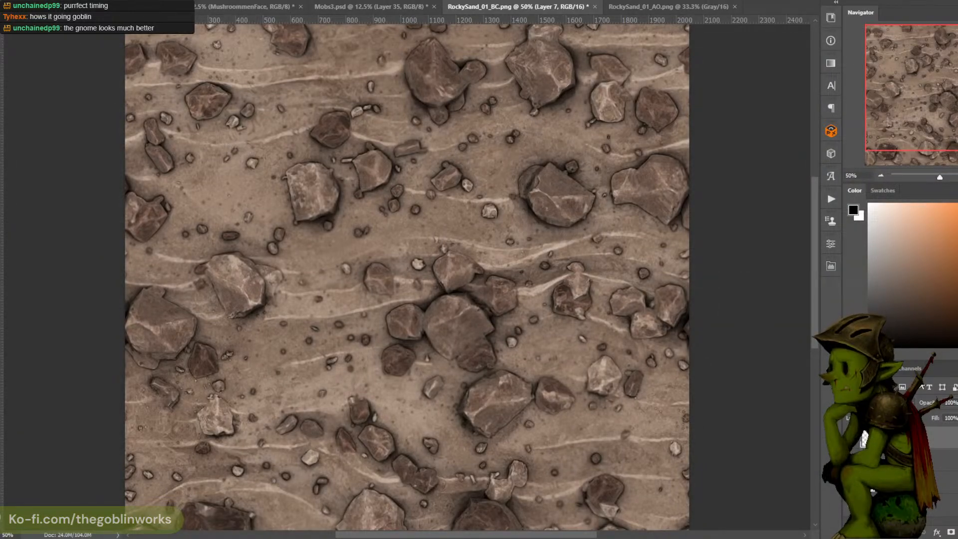
Paint dark contour lines around the central boulder cluster, separating the large boulder from the smaller rocks touching it
key(ctrl+plus)
drag(552, 184, 554, 90)
key(ctrl+minus)
key(ctrl+minus)
key(ctrl+plus)
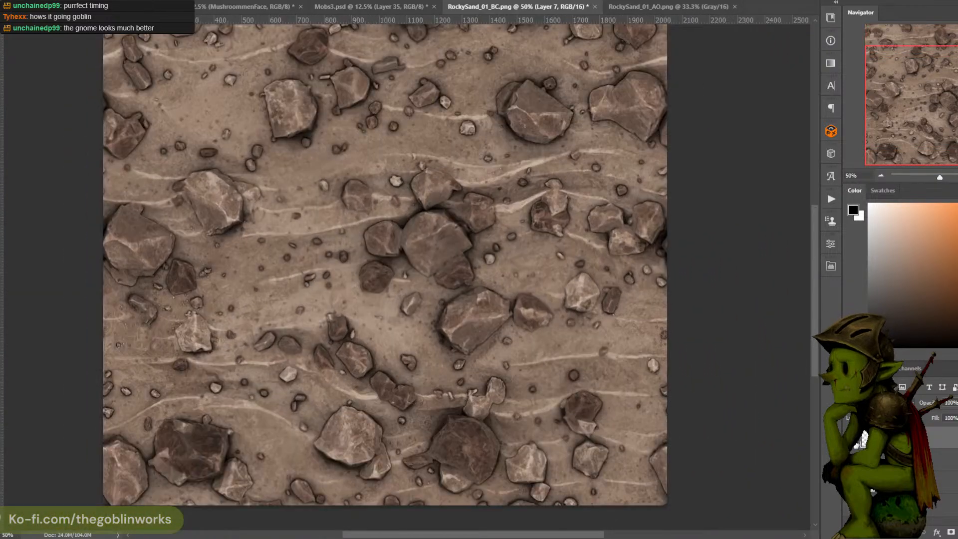
key(ctrl+minus)
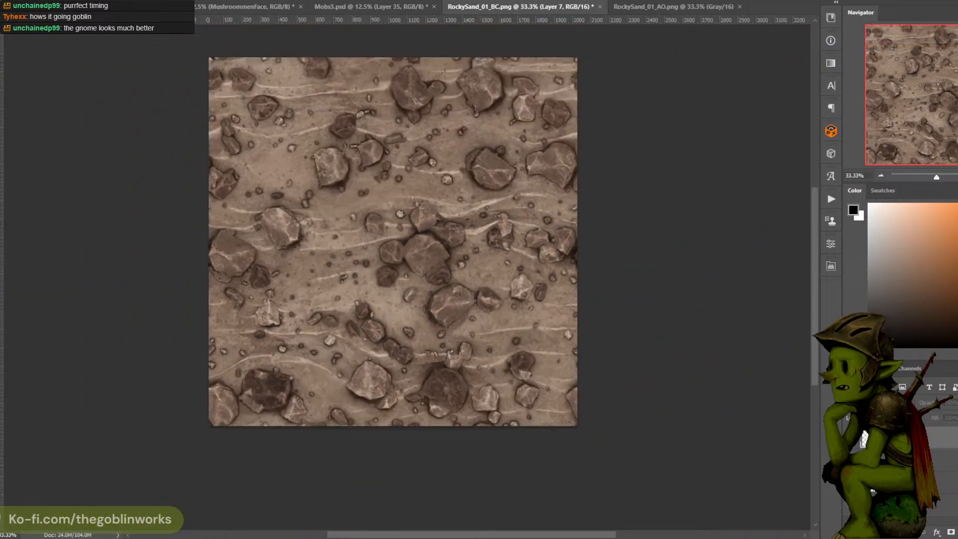
key(ctrl+plus)
key(ctrl+plus)
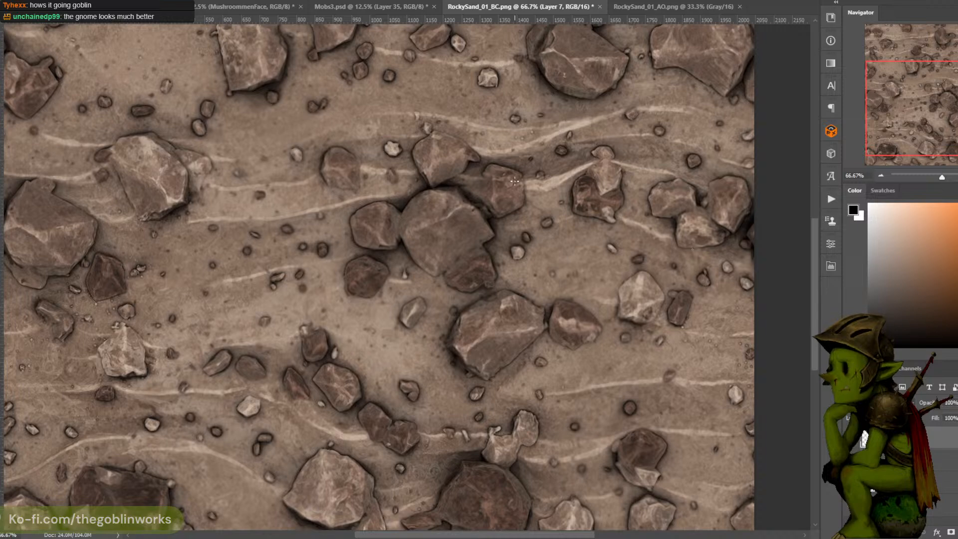
key(ctrl+plus)
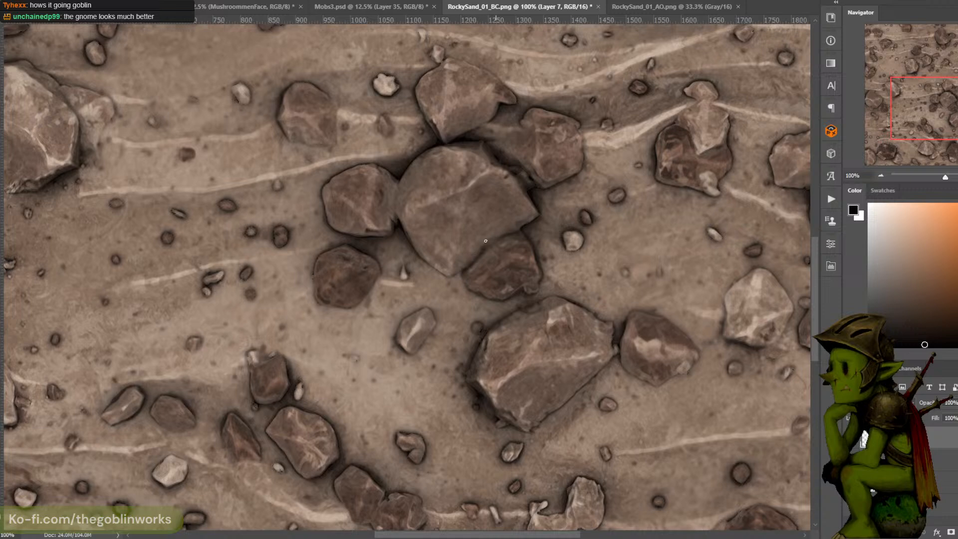
drag(522, 202, 573, 137)
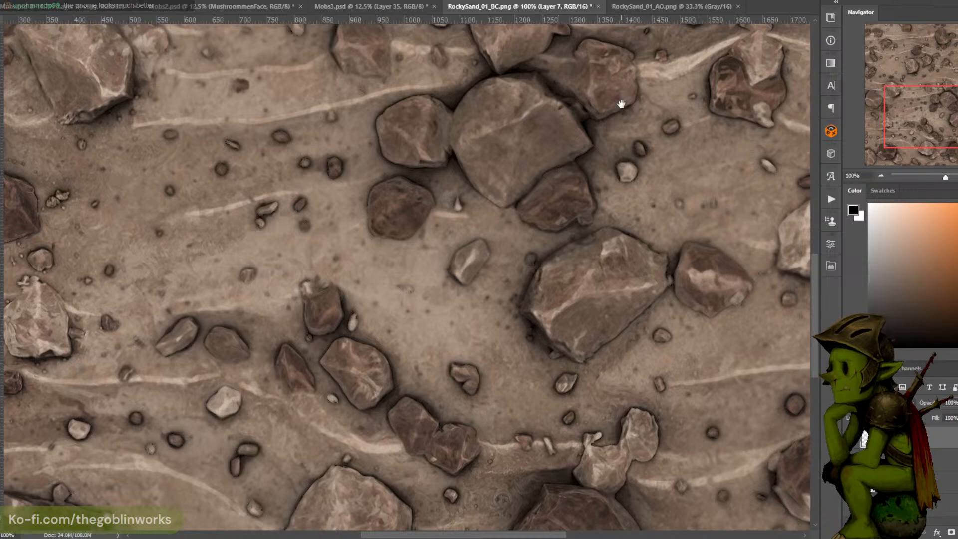
drag(587, 84, 541, 178)
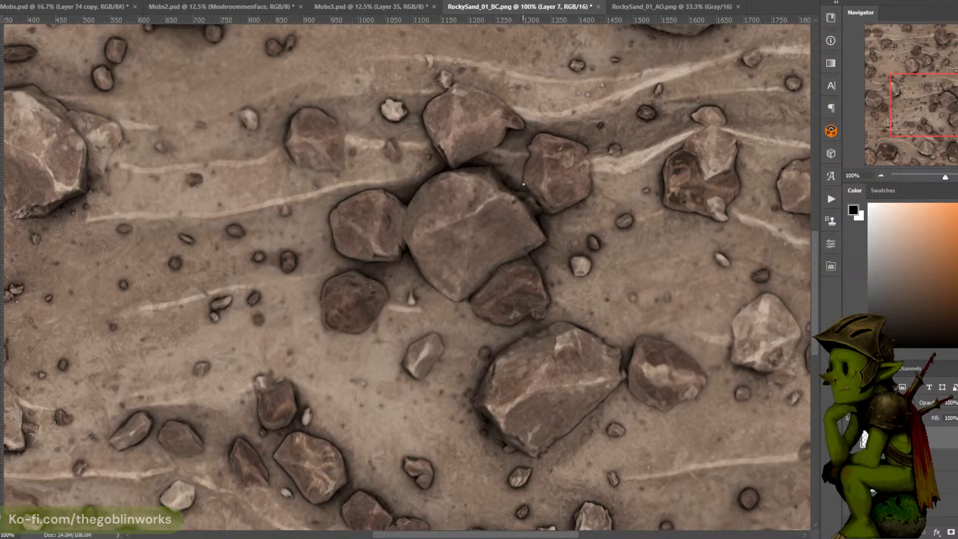
drag(521, 155, 576, 204)
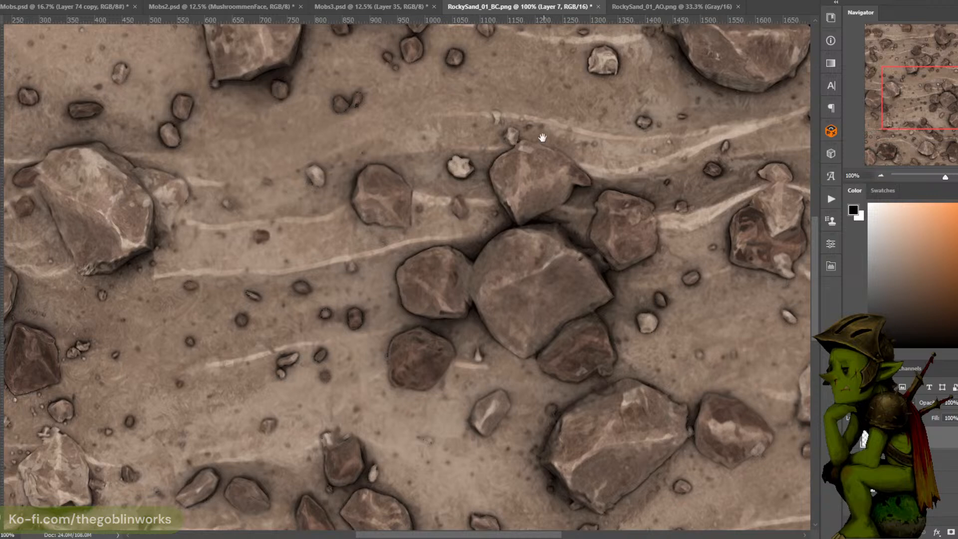
mouse_move(538, 137)
mouse_down()
mouse_move(532, 119)
mouse_move(554, 137)
mouse_up()
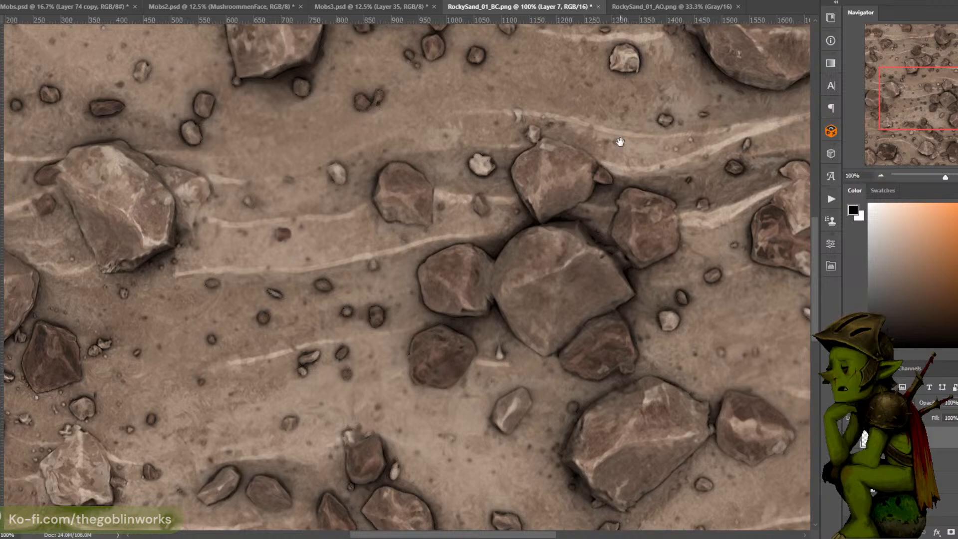
Paint a dark edge in black between the small flat rock and the large dark boulder near the texture's lower edge
drag(620, 142, 523, 67)
key(ctrl+minus)
drag(580, 172, 590, 72)
key(ctrl+plus)
drag(573, 214, 584, 77)
key(ctrl+plus)
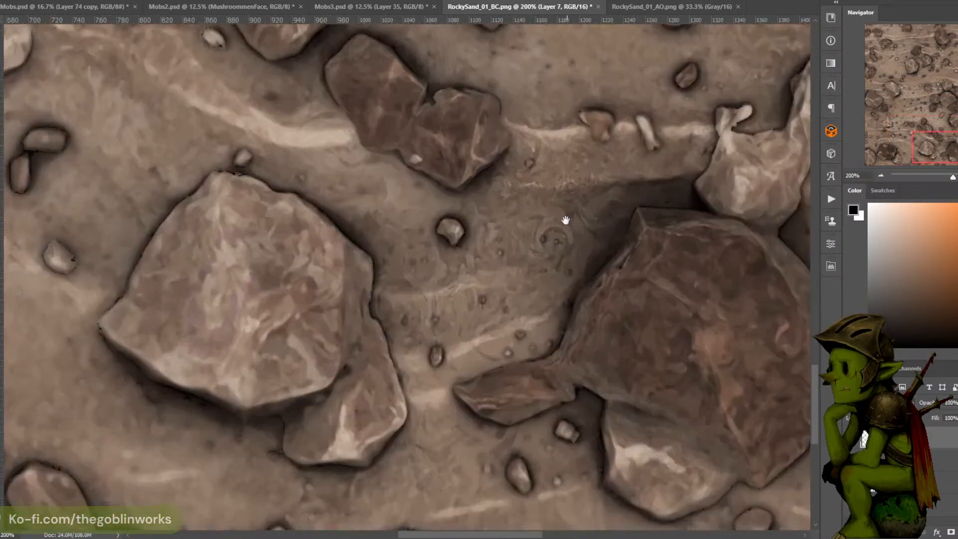
drag(565, 220, 540, 143)
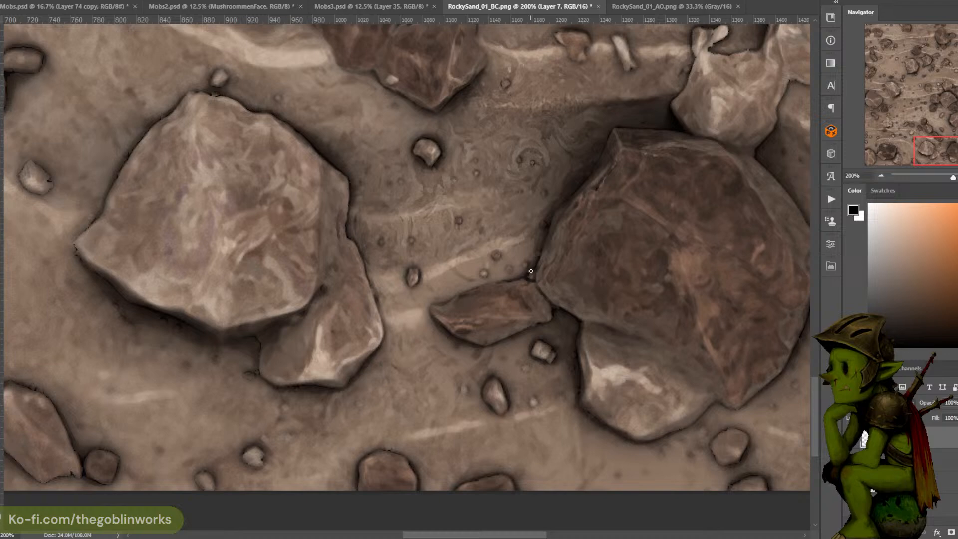
alt+click(531, 277)
key(d)
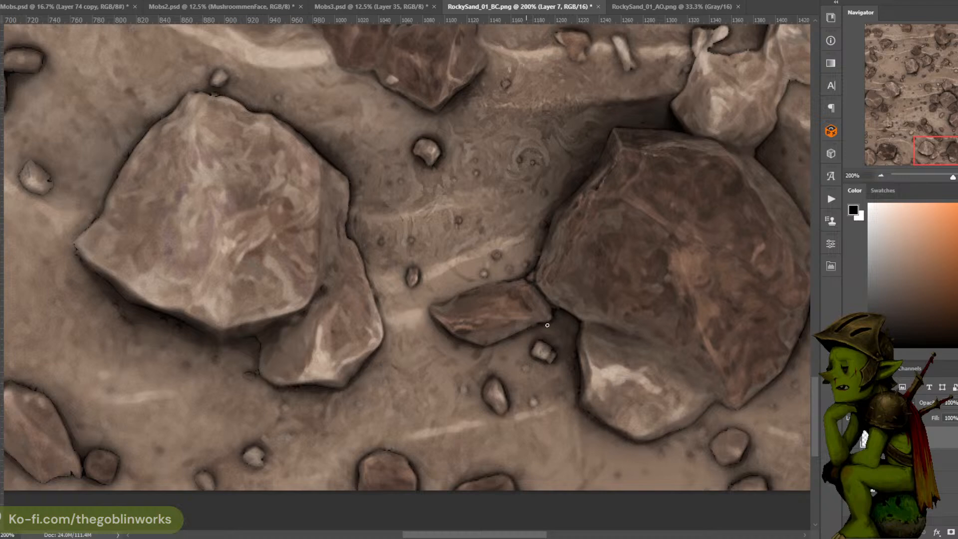
drag(528, 290, 573, 225)
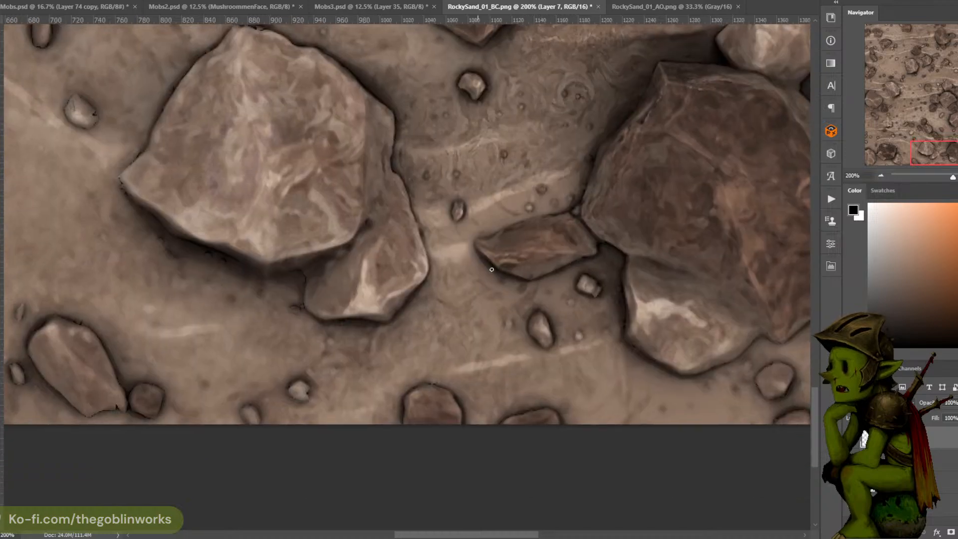
Paint a dark line along the large light boulder's right side to split off a narrow slab, undoing the last two strokes
drag(574, 218, 641, 250)
drag(582, 238, 661, 232)
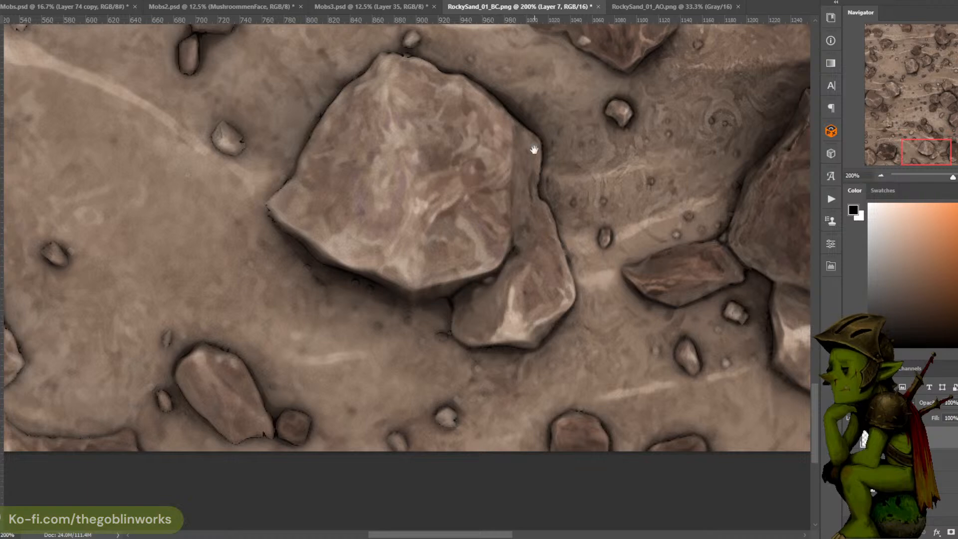
drag(532, 149, 525, 194)
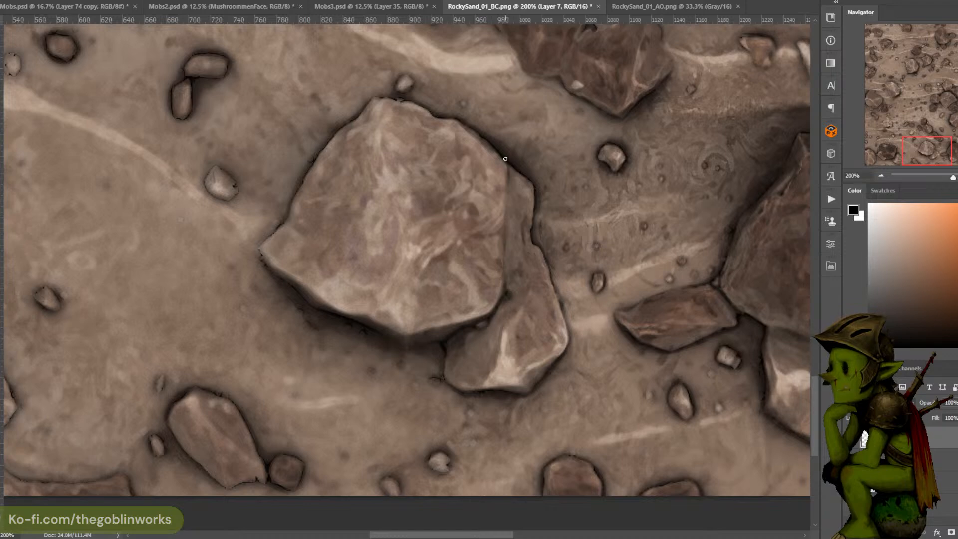
mouse_move(507, 174)
mouse_down()
mouse_move(505, 278)
mouse_move(508, 218)
mouse_up()
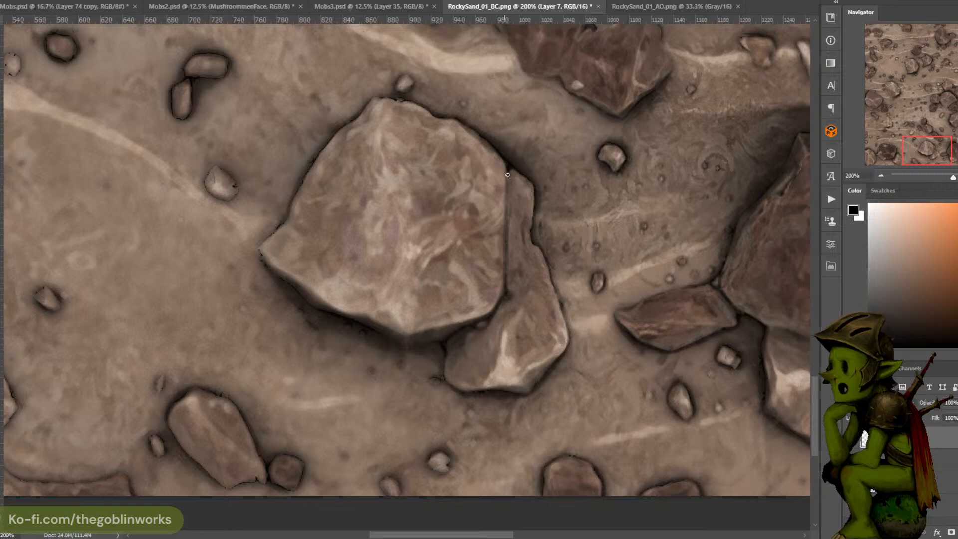
mouse_move(508, 169)
mouse_down()
mouse_move(508, 279)
mouse_move(549, 220)
mouse_up()
mouse_move(515, 286)
mouse_down()
mouse_move(559, 279)
mouse_move(532, 273)
mouse_move(513, 287)
mouse_move(530, 275)
mouse_move(512, 271)
mouse_move(525, 188)
mouse_move(513, 271)
mouse_up()
key(ctrl+z)
key(ctrl+z)
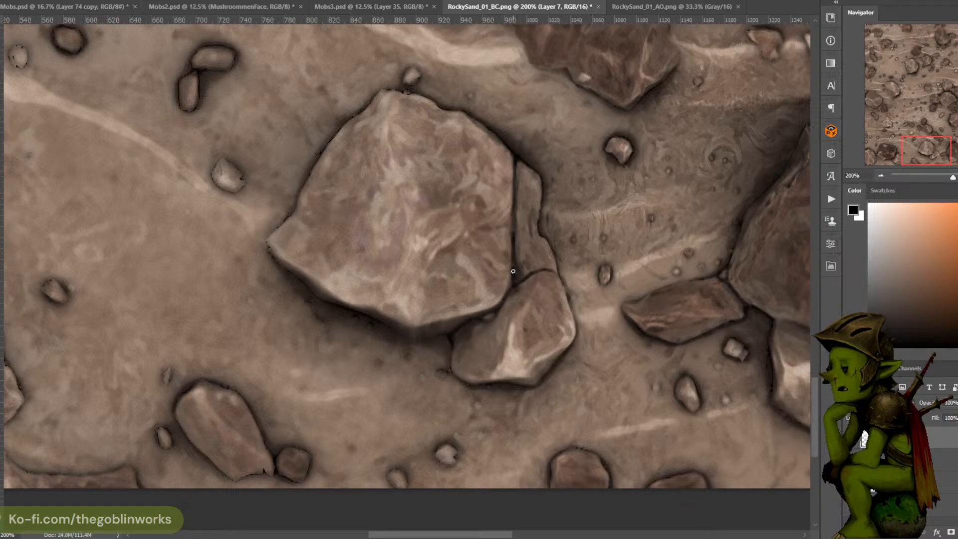
Darken the outlines of the narrow slab and the small rock below it beside the light boulder
drag(514, 236, 516, 168)
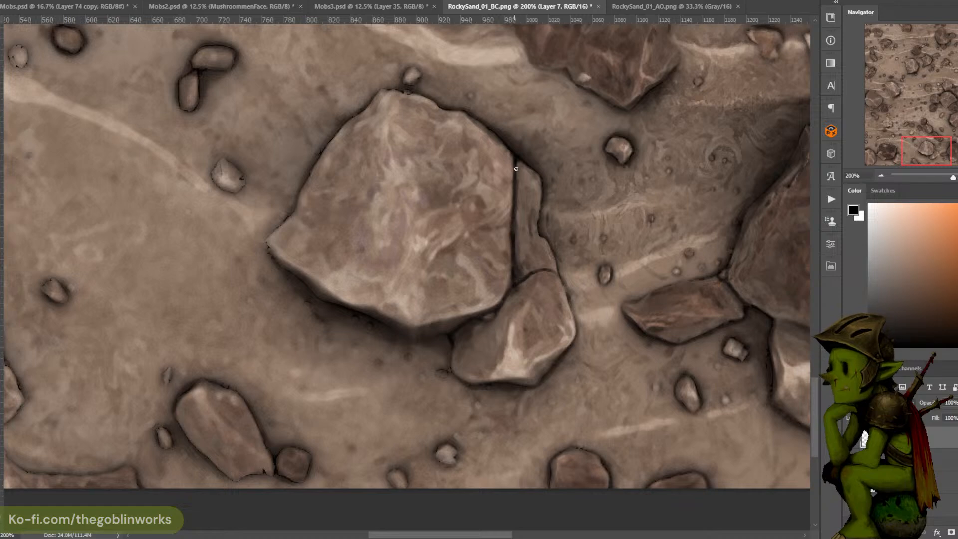
mouse_move(544, 197)
mouse_down()
mouse_move(539, 222)
mouse_move(548, 237)
mouse_move(544, 198)
mouse_move(556, 271)
mouse_up()
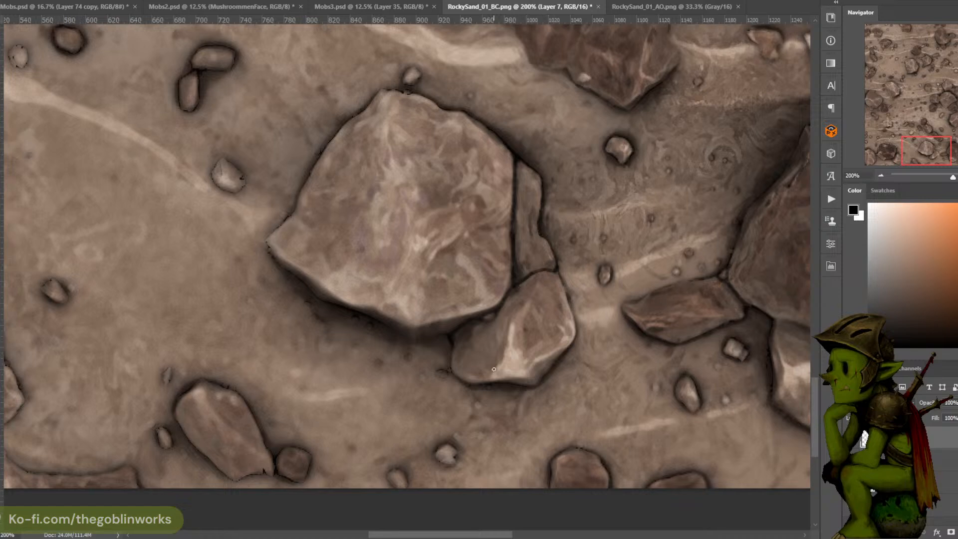
drag(489, 384, 513, 387)
Paint a dark contour around the light boulder's upper edges and the pebble above it
drag(509, 176, 594, 171)
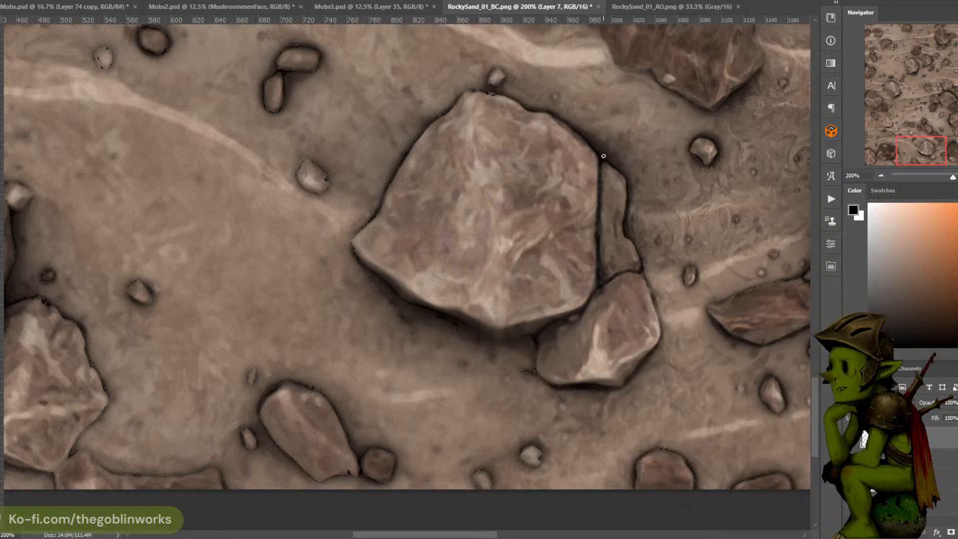
drag(588, 98, 598, 166)
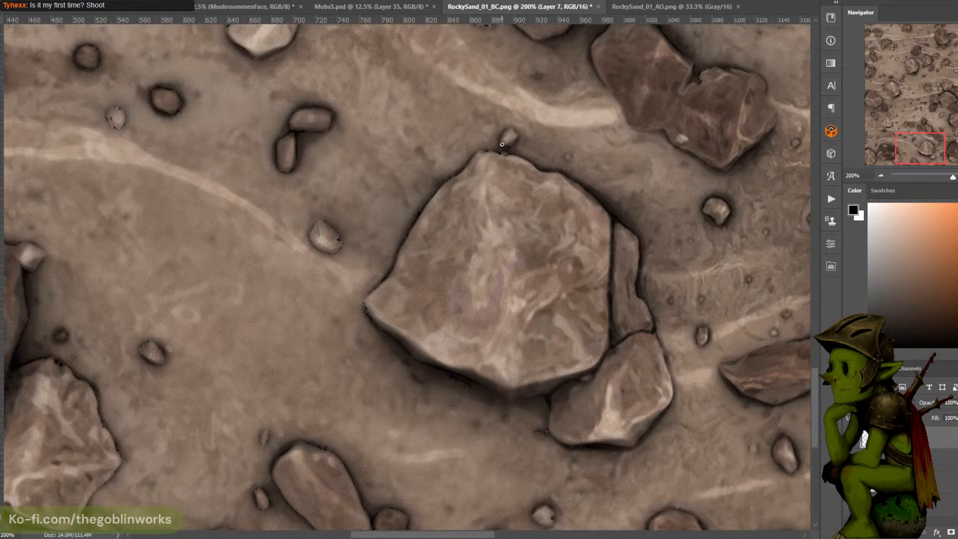
mouse_move(494, 132)
mouse_down()
mouse_move(539, 92)
mouse_move(556, 99)
mouse_up()
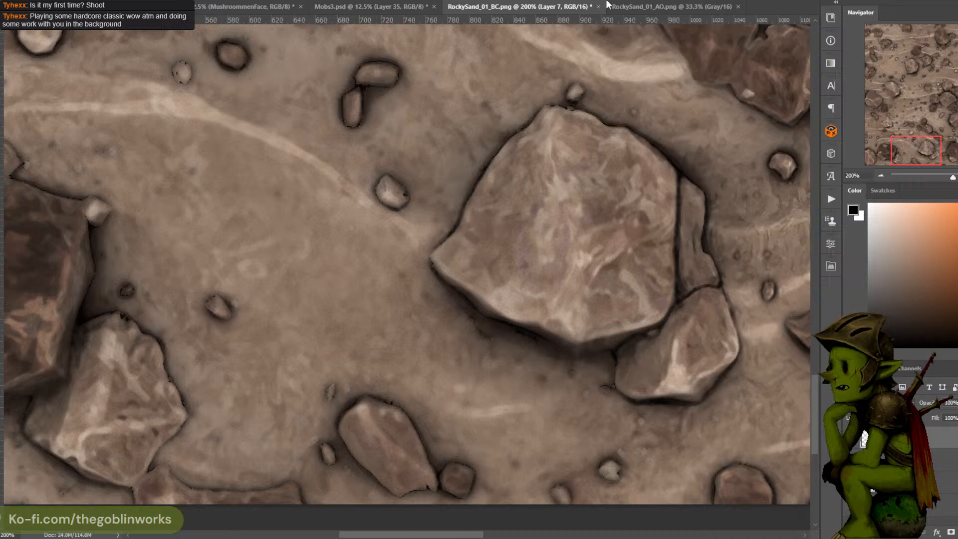
drag(595, 85, 567, 129)
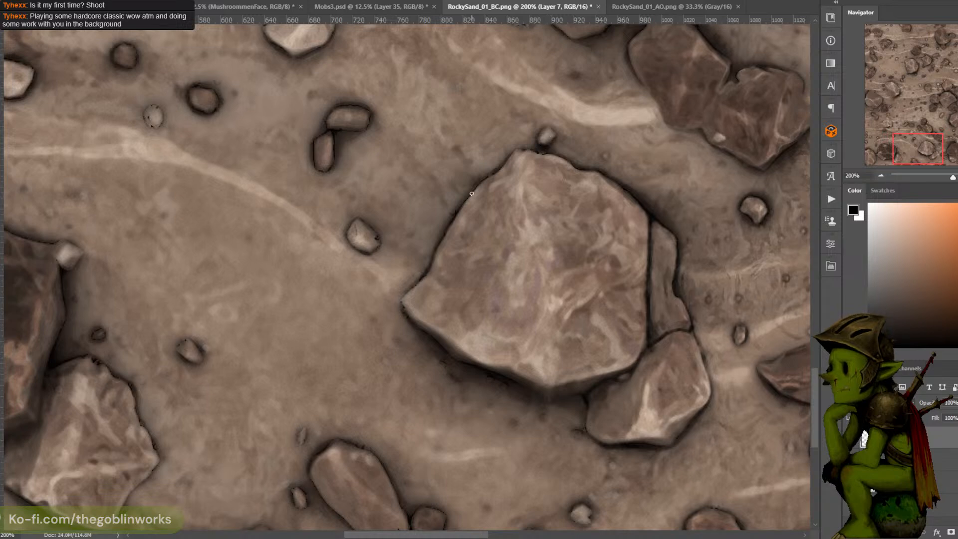
drag(457, 207, 513, 124)
Hide and show the painted outline layer to compare the texture with and without it
key(ctrl+minus)
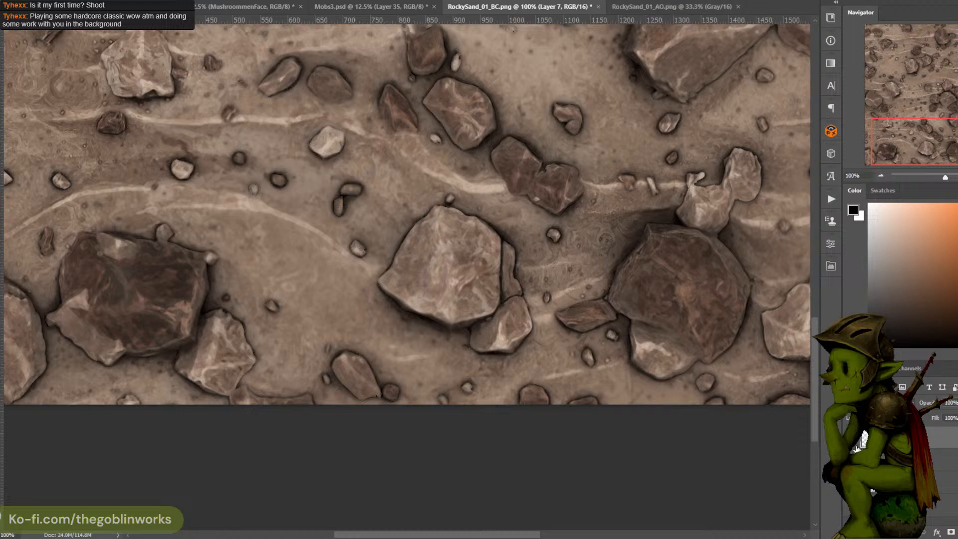
click(851, 438)
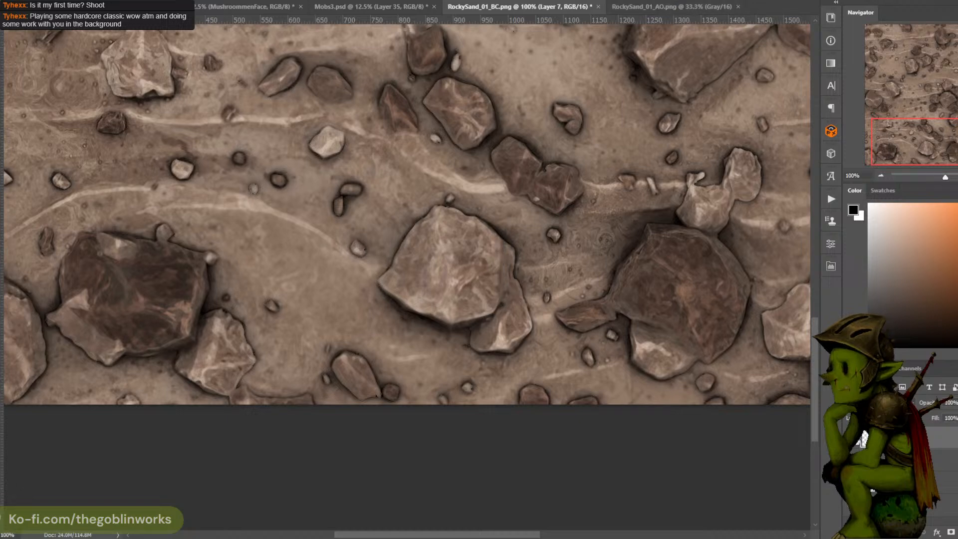
click(862, 439)
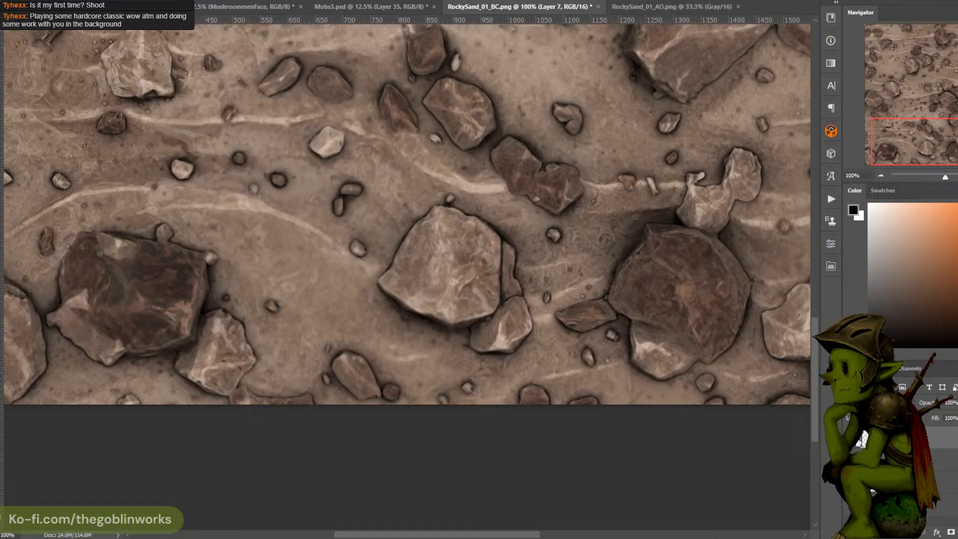
Lasso the area at the light boulder's right side and cut away the painted line dividing off the slab
key(l)
mouse_move(496, 303)
mouse_down()
mouse_move(505, 283)
mouse_move(498, 236)
mouse_move(486, 254)
mouse_up()
key(ctrl+x)
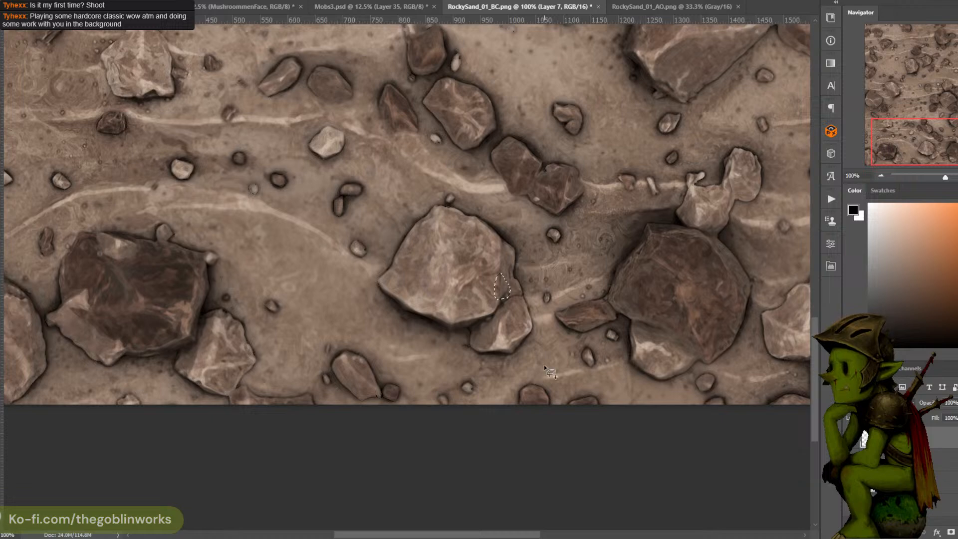
key(b)
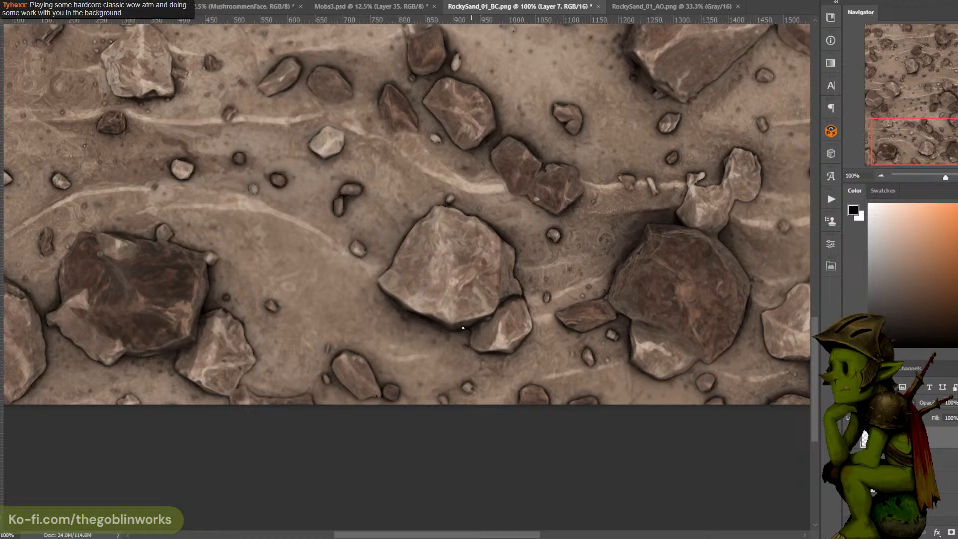
Paint dark dividing lines that split the heart-shaped brown rock and the small pebble above it into separate stones
drag(594, 149, 573, 207)
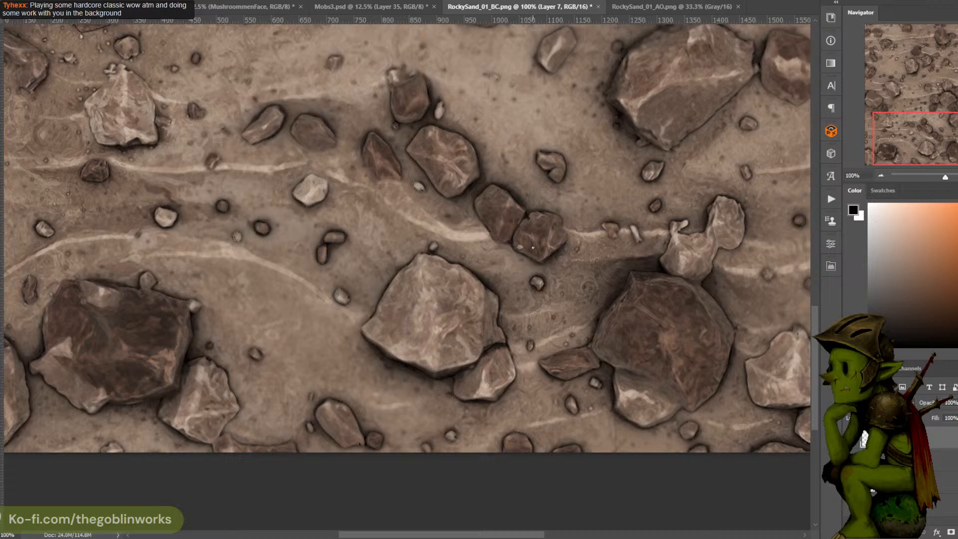
drag(550, 201, 557, 269)
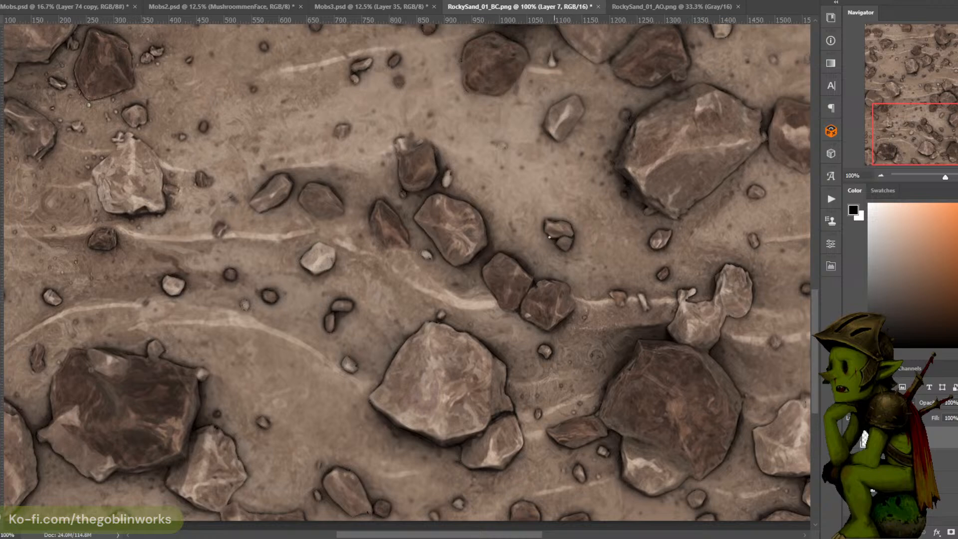
drag(551, 213, 657, 222)
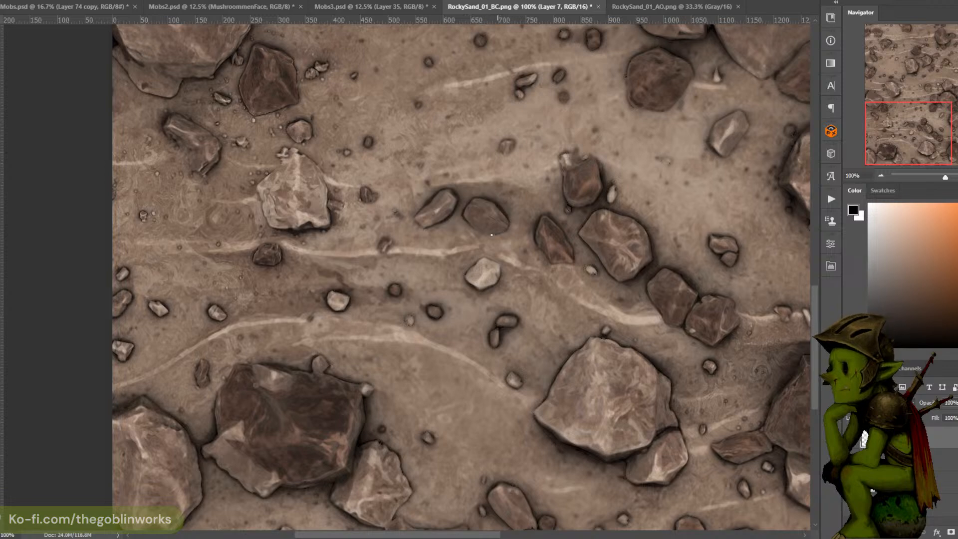
Paint a dark dividing line between the large boulder's lower edge and the flat slab beneath it at the texture's left side
drag(479, 239, 575, 229)
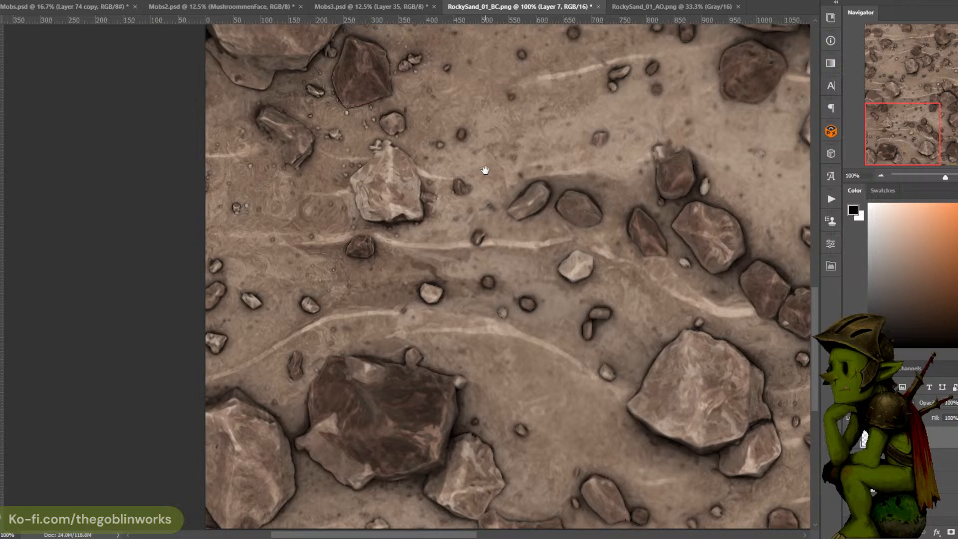
mouse_move(485, 170)
mouse_down()
mouse_move(518, 197)
mouse_move(552, 174)
mouse_up()
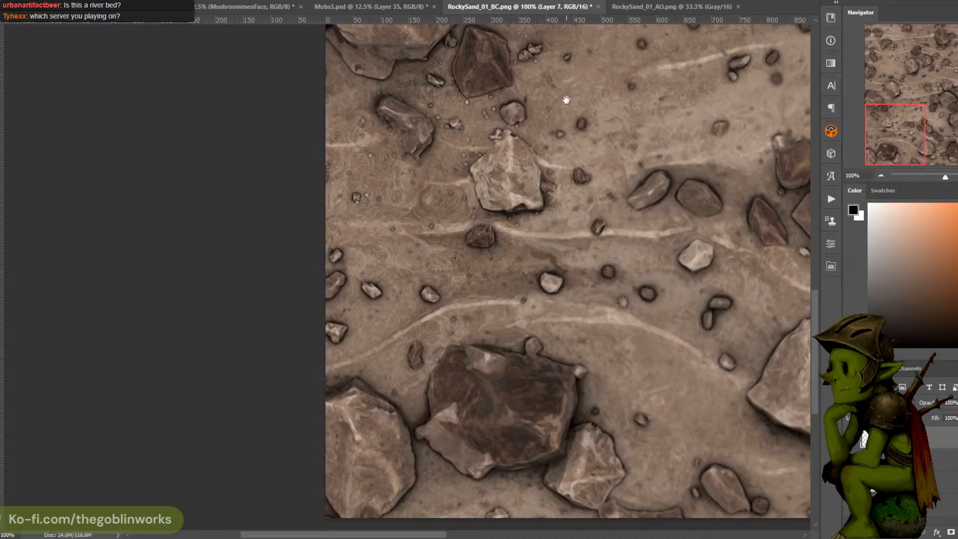
drag(545, 137, 502, 260)
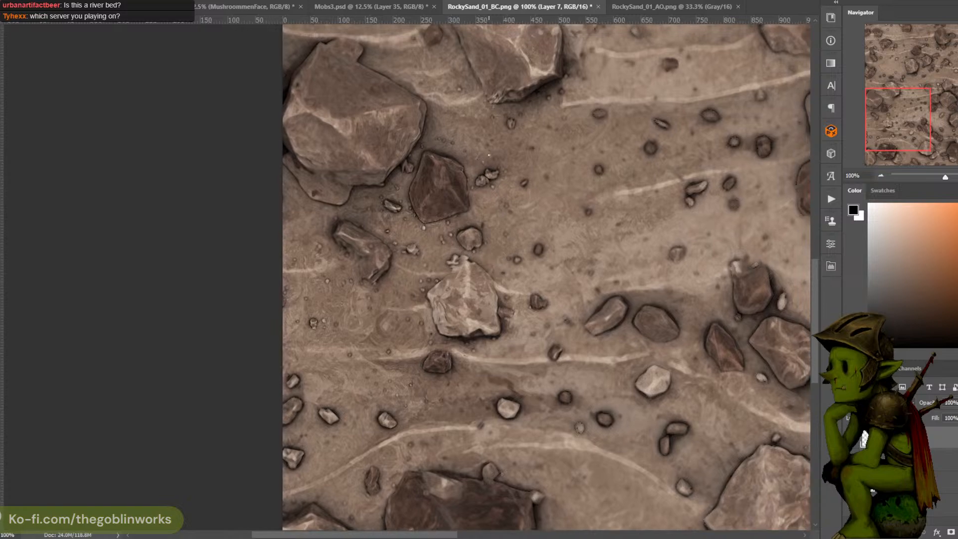
key(ctrl+plus)
drag(495, 132, 520, 208)
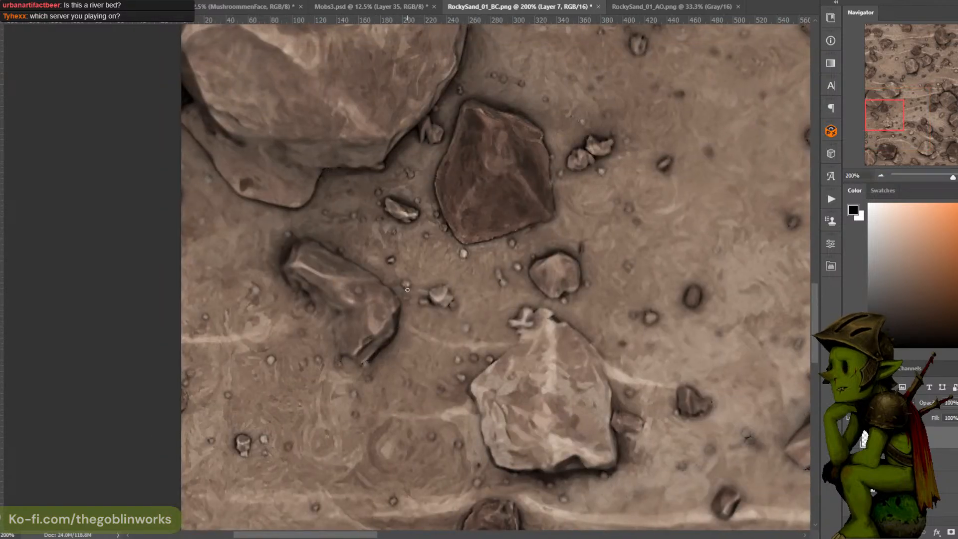
drag(406, 289, 458, 294)
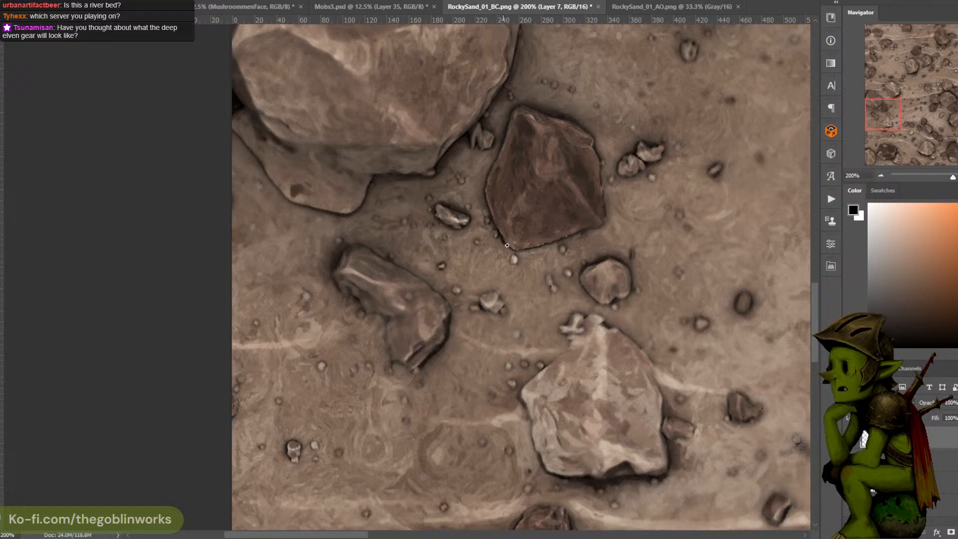
scroll(492, 227, up, 3)
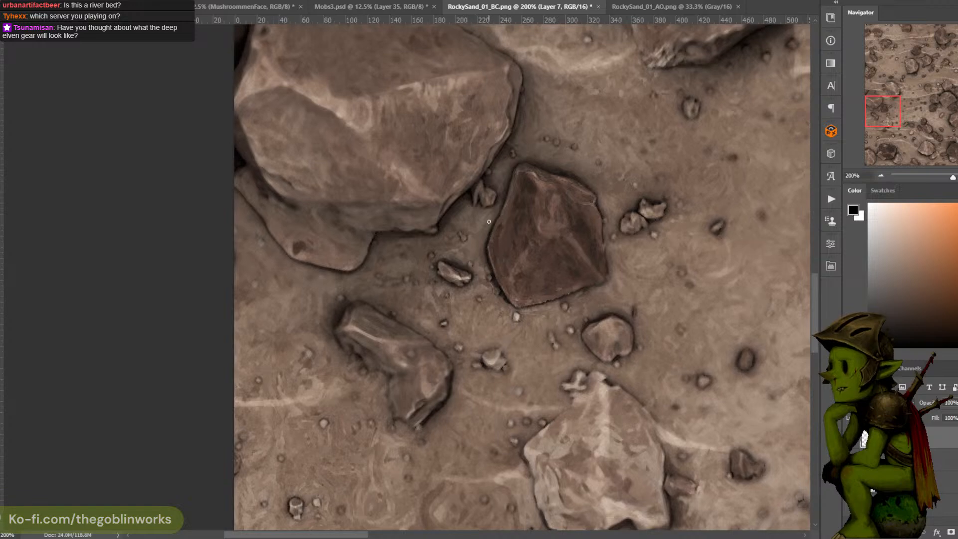
scroll(498, 222, up, 2)
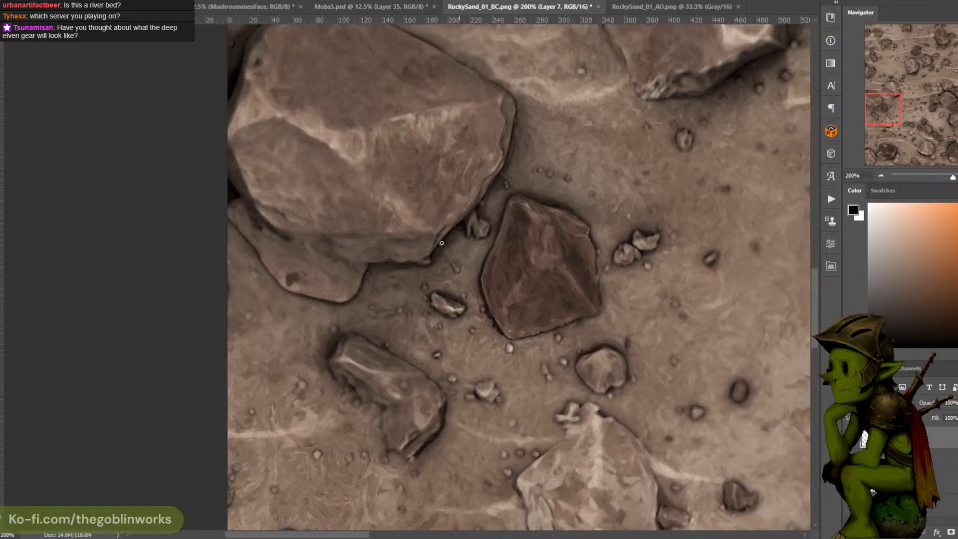
scroll(431, 263, left, 3)
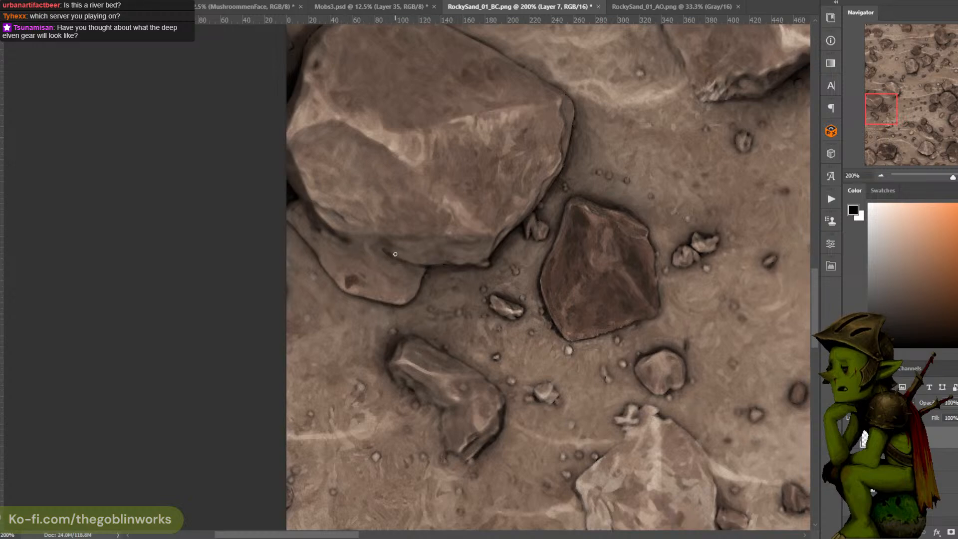
mouse_move(380, 245)
mouse_down()
mouse_move(350, 241)
mouse_move(373, 244)
mouse_up()
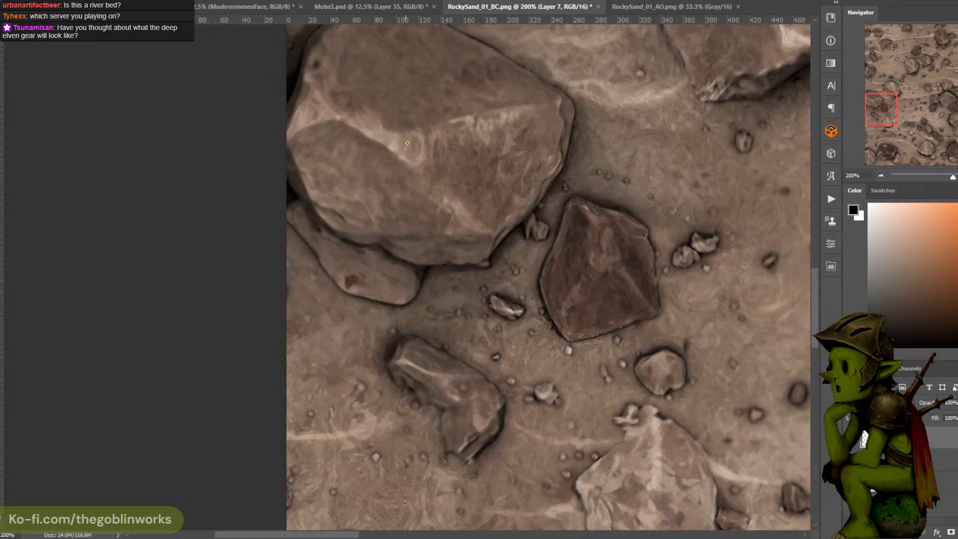
drag(451, 238, 504, 244)
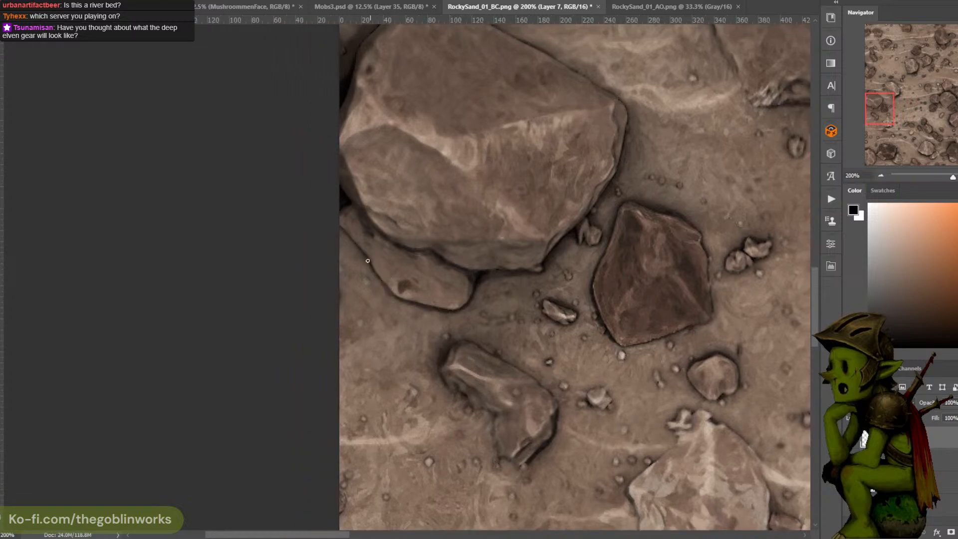
Darken the contour along the large boulder's right and lower-right edges
drag(568, 141, 494, 215)
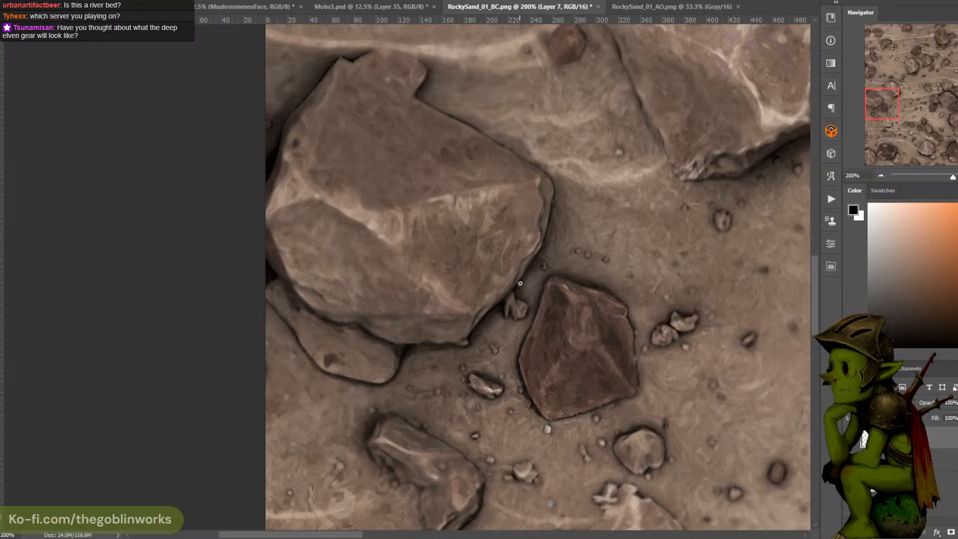
drag(547, 242, 516, 302)
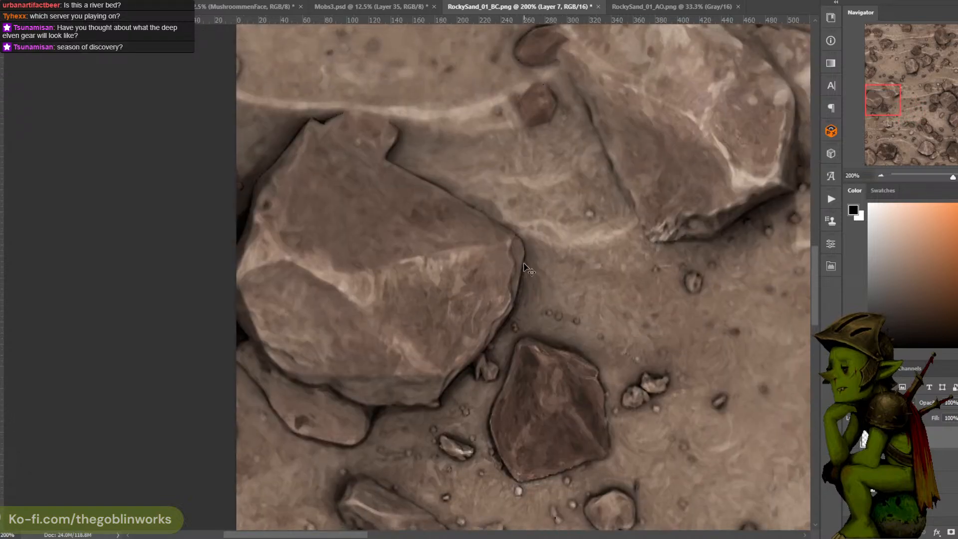
drag(499, 342, 516, 307)
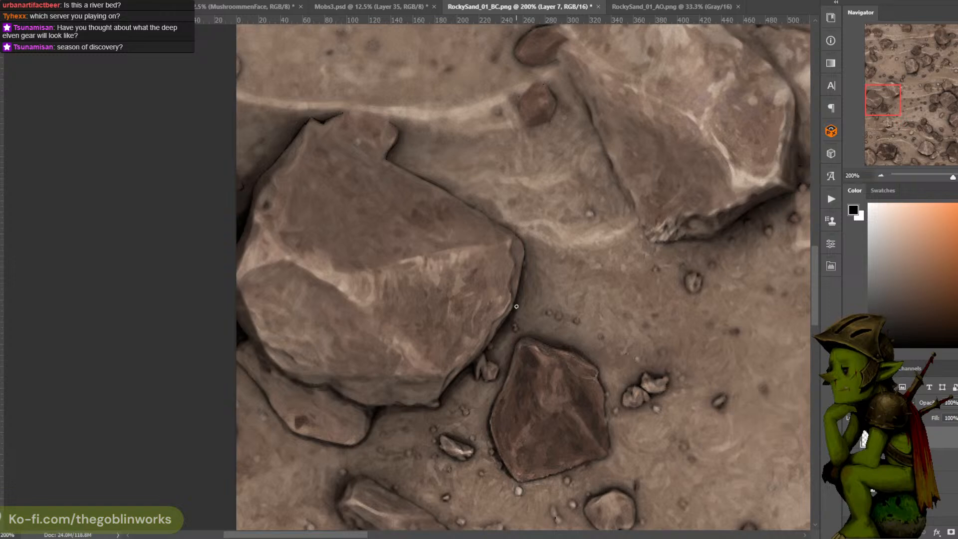
Separate the small stone behind the large boulder's upper tip with a dark dividing line and outline its outer edge
mouse_move(537, 238)
mouse_down()
mouse_move(559, 314)
mouse_move(577, 269)
mouse_up()
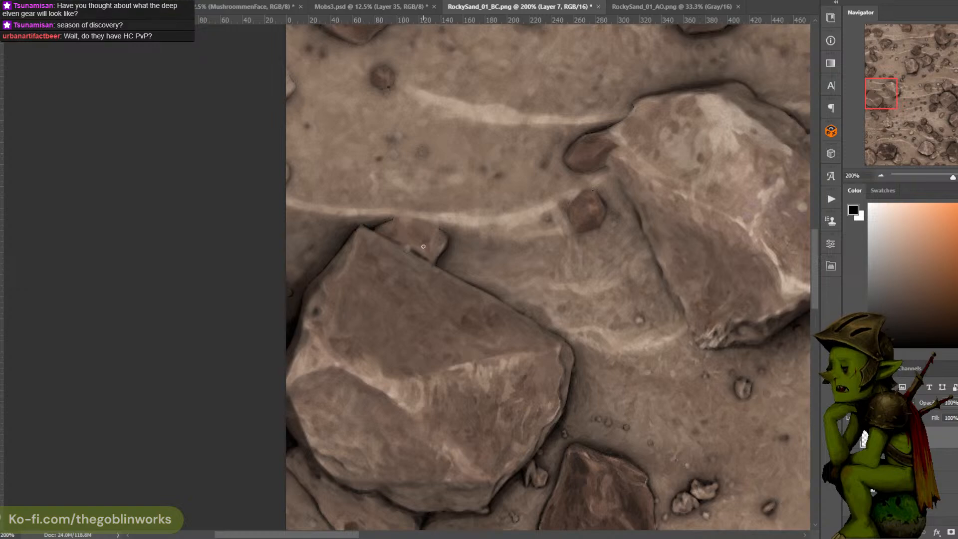
drag(448, 248, 438, 259)
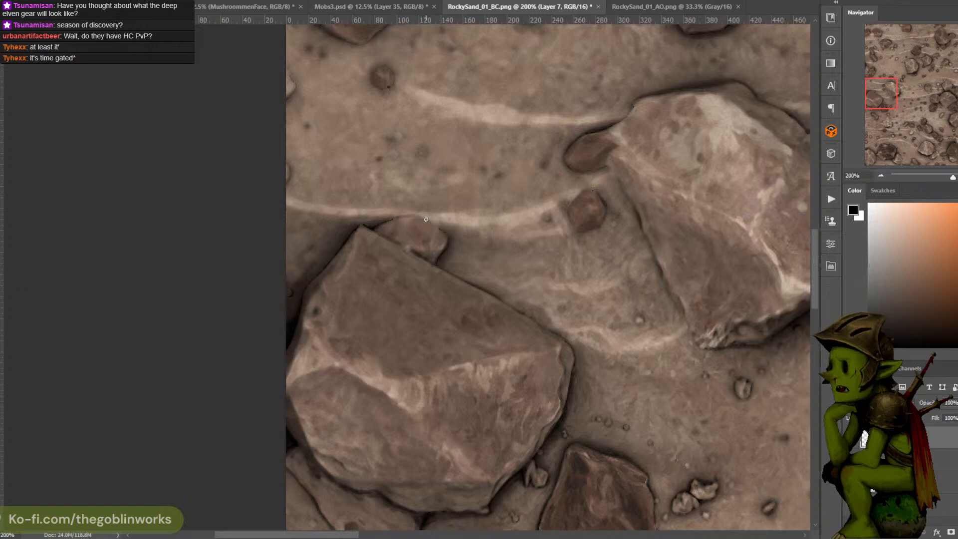
drag(384, 232, 492, 212)
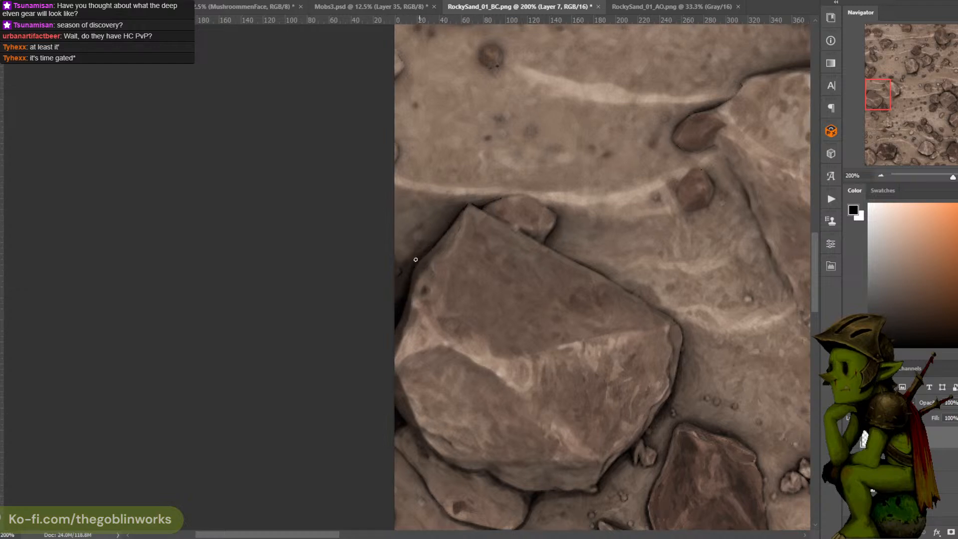
Paint dark outlines around the small round pebbles in the sand above the large boulder
drag(483, 199, 406, 203)
drag(507, 169, 438, 188)
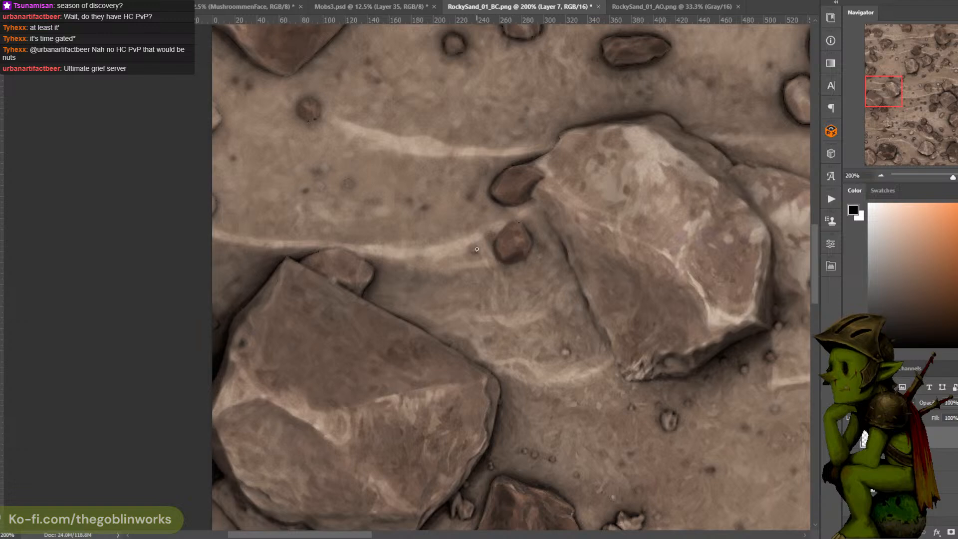
drag(505, 200, 528, 287)
drag(523, 224, 571, 247)
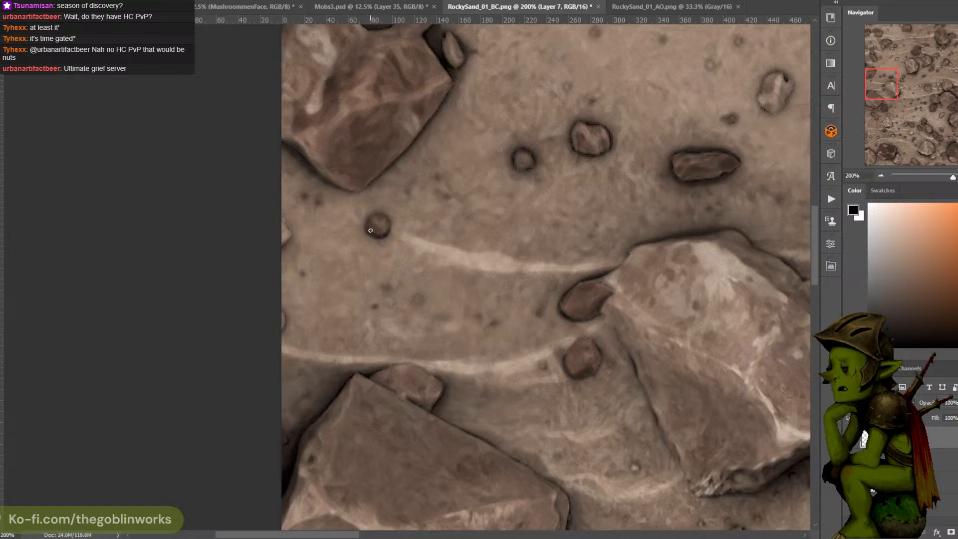
drag(563, 170, 630, 156)
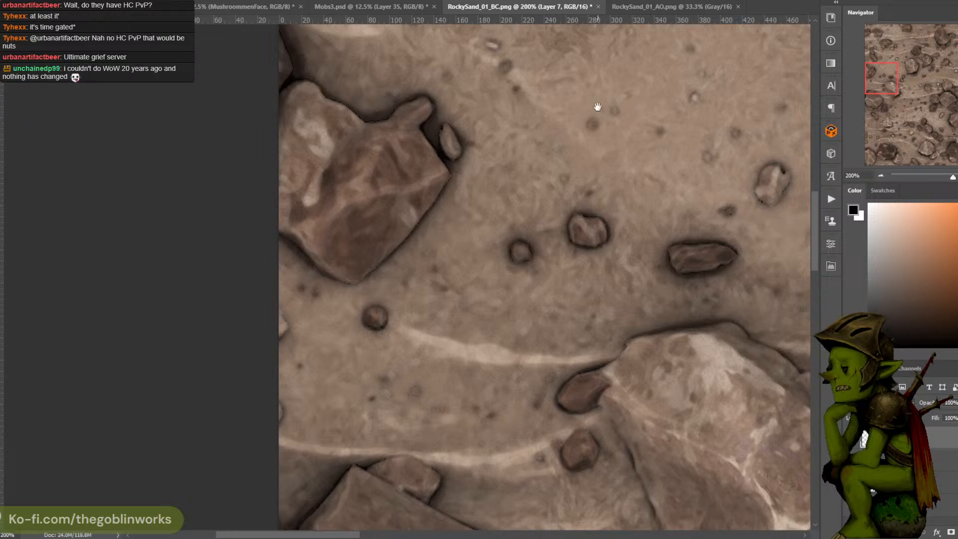
Paint a dark line separating the small stone from the reddish boulder's upper edge and darken the boulder's lower contour
drag(536, 143, 584, 125)
mouse_move(496, 161)
mouse_down()
mouse_move(456, 219)
mouse_move(400, 265)
mouse_move(336, 223)
mouse_up()
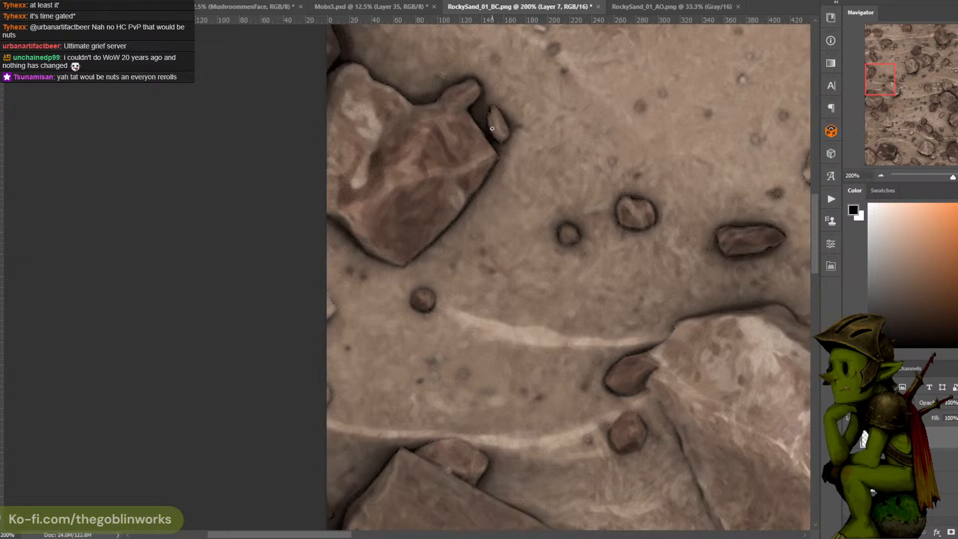
scroll(491, 128, up, 3)
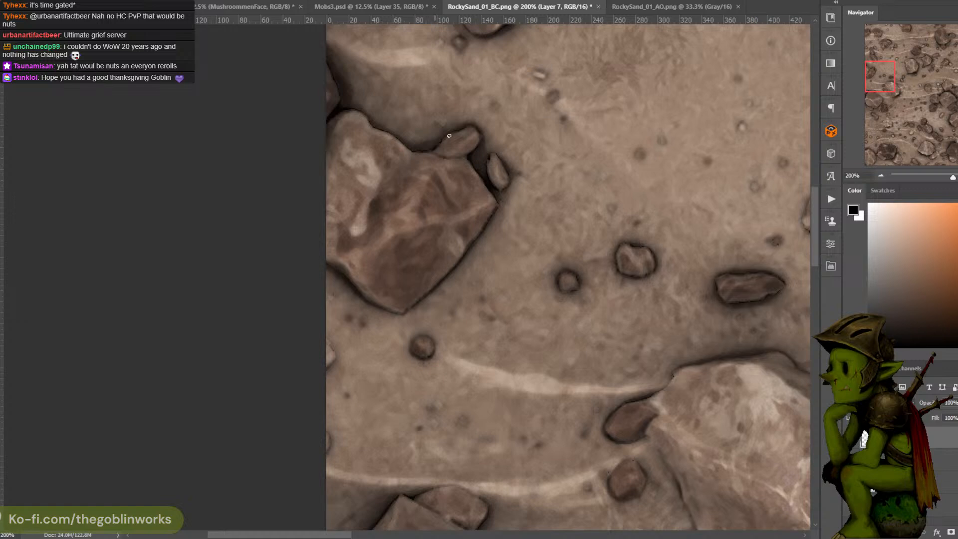
key(space)
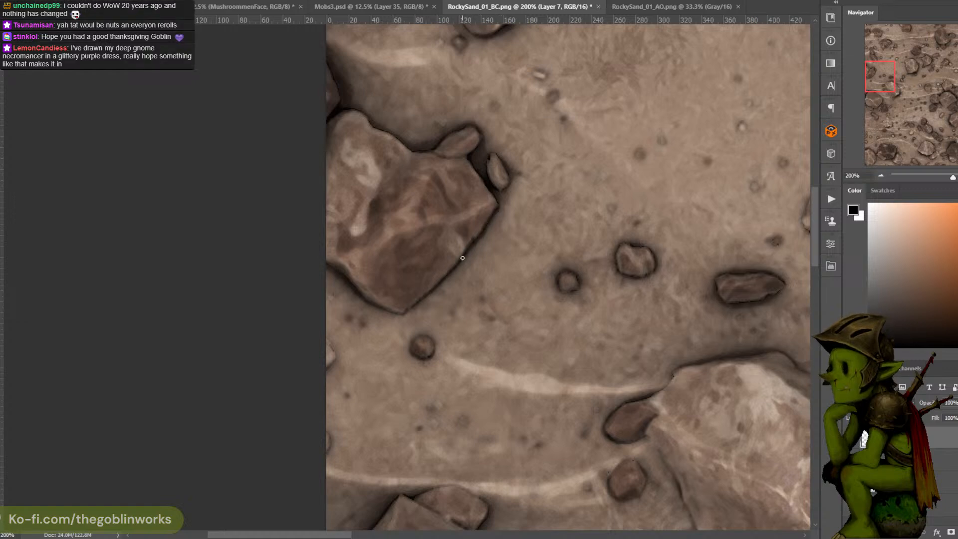
drag(396, 315, 379, 308)
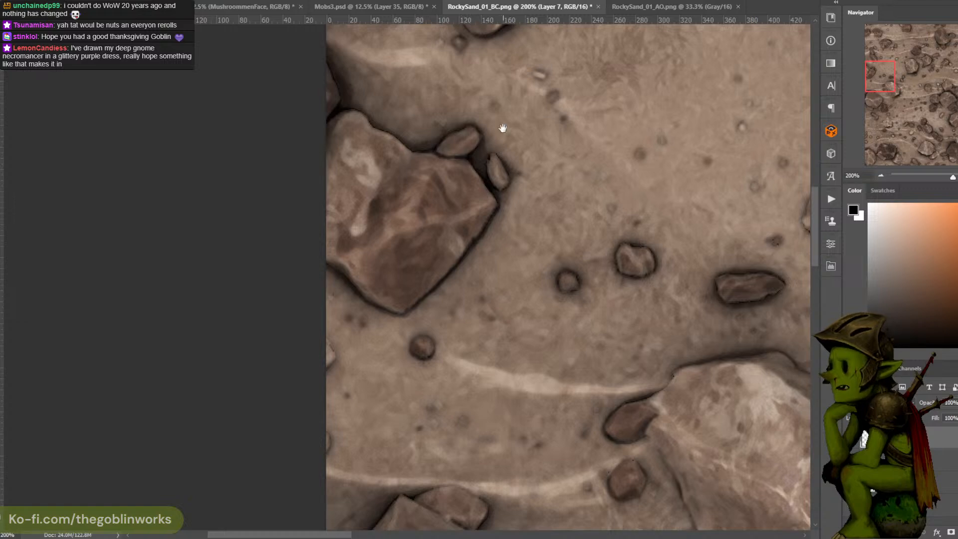
scroll(499, 169, up, 3)
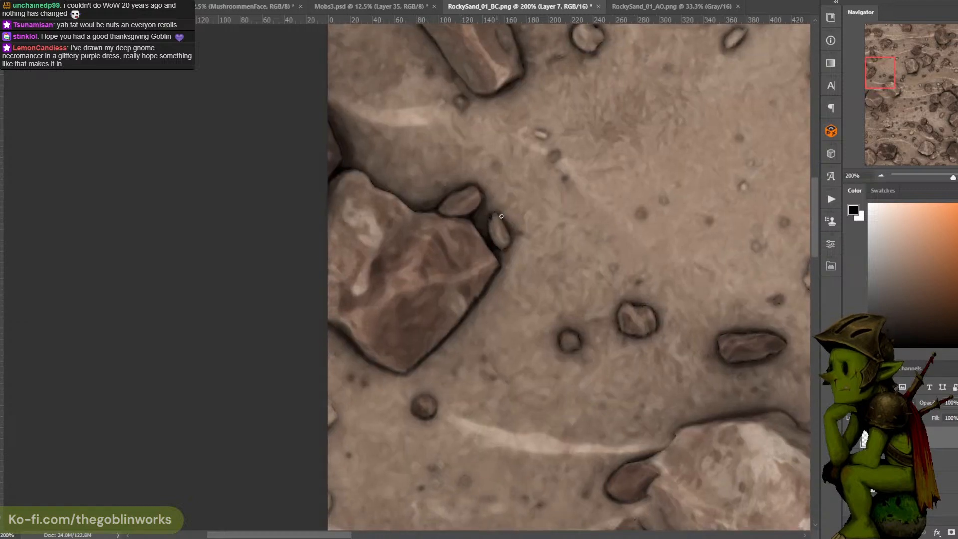
Soften the dark outline of the small pebble beside the two elongated stones using brown tones sampled around it
drag(517, 168, 511, 282)
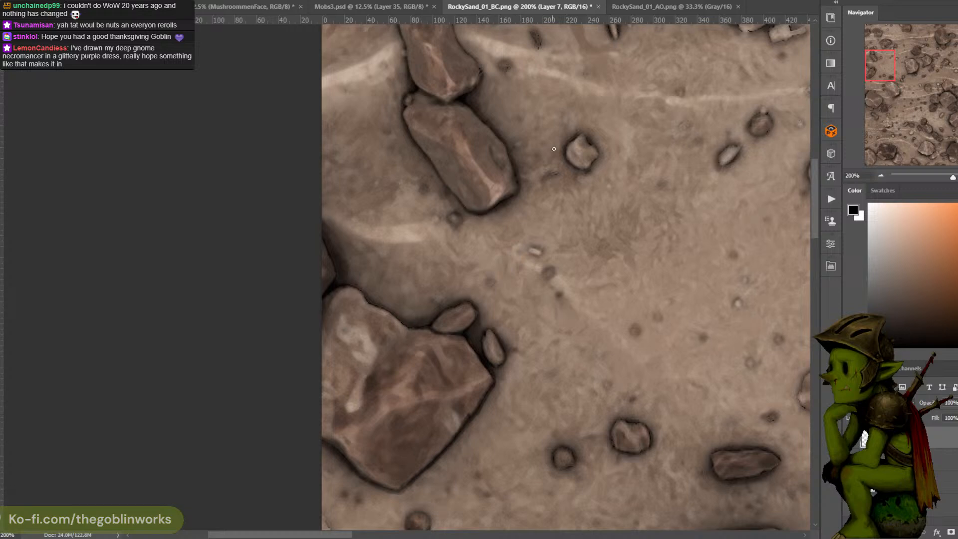
drag(554, 149, 478, 251)
drag(526, 188, 527, 195)
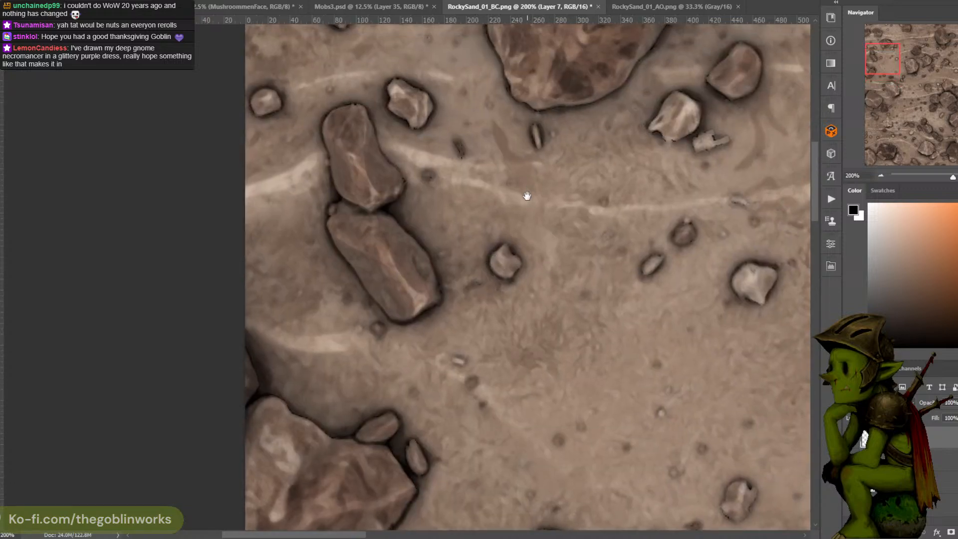
alt+click(502, 241)
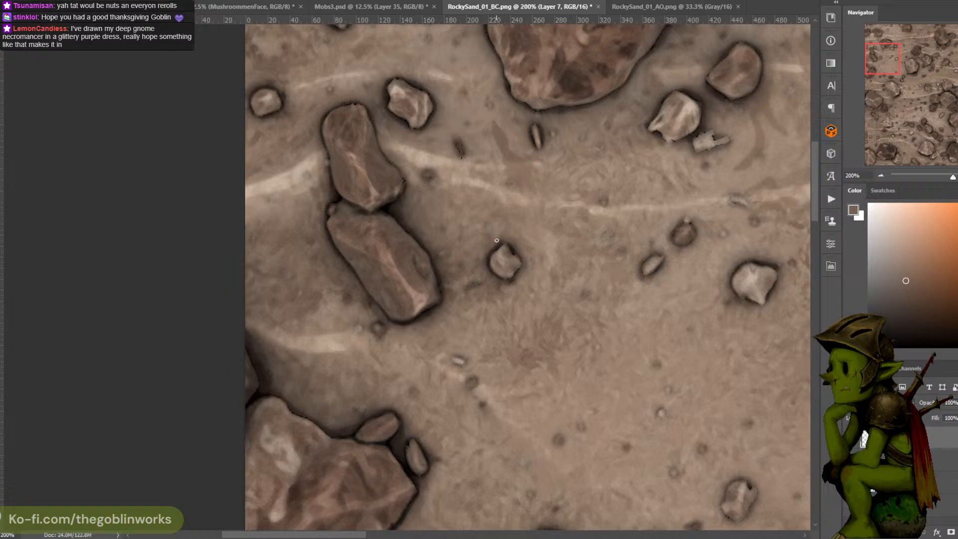
alt+click(514, 233)
scroll(522, 216, down, 1)
alt+click(513, 222)
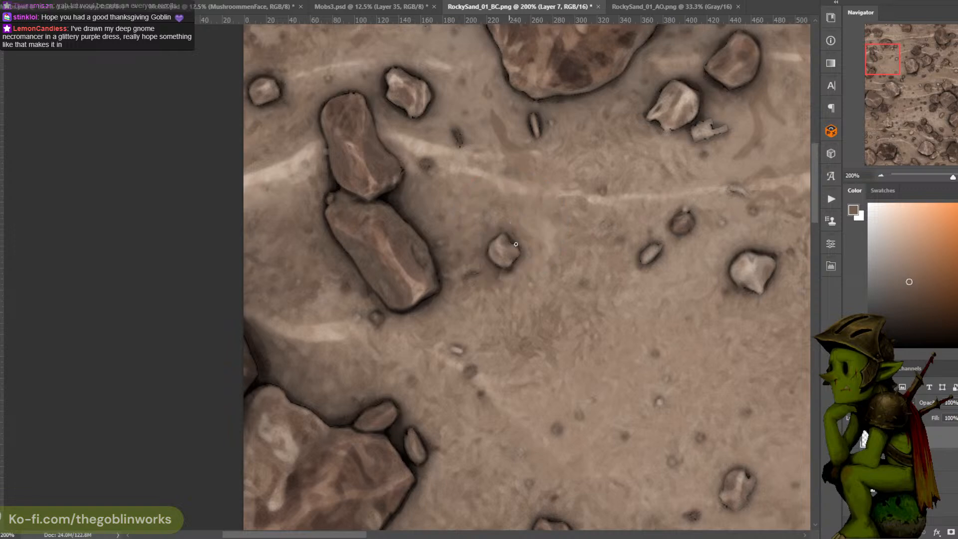
Refine the edges of the light pebble above the two elongated stones, alternating black with brown tones sampled from its surroundings
key(d)
drag(428, 166, 466, 185)
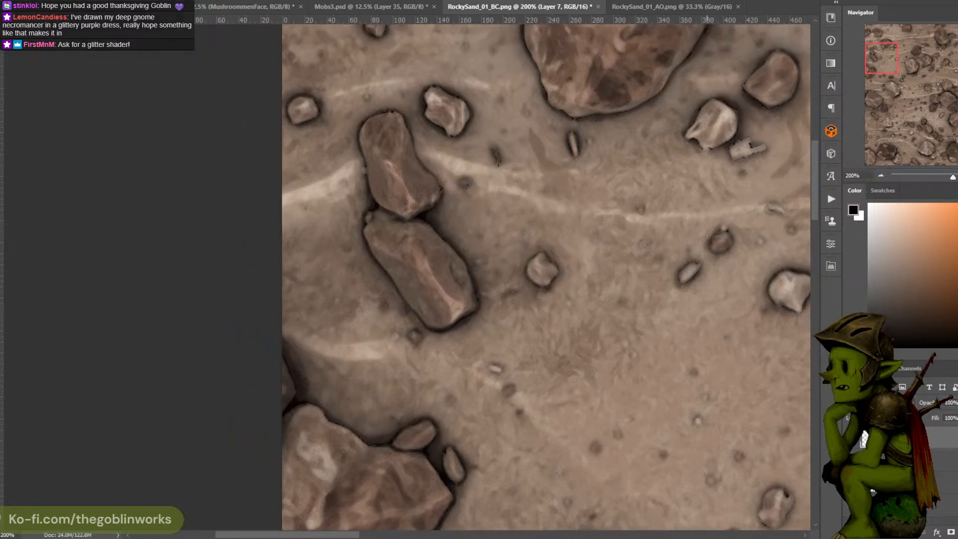
drag(436, 131, 457, 169)
alt+click(456, 169)
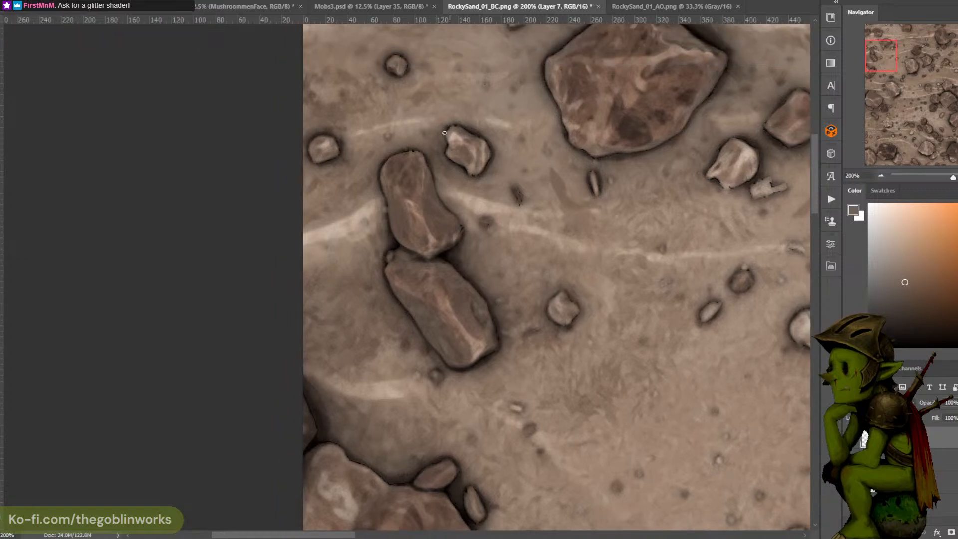
alt+click(454, 157)
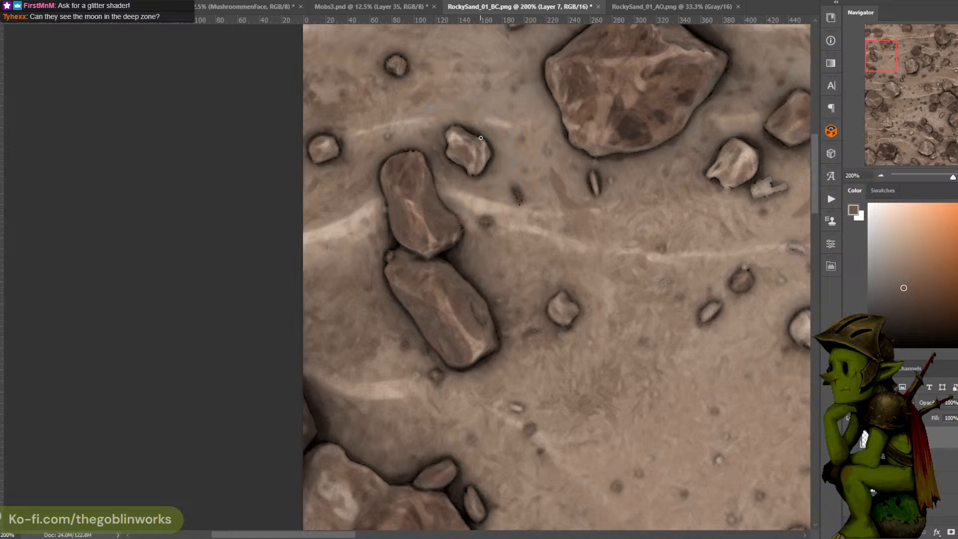
key(d)
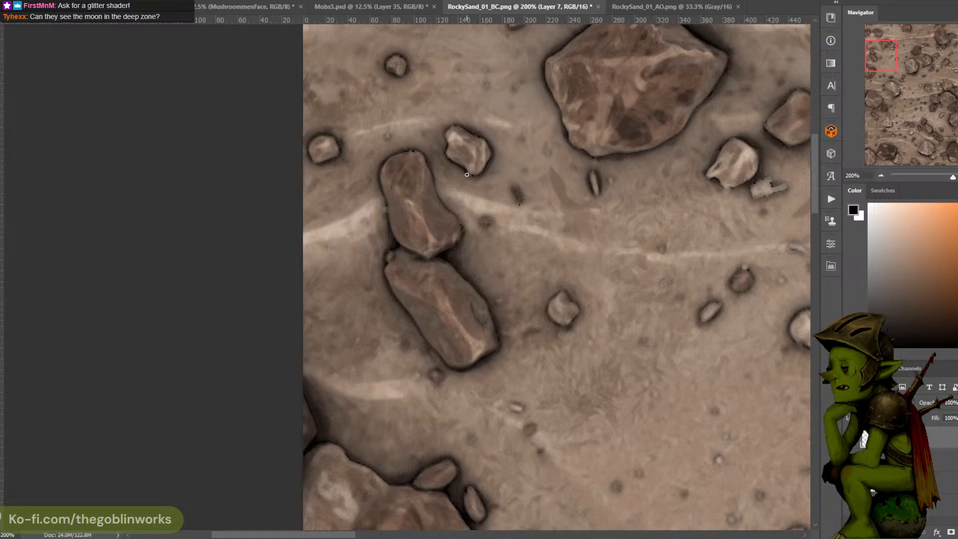
alt+click(499, 153)
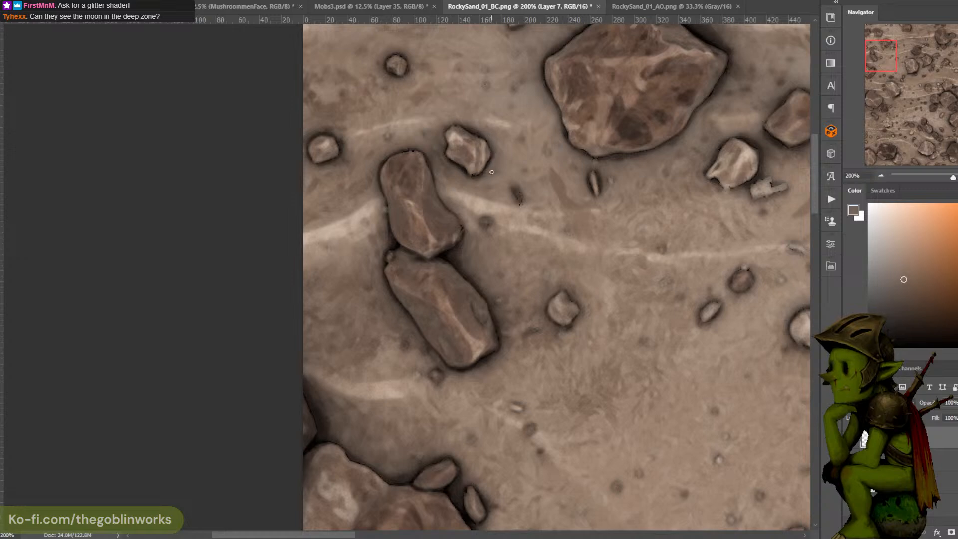
Undo the last change and soften the left edge of the light pebble above the elongated stones with sampled brown tones
key(d)
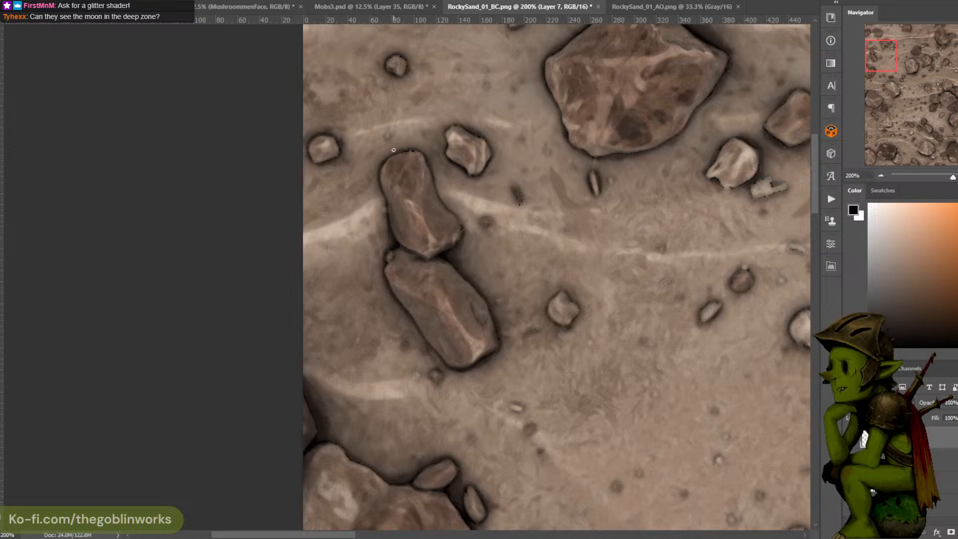
drag(384, 184, 405, 204)
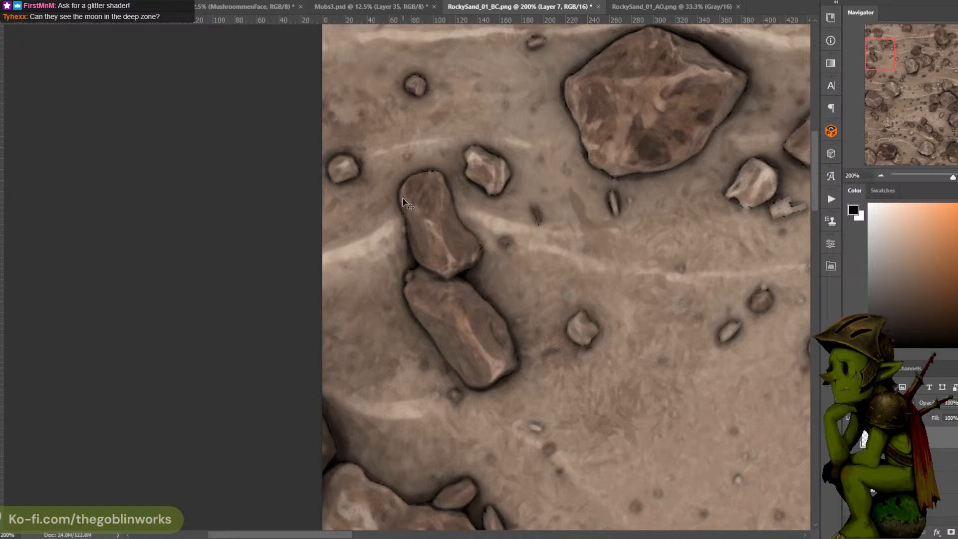
key(ctrl+z)
drag(589, 87, 551, 123)
alt+click(428, 203)
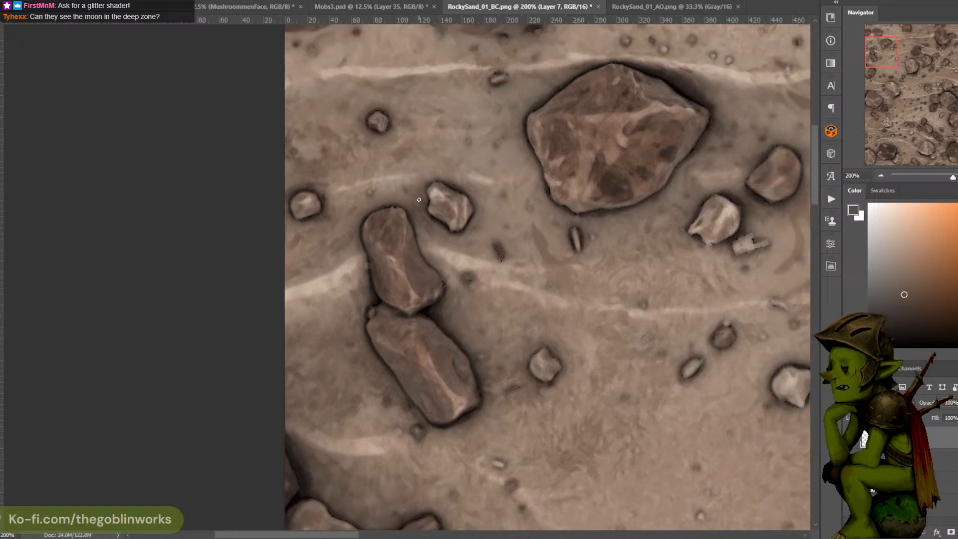
alt+click(434, 220)
key(d)
Refine the left and lower-left contour of the large reddish boulder, alternating black with a brown tone sampled beside it
drag(530, 154, 487, 180)
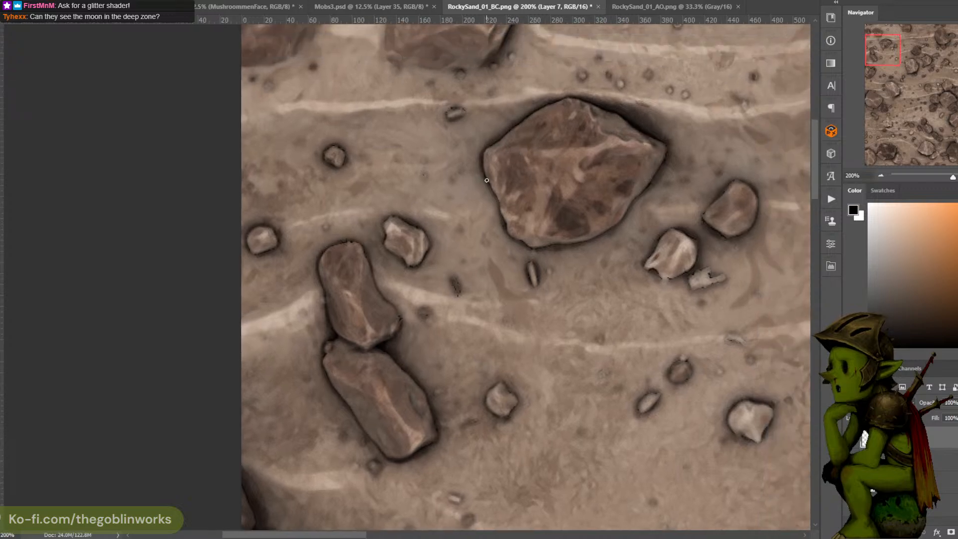
alt+click(481, 150)
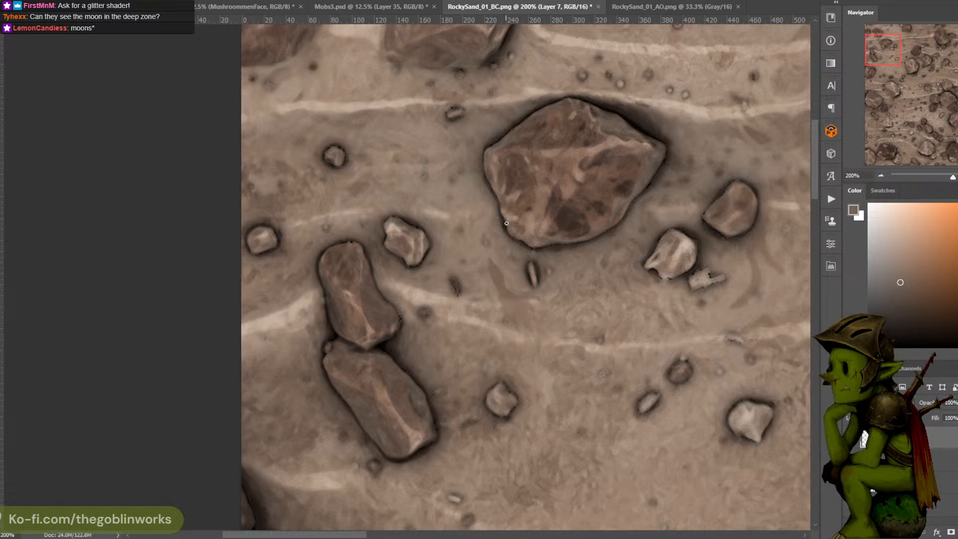
key(d)
drag(630, 200, 538, 225)
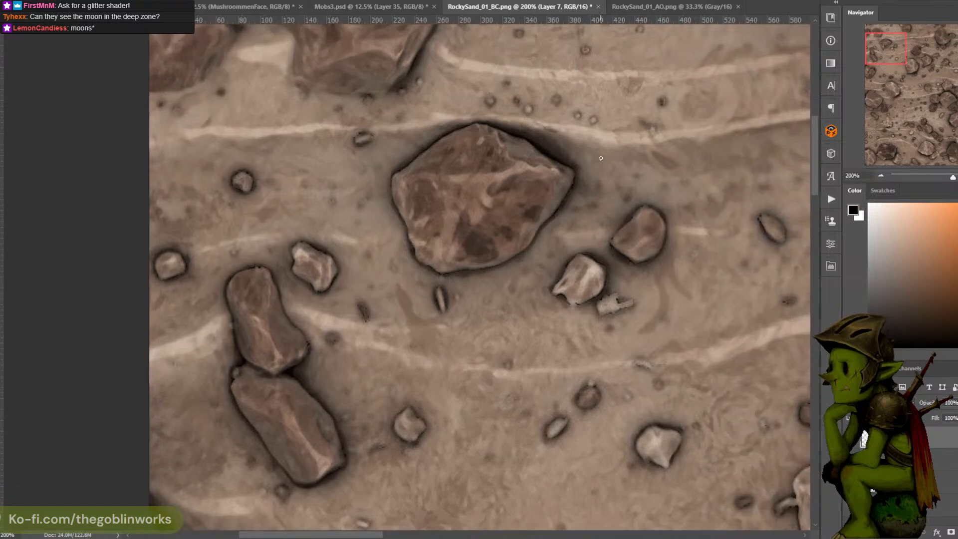
Paint dark outlines along the left and lower edges of the big boulder above the reddish one
drag(569, 172, 579, 261)
drag(542, 145, 601, 188)
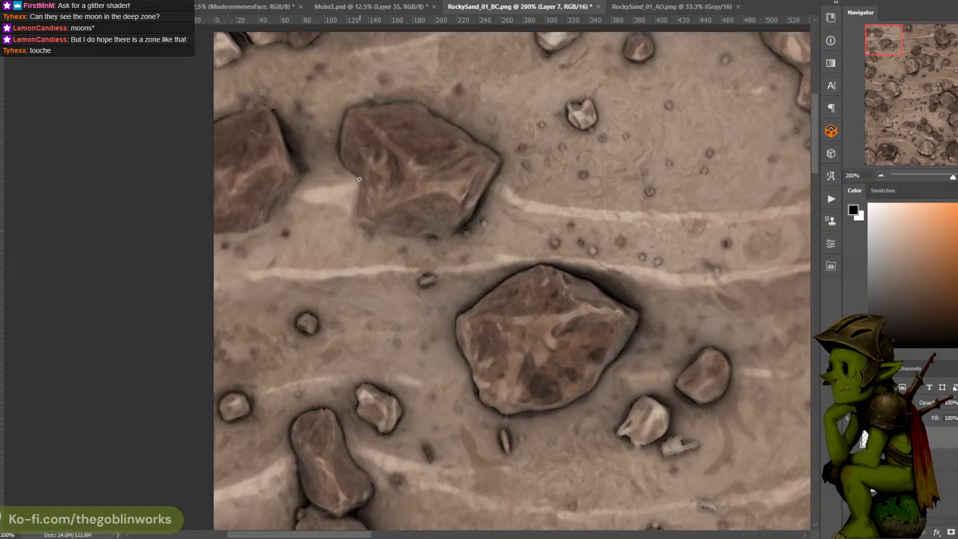
drag(359, 214, 342, 158)
drag(449, 235, 385, 232)
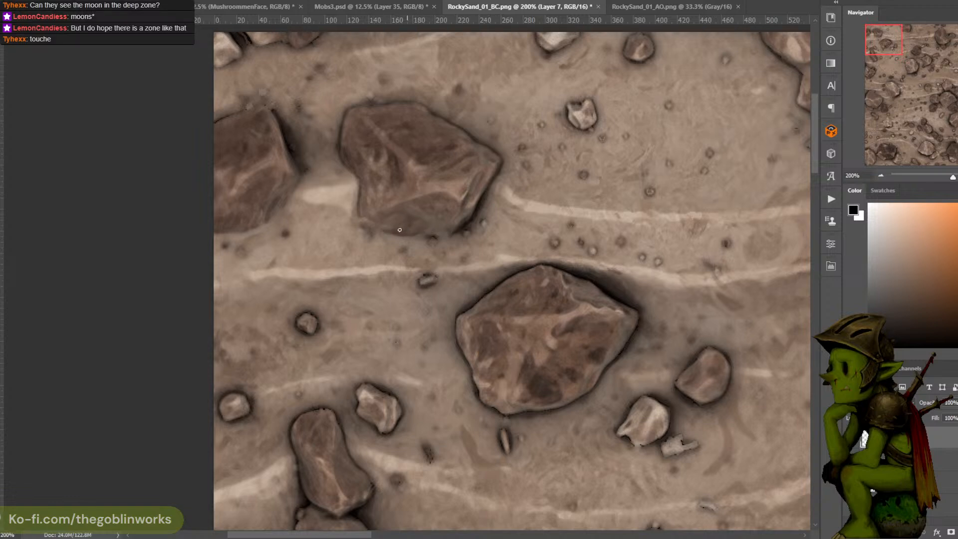
Clean up the outline of the small light pebble among the scattered grit, using sand tones sampled around it
drag(534, 128, 665, 138)
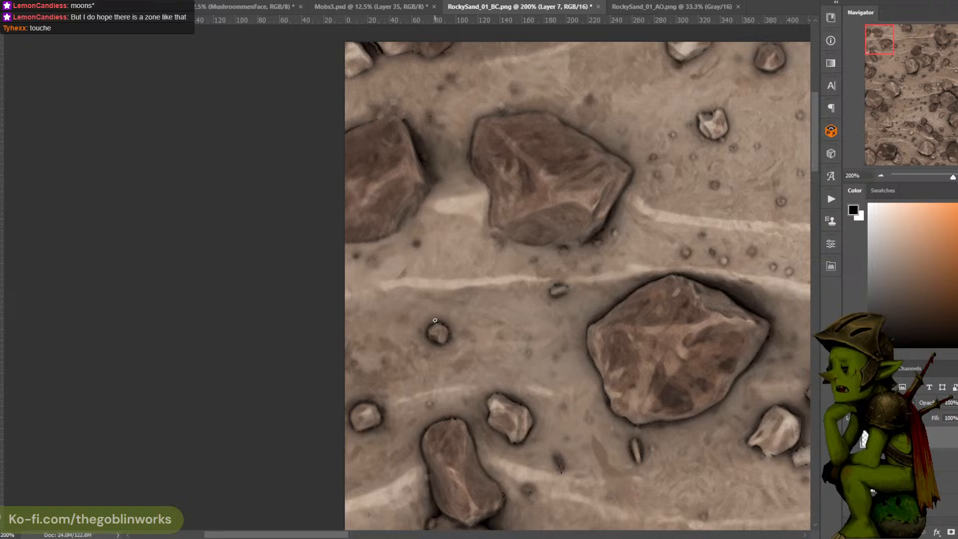
drag(654, 65, 583, 120)
drag(646, 123, 593, 121)
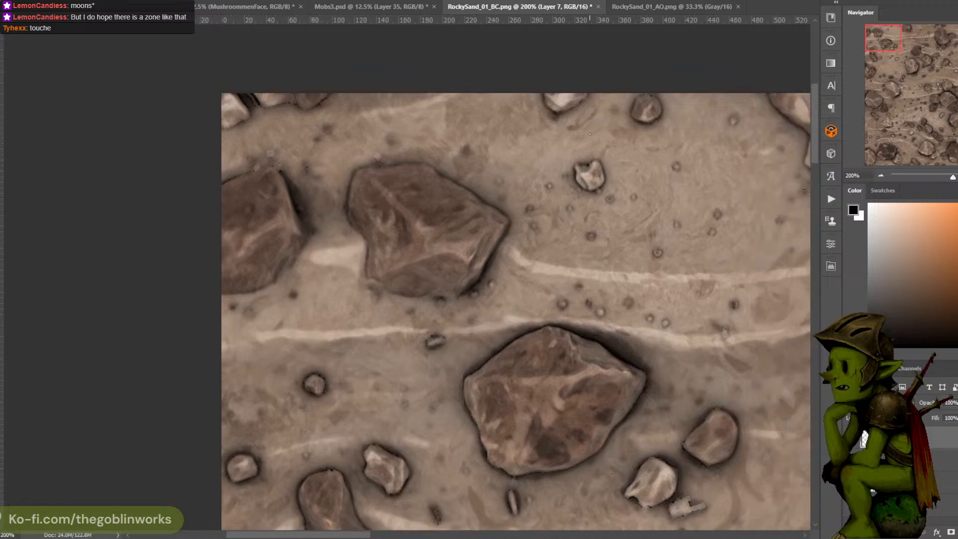
alt+click(573, 168)
mouse_move(575, 181)
mouse_down()
mouse_move(577, 167)
mouse_move(590, 164)
mouse_up()
alt+click(567, 156)
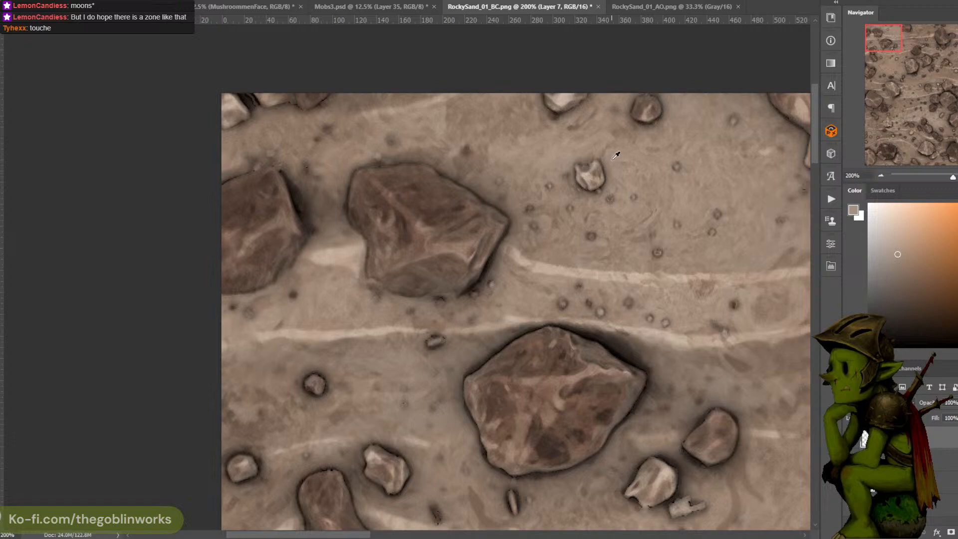
alt+click(604, 173)
alt+click(593, 150)
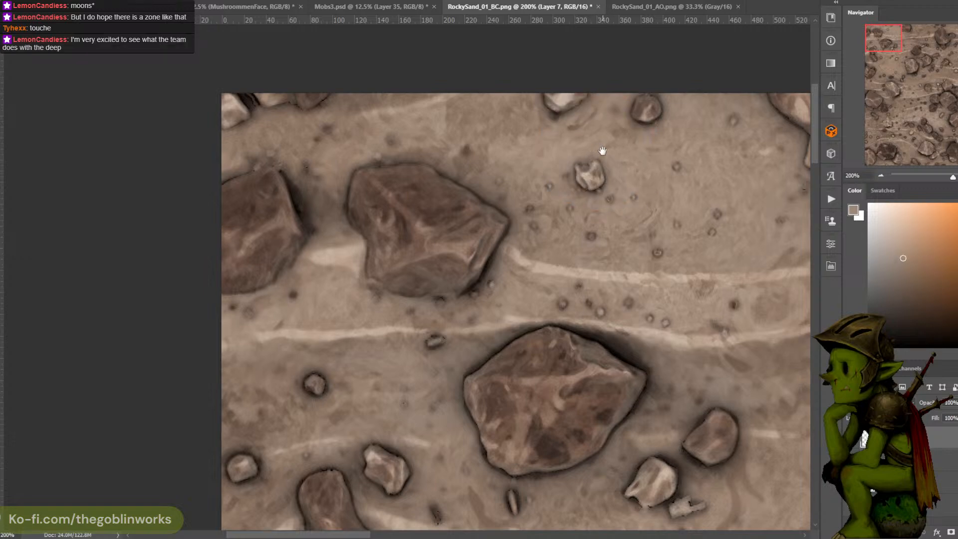
Blend the shadow around the reddish boulder's upper-right edge and right corner using brown tones sampled from the rock and sand
drag(602, 150, 566, 117)
key(d)
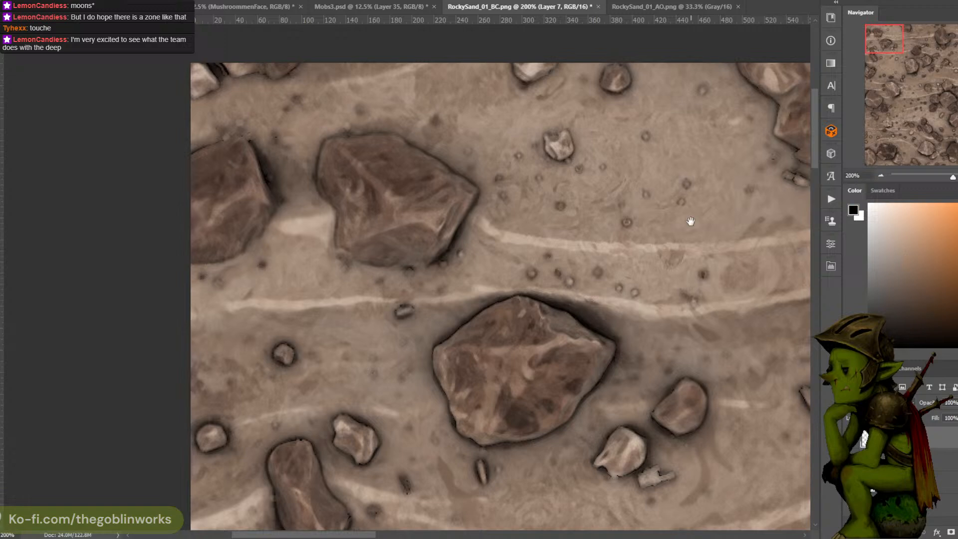
drag(690, 221, 561, 134)
alt+click(492, 227)
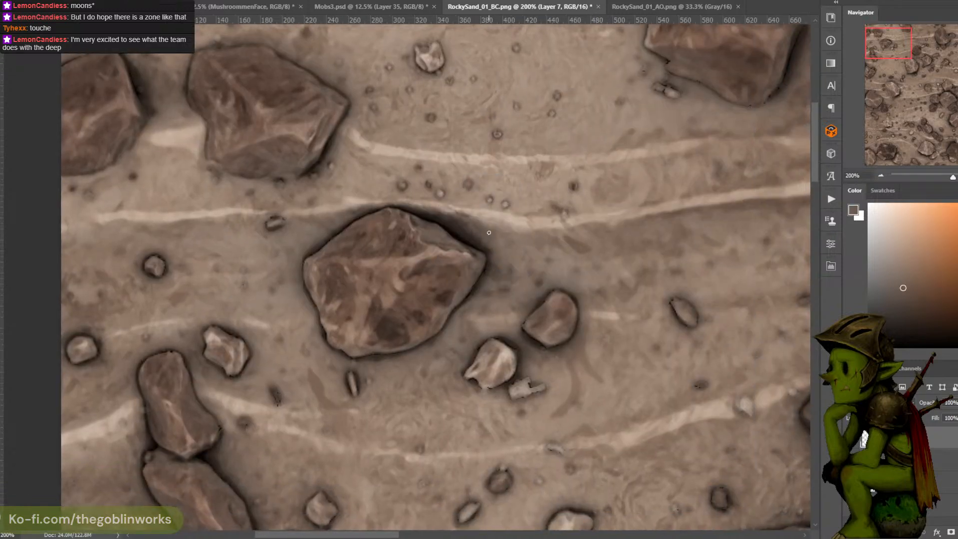
alt+click(485, 235)
drag(453, 221, 466, 242)
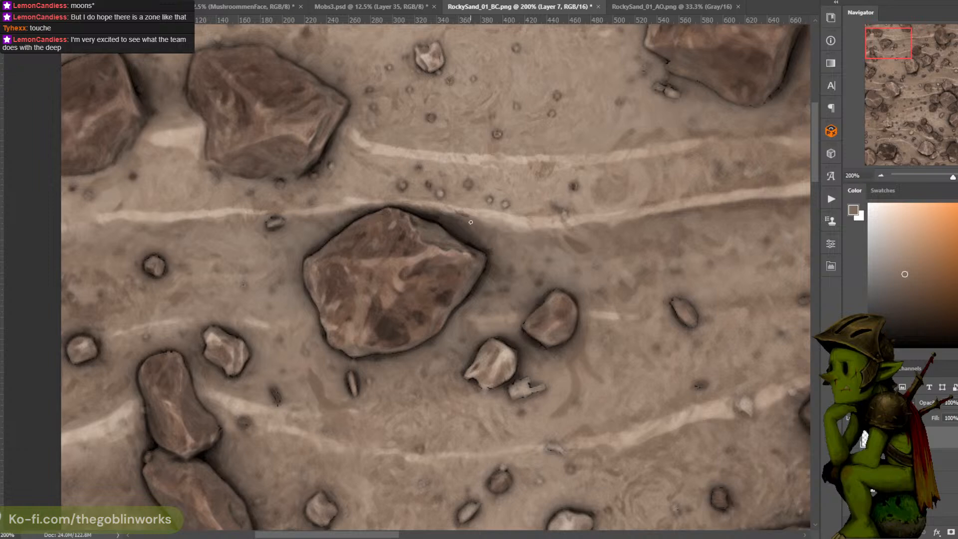
alt+click(492, 250)
alt+click(486, 252)
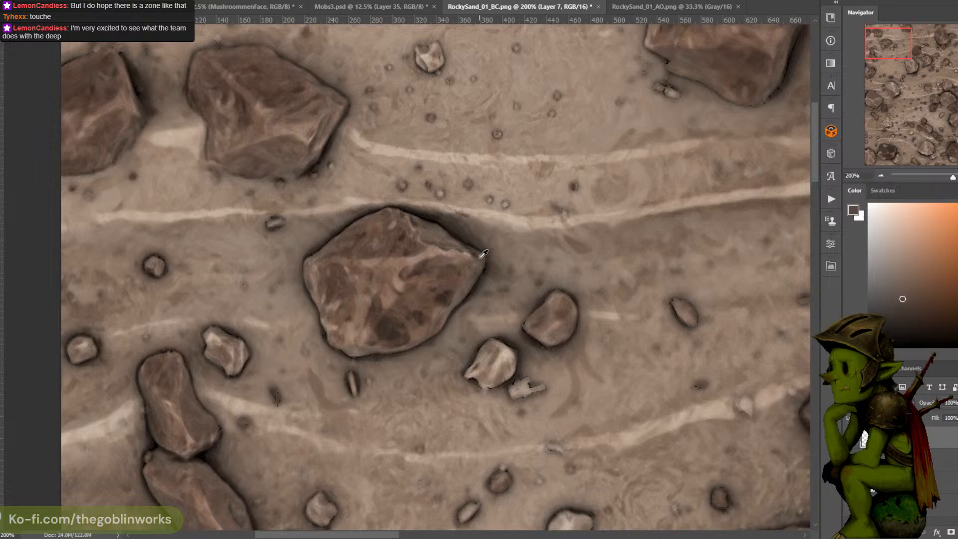
alt+click(477, 257)
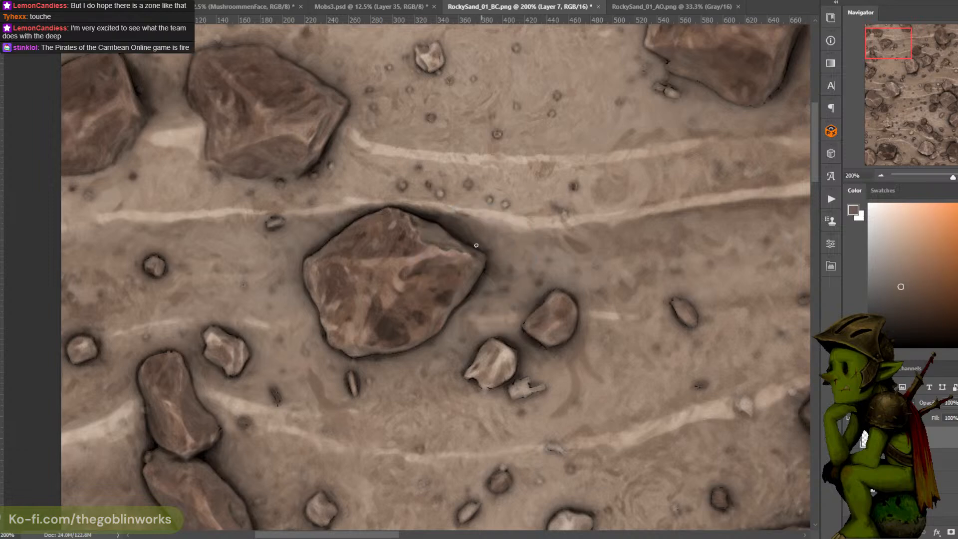
alt+click(498, 247)
alt+click(485, 279)
alt+click(496, 268)
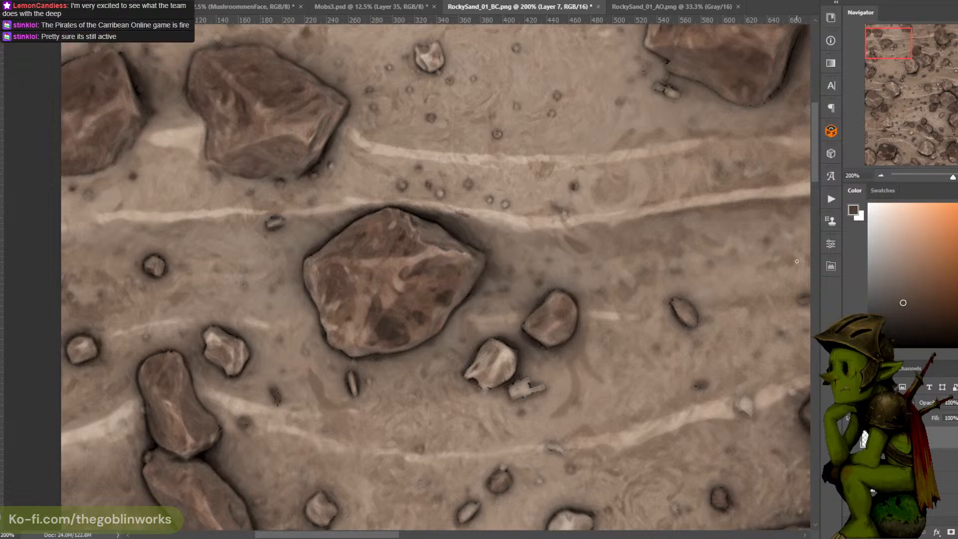
Deepen the dark facets inside the large reddish boulder with black and dark brown tones sampled from its surface
click(890, 347)
drag(476, 181, 529, 156)
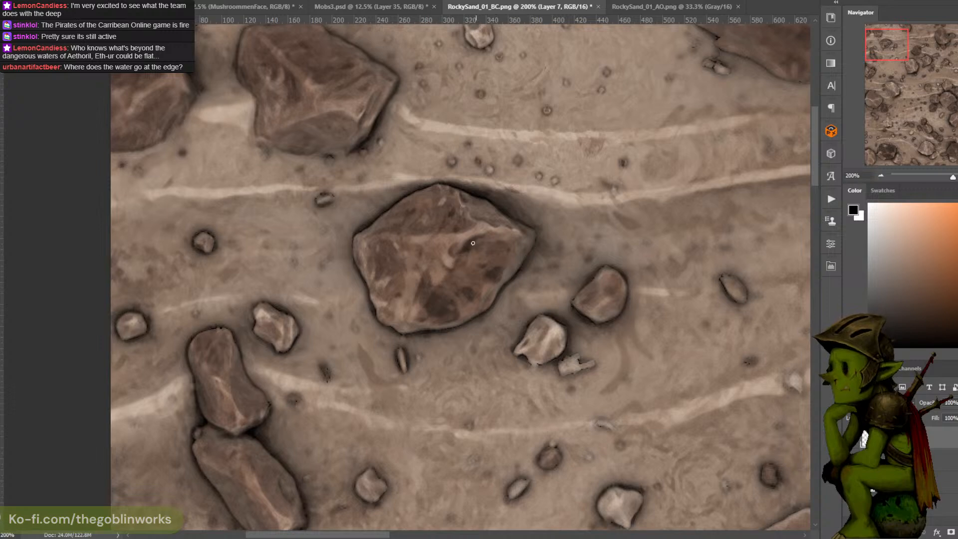
alt+click(458, 267)
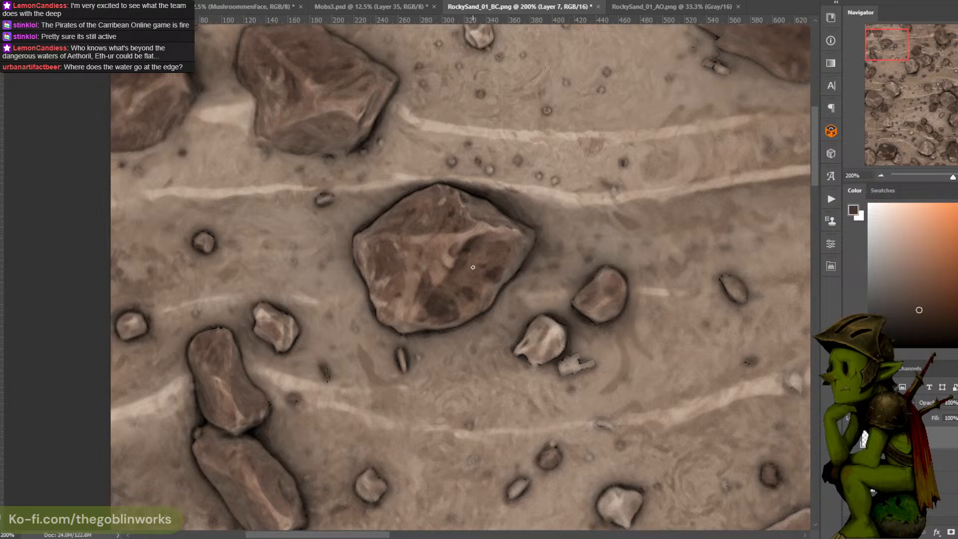
alt+click(474, 243)
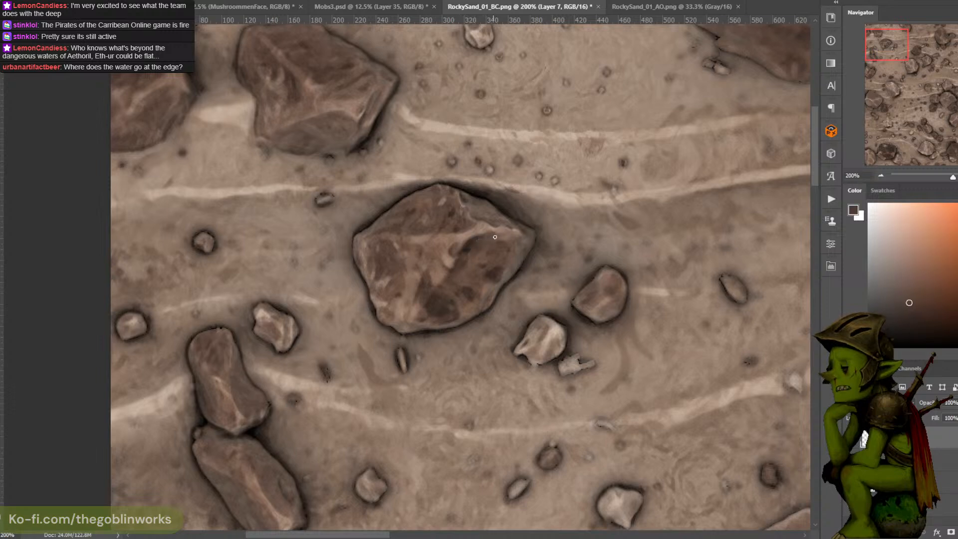
key(d)
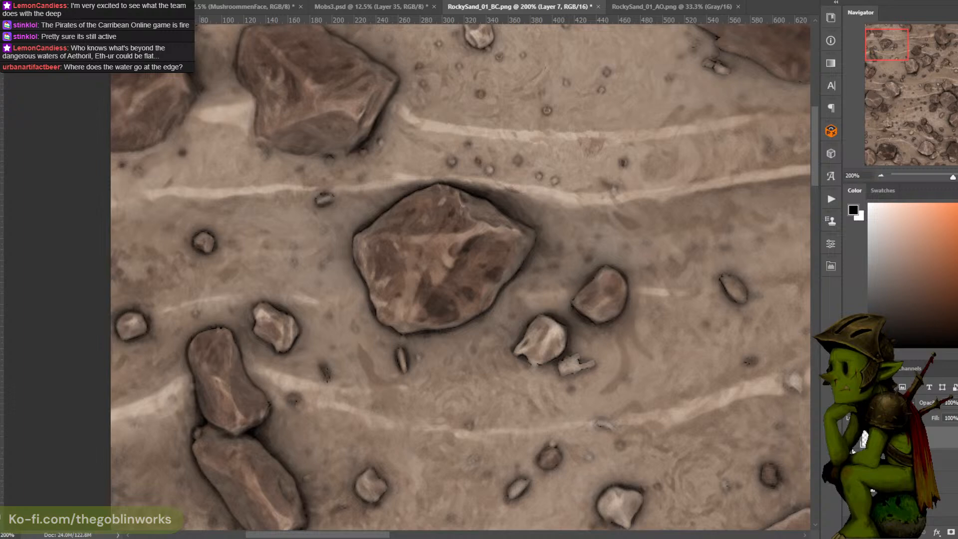
Soften the outline of the thin upright pebble below the reddish boulder with sand tones sampled beside it
drag(507, 208, 500, 79)
alt+click(352, 274)
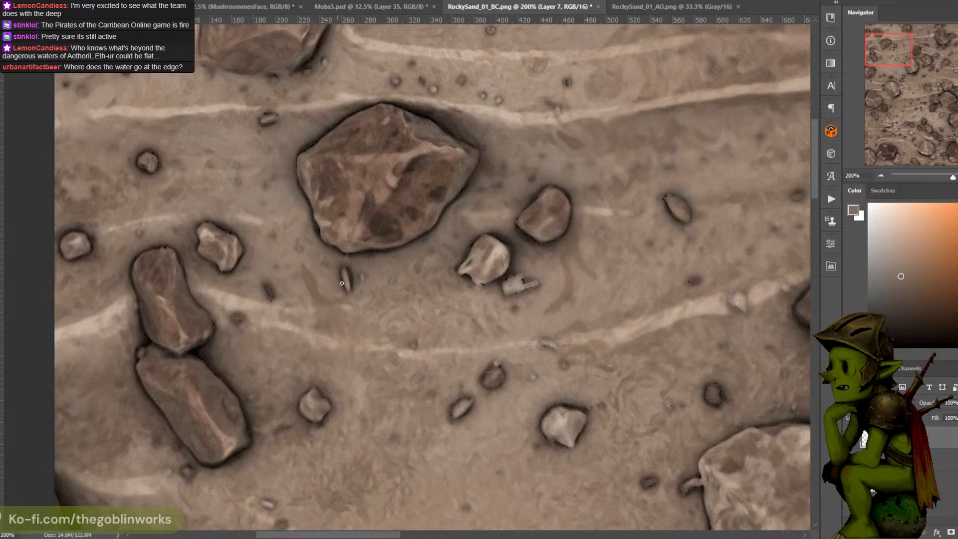
alt+click(353, 268)
key(d)
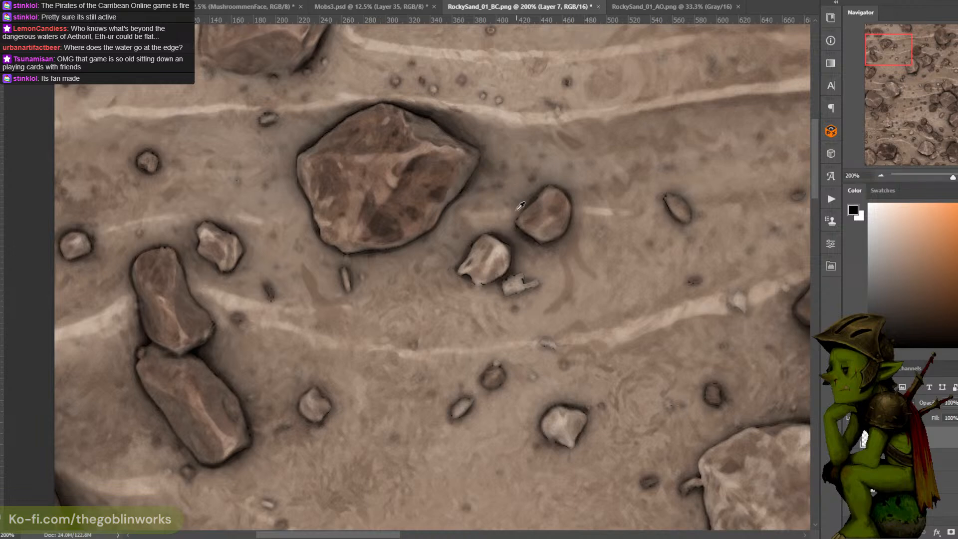
Refine the shadow around the upper-left side of the light stone with brown tones sampled from the surrounding sand
alt+click(472, 227)
alt+click(472, 252)
alt+click(473, 253)
alt+click(463, 238)
key(d)
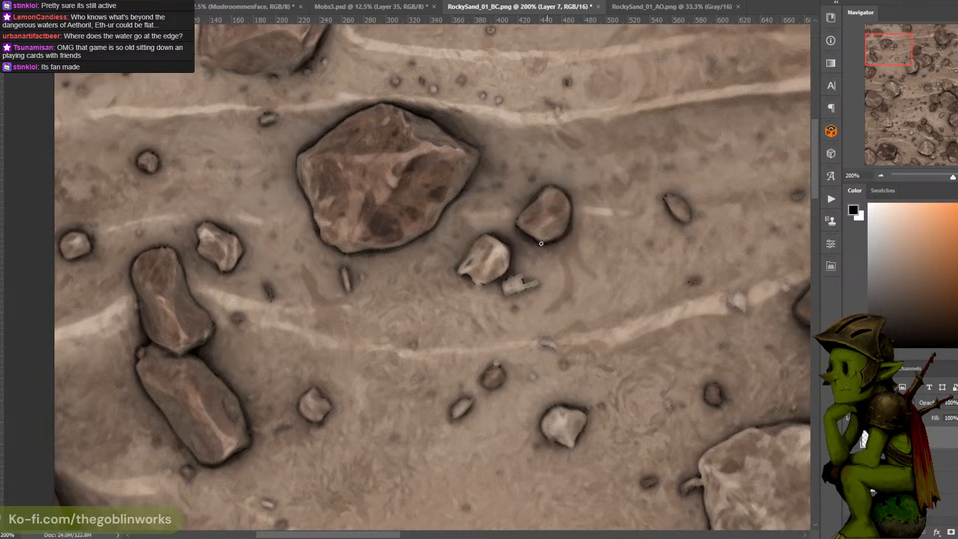
Clean up the upper edge of the small reddish-brown stone beside the light stone with a sampled brown tone
scroll(558, 168, down, 5)
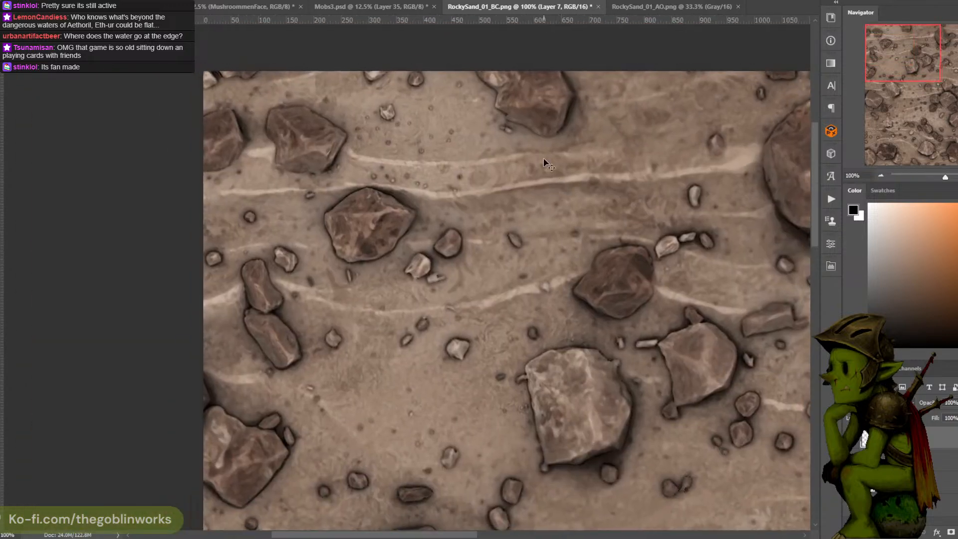
scroll(519, 169, up, 2)
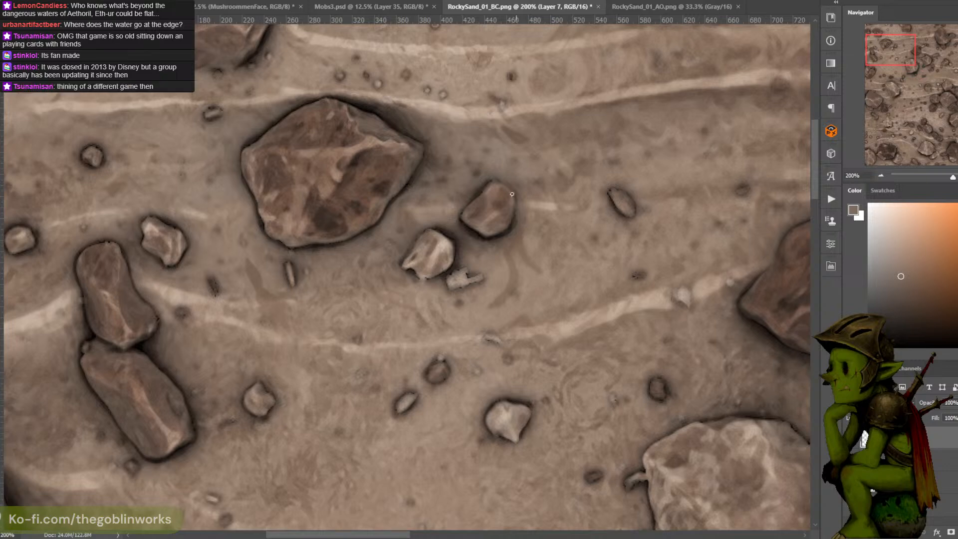
alt+click(482, 183)
drag(491, 181, 483, 190)
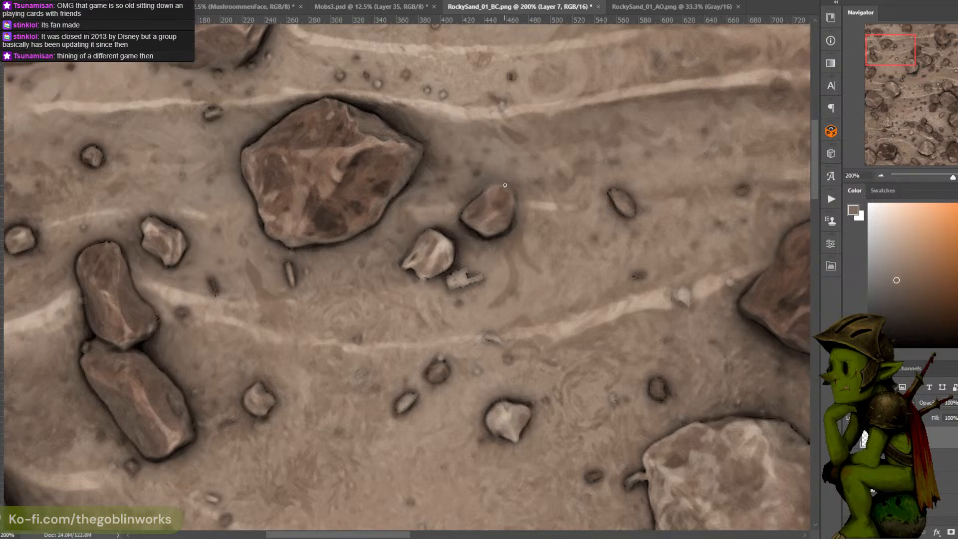
Reshape the pale chip beside the light stone with sampled tones and outline both in black to separate them
alt+click(467, 274)
alt+click(448, 269)
key(d)
drag(453, 249, 452, 262)
mouse_move(449, 288)
mouse_down()
mouse_move(478, 281)
mouse_move(475, 270)
mouse_up()
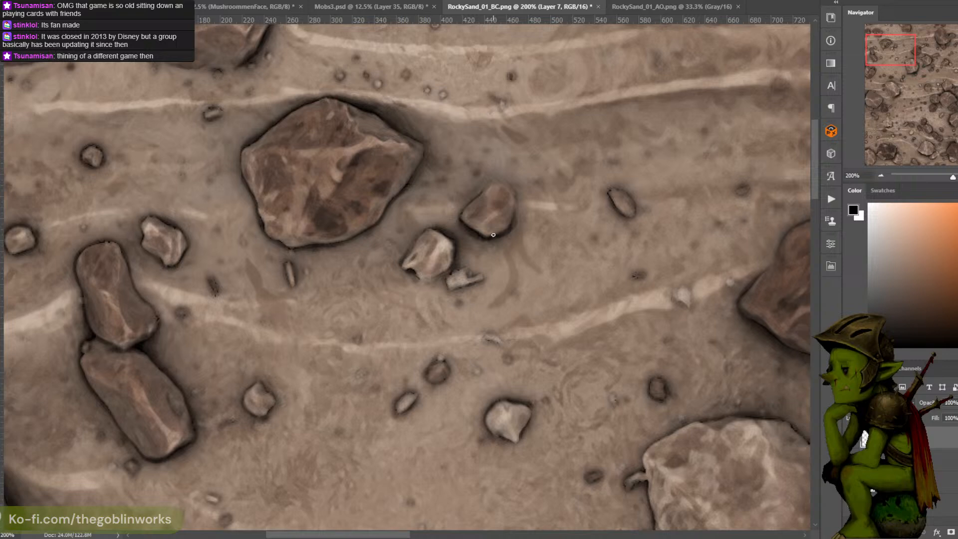
Review the whole texture at 33.3%, comparing it with and without the painted layer, and examine the lower boulders at 100%
drag(532, 220, 489, 173)
key(ctrl+minus)
drag(581, 147, 548, 157)
alt+click(427, 192)
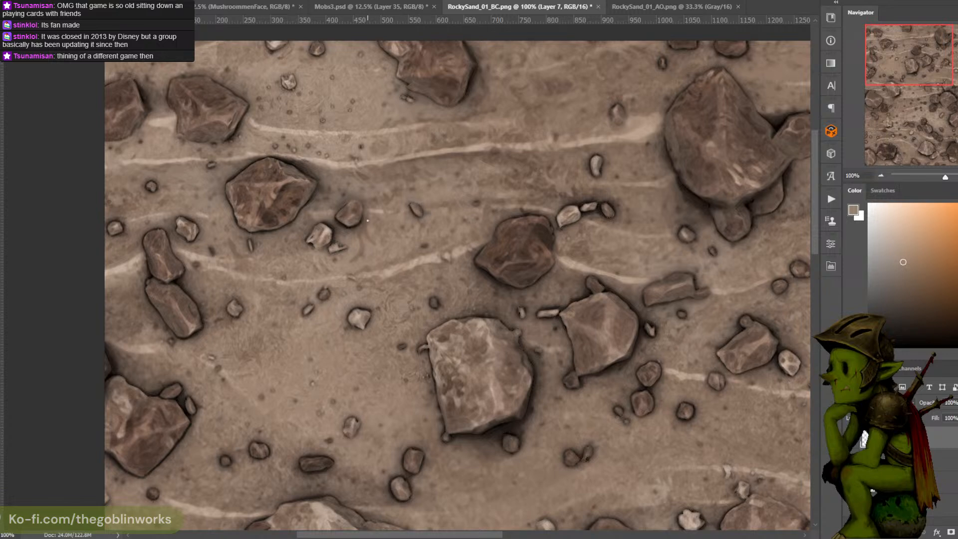
key(ctrl+minus)
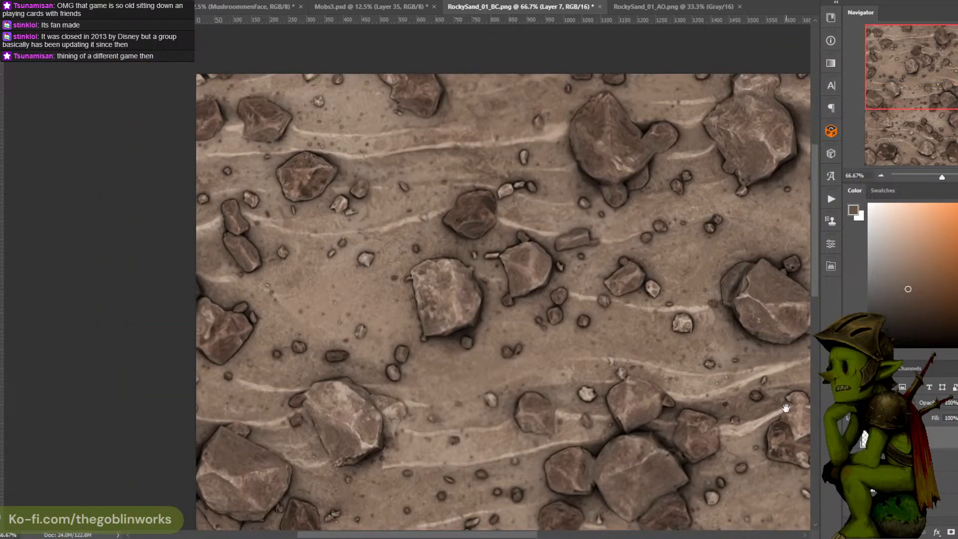
drag(618, 291, 589, 124)
key(ctrl+minus)
key(ctrl+minus)
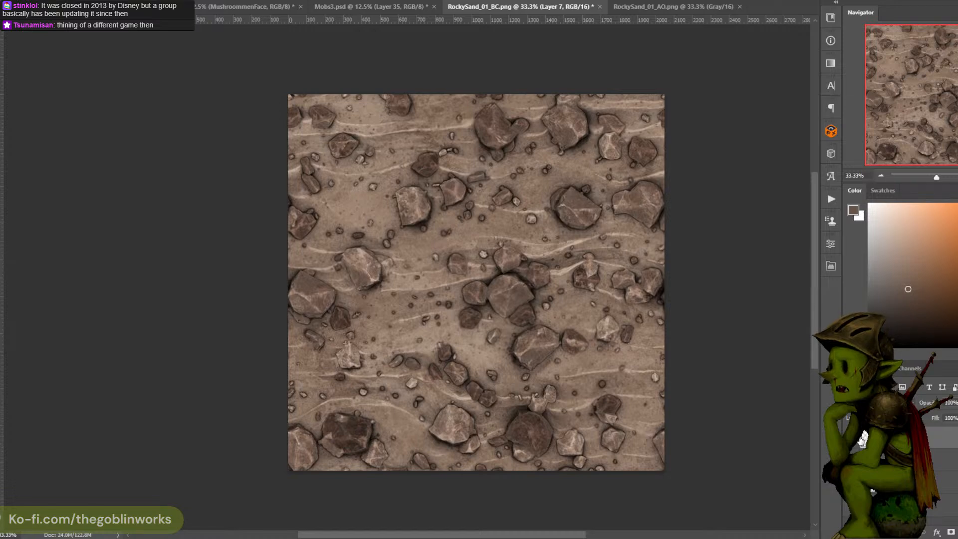
double_click(862, 440)
click(475, 311)
key(ctrl+plus)
key(ctrl+plus)
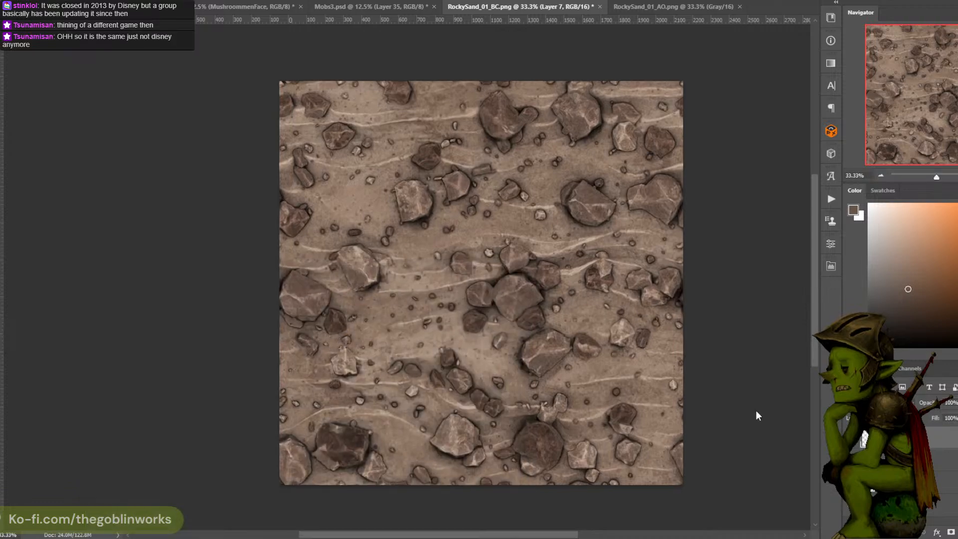
drag(564, 381, 428, 189)
key(ctrl+plus)
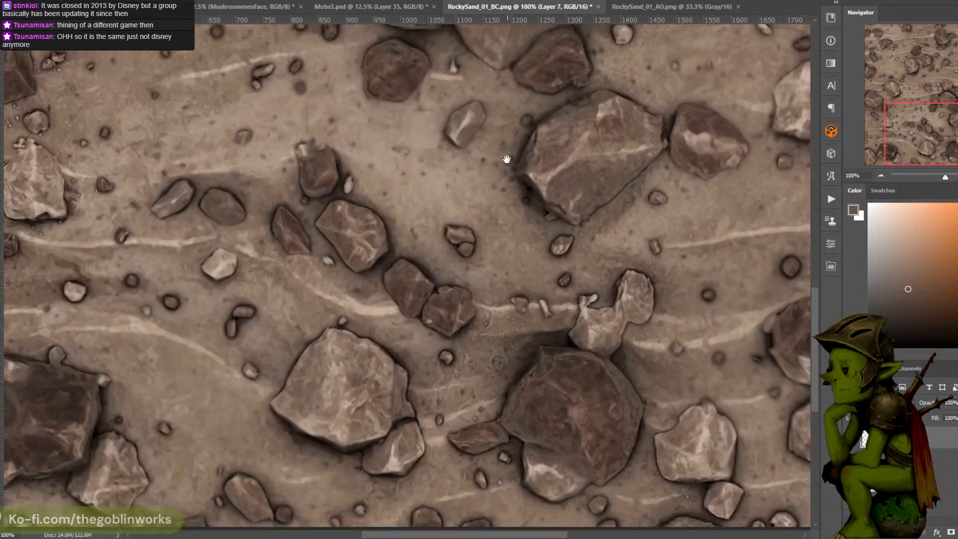
drag(510, 331, 514, 245)
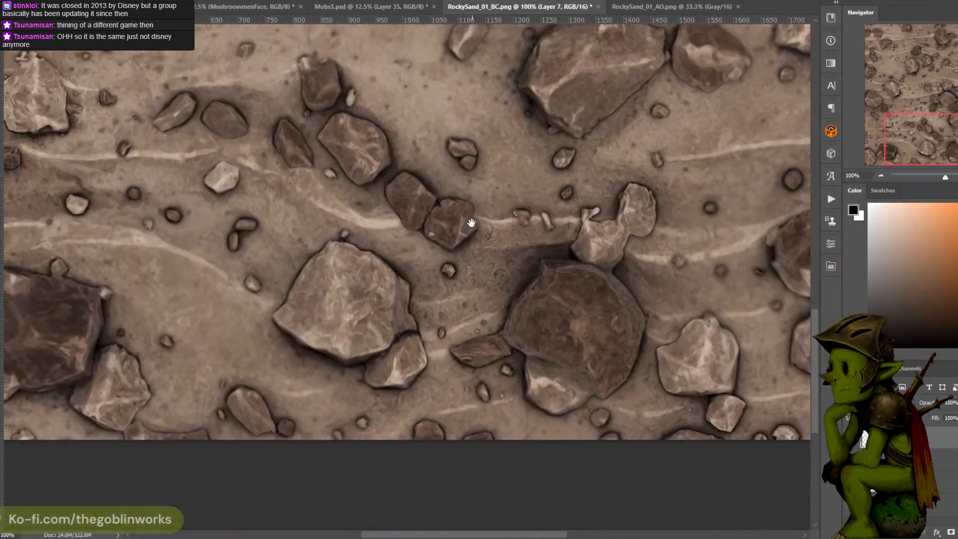
Reshape the small pale chip above the light stone at the large dark boulder with sampled tones to separate the two
alt+click(420, 329)
alt+click(422, 347)
drag(728, 114, 589, 129)
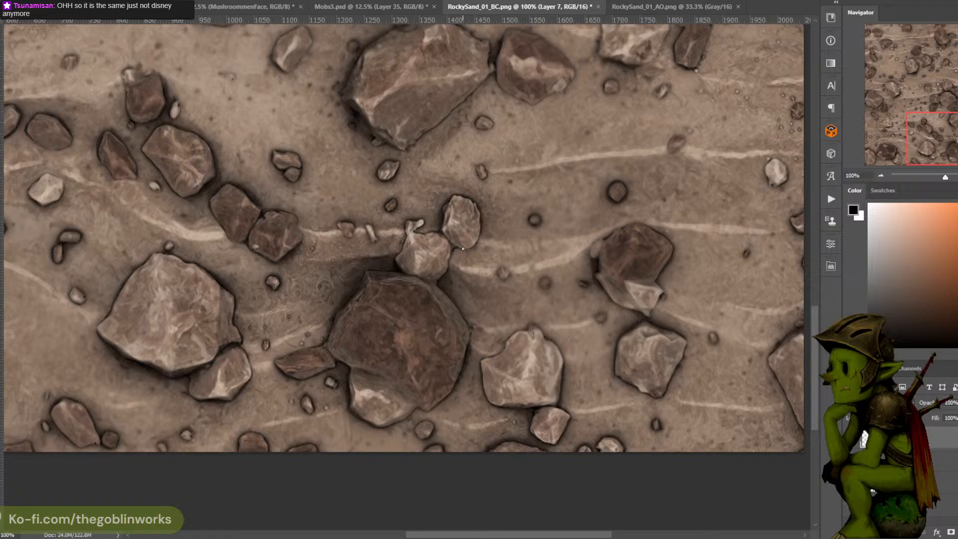
alt+click(405, 241)
alt+click(405, 236)
key(d)
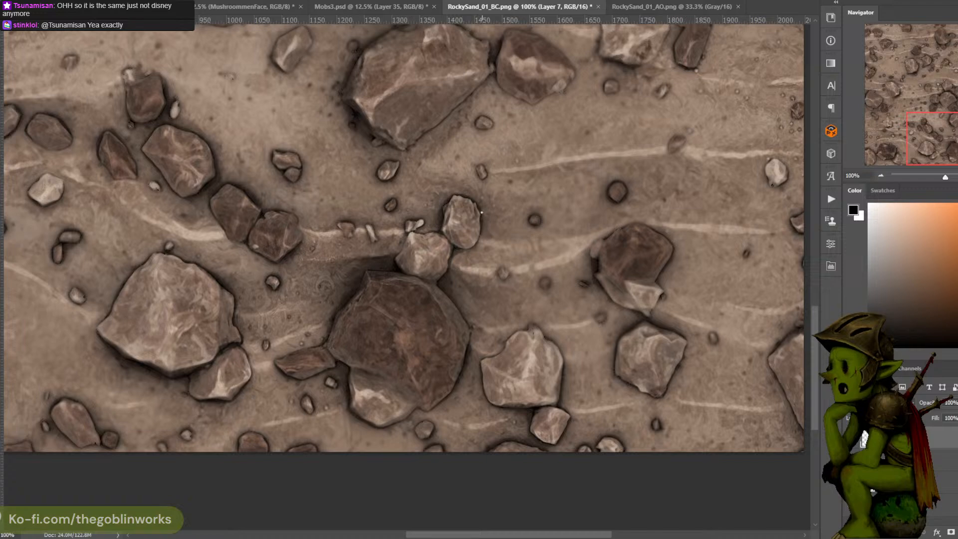
Refine the right edge of the small upright light stone with sampled browns and darken the contact between its neighbour and the dark boulder
alt+click(482, 228)
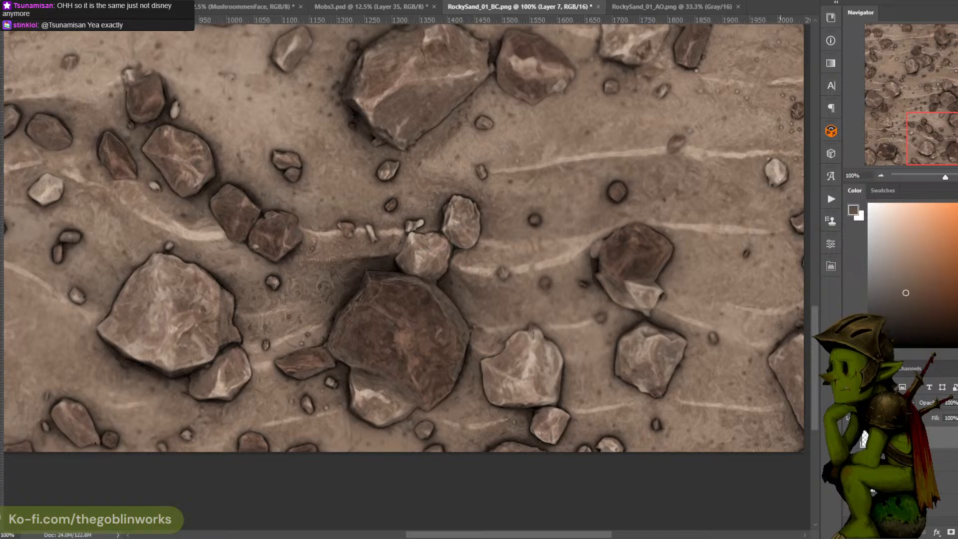
key(d)
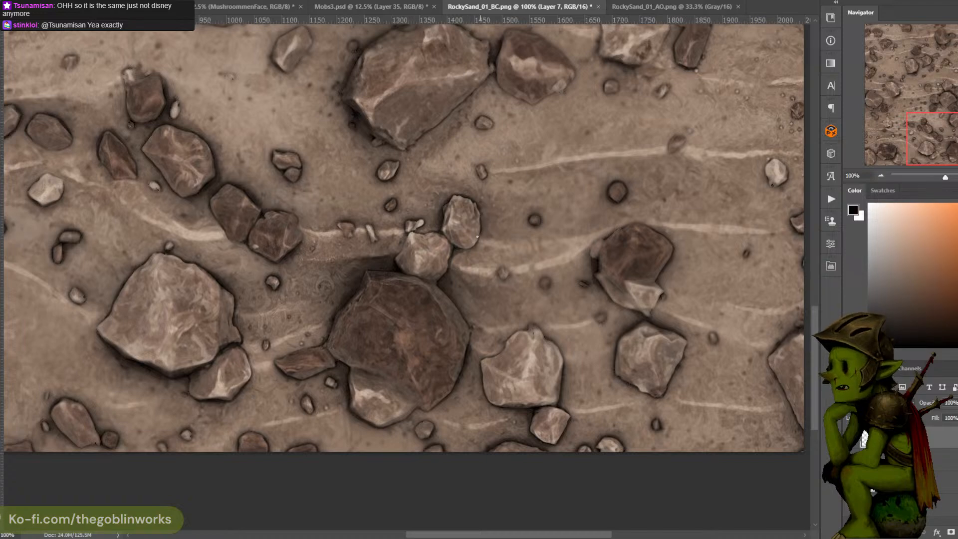
alt+click(473, 248)
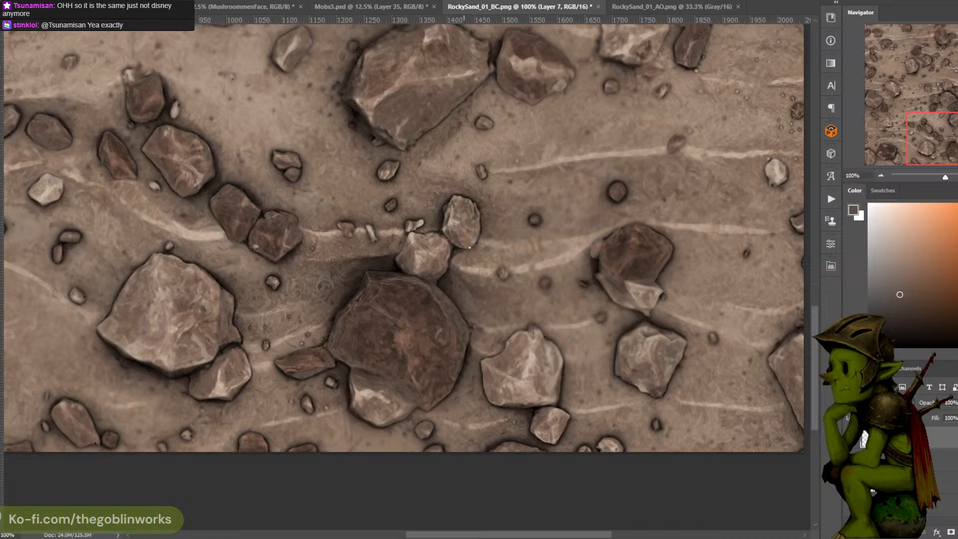
key(d)
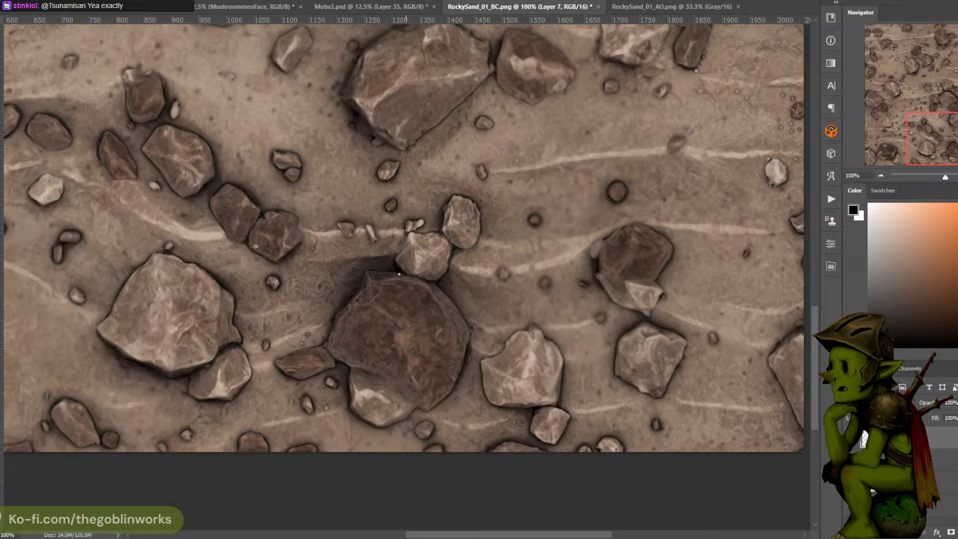
scroll(450, 200, left, 4)
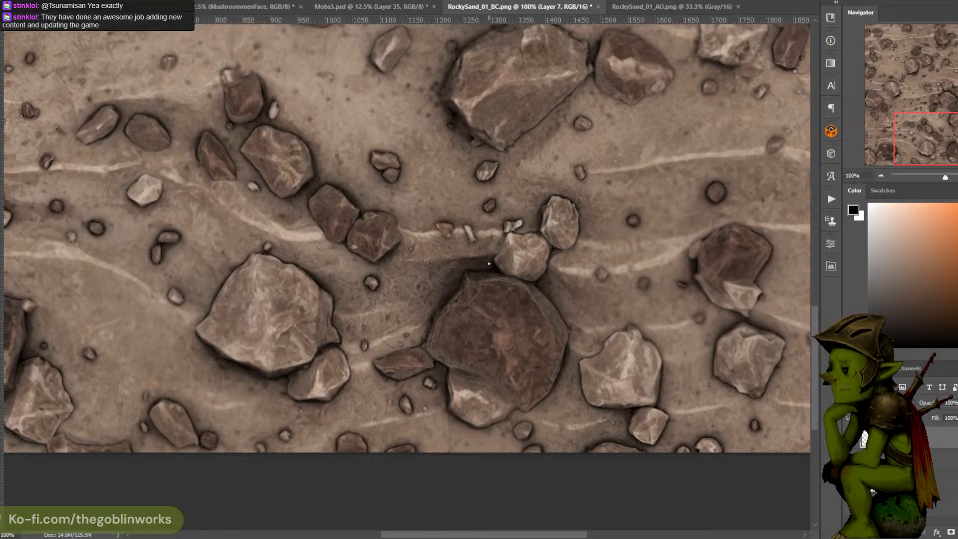
Clean up the lower and right edges of the pale stone near the texture's right side with tones sampled around it
drag(560, 160, 463, 182)
drag(557, 180, 444, 353)
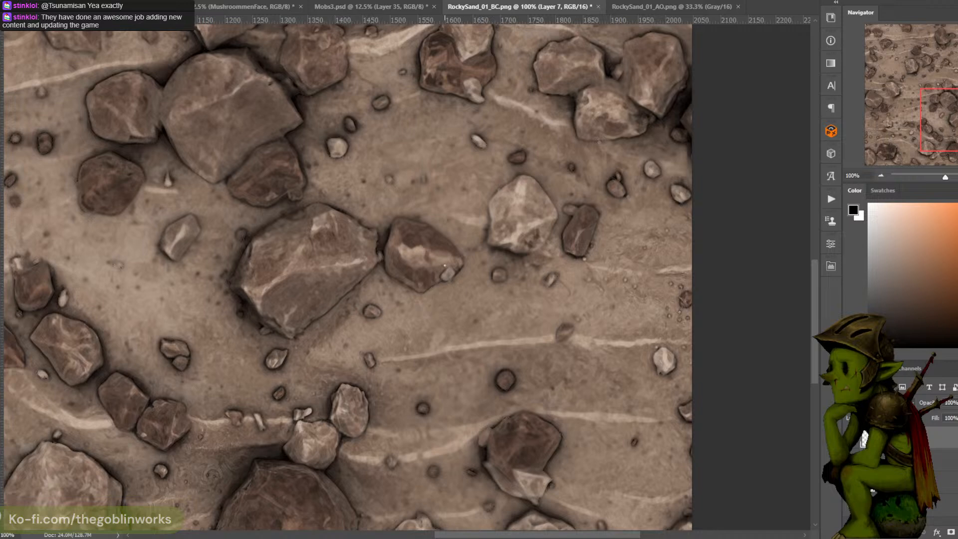
drag(505, 202, 476, 229)
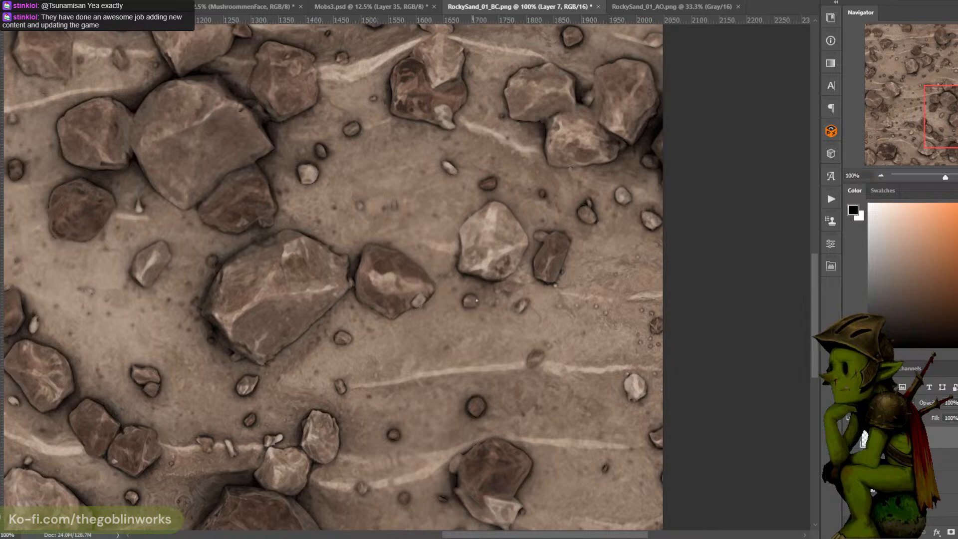
alt+click(465, 285)
alt+click(465, 287)
alt+click(518, 268)
drag(557, 199, 529, 235)
key(d)
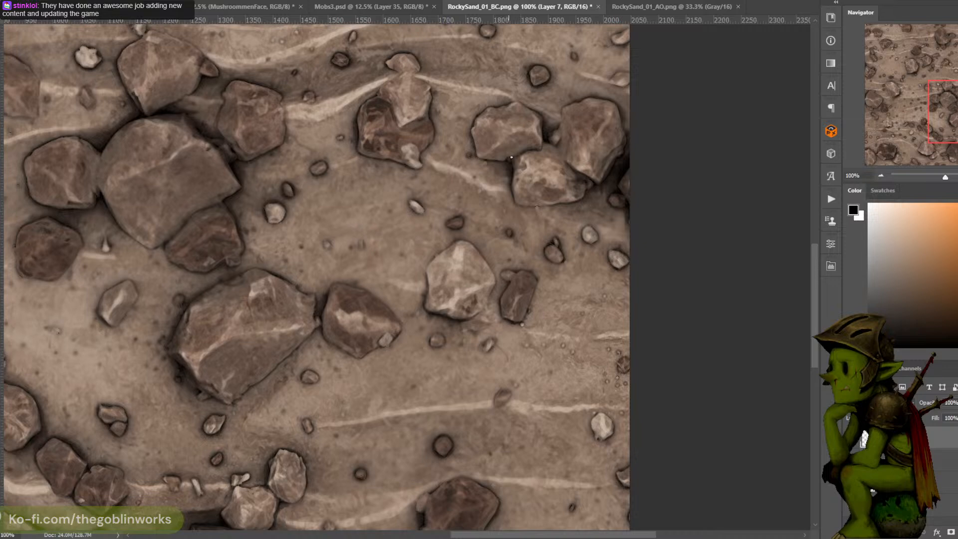
Redefine the light stone and pale chip lying on the dark red rock with black outlines that separate them from it
drag(499, 159, 557, 190)
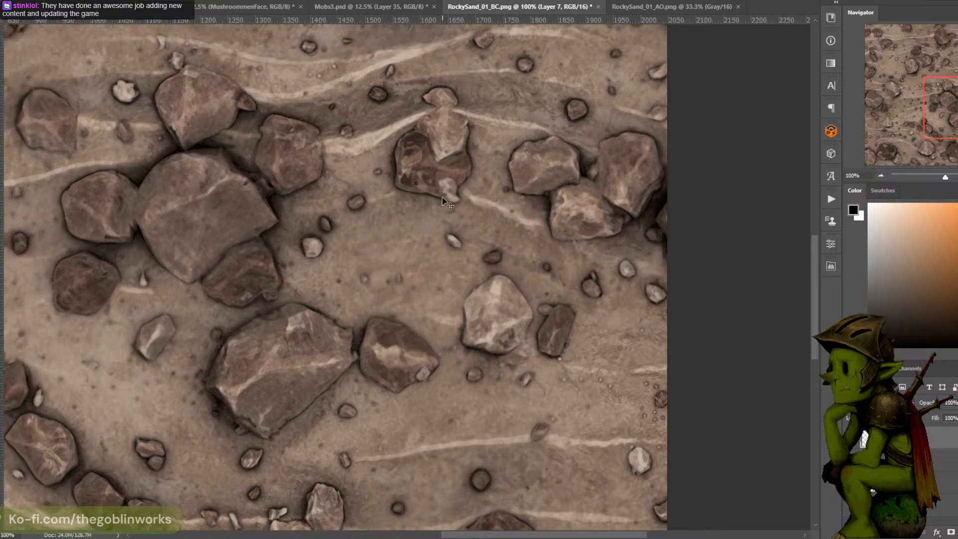
mouse_move(442, 193)
mouse_down()
mouse_move(438, 179)
mouse_move(454, 182)
mouse_up()
key(ctrl+z)
drag(455, 181, 443, 178)
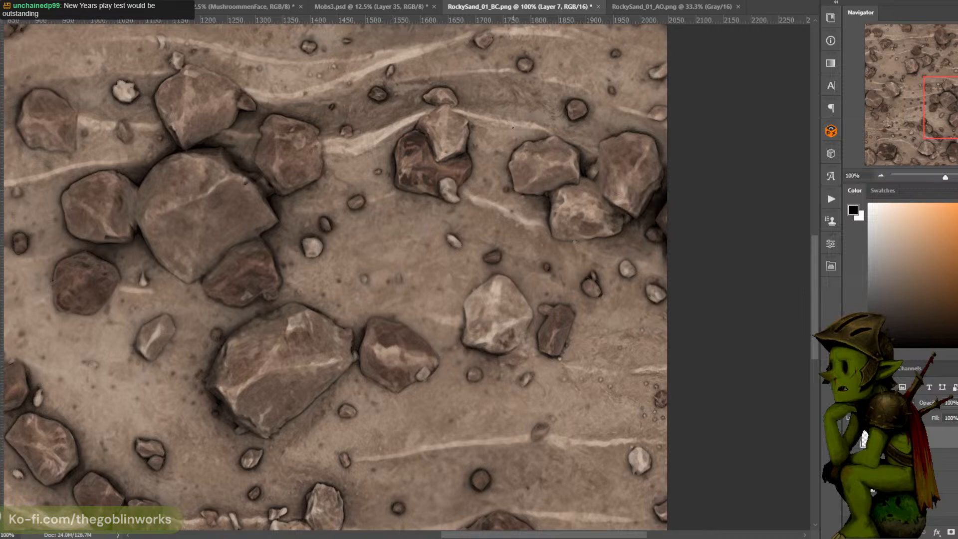
Smooth the left edge of the leftmost rock in the right-hand cluster with sampled tones and redefine its outline in black
alt+click(509, 172)
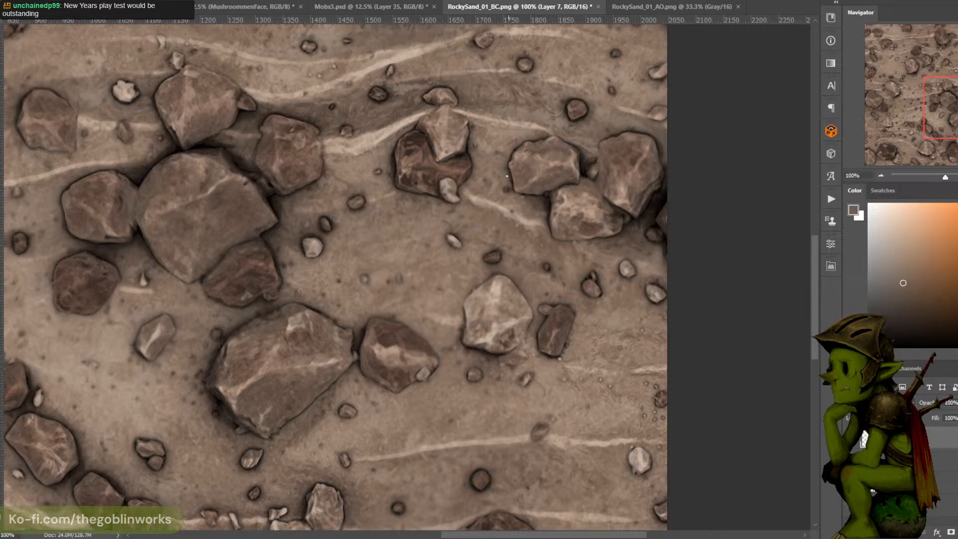
alt+click(507, 176)
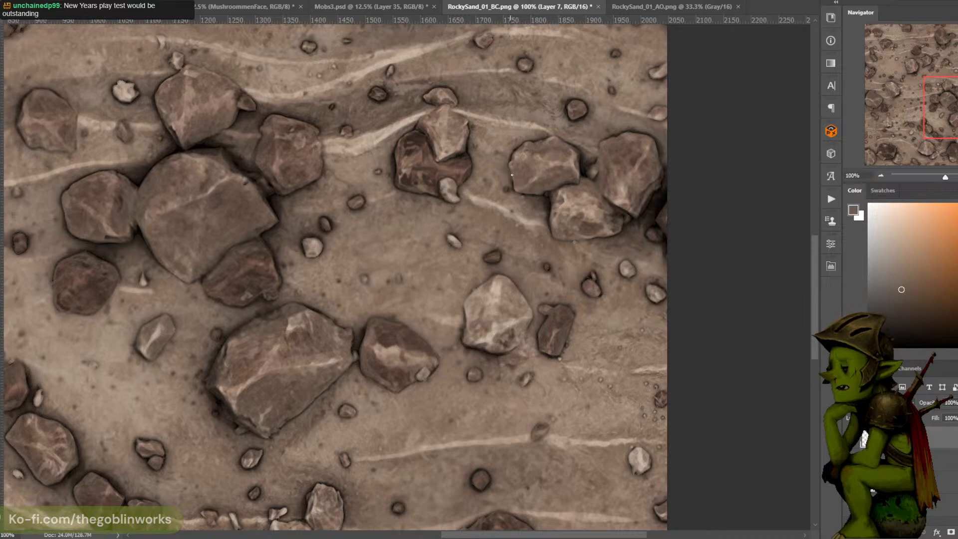
alt+click(512, 158)
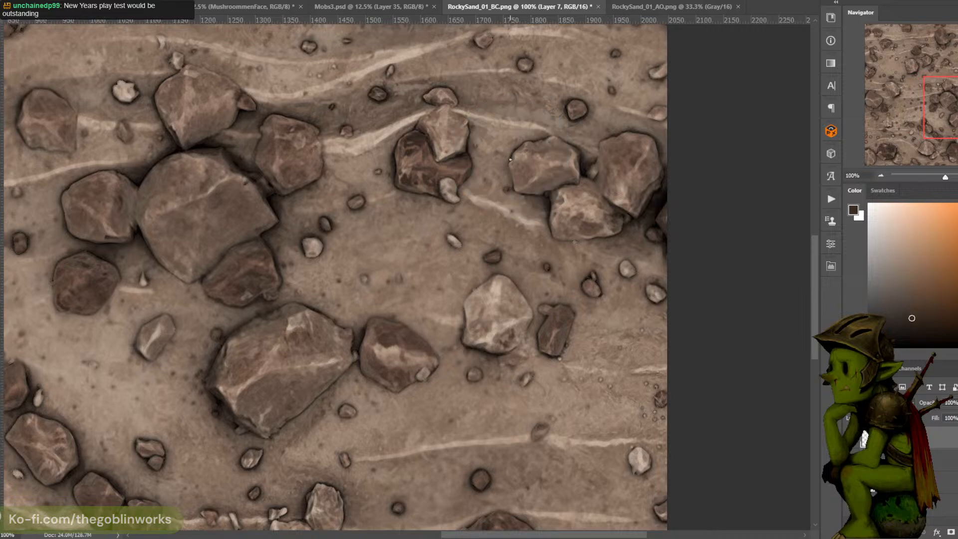
alt+click(505, 167)
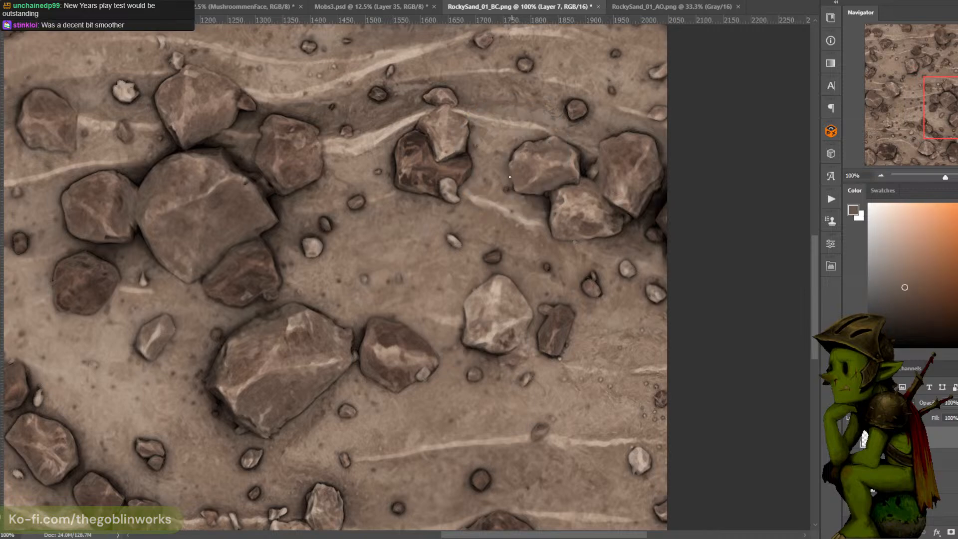
alt+click(507, 172)
alt+click(506, 171)
alt+click(505, 173)
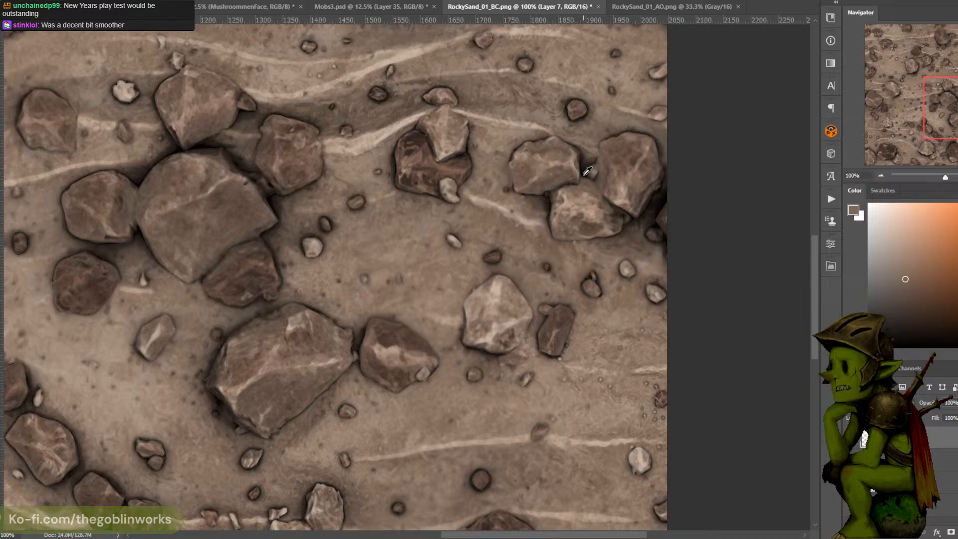
key(d)
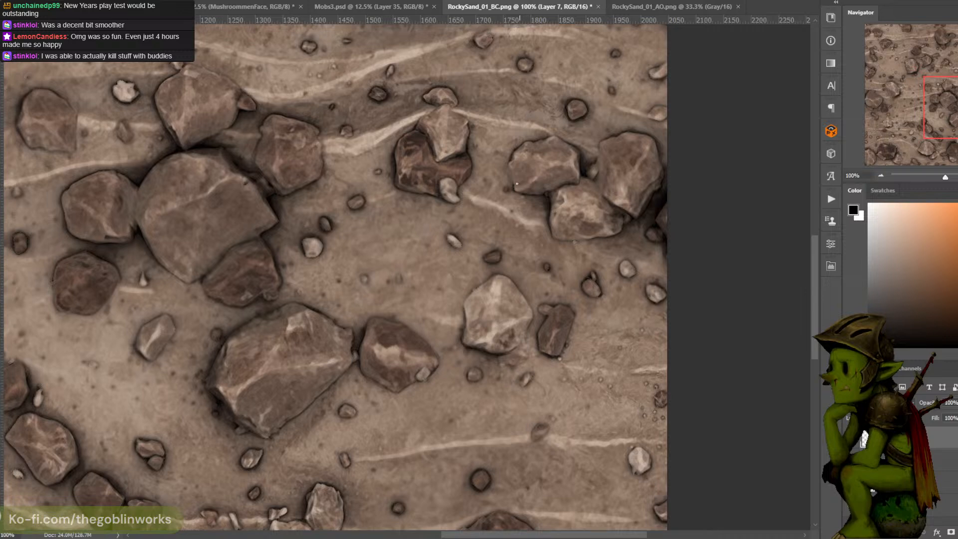
alt+click(519, 180)
alt+click(521, 178)
key(d)
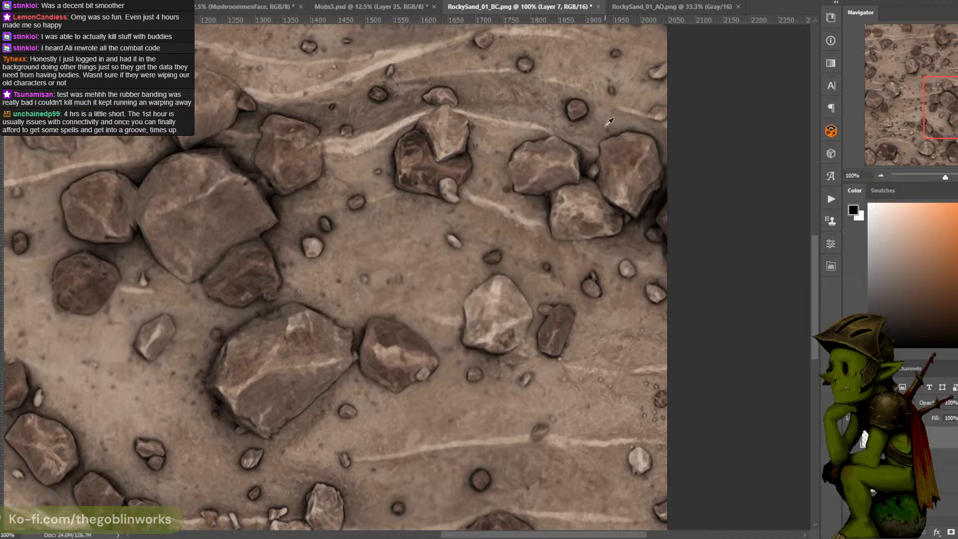
Compare the texture with and without the painted layer at 66.7%, then examine the central boulder cluster at 100%
key(ctrl+minus)
click(850, 437)
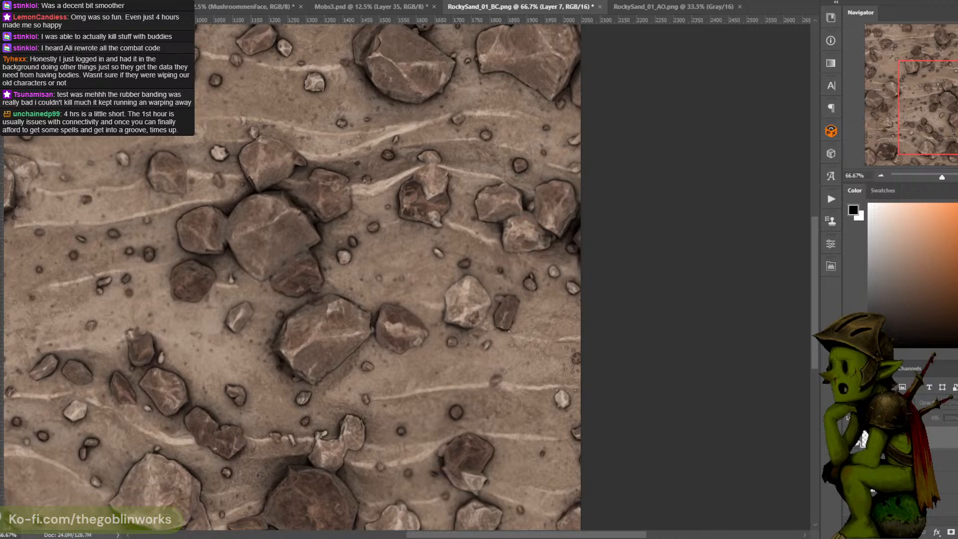
click(850, 437)
click(850, 437)
click(849, 438)
click(849, 437)
click(850, 437)
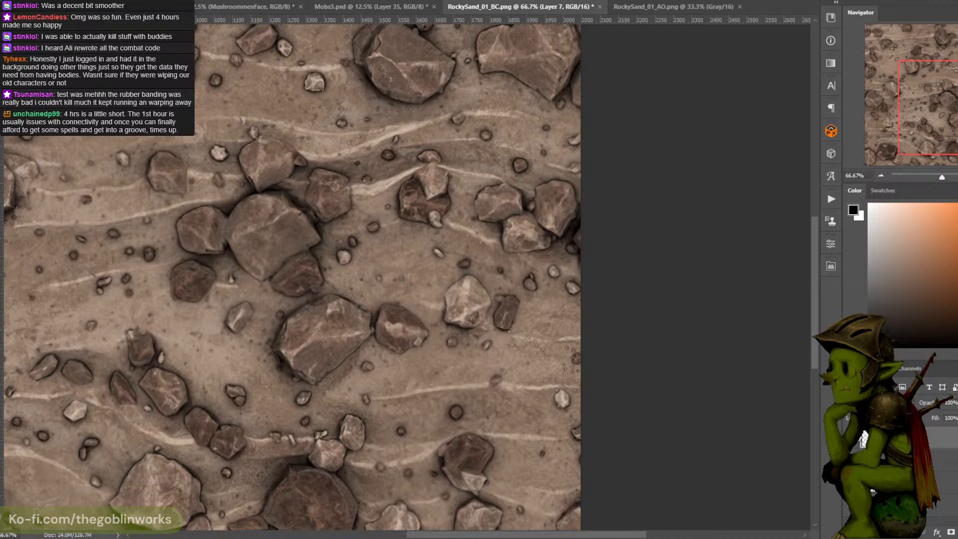
click(850, 437)
click(849, 437)
drag(412, 236, 551, 243)
key(ctrl+plus)
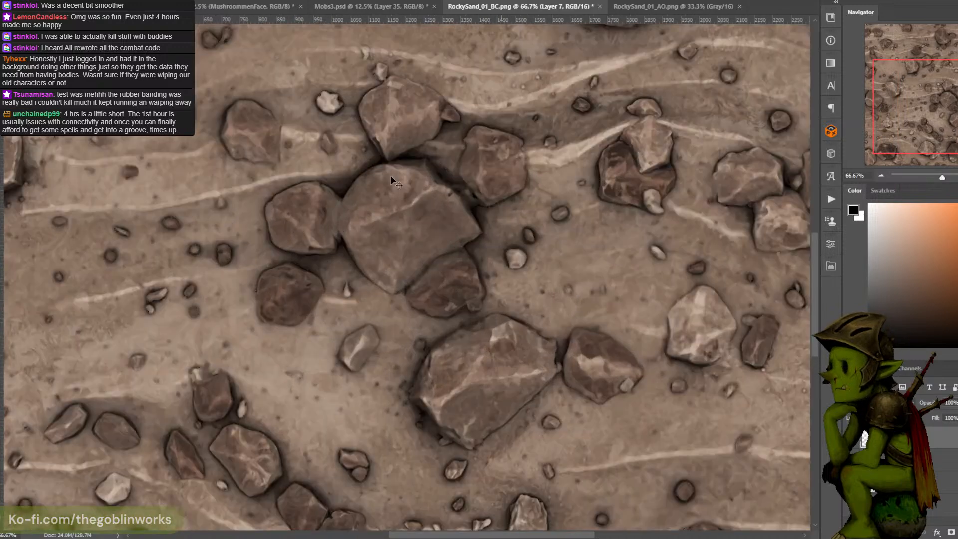
drag(386, 199, 455, 205)
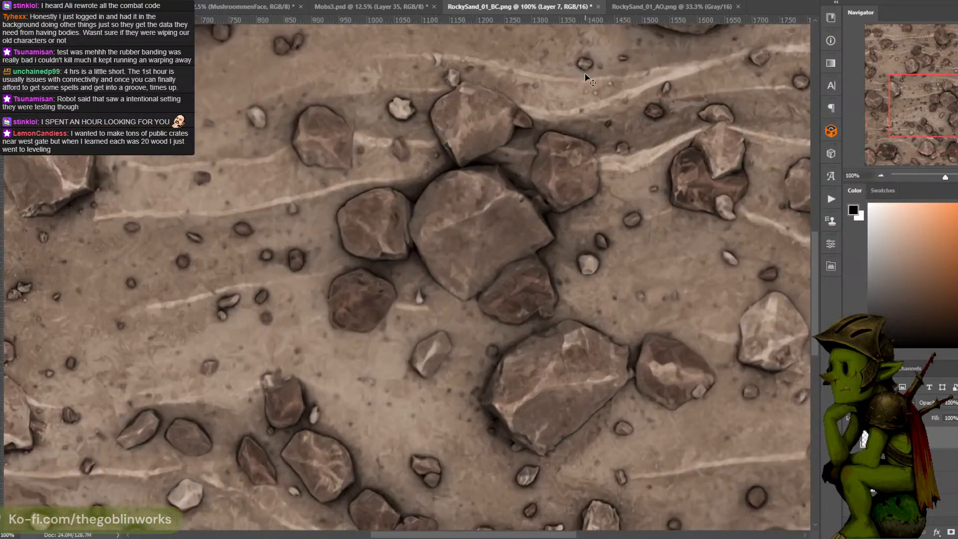
Save the texture as the Photoshop file RockySand_01_BC.psd
key(ctrl+shift+s)
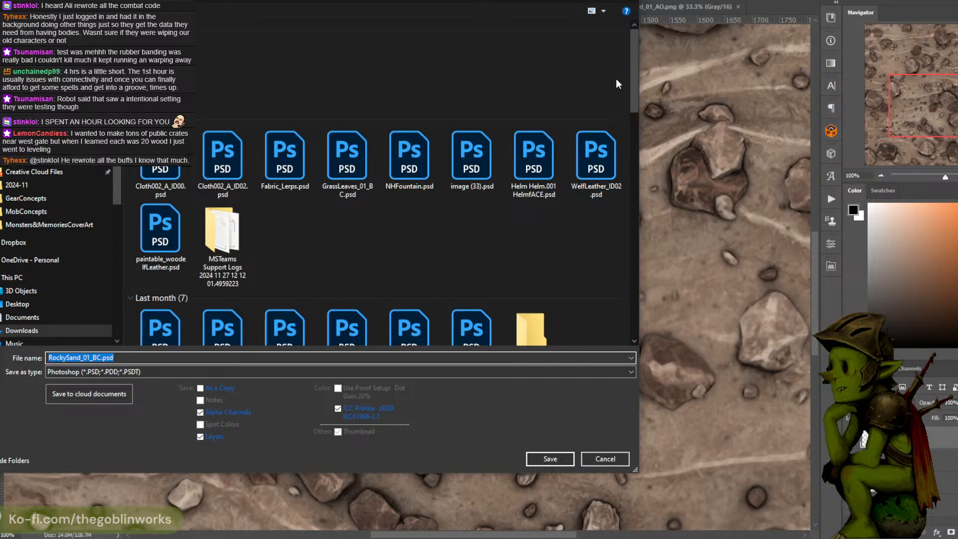
key(Escape)
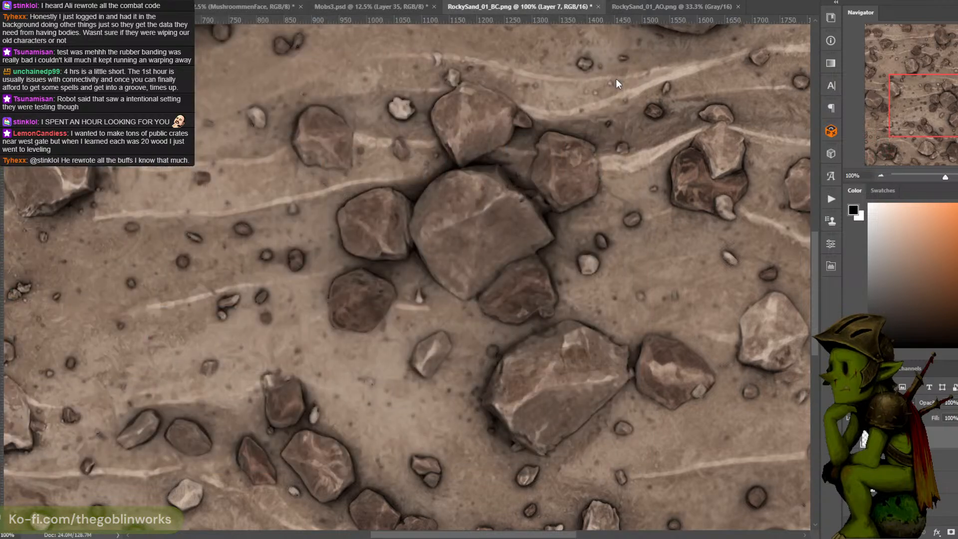
key(Return)
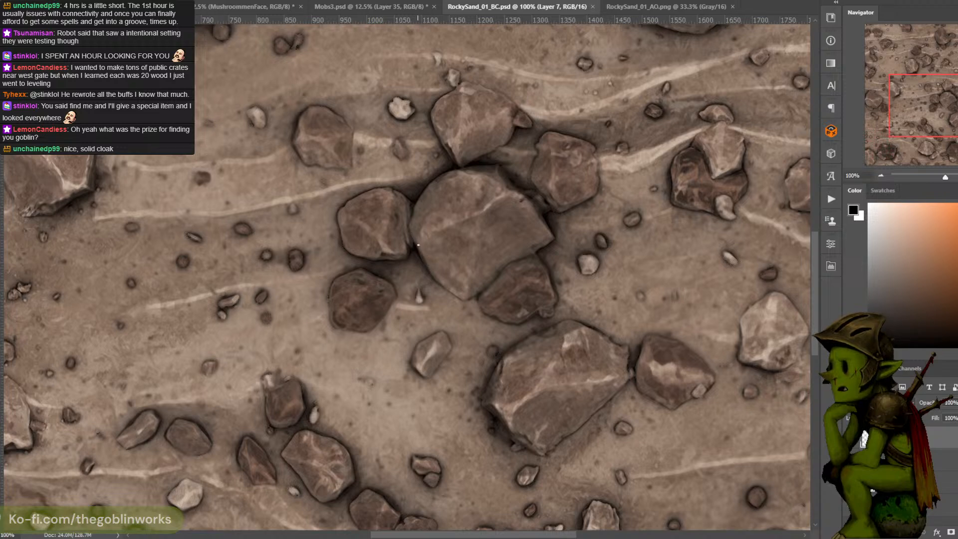
Paint black along the central boulder's left edge and define the contacts with the rocks beside and above it
drag(415, 243, 417, 227)
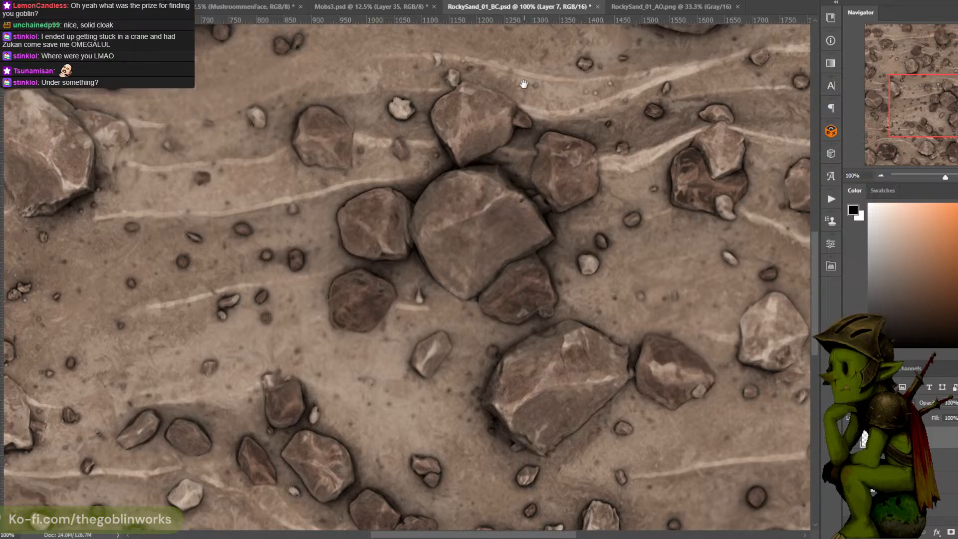
drag(518, 106, 519, 165)
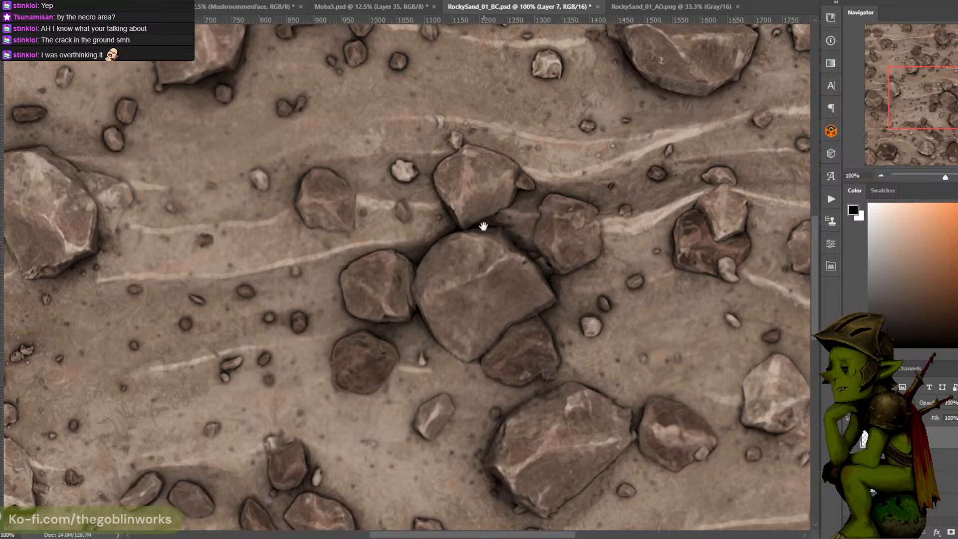
drag(483, 223, 517, 231)
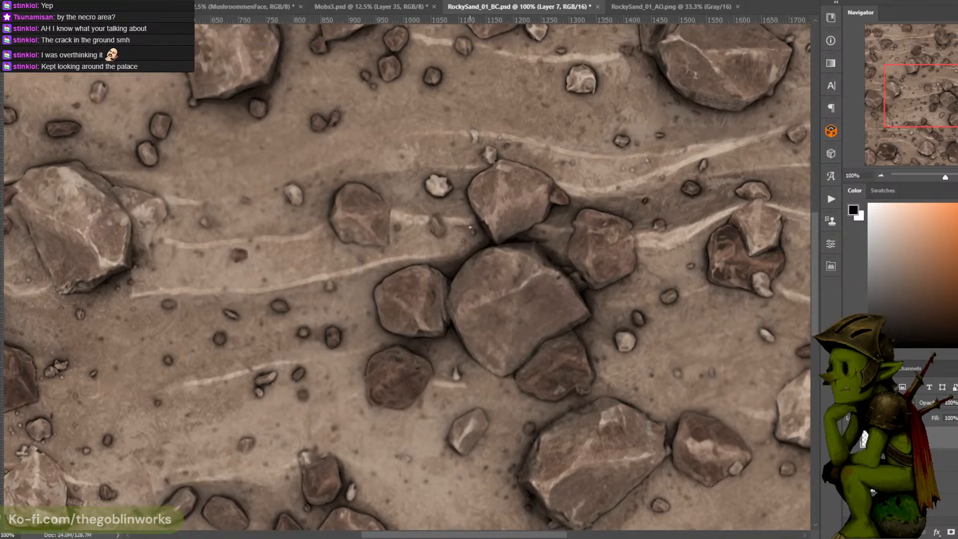
Define the right edge of the jagged light stone in the texture's lower-left area with black
drag(475, 193, 560, 175)
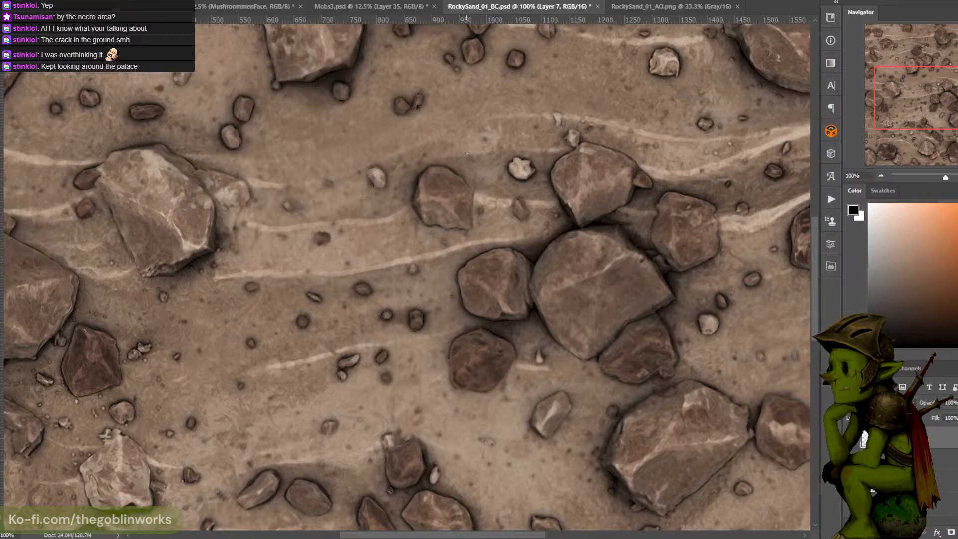
drag(427, 204, 564, 171)
mouse_move(390, 190)
mouse_down()
mouse_move(536, 175)
mouse_move(570, 183)
mouse_up()
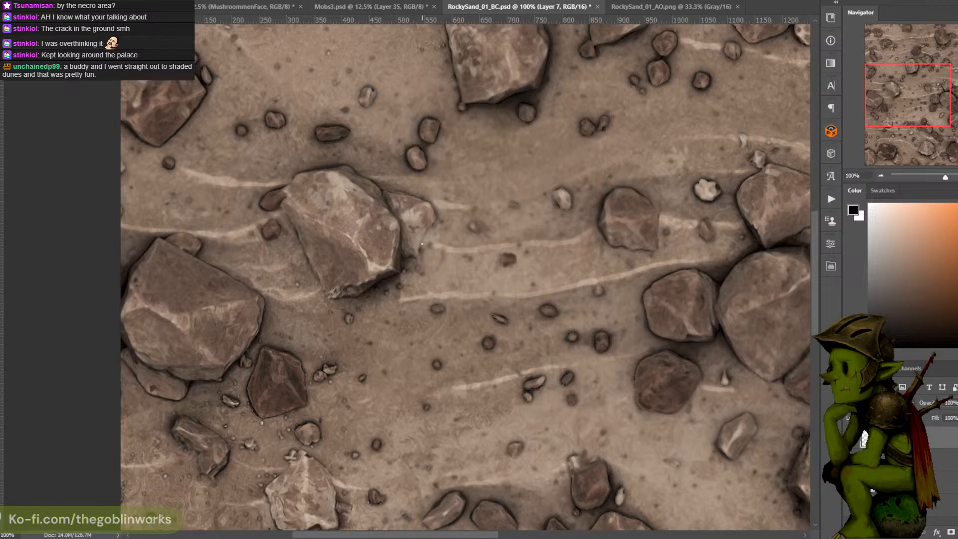
drag(440, 214, 607, 85)
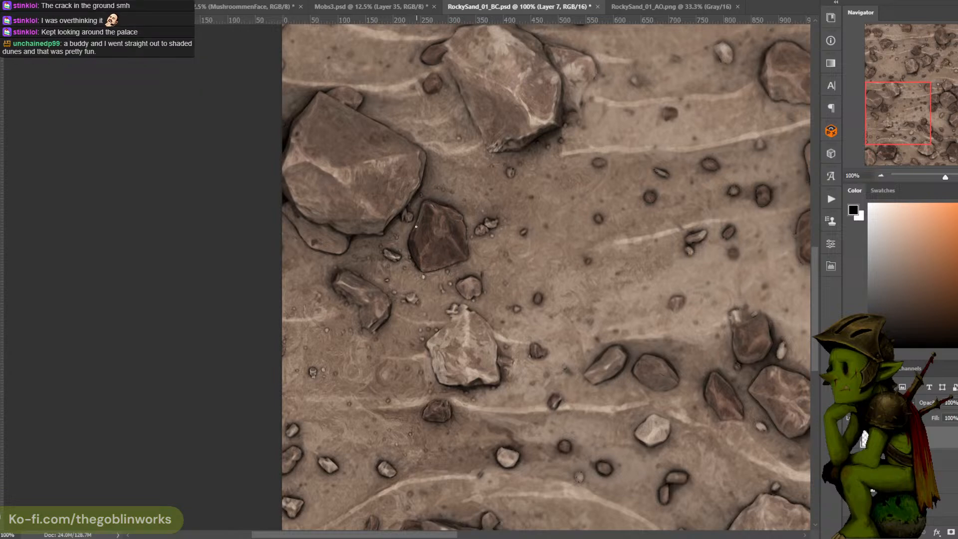
drag(537, 142, 473, 128)
drag(530, 193, 474, 130)
drag(525, 151, 526, 129)
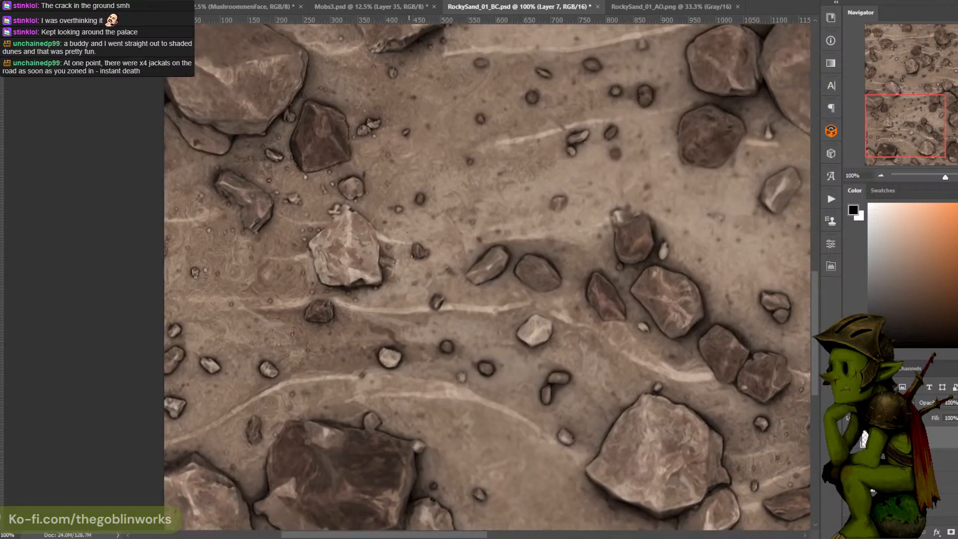
drag(381, 268, 378, 248)
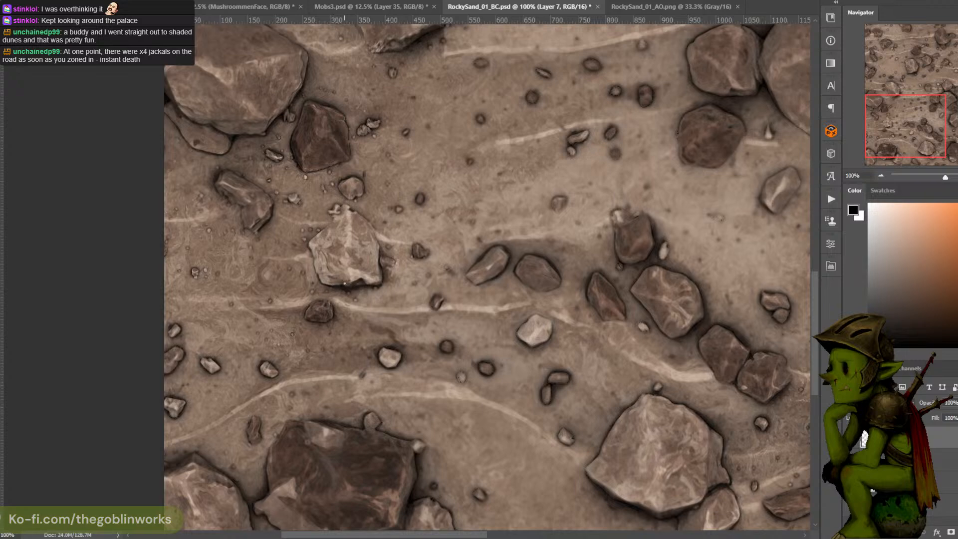
drag(532, 150, 454, 145)
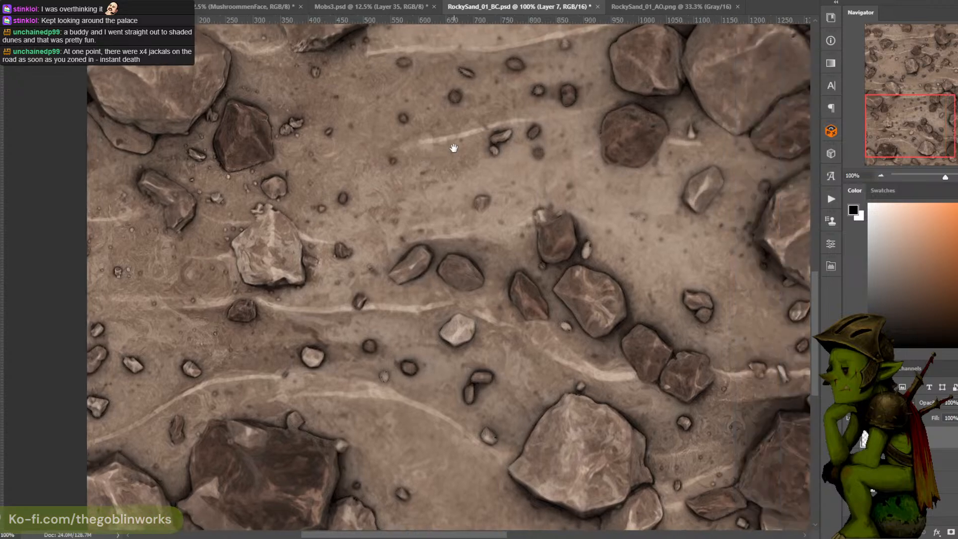
Blend the edges of the two small oval stones west of the diagonal rock chain with colours sampled from the stones and sand
alt+click(402, 282)
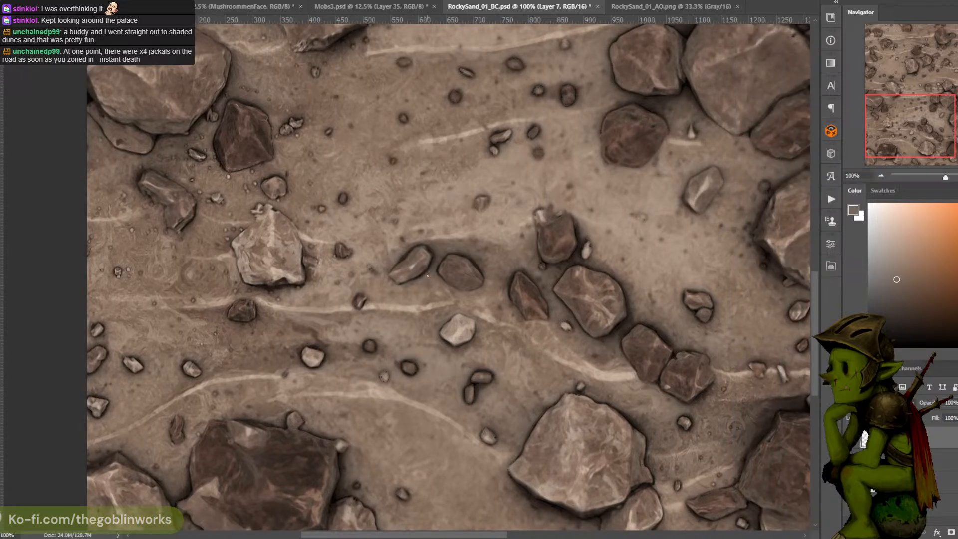
alt+click(436, 244)
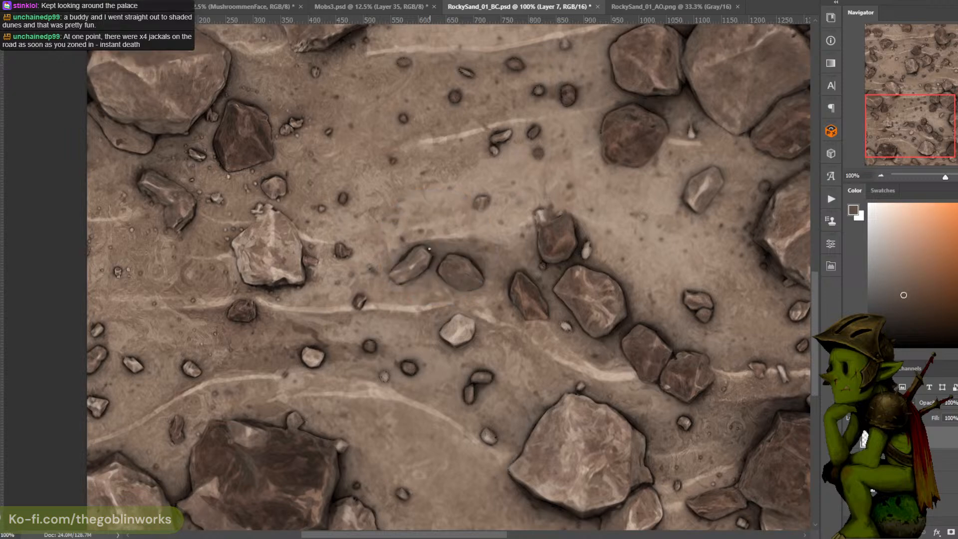
alt+click(427, 249)
alt+click(406, 254)
drag(594, 162, 519, 137)
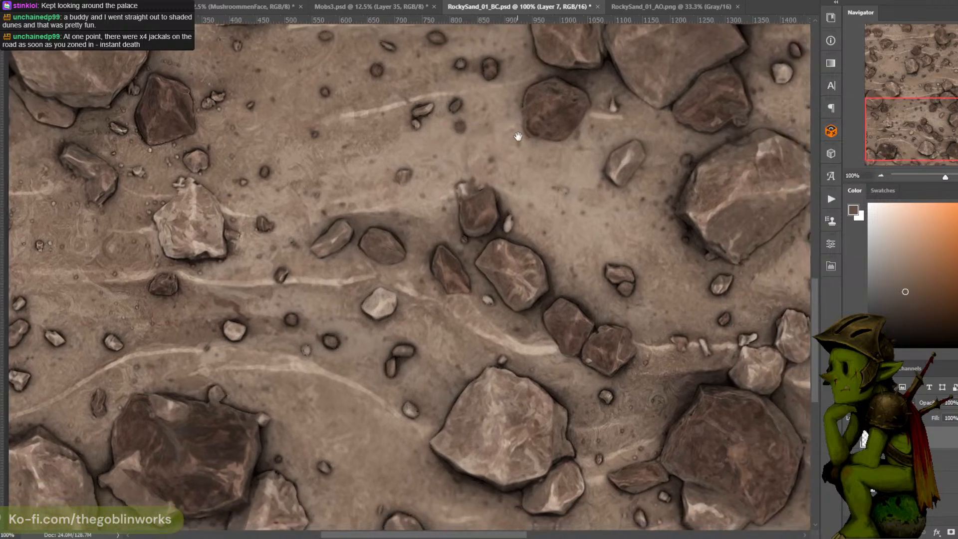
alt+click(362, 232)
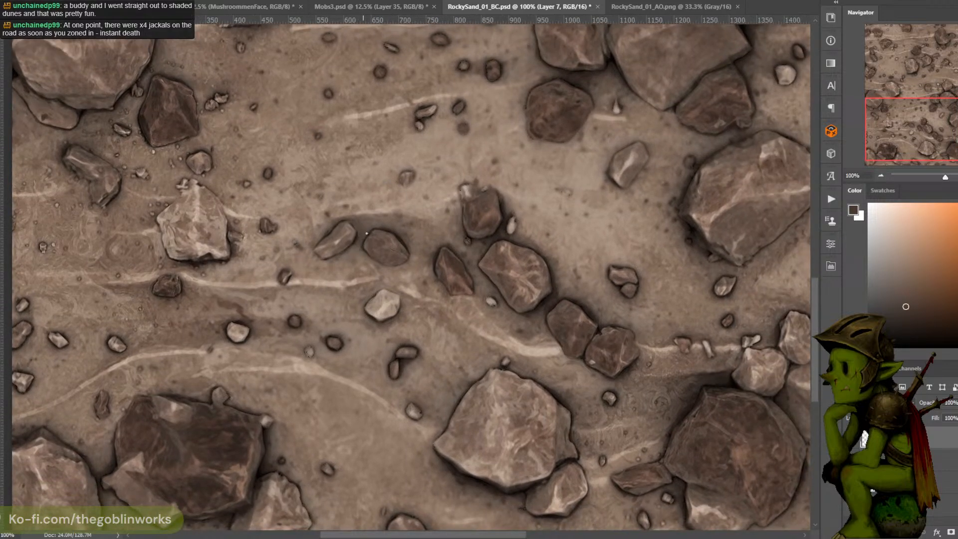
Touch up the lower-left edge of the dark round rock below the central boulder with a sampled colour, and reset the paint to black
drag(511, 169, 428, 218)
click(939, 346)
click(901, 261)
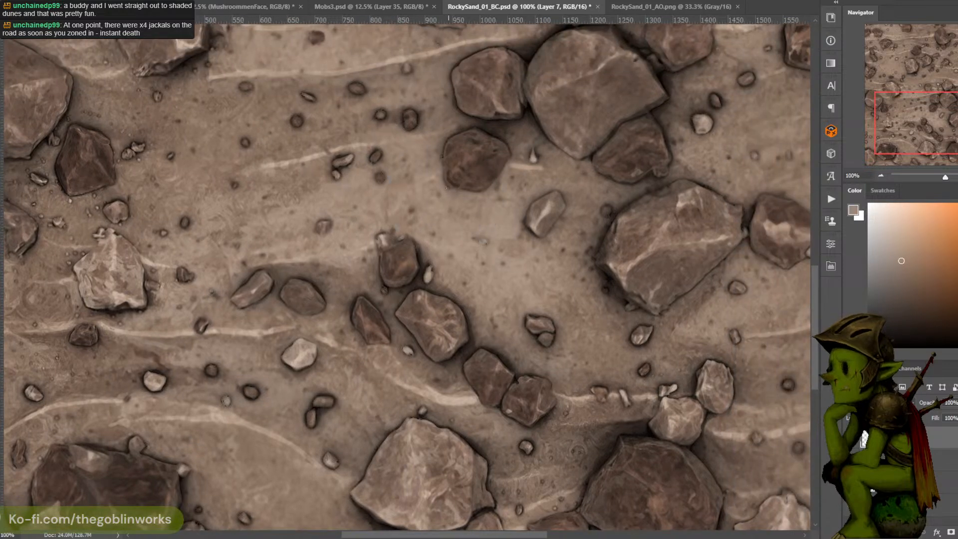
alt+click(447, 187)
key(d)
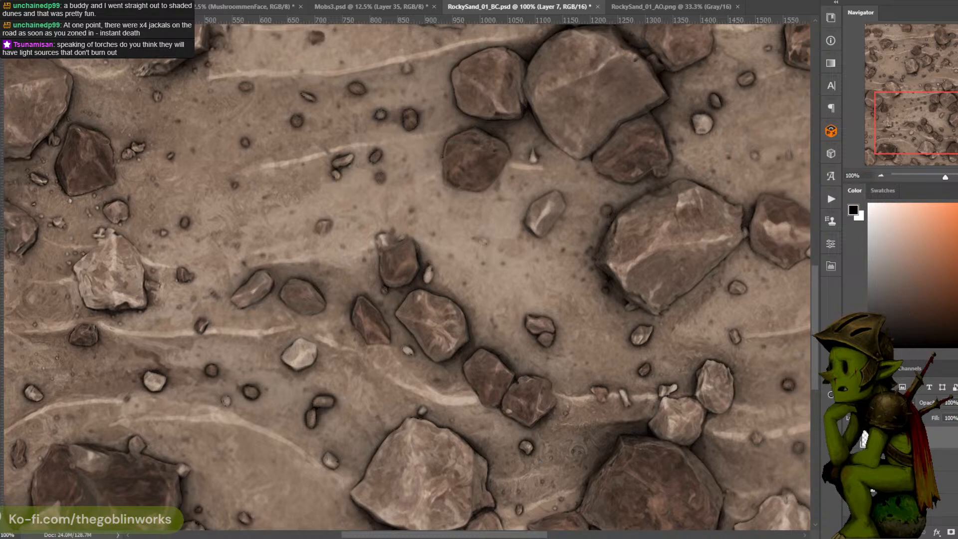
Refine the edge of the small pale stone southwest of the large upper-right boulder with a sampled tone, and reset the paint to black
drag(688, 174, 566, 168)
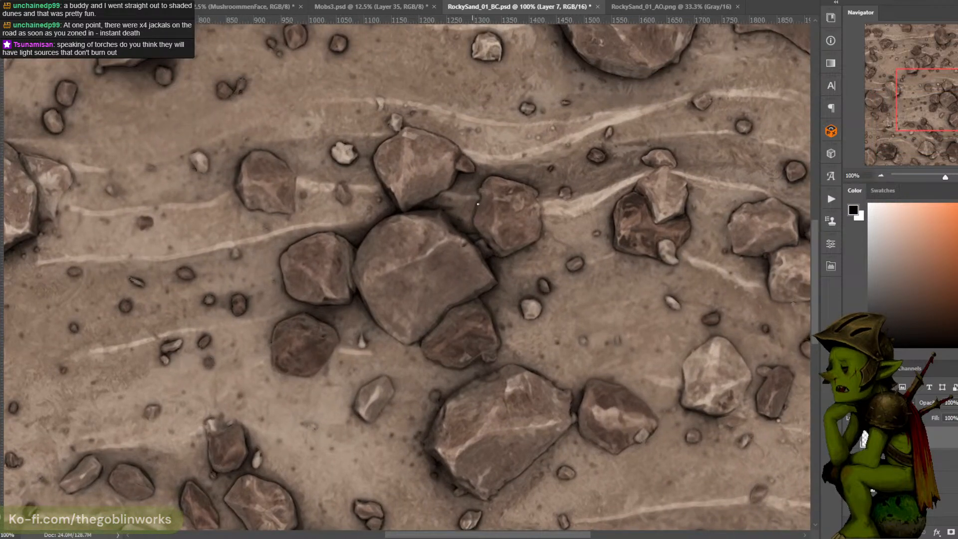
drag(461, 163, 556, 150)
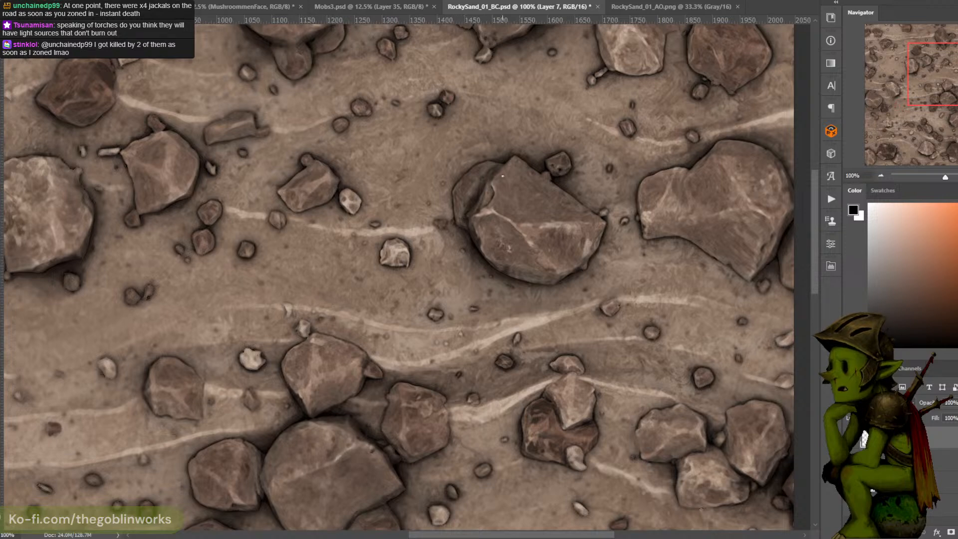
alt+click(405, 273)
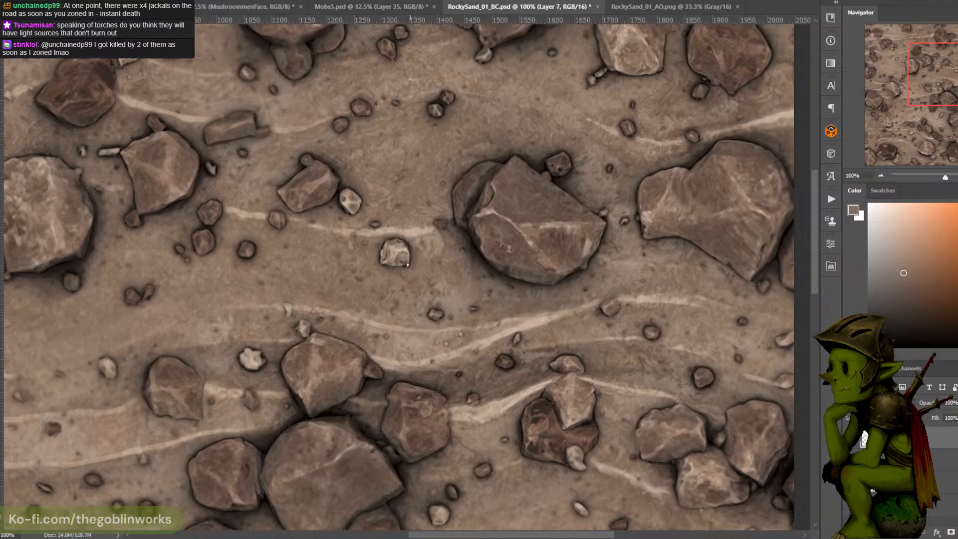
key(d)
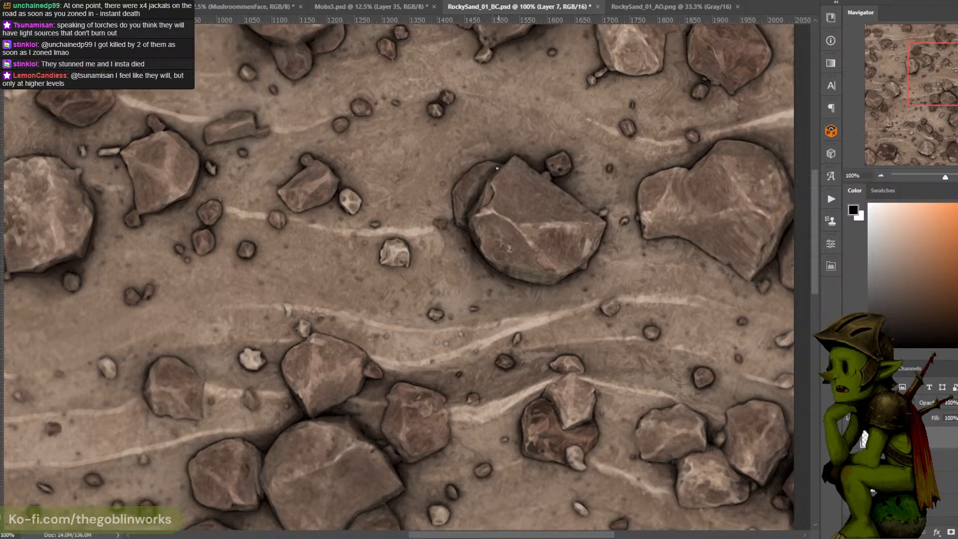
Refine the large boulder's right edge and its contact with the small stone above it, using sampled sand and near-black shadow colours
drag(497, 168, 462, 138)
drag(547, 111, 464, 127)
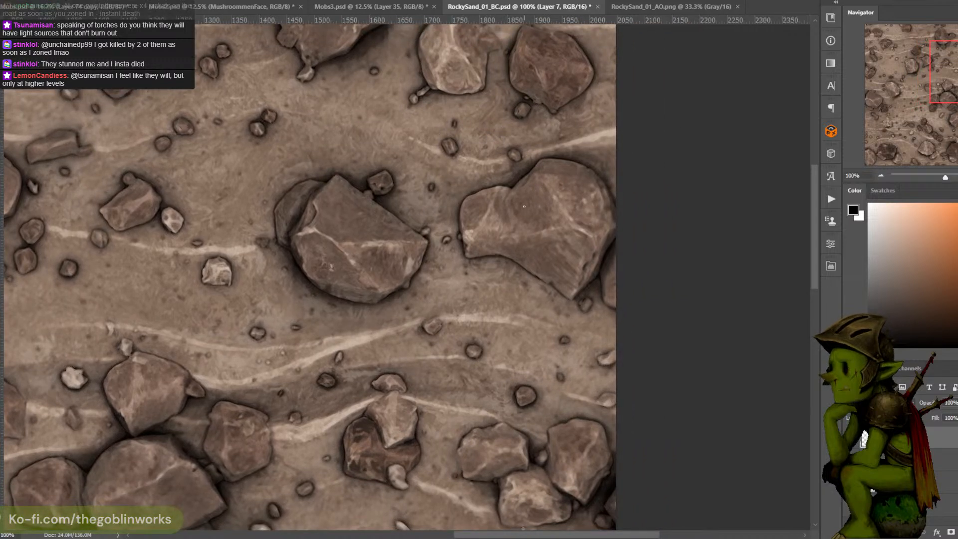
alt+click(433, 249)
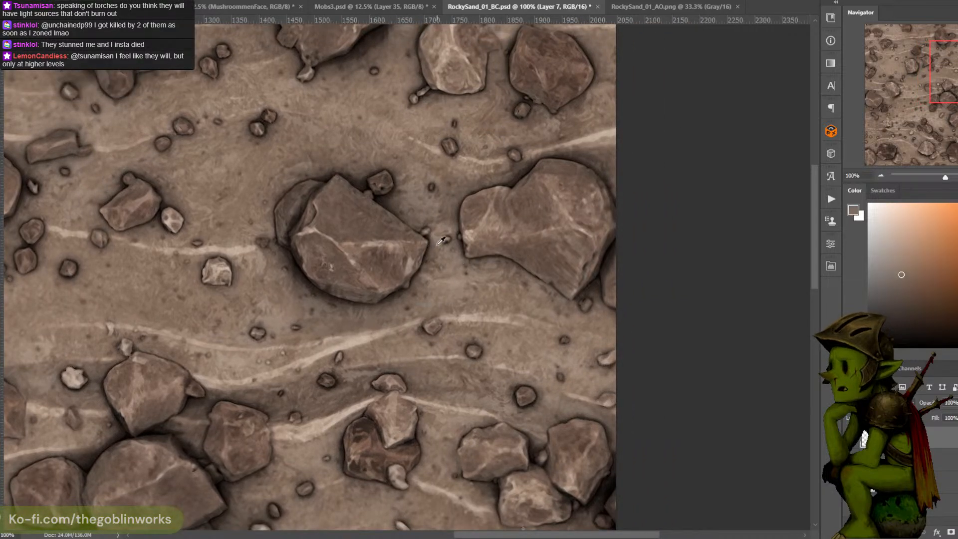
alt+click(432, 244)
alt+click(435, 239)
drag(430, 241, 417, 273)
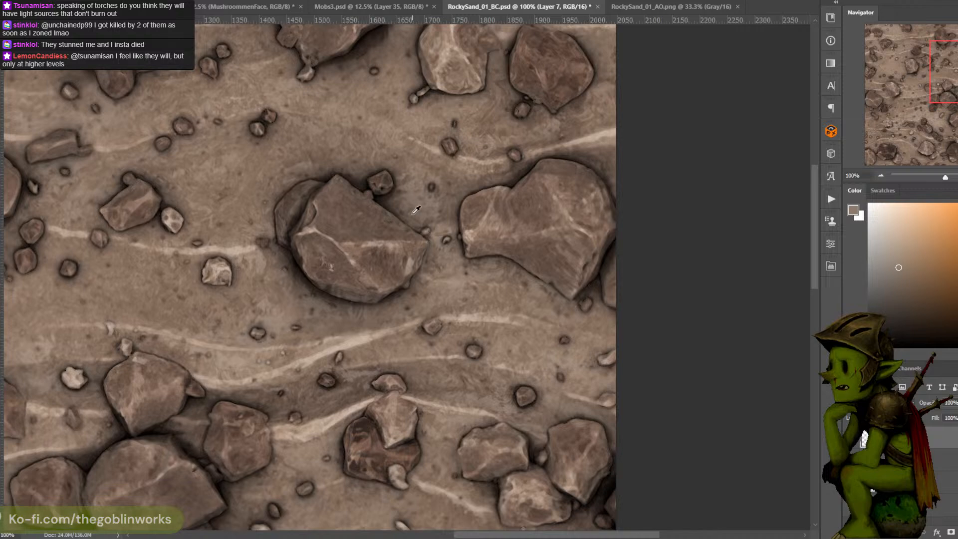
alt+click(414, 211)
alt+click(388, 206)
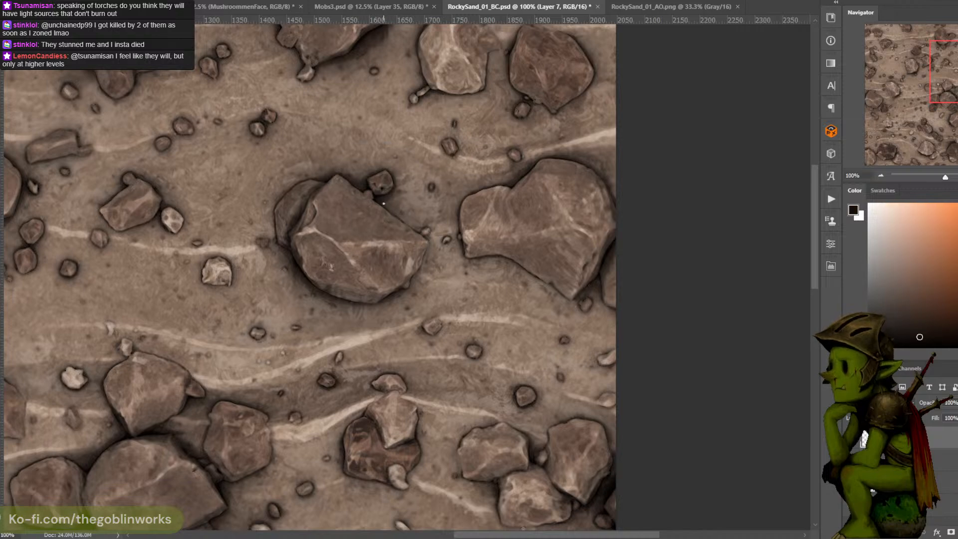
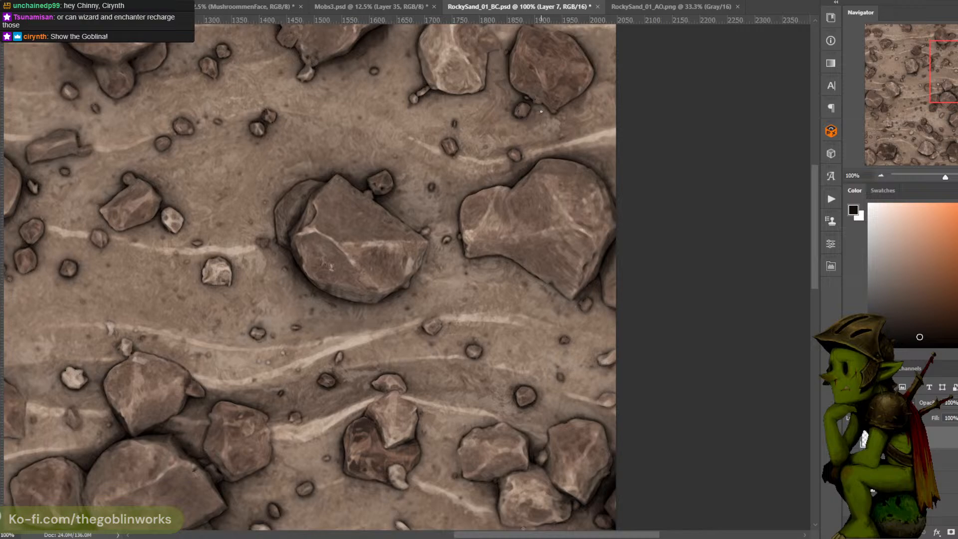
Save RockySand_01_BC.psd and review the whole texture at 33.3%
key(ctrl+s)
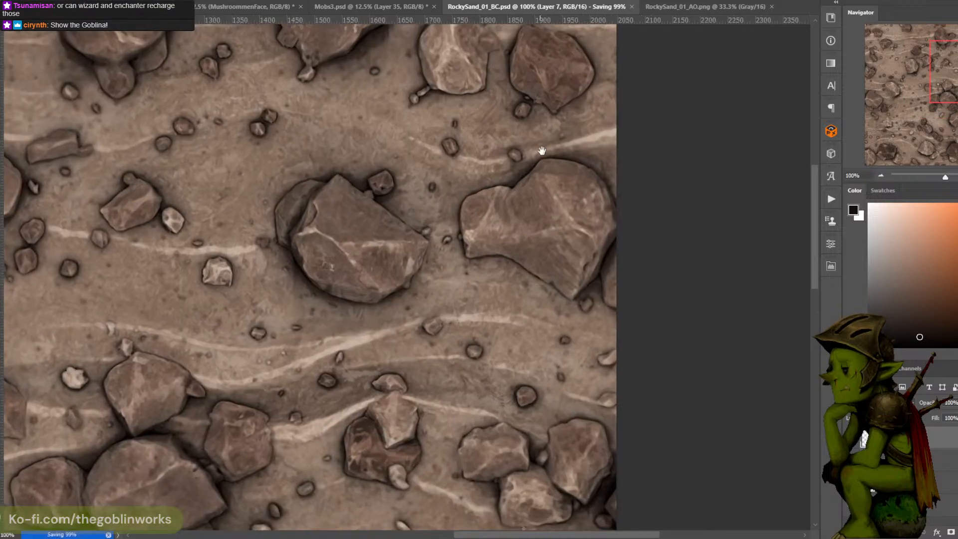
drag(542, 151, 573, 156)
key(ctrl+minus)
key(ctrl+minus)
key(ctrl+minus)
drag(510, 192, 595, 125)
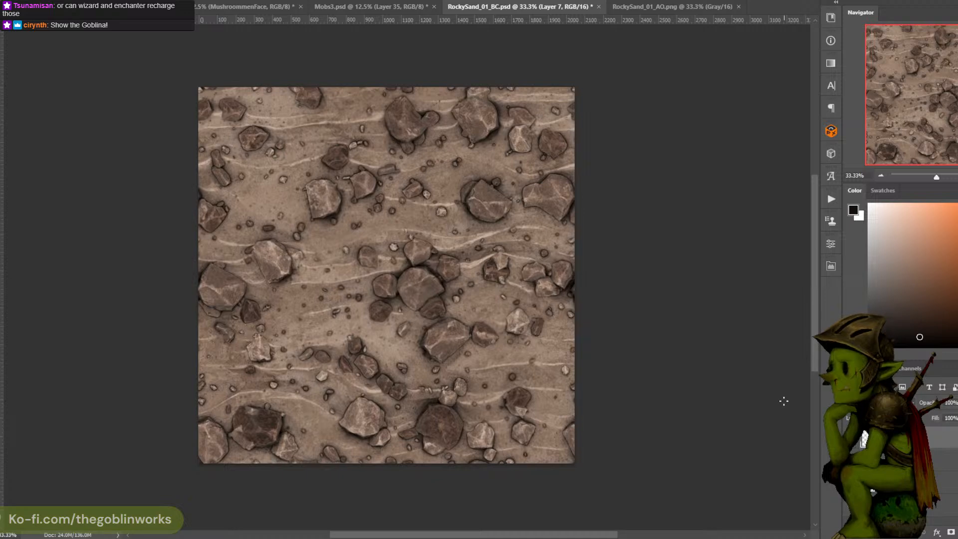
Open the goblin sketch sheet goblinachat.psd
click(6, 0)
click(20, 0)
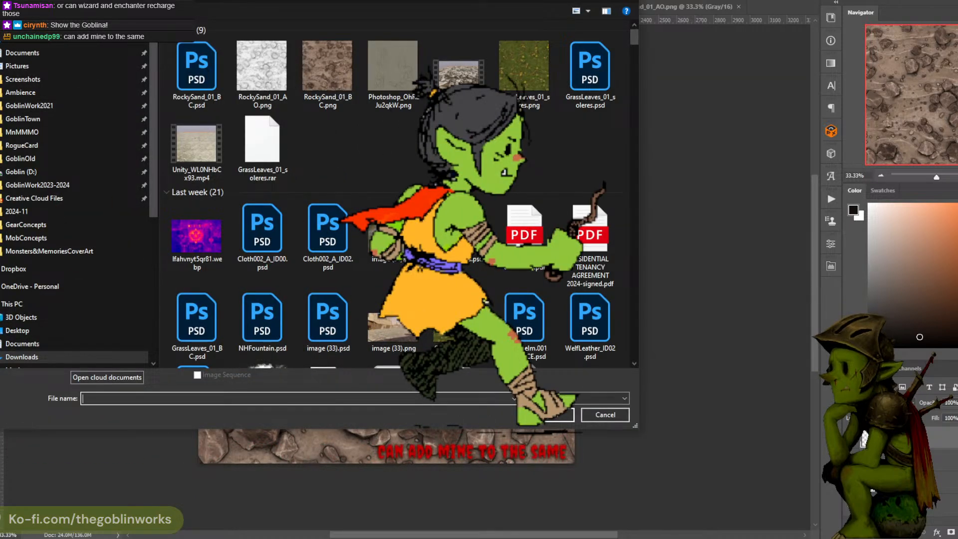
key(Escape)
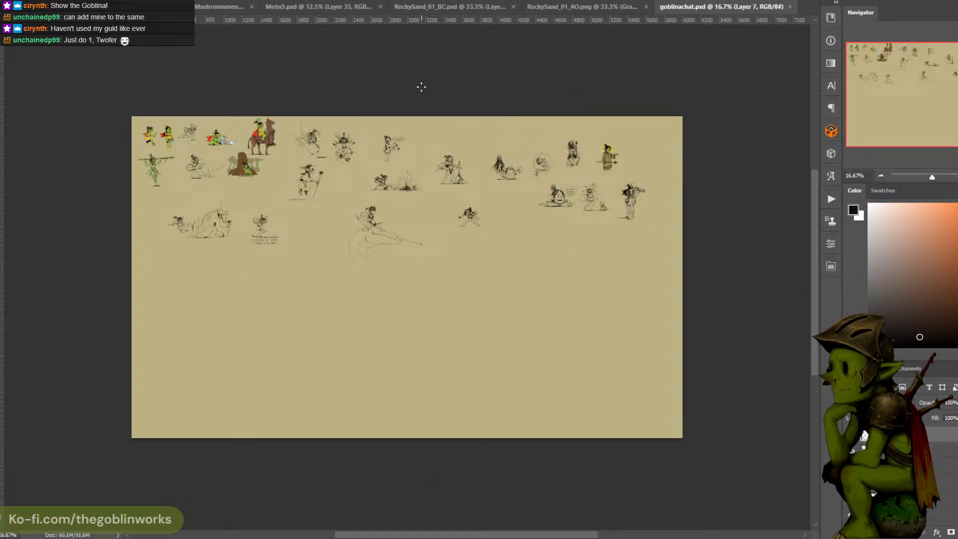
Examine the goblin sketches and the empty space between the crouching goblin and the speaking goblin head
key(ctrl+plus)
key(ctrl+plus)
key(ctrl+plus)
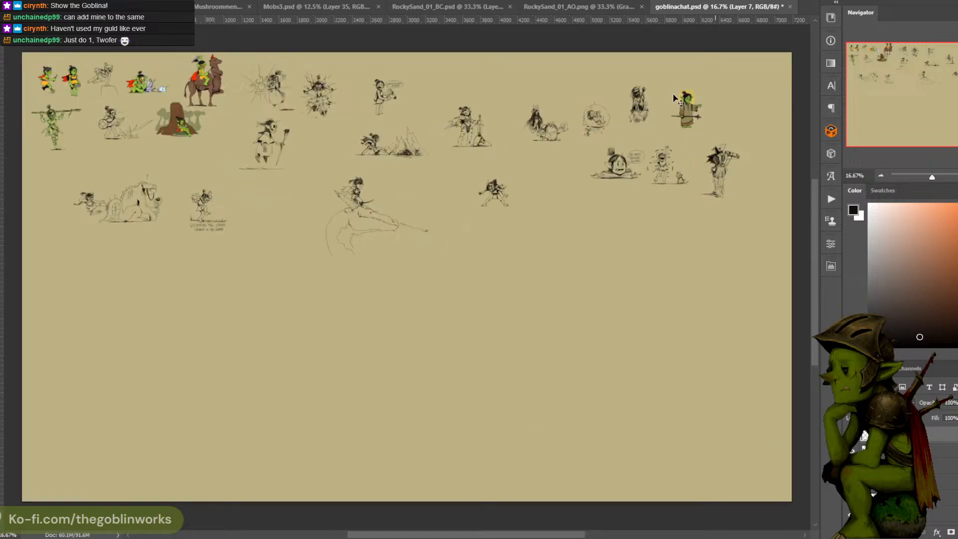
drag(620, 139, 554, 231)
key(ctrl+plus)
drag(654, 187, 529, 270)
key(ctrl+plus)
drag(618, 240, 578, 258)
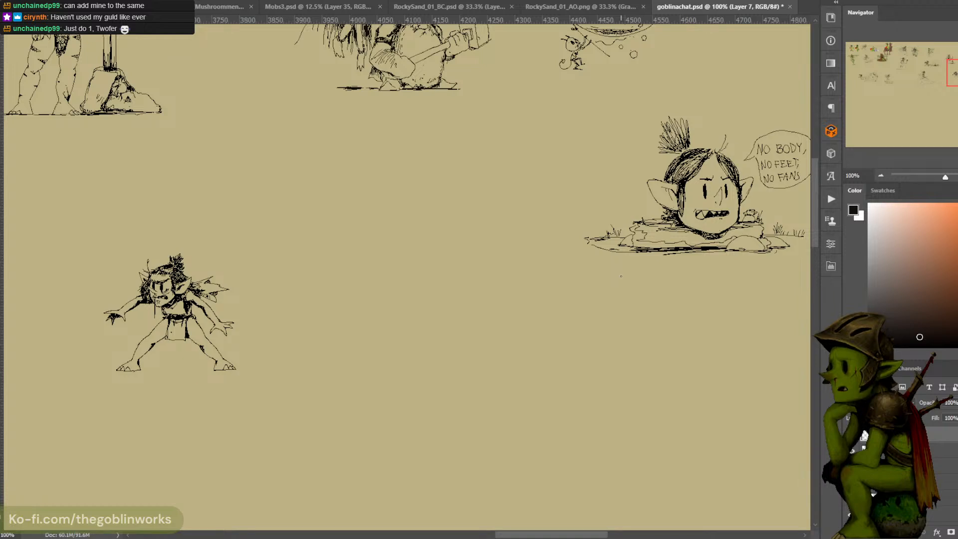
drag(432, 246, 445, 212)
key(ctrl+plus)
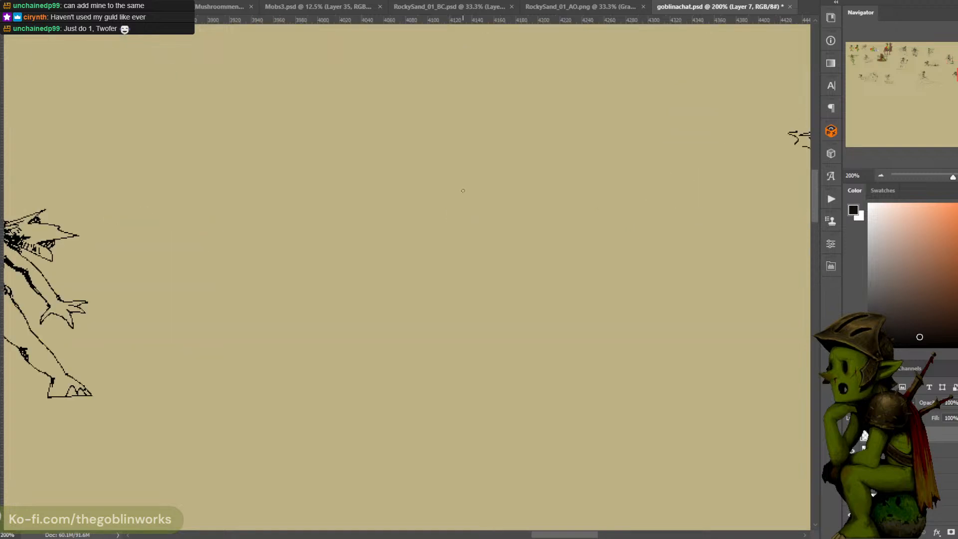
mouse_move(489, 133)
mouse_down()
mouse_move(479, 195)
mouse_move(506, 229)
mouse_move(464, 219)
mouse_move(449, 250)
mouse_up()
key(ctrl+z)
key(ctrl+z)
key(ctrl+z)
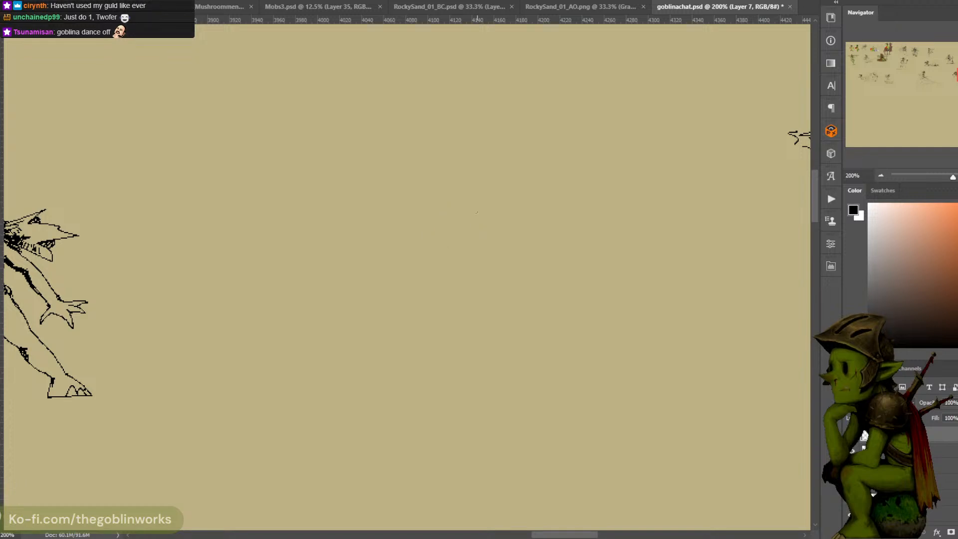
drag(501, 167, 502, 195)
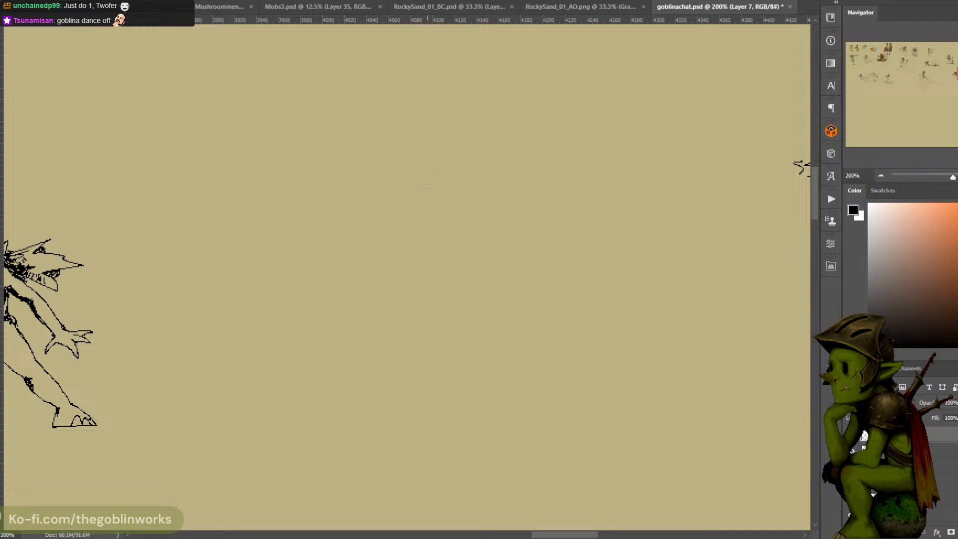
mouse_move(423, 221)
mouse_down()
mouse_move(419, 159)
mouse_move(475, 188)
mouse_move(519, 188)
mouse_move(668, 157)
mouse_up()
key(ctrl+z)
Examine the existing goblin drawings across the sheet and the free space beside the crouching goblin
key(ctrl+minus)
key(ctrl+minus)
mouse_move(494, 227)
mouse_down()
mouse_move(492, 214)
mouse_move(736, 169)
mouse_up()
key(ctrl+minus)
drag(522, 214, 764, 135)
drag(575, 161, 670, 222)
mouse_move(547, 204)
mouse_down()
mouse_move(568, 216)
mouse_move(668, 218)
mouse_move(444, 282)
mouse_move(380, 357)
mouse_up()
mouse_move(508, 234)
mouse_down()
mouse_move(449, 229)
mouse_move(255, 163)
mouse_up()
drag(673, 131, 620, 128)
drag(701, 104, 690, 107)
mouse_move(872, 82)
mouse_down()
mouse_move(669, 74)
mouse_move(653, 89)
mouse_move(568, 83)
mouse_up()
key(ctrl+plus)
key(ctrl+plus)
key(ctrl+plus)
mouse_move(633, 61)
mouse_down()
mouse_move(493, 265)
mouse_move(567, 164)
mouse_move(668, 70)
mouse_up()
key(ctrl+minus)
drag(560, 164, 625, 116)
drag(531, 211, 623, 225)
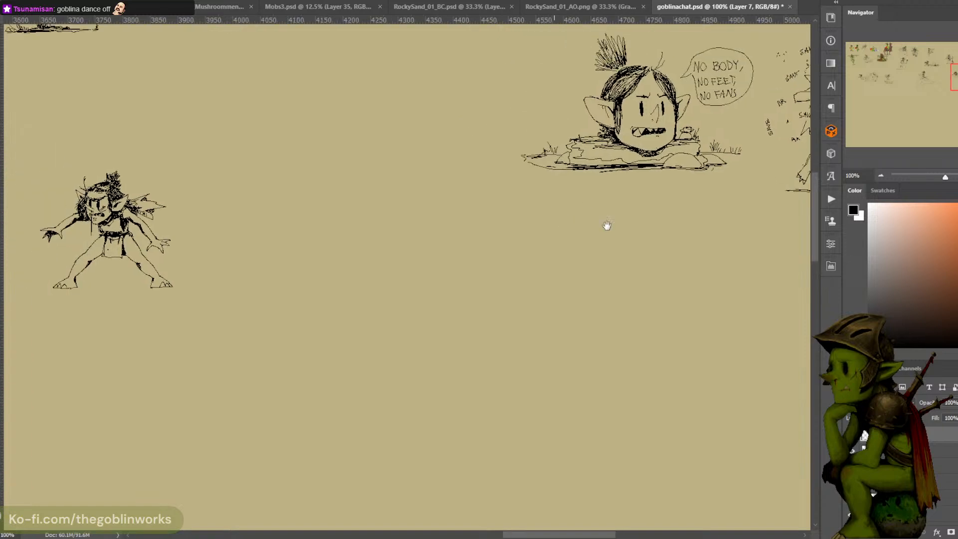
key(ctrl+plus)
mouse_move(539, 217)
mouse_down()
mouse_move(572, 304)
mouse_move(583, 293)
mouse_up()
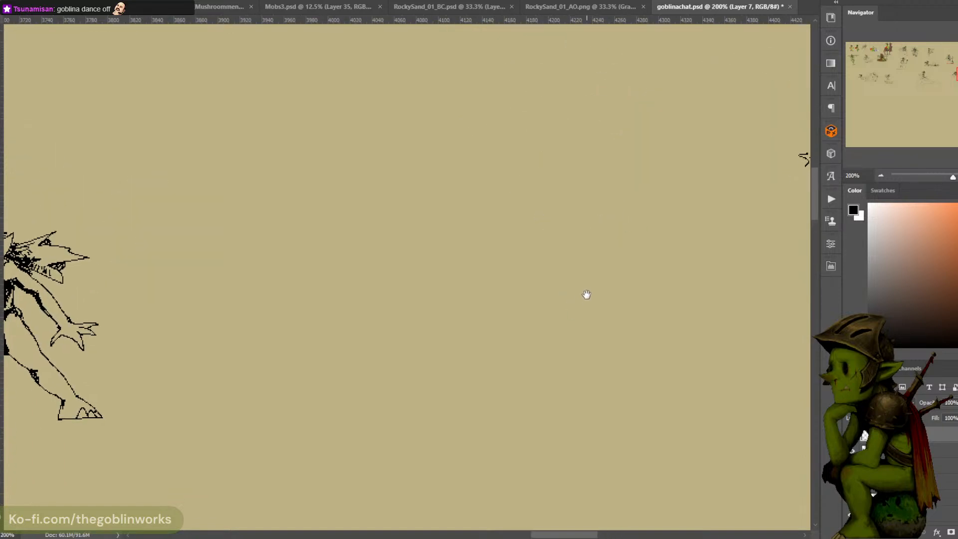
mouse_move(479, 160)
mouse_down()
mouse_move(484, 199)
mouse_move(481, 167)
mouse_up()
key(ctrl+z)
mouse_move(469, 226)
mouse_down()
mouse_move(447, 188)
mouse_move(486, 163)
mouse_move(451, 191)
mouse_up()
key(ctrl+z)
key(ctrl+z)
Sketch a goblin head in profile beside the crouching goblin, with a rounded crown, pointed ear, eye and stray hair strand
mouse_move(459, 213)
mouse_down()
mouse_move(491, 157)
mouse_move(521, 171)
mouse_move(528, 189)
mouse_up()
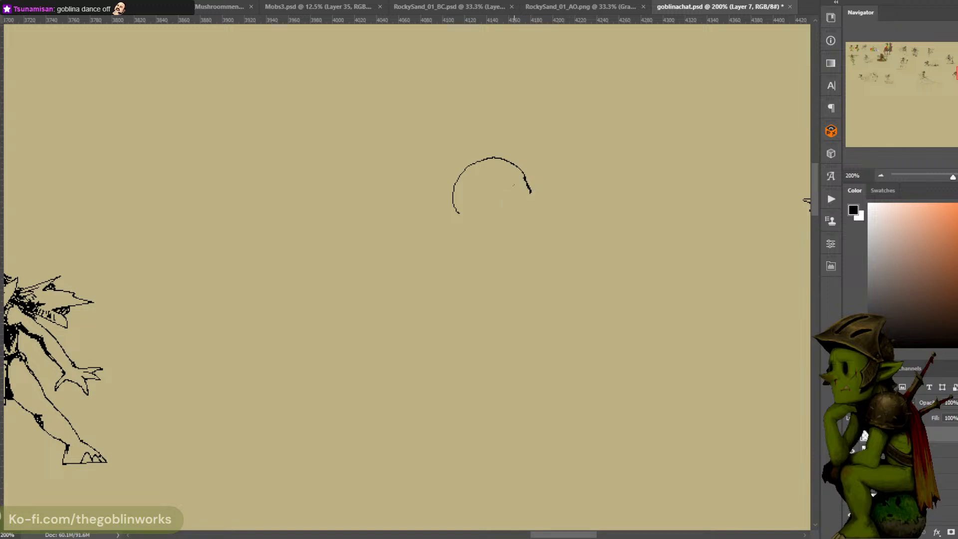
mouse_move(501, 196)
mouse_down()
mouse_move(476, 185)
mouse_move(507, 223)
mouse_up()
key(ctrl+z)
mouse_move(506, 199)
mouse_down()
mouse_move(512, 220)
mouse_move(547, 196)
mouse_move(537, 189)
mouse_move(548, 200)
mouse_move(542, 185)
mouse_move(548, 197)
mouse_move(519, 220)
mouse_move(536, 229)
mouse_up()
key(ctrl+z)
key(ctrl+z)
key(ctrl+z)
key(ctrl+z)
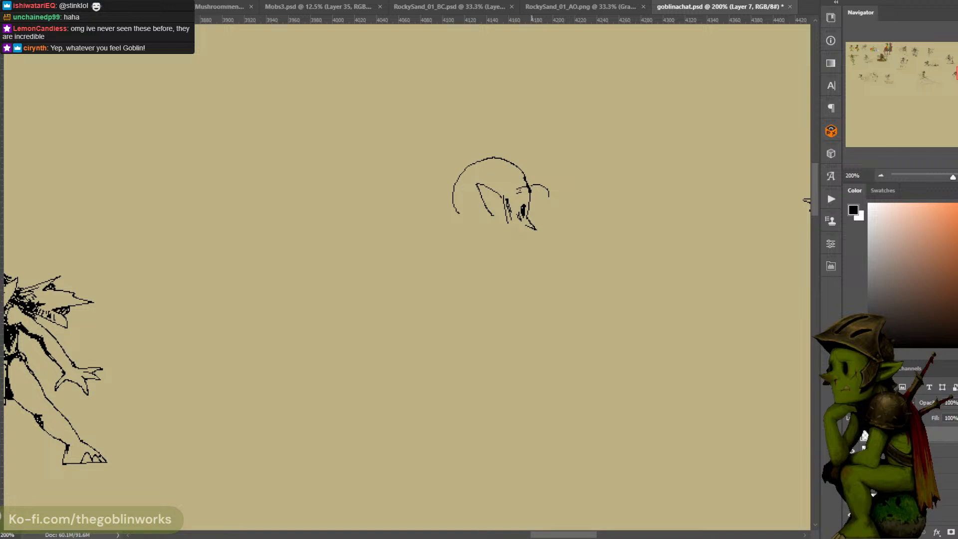
Redraw the goblin's pointed nose, outline the jaw and chin, and add a scribbled knot behind the neck
key(ctrl+z)
mouse_move(526, 217)
mouse_down()
mouse_move(542, 223)
mouse_move(527, 227)
mouse_move(504, 213)
mouse_move(531, 240)
mouse_up()
key(ctrl+z)
key(ctrl+z)
mouse_move(494, 219)
mouse_down()
mouse_move(505, 242)
mouse_move(462, 218)
mouse_move(482, 226)
mouse_up()
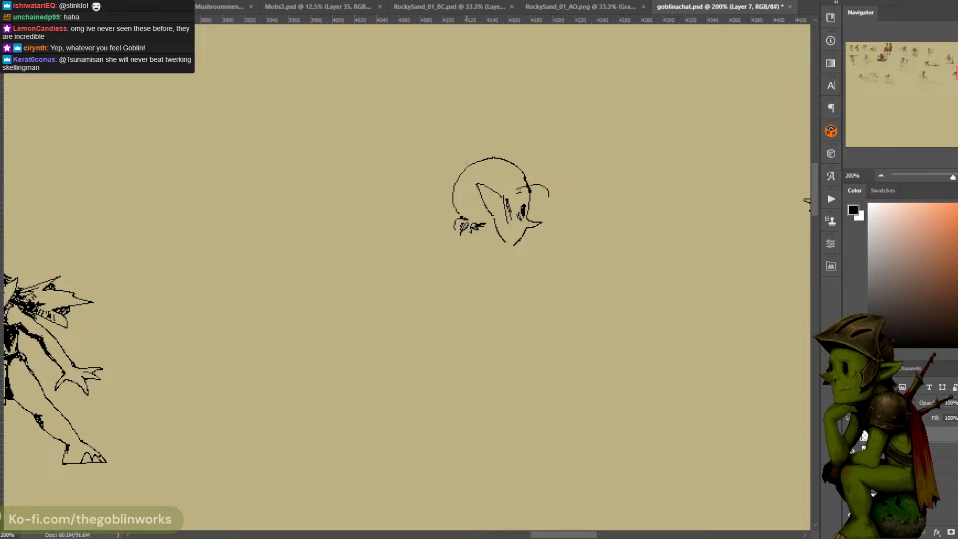
Draw a spiky tied ponytail on the goblin's head and add a second contour line along the back of the head
key(ctrl+z)
mouse_move(471, 161)
mouse_down()
mouse_move(462, 167)
mouse_move(437, 144)
mouse_move(415, 164)
mouse_move(463, 154)
mouse_up()
key(ctrl+z)
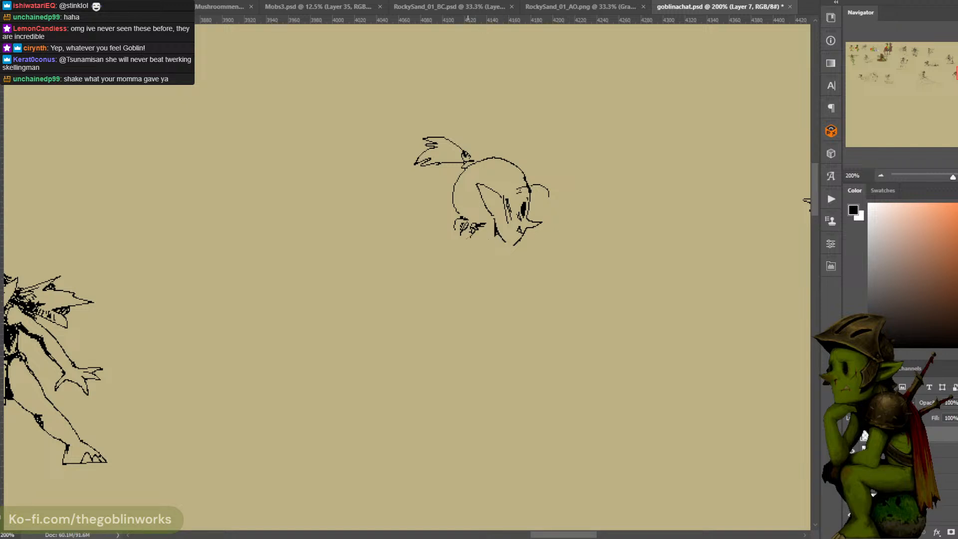
drag(477, 222, 462, 210)
mouse_move(457, 208)
mouse_down()
mouse_move(455, 181)
mouse_move(458, 203)
mouse_move(465, 172)
mouse_up()
key(ctrl+z)
Draw the curved back of the goblin's torso and the bent arm reaching forward
mouse_move(481, 245)
mouse_down()
mouse_move(504, 259)
mouse_move(475, 247)
mouse_up()
key(ctrl+z)
key(ctrl+z)
mouse_move(466, 234)
mouse_down()
mouse_move(447, 252)
mouse_move(442, 288)
mouse_up()
mouse_move(482, 245)
mouse_down()
mouse_move(472, 260)
mouse_move(514, 267)
mouse_move(481, 260)
mouse_move(502, 291)
mouse_move(514, 283)
mouse_move(510, 274)
mouse_move(558, 279)
mouse_move(526, 289)
mouse_move(539, 276)
mouse_move(531, 294)
mouse_move(556, 286)
mouse_move(566, 261)
mouse_up()
key(ctrl+z)
key(ctrl+z)
key(ctrl+z)
key(ctrl+z)
key(ctrl+z)
key(ctrl+z)
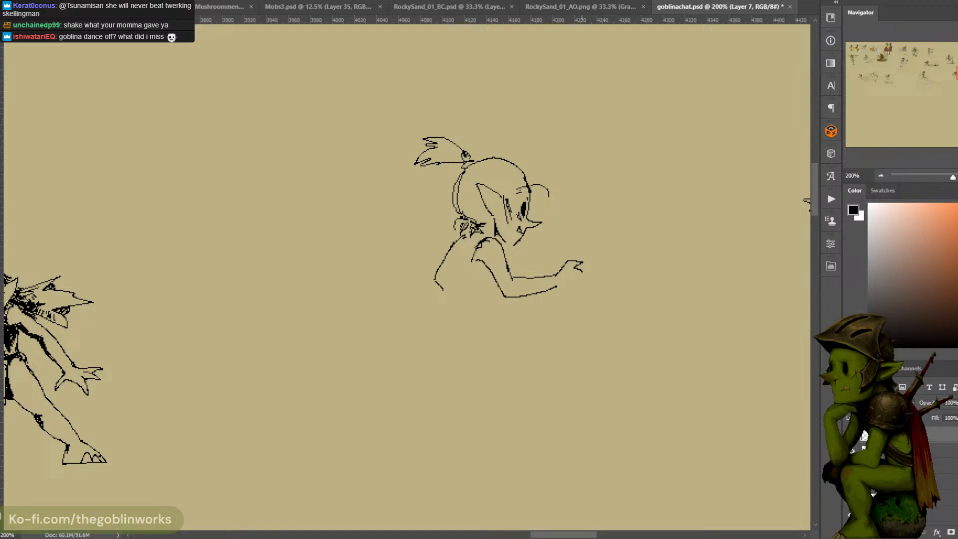
Finish the clawed forward hand, and add the shaded armhole and the waistline of the goblin's top
drag(580, 282, 567, 287)
mouse_move(473, 260)
mouse_down()
mouse_move(473, 272)
mouse_move(486, 266)
mouse_move(478, 266)
mouse_up()
mouse_move(449, 288)
mouse_down()
mouse_move(474, 296)
mouse_move(439, 291)
mouse_up()
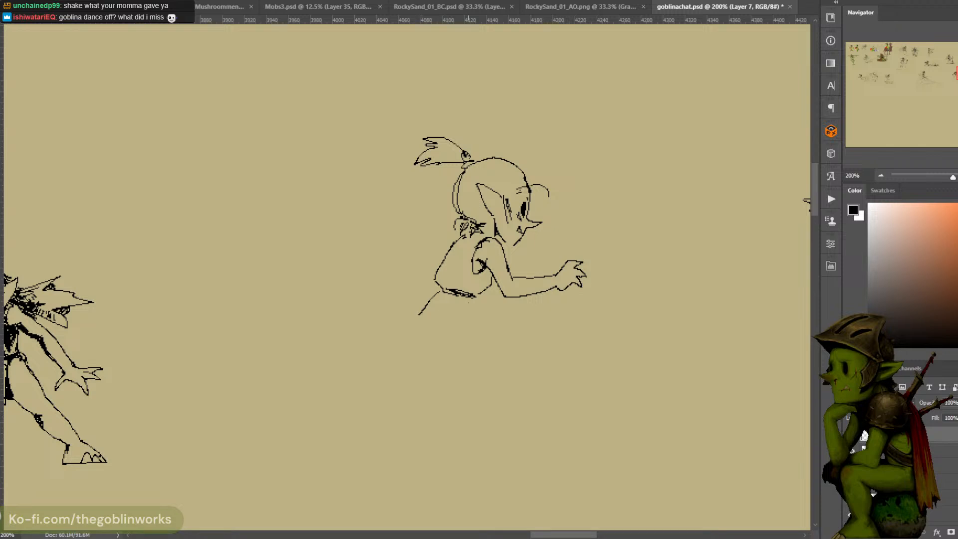
Draw a short flared skirt with a jagged hem below the goblin's waist
mouse_move(496, 296)
mouse_down()
mouse_move(513, 316)
mouse_move(500, 315)
mouse_up()
key(ctrl+z)
key(ctrl+z)
key(ctrl+z)
key(ctrl+z)
key(ctrl+z)
mouse_move(502, 315)
mouse_down()
mouse_move(432, 339)
mouse_move(418, 314)
mouse_up()
drag(509, 313, 527, 328)
key(ctrl+z)
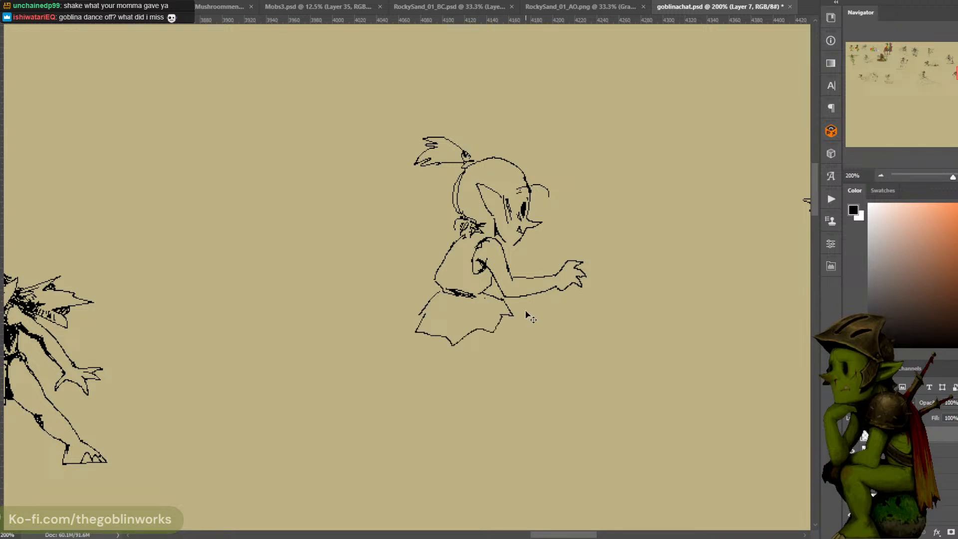
Draw the goblin's other arm swinging down behind the body, ending in a clawed hand
mouse_move(450, 235)
mouse_down()
mouse_move(409, 264)
mouse_move(403, 281)
mouse_move(430, 265)
mouse_move(406, 309)
mouse_up()
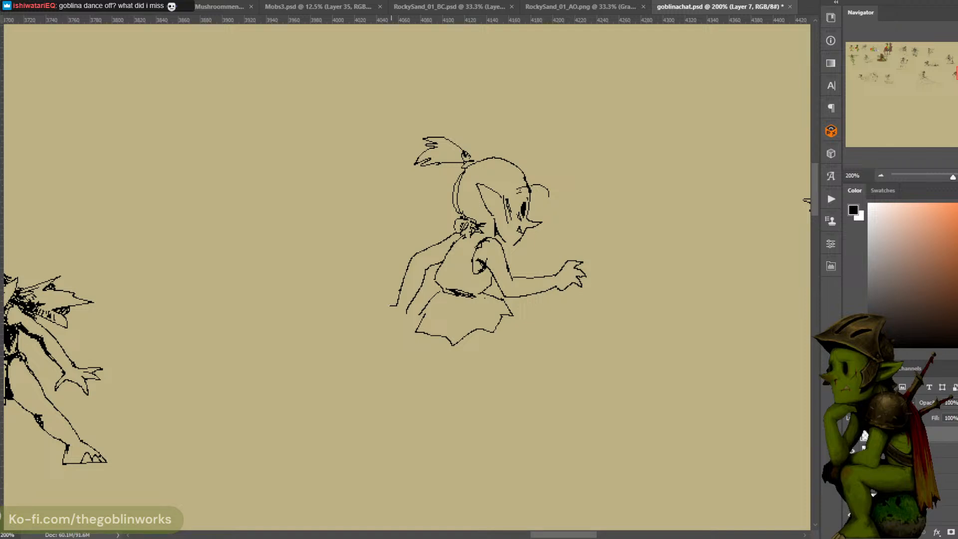
drag(373, 312, 377, 323)
drag(394, 305, 382, 299)
key(ctrl+z)
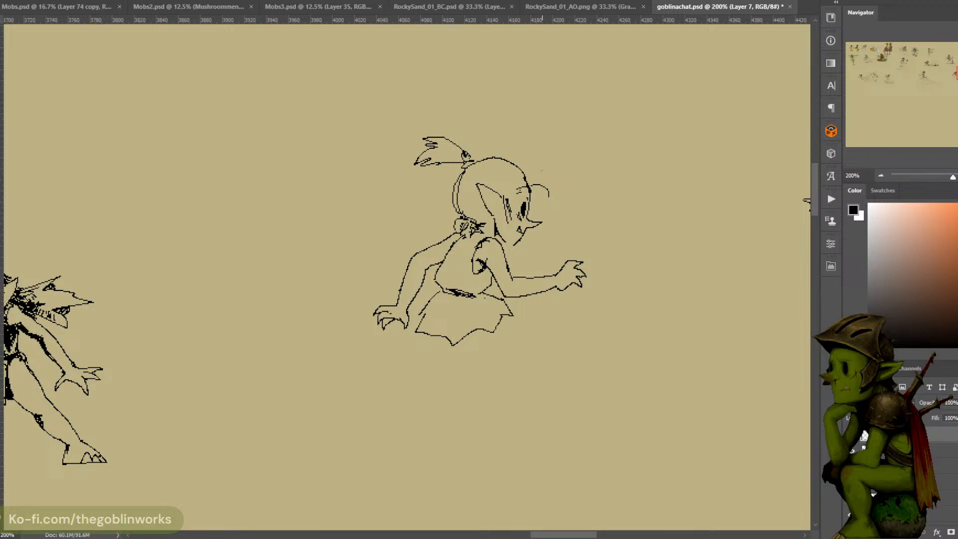
drag(517, 322, 535, 333)
key(ctrl+z)
key(ctrl+z)
key(ctrl+z)
key(ctrl+z)
key(ctrl+z)
key(ctrl+z)
Draw the goblin's front leg stretching forward from under the skirt, ending in a raised pointed foot
drag(508, 301, 549, 362)
drag(509, 329, 523, 356)
mouse_move(537, 368)
mouse_down()
mouse_move(534, 380)
mouse_move(567, 386)
mouse_move(560, 380)
mouse_move(569, 395)
mouse_move(535, 383)
mouse_up()
key(ctrl+z)
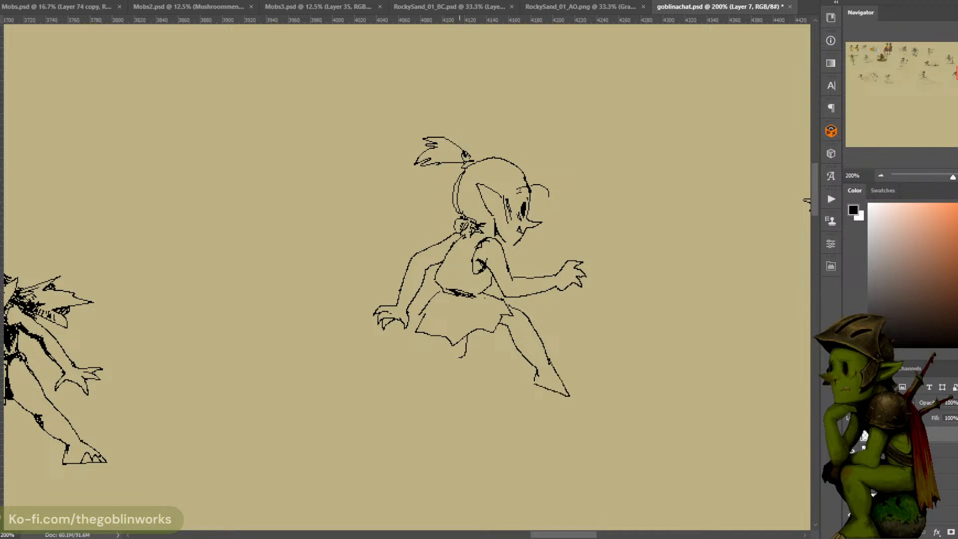
key(ctrl+z)
mouse_move(482, 331)
mouse_down()
mouse_move(491, 347)
mouse_move(468, 351)
mouse_move(452, 387)
mouse_move(481, 375)
mouse_move(469, 395)
mouse_up()
key(ctrl+z)
key(ctrl+z)
key(ctrl+z)
Draw the bent standing leg below the skirt down to its flat foot, erasing stray lines along the way
drag(487, 363, 467, 391)
key(l)
drag(471, 382, 475, 355)
key(Delete)
key(ctrl+d)
drag(484, 360, 444, 413)
key(ctrl+z)
key(ctrl+z)
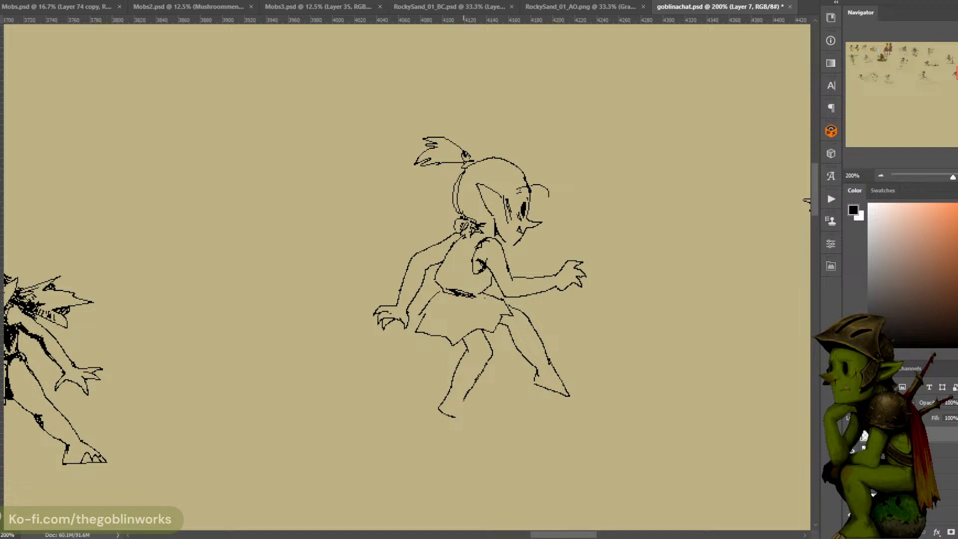
key(ctrl+z)
Darken the waist of the dress and add a second jagged line along the skirt's hem
drag(472, 296, 477, 306)
drag(423, 339, 440, 351)
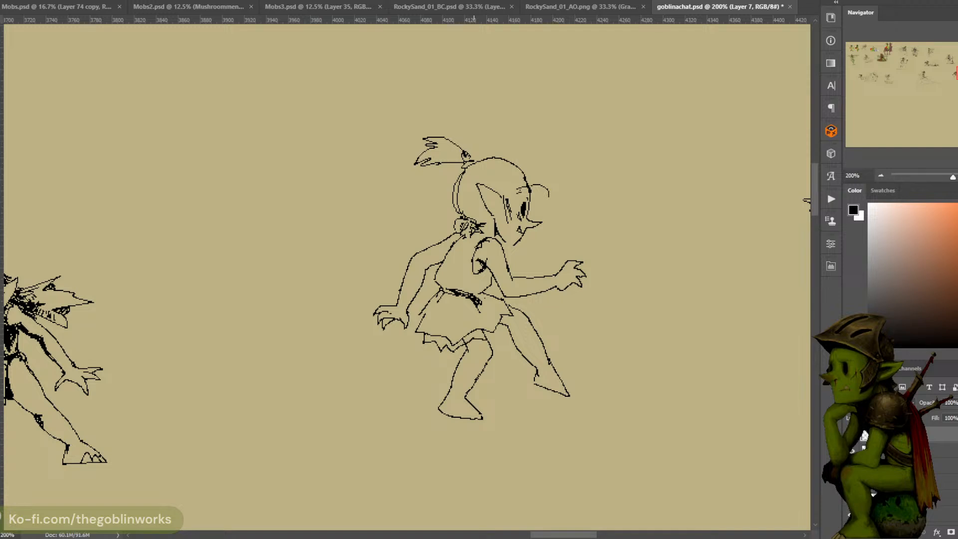
drag(494, 337, 500, 327)
Reshape the goblin's lower back and waist by erasing the old lines and drawing a thick slanted waistline
mouse_move(445, 259)
mouse_down()
mouse_move(441, 287)
mouse_move(466, 292)
mouse_up()
key(ctrl+z)
key(ctrl+z)
mouse_move(449, 284)
mouse_down()
mouse_move(463, 290)
mouse_move(445, 280)
mouse_up()
key(l)
mouse_move(439, 266)
mouse_down()
mouse_move(473, 312)
mouse_move(486, 310)
mouse_move(474, 317)
mouse_up()
key(Delete)
key(ctrl+d)
key(b)
key(Delete)
key(ctrl+d)
key(Delete)
key(ctrl+d)
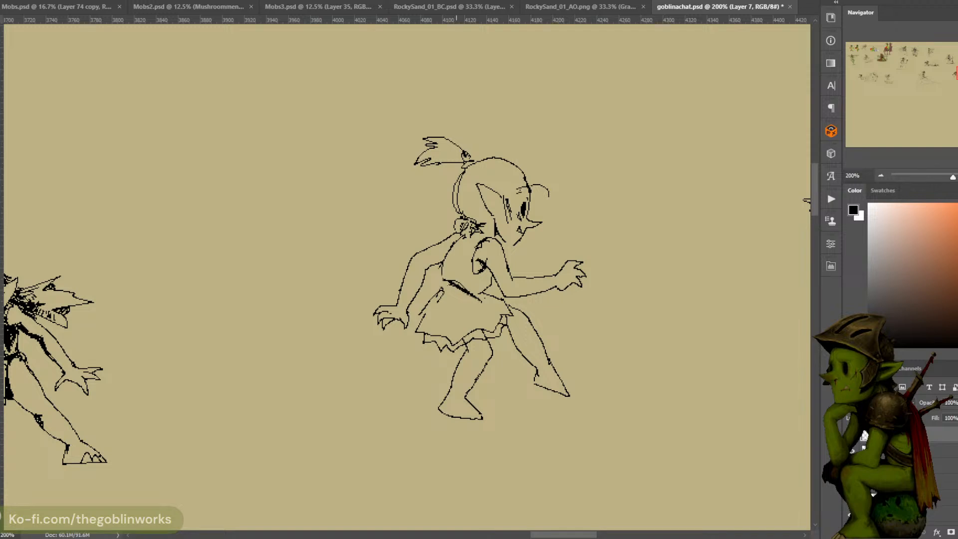
mouse_move(456, 286)
mouse_down()
mouse_move(444, 286)
mouse_move(474, 298)
mouse_up()
Hatch the hair behind the ear and add small toes to the standing foot
drag(464, 175, 459, 219)
mouse_move(472, 180)
mouse_down()
mouse_move(465, 216)
mouse_move(474, 222)
mouse_up()
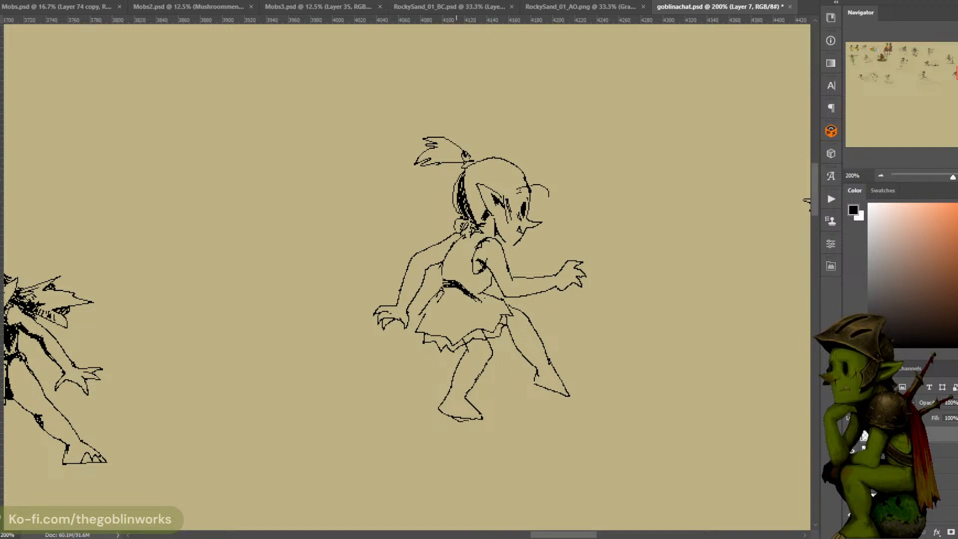
key(ctrl+z)
drag(467, 417, 474, 418)
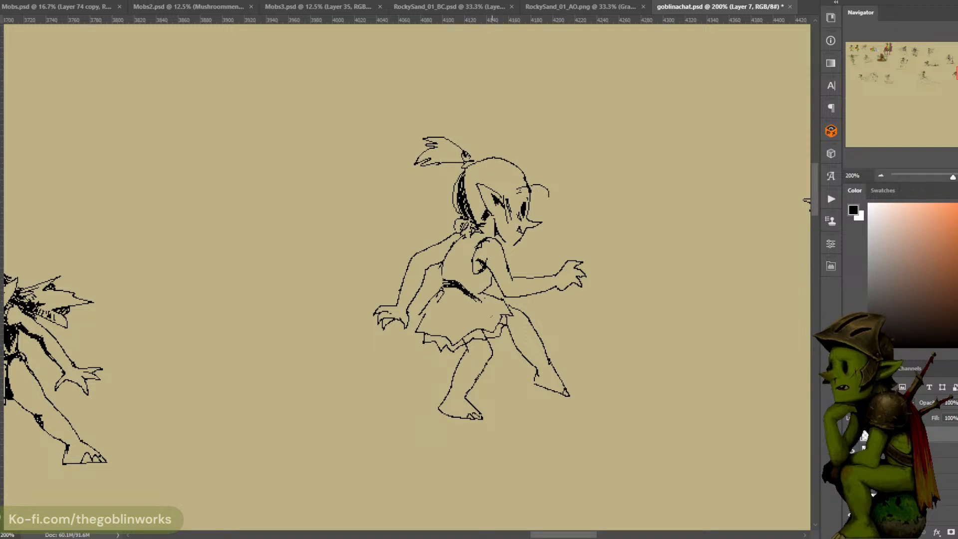
Shade beneath the skirt's hem and add fold lines to the back of the top and at the waist
drag(506, 317, 513, 336)
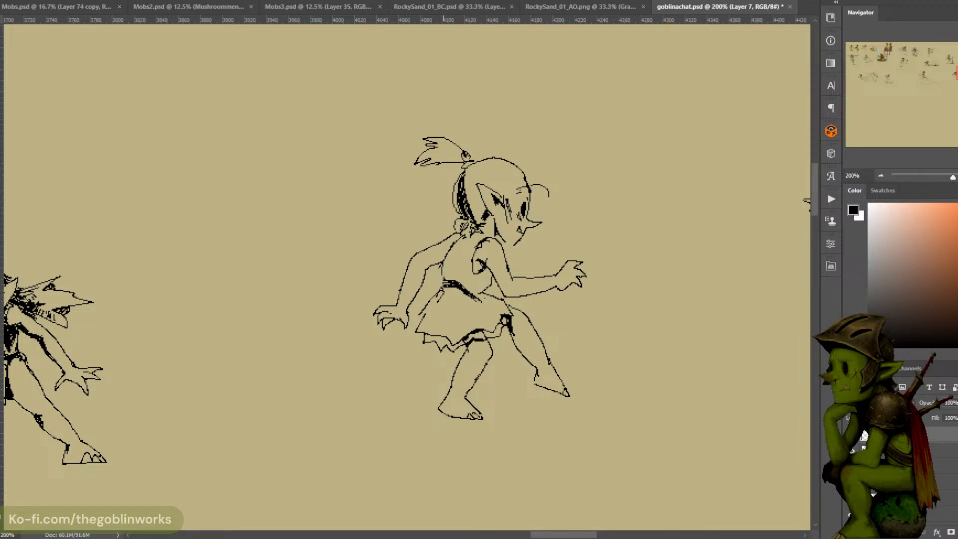
drag(444, 260, 442, 278)
drag(464, 236, 457, 254)
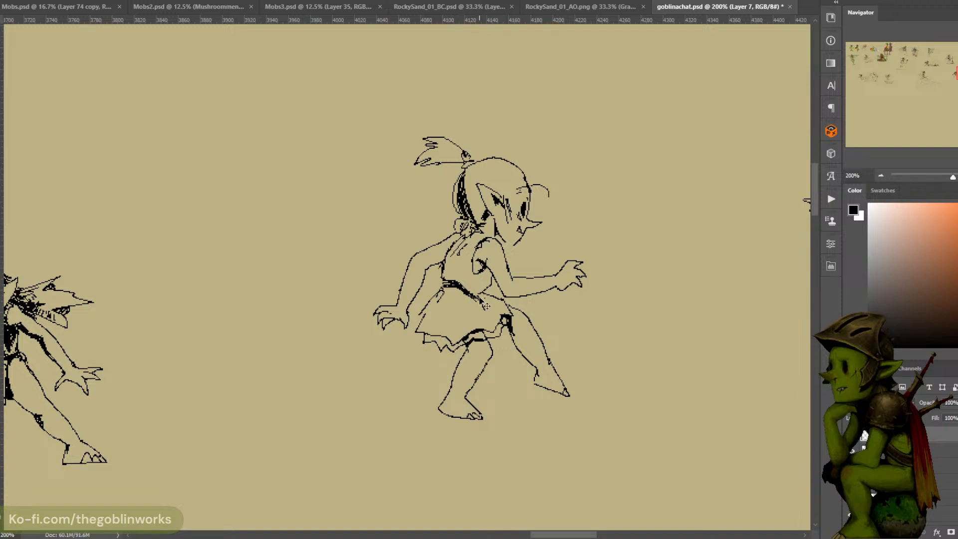
drag(481, 297, 488, 314)
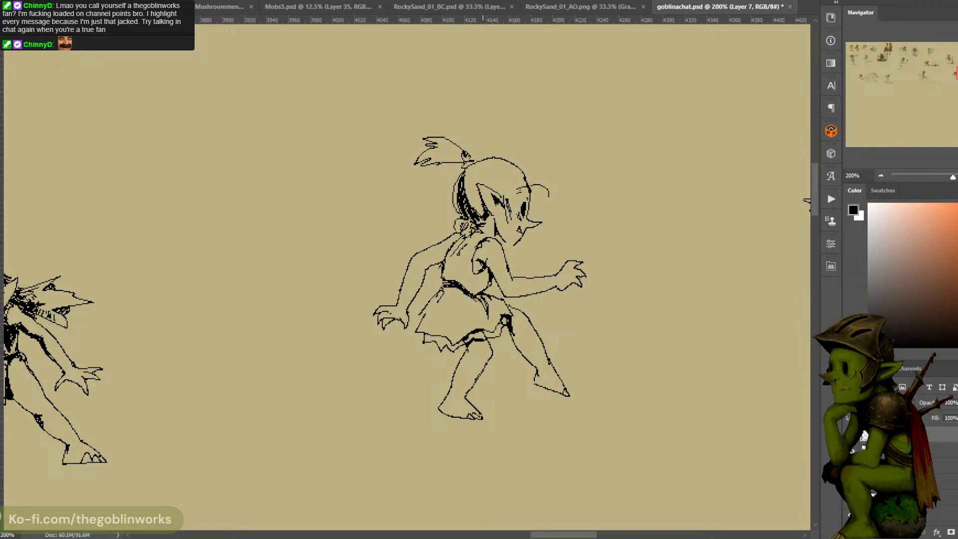
Fill the goblin's hair with dense hatching from the nape across the crown to the forehead
drag(482, 214, 468, 173)
mouse_move(473, 207)
mouse_down()
mouse_move(466, 176)
mouse_move(480, 166)
mouse_up()
mouse_move(464, 168)
mouse_down()
mouse_move(478, 164)
mouse_move(468, 179)
mouse_up()
key(ctrl+z)
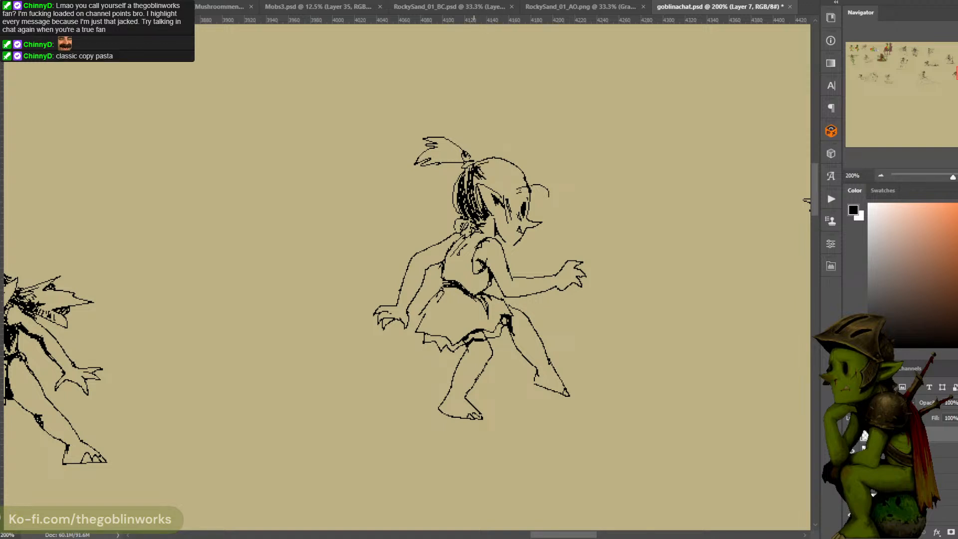
mouse_move(474, 167)
mouse_down()
mouse_move(507, 160)
mouse_move(524, 177)
mouse_move(505, 167)
mouse_up()
mouse_move(479, 167)
mouse_down()
mouse_move(507, 177)
mouse_move(504, 198)
mouse_move(481, 178)
mouse_move(486, 171)
mouse_move(525, 187)
mouse_up()
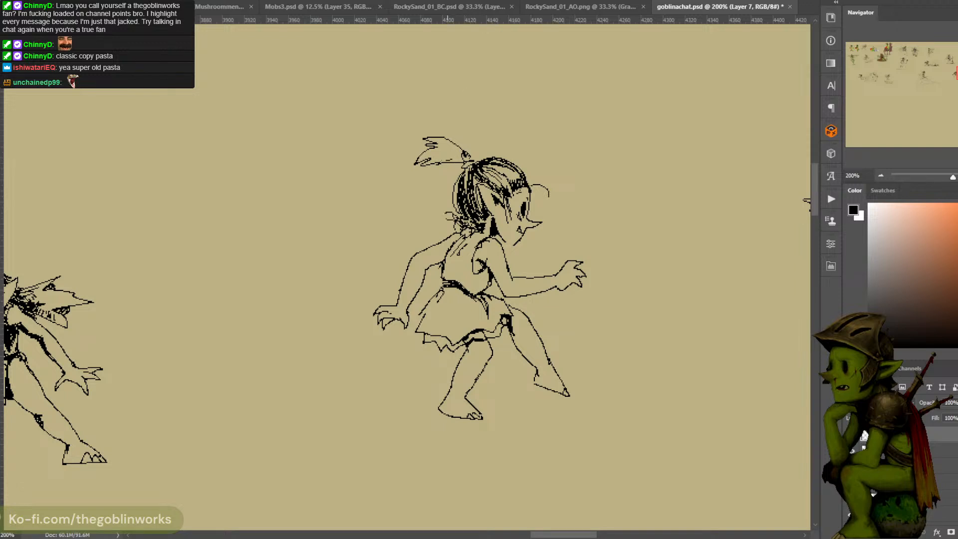
Hatch the ponytail and add a few loose strands flicking up from its base
mouse_move(448, 158)
mouse_down()
mouse_move(424, 159)
mouse_move(452, 156)
mouse_move(441, 141)
mouse_move(422, 153)
mouse_move(441, 150)
mouse_up()
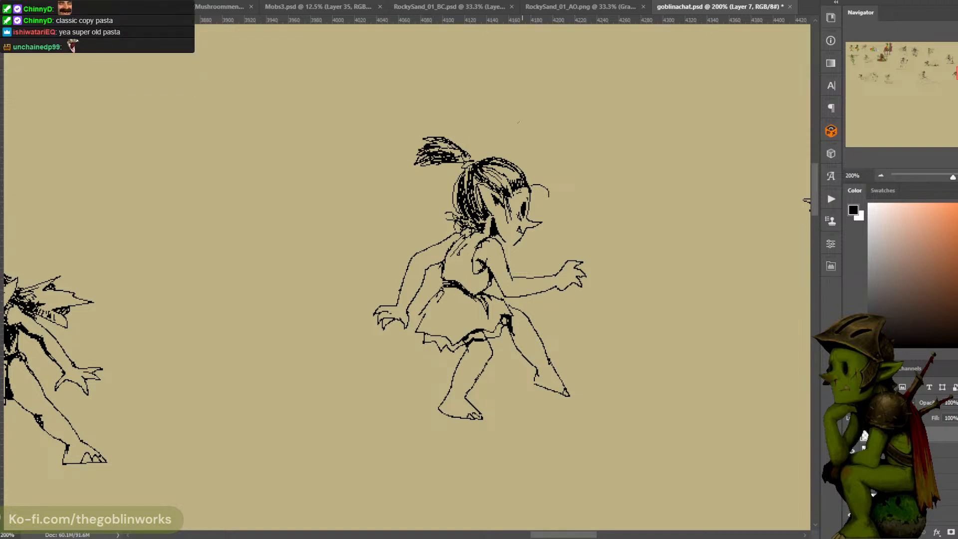
mouse_move(469, 159)
mouse_down()
mouse_move(462, 132)
mouse_move(477, 146)
mouse_move(448, 131)
mouse_up()
key(ctrl+z)
key(ctrl+z)
drag(466, 151, 451, 133)
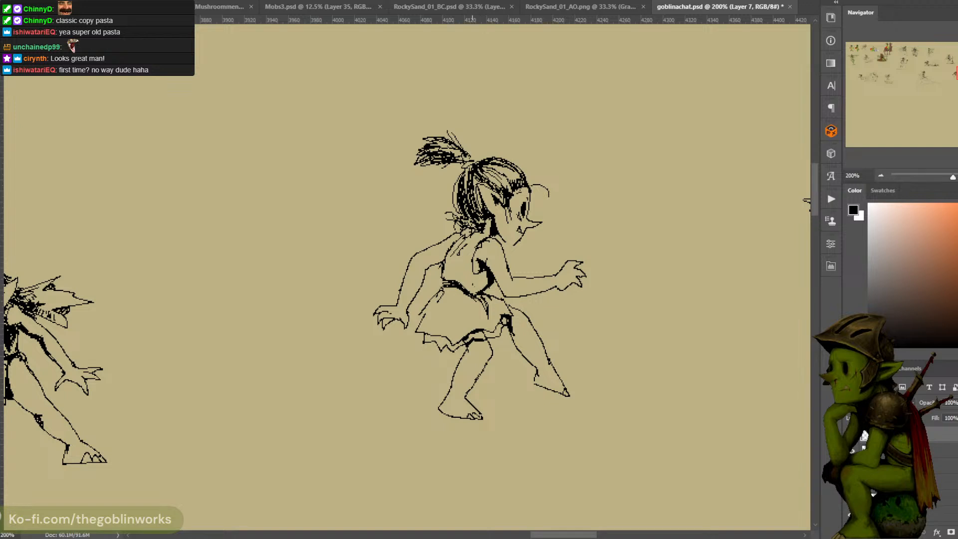
Darken the armhole shading and draw a torn cape hanging from the shoulders over the goblin's back
drag(470, 267, 485, 274)
mouse_move(456, 288)
mouse_down()
mouse_move(451, 314)
mouse_move(433, 308)
mouse_up()
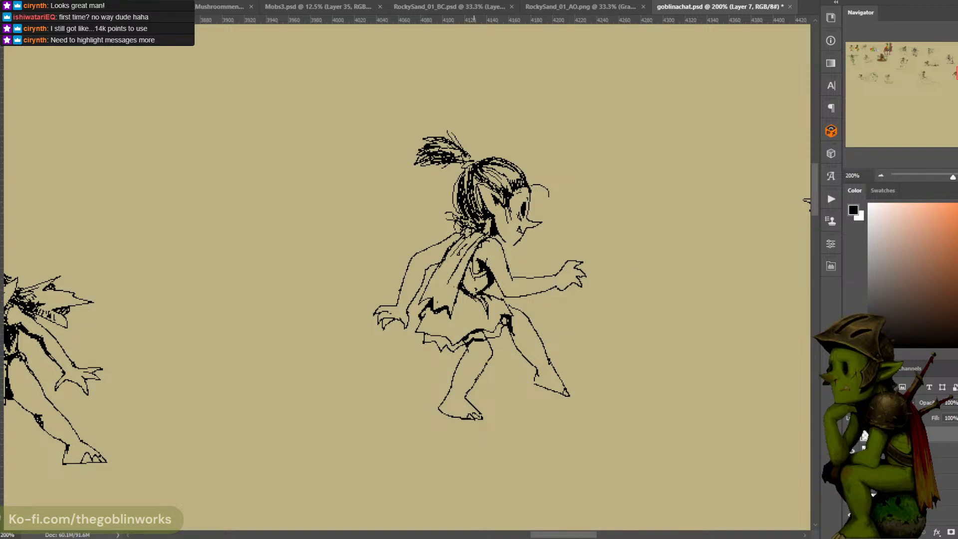
Draw a broken ground line beneath the feet and add small bandage patches to the arms and knees
mouse_move(461, 418)
mouse_down()
mouse_move(398, 418)
mouse_move(507, 418)
mouse_move(491, 419)
mouse_up()
key(ctrl+z)
drag(558, 418, 578, 417)
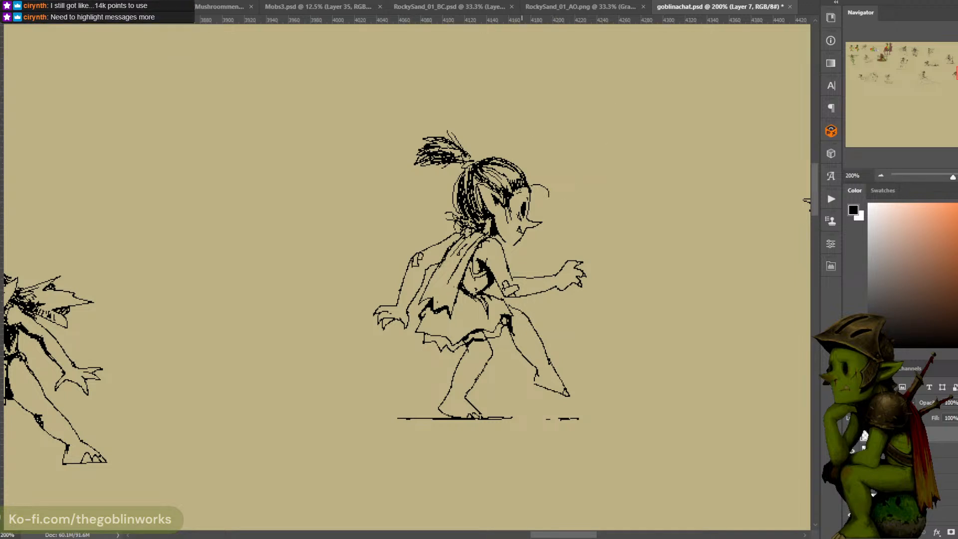
drag(522, 314, 526, 327)
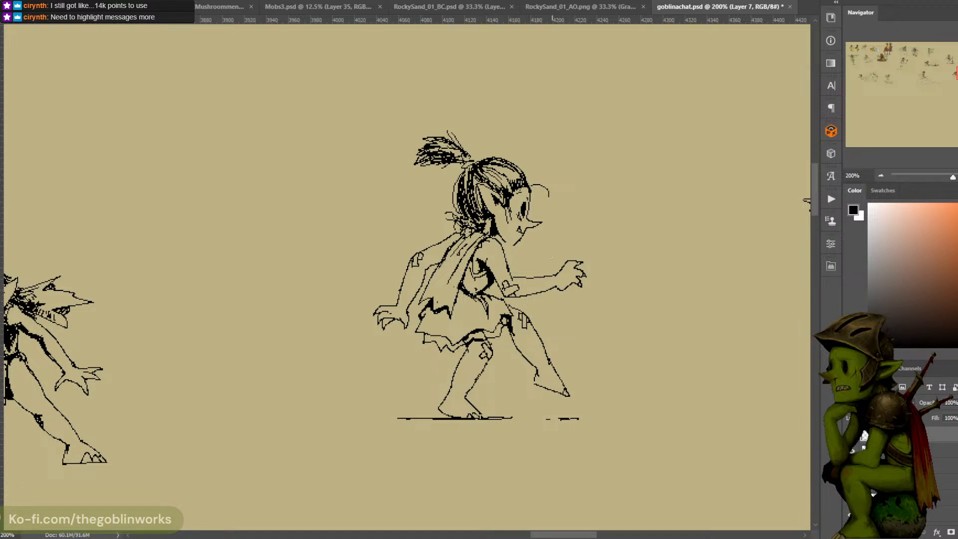
drag(539, 369, 552, 362)
key(ctrl+z)
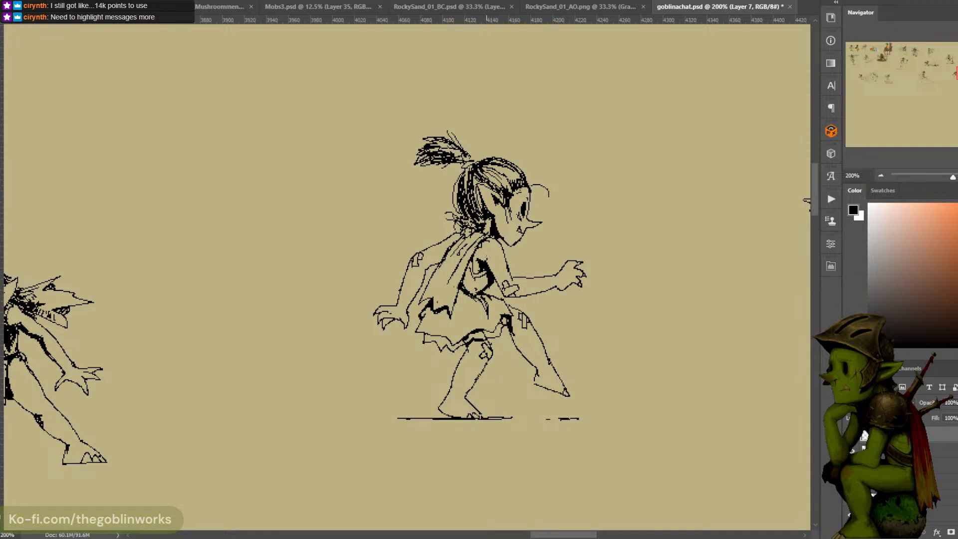
Try the line art layer at 60% opacity, restore it to 100%, and save the document
key(6)
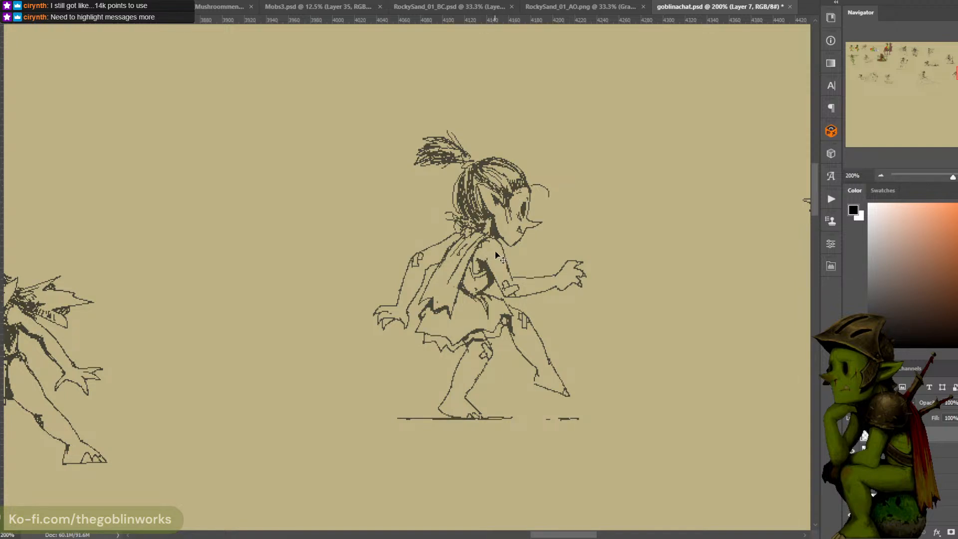
key(0)
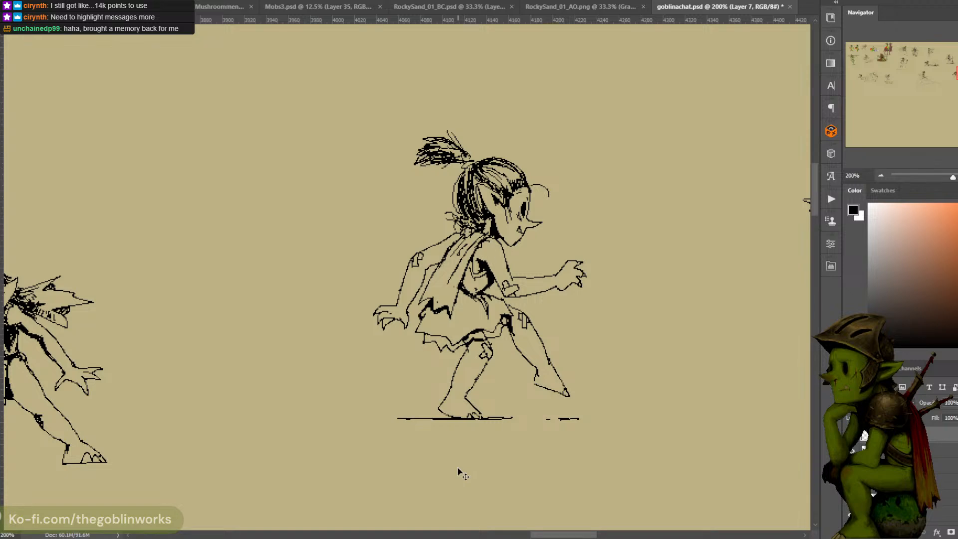
key(ctrl+s)
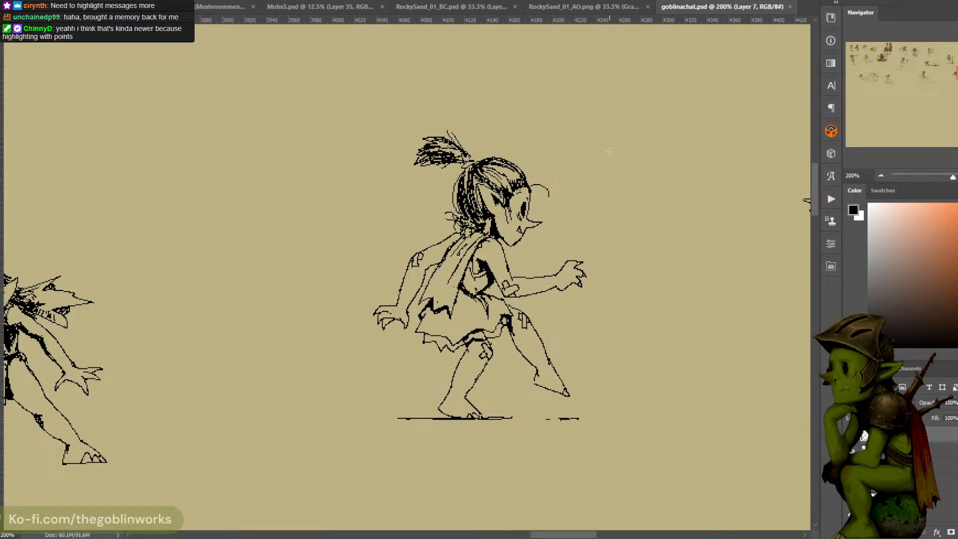
Erase and redraw the toes of the standing foot, and darken the shadows under the skirt's hem
drag(609, 152, 498, 147)
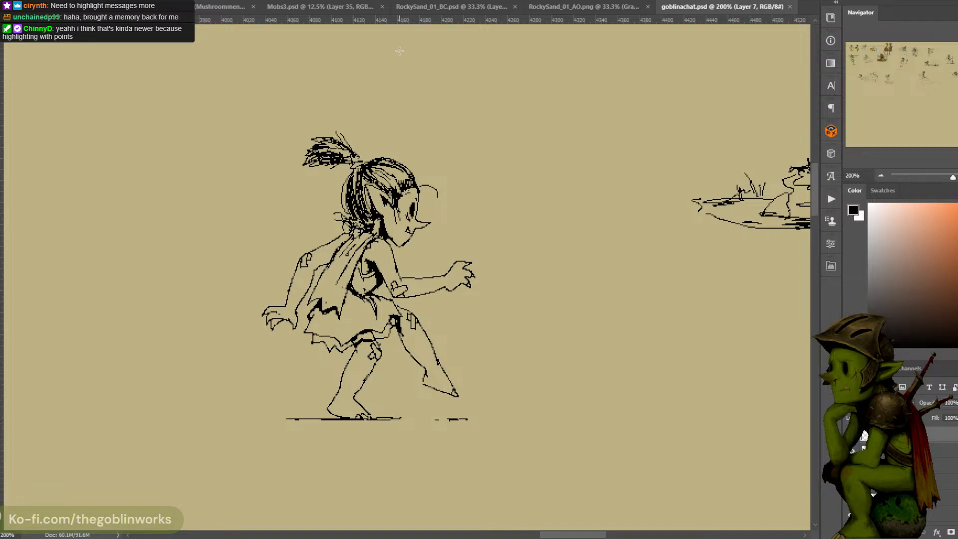
key(ctrl+minus)
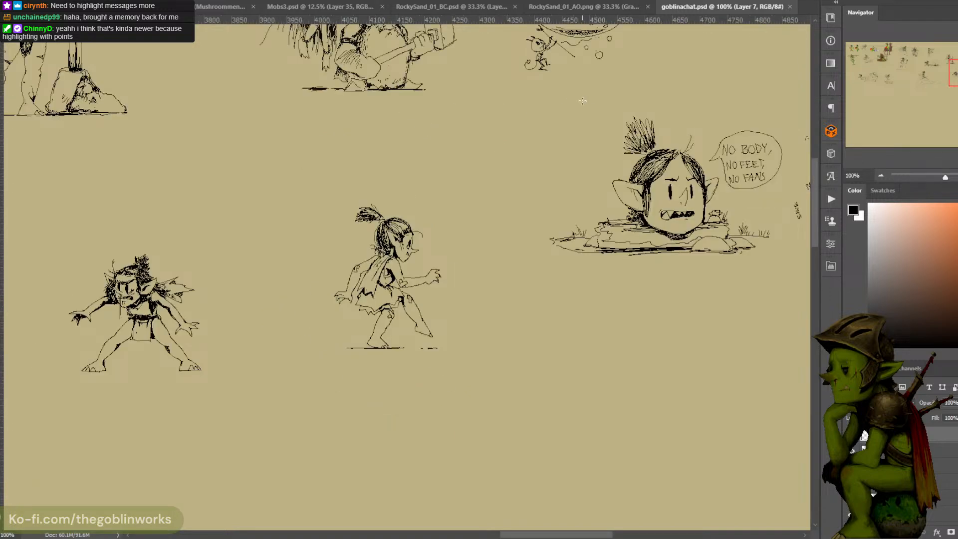
key(ctrl+plus)
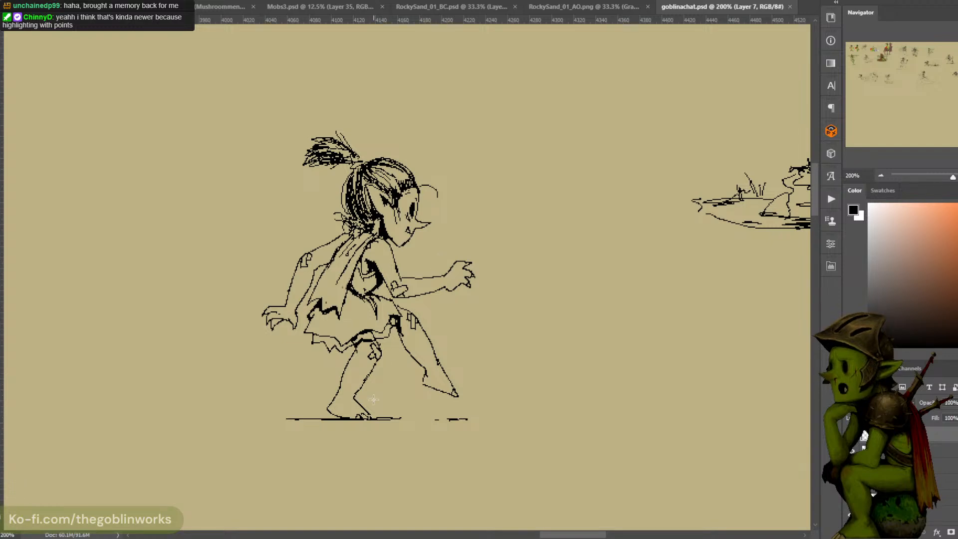
mouse_move(368, 413)
mouse_down()
mouse_move(360, 422)
mouse_move(372, 413)
mouse_up()
key(Delete)
key(ctrl+d)
key(b)
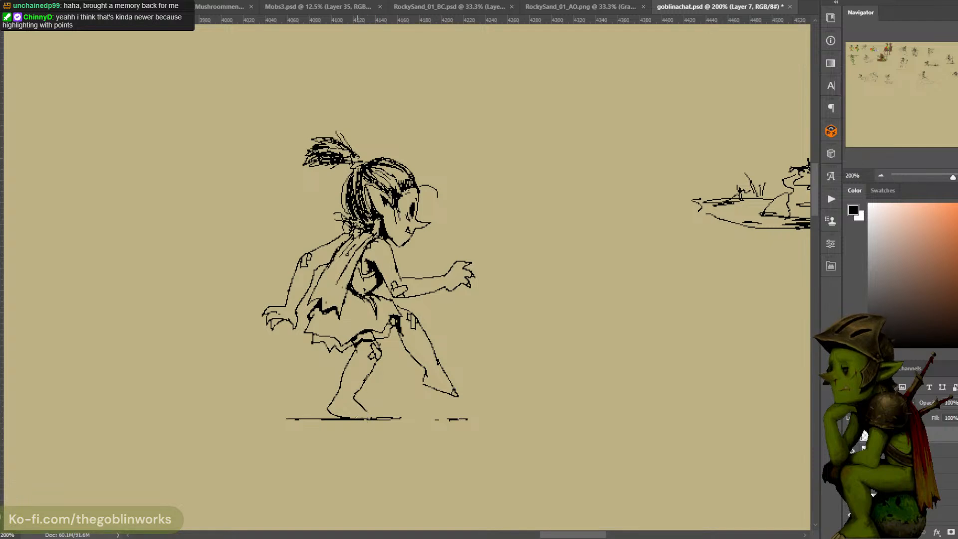
drag(357, 415, 366, 413)
drag(389, 318, 393, 323)
mouse_move(354, 342)
mouse_down()
mouse_move(361, 336)
mouse_move(359, 348)
mouse_up()
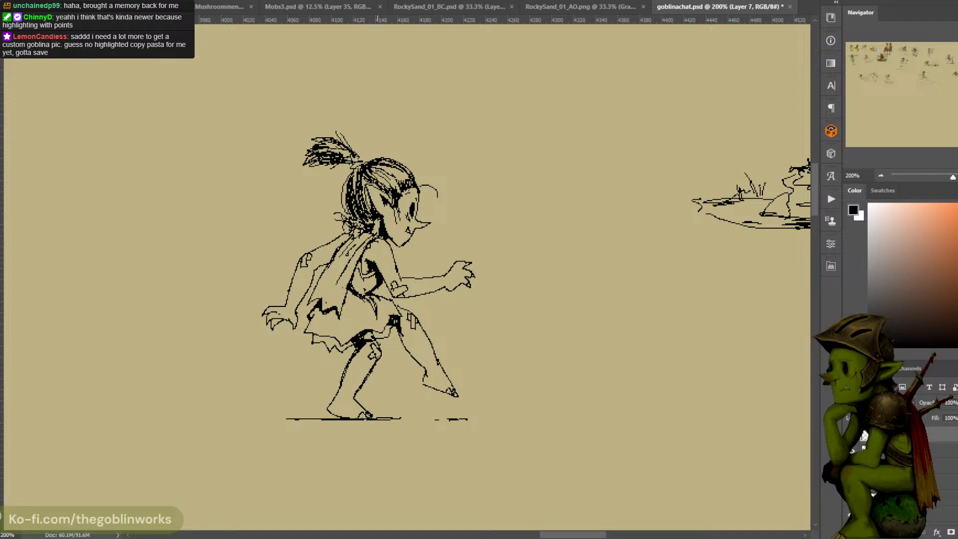
Trim the front contour of the standing leg's calf below the knee patch
key(l)
mouse_move(380, 362)
mouse_down()
mouse_move(360, 373)
mouse_move(357, 400)
mouse_move(379, 384)
mouse_move(363, 354)
mouse_move(337, 367)
mouse_move(367, 361)
mouse_up()
key(Delete)
click(426, 482)
key(b)
mouse_move(354, 397)
mouse_down()
mouse_move(380, 358)
mouse_move(353, 397)
mouse_up()
key(ctrl+z)
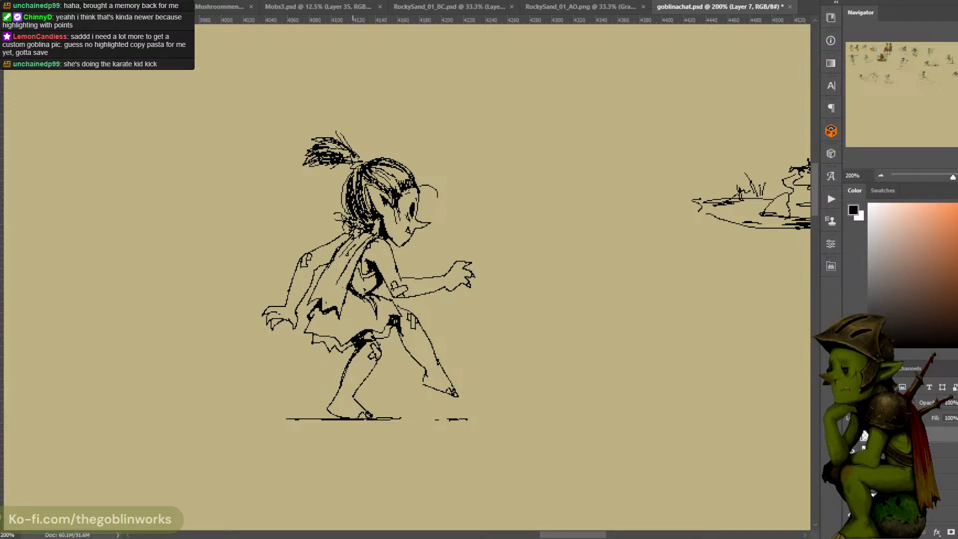
Deepen the shading above the standing knee and redraw the dress's waistline as a dark curved band
mouse_move(363, 331)
mouse_down()
mouse_move(380, 343)
mouse_move(354, 344)
mouse_move(378, 333)
mouse_up()
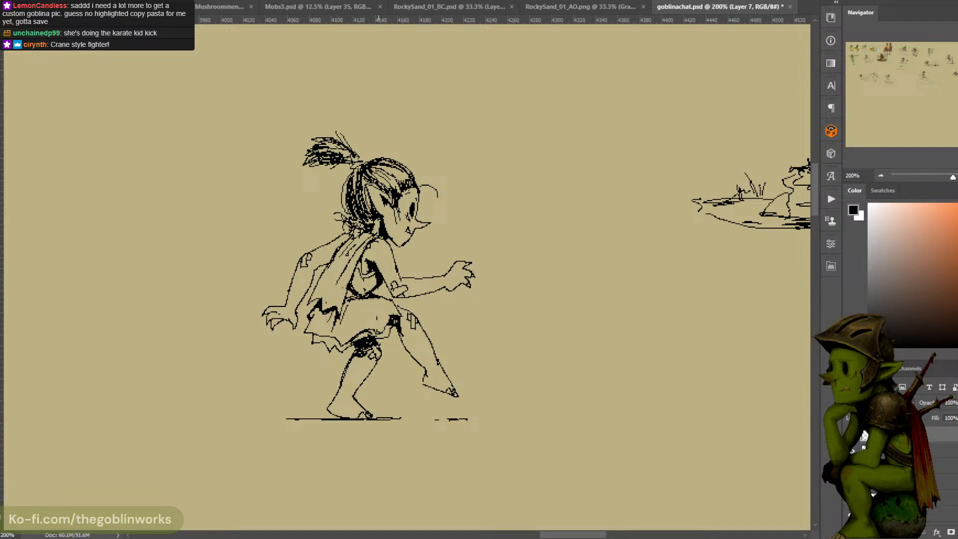
drag(356, 291, 393, 300)
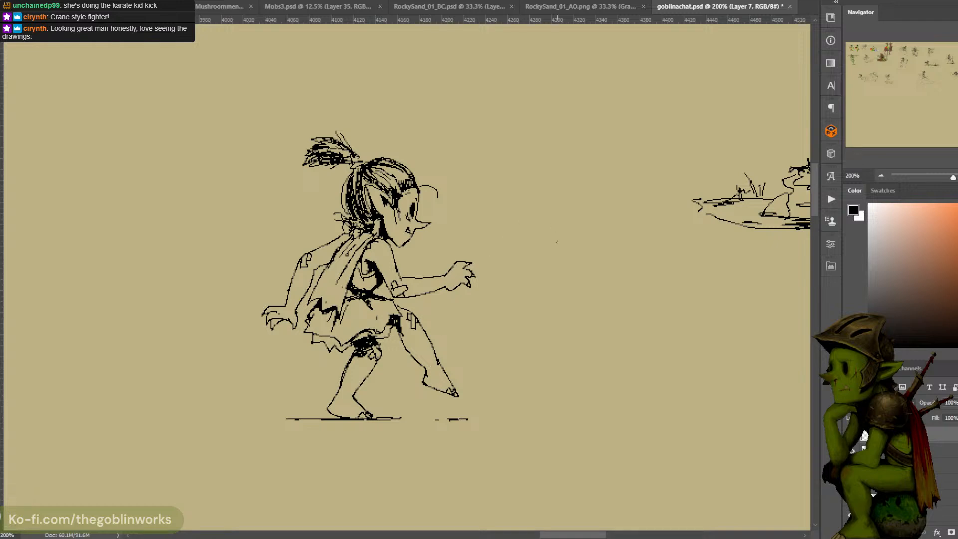
drag(556, 250, 555, 275)
key(ctrl+z)
mouse_move(547, 186)
mouse_down()
mouse_move(534, 177)
mouse_move(401, 212)
mouse_up()
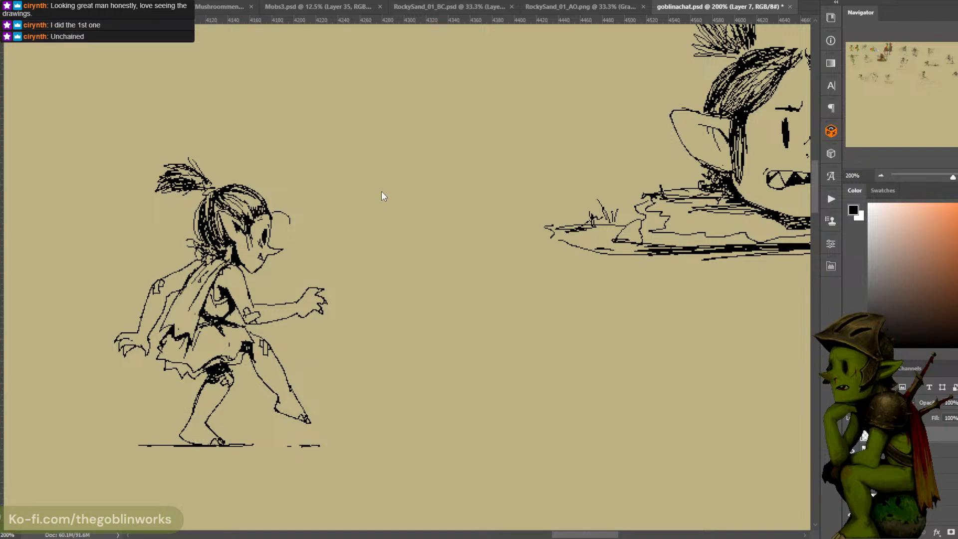
mouse_move(427, 203)
mouse_down()
mouse_move(475, 169)
mouse_move(451, 184)
mouse_move(454, 158)
mouse_up()
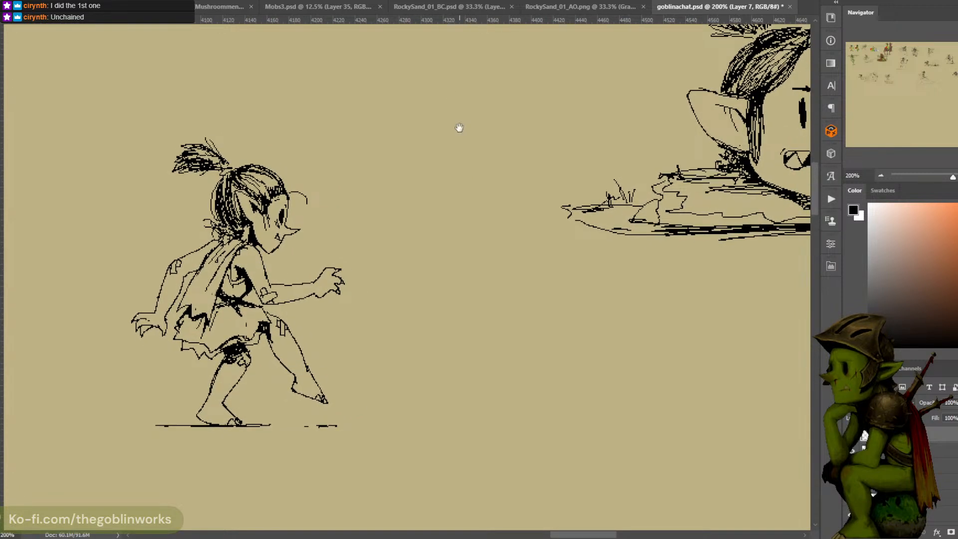
mouse_move(457, 126)
mouse_down()
mouse_move(468, 130)
mouse_move(466, 121)
mouse_up()
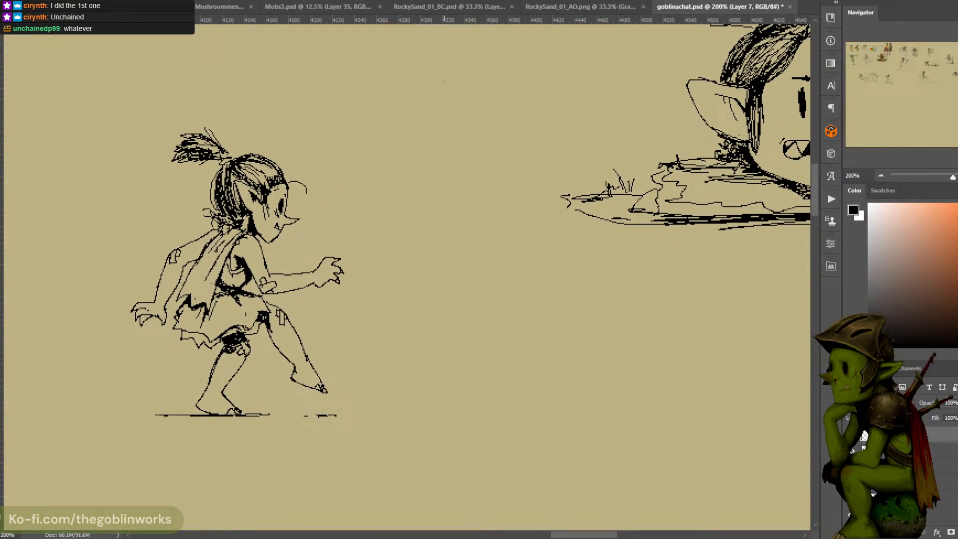
drag(437, 171, 436, 207)
key(ctrl+z)
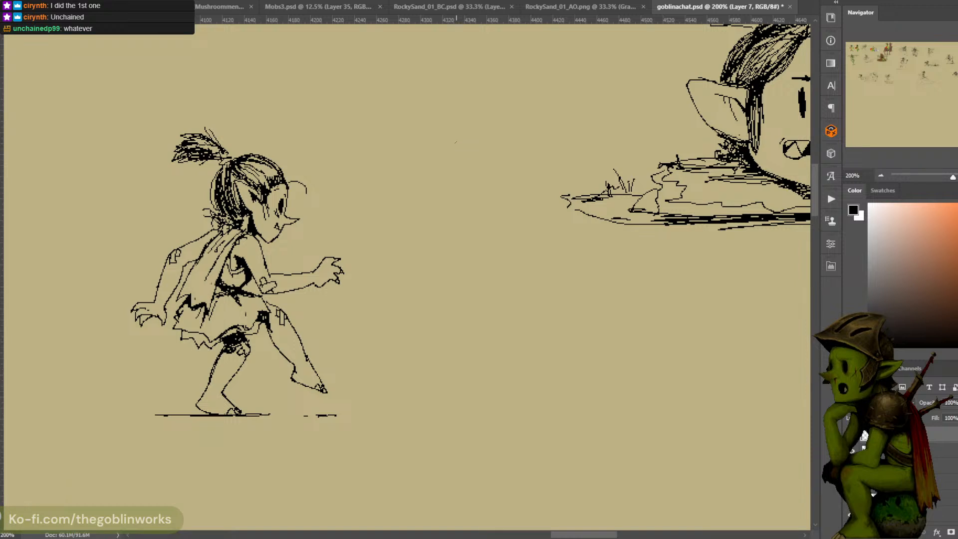
drag(469, 121, 442, 173)
key(ctrl+z)
Start a second goblin in the empty space beside the first, drawing the curved head outline, pointed ear, fringe and closed eye
drag(496, 119, 477, 161)
mouse_move(428, 203)
mouse_down()
mouse_move(430, 149)
mouse_move(471, 137)
mouse_up()
key(ctrl+z)
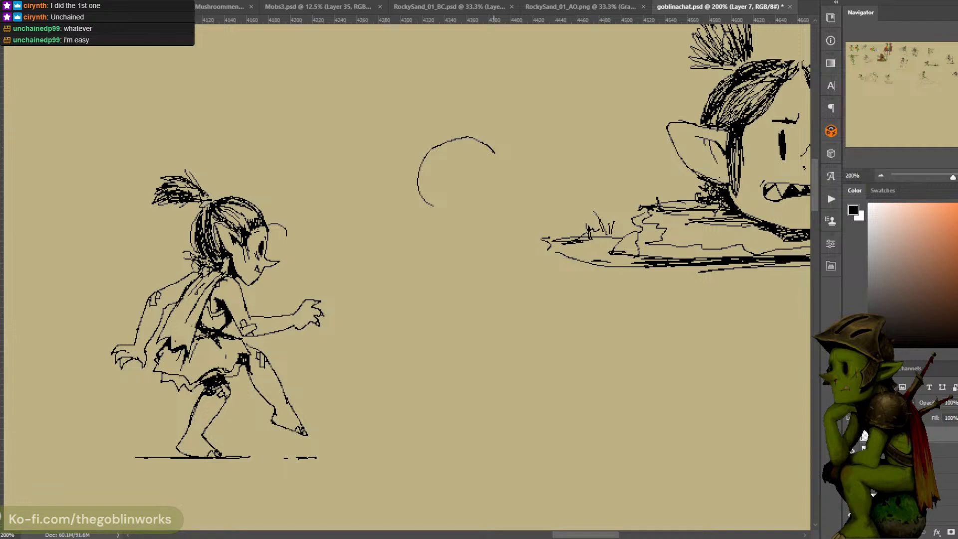
mouse_move(470, 169)
mouse_down()
mouse_move(475, 178)
mouse_move(465, 175)
mouse_move(455, 204)
mouse_up()
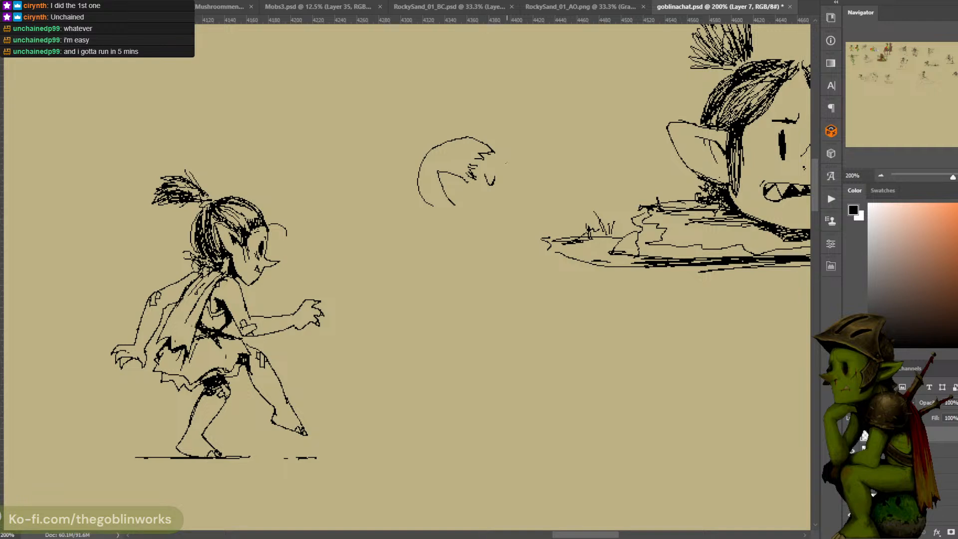
Draw the second goblin's upturned pointed nose, thicken the back of the head and mark the inner ear
mouse_move(513, 162)
mouse_down()
mouse_move(506, 187)
mouse_move(523, 173)
mouse_move(468, 220)
mouse_move(473, 206)
mouse_up()
key(ctrl+z)
key(ctrl+z)
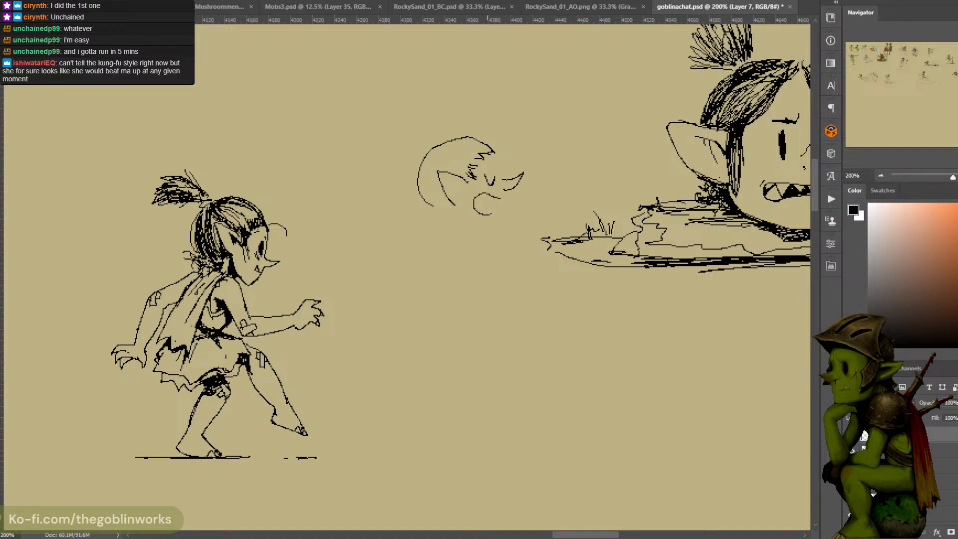
key(ctrl+z)
key(ctrl+z)
mouse_move(423, 164)
mouse_down()
mouse_move(409, 178)
mouse_move(438, 222)
mouse_up()
key(ctrl+z)
key(ctrl+z)
drag(418, 187, 443, 224)
drag(454, 181, 464, 190)
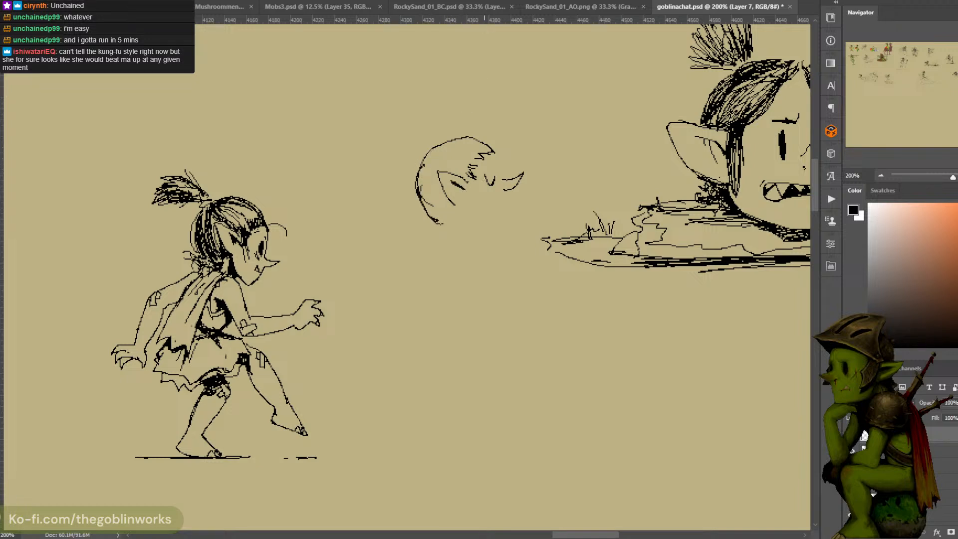
Draw a loose strand curling up from the forehead and a wide-open mouth with jagged fangs and a pointed lower jaw
mouse_move(494, 152)
mouse_down()
mouse_move(503, 178)
mouse_move(513, 139)
mouse_move(507, 127)
mouse_move(518, 144)
mouse_up()
key(ctrl+z)
key(ctrl+z)
drag(497, 197, 469, 221)
key(ctrl+z)
mouse_move(499, 188)
mouse_down()
mouse_move(467, 206)
mouse_move(472, 216)
mouse_move(491, 205)
mouse_move(469, 210)
mouse_move(481, 221)
mouse_move(501, 218)
mouse_up()
key(ctrl+z)
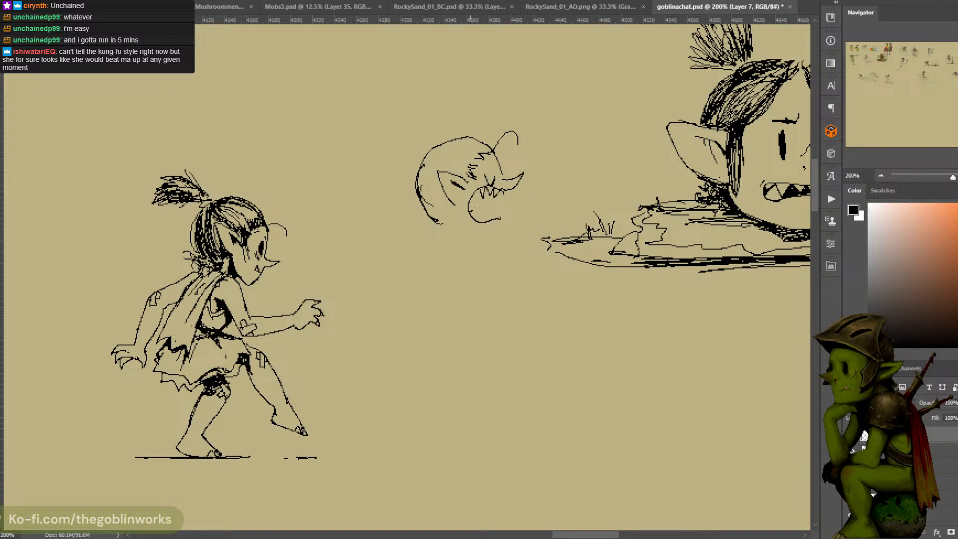
mouse_move(482, 219)
mouse_down()
mouse_move(494, 218)
mouse_move(467, 209)
mouse_up()
drag(524, 153, 568, 136)
Move the finished goblin and the new head together to the left, away from the half-buried goblin head
key(ctrl+minus)
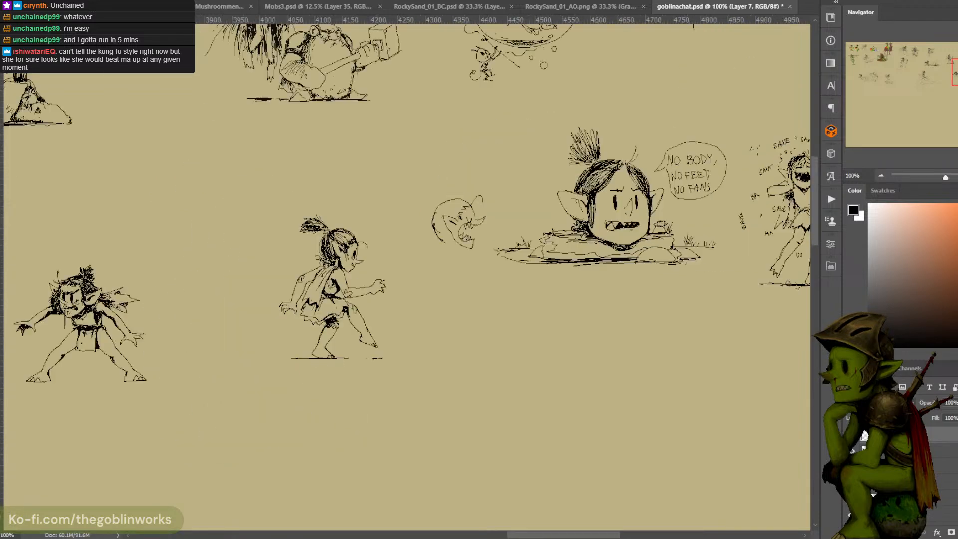
drag(269, 168, 492, 406)
mouse_move(469, 276)
mouse_down()
mouse_move(418, 394)
mouse_move(388, 270)
mouse_up()
key(ctrl+d)
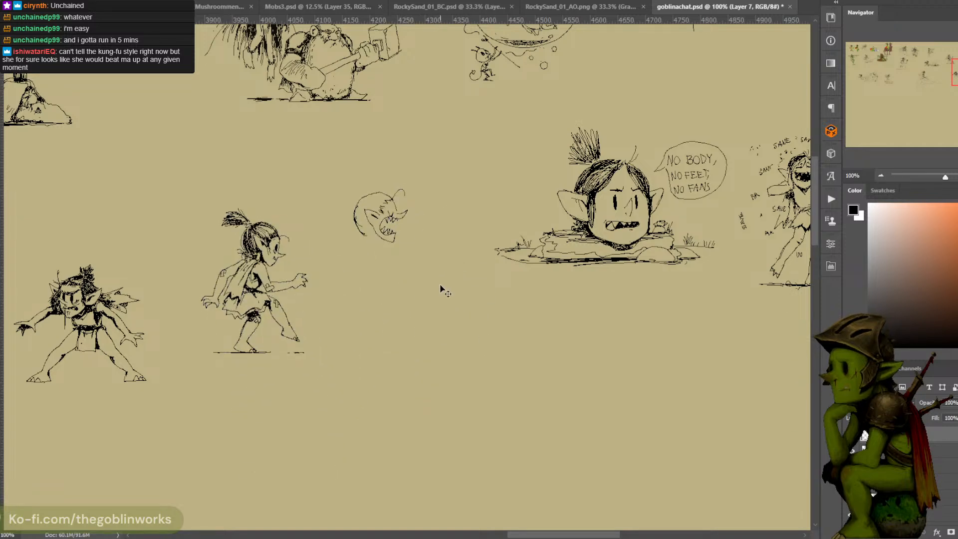
Draw a ragged ponytail tied behind the second goblin's head and dark strokes at the nape
scroll(414, 260, up, 2)
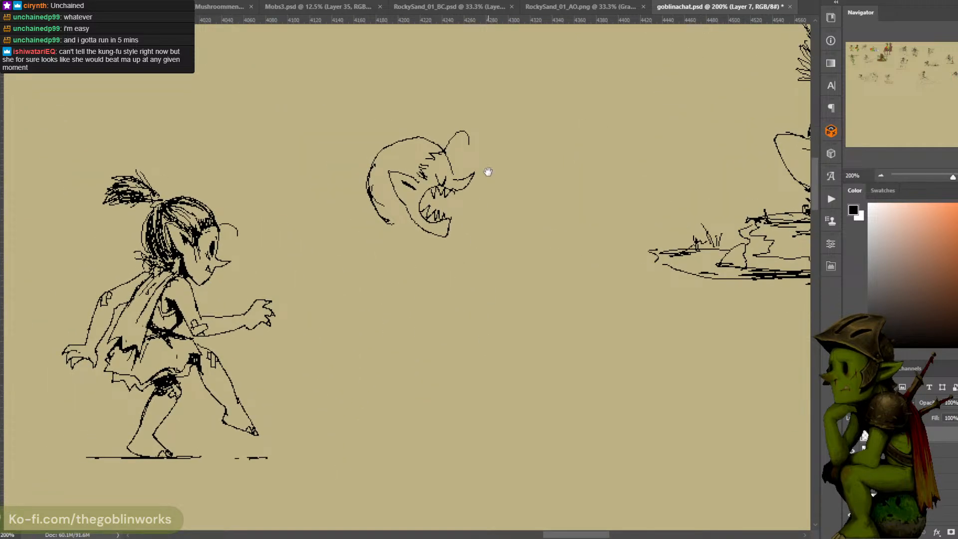
drag(487, 171, 495, 164)
key(p)
key(b)
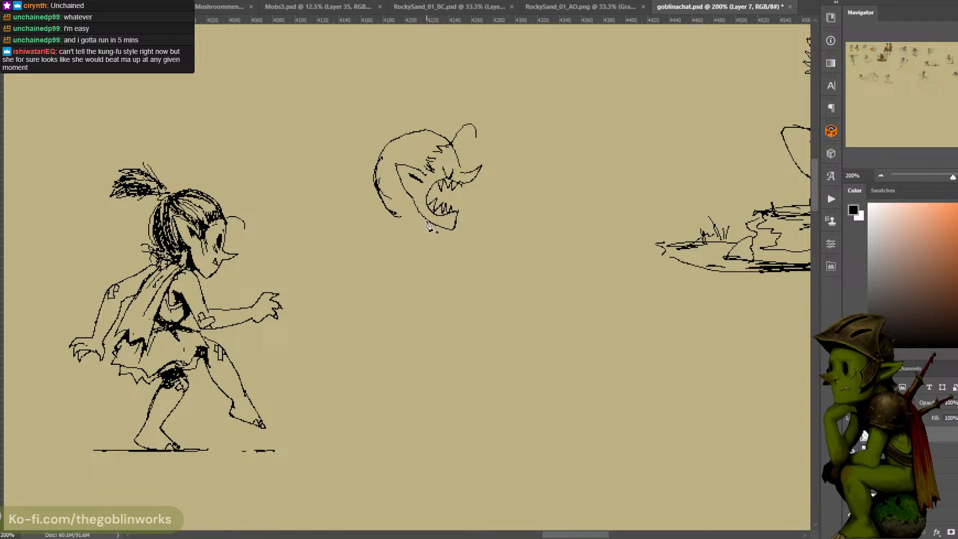
mouse_move(427, 219)
mouse_down()
mouse_move(397, 232)
mouse_move(404, 239)
mouse_move(410, 201)
mouse_move(380, 223)
mouse_up()
key(ctrl+z)
key(ctrl+z)
key(ctrl+z)
mouse_move(377, 161)
mouse_down()
mouse_move(378, 147)
mouse_move(381, 158)
mouse_move(335, 135)
mouse_move(335, 159)
mouse_move(350, 167)
mouse_move(370, 151)
mouse_up()
key(ctrl+z)
Draw the second goblin's shoulder, back contour and torn dress below the open jaw
mouse_move(400, 222)
mouse_down()
mouse_move(401, 246)
mouse_move(416, 255)
mouse_move(466, 259)
mouse_up()
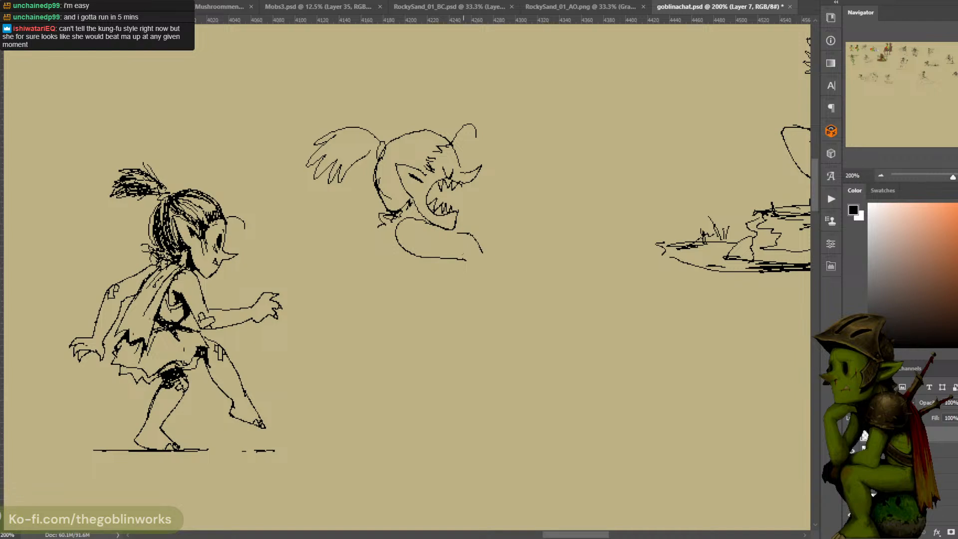
drag(397, 238, 403, 267)
key(ctrl+z)
key(ctrl+z)
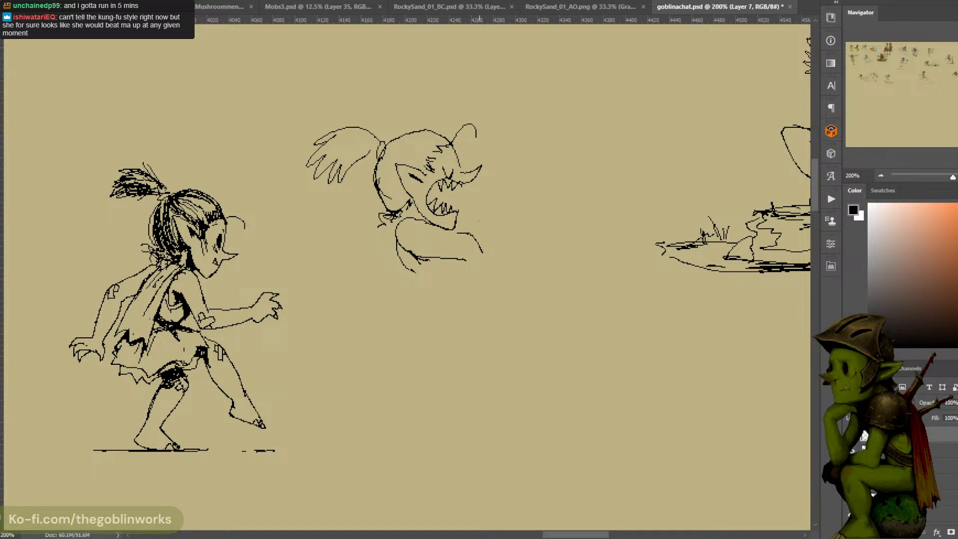
drag(470, 215, 475, 225)
mouse_move(462, 227)
mouse_down()
mouse_move(444, 240)
mouse_move(475, 225)
mouse_move(501, 234)
mouse_move(496, 278)
mouse_move(427, 271)
mouse_move(413, 223)
mouse_move(445, 268)
mouse_up()
key(ctrl+z)
key(ctrl+z)
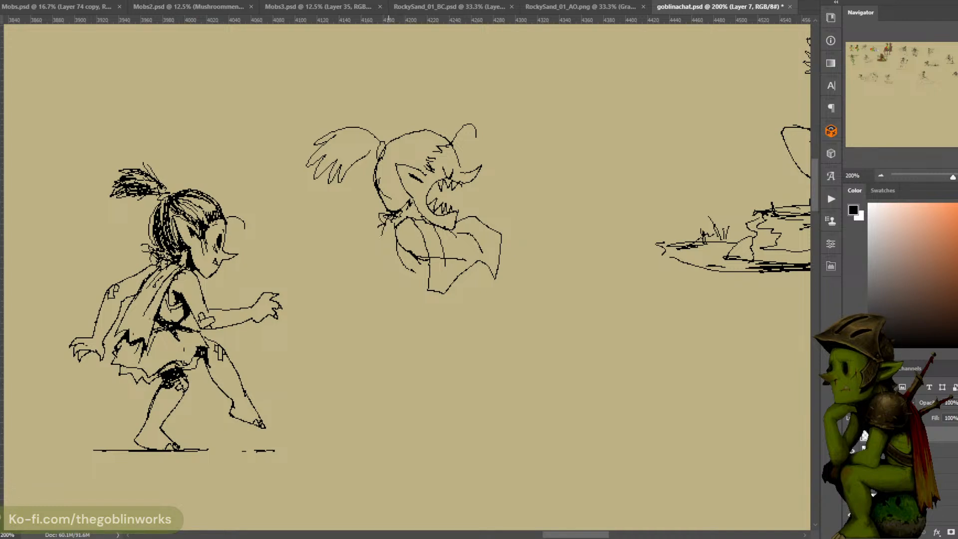
Try adding a jagged shape in front of the torso, a small round shape by the nose and shading inside the mouth
drag(381, 236, 395, 245)
key(ctrl+z)
mouse_move(503, 250)
mouse_down()
mouse_move(511, 260)
mouse_move(571, 225)
mouse_up()
key(ctrl+z)
key(ctrl+z)
key(ctrl+z)
mouse_move(443, 192)
mouse_down()
mouse_move(443, 203)
mouse_move(465, 186)
mouse_move(473, 198)
mouse_up()
key(ctrl+z)
key(ctrl+z)
mouse_move(501, 251)
mouse_down()
mouse_move(506, 260)
mouse_move(589, 215)
mouse_move(527, 235)
mouse_move(523, 290)
mouse_up()
key(ctrl+z)
key(ctrl+z)
key(ctrl+z)
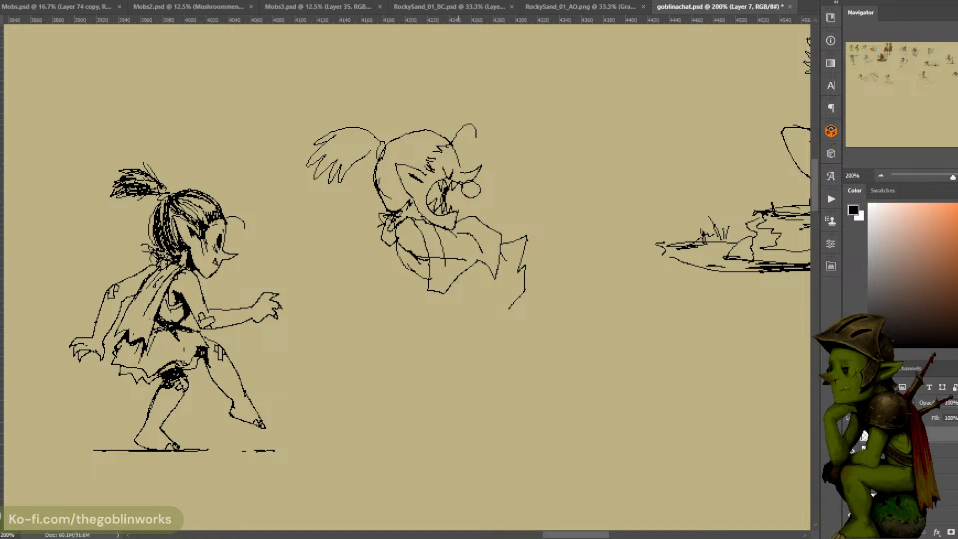
Undo the latest strokes around the second goblin's torso, mouth and collar
key(ctrl+z)
key(ctrl+z)
key(ctrl+z)
key(ctrl+z)
key(ctrl+z)
key(ctrl+z)
key(ctrl+z)
key(ctrl+z)
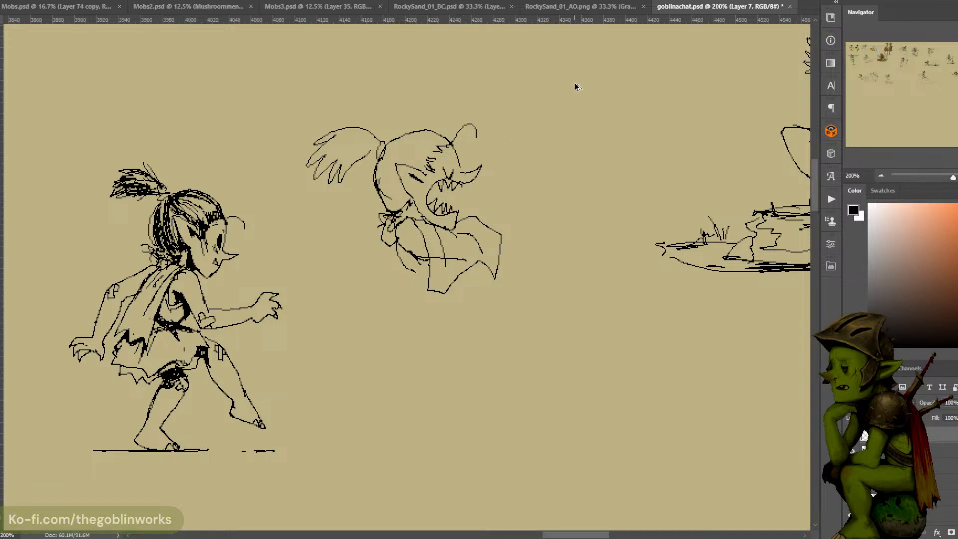
key(ctrl+z)
key(ctrl+z)
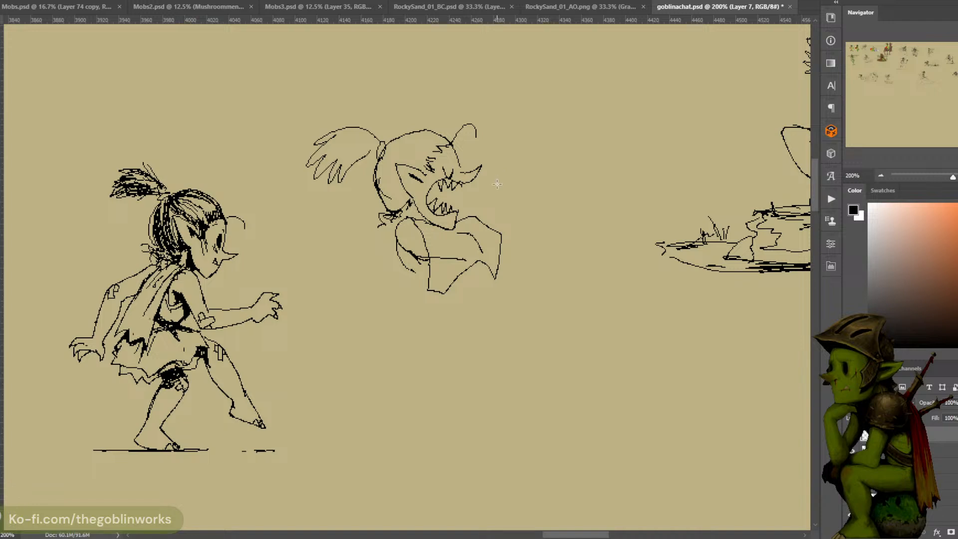
Delete the second goblin's torso, keeping only the head with its ponytail
key(l)
mouse_move(523, 190)
mouse_down()
mouse_move(522, 203)
mouse_move(380, 297)
mouse_move(417, 215)
mouse_move(454, 227)
mouse_move(536, 200)
mouse_move(533, 213)
mouse_move(347, 219)
mouse_move(528, 160)
mouse_move(492, 237)
mouse_move(315, 82)
mouse_move(510, 243)
mouse_up()
key(Delete)
key(ctrl+d)
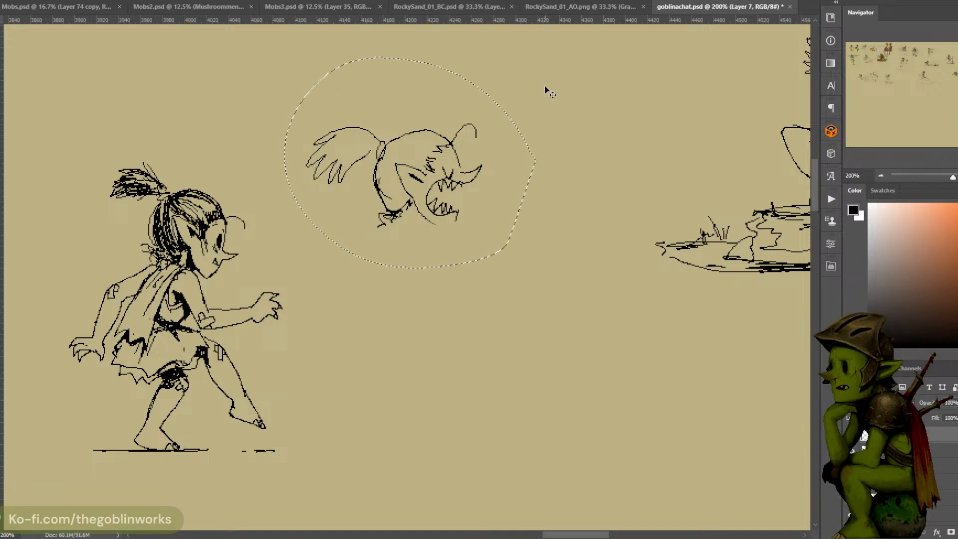
Try rotating and repositioning the isolated head with its ponytail
key(ctrl+t)
mouse_move(567, 132)
mouse_down()
mouse_move(483, 38)
mouse_move(499, 56)
mouse_up()
drag(497, 98, 470, 122)
drag(519, 112, 456, 51)
drag(479, 120, 451, 118)
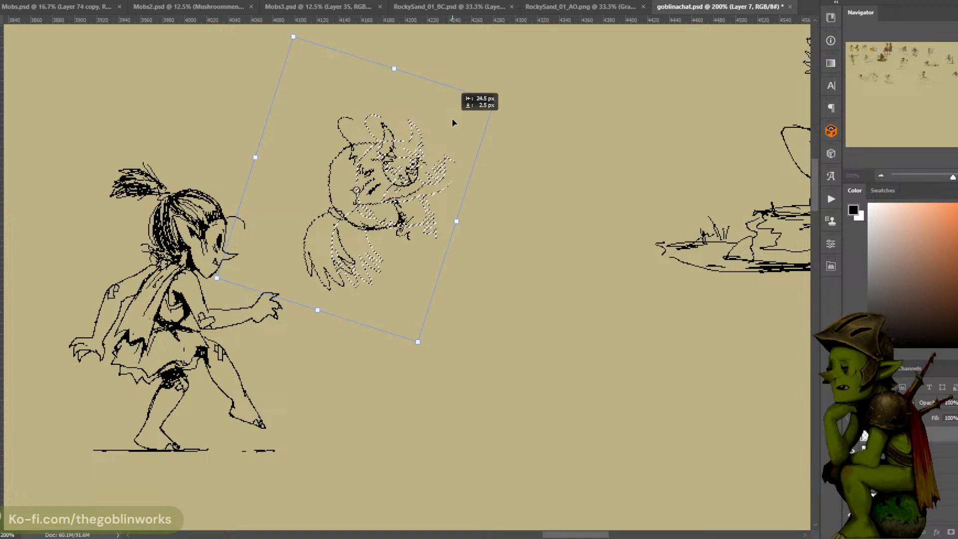
key(Return)
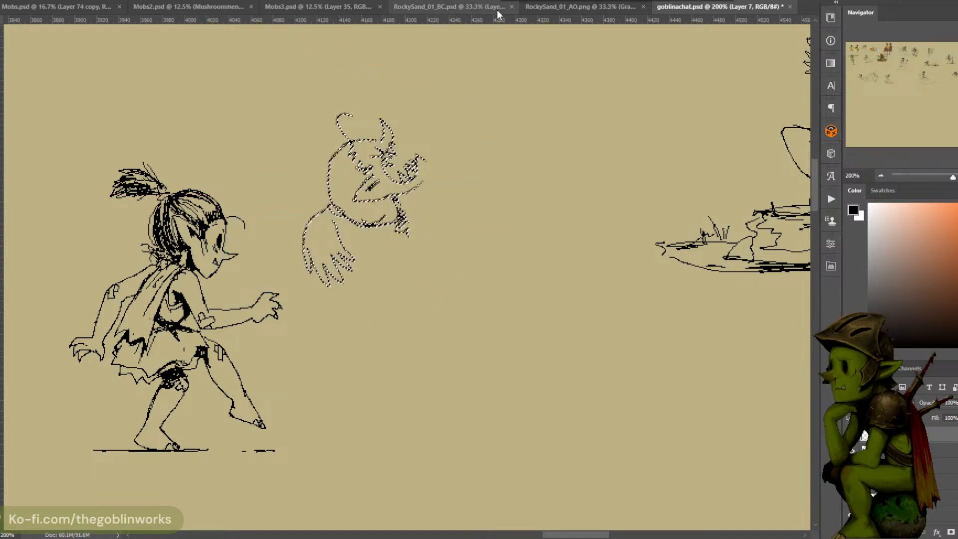
key(ctrl+z)
Delete the remaining head sketch to clear the space beside the finished goblin
mouse_move(505, 227)
mouse_down()
mouse_move(491, 247)
mouse_move(410, 271)
mouse_move(539, 244)
mouse_up()
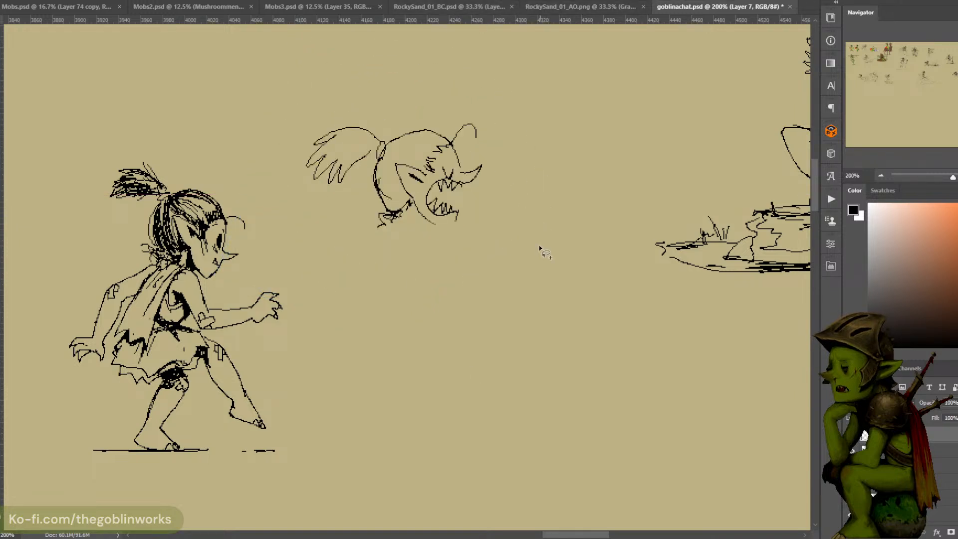
key(Delete)
key(ctrl+d)
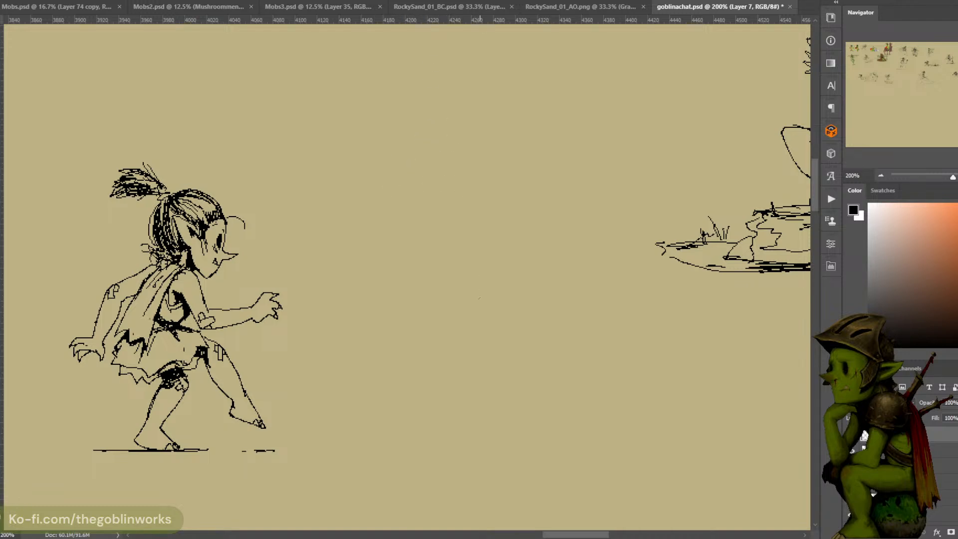
Sketch a large round head in the cleared space, with a lowered eye, brow marks and a pointed nose aimed downward
mouse_move(450, 289)
mouse_down()
mouse_move(425, 209)
mouse_move(464, 164)
mouse_move(504, 159)
mouse_move(555, 200)
mouse_up()
key(ctrl+z)
mouse_move(455, 271)
mouse_down()
mouse_move(430, 206)
mouse_move(512, 166)
mouse_move(556, 224)
mouse_move(526, 279)
mouse_move(468, 283)
mouse_up()
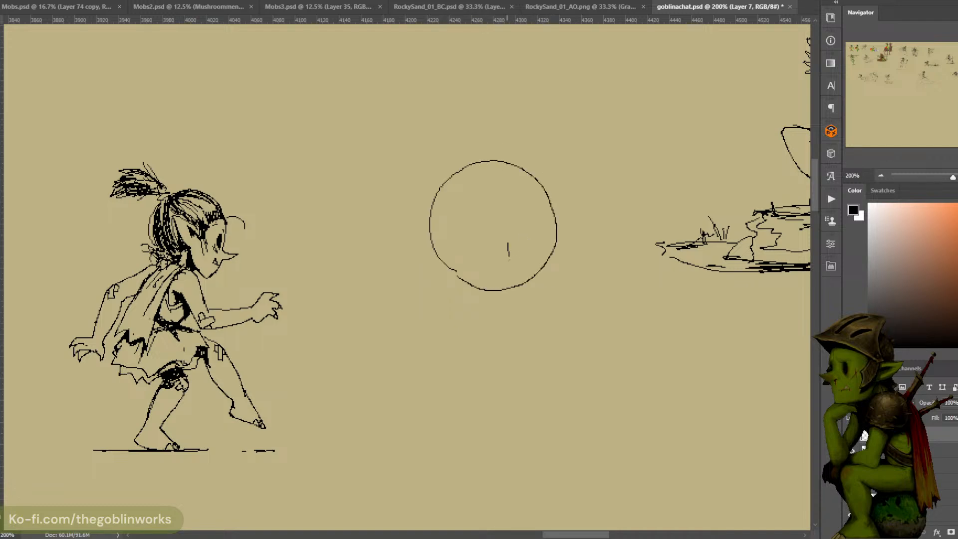
drag(508, 260, 511, 264)
key(ctrl+z)
mouse_move(514, 242)
mouse_down()
mouse_move(509, 257)
mouse_move(546, 299)
mouse_move(541, 262)
mouse_up()
key(ctrl+z)
mouse_move(488, 285)
mouse_down()
mouse_move(482, 253)
mouse_move(447, 264)
mouse_up()
key(ctrl+z)
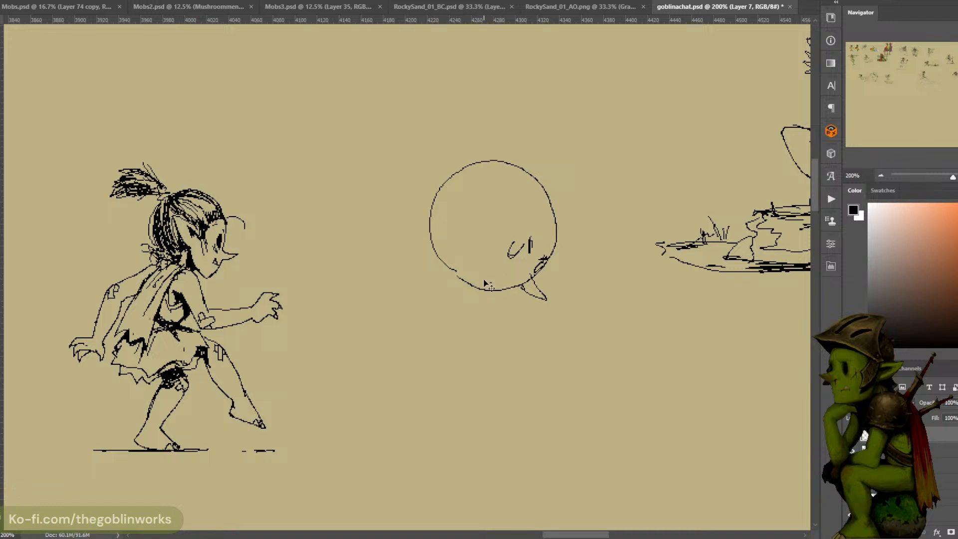
Draw the angled jaw, mouth line, tall pointed ear and outer hair contours on the round head, erasing stray lines
drag(497, 286, 464, 247)
mouse_move(554, 183)
mouse_down()
mouse_move(561, 224)
mouse_move(545, 172)
mouse_move(524, 149)
mouse_up()
key(ctrl+z)
mouse_move(502, 147)
mouse_down()
mouse_move(482, 149)
mouse_move(493, 197)
mouse_up()
mouse_move(467, 131)
mouse_down()
mouse_move(453, 221)
mouse_move(490, 188)
mouse_move(455, 213)
mouse_up()
key(ctrl+z)
key(ctrl+z)
mouse_move(466, 162)
mouse_down()
mouse_move(477, 190)
mouse_move(461, 152)
mouse_up()
key(ctrl+z)
key(ctrl+z)
mouse_move(475, 188)
mouse_down()
mouse_move(471, 175)
mouse_move(452, 176)
mouse_move(433, 233)
mouse_move(471, 298)
mouse_move(466, 246)
mouse_up()
key(l)
key(Delete)
key(ctrl+d)
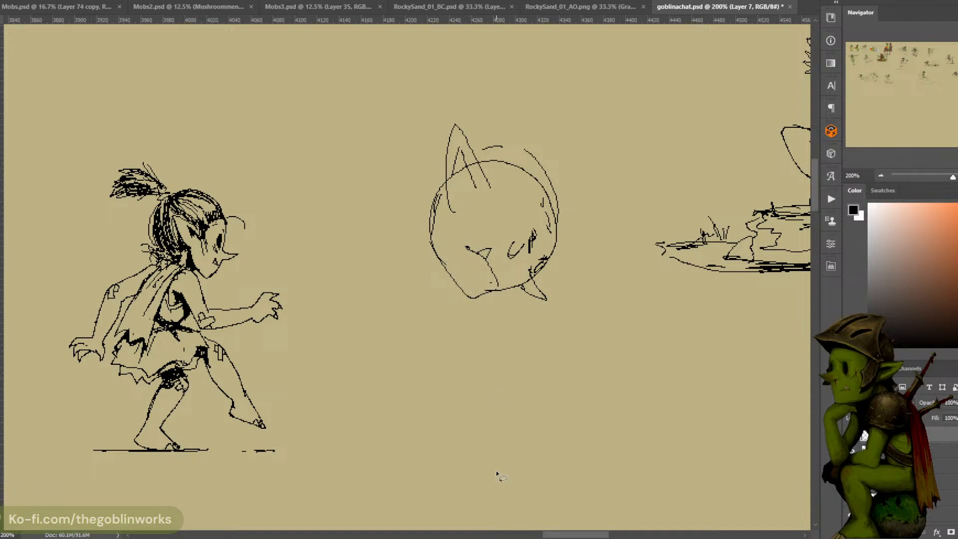
Hatch the fringe and side hair over the face, and draw a long curved strand hanging out from the forehead
key(b)
key(ctrl+z)
mouse_move(491, 186)
mouse_down()
mouse_move(491, 256)
mouse_move(505, 192)
mouse_move(528, 200)
mouse_move(558, 234)
mouse_move(558, 185)
mouse_up()
drag(535, 148, 560, 189)
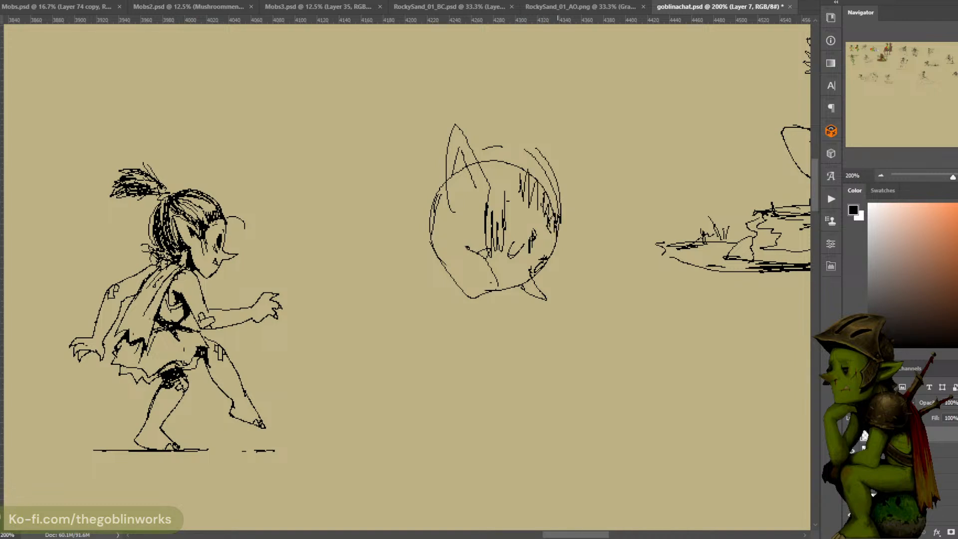
mouse_move(561, 221)
mouse_down()
mouse_move(621, 247)
mouse_move(619, 267)
mouse_up()
drag(574, 222, 617, 265)
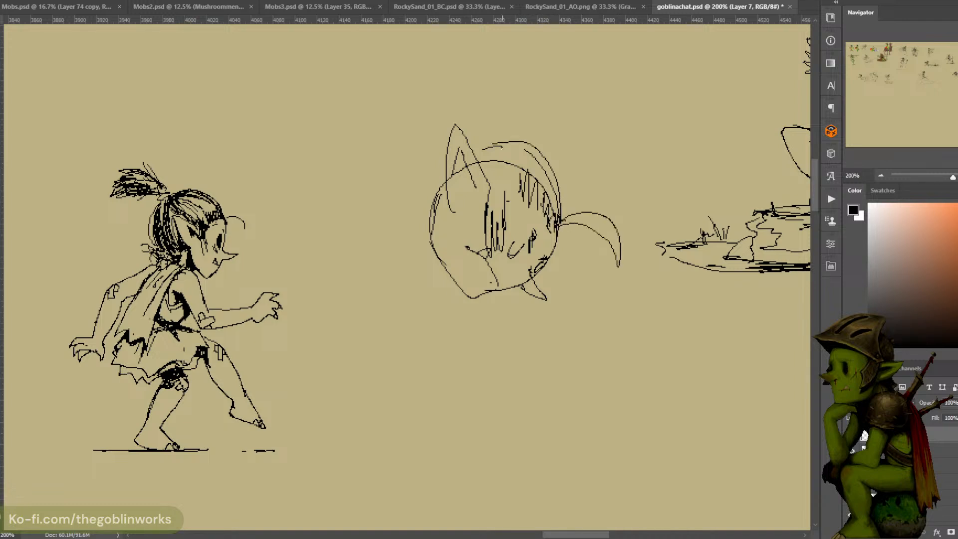
Add a hair contour above the head and a small looped tie behind it
drag(475, 138, 522, 146)
mouse_move(427, 183)
mouse_down()
mouse_move(415, 202)
mouse_move(385, 213)
mouse_move(428, 193)
mouse_move(409, 181)
mouse_move(429, 203)
mouse_up()
key(ctrl+z)
drag(429, 203, 414, 209)
Draw the raised shoulder, the upper arm hanging from it and a curved forearm line beneath the chin
mouse_move(417, 243)
mouse_down()
mouse_move(428, 221)
mouse_move(448, 242)
mouse_move(455, 300)
mouse_up()
key(ctrl+z)
key(ctrl+z)
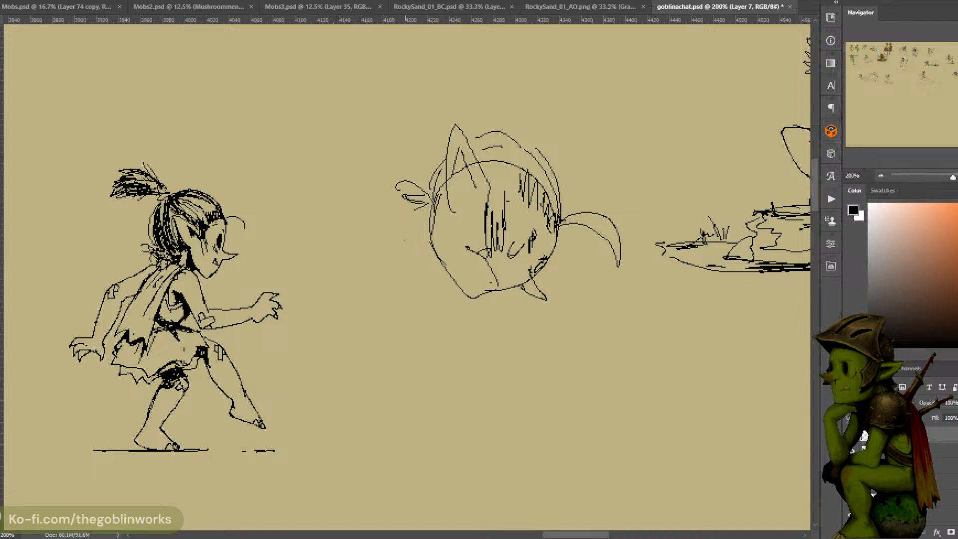
mouse_move(404, 240)
mouse_down()
mouse_move(448, 233)
mouse_move(458, 294)
mouse_up()
mouse_move(405, 239)
mouse_down()
mouse_move(415, 296)
mouse_move(445, 317)
mouse_move(418, 264)
mouse_move(424, 320)
mouse_up()
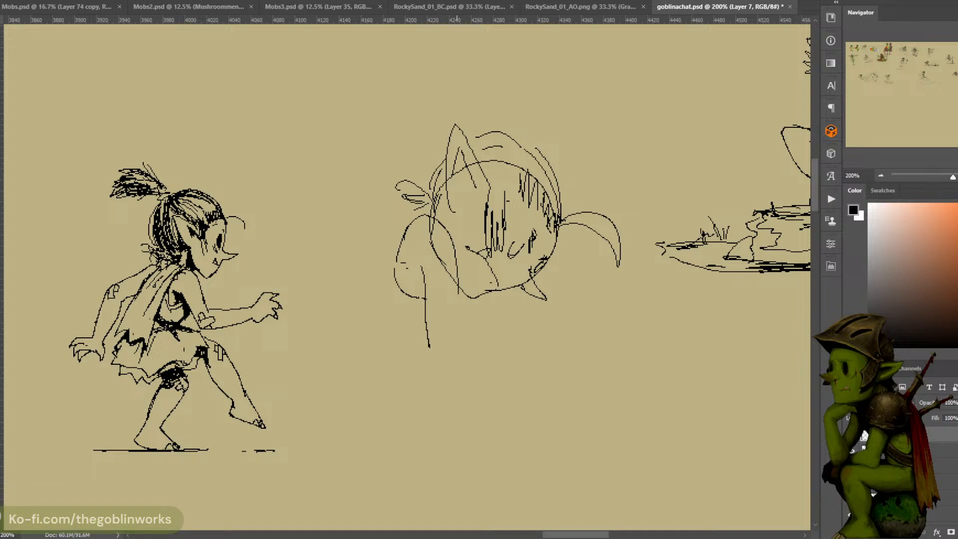
key(ctrl+z)
mouse_move(415, 262)
mouse_down()
mouse_move(419, 291)
mouse_move(415, 281)
mouse_move(427, 337)
mouse_up()
drag(467, 309, 509, 315)
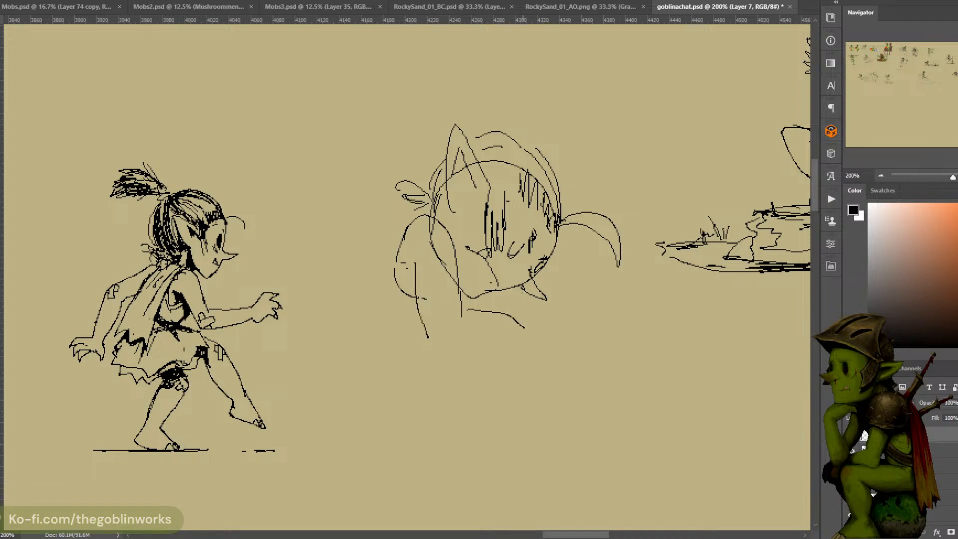
key(ctrl+z)
Darken the lowered eye and the lock of hair beside the ear, and add short strands to the fringe
mouse_move(523, 246)
mouse_down()
mouse_move(514, 257)
mouse_move(517, 241)
mouse_up()
mouse_move(487, 189)
mouse_down()
mouse_move(492, 247)
mouse_move(501, 224)
mouse_up()
drag(509, 171, 510, 191)
drag(515, 172, 516, 190)
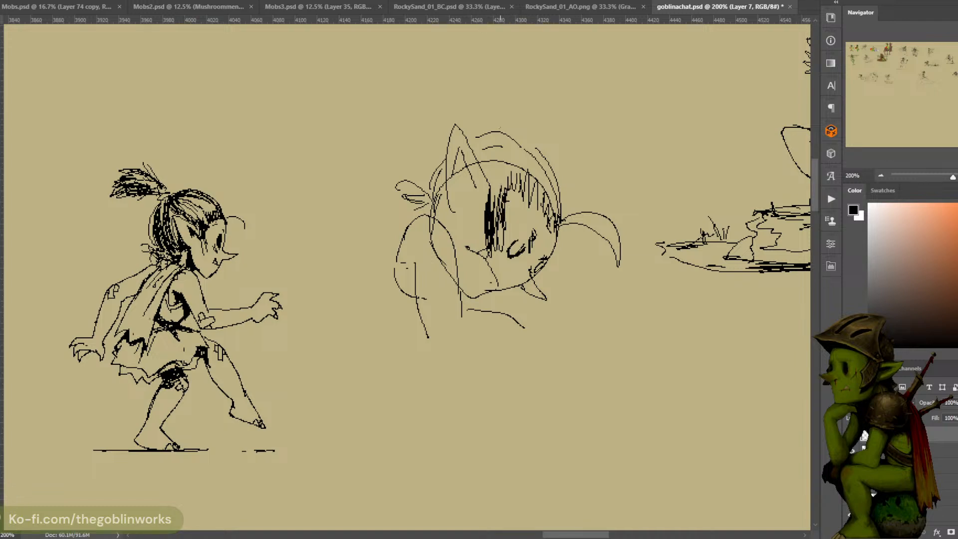
key(ctrl+z)
Fill in the hair along the forehead's outer edge with dense dark strokes up to the crown
drag(550, 160, 557, 211)
key(ctrl+z)
drag(522, 134, 556, 200)
drag(547, 158, 554, 214)
drag(553, 170, 557, 200)
drag(543, 143, 553, 217)
drag(544, 169, 547, 203)
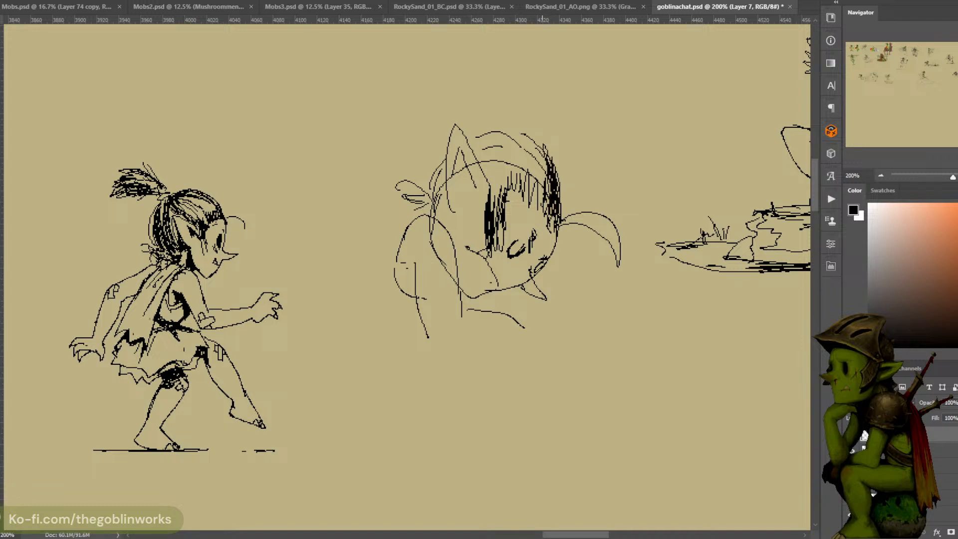
drag(532, 137, 541, 161)
drag(523, 130, 544, 162)
Darken the ear's front edge and the hair tie, and erase the construction lines crossing the ear and shoulder
drag(484, 157, 493, 188)
mouse_move(481, 160)
mouse_down()
mouse_move(491, 186)
mouse_move(451, 186)
mouse_move(467, 171)
mouse_move(434, 196)
mouse_up()
key(Delete)
key(ctrl+d)
key(b)
mouse_move(423, 195)
mouse_down()
mouse_move(454, 295)
mouse_move(435, 218)
mouse_up()
key(l)
key(Delete)
key(ctrl+d)
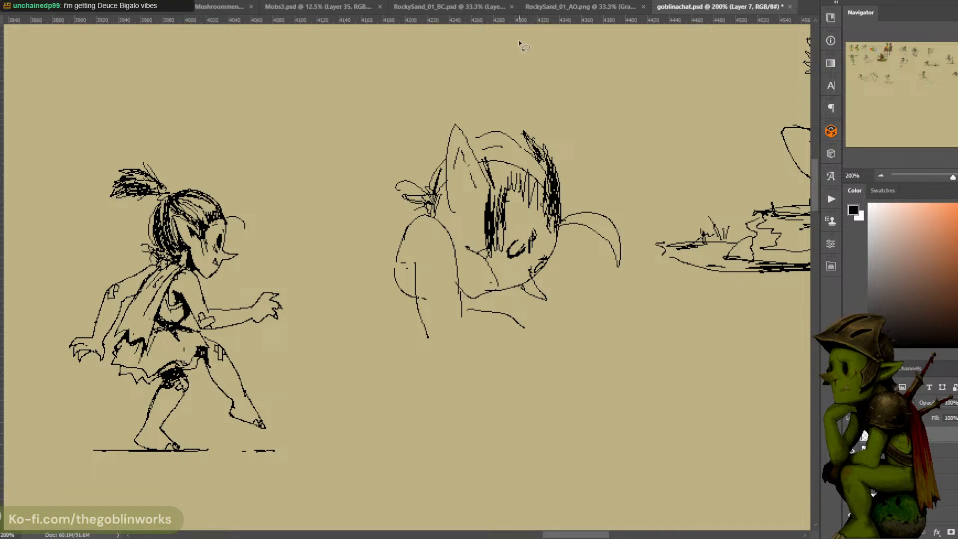
Strengthen the arm's front contour, start the back contour and draw a clawed hand hanging beneath the chin
drag(456, 260, 459, 319)
drag(396, 248, 384, 307)
mouse_move(459, 315)
mouse_down()
mouse_move(503, 298)
mouse_move(531, 327)
mouse_up()
key(ctrl+z)
mouse_move(485, 308)
mouse_down()
mouse_move(447, 333)
mouse_move(459, 309)
mouse_move(451, 365)
mouse_up()
key(ctrl+z)
mouse_move(450, 365)
mouse_down()
mouse_move(459, 343)
mouse_move(469, 371)
mouse_move(471, 350)
mouse_move(490, 362)
mouse_up()
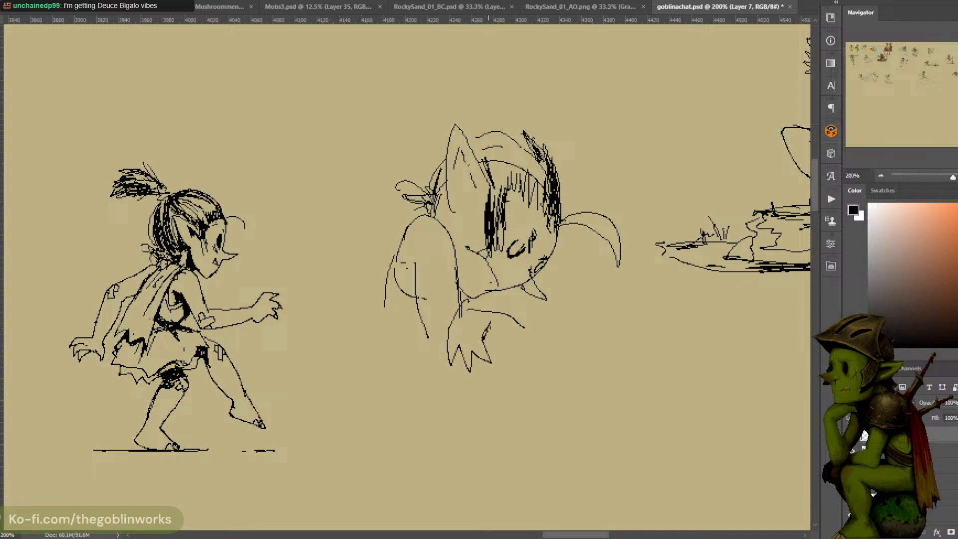
Darken the hand's inner edge and wrist, and extend the back contour down to a layered fold at the waist
drag(491, 314, 484, 335)
key(ctrl+z)
drag(482, 297, 491, 317)
drag(491, 301, 490, 312)
mouse_move(510, 316)
mouse_down()
mouse_move(545, 360)
mouse_move(534, 350)
mouse_up()
key(ctrl+z)
mouse_move(392, 270)
mouse_down()
mouse_move(381, 311)
mouse_move(407, 329)
mouse_up()
drag(387, 333, 414, 336)
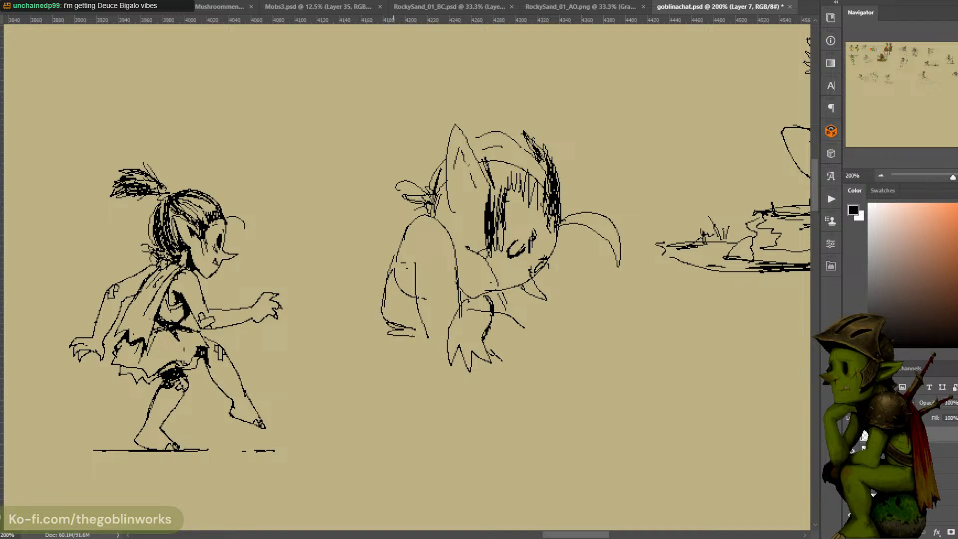
Draw a long cape falling from the hunched goblin's shoulder to the ground, and darken the back's lower edge and waist
key(ctrl+z)
mouse_move(397, 230)
mouse_down()
mouse_move(365, 310)
mouse_move(352, 422)
mouse_move(316, 427)
mouse_move(389, 429)
mouse_move(382, 309)
mouse_up()
mouse_move(381, 347)
mouse_down()
mouse_move(385, 385)
mouse_move(412, 403)
mouse_move(418, 396)
mouse_move(402, 402)
mouse_up()
key(ctrl+z)
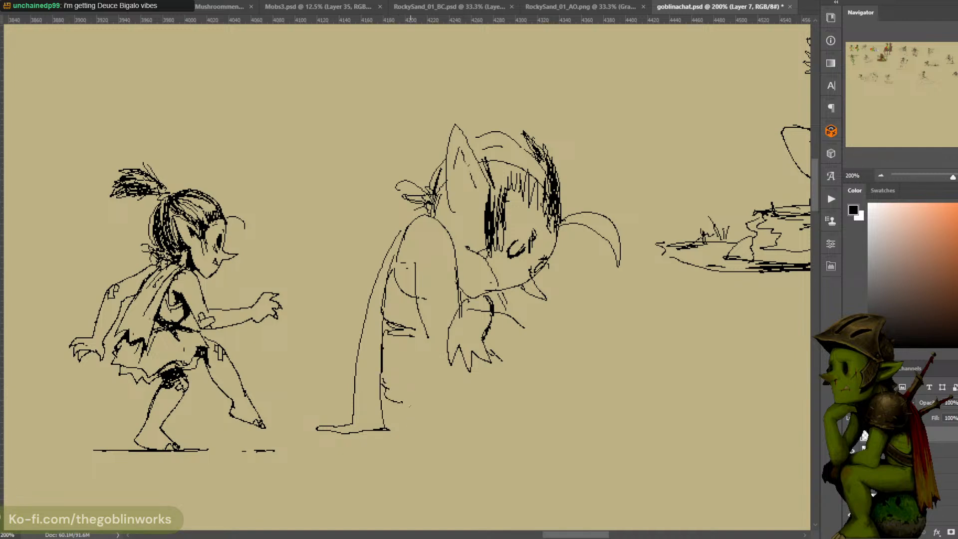
mouse_move(429, 337)
mouse_down()
mouse_move(446, 348)
mouse_move(426, 339)
mouse_up()
drag(383, 298, 387, 322)
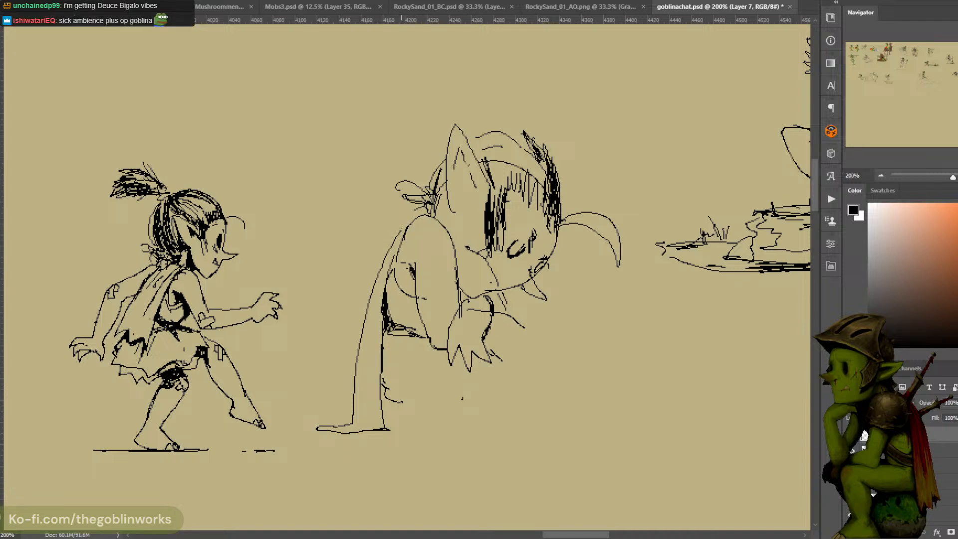
Draw a round open sack behind the cape with two corked bottles poking out, darkening the sack's opening
mouse_move(396, 233)
mouse_down()
mouse_move(332, 253)
mouse_move(309, 285)
mouse_move(327, 347)
mouse_up()
key(ctrl+z)
mouse_move(396, 232)
mouse_down()
mouse_move(339, 244)
mouse_move(313, 303)
mouse_move(310, 336)
mouse_move(327, 355)
mouse_up()
mouse_move(342, 248)
mouse_down()
mouse_move(384, 253)
mouse_move(342, 224)
mouse_up()
key(ctrl+z)
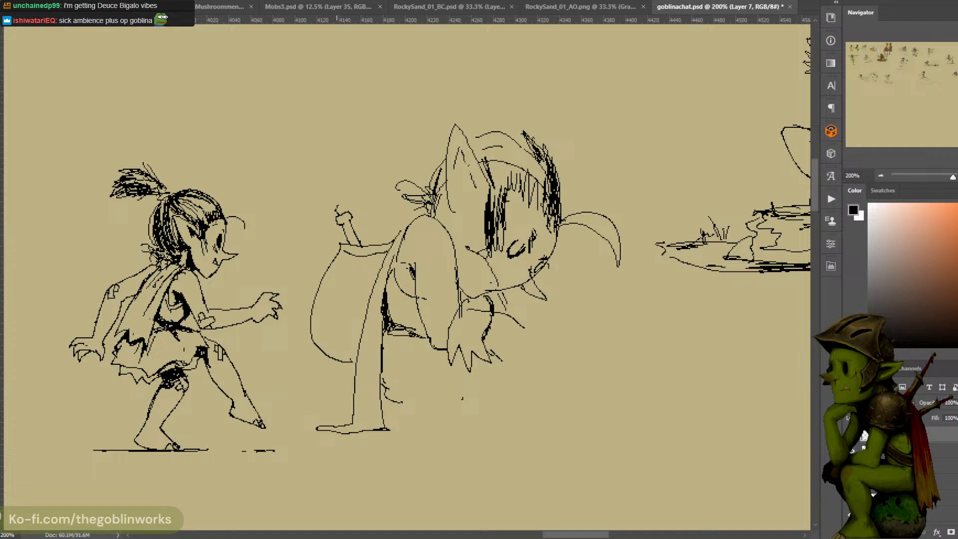
drag(337, 215, 354, 242)
mouse_move(375, 235)
mouse_down()
mouse_move(359, 233)
mouse_move(387, 201)
mouse_up()
mouse_move(369, 235)
mouse_down()
mouse_move(367, 244)
mouse_move(385, 236)
mouse_up()
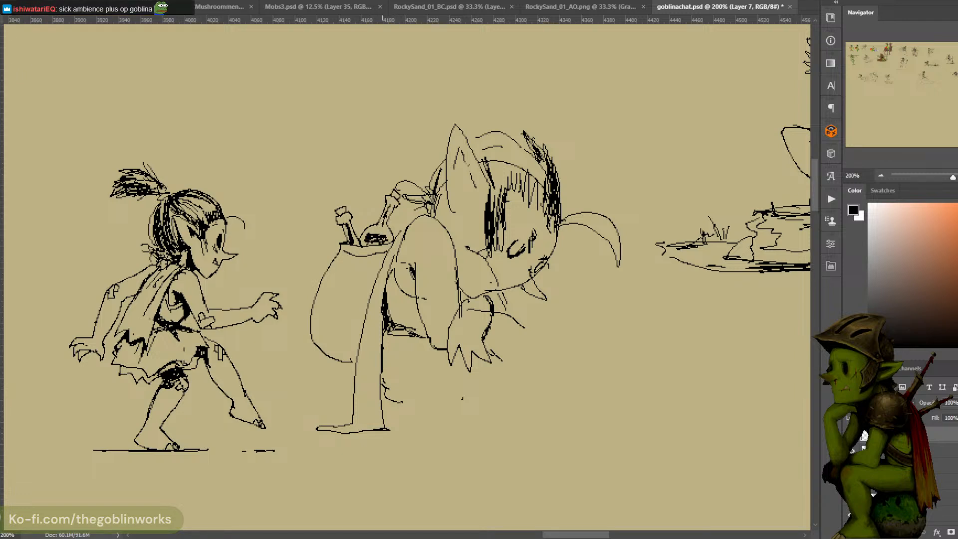
Remove the stray strokes between the hand and the chin, and fill in the hair behind the ear with dark strokes
mouse_move(525, 92)
mouse_down()
mouse_move(482, 88)
mouse_move(485, 75)
mouse_up()
drag(486, 324, 486, 287)
key(l)
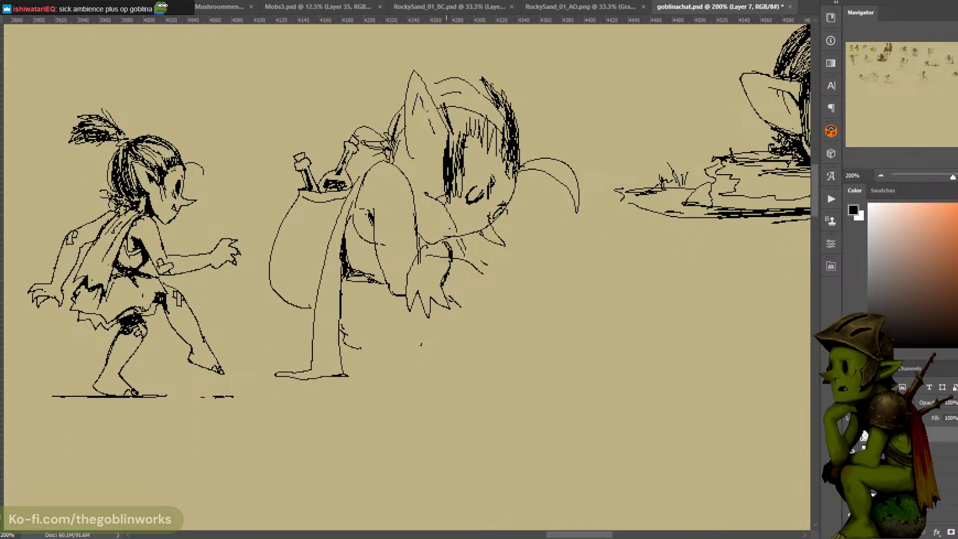
drag(438, 248, 427, 267)
key(ctrl+x)
mouse_move(393, 140)
mouse_down()
mouse_move(407, 165)
mouse_move(386, 161)
mouse_up()
drag(526, 35, 525, 87)
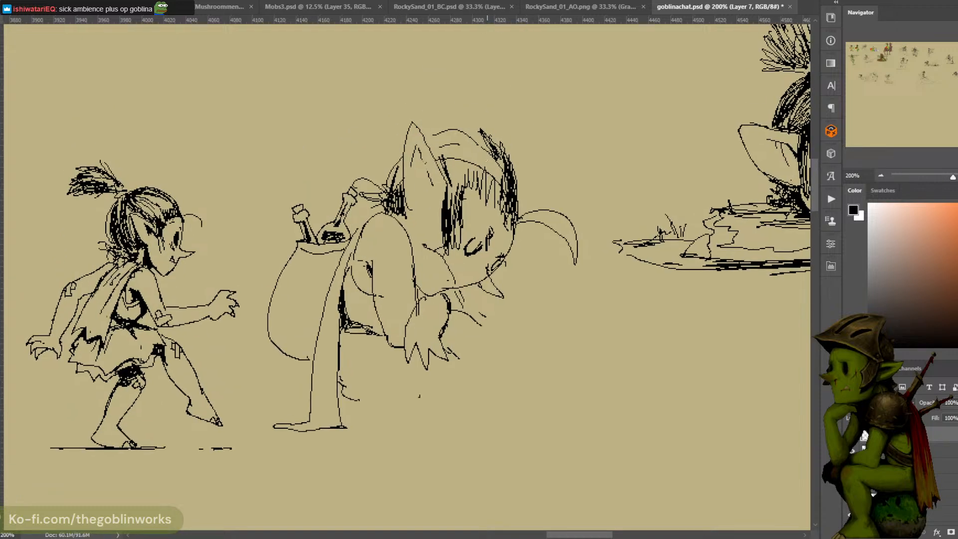
drag(396, 162, 394, 192)
Fill the top of the head with dense hair strokes running from the crown down into the fringe
mouse_move(474, 133)
mouse_down()
mouse_move(432, 133)
mouse_move(439, 156)
mouse_up()
key(ctrl+z)
drag(437, 142, 446, 167)
mouse_move(449, 134)
mouse_down()
mouse_move(455, 152)
mouse_move(499, 182)
mouse_up()
mouse_move(500, 149)
mouse_down()
mouse_move(492, 193)
mouse_move(480, 191)
mouse_up()
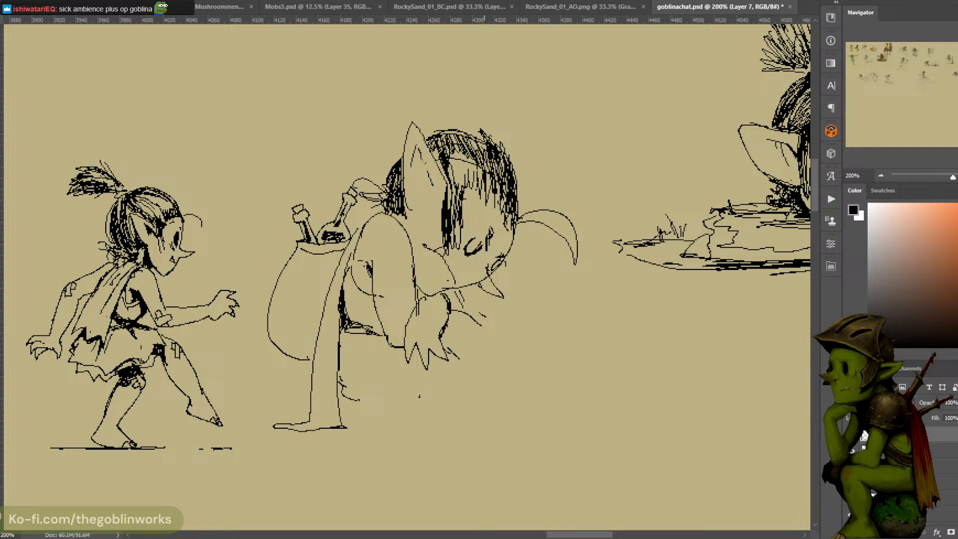
drag(469, 143, 453, 188)
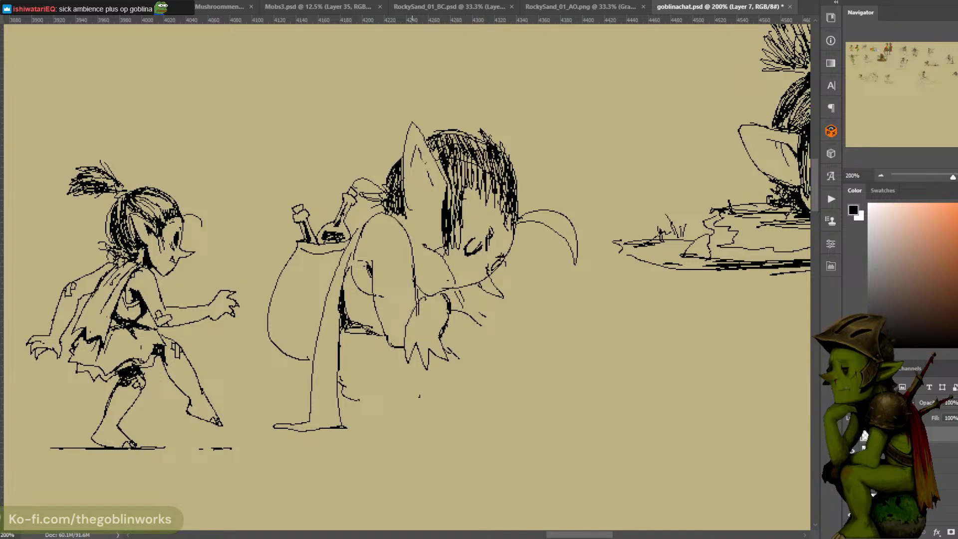
Darken the cape's inner edge and sketch the top contour of the raised knee in front of the hand
drag(341, 330, 344, 400)
mouse_move(483, 329)
mouse_down()
mouse_move(518, 334)
mouse_move(531, 311)
mouse_move(539, 352)
mouse_move(534, 326)
mouse_move(537, 346)
mouse_move(511, 305)
mouse_move(534, 339)
mouse_up()
key(ctrl+z)
key(ctrl+z)
key(ctrl+z)
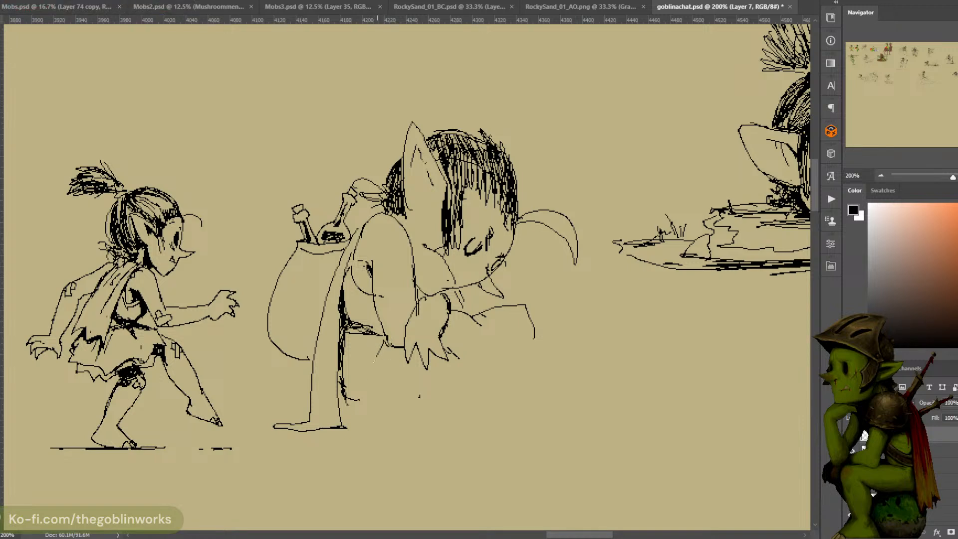
Sketch the short rear leg beside the cape, and delete the cape's lower end with its flared hem
mouse_move(352, 402)
mouse_down()
mouse_move(276, 450)
mouse_move(355, 408)
mouse_up()
key(l)
key(Delete)
key(ctrl+d)
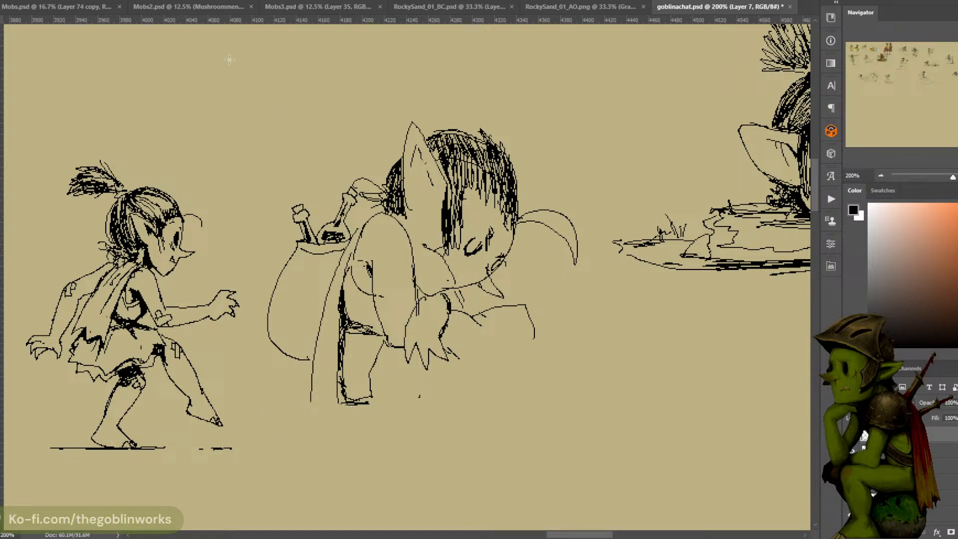
Move the whole hunched goblin down so its base lines up with the ponytailed goblin's ground line
drag(266, 67, 588, 459)
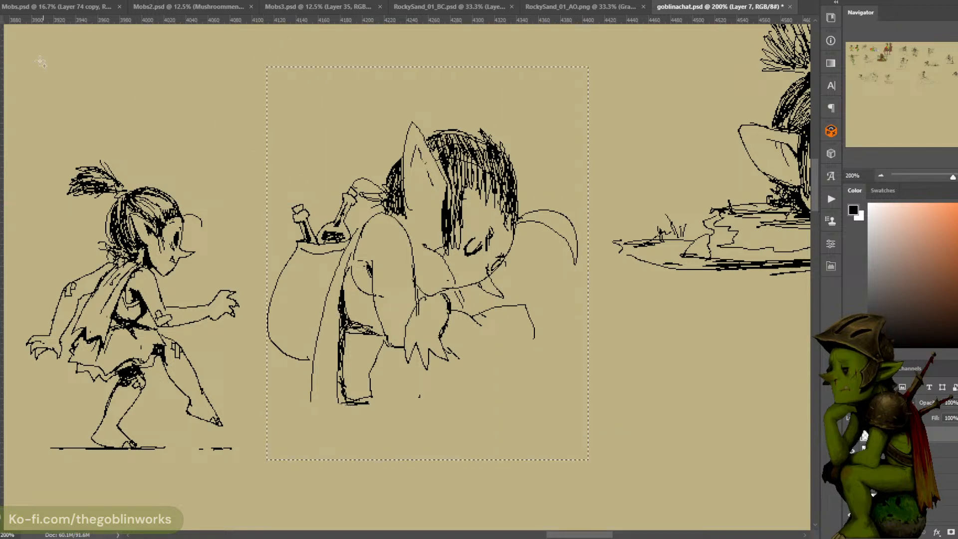
drag(511, 262, 503, 298)
key(ctrl+d)
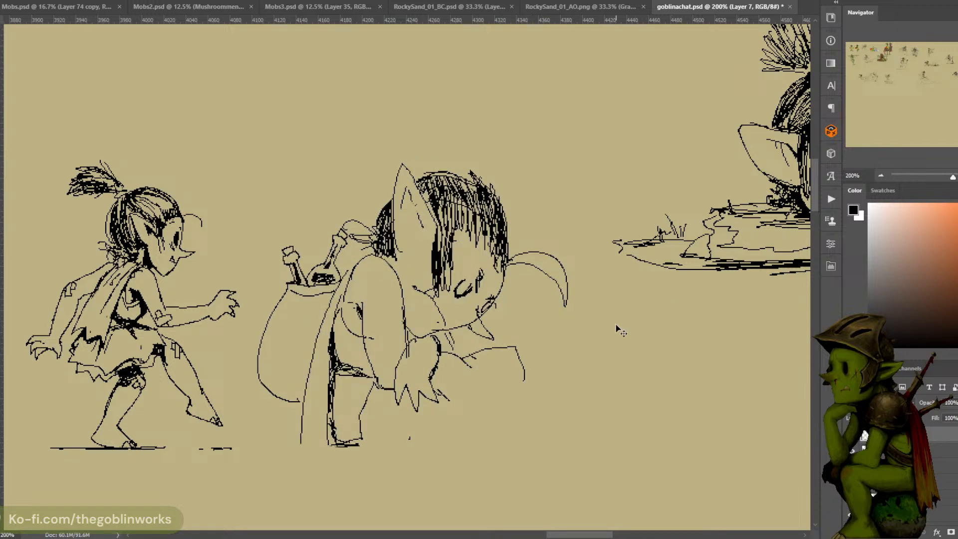
Draw the thigh's underside extending from the clawed hand and a ground line running forward from the rear leg
drag(584, 315, 564, 239)
key(b)
drag(515, 184, 524, 209)
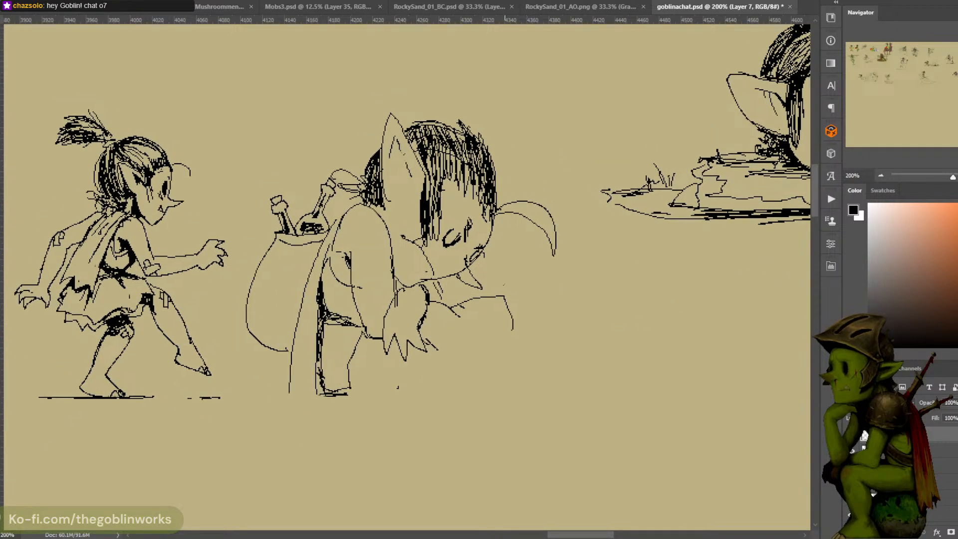
drag(428, 341, 470, 359)
drag(350, 388, 467, 395)
key(ctrl+z)
key(ctrl+z)
key(ctrl+z)
Extend the raised knee's front contour downward and add the inner calf line beneath it
mouse_move(514, 325)
mouse_down()
mouse_move(495, 367)
mouse_move(499, 359)
mouse_up()
key(ctrl+z)
key(ctrl+z)
drag(475, 321, 457, 345)
key(ctrl+z)
Select and delete the overlapping strokes between the clawed hand and the raised knee
key(l)
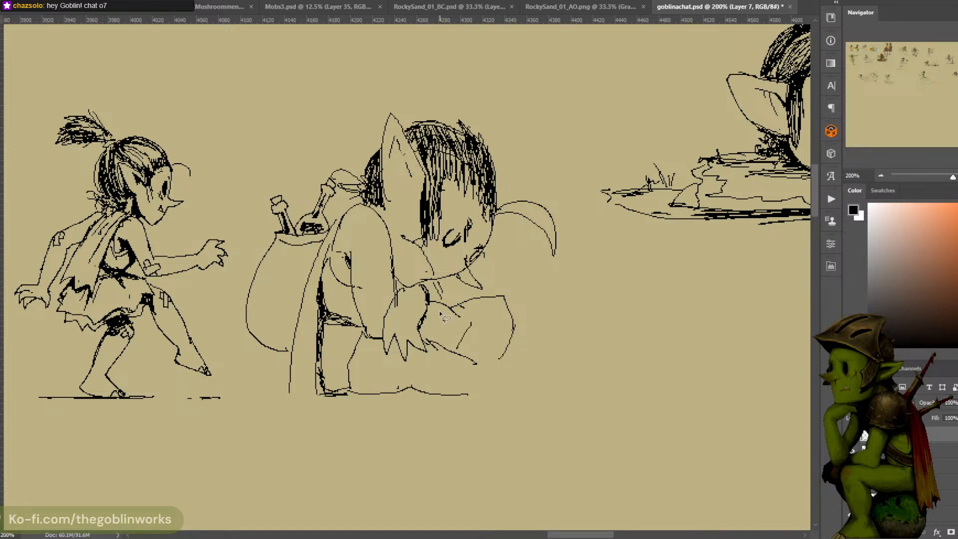
mouse_move(431, 306)
mouse_down()
mouse_move(470, 294)
mouse_move(461, 324)
mouse_move(430, 320)
mouse_move(450, 296)
mouse_move(458, 292)
mouse_move(433, 337)
mouse_up()
key(ctrl+z)
key(Delete)
key(ctrl+d)
Draw a rounded contour between the hand and the knee, and darken its lower edge
key(b)
key(ctrl+z)
key(ctrl+z)
key(ctrl+z)
drag(462, 304, 424, 338)
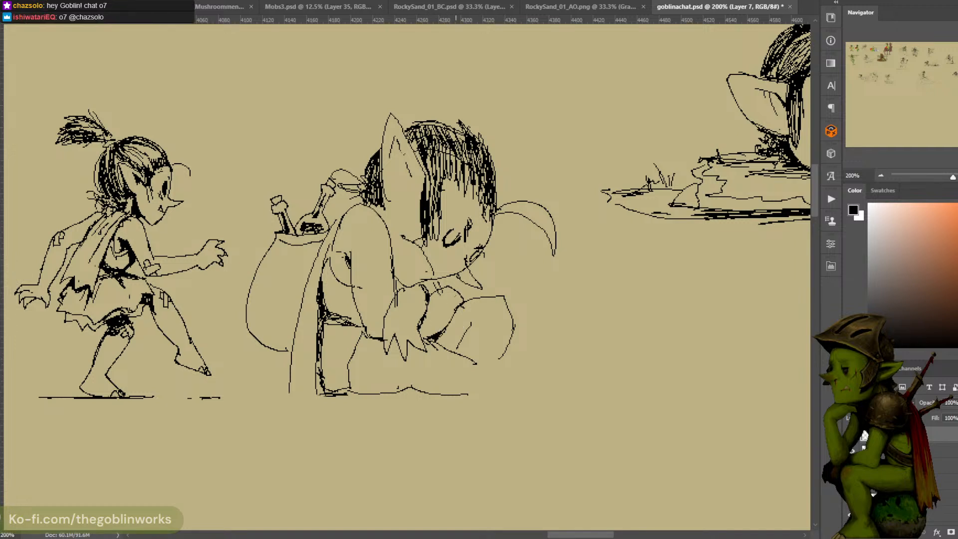
Darken the rear leg and waist folds, and extend the cape down to a flared hem on the ground
mouse_move(388, 385)
mouse_down()
mouse_move(399, 388)
mouse_move(349, 384)
mouse_up()
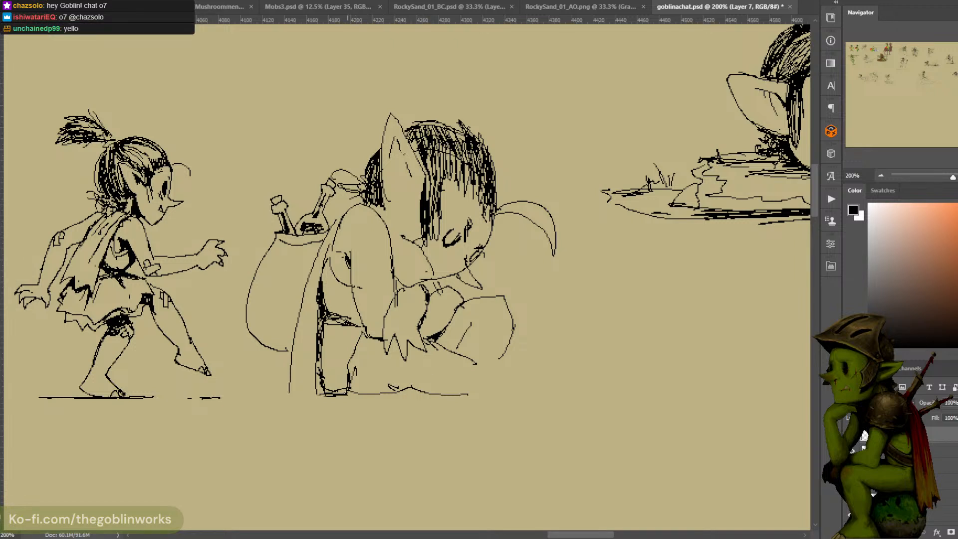
mouse_move(352, 330)
mouse_down()
mouse_move(336, 351)
mouse_move(319, 344)
mouse_up()
drag(314, 396, 282, 391)
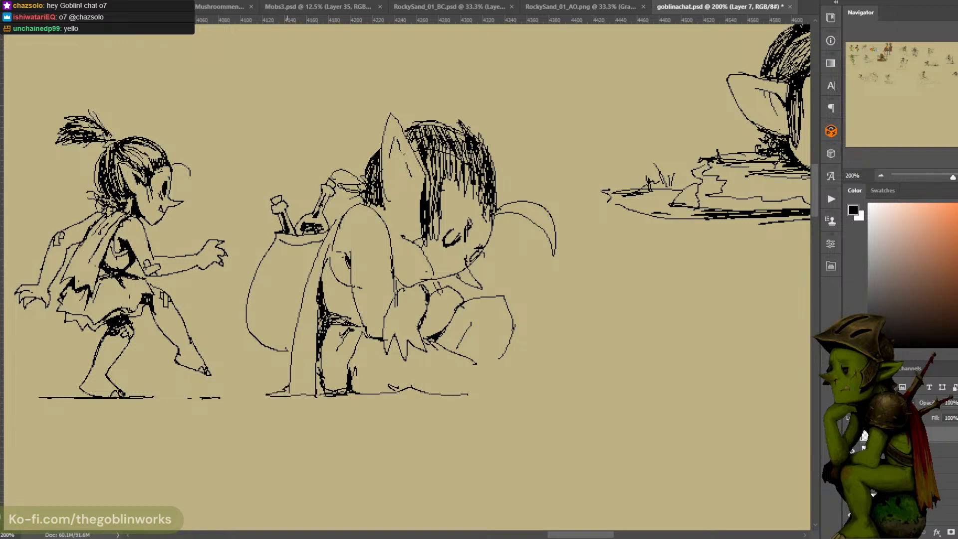
Shade the sack's lower corner where it meets the cape with short strokes
drag(291, 348, 285, 351)
drag(299, 323, 286, 349)
drag(292, 331, 279, 345)
Draw the raised leg's shin down to the ground with a flat, wedge-shaped foot
drag(499, 188, 503, 183)
key(ctrl+z)
mouse_move(478, 358)
mouse_down()
mouse_move(501, 352)
mouse_move(444, 371)
mouse_up()
key(ctrl+z)
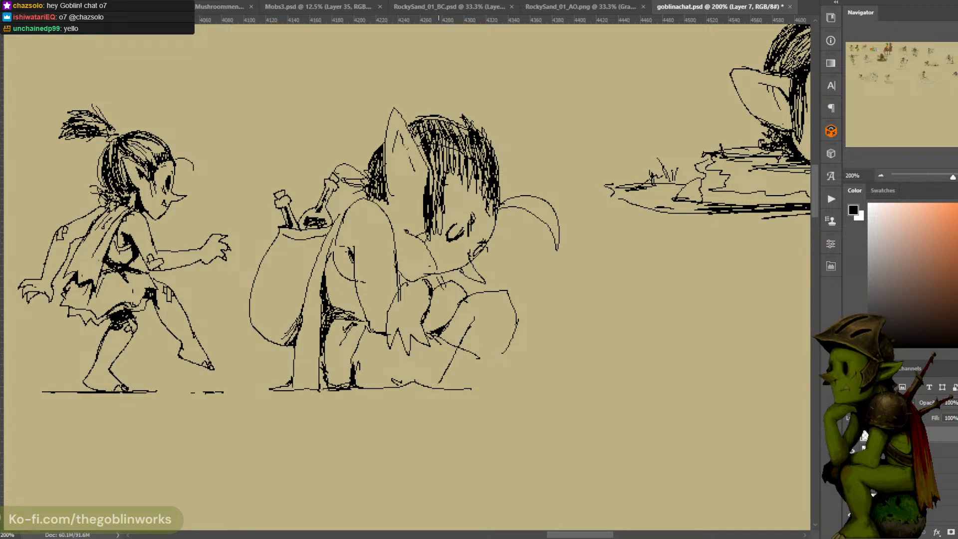
key(ctrl+z)
drag(429, 391, 513, 390)
drag(517, 390, 493, 371)
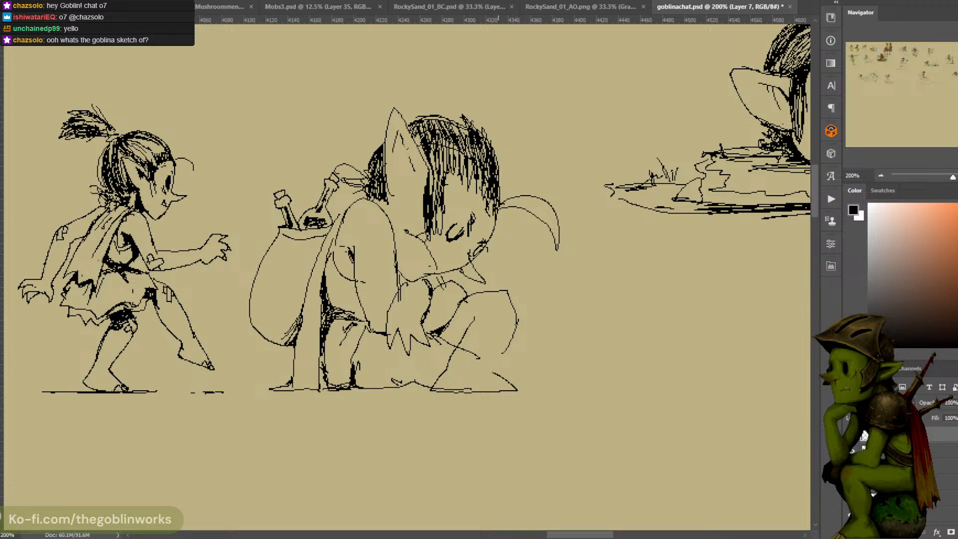
Trim the thigh line crossing the calf, and draw a second foot with clawed toes behind the first
mouse_move(477, 339)
mouse_down()
mouse_move(465, 343)
mouse_move(492, 348)
mouse_move(476, 340)
mouse_up()
key(ctrl+x)
mouse_move(505, 352)
mouse_down()
mouse_move(539, 357)
mouse_move(527, 367)
mouse_move(539, 378)
mouse_up()
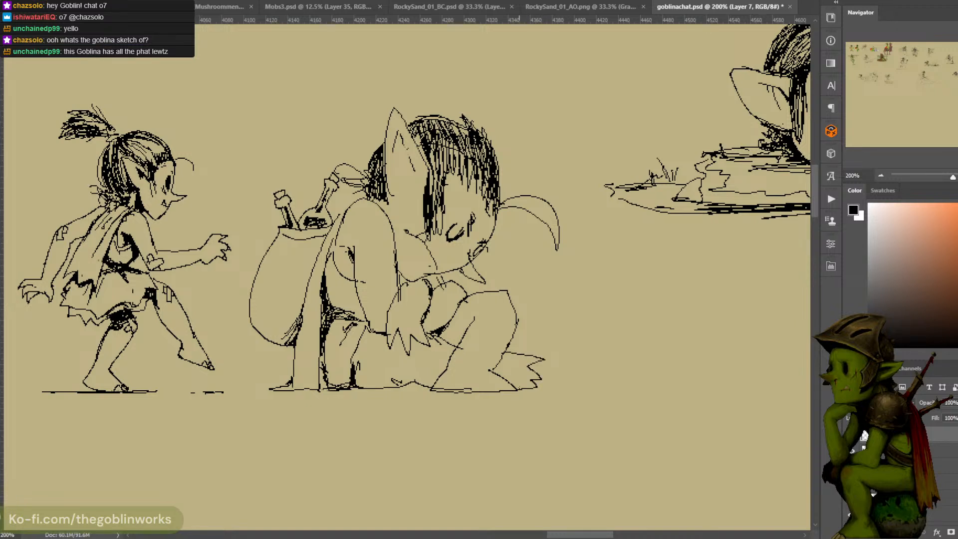
Darken the ground shadow beneath the hand, the rear leg, the cape folds and the sack's edge beside the cape
mouse_move(419, 376)
mouse_down()
mouse_move(404, 385)
mouse_move(427, 388)
mouse_move(358, 387)
mouse_up()
drag(350, 354, 362, 385)
drag(324, 341, 321, 375)
mouse_move(329, 246)
mouse_down()
mouse_move(309, 308)
mouse_move(309, 356)
mouse_up()
mouse_move(311, 288)
mouse_down()
mouse_move(306, 347)
mouse_move(302, 304)
mouse_move(294, 322)
mouse_up()
drag(296, 310, 284, 331)
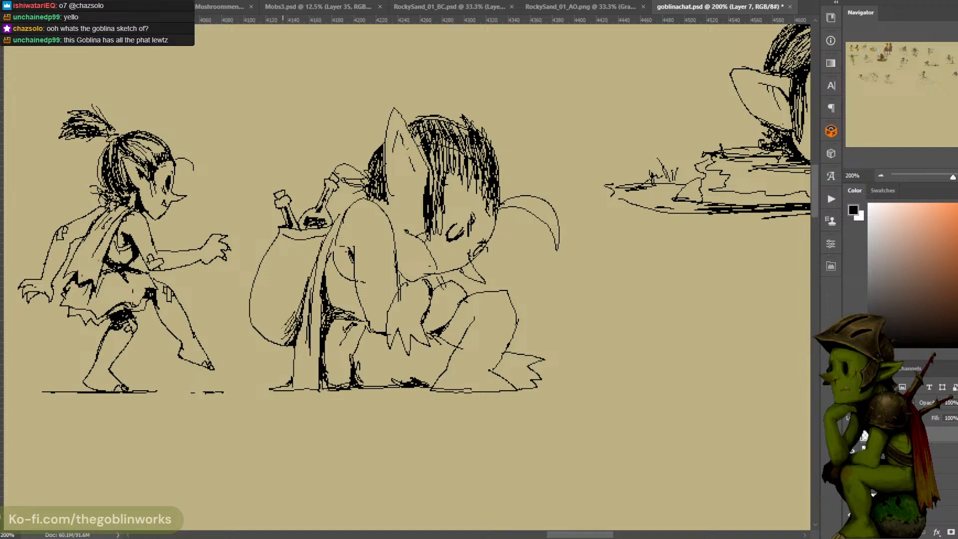
mouse_move(428, 107)
mouse_down()
mouse_move(436, 158)
mouse_move(471, 105)
mouse_up()
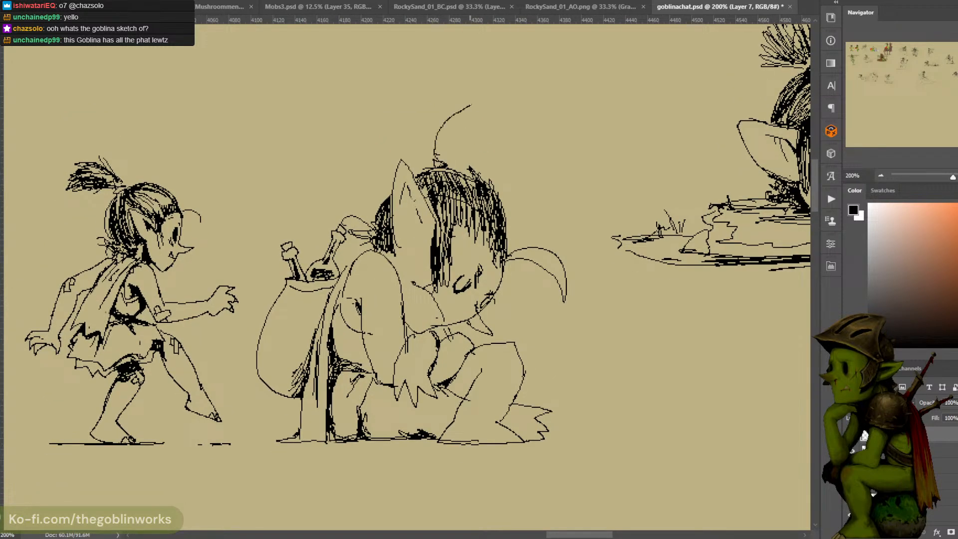
key(ctrl+z)
mouse_move(432, 149)
mouse_down()
mouse_move(453, 168)
mouse_move(461, 159)
mouse_move(476, 170)
mouse_move(450, 158)
mouse_up()
key(ctrl+z)
key(ctrl+z)
key(ctrl+z)
Draw a hair tie on the crown and outline a ragged ponytail drooping forward over the forehead
mouse_move(427, 169)
mouse_down()
mouse_move(473, 161)
mouse_move(456, 159)
mouse_move(474, 131)
mouse_move(519, 114)
mouse_move(545, 120)
mouse_up()
key(ctrl+z)
key(ctrl+z)
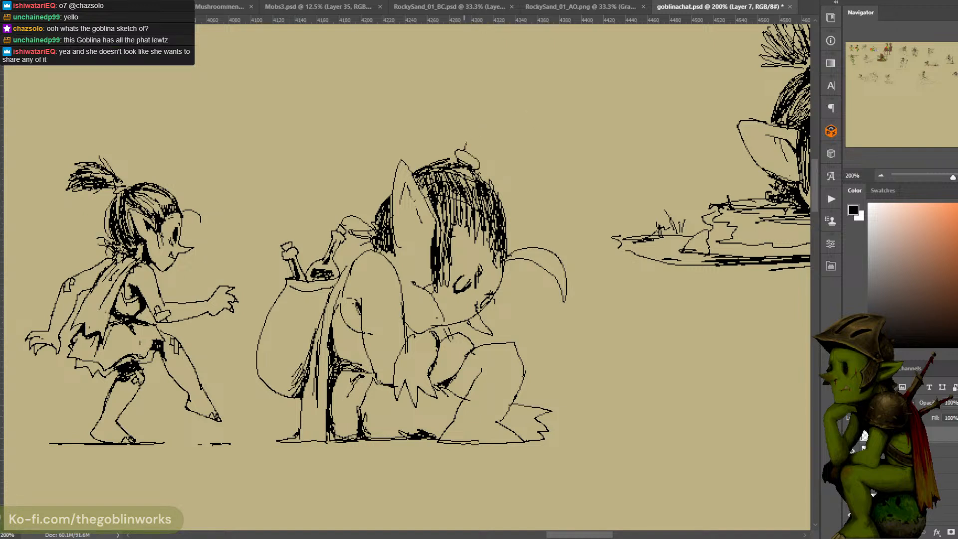
mouse_move(464, 150)
mouse_down()
mouse_move(517, 127)
mouse_move(547, 152)
mouse_up()
key(ctrl+z)
mouse_move(463, 148)
mouse_down()
mouse_move(519, 136)
mouse_move(472, 142)
mouse_move(544, 161)
mouse_move(520, 232)
mouse_move(508, 235)
mouse_up()
key(ctrl+z)
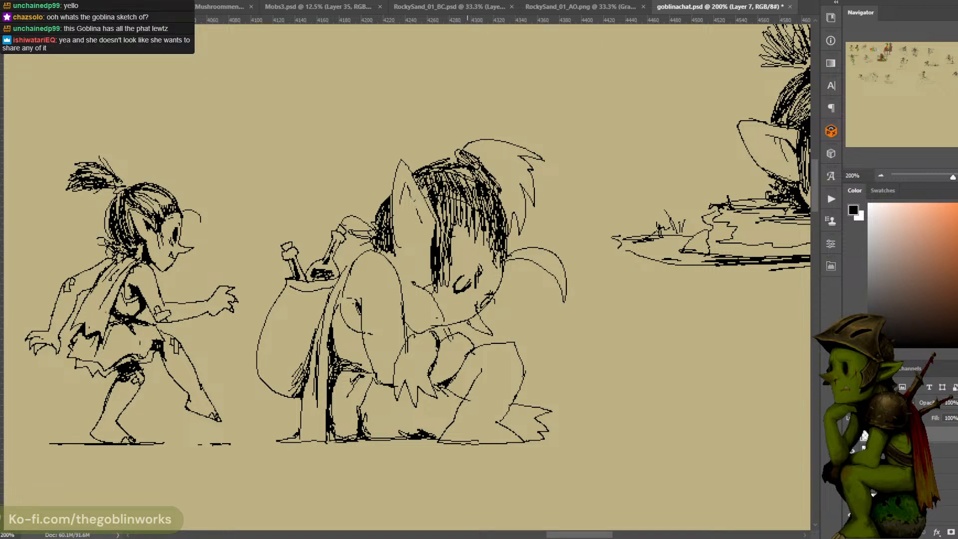
Fill the drooping ponytail with dense hair strokes and shade the upper edge of the far ear
drag(471, 149, 505, 212)
mouse_move(500, 167)
mouse_down()
mouse_move(510, 226)
mouse_move(517, 171)
mouse_move(520, 201)
mouse_move(529, 186)
mouse_move(506, 169)
mouse_up()
mouse_move(474, 140)
mouse_down()
mouse_move(501, 166)
mouse_move(500, 144)
mouse_move(485, 155)
mouse_move(531, 154)
mouse_move(529, 183)
mouse_up()
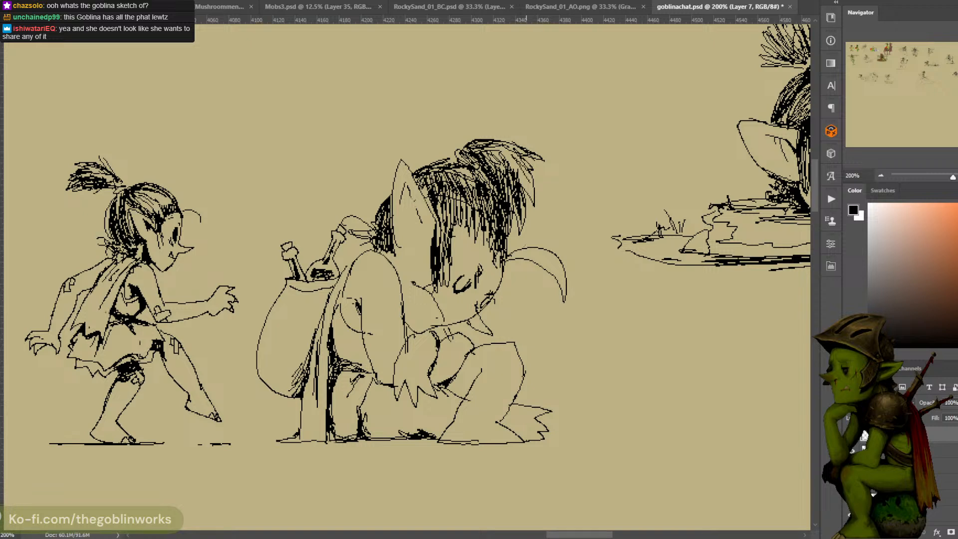
mouse_move(507, 259)
mouse_down()
mouse_move(537, 252)
mouse_move(560, 270)
mouse_up()
mouse_move(450, 331)
mouse_down()
mouse_move(469, 327)
mouse_move(451, 327)
mouse_move(461, 346)
mouse_up()
key(ctrl+z)
key(ctrl+z)
key(ctrl+z)
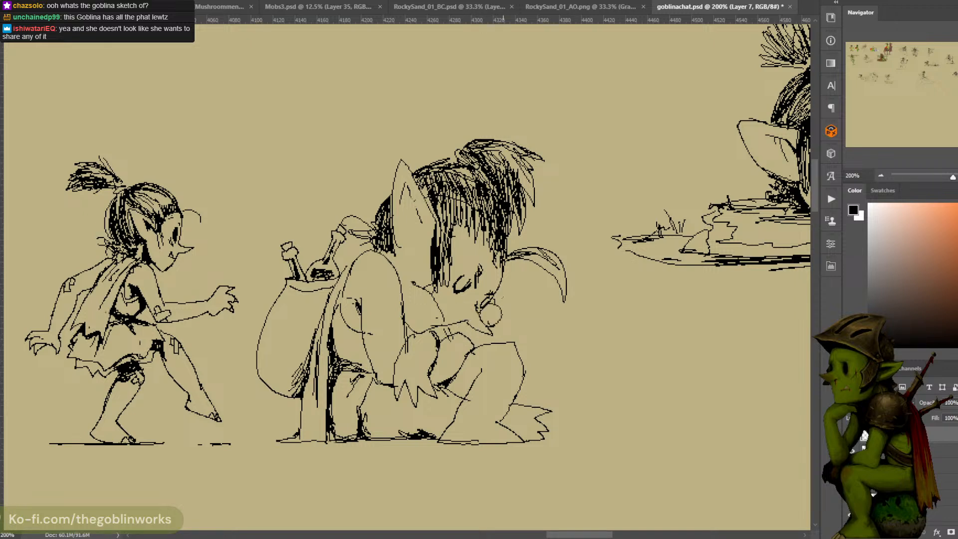
Draw a small round ball below the chin beside the nose, and delete the lines crossing its inside
drag(454, 328, 465, 344)
mouse_move(473, 316)
mouse_down()
mouse_move(462, 345)
mouse_move(476, 333)
mouse_move(457, 345)
mouse_move(472, 322)
mouse_up()
key(ctrl+z)
key(ctrl+z)
key(ctrl+z)
key(ctrl+z)
key(Delete)
key(ctrl+d)
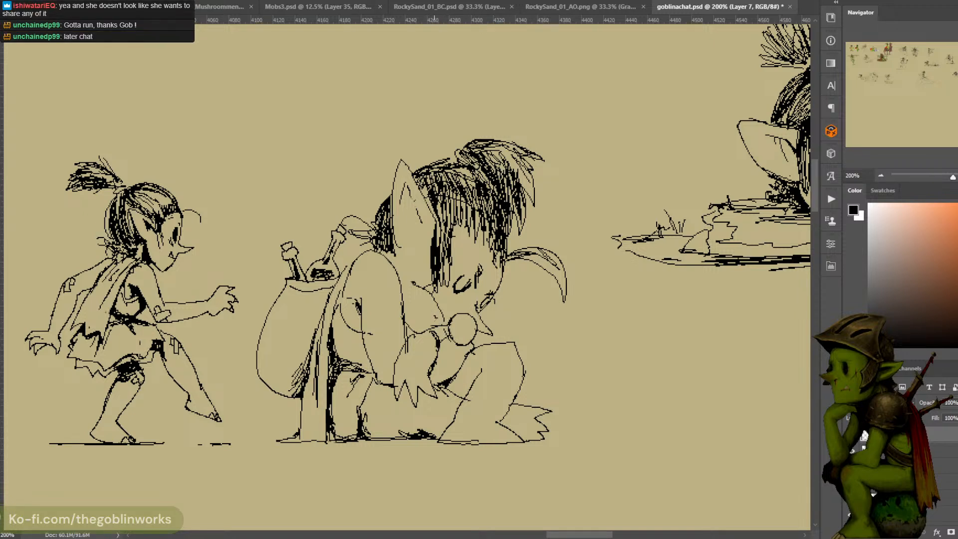
Darken the arm's front edge, the shadow behind the arm and the cape's inner edge down to the ground
drag(406, 327, 409, 337)
mouse_move(357, 311)
mouse_down()
mouse_move(373, 372)
mouse_move(356, 340)
mouse_move(355, 370)
mouse_move(332, 392)
mouse_move(330, 412)
mouse_up()
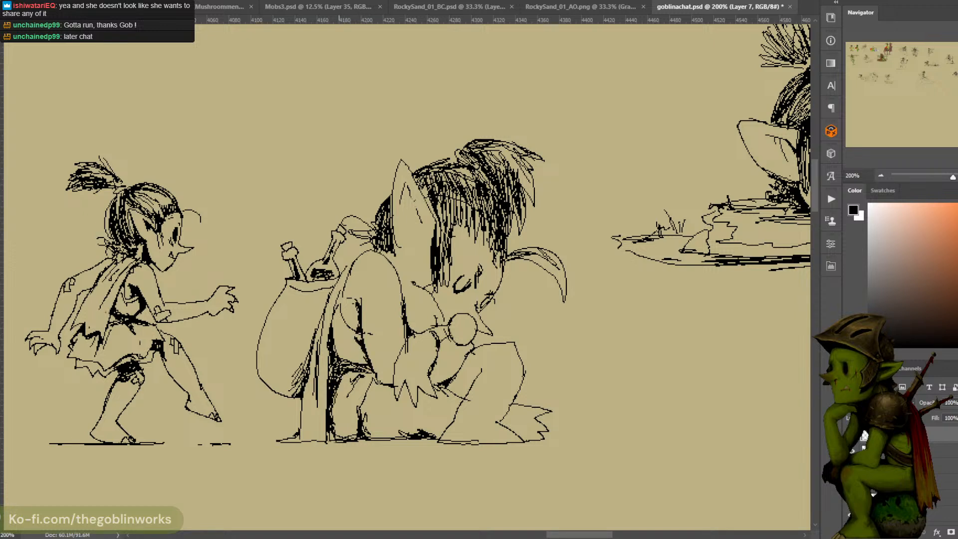
drag(342, 375, 333, 421)
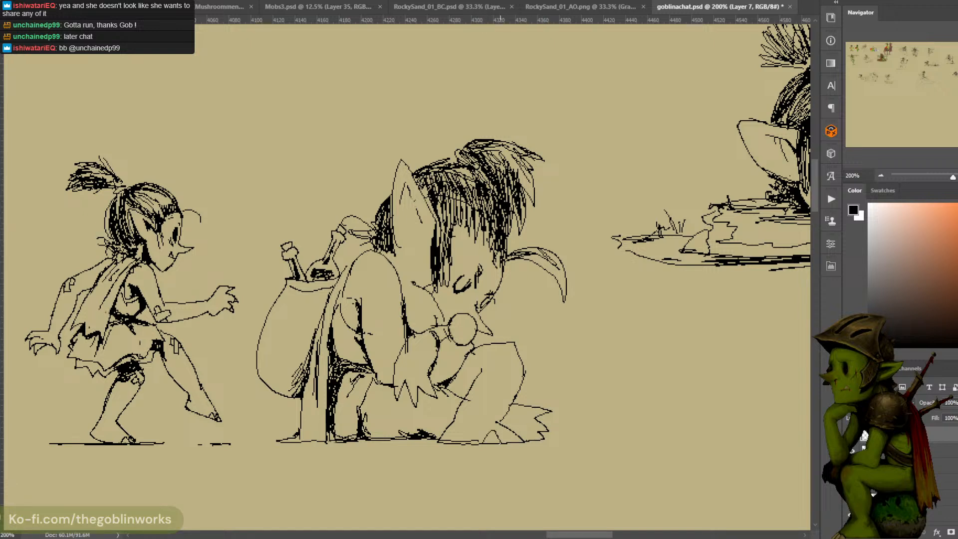
Draw small pointed toes along the front of the near foot
key(ctrl+z)
mouse_move(480, 442)
mouse_down()
mouse_move(490, 425)
mouse_move(514, 442)
mouse_up()
key(ctrl+z)
Outline a round object on the ground beneath the clawed hand, and strengthen the near leg's knee and calf contours
drag(437, 388, 425, 428)
drag(397, 386, 393, 427)
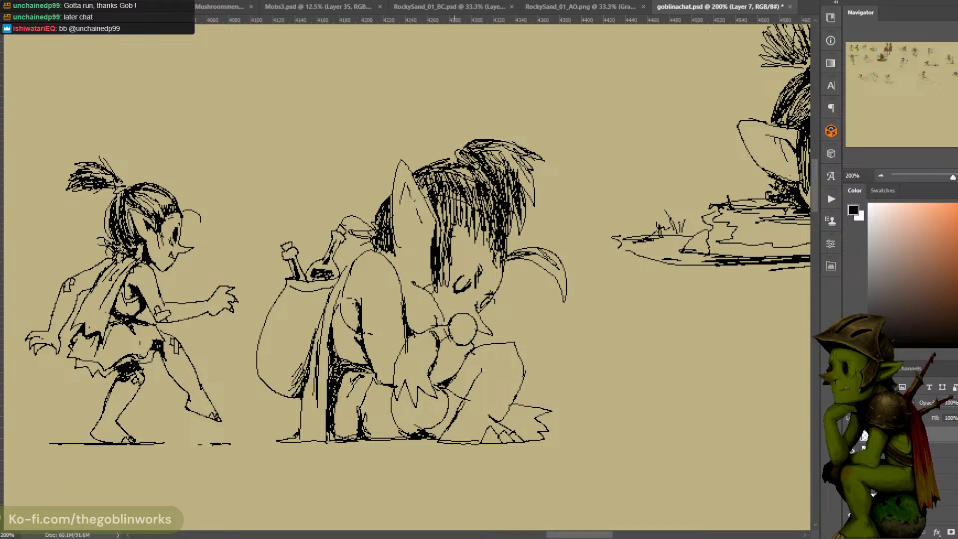
mouse_move(477, 376)
mouse_down()
mouse_move(465, 395)
mouse_move(516, 388)
mouse_move(475, 349)
mouse_up()
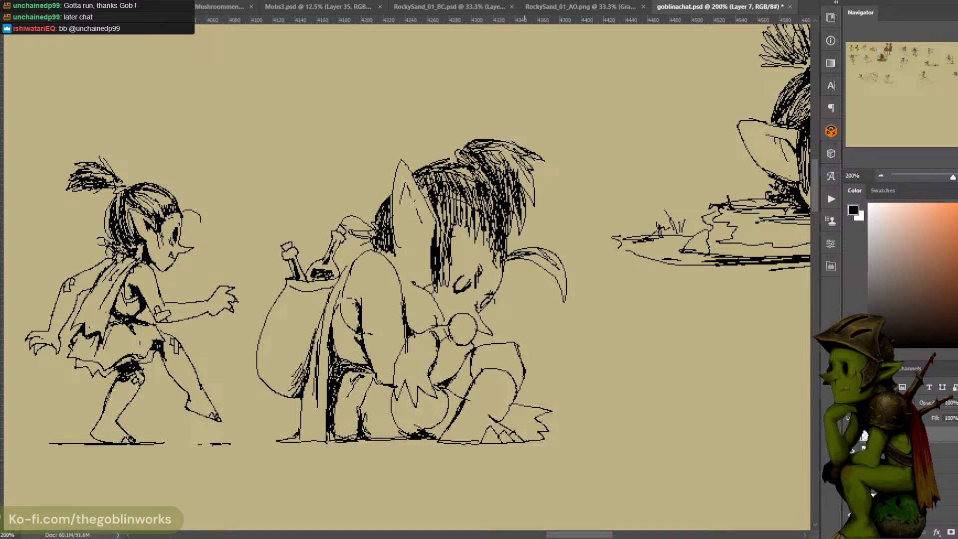
Darken the knot behind the neck, and add a third bottle in the sack and a bottle in its side pocket
mouse_move(395, 264)
mouse_down()
mouse_move(351, 241)
mouse_move(370, 241)
mouse_move(367, 203)
mouse_move(365, 229)
mouse_move(347, 253)
mouse_up()
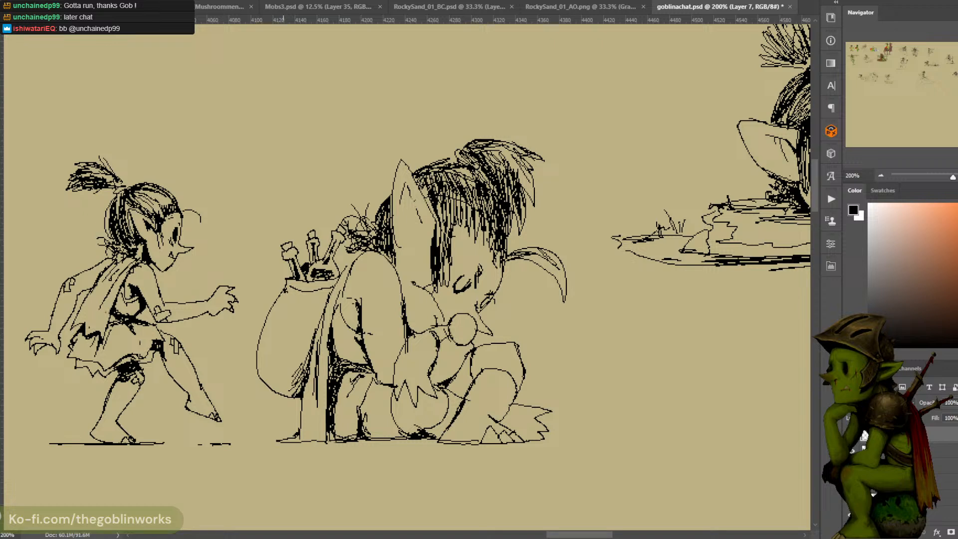
mouse_move(290, 298)
mouse_down()
mouse_move(270, 311)
mouse_move(275, 320)
mouse_move(246, 355)
mouse_up()
key(ctrl+z)
mouse_move(259, 305)
mouse_down()
mouse_move(256, 318)
mouse_move(266, 300)
mouse_up()
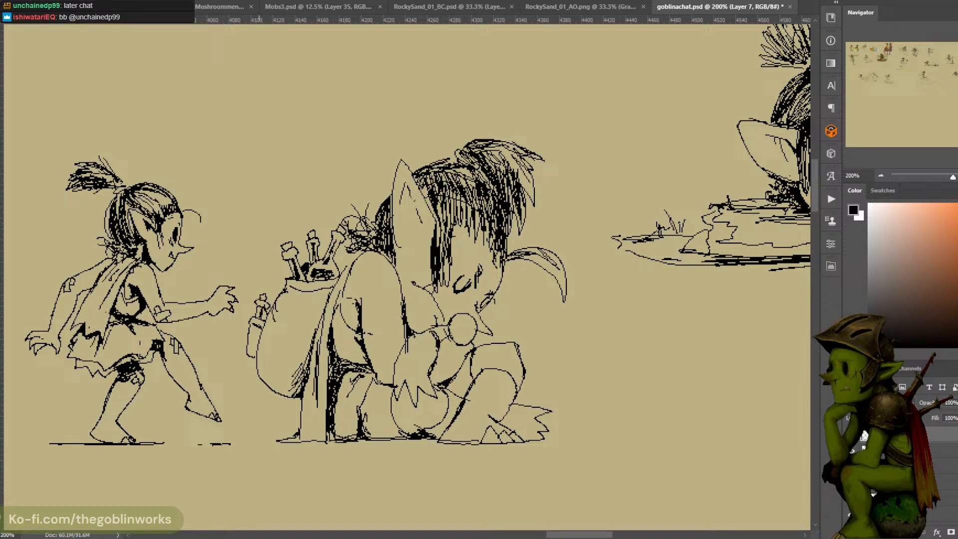
drag(260, 340, 256, 359)
Shade the cape folds and the sack's underside with dense hatching
drag(334, 276, 350, 261)
mouse_move(321, 324)
mouse_down()
mouse_move(326, 379)
mouse_move(311, 363)
mouse_up()
key(ctrl+z)
drag(315, 355, 310, 366)
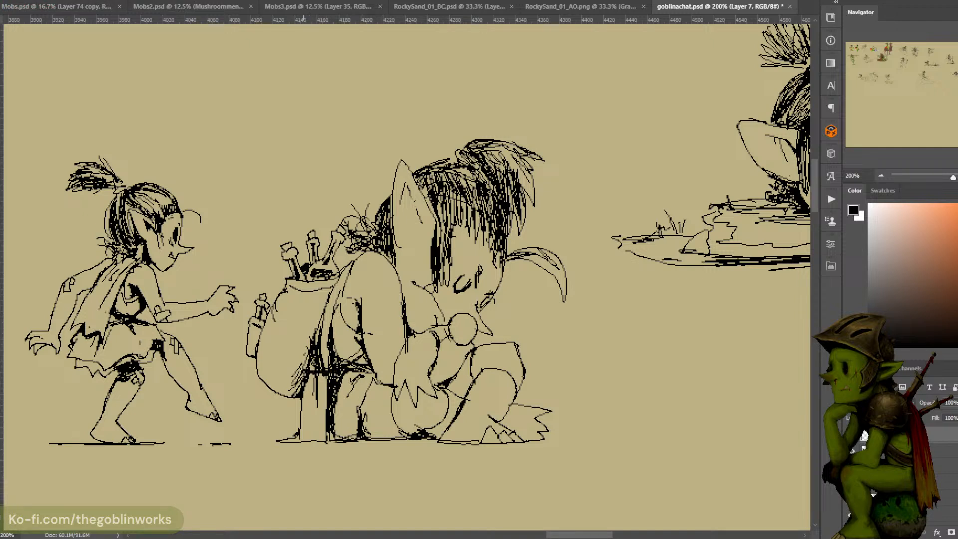
drag(301, 371, 299, 393)
mouse_move(297, 386)
mouse_down()
mouse_move(294, 393)
mouse_move(263, 373)
mouse_move(298, 361)
mouse_move(270, 384)
mouse_move(260, 346)
mouse_up()
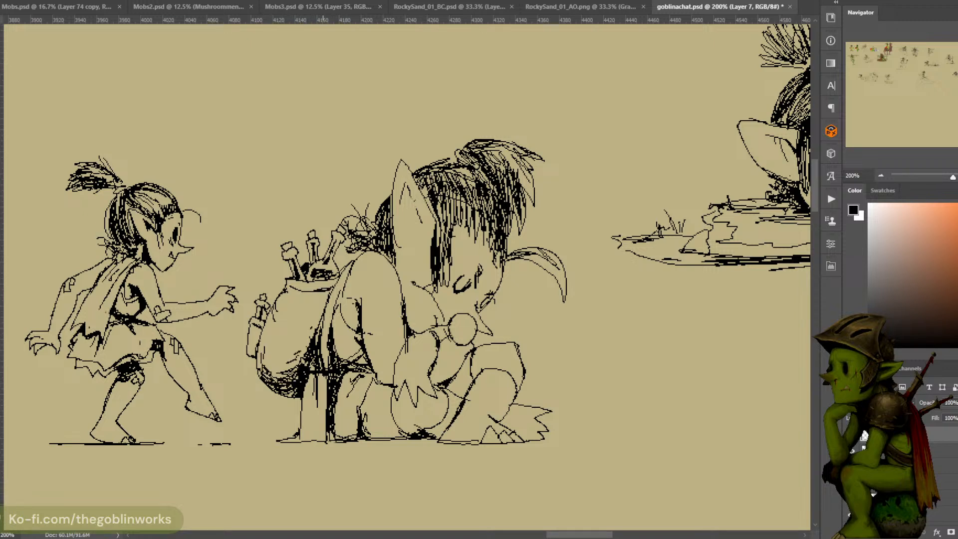
Clear the dense hatching between the sack and the cape to leave clean fold lines
mouse_move(332, 288)
mouse_down()
mouse_move(301, 295)
mouse_move(339, 277)
mouse_up()
key(l)
mouse_move(320, 368)
mouse_down()
mouse_move(315, 321)
mouse_move(312, 371)
mouse_up()
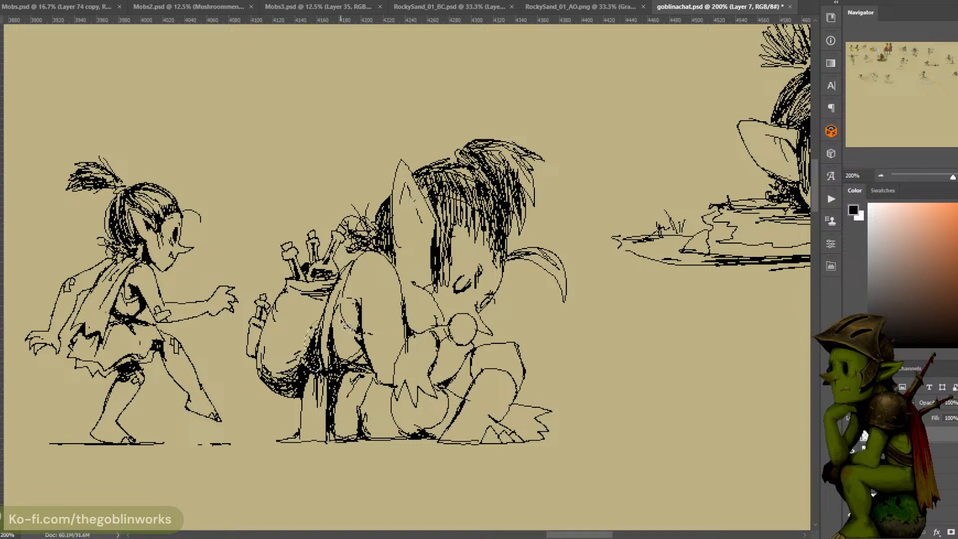
key(Delete)
key(ctrl+d)
mouse_move(319, 327)
mouse_down()
mouse_move(318, 364)
mouse_move(313, 326)
mouse_move(324, 309)
mouse_move(304, 367)
mouse_move(307, 331)
mouse_move(323, 309)
mouse_up()
key(ctrl+z)
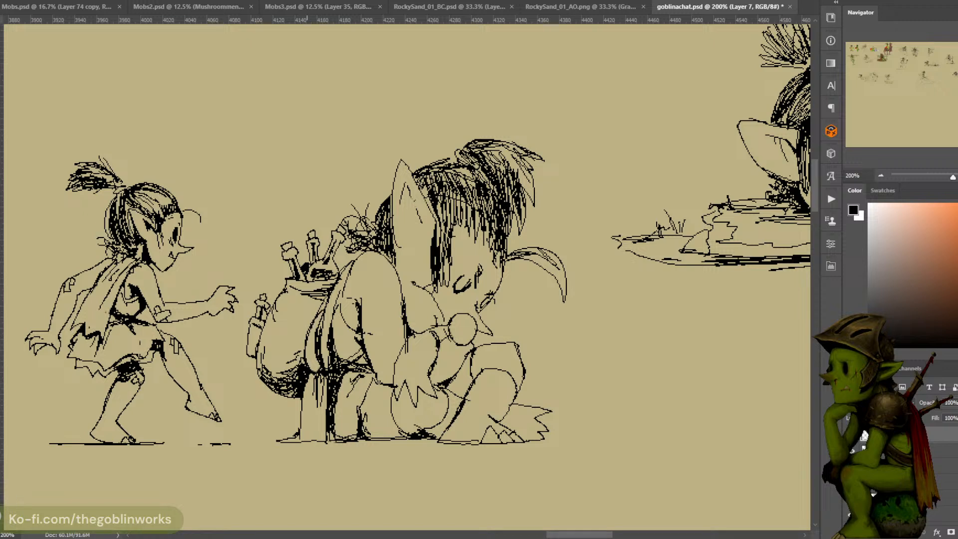
Draw a flared, hatched edge down to the ground at the back of the hunched goblin's rear leg
drag(302, 409, 305, 387)
mouse_move(295, 429)
mouse_down()
mouse_move(302, 401)
mouse_move(286, 435)
mouse_up()
key(ctrl+z)
key(ctrl+z)
drag(301, 401, 275, 440)
key(ctrl+z)
drag(300, 414, 282, 437)
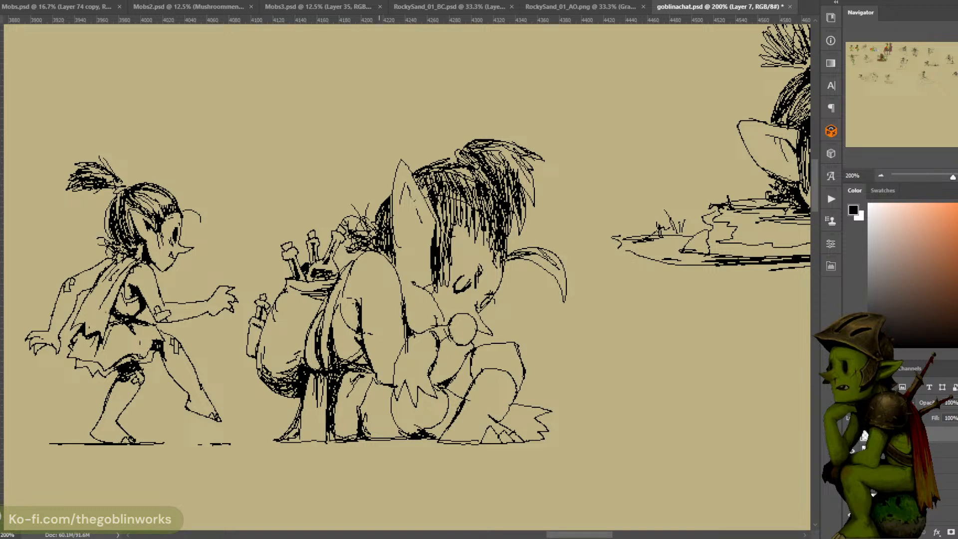
drag(566, 308, 576, 317)
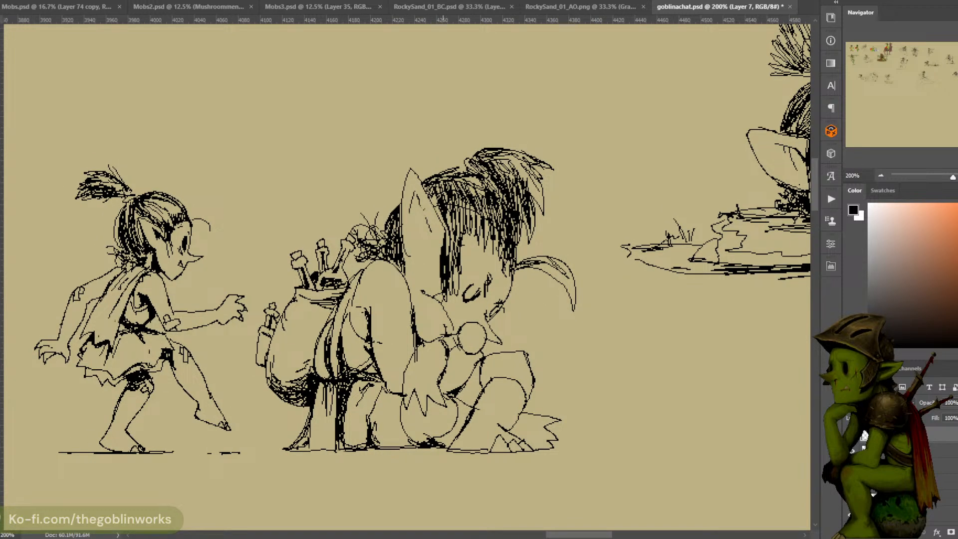
drag(427, 342, 443, 337)
drag(426, 343, 441, 336)
key(ctrl+z)
key(ctrl+z)
Darken the hair behind the hunched goblin's large ear and add strands to the fringe over the face
drag(405, 214, 400, 261)
drag(409, 260, 403, 274)
drag(399, 198, 387, 218)
drag(467, 230, 457, 279)
drag(469, 235, 458, 267)
key(ctrl+z)
key(ctrl+z)
key(ctrl+z)
mouse_move(466, 234)
mouse_down()
mouse_move(459, 262)
mouse_move(466, 251)
mouse_up()
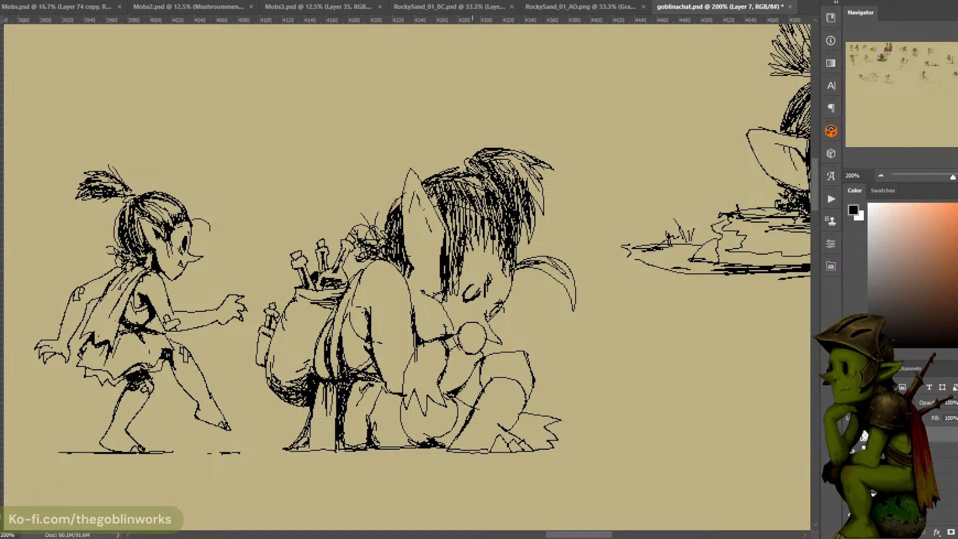
Erase the hunched goblin's eye and the marks around it
key(l)
mouse_move(493, 301)
mouse_down()
mouse_move(498, 280)
mouse_move(468, 300)
mouse_up()
key(Delete)
key(ctrl+d)
Redraw the hunched goblin's lowered eye as a simple curved outline beneath the fringe
key(b)
drag(487, 281, 469, 303)
key(ctrl+z)
key(ctrl+z)
drag(484, 293, 472, 302)
key(ctrl+z)
key(ctrl+z)
key(ctrl+z)
mouse_move(481, 296)
mouse_down()
mouse_move(466, 304)
mouse_move(480, 283)
mouse_move(485, 295)
mouse_up()
key(ctrl+z)
key(ctrl+z)
key(ctrl+z)
key(ctrl+z)
drag(478, 286, 468, 303)
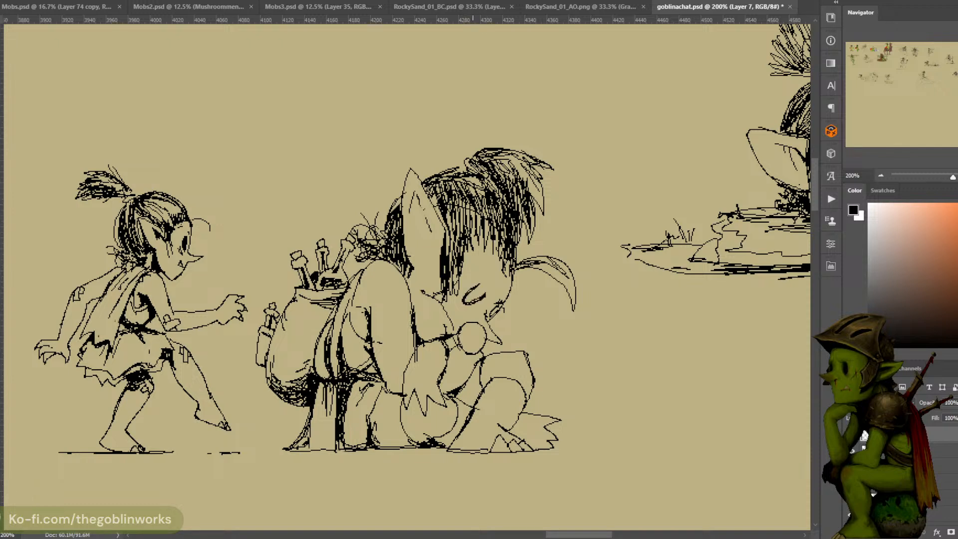
mouse_move(487, 280)
mouse_down()
mouse_move(487, 295)
mouse_move(488, 283)
mouse_up()
key(ctrl+z)
Draw dark inner fold lines inside the hunched goblin's large ear
mouse_move(429, 213)
mouse_down()
mouse_move(432, 252)
mouse_move(430, 245)
mouse_up()
mouse_move(411, 208)
mouse_down()
mouse_move(412, 238)
mouse_move(426, 225)
mouse_up()
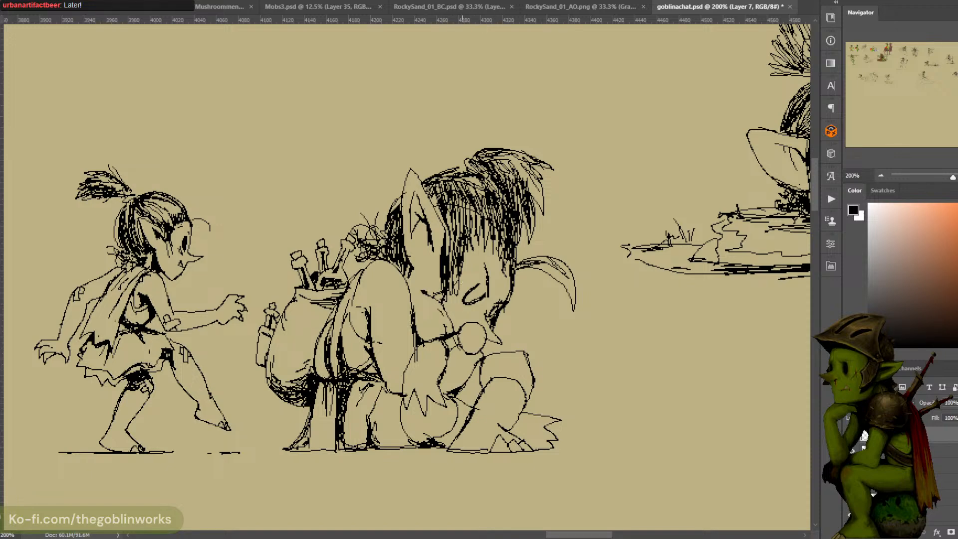
key(ctrl+minus)
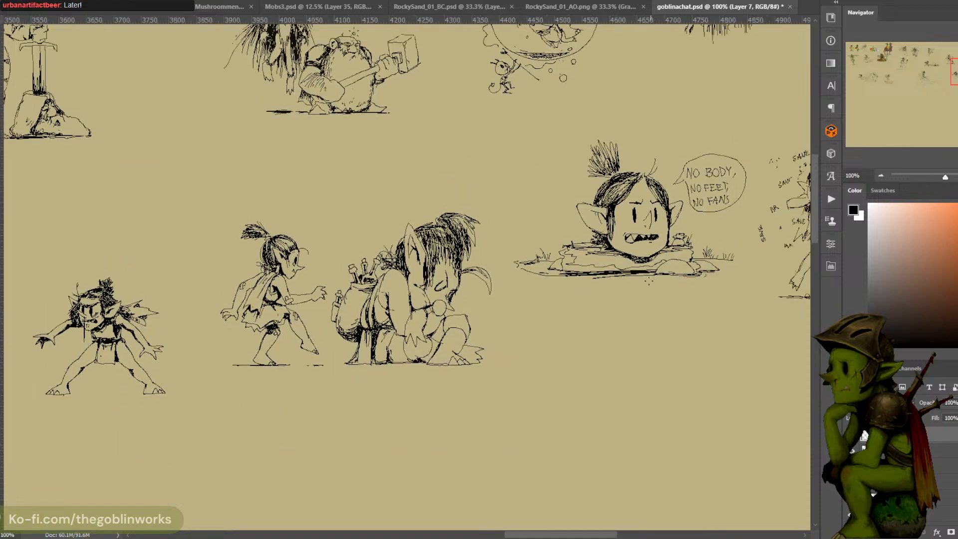
drag(577, 333, 609, 332)
key(ctrl+plus)
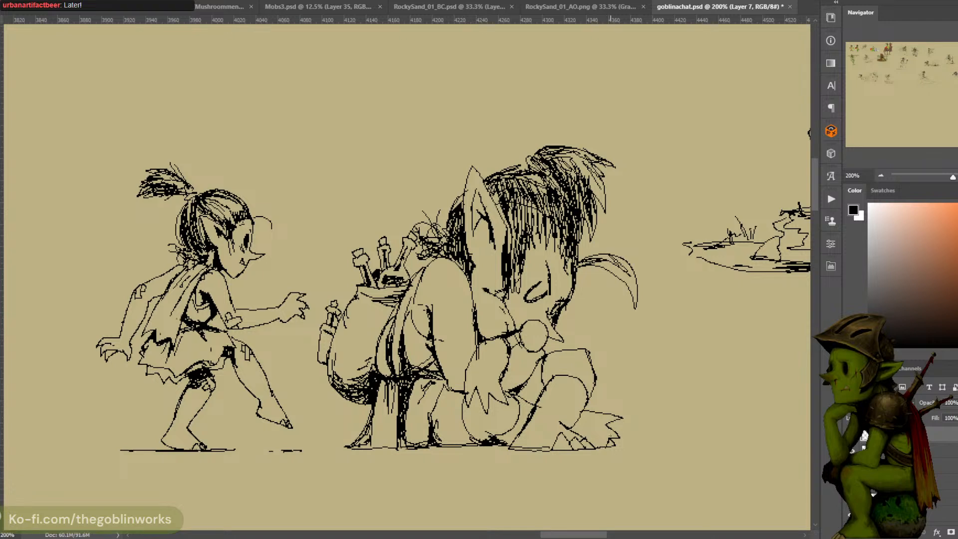
Extend the ground line past both sides of the hunched goblin, and strengthen the hair edge beside the face
drag(616, 445, 657, 448)
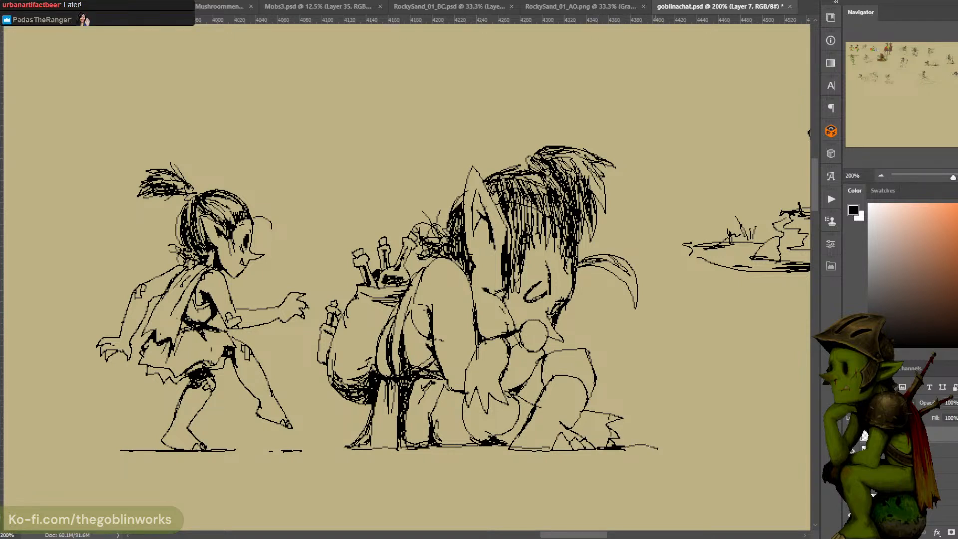
mouse_move(522, 447)
mouse_down()
mouse_move(308, 449)
mouse_move(330, 449)
mouse_up()
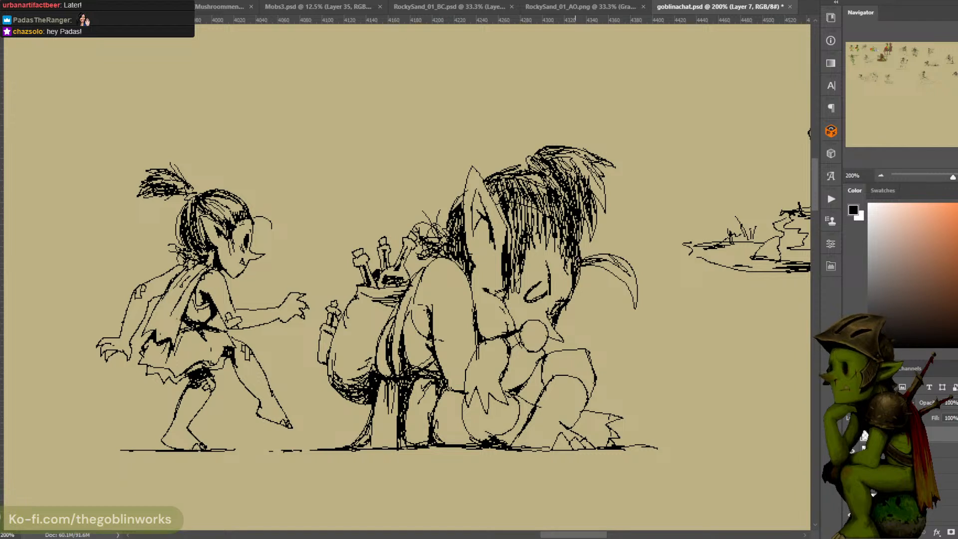
drag(579, 253, 576, 285)
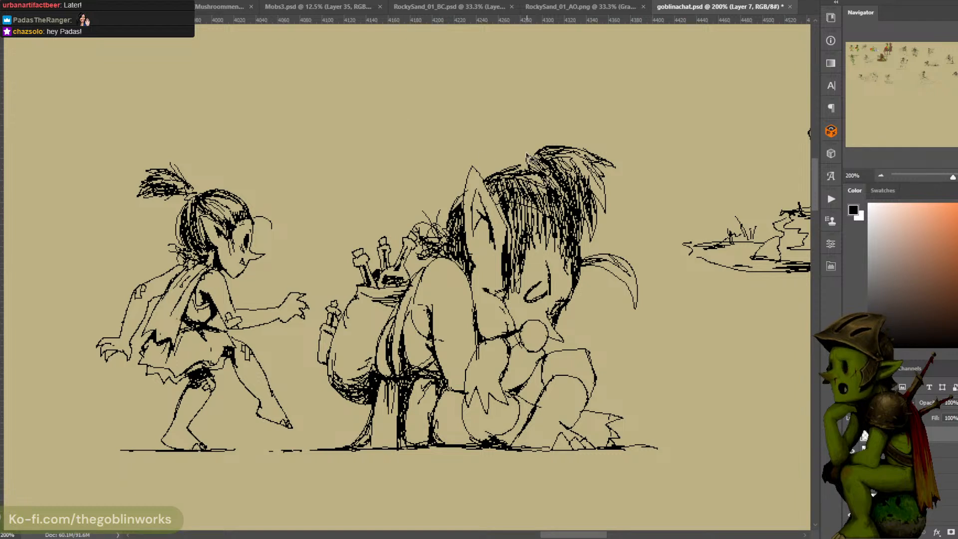
Trim the hair along the top of the hunched goblin's head so the ponytail separates from the crown
mouse_move(523, 149)
mouse_down()
mouse_move(523, 173)
mouse_move(488, 184)
mouse_move(491, 152)
mouse_up()
mouse_move(463, 199)
mouse_down()
mouse_move(447, 230)
mouse_move(462, 174)
mouse_up()
key(Delete)
key(ctrl+d)
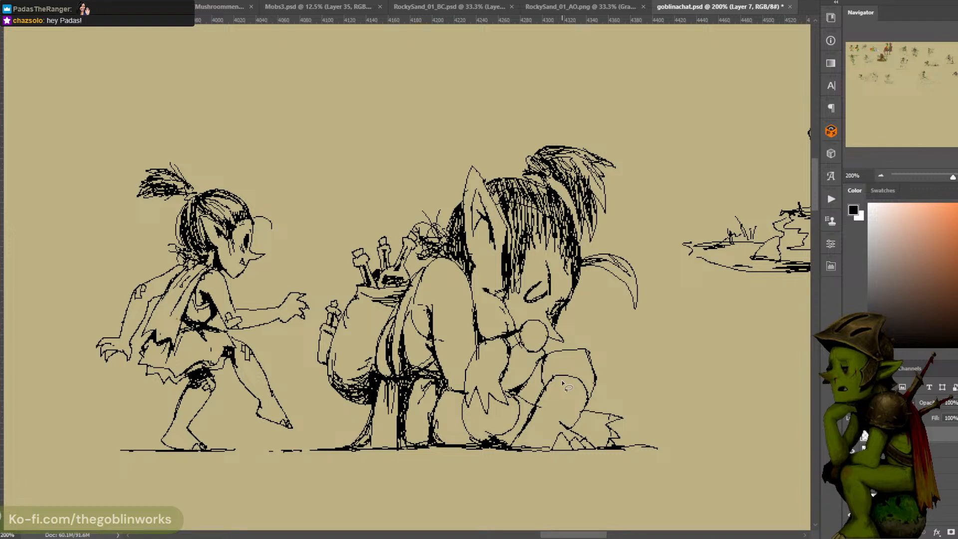
Add loose strands to the hunched goblin's ponytail, and thicken the curved shape beyond the face
mouse_move(534, 153)
mouse_down()
mouse_move(550, 129)
mouse_move(519, 144)
mouse_move(549, 124)
mouse_move(587, 158)
mouse_up()
key(ctrl+z)
drag(563, 155, 603, 201)
mouse_move(601, 263)
mouse_down()
mouse_move(623, 275)
mouse_move(633, 299)
mouse_up()
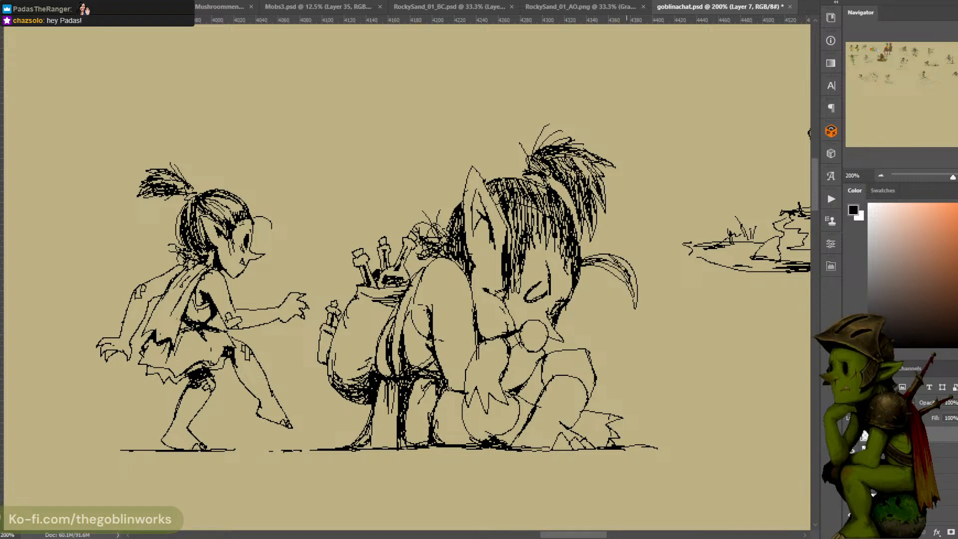
Deepen the hair shading on both sides of the hunched goblin's large ear
mouse_move(533, 213)
mouse_down()
mouse_move(538, 238)
mouse_move(522, 228)
mouse_up()
mouse_move(519, 217)
mouse_down()
mouse_move(514, 245)
mouse_move(511, 236)
mouse_up()
drag(513, 242, 512, 255)
drag(515, 208, 514, 217)
drag(513, 272, 510, 309)
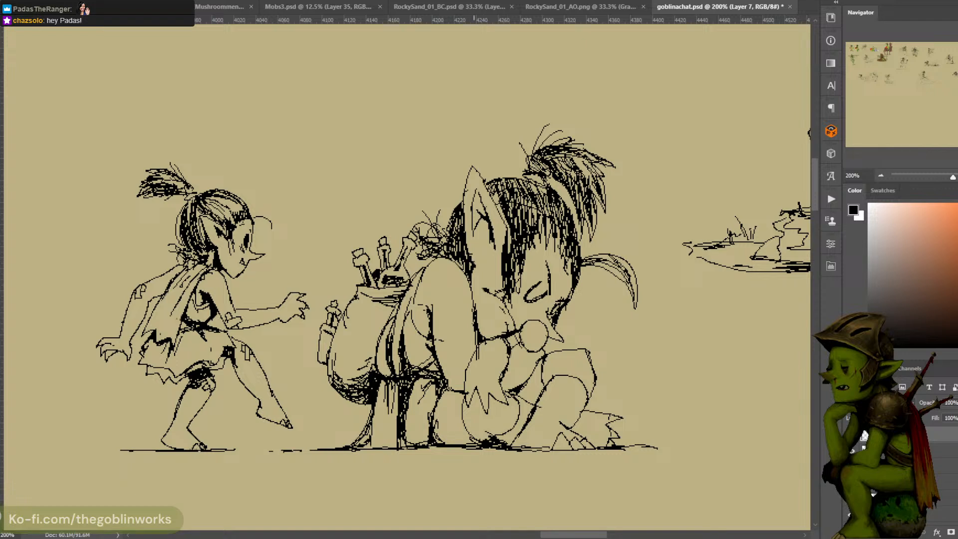
drag(469, 250, 476, 262)
drag(470, 249, 476, 260)
drag(467, 226, 474, 256)
key(ctrl+z)
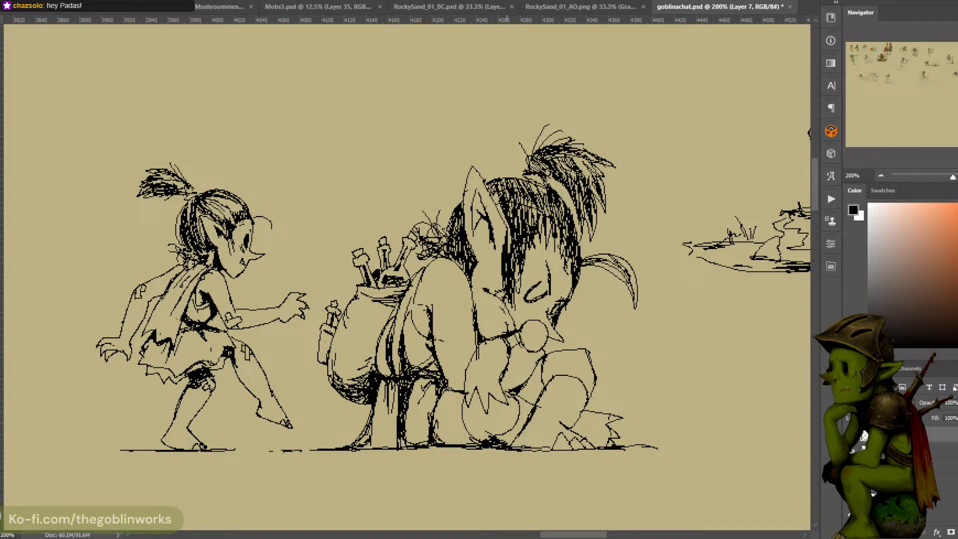
Deepen the shadows around the hunched goblin's armhole, below the forearm and behind the raised knee
drag(426, 308, 430, 321)
mouse_move(426, 307)
mouse_down()
mouse_move(428, 317)
mouse_move(415, 298)
mouse_move(421, 285)
mouse_up()
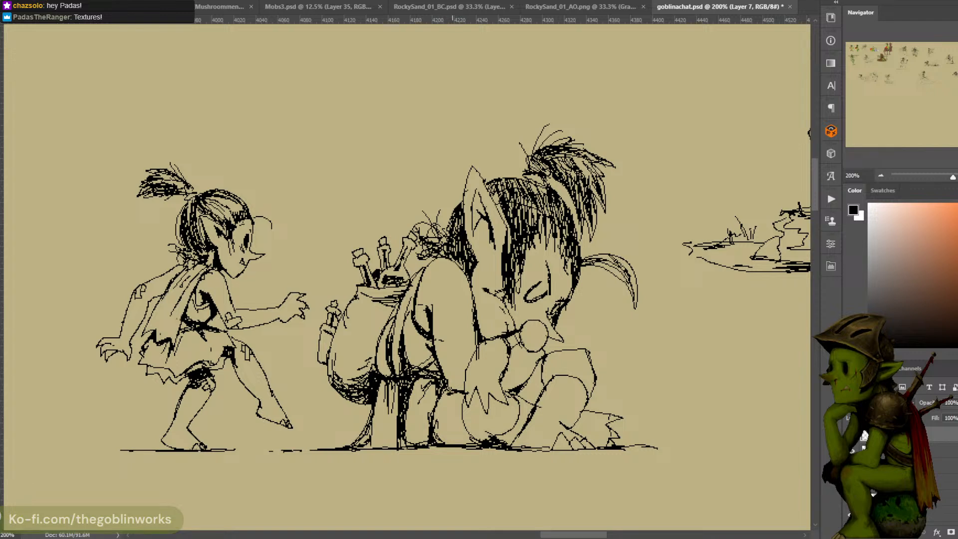
drag(447, 388, 454, 393)
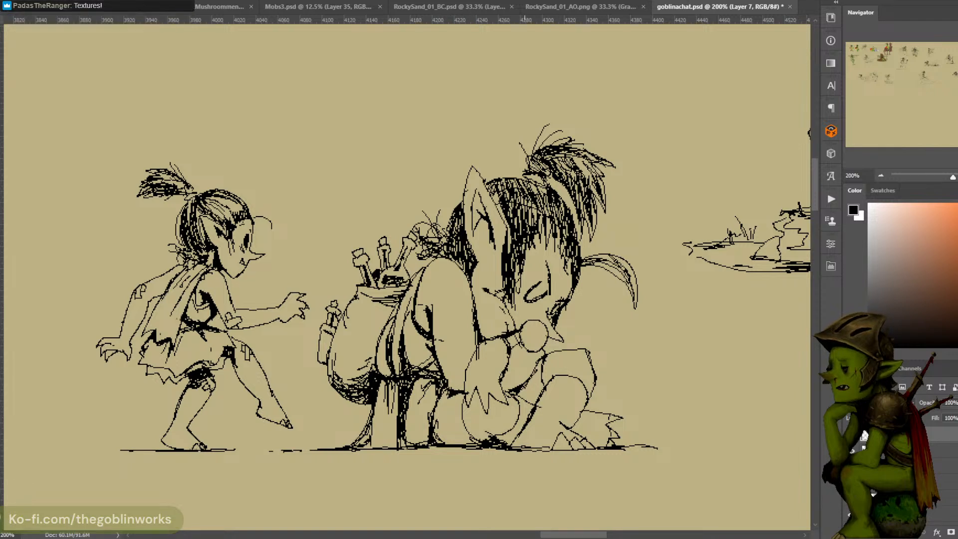
drag(533, 369, 522, 392)
mouse_move(533, 372)
mouse_down()
mouse_move(526, 403)
mouse_move(532, 396)
mouse_up()
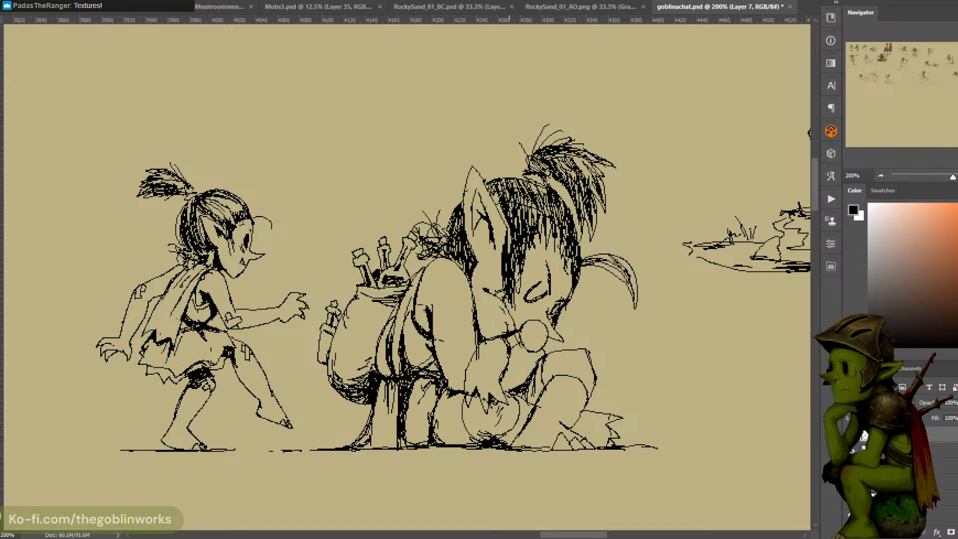
Draw curved bands around the raised knee, and add ribs to the round object beneath the clawed hand
key(ctrl+minus)
drag(612, 328, 651, 316)
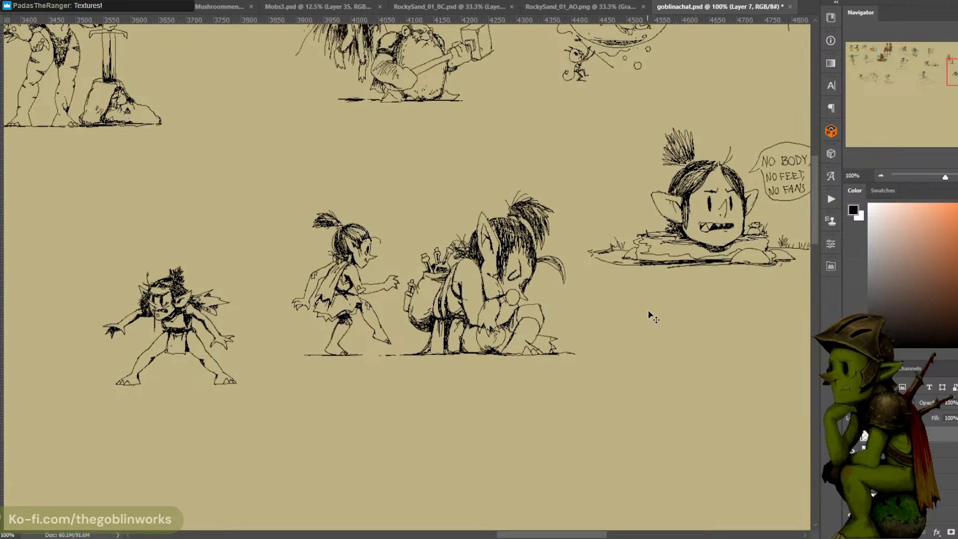
key(ctrl+plus)
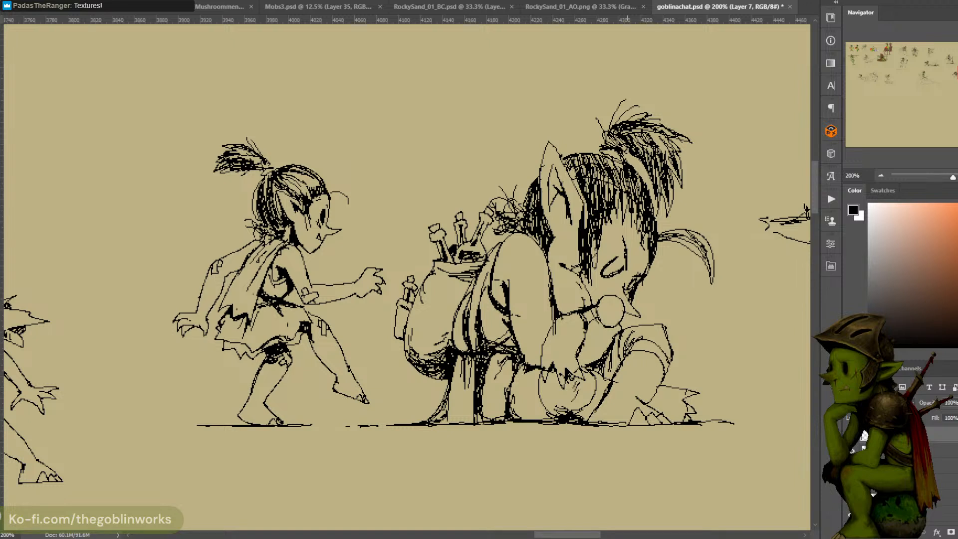
drag(661, 325, 634, 333)
mouse_move(551, 374)
mouse_down()
mouse_move(550, 398)
mouse_move(575, 408)
mouse_up()
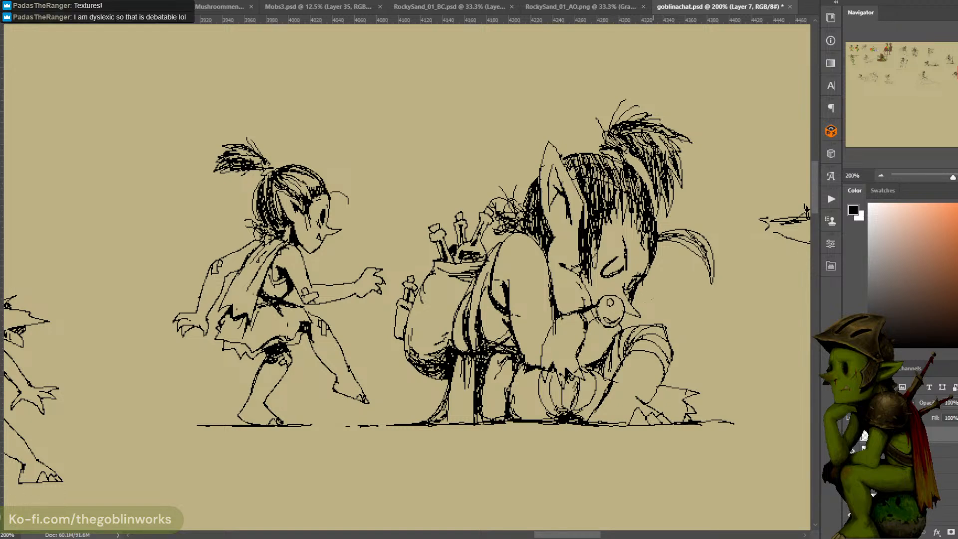
Check the pair of goblins at a smaller scale and save the sketch sheet
drag(652, 299, 696, 301)
key(ctrl+minus)
key(ctrl+plus)
key(ctrl+s)
key(ctrl+minus)
key(ctrl+plus)
key(ctrl+plus)
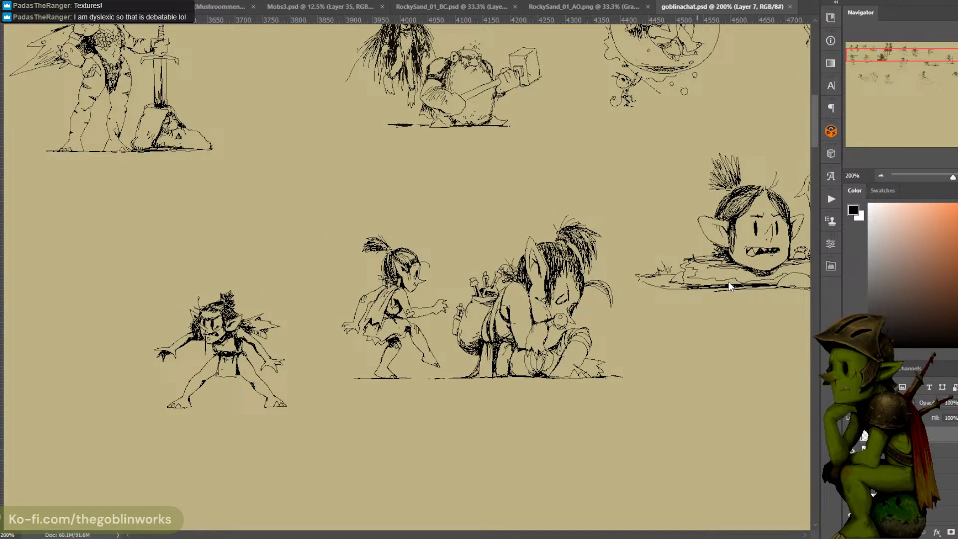
key(ctrl+plus)
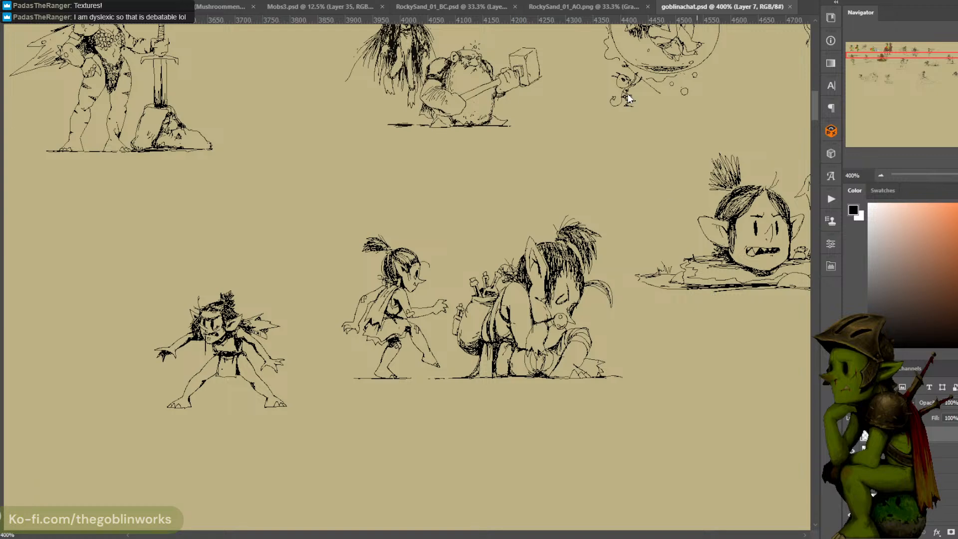
key(ctrl+plus)
Close goblinachat.psd and reopen it from the recent files
click(598, 7)
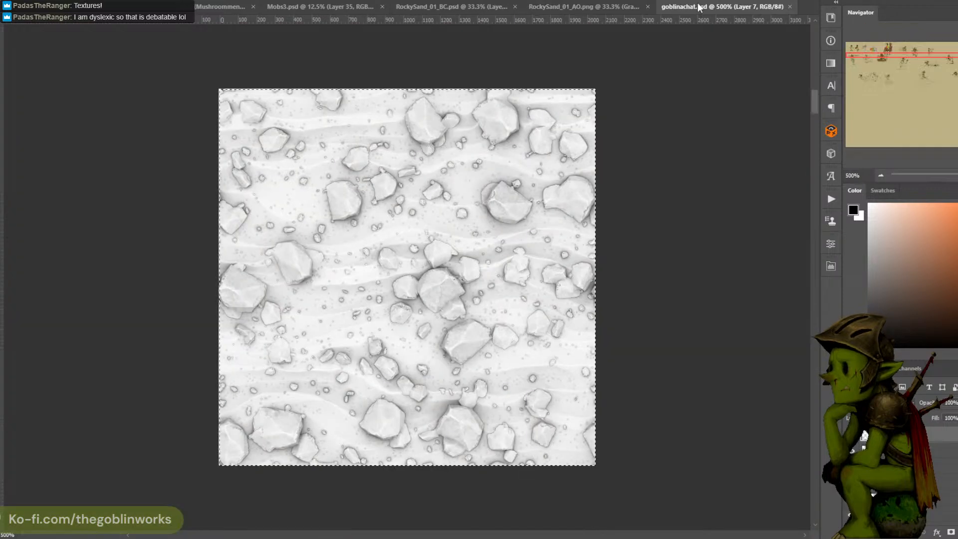
click(583, 7)
click(713, 7)
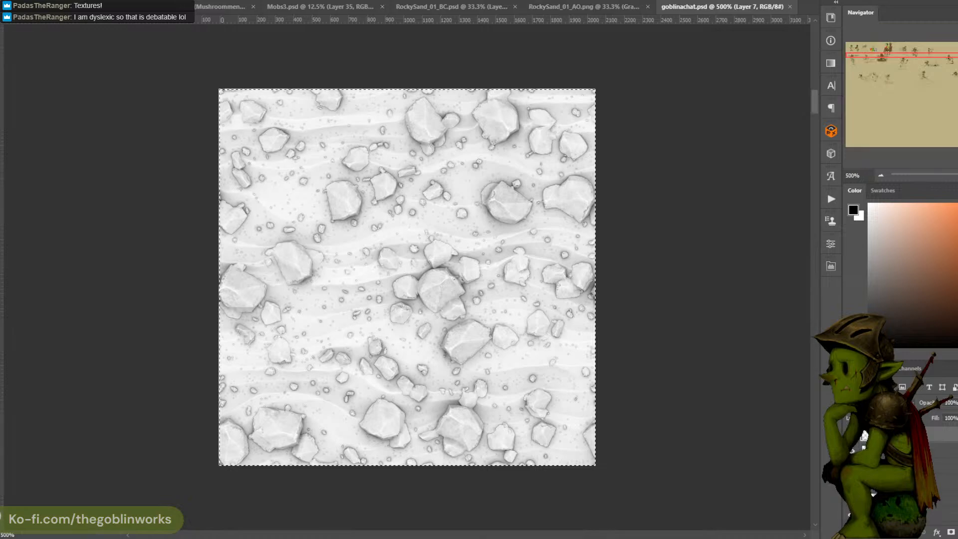
click(790, 7)
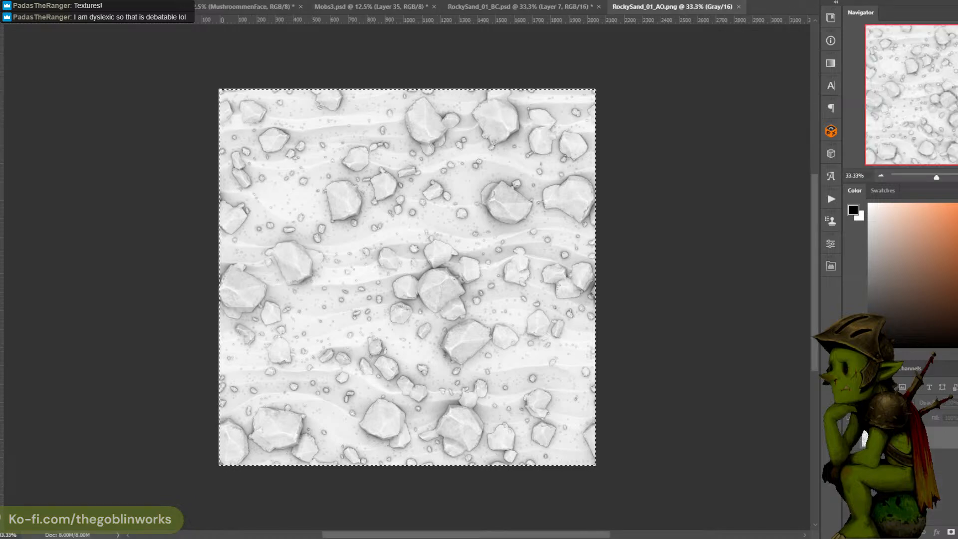
click(23, 1)
mouse_move(9, 1)
mouse_move(20, 37)
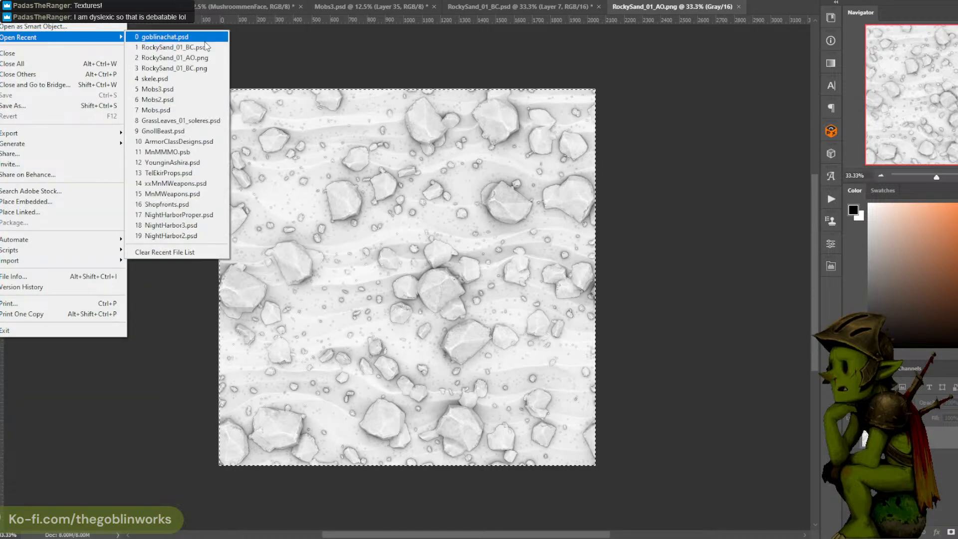
click(164, 36)
Clear the stray strands above the knot behind the hunched goblin's neck and save the sheet
scroll(584, 212, up, 6)
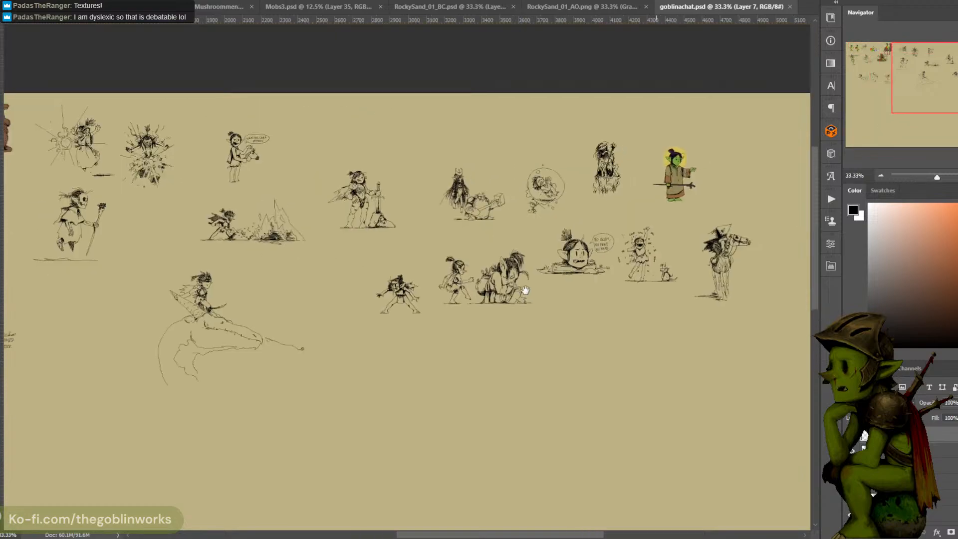
scroll(583, 212, up, 5)
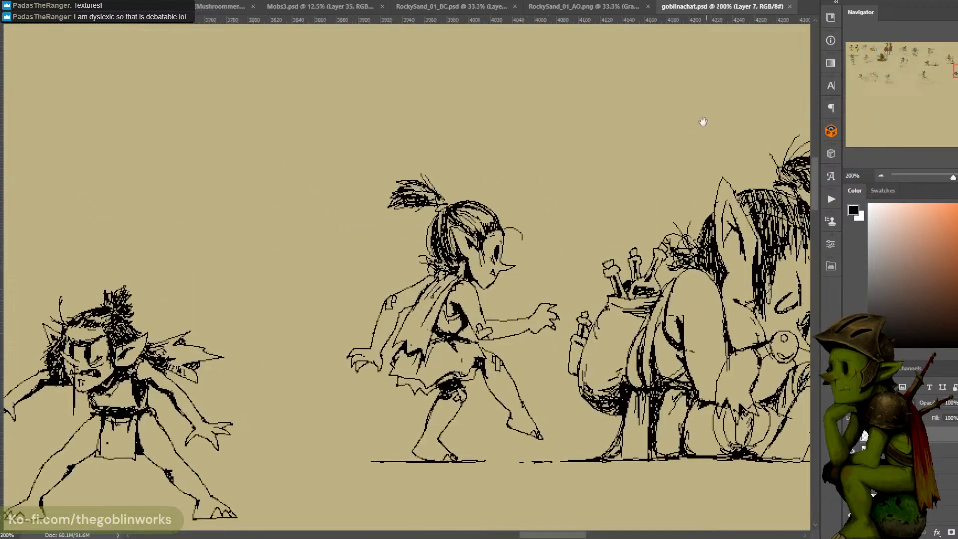
scroll(641, 95, down, 3)
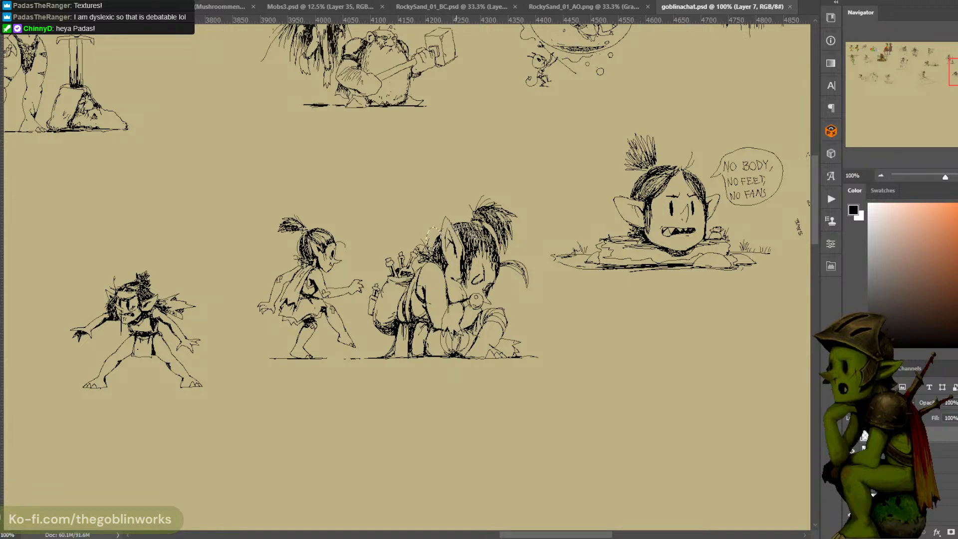
click(463, 375)
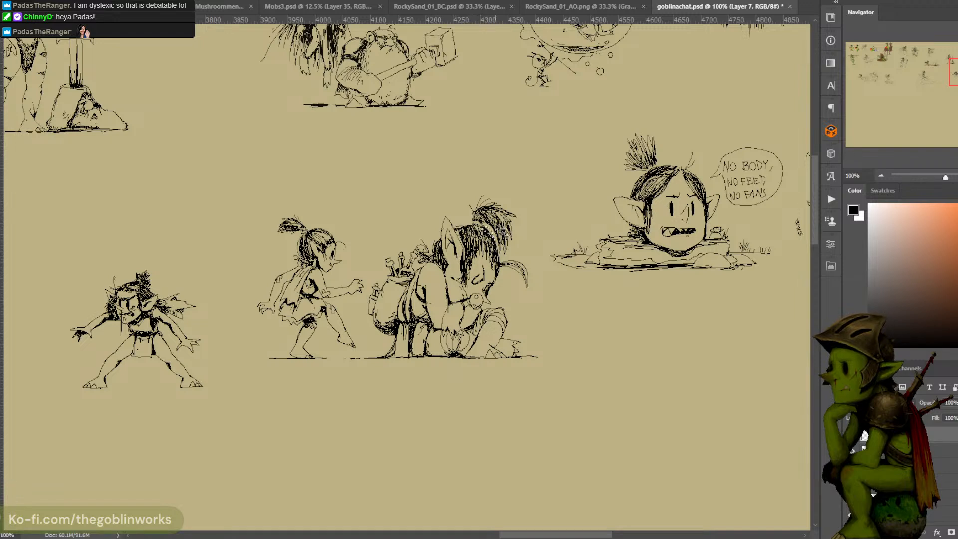
key(ctrl+minus)
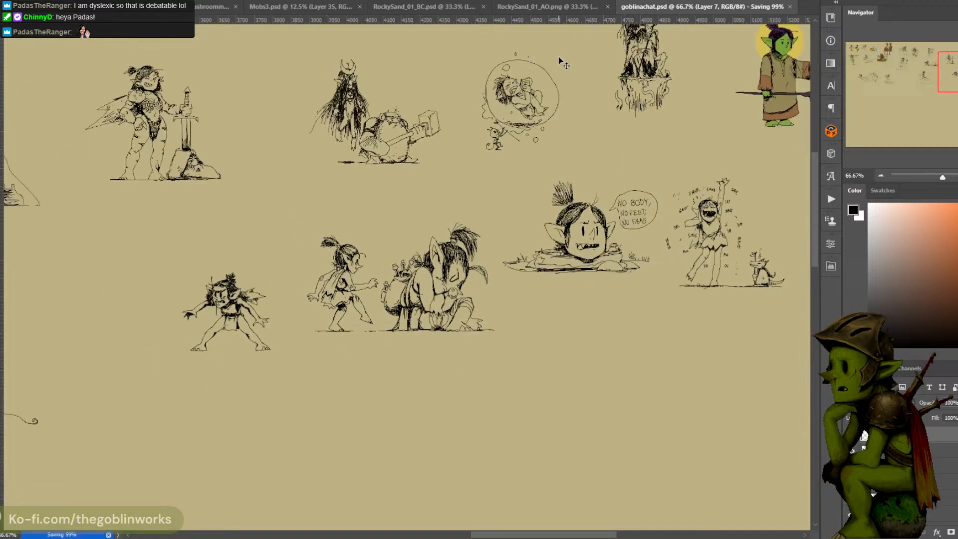
key(ctrl+plus)
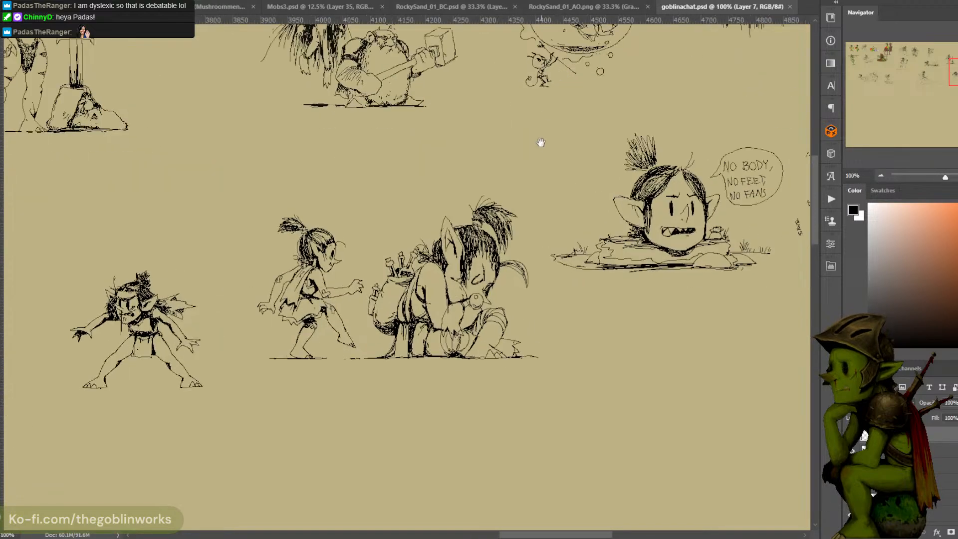
mouse_move(540, 143)
mouse_down()
mouse_move(566, 162)
mouse_move(600, 134)
mouse_up()
key(ctrl+minus)
key(ctrl+plus)
key(ctrl+plus)
key(ctrl+minus)
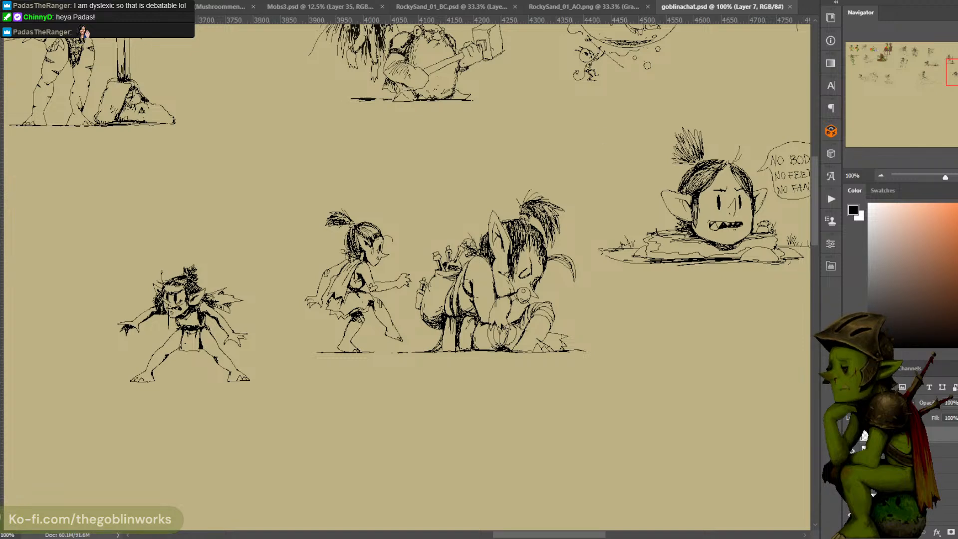
Close goblinachat.psd and bring up the RockySand_01_BC.psd texture for close inspection of its rocks
click(789, 6)
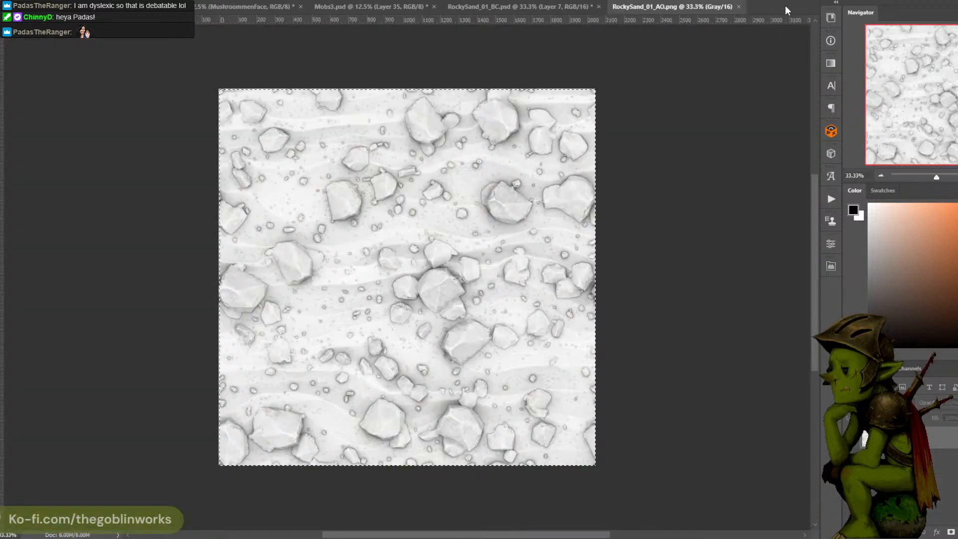
click(536, 7)
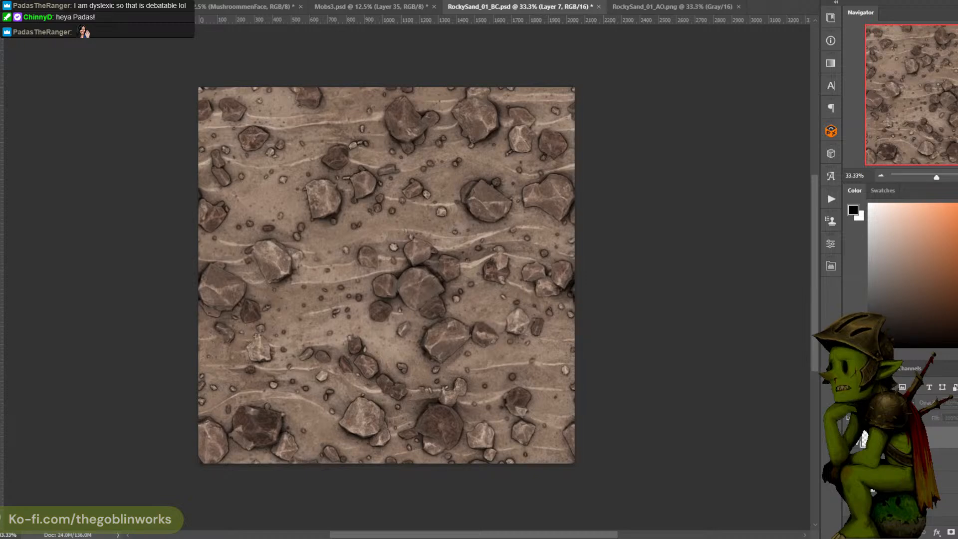
key(ctrl+plus)
key(ctrl+plus)
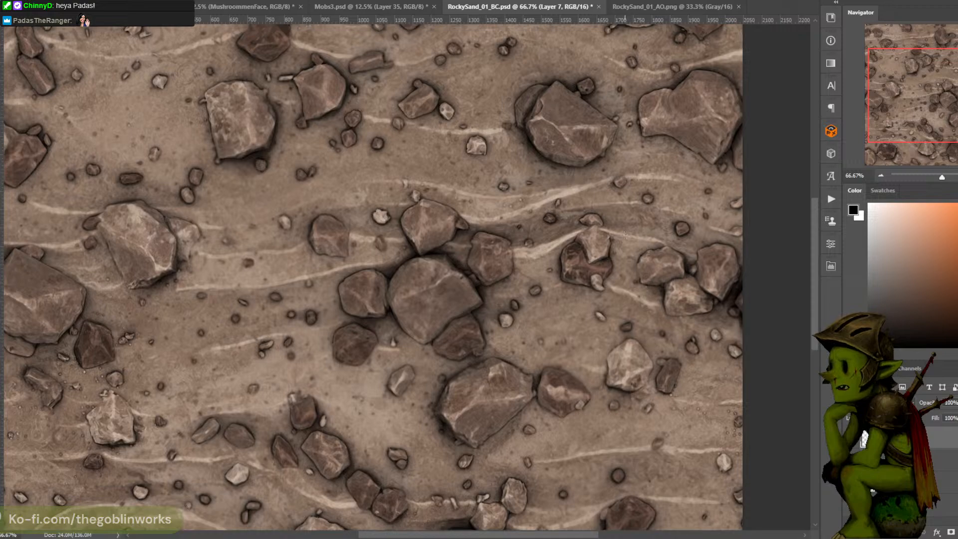
drag(624, 234, 625, 269)
key(ctrl+z)
key(ctrl+plus)
drag(675, 160, 492, 130)
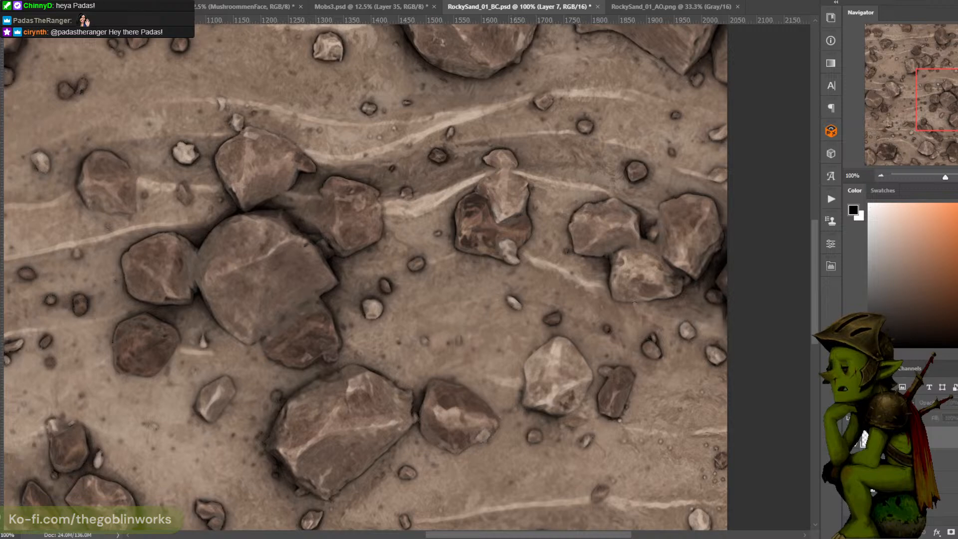
Compare the rocky sand texture with and without the overpaint by repeatedly hiding and showing the paint layer
key(ctrl+minus)
key(ctrl+minus)
click(850, 438)
click(850, 437)
click(850, 437)
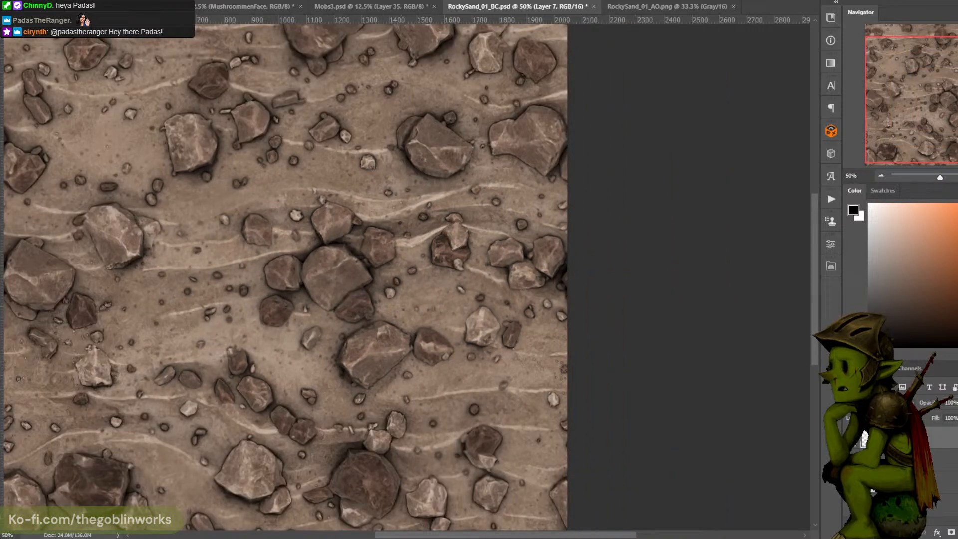
click(850, 437)
click(850, 437)
click(850, 437)
click(849, 438)
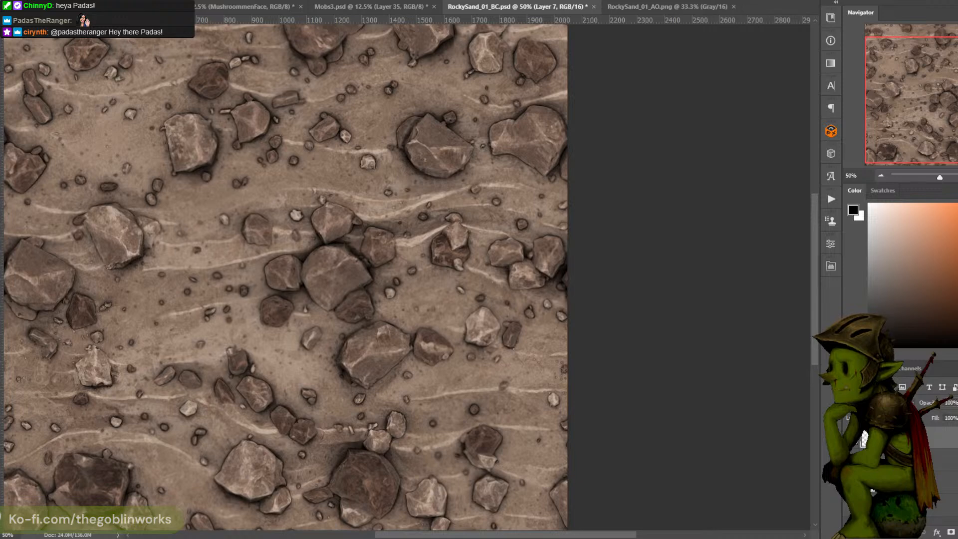
click(850, 437)
click(850, 438)
drag(643, 391, 748, 385)
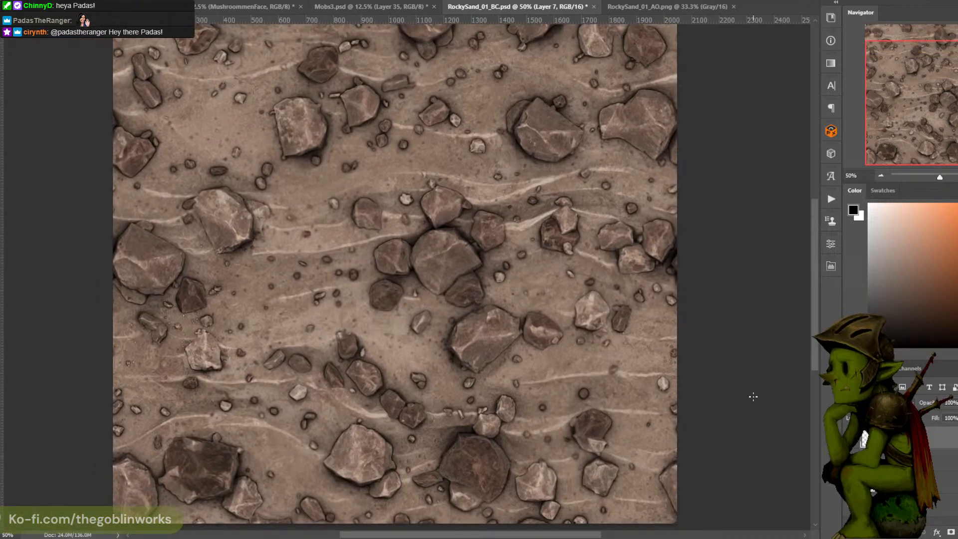
key(ctrl+minus)
key(ctrl+plus)
drag(732, 361, 734, 410)
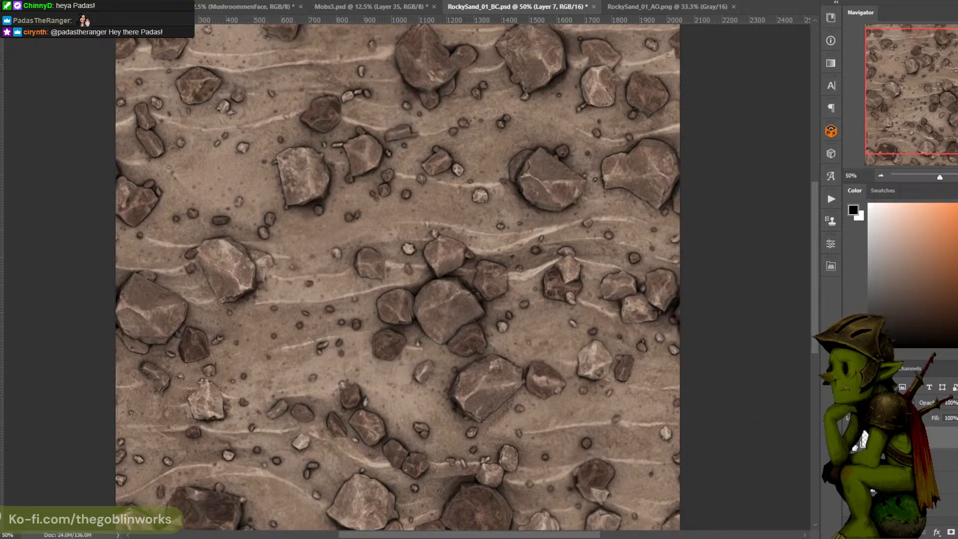
click(851, 440)
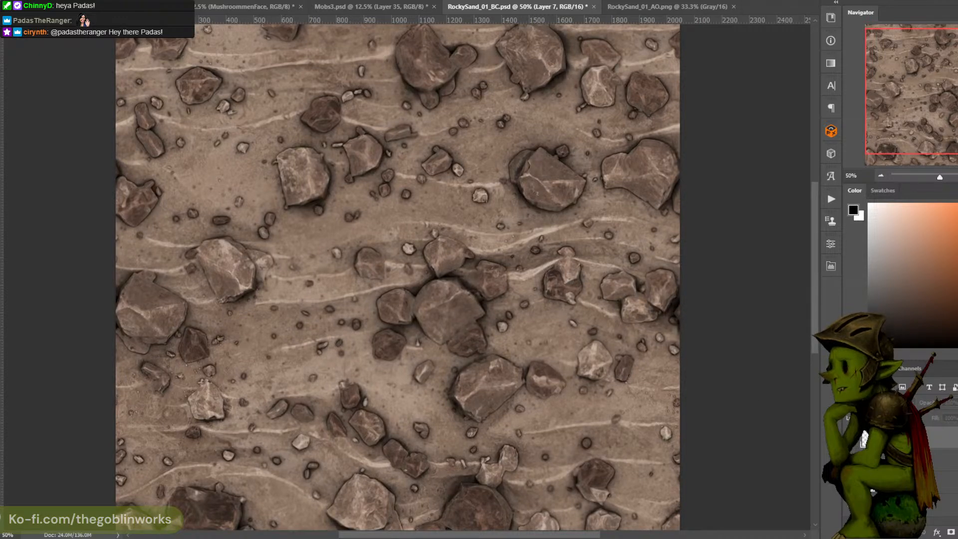
click(862, 438)
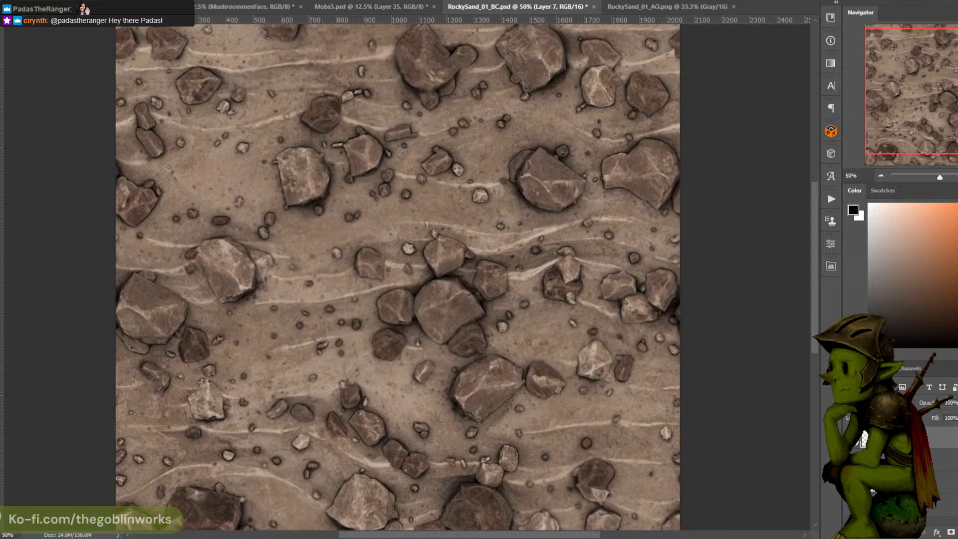
click(863, 439)
click(863, 438)
click(863, 439)
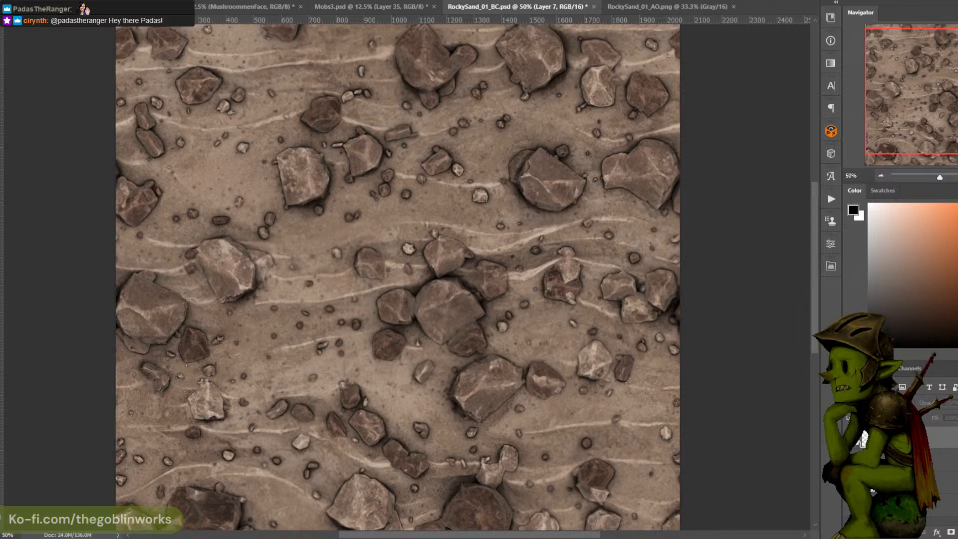
click(863, 439)
click(863, 439)
click(863, 439)
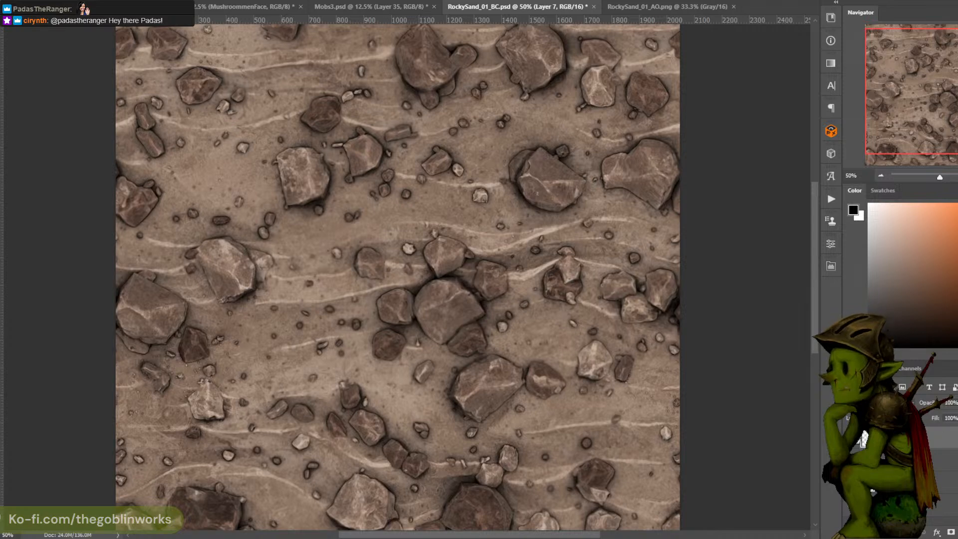
click(862, 439)
click(863, 439)
click(862, 439)
click(863, 439)
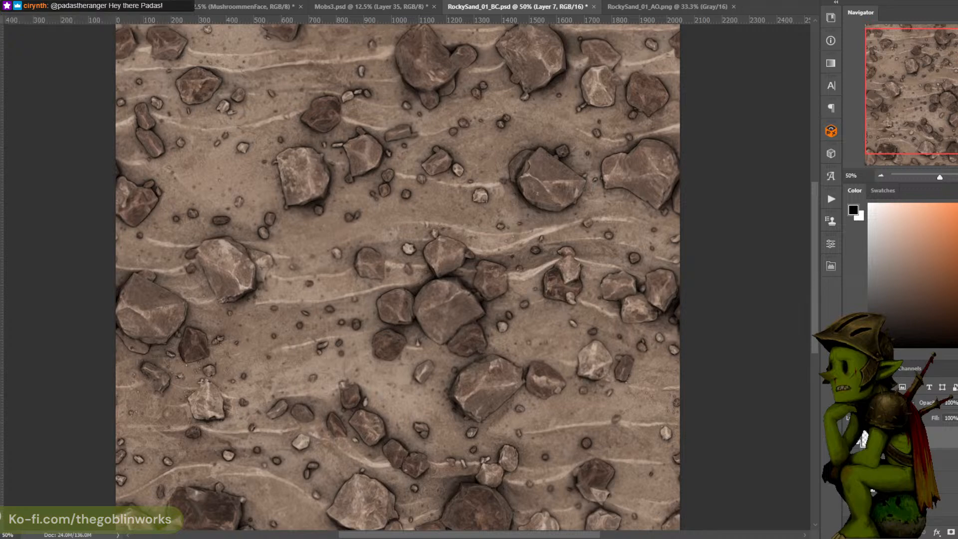
click(863, 439)
click(863, 439)
click(862, 439)
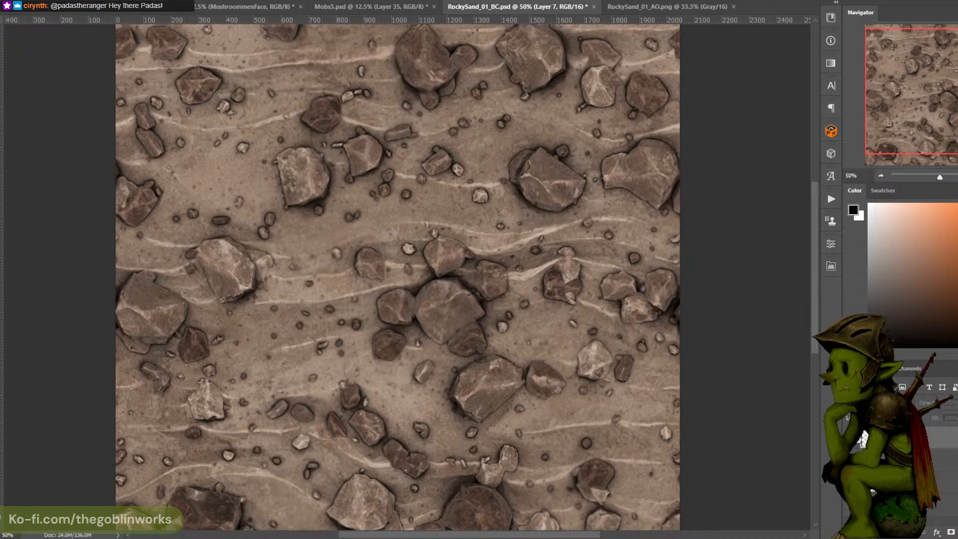
click(863, 438)
click(863, 438)
click(863, 438)
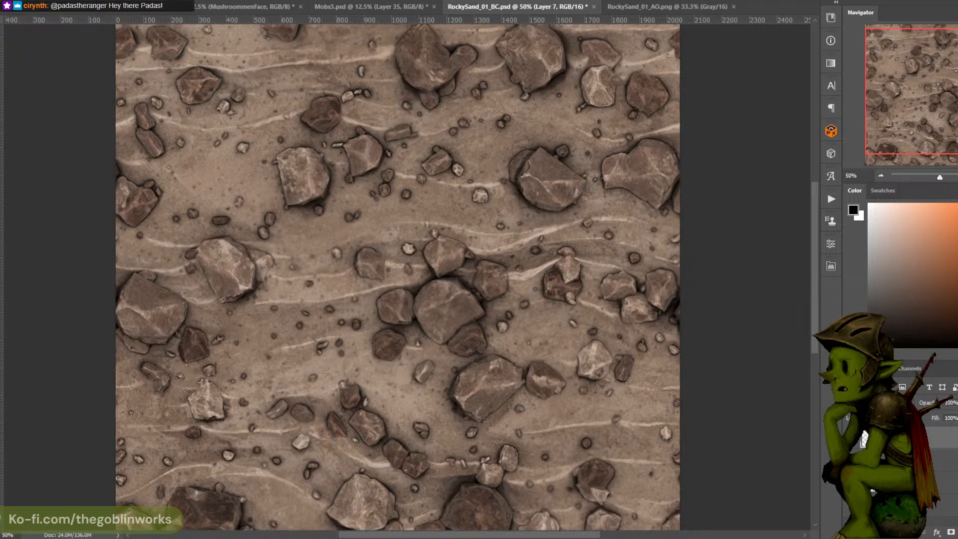
Touch up the dark rock with the pale lower chip in the lower-right part of the texture
key(ctrl+plus)
drag(696, 360, 533, 220)
key(ctrl+plus)
drag(572, 169, 515, 219)
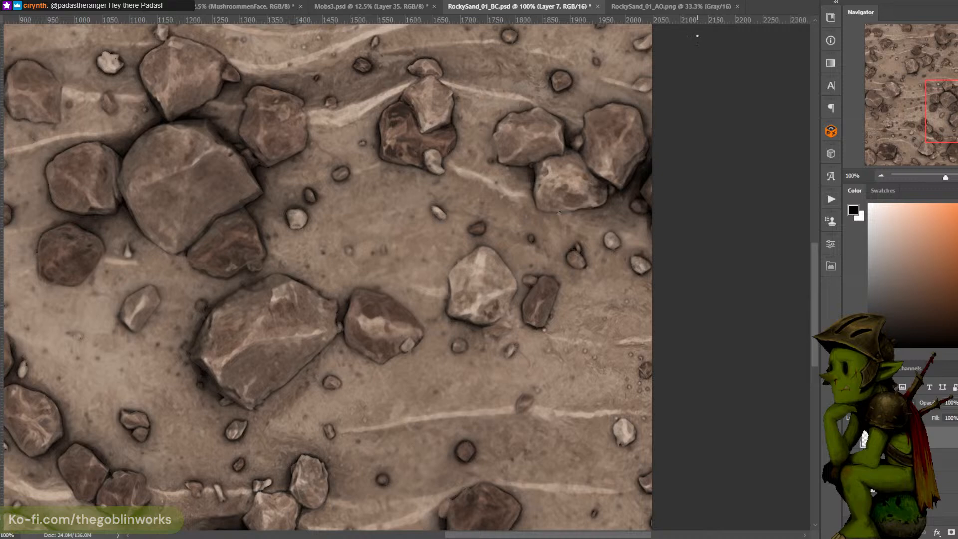
drag(517, 280, 602, 138)
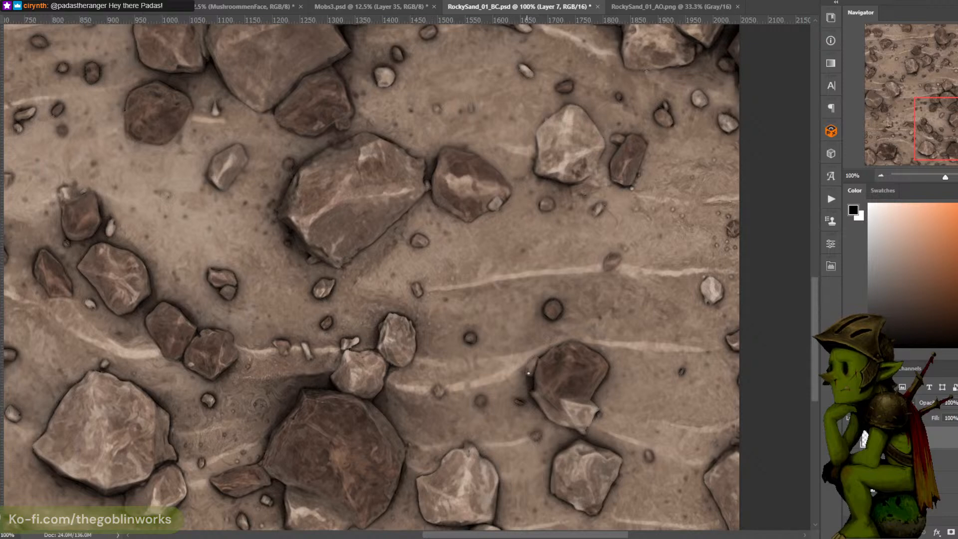
drag(542, 348, 547, 288)
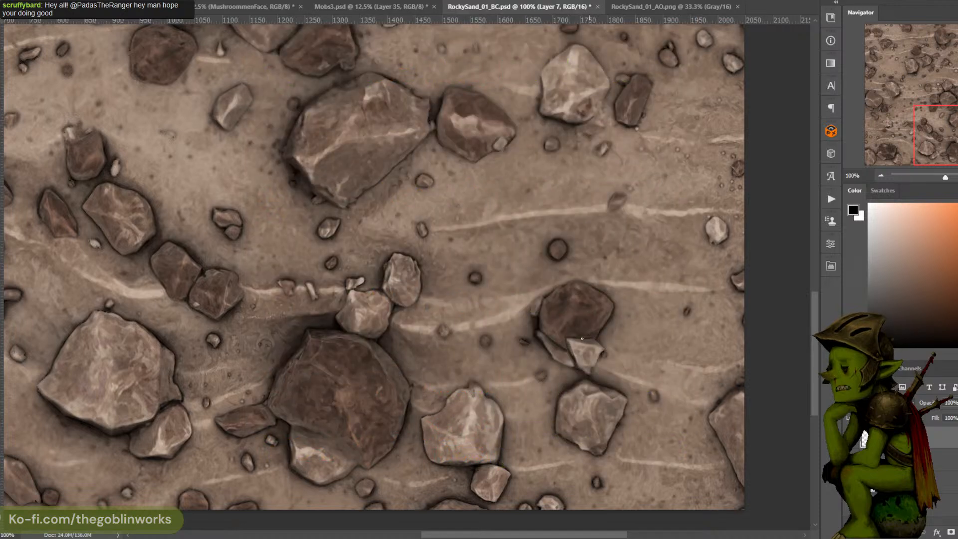
drag(599, 294, 708, 232)
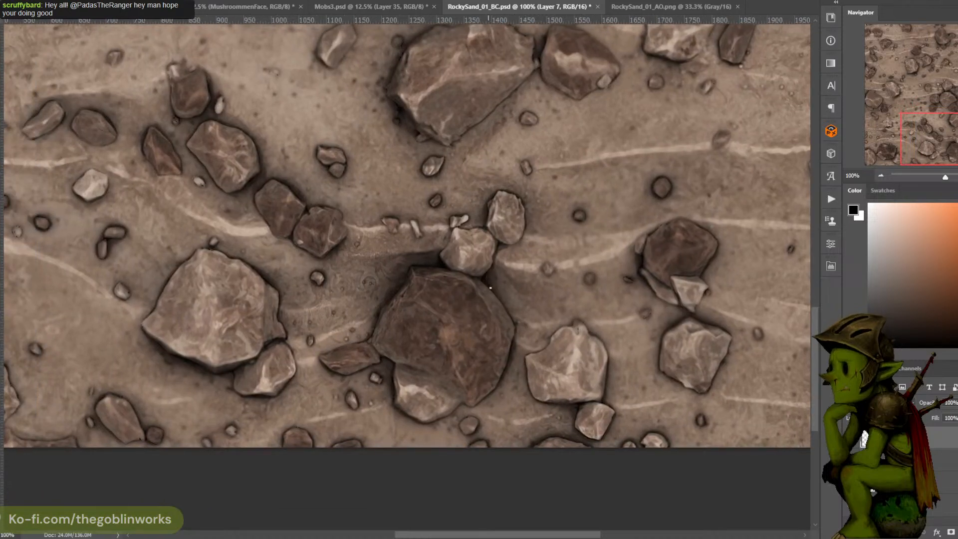
Sample brown tones around the dark rock beside the large left-edge boulder, and reset the painting colors to default
drag(502, 274, 597, 309)
drag(515, 189, 647, 272)
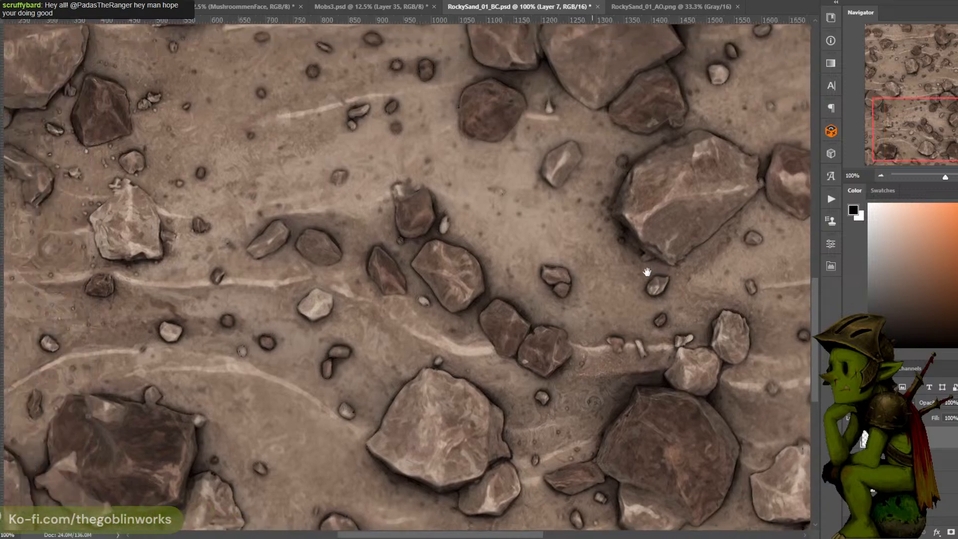
drag(592, 258, 665, 256)
drag(606, 220, 707, 248)
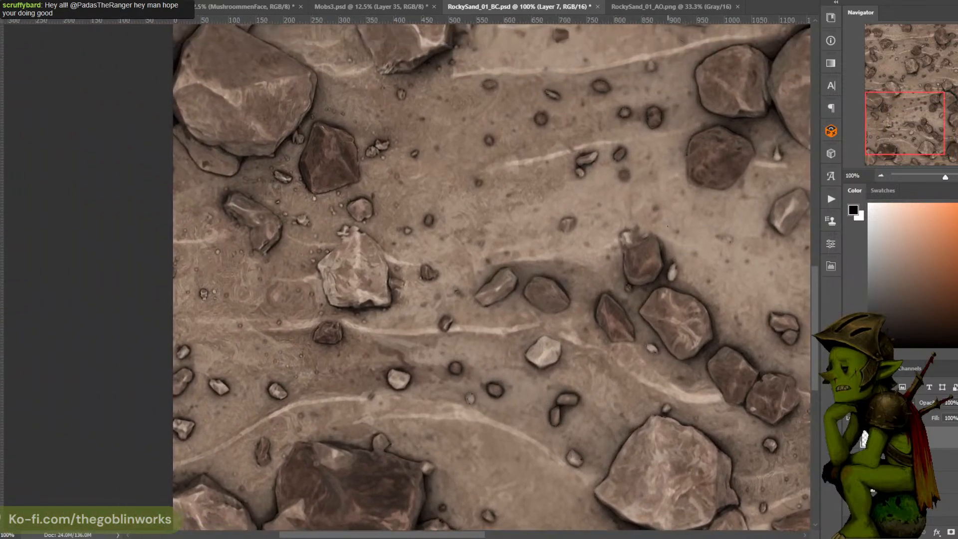
key(ctrl+plus)
drag(521, 162, 621, 283)
key(ctrl+minus)
drag(556, 238, 582, 300)
alt+click(390, 320)
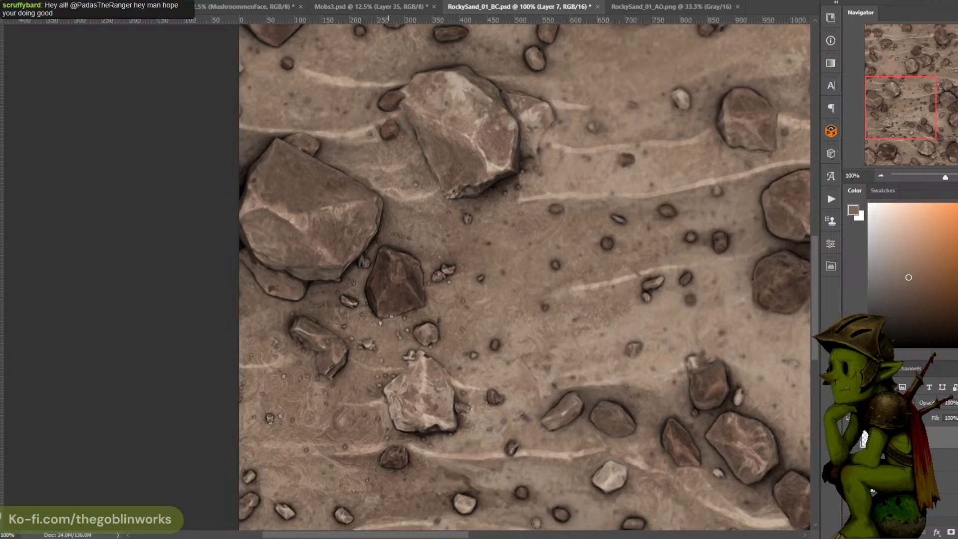
alt+click(425, 293)
key(d)
drag(378, 223, 421, 277)
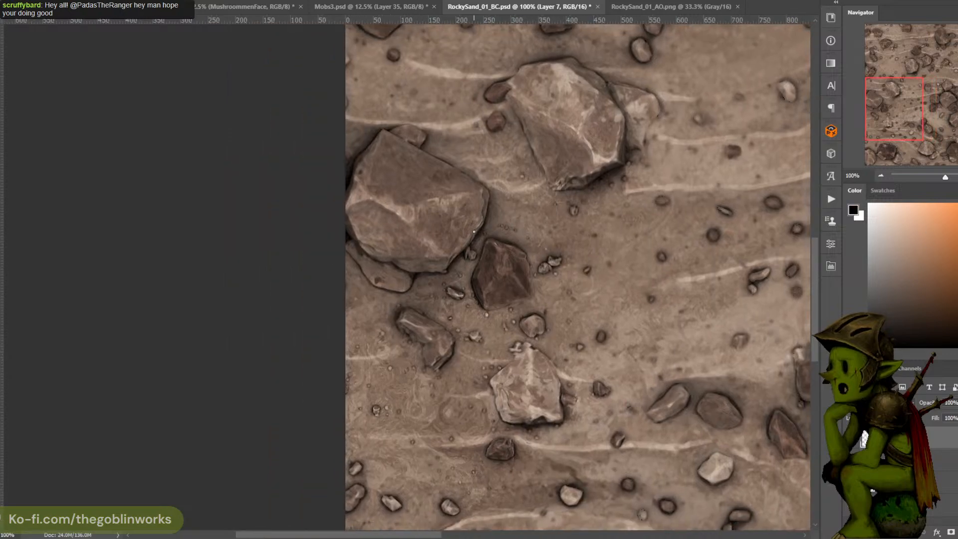
Sample dark and mid-brown tones around the left-edge boulder and its neighboring rock for retouching
alt+click(418, 279)
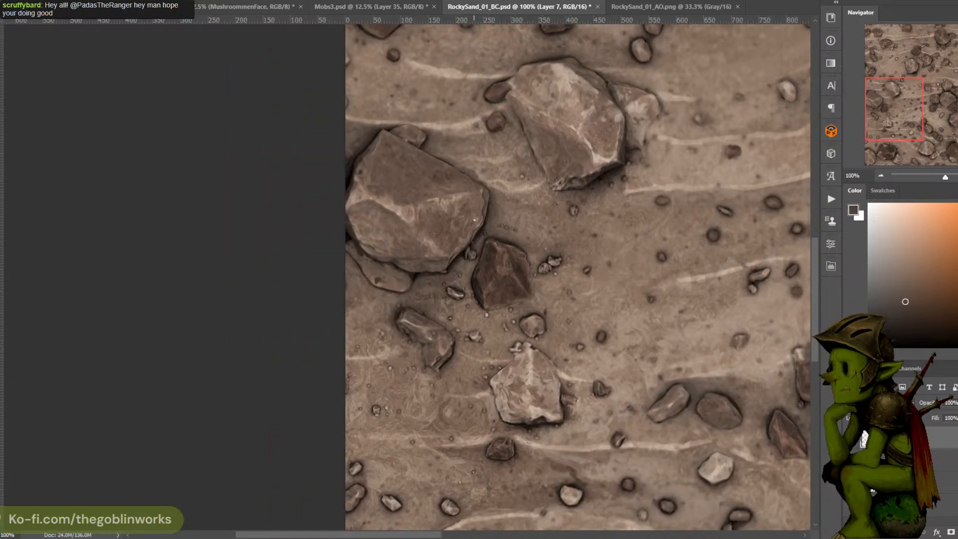
alt+click(418, 296)
drag(590, 131, 530, 184)
alt+click(489, 198)
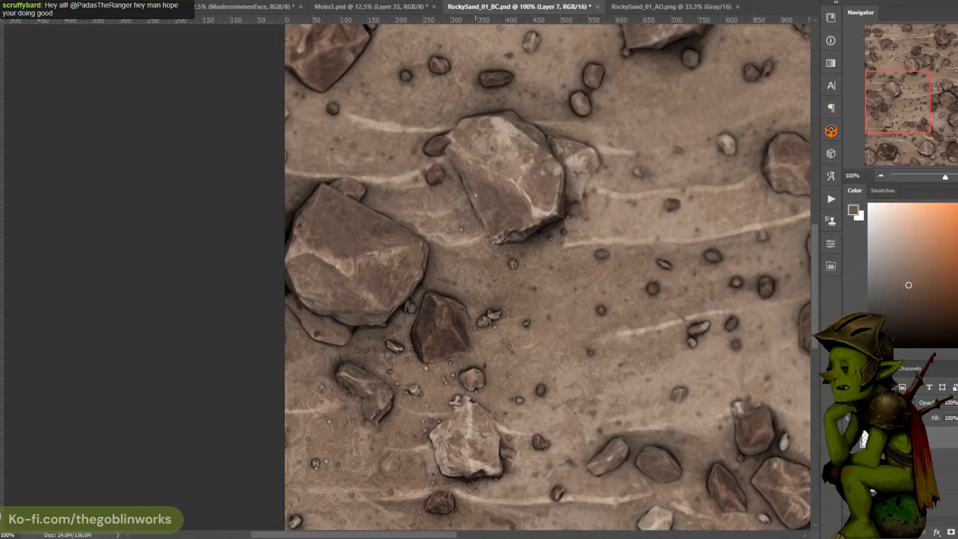
Pick sand and shadow browns beside the pale mottled boulder in the texture's upper-left area for retouching its edge
drag(525, 94, 464, 263)
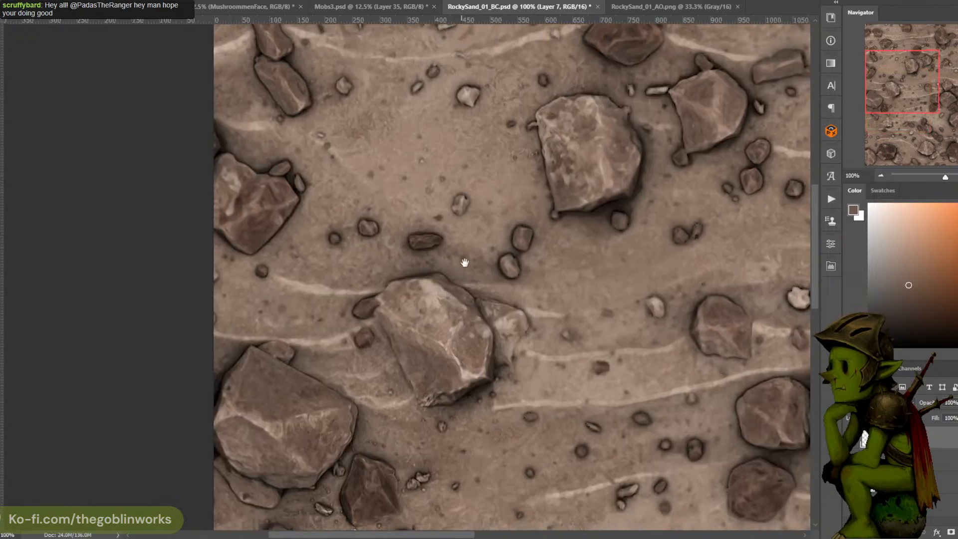
alt+click(536, 198)
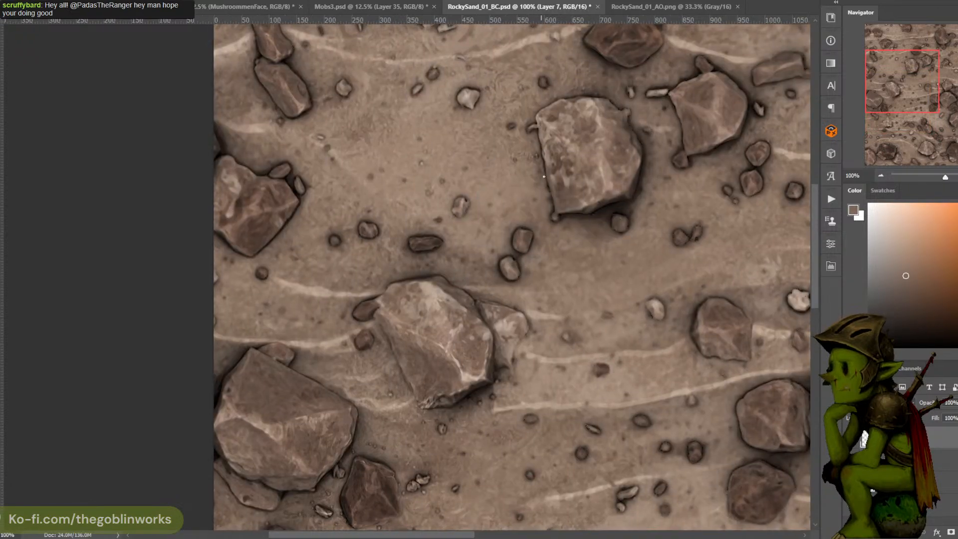
drag(557, 152, 551, 215)
key(d)
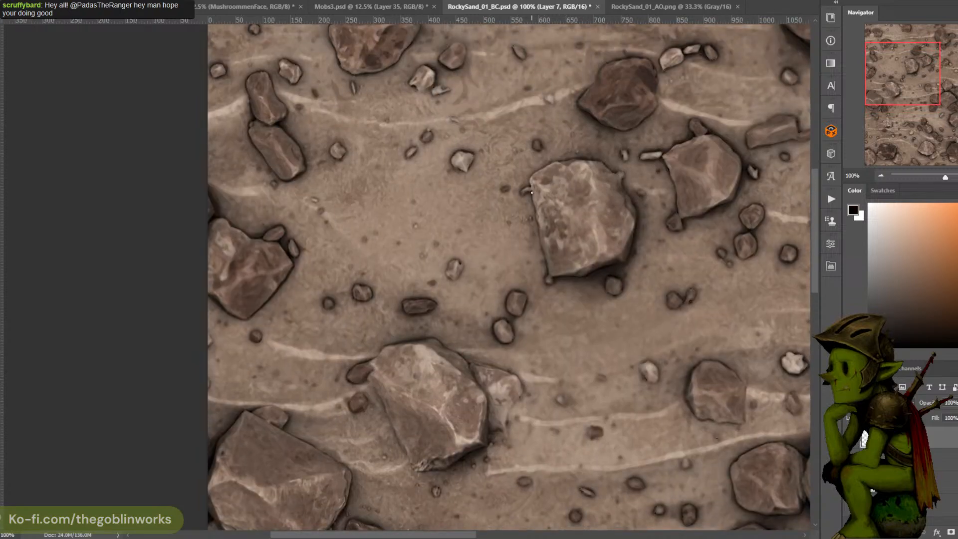
alt+click(528, 194)
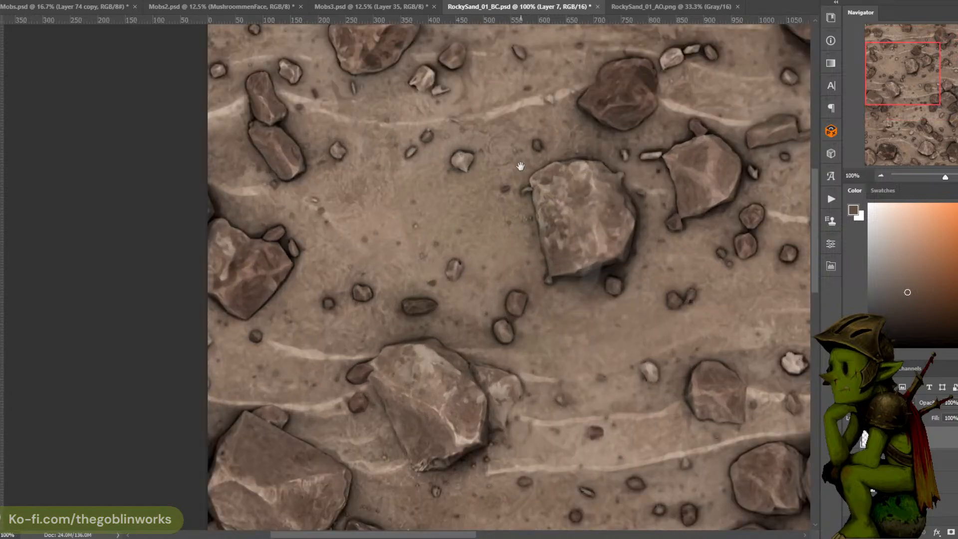
Sample lighter sand tones near the small pale pebble up and left of the mottled boulder
drag(520, 153, 596, 228)
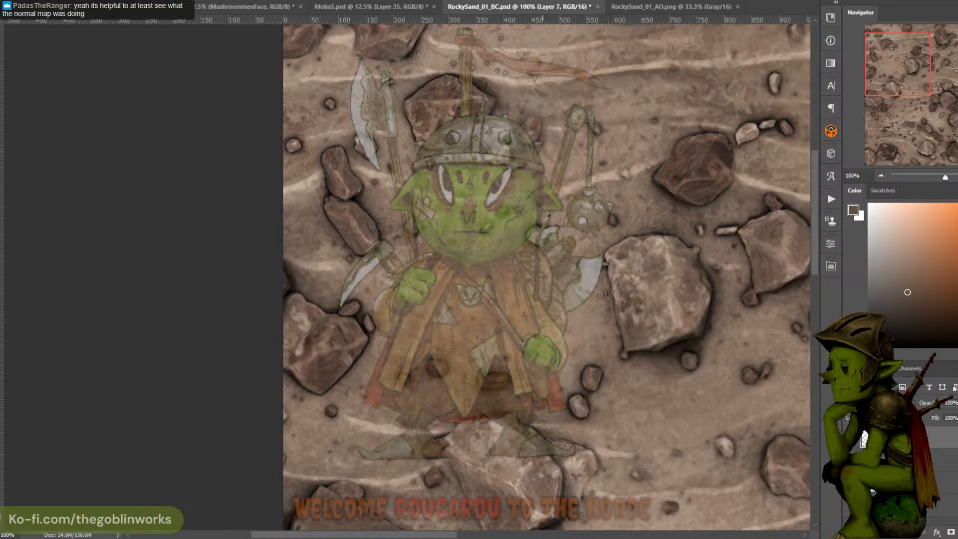
alt+click(544, 220)
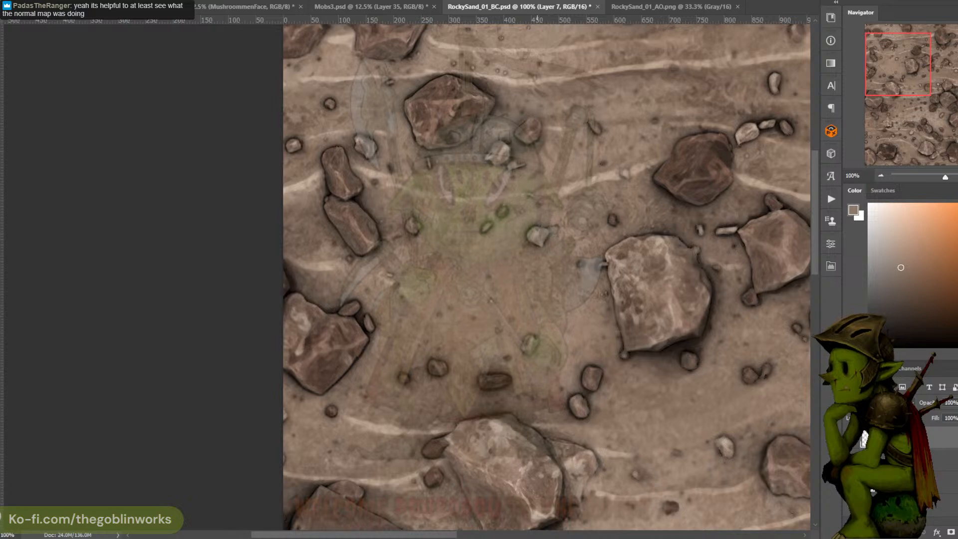
alt+click(535, 216)
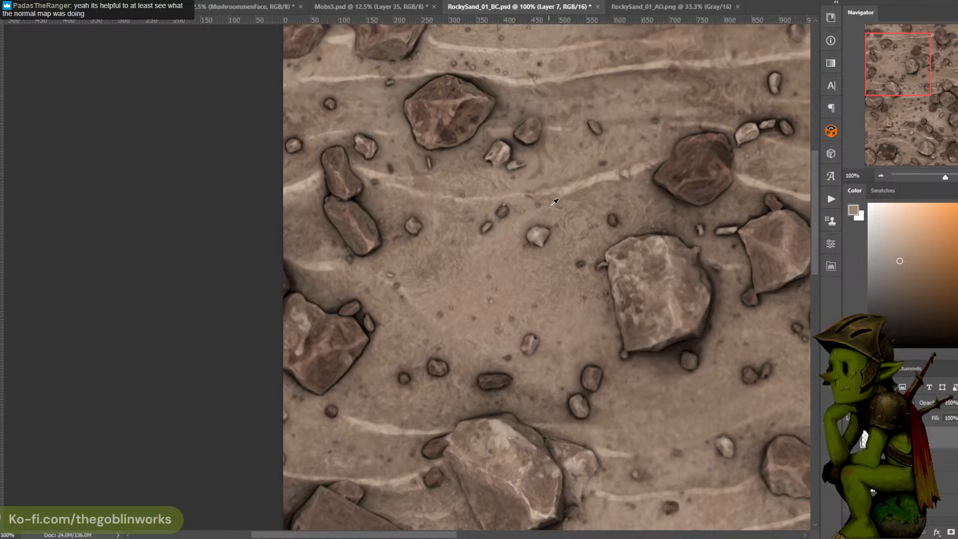
Retouch the shading around the small pebbles in the open sand with tones sampled from the nearby ground
key(d)
alt+click(519, 219)
alt+click(416, 218)
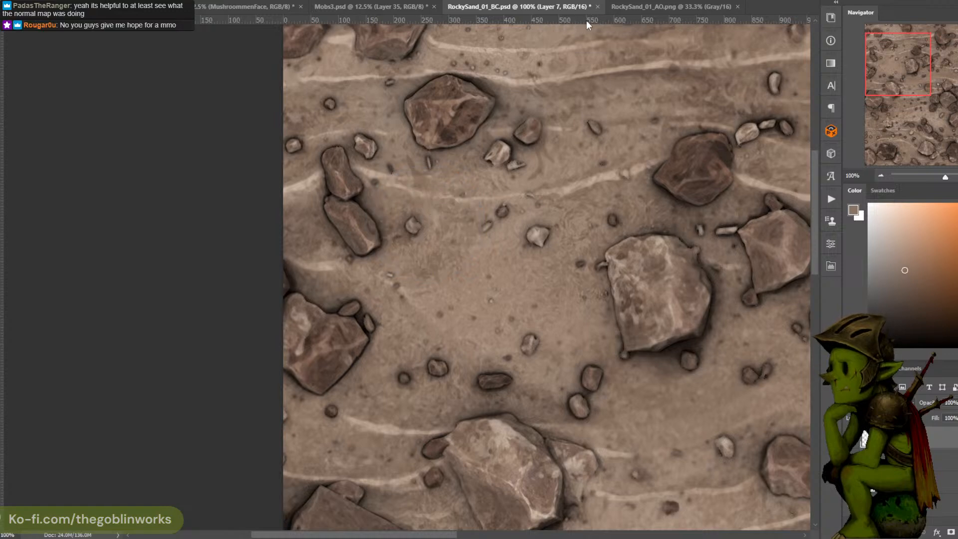
alt+click(409, 209)
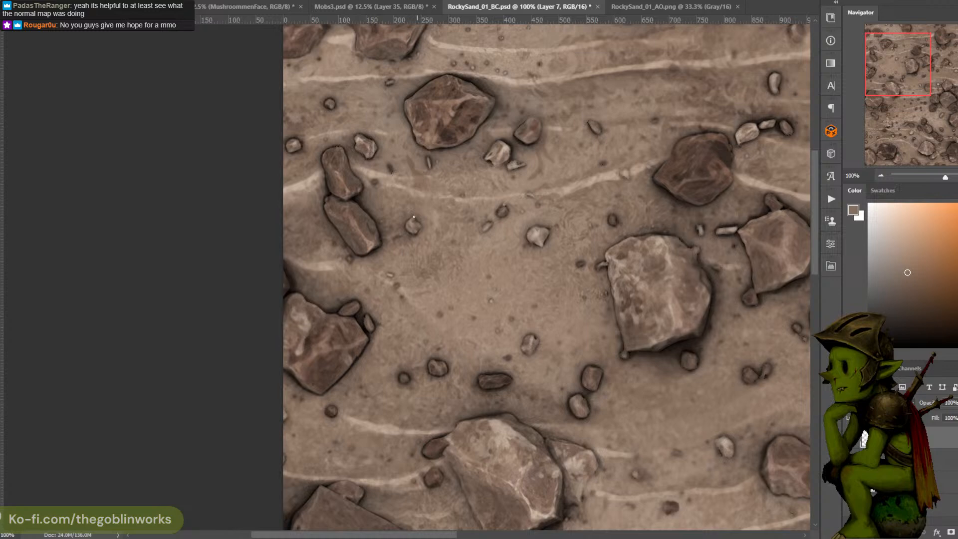
Blend sampled sand tones around the small light pebble above the two stacked elongated rocks
drag(443, 176, 510, 247)
alt+click(453, 218)
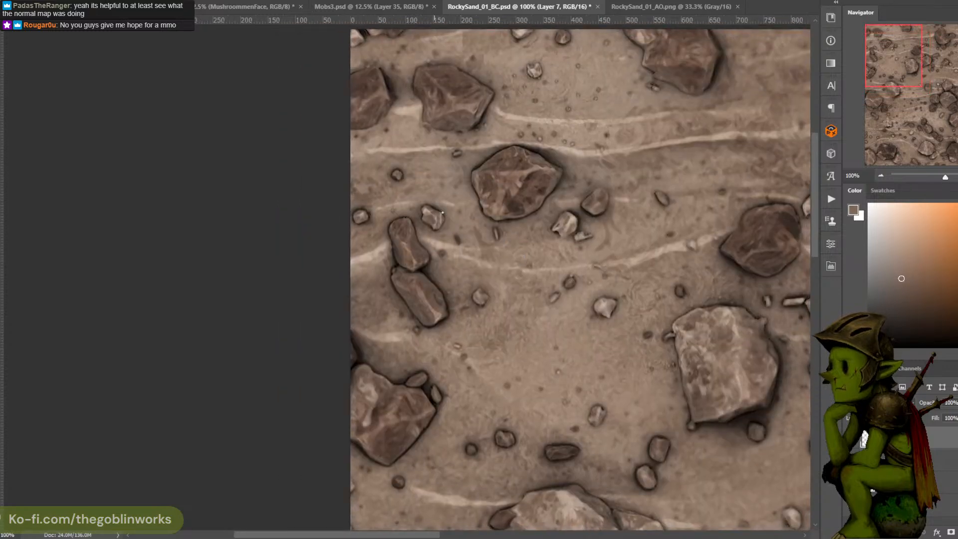
alt+click(444, 209)
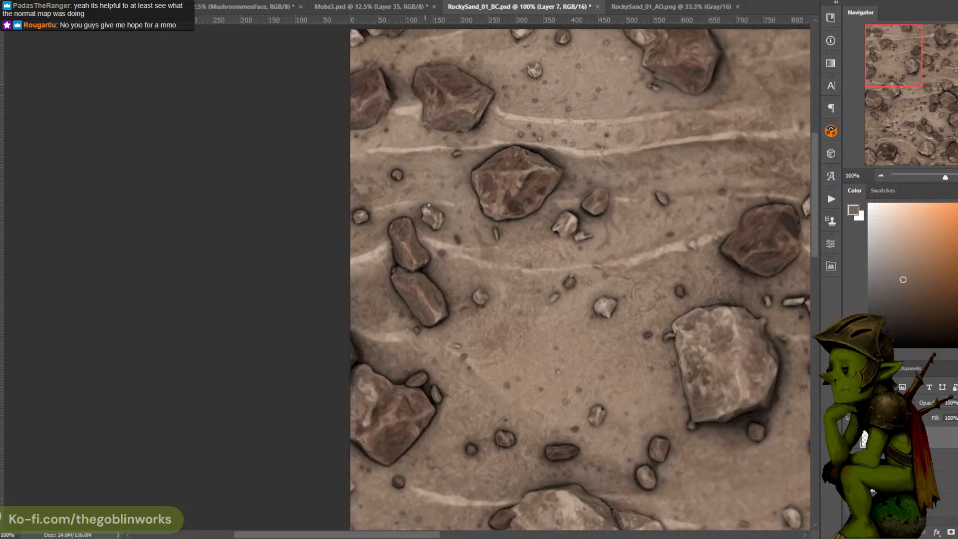
Shade around the light pebble below the large reddish rock, using black and shadow tones sampled near the rock's edge
alt+click(560, 230)
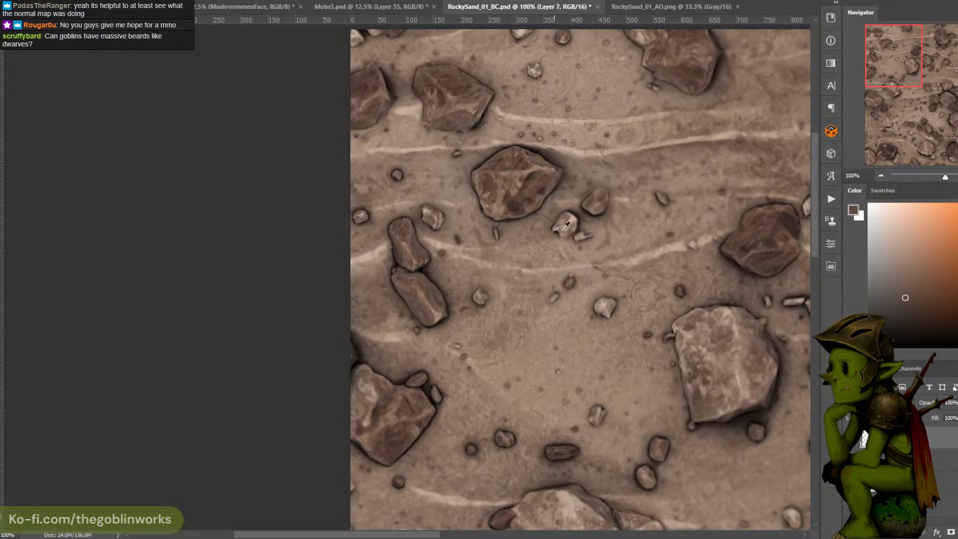
alt+click(561, 231)
drag(882, 320, 816, 381)
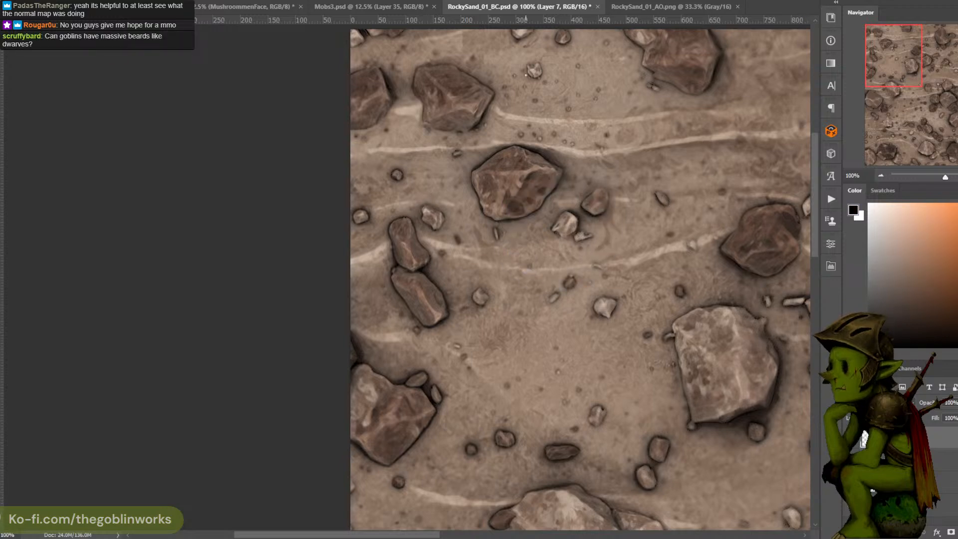
alt+click(551, 200)
alt+click(543, 203)
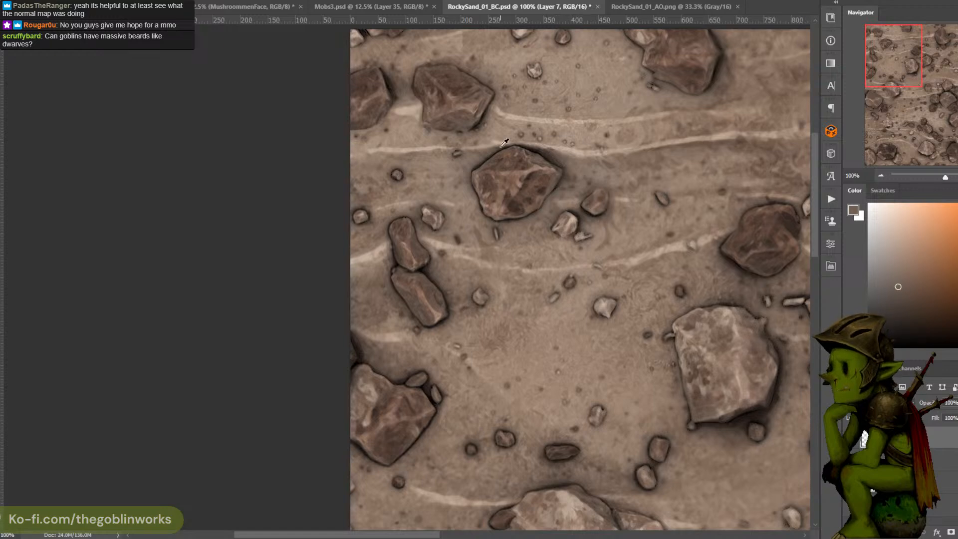
Retouch the upper and left outline of the large reddish rock with sampled sand and shadow tones
alt+click(495, 152)
alt+click(477, 153)
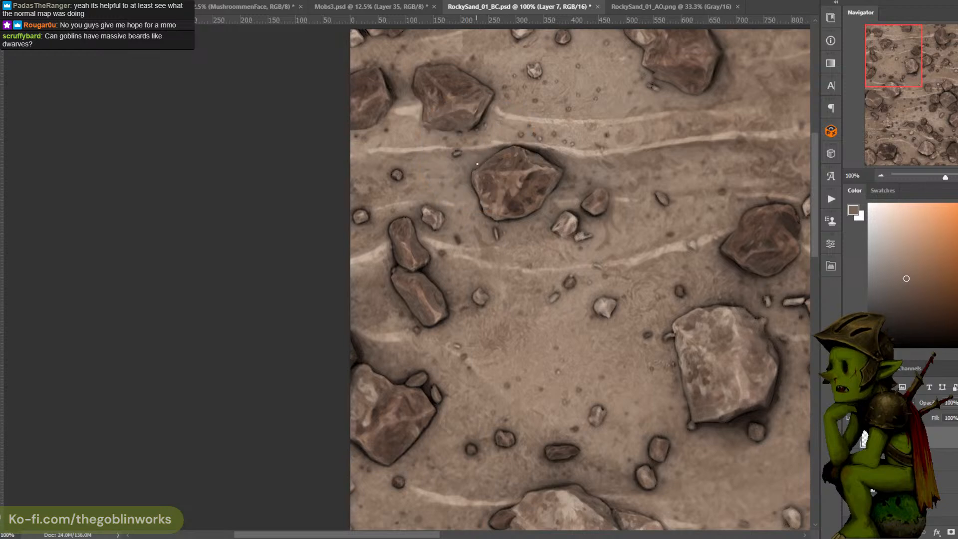
alt+click(472, 191)
Paint sampled ground and shadow tones around the two stacked elongated rocks near the texture's left edge
alt+click(390, 219)
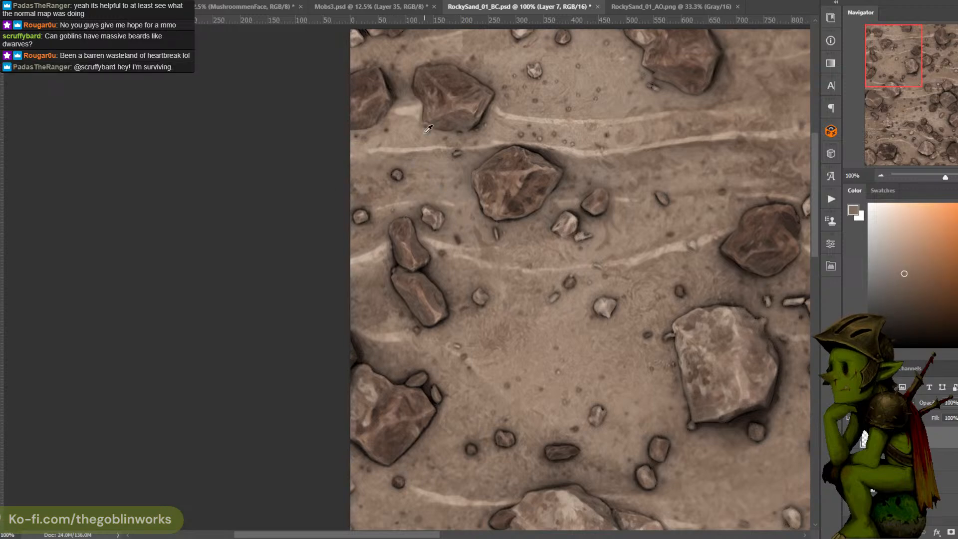
alt+click(388, 218)
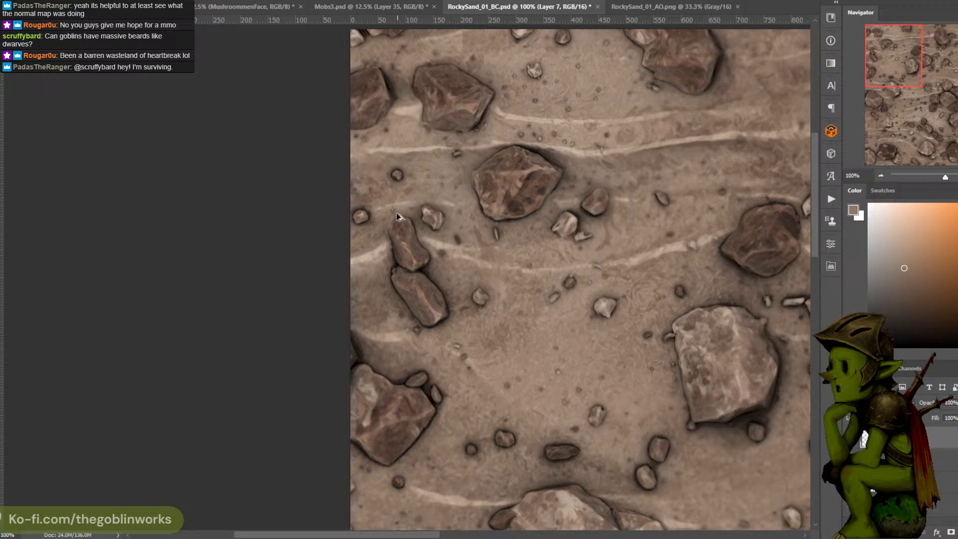
drag(482, 239, 504, 168)
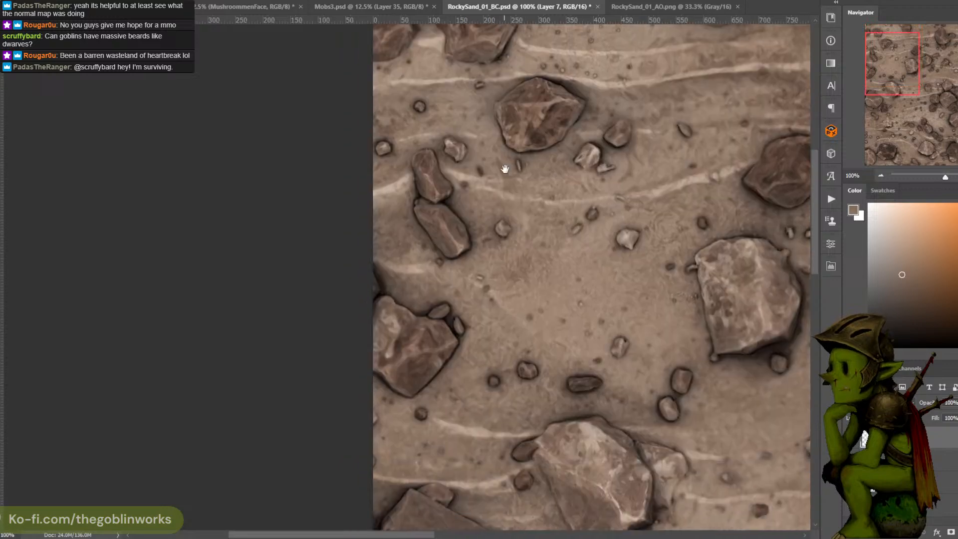
alt+click(464, 330)
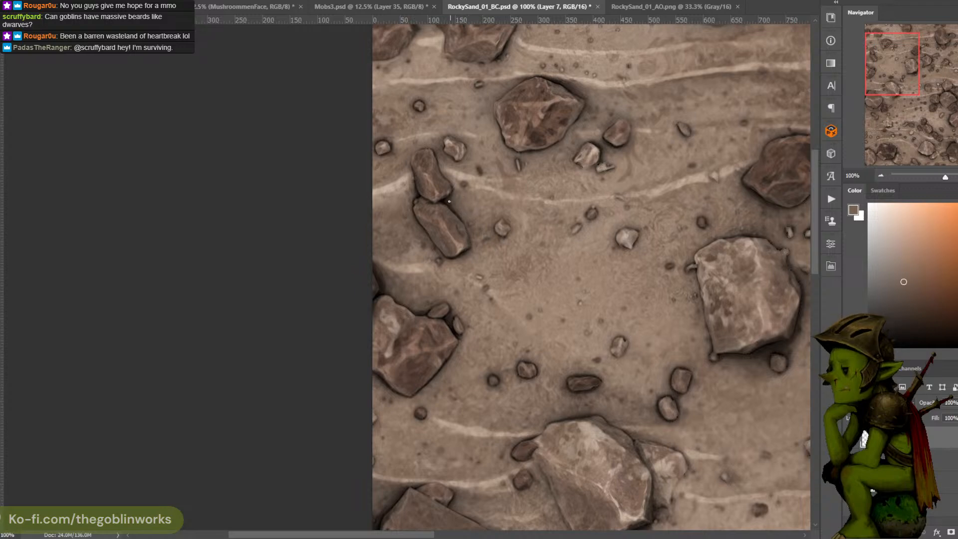
alt+click(409, 198)
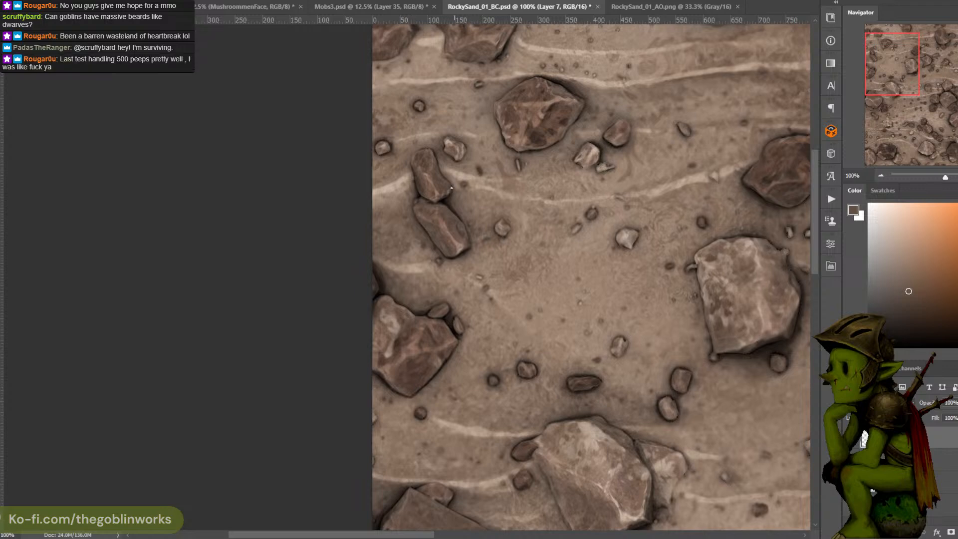
Paint sampled shadow tones into the ground along the right and lower-left sides of the large reddish rock
drag(462, 130, 442, 191)
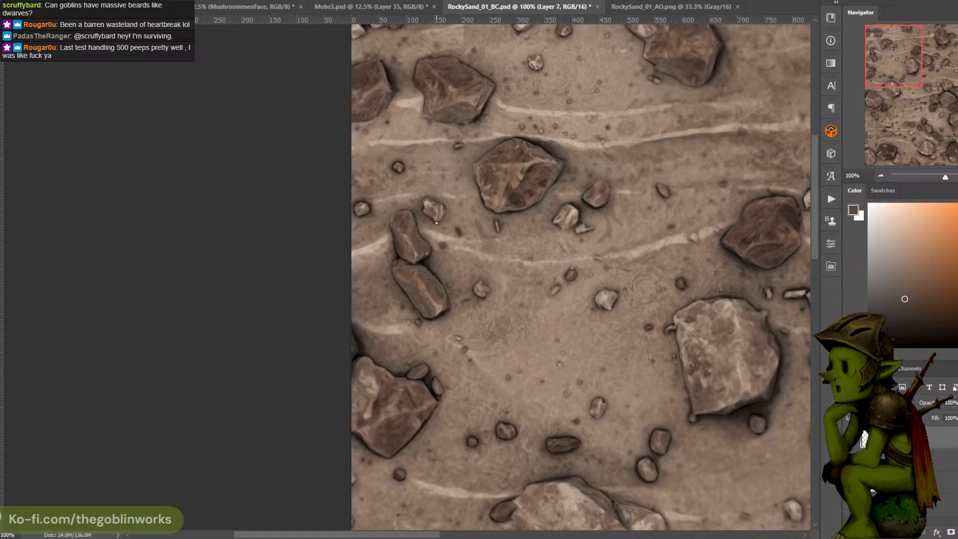
alt+click(568, 176)
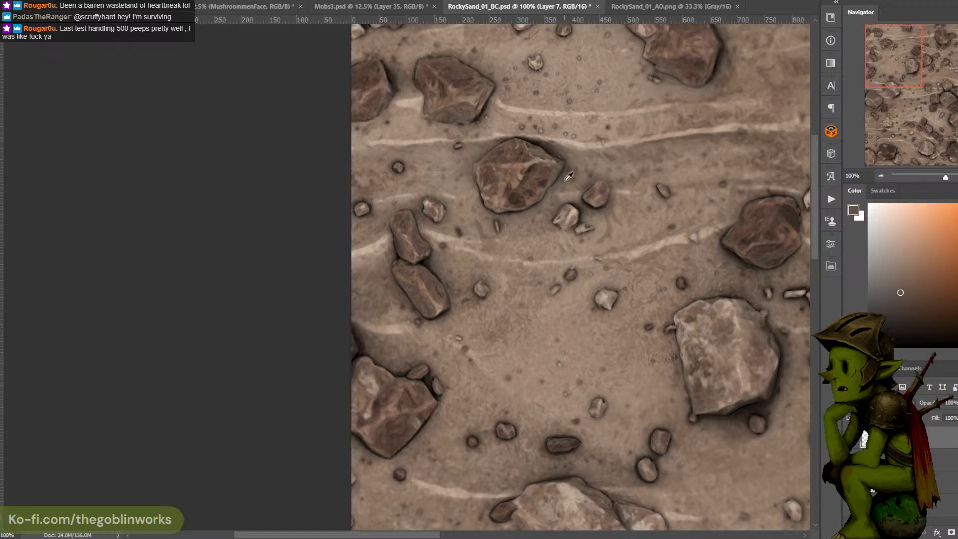
alt+click(551, 197)
alt+click(482, 194)
alt+click(482, 199)
Shade around the rock on the texture's top edge with sampled tones and black
drag(568, 161, 565, 252)
drag(639, 129, 544, 147)
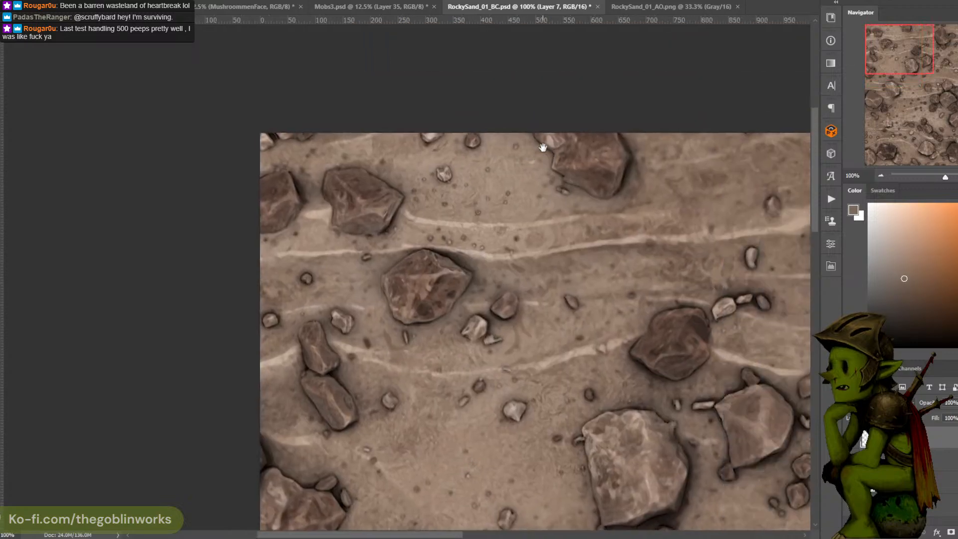
alt+click(632, 158)
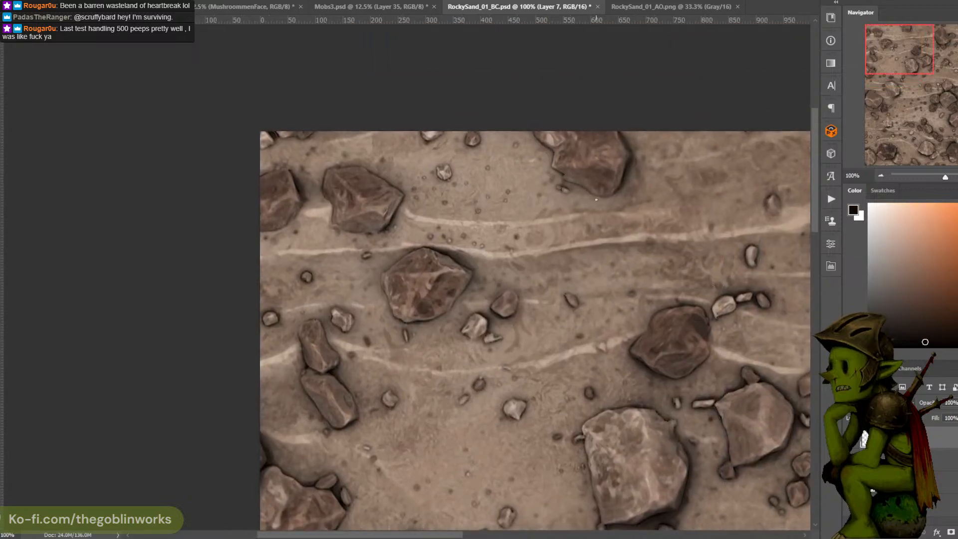
alt+click(595, 199)
key(d)
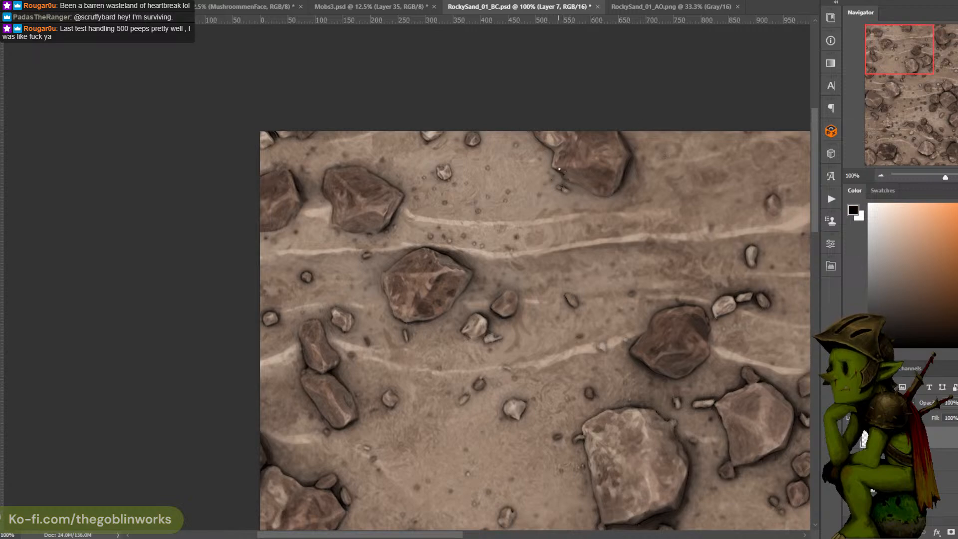
Paint black shadow accents along the rocks at the upper left and the dark rock beside the pale sand line
drag(533, 206, 585, 228)
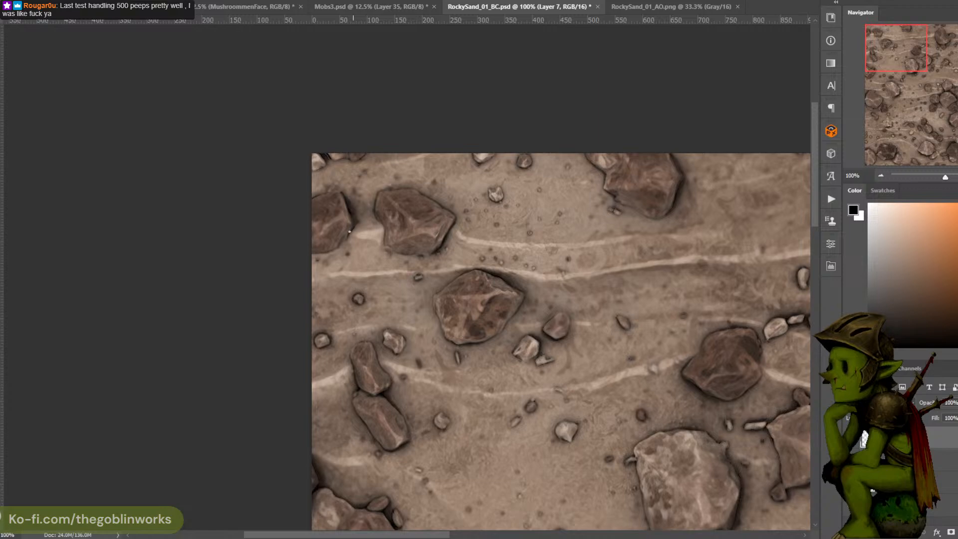
drag(633, 183, 470, 124)
drag(601, 175, 567, 146)
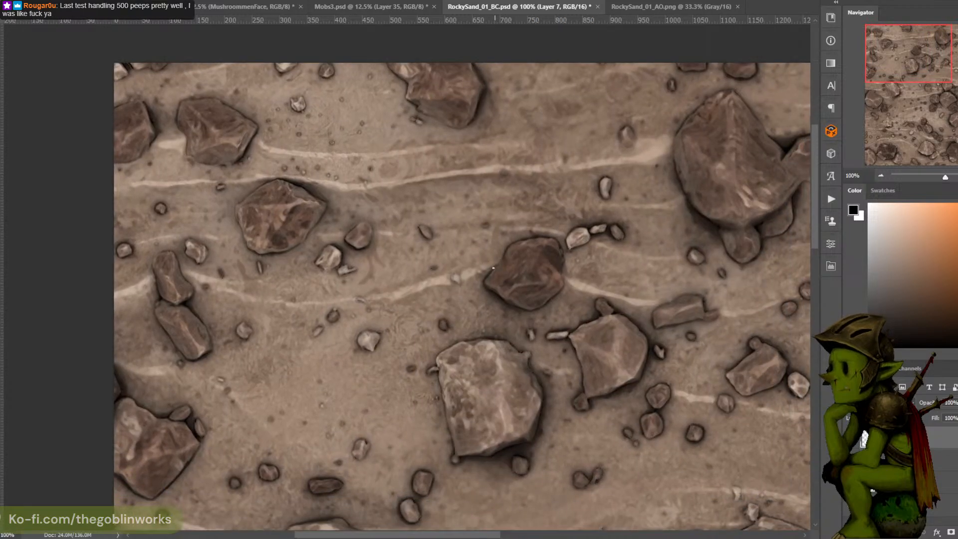
Paint black shadow accents along the lower-left edge of the large light rock in the texture's left half
mouse_move(562, 200)
mouse_down()
mouse_move(585, 122)
mouse_move(605, 115)
mouse_move(576, 102)
mouse_up()
mouse_move(467, 302)
mouse_down()
mouse_move(489, 181)
mouse_move(506, 185)
mouse_move(554, 115)
mouse_up()
mouse_move(384, 306)
mouse_down()
mouse_move(390, 320)
mouse_move(386, 310)
mouse_up()
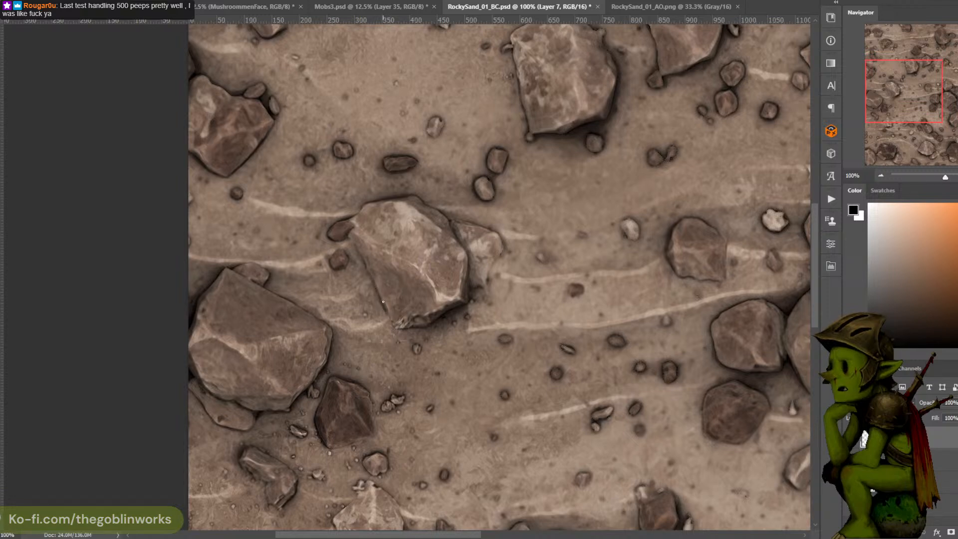
mouse_move(524, 245)
mouse_down()
mouse_move(513, 181)
mouse_move(494, 174)
mouse_up()
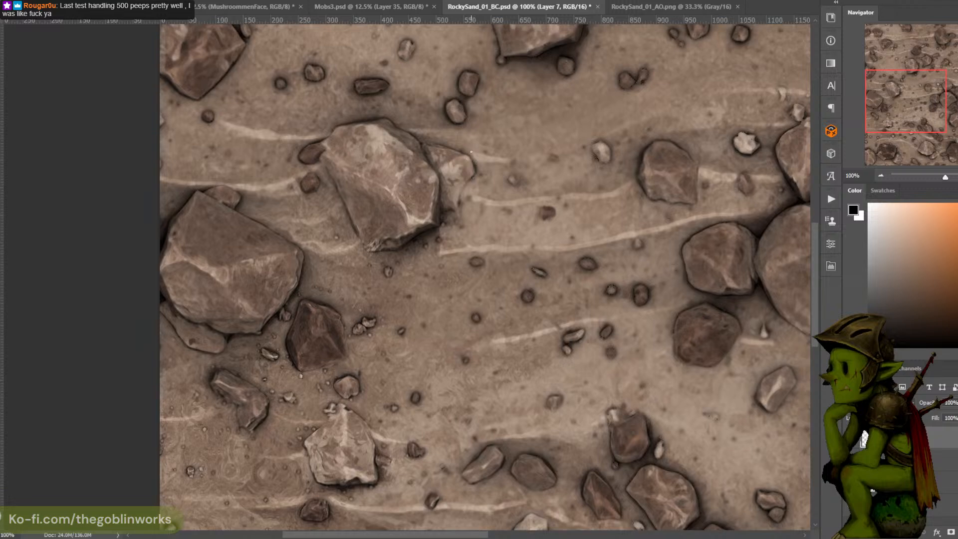
Blend sampled sand tones along the left edge of the dark round rock beside the central rock cluster
drag(510, 135, 480, 128)
drag(710, 164, 557, 125)
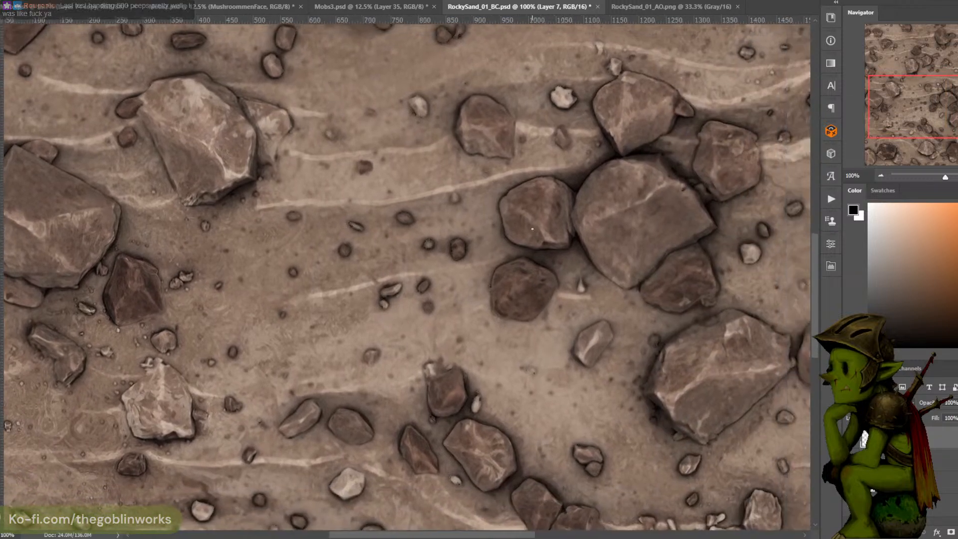
alt+click(488, 275)
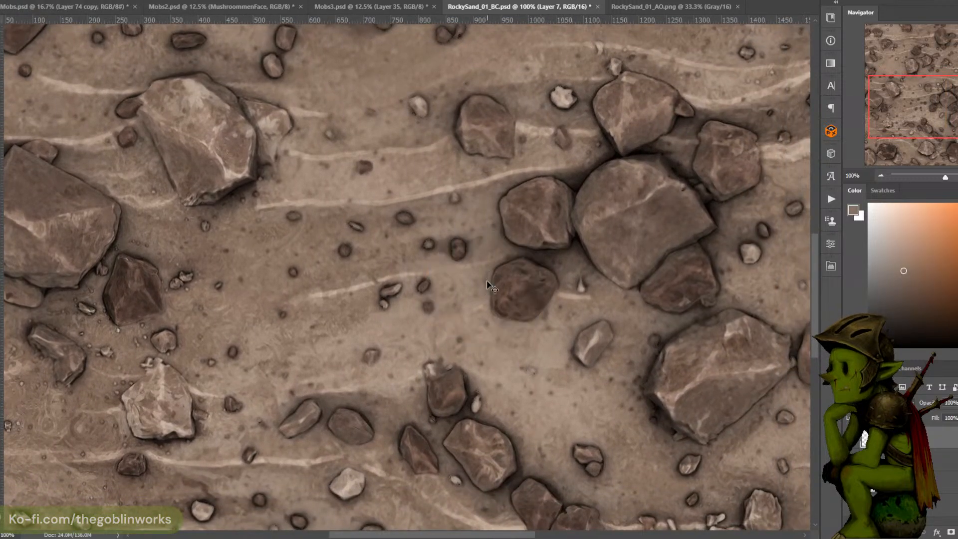
alt+click(488, 280)
drag(490, 286, 494, 272)
Retouch the left edge of the large overlapping rock in the texture's right half with sampled shadow tones and black
key(ctrl+minus)
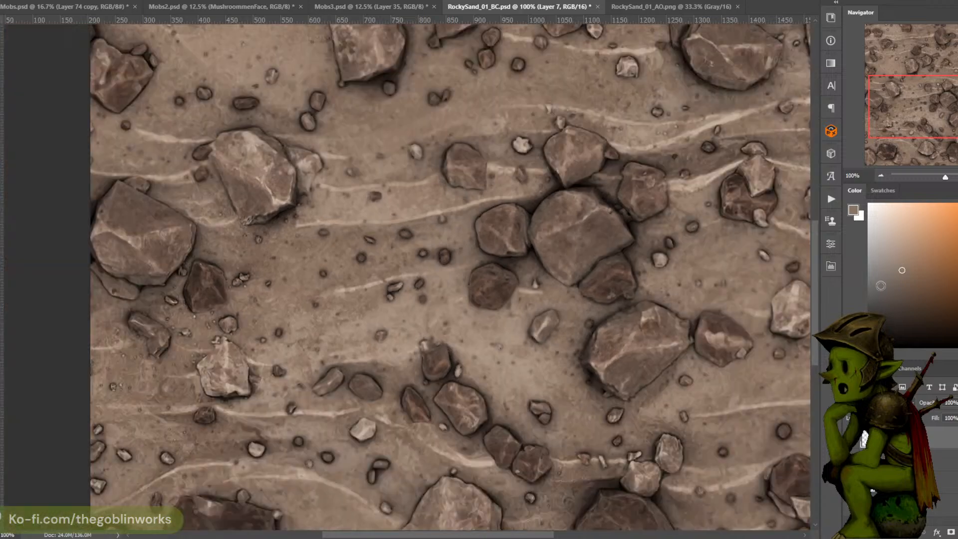
drag(742, 386, 660, 417)
key(ctrl+minus)
drag(705, 369, 692, 420)
key(ctrl+plus)
drag(666, 220, 620, 263)
alt+click(518, 241)
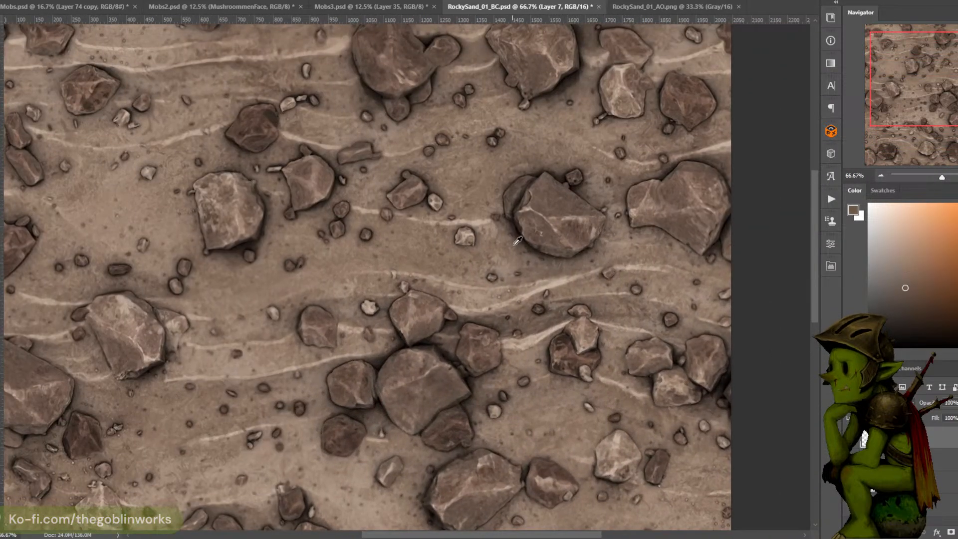
alt+click(519, 242)
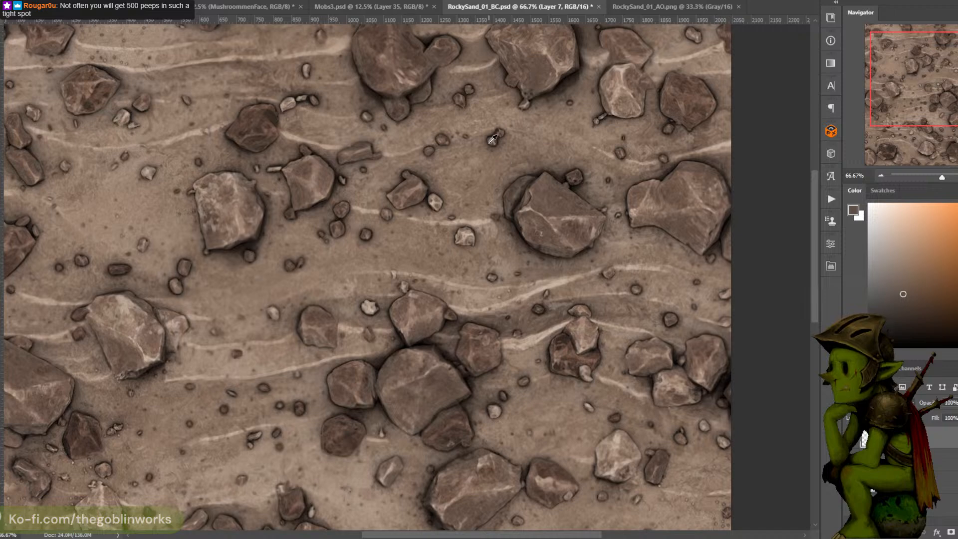
alt+click(513, 240)
key(d)
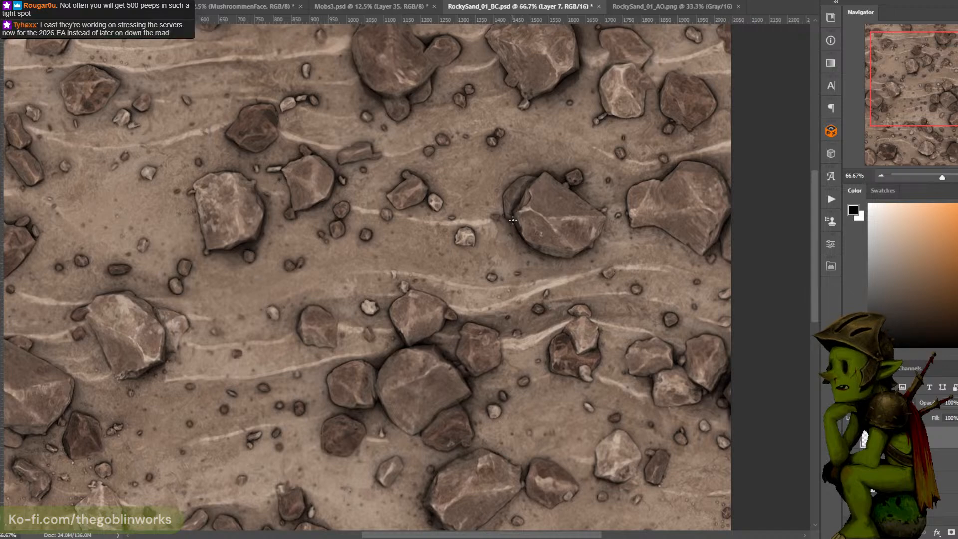
Blend sampled sand and shadow tones around the light square pebble and the small brown rock near it
alt+click(477, 238)
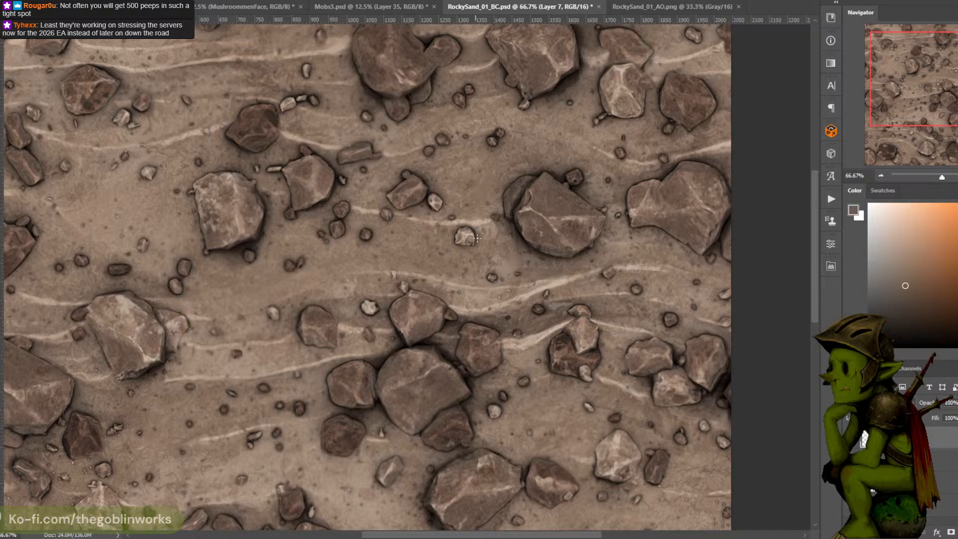
alt+click(456, 231)
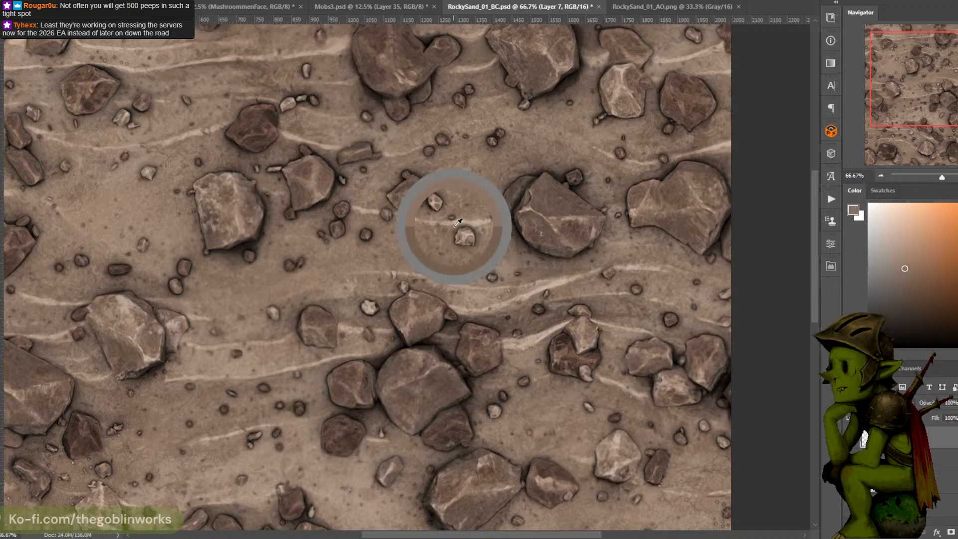
drag(497, 184, 551, 220)
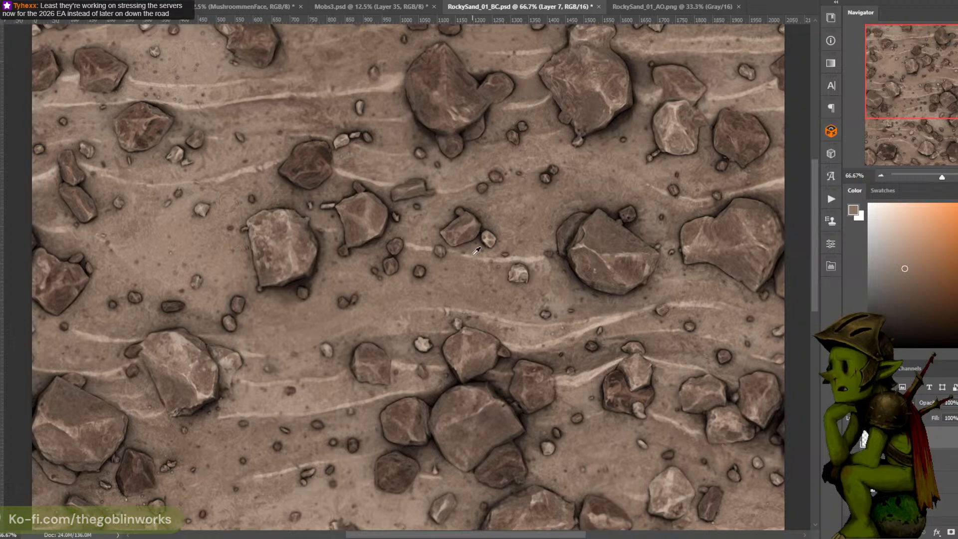
alt+click(470, 244)
key(ctrl+plus)
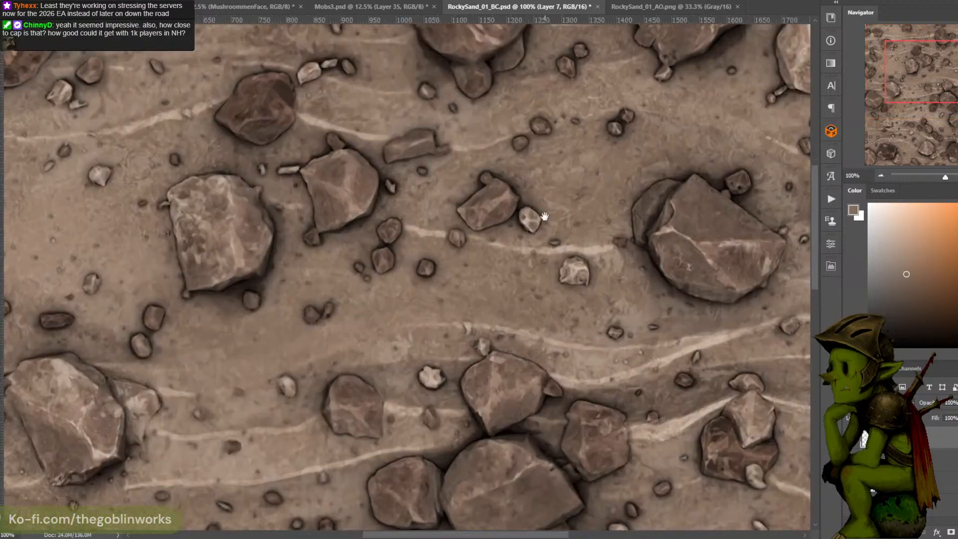
drag(542, 215, 548, 237)
alt+click(460, 238)
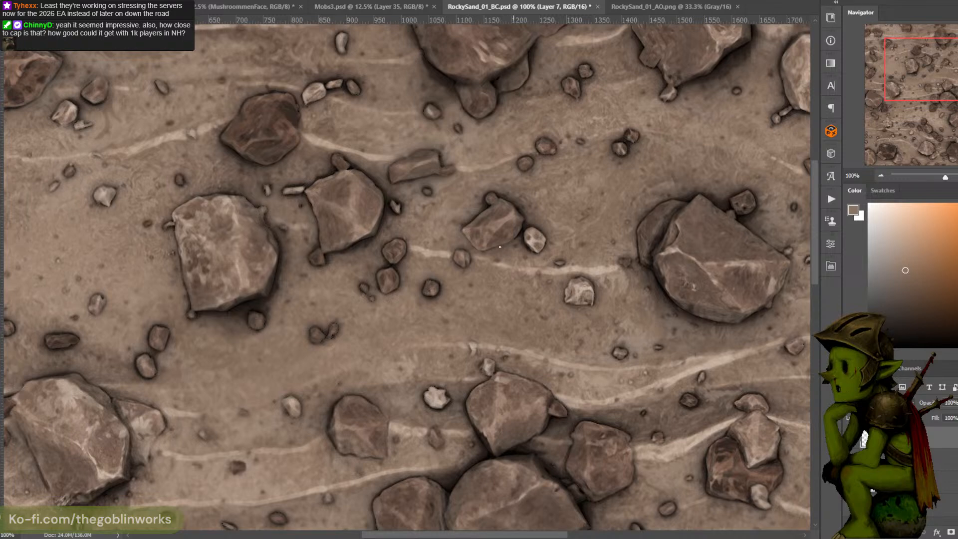
alt+click(468, 234)
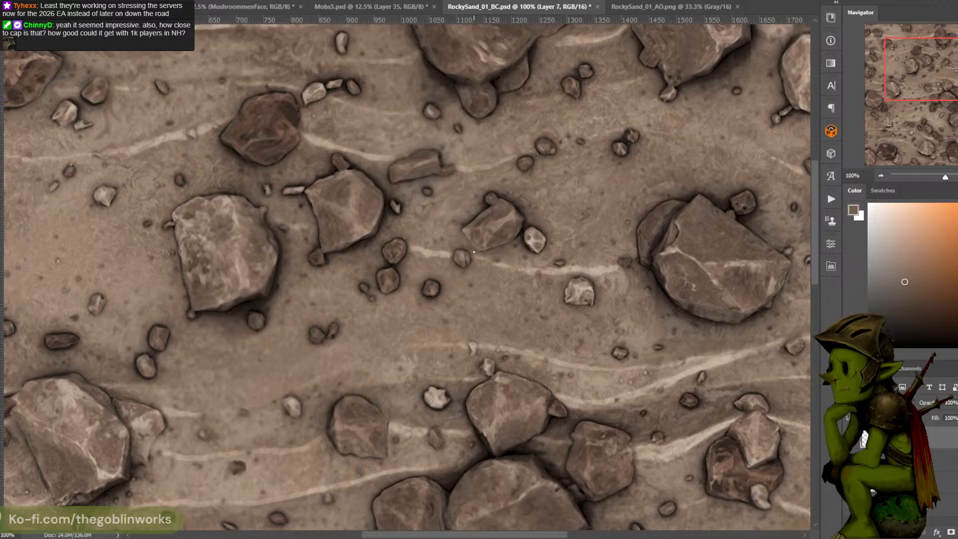
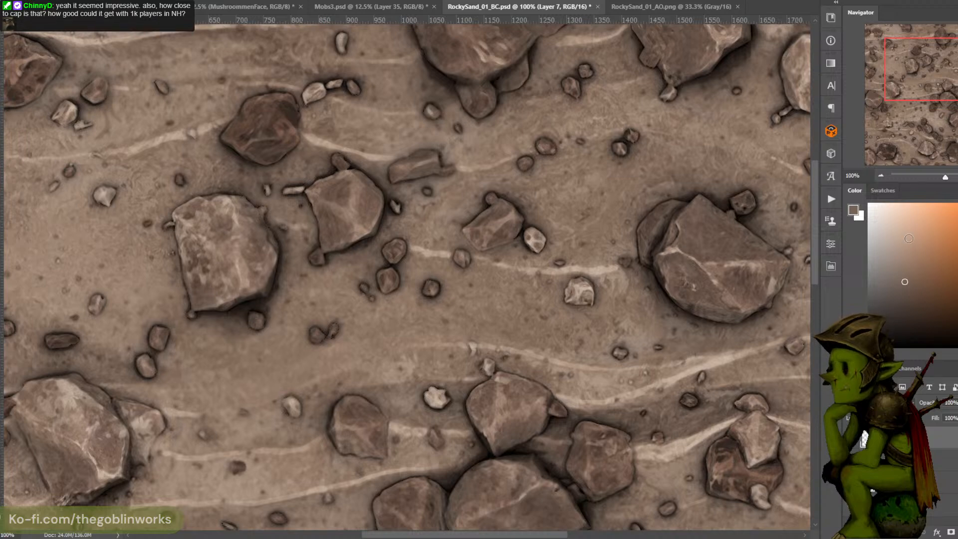
Paint black contact shadows around the large pointed rock near the texture's upper edge and the small round rock beside it
key(d)
drag(554, 73, 564, 178)
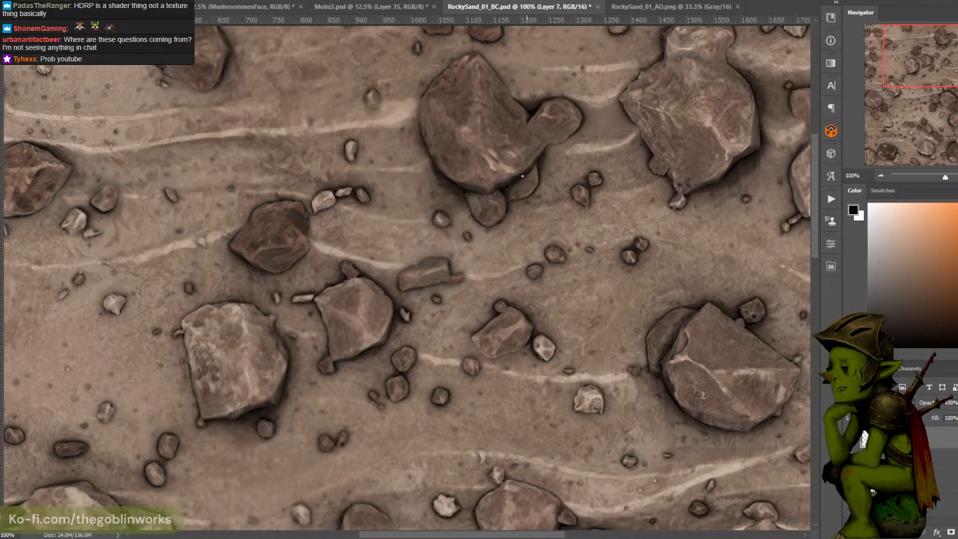
drag(555, 130, 535, 177)
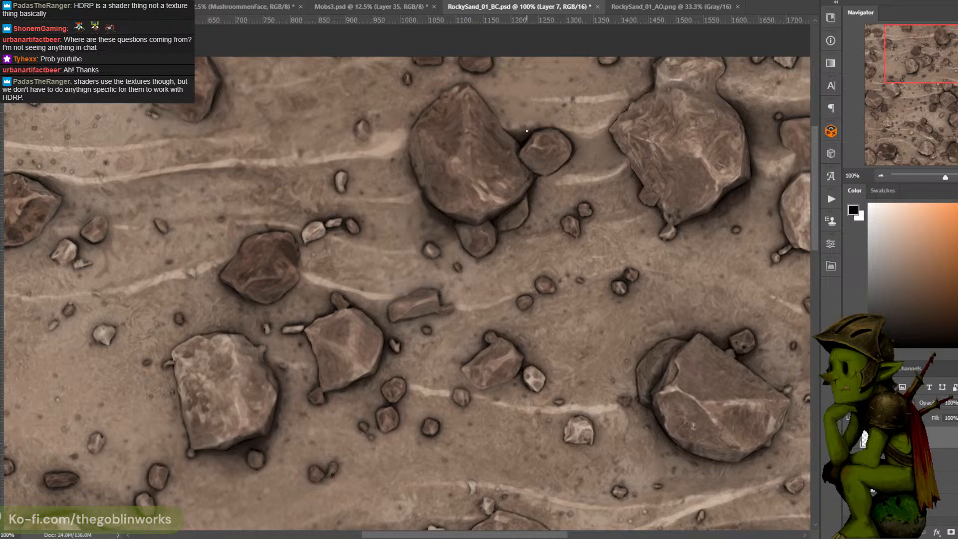
drag(481, 145, 513, 197)
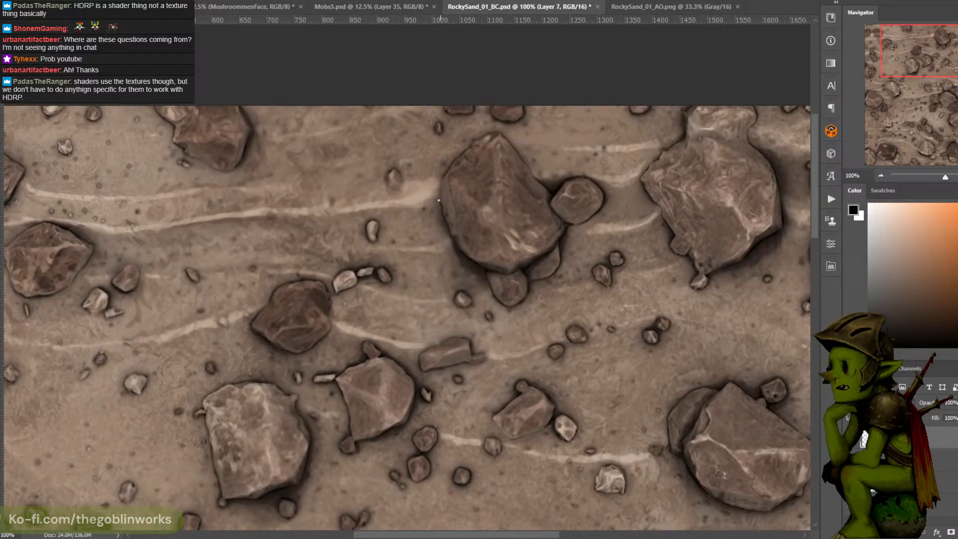
Blend sampled sand and rock tones with black along the large pointed rock's left edge, peak and right slope
alt+click(434, 182)
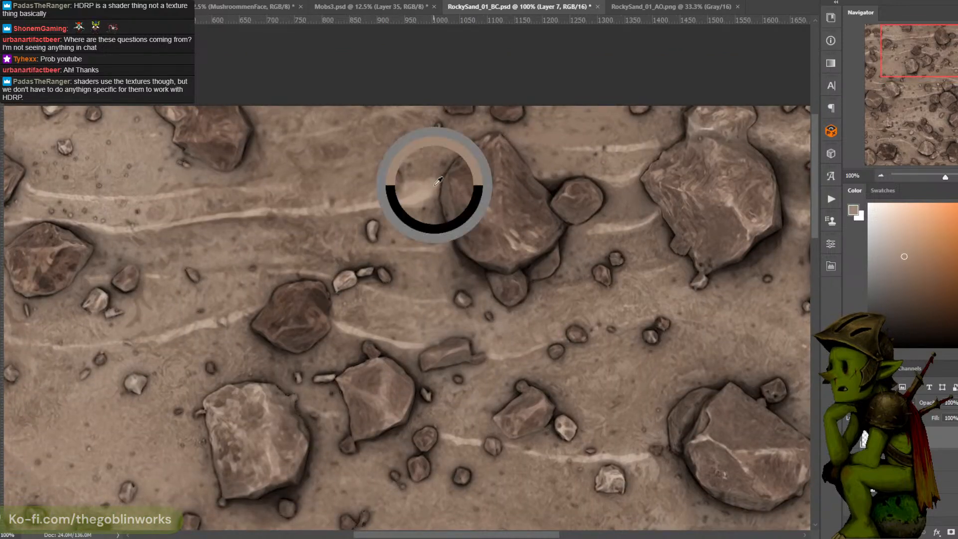
alt+click(441, 182)
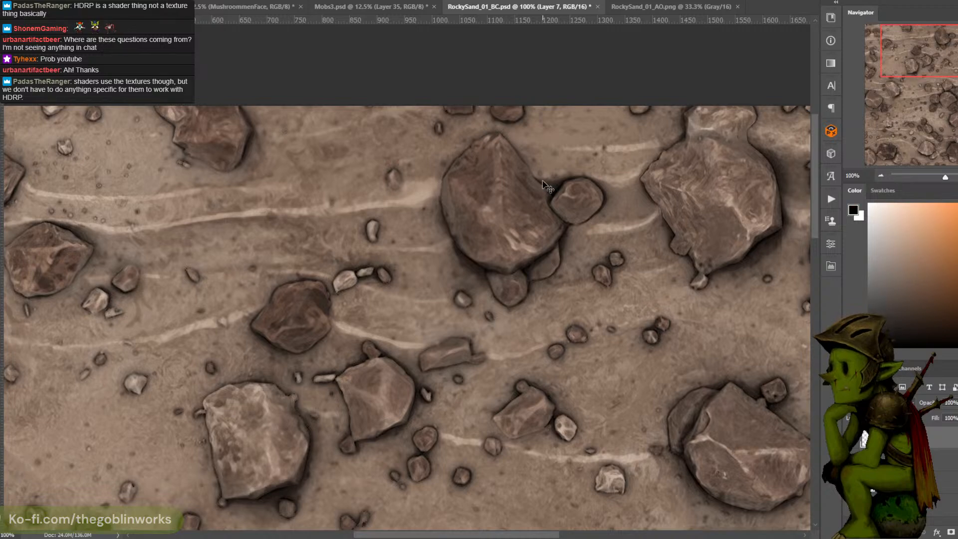
key(d)
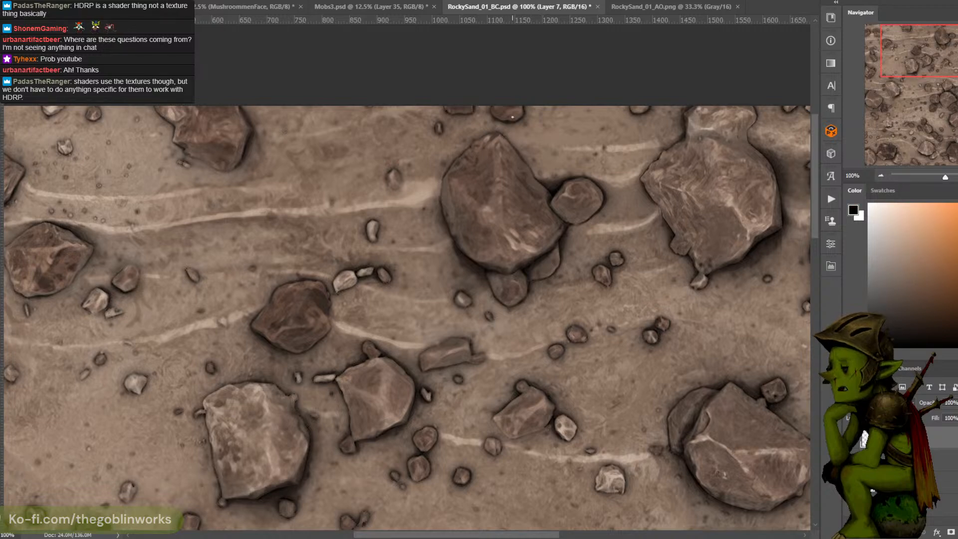
alt+click(500, 135)
alt+click(514, 235)
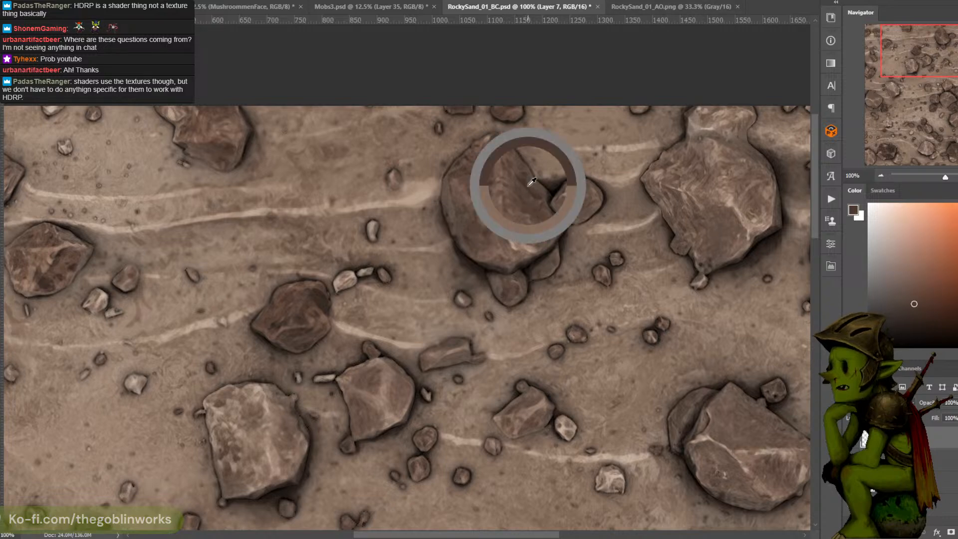
alt+click(532, 184)
key(d)
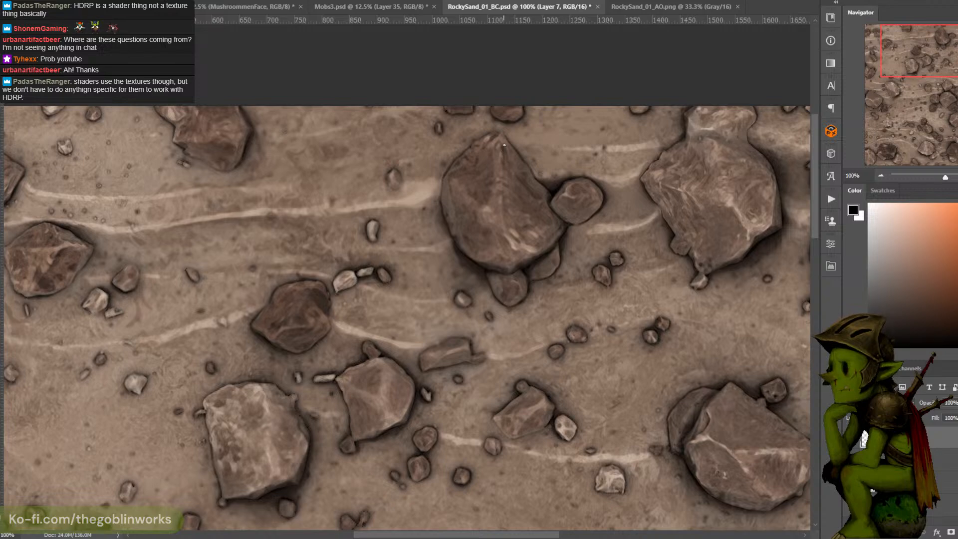
alt+click(518, 171)
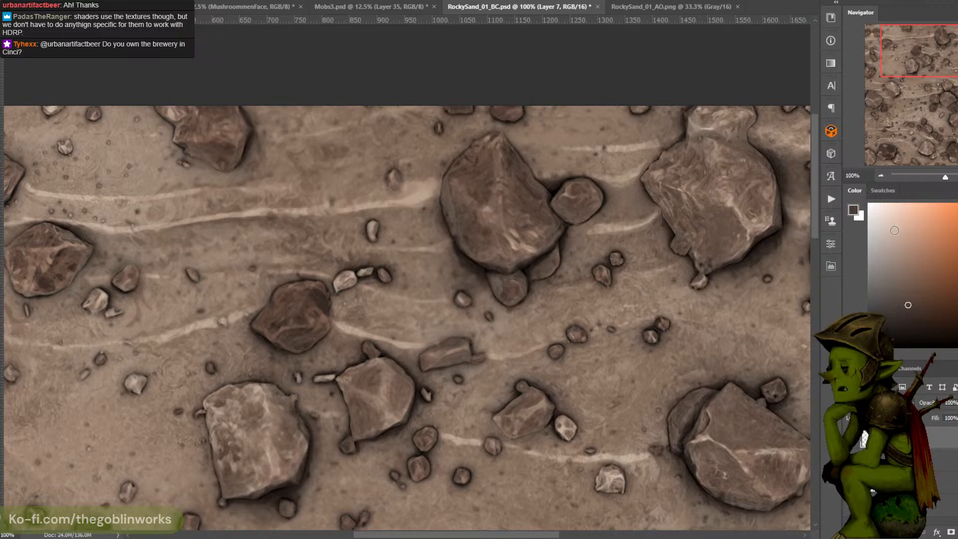
key(d)
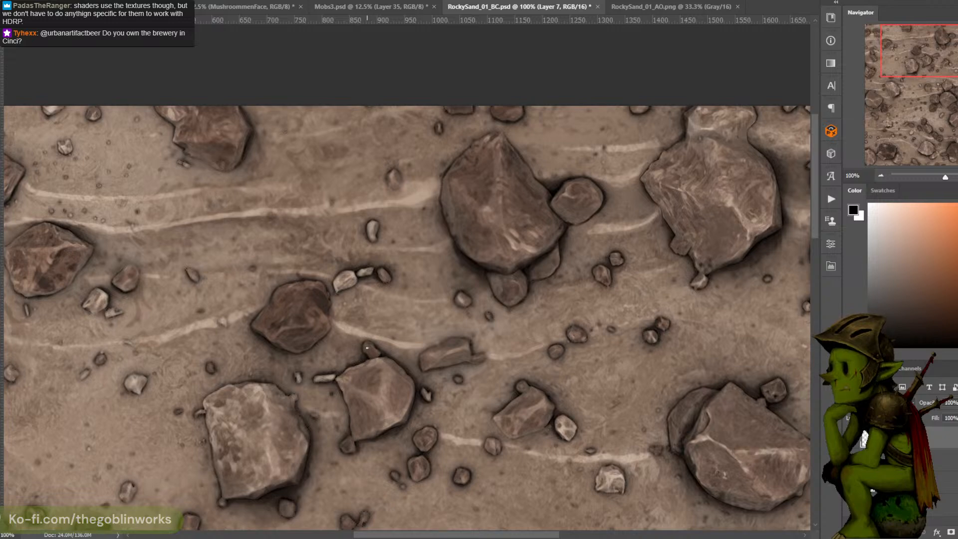
Repaint the edges of the two small pebbles below the large pointed rock with sampled sand and shadow tones
drag(366, 315, 428, 257)
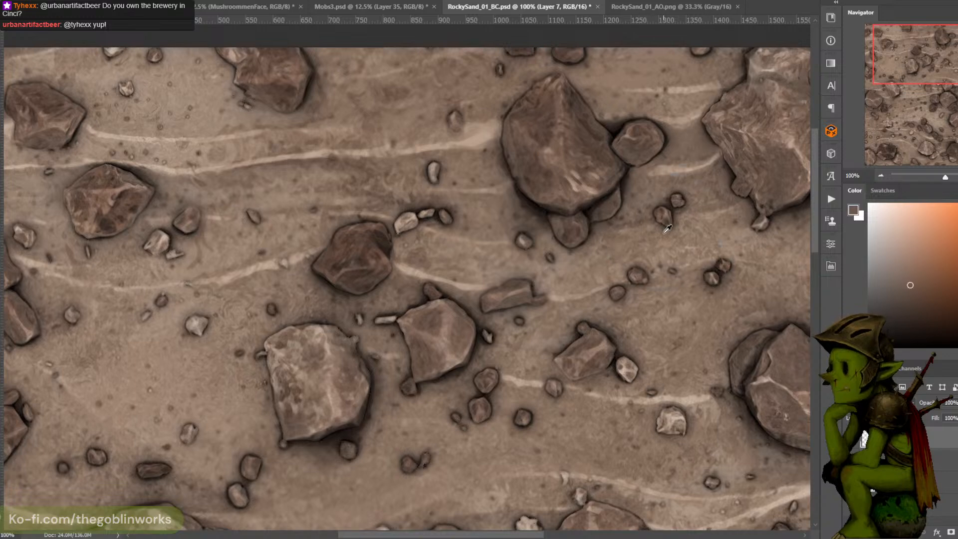
alt+click(664, 229)
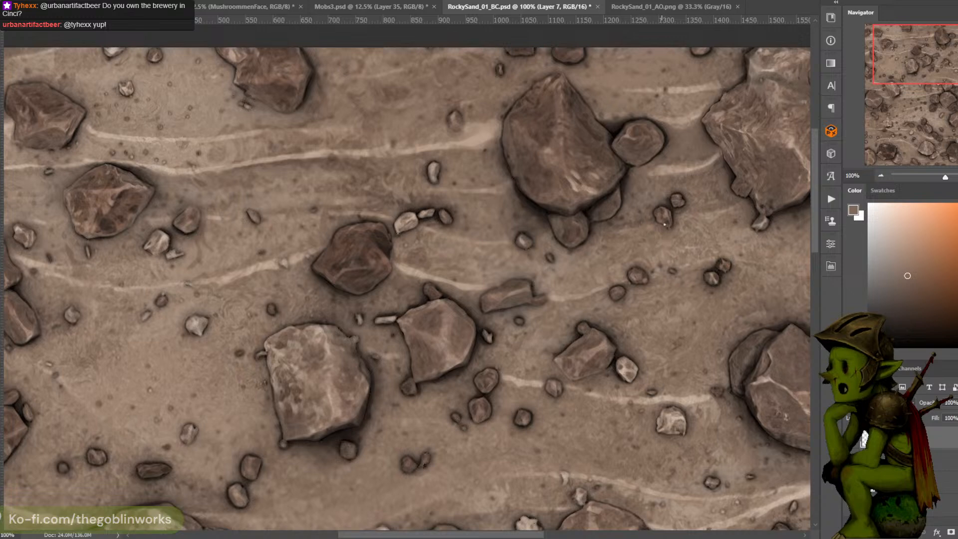
alt+click(655, 222)
alt+click(656, 215)
alt+click(655, 206)
alt+click(661, 204)
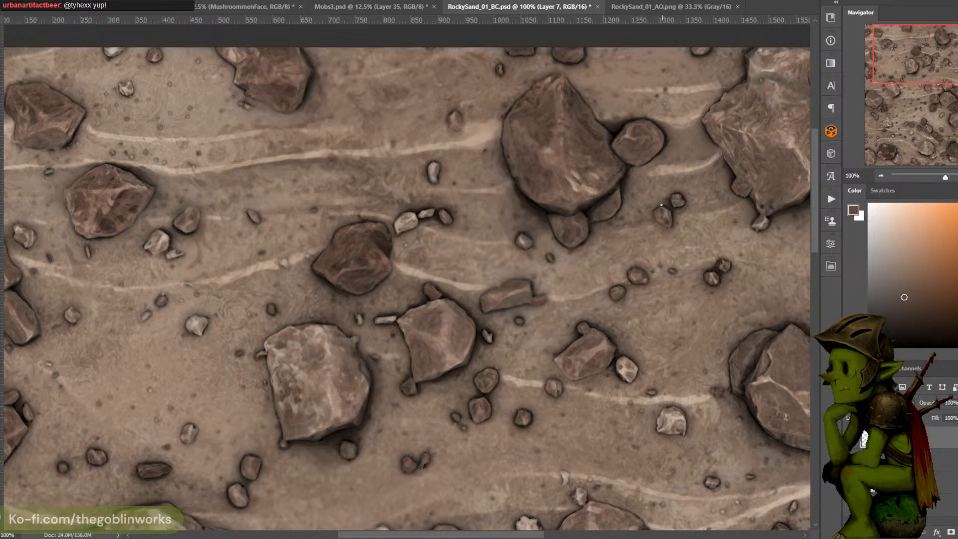
alt+click(664, 200)
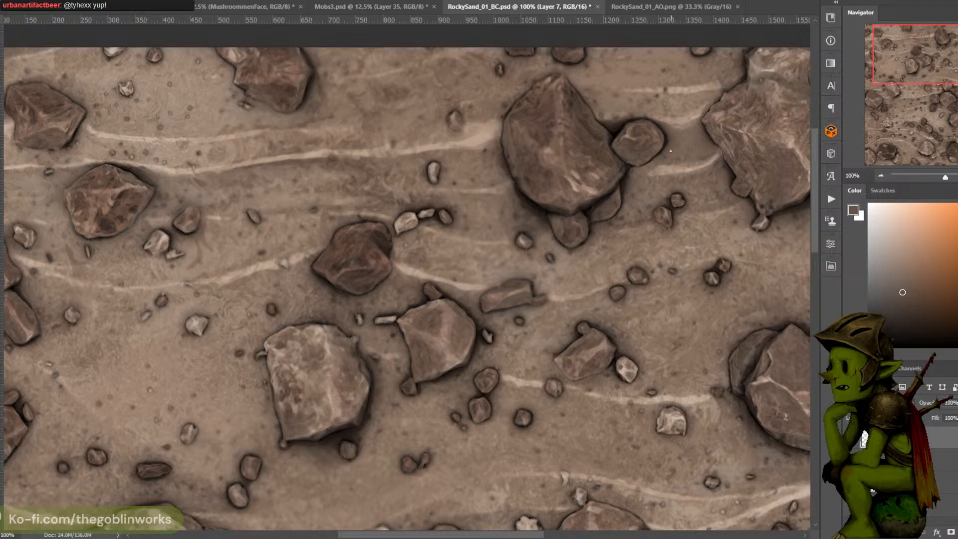
Blend sampled tones along the lower-left edge of the small round rock adjoining the large pointed rock
alt+click(632, 167)
alt+click(630, 165)
alt+click(631, 165)
Paint black accents around the small stones at the lower-left edge of the large light rock in the texture's upper right
drag(726, 129, 690, 124)
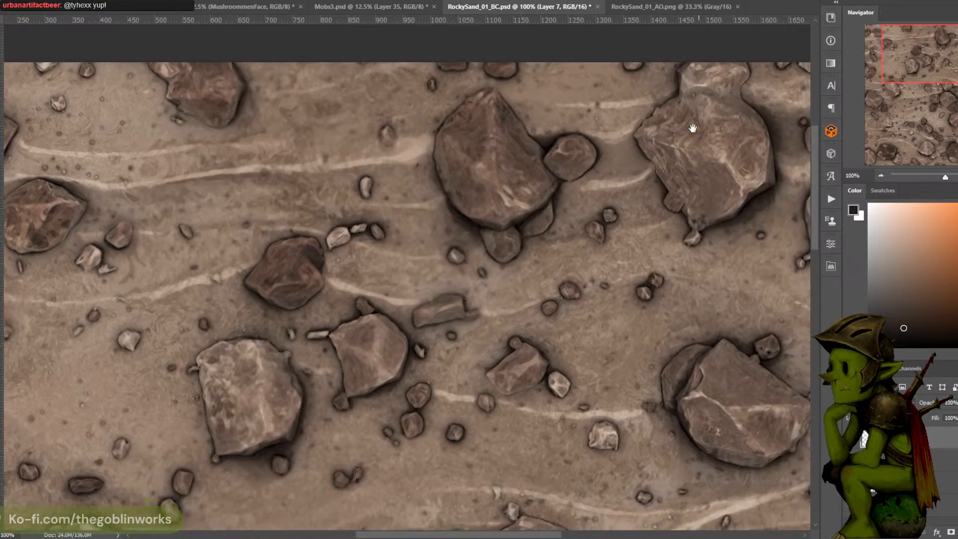
alt+click(739, 204)
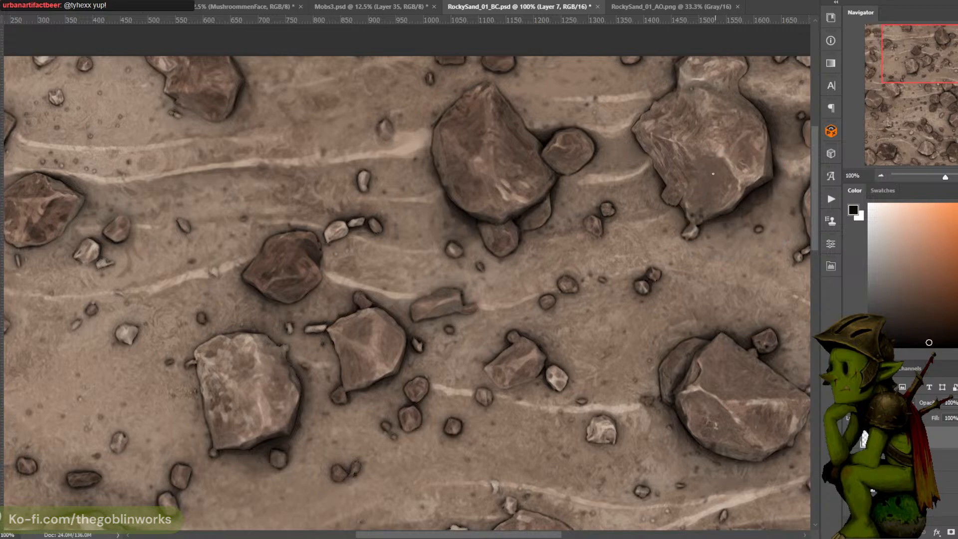
drag(679, 190, 676, 188)
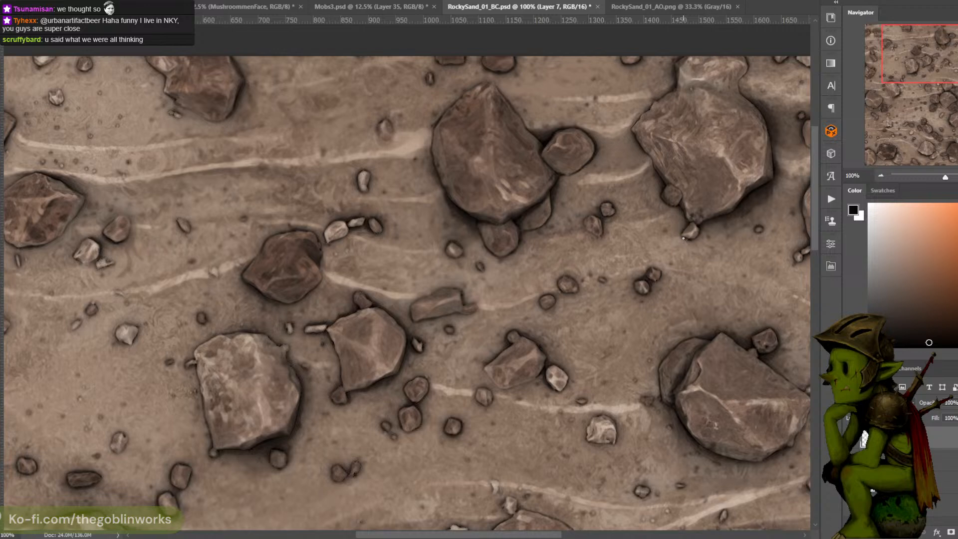
drag(714, 183, 707, 221)
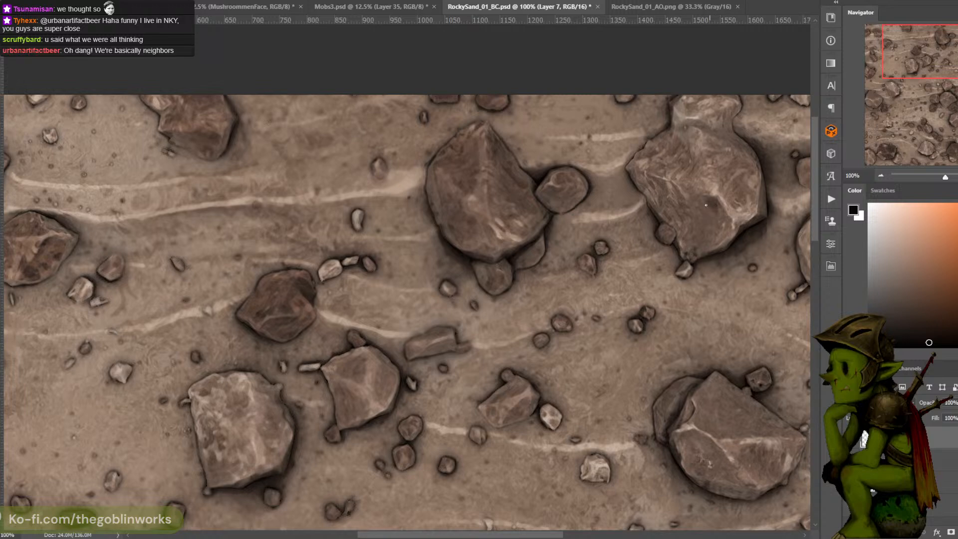
Paint black shadow lines along the large light rock's edges and between it and the smaller rock above
drag(733, 185, 677, 177)
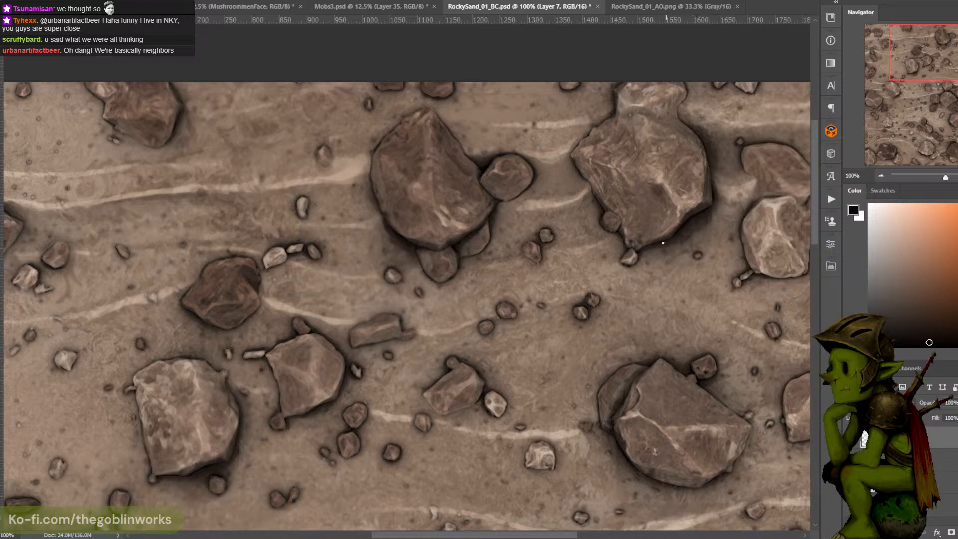
drag(751, 129, 758, 145)
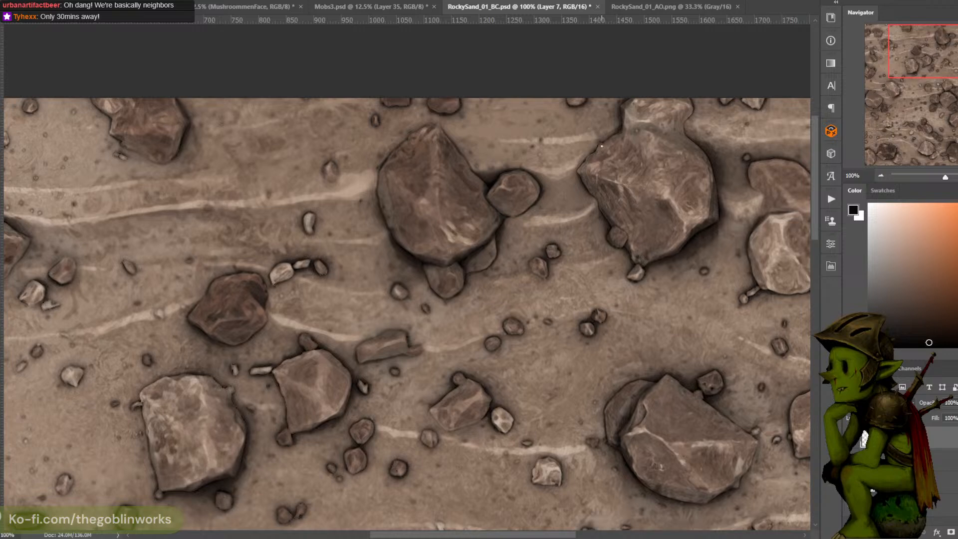
drag(695, 108, 664, 150)
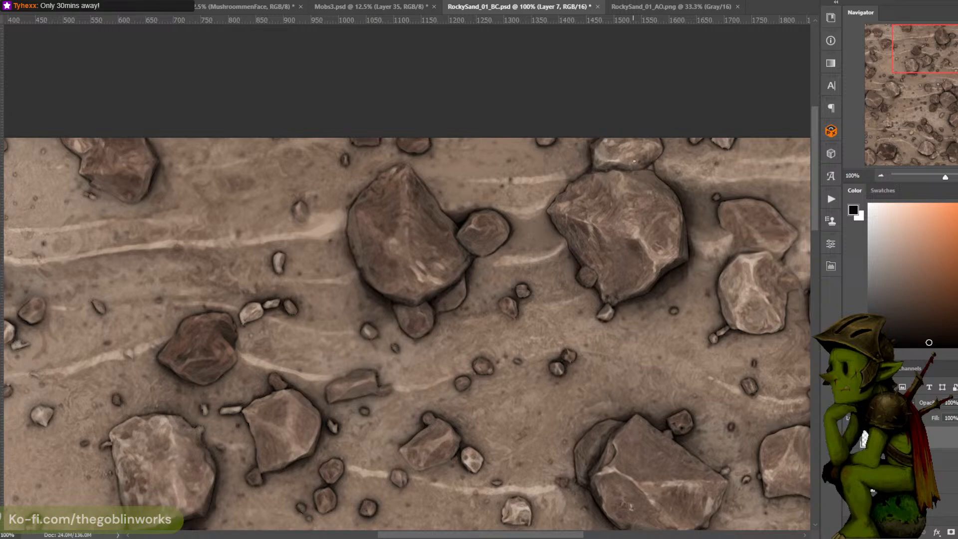
key(ctrl+minus)
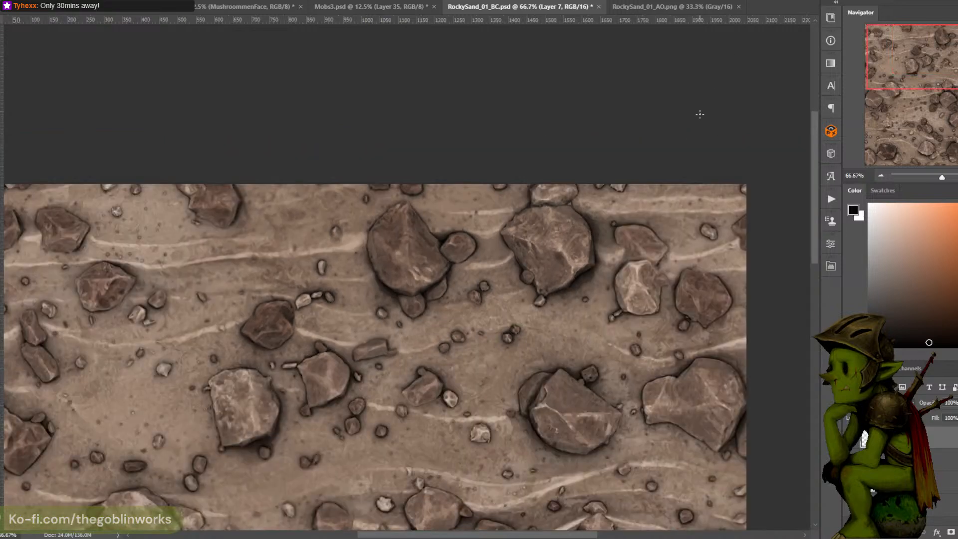
drag(625, 201, 653, 138)
key(ctrl+plus)
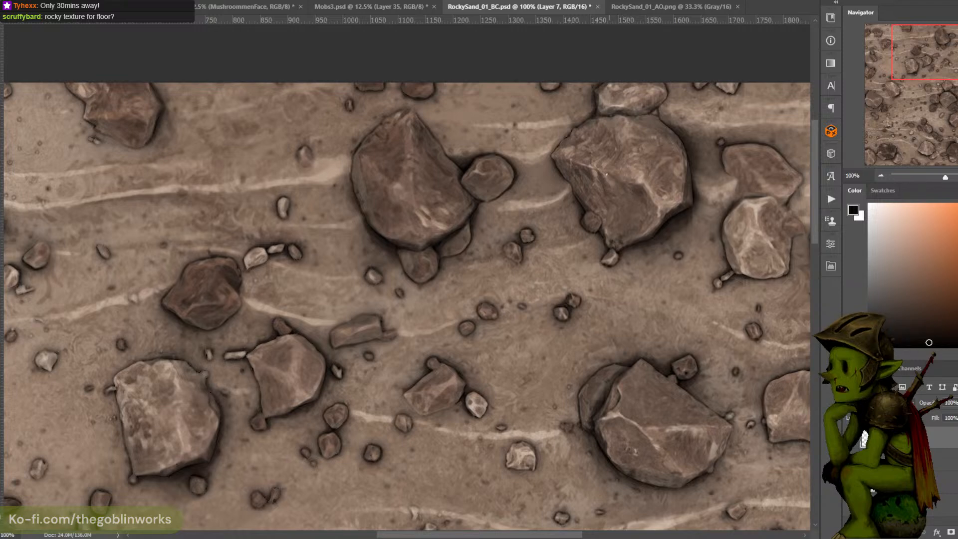
Retouch the left side of the light rock below the reddish rock with sampled sand tones and black
drag(773, 129, 697, 90)
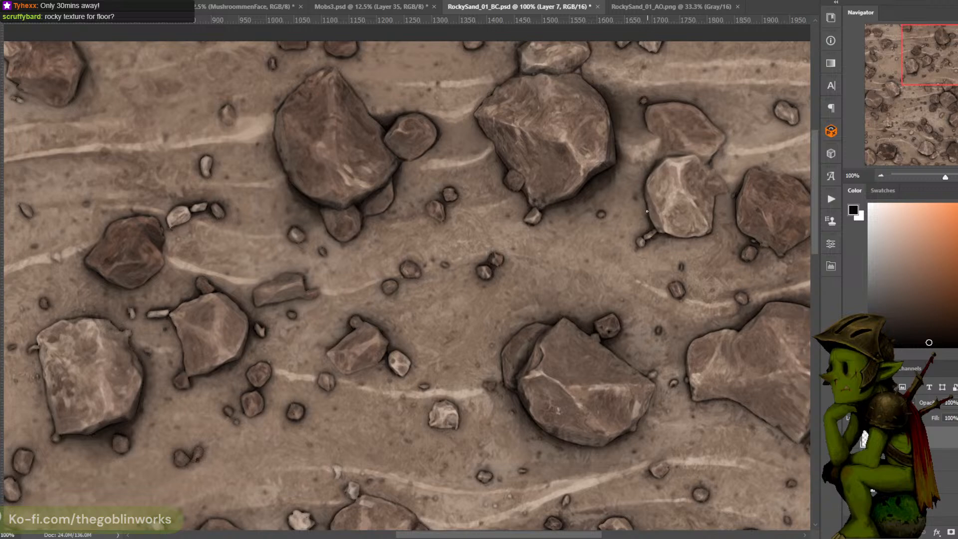
alt+click(643, 169)
alt+click(654, 158)
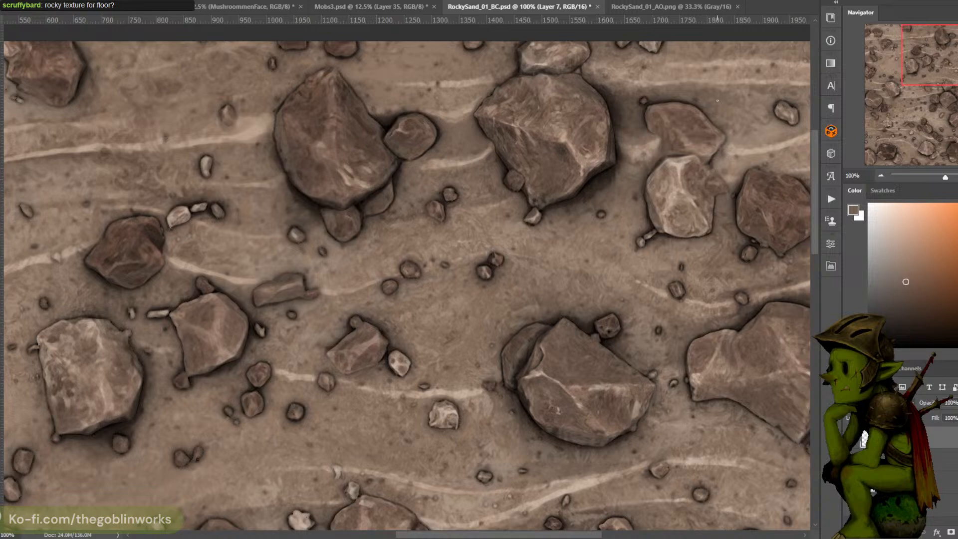
alt+click(647, 220)
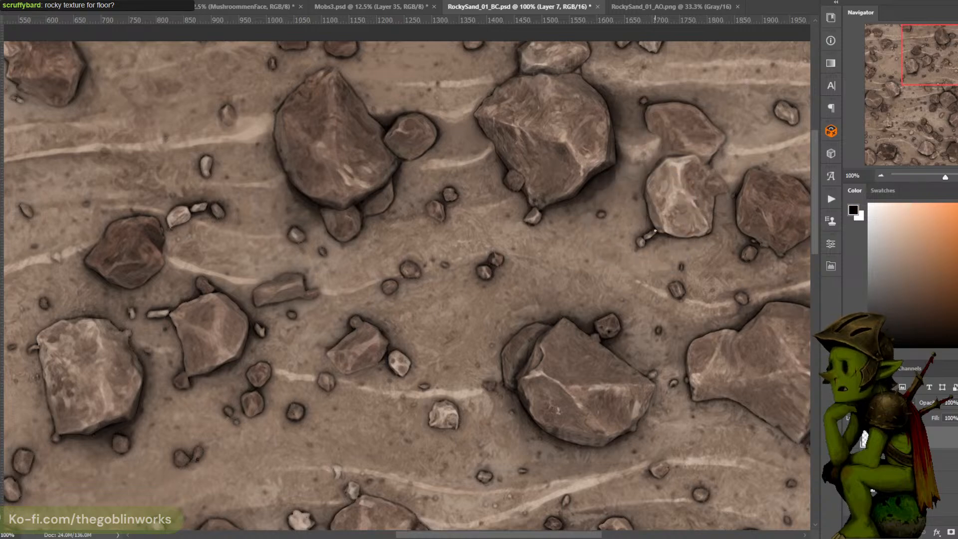
key(d)
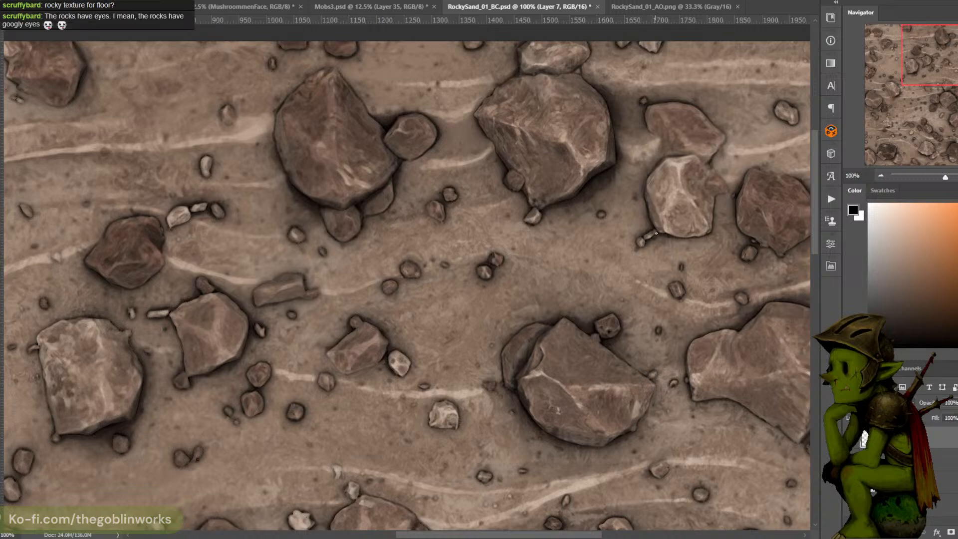
drag(649, 223, 674, 180)
Examine the retouched rocks and ground across the texture at different magnifications
key(ctrl+minus)
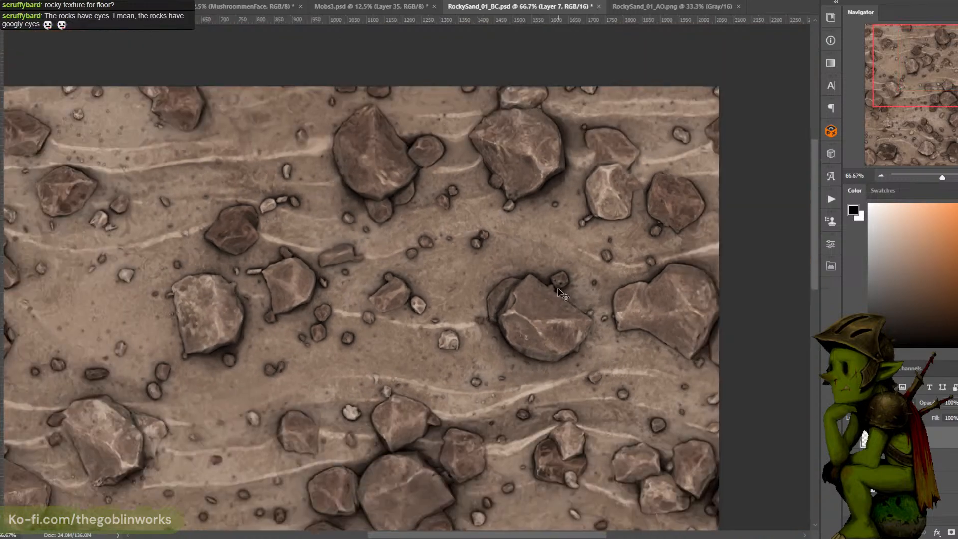
key(ctrl+plus)
drag(552, 306, 703, 265)
key(ctrl+plus)
drag(605, 237, 662, 267)
key(ctrl+minus)
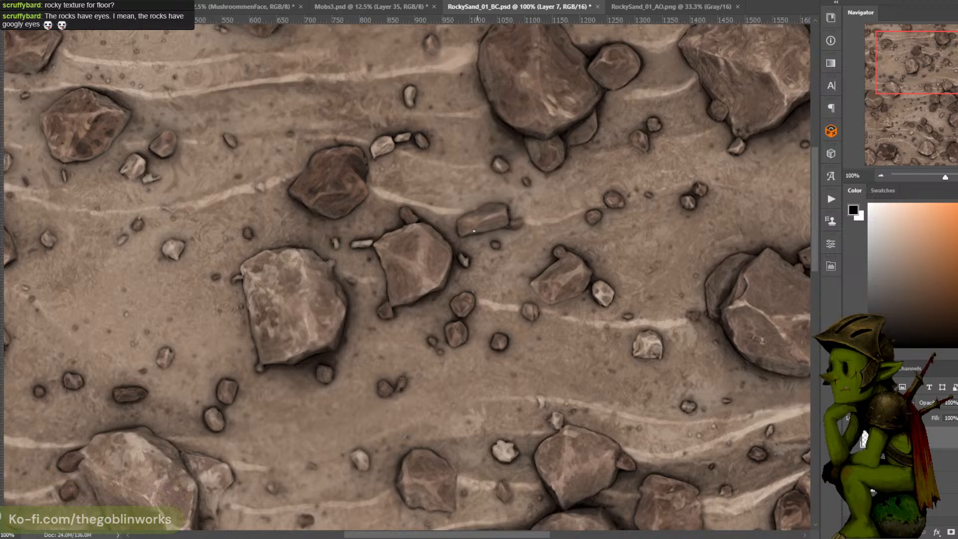
drag(459, 228, 658, 85)
key(ctrl+minus)
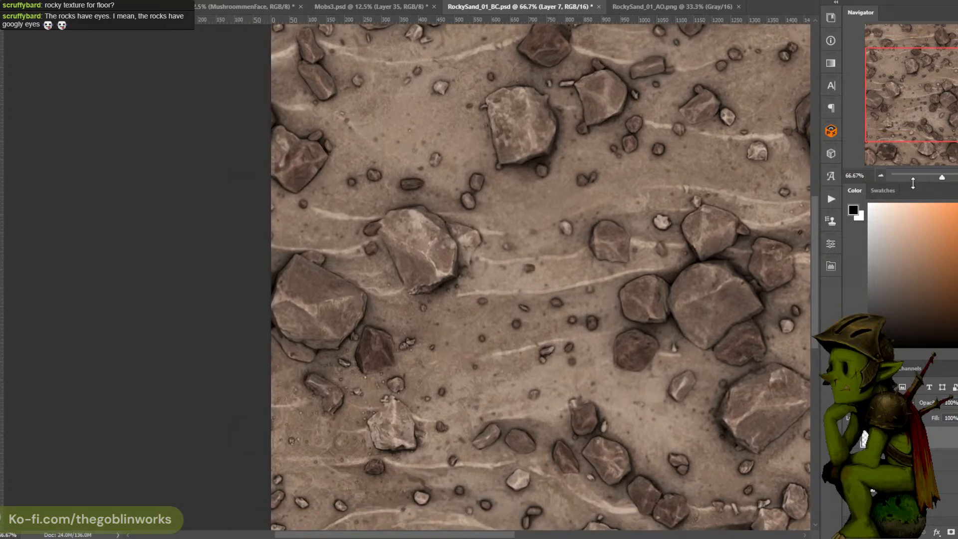
Duplicate Layer 7 and set the copy's opacity to 10%
key(ctrl+j)
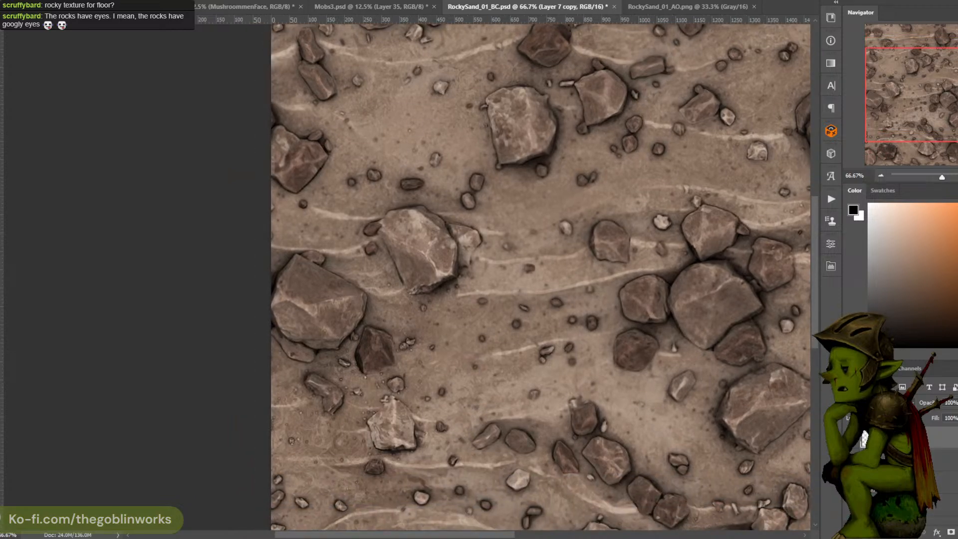
click(957, 402)
drag(957, 416, 925, 416)
click(950, 402)
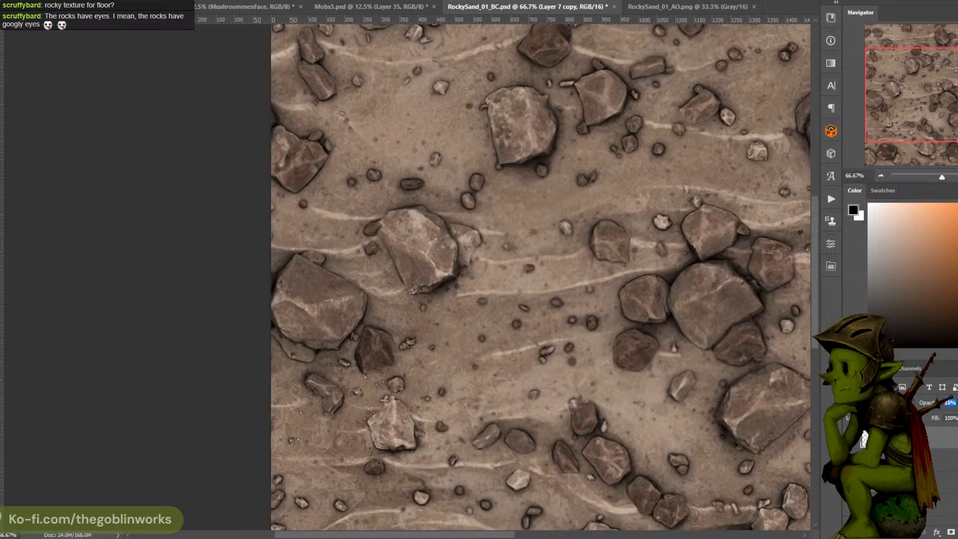
text(1)
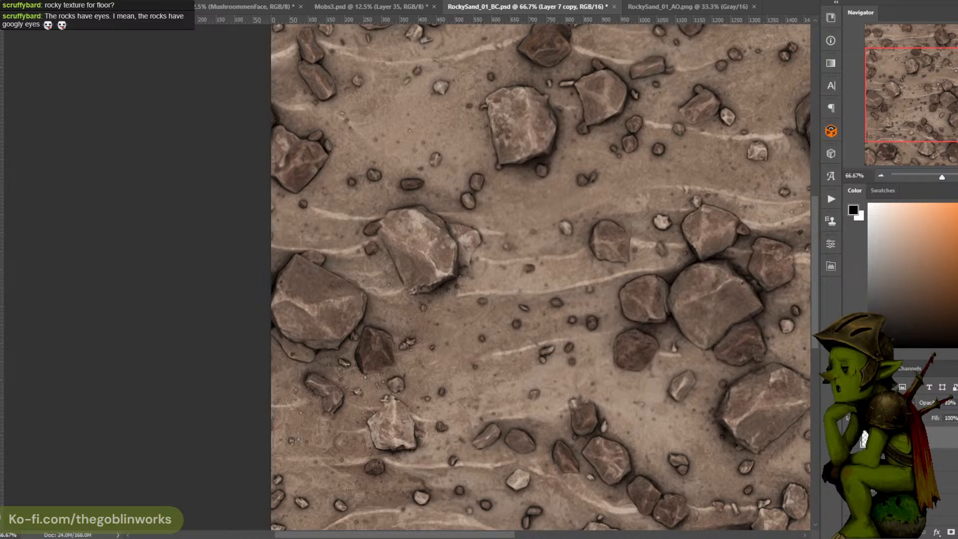
Compare the texture with Layer 7 copy hidden and shown, and examine the lower part of the texture at 50%
click(850, 438)
click(850, 438)
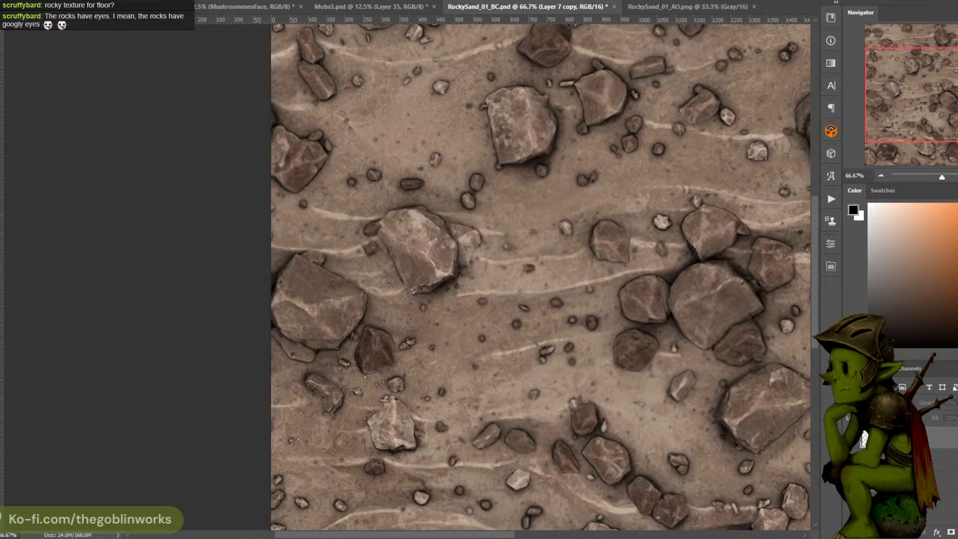
click(851, 438)
click(851, 438)
drag(740, 387, 570, 266)
key(ctrl+minus)
key(ctrl+minus)
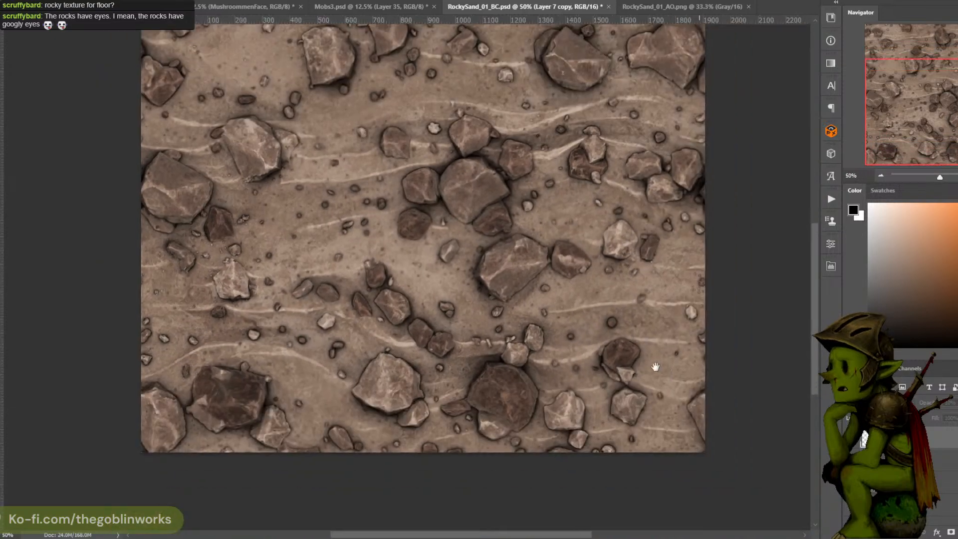
Compare the rocks in the lower middle of the texture with Layer 7 copy hidden and shown at 200%
key(ctrl+plus)
key(ctrl+plus)
key(ctrl+plus)
key(ctrl+plus)
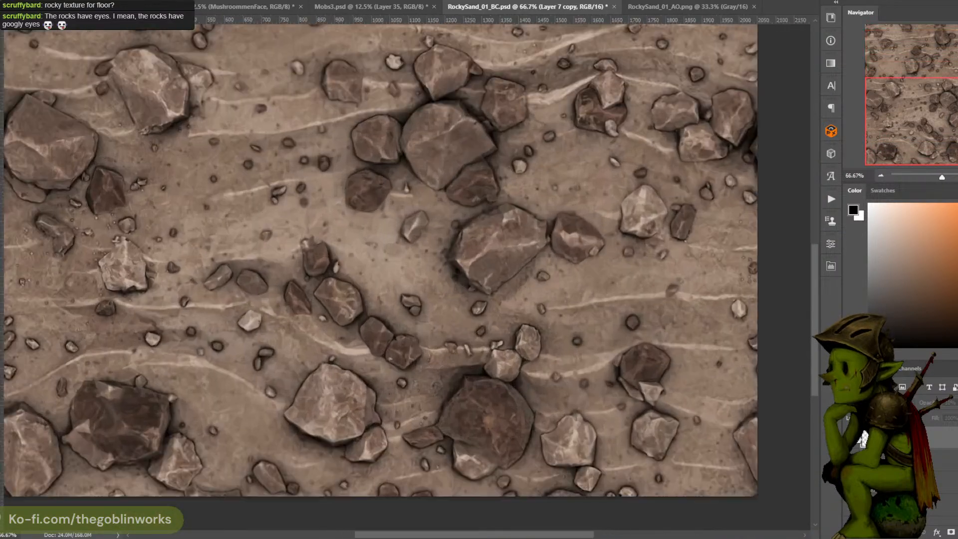
click(851, 438)
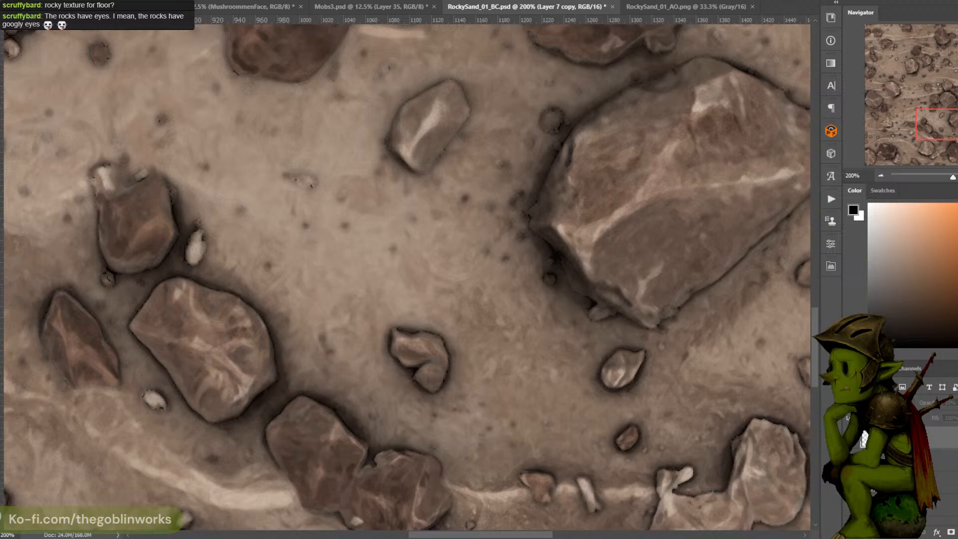
click(850, 438)
click(851, 438)
click(850, 438)
click(850, 438)
click(850, 438)
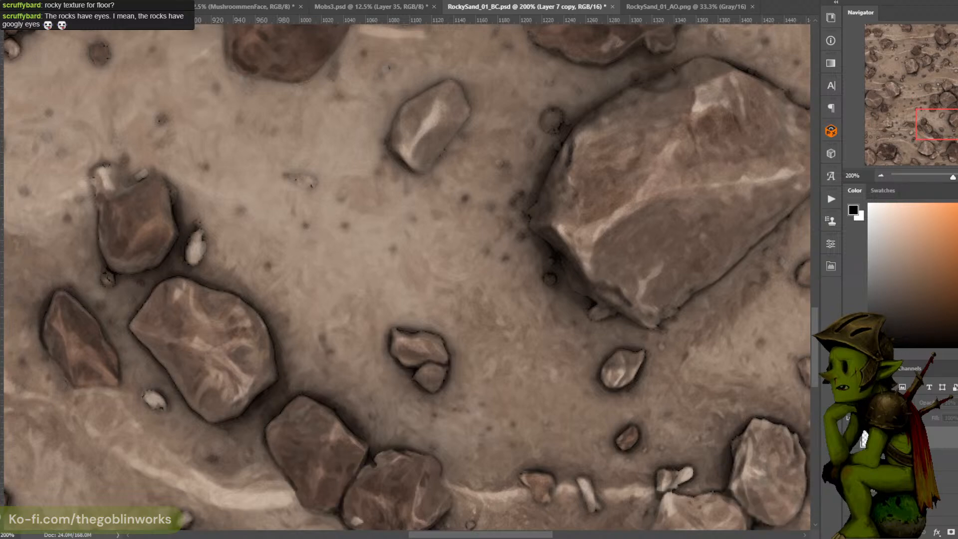
drag(710, 408, 703, 271)
drag(776, 305, 755, 288)
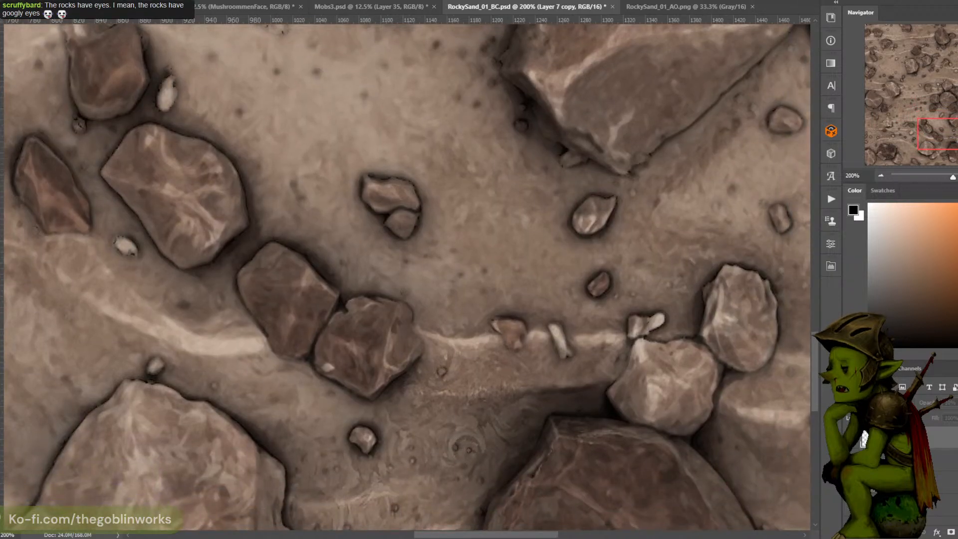
click(850, 438)
click(850, 438)
click(850, 438)
click(851, 438)
click(851, 438)
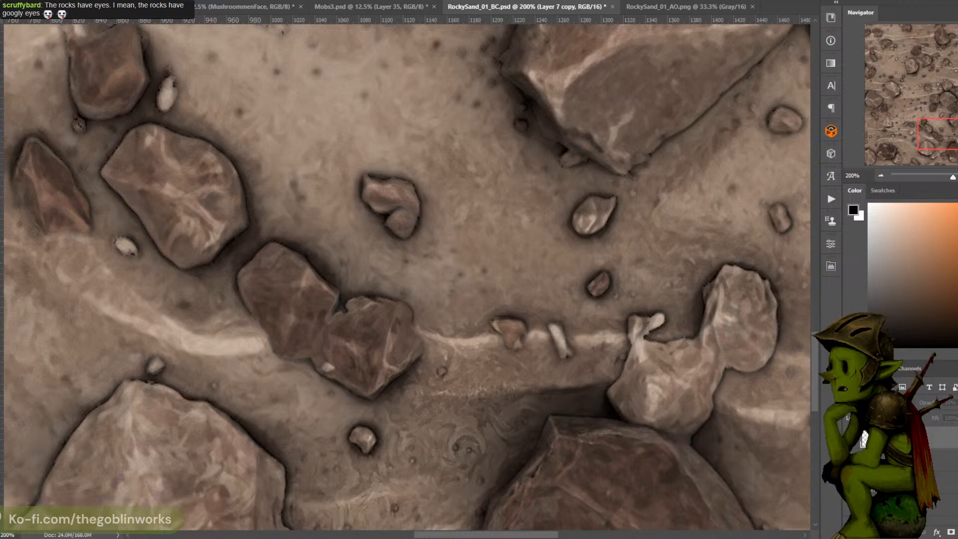
click(850, 438)
click(851, 438)
click(851, 438)
click(851, 438)
click(850, 437)
click(850, 438)
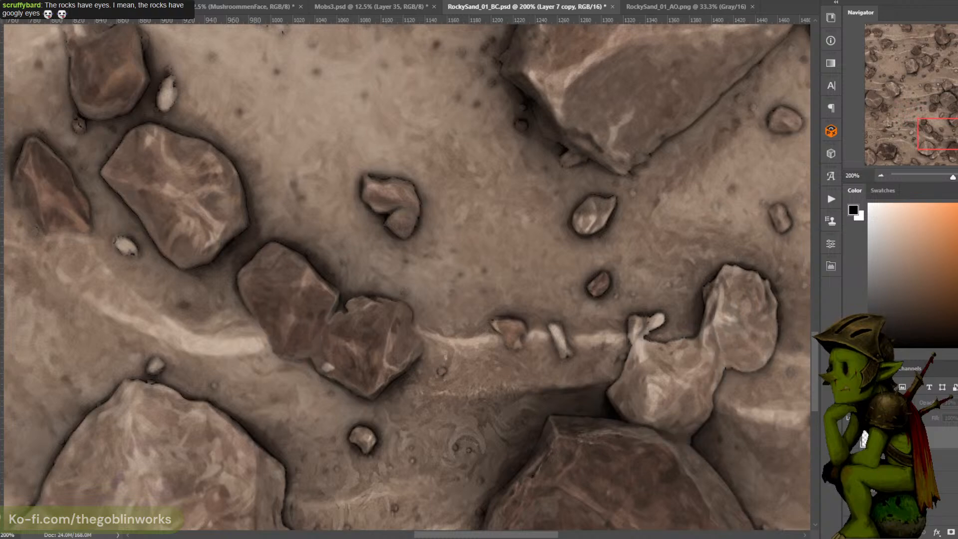
click(850, 438)
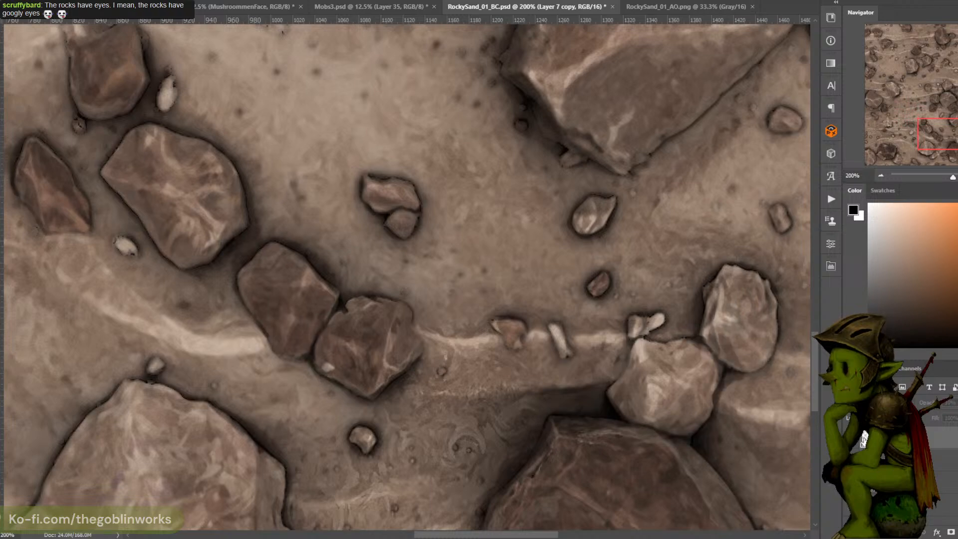
click(851, 438)
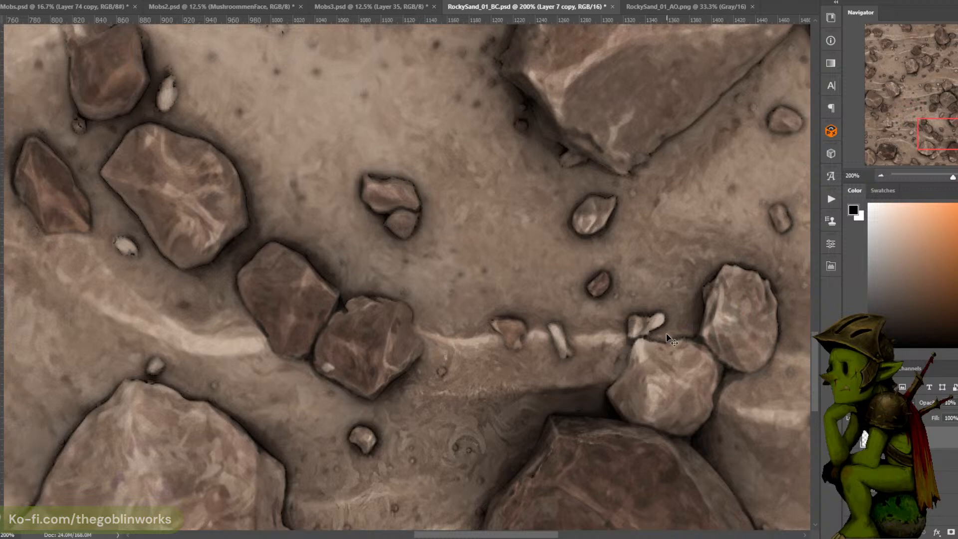
Delete Layer 7 copy and keep working on Layer 7
click(946, 460)
drag(946, 438, 955, 532)
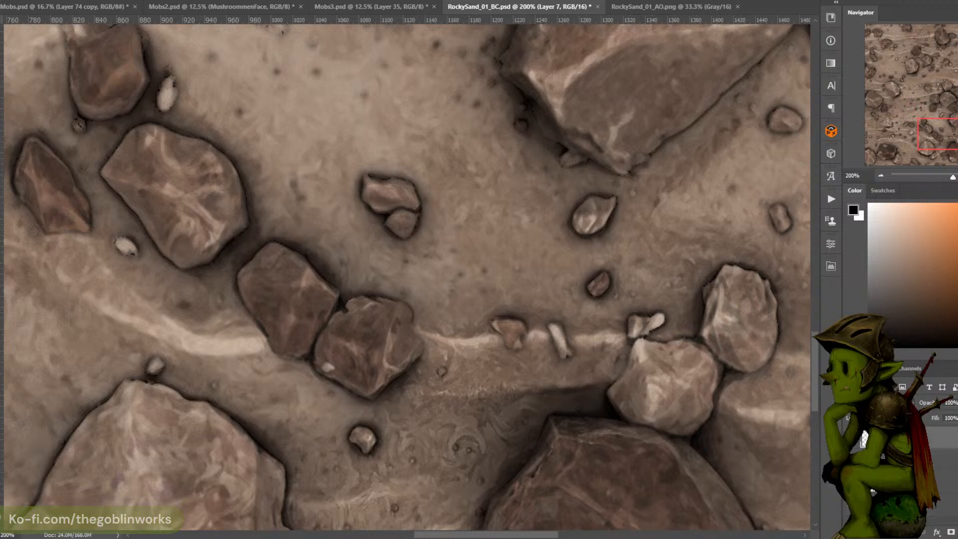
Retouch the ground between the small reddish rocks in the lower middle of the texture with sampled ground and shadow tones
key(ctrl+minus)
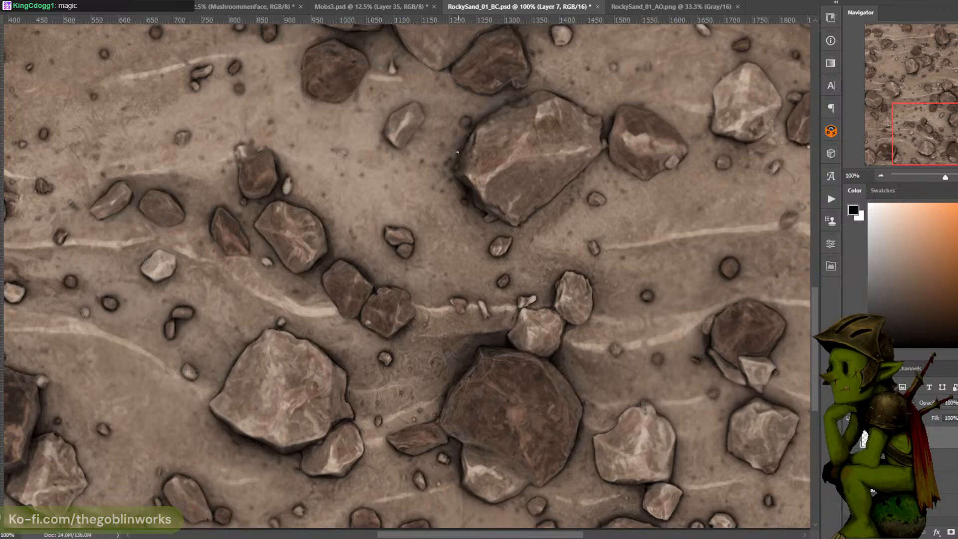
drag(458, 152, 633, 190)
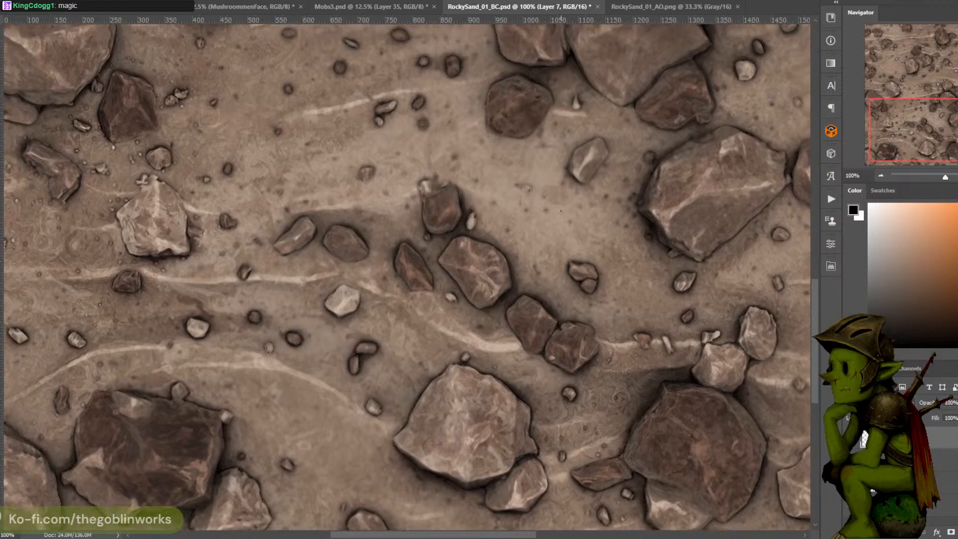
alt+click(494, 222)
alt+click(514, 244)
alt+click(436, 248)
alt+click(437, 261)
alt+click(450, 249)
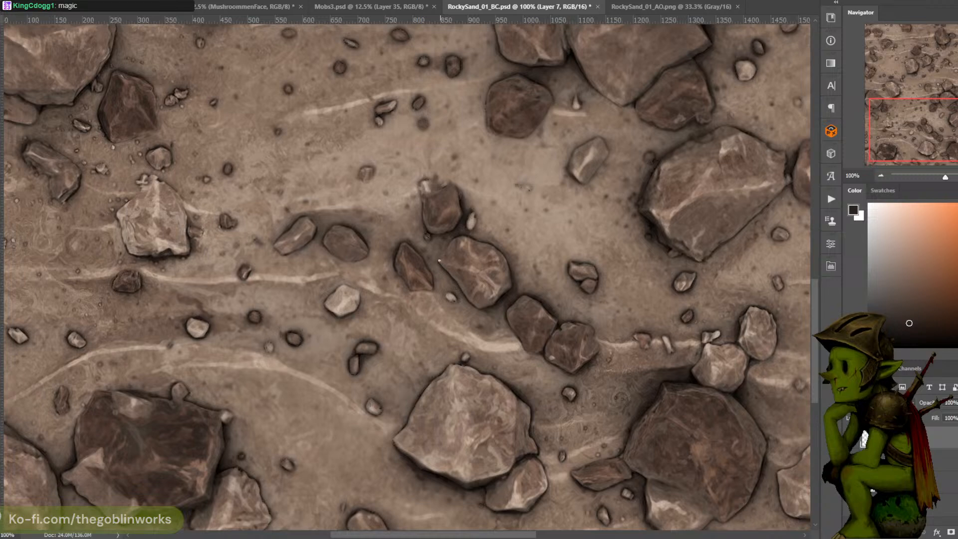
Touch up the area around the small oval rocks beside the rock chain with a sampled brown, and restore the default colours
key(ctrl+minus)
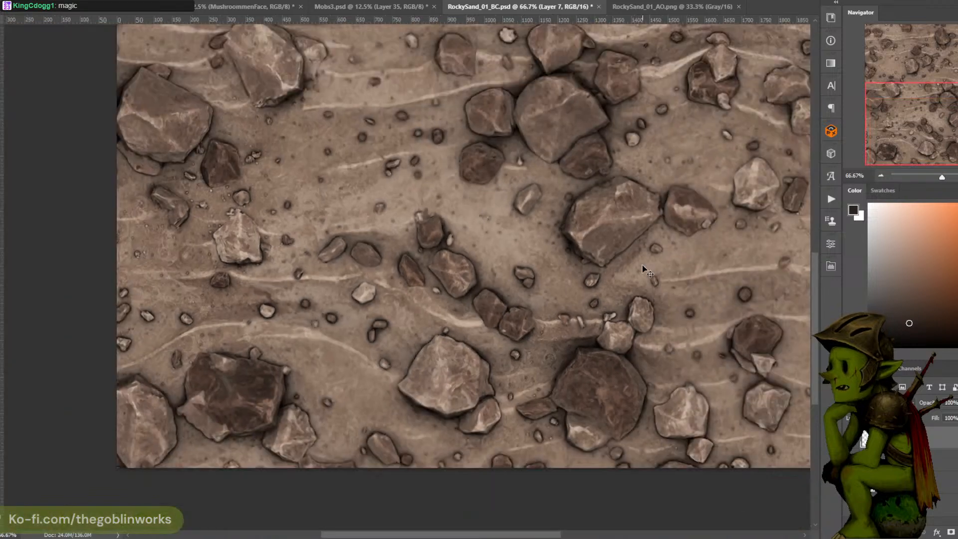
key(ctrl+plus)
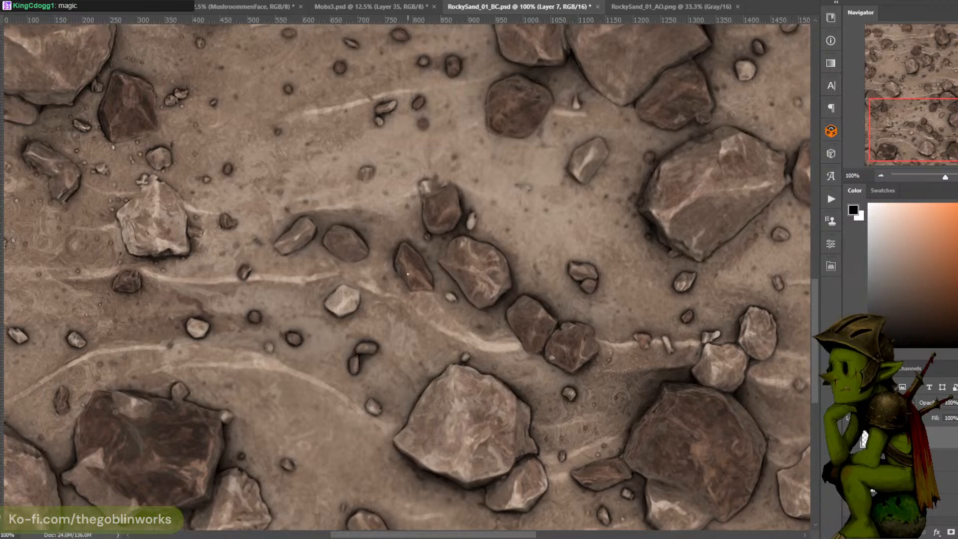
drag(408, 252, 509, 267)
alt+click(451, 261)
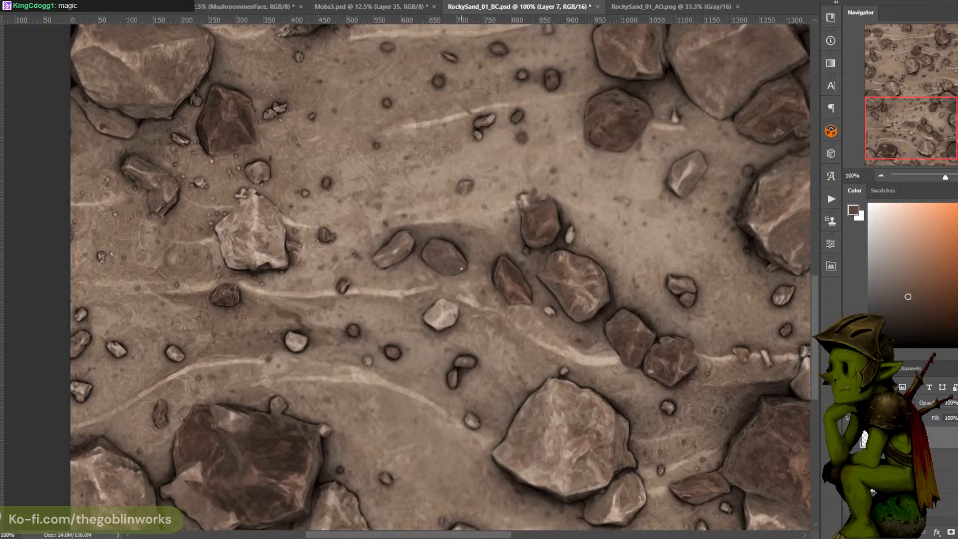
key(d)
Retouch the ground at the lower right of the light square rock in the upper half with a sampled tone, and restore black
key(ctrl+minus)
drag(642, 190, 652, 272)
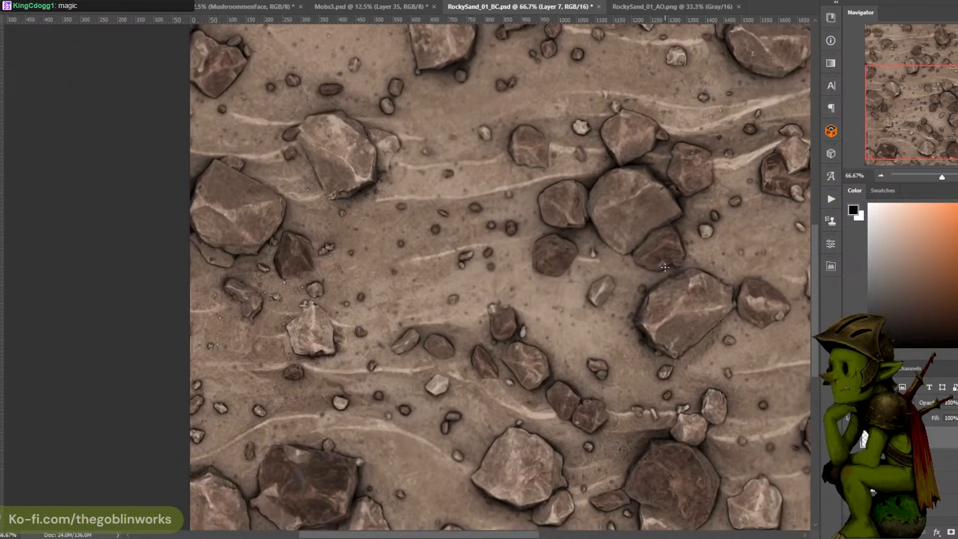
key(ctrl+minus)
key(ctrl+minus)
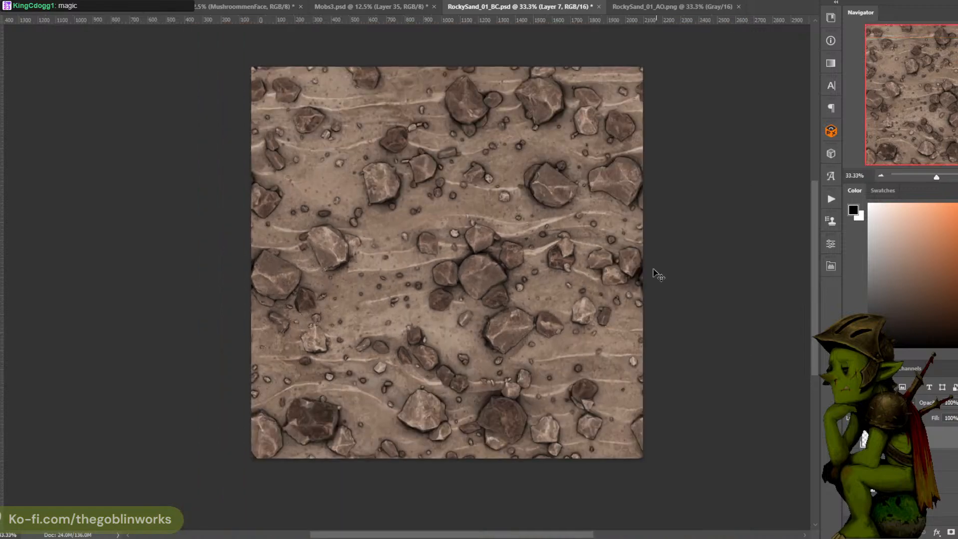
key(ctrl+plus)
drag(620, 253, 677, 332)
key(ctrl+plus)
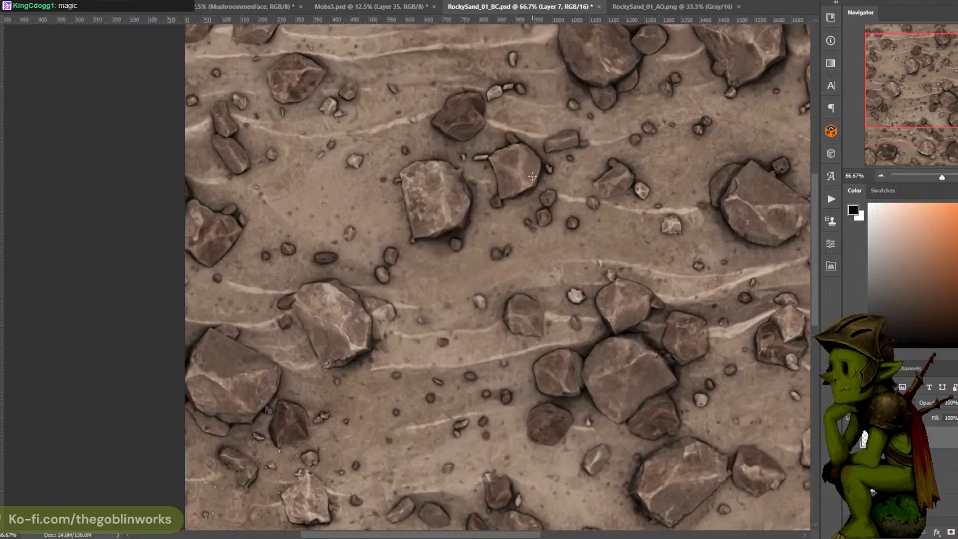
alt+click(465, 233)
alt+click(465, 232)
key(d)
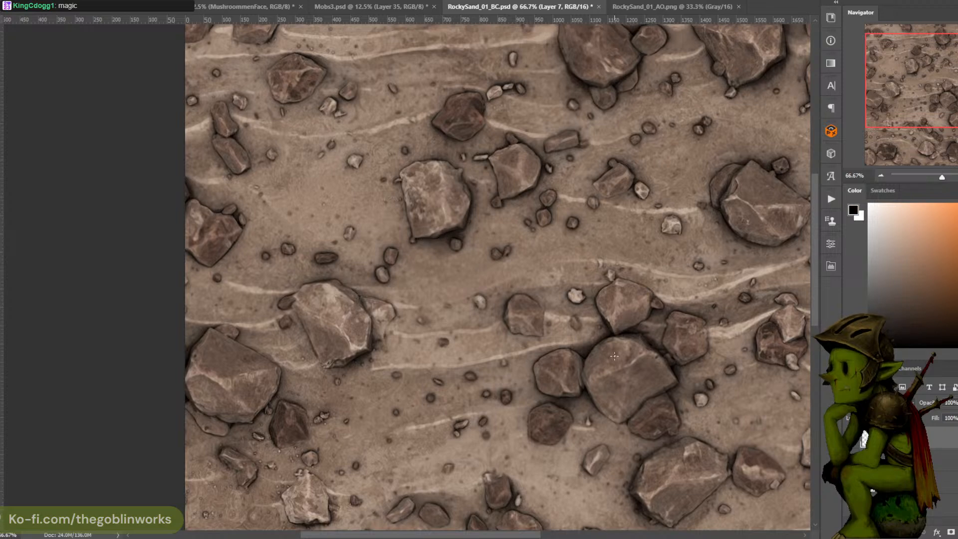
Paint sampled ground tones around the two small pebbles below the light square rock
alt+click(401, 250)
alt+click(411, 251)
drag(397, 262, 395, 248)
alt+click(393, 277)
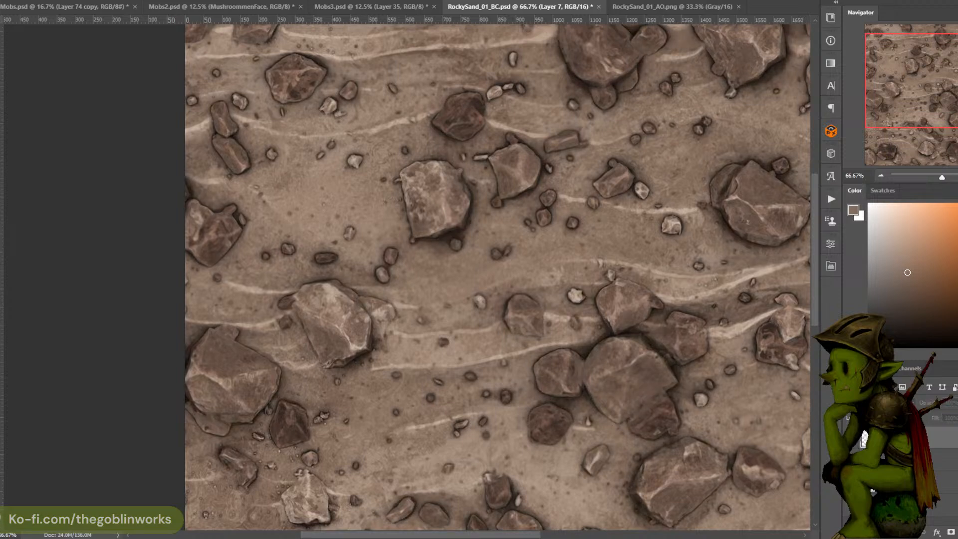
Retouch the two pebbles below the light square rock on Layer 6, and make Layer 7 active again
key(alt+bracketleft)
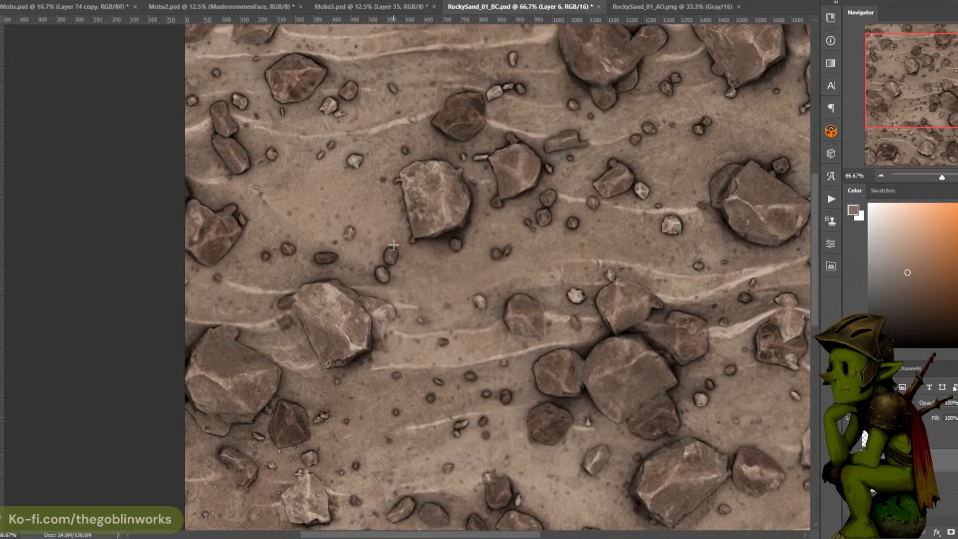
key(b)
key(s)
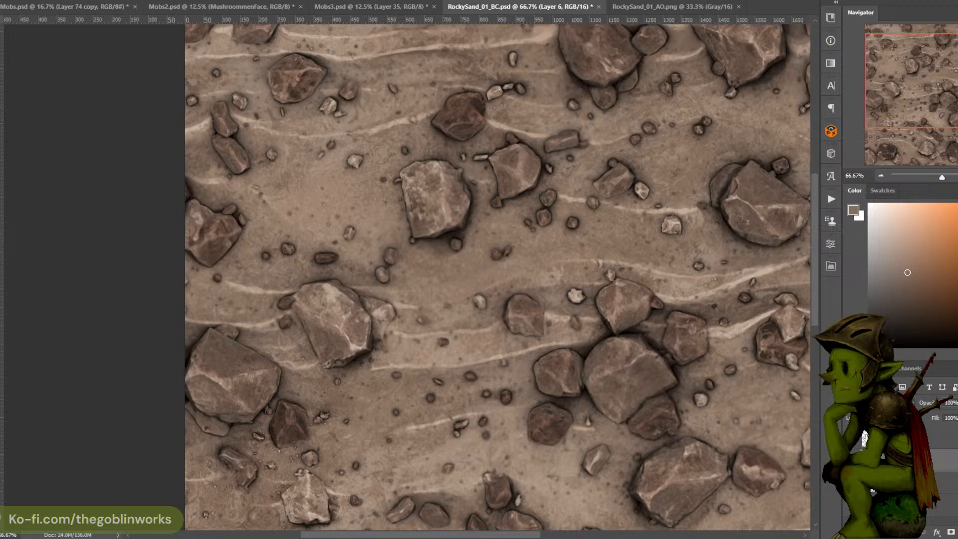
click(942, 438)
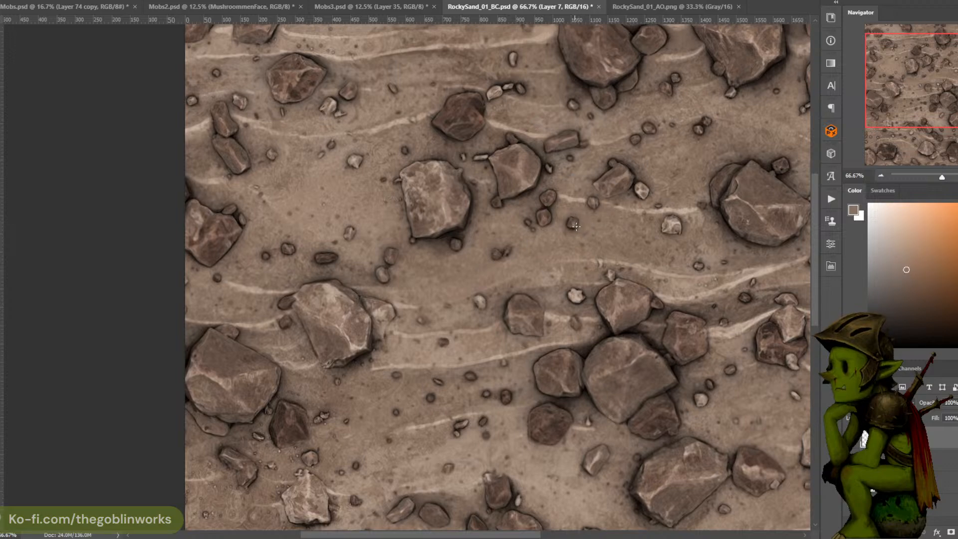
Refine the ground and contact shadow around the small pointed rock right of the light square rock with sampled tones
drag(690, 126, 637, 161)
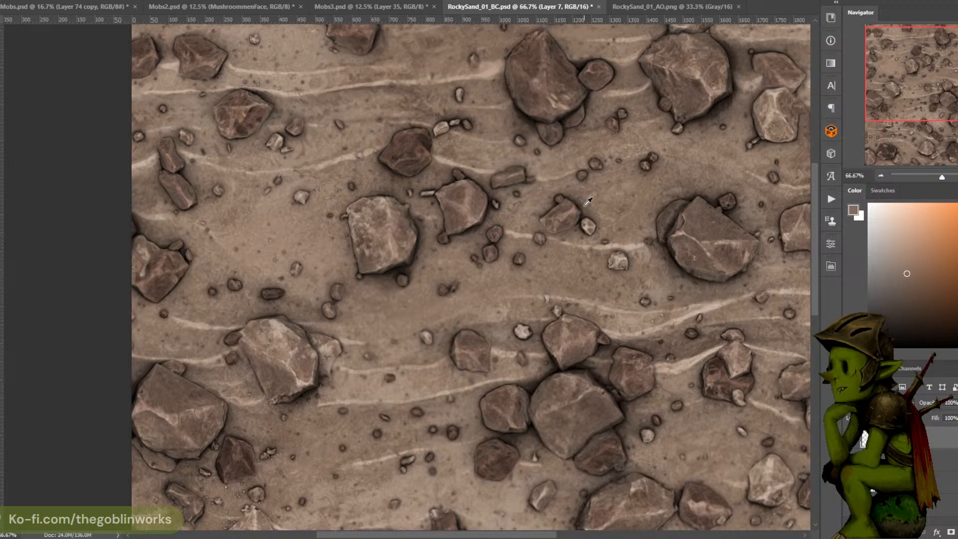
alt+click(539, 221)
alt+click(530, 258)
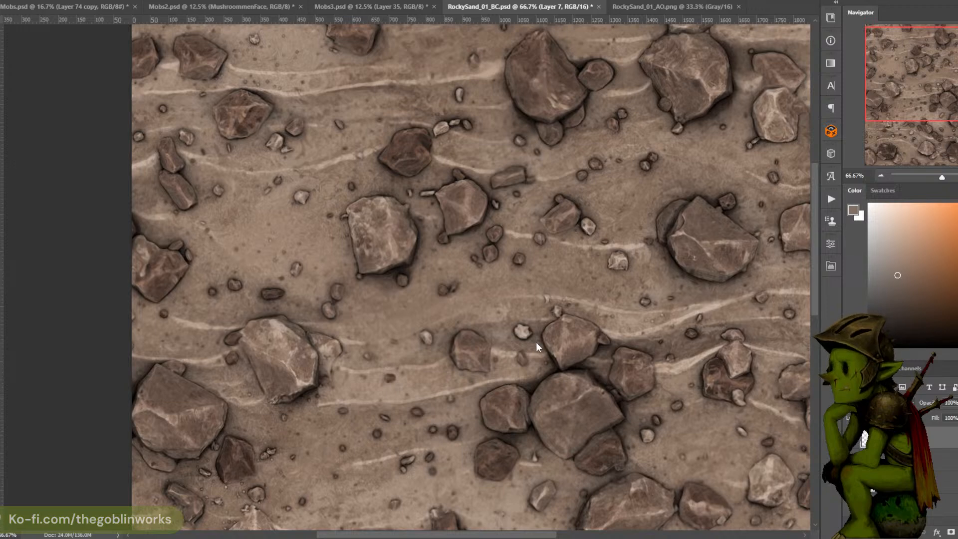
Blend sampled sand tones along the left and upper edges of the large cracked rock in the upper right area
drag(544, 279, 497, 244)
alt+click(605, 177)
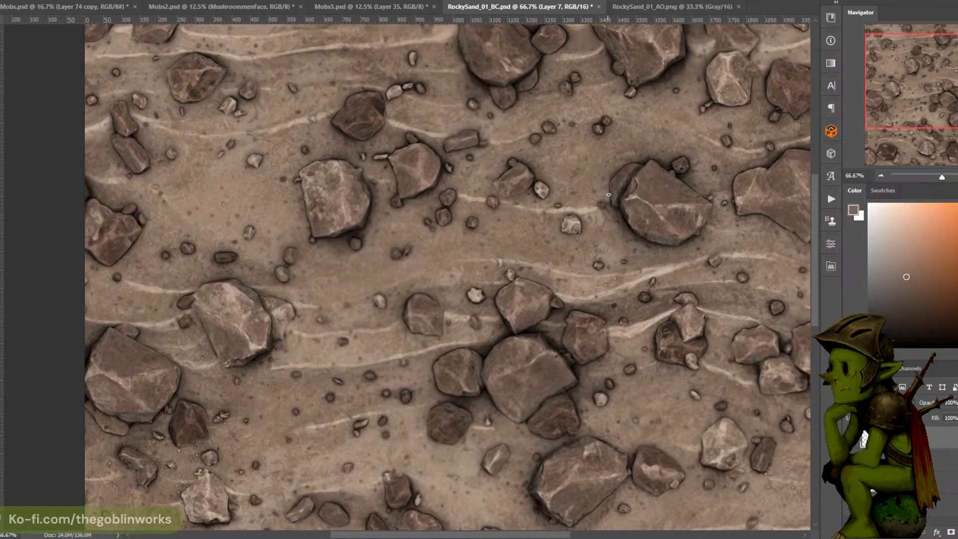
mouse_move(609, 179)
mouse_down()
mouse_move(608, 197)
mouse_move(607, 178)
mouse_up()
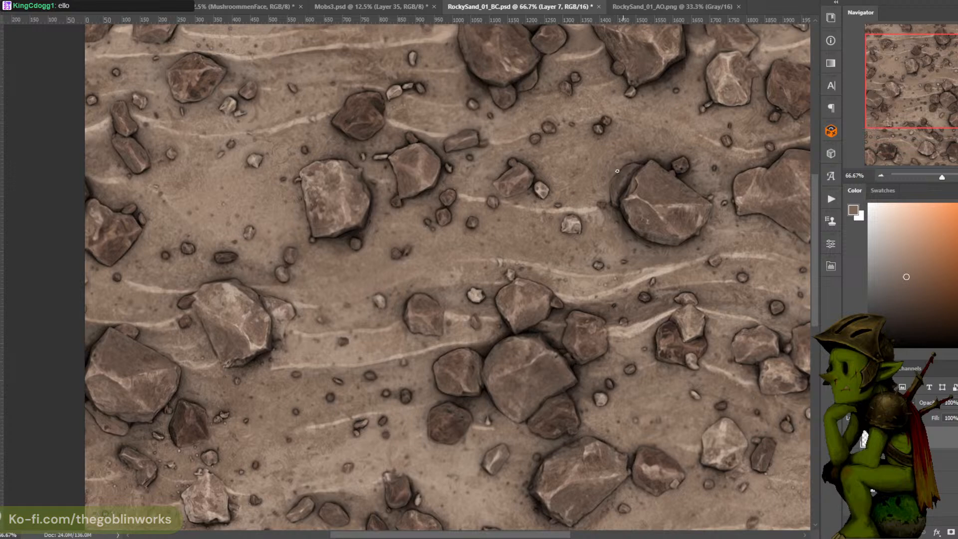
drag(684, 129, 630, 110)
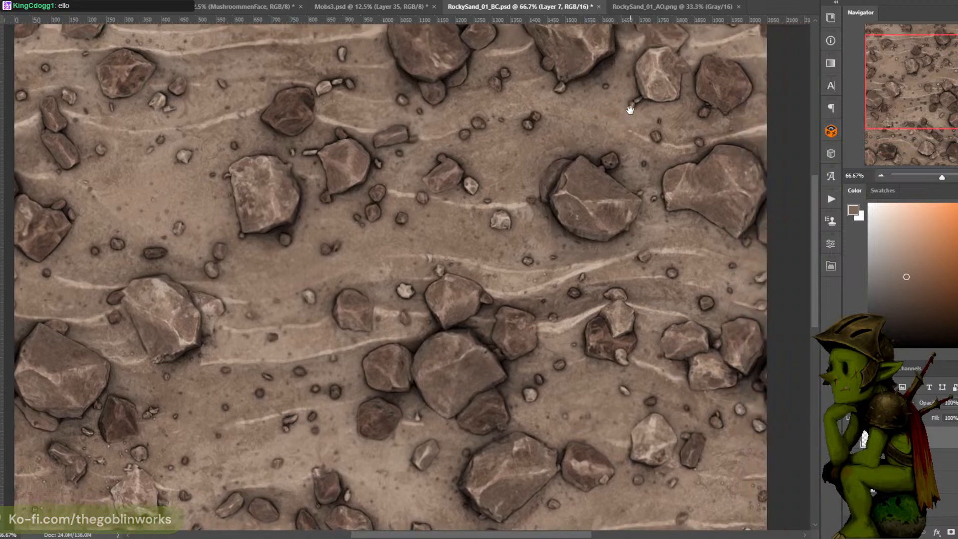
alt+click(590, 153)
alt+click(620, 148)
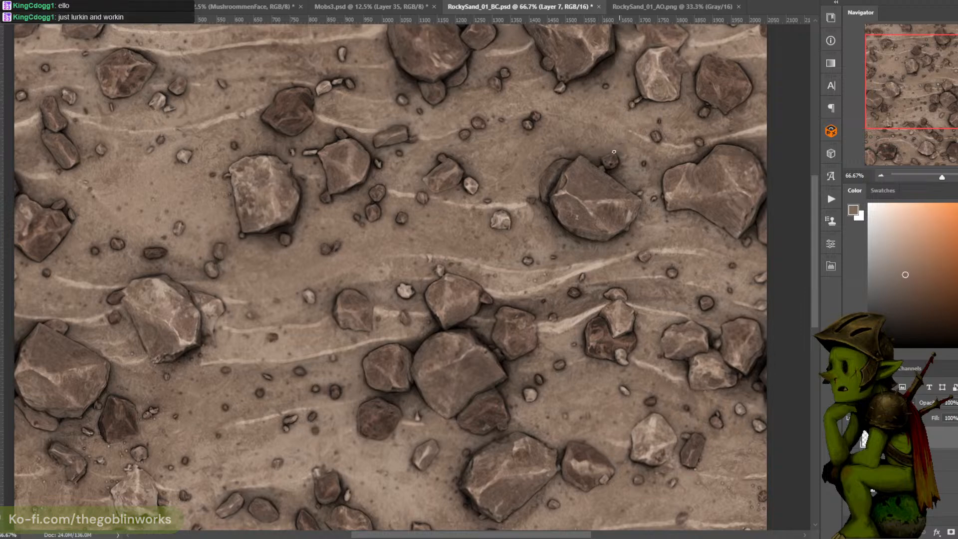
Compare the whole texture with Layer 7 hidden and shown at 50% and 33.33%
drag(632, 188, 659, 137)
key(ctrl+minus)
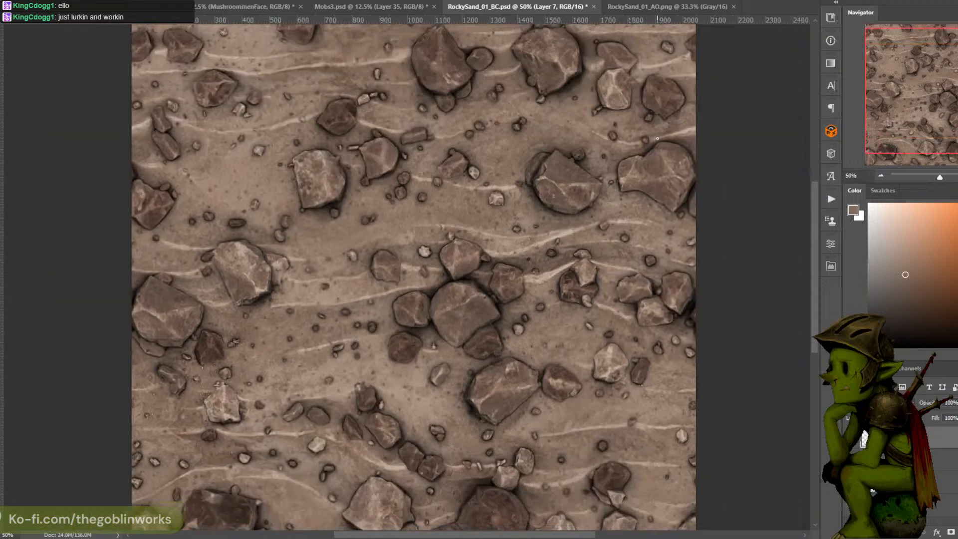
mouse_move(640, 175)
mouse_down()
mouse_move(651, 144)
mouse_move(631, 160)
mouse_up()
key(ctrl+minus)
key(ctrl+plus)
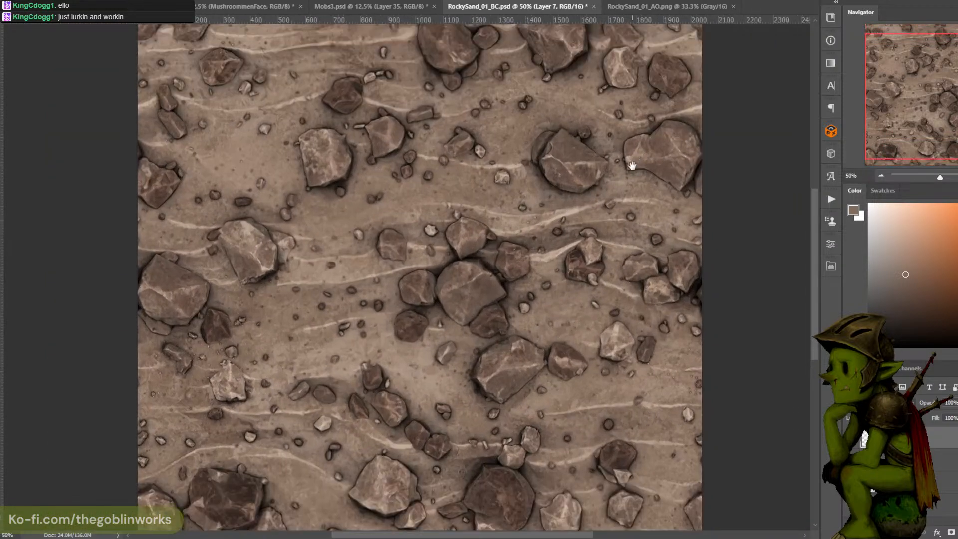
click(889, 287)
key(d)
click(850, 438)
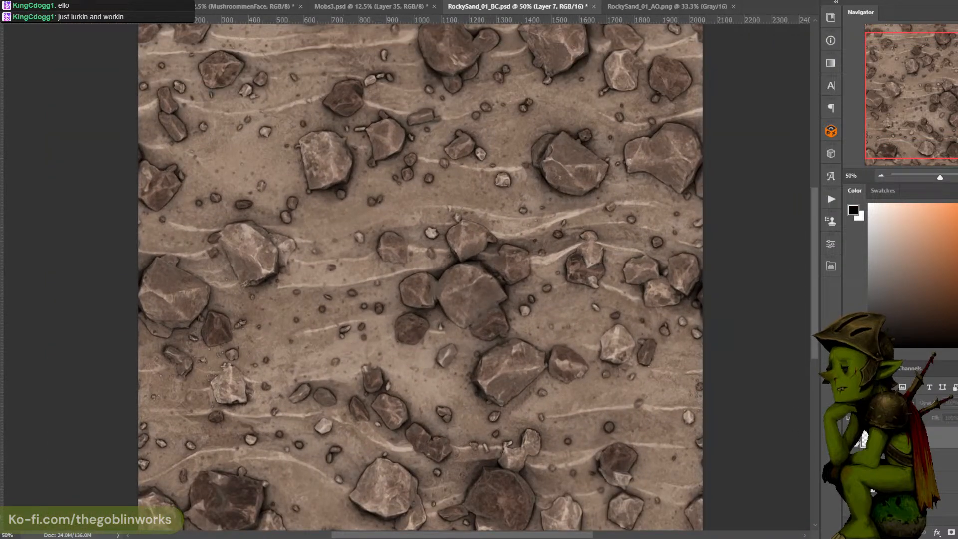
click(850, 438)
key(ctrl+minus)
click(850, 438)
click(850, 437)
click(849, 438)
click(850, 438)
click(850, 437)
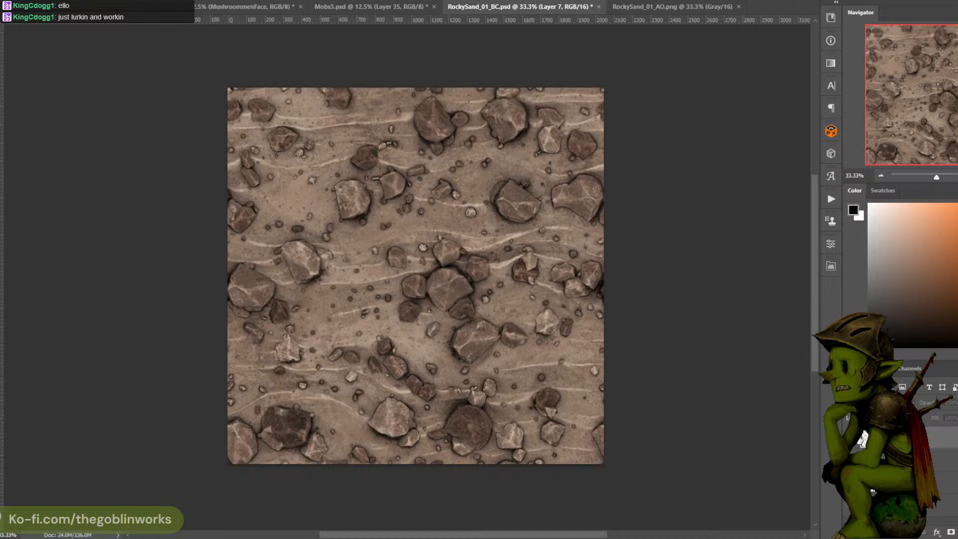
click(850, 438)
Paint a dark seam separating the small left part from the large rock at the texture's right edge
key(ctrl+plus)
key(ctrl+plus)
drag(652, 222, 448, 321)
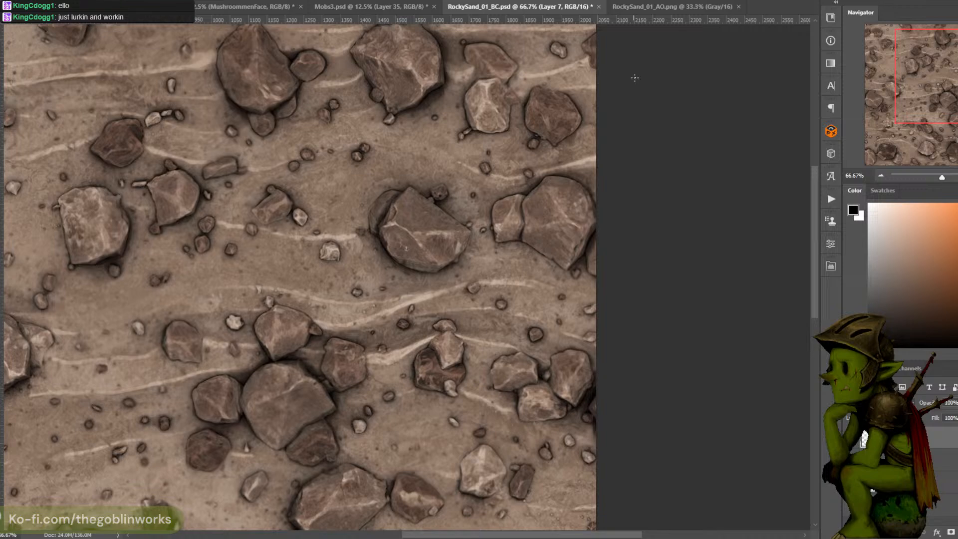
key(ctrl+minus)
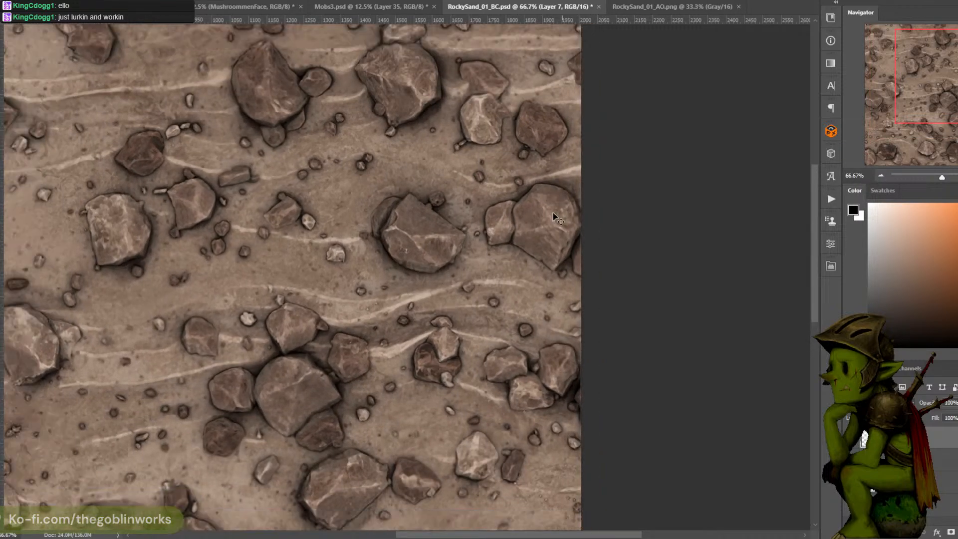
Check the whole texture at different zoom levels and save the file
drag(544, 310, 660, 302)
key(ctrl+minus)
key(ctrl+minus)
key(ctrl+plus)
key(ctrl+plus)
key(ctrl+s)
key(ctrl+minus)
key(ctrl+plus)
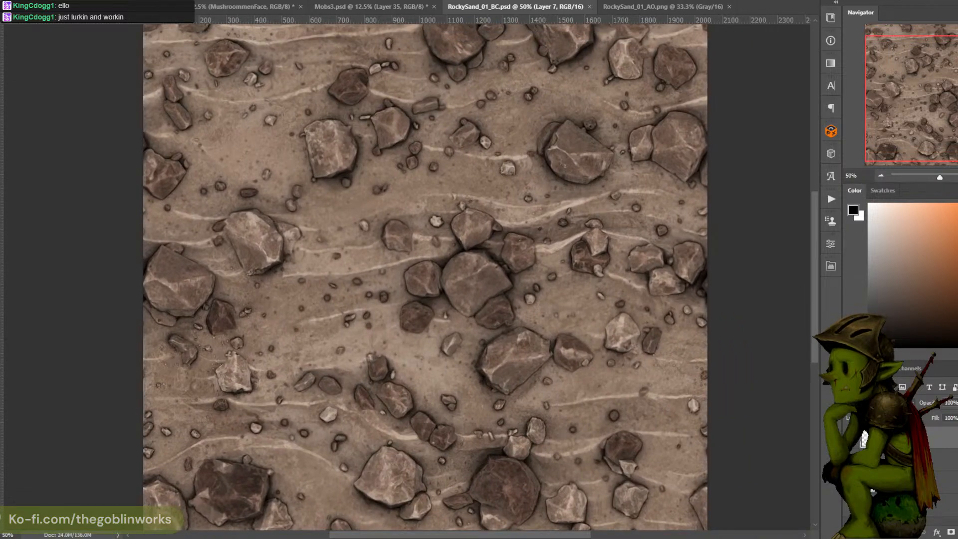
Start a new guide layout over the texture with 5 columns and 5 rows
click(122, 0)
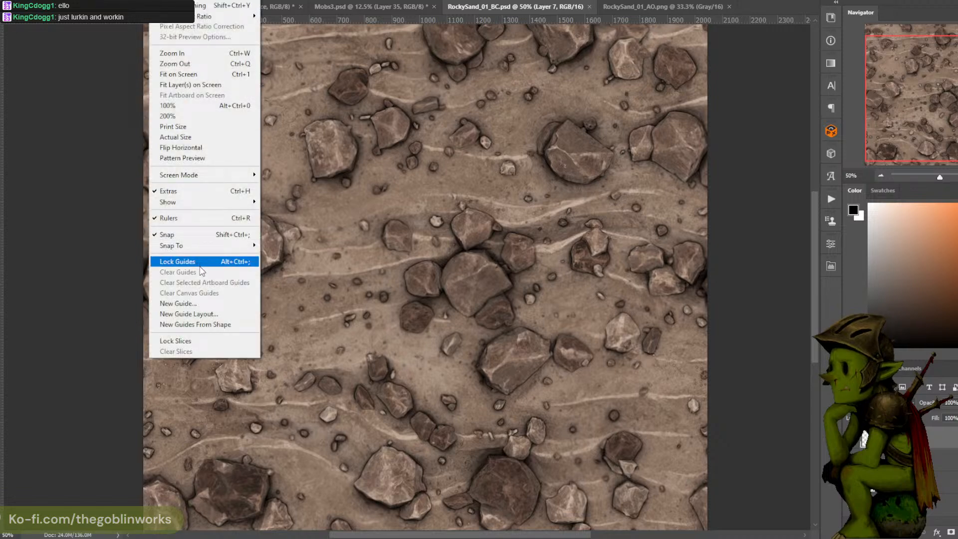
click(218, 314)
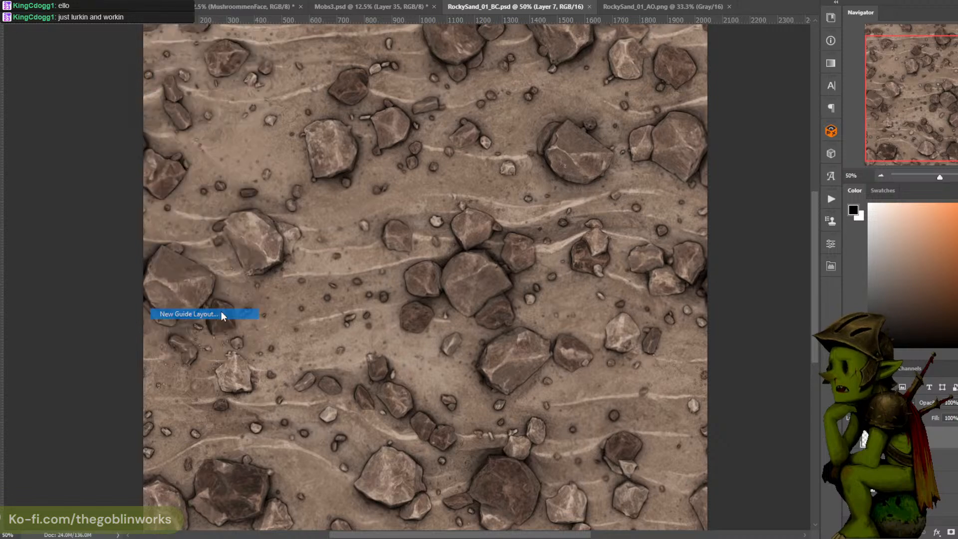
double_click(565, 287)
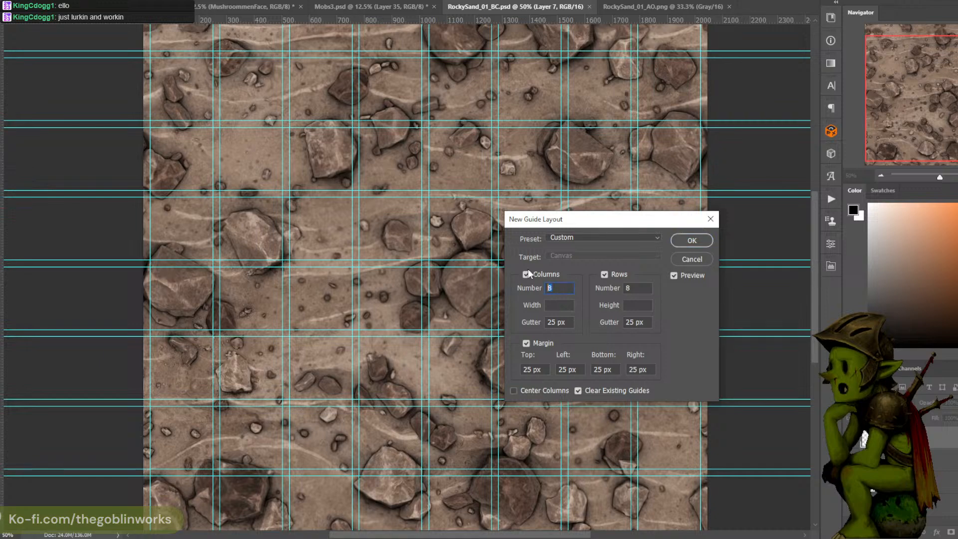
text(5)
double_click(648, 290)
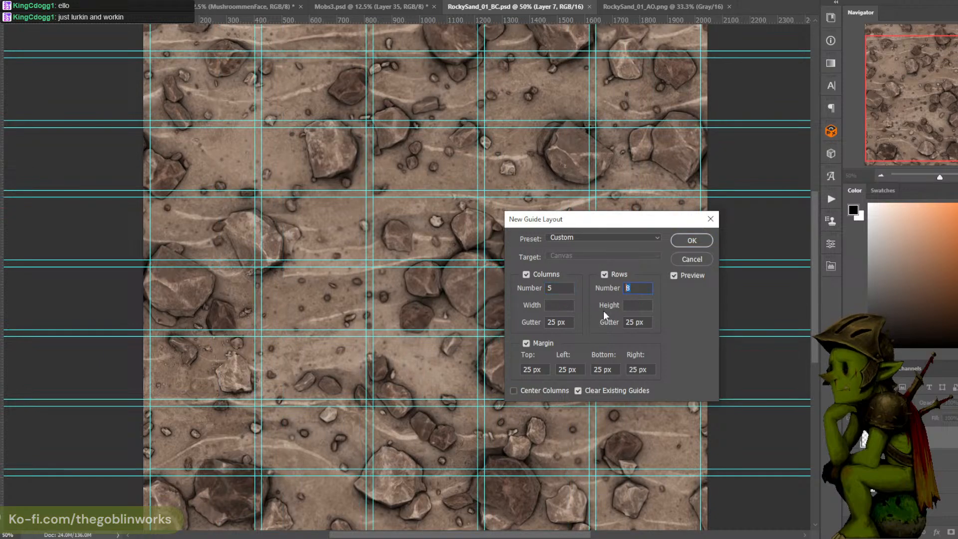
text(5)
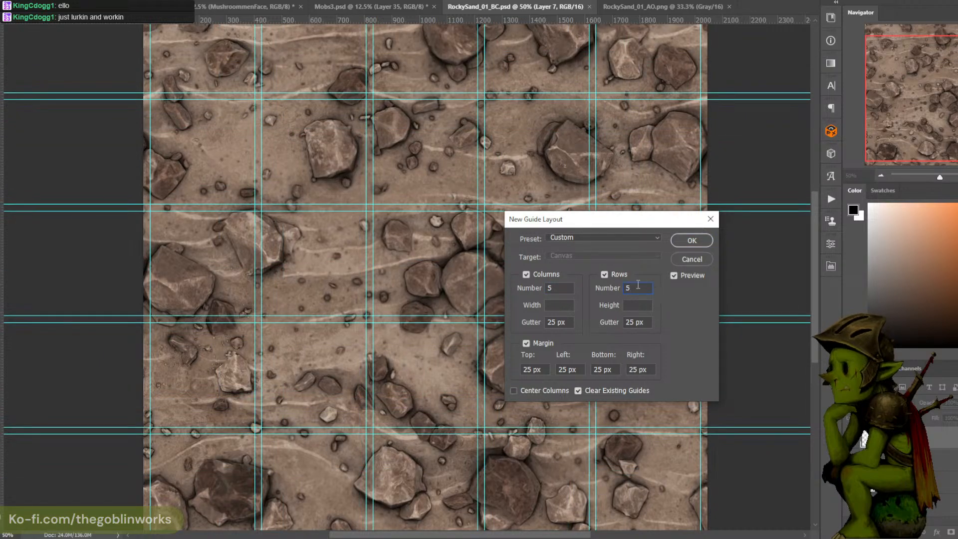
Set the column and row gutters of the guide layout to 0 px
double_click(558, 322)
text(0)
double_click(634, 321)
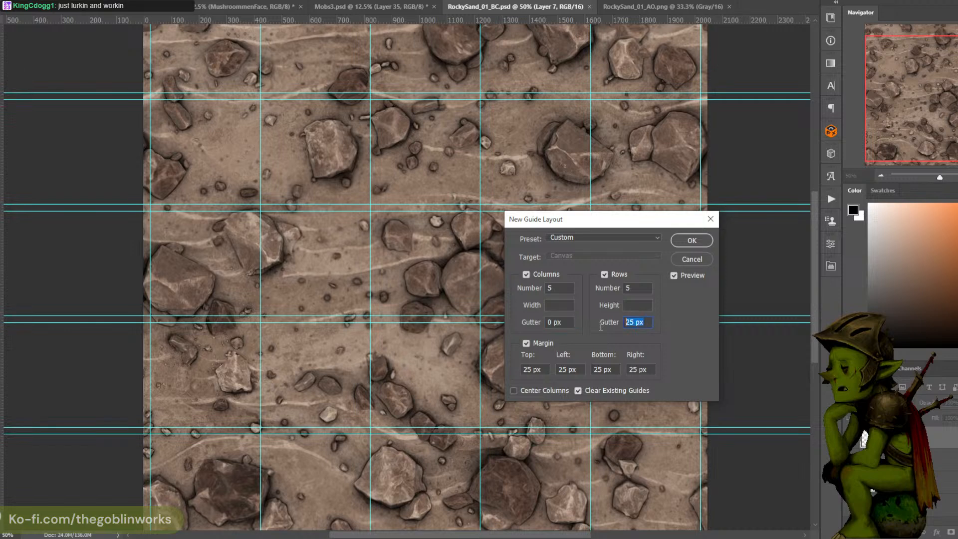
text(0)
double_click(527, 370)
text(0)
key(Tab)
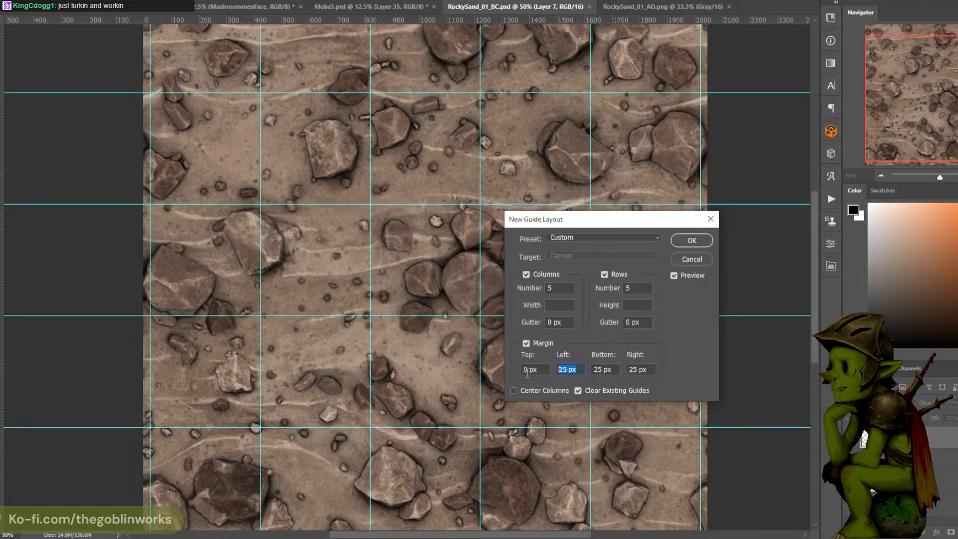
text(0)
key(Tab)
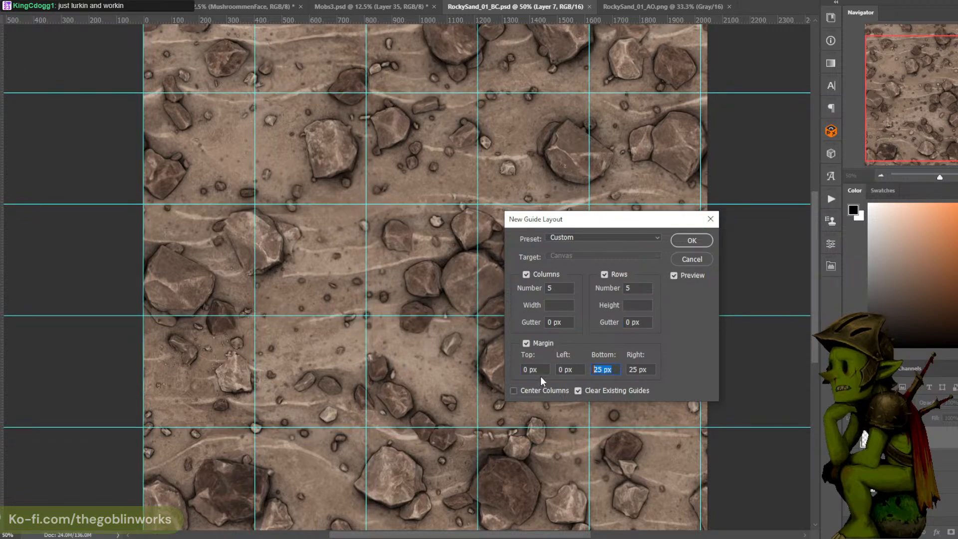
key(shift+Tab)
text(25)
key(shift+Tab)
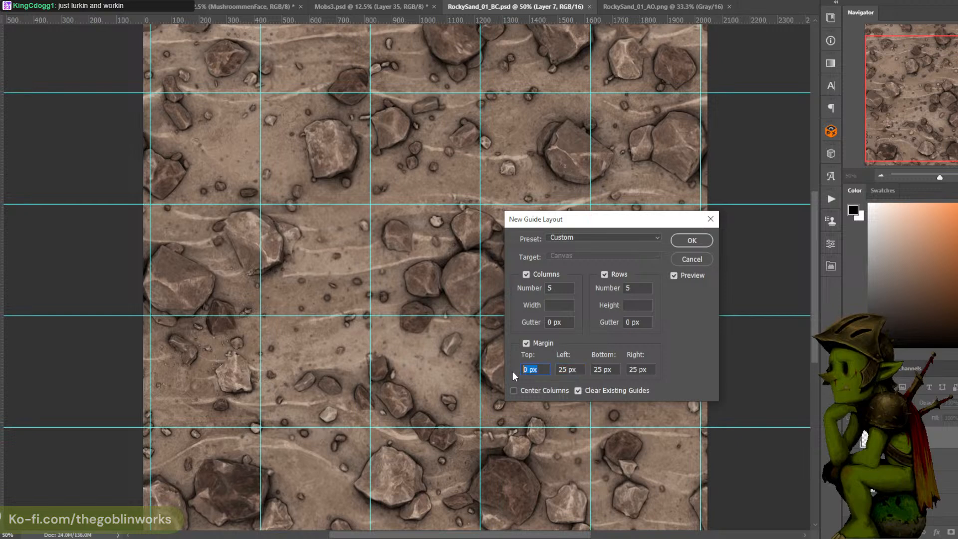
text(25)
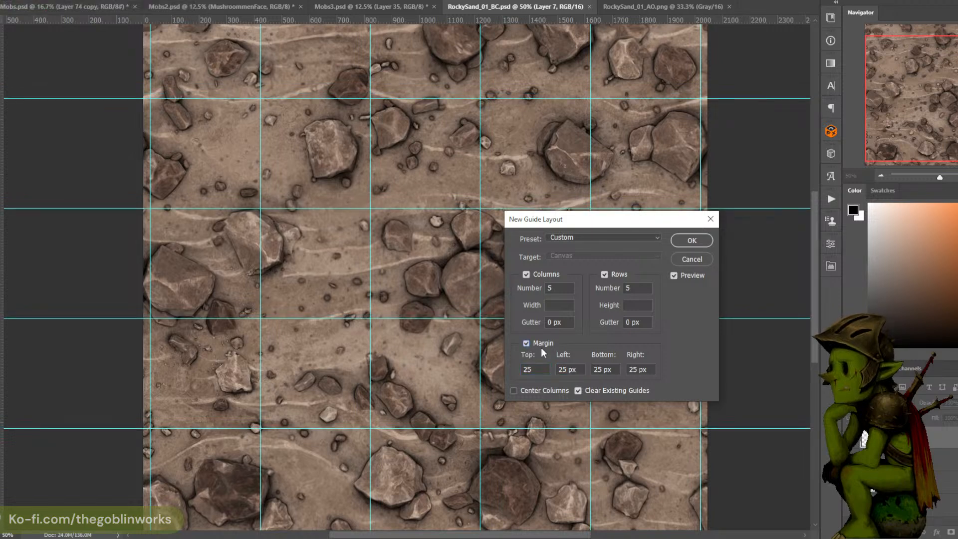
Disable the guide layout's margin and apply the five-by-five grid to the canvas
click(525, 343)
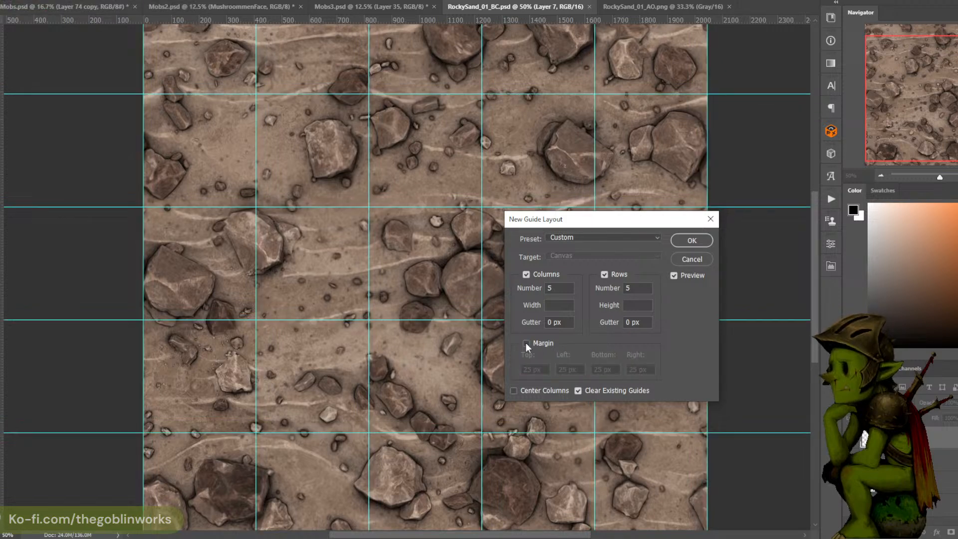
click(691, 241)
key(ctrl+minus)
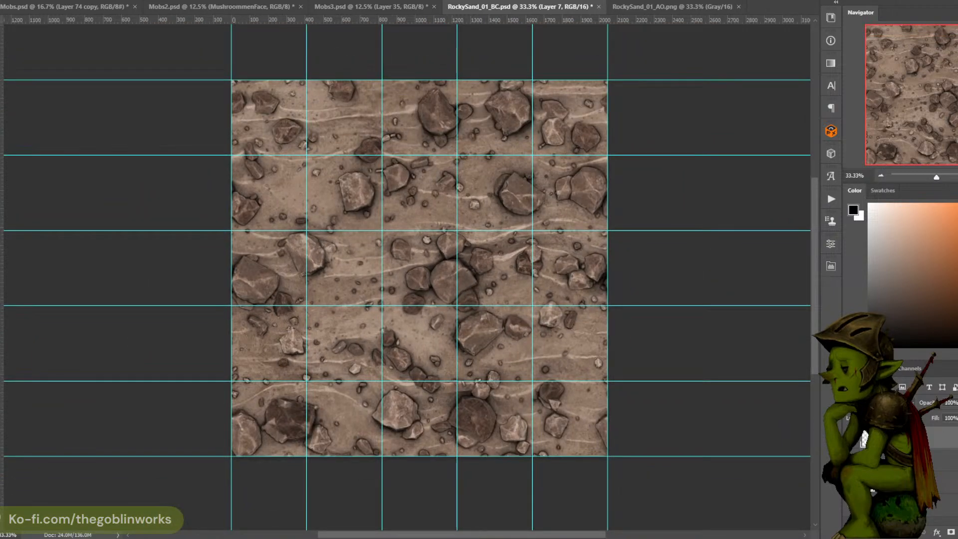
key(ctrl+plus)
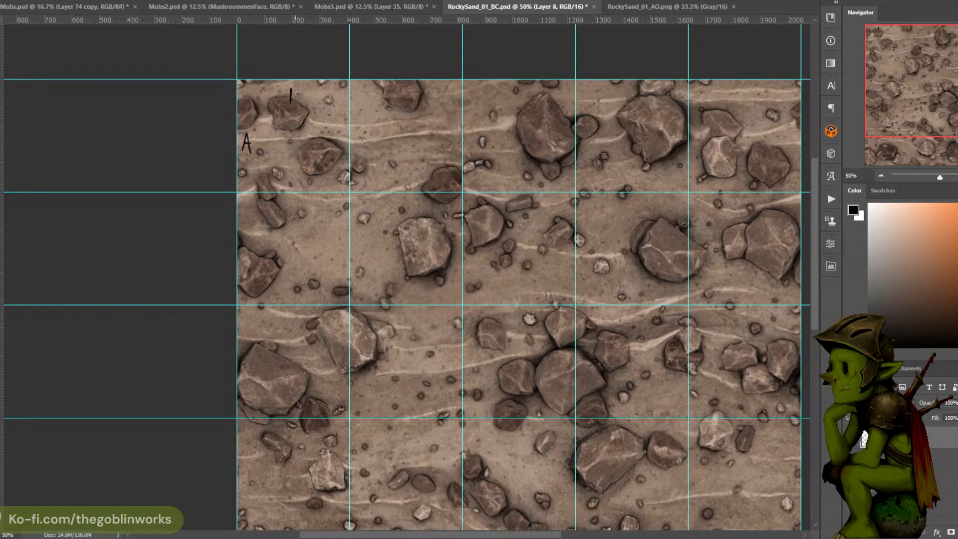
drag(243, 263, 245, 262)
drag(327, 299, 357, 256)
key(ctrl+z)
key(ctrl+z)
key(ctrl+z)
key(ctrl+z)
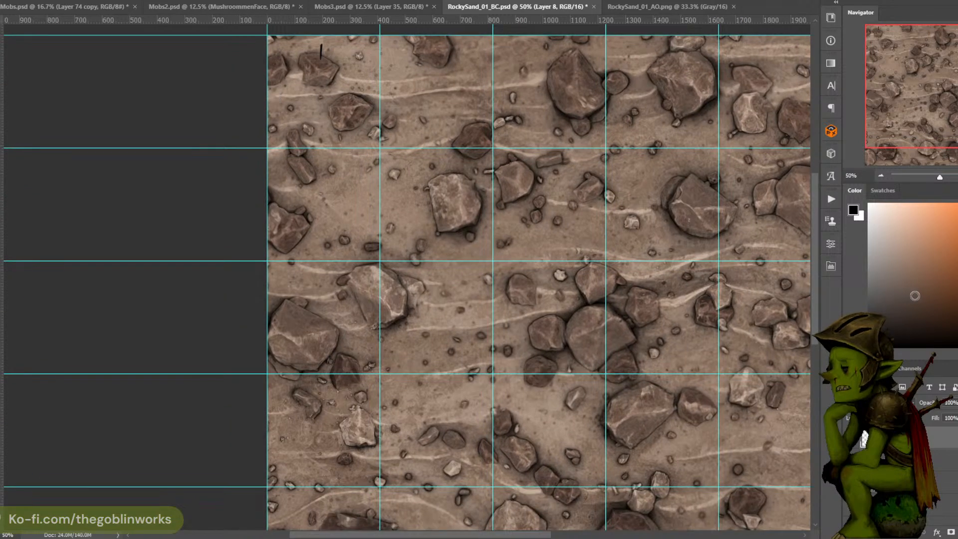
Set the painting colour to bright green and add a black Outer Glow at 100% opacity to Layer 8
click(956, 234)
click(957, 249)
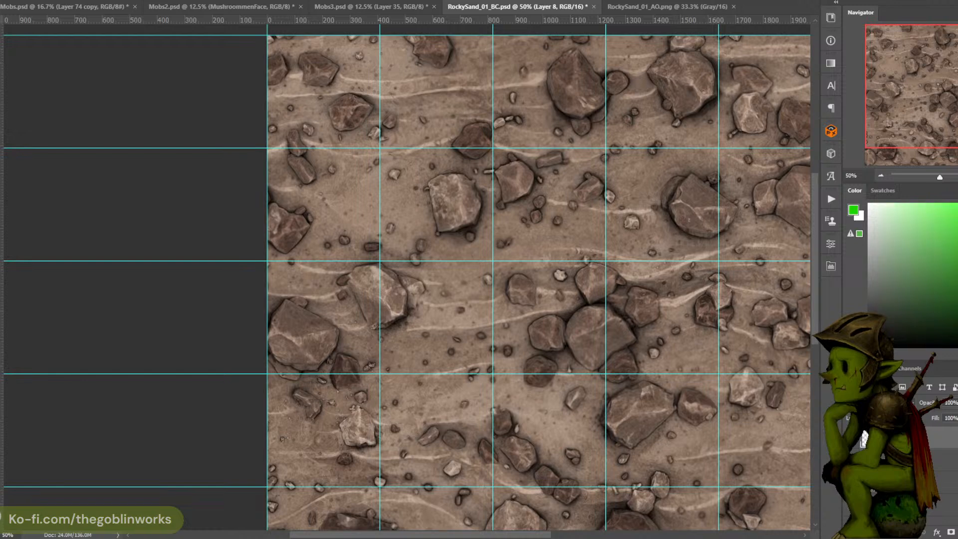
click(936, 531)
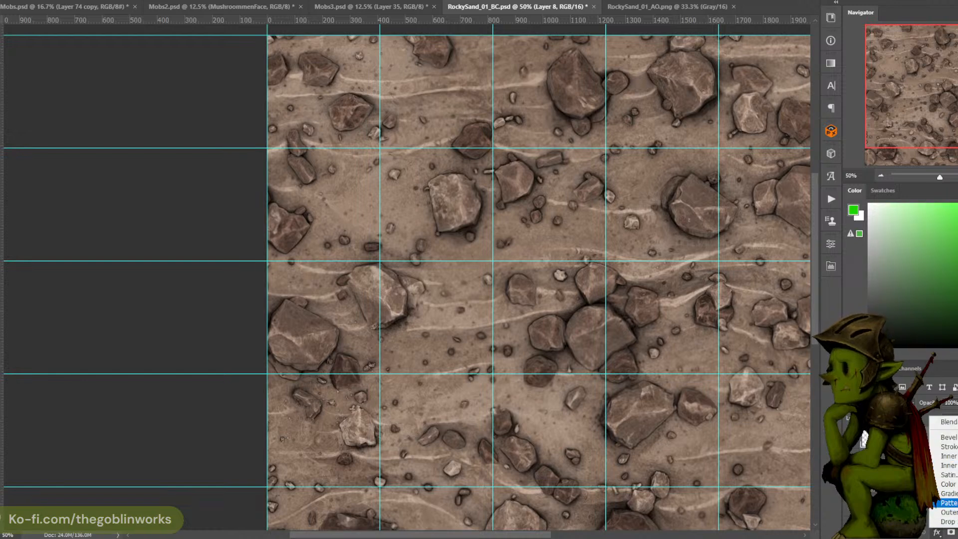
click(945, 512)
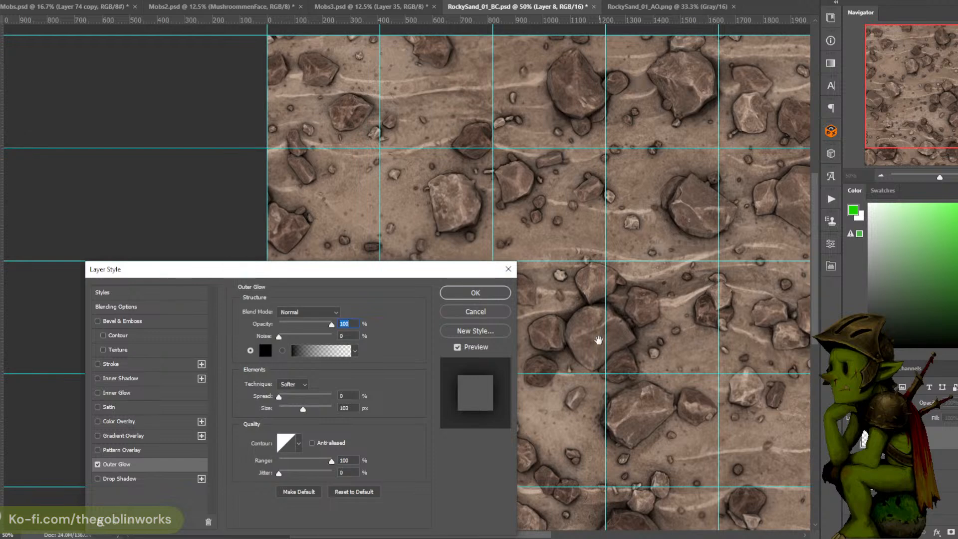
click(475, 293)
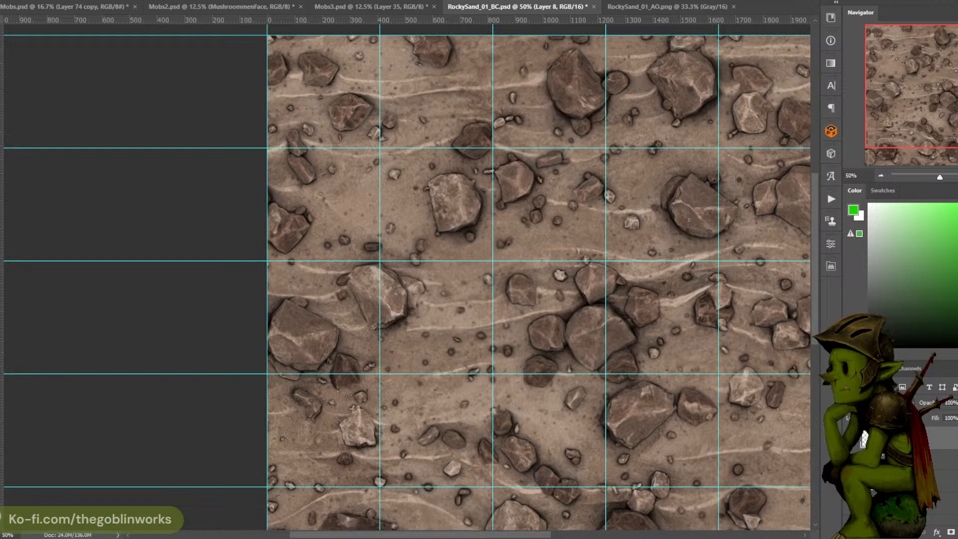
Set Layer 8's Outer Glow to 100% spread and 68 px size
double_click(917, 464)
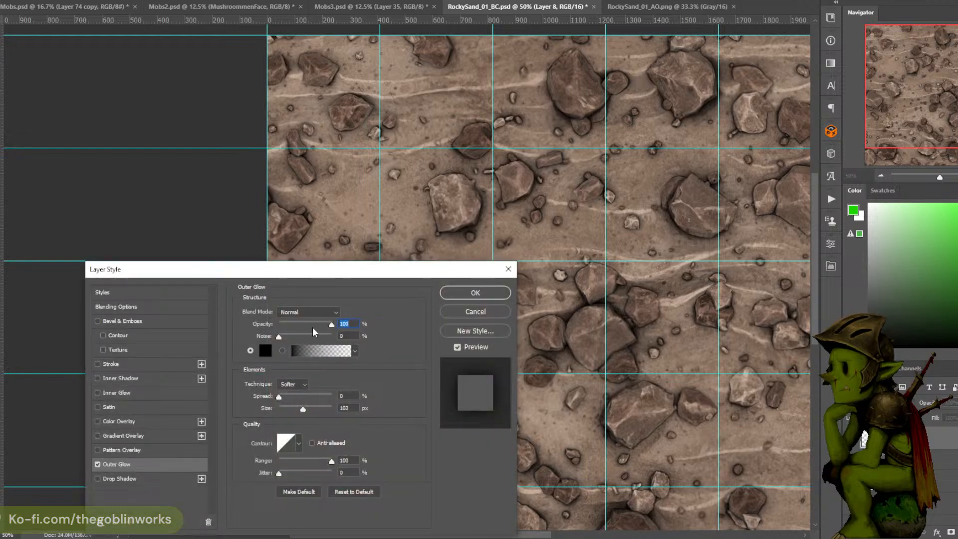
drag(302, 409, 332, 396)
drag(280, 408, 295, 409)
click(461, 293)
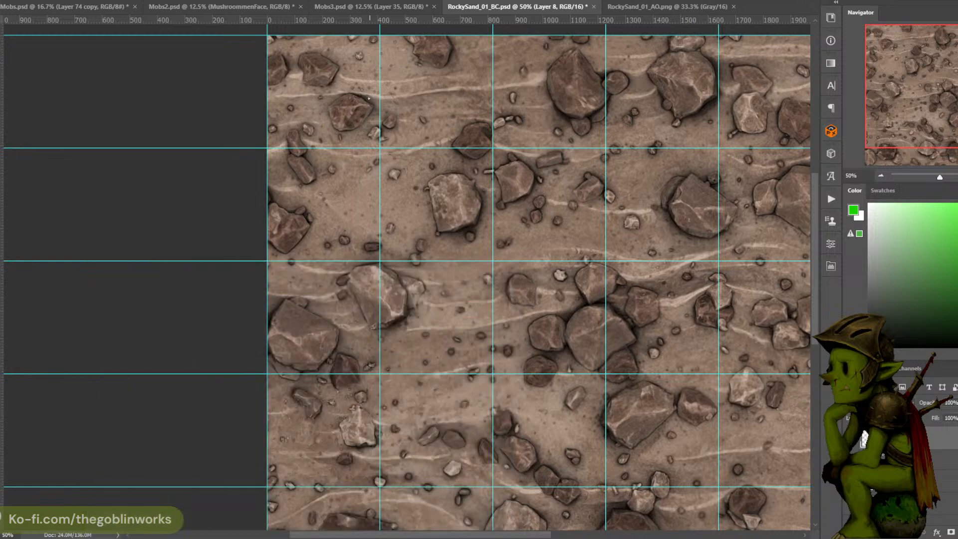
Test the Outer Glow on a short green stroke, reduce its size to a thin black outline, and remove the stroke
drag(352, 64, 326, 122)
key(ctrl+z)
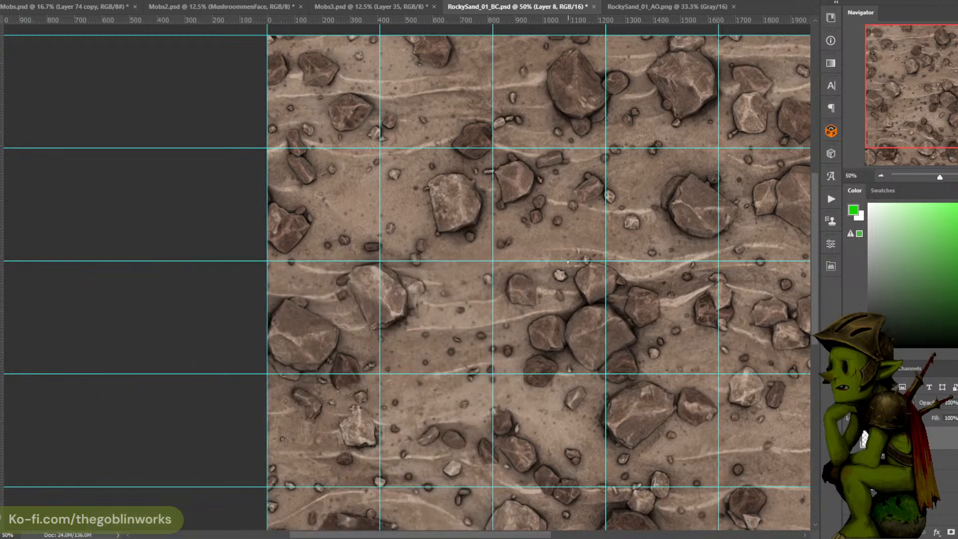
drag(324, 64, 326, 91)
click(936, 532)
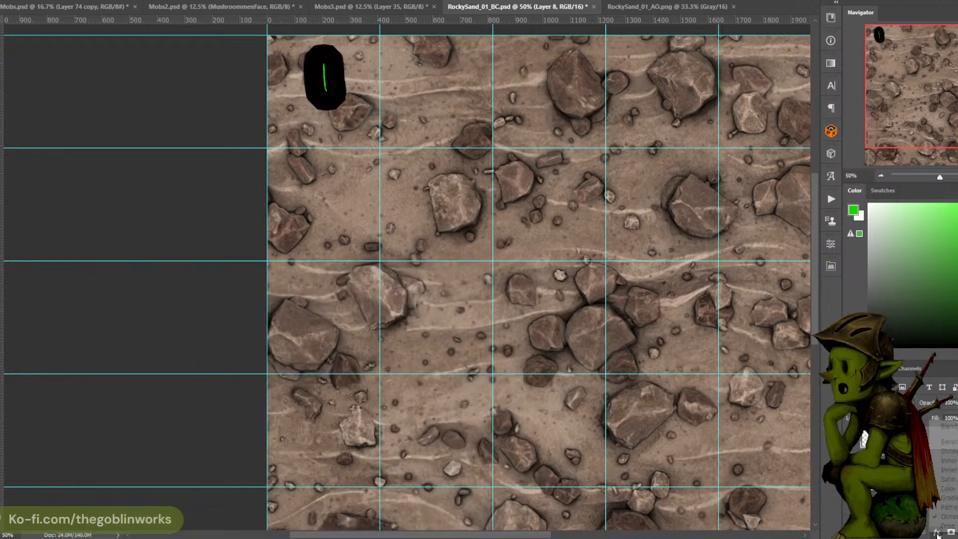
click(945, 517)
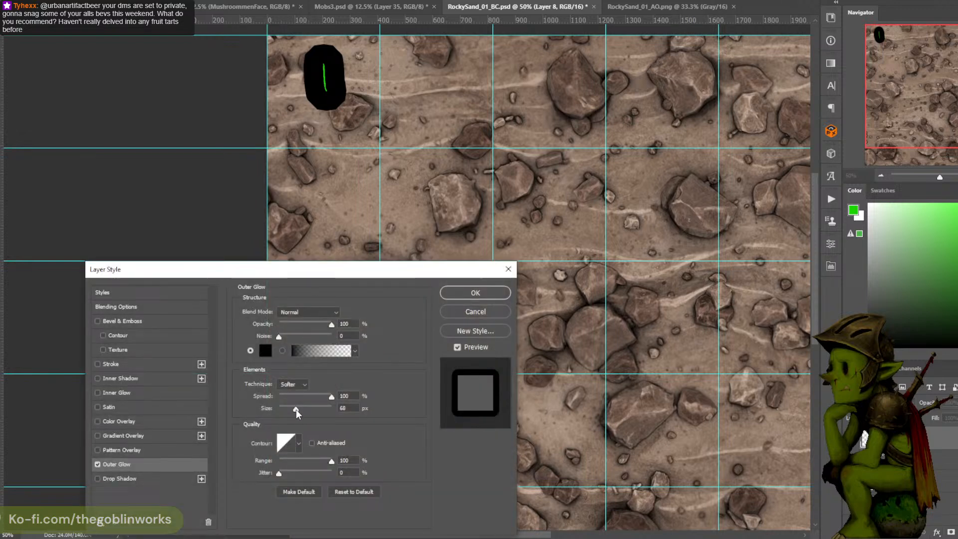
drag(295, 409, 281, 409)
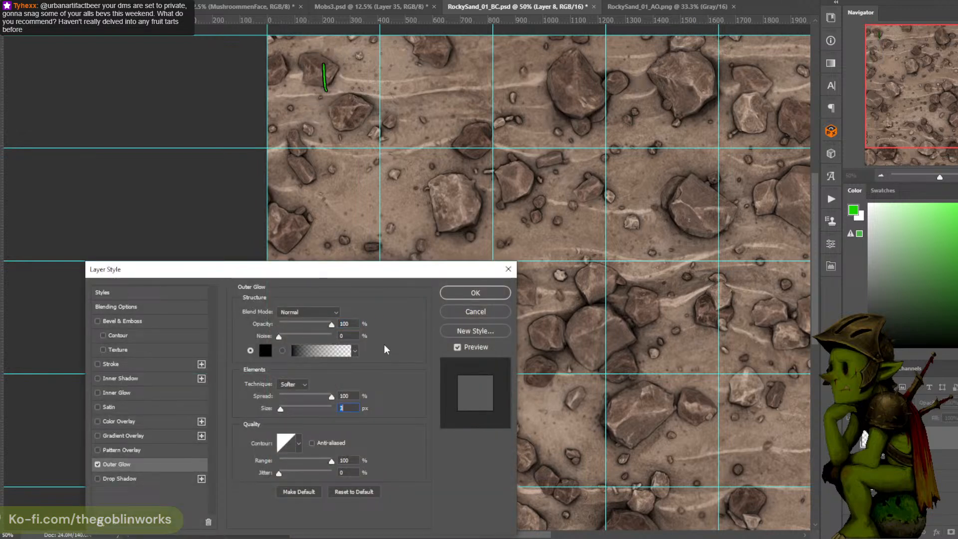
click(473, 291)
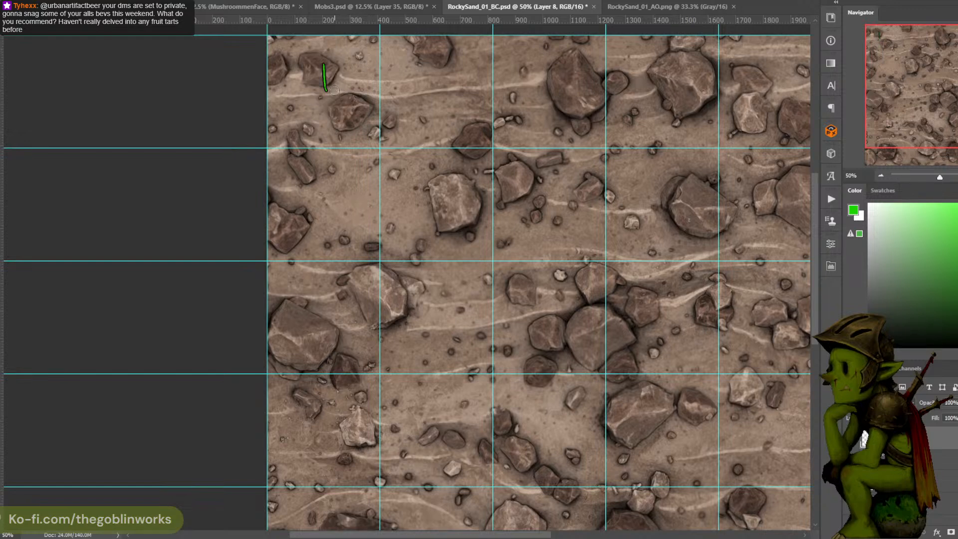
key(ctrl+z)
Hand-write the green column numbers 1 to 5 along the top edge of the grid, one per column
key(p)
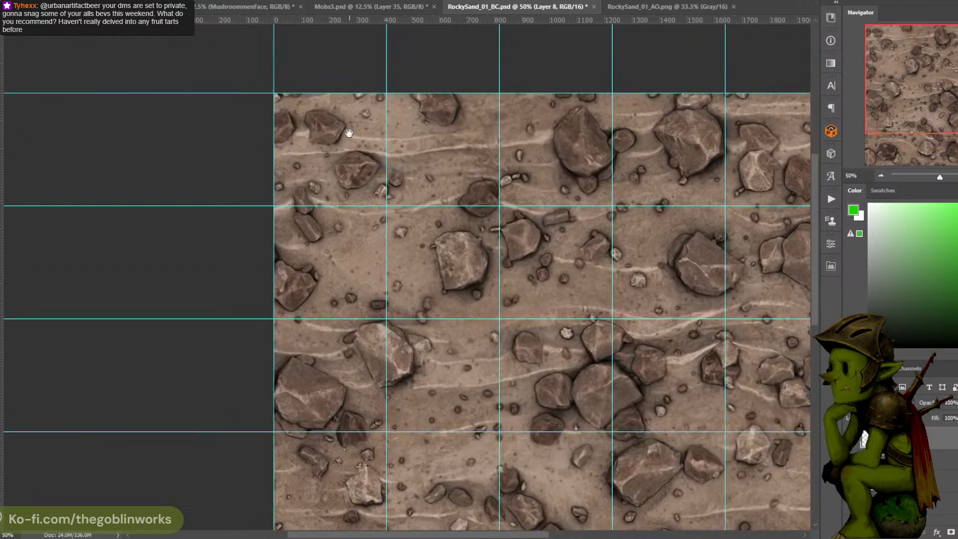
drag(343, 70, 348, 118)
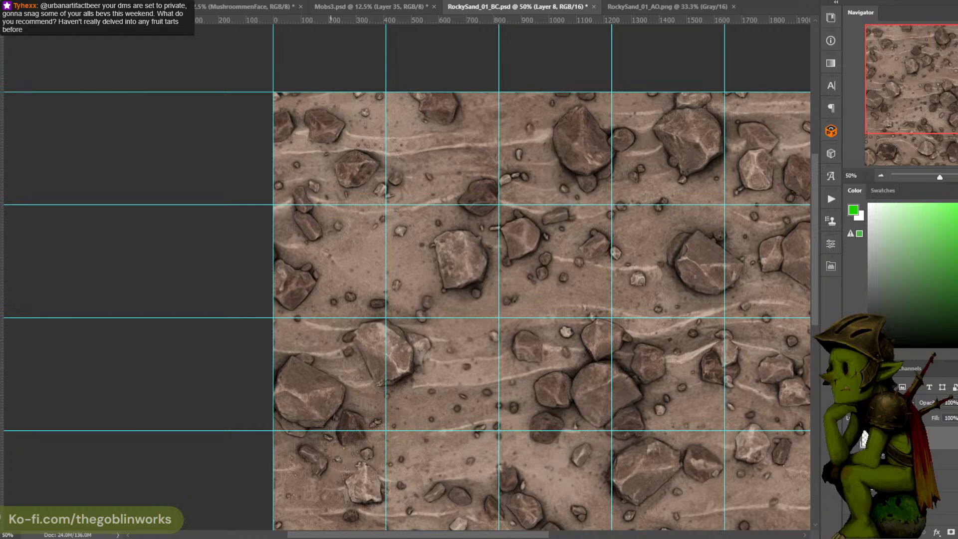
drag(329, 103, 329, 117)
drag(431, 101, 446, 115)
mouse_move(528, 98)
mouse_down()
mouse_move(529, 117)
mouse_move(549, 109)
mouse_move(542, 116)
mouse_up()
key(ctrl+z)
mouse_move(620, 92)
mouse_down()
mouse_move(520, 101)
mouse_move(569, 121)
mouse_move(565, 128)
mouse_up()
drag(685, 109, 672, 126)
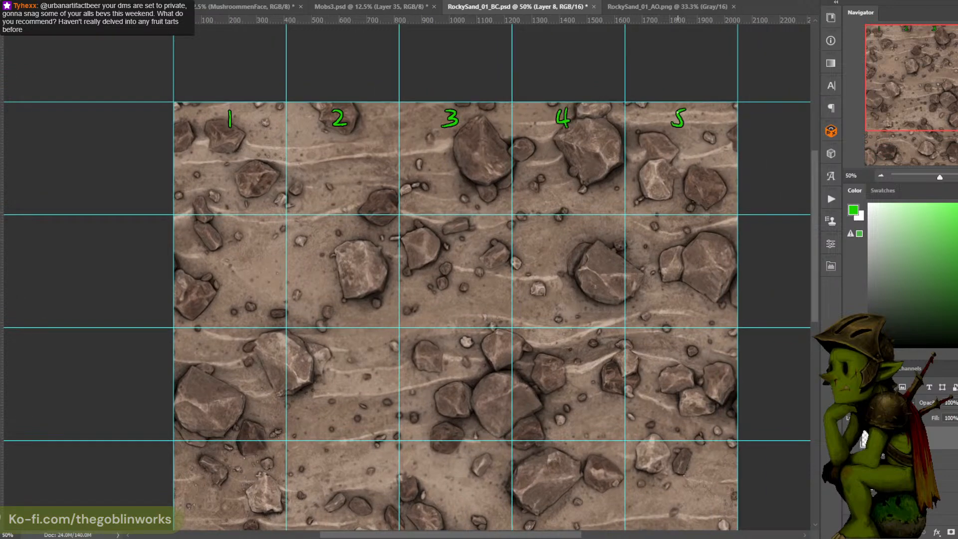
Hand-write the green row letters A to E down the grid's first column, one per row
drag(621, 110, 740, 38)
mouse_move(302, 83)
mouse_down()
mouse_move(298, 99)
mouse_move(309, 102)
mouse_up()
drag(299, 93, 308, 92)
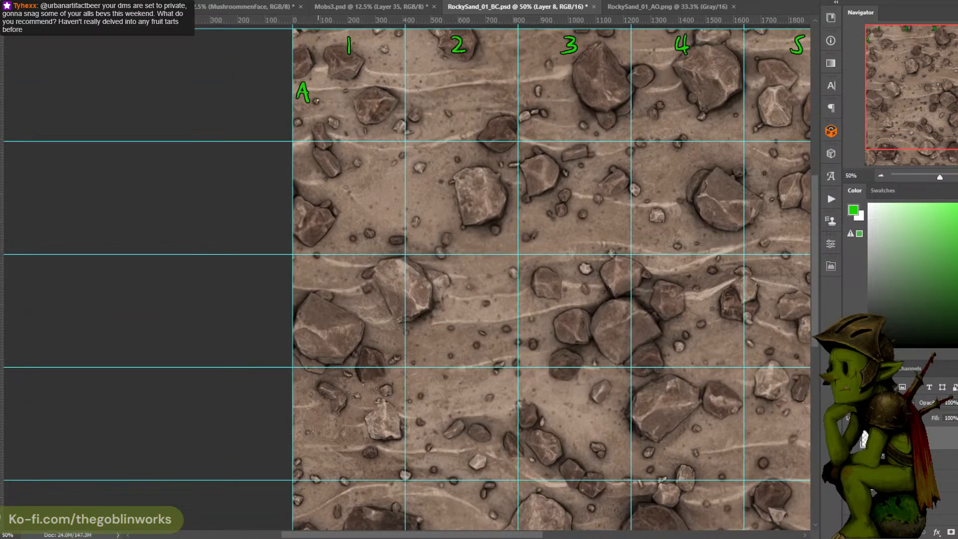
drag(381, 221, 406, 152)
drag(330, 127, 330, 146)
drag(331, 127, 330, 146)
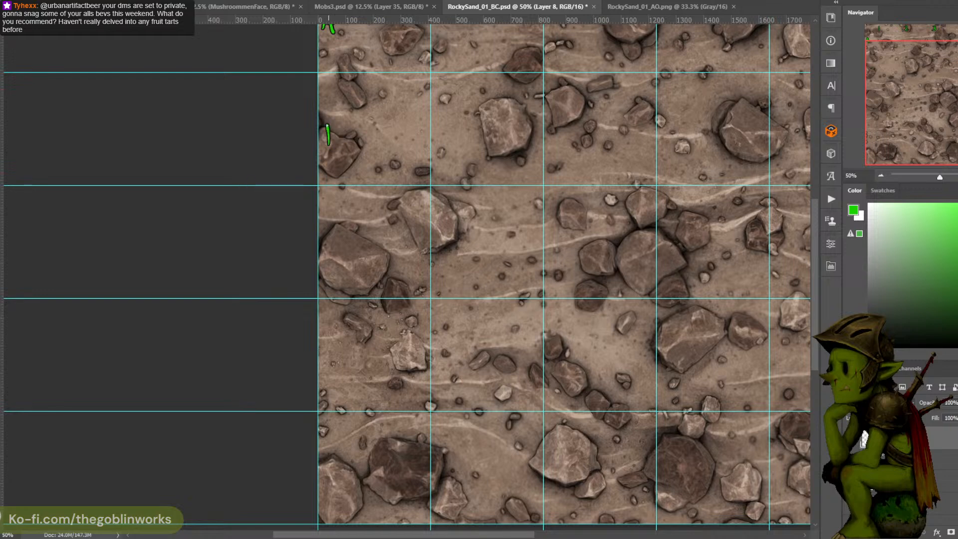
drag(338, 227, 337, 244)
mouse_move(388, 273)
mouse_down()
mouse_move(428, 198)
mouse_move(369, 285)
mouse_up()
mouse_move(366, 389)
mouse_down()
mouse_move(368, 406)
mouse_move(377, 386)
mouse_up()
drag(369, 397, 375, 397)
Frame the labelled grid at 50% zoom and show it in full-screen view without the interface
drag(553, 174, 432, 285)
key(ctrl+minus)
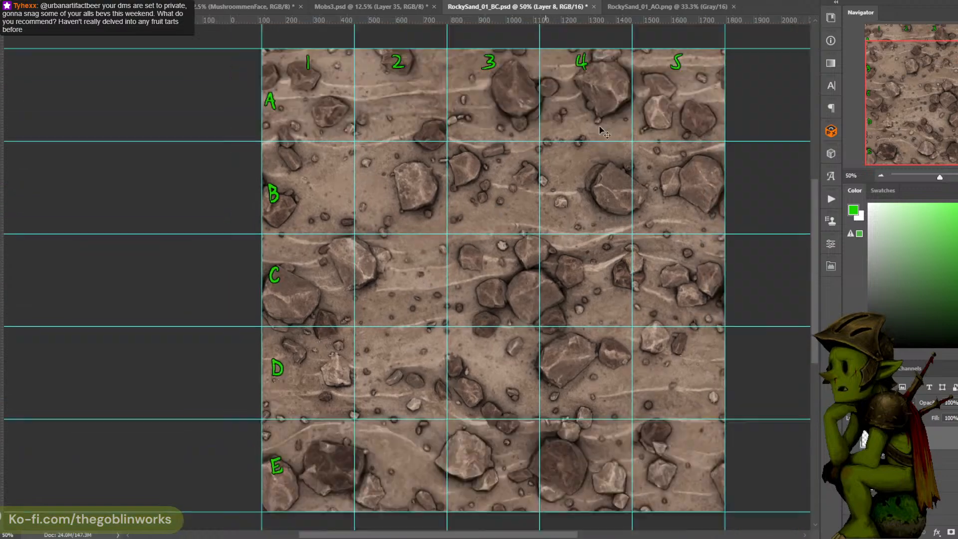
drag(637, 156, 612, 152)
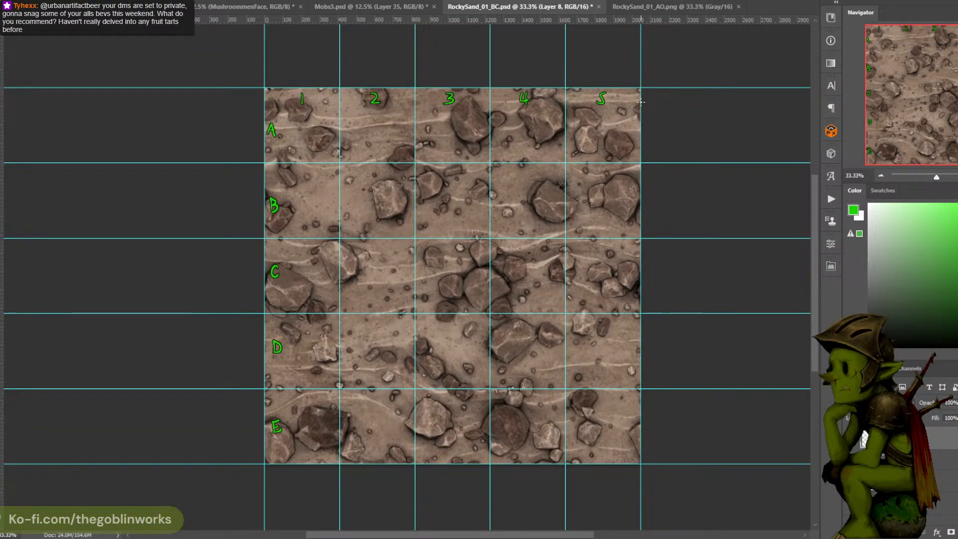
key(ctrl+plus)
drag(653, 228, 589, 201)
key(f)
key(f)
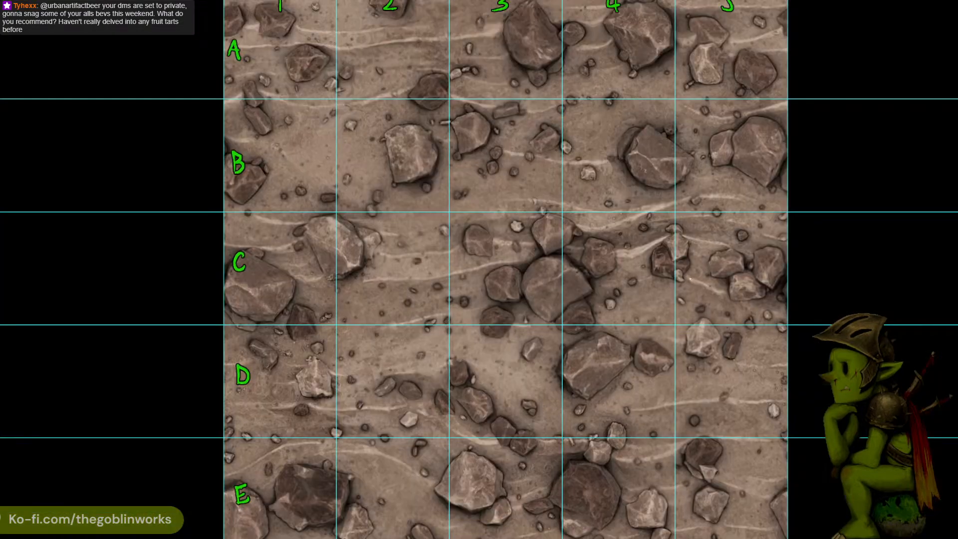
drag(765, 241, 716, 239)
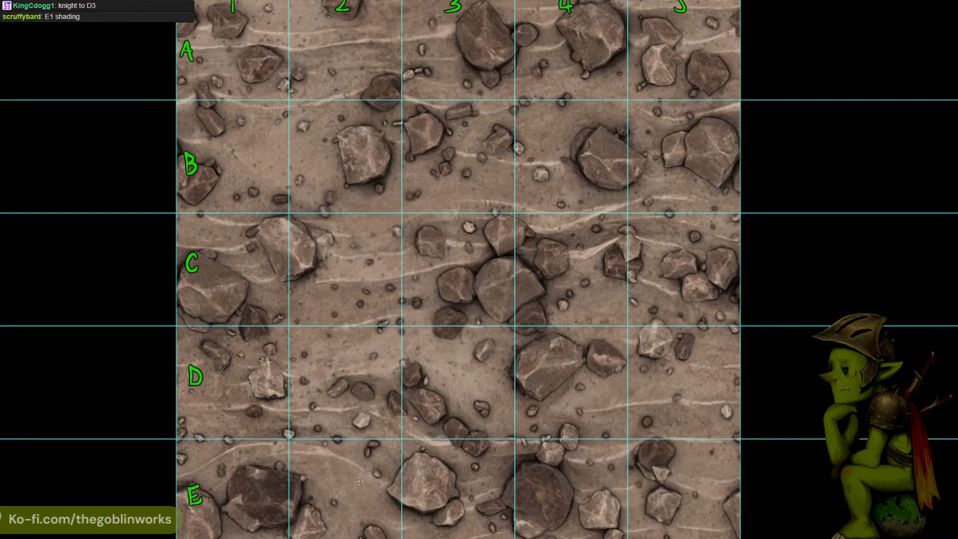
Leave full-screen view, hide the green grid labels, and make Layer 7 active with black as the painting colour
key(f)
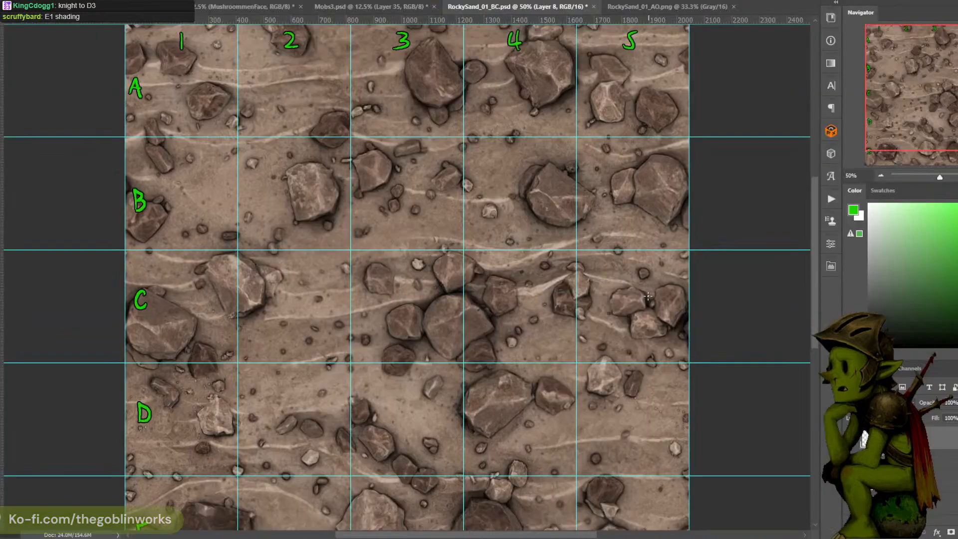
scroll(605, 271, down, 5)
click(850, 439)
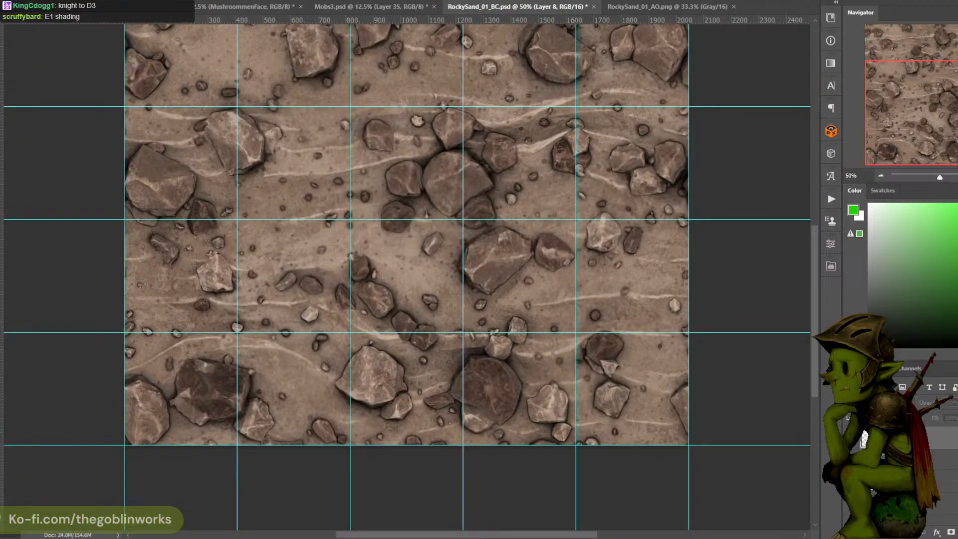
click(941, 503)
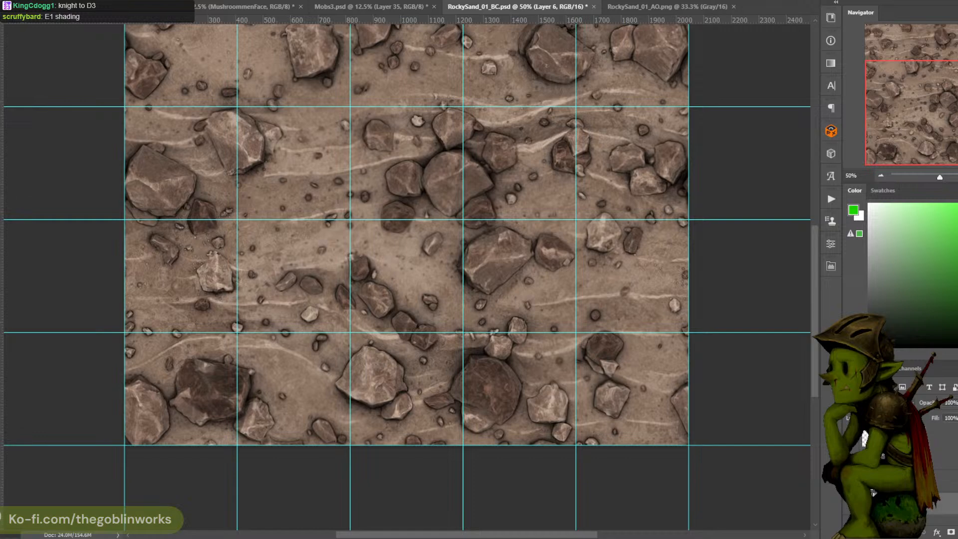
click(850, 503)
click(849, 503)
click(940, 480)
key(d)
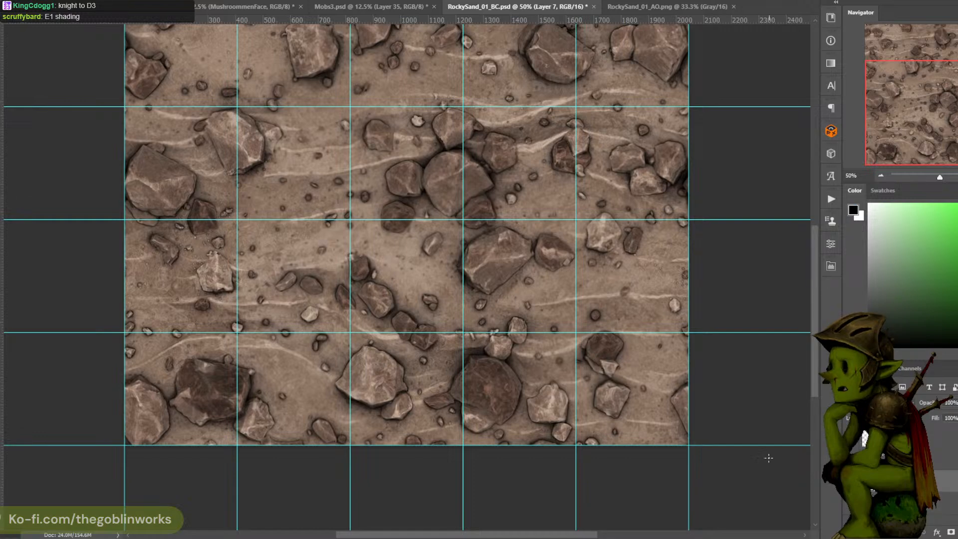
Hide the grid guides over the Rocky Sand texture
key(ctrl+plus)
drag(597, 343, 563, 219)
key(ctrl+plus)
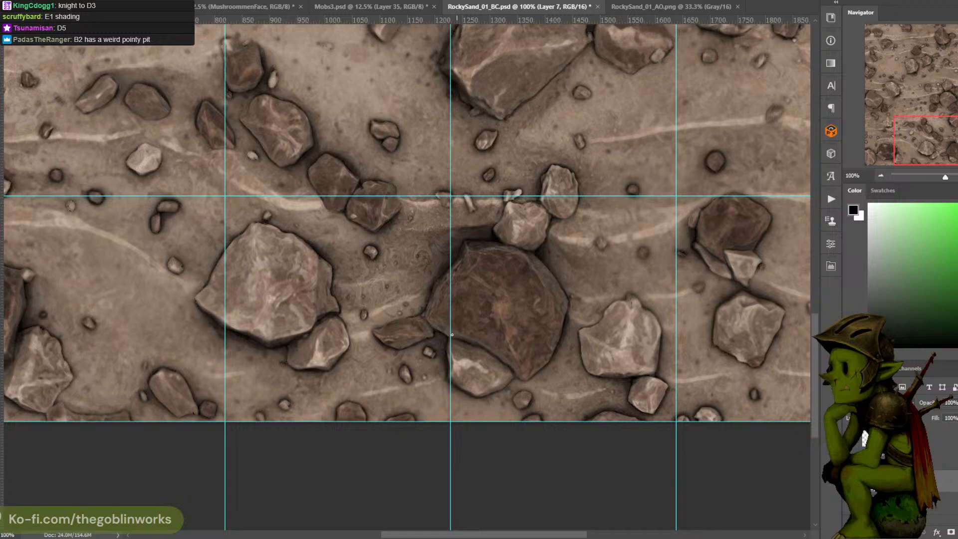
key(ctrl+h)
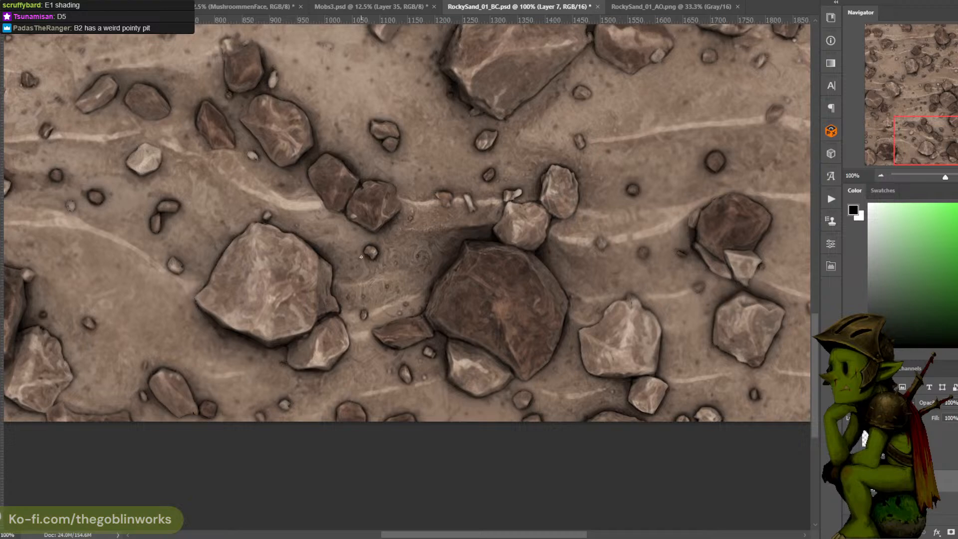
Paint dark creases between the slab overlapping the dark boulder in cell E1 and the small pale chip above it
drag(445, 232, 528, 243)
key(ctrl+minus)
drag(551, 207, 678, 213)
drag(583, 274, 729, 271)
key(ctrl+plus)
drag(615, 336, 654, 313)
key(ctrl+plus)
drag(578, 361, 552, 292)
key(ctrl+minus)
key(ctrl+plus)
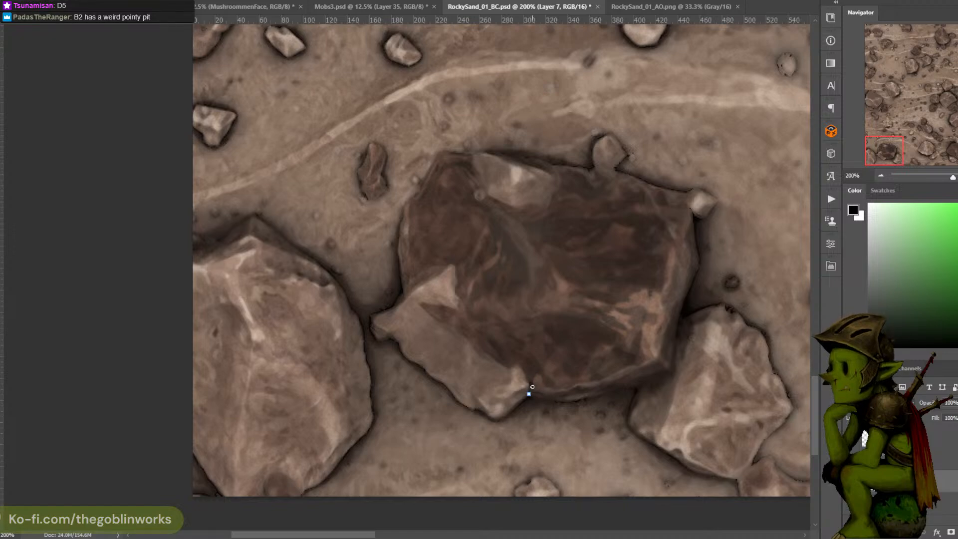
mouse_move(531, 391)
mouse_down()
mouse_move(519, 365)
mouse_move(507, 366)
mouse_up()
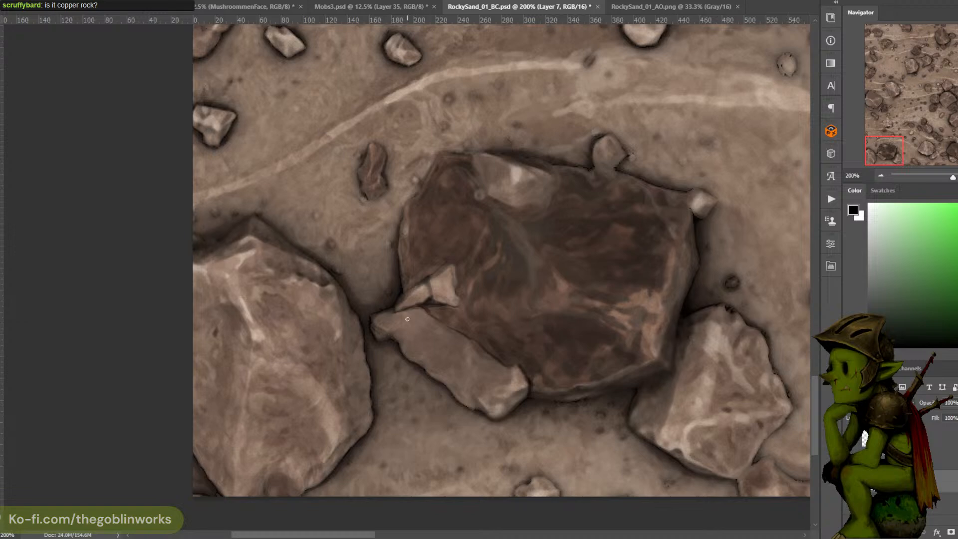
Darken the right edge of the large pale boulder and the left and lower contours of the neighbouring dark boulder
drag(380, 331, 391, 340)
mouse_move(352, 328)
mouse_down()
mouse_move(347, 375)
mouse_move(349, 339)
mouse_up()
mouse_move(348, 385)
mouse_down()
mouse_move(356, 330)
mouse_move(363, 426)
mouse_up()
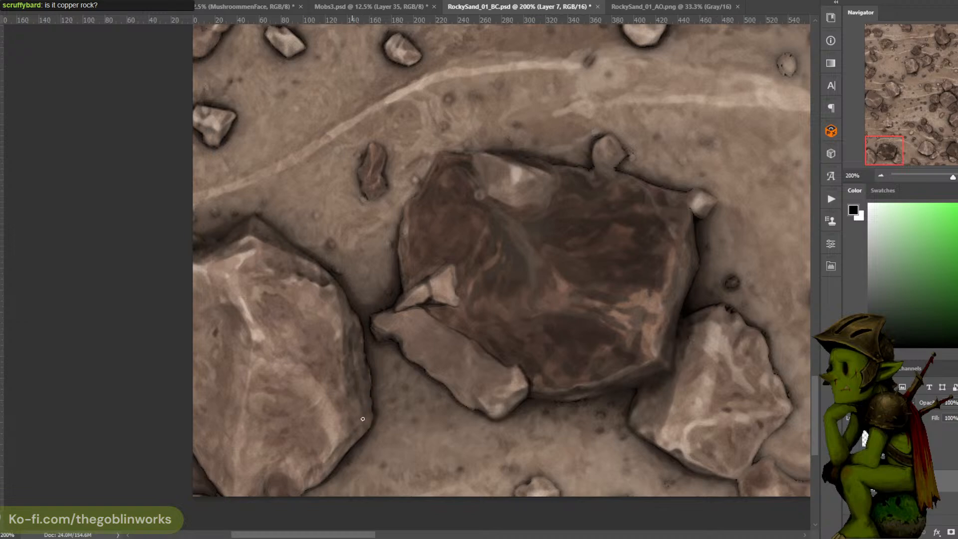
drag(360, 388, 353, 433)
drag(428, 307, 406, 312)
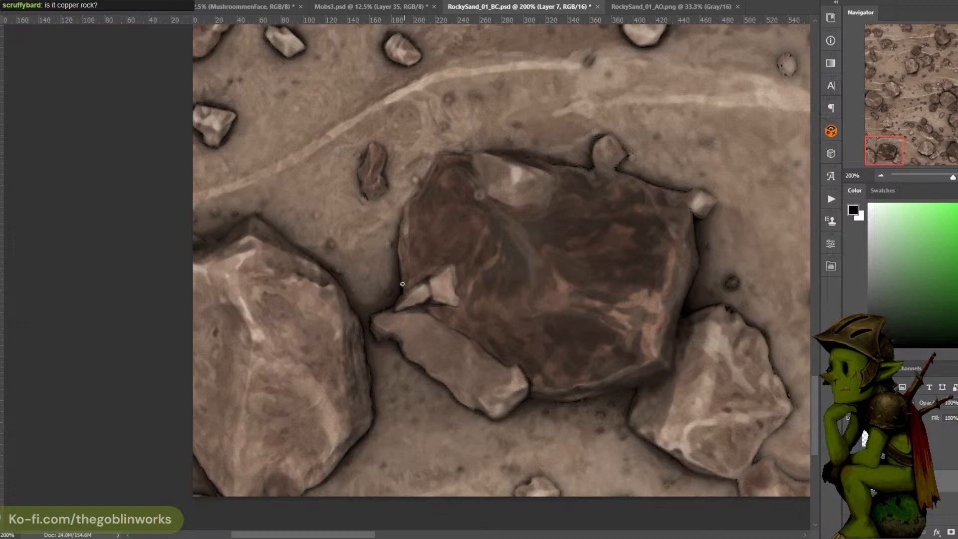
mouse_move(404, 284)
mouse_down()
mouse_move(403, 260)
mouse_move(405, 269)
mouse_up()
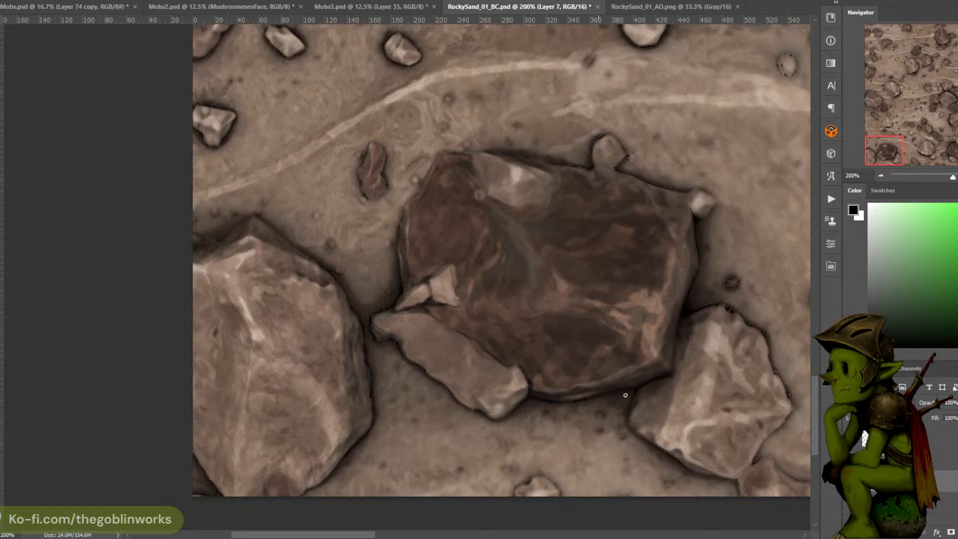
Paint a dark crack across the slab's upper-left tip to separate a small stone, undoing the last stray stroke
drag(678, 320, 615, 326)
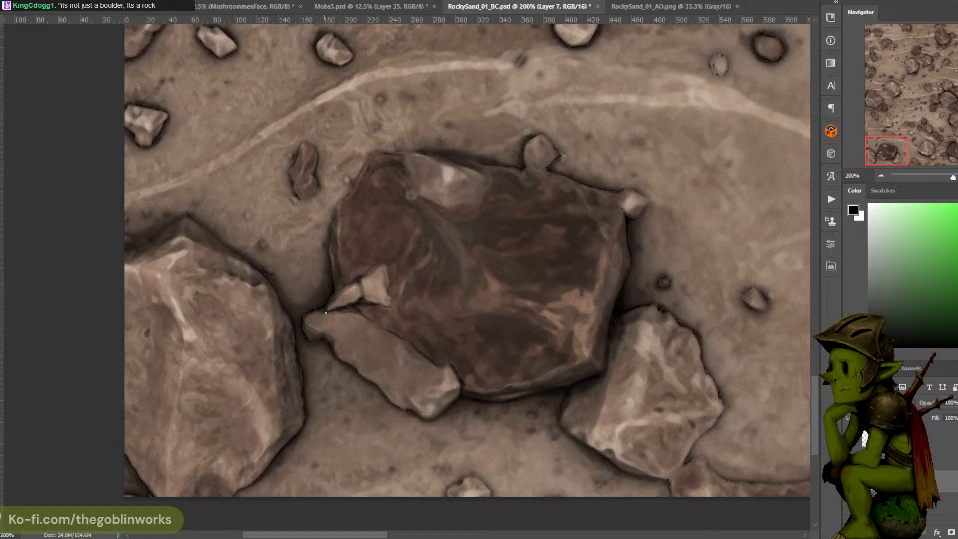
drag(333, 314, 324, 335)
drag(333, 321, 325, 329)
drag(601, 320, 594, 351)
key(ctrl+z)
Outline the pale stone embedded in the dark boulder's top edge with thin dark contour strokes
mouse_move(485, 206)
mouse_down()
mouse_move(444, 203)
mouse_move(502, 215)
mouse_move(506, 224)
mouse_up()
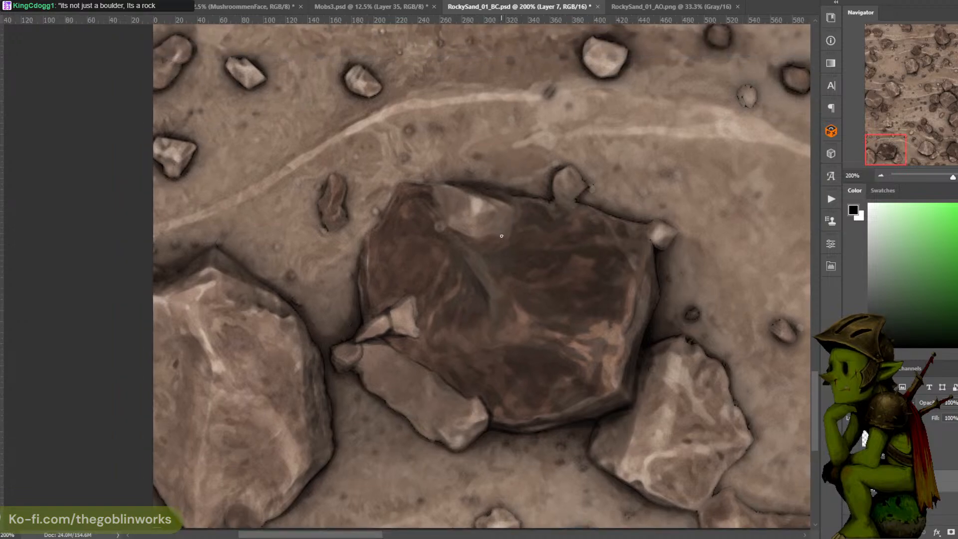
mouse_move(503, 237)
mouse_down()
mouse_move(467, 228)
mouse_move(468, 237)
mouse_move(435, 204)
mouse_up()
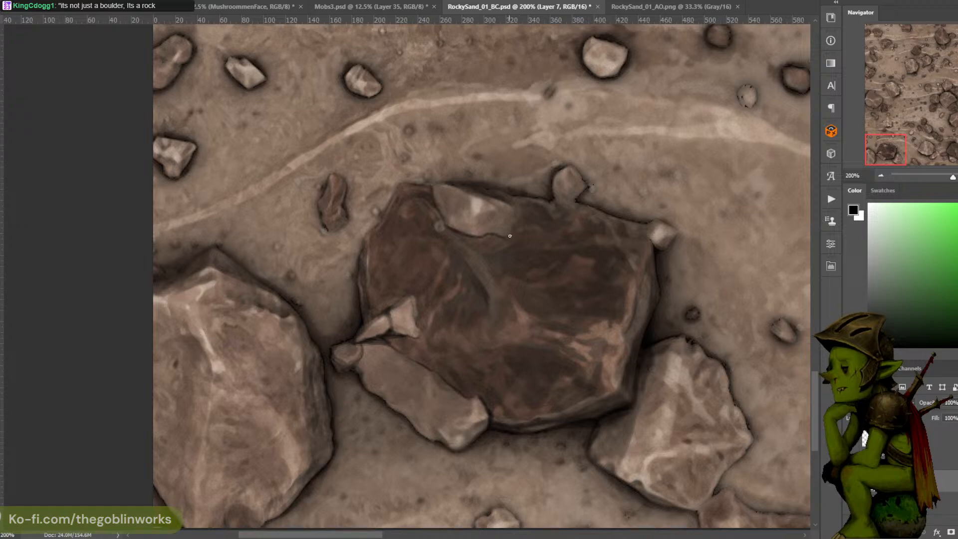
drag(506, 237, 515, 205)
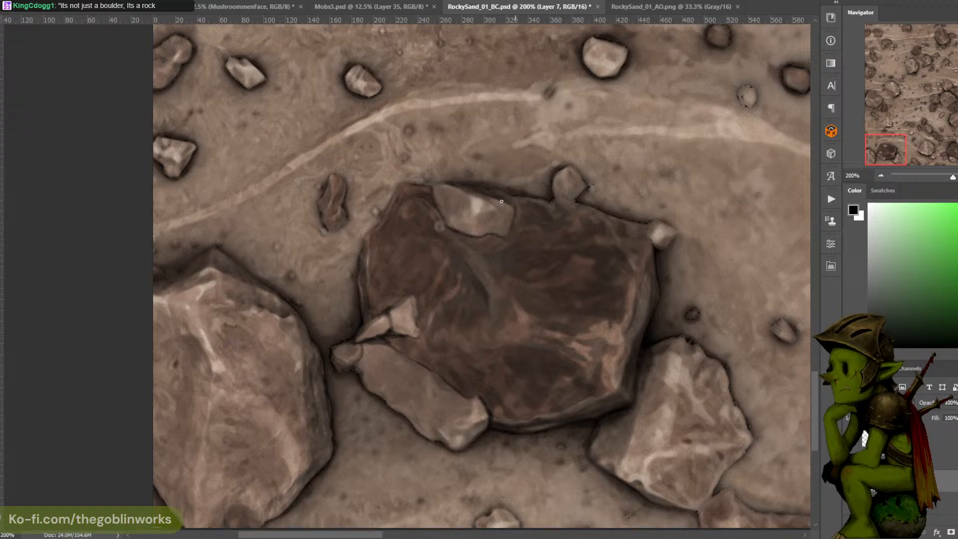
drag(433, 189, 435, 204)
drag(462, 230, 493, 233)
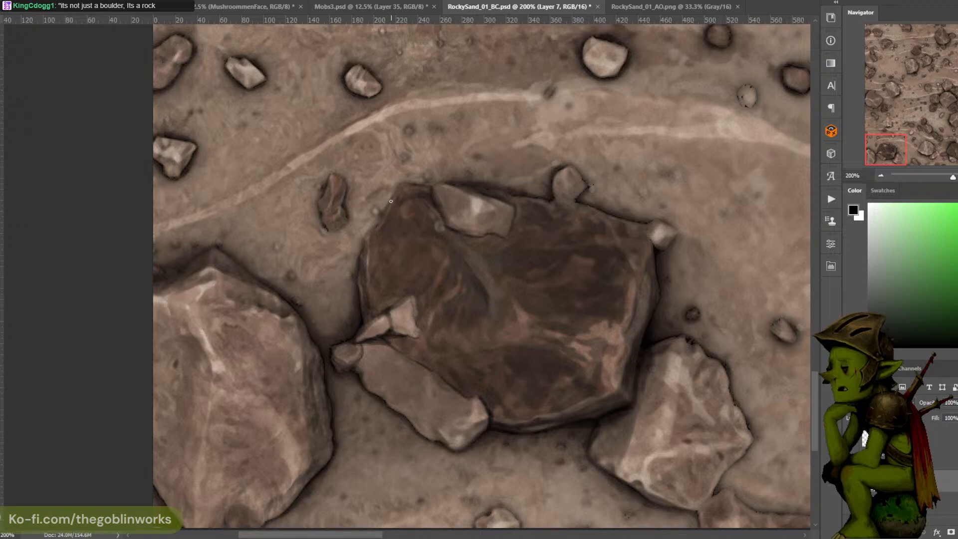
Darken the dark boulder's upper-left edge and retouch the small elongated brown stone beside it with sampled colour and black
drag(390, 201, 374, 227)
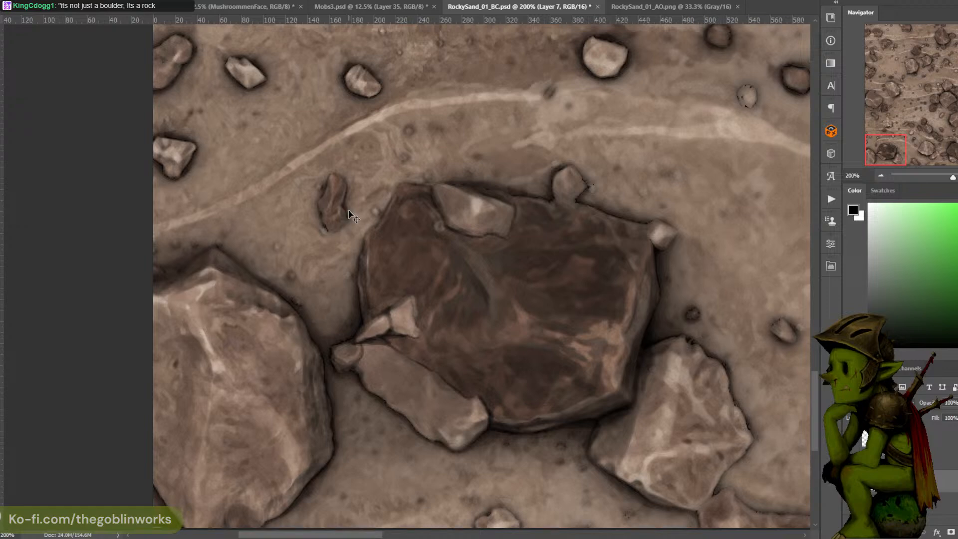
alt+click(353, 195)
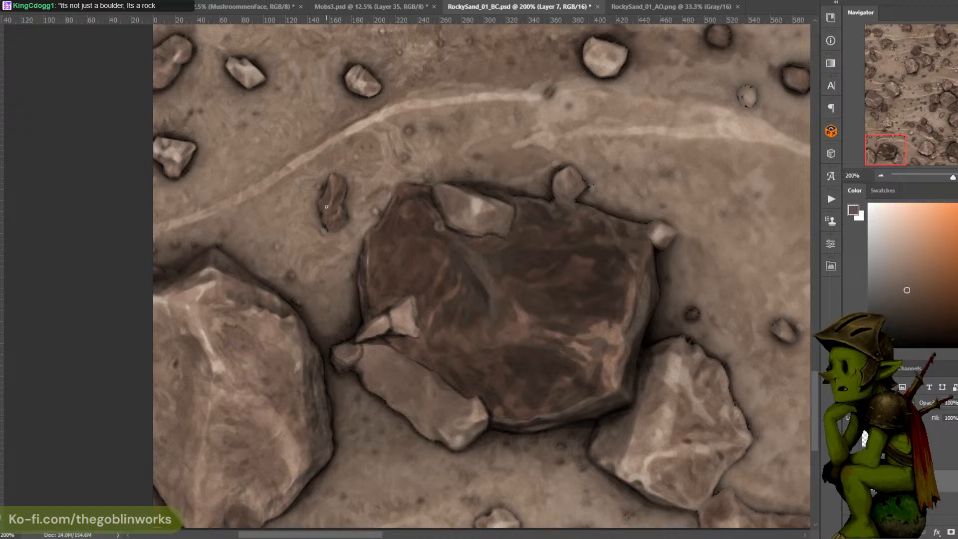
alt+click(327, 206)
key(d)
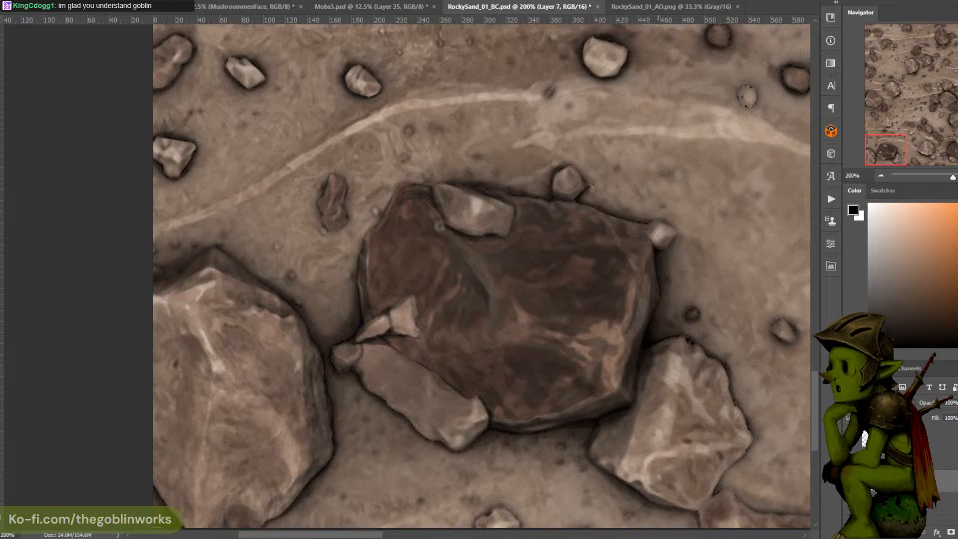
Clean up and outline the small round pebble on the dark boulder's top edge using sampled colours and black
alt+click(546, 184)
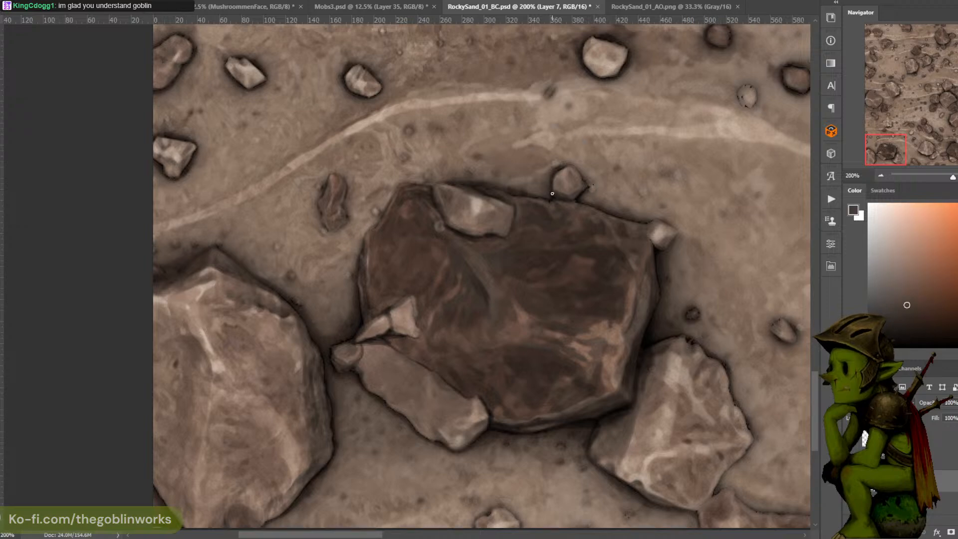
key(d)
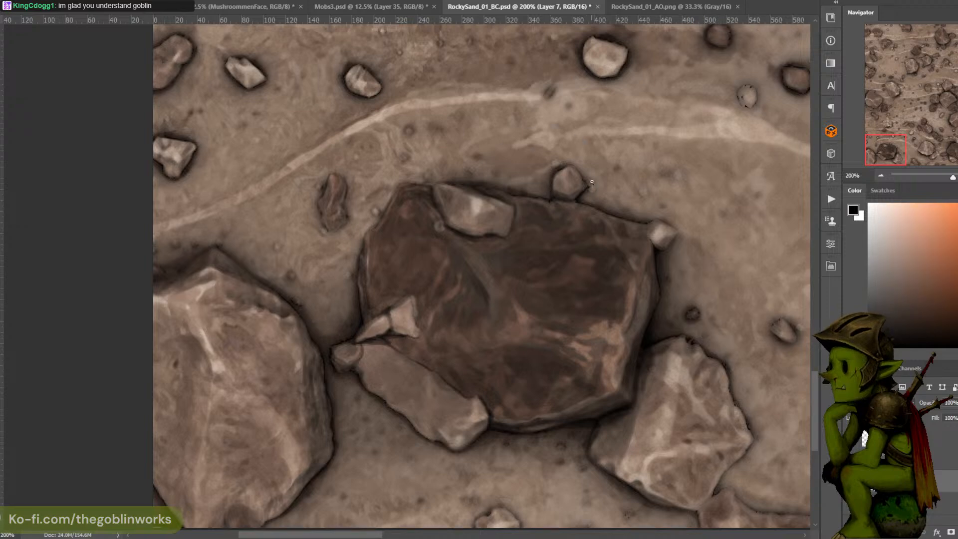
alt+click(588, 185)
key(d)
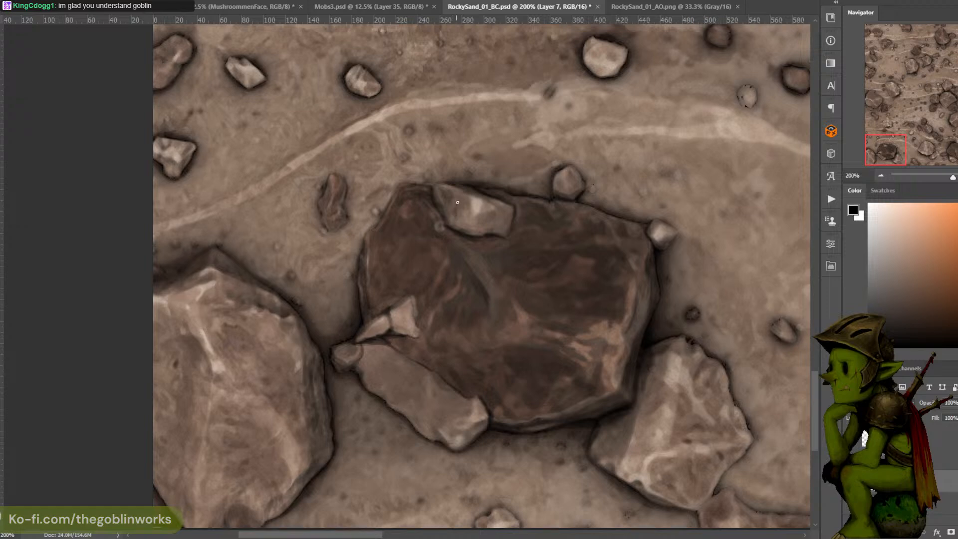
Examine the dark boulder's shading and contours against the surrounding texture at several zoom levels
key(ctrl+minus)
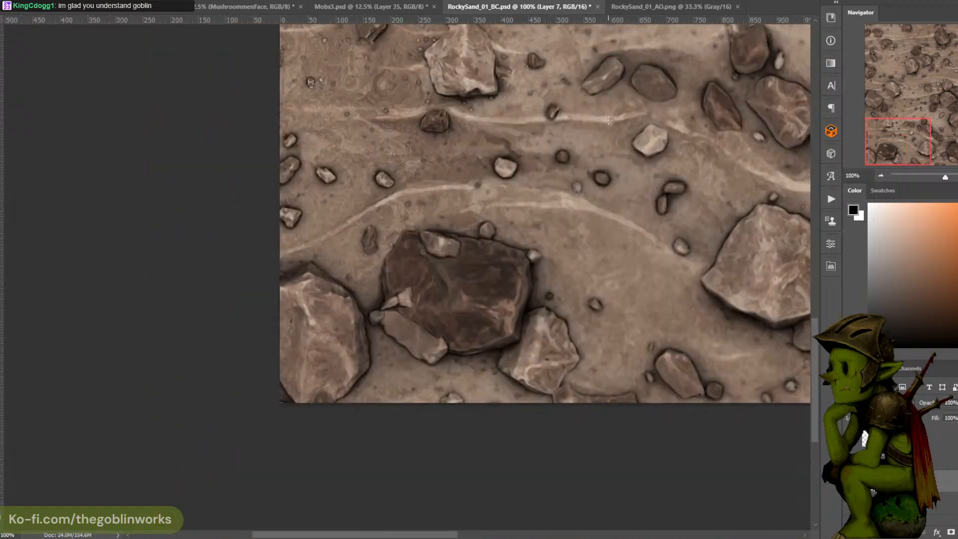
key(ctrl+plus)
drag(524, 193, 568, 127)
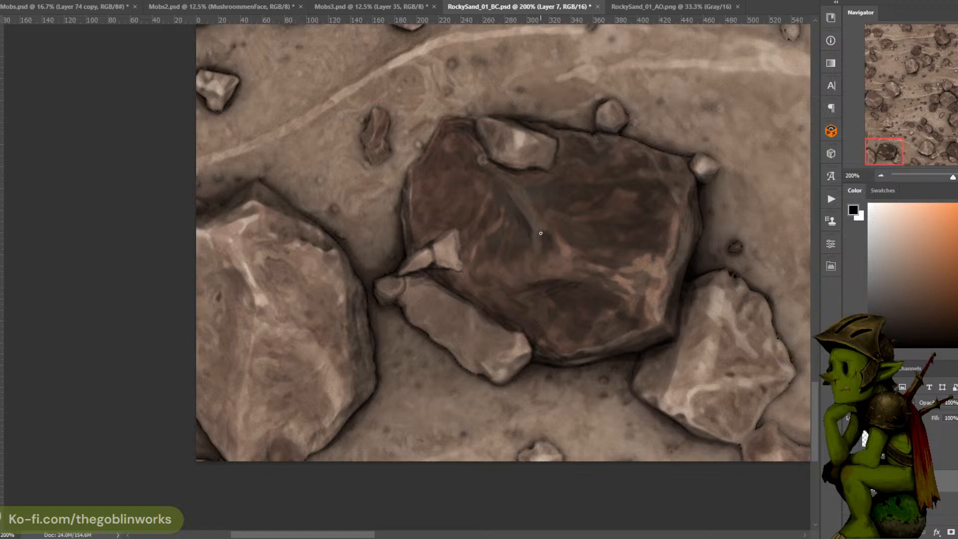
key(ctrl+minus)
key(ctrl+minus)
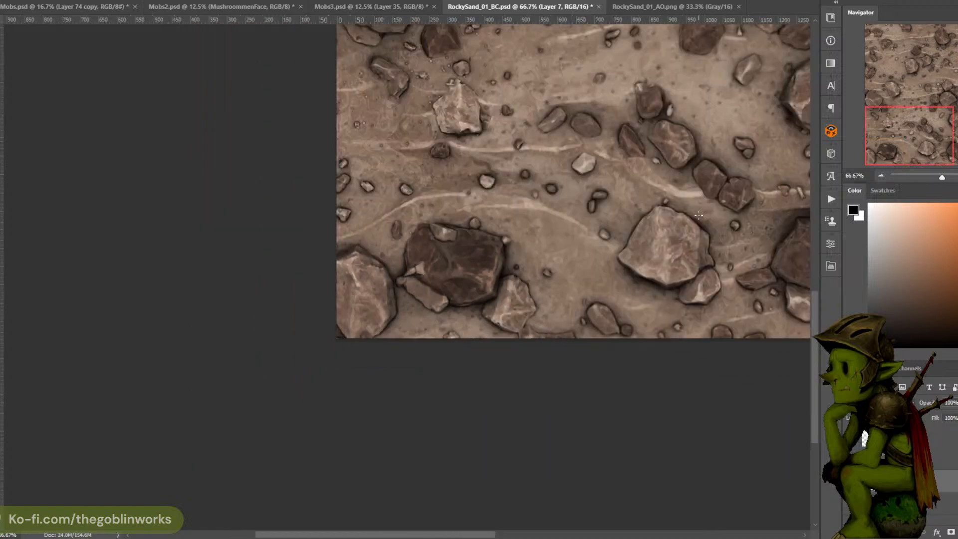
key(ctrl+plus)
key(ctrl+plus)
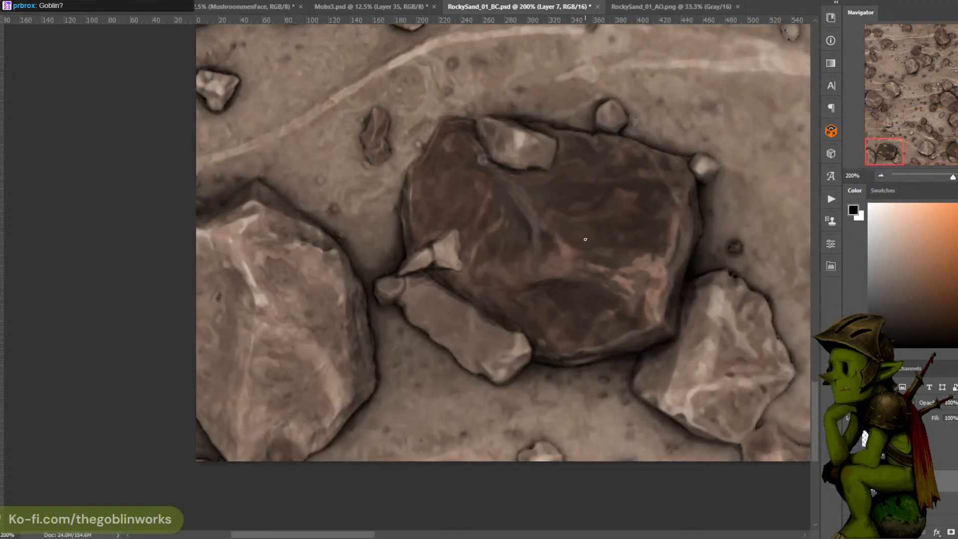
key(ctrl+minus)
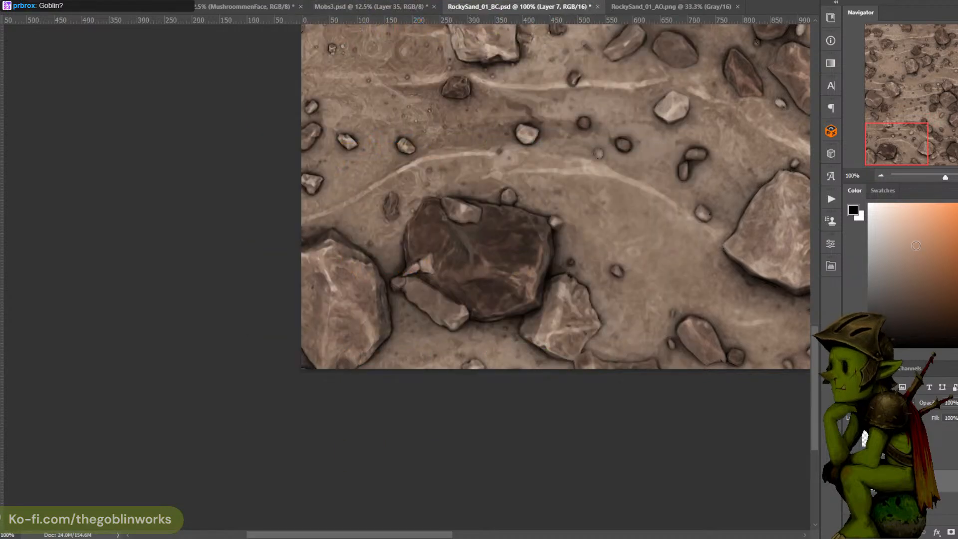
key(ctrl+plus)
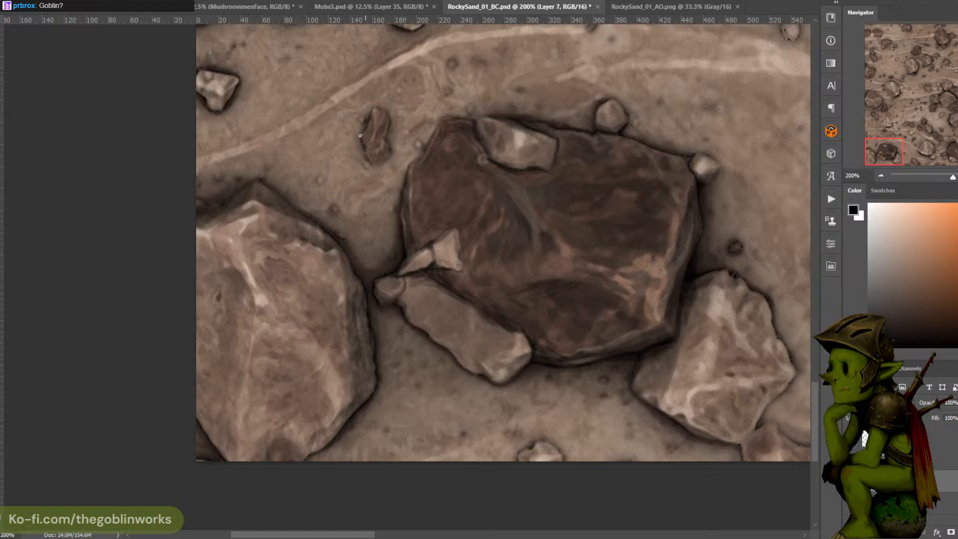
Retouch the edge of the small pale stone at the texture's left border with sampled colour, and restore black
drag(485, 95, 600, 165)
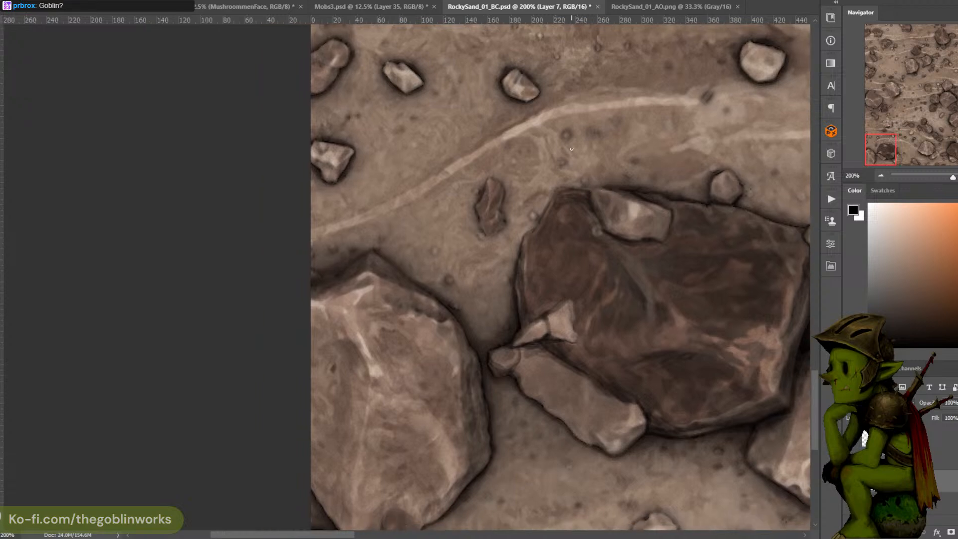
alt+click(360, 174)
alt+click(353, 179)
alt+click(353, 179)
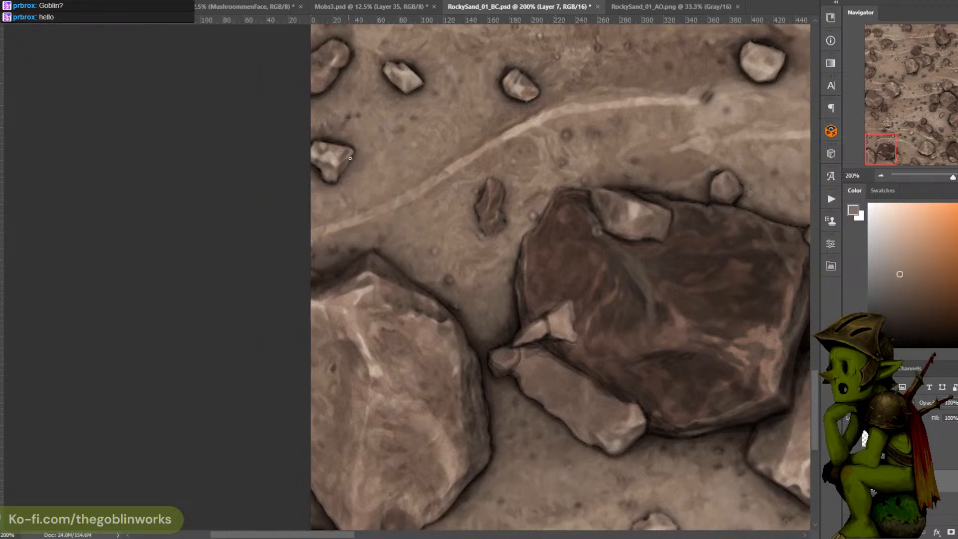
key(ctrl+minus)
key(ctrl+minus)
key(d)
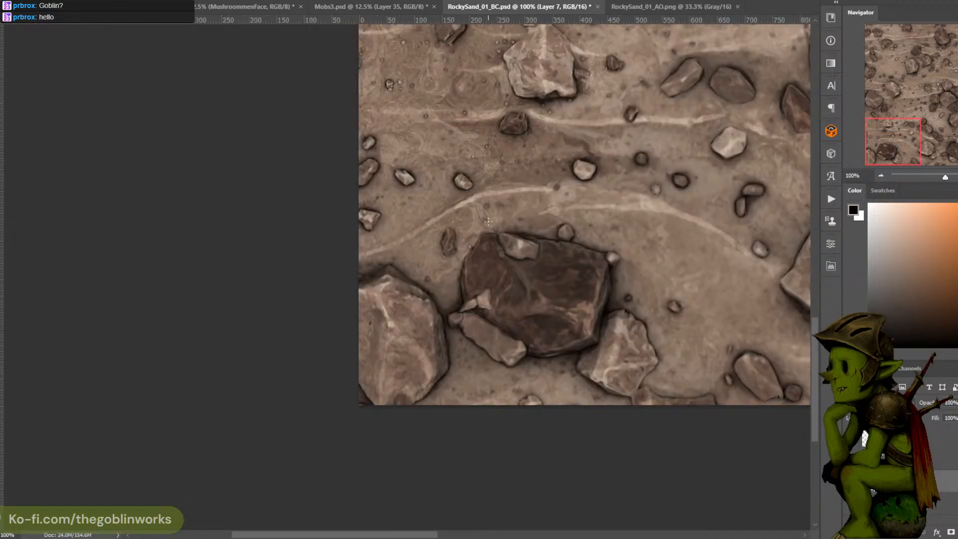
Retouch the large pale boulder's lower-right edge with a colour sampled there, and restore black for shading
key(ctrl+plus)
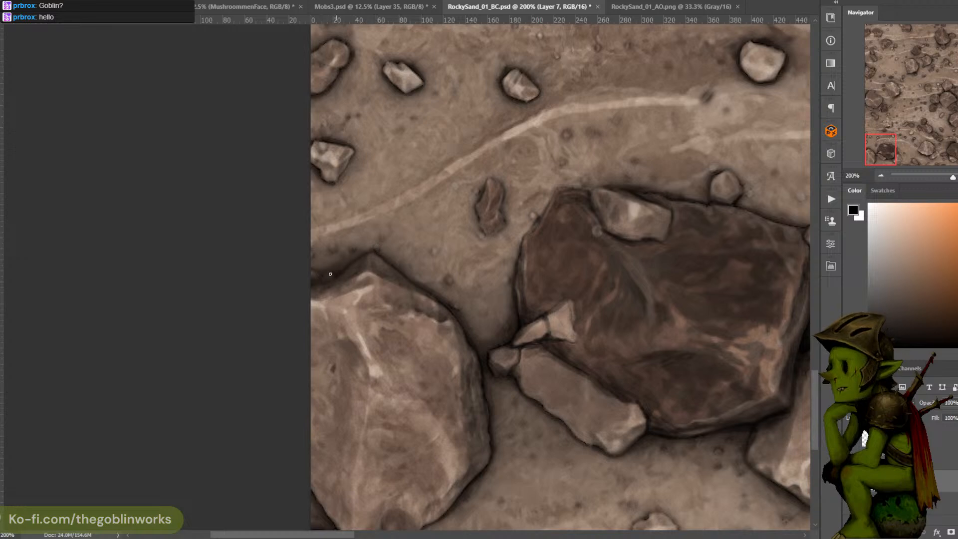
scroll(479, 250, down, 3)
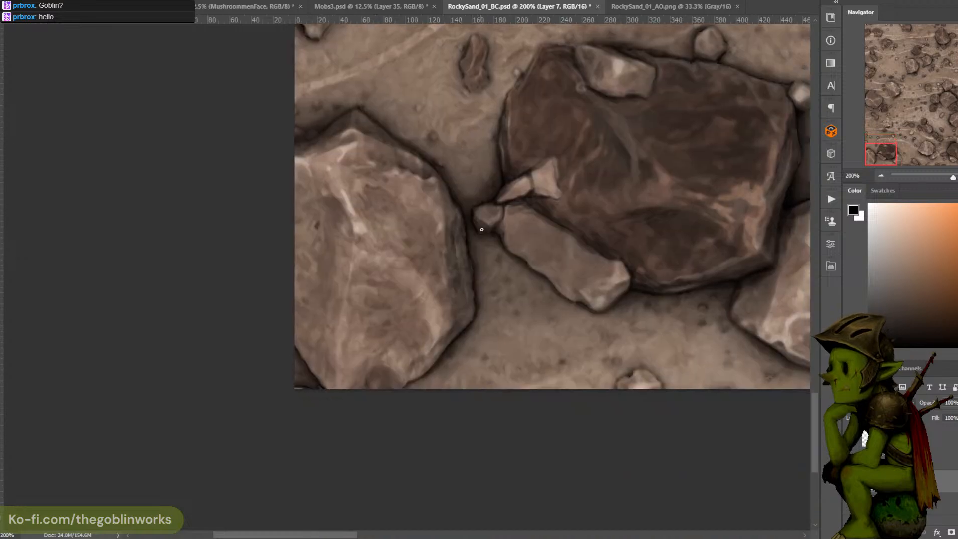
alt+click(470, 348)
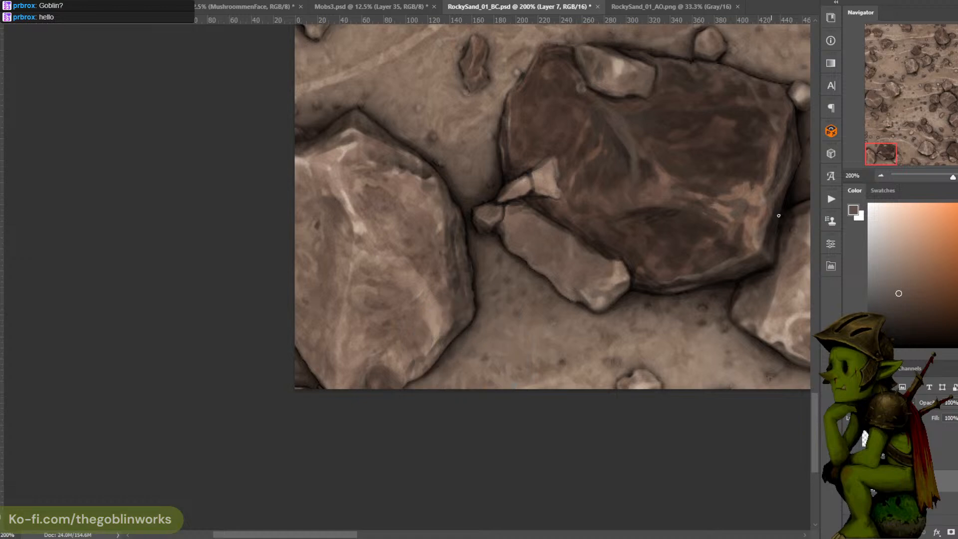
key(d)
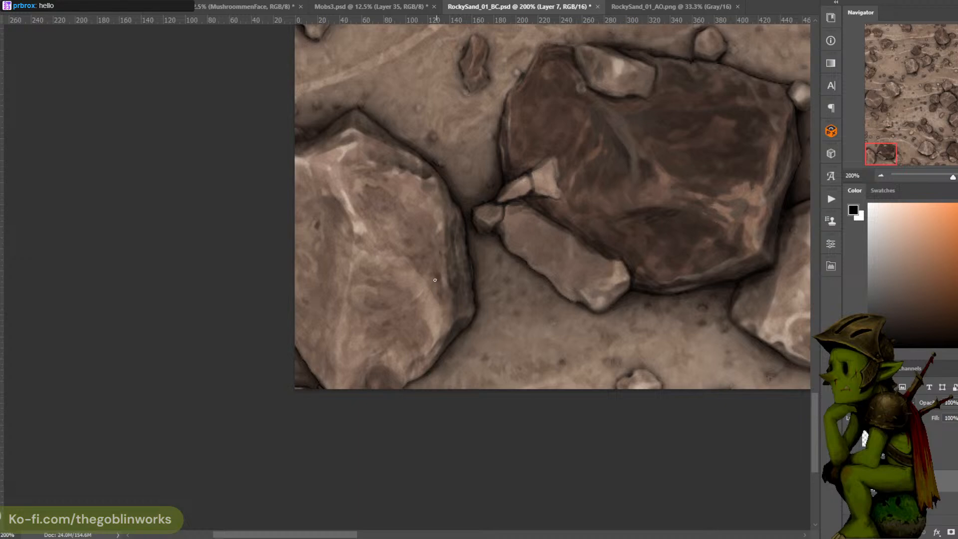
Examine the dark boulder and its neighbouring rocks in the texture's lower-left corner at several zoom levels
drag(519, 150, 514, 189)
key(ctrl+minus)
drag(587, 136, 558, 181)
key(ctrl+minus)
key(ctrl+plus)
key(ctrl+plus)
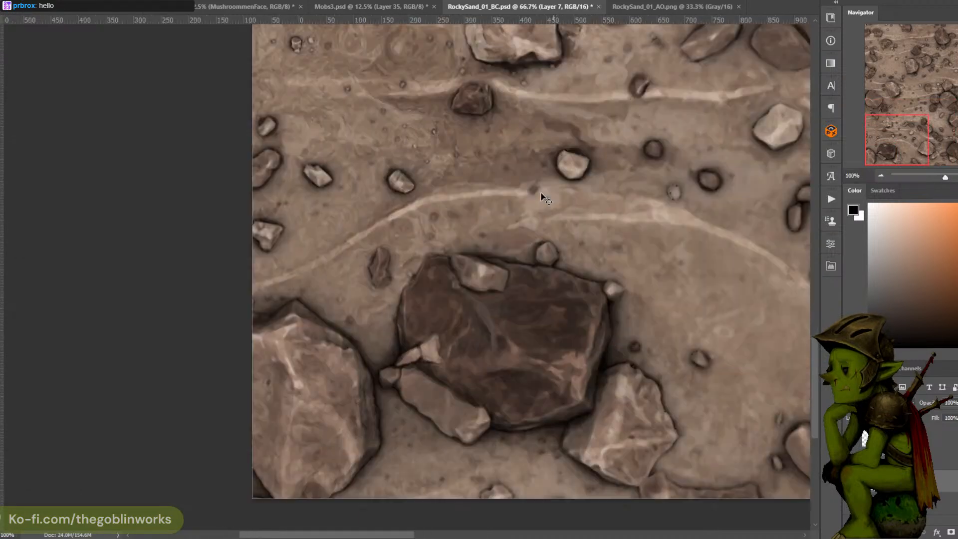
drag(502, 248, 519, 91)
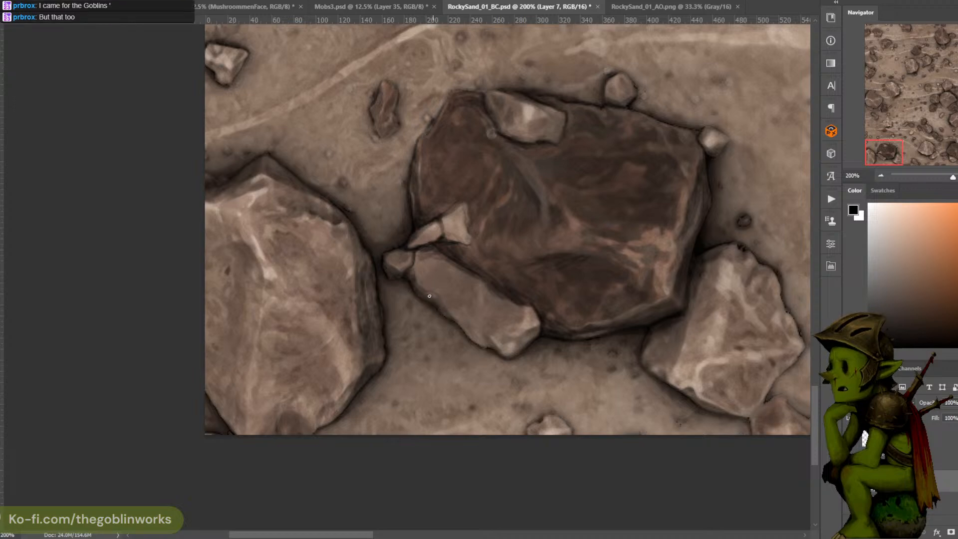
Open the recently used goblinchat.psd sketch file alongside the Rocky Sand textures
click(668, 7)
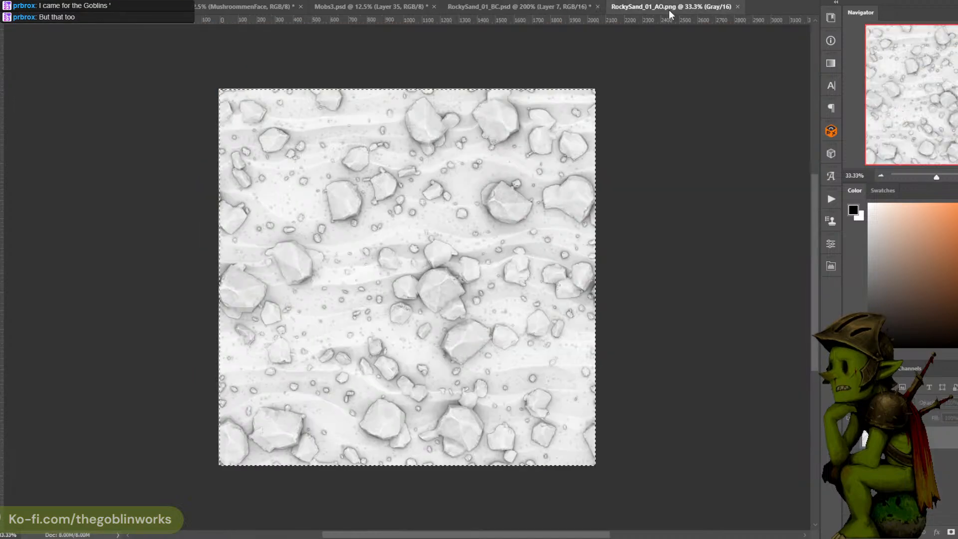
click(6, 6)
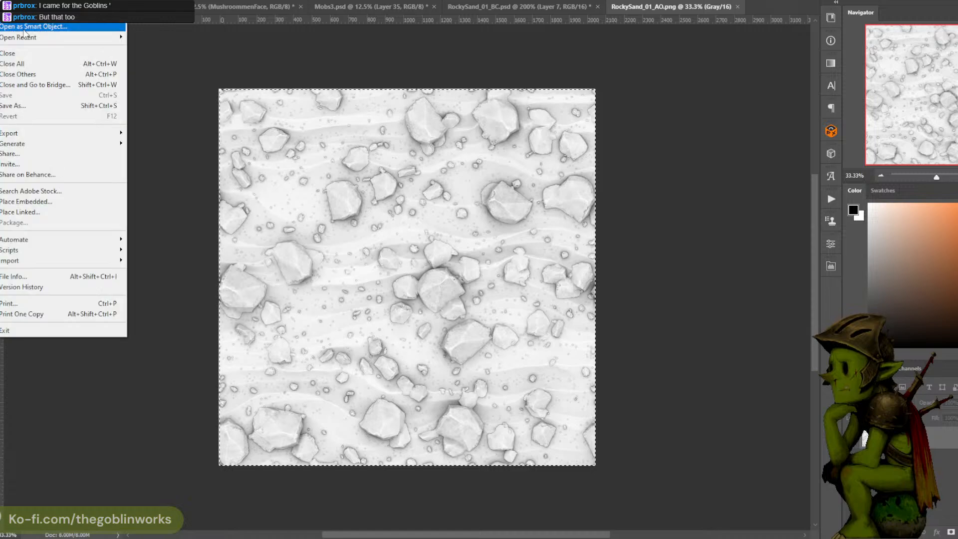
mouse_move(75, 37)
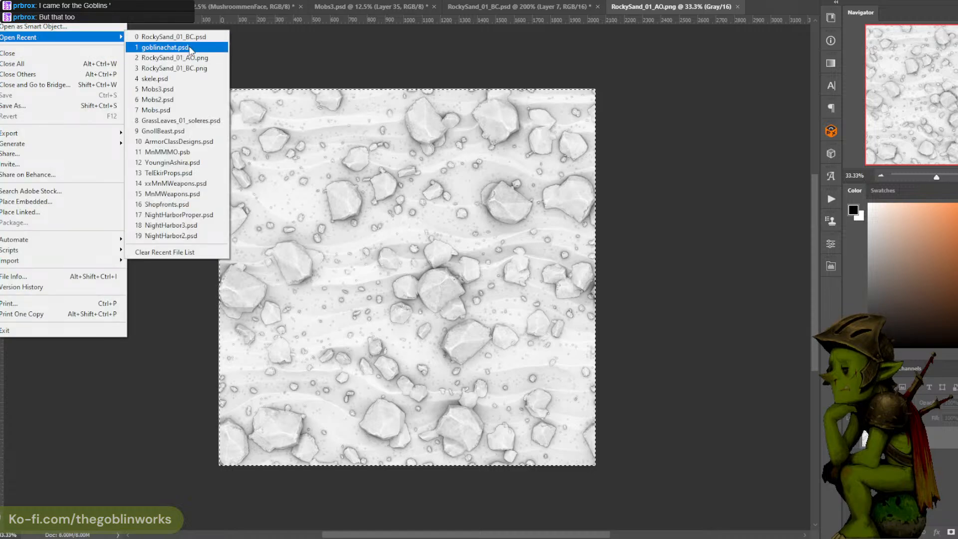
click(191, 48)
Examine the sketch of the small goblin reaching towards the crouching, pack-carrying goblin, and the drawings beside it
scroll(479, 228, up, 3)
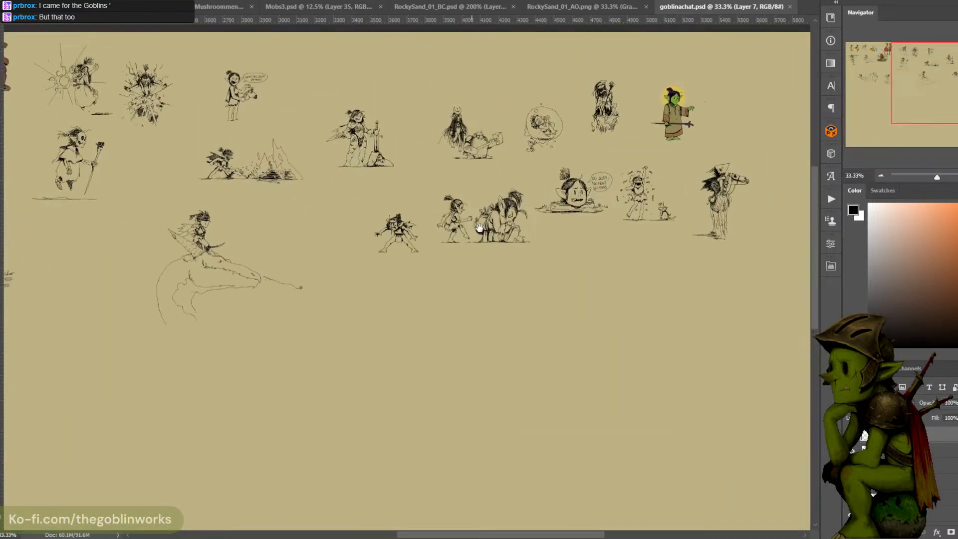
scroll(479, 229, up, 5)
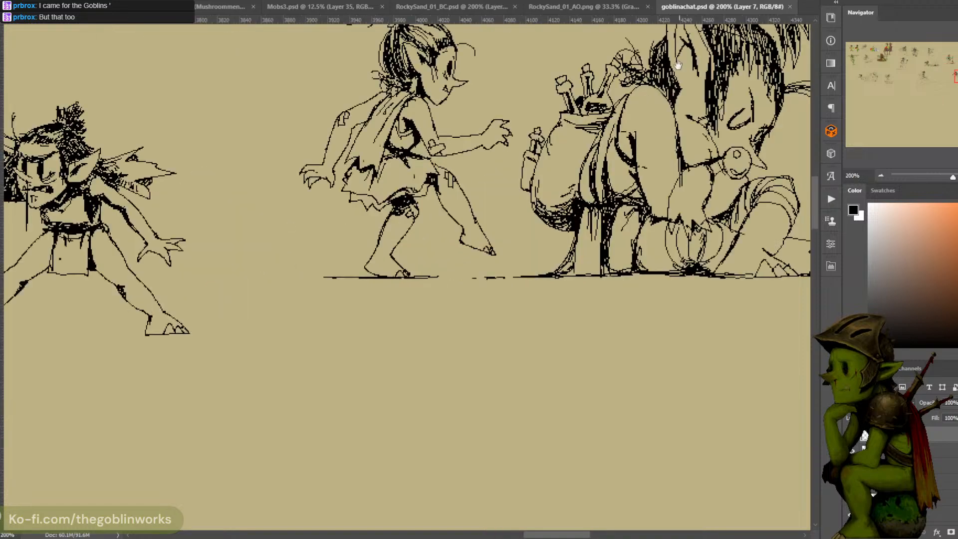
drag(677, 65, 549, 237)
drag(659, 94, 649, 89)
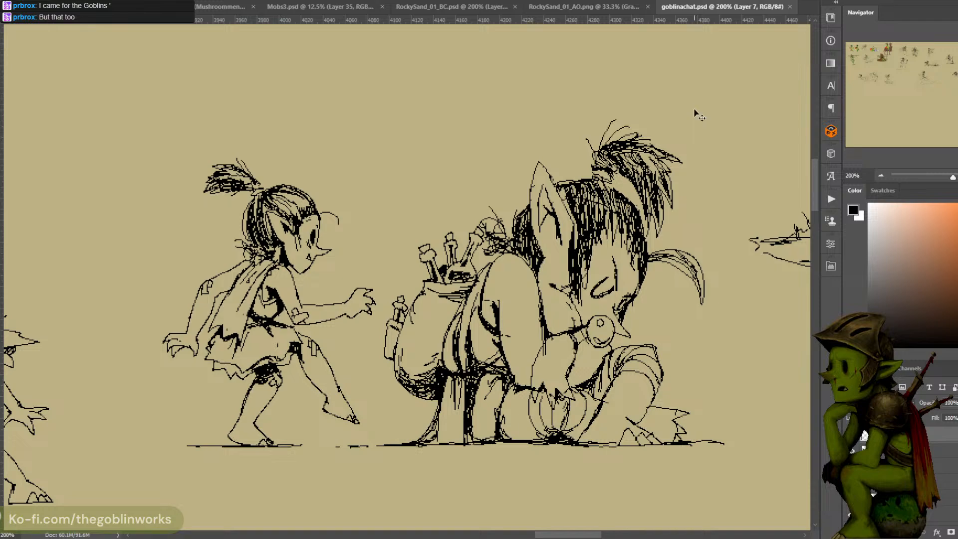
key(ctrl+minus)
mouse_move(588, 107)
mouse_down()
mouse_move(449, 158)
mouse_move(349, 167)
mouse_move(591, 102)
mouse_up()
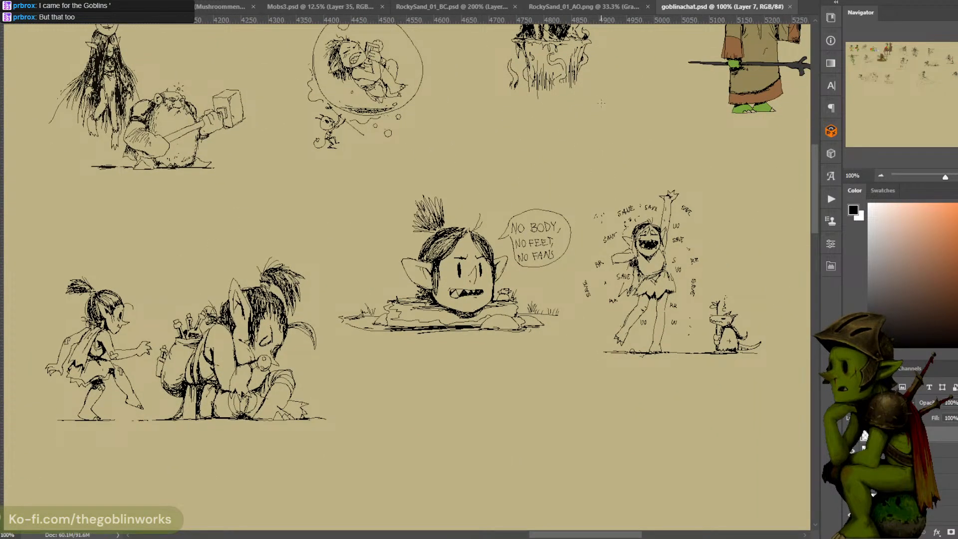
Look back across the sketch sheet to the coloured goblin drawings in its upper-left corner
mouse_move(508, 185)
mouse_down()
mouse_move(558, 180)
mouse_move(808, 280)
mouse_up()
key(ctrl+minus)
mouse_move(454, 301)
mouse_down()
mouse_move(556, 288)
mouse_move(798, 320)
mouse_up()
mouse_move(444, 280)
mouse_down()
mouse_move(701, 272)
mouse_move(708, 281)
mouse_up()
drag(551, 279, 786, 307)
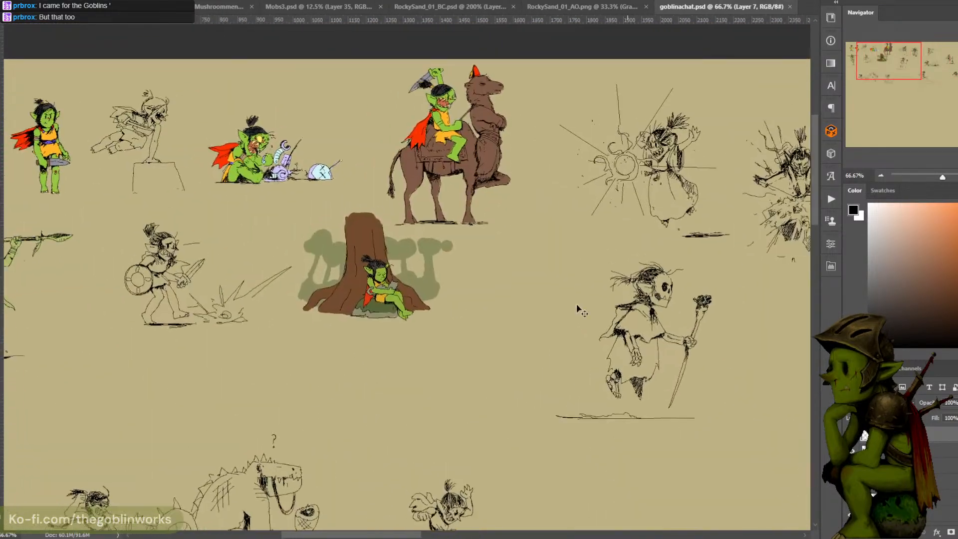
key(ctrl+plus)
drag(508, 309, 812, 340)
key(ctrl+plus)
drag(491, 277, 731, 385)
drag(449, 232, 575, 351)
key(ctrl+minus)
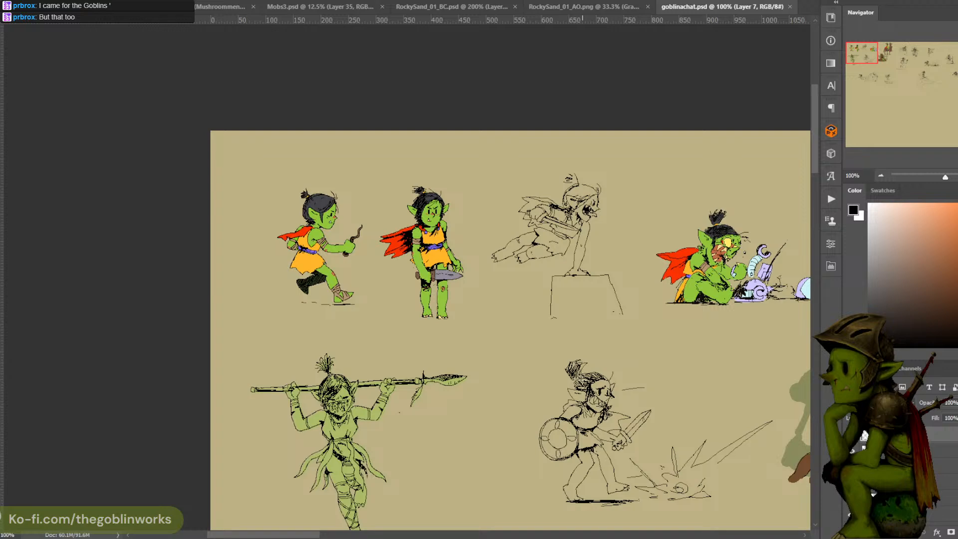
Look through the upper two rows of sketches from the coloured goblins past the camel rider to the skull-masked staff bearer
drag(284, 536, 318, 535)
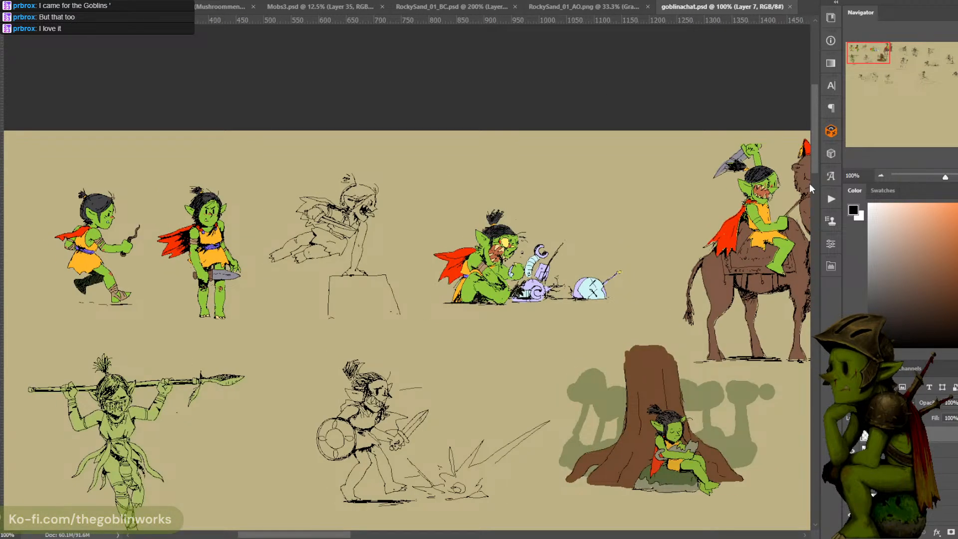
drag(815, 156, 819, 176)
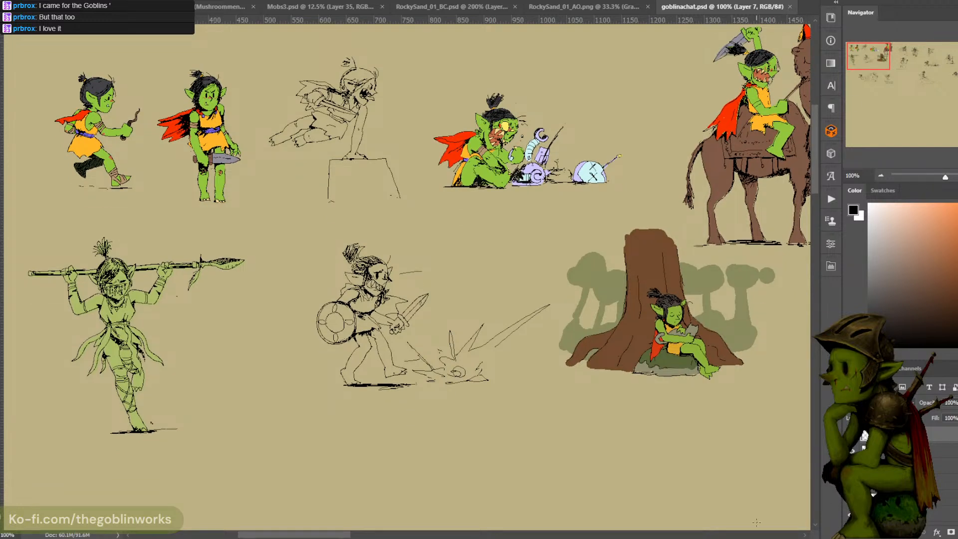
click(804, 534)
click(803, 534)
click(804, 534)
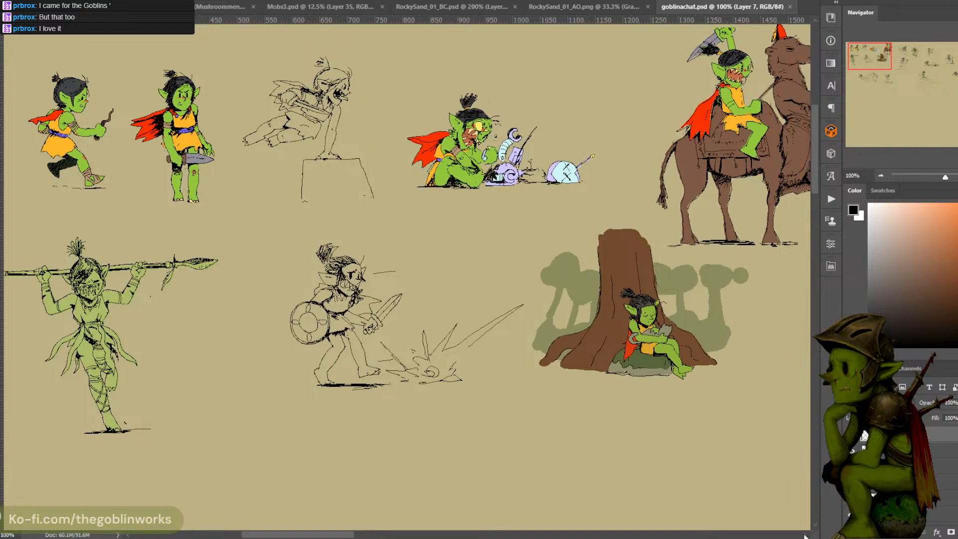
click(804, 534)
click(804, 534)
click(804, 534)
scroll(762, 466, up, 2)
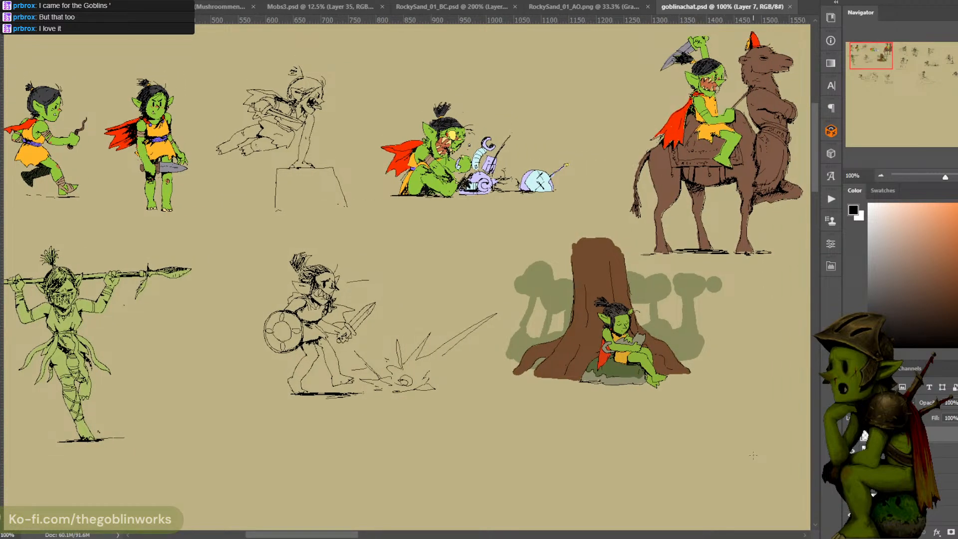
scroll(762, 466, down, 2)
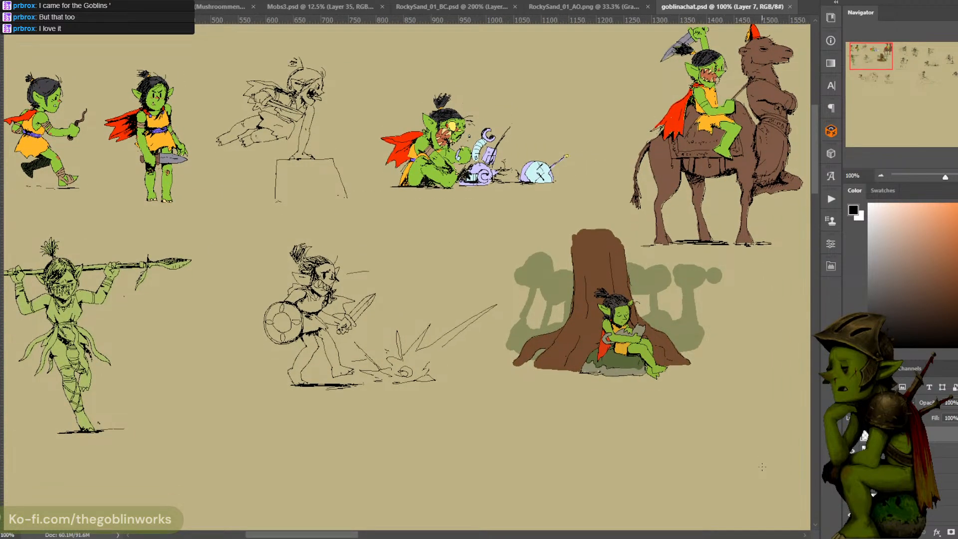
click(804, 534)
click(803, 534)
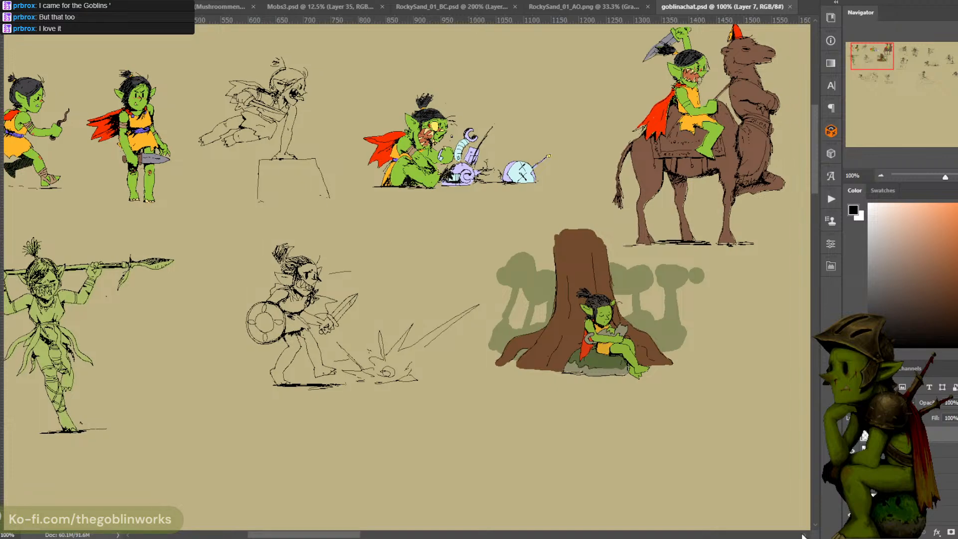
click(803, 534)
click(803, 534)
click(803, 534)
click(803, 534)
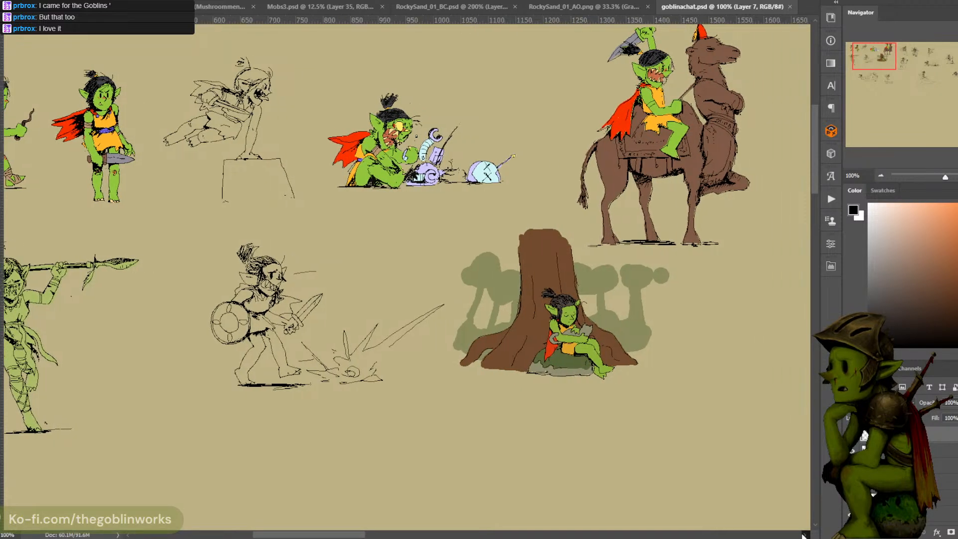
click(803, 534)
click(803, 534)
click(804, 534)
click(803, 535)
click(804, 534)
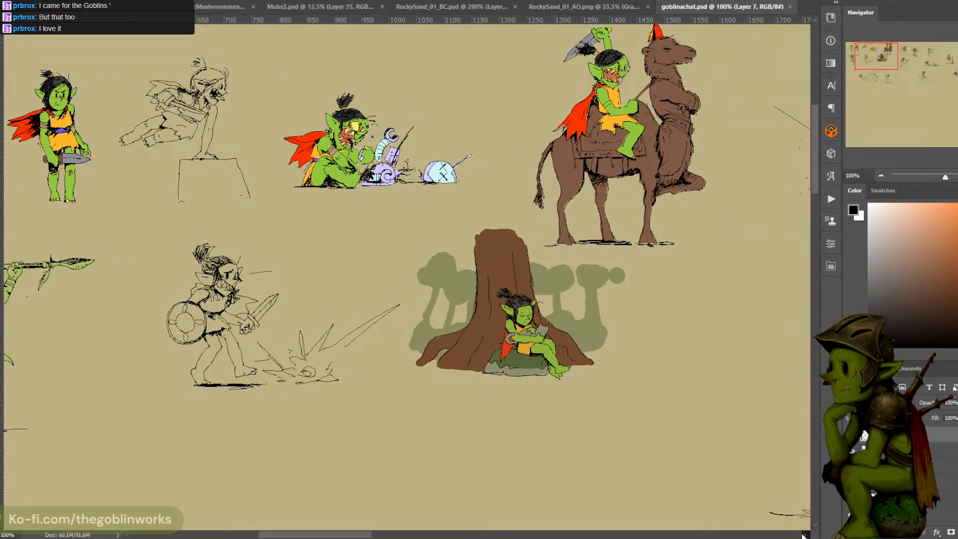
click(803, 534)
click(803, 534)
click(803, 534)
click(804, 535)
click(804, 534)
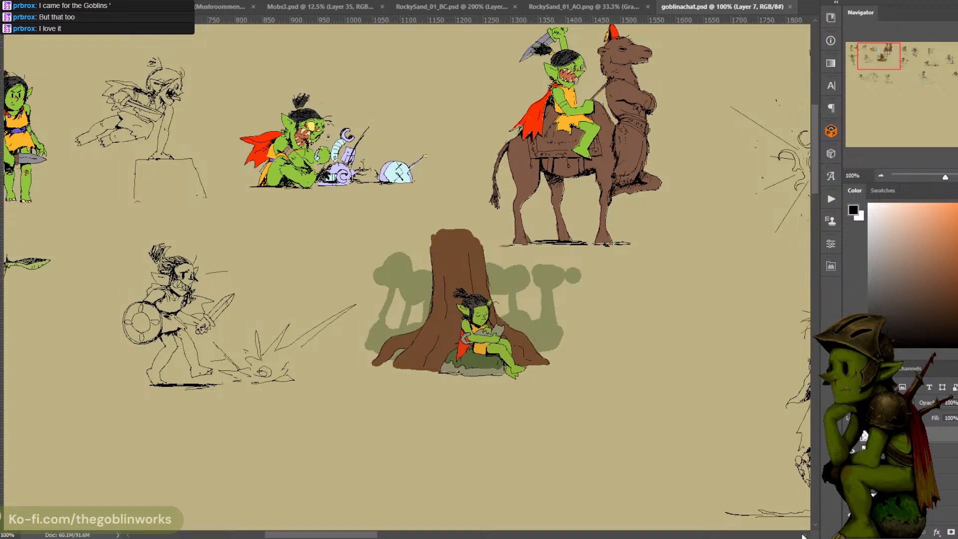
click(803, 534)
click(803, 534)
click(804, 534)
click(803, 534)
click(804, 534)
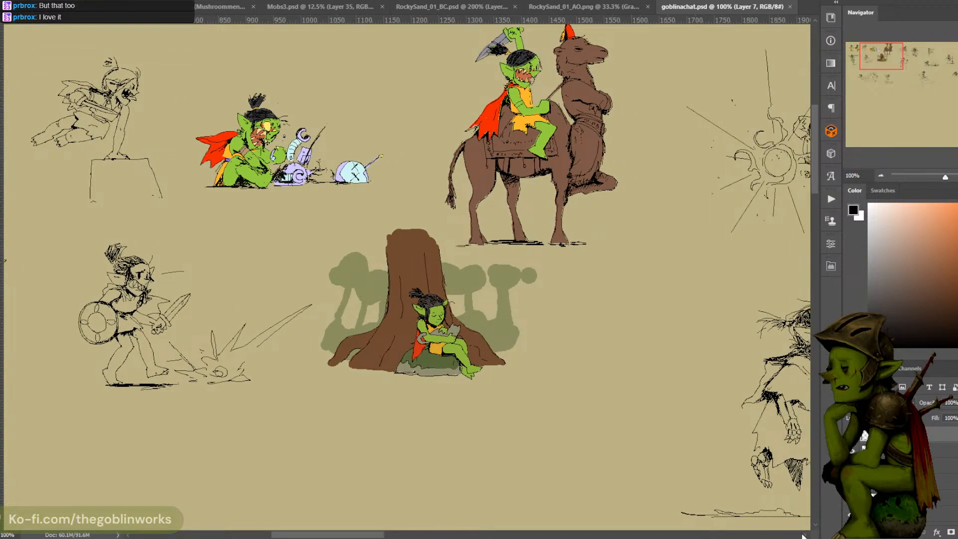
click(804, 534)
click(803, 534)
click(803, 534)
click(803, 534)
click(804, 534)
click(804, 534)
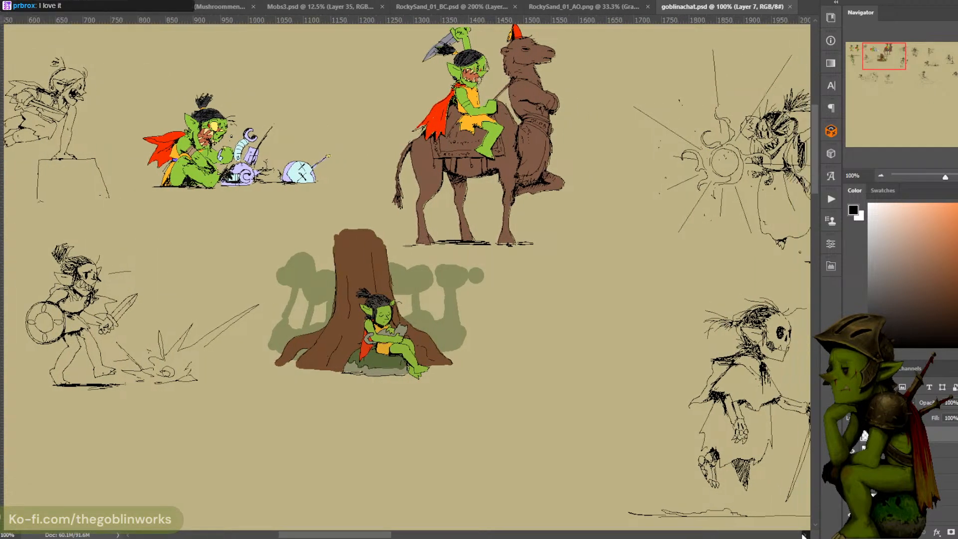
click(804, 534)
click(804, 534)
click(803, 534)
click(804, 534)
click(804, 534)
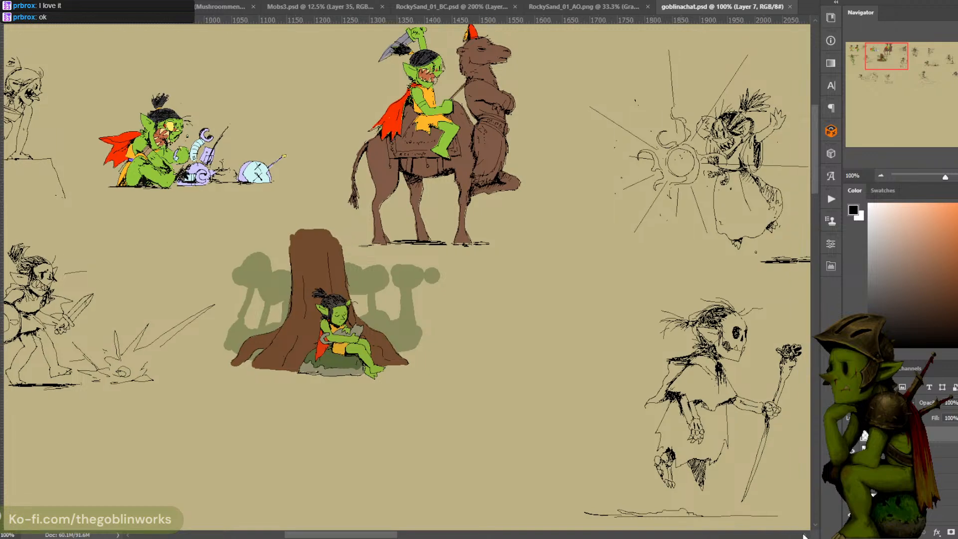
click(804, 534)
click(804, 534)
click(803, 534)
click(804, 535)
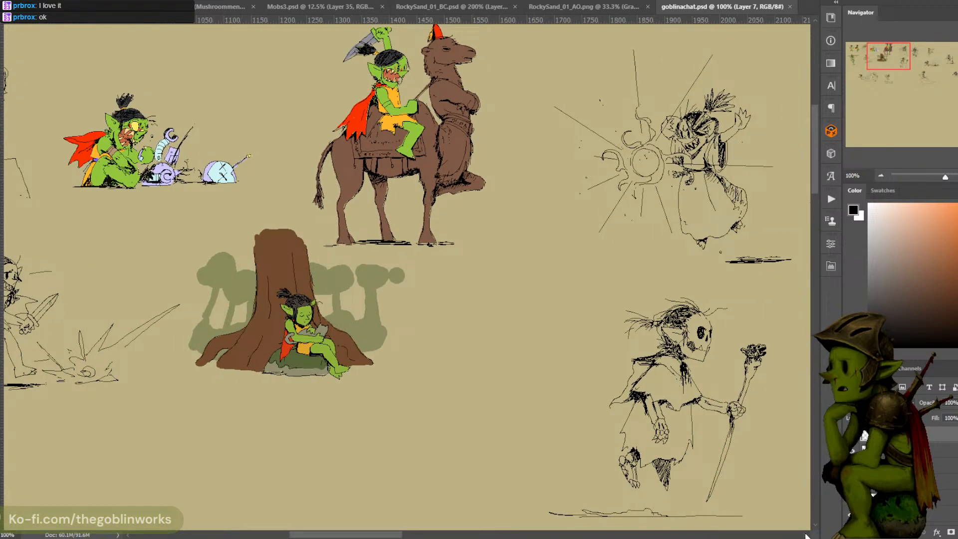
click(804, 534)
click(804, 534)
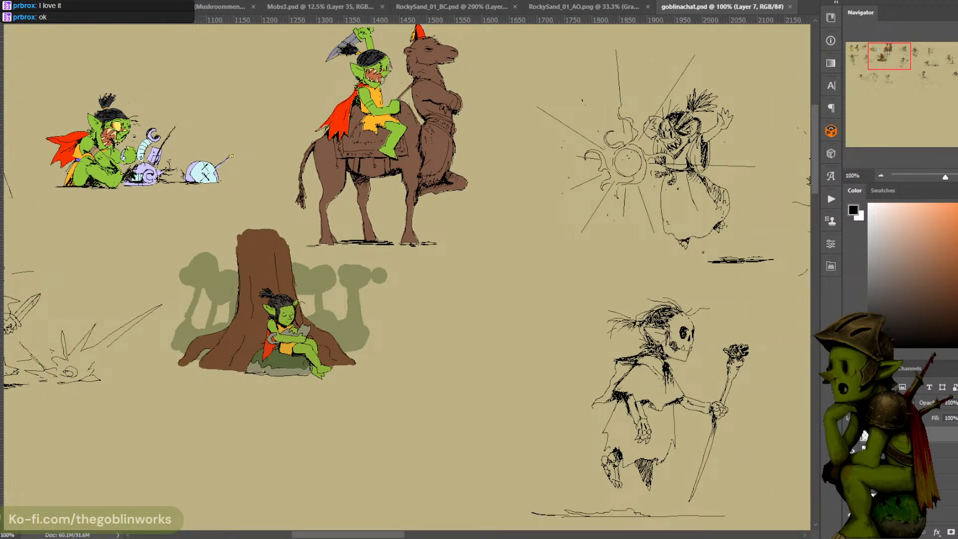
click(803, 534)
click(804, 534)
click(803, 534)
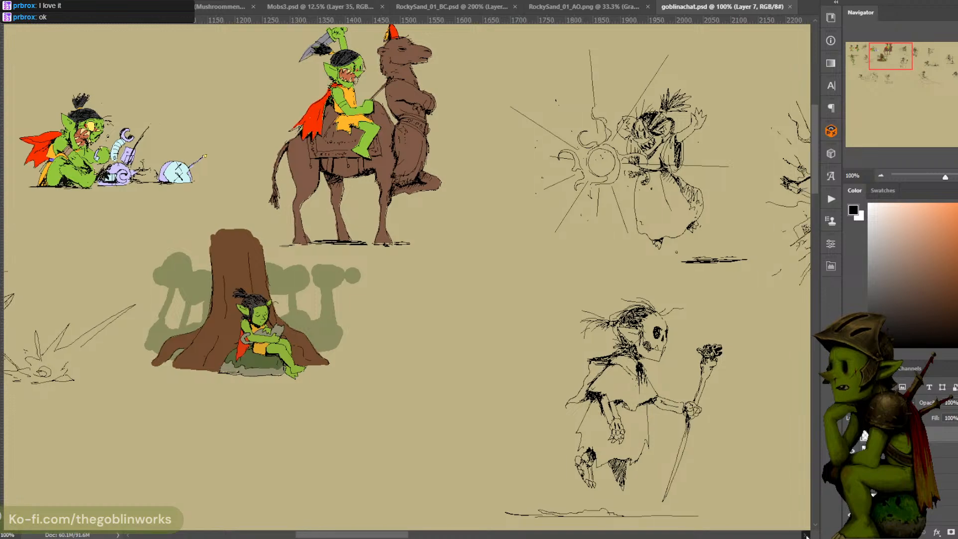
click(804, 534)
click(804, 534)
click(803, 534)
click(803, 534)
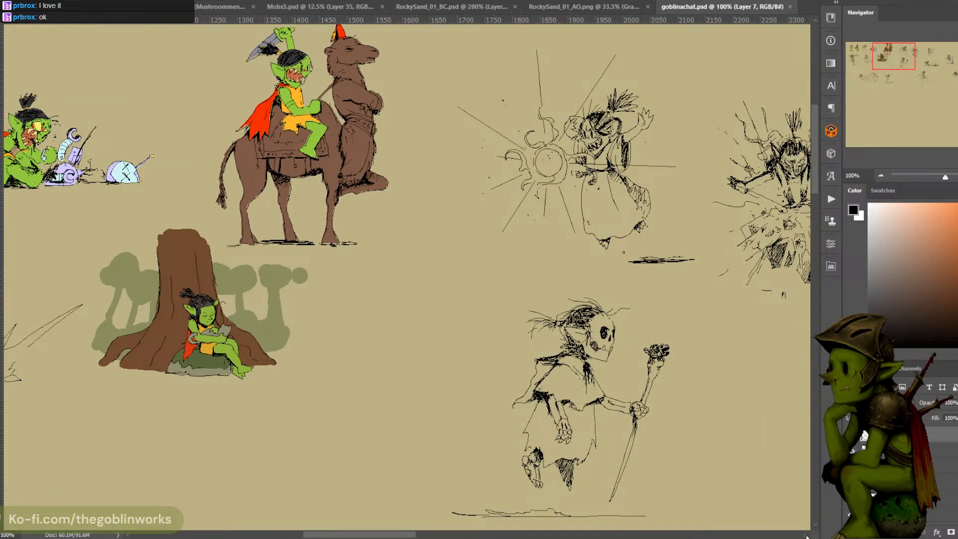
click(803, 534)
click(803, 534)
click(804, 534)
click(803, 534)
click(805, 535)
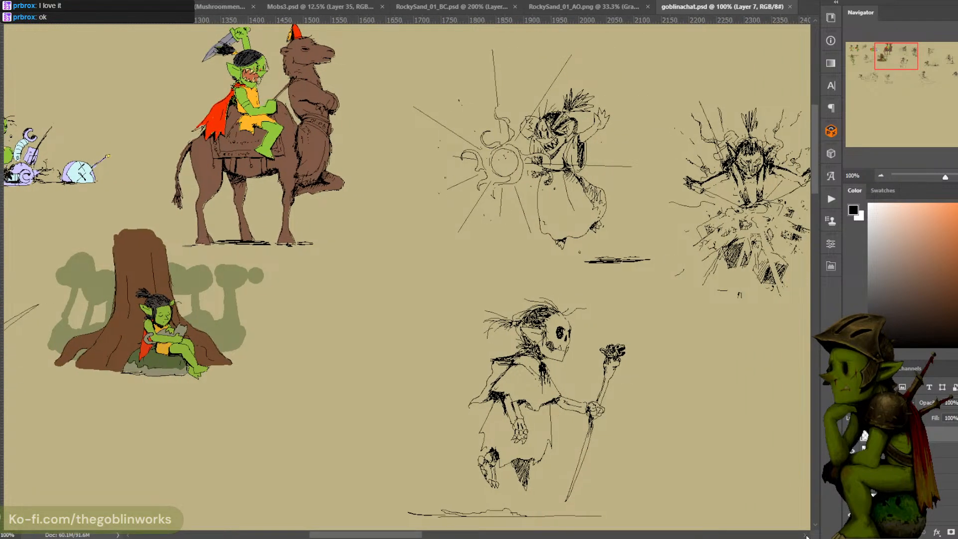
click(805, 534)
click(805, 534)
click(805, 534)
click(805, 534)
click(805, 534)
click(805, 535)
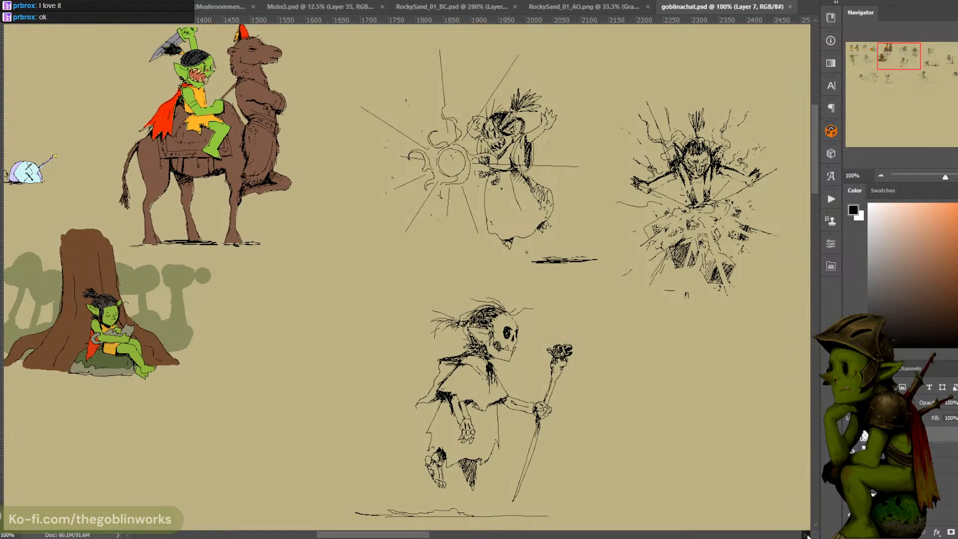
click(805, 535)
click(805, 534)
click(805, 535)
click(805, 534)
click(805, 534)
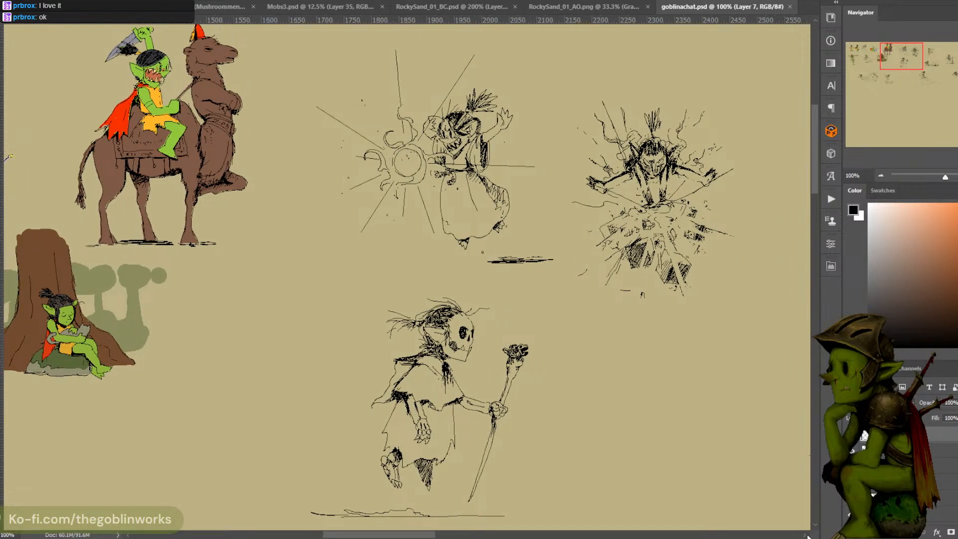
click(804, 535)
click(805, 535)
click(804, 535)
click(805, 535)
click(805, 534)
click(805, 535)
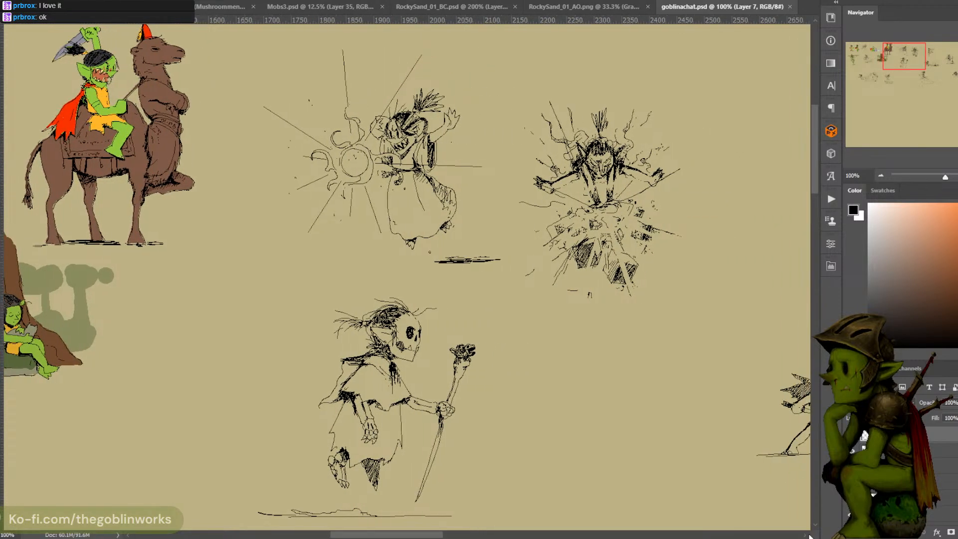
View the robed goblin, the floating-head and horse-rider sketches, and the goblin riding the long-snouted beast
mouse_move(386, 534)
mouse_down()
mouse_move(662, 534)
mouse_move(625, 534)
mouse_up()
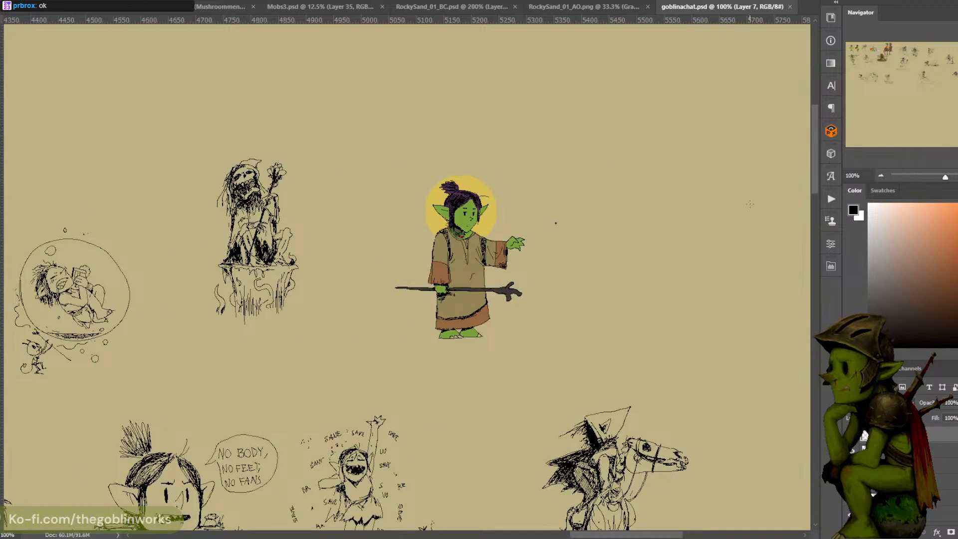
drag(815, 180, 815, 229)
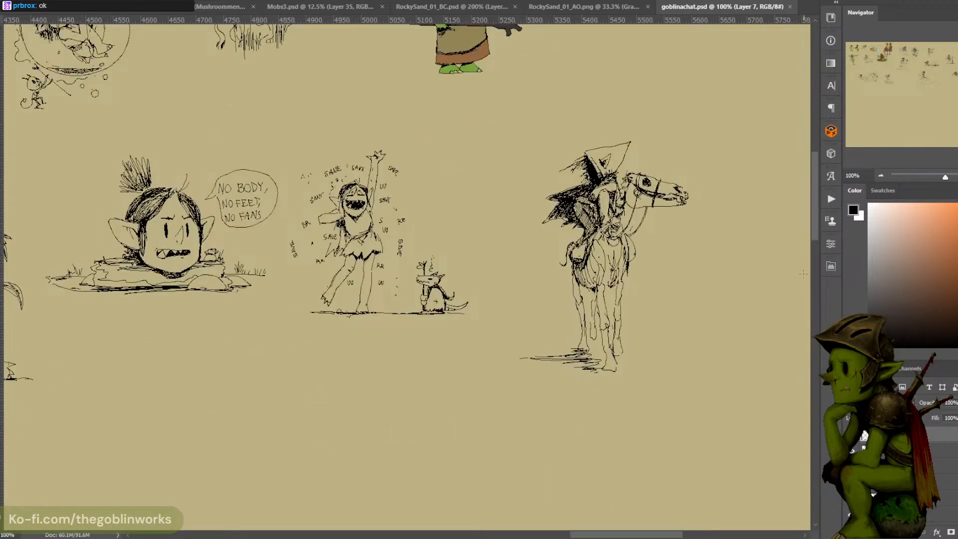
drag(655, 537, 639, 536)
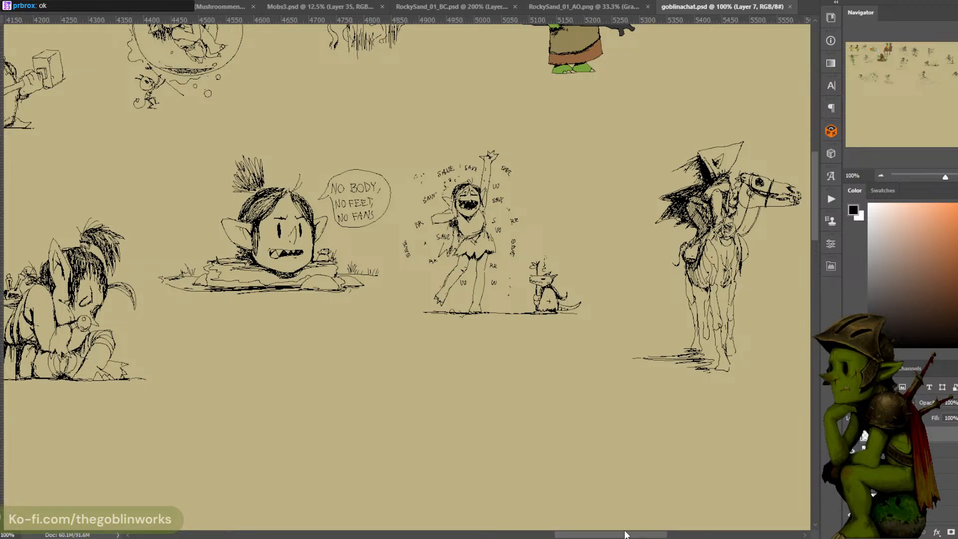
drag(625, 535, 446, 537)
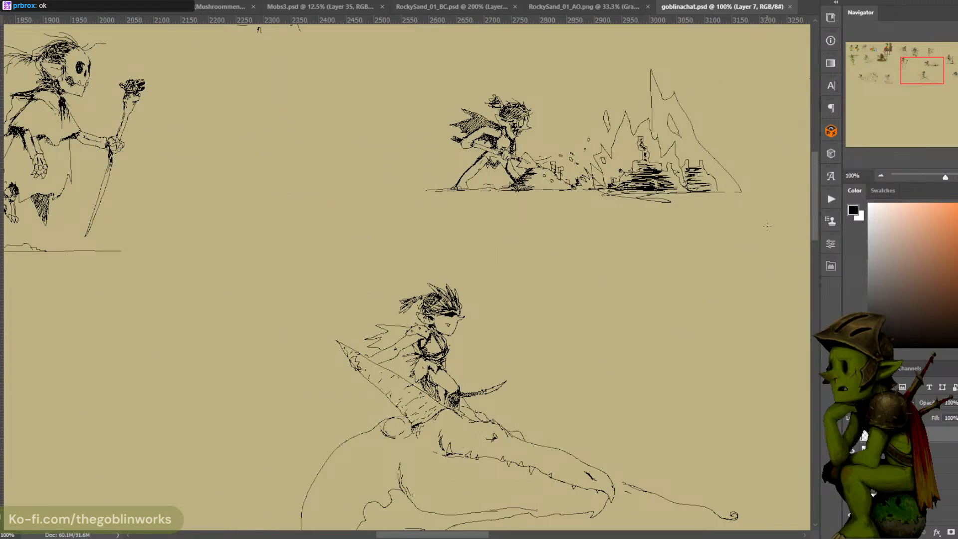
Look over the goblin riding the long-snouted beast, the goblin pulling the lizard's tail and the "Stomping the other goblin in the water" sketch
drag(813, 209, 808, 231)
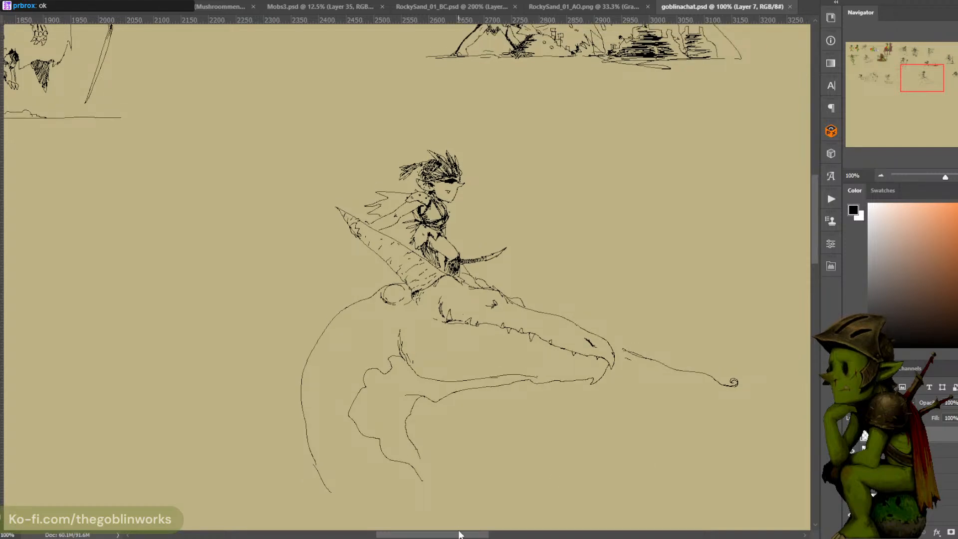
drag(459, 534, 348, 536)
mouse_move(343, 534)
mouse_down()
mouse_move(325, 535)
mouse_move(346, 533)
mouse_up()
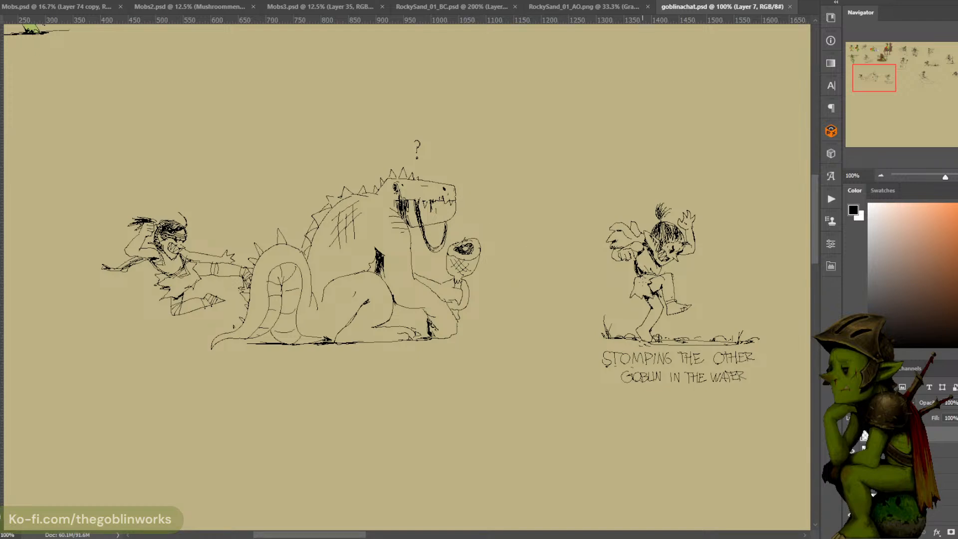
drag(361, 535, 384, 533)
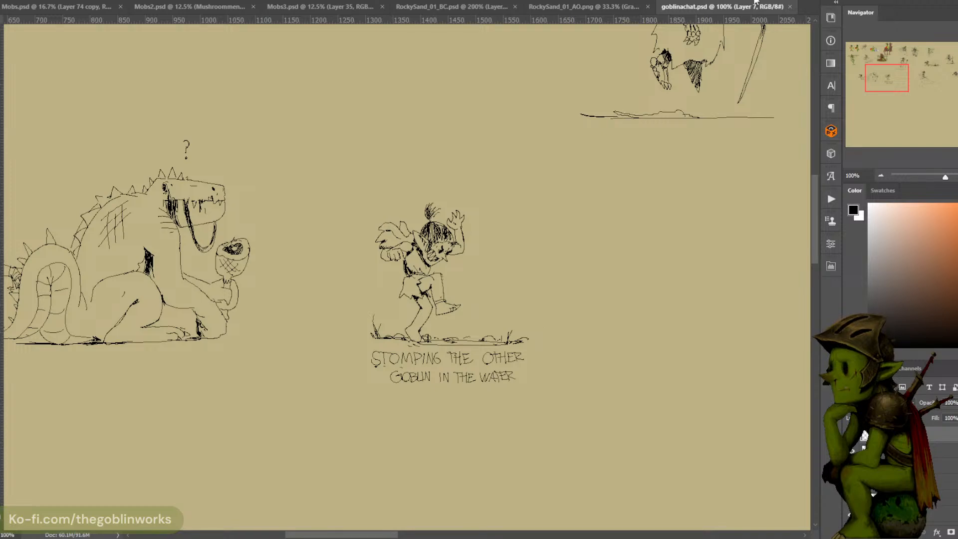
Close goblinchat.psd and return to the RockySand_01_BC.psd texture
click(789, 6)
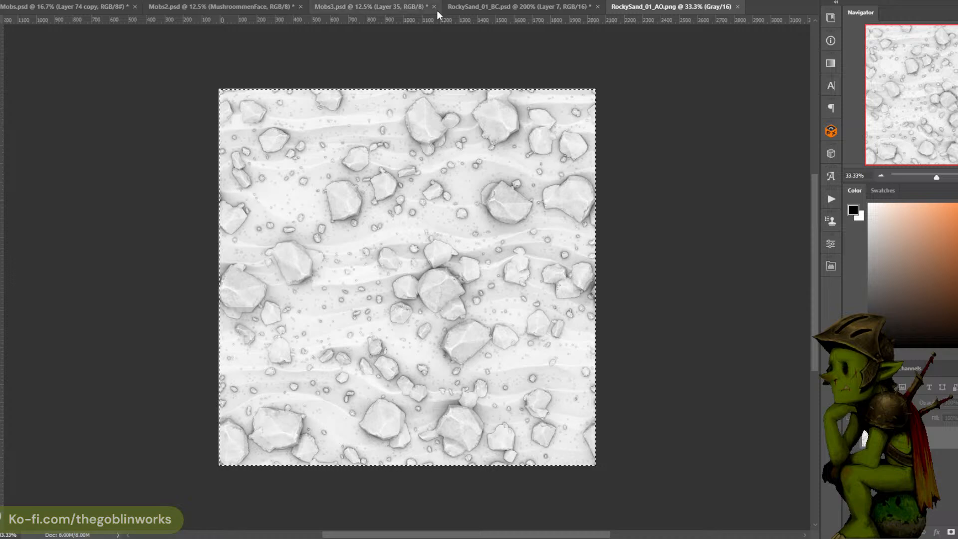
click(448, 8)
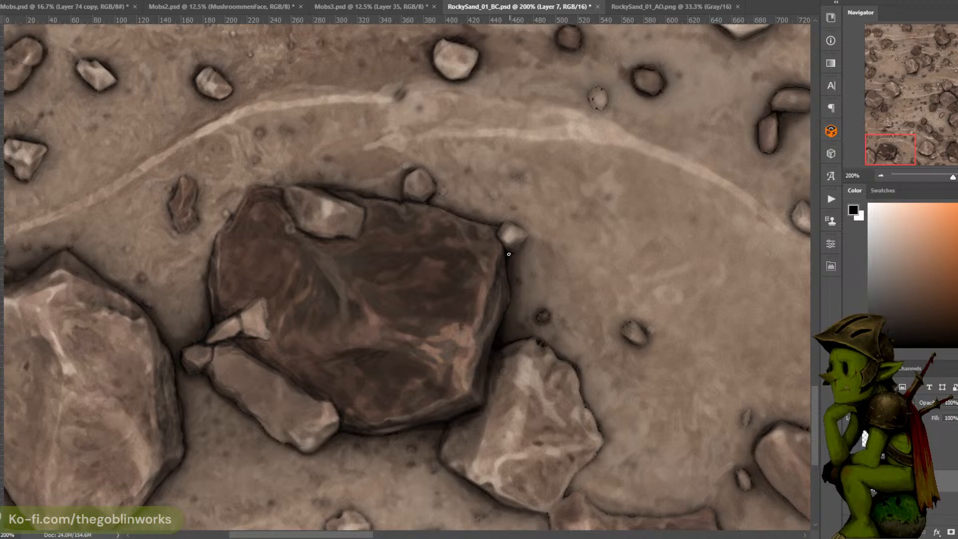
Examine the large dark boulder and the surrounding pebbles and sand near the texture's lower-left corner
key(ctrl+minus)
key(ctrl+minus)
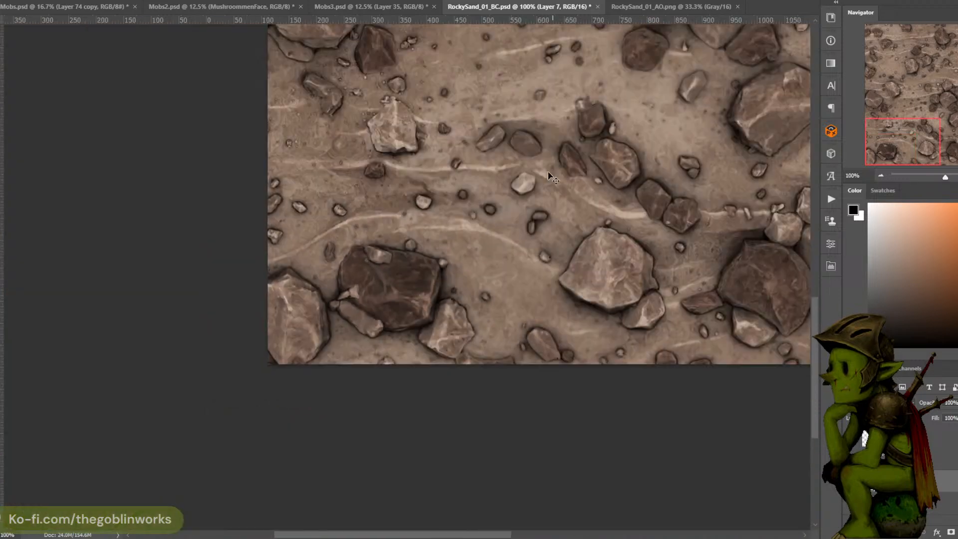
key(ctrl+plus)
key(ctrl+plus)
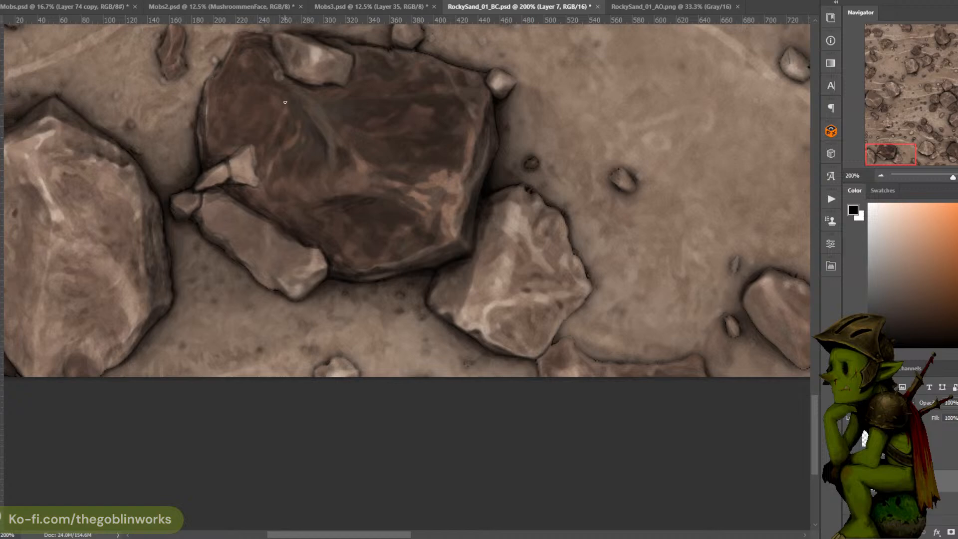
key(ctrl+minus)
drag(506, 98, 511, 159)
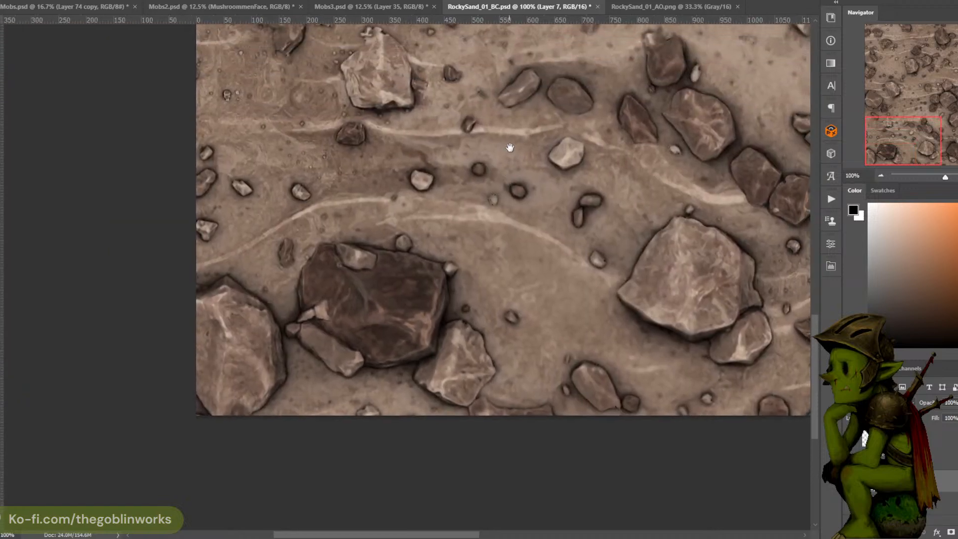
drag(539, 105, 538, 137)
key(ctrl+plus)
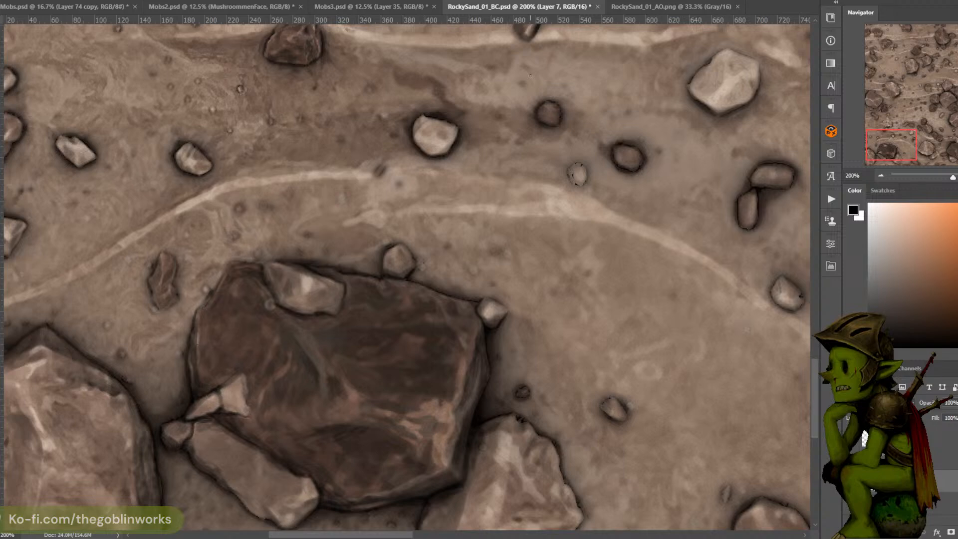
Soften the dark outline around the pale pebble above the large dark boulder, using brown shades sampled from the sand beside it
alt+click(470, 148)
alt+click(466, 143)
alt+click(441, 152)
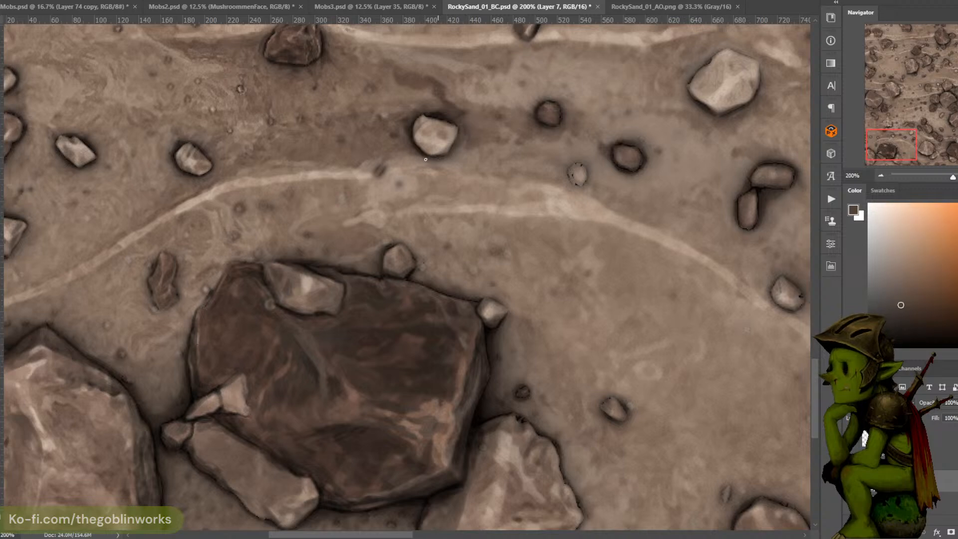
alt+click(413, 143)
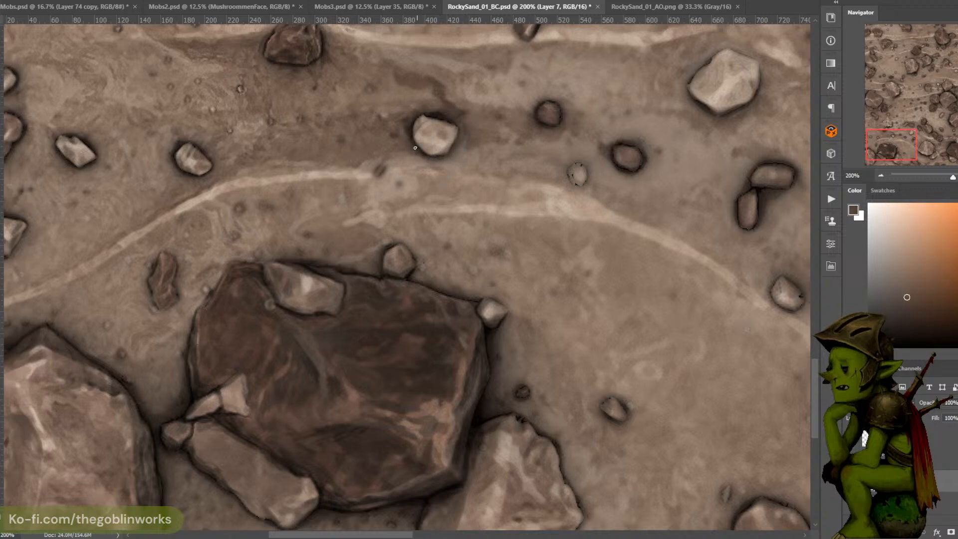
alt+click(426, 111)
Blend the outlines of the small pebbles towards the texture's left edge into the sand with shades sampled around each one
drag(502, 191, 657, 254)
alt+click(371, 233)
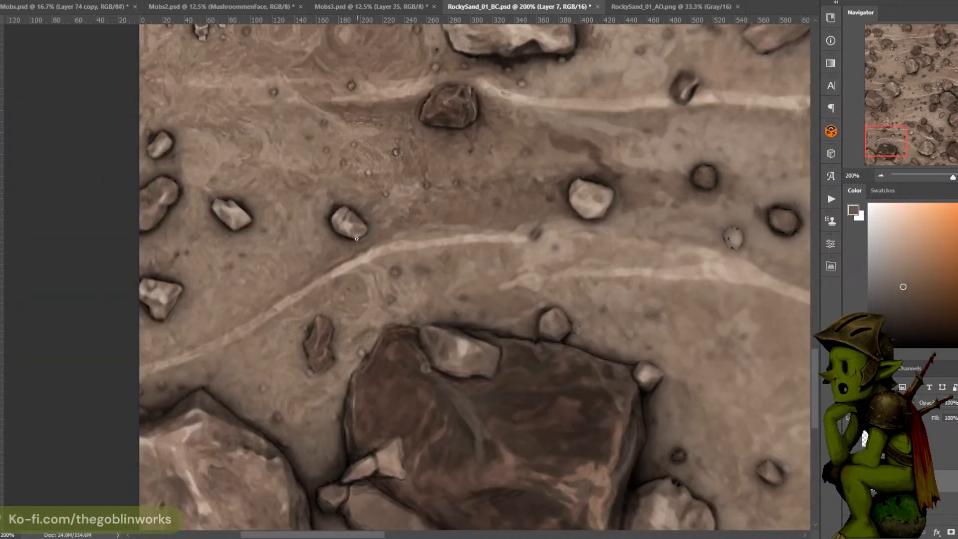
alt+click(333, 231)
alt+click(330, 201)
drag(384, 191, 536, 148)
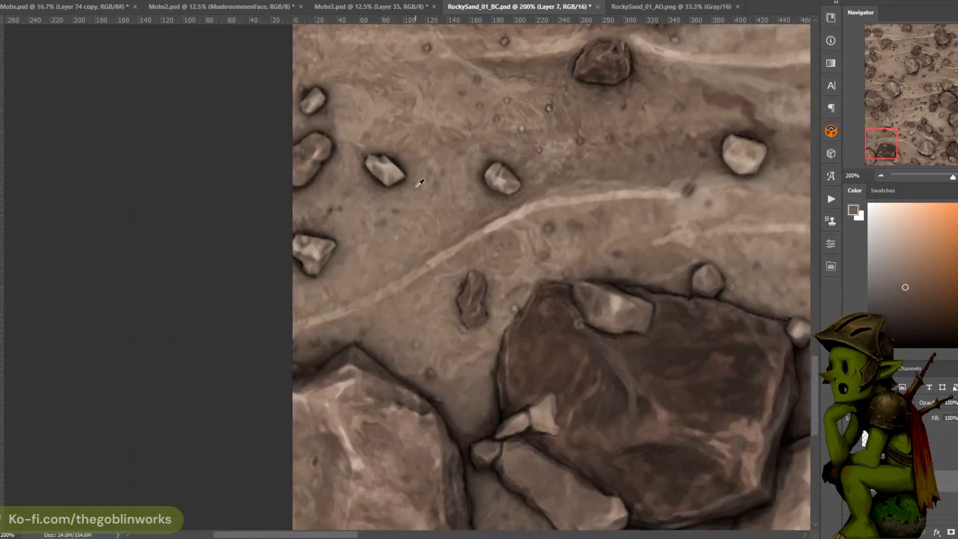
alt+click(411, 180)
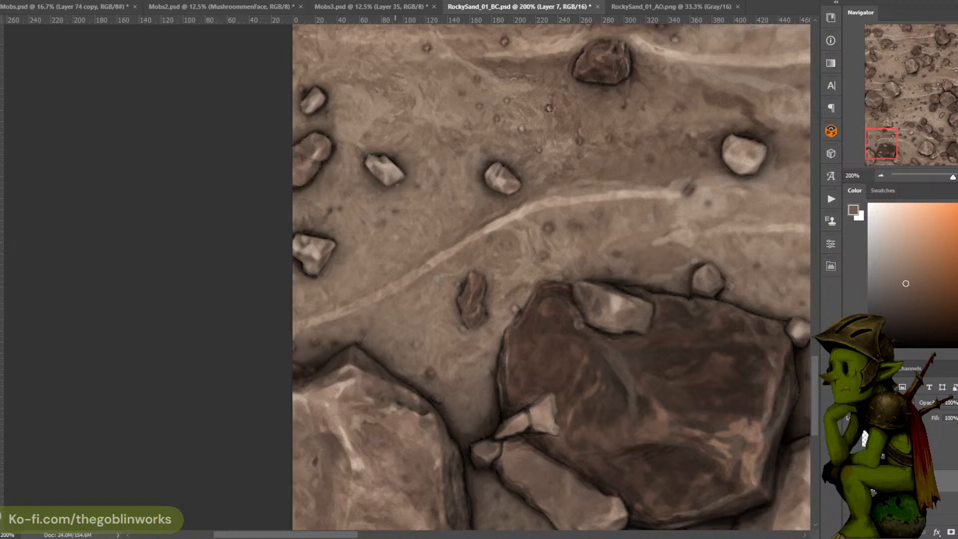
alt+click(337, 164)
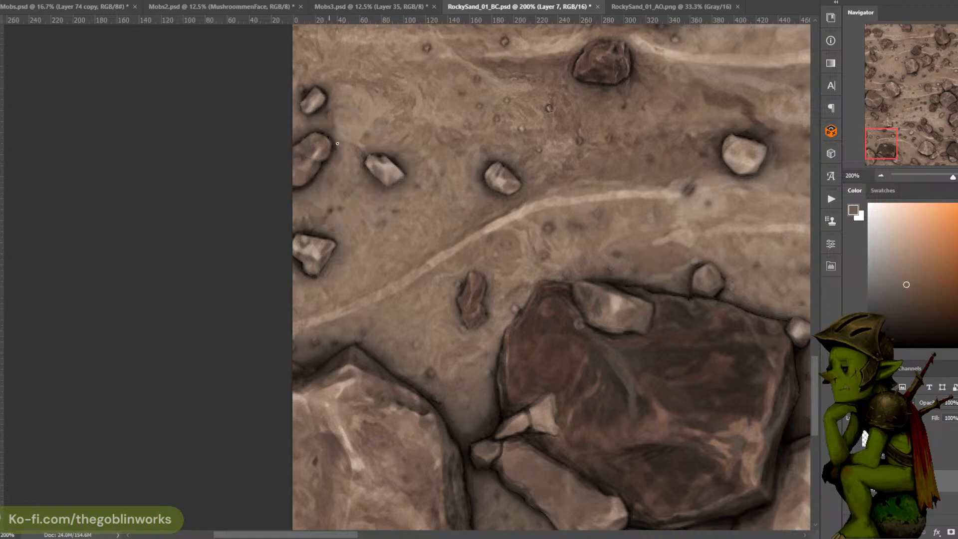
alt+click(321, 275)
Blend the edge of the small dark stone below the pale, light-veined rock using sand shades sampled beside it
drag(562, 119, 465, 251)
alt+click(535, 192)
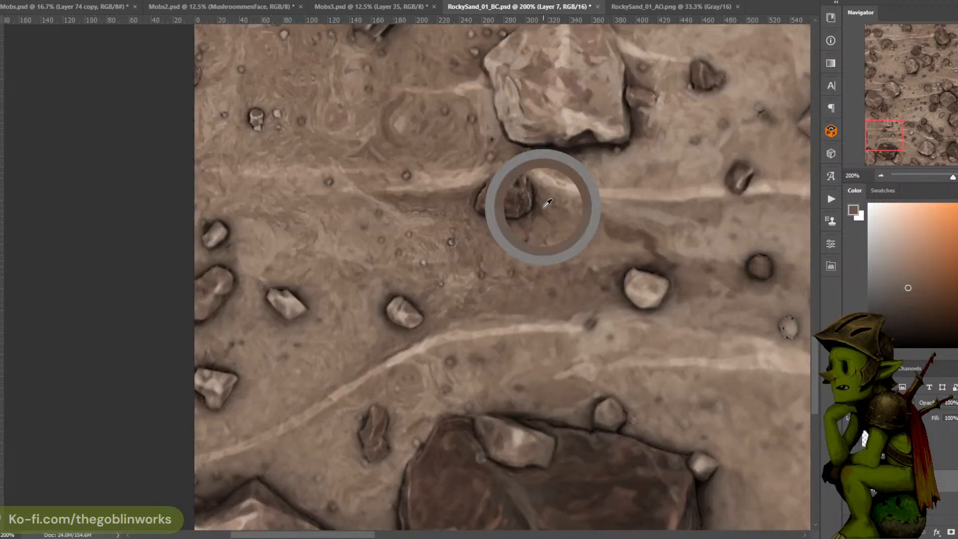
alt+click(536, 196)
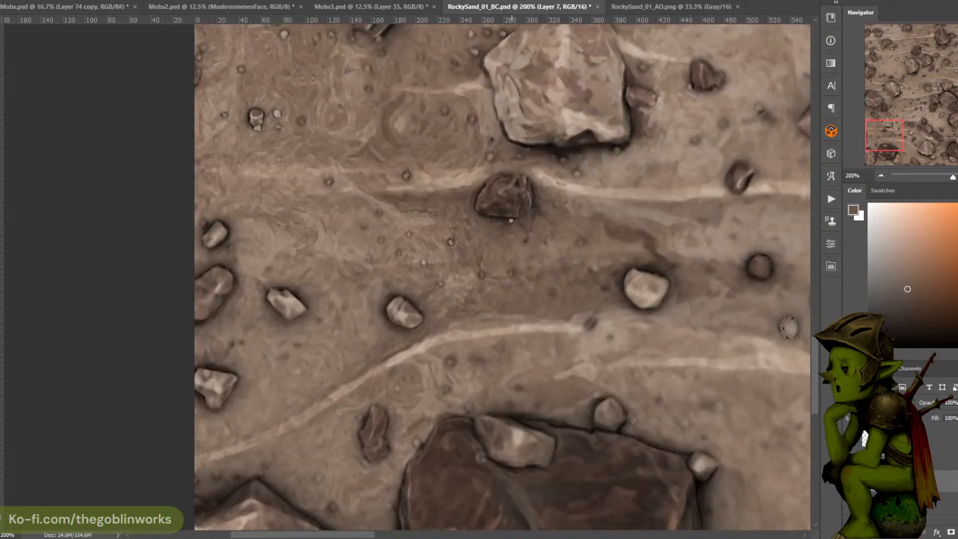
Reset the painting colour to black and darken the lower-right edge of the bent elongated rock
drag(582, 154, 542, 269)
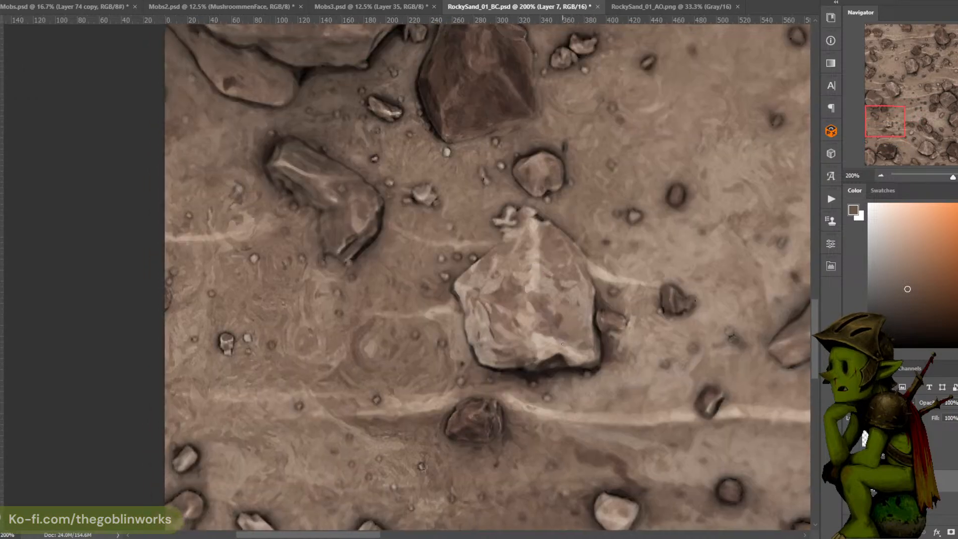
key(d)
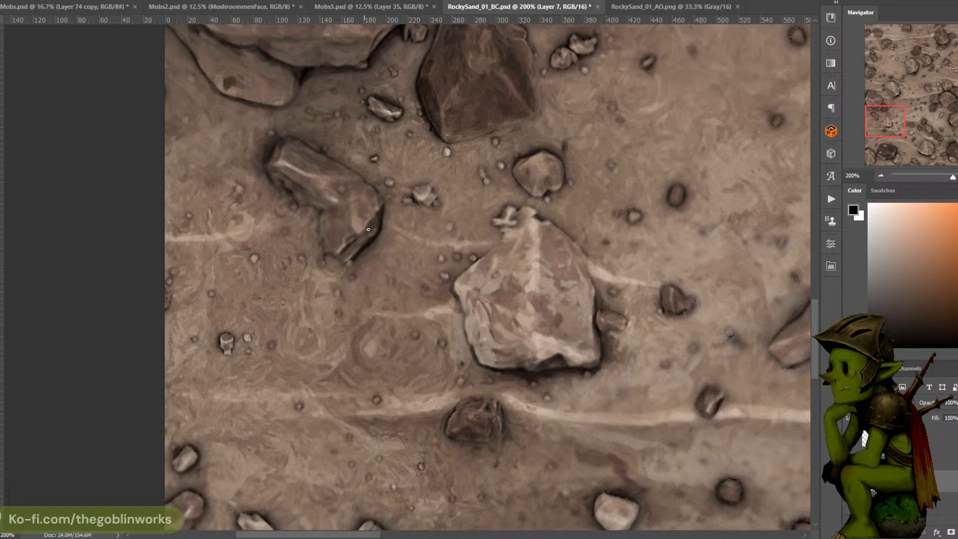
drag(344, 257, 375, 234)
Touch up the edges of the round stone and the small elongated pebble beside the dark pointed rock with sampled browns
drag(536, 104, 504, 221)
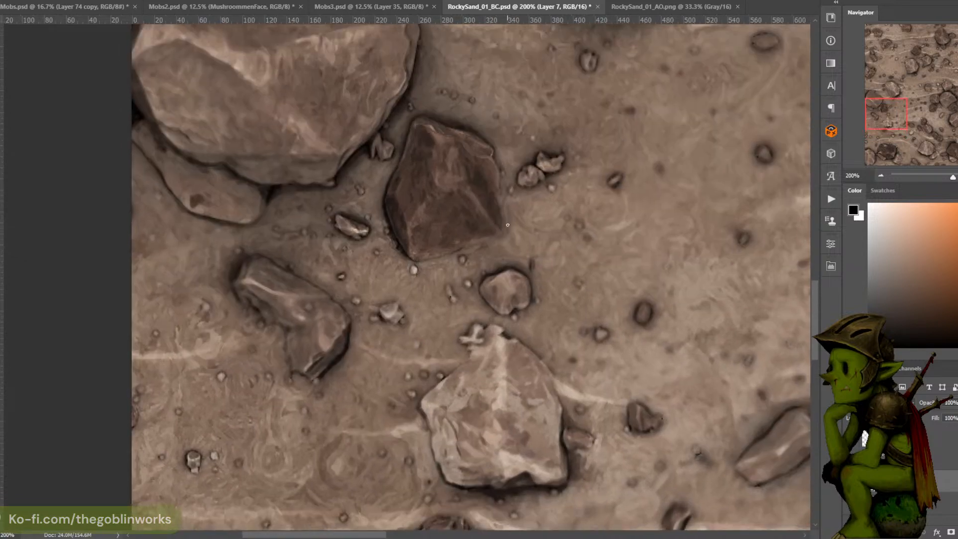
alt+click(491, 298)
drag(484, 298, 490, 307)
alt+click(493, 308)
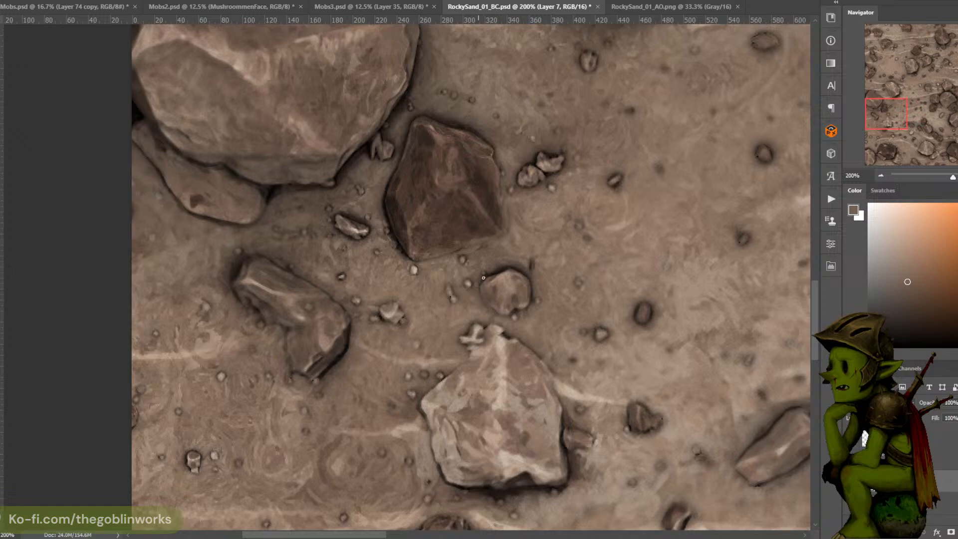
drag(531, 222, 568, 261)
alt+click(402, 271)
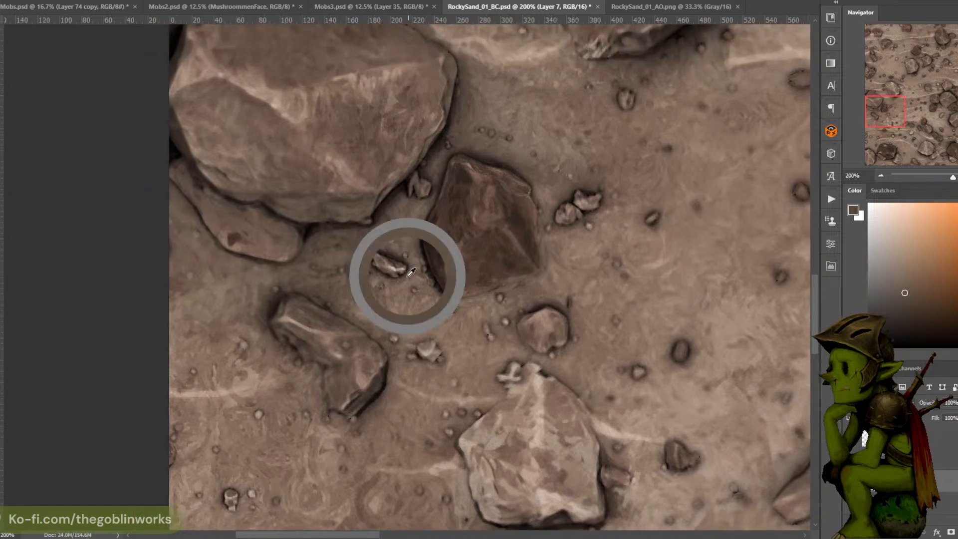
drag(372, 265, 403, 280)
alt+click(402, 279)
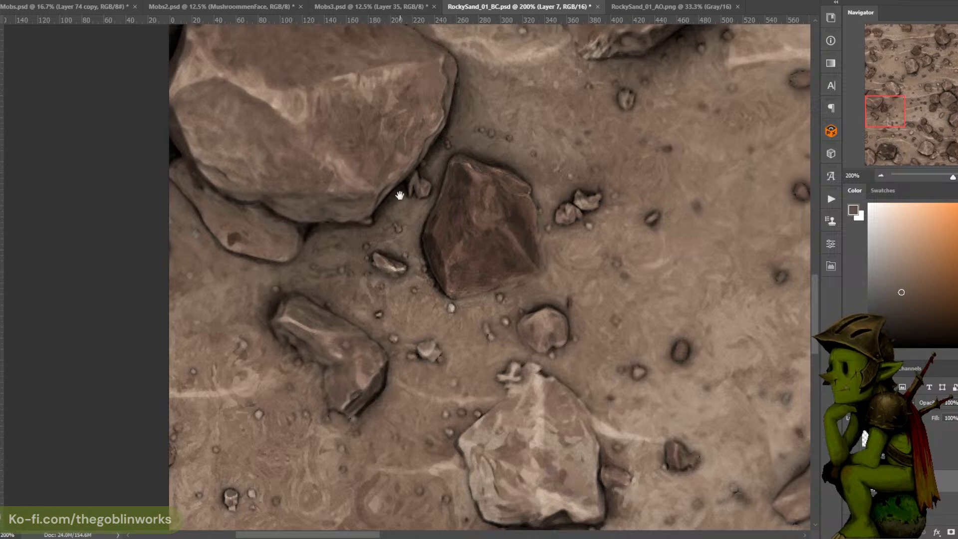
Refine the shadowed edge of the flat slab under the large left-edge boulder with black and a sampled brown
drag(397, 193, 438, 239)
key(d)
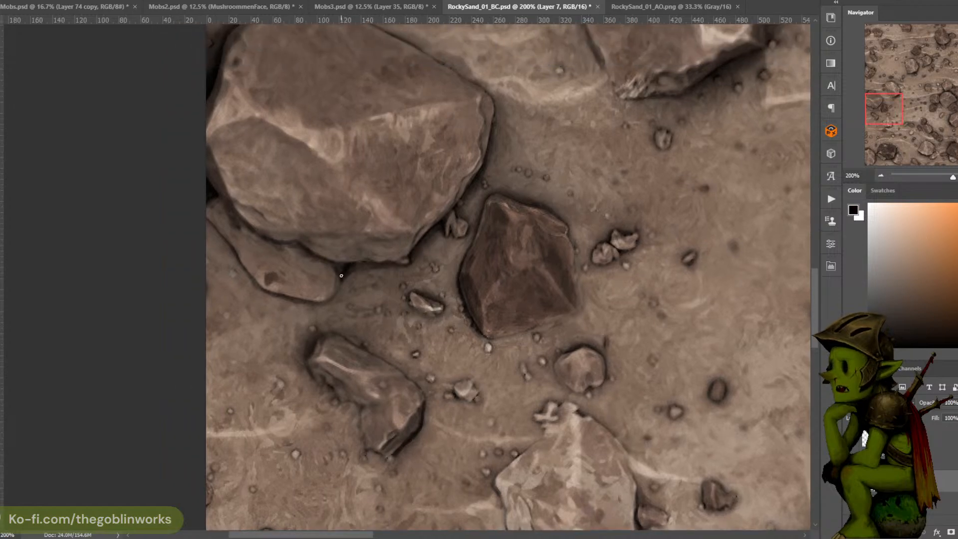
alt+click(324, 299)
drag(504, 198, 419, 310)
drag(466, 222, 481, 303)
key(d)
Deepen the contact shadows around the large left-edge boulder and its neighbouring stones with black
drag(490, 187, 578, 247)
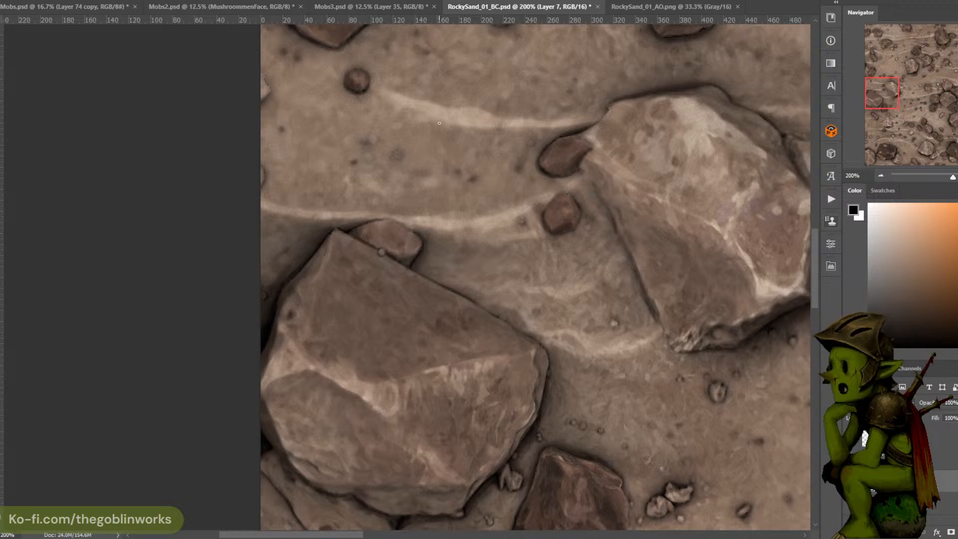
mouse_move(444, 173)
mouse_down()
mouse_move(469, 175)
mouse_move(450, 219)
mouse_up()
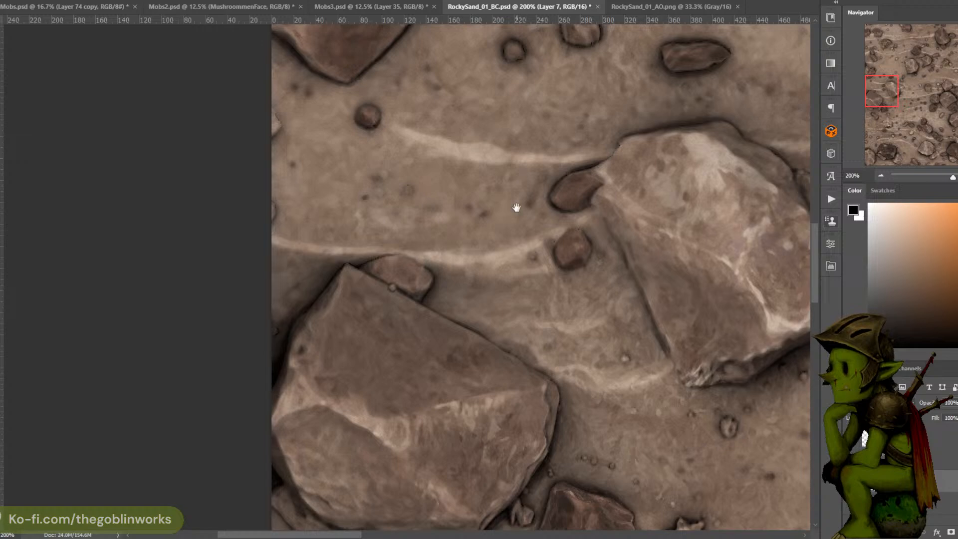
drag(517, 208, 507, 171)
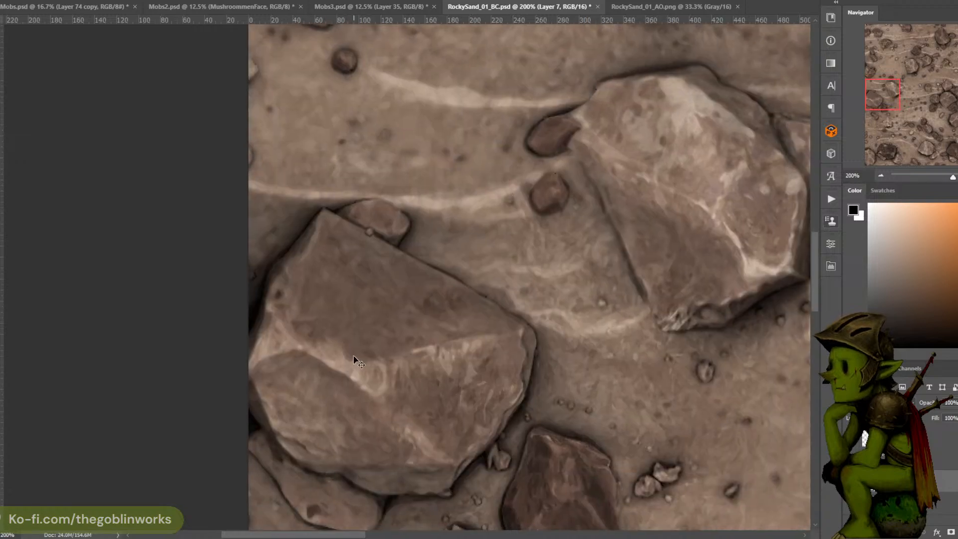
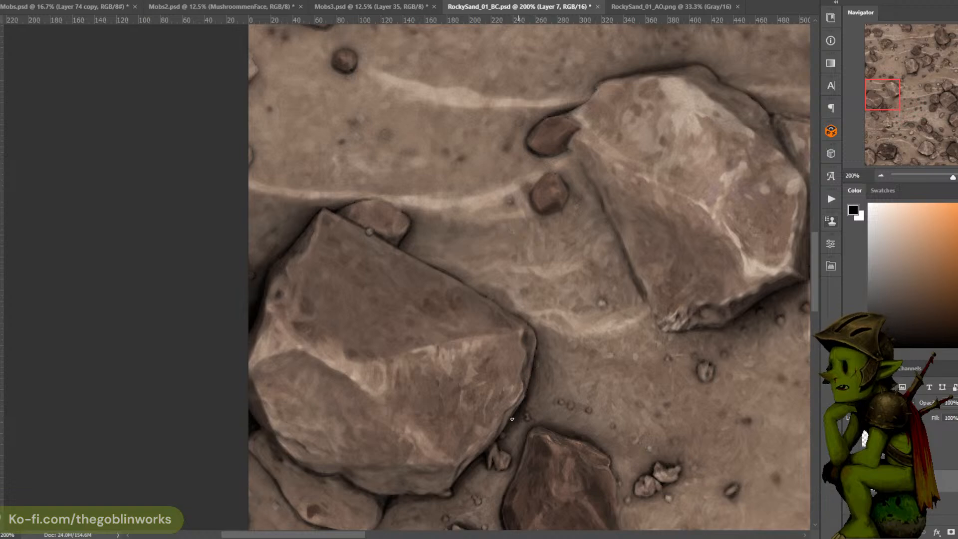
drag(517, 382, 542, 309)
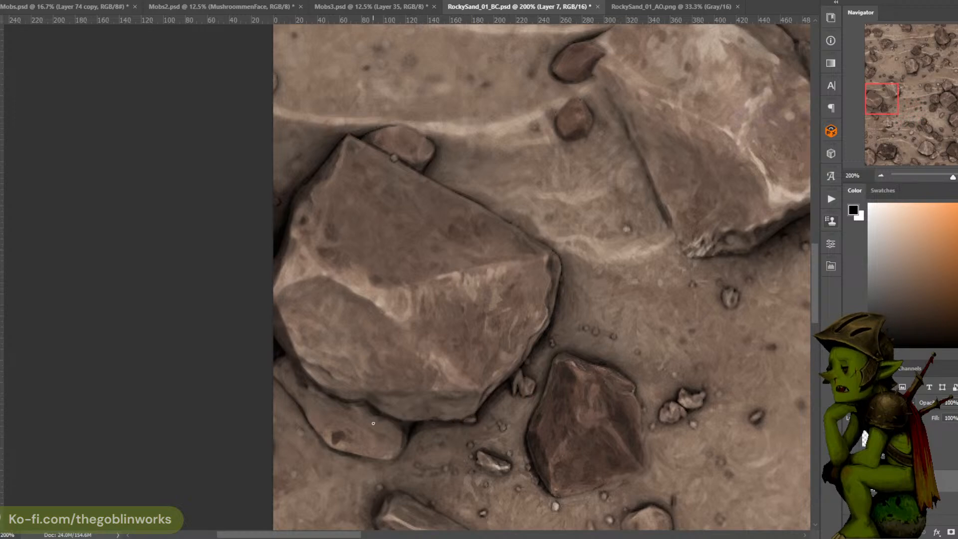
drag(569, 207, 529, 326)
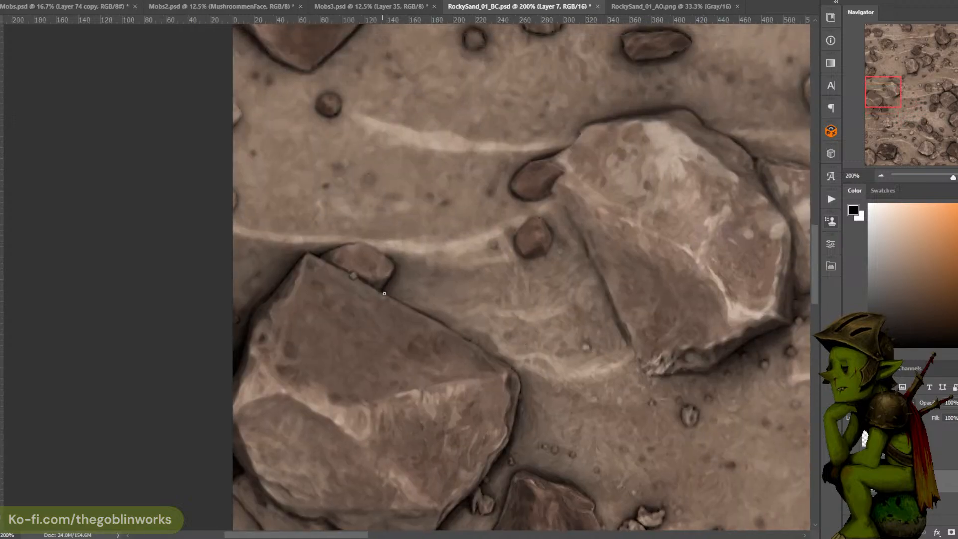
Darken the outlines of the small round and oblong pebbles and refine the little stones resting against the reddish left-edge rock
drag(474, 180, 474, 316)
drag(477, 204, 477, 272)
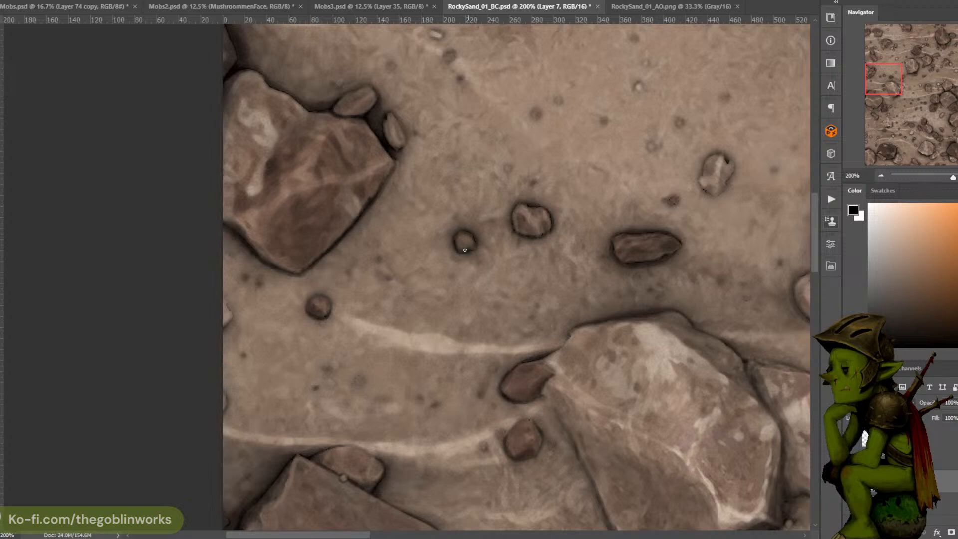
drag(488, 200, 505, 273)
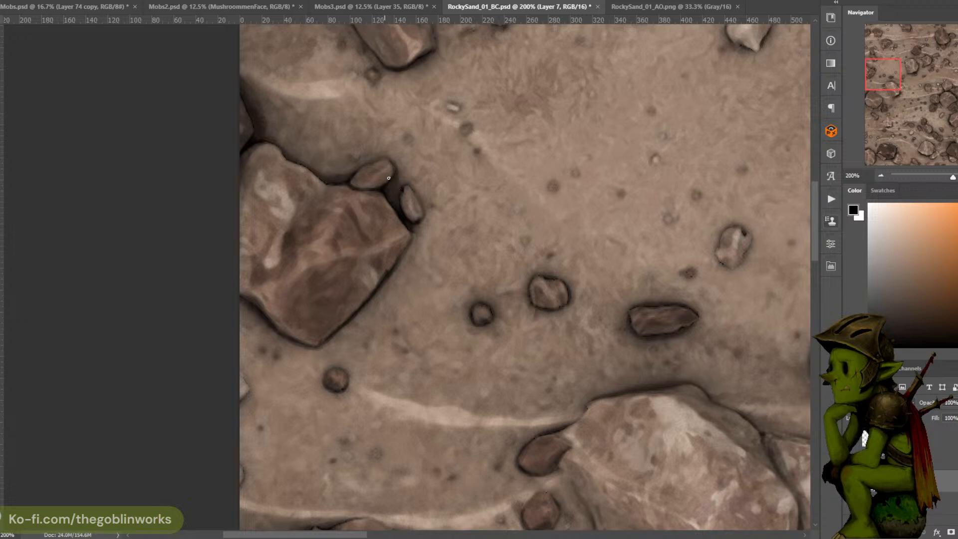
alt+click(359, 183)
key(d)
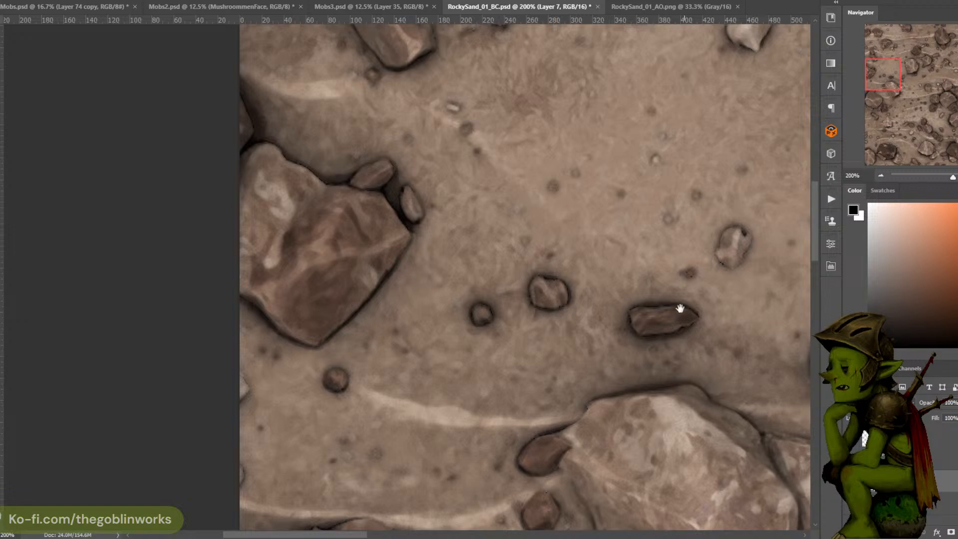
Darken the outline of the small pebble just below the two stacked elongated rocks with black
drag(553, 116, 545, 155)
key(ctrl+minus)
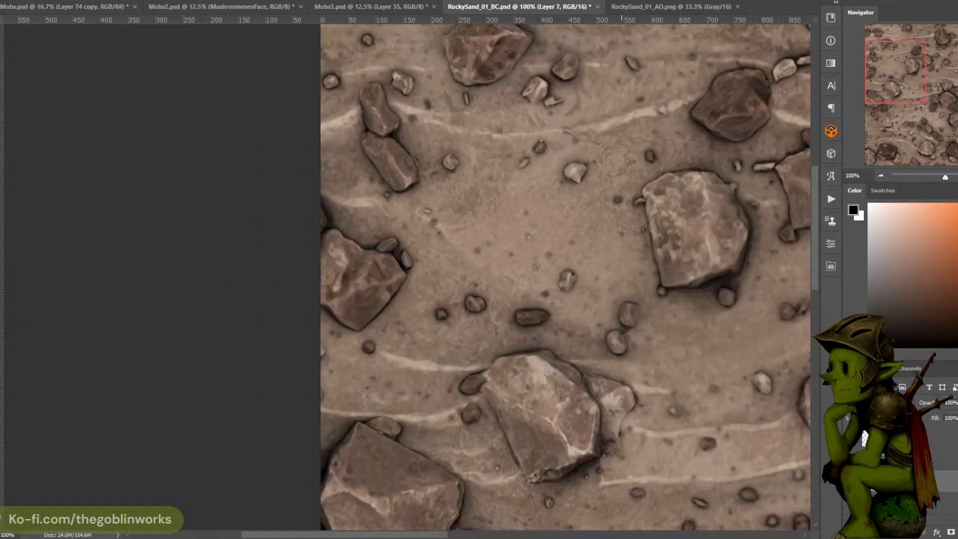
key(ctrl+plus)
drag(544, 100, 572, 193)
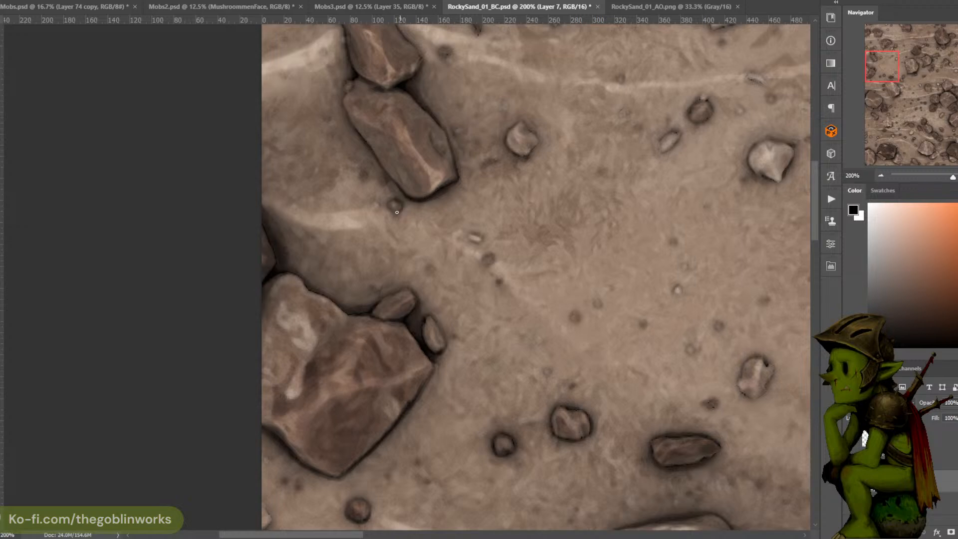
drag(596, 91, 483, 183)
key(ctrl+minus)
key(ctrl+plus)
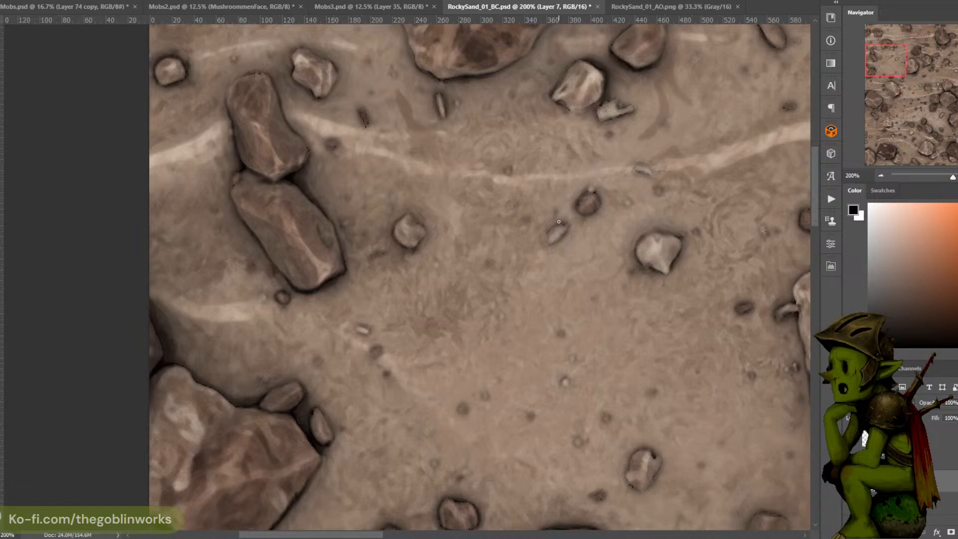
Refine the edges of the pale angular stone and the small chip beside it with sampled colours
scroll(561, 224, up, 3)
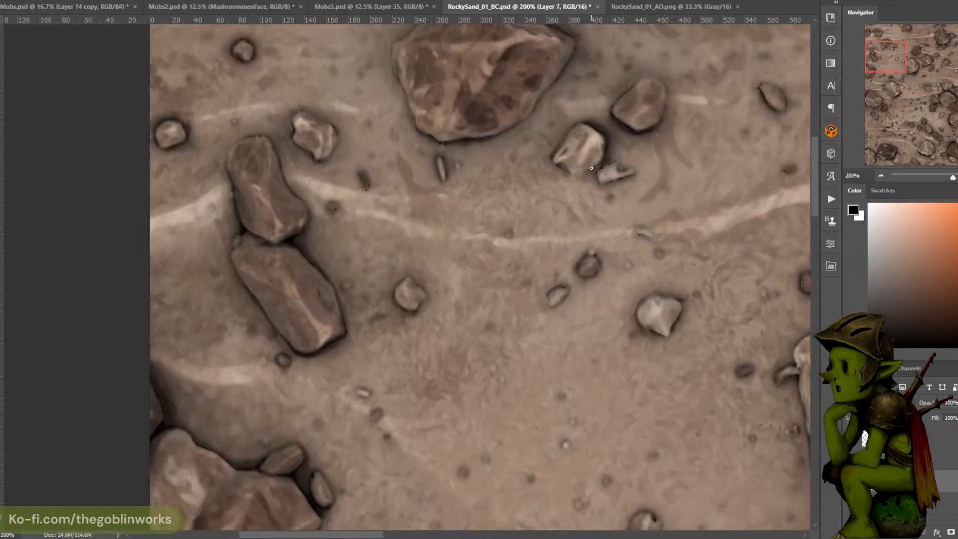
alt+click(612, 138)
alt+click(607, 135)
drag(613, 108, 584, 165)
drag(916, 288, 870, 346)
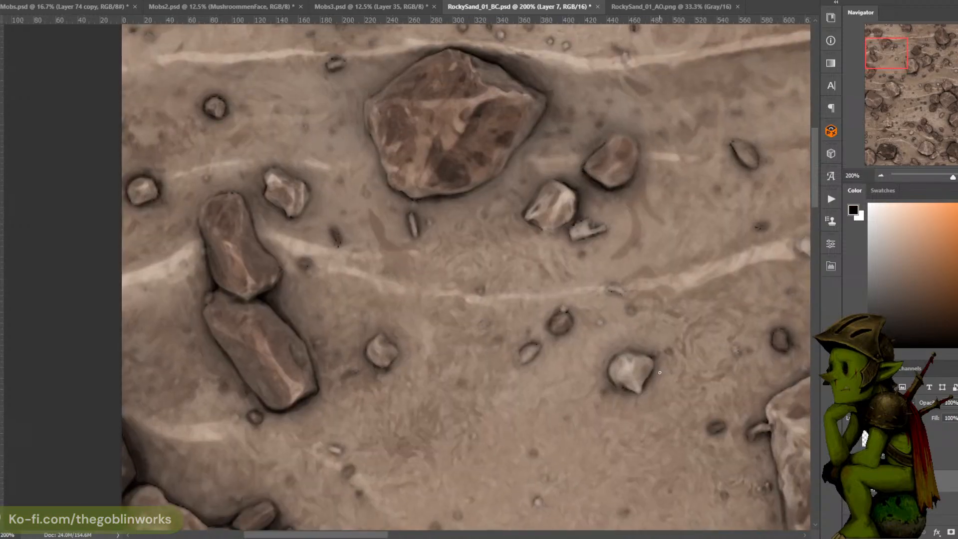
Touch up the thin upright pebble and the lower edge of the large reddish boulder with black and sampled browns
alt+click(426, 214)
key(d)
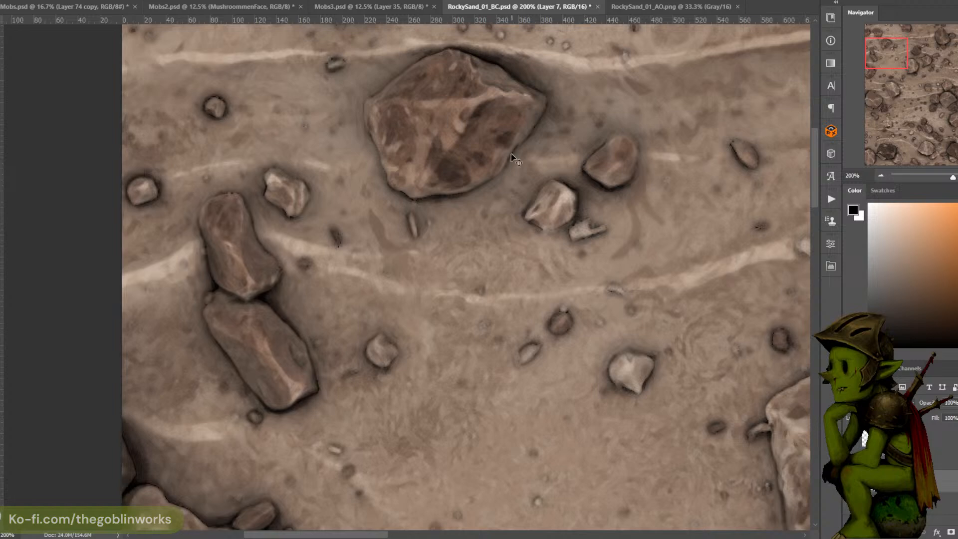
drag(550, 100, 538, 156)
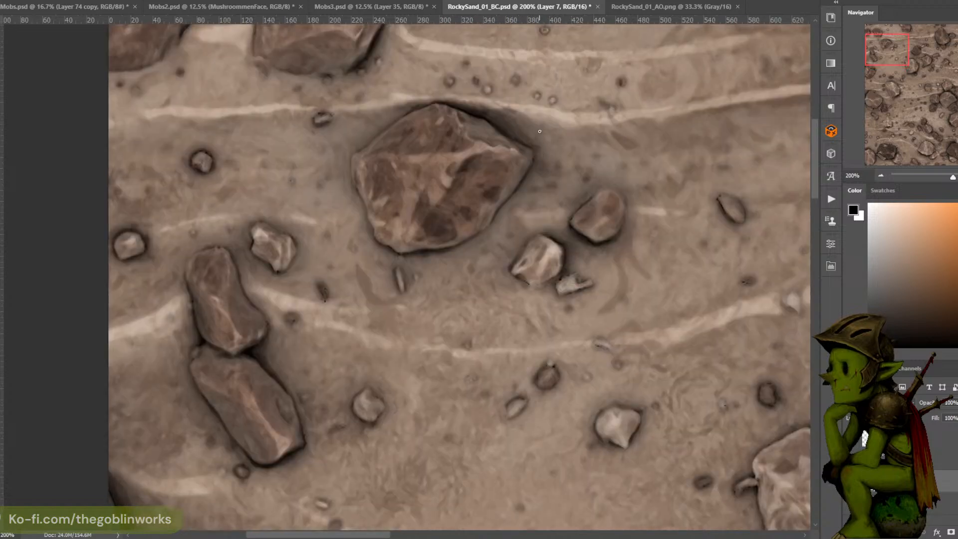
alt+click(480, 223)
drag(503, 239, 526, 271)
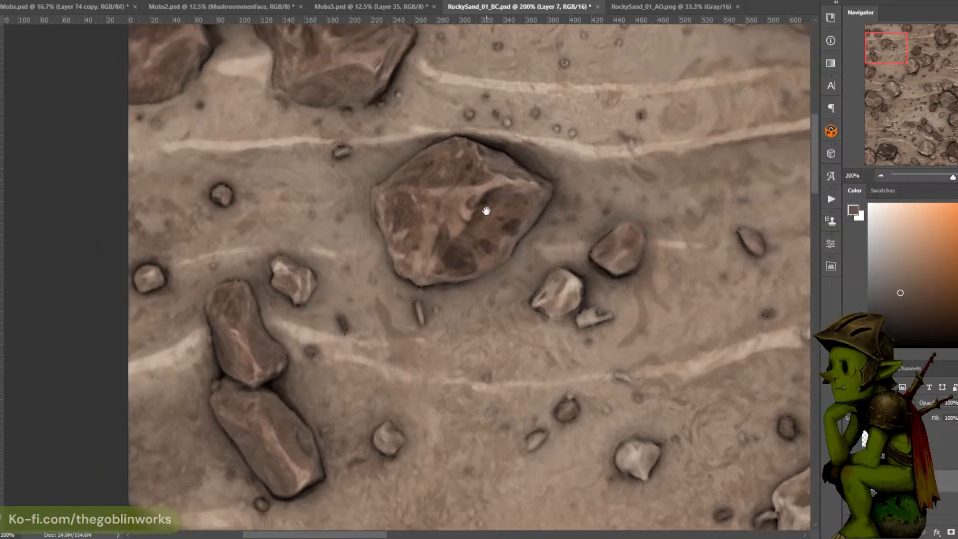
Soften the outline of the small round pebble on the open sand west of the large reddish boulder with a sampled brown
drag(364, 180, 548, 211)
drag(391, 202, 398, 203)
alt+click(399, 203)
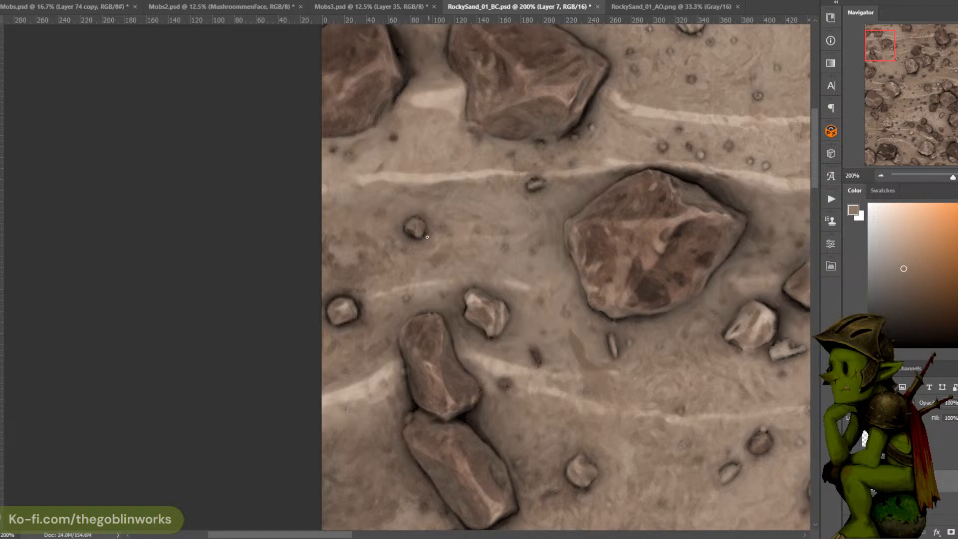
key(d)
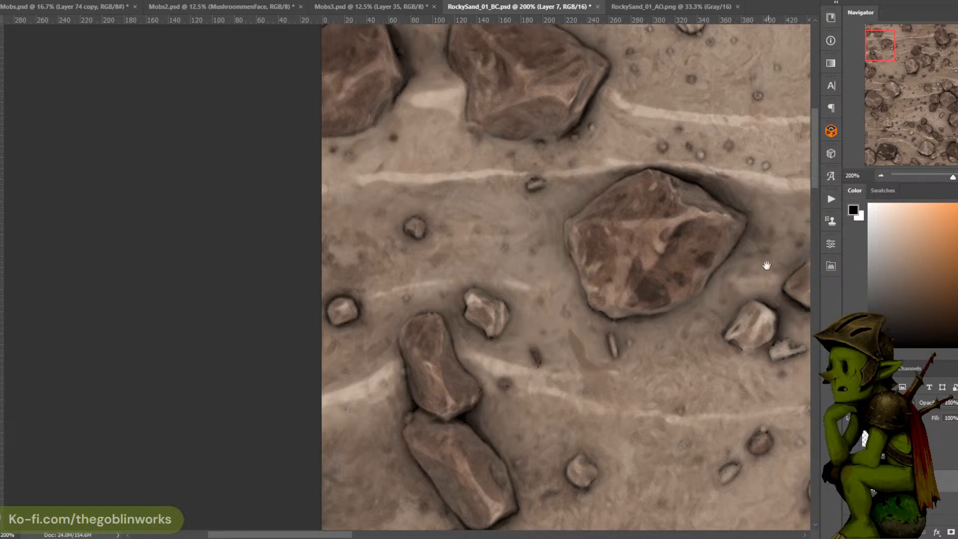
Refine the upper-left edge of the dark reddish rock where it meets the pale sand ridge with a sampled brown and black
drag(633, 148, 512, 112)
key(ctrl+minus)
drag(700, 257, 557, 219)
drag(649, 264, 577, 224)
key(ctrl+plus)
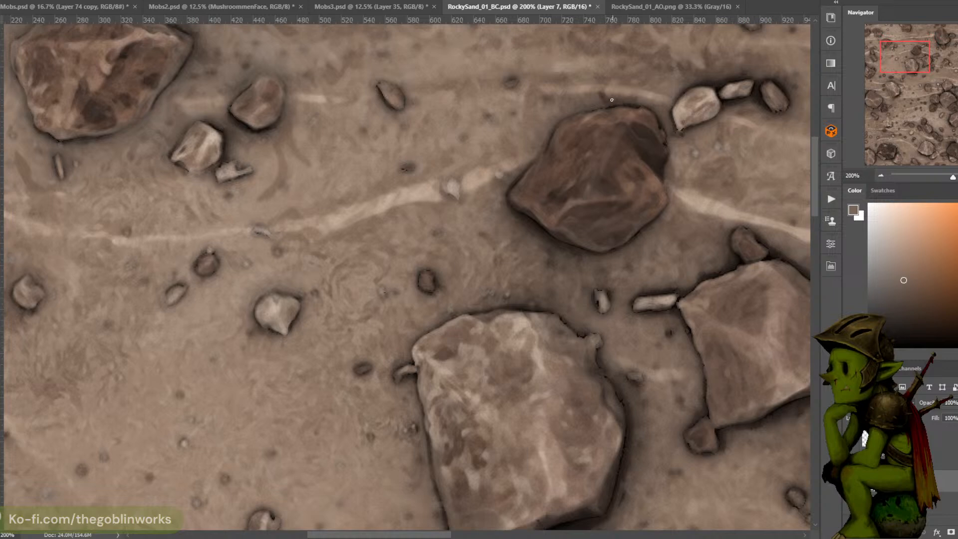
alt+click(524, 170)
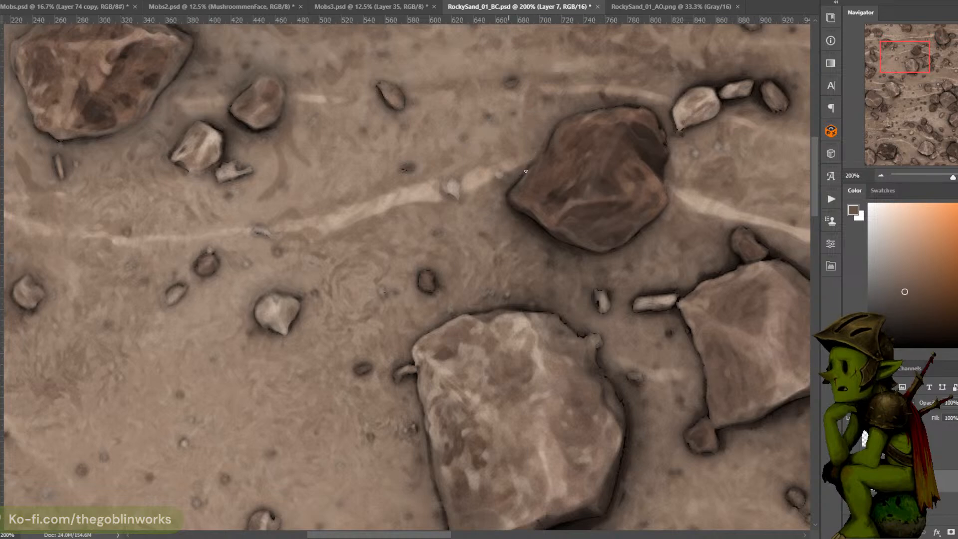
key(d)
Deepen the contact shadows around the large pale boulder and the neighbouring angular rock with black
scroll(620, 176, down, 3)
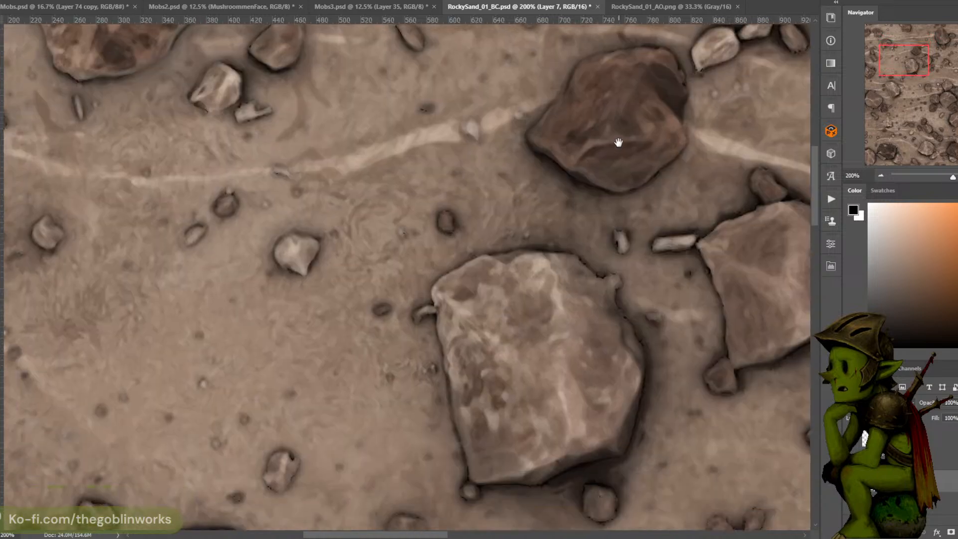
scroll(618, 143, right, 5)
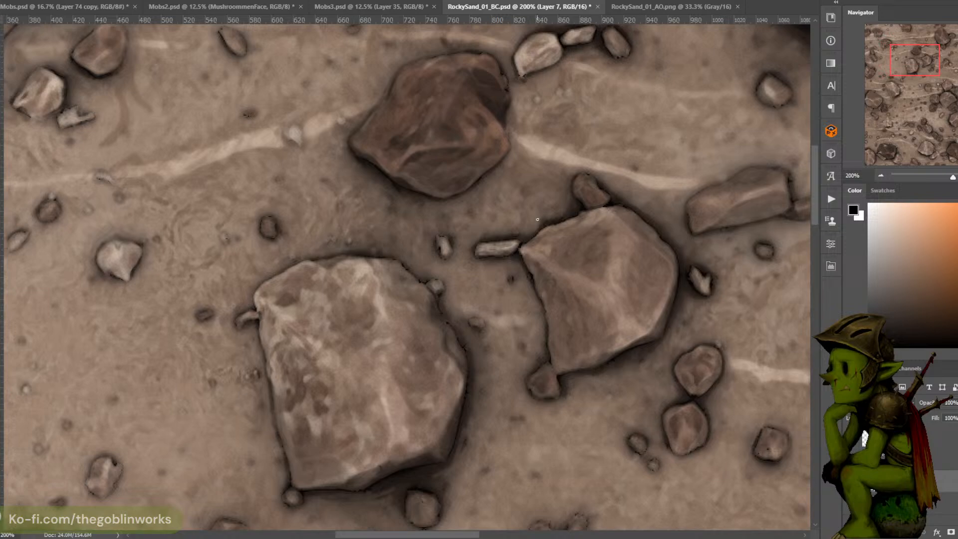
key(ctrl+minus)
drag(615, 166, 568, 181)
key(ctrl+minus)
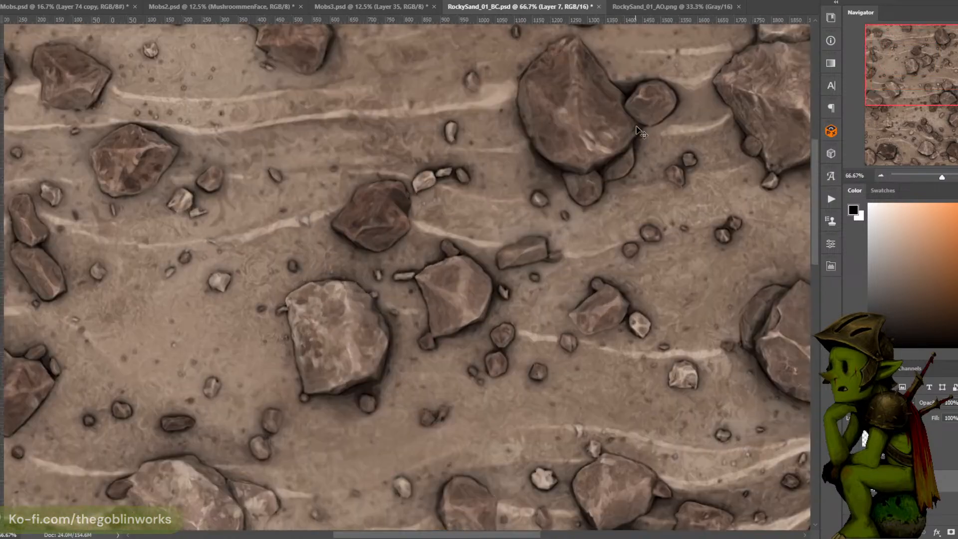
Blend the edges of the tilted rock and the small round pebble resting on its upper edge with sampled browns and near-black
key(ctrl+plus)
drag(642, 129, 590, 148)
key(ctrl+plus)
drag(641, 172, 596, 112)
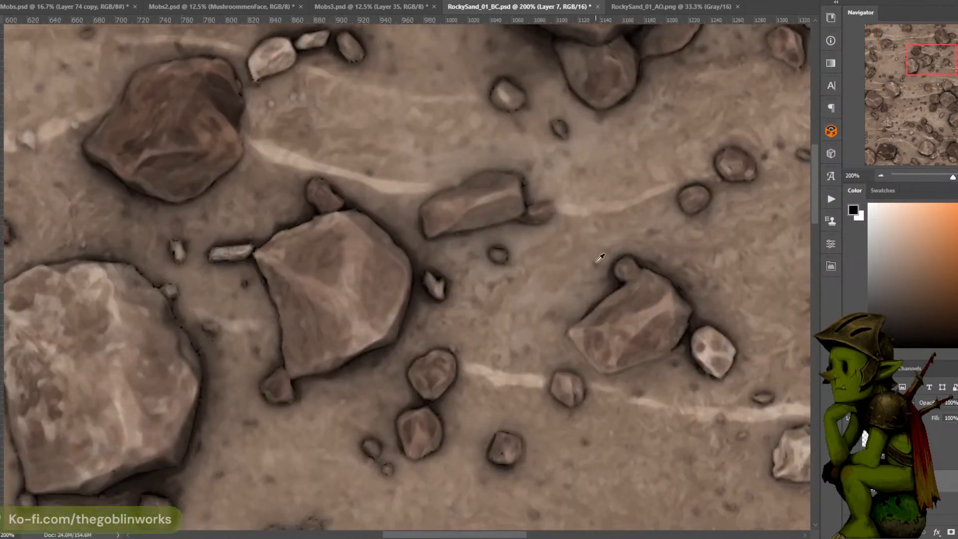
alt+click(598, 260)
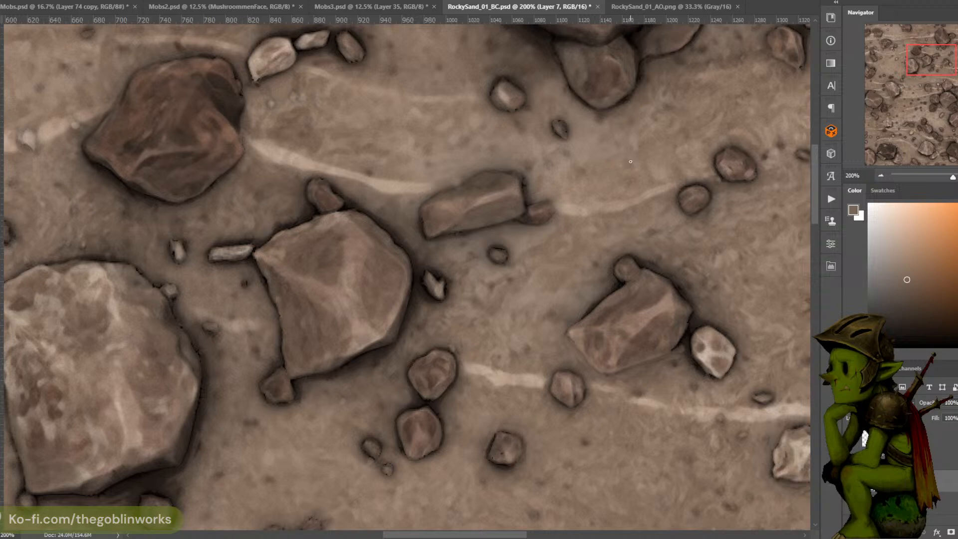
alt+click(636, 235)
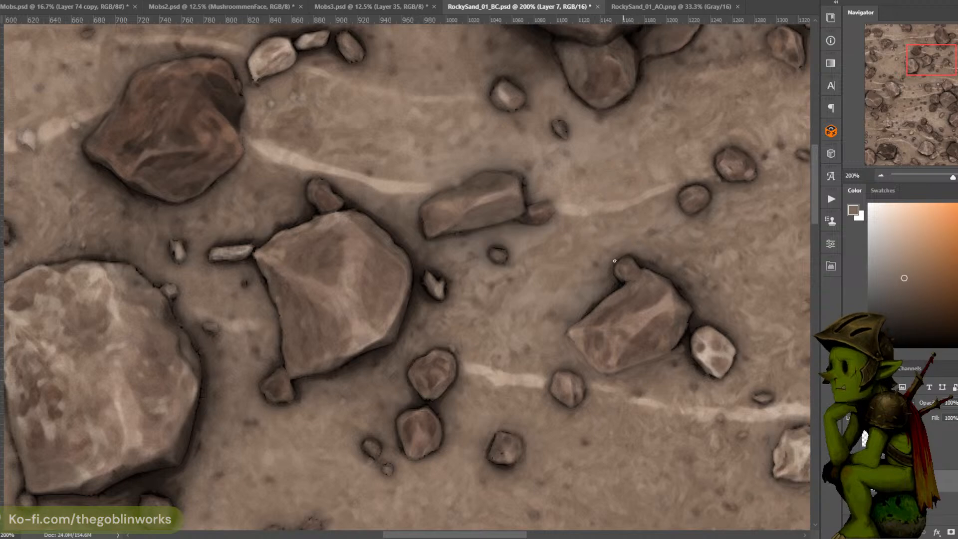
drag(700, 192, 628, 193)
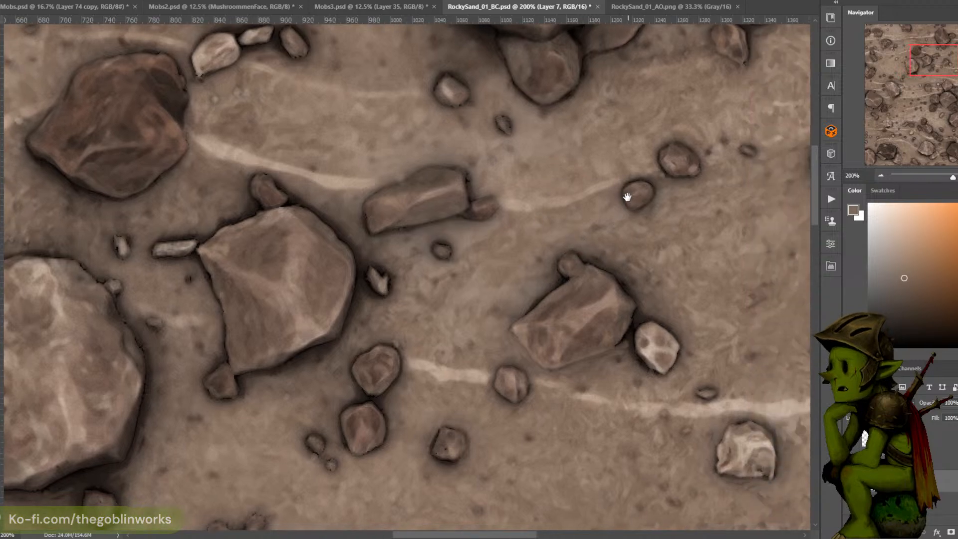
alt+click(543, 290)
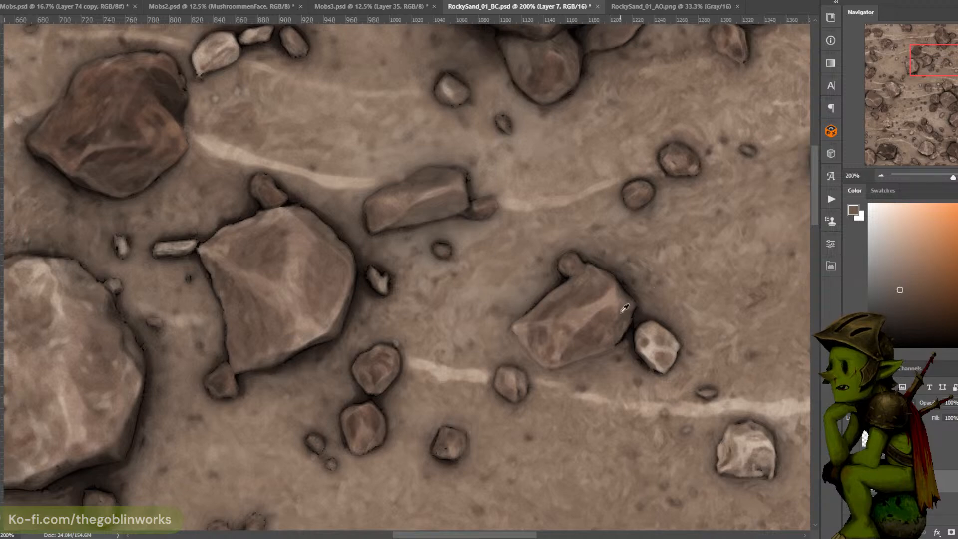
alt+click(631, 330)
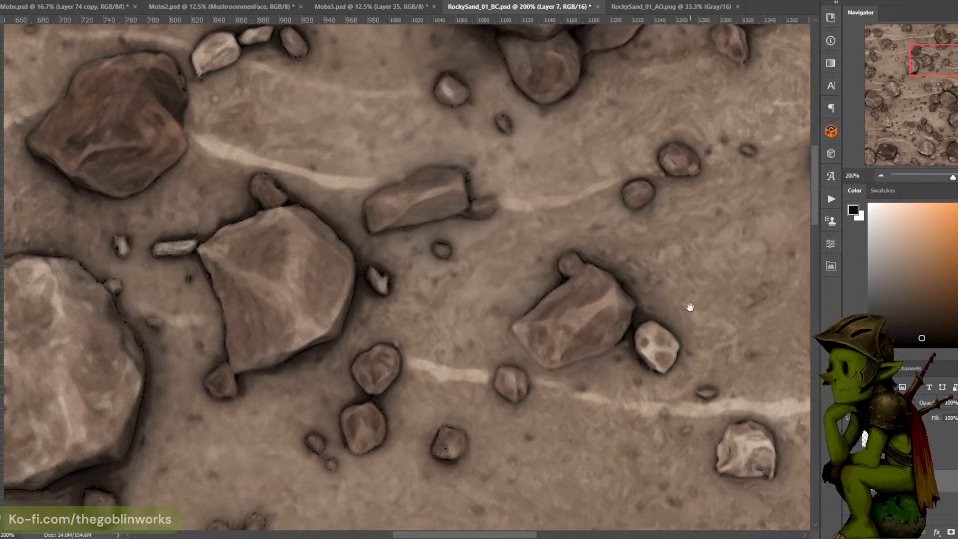
Touch up the round pebbles above the tilted rock and darken the contact shadow where two stones tuck beneath the large boulder
drag(689, 306, 598, 353)
alt+click(551, 218)
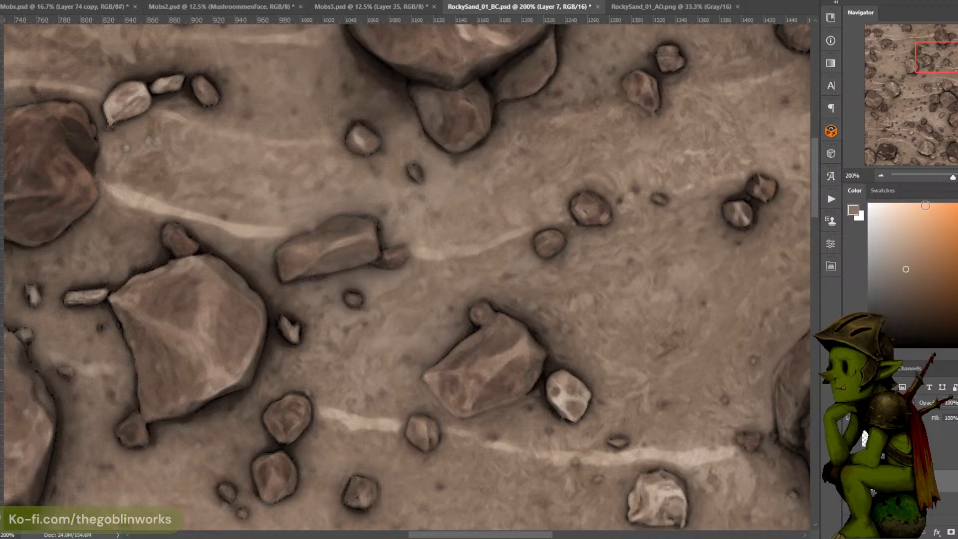
key(d)
drag(658, 115, 577, 295)
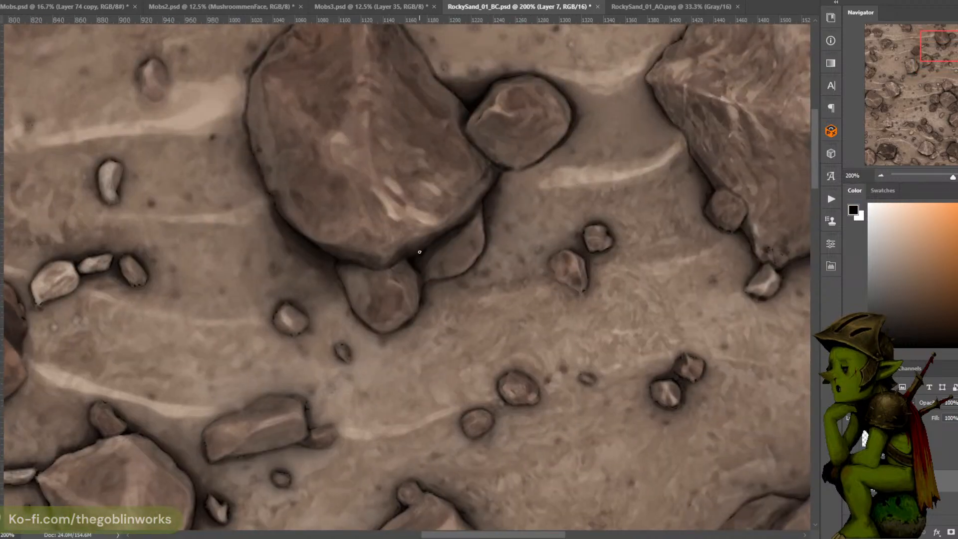
alt+click(407, 256)
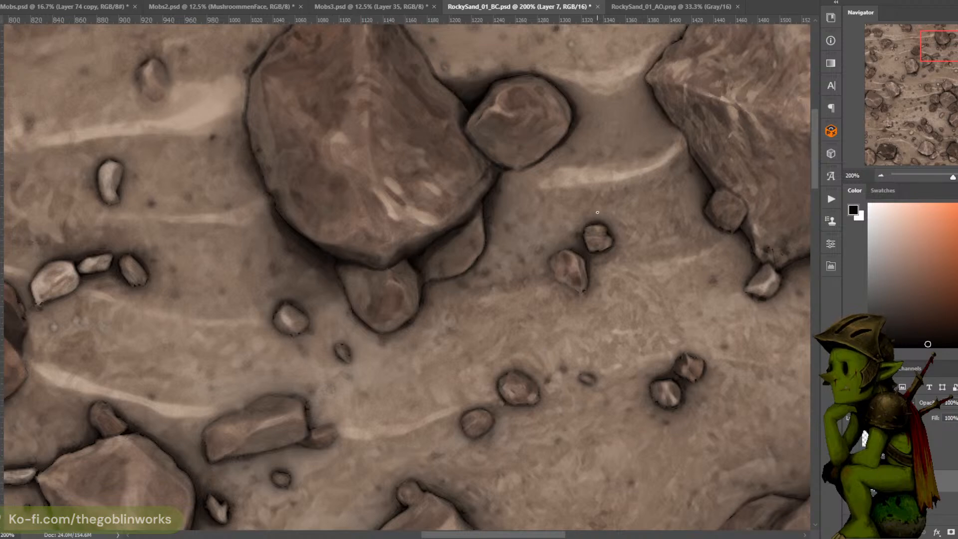
Refine the left edge of the large craggy boulder and the little stone against it with sampled dark browns
drag(741, 225, 596, 365)
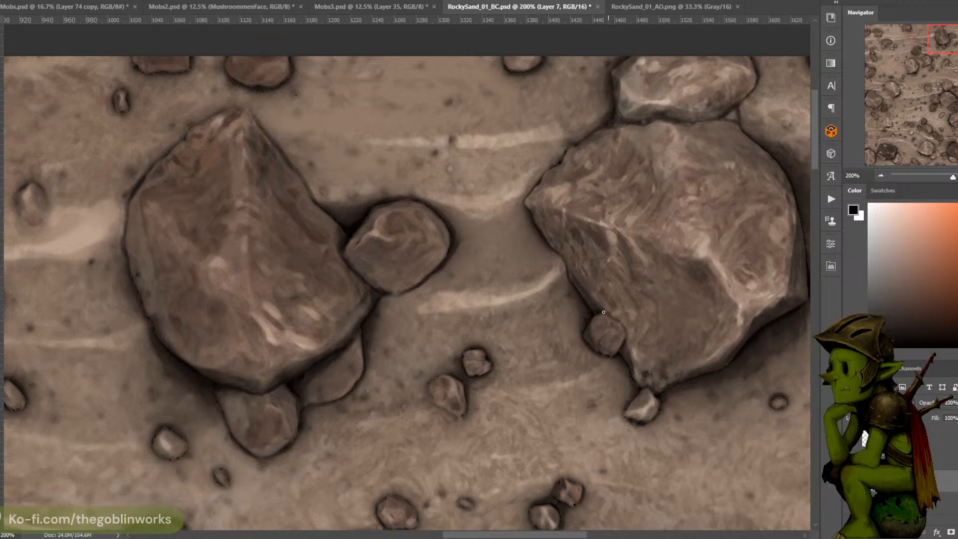
alt+click(562, 249)
alt+click(554, 237)
alt+click(537, 233)
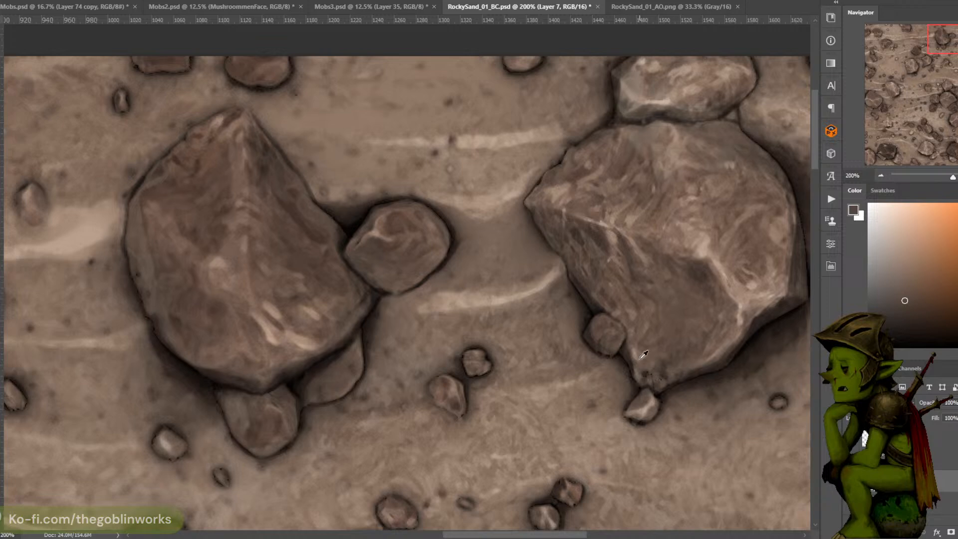
alt+click(628, 354)
alt+click(630, 377)
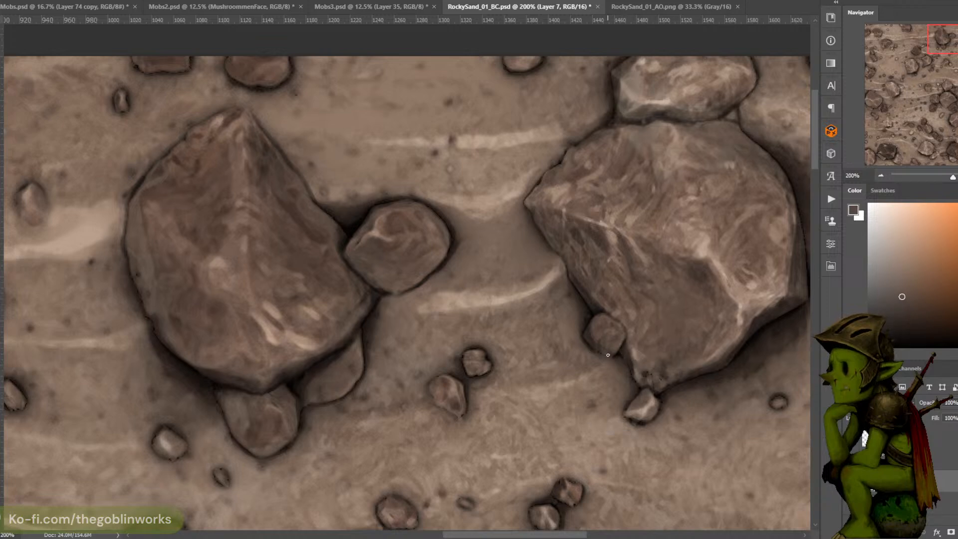
Soften the outlines of the two small pebbles between the large boulders with sampled sand browns
alt+click(495, 338)
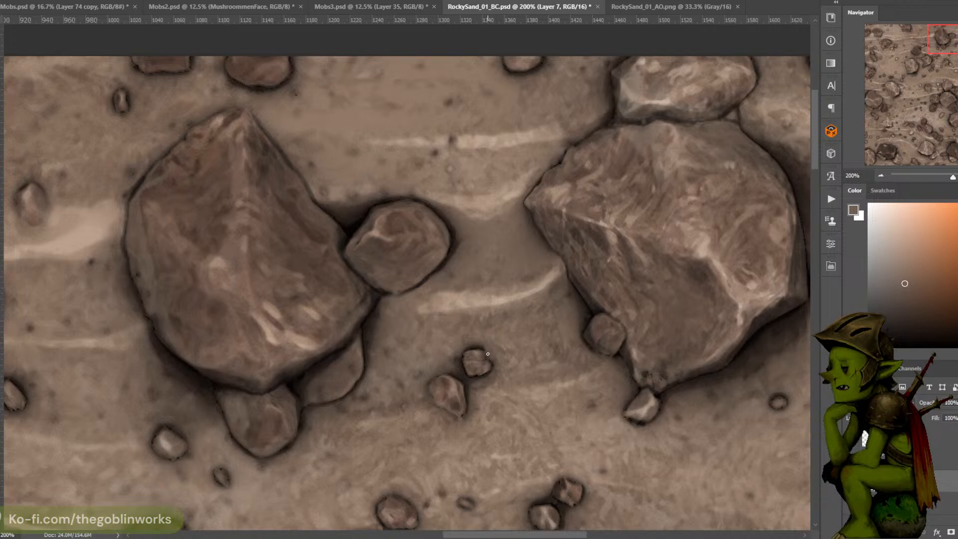
alt+click(464, 348)
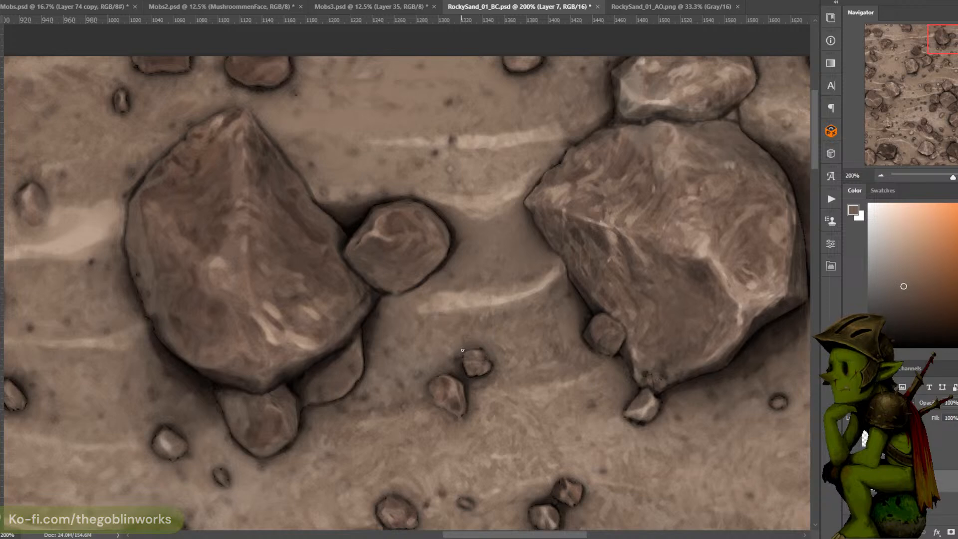
alt+click(453, 351)
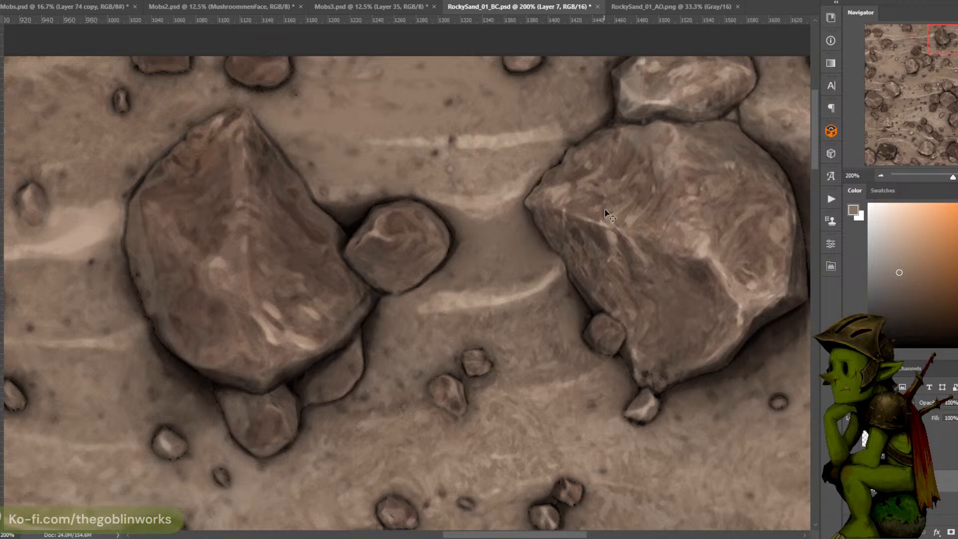
Blend the surroundings of the two touching pebbles below the craggy boulder with sampled sand colours and restore their dark gap with black
key(ctrl+minus)
drag(570, 274, 573, 218)
key(ctrl+plus)
alt+click(538, 380)
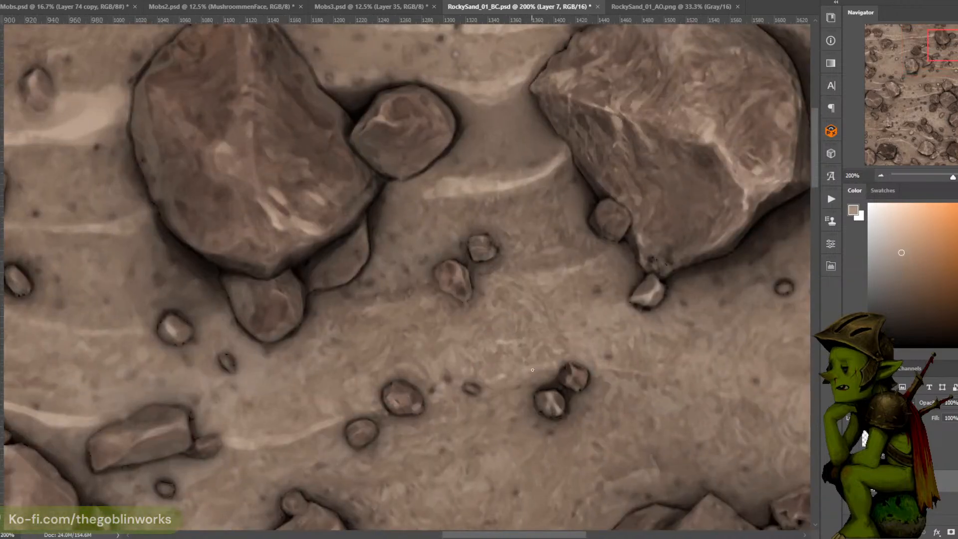
alt+click(529, 377)
mouse_move(538, 383)
mouse_down()
mouse_move(555, 378)
mouse_move(560, 387)
mouse_up()
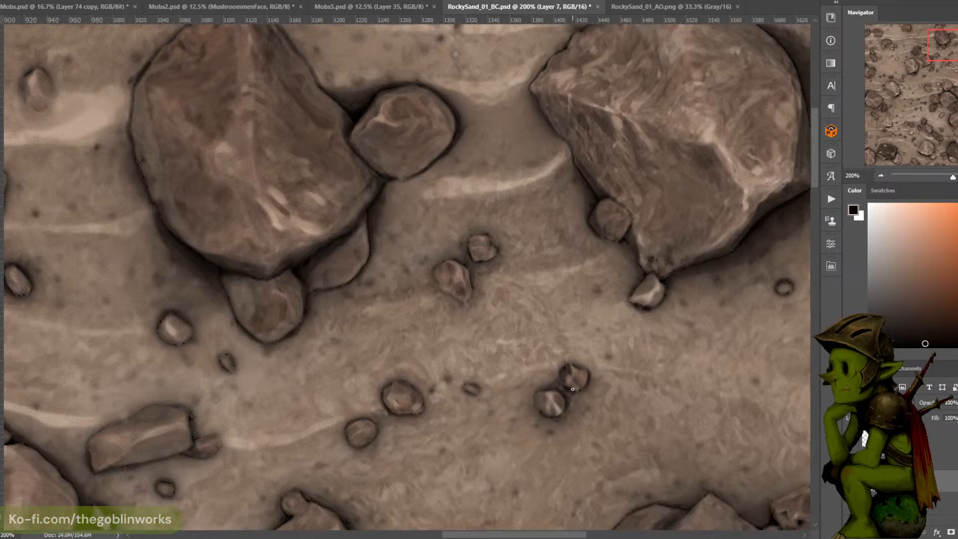
key(d)
alt+click(659, 261)
key(d)
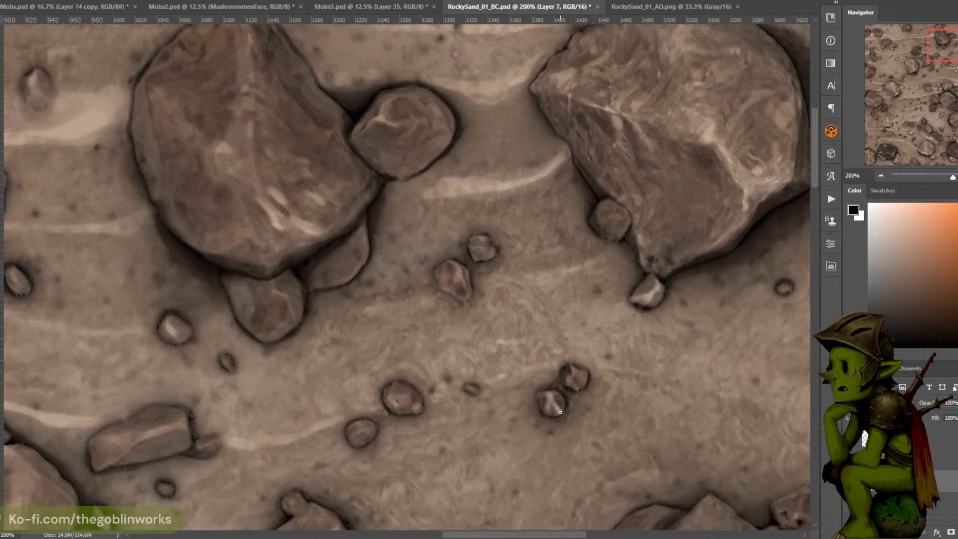
Soften the dark edges around the pale chip and the lower right side of the adjacent faceted rock with sampled dark browns
drag(558, 406, 711, 271)
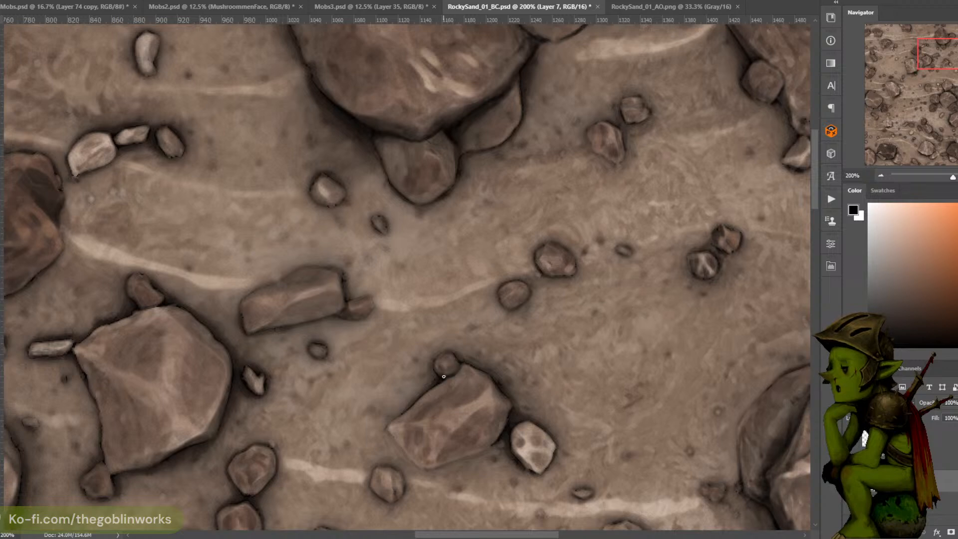
drag(472, 353, 579, 298)
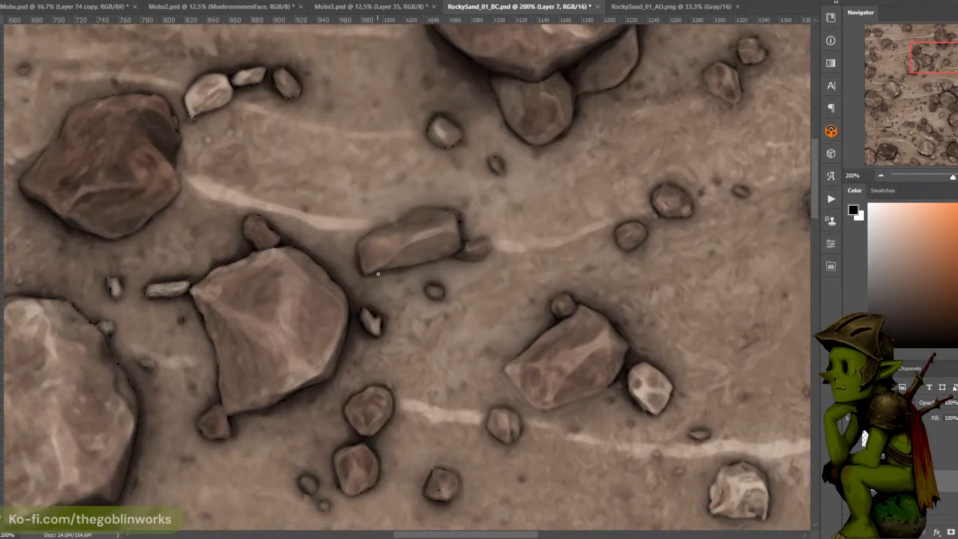
alt+click(364, 344)
alt+click(363, 334)
drag(441, 259, 582, 178)
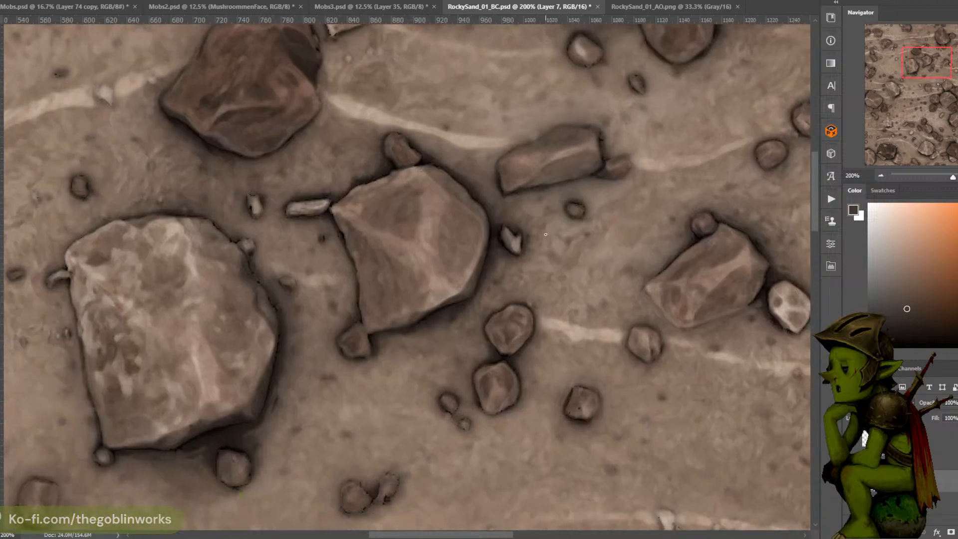
alt+click(471, 312)
Restore the default black foreground and show the guides and the green A–D, 1–5 grid labels over the whole tile
key(ctrl+minus)
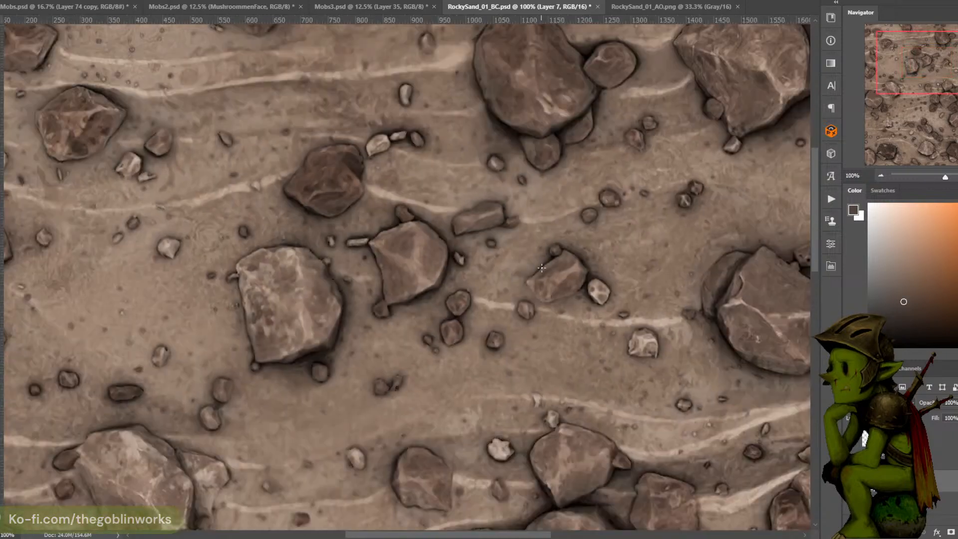
key(ctrl+minus)
key(ctrl+plus)
drag(533, 295, 544, 322)
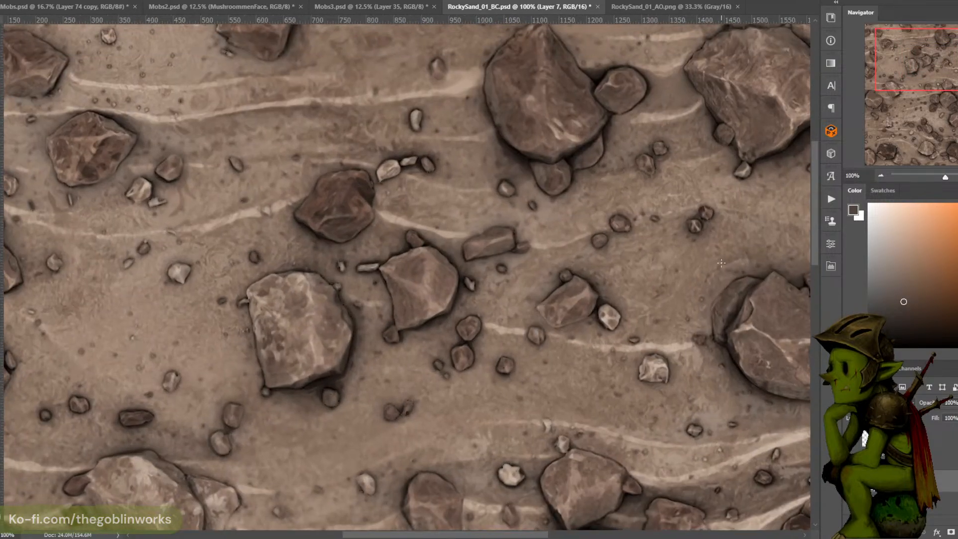
key(d)
key(ctrl+minus)
key(ctrl+minus)
key(ctrl+minus)
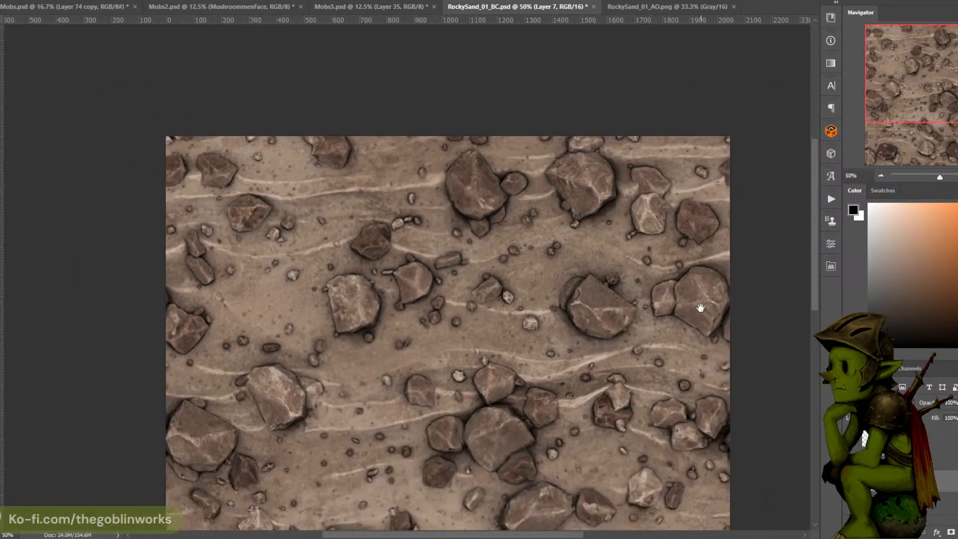
drag(564, 276, 573, 215)
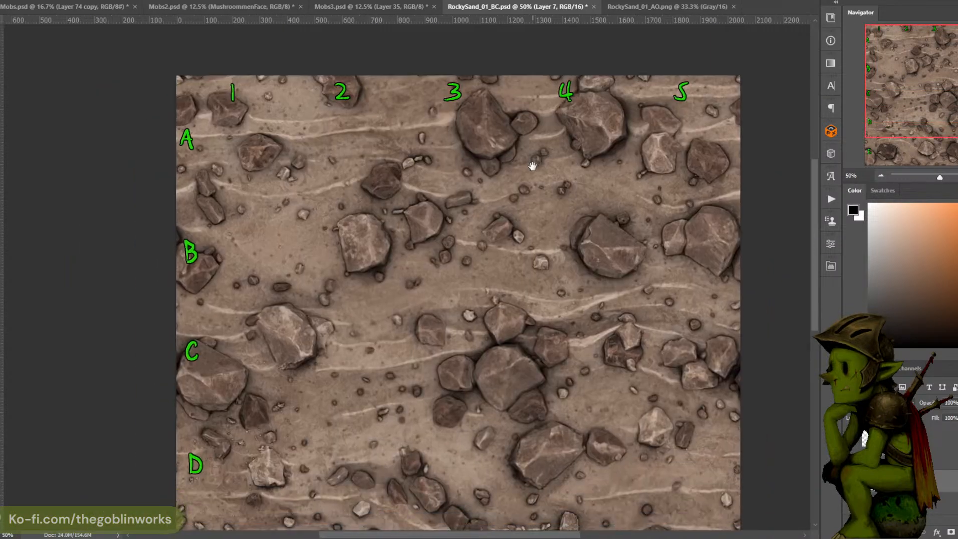
key(ctrl+semicolon)
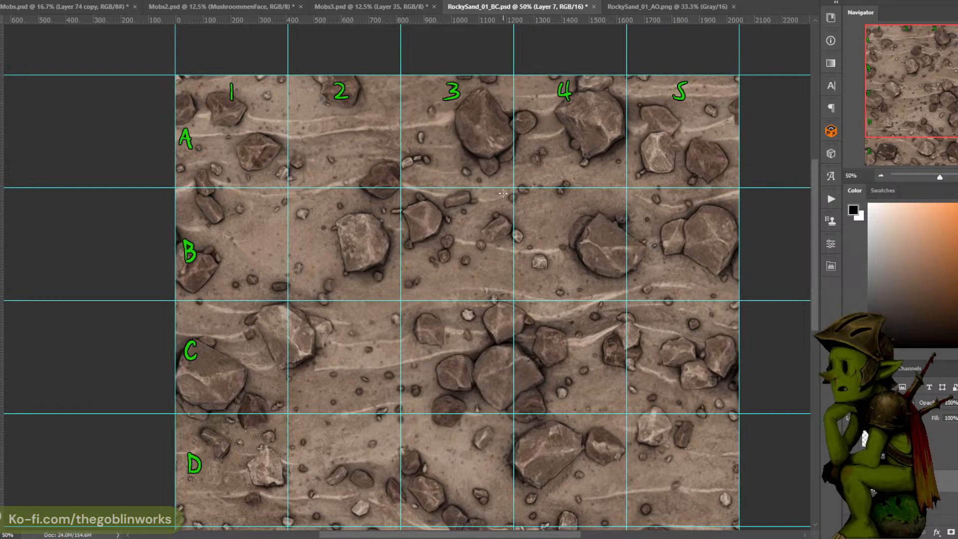
Try to paint out the curved chip at the left edge of the mottled boulder in B2 on Layer 7 with a sampled brown
key(ctrl+plus)
key(ctrl+plus)
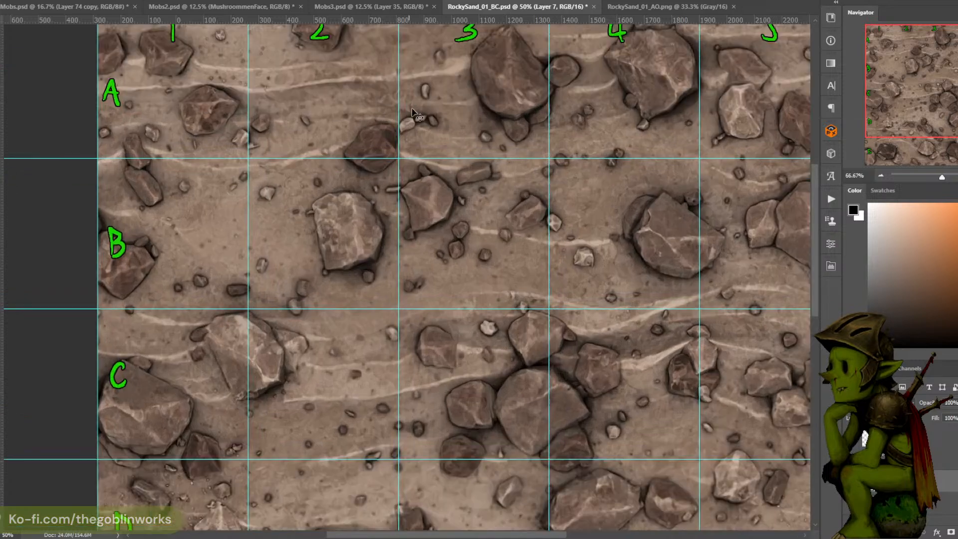
drag(425, 171, 487, 188)
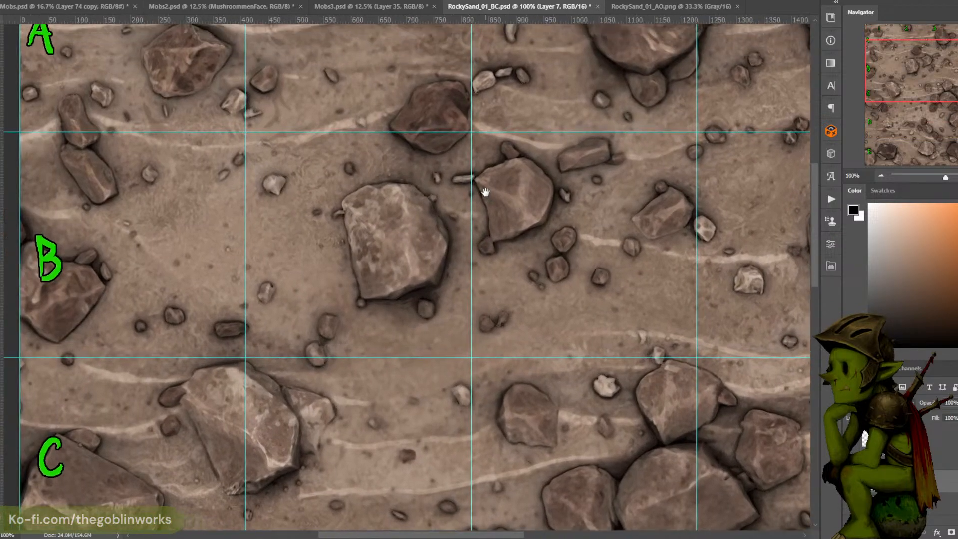
scroll(338, 229, up, 3)
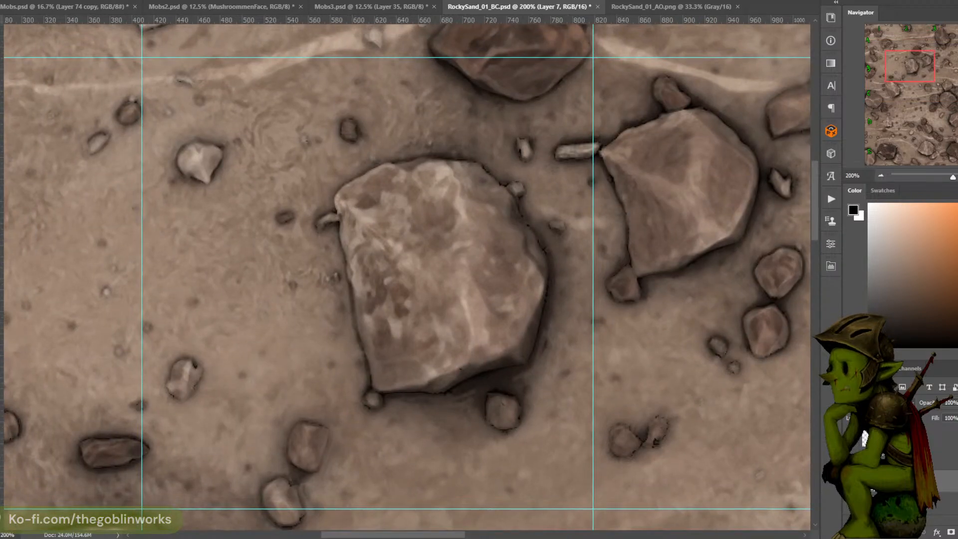
click(872, 491)
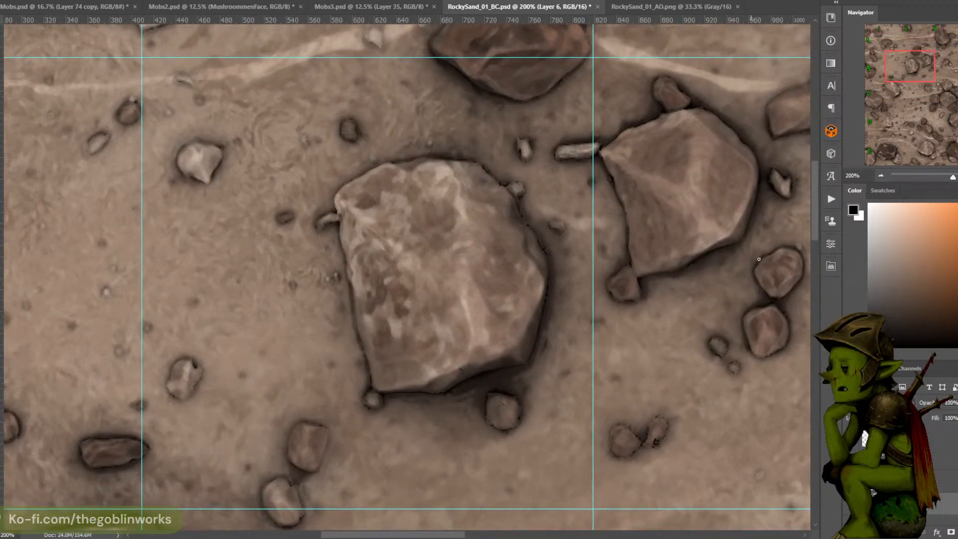
click(898, 481)
alt+click(329, 212)
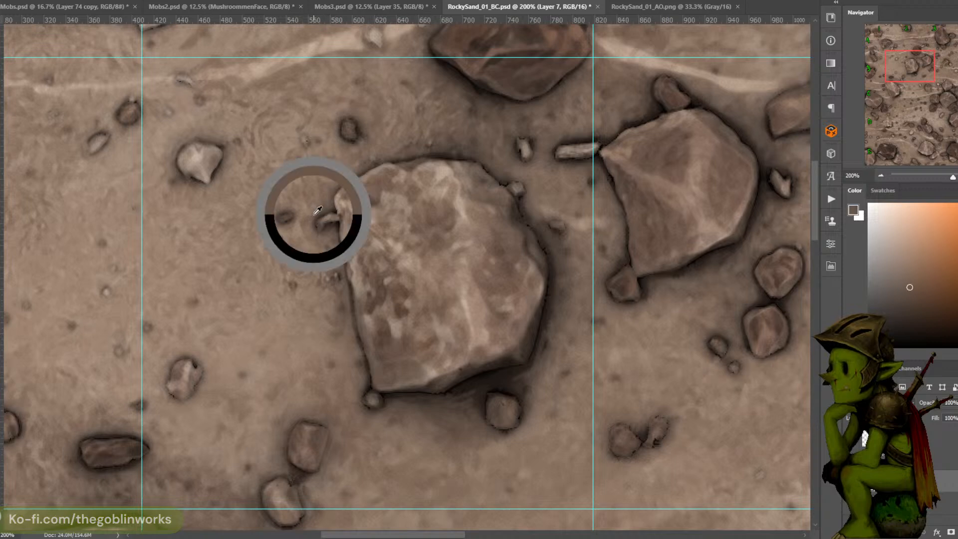
drag(316, 230, 332, 210)
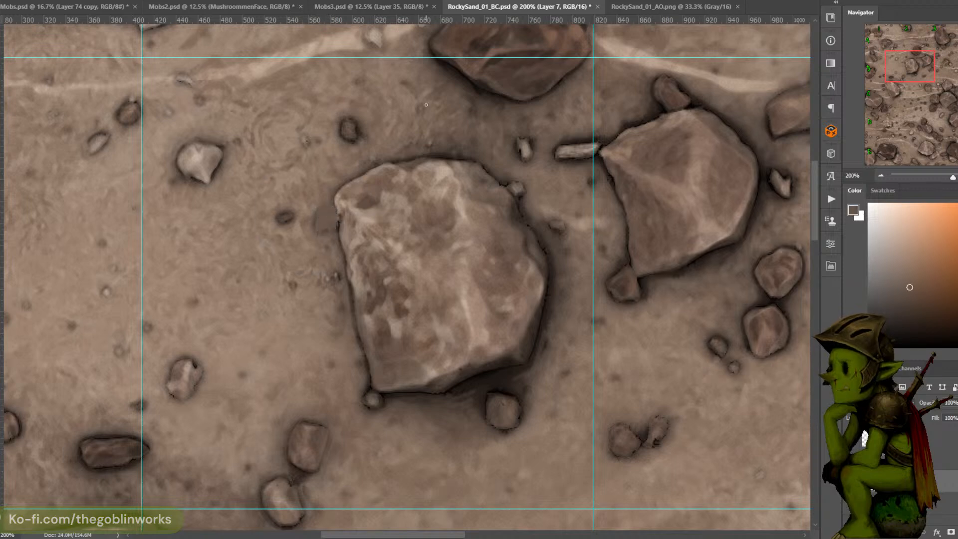
key(ctrl+minus)
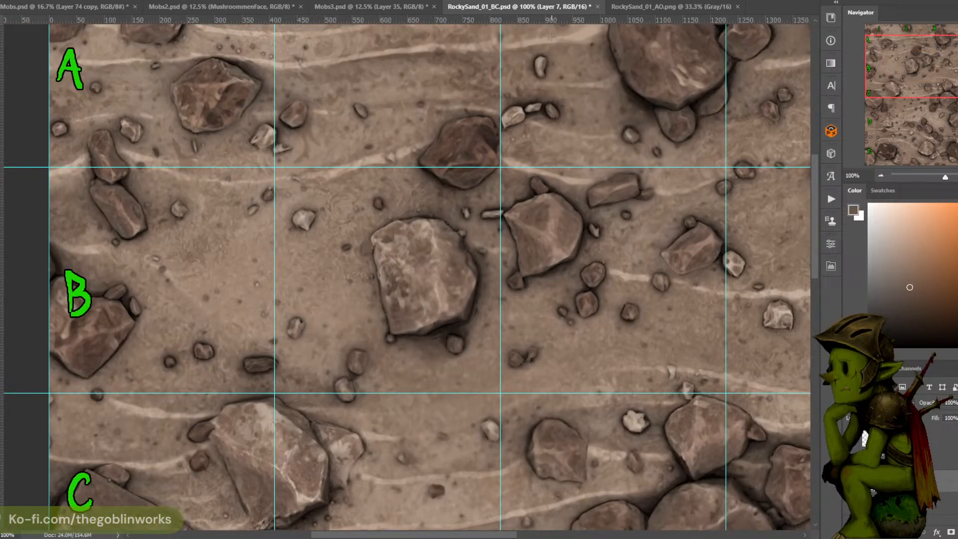
key(ctrl+z)
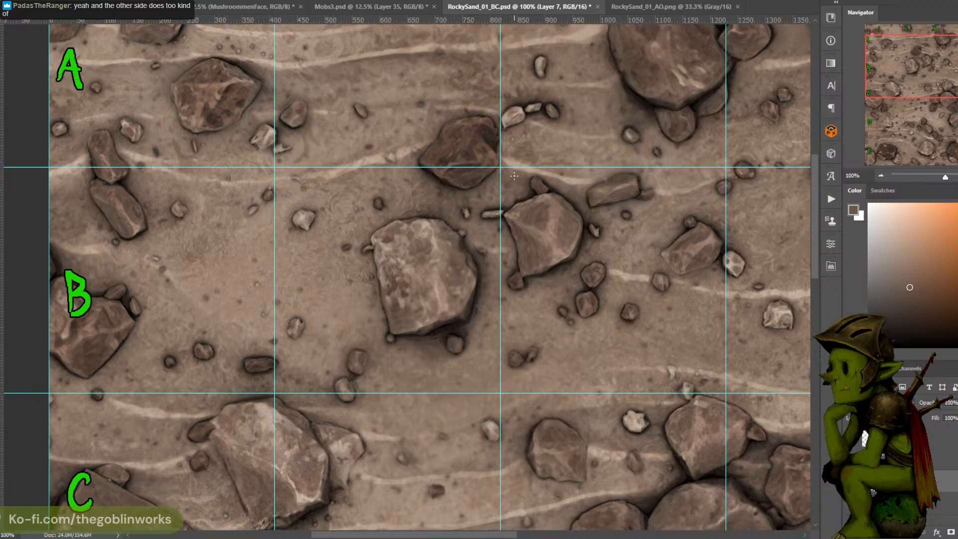
Refine the tiny pebble at the mottled boulder's upper right edge with sampled browns and black
key(ctrl+plus)
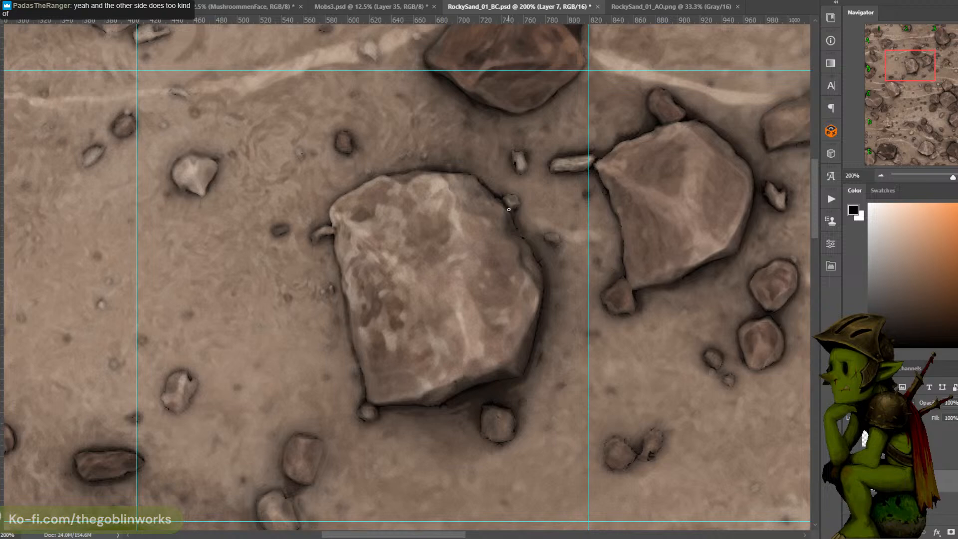
alt+click(505, 175)
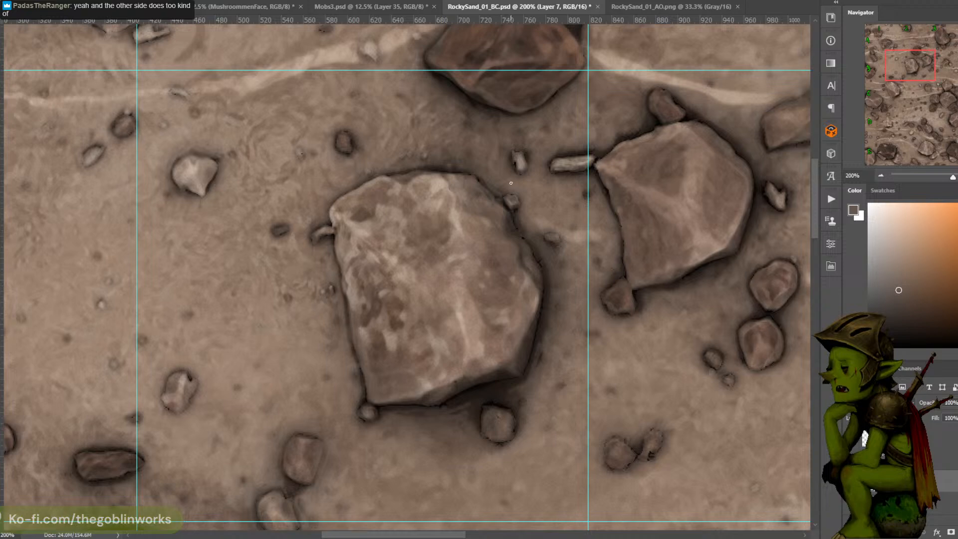
alt+click(503, 193)
key(d)
drag(517, 218, 573, 207)
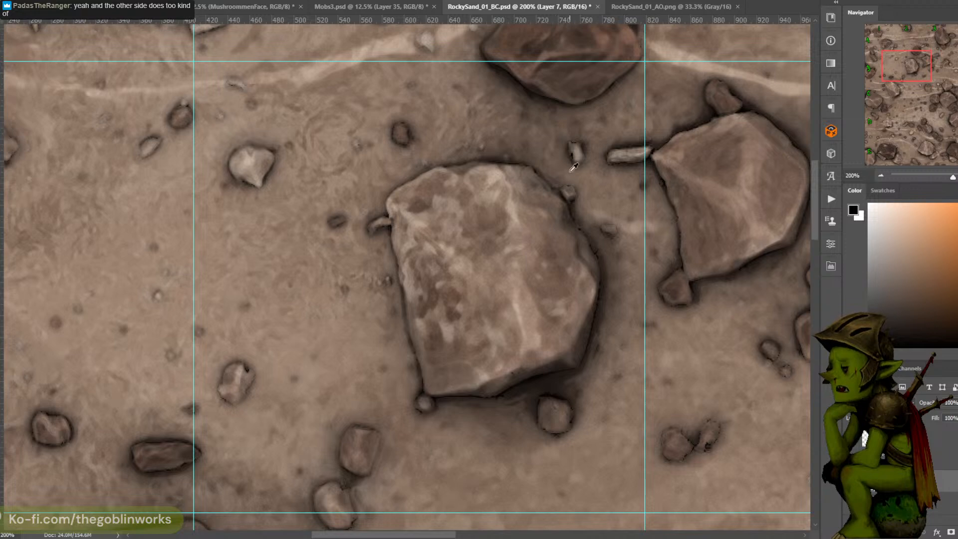
Soften the outline along the mottled boulder's upper edge with sampled dark browns
alt+click(548, 163)
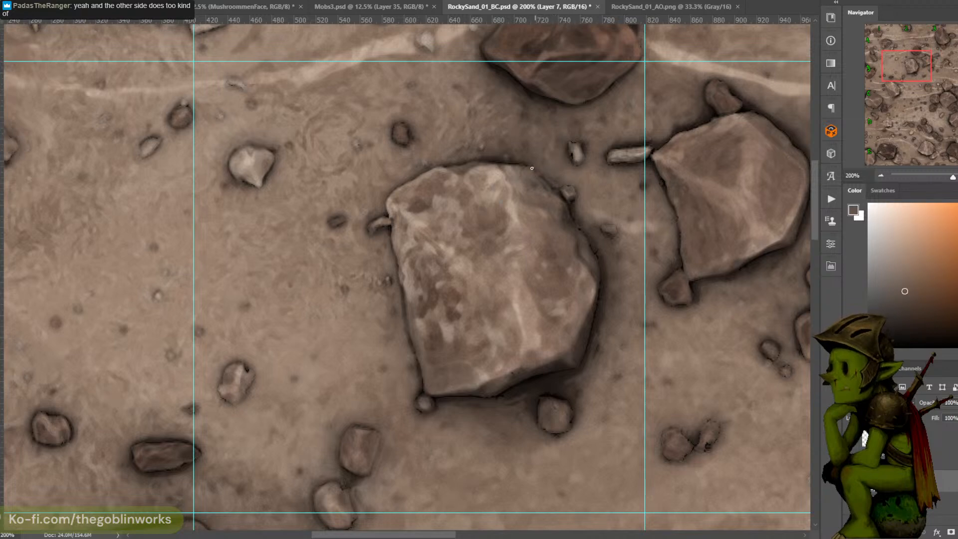
alt+click(538, 171)
alt+click(505, 159)
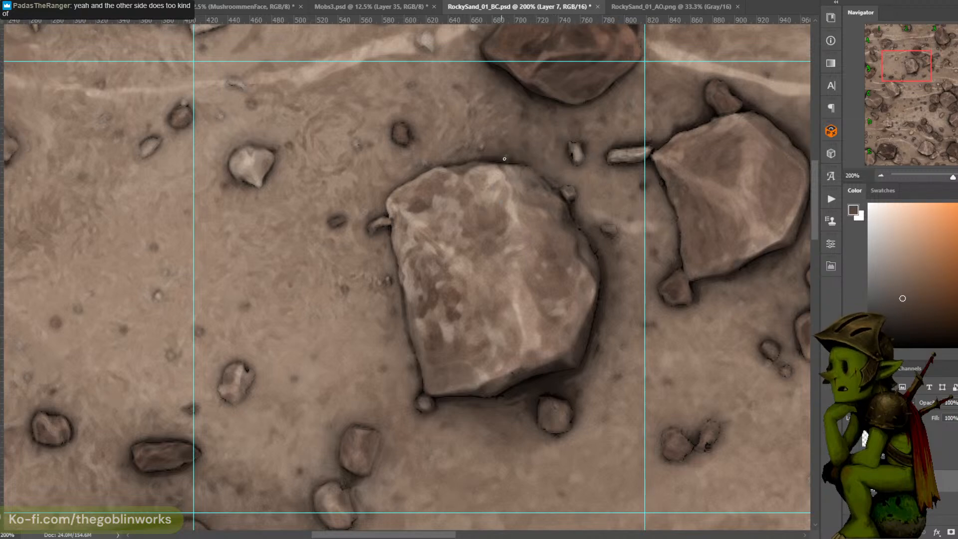
alt+click(502, 142)
Blend the contact shadow along the mottled boulder's lower right side with sampled browns and black
alt+click(594, 325)
alt+click(602, 348)
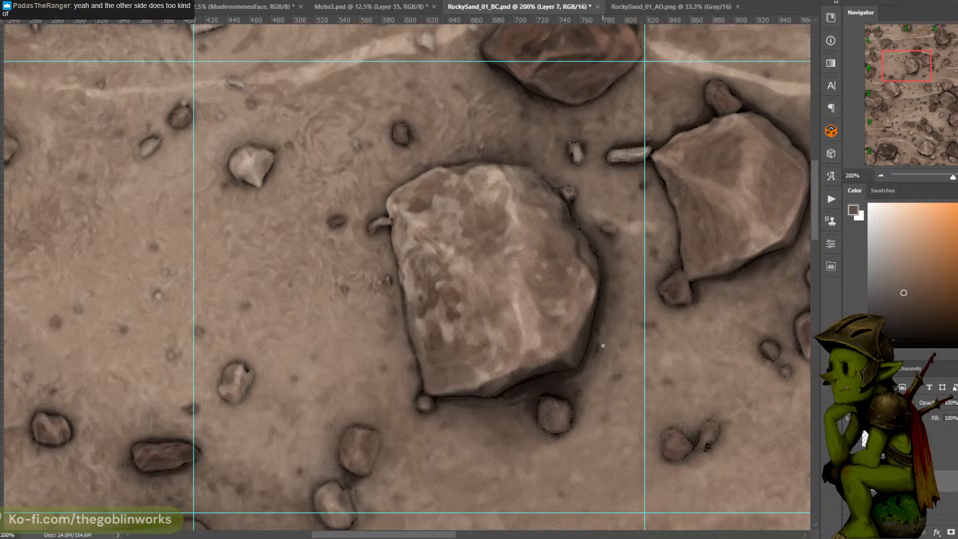
alt+click(593, 314)
key(d)
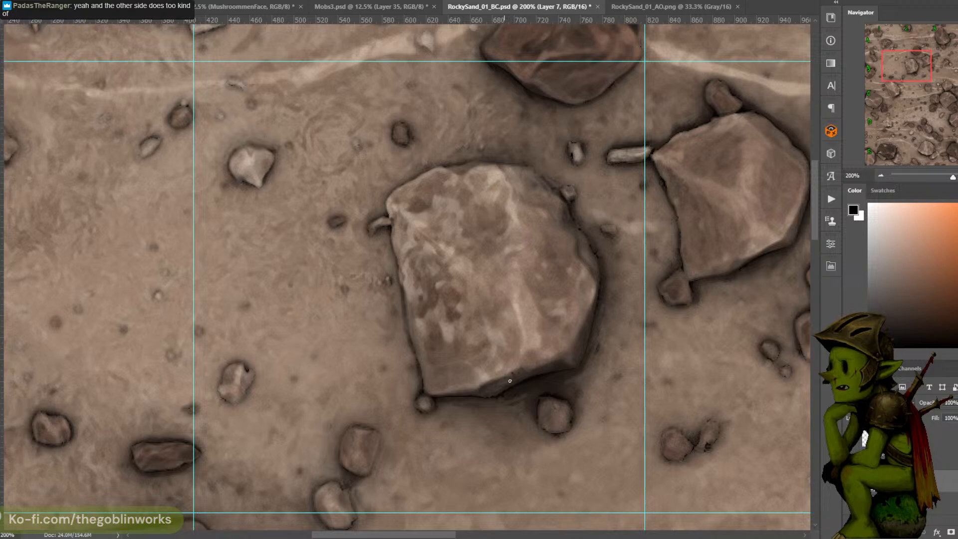
Refine the mottled boulder's bottom edge with sampled grey-browns and black
alt+click(482, 373)
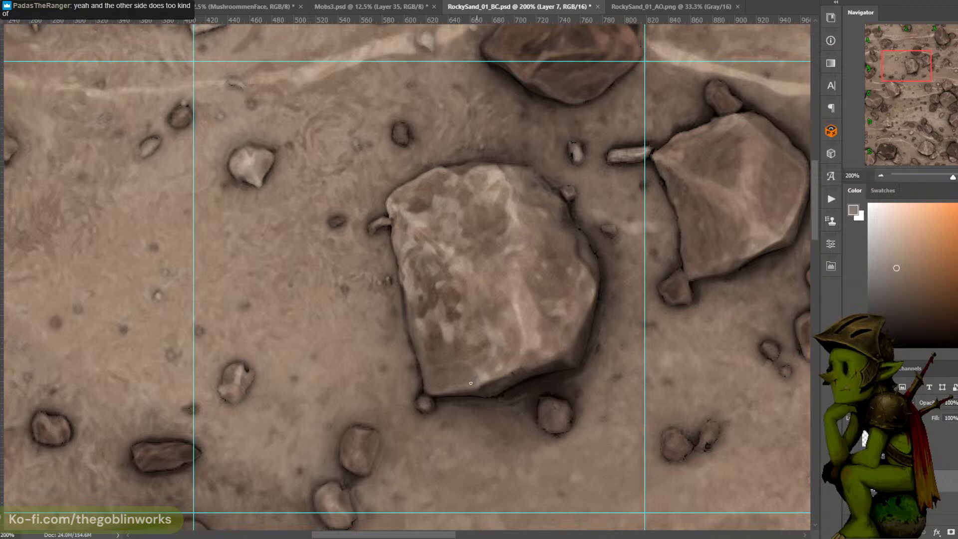
key(d)
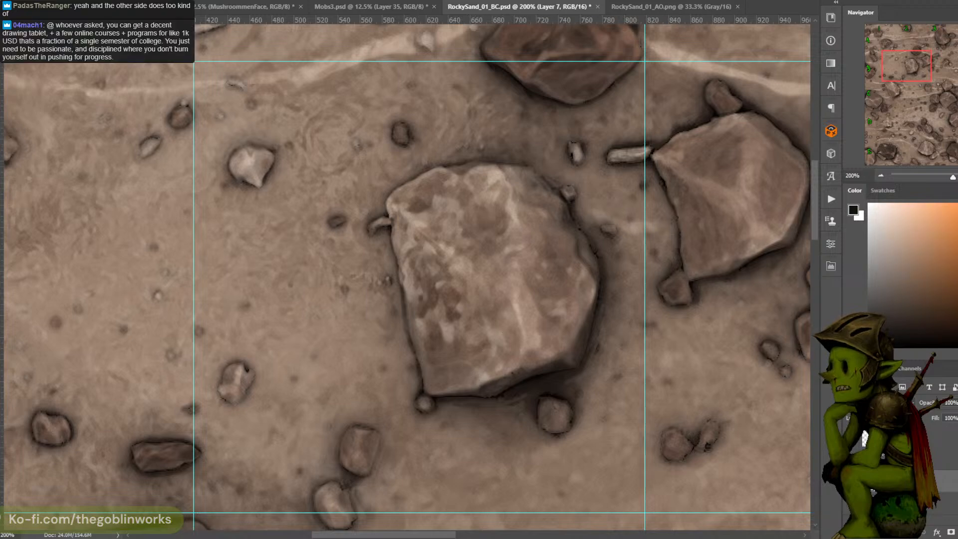
alt+click(474, 381)
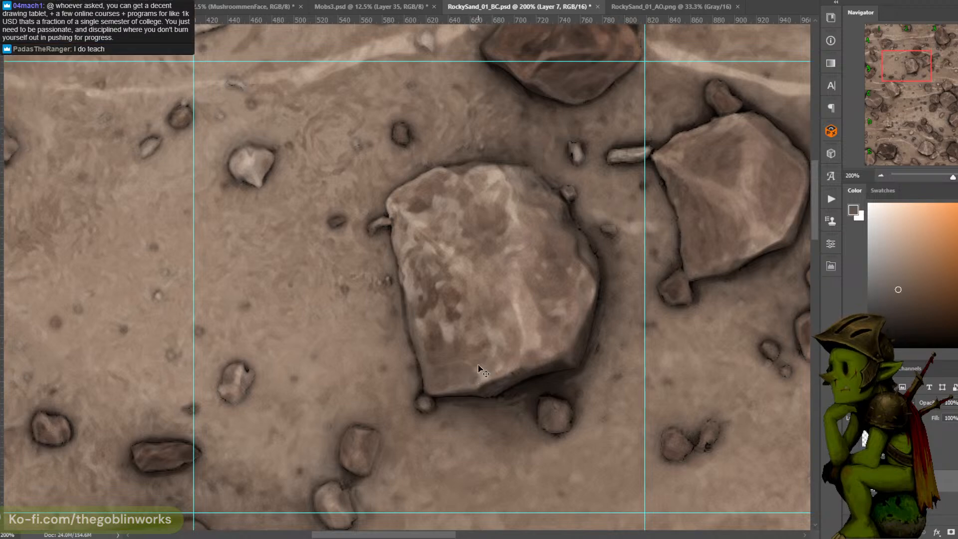
key(d)
Replace the curved chip at the mottled boulder's left edge with a rough round pebble using sampled sand and rock browns
drag(485, 159, 534, 156)
alt+click(417, 210)
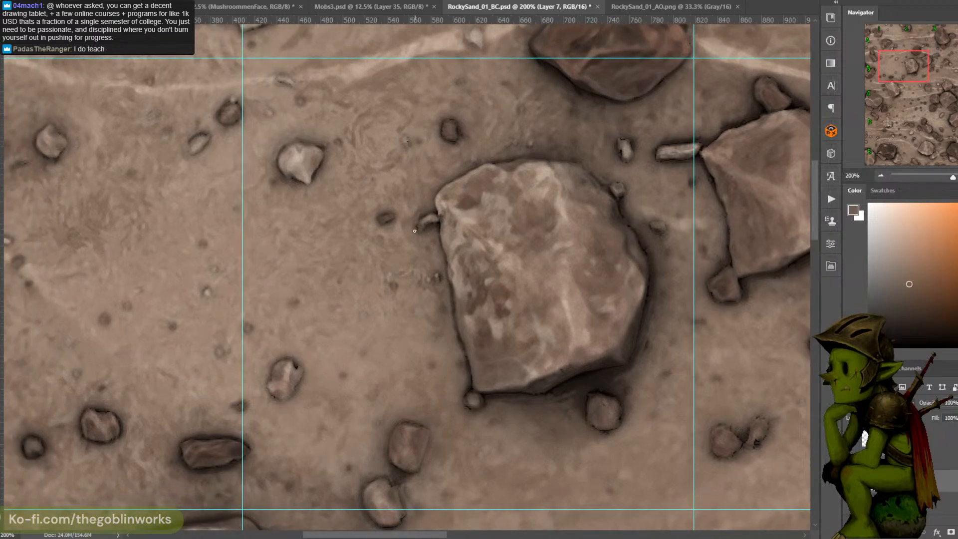
alt+click(419, 201)
alt+click(418, 225)
mouse_move(424, 215)
mouse_down()
mouse_move(425, 228)
mouse_move(435, 215)
mouse_up()
alt+click(430, 206)
alt+click(439, 223)
alt+click(432, 228)
Outline the round pebble at the boulder's left edge in black and shade it with sampled light and dark rock tones
click(884, 339)
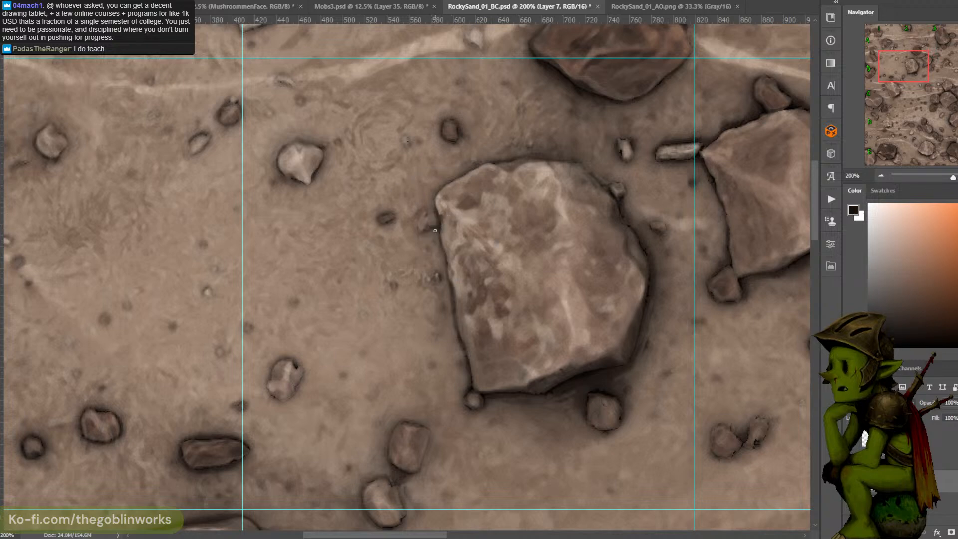
mouse_move(440, 229)
mouse_down()
mouse_move(416, 229)
mouse_move(430, 209)
mouse_up()
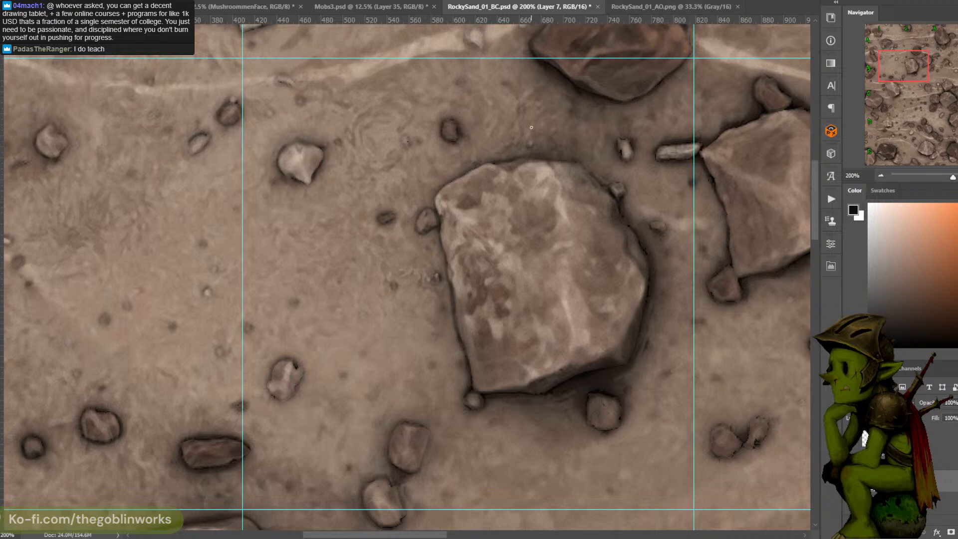
alt+click(445, 214)
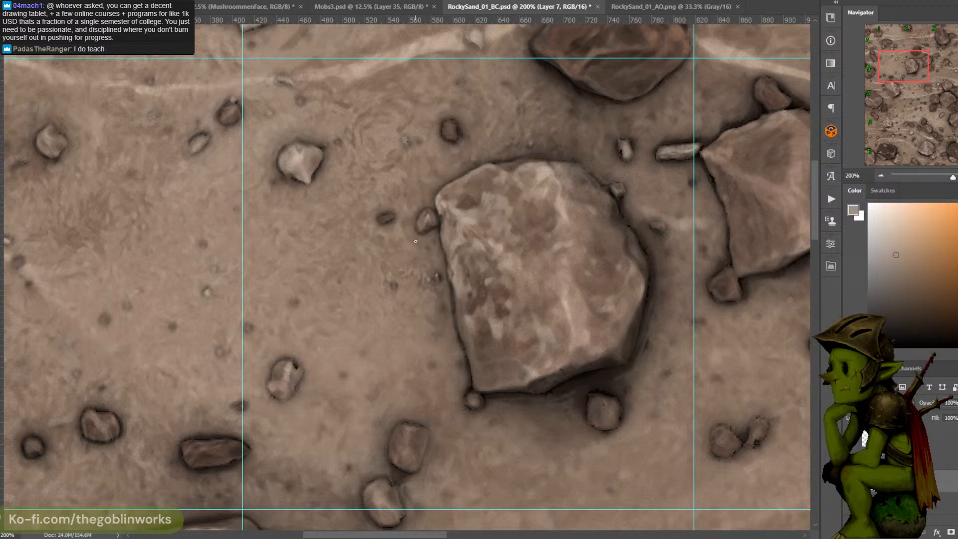
key(d)
alt+click(435, 233)
alt+click(432, 224)
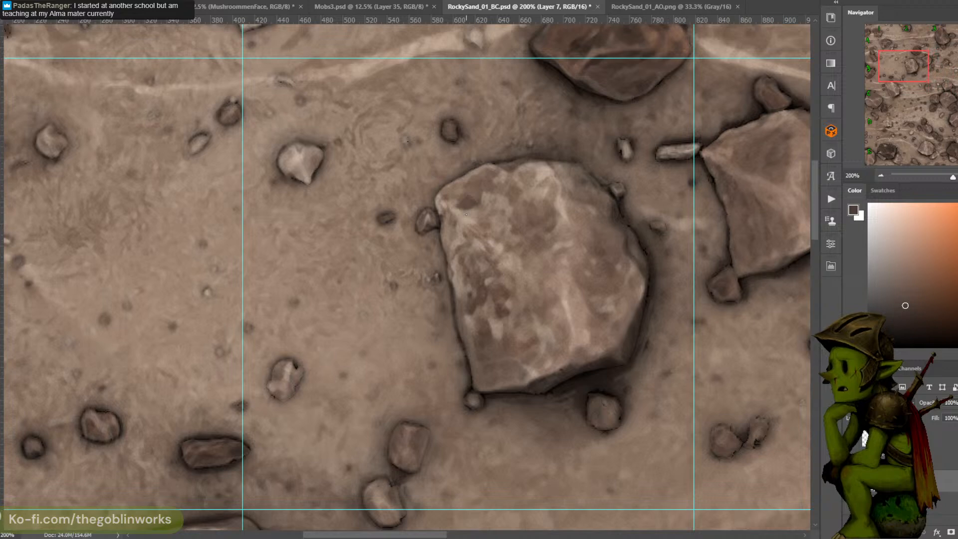
key(d)
Touch up the dark outline of the small light-striped pebble below and left of the mottled boulder with black
key(ctrl+minus)
key(ctrl+minus)
drag(609, 118, 663, 59)
key(ctrl+plus)
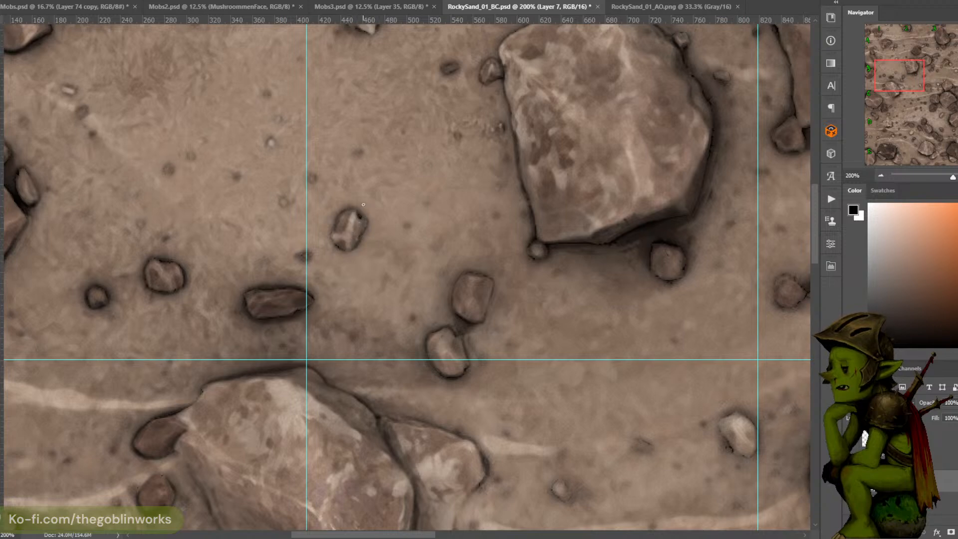
drag(366, 220, 385, 222)
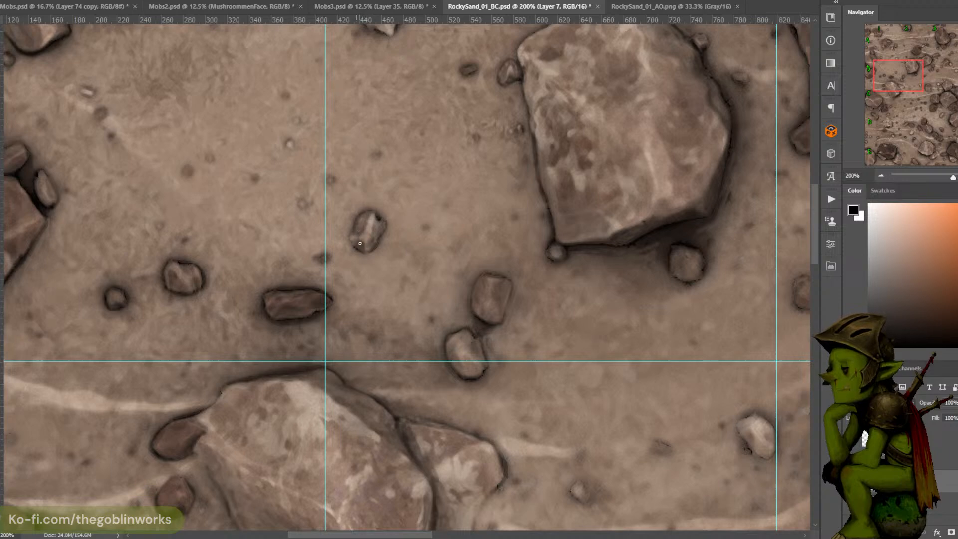
drag(506, 141, 470, 243)
key(ctrl+minus)
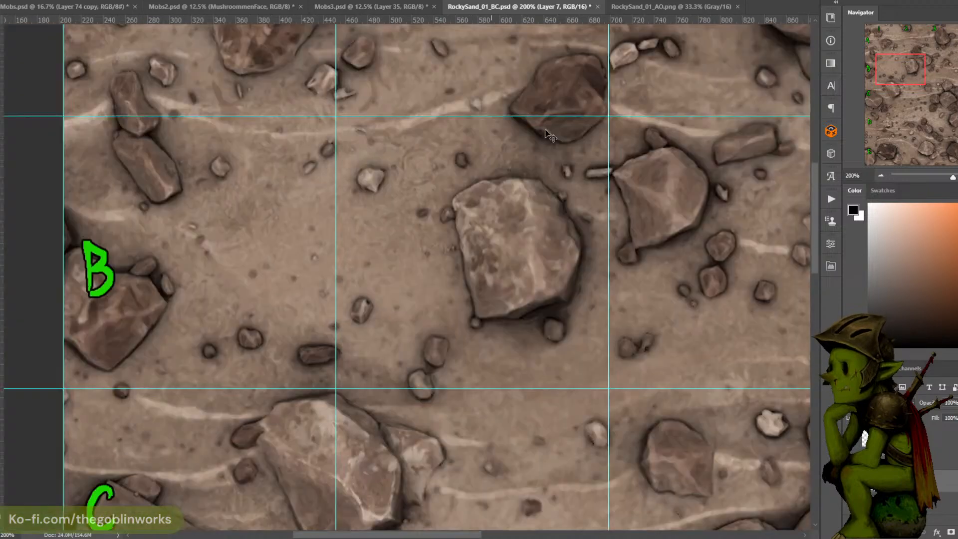
drag(624, 82, 519, 151)
key(ctrl+plus)
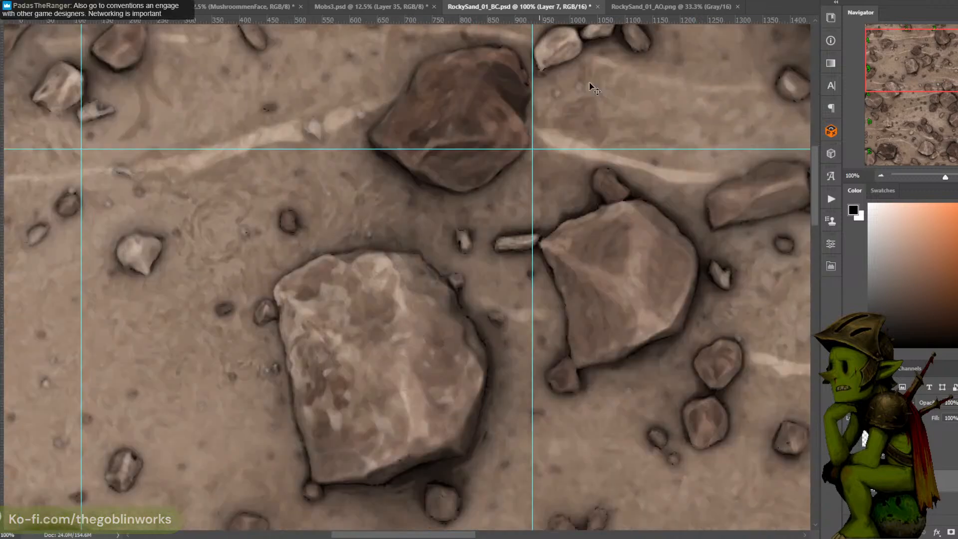
Refine the lower edge of the pale pebble right of the dark reddish boulder with sampled sand browns and black
drag(595, 78, 456, 171)
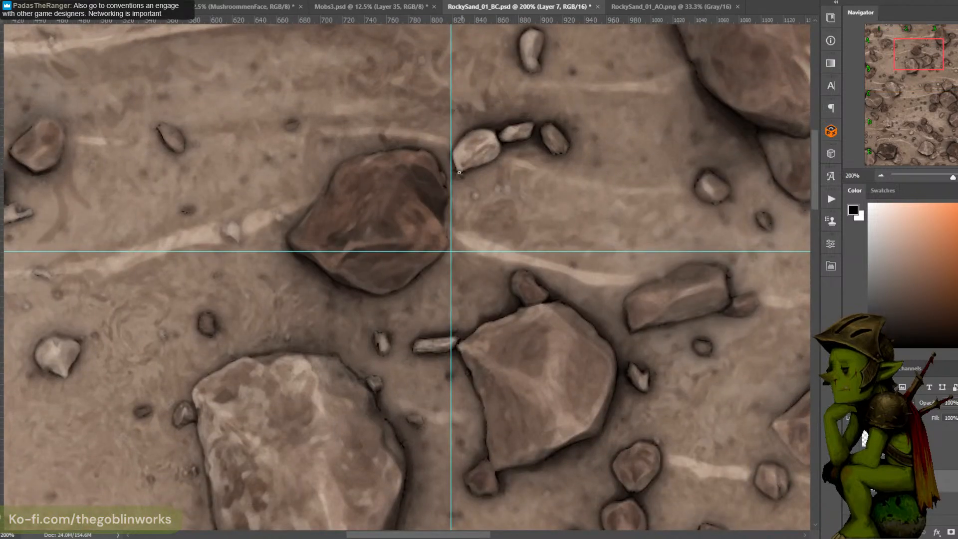
alt+click(465, 179)
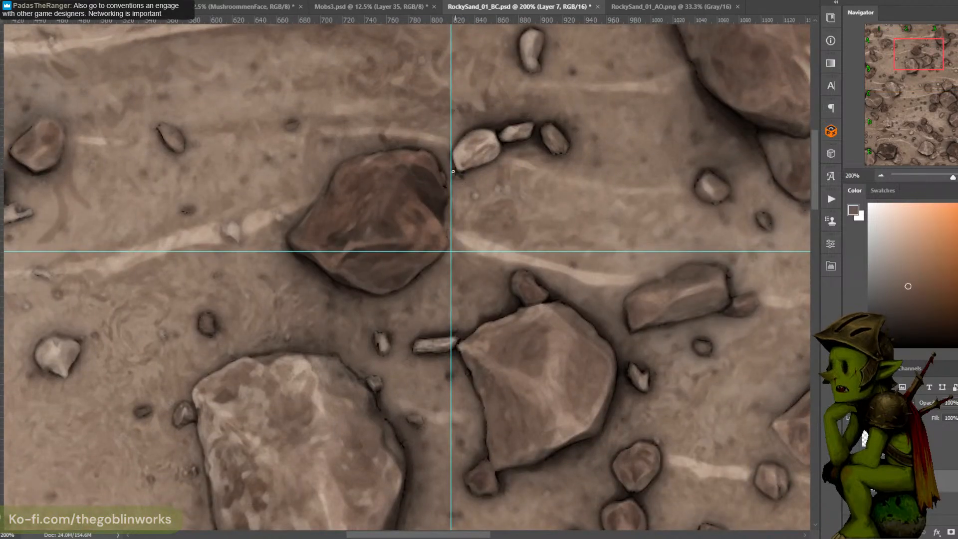
alt+click(466, 176)
key(d)
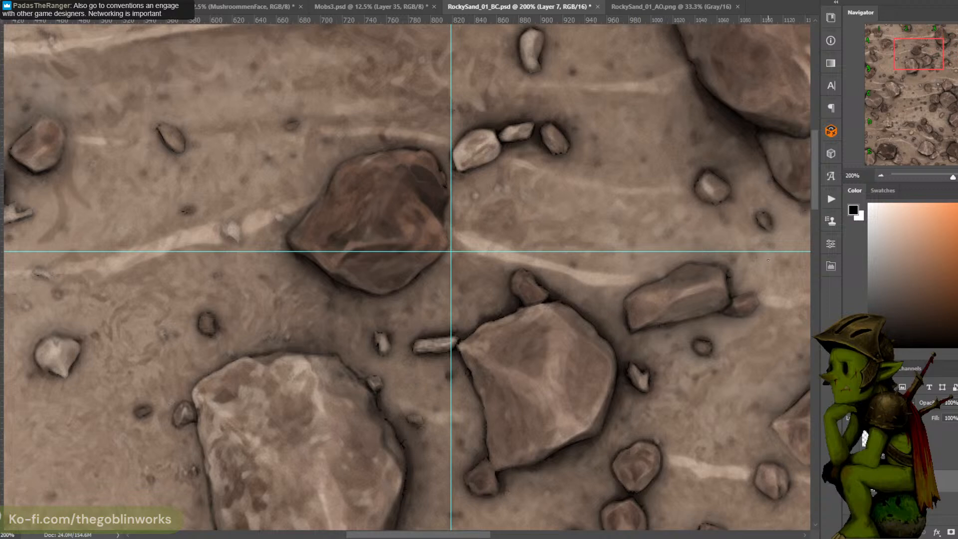
Touch up the black contact shadow around the small rock beneath the large boulder in section 3, and save the file
drag(745, 280, 647, 316)
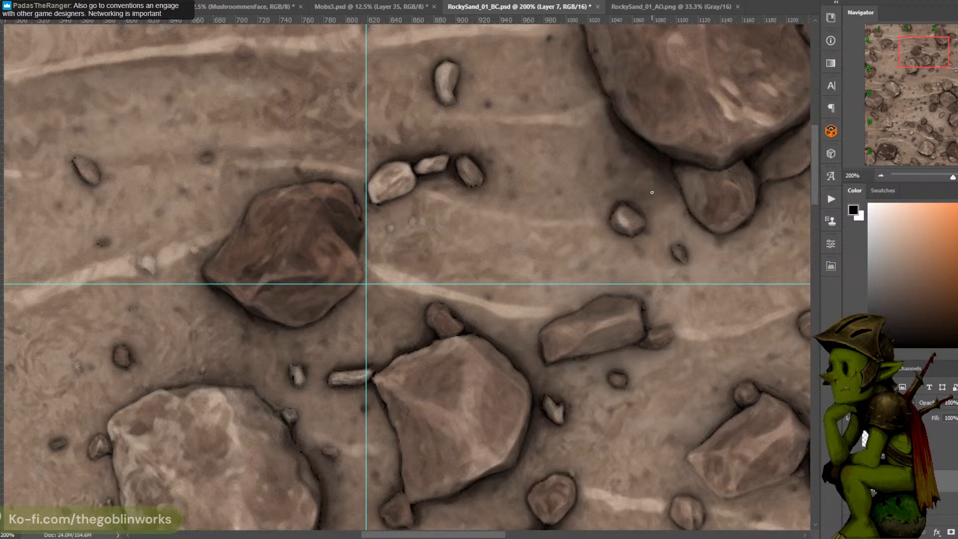
drag(682, 265, 619, 316)
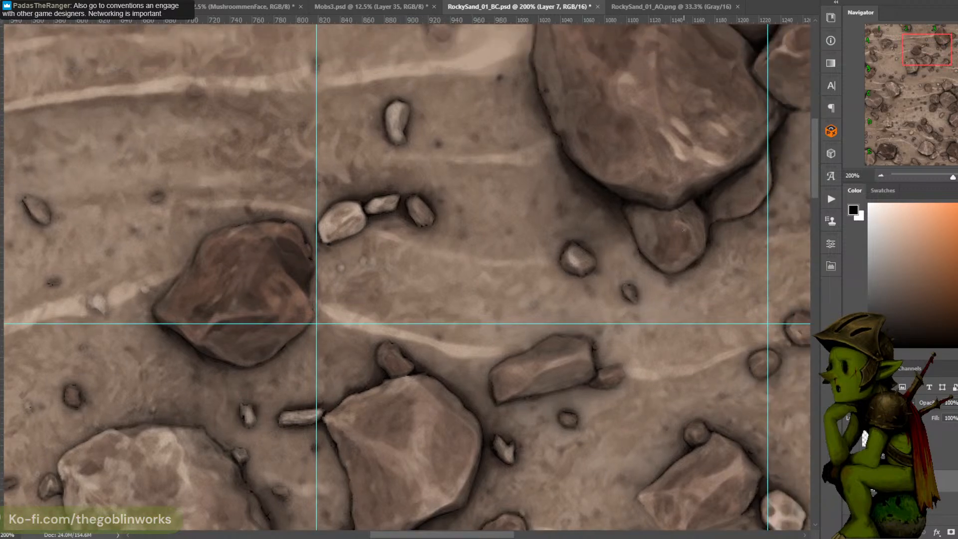
ctrl+click(626, 194)
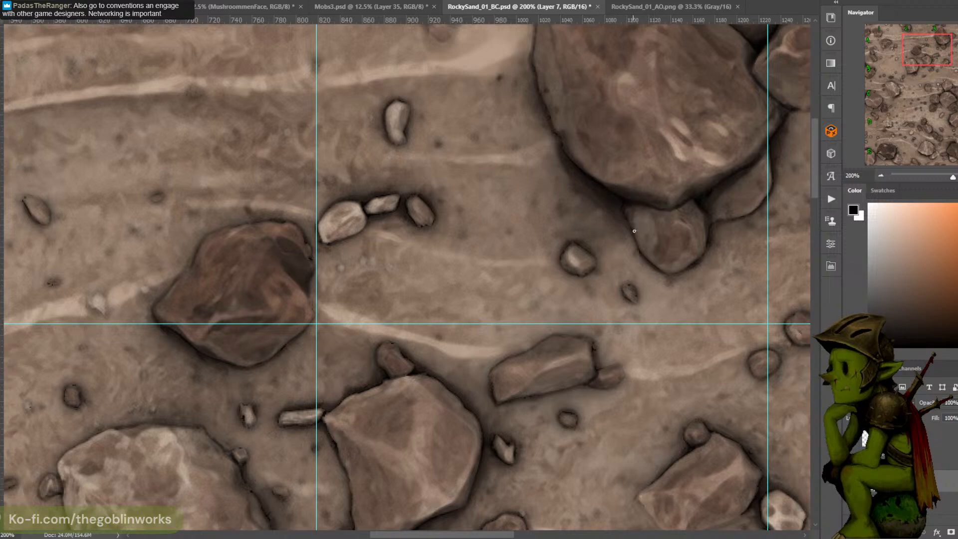
key(ctrl+minus)
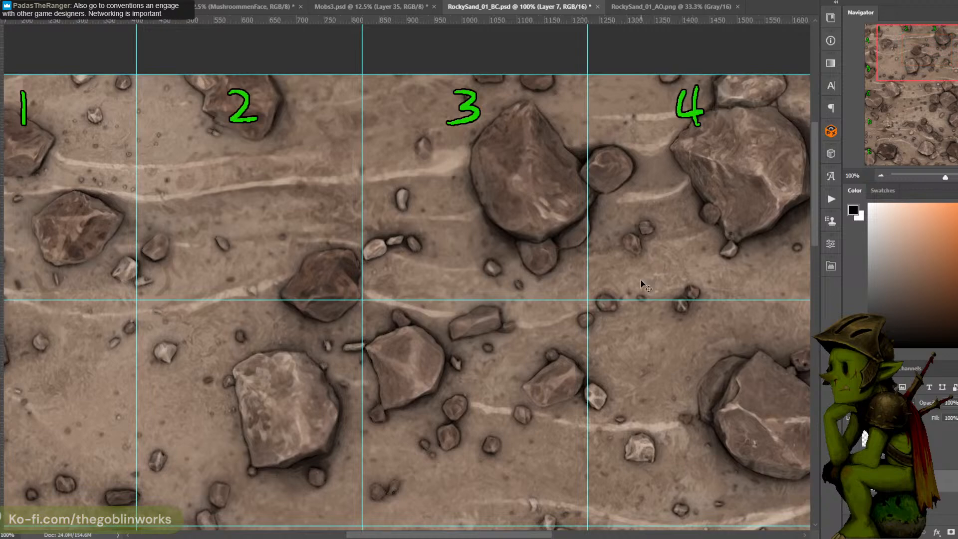
key(ctrl+s)
Darken the lower-left outline of the angular rock beside the pale spotted pebble with black
drag(606, 319, 603, 294)
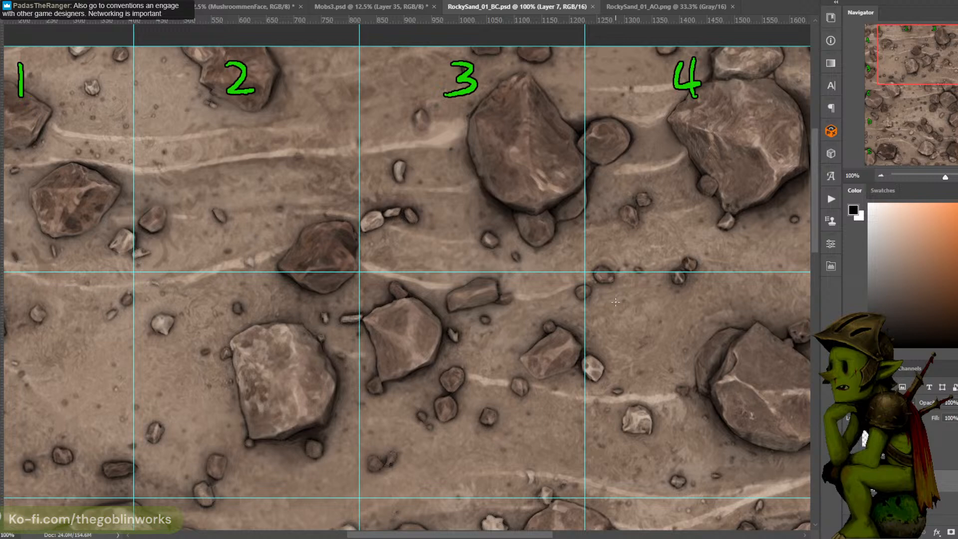
drag(599, 277, 592, 182)
key(ctrl+plus)
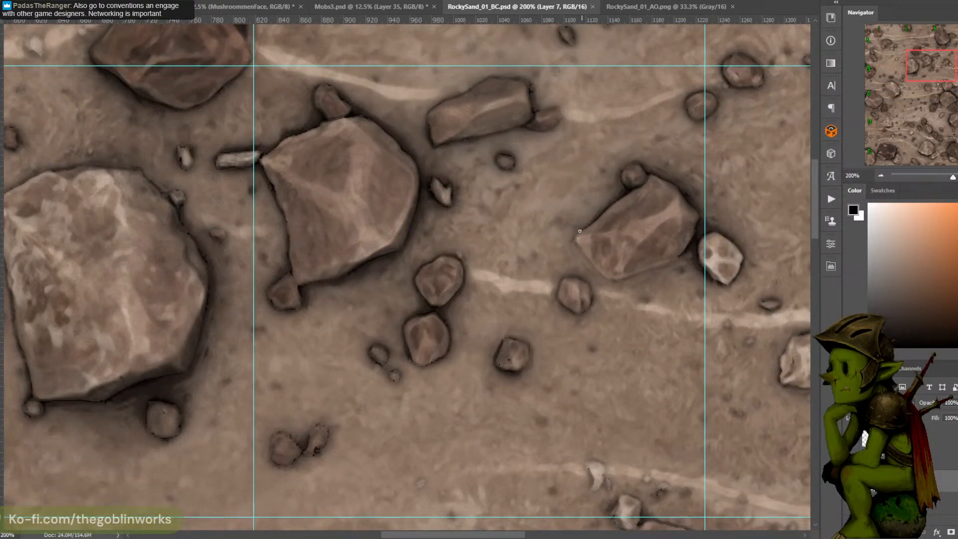
mouse_move(575, 244)
mouse_down()
mouse_move(621, 280)
mouse_move(646, 272)
mouse_up()
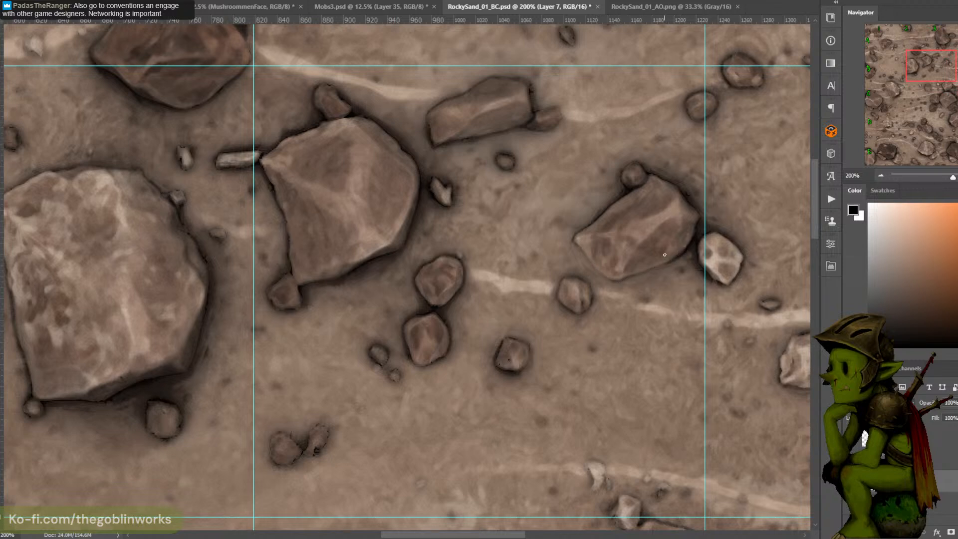
drag(650, 238, 640, 251)
key(ctrl+minus)
drag(583, 333, 663, 325)
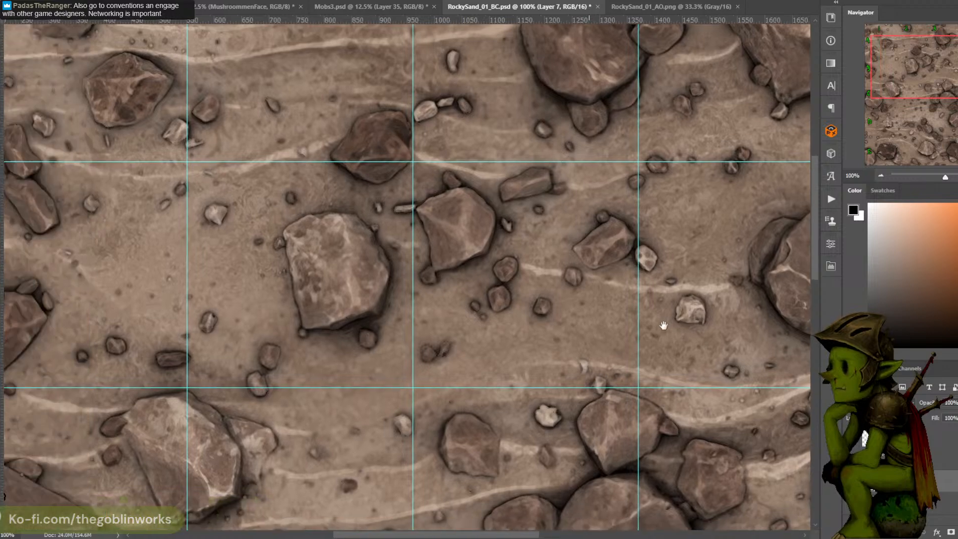
Deepen the black contact line where the pointed boulder's bottom corner meets the small pebble
key(ctrl+plus)
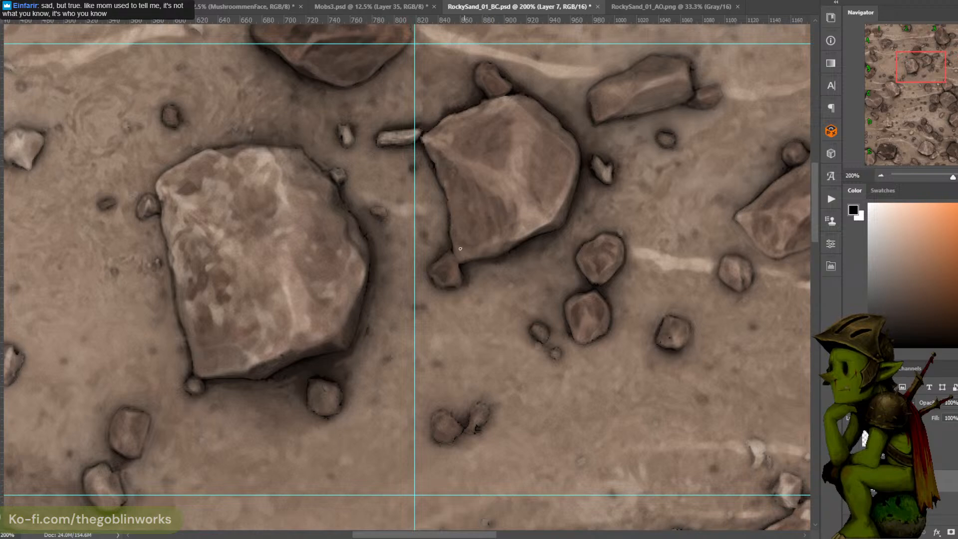
drag(453, 249, 461, 262)
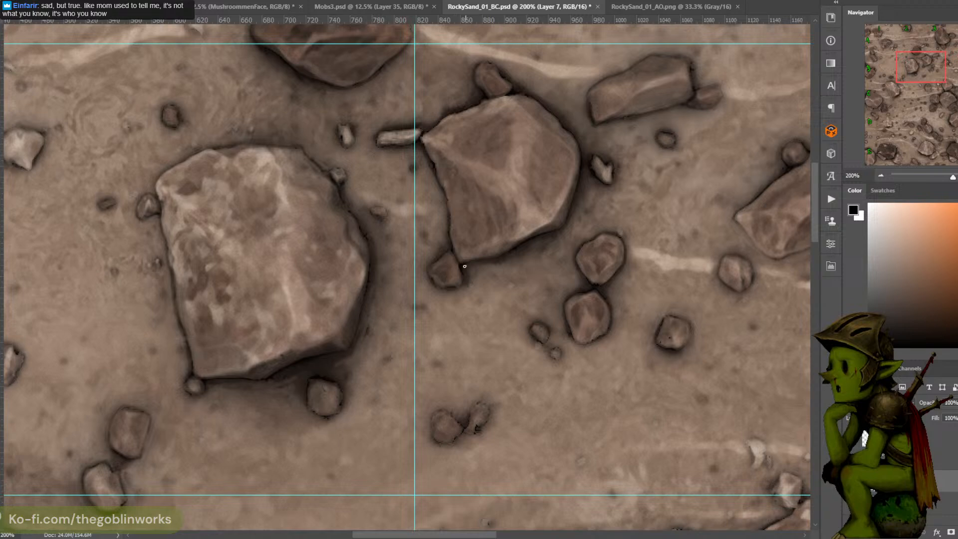
drag(432, 239, 526, 165)
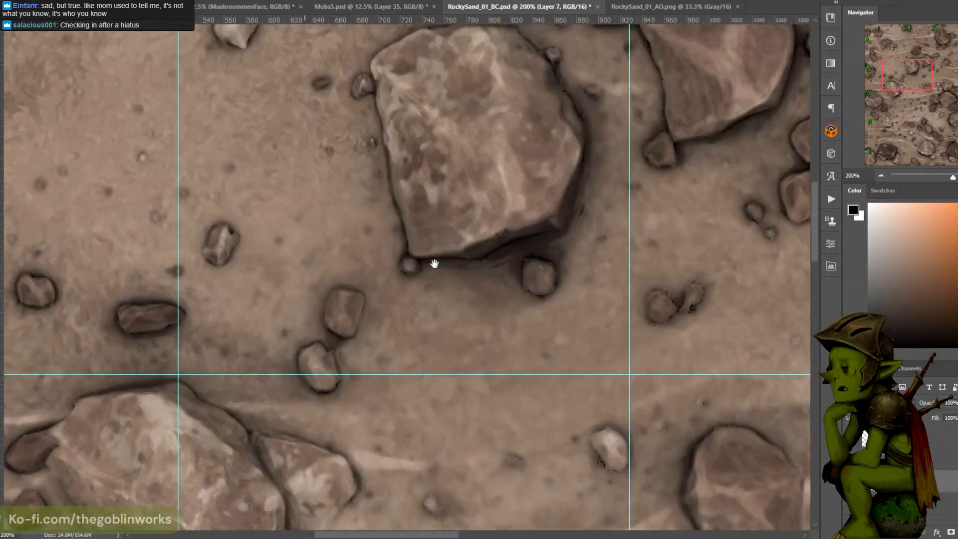
Clean up the gap between the two stacked pebbles below and left of the mottled boulder with sampled sand browns
drag(289, 307, 444, 259)
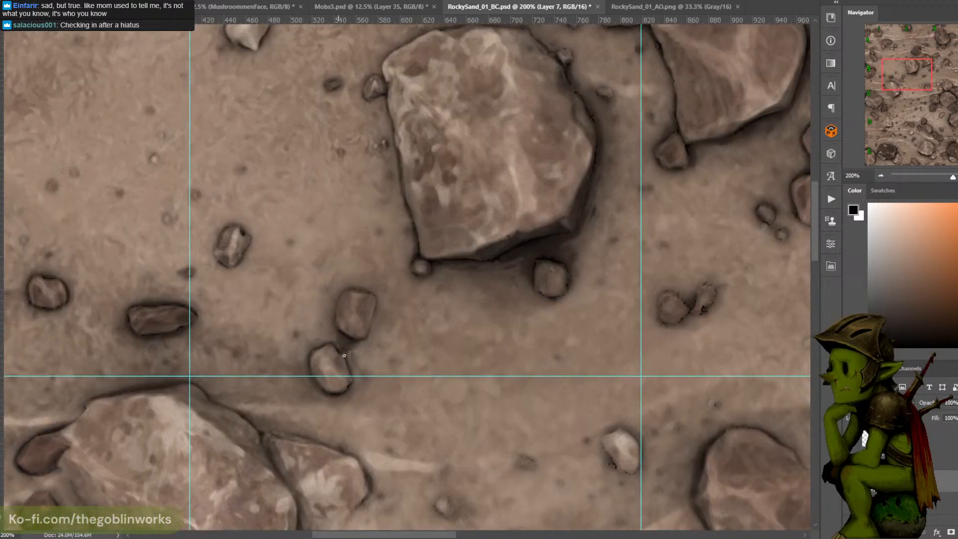
alt+click(346, 353)
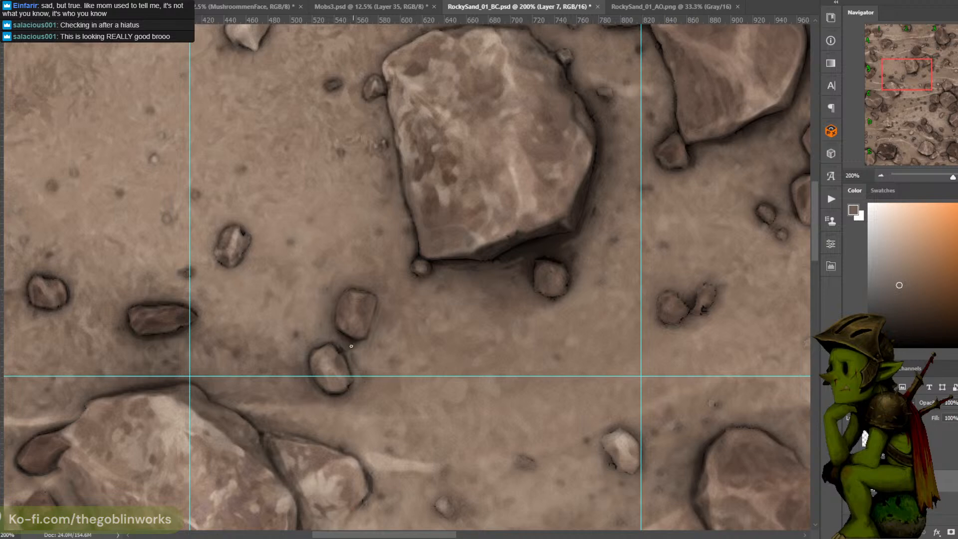
alt+click(362, 346)
alt+click(318, 299)
drag(407, 227, 414, 304)
Redefine the two touching pebbles below and right of the mottled boulder with sampled brown and black outlines, and save the file
key(ctrl+minus)
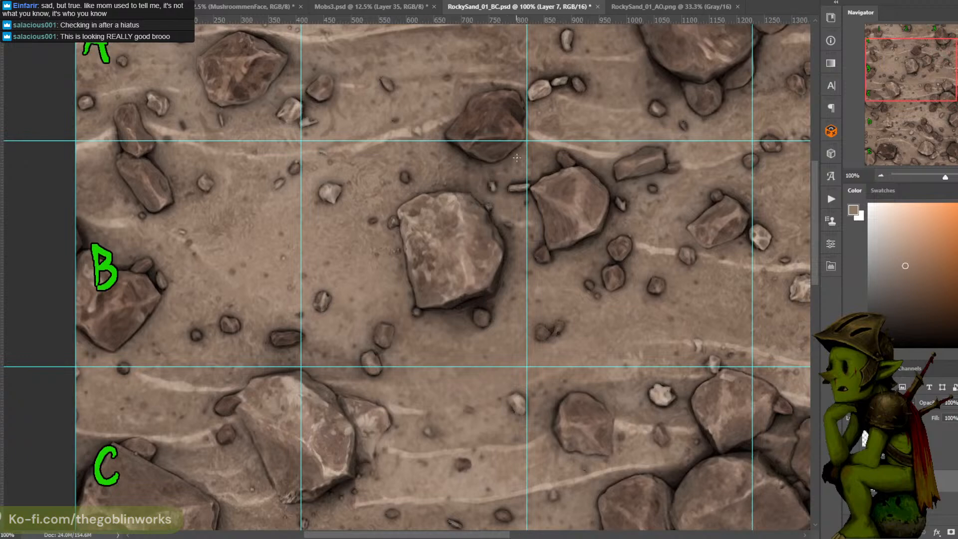
key(ctrl+plus)
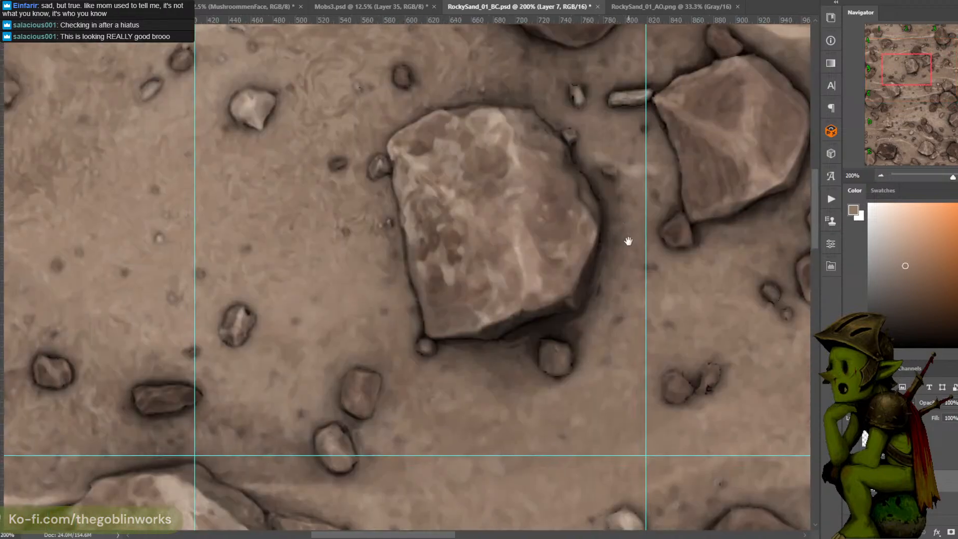
drag(627, 241, 528, 167)
alt+click(606, 306)
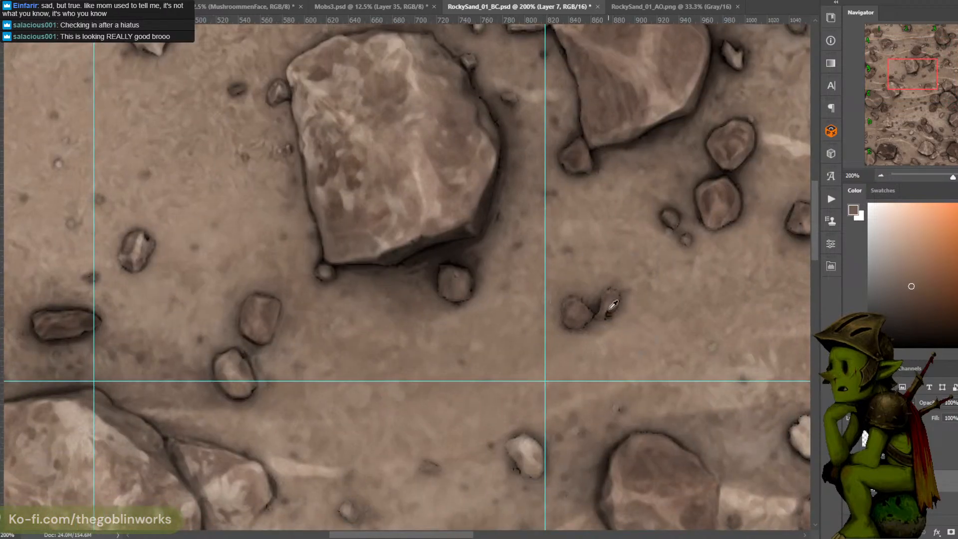
key(d)
drag(714, 220, 622, 271)
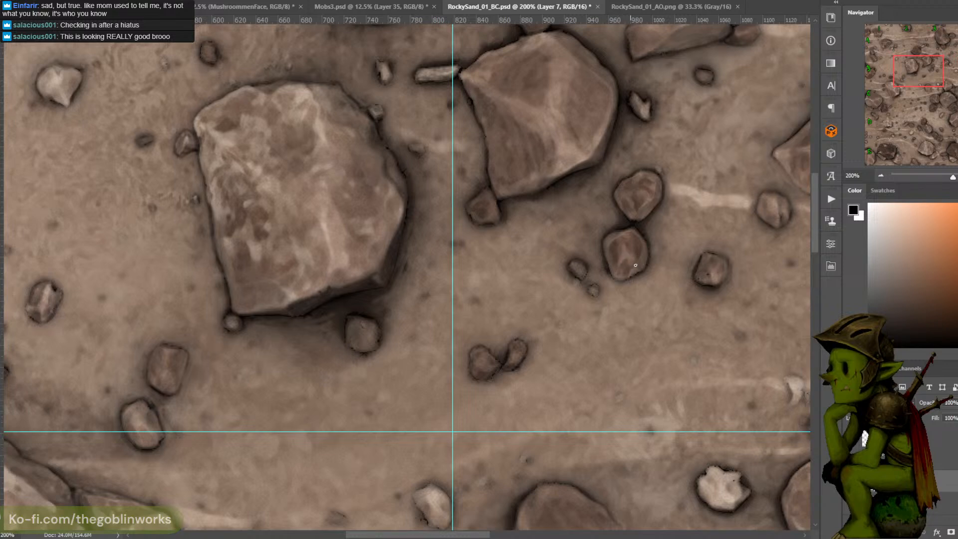
drag(663, 256, 591, 312)
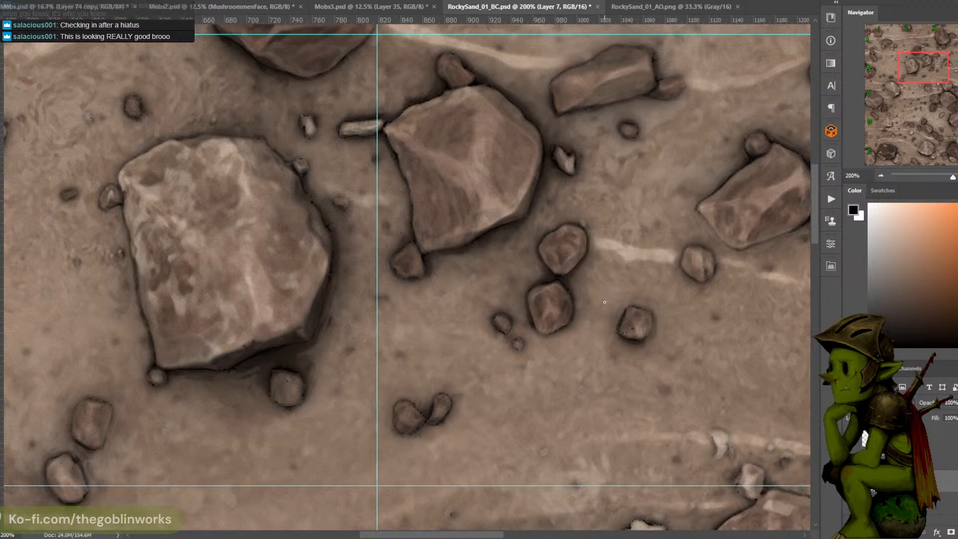
key(ctrl+minus)
key(ctrl+s)
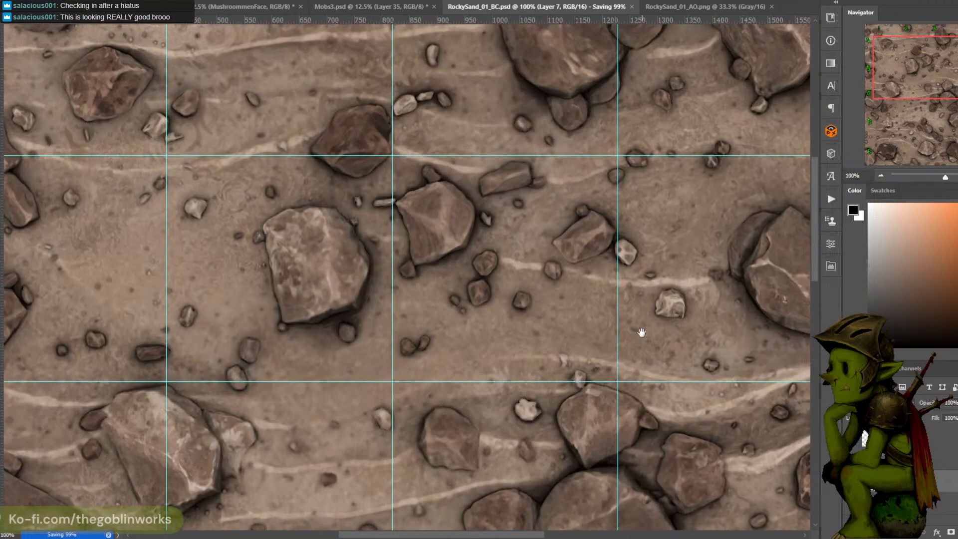
Sample a brown beside the pale curved pebble above the row of three small pebbles for further painting
drag(651, 328, 664, 357)
key(ctrl+minus)
key(ctrl+plus)
alt+click(417, 64)
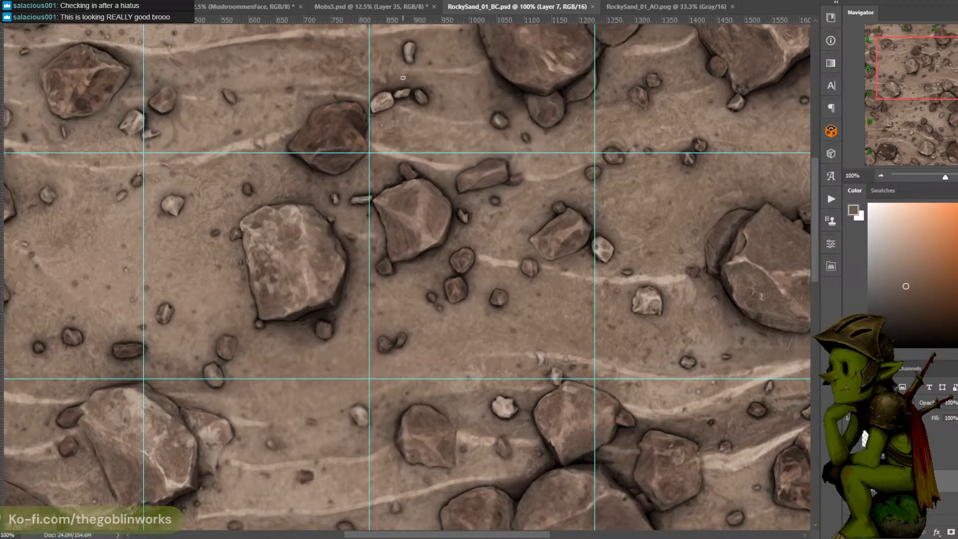
Touch up the sand beside the small pebble cluster near the upper middle with a sampled sand colour, and save the file
alt+click(398, 84)
drag(399, 89, 411, 90)
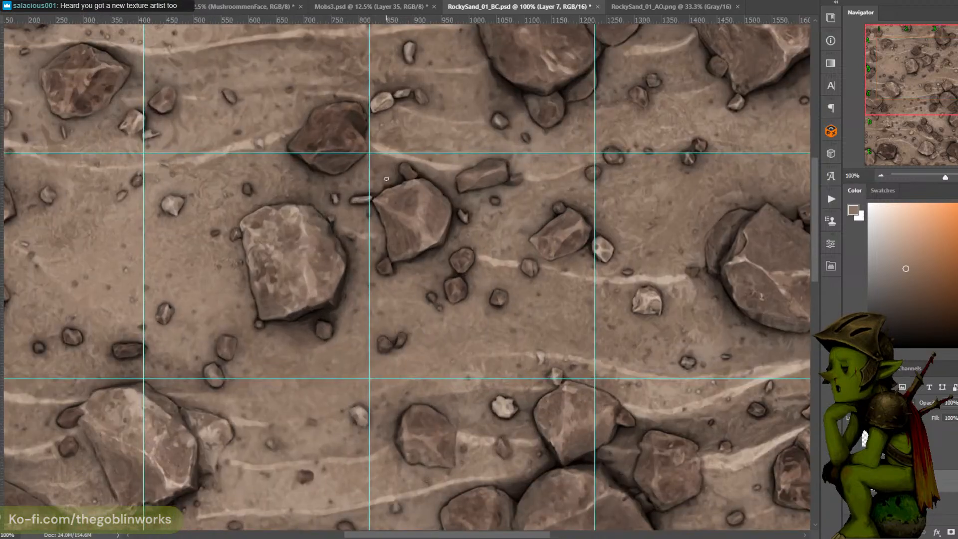
key(ctrl+s)
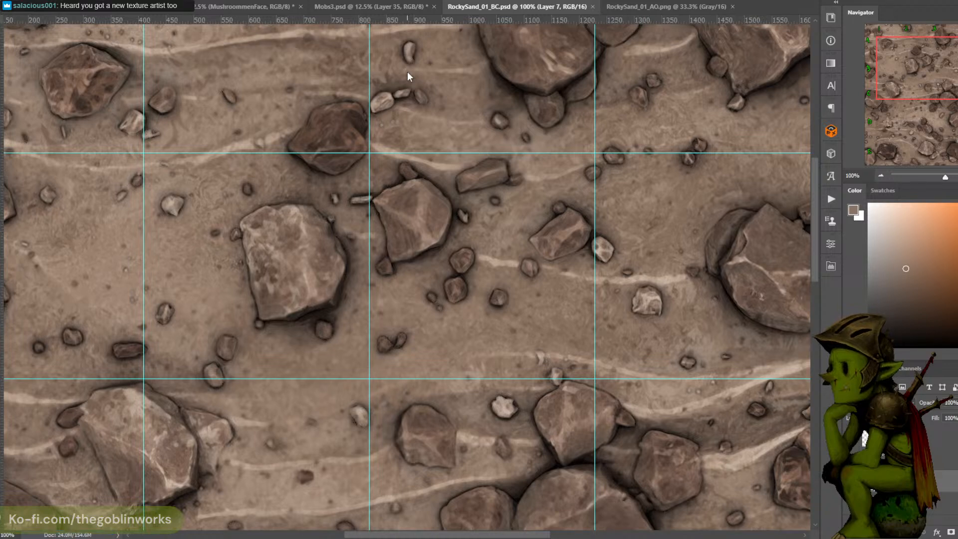
Hide the guides and open the recent file GrassLeaves_01_soleres.psd
key(ctrl+semicolon)
key(alt+f)
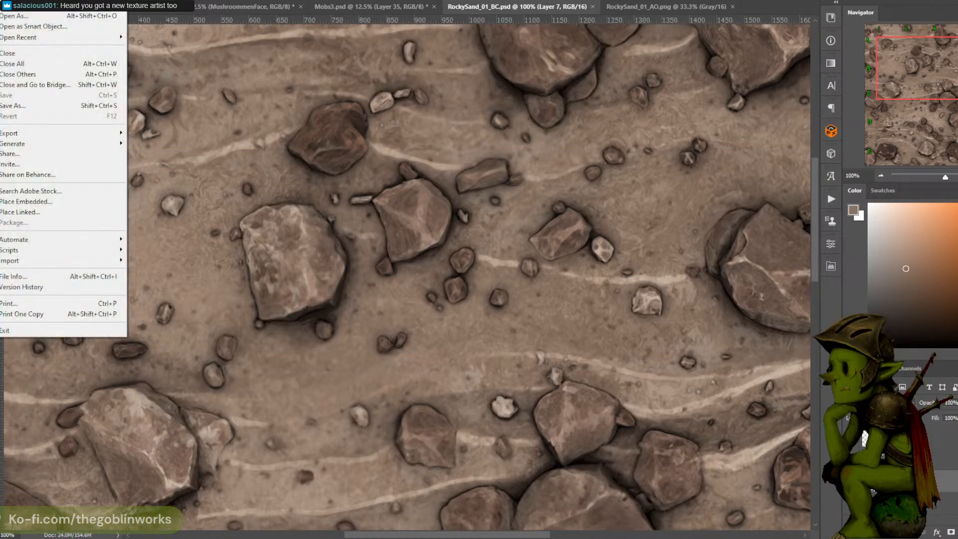
mouse_move(31, 40)
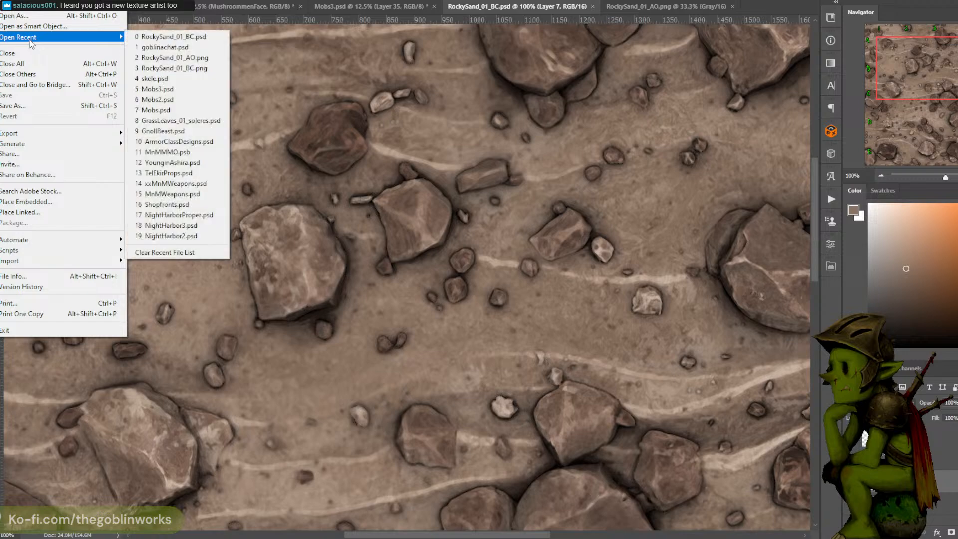
click(198, 121)
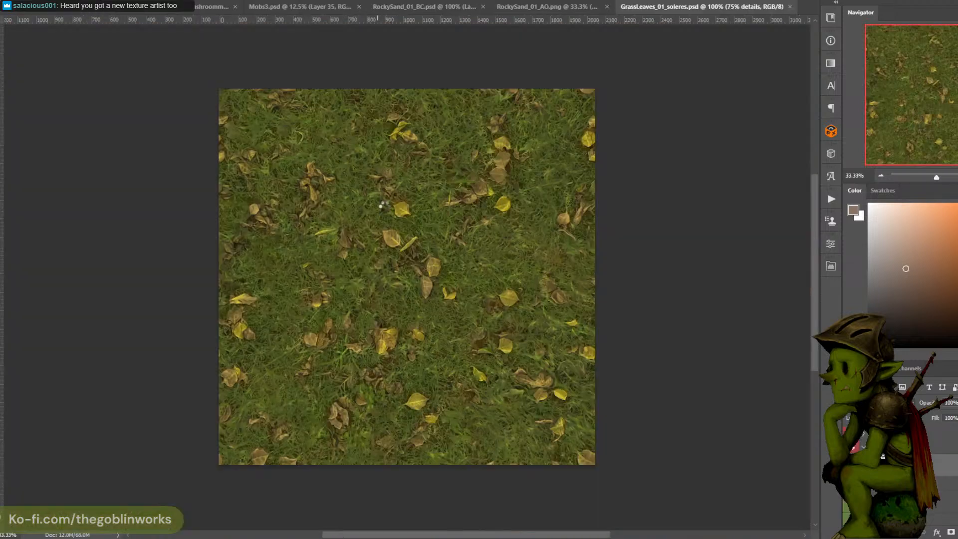
key(ctrl+plus)
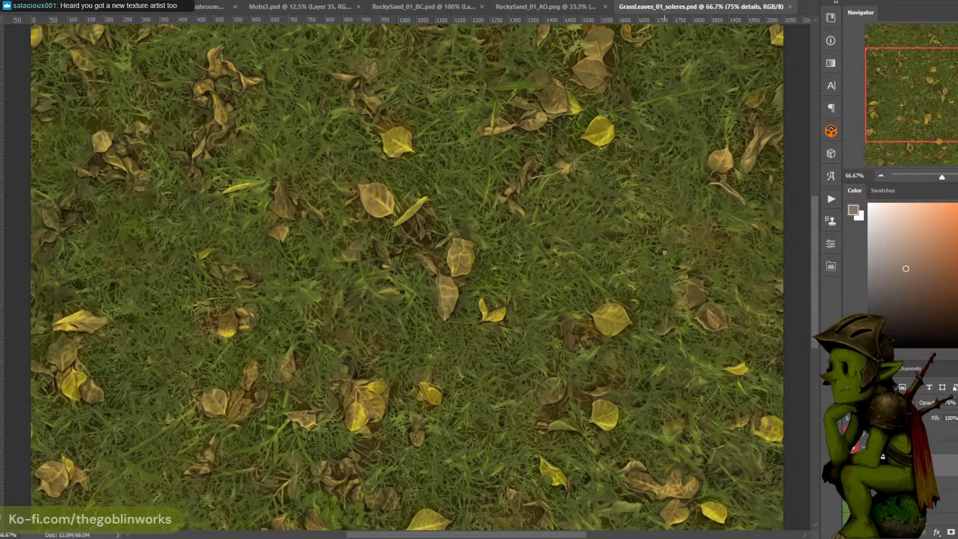
Compare the grass and leaves texture with and without its 75% details layer, leaving the layer shown
click(847, 464)
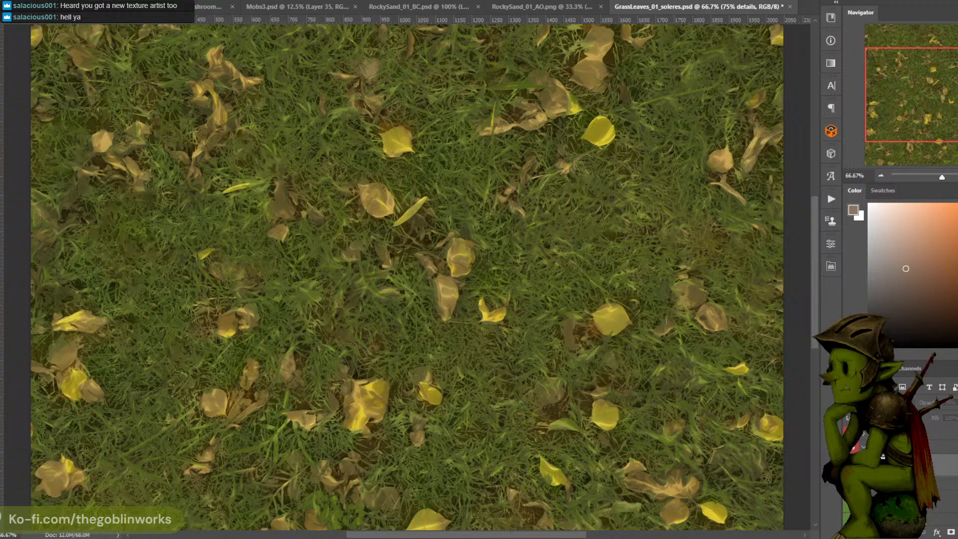
drag(502, 371, 514, 310)
key(ctrl+plus)
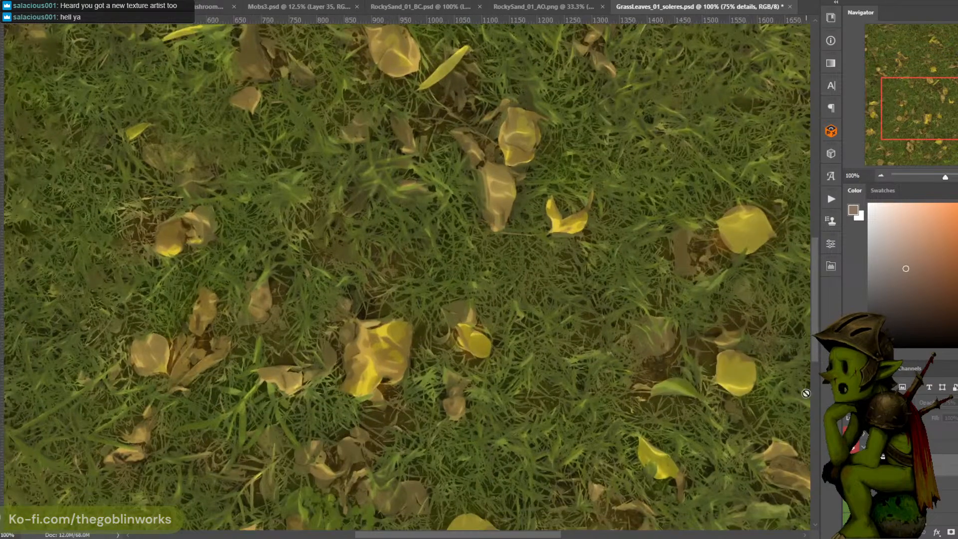
click(848, 464)
click(848, 464)
click(848, 465)
Examine the painted leaves and grass detail across the texture, both up close and as a whole
drag(538, 391, 271, 199)
drag(389, 156, 348, 252)
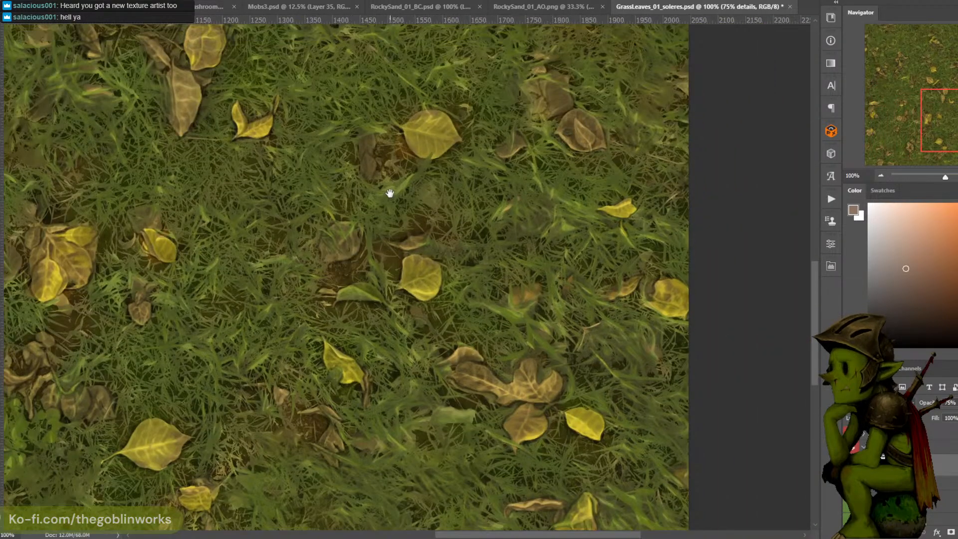
drag(389, 193, 430, 411)
drag(498, 305, 483, 374)
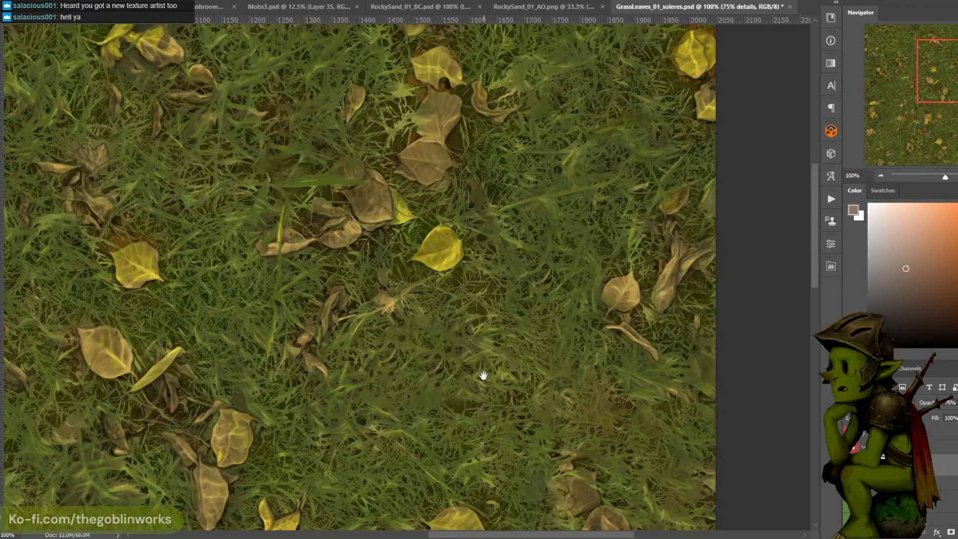
drag(481, 264, 484, 394)
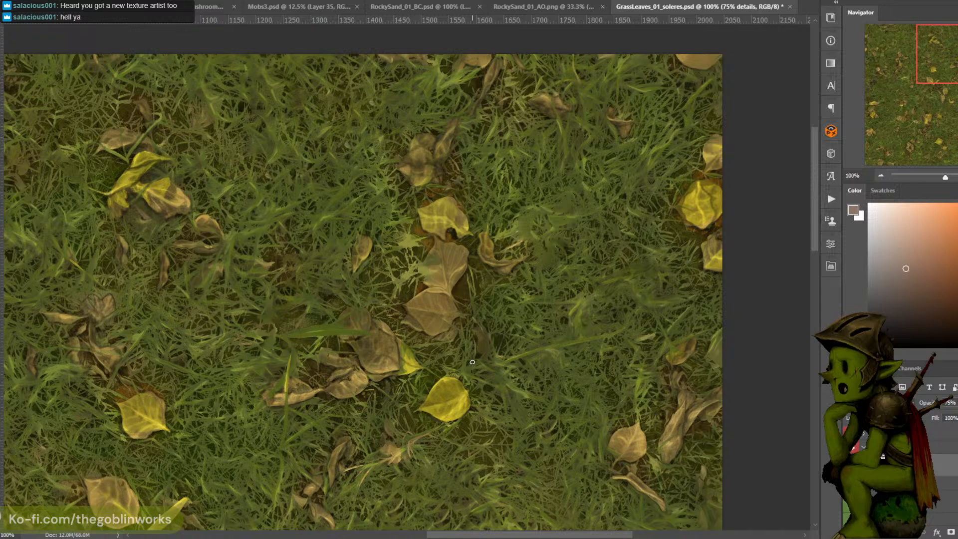
key(ctrl+minus)
drag(381, 342, 487, 214)
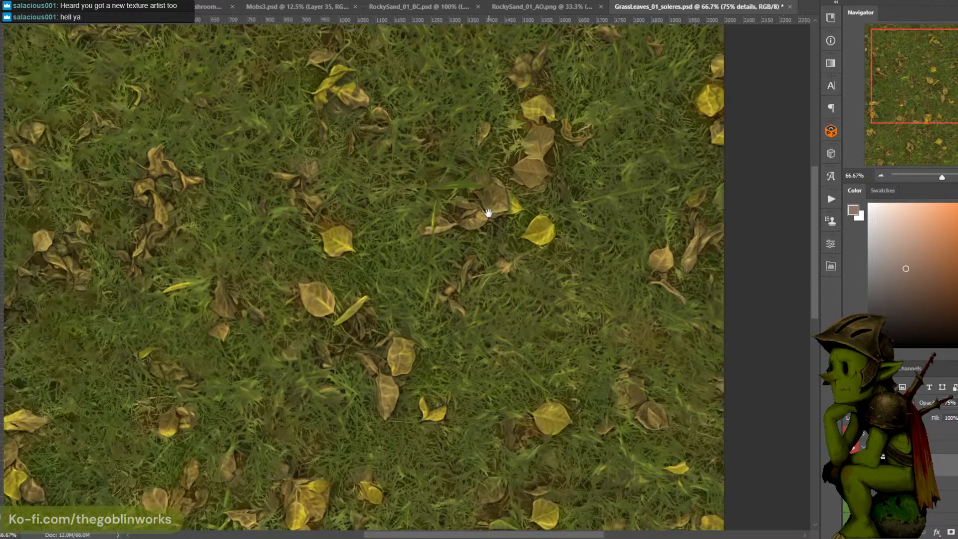
key(ctrl+minus)
drag(381, 319, 410, 223)
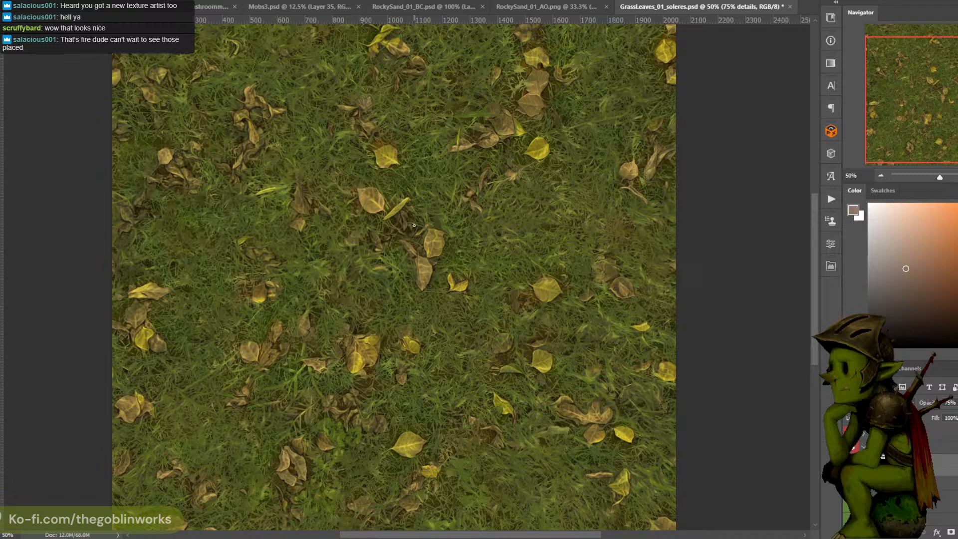
key(ctrl+minus)
key(ctrl+plus)
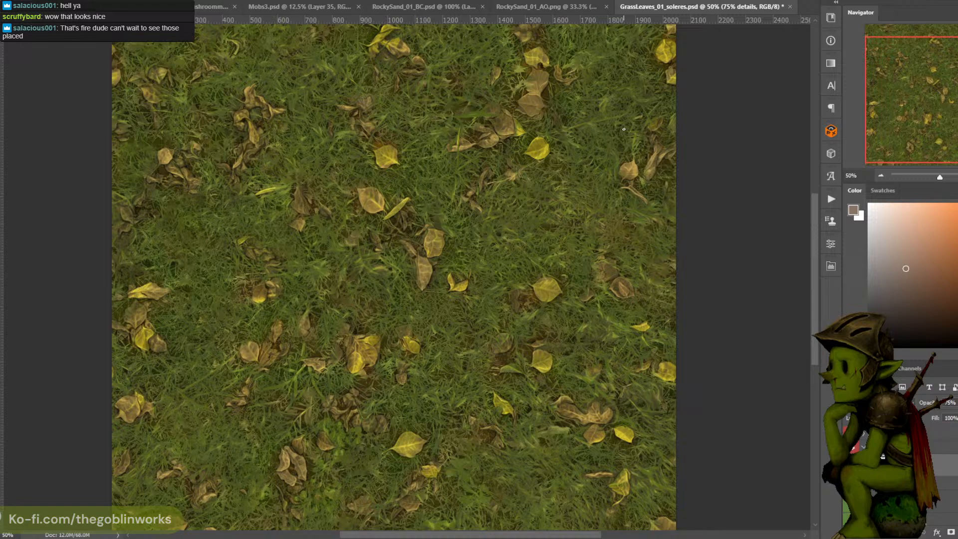
Return to RockySand_01_BC.psd and hide the layer with the green A to E row letters
click(547, 8)
click(448, 7)
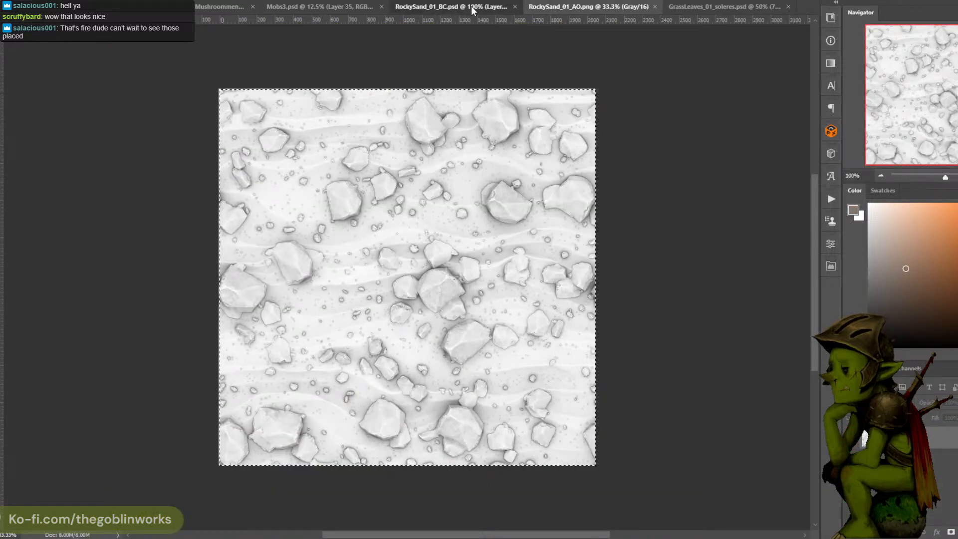
key(ctrl+minus)
key(ctrl+minus)
key(ctrl+minus)
key(ctrl+plus)
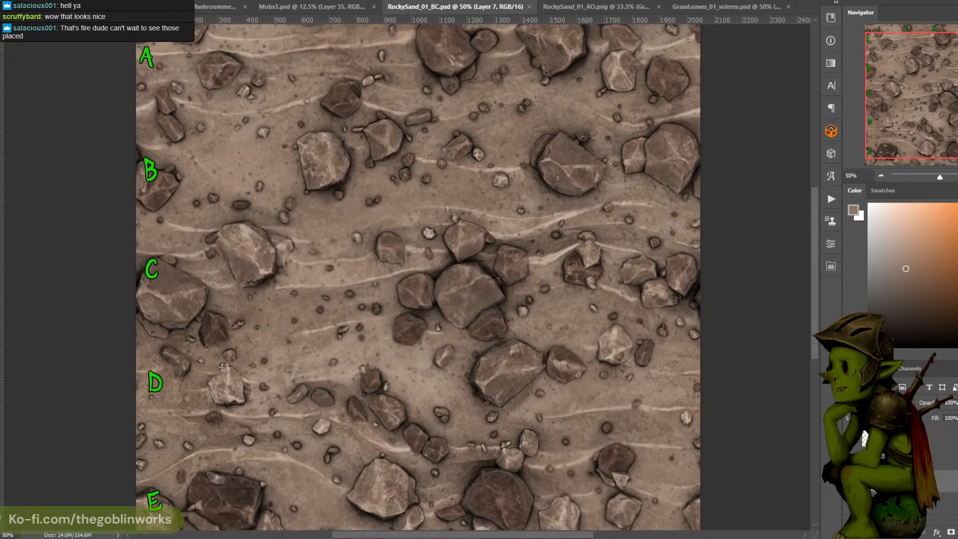
click(851, 440)
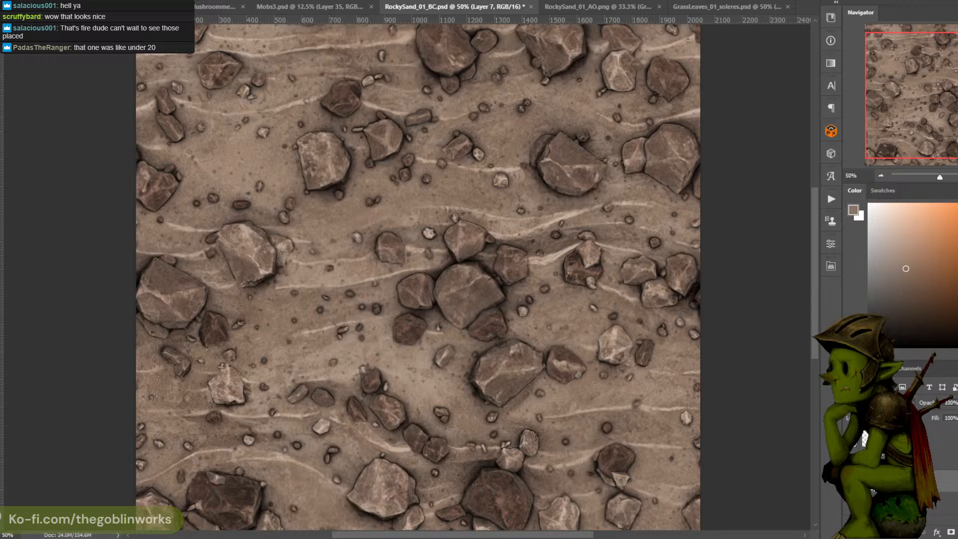
Sample rock and sand colours around the small angular rock and its pebbles in the upper middle of the texture
key(d)
drag(509, 232, 514, 280)
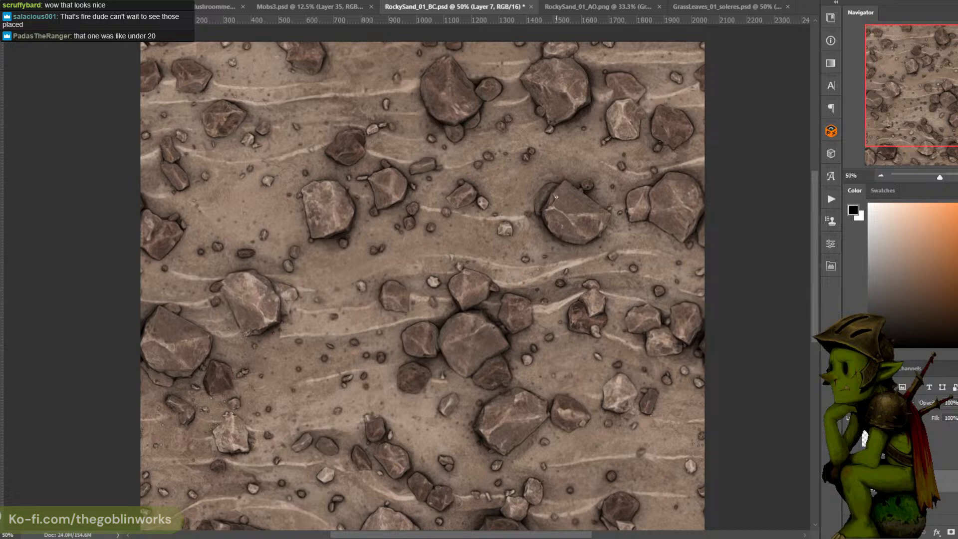
alt+click(400, 168)
alt+click(405, 172)
alt+click(407, 192)
alt+click(398, 208)
alt+click(431, 120)
key(ctrl+minus)
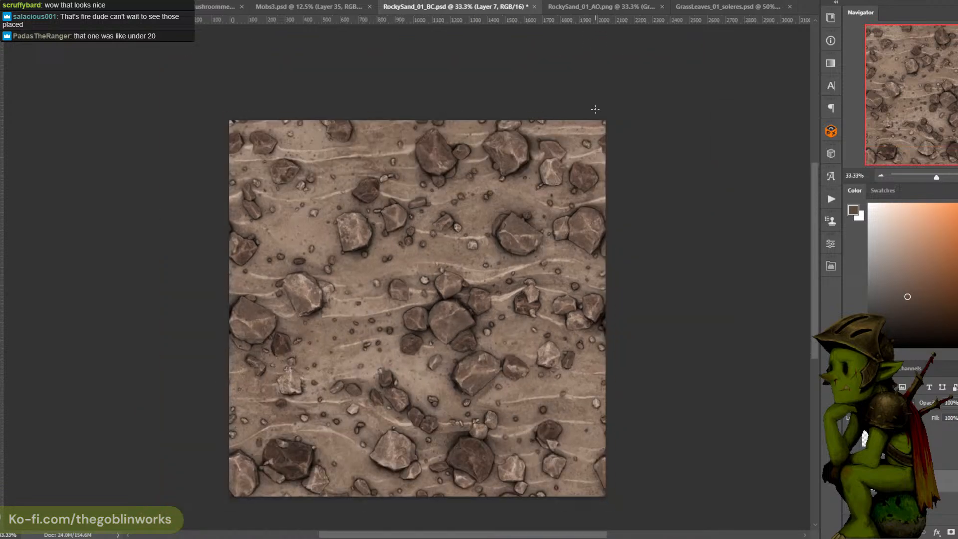
drag(586, 132, 593, 115)
alt+click(387, 225)
alt+click(374, 236)
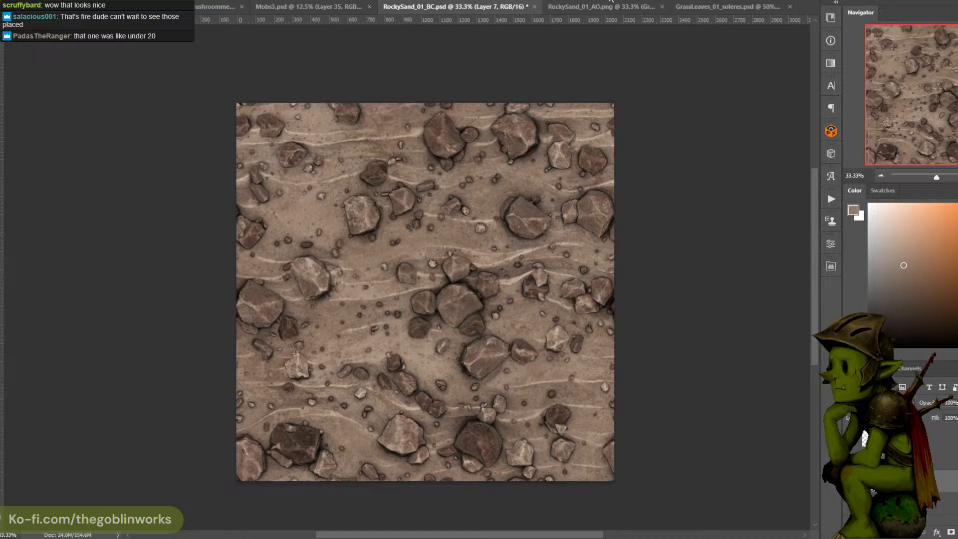
Sample the dark shadow tones in the central rock cluster and beside the light boulder on the texture's left half
key(ctrl+plus)
alt+click(500, 263)
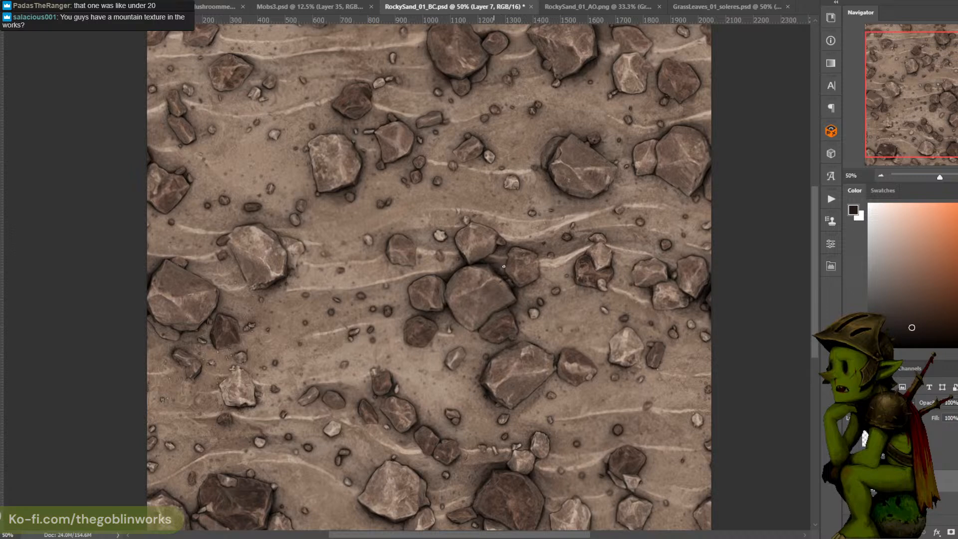
alt+click(395, 293)
drag(490, 196, 564, 173)
alt+click(355, 259)
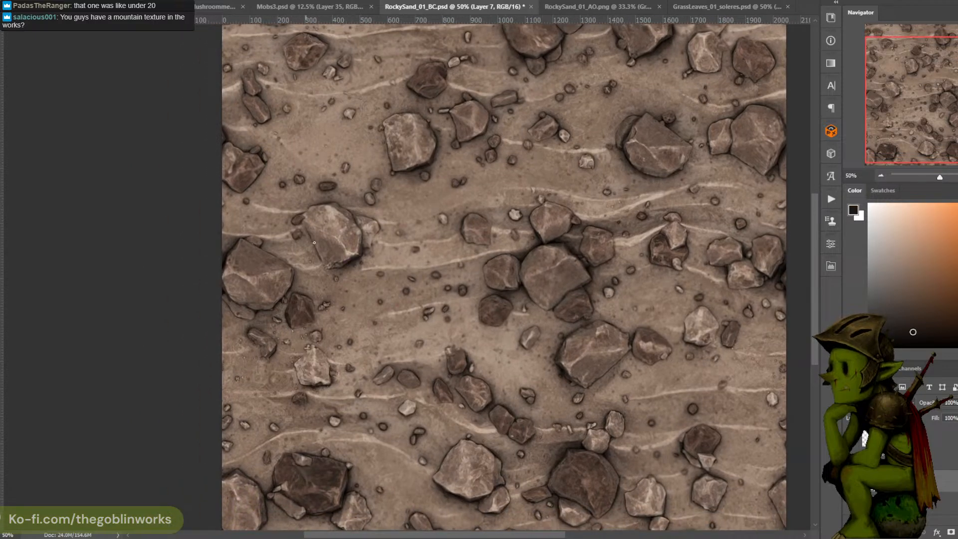
drag(304, 227, 391, 259)
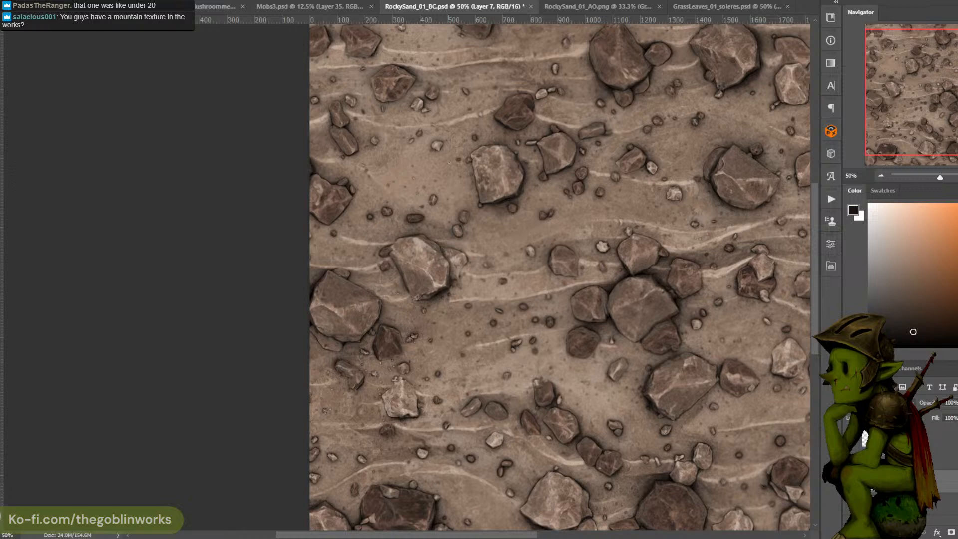
drag(474, 161, 492, 143)
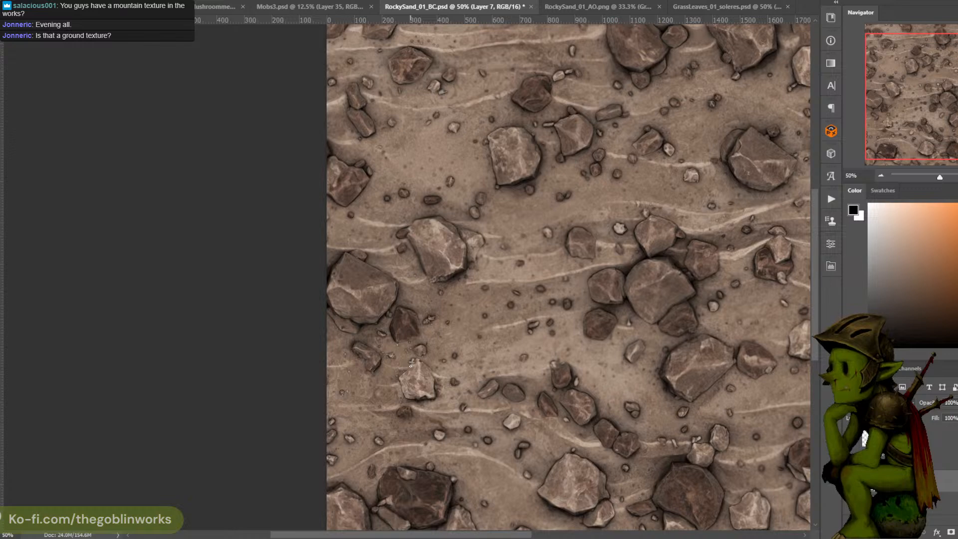
Sample tones from the upper light boulder's edge, the surrounding sand, the left boulder's base and the pebble pair below
click(491, 162)
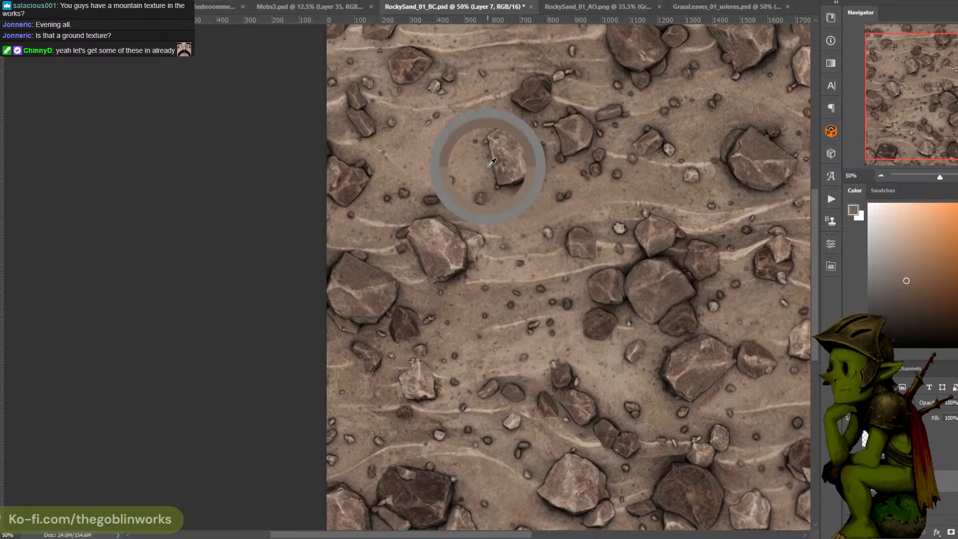
alt+click(488, 167)
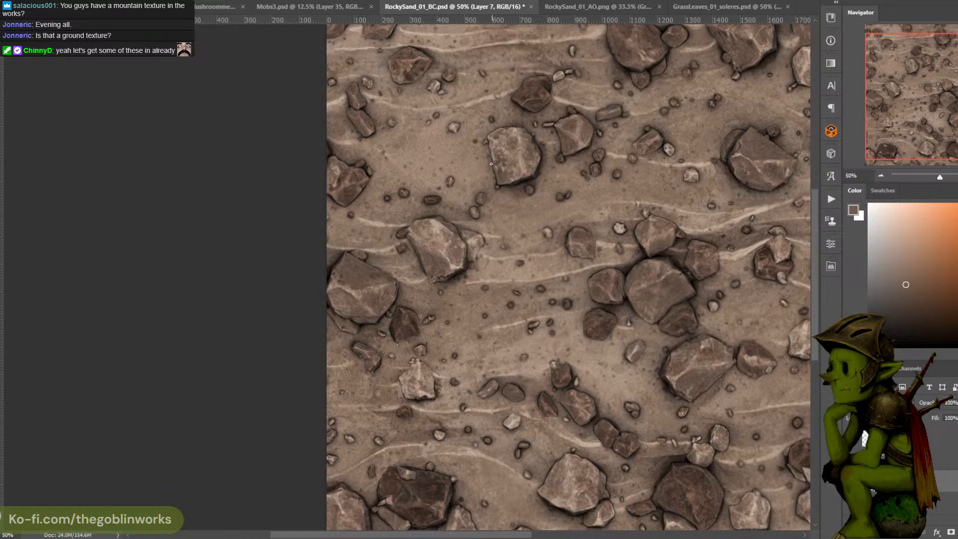
drag(530, 152, 550, 142)
alt+click(419, 172)
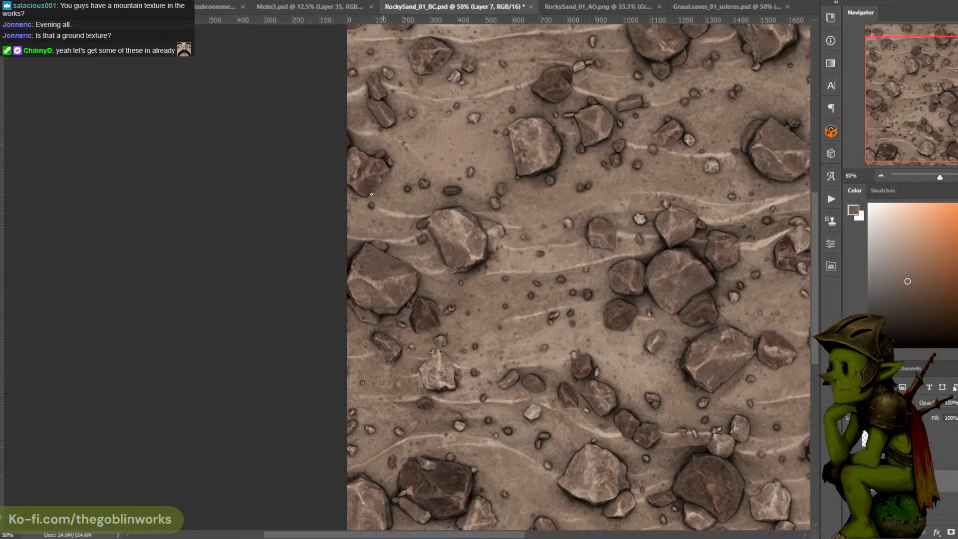
drag(478, 114, 469, 85)
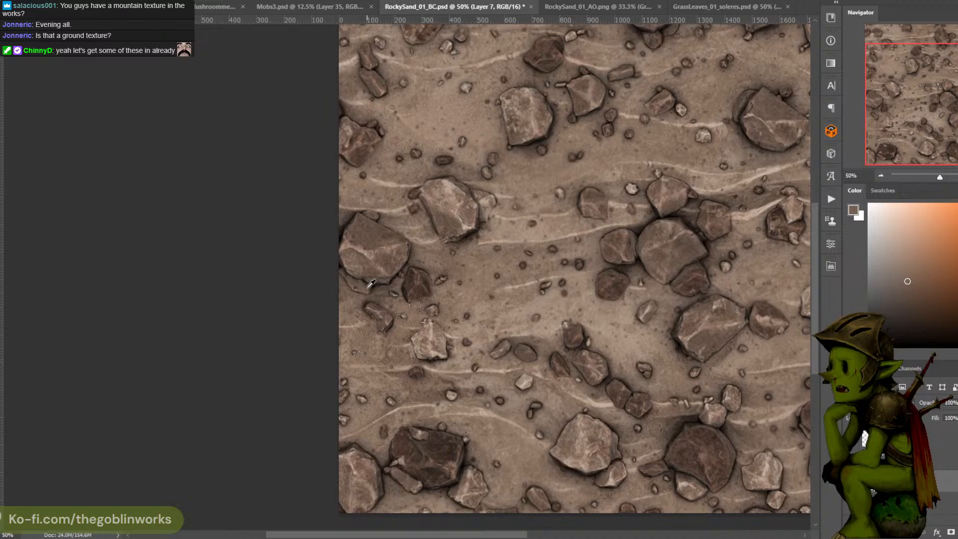
alt+click(363, 294)
drag(548, 146, 522, 130)
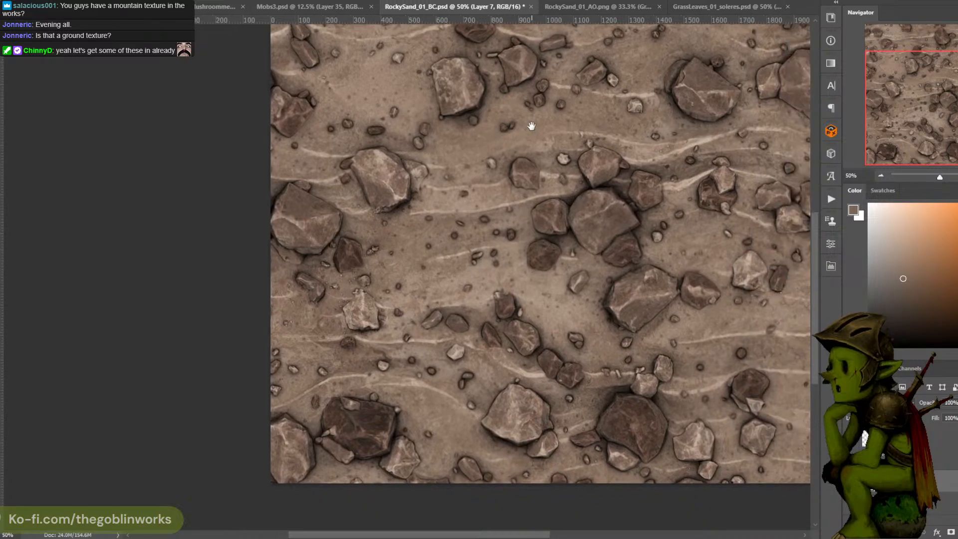
alt+click(432, 329)
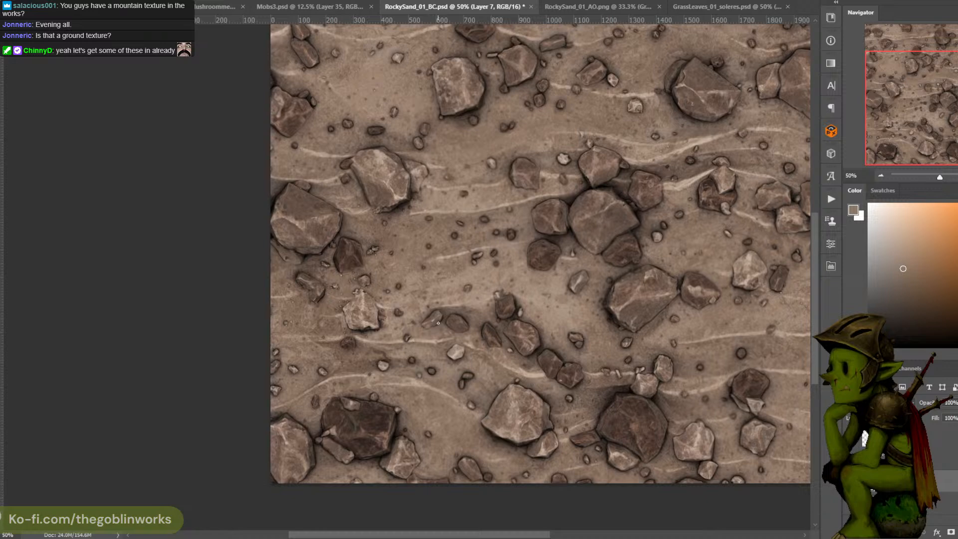
drag(461, 271, 468, 223)
drag(506, 186, 460, 214)
drag(533, 166, 467, 251)
alt+click(459, 216)
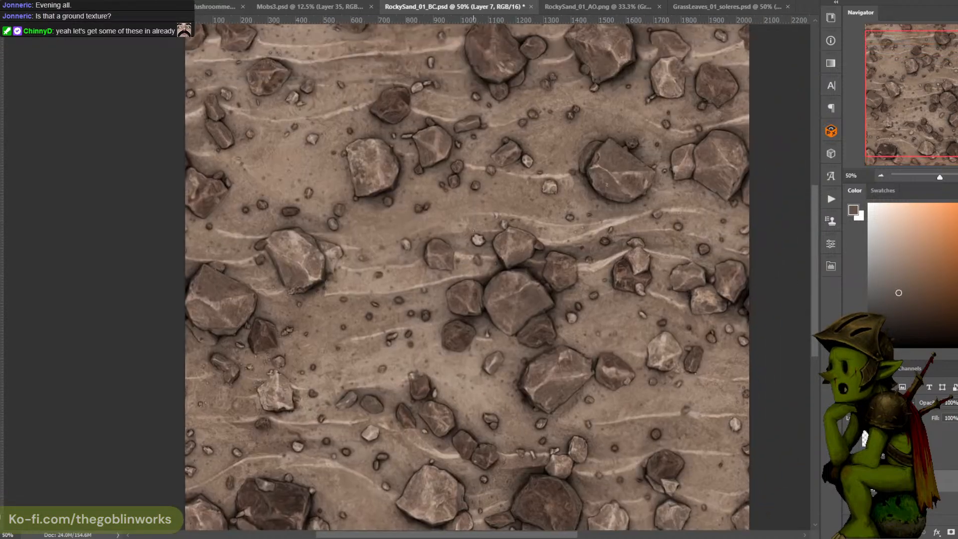
Touch up the ground beneath the small round rock beside the upper middle boulder, using tones sampled from the rock and nearby sand
drag(535, 180, 503, 261)
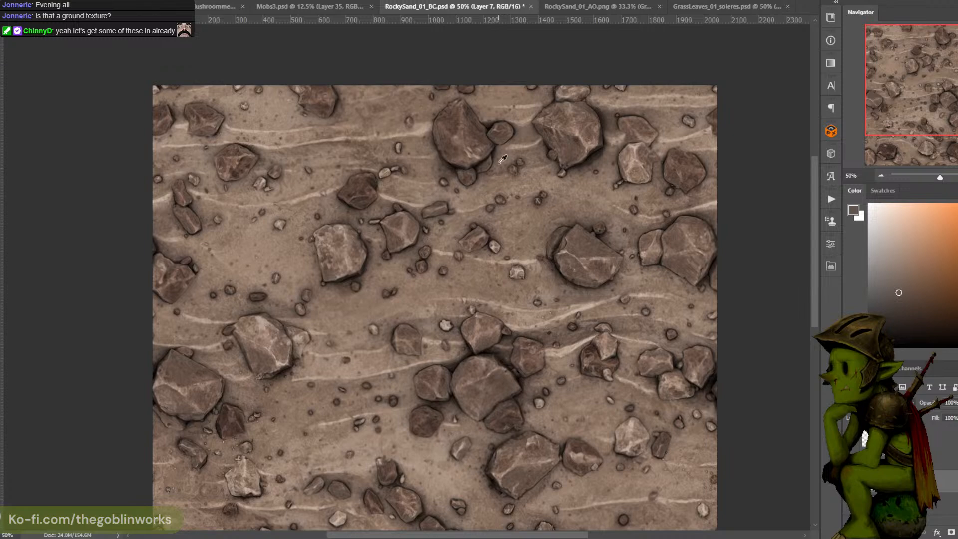
alt+click(501, 162)
alt+click(502, 150)
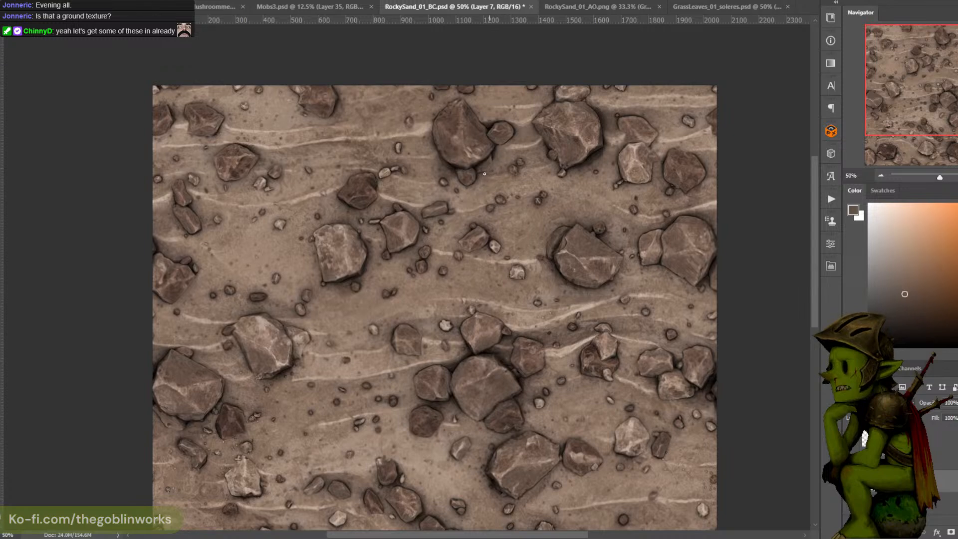
alt+click(501, 147)
alt+click(499, 143)
alt+click(496, 121)
drag(495, 150, 492, 162)
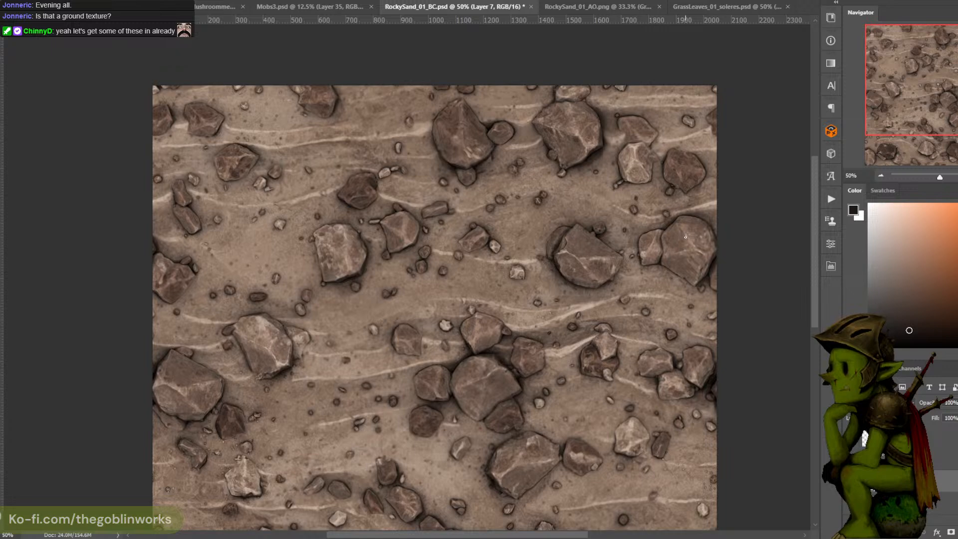
alt+click(405, 141)
alt+click(384, 160)
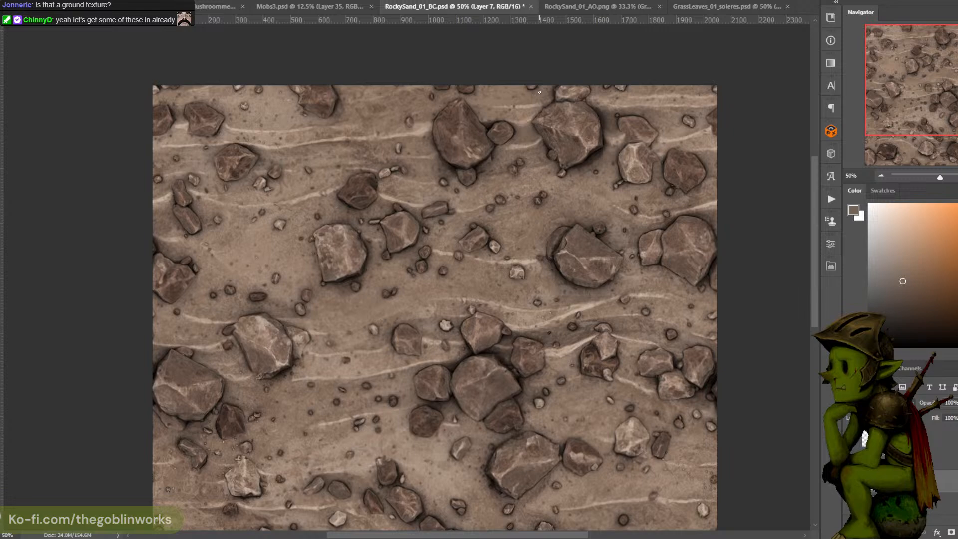
Touch up the light pebble and sand beside the top rock of the central cluster, using tones sampled from the rock and its shadow
alt+click(473, 337)
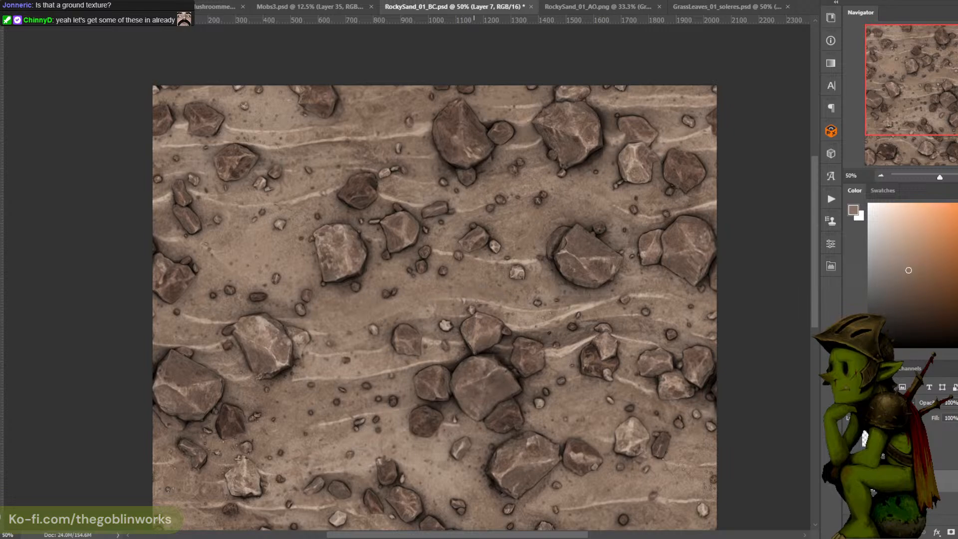
alt+click(461, 335)
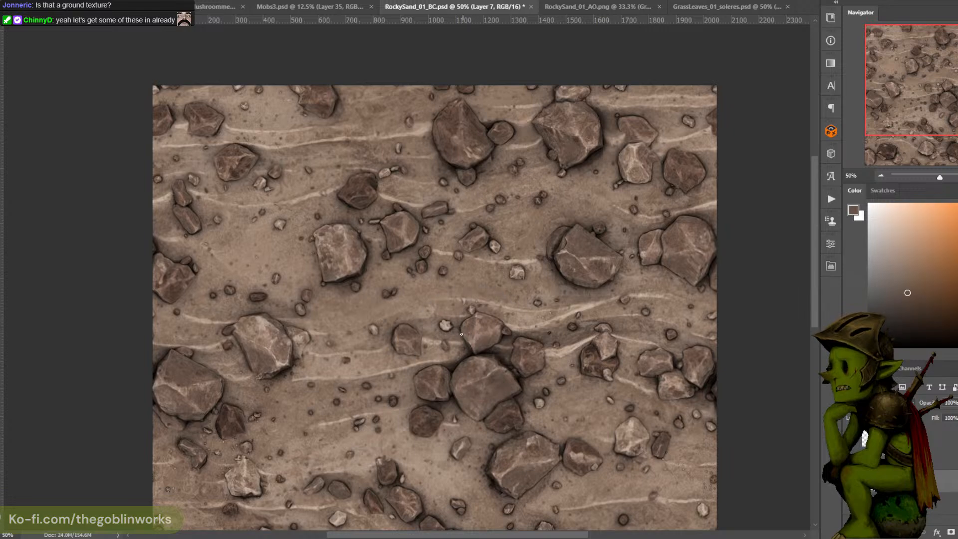
alt+click(473, 351)
alt+click(471, 354)
alt+click(390, 328)
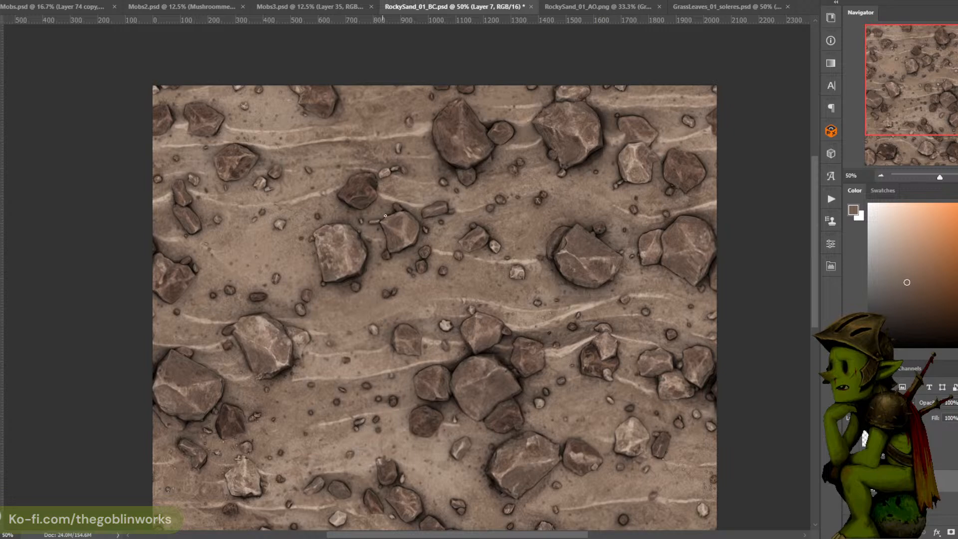
Sample edge and shadow tones around the small angular rock beside the upper light boulder and at the pebble near the central cluster
alt+click(391, 215)
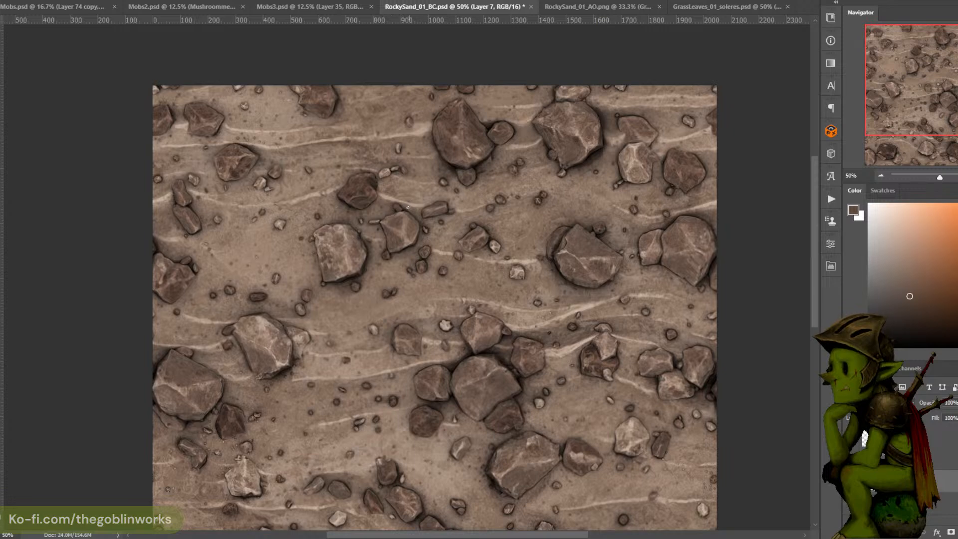
alt+click(416, 211)
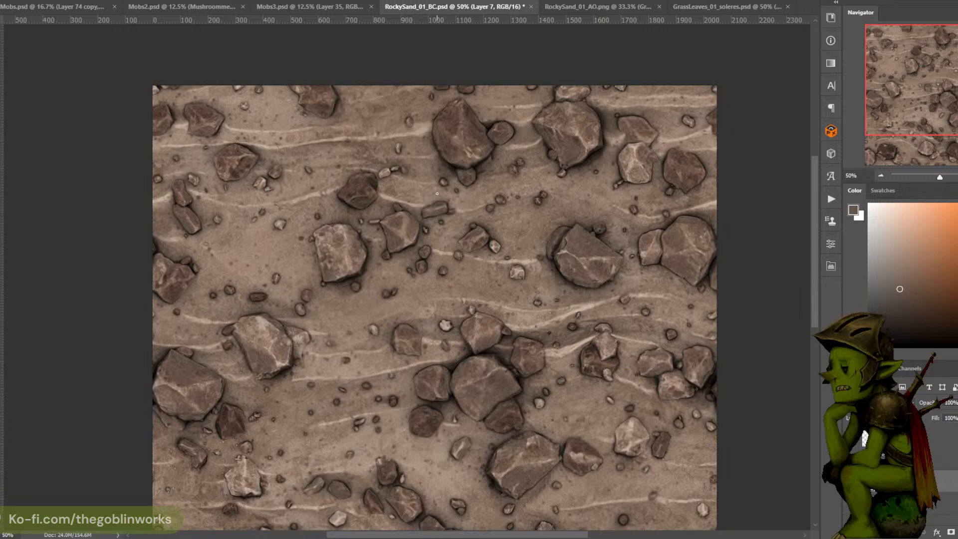
alt+click(448, 330)
scroll(468, 274, down, 1)
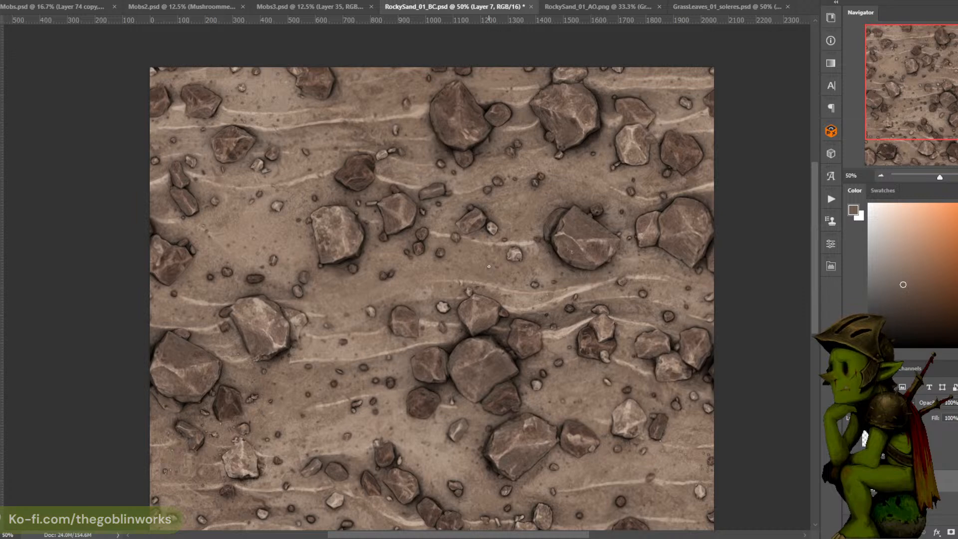
Reset to the default colours and sample fresh tones for the sand beside the central cluster and the stone chips above the large dark rock
key(d)
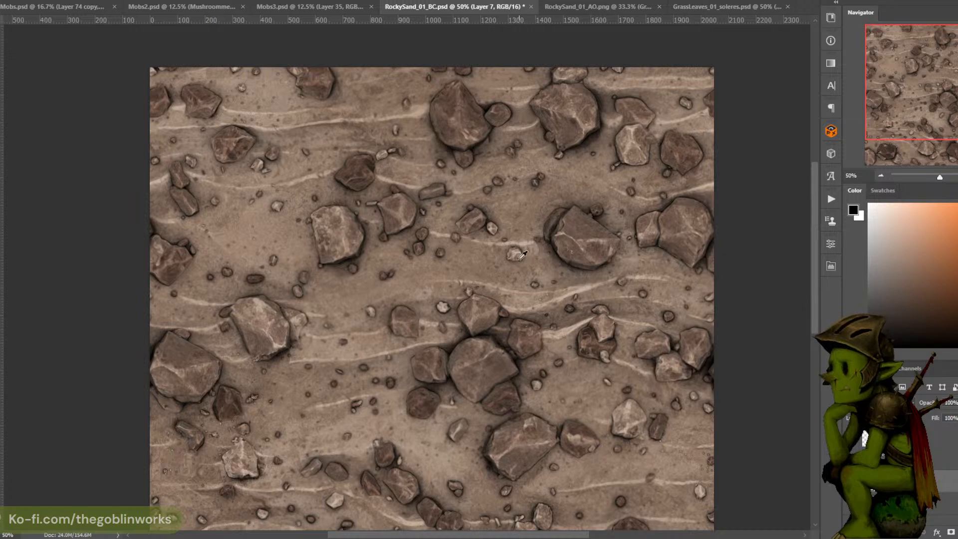
alt+click(450, 309)
drag(483, 245, 583, 102)
alt+click(596, 255)
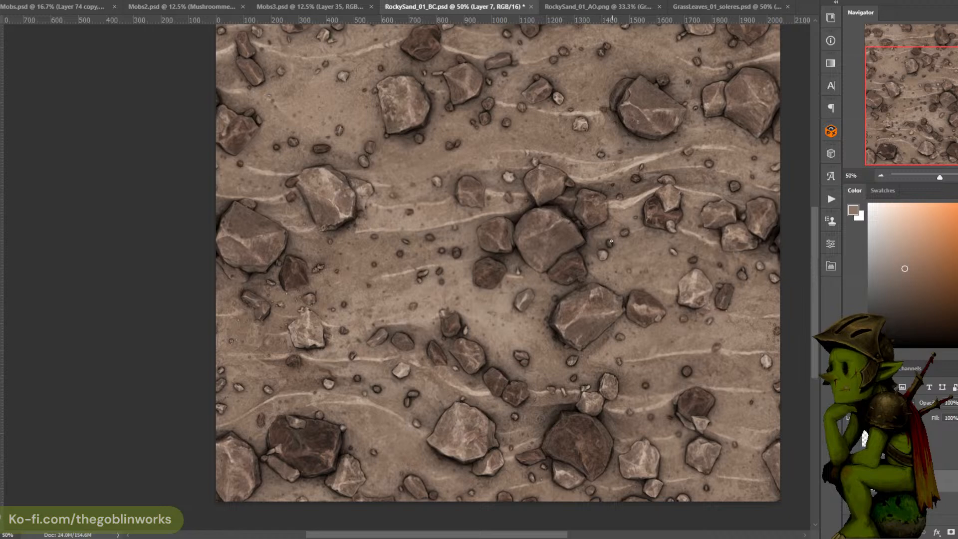
alt+click(614, 247)
alt+click(581, 385)
alt+click(565, 389)
Touch up the scattered pebbles between the central cluster and the light angular rock, using tones sampled from the surrounding sand
alt+click(434, 277)
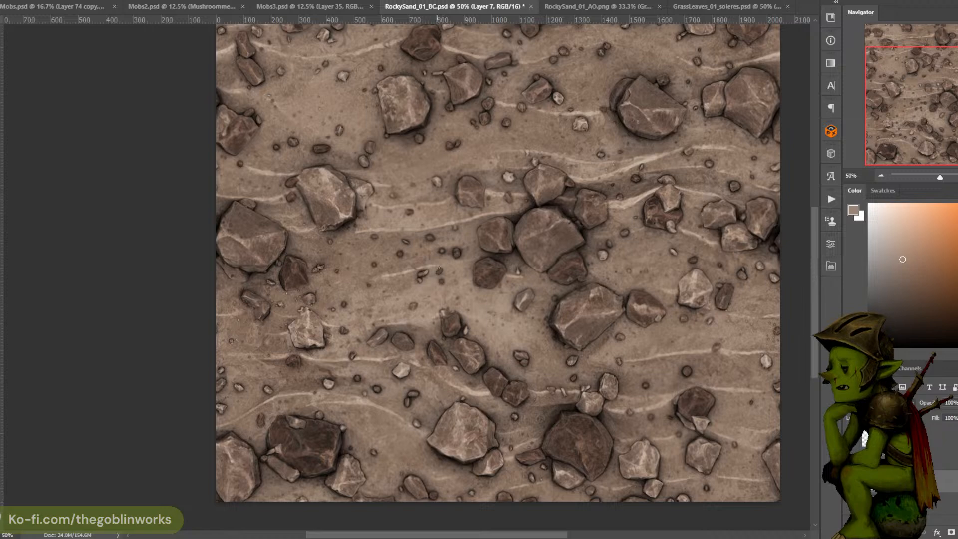
alt+click(428, 268)
alt+click(460, 241)
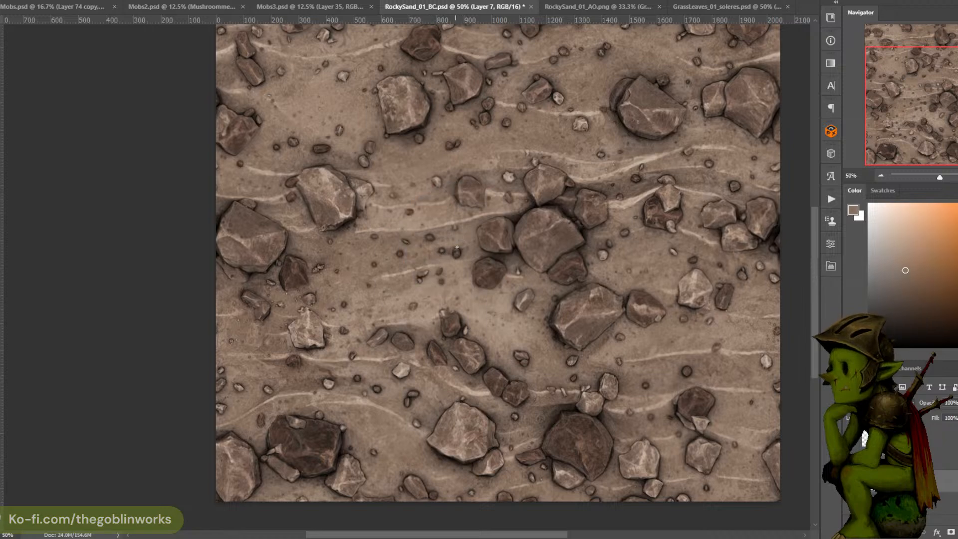
alt+click(428, 234)
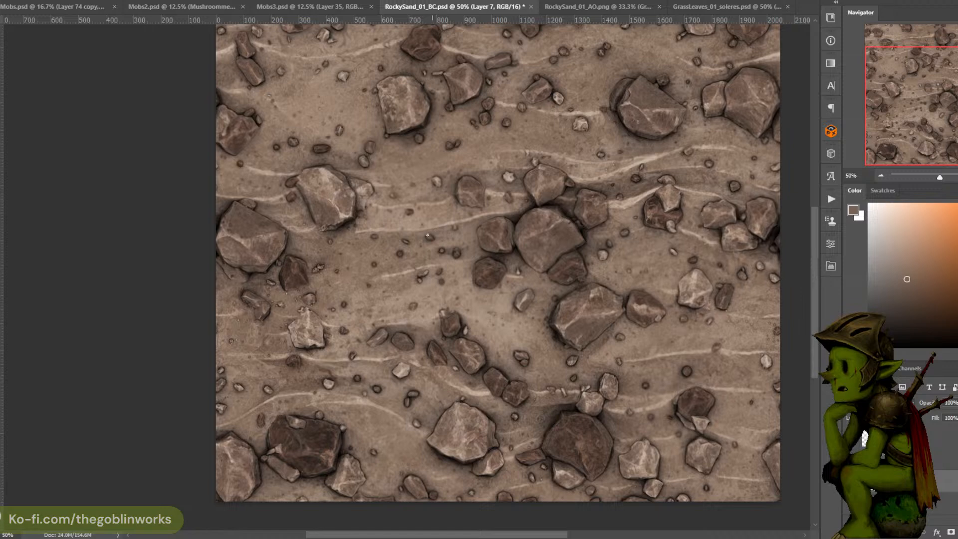
alt+click(406, 242)
alt+click(347, 301)
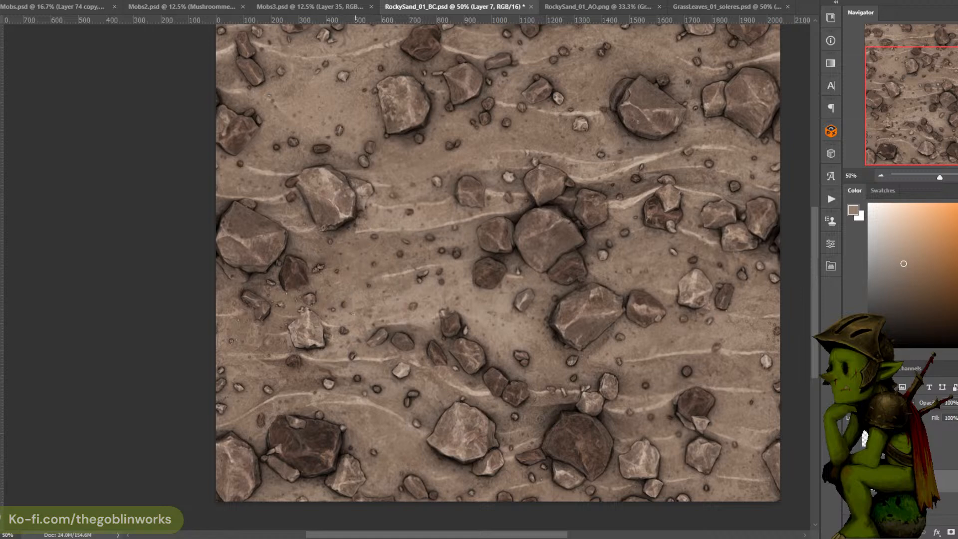
alt+click(355, 323)
alt+click(305, 294)
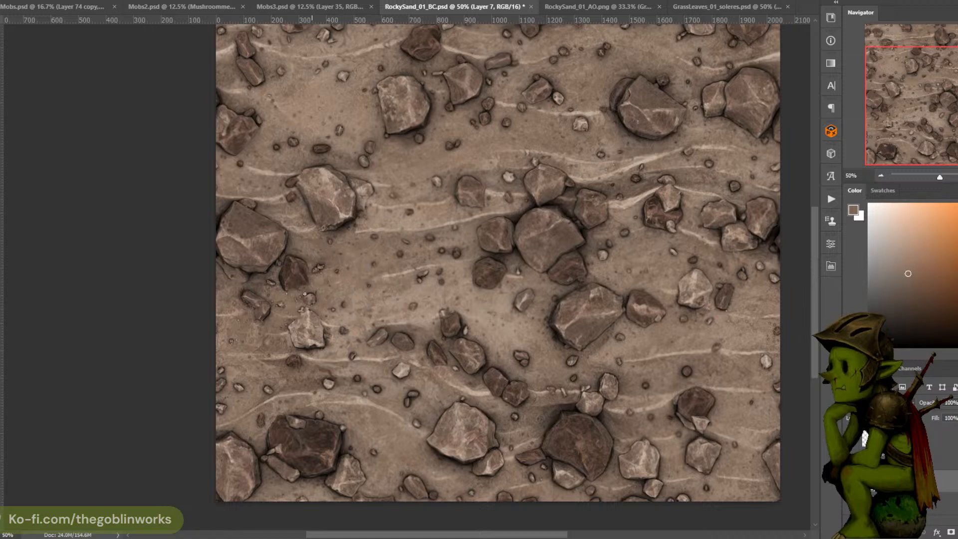
Sample sand and shadow tones around the upper boulders, the small angular rock with its light pebble, and the chips above the upper light boulder
drag(483, 193, 476, 246)
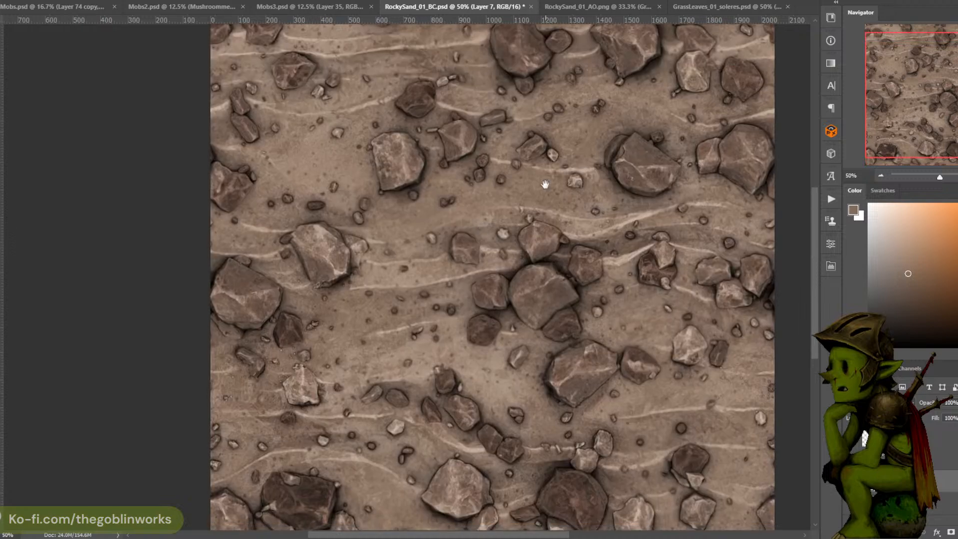
drag(544, 186, 528, 220)
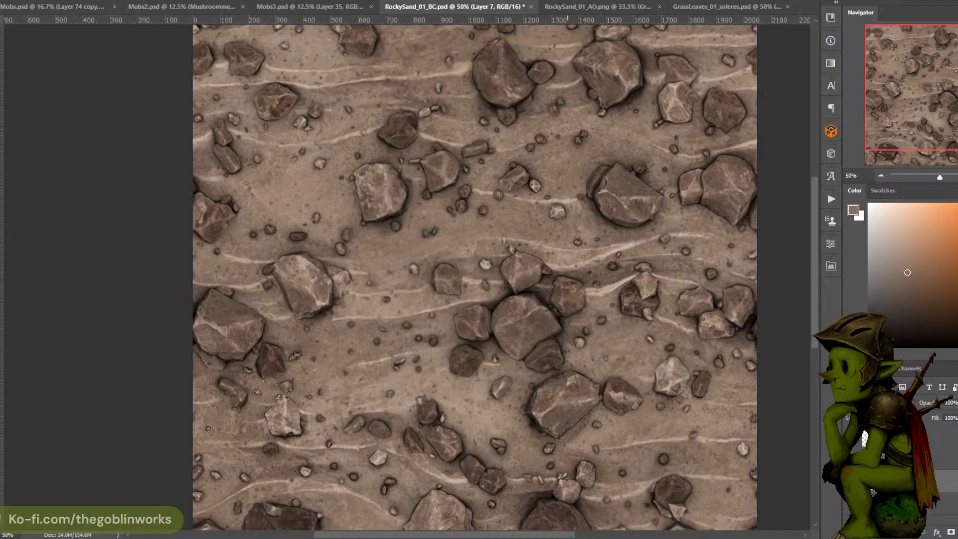
drag(567, 194, 538, 218)
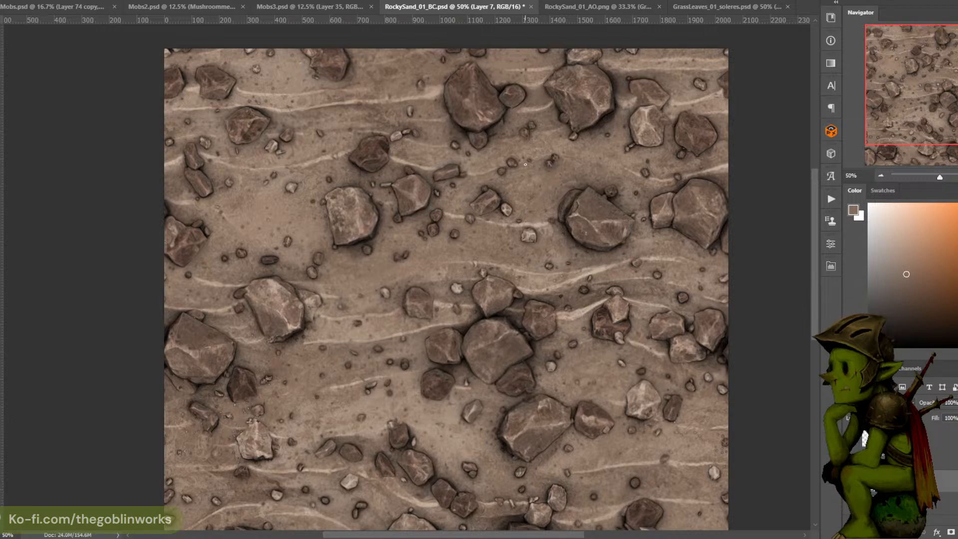
alt+click(532, 113)
drag(559, 131, 563, 164)
alt+click(454, 95)
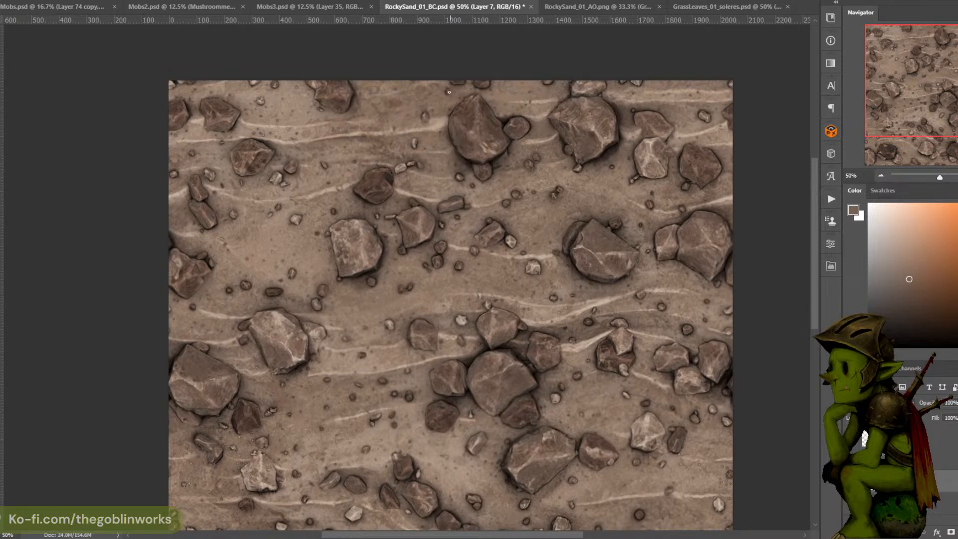
alt+click(509, 247)
alt+click(511, 232)
alt+click(413, 166)
Touch up the pebbles and sand between the light lower boulder and the dark rock group, using tones sampled around each pebble
drag(521, 171, 514, 139)
key(ctrl+minus)
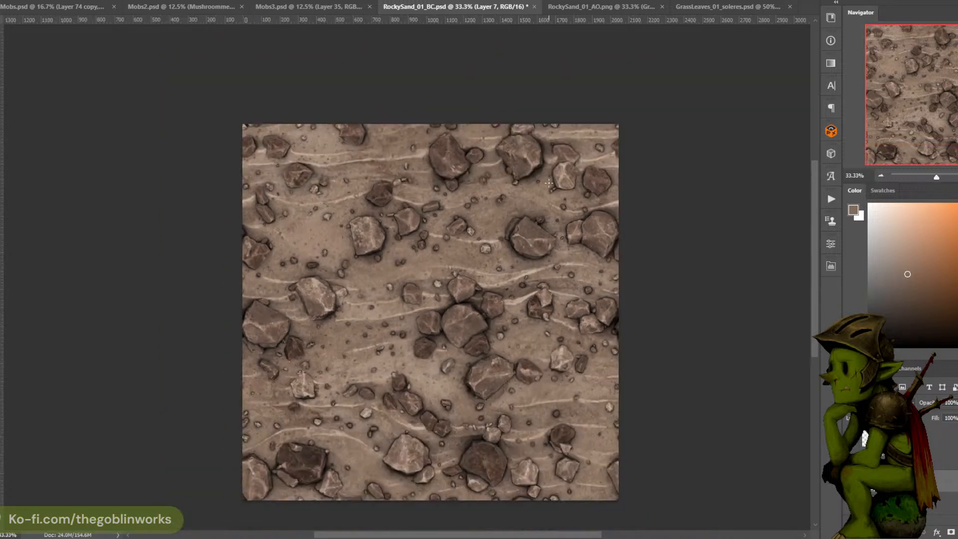
key(ctrl+plus)
drag(542, 276, 567, 121)
key(ctrl+plus)
drag(498, 308, 508, 246)
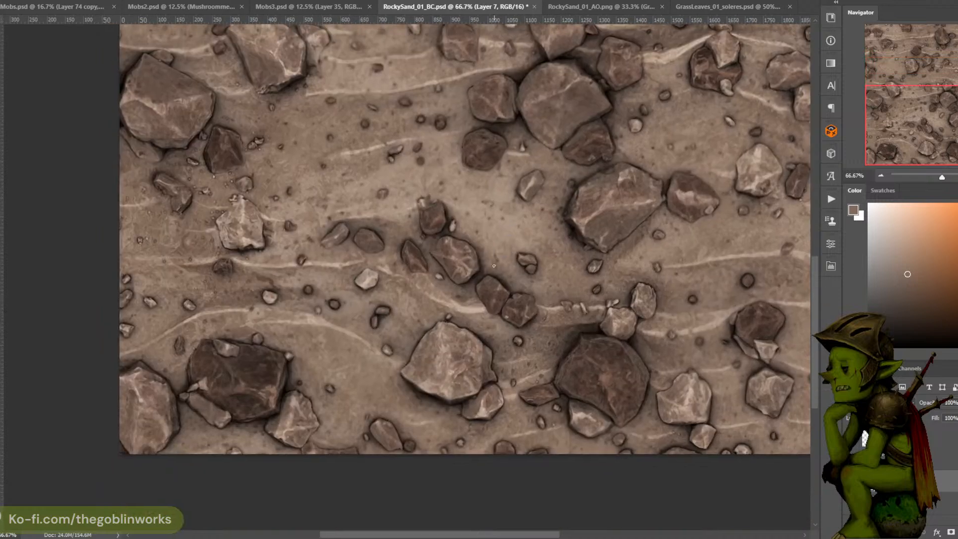
alt+click(447, 309)
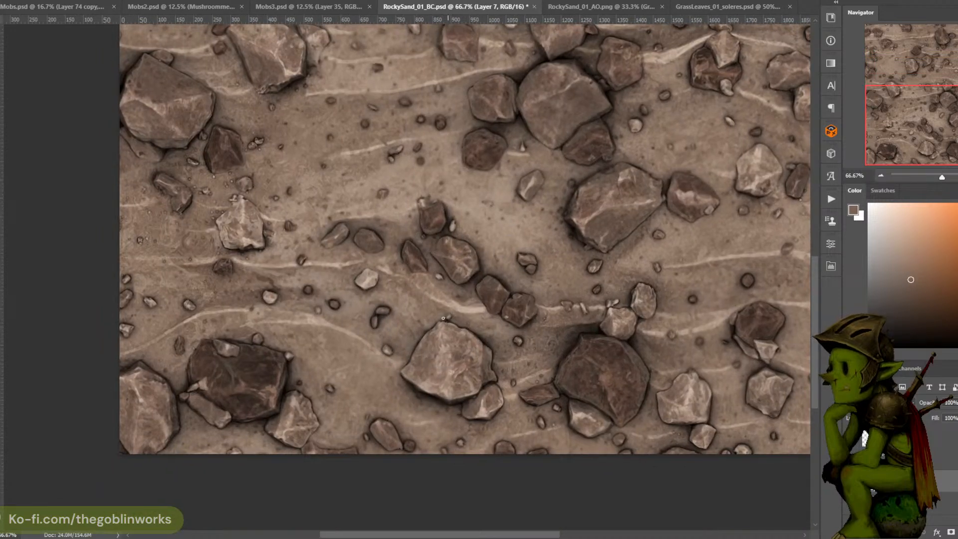
alt+click(400, 305)
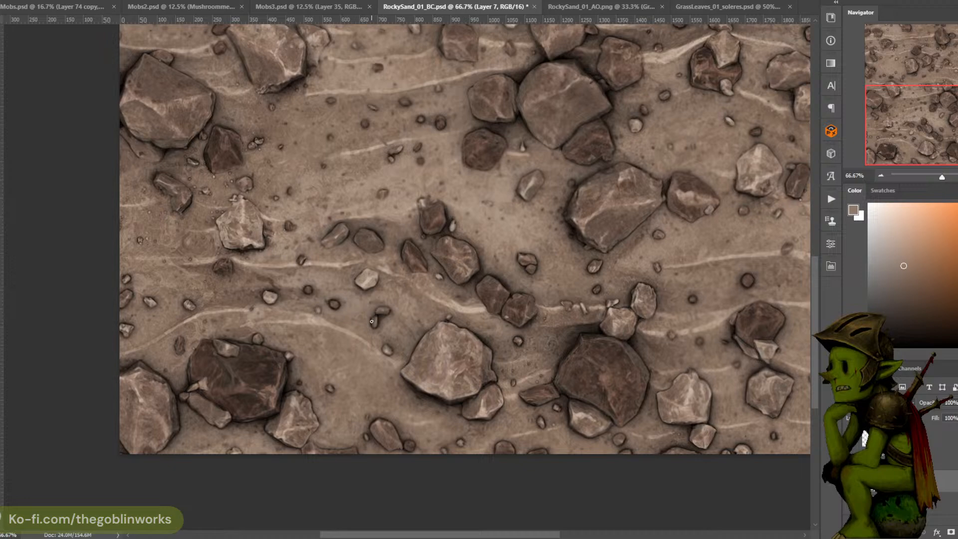
alt+click(338, 295)
alt+click(317, 277)
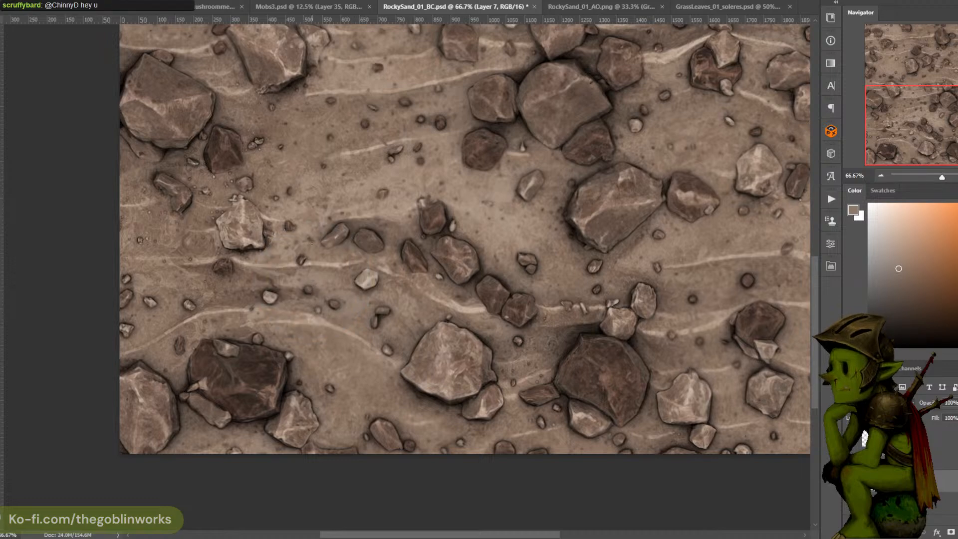
alt+click(278, 302)
alt+click(265, 300)
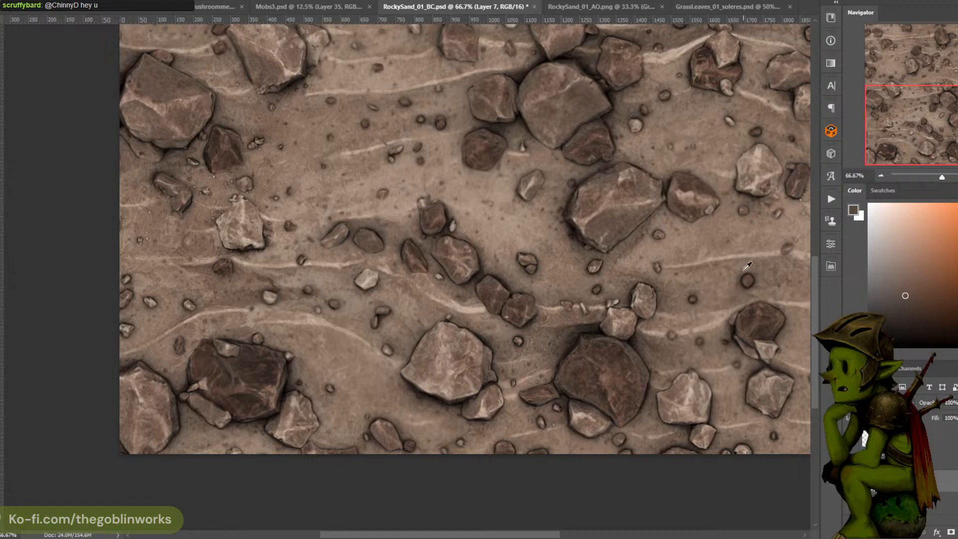
Touch up the dark round pebble and the small pebbles below the large lower rock, using tones sampled from the nearby sand
alt+click(741, 272)
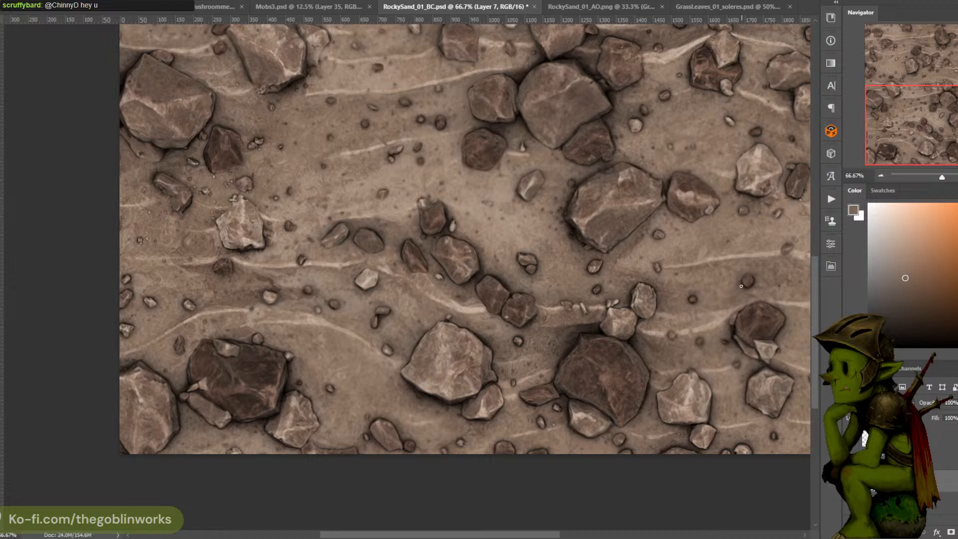
alt+click(664, 278)
alt+click(656, 297)
alt+click(604, 268)
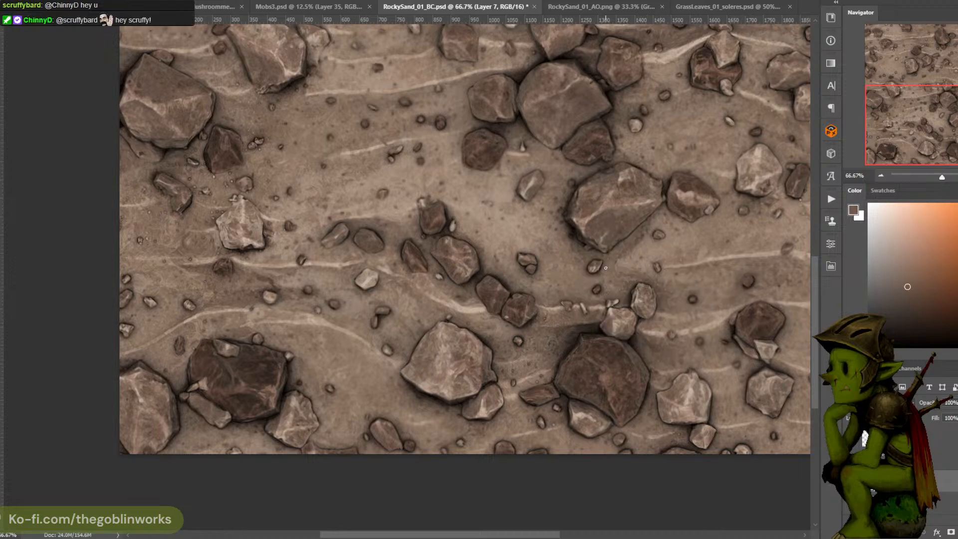
alt+click(605, 271)
alt+click(546, 250)
Review the lower rocks and the overall texture at reduced magnification, and save the document
drag(557, 283, 558, 338)
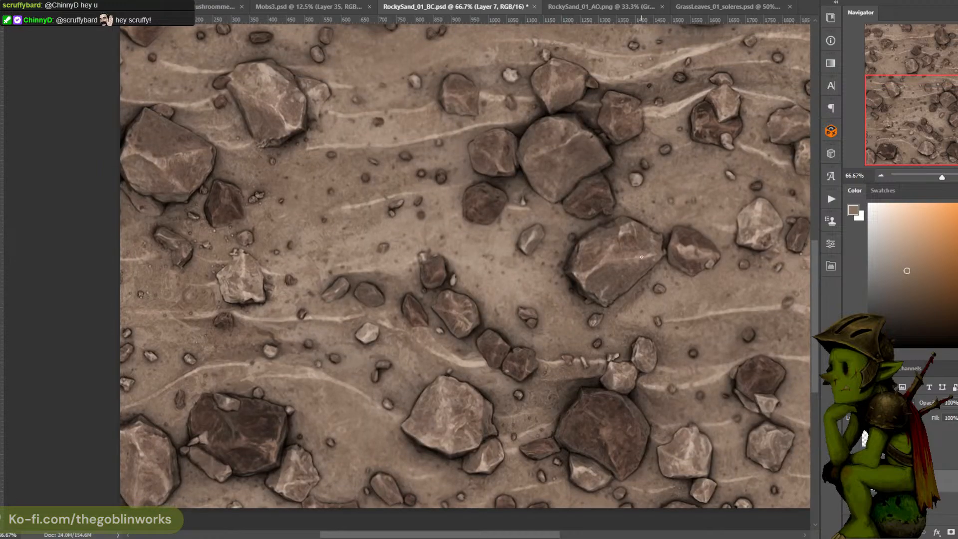
drag(617, 271, 602, 329)
key(ctrl+minus)
drag(659, 256, 637, 282)
key(ctrl+minus)
key(ctrl+plus)
key(ctrl+s)
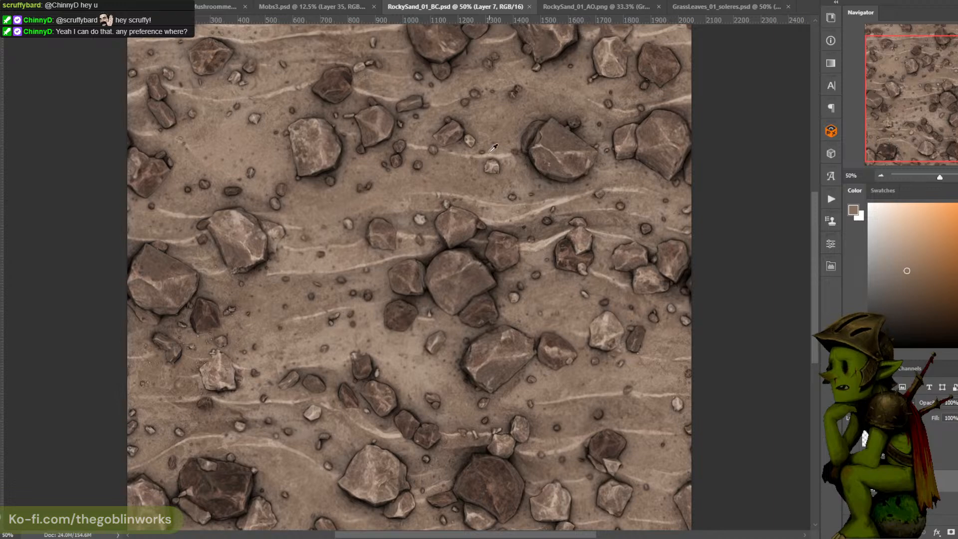
Touch up the gap between the top and right rocks of the central cluster, using tones sampled from their edges and the shadow
alt+click(486, 244)
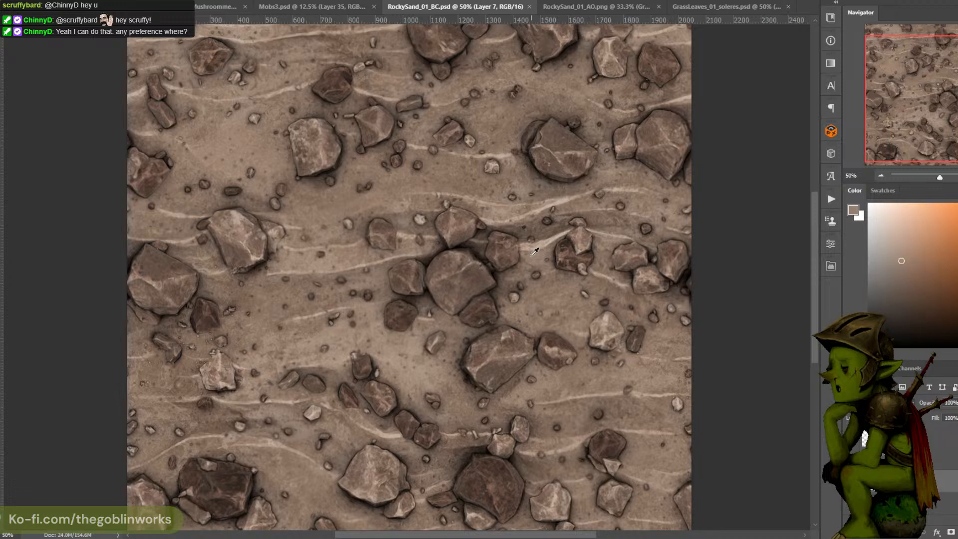
drag(486, 244, 483, 248)
alt+click(490, 240)
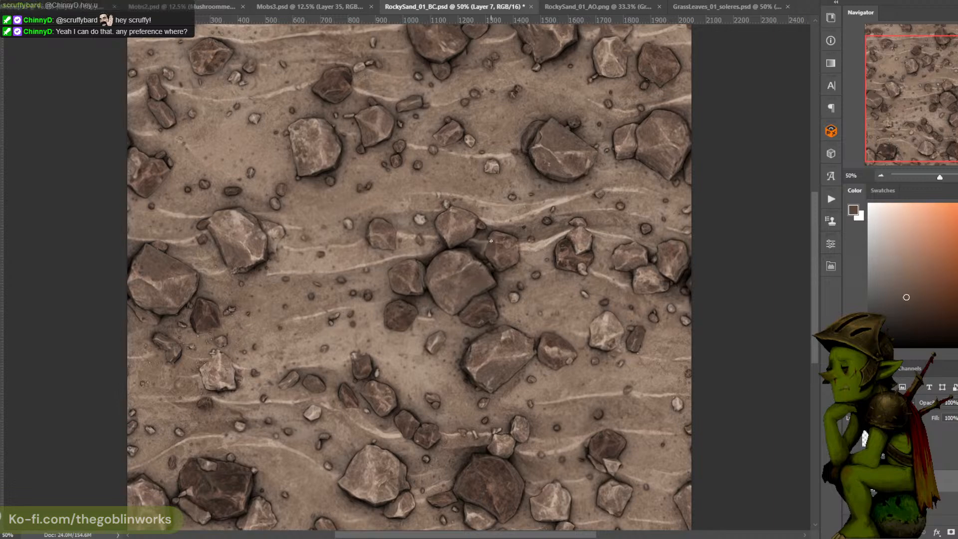
alt+click(487, 237)
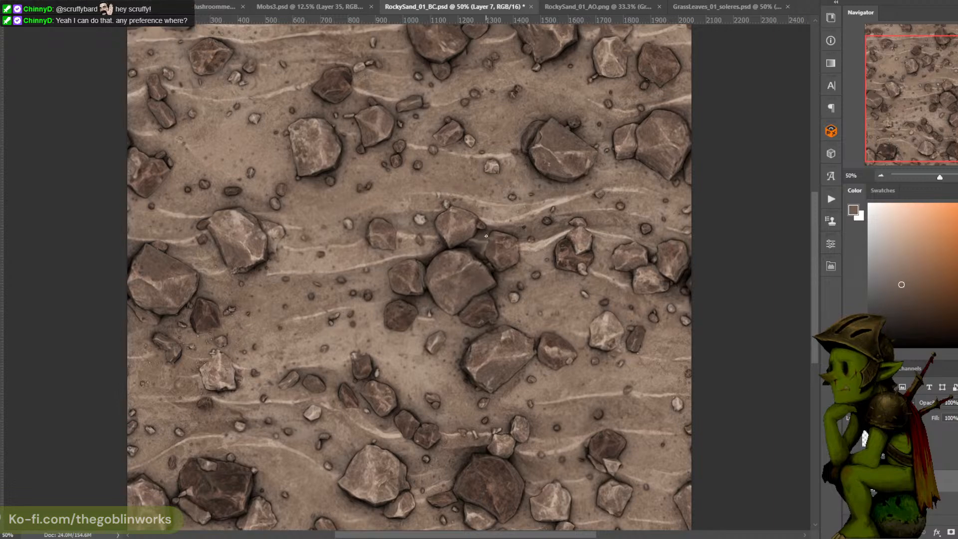
alt+click(488, 241)
alt+click(486, 234)
alt+click(482, 243)
Check the full texture from a distance after the central cluster touch-up, and save the file
key(ctrl+minus)
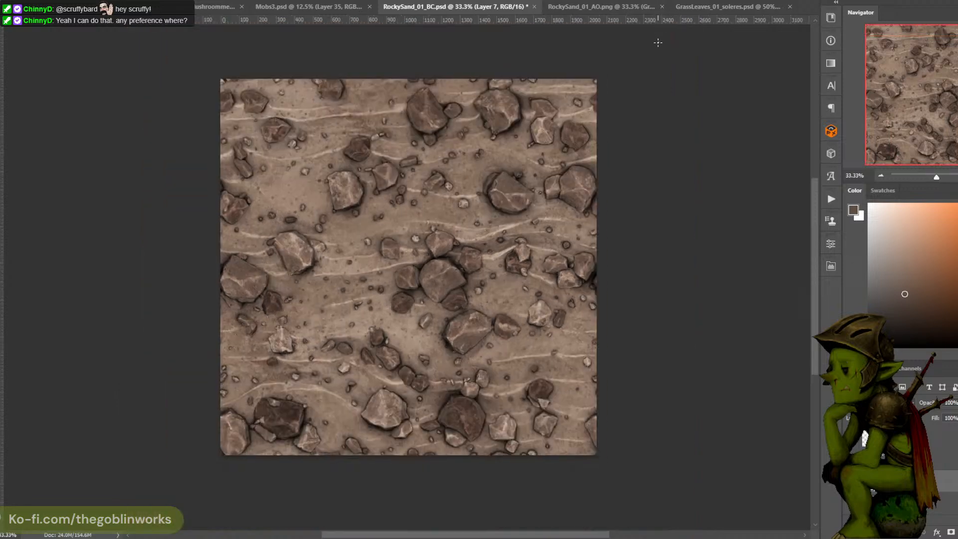
key(ctrl+plus)
drag(649, 125, 627, 153)
key(ctrl+minus)
key(ctrl+minus)
key(ctrl+plus)
key(ctrl+plus)
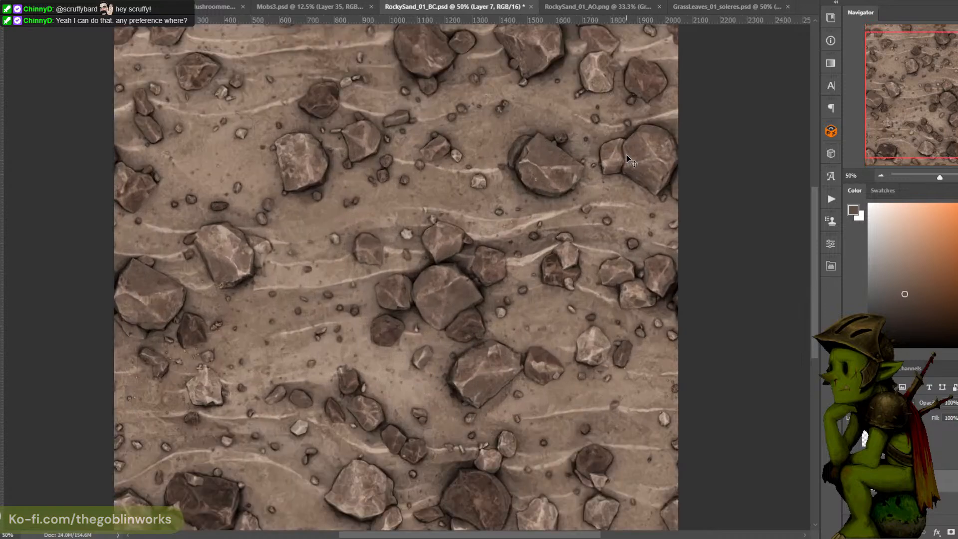
key(ctrl+s)
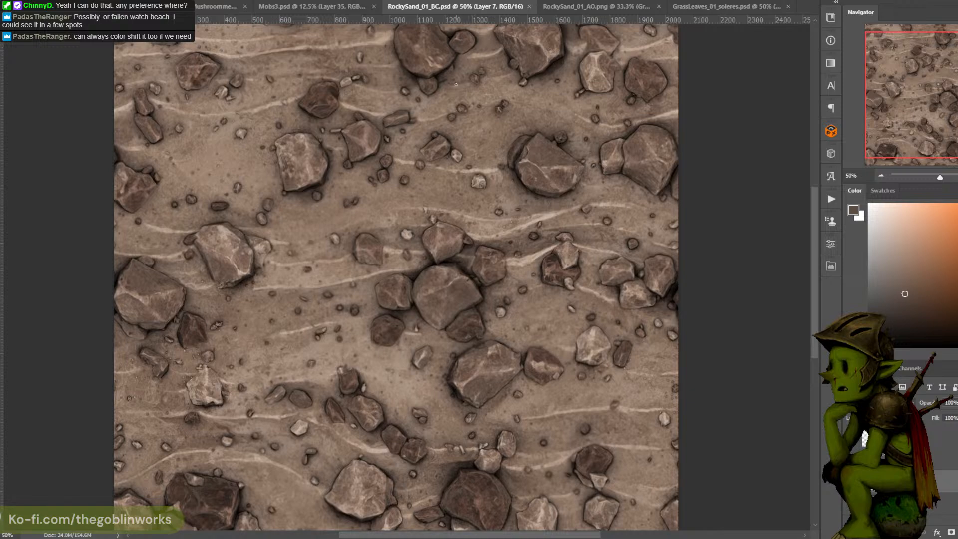
Compare the full texture with and without the touch-ups on Layer 7, checking at 100% and 50% magnification
key(ctrl+z)
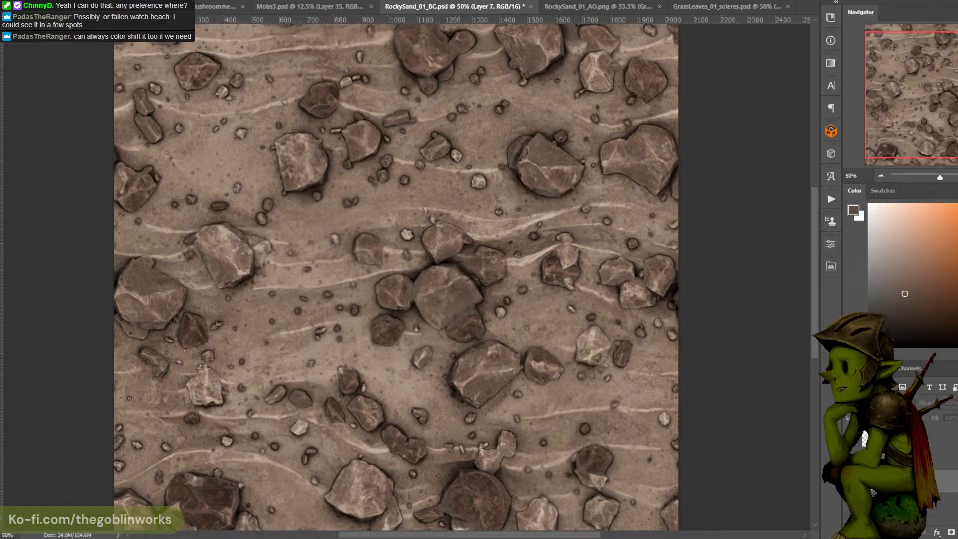
key(ctrl+1)
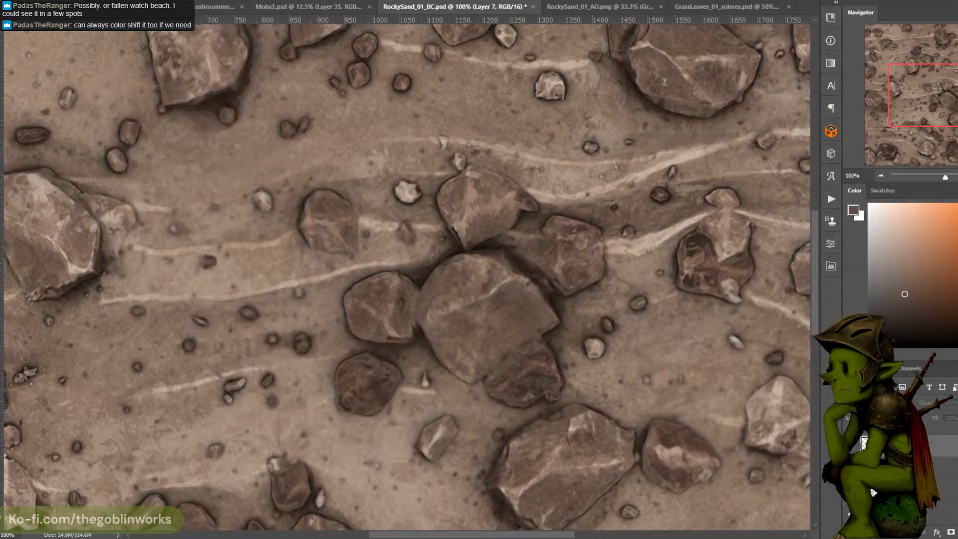
key(ctrl+minus)
key(ctrl+minus)
drag(597, 419, 604, 397)
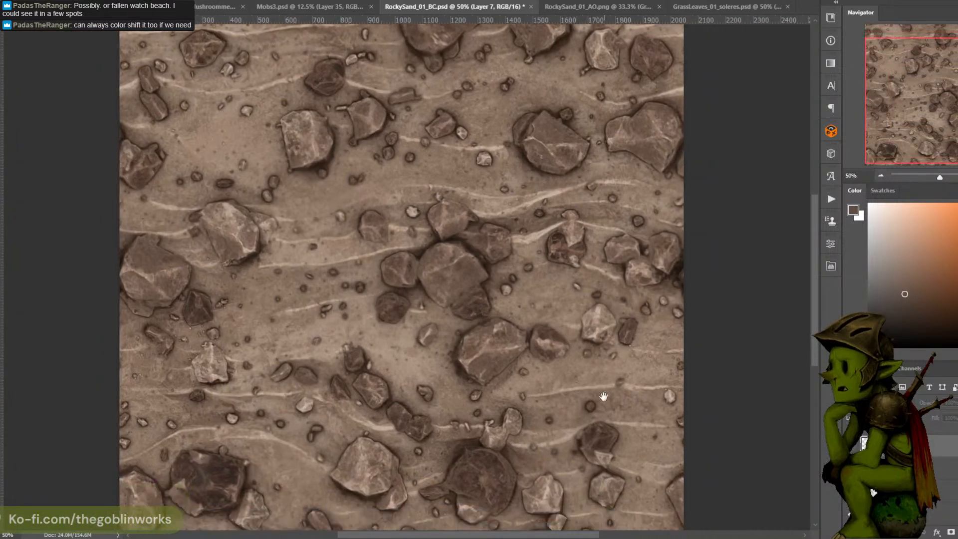
click(855, 446)
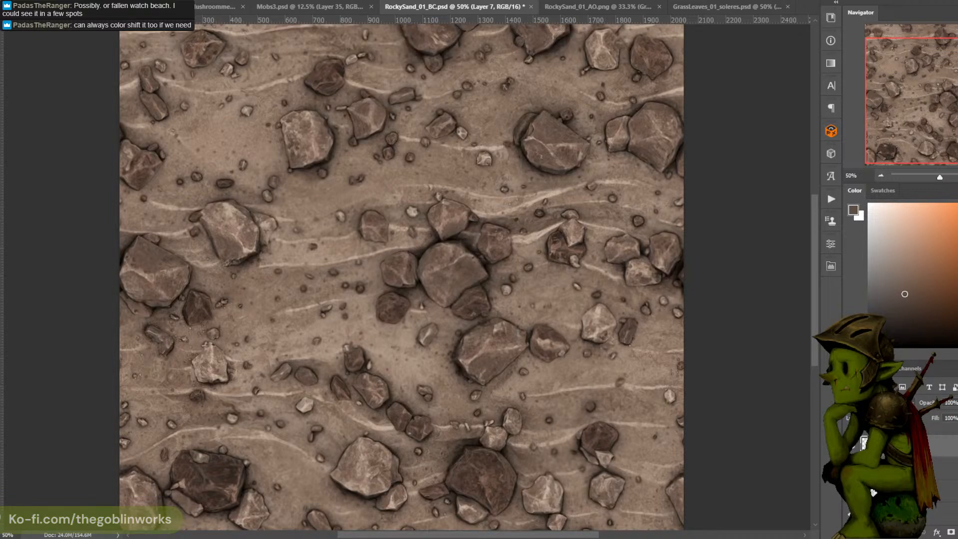
click(862, 442)
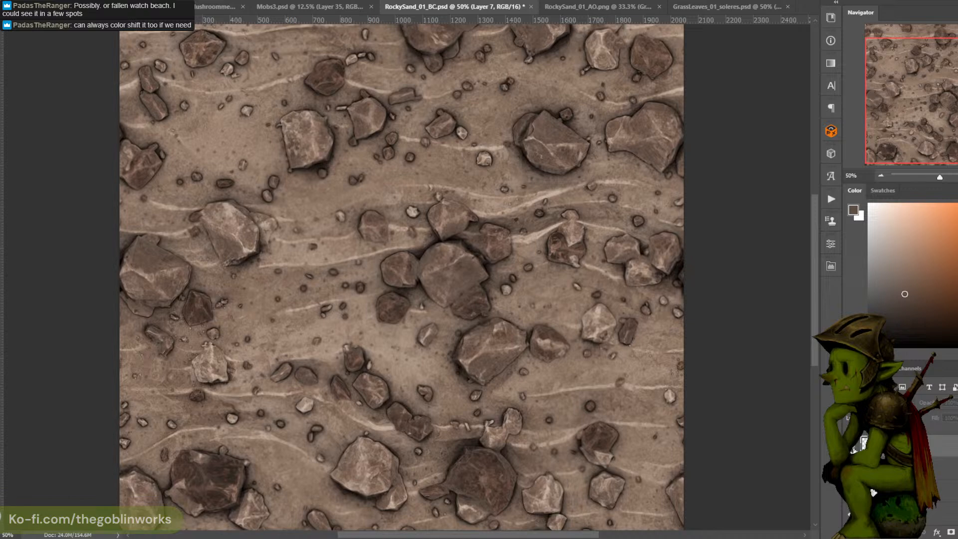
Compare the central rock cluster with and without Layer 7 at 100% magnification
key(ctrl+plus)
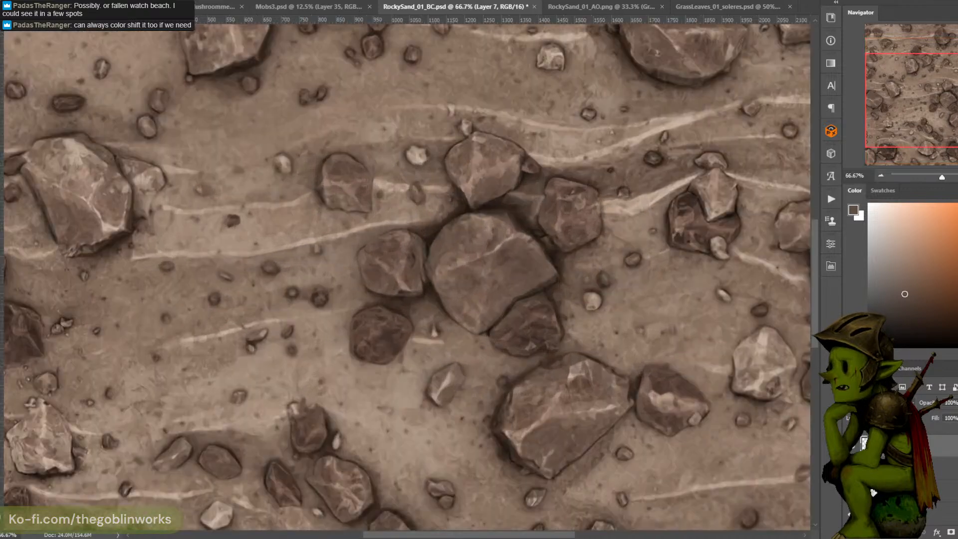
key(ctrl+plus)
click(850, 445)
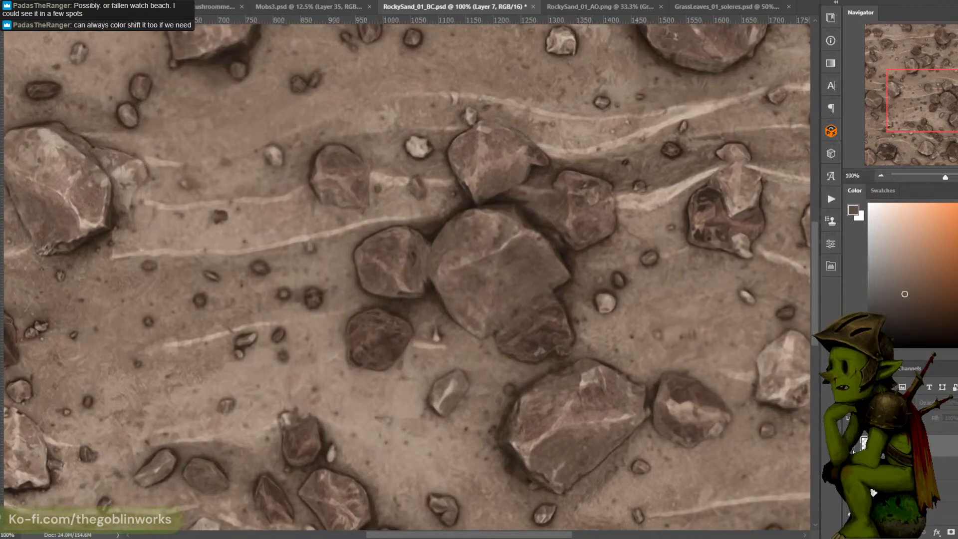
click(851, 444)
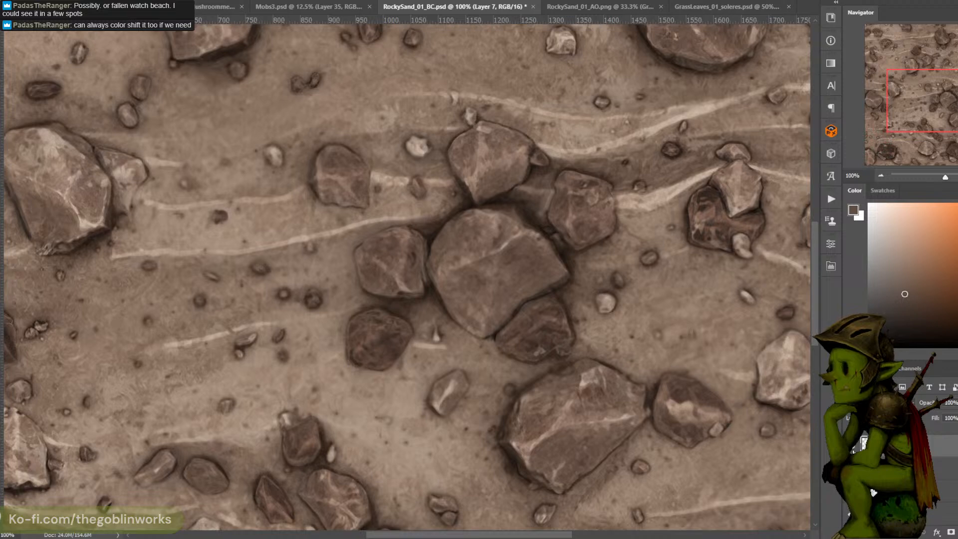
click(850, 444)
click(849, 445)
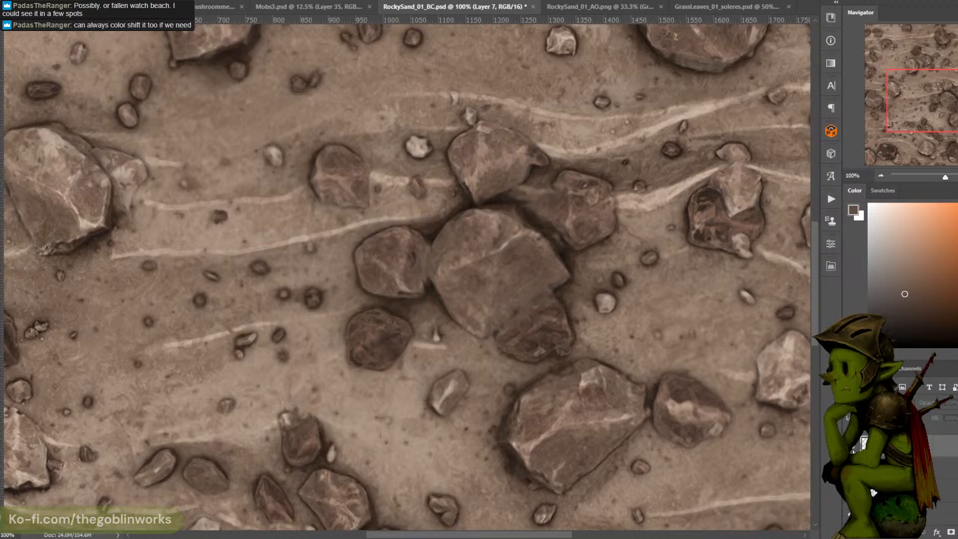
click(850, 445)
click(849, 445)
click(849, 445)
click(849, 445)
click(850, 445)
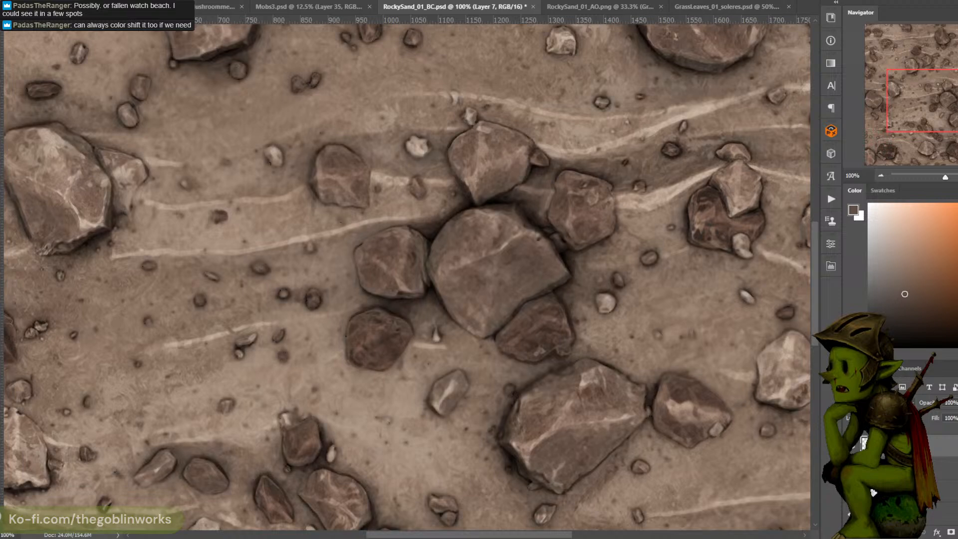
click(850, 445)
Set the opacity of Layer 6 to 50% and check the texture at 50% magnification
click(931, 464)
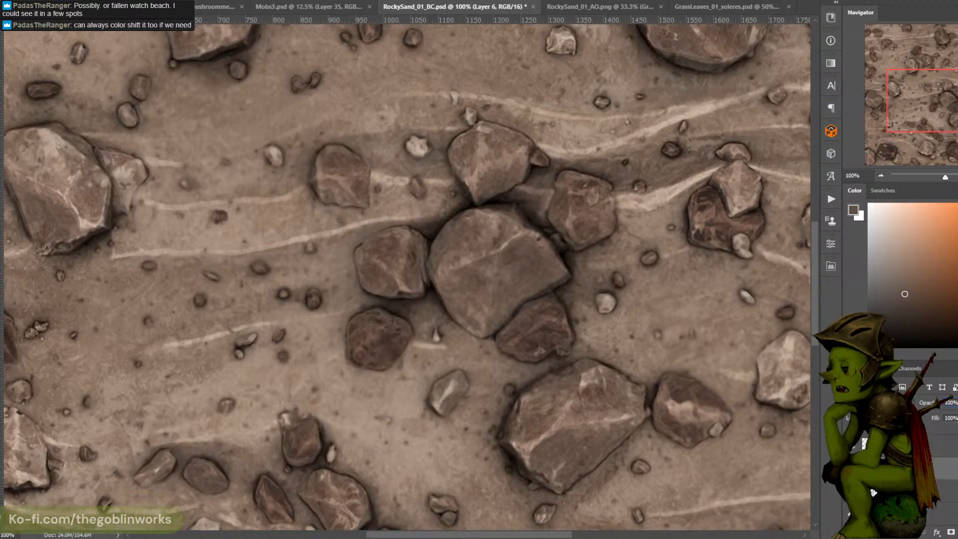
click(950, 403)
text(50)
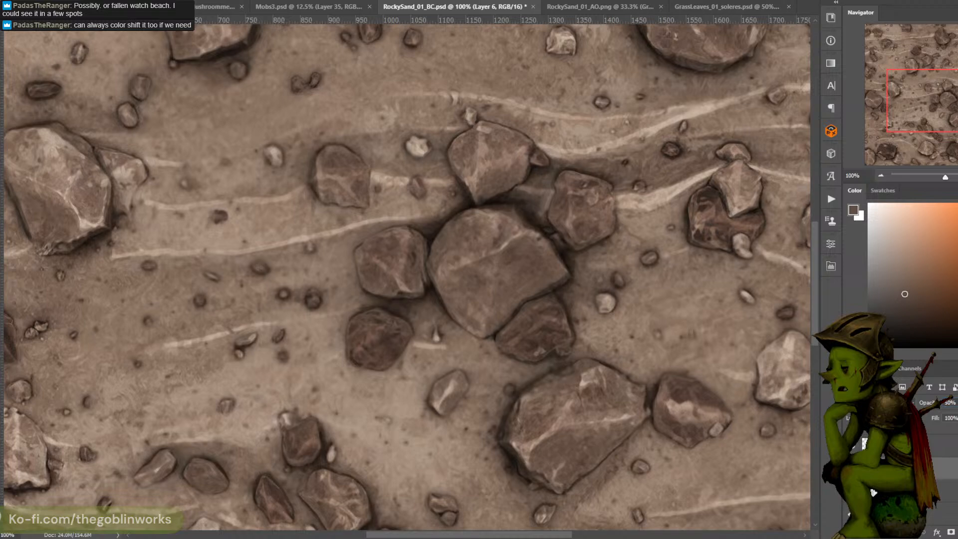
key(ctrl+minus)
key(ctrl+minus)
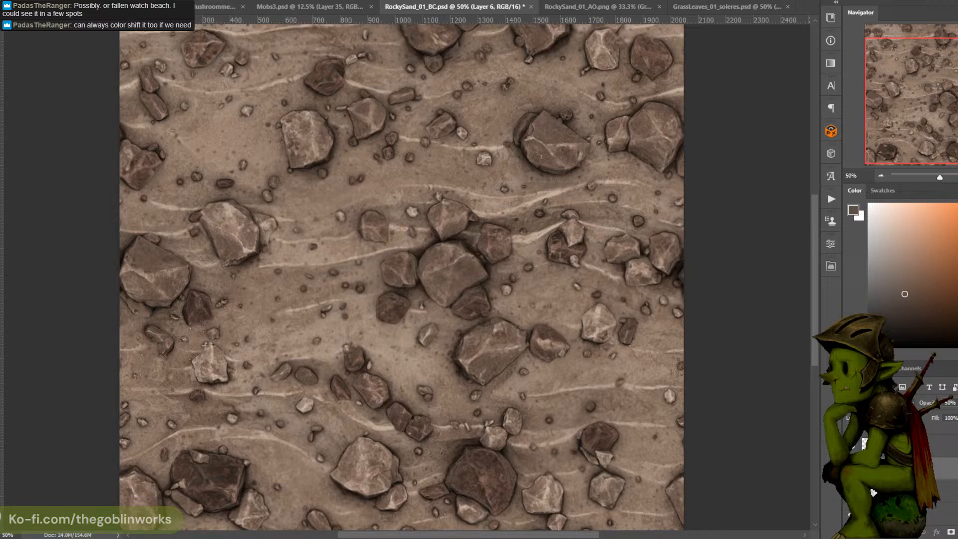
Duplicate Layer 1 beneath Layer 6 and step back through recent changes to compare the rocks at 100% magnification
drag(915, 513, 916, 480)
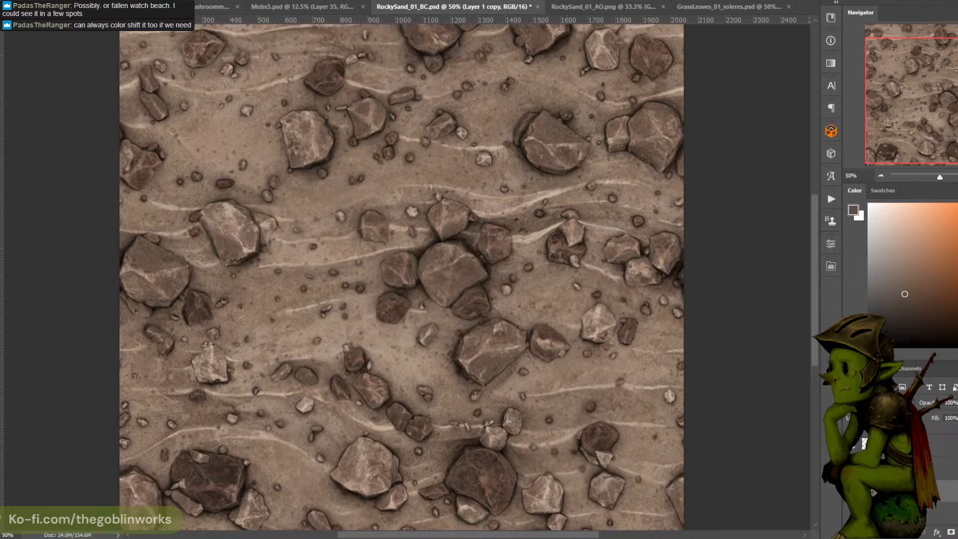
key(ctrl+plus)
key(ctrl+plus)
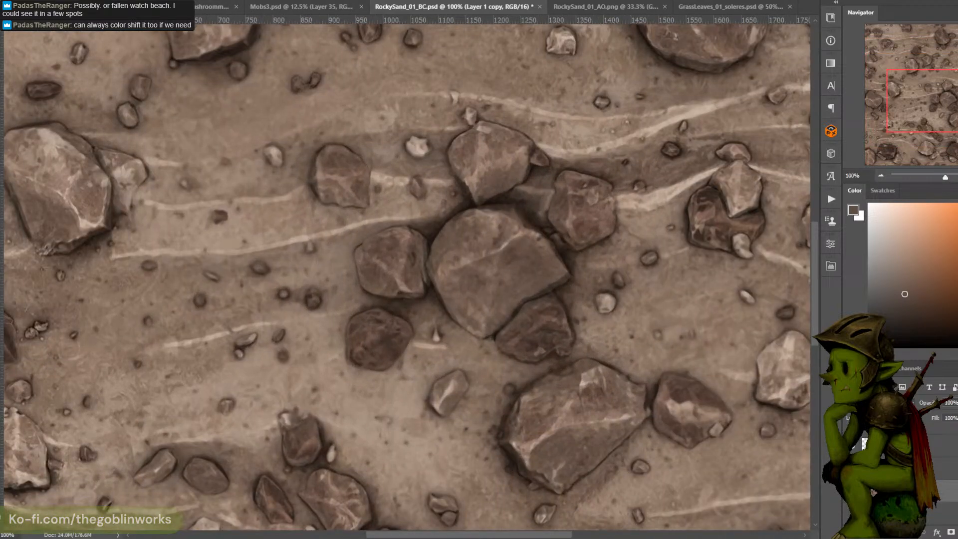
key(ctrl+z)
key(ctrl+z)
key(ctrl+z)
key(ctrl+z)
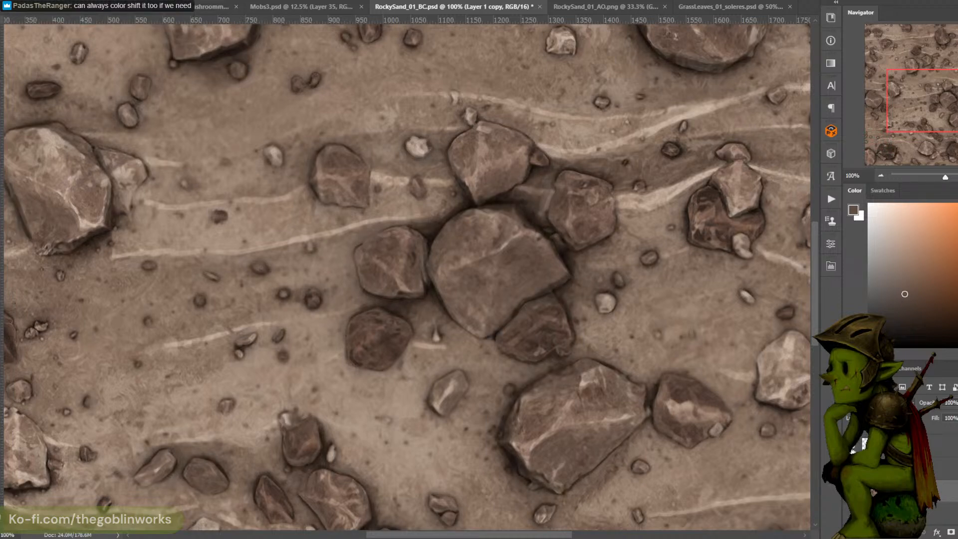
key(ctrl+z)
key(ctrl+z)
key(ctrl+z)
Group Layer 6 and Layer 7, and compare the central rocks with and without the group
click(937, 468)
shift+click(938, 444)
key(ctrl+g)
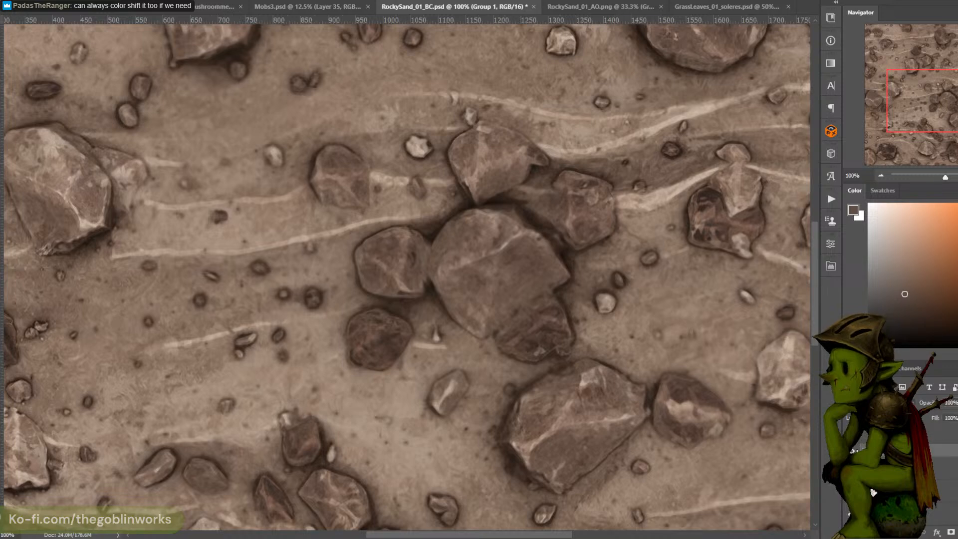
click(852, 450)
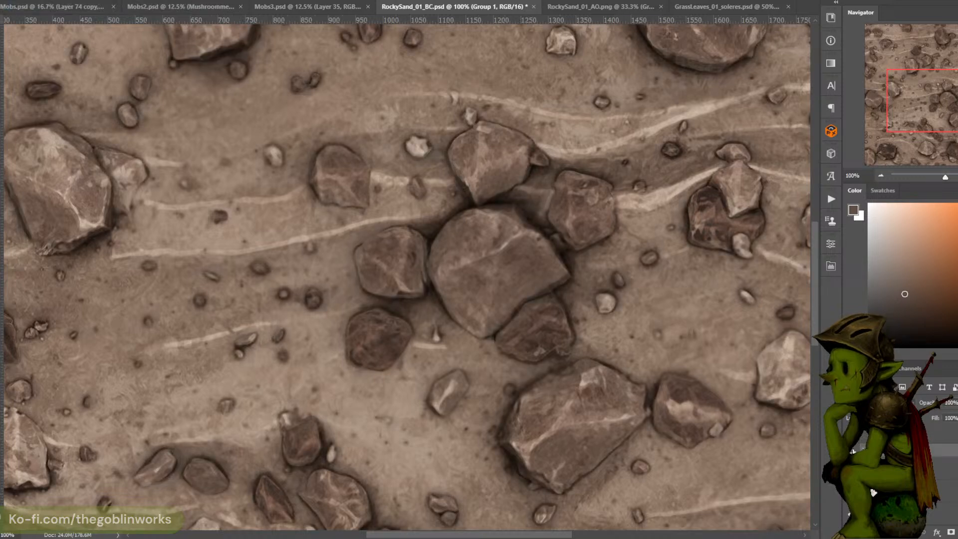
click(852, 451)
click(852, 451)
Compare the whole texture with and without the touch-up group at 33.3% magnification
key(ctrl+minus)
key(ctrl+minus)
key(ctrl+minus)
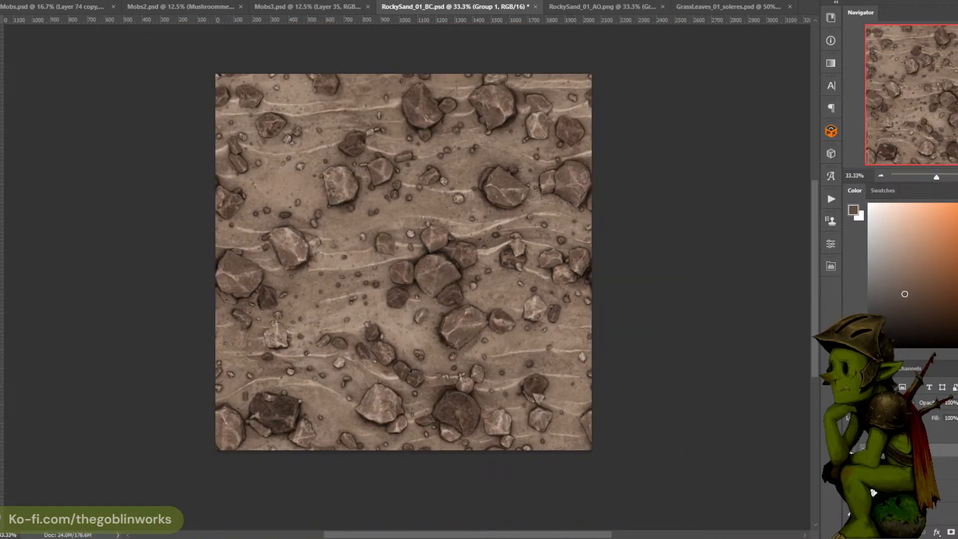
click(851, 450)
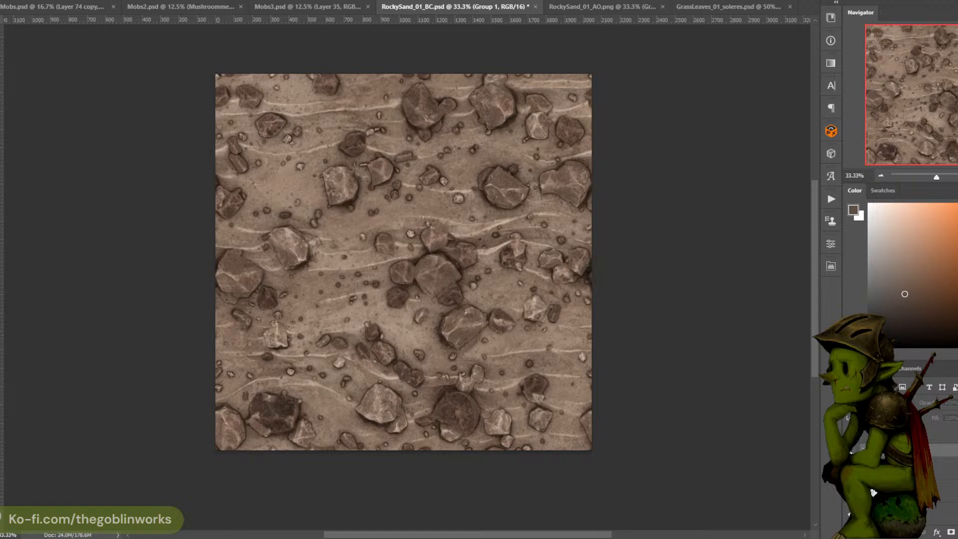
click(851, 451)
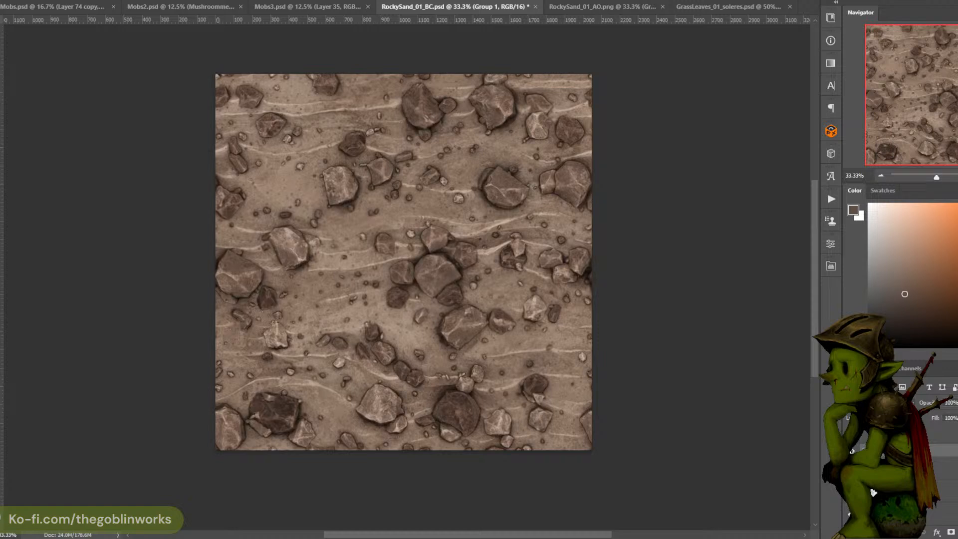
click(851, 450)
click(851, 450)
click(852, 450)
click(852, 450)
Examine the rock clusters and the overall tile at magnifications between 33.3% and 66.7%
key(ctrl+plus)
drag(623, 394, 554, 345)
key(ctrl+plus)
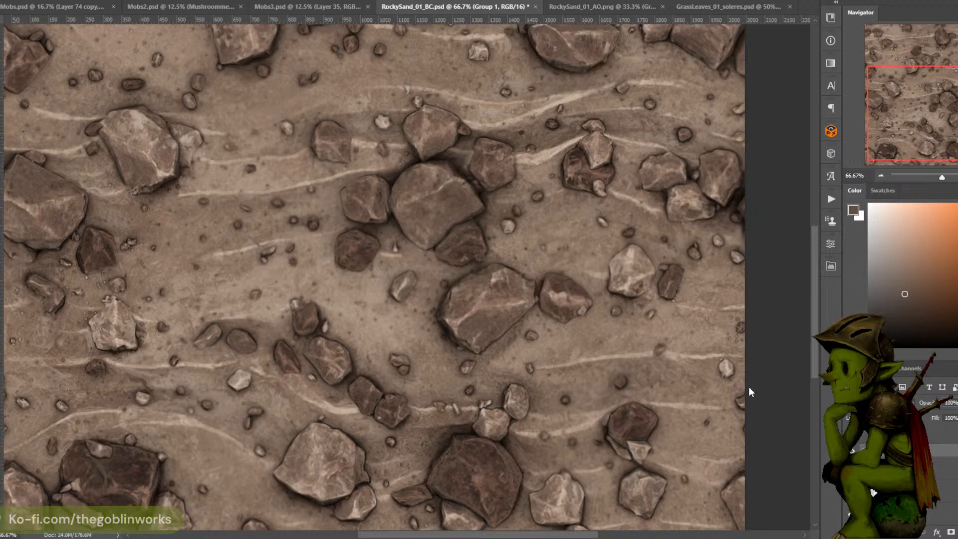
scroll(770, 314, down, 3)
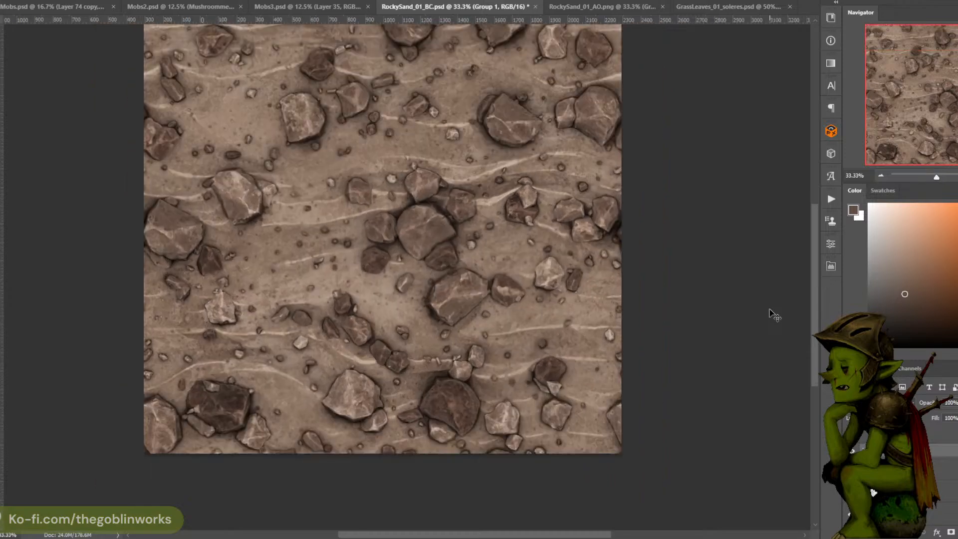
scroll(706, 379, up, 1)
scroll(684, 370, up, 1)
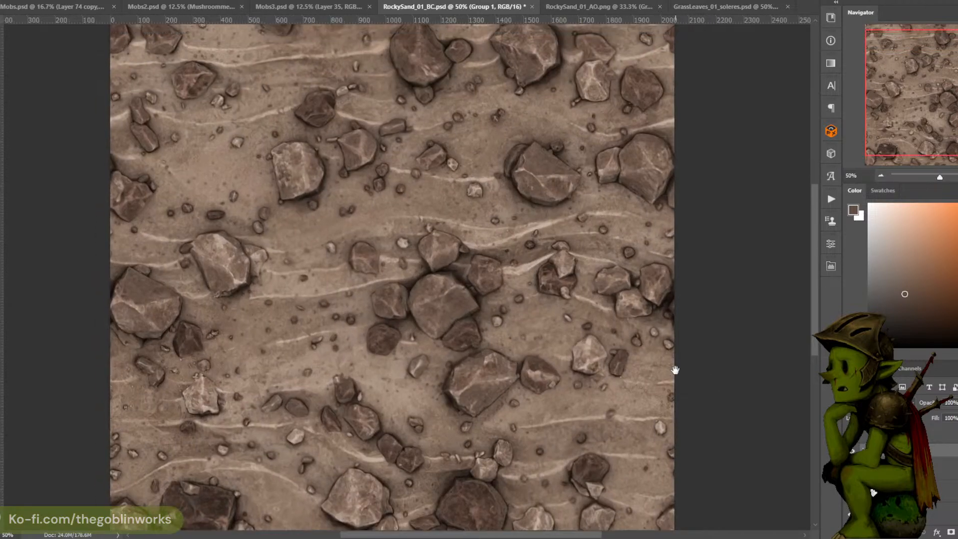
scroll(678, 370, down, 2)
scroll(680, 374, up, 1)
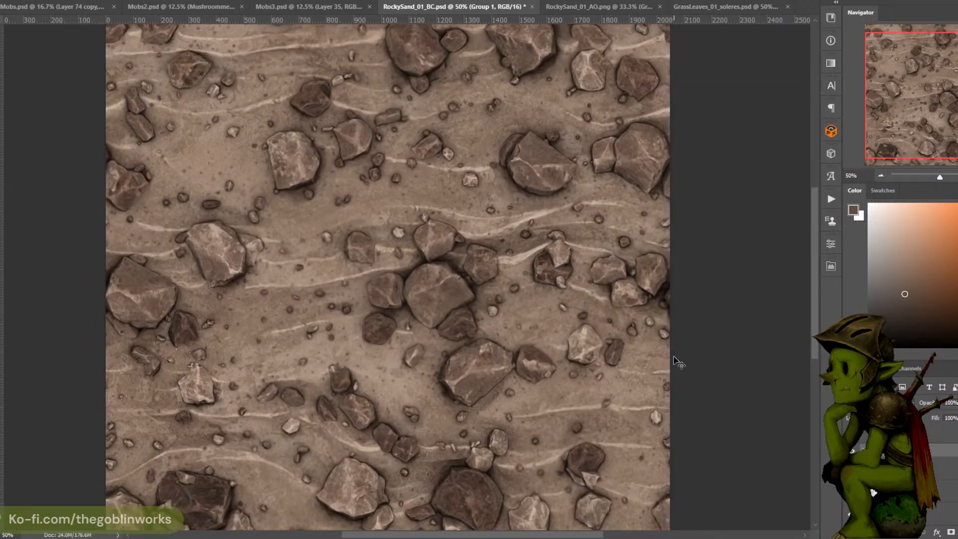
scroll(675, 361, down, 1)
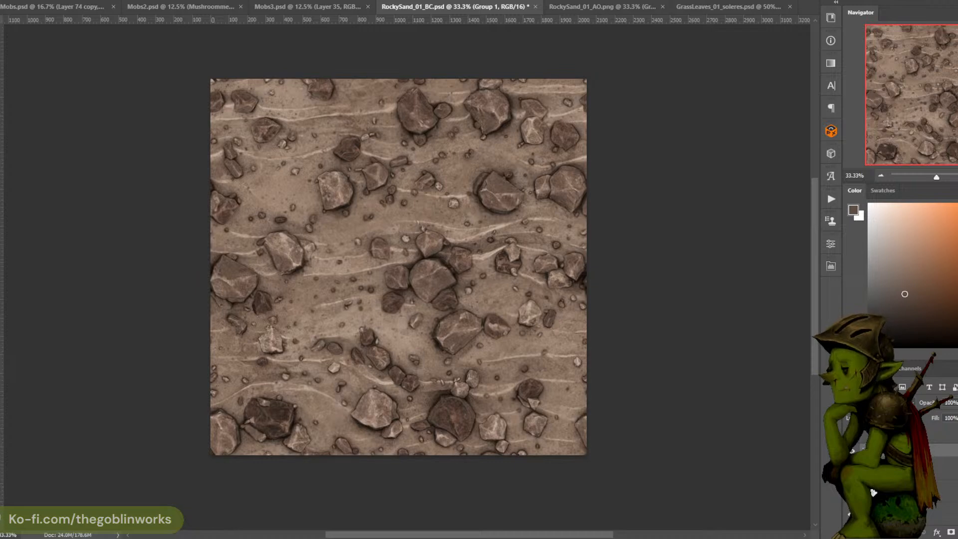
Put Layer 6 and the layer directly above it together in a group
click(937, 468)
scroll(938, 468, up, 1)
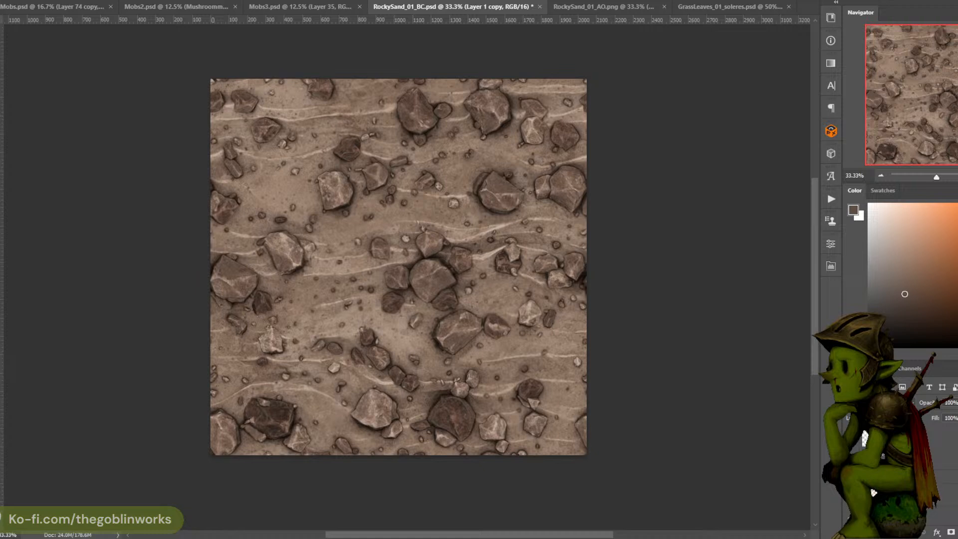
click(946, 474)
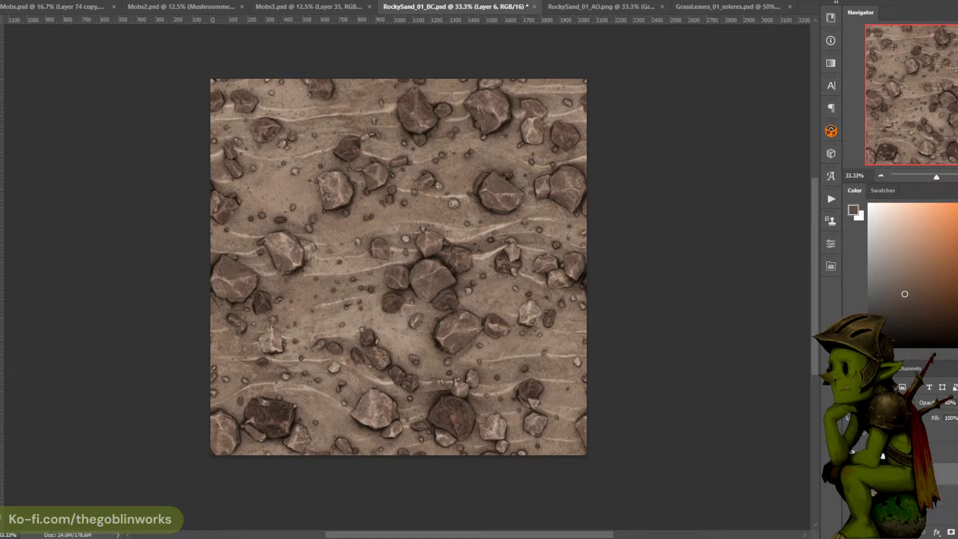
click(942, 451)
shift+click(945, 474)
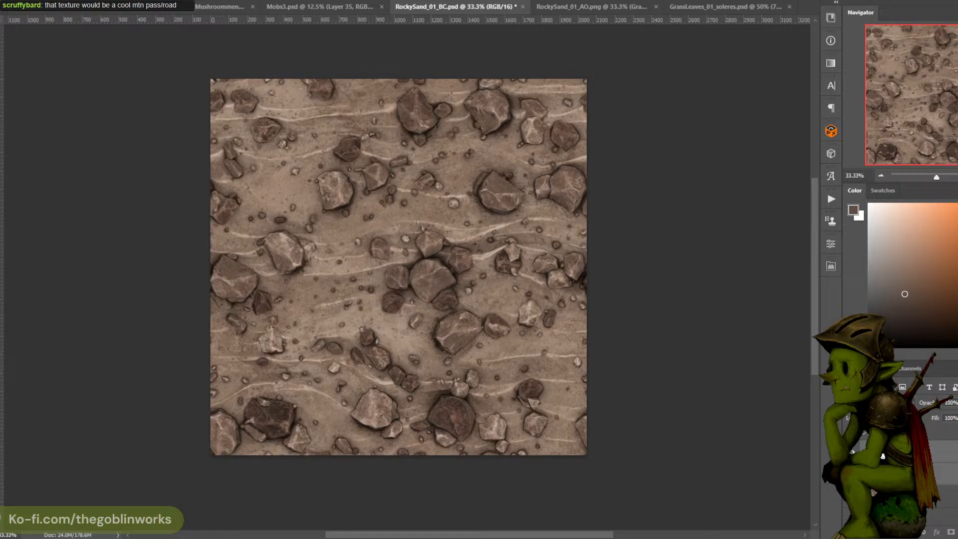
right_click(931, 452)
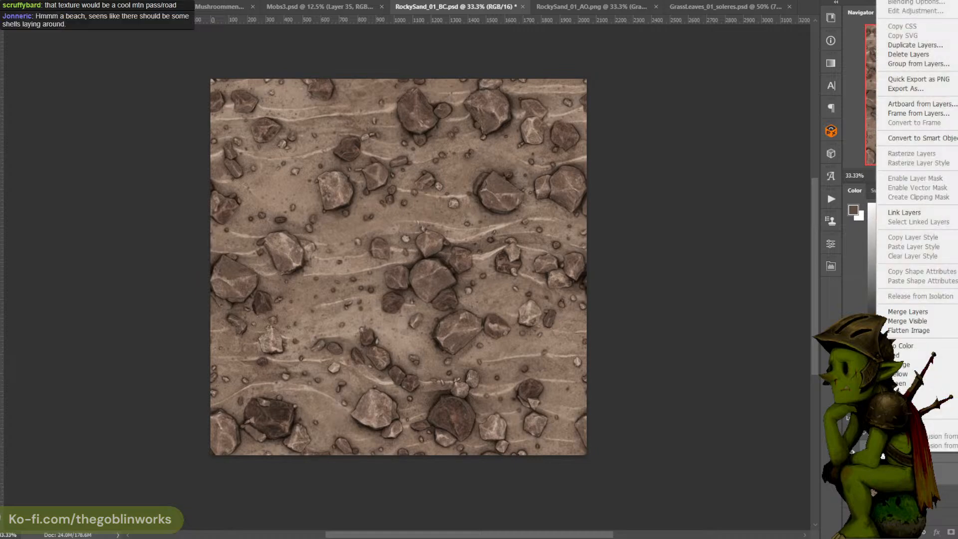
key(Escape)
key(ctrl+g)
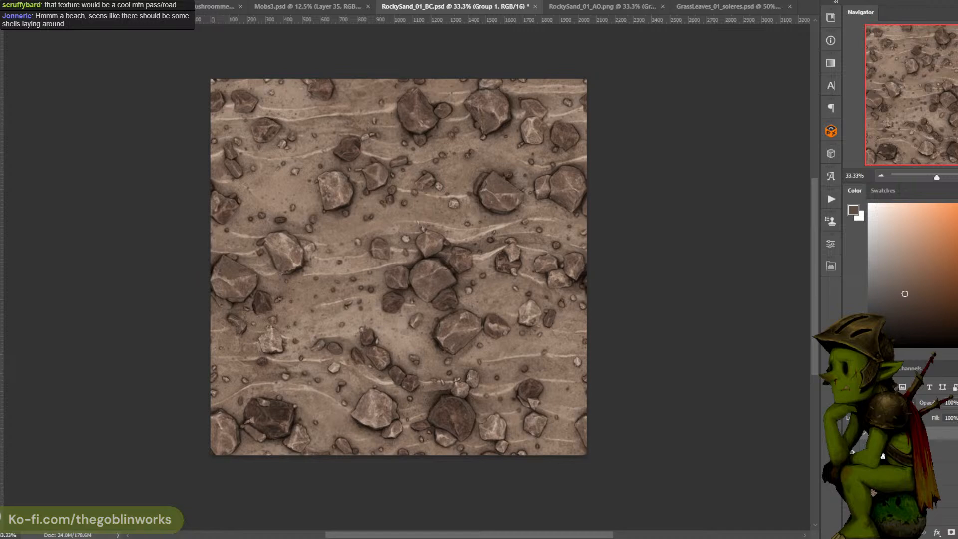
Duplicate Group 1 and merge the copied group into a single layer
drag(942, 433, 957, 531)
right_click(898, 433)
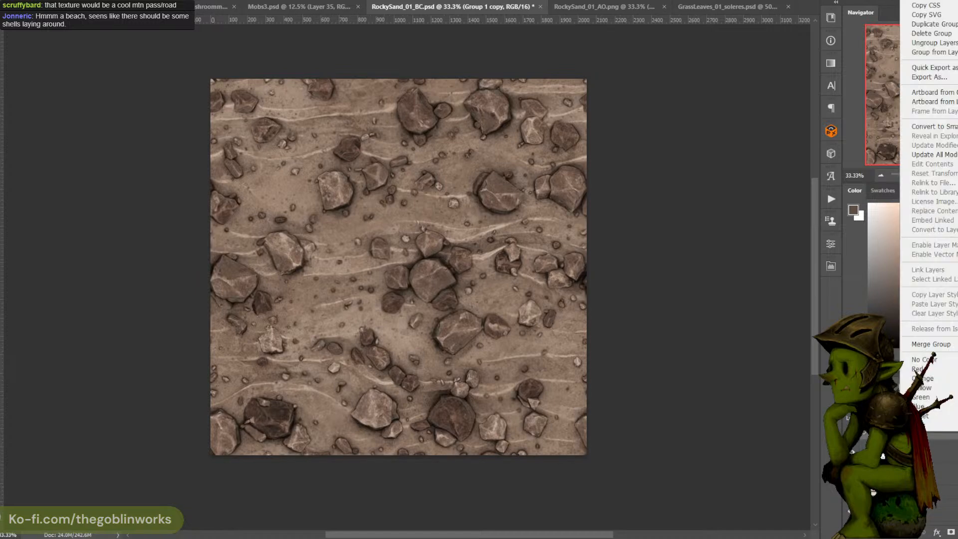
click(931, 343)
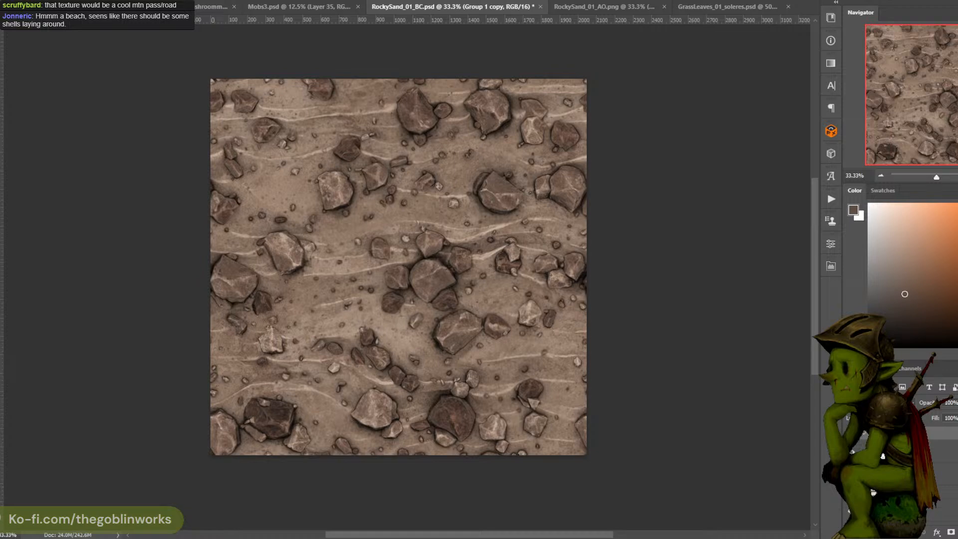
scroll(940, 497, up, 2)
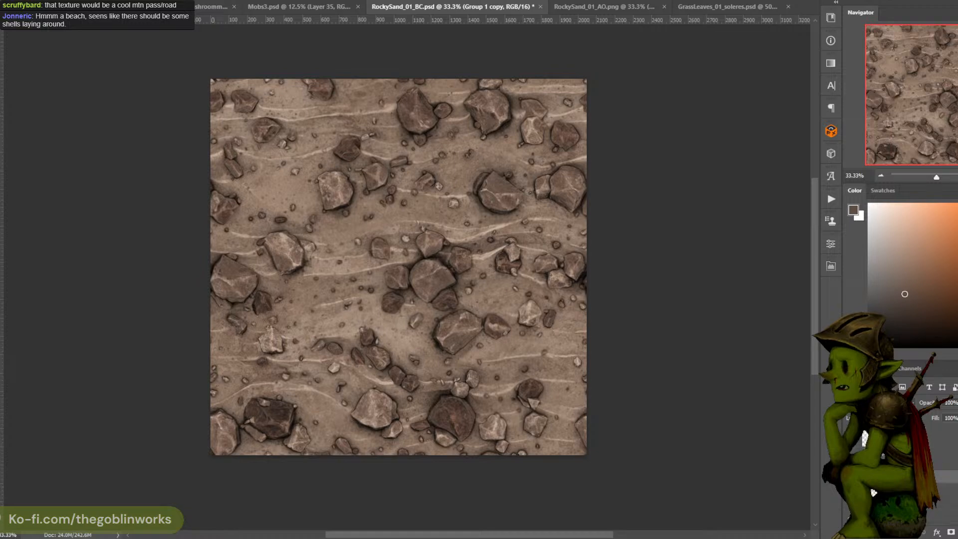
click(937, 433)
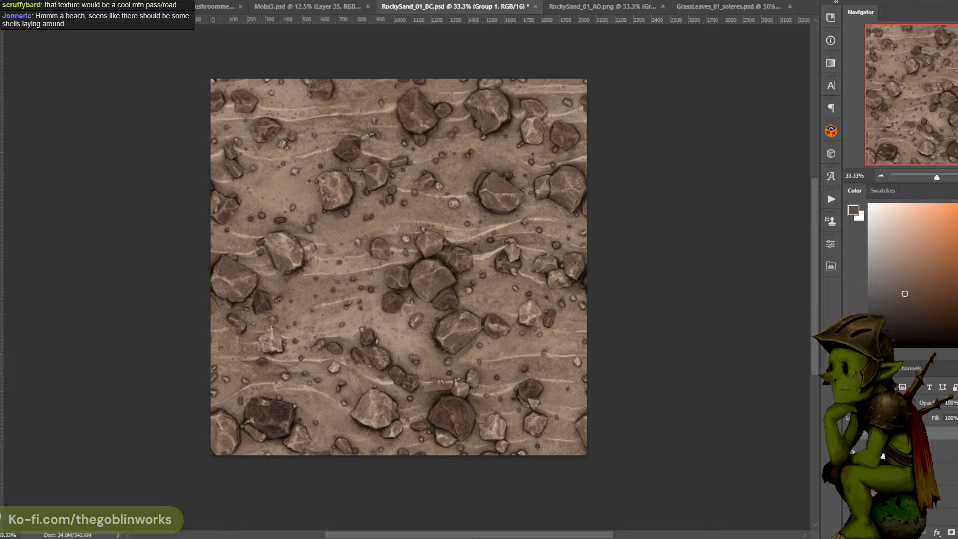
Hide the green grid labels on Layer 8 and stamp the visible texture into a merged layer above Group 1
scroll(940, 476, up, 2)
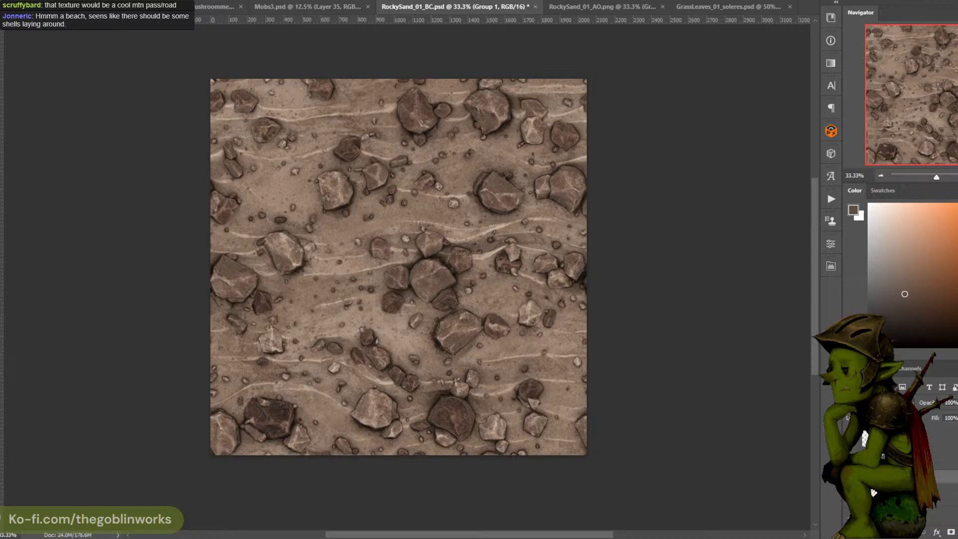
click(864, 439)
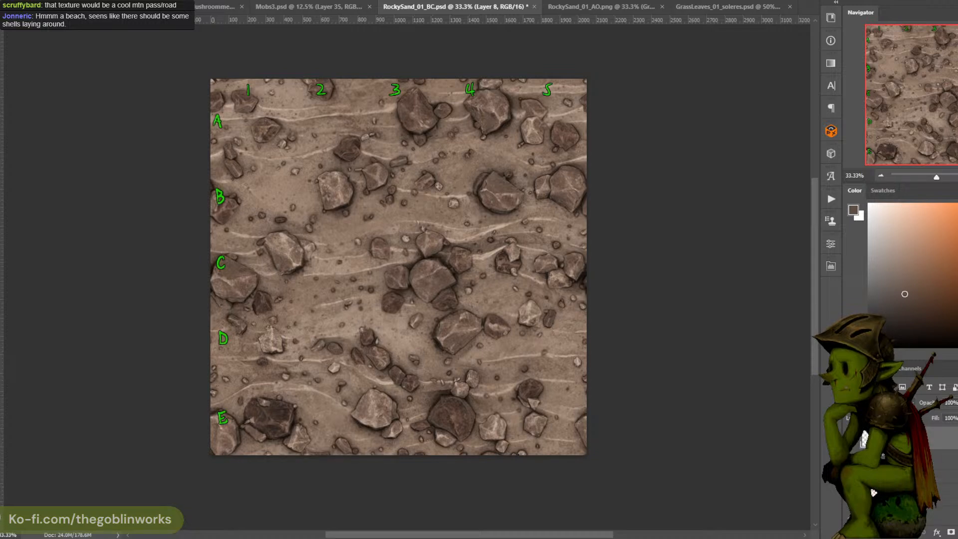
click(943, 476)
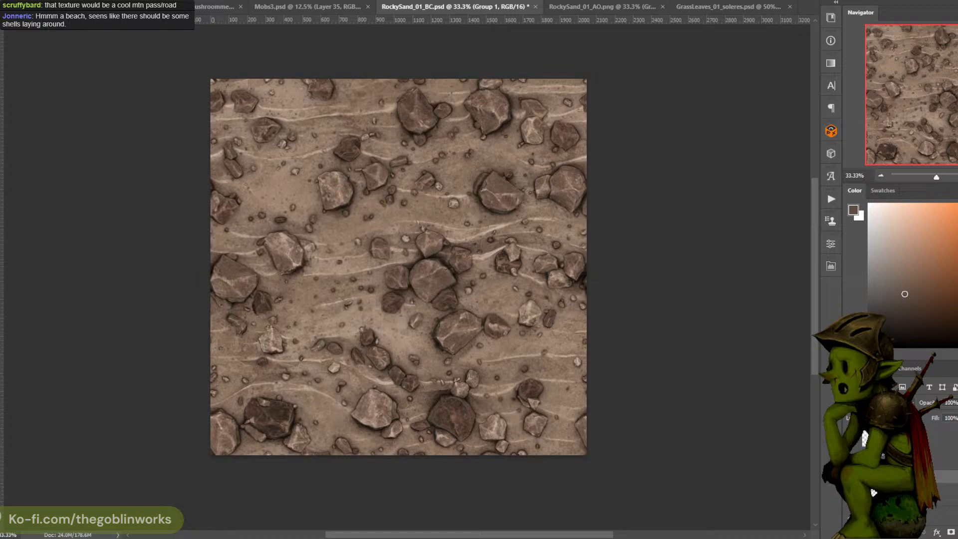
click(873, 492)
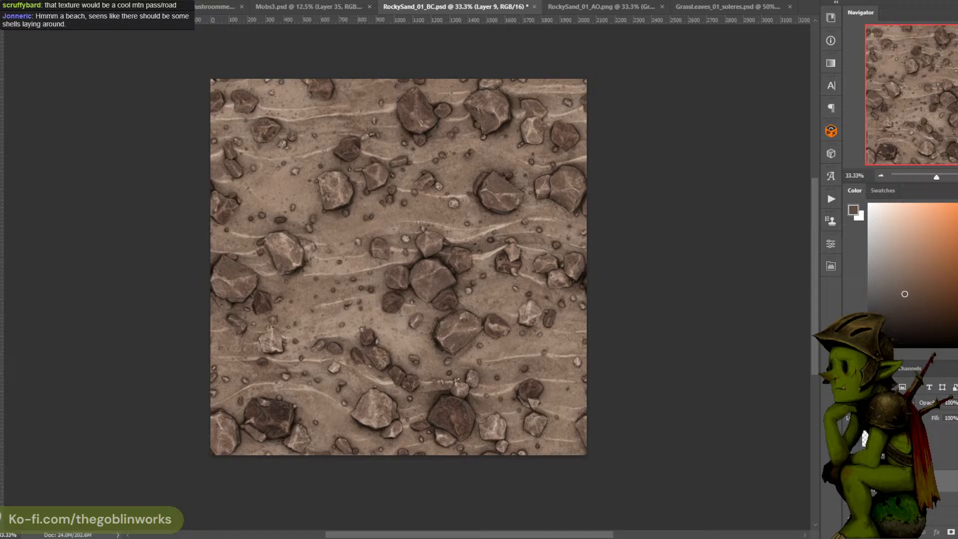
Try to select the sand by its tones with the Magic Wand, adding several samples to the selection
key(ctrl+plus)
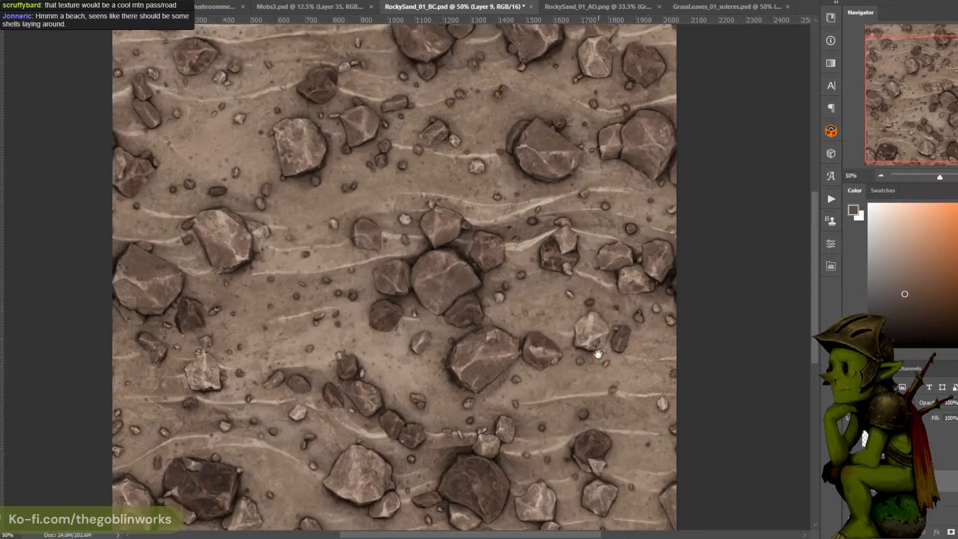
drag(600, 354, 607, 355)
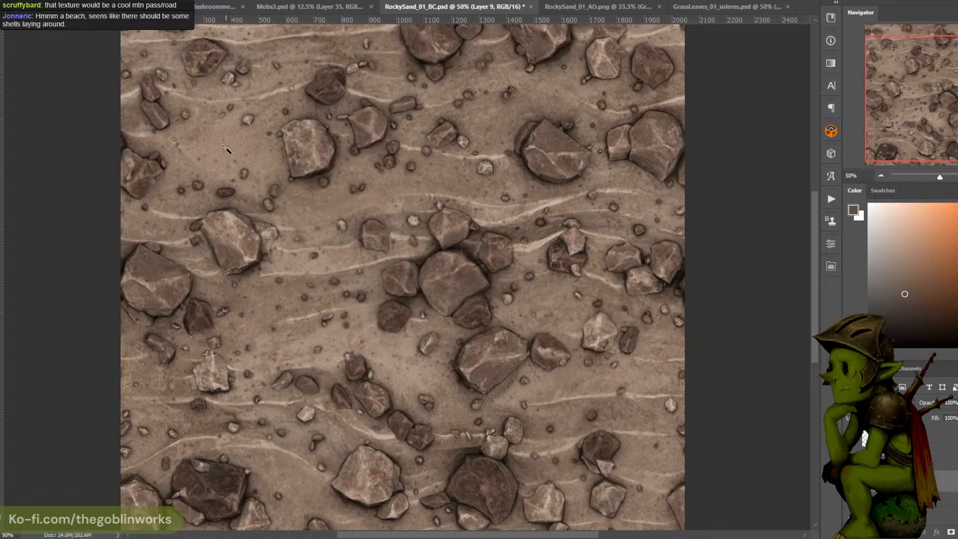
click(268, 155)
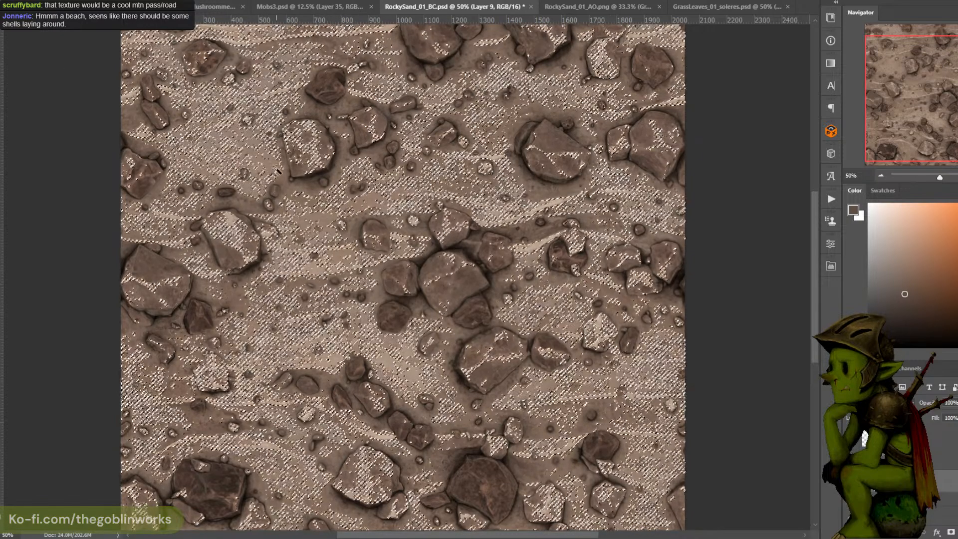
shift+click(280, 171)
shift+click(290, 185)
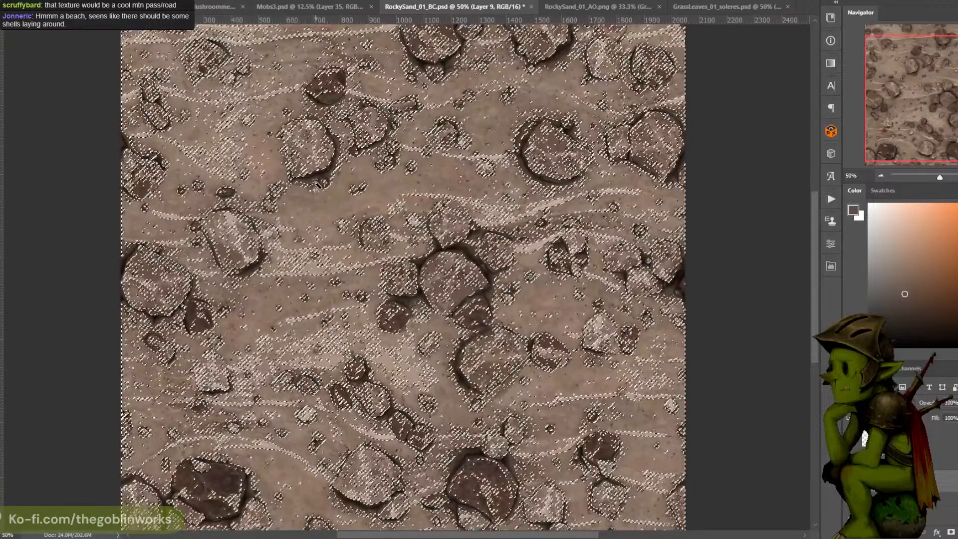
shift+click(316, 182)
key(ctrl+d)
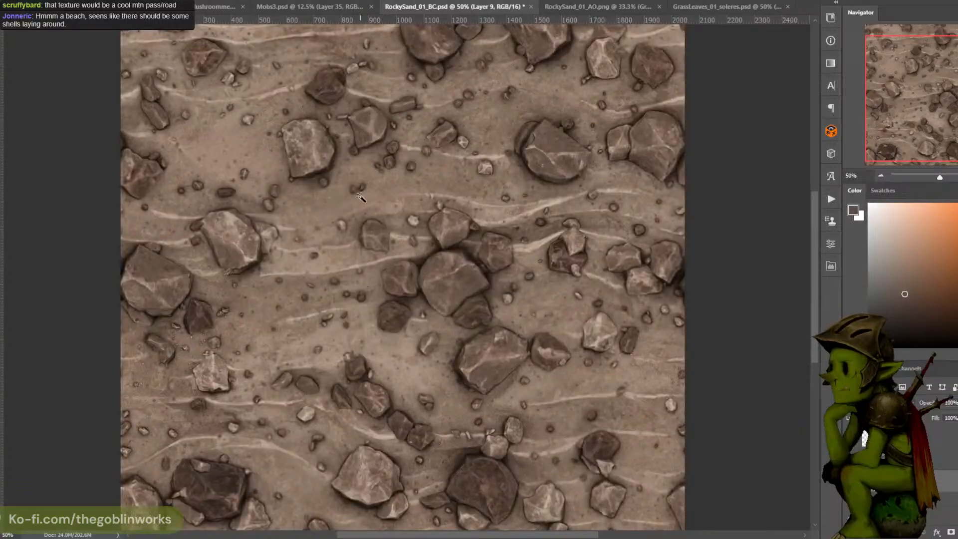
click(406, 188)
key(ctrl+d)
Examine the central rock cluster and surrounding sand at 100% and the whole tile at 33.3%
key(ctrl+plus)
key(ctrl+plus)
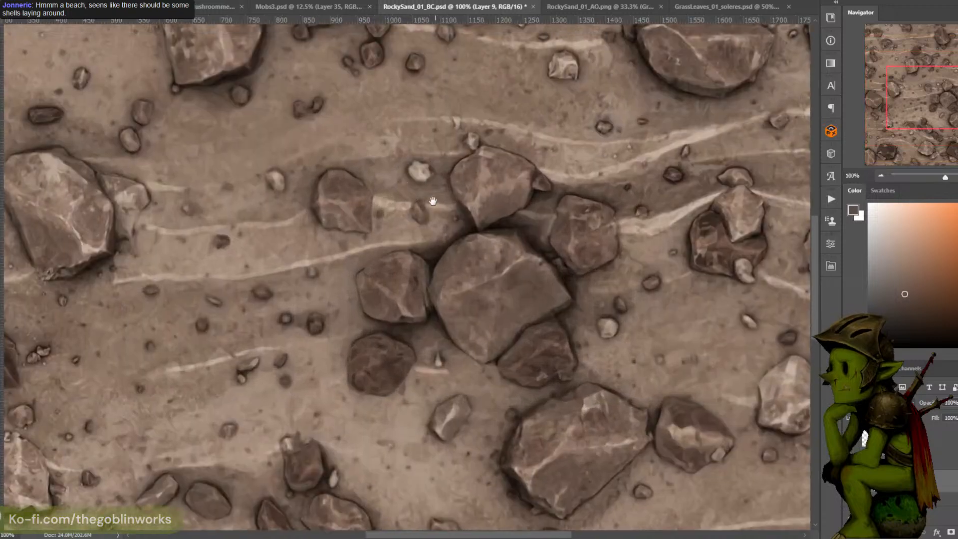
drag(435, 158, 372, 282)
click(448, 1)
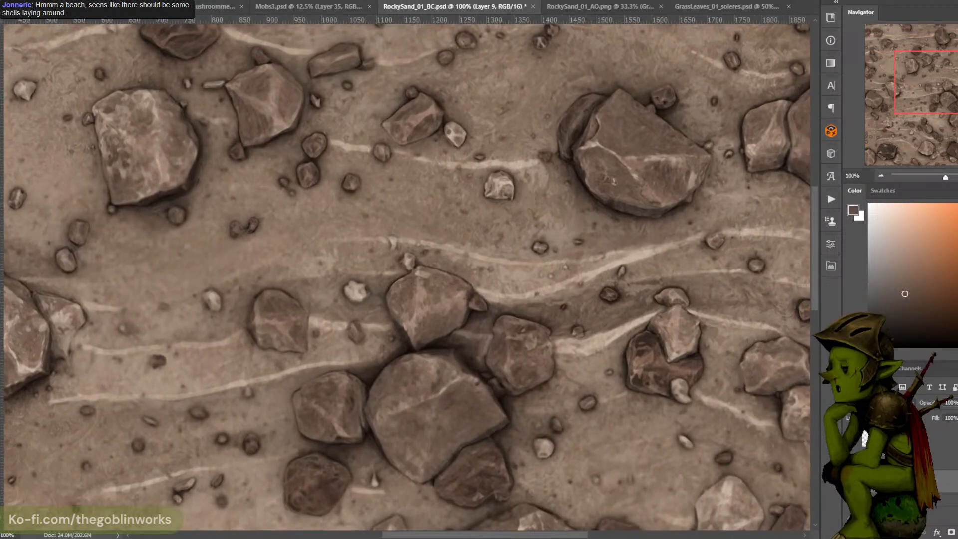
click(495, 196)
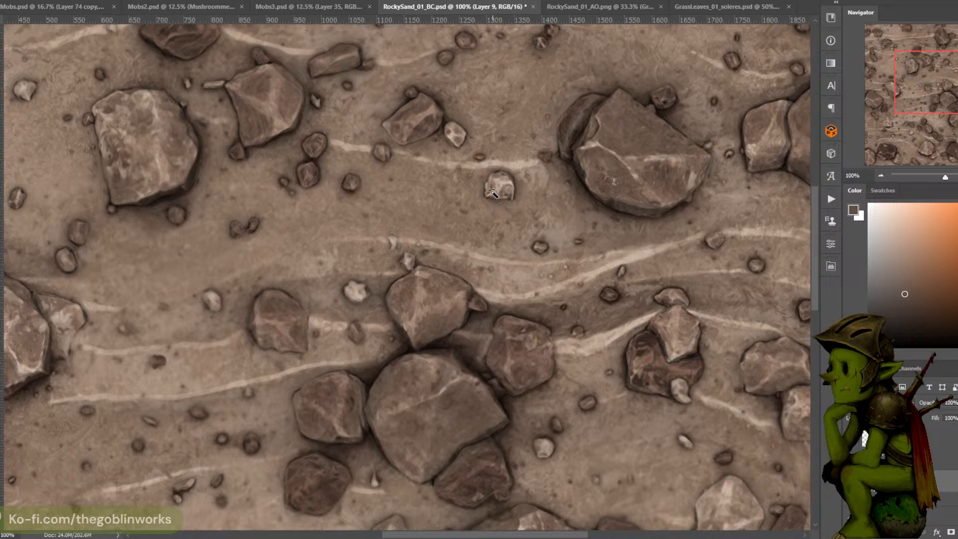
key(ctrl+minus)
key(ctrl+minus)
key(ctrl+minus)
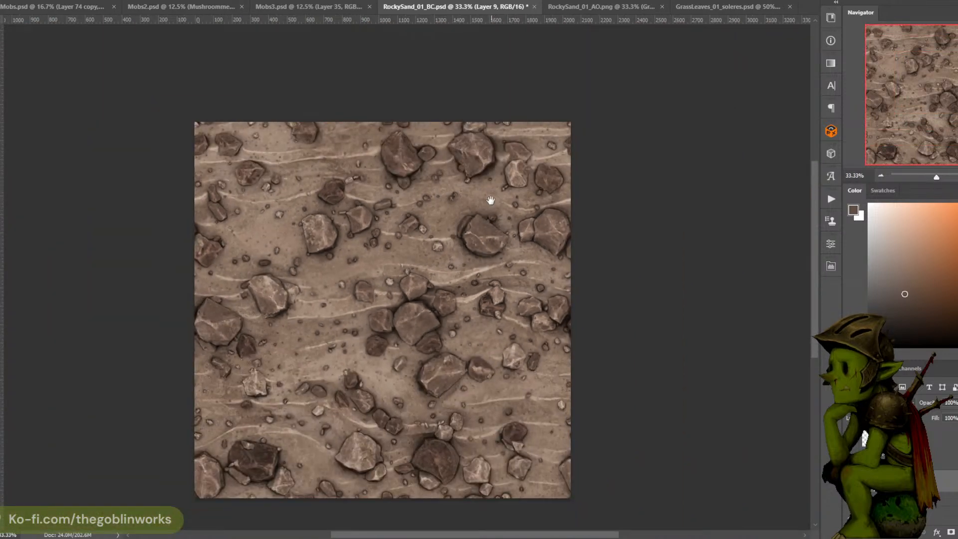
drag(465, 257, 474, 210)
Try to select the large central rock with the Magic Wand by adding its neighbouring tones to the selection
key(ctrl+plus)
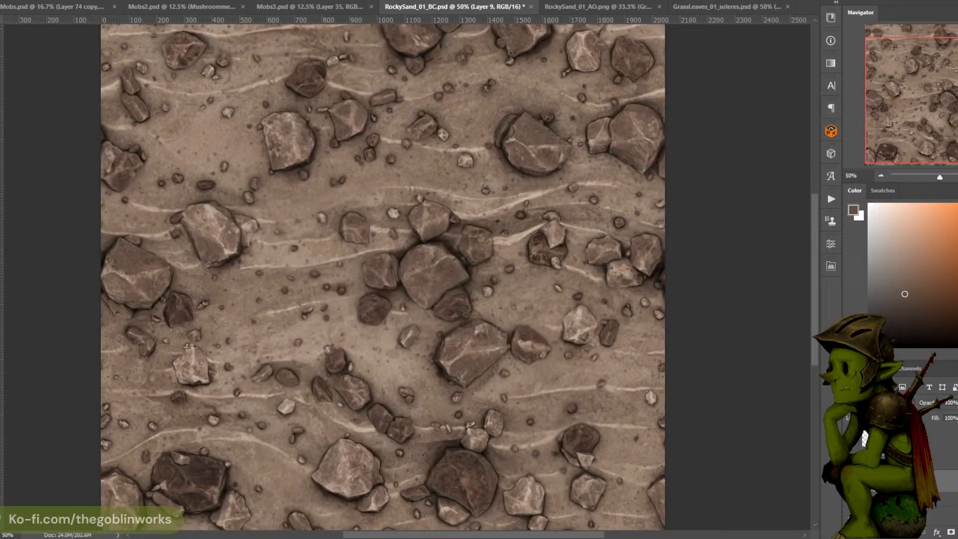
click(434, 282)
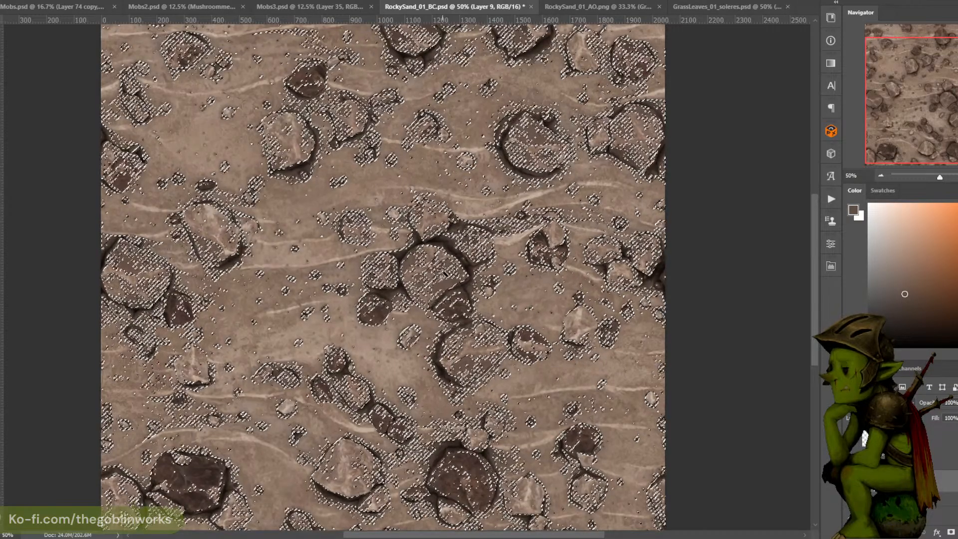
shift+click(441, 270)
shift+click(437, 261)
shift+click(433, 251)
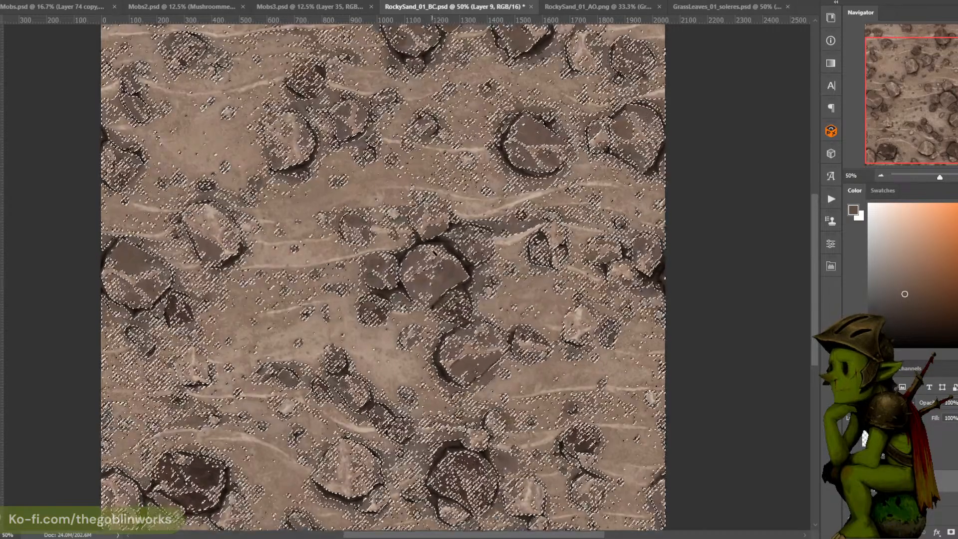
shift+click(436, 248)
key(ctrl+z)
shift+click(439, 245)
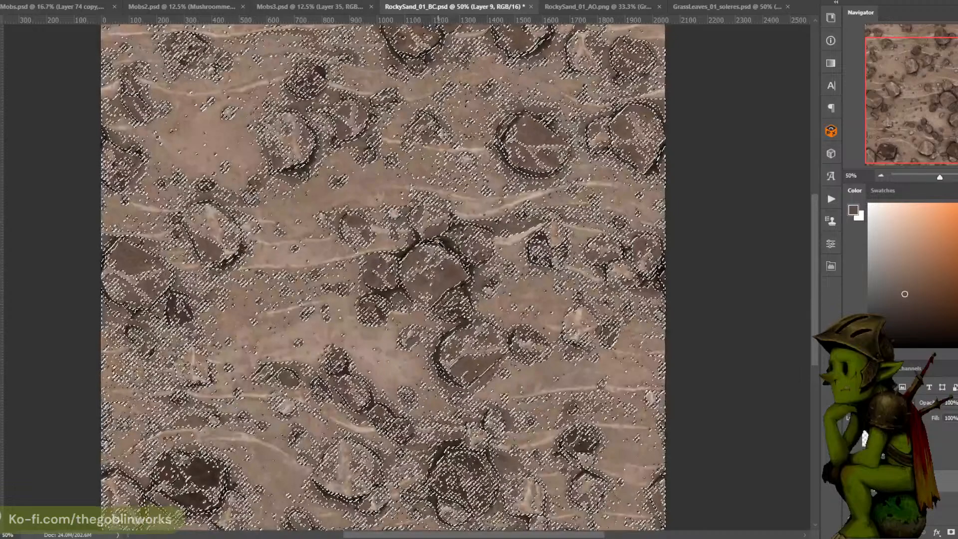
key(ctrl+d)
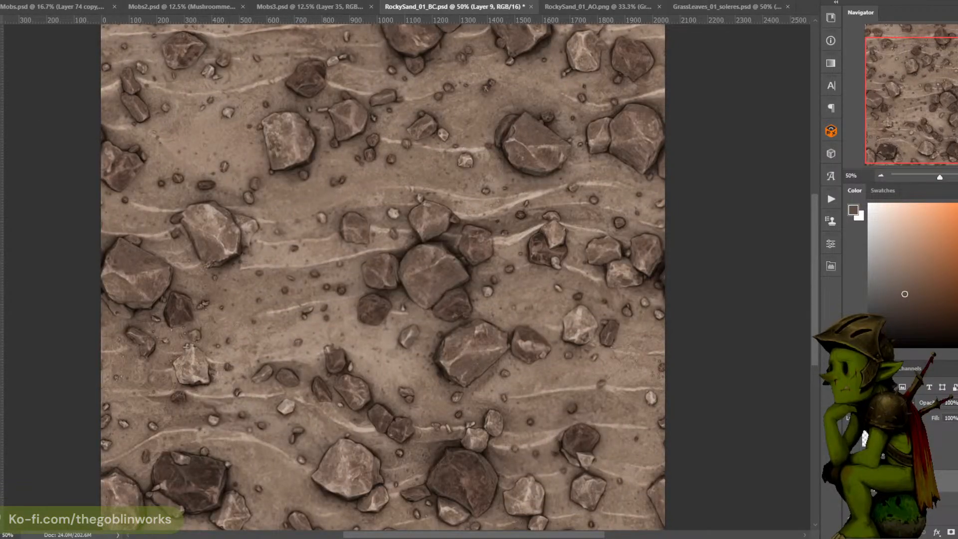
right_click(1, 65)
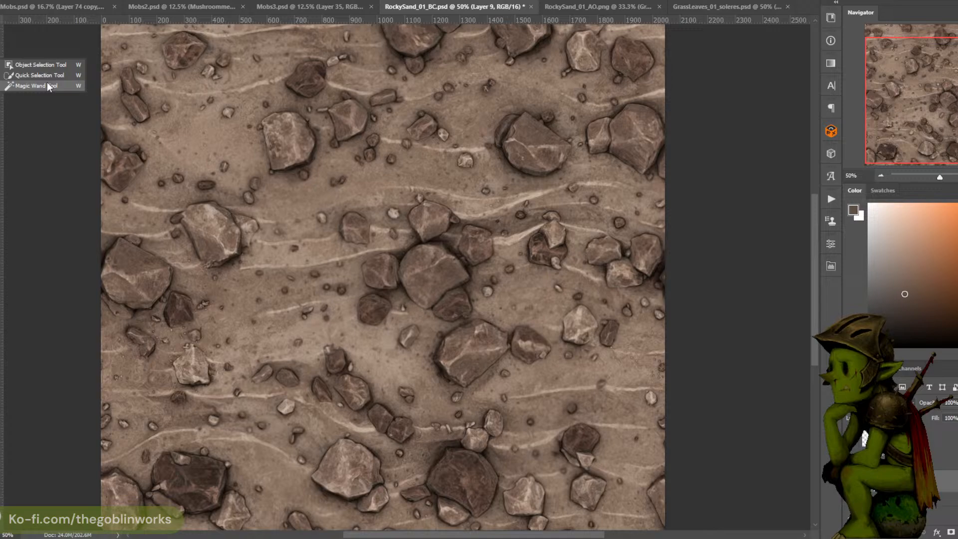
click(48, 86)
click(434, 265)
key(ctrl+d)
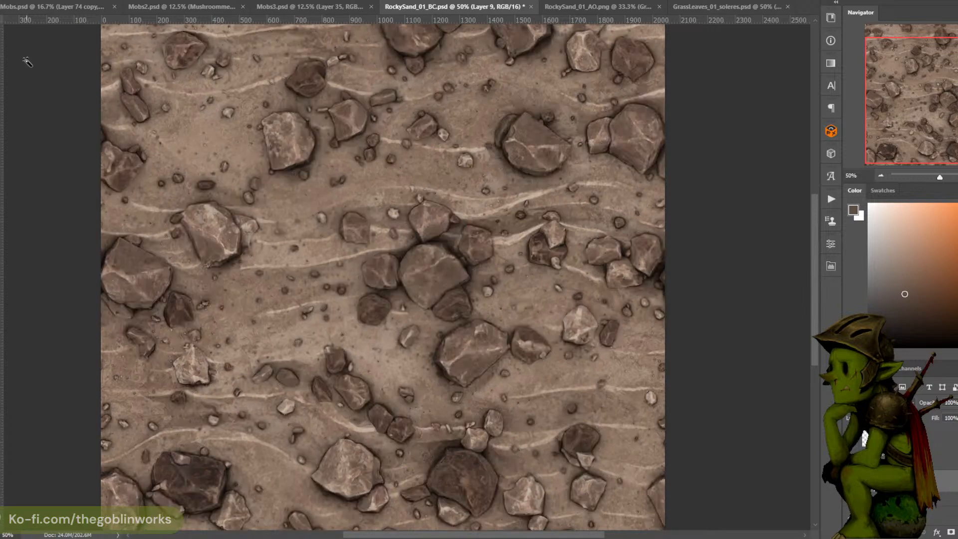
Select the large central rock and the three lighter rocks around it, excluding the dark lower ones, and add an empty layer
right_click(2, 70)
click(37, 70)
alt+click(378, 306)
key(ctrl+shift+alt+n)
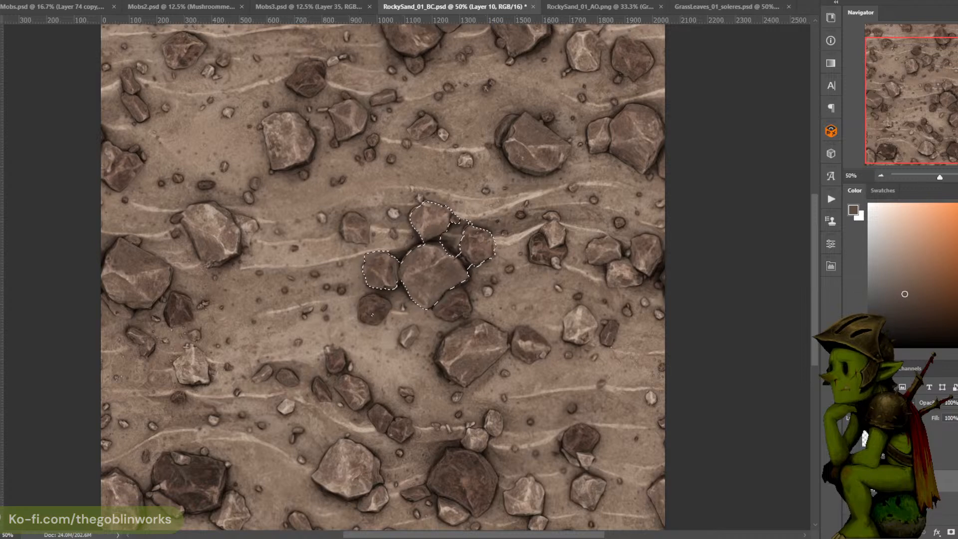
Fill the selected rocks with a light blue on the new layer using the Paint Bucket and clear the selection
right_click(1, 207)
click(41, 218)
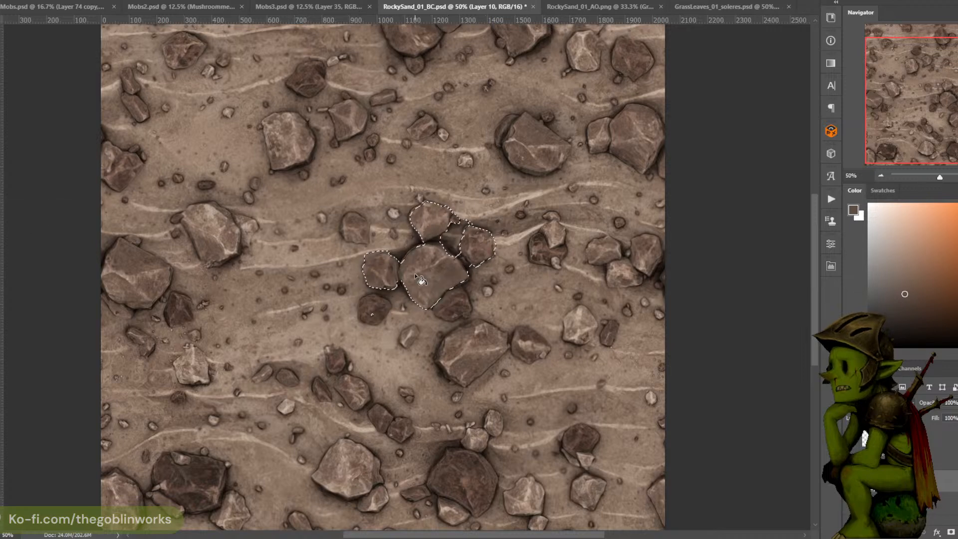
click(415, 276)
key(ctrl+z)
click(907, 203)
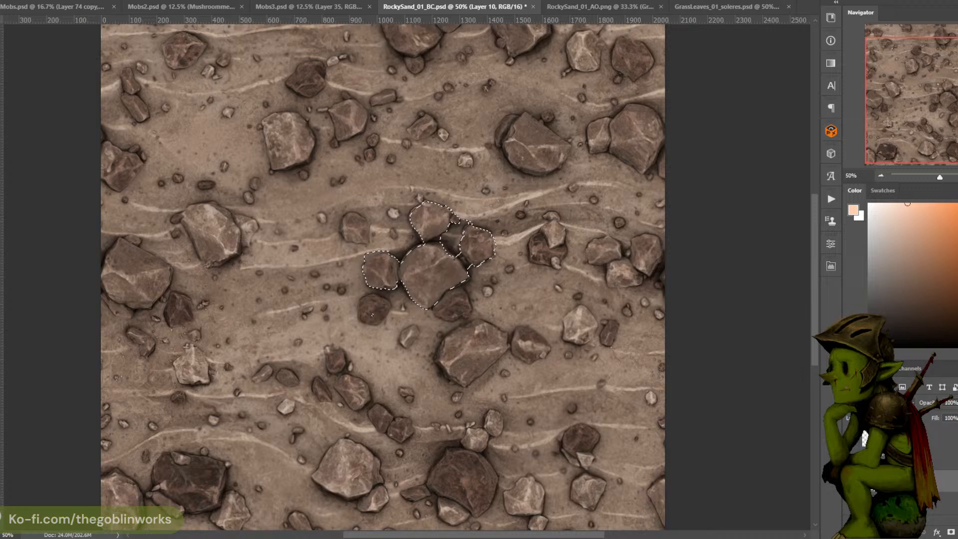
click(957, 265)
click(909, 233)
click(449, 280)
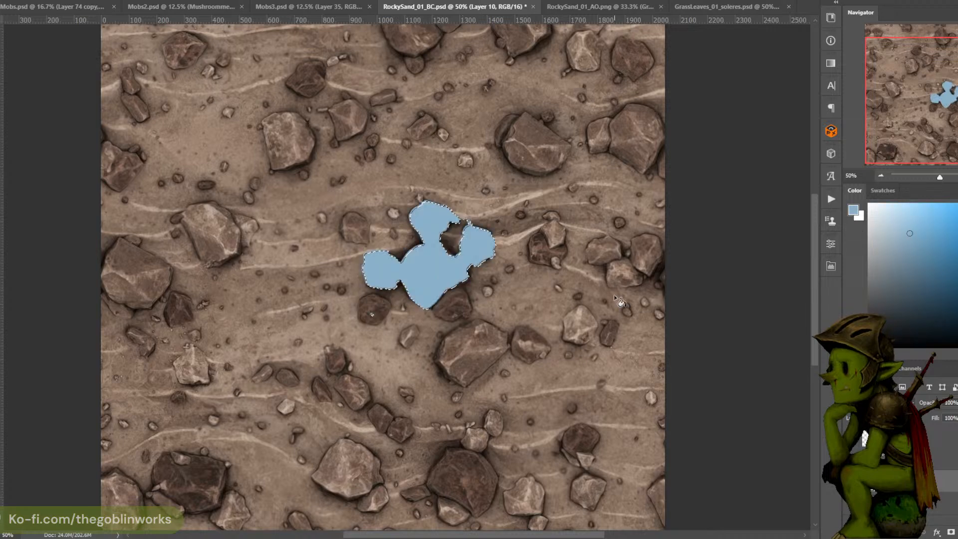
key(ctrl+d)
Set the blue fill on Layer 10 to the Hue blend mode with 28% opacity
click(880, 403)
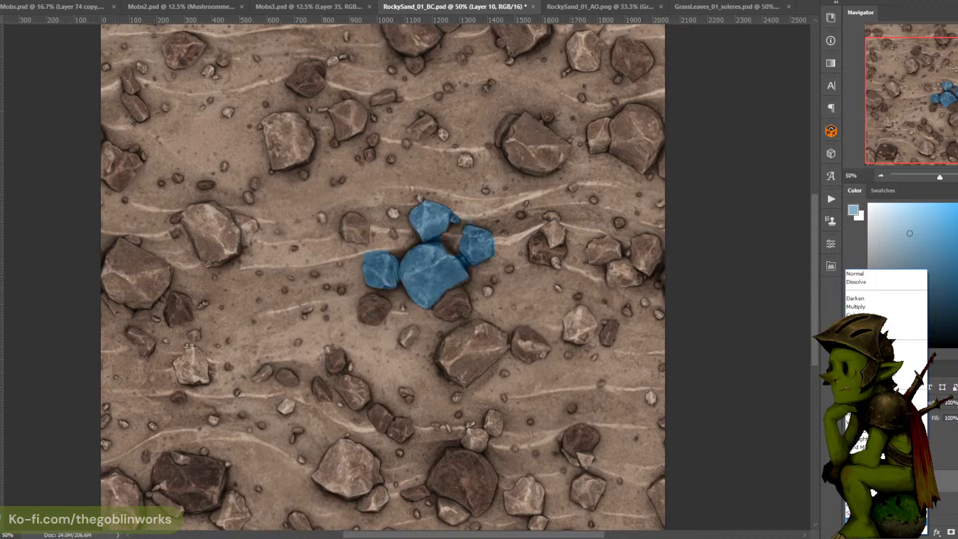
click(880, 521)
click(957, 403)
mouse_move(957, 414)
mouse_down()
mouse_move(932, 414)
mouse_move(941, 413)
mouse_up()
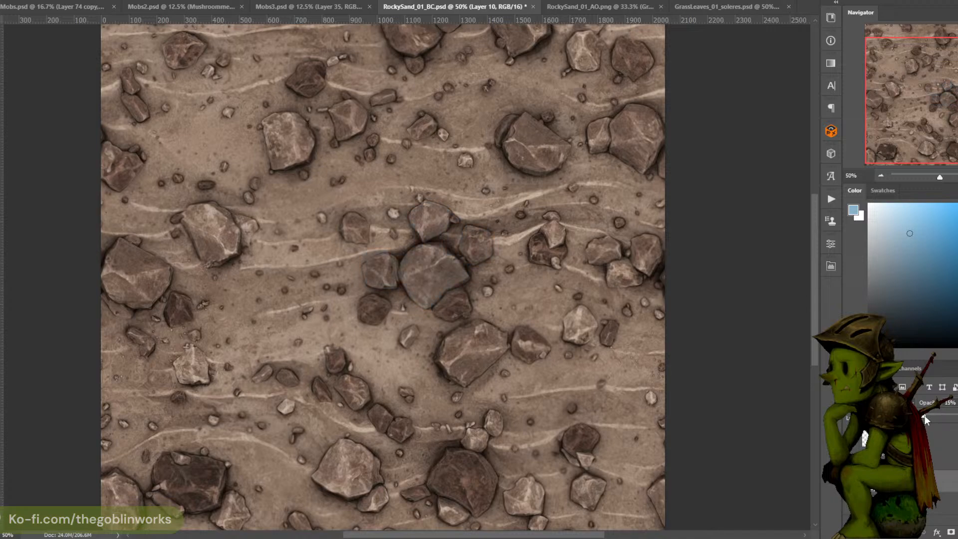
drag(926, 415, 928, 411)
click(878, 402)
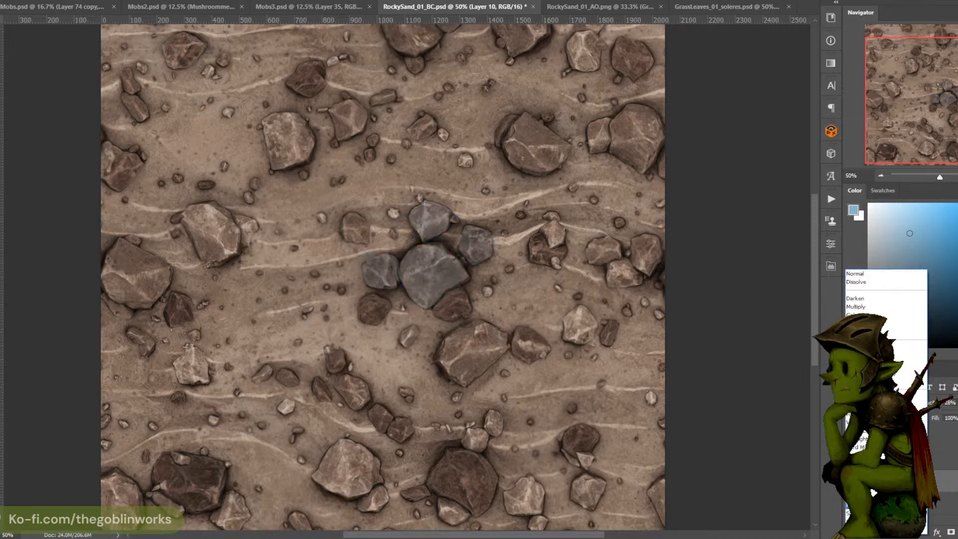
click(873, 505)
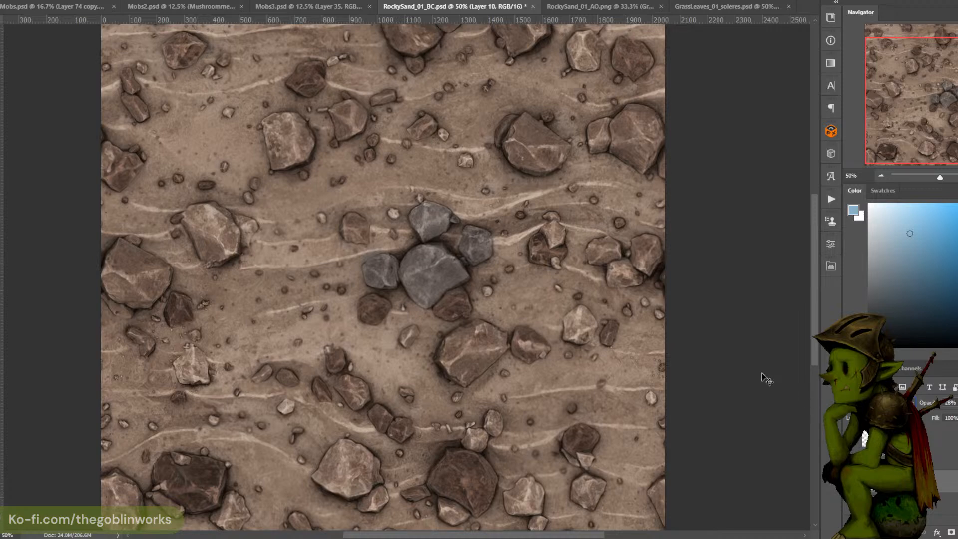
Inspect the tinted rocks at 200% and 100% and compare them with and without Layer 10
key(ctrl+plus)
key(ctrl+plus)
key(ctrl+plus)
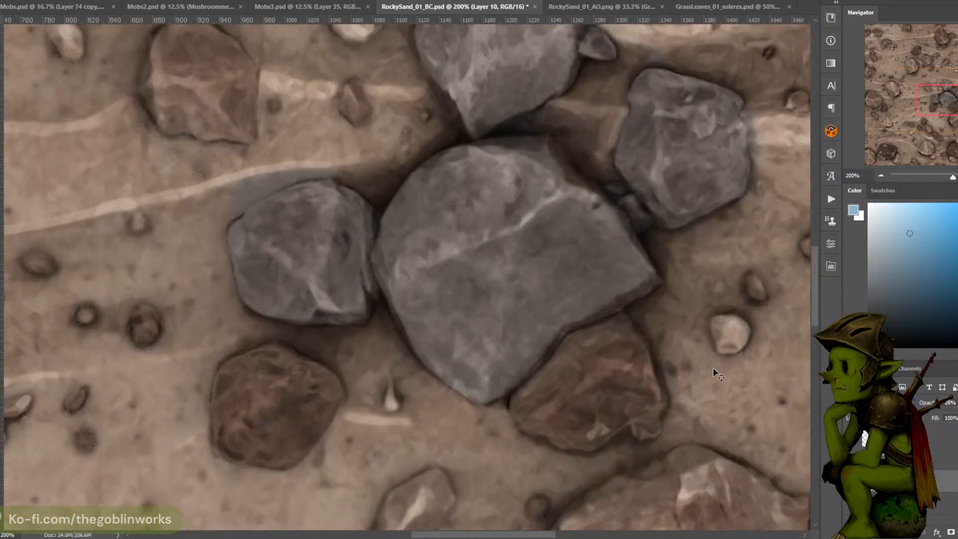
key(ctrl+minus)
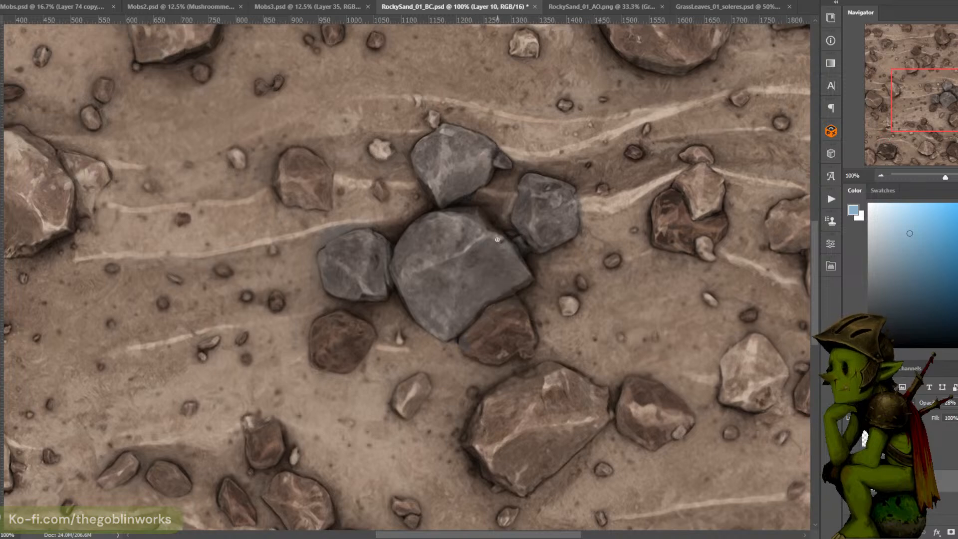
key(F7)
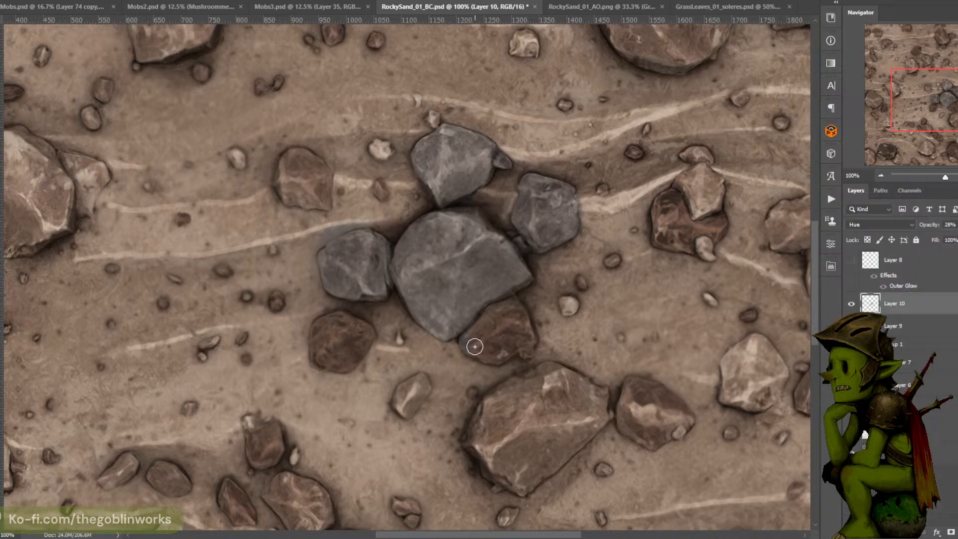
click(851, 304)
click(851, 305)
Turn off Shape Dynamics for the 30 px brush
key(F6)
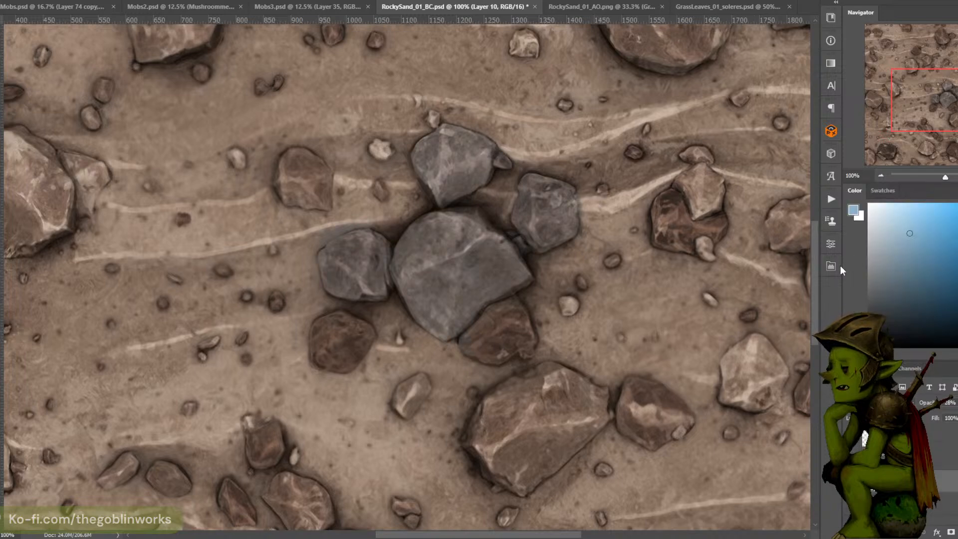
key(F6)
key(F6)
key(F6)
key(F5)
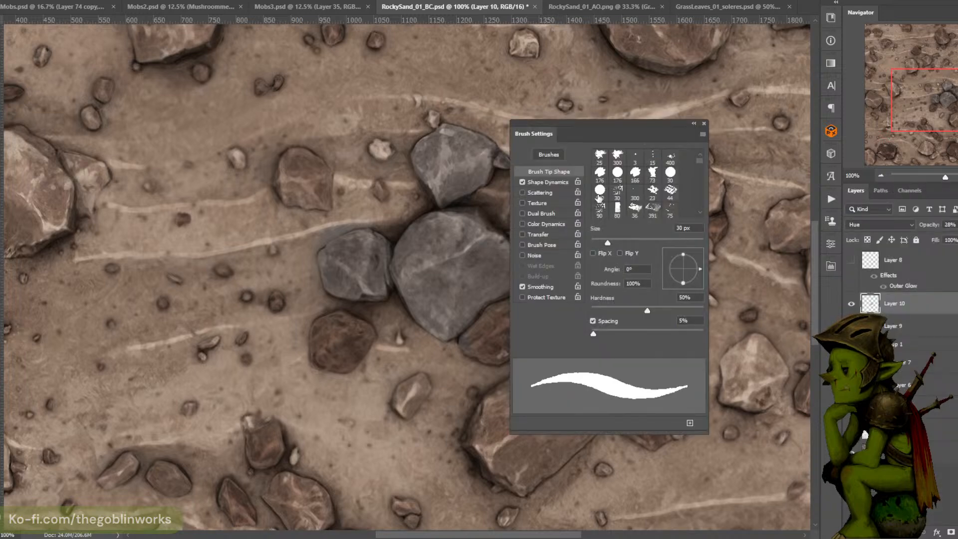
click(535, 182)
click(522, 182)
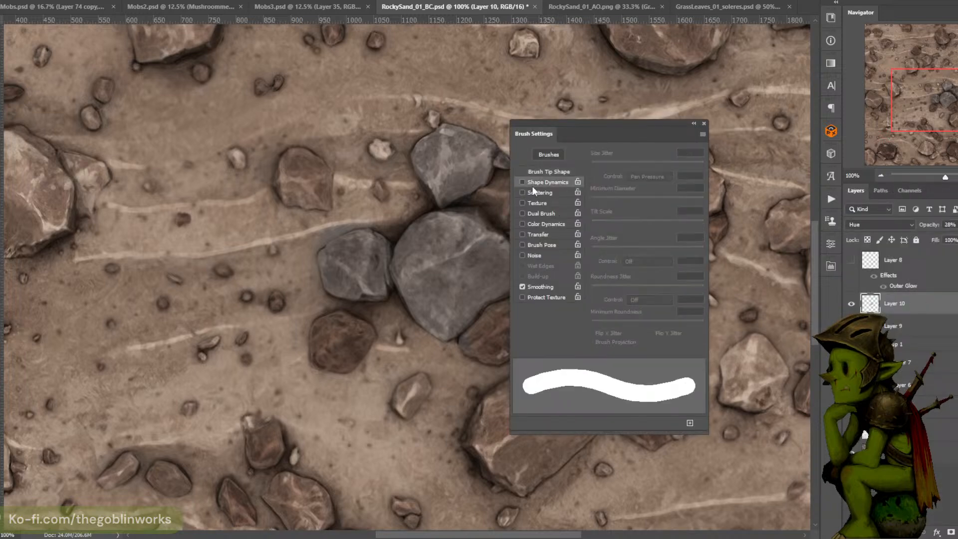
key(F5)
Paint the blue tint on Layer 10 over the rock below the large central rock and the separate rock at the cluster's upper left
mouse_move(499, 293)
mouse_down()
mouse_move(465, 321)
mouse_move(473, 349)
mouse_move(494, 354)
mouse_move(482, 320)
mouse_move(499, 304)
mouse_move(509, 341)
mouse_up()
key(ctrl+z)
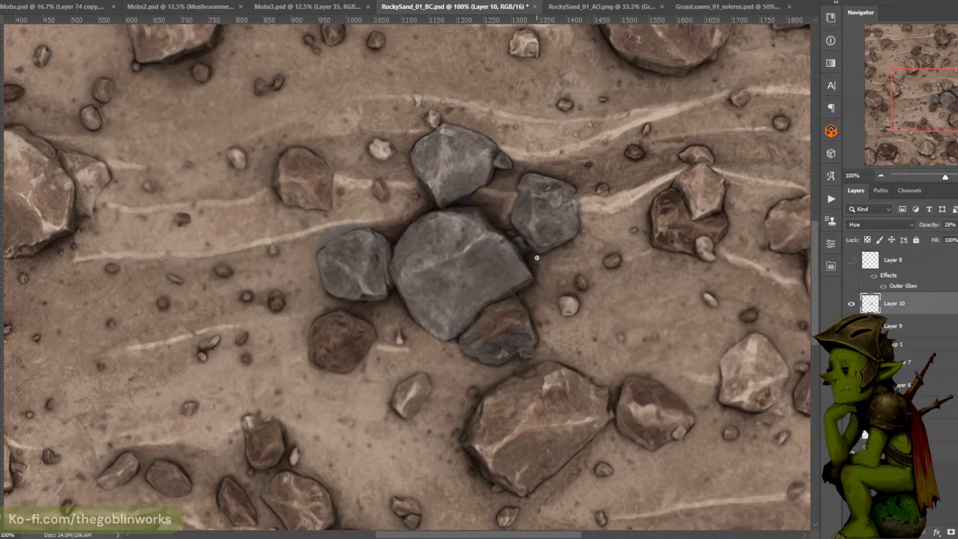
mouse_move(478, 329)
mouse_down()
mouse_move(496, 295)
mouse_move(503, 333)
mouse_move(518, 313)
mouse_move(528, 342)
mouse_up()
key(l)
drag(449, 169, 508, 176)
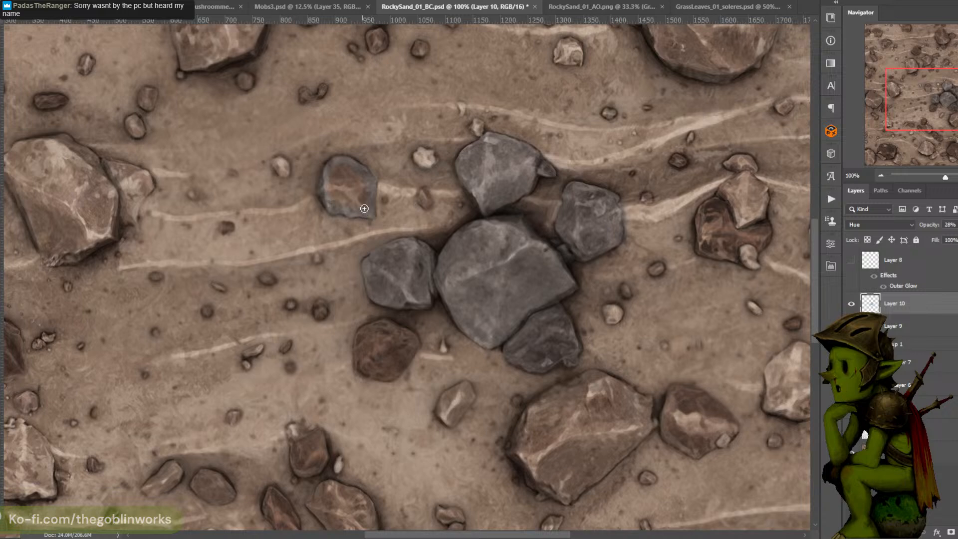
mouse_move(364, 208)
mouse_down()
mouse_move(359, 194)
mouse_move(340, 190)
mouse_move(342, 174)
mouse_up()
Set the opacity of Layer 10 to 39%
key(ctrl+minus)
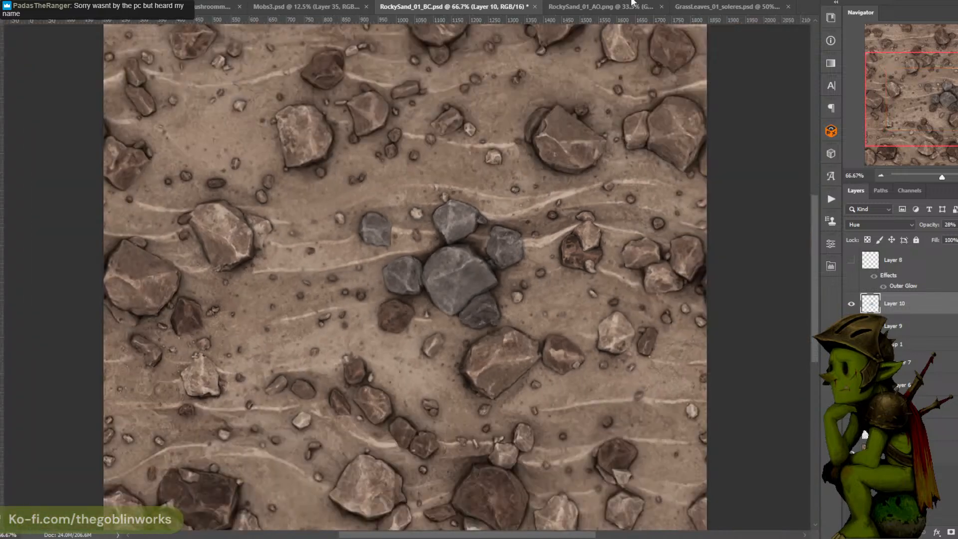
key(ctrl+minus)
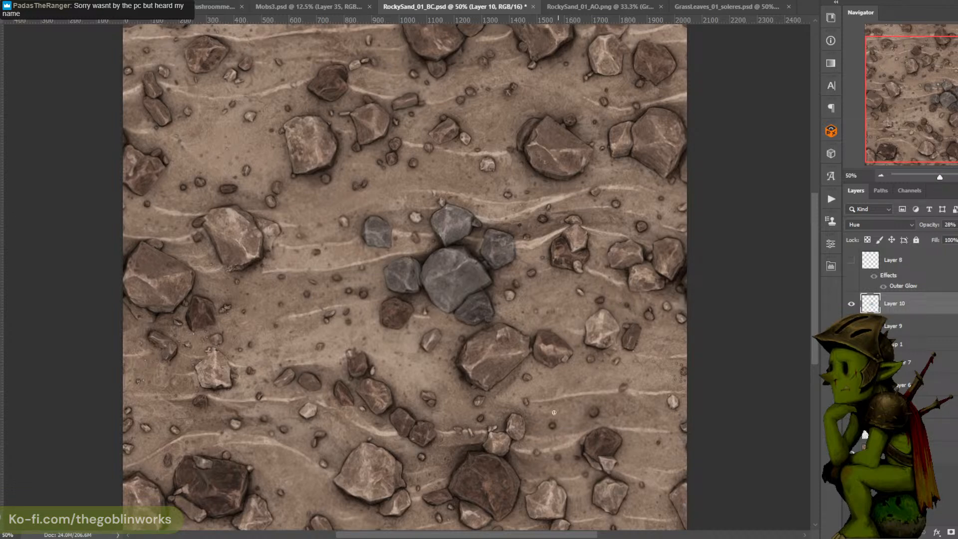
click(957, 225)
drag(957, 237, 957, 237)
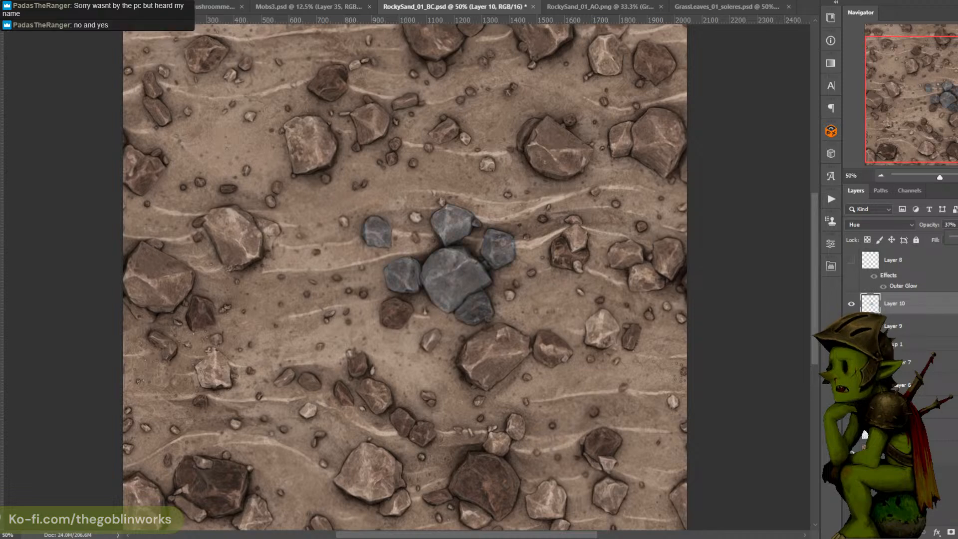
Clear the selection and brush the blue tint over the dark brown rock at the lower left of the central cluster
key(ctrl+plus)
drag(630, 280, 601, 262)
key(ctrl+plus)
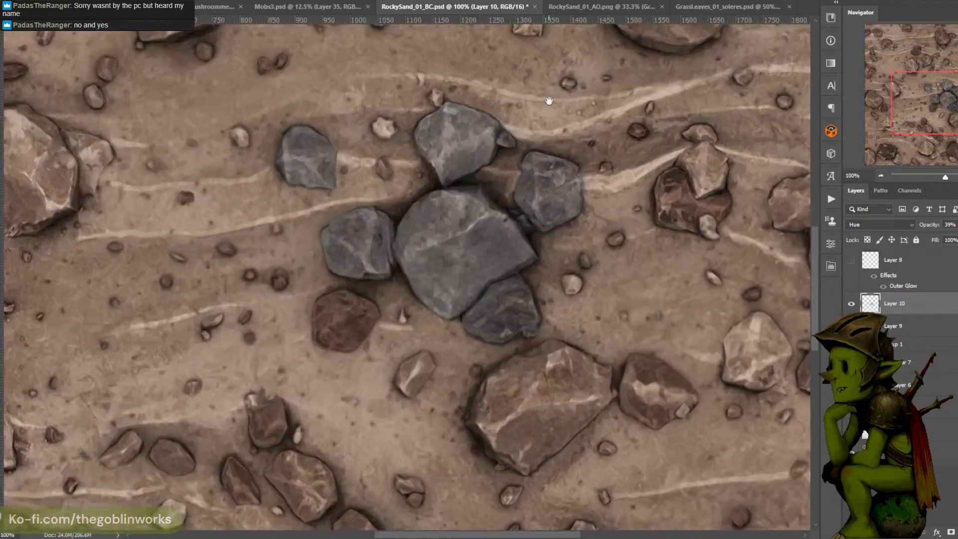
drag(547, 100, 547, 124)
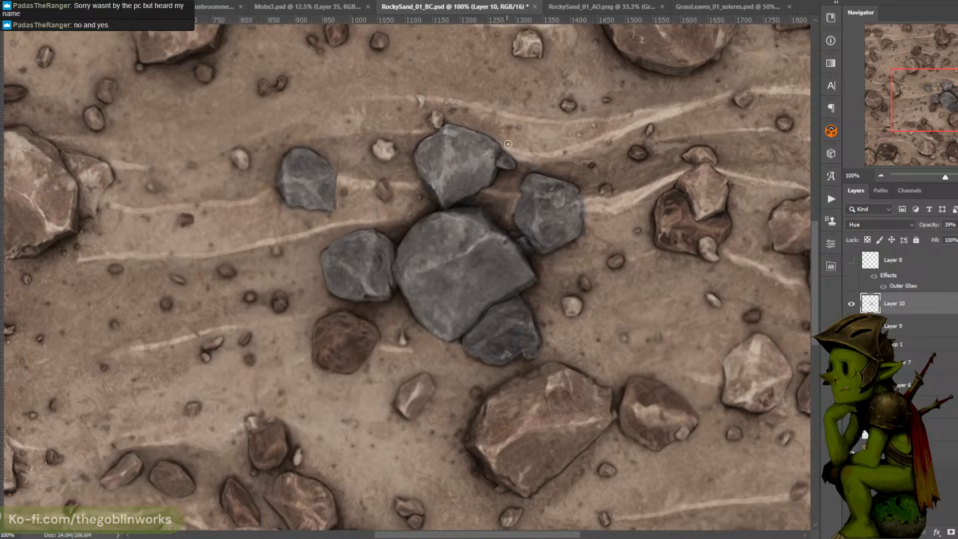
drag(522, 285, 543, 253)
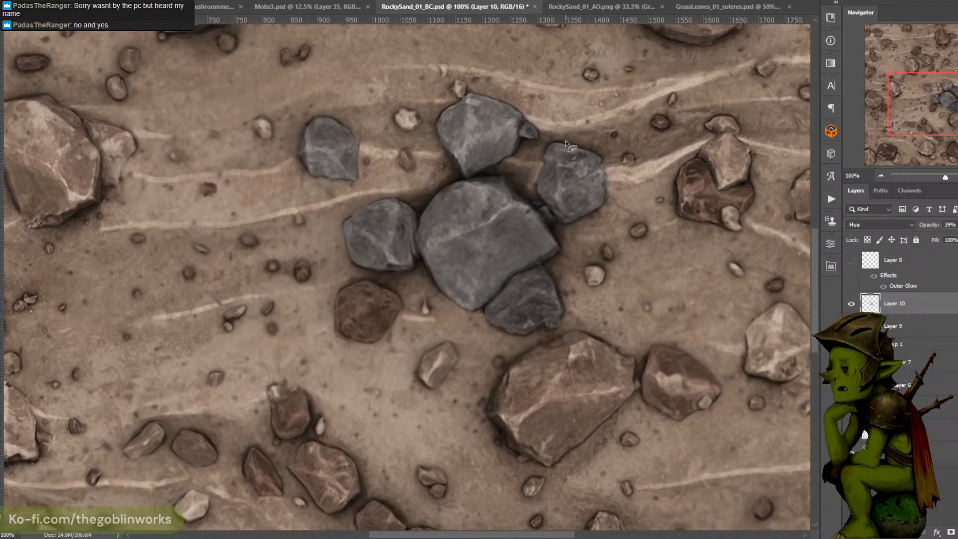
mouse_move(543, 131)
mouse_down()
mouse_move(567, 144)
mouse_move(529, 174)
mouse_move(541, 156)
mouse_up()
key(ctrl+d)
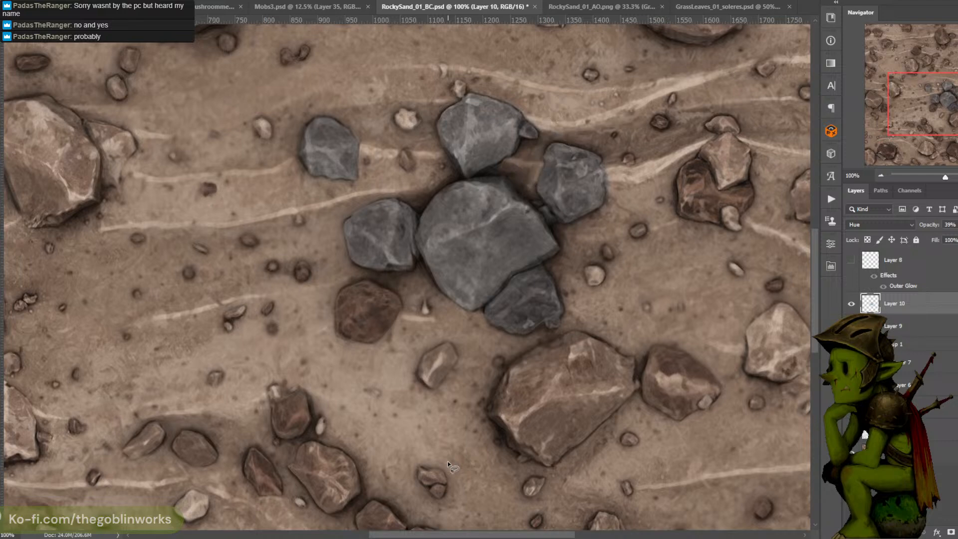
key(b)
mouse_move(371, 335)
mouse_down()
mouse_move(340, 331)
mouse_move(343, 295)
mouse_move(369, 286)
mouse_move(383, 328)
mouse_move(367, 339)
mouse_move(344, 333)
mouse_move(345, 301)
mouse_move(349, 310)
mouse_move(356, 297)
mouse_move(355, 326)
mouse_move(372, 303)
mouse_move(374, 326)
mouse_move(389, 308)
mouse_move(371, 318)
mouse_up()
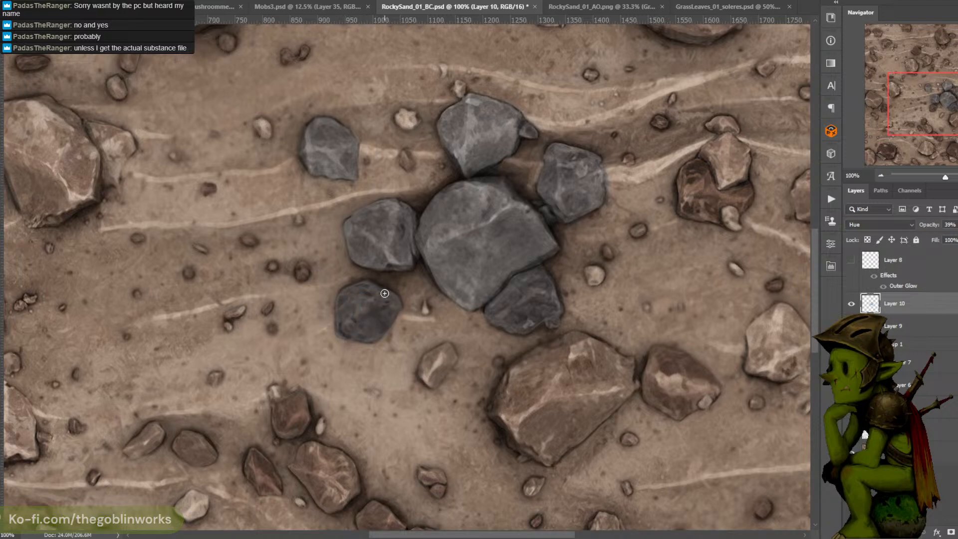
Brush the blue tint over the pebbles around the cluster and the small rock further down to its left
drag(392, 281, 467, 258)
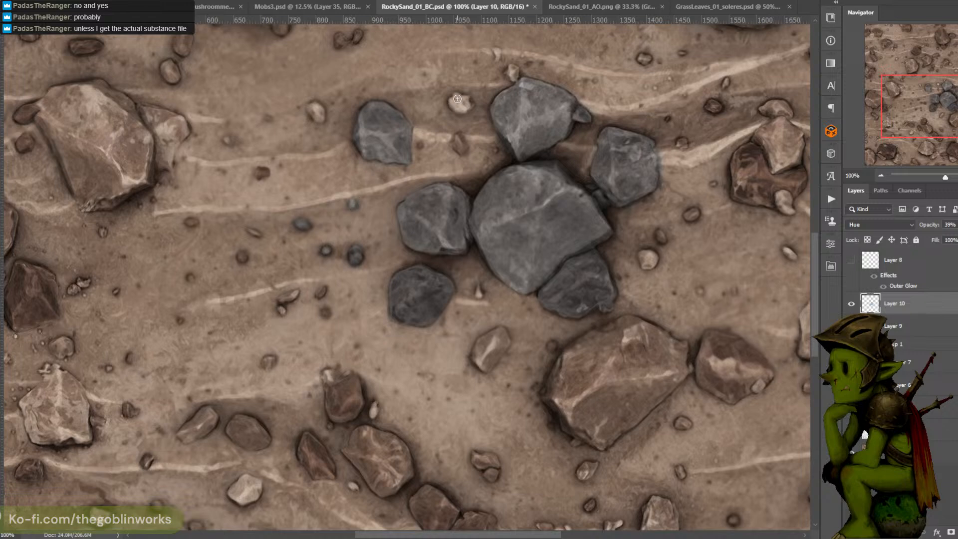
mouse_move(457, 140)
mouse_down()
mouse_move(462, 151)
mouse_move(461, 142)
mouse_up()
drag(531, 77, 549, 48)
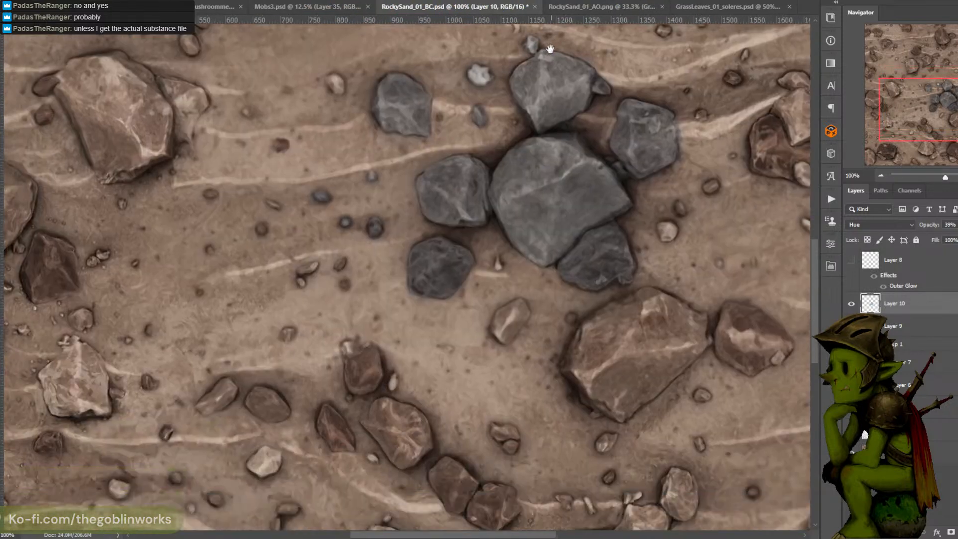
mouse_move(516, 191)
mouse_down()
mouse_move(513, 121)
mouse_move(527, 86)
mouse_up()
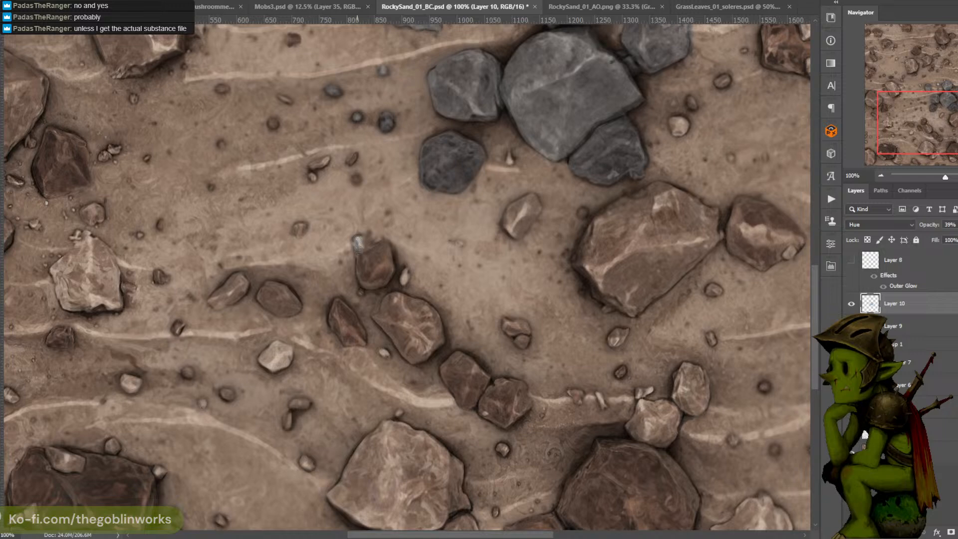
mouse_move(358, 249)
mouse_down()
mouse_move(363, 285)
mouse_move(377, 287)
mouse_move(389, 270)
mouse_move(383, 245)
mouse_move(365, 253)
mouse_move(367, 274)
mouse_move(381, 274)
mouse_move(373, 280)
mouse_up()
Compare the rocks with and without Layer 10 and check the foreground color on Layer 9
click(851, 304)
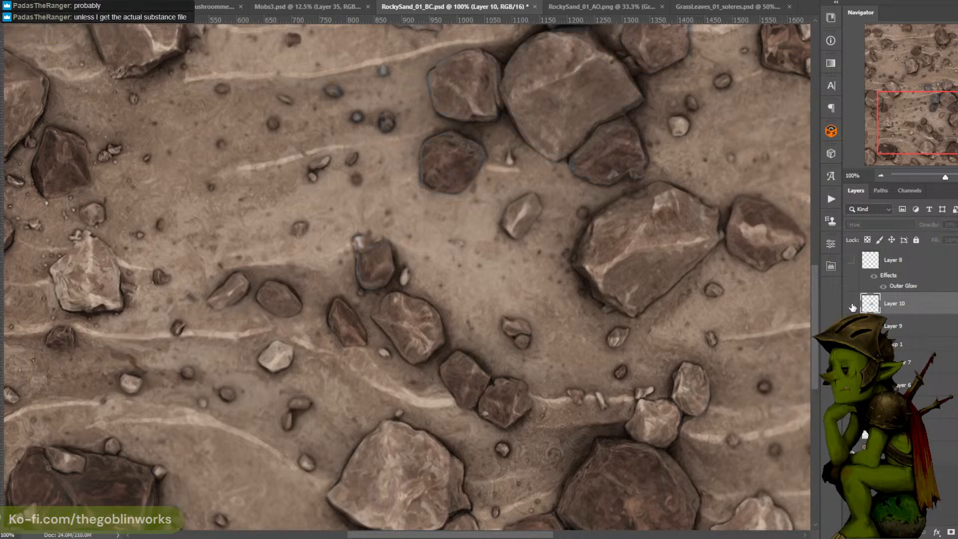
click(851, 303)
click(905, 331)
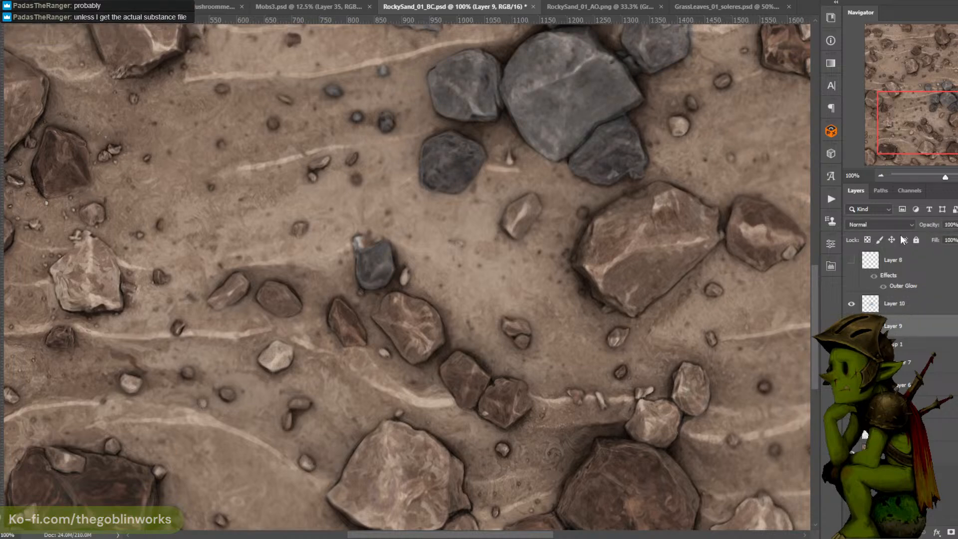
click(2, 374)
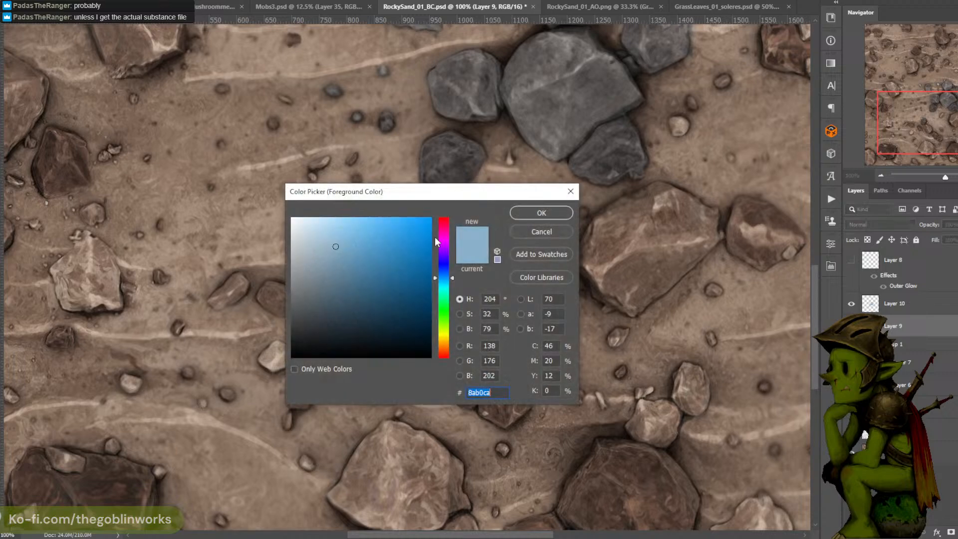
click(541, 211)
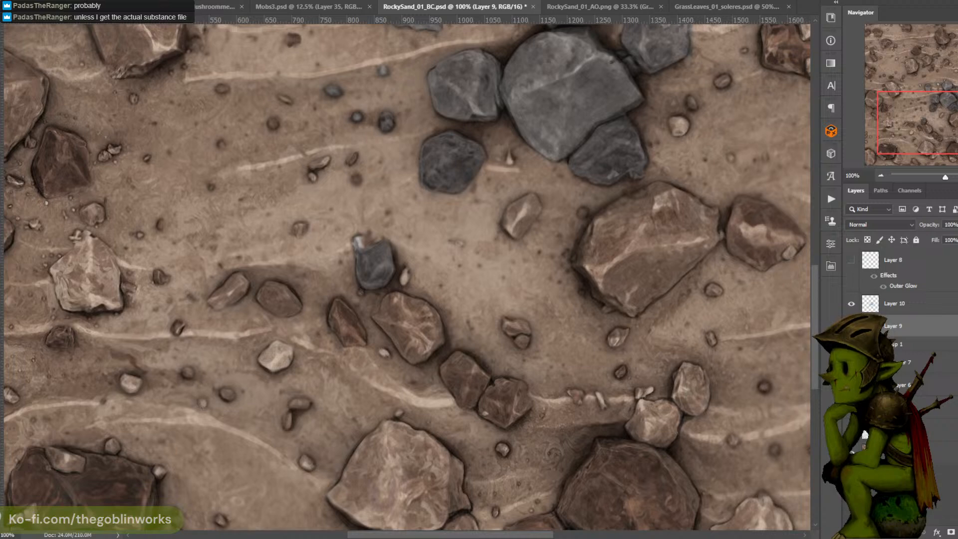
On Layer 7, touch up the pebble atop the small tinted rock and the lower edge of the central cluster
click(906, 365)
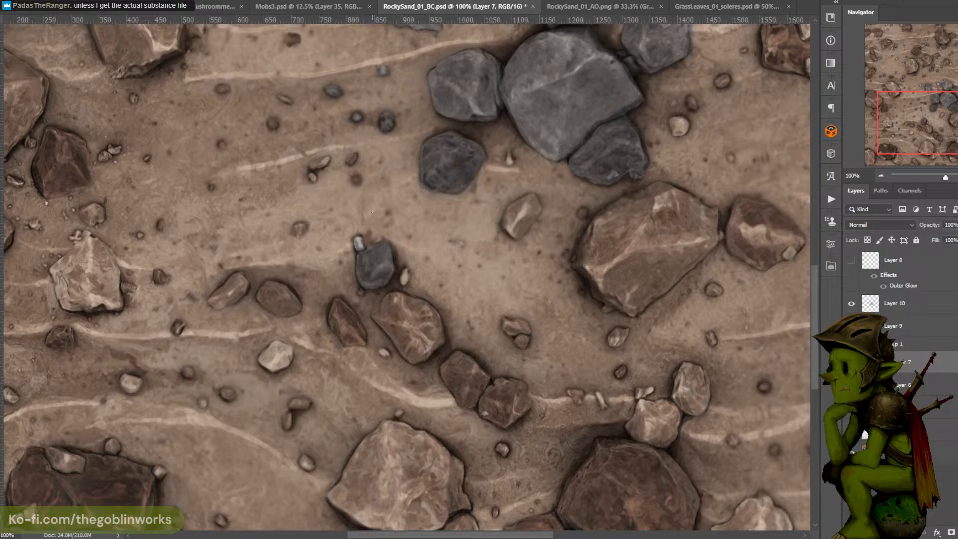
drag(500, 117, 464, 174)
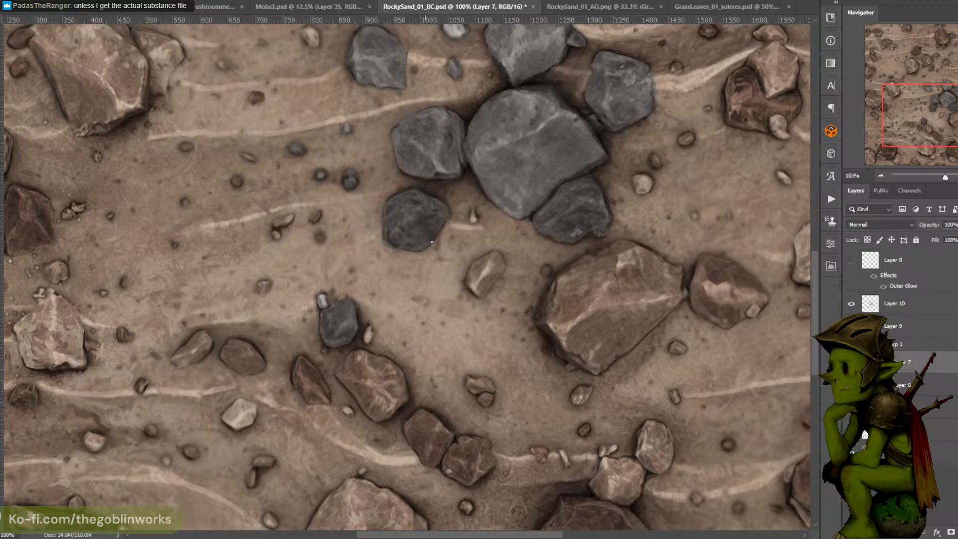
drag(441, 210, 417, 278)
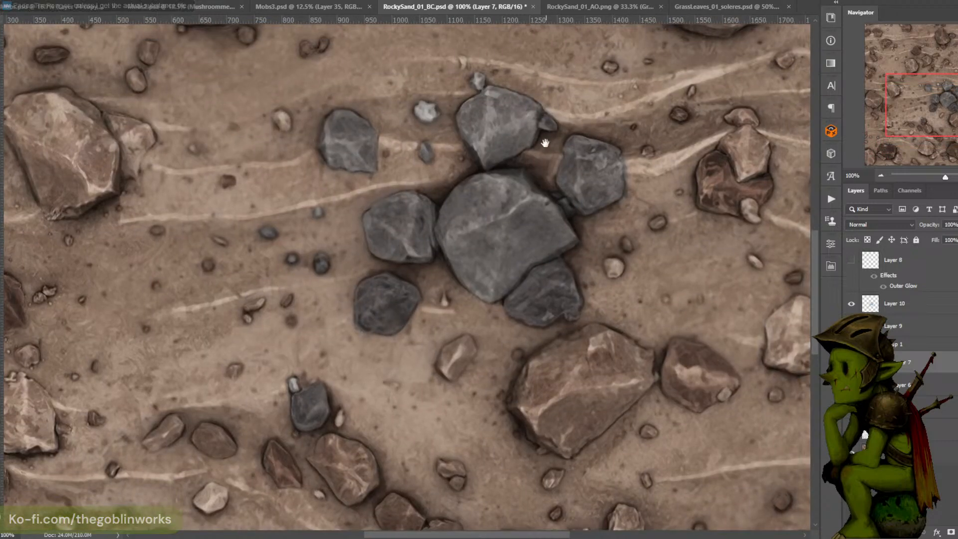
drag(540, 141, 539, 101)
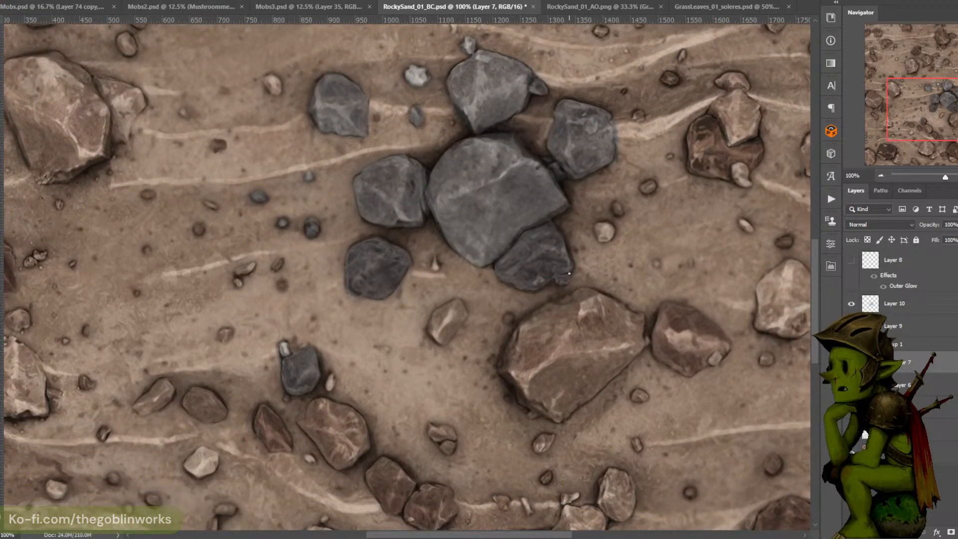
drag(557, 276, 570, 273)
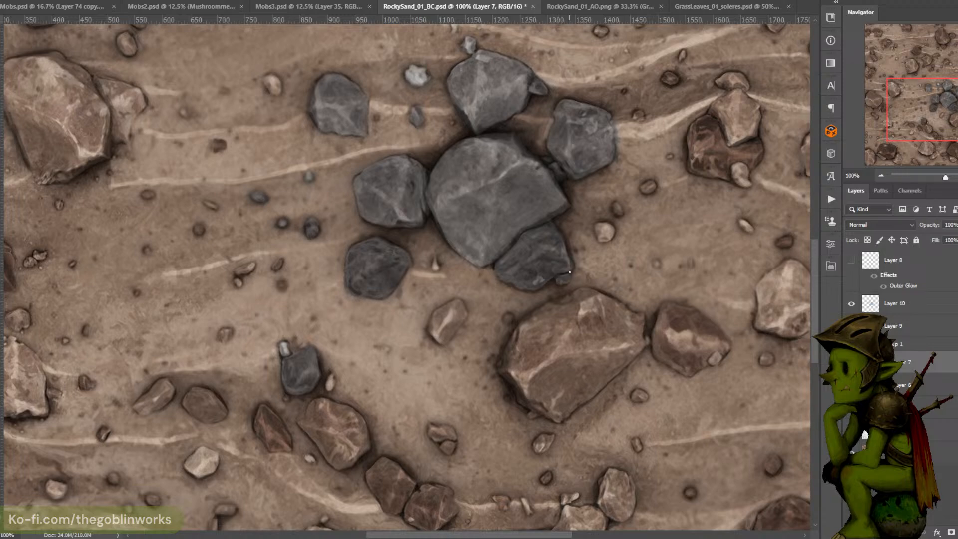
Set Layer 10 to the Normal blend mode with 100% opacity
key(ctrl+minus)
key(ctrl+minus)
key(ctrl+minus)
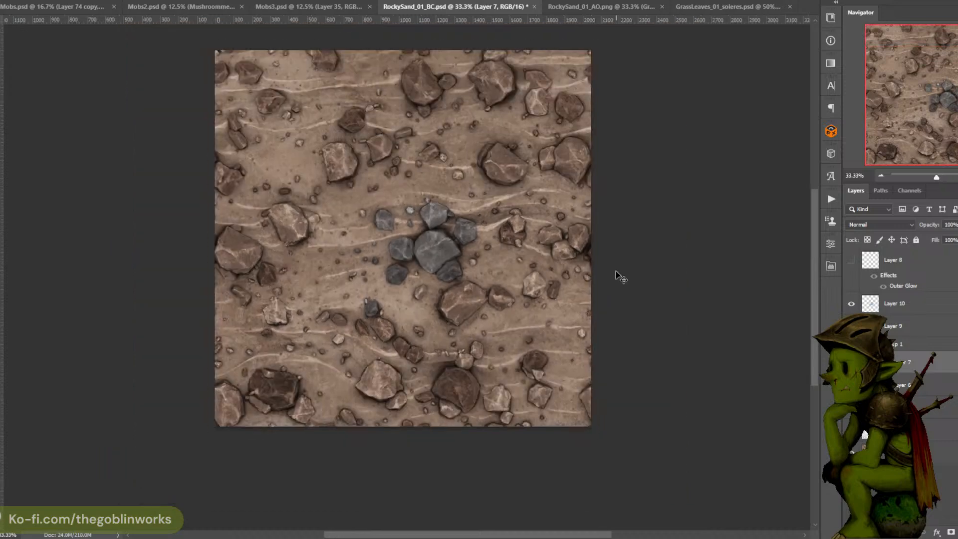
key(ctrl+plus)
scroll(577, 308, down, 2)
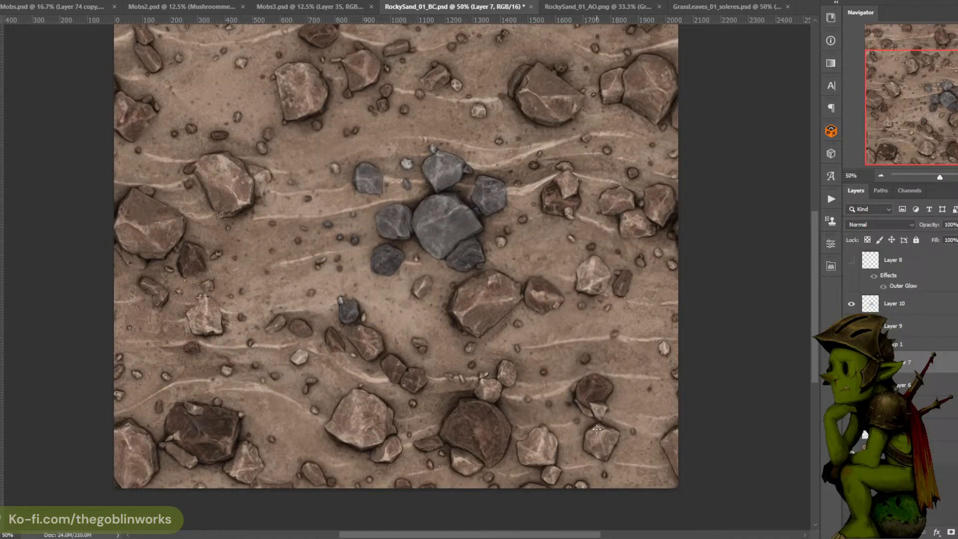
click(897, 304)
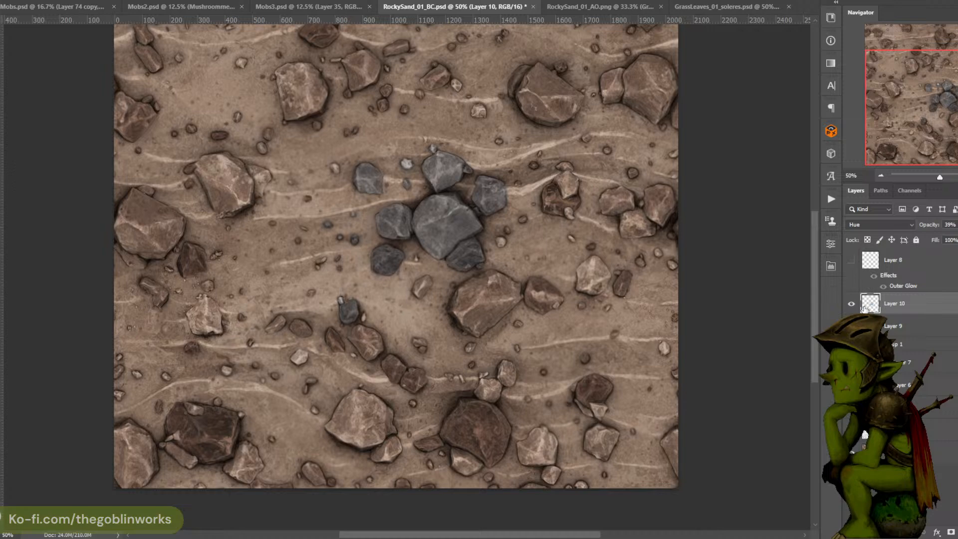
click(895, 224)
click(863, 231)
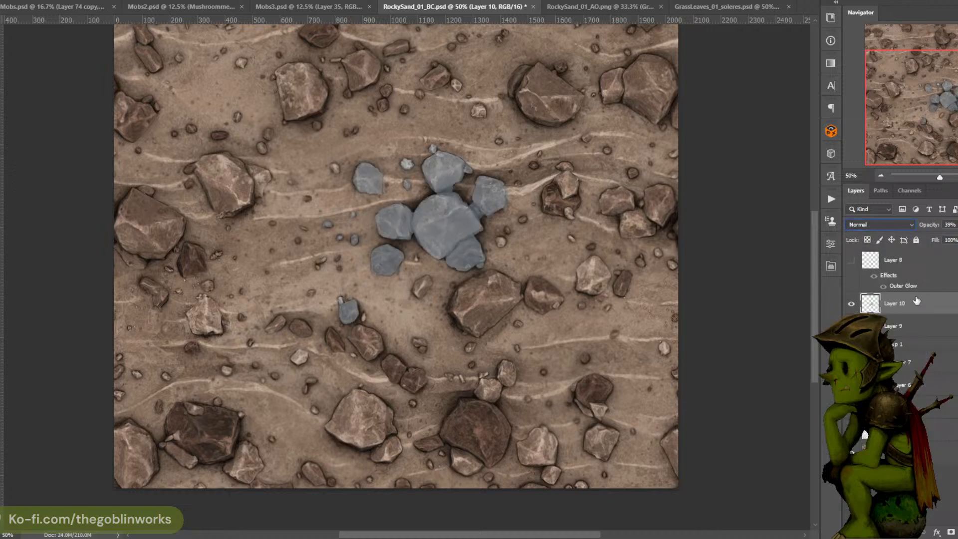
click(957, 224)
drag(952, 236, 957, 237)
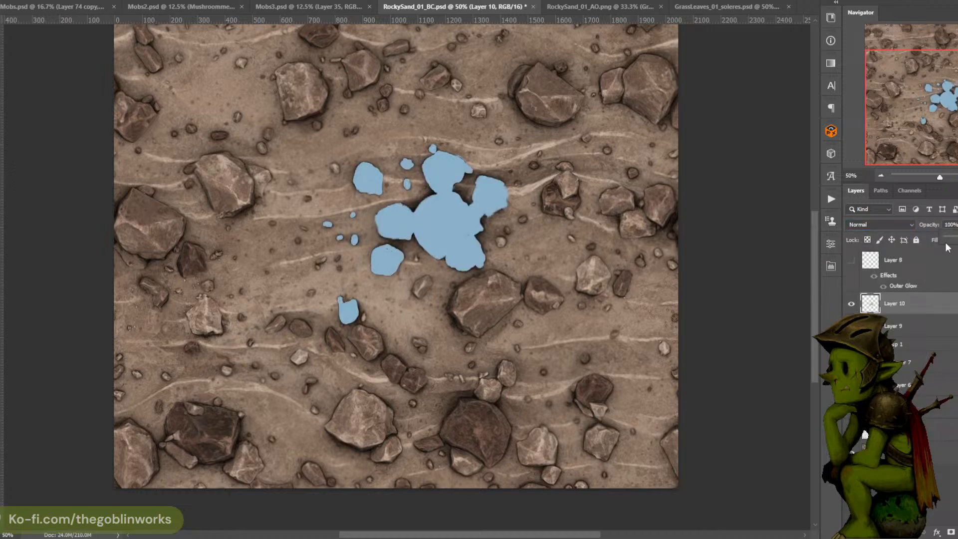
Change the blend mode of Layer 10 to Color
click(459, 218)
key(ctrl+plus)
key(ctrl+plus)
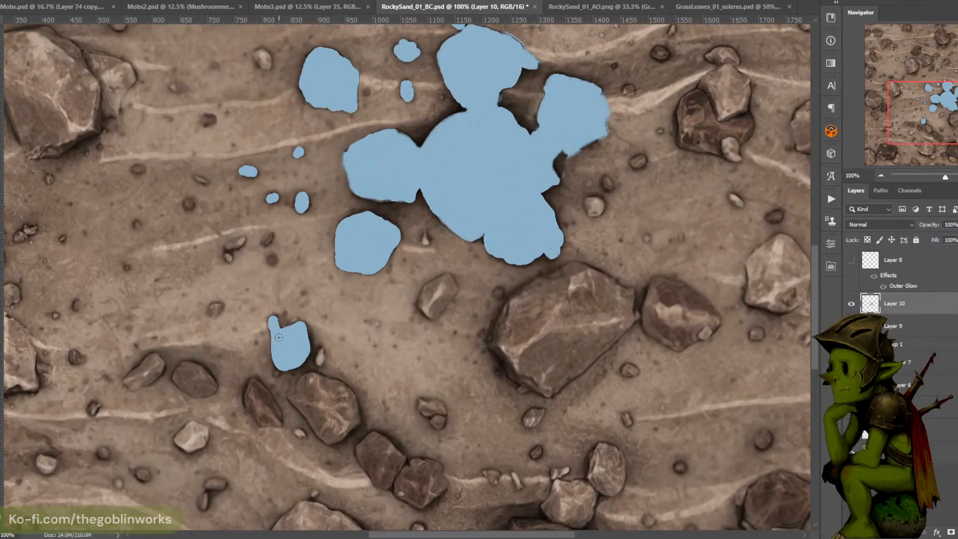
click(879, 225)
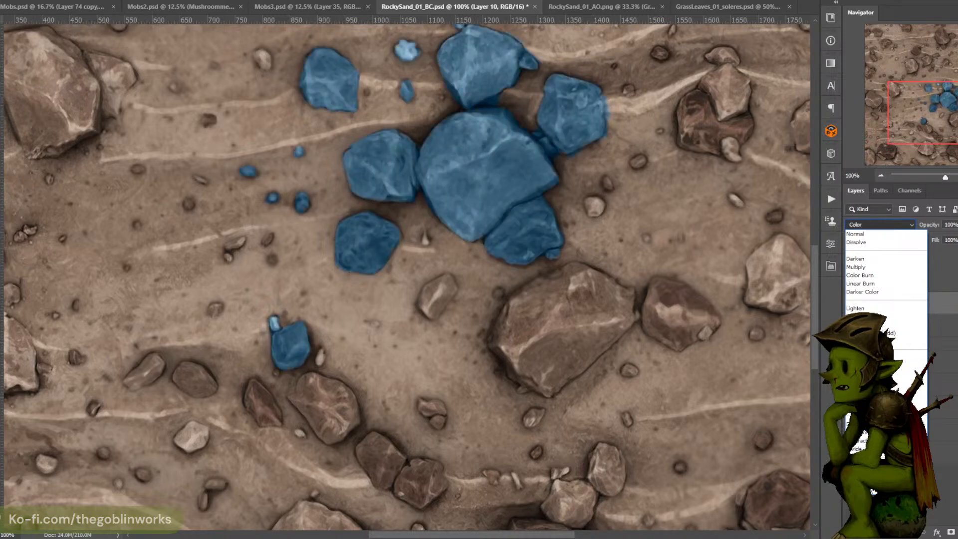
click(863, 482)
Outline the small elongated rock below the central cluster in blue and fill it with the same color
drag(577, 165, 534, 166)
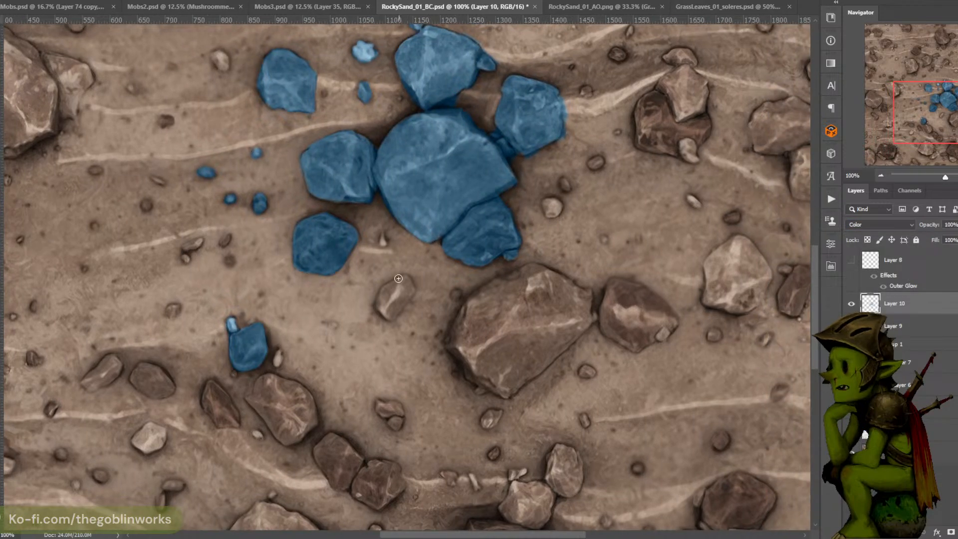
key(ctrl+plus)
drag(402, 284, 443, 232)
key(ctrl+z)
drag(408, 307, 383, 280)
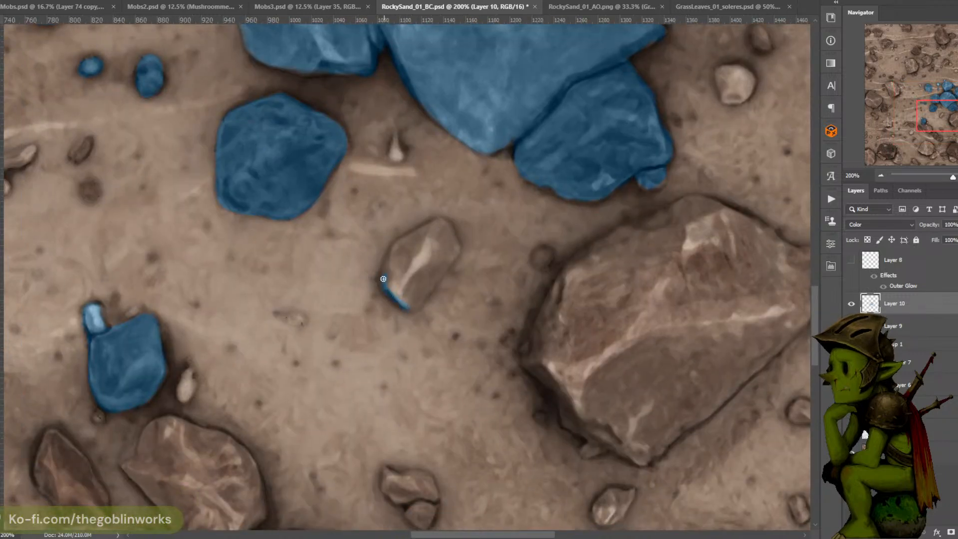
mouse_move(436, 221)
mouse_down()
mouse_move(456, 252)
mouse_move(411, 310)
mouse_up()
click(414, 265)
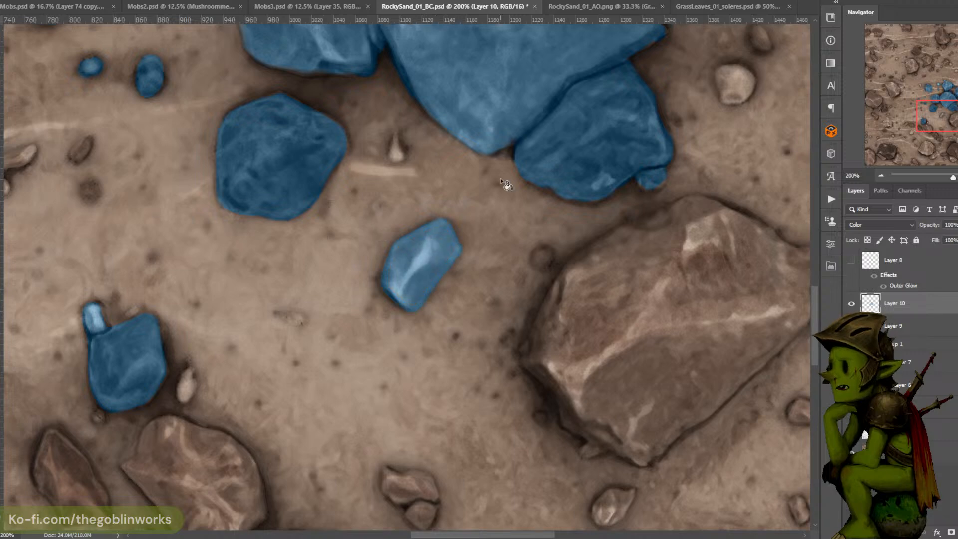
Outline the large rock below the central cluster in blue, mark the small pebbles beside it, and fill the rock with the same color
drag(498, 198, 467, 176)
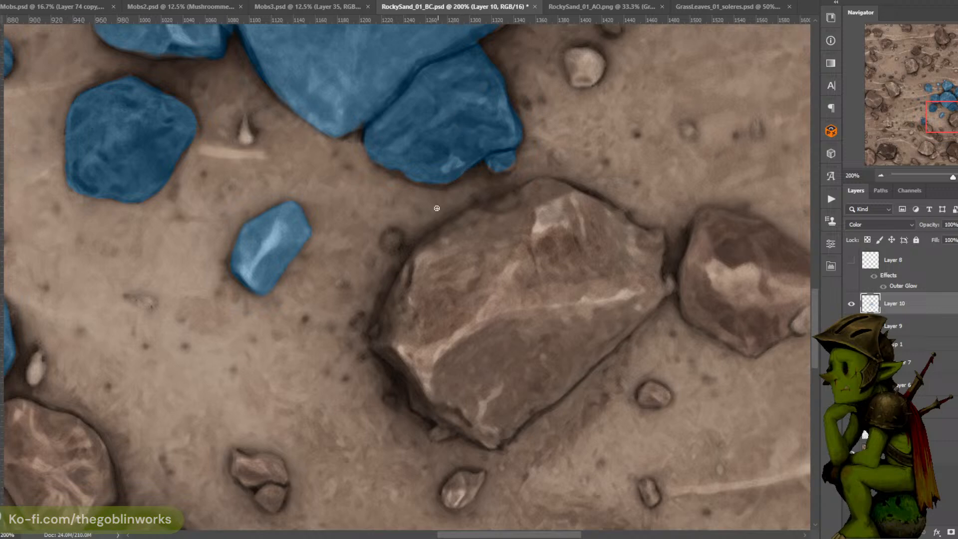
drag(398, 230, 397, 247)
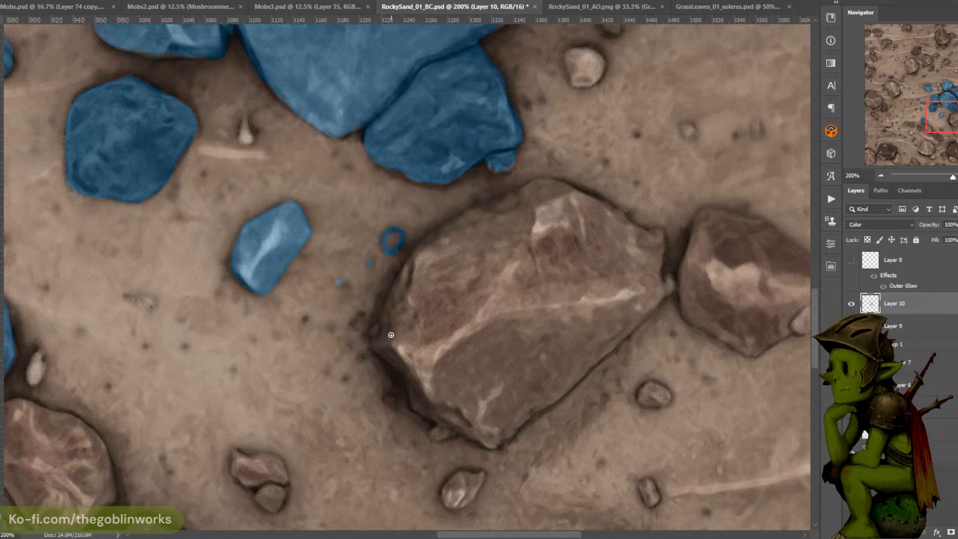
drag(373, 347, 378, 325)
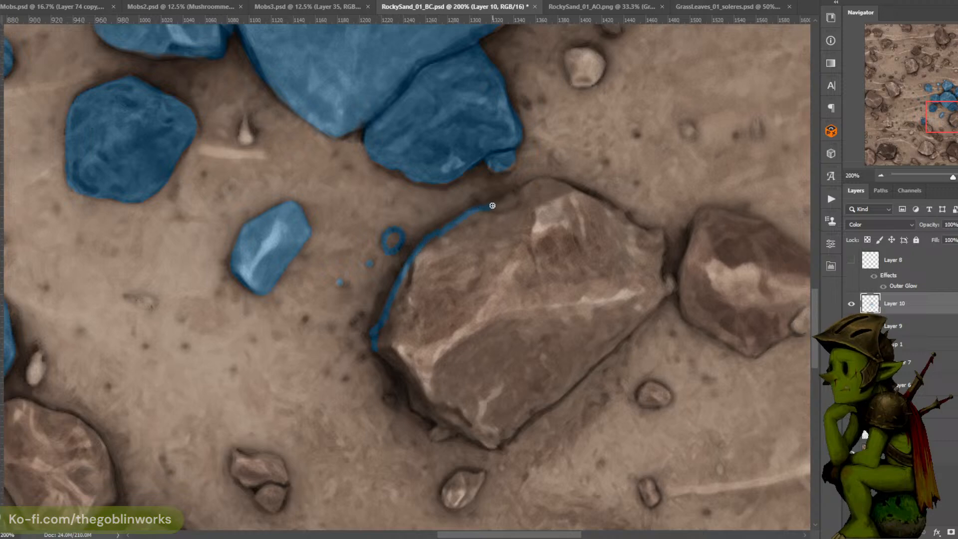
drag(612, 160, 563, 149)
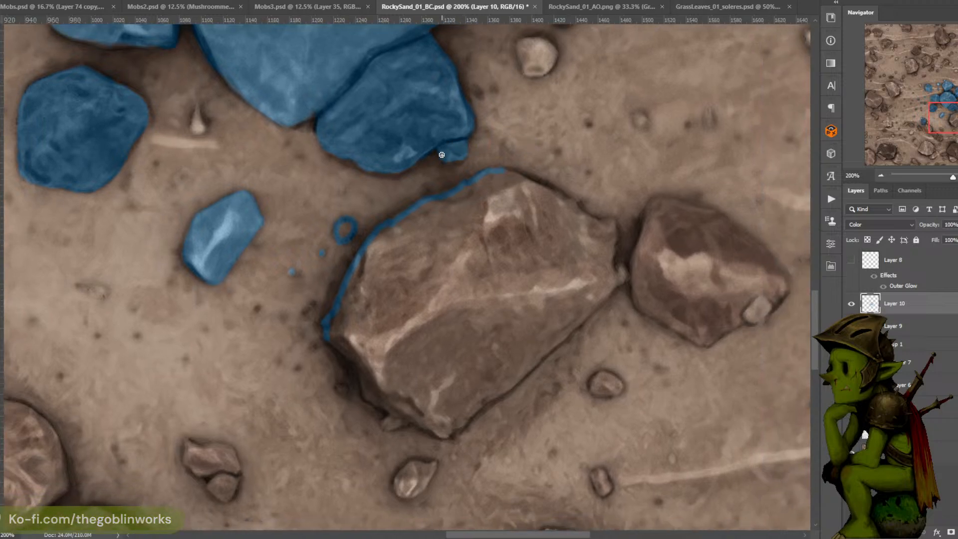
mouse_move(516, 147)
mouse_down()
mouse_move(426, 142)
mouse_move(394, 159)
mouse_up()
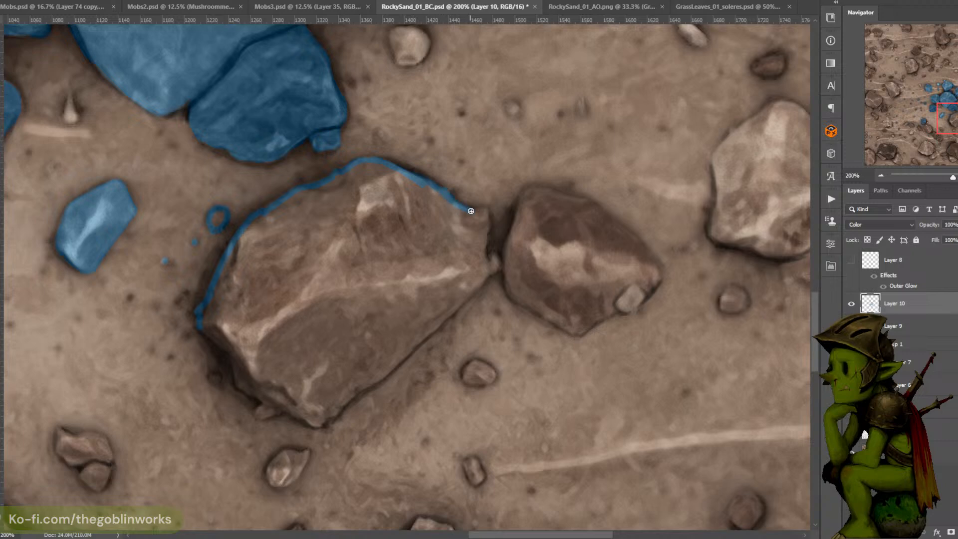
drag(484, 211, 486, 232)
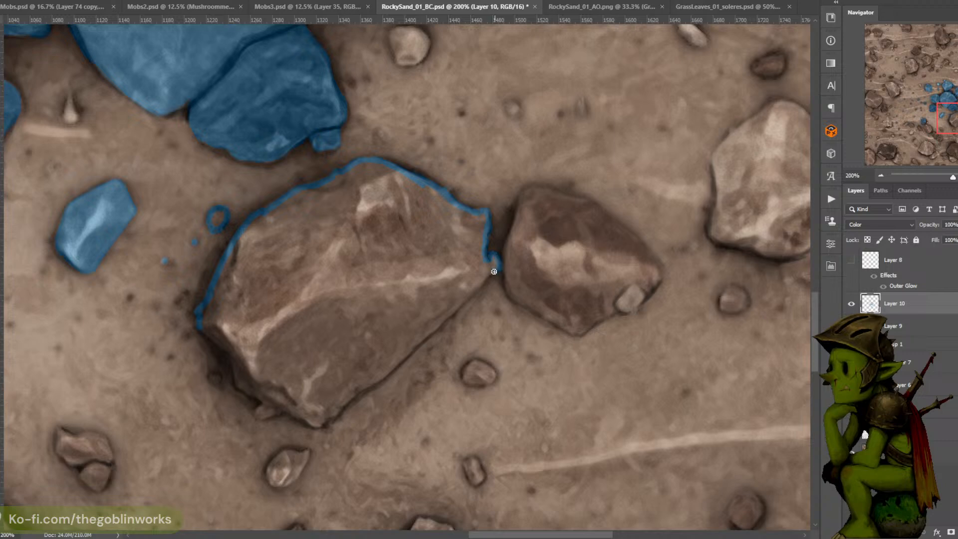
drag(493, 271, 438, 326)
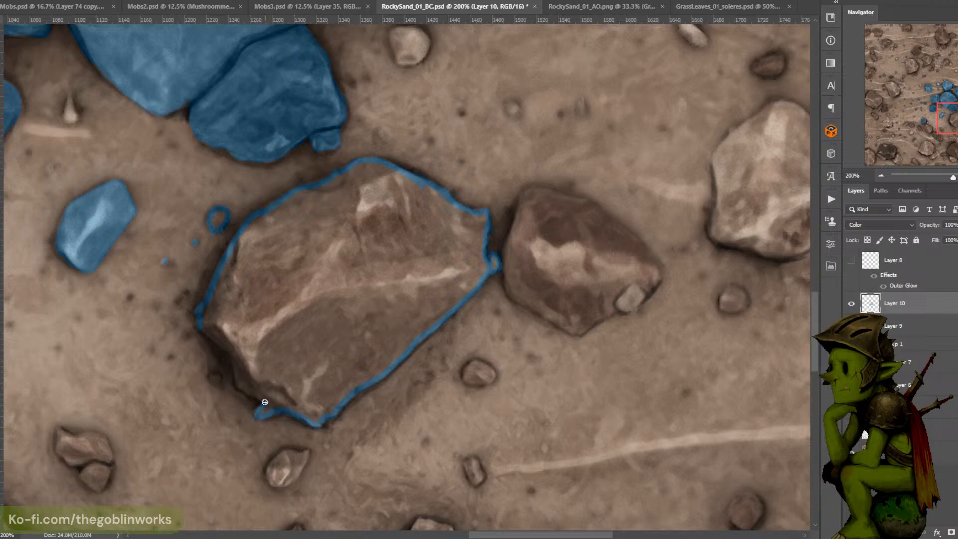
drag(264, 402, 229, 355)
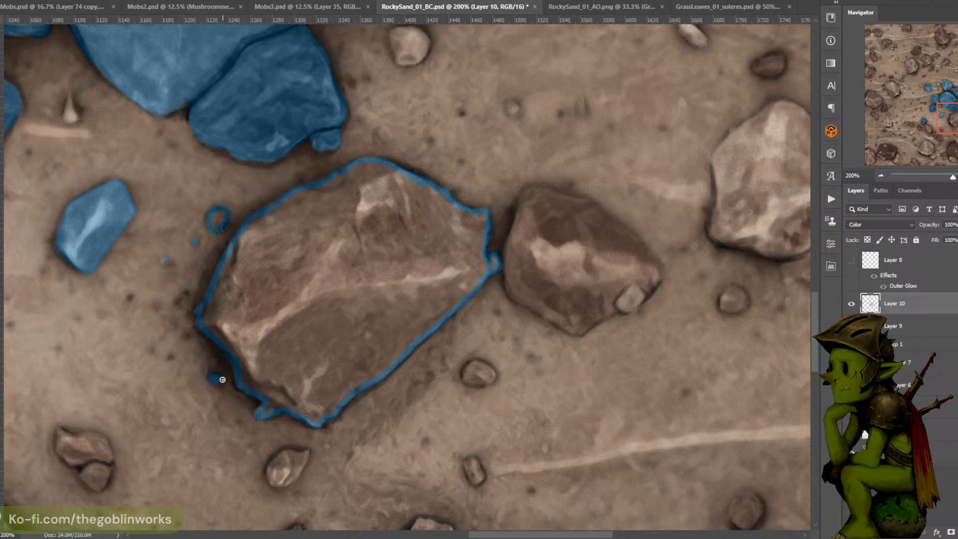
drag(214, 379, 220, 379)
click(363, 190)
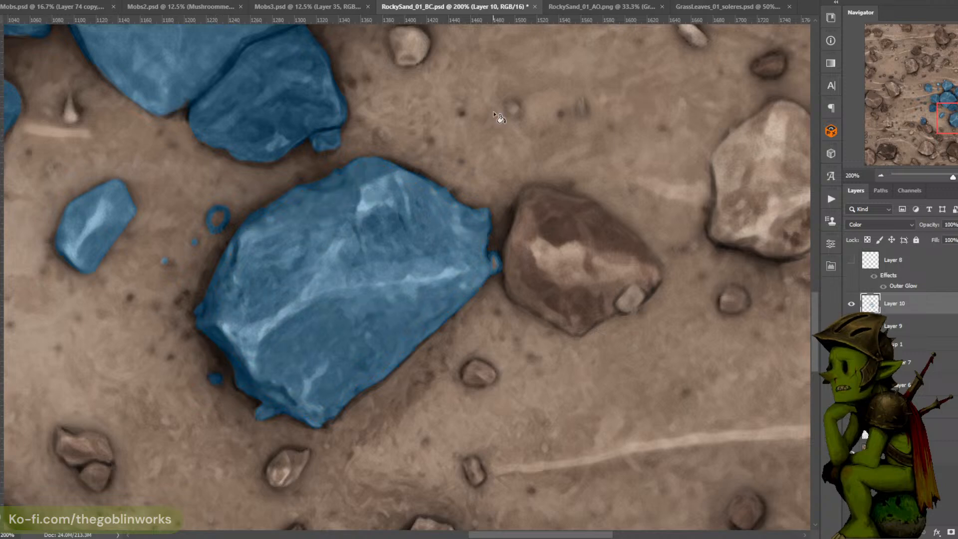
key(b)
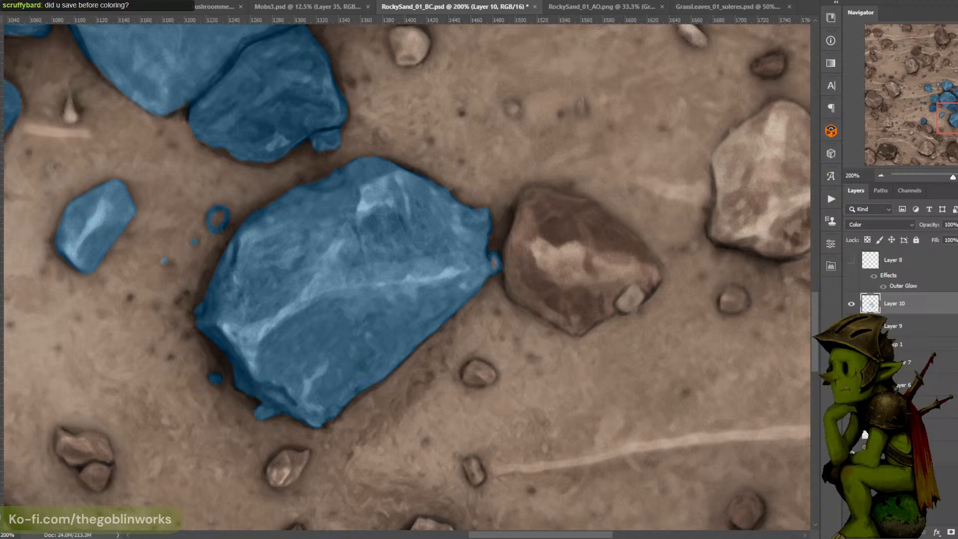
On Layer 7, with Layer 10 hidden, paint a black separation between the large rock and the tiny pebble at its right tip
click(918, 363)
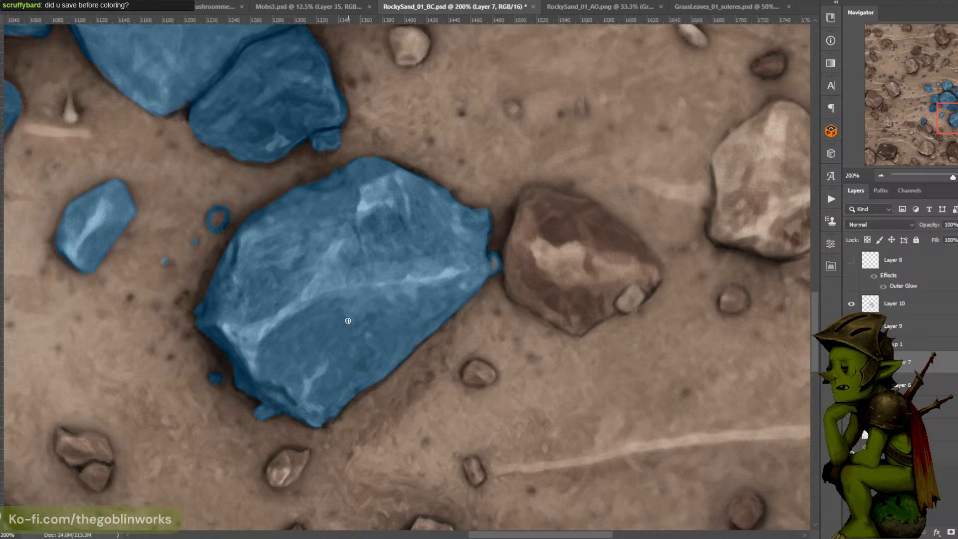
click(1, 304)
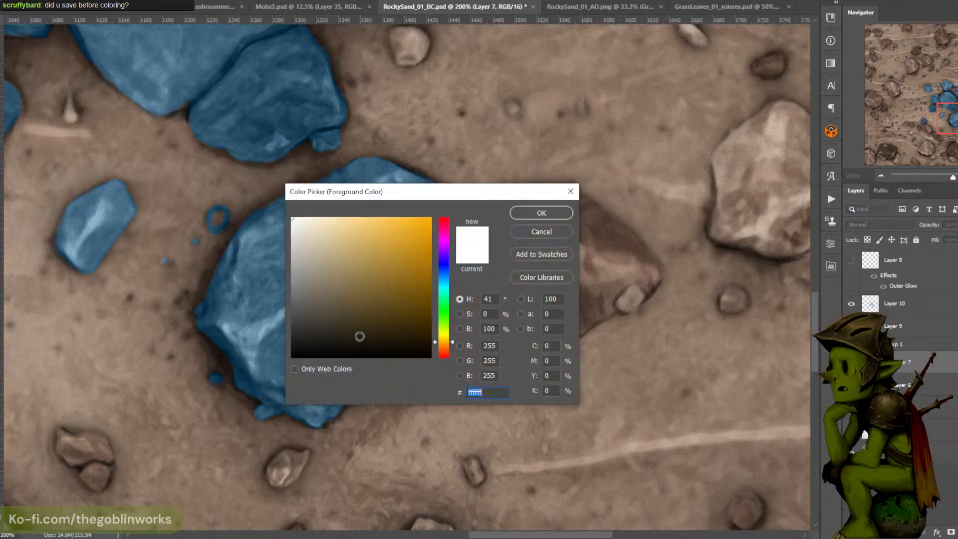
drag(367, 275, 291, 358)
click(541, 213)
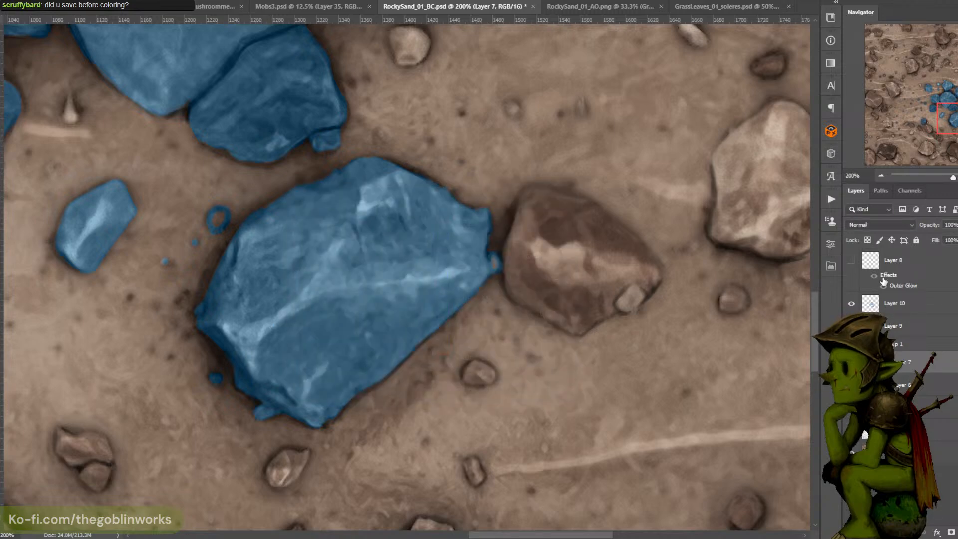
click(851, 303)
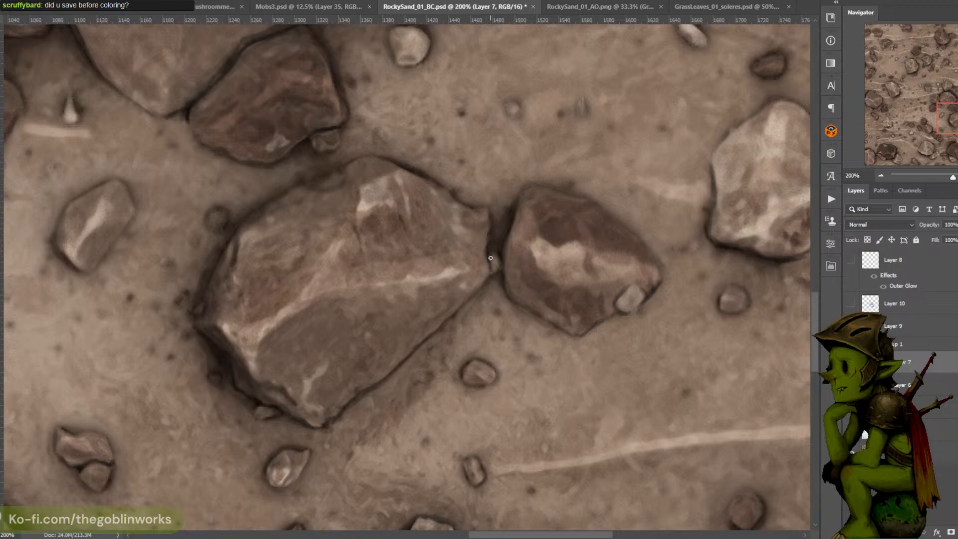
drag(489, 260, 491, 268)
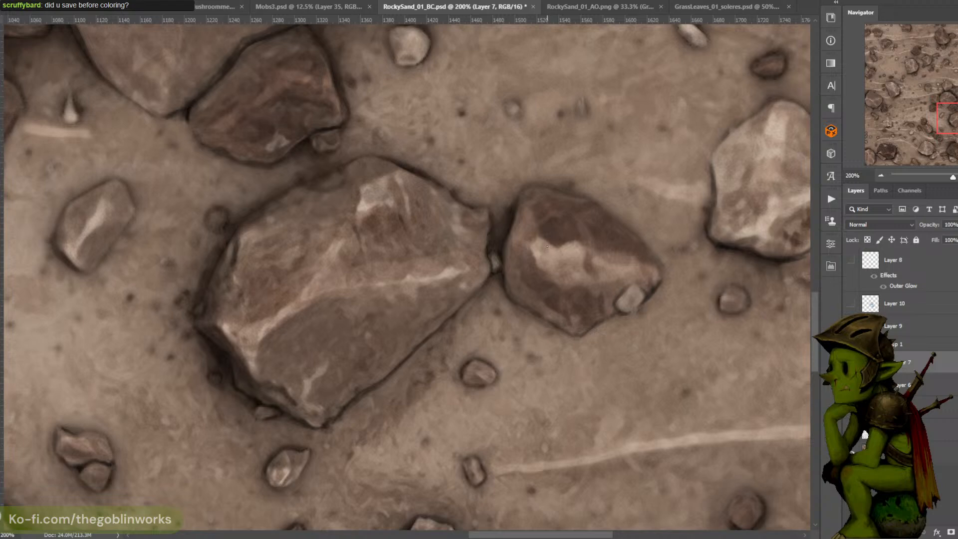
Save the document, show Layer 10 again and make it the active layer
key(ctrl+s)
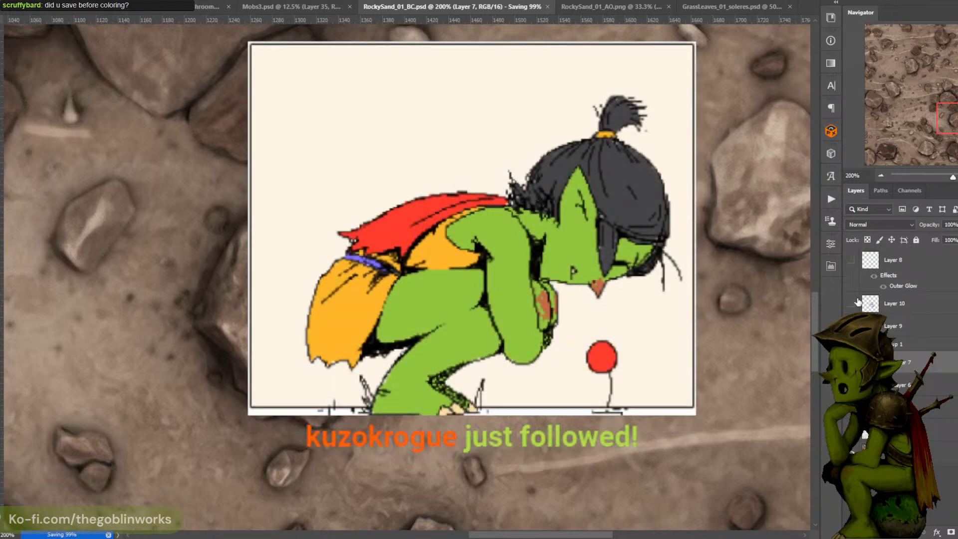
click(854, 303)
click(855, 304)
click(851, 304)
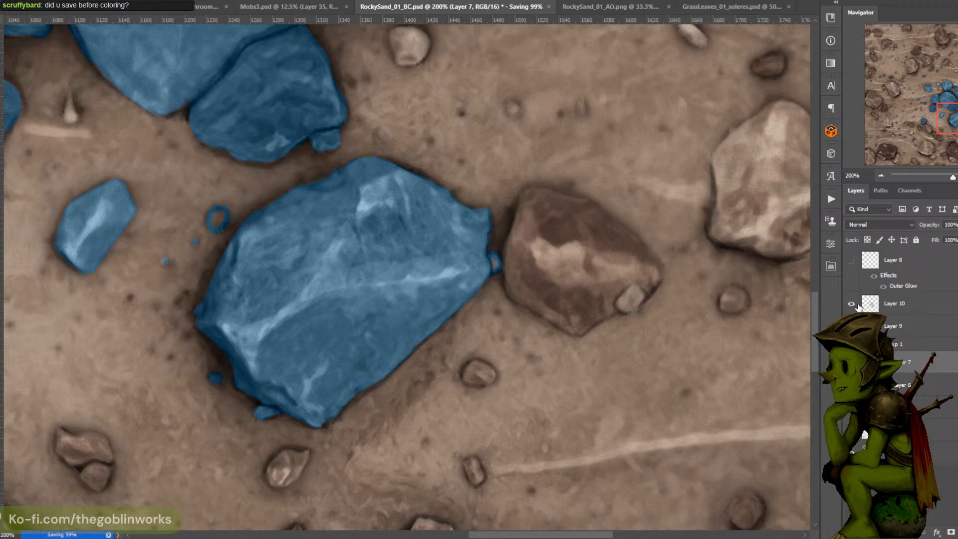
click(898, 305)
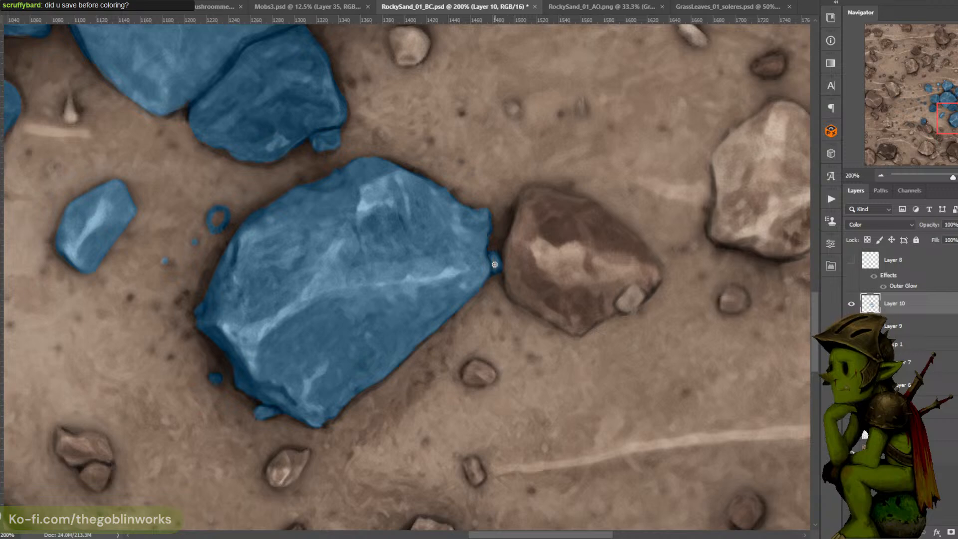
Lasso and delete the stray blue tint along the right and lower edges of the cluster's right-hand rock, including the gap beside the central boulder
key(ctrl+minus)
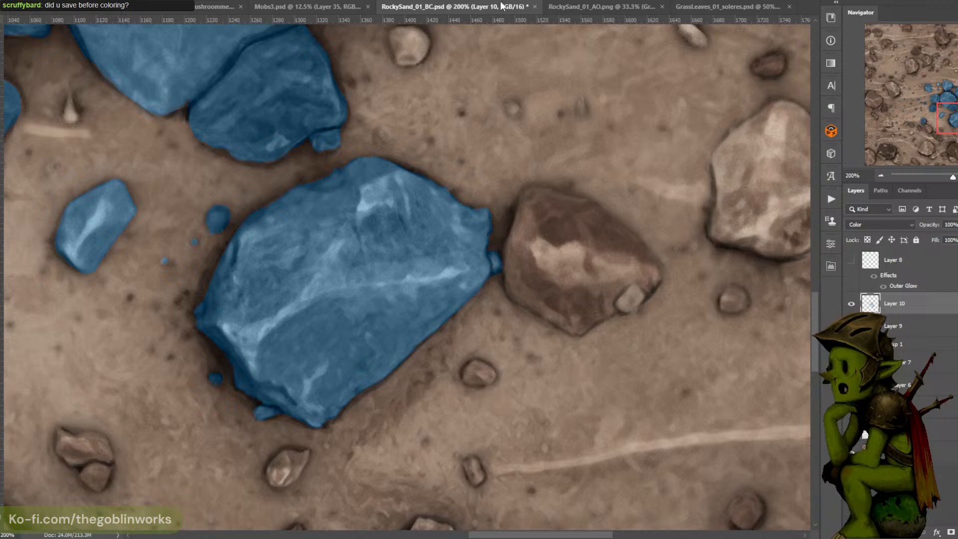
key(ctrl+minus)
key(ctrl+minus)
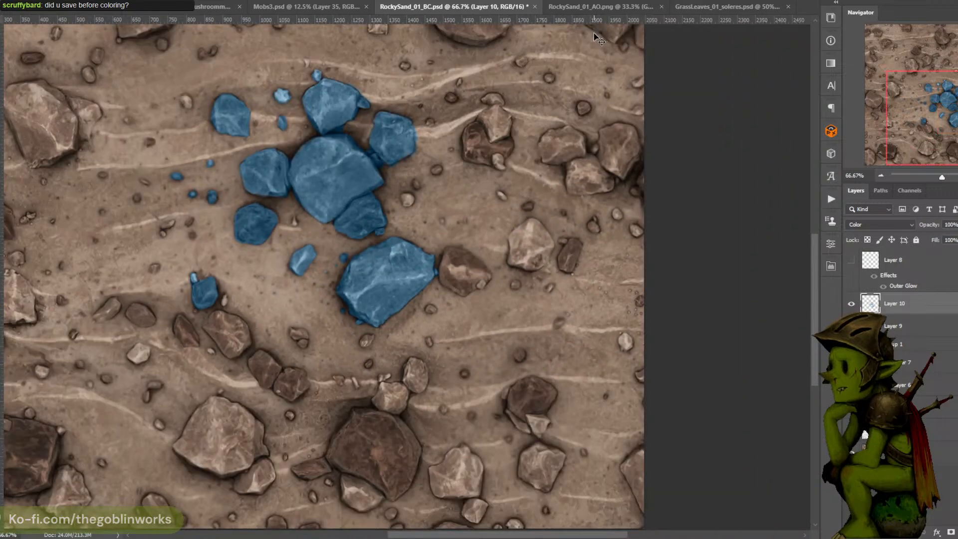
key(ctrl+plus)
drag(529, 76, 548, 149)
key(ctrl+plus)
key(ctrl+plus)
key(ctrl+plus)
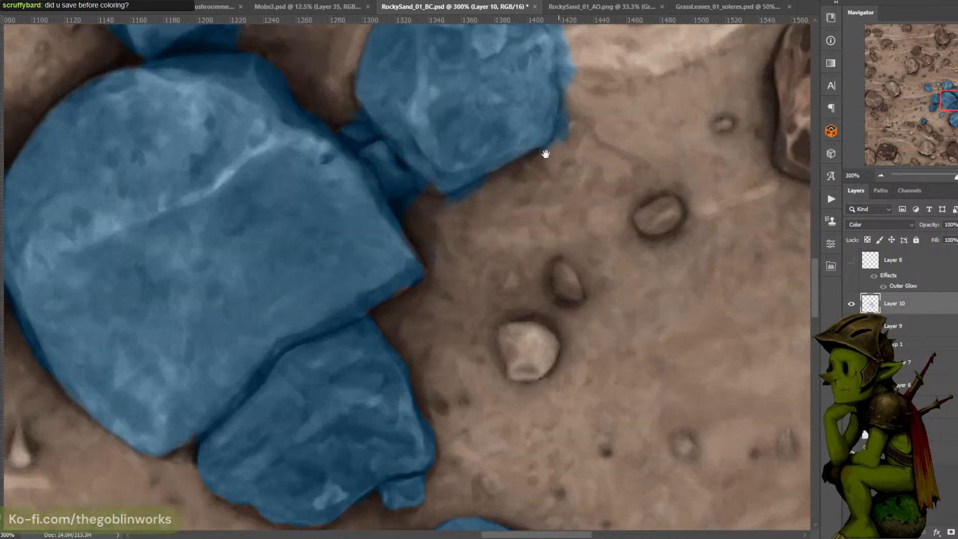
key(l)
mouse_move(478, 217)
mouse_down()
mouse_move(427, 240)
mouse_move(403, 282)
mouse_move(432, 308)
mouse_move(476, 219)
mouse_move(536, 175)
mouse_move(539, 136)
mouse_up()
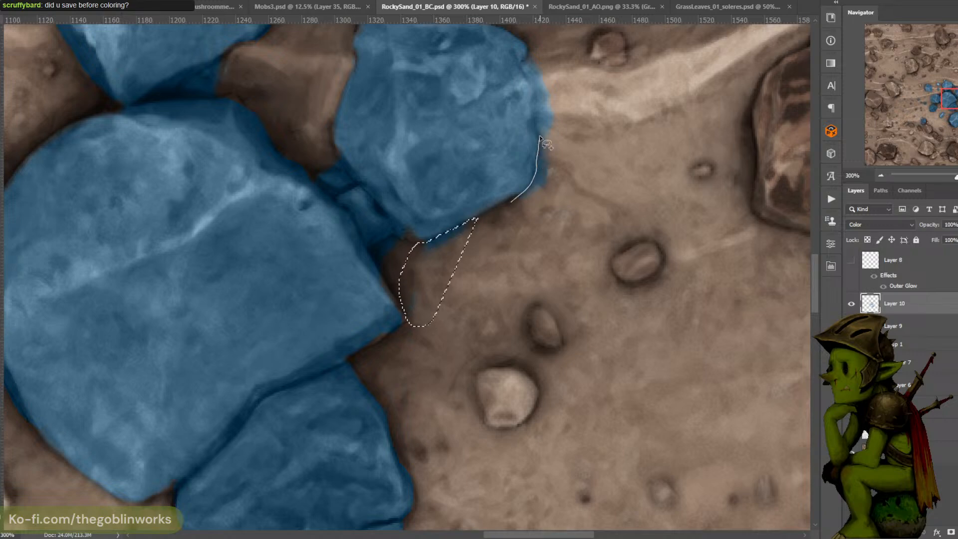
drag(540, 85, 567, 191)
mouse_move(569, 139)
mouse_down()
mouse_move(541, 202)
mouse_move(511, 195)
mouse_move(497, 164)
mouse_move(518, 148)
mouse_move(536, 188)
mouse_up()
drag(450, 298, 475, 217)
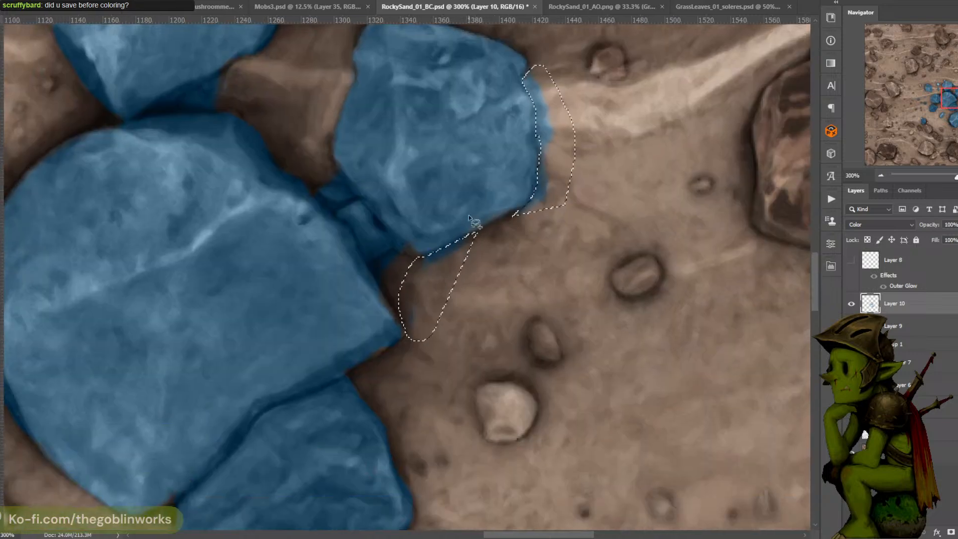
mouse_move(398, 254)
mouse_down()
mouse_move(367, 265)
mouse_move(422, 316)
mouse_up()
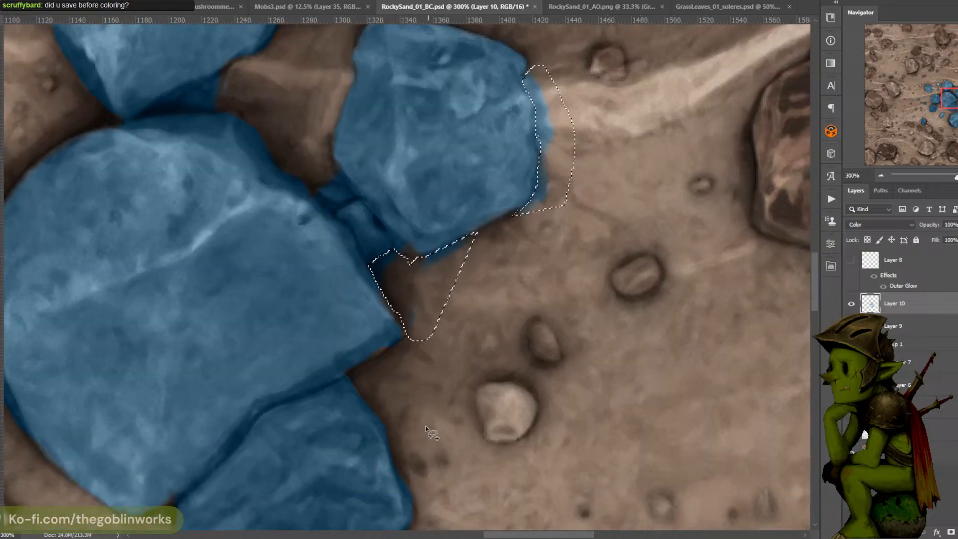
key(Delete)
key(ctrl+d)
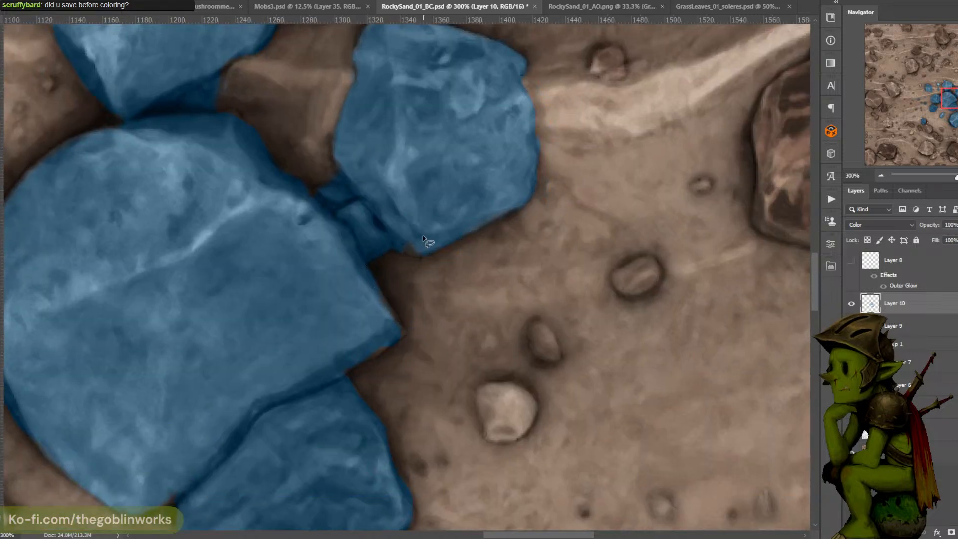
Tint the missed edges at the right-hand rock's lower corner and the central boulder's tip, and delete the small spill on that rock's left edge
mouse_move(403, 245)
mouse_down()
mouse_move(414, 250)
mouse_move(400, 249)
mouse_up()
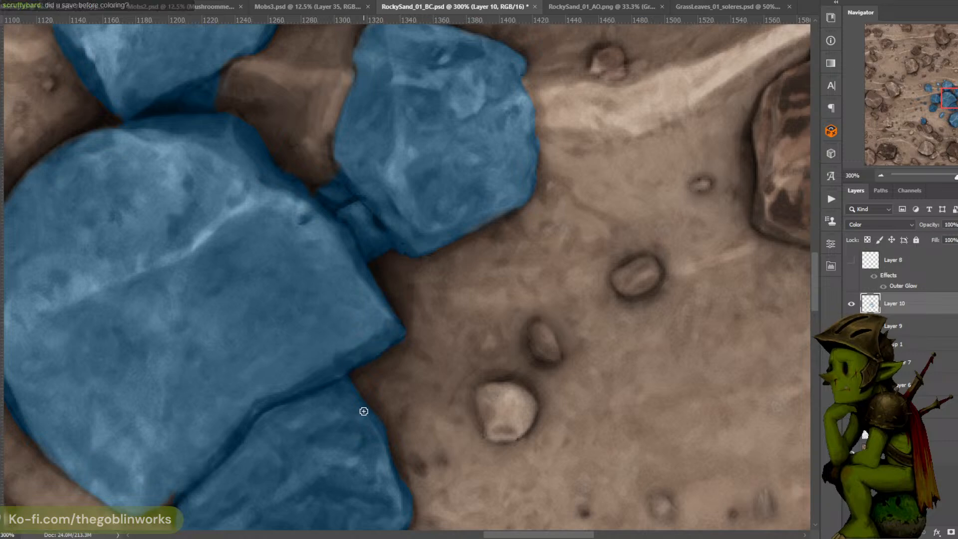
drag(395, 239, 404, 327)
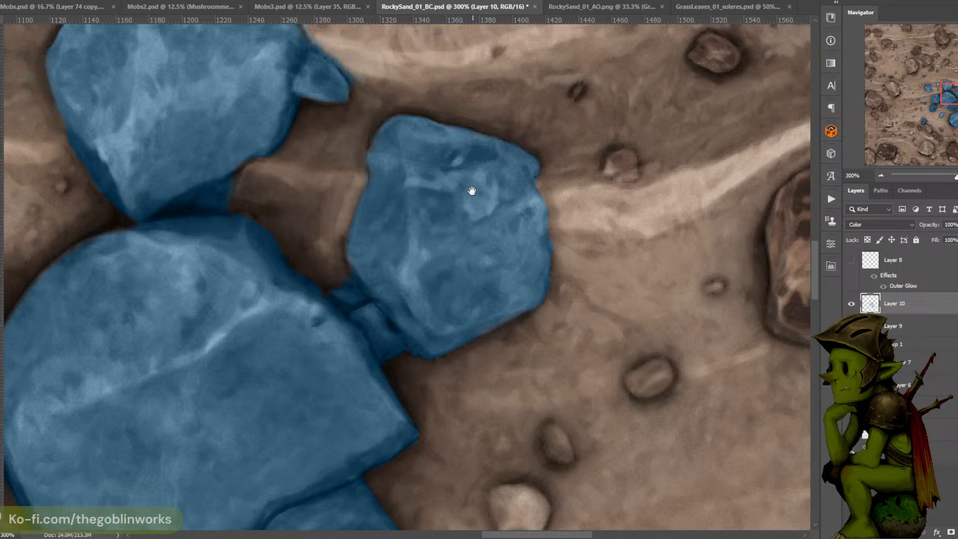
drag(471, 190, 410, 243)
drag(349, 242, 340, 230)
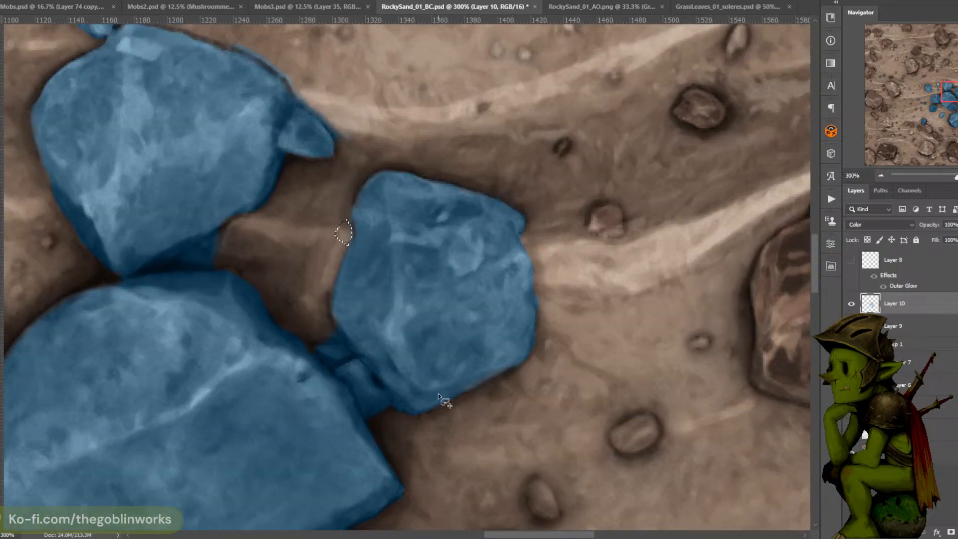
key(ctrl+d)
mouse_move(263, 217)
mouse_down()
mouse_move(356, 209)
mouse_move(302, 232)
mouse_move(278, 264)
mouse_move(325, 244)
mouse_move(320, 219)
mouse_move(486, 226)
mouse_up()
key(Delete)
key(ctrl+d)
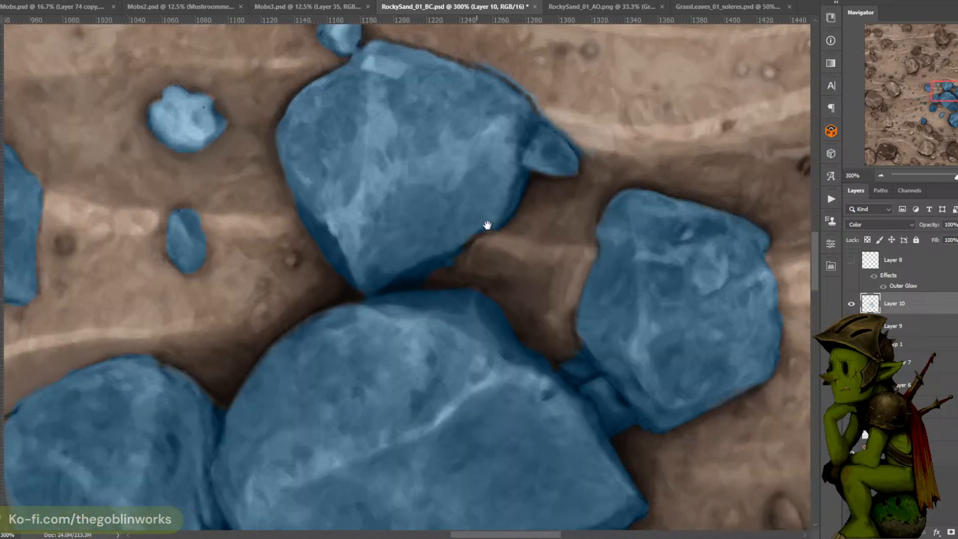
Show Layer 8 with its green grid labels and turn on the guides over the texture
key(ctrl+minus)
key(ctrl+minus)
key(ctrl+minus)
key(ctrl+minus)
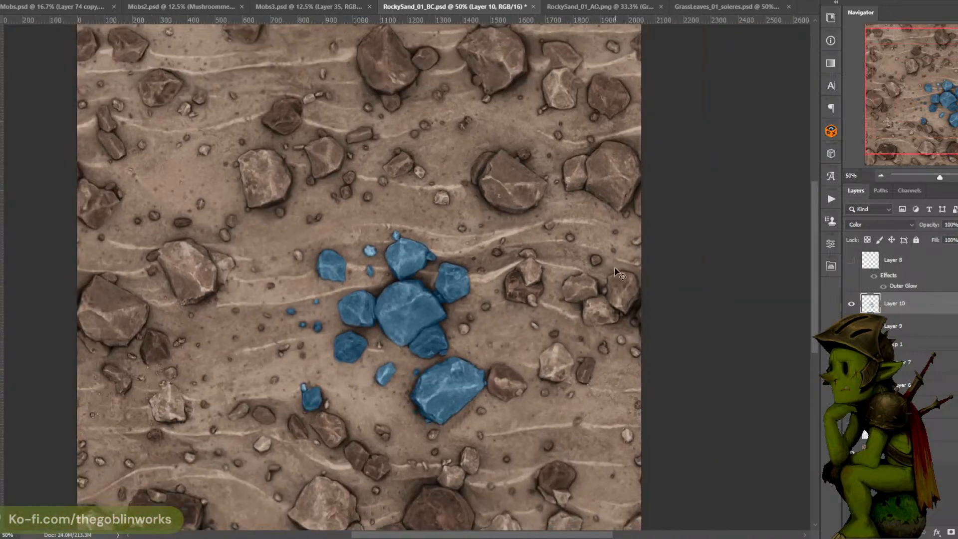
click(851, 260)
key(ctrl+semicolon)
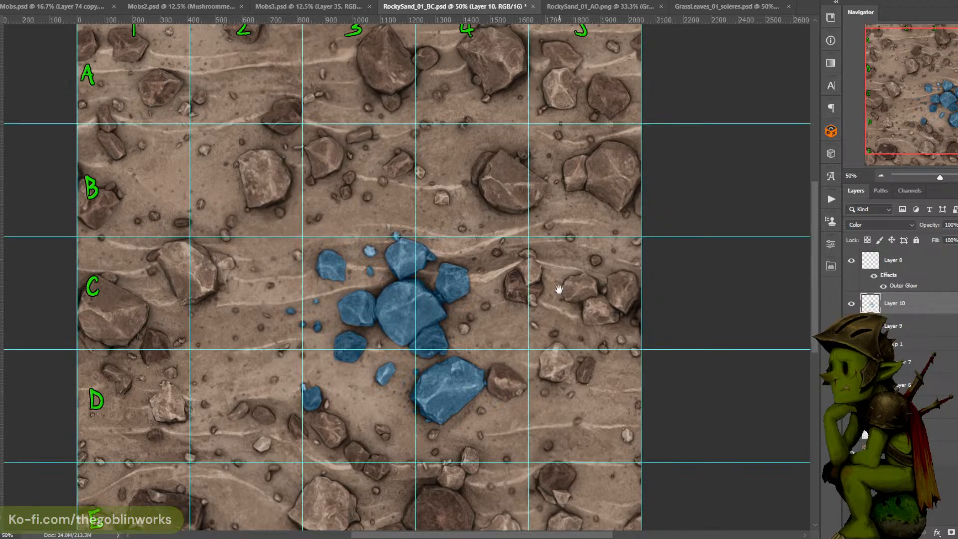
Turn off snapping in preparation for painting the rocks in grid square A1
drag(405, 223, 595, 366)
key(ctrl+plus)
key(ctrl+plus)
drag(433, 217, 560, 346)
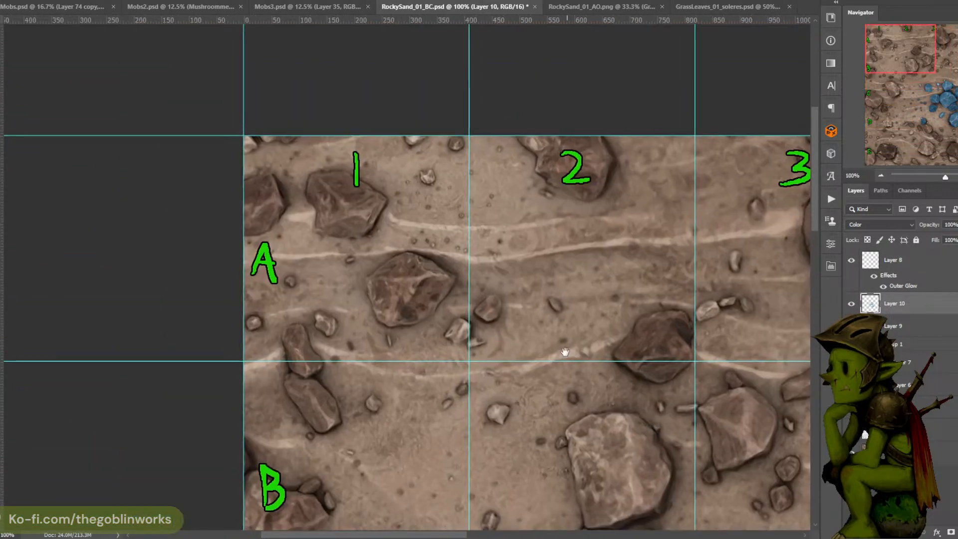
key(ctrl+plus)
drag(547, 284, 599, 306)
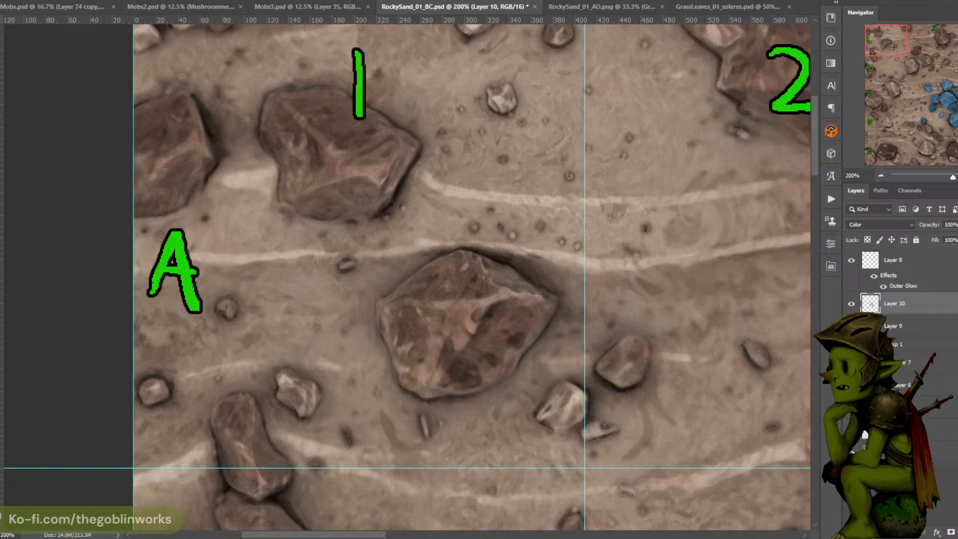
click(121, 0)
mouse_move(157, 1)
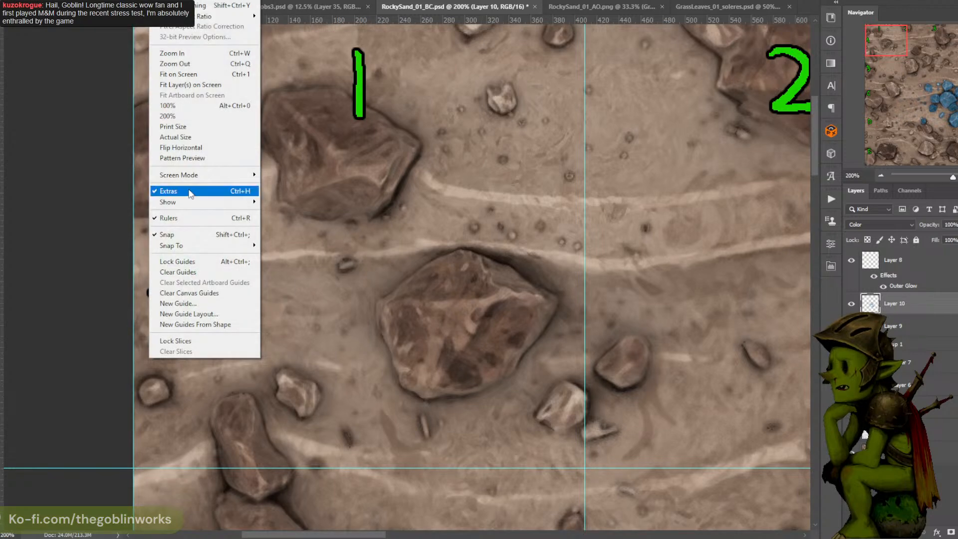
click(220, 236)
drag(375, 161, 400, 206)
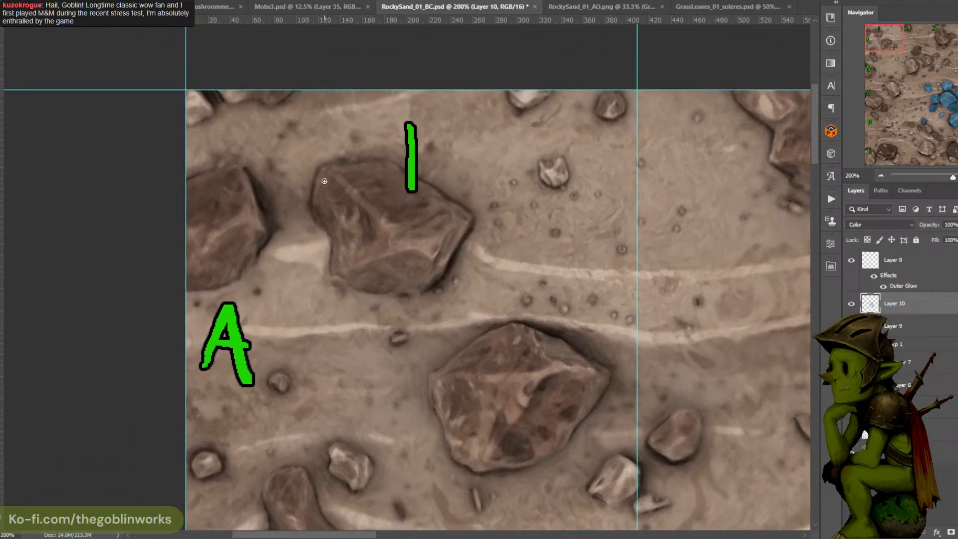
Outline the two upper rocks of square A1 in blue and tint the small pebble below them
mouse_move(321, 169)
mouse_down()
mouse_move(315, 212)
mouse_move(335, 251)
mouse_move(335, 242)
mouse_move(333, 279)
mouse_move(365, 275)
mouse_move(347, 283)
mouse_move(379, 292)
mouse_move(417, 271)
mouse_move(403, 283)
mouse_move(427, 288)
mouse_move(468, 226)
mouse_move(465, 212)
mouse_move(384, 162)
mouse_move(323, 169)
mouse_move(320, 181)
mouse_move(358, 168)
mouse_up()
mouse_move(263, 165)
mouse_down()
mouse_move(255, 169)
mouse_move(282, 158)
mouse_move(310, 165)
mouse_move(334, 214)
mouse_move(303, 256)
mouse_up()
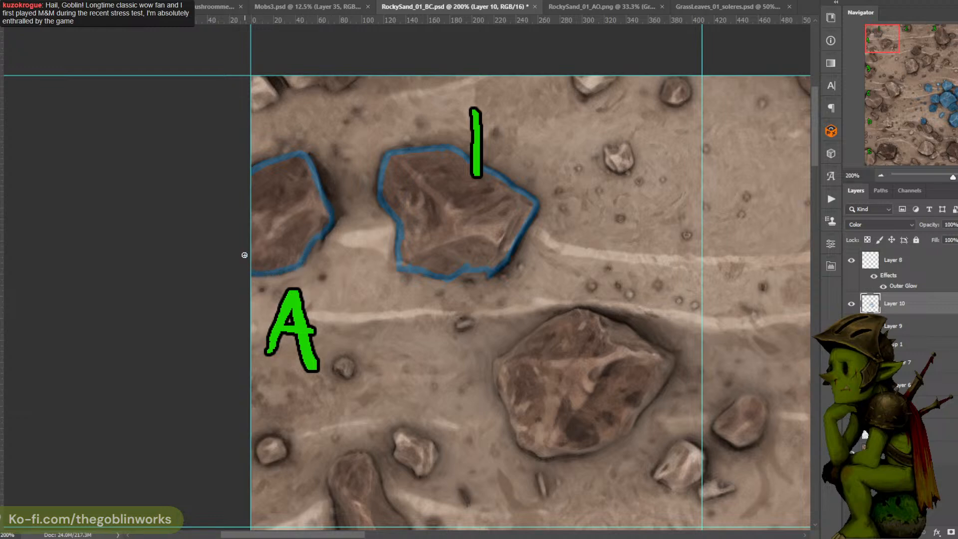
mouse_move(540, 128)
mouse_down()
mouse_move(423, 159)
mouse_move(409, 146)
mouse_move(384, 81)
mouse_up()
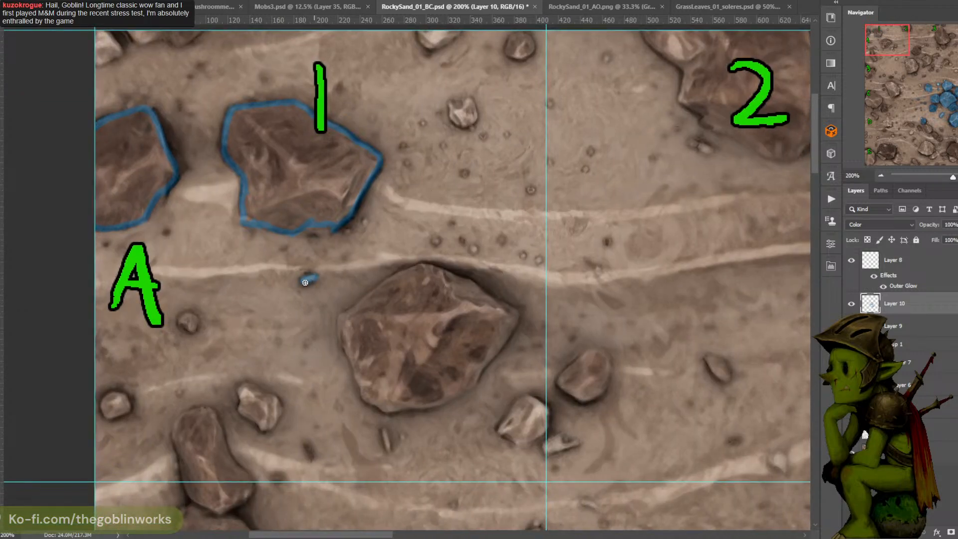
Trace a closed blue outline around the large angular rock in the lower middle of square A1
scroll(314, 267, down, 2)
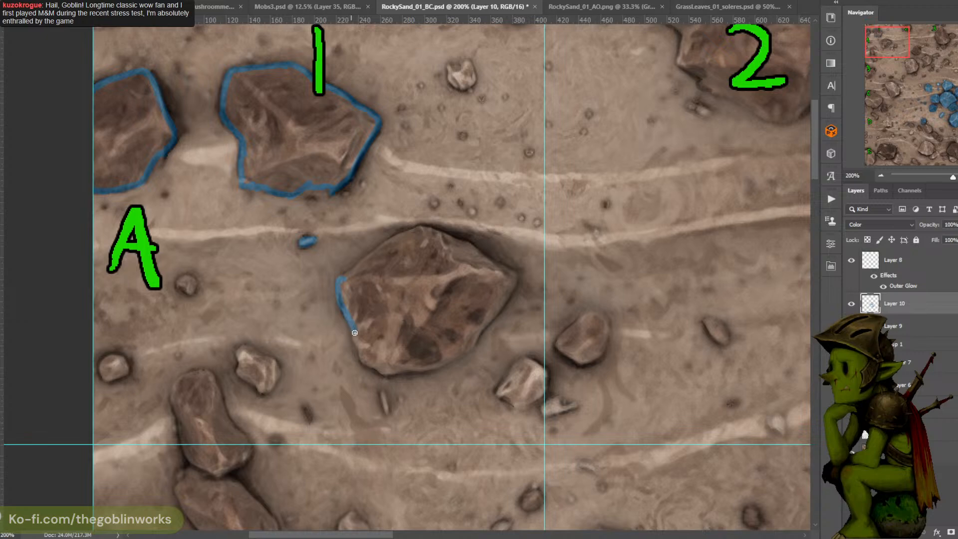
drag(354, 332, 360, 347)
scroll(357, 292, down, 3)
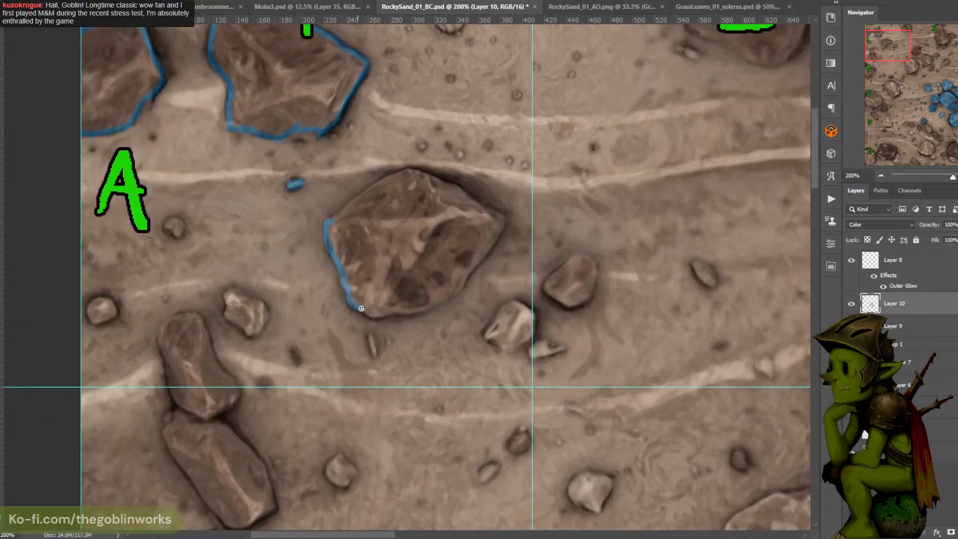
drag(429, 244, 368, 251)
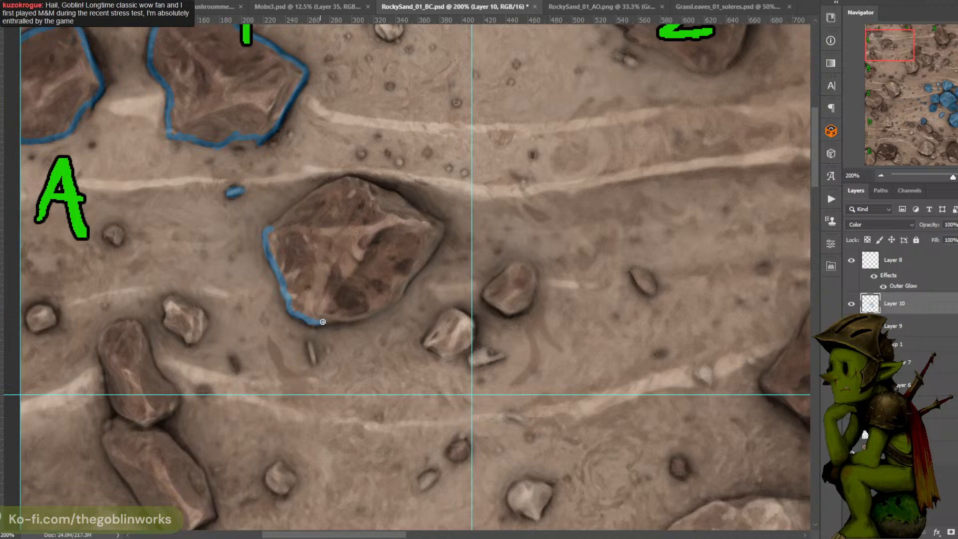
mouse_move(312, 324)
mouse_down()
mouse_move(391, 301)
mouse_move(370, 312)
mouse_move(405, 286)
mouse_move(419, 266)
mouse_move(397, 293)
mouse_move(441, 225)
mouse_move(396, 195)
mouse_move(335, 183)
mouse_move(350, 179)
mouse_move(287, 216)
mouse_up()
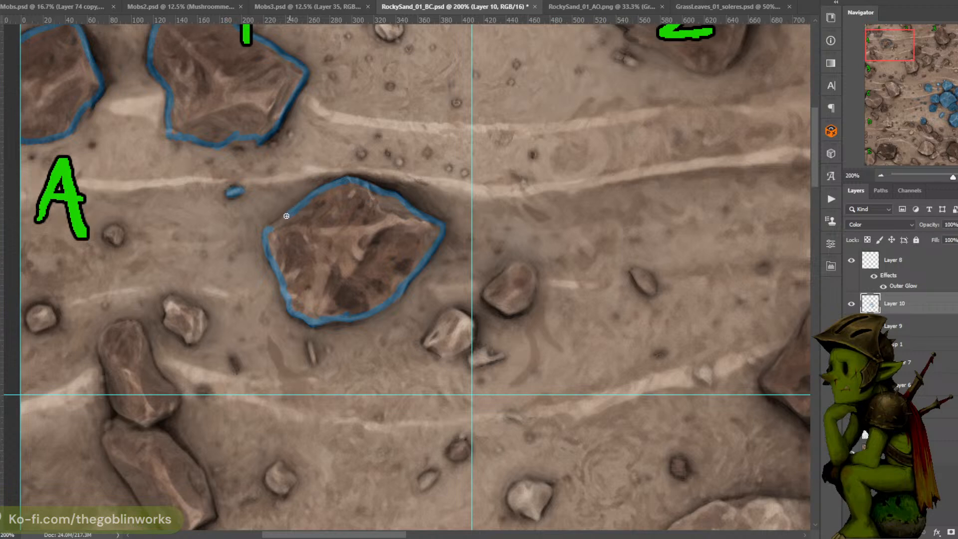
Tint the thin sliver below the large rock and outline the two light stones on either side of it in blue
drag(464, 188, 498, 141)
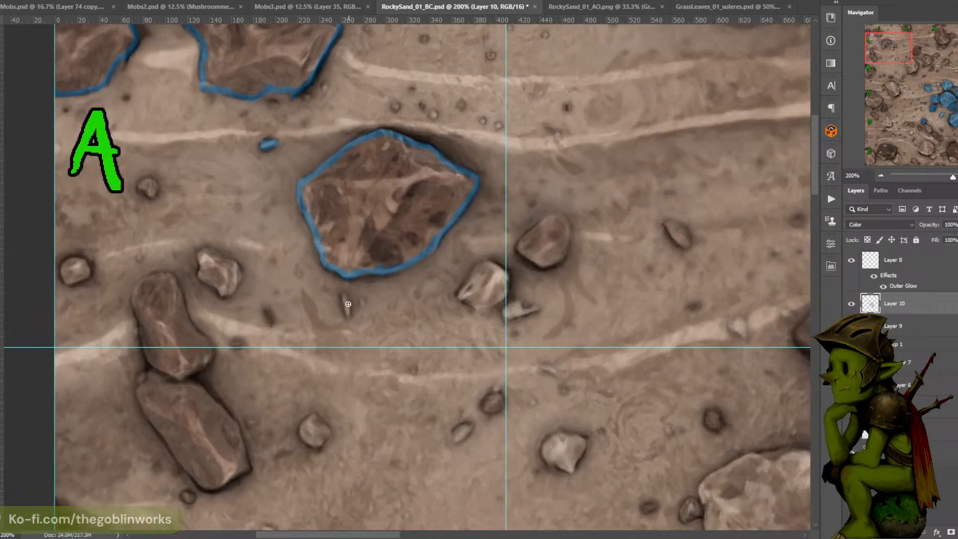
drag(343, 296, 348, 315)
mouse_move(460, 292)
mouse_down()
mouse_move(481, 264)
mouse_move(495, 262)
mouse_move(506, 283)
mouse_move(475, 306)
mouse_up()
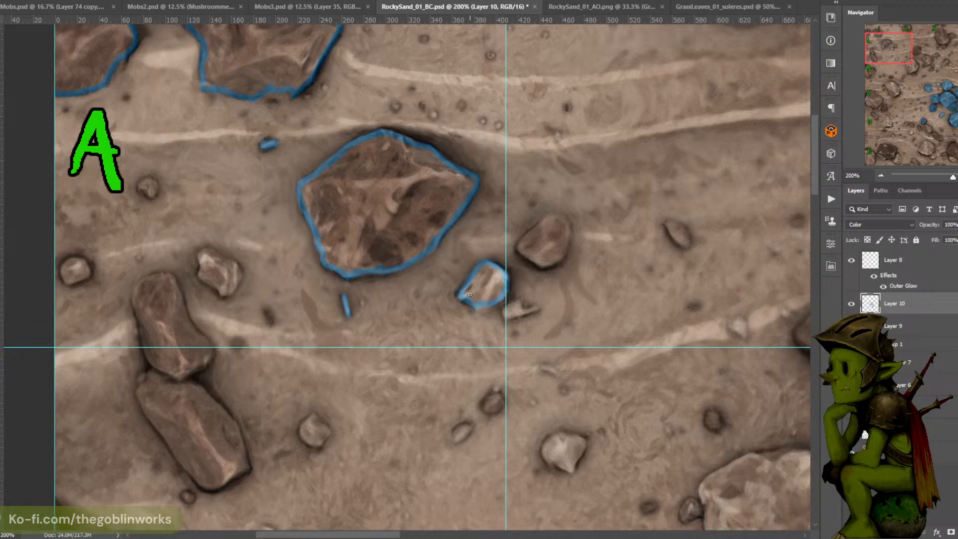
scroll(469, 294, left, 3)
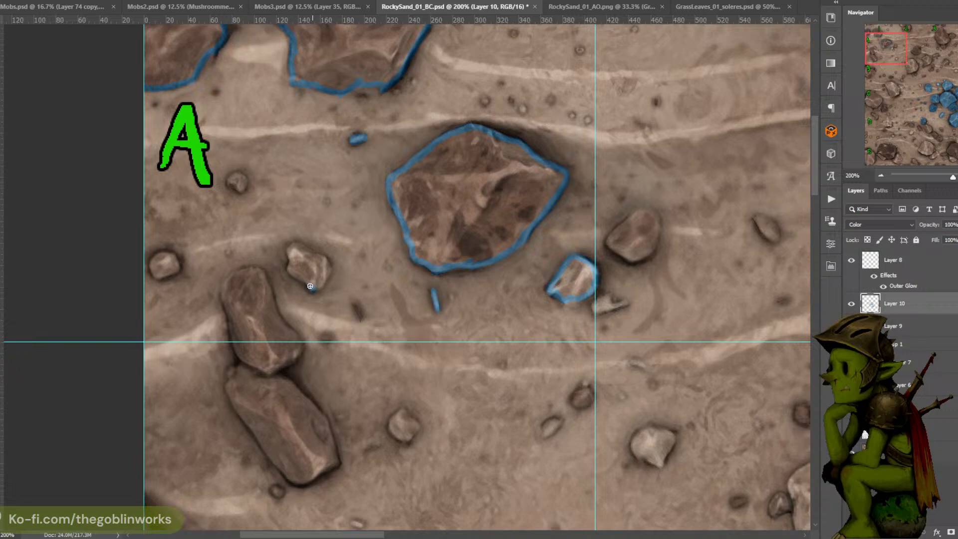
mouse_move(310, 286)
mouse_down()
mouse_move(289, 269)
mouse_move(291, 258)
mouse_up()
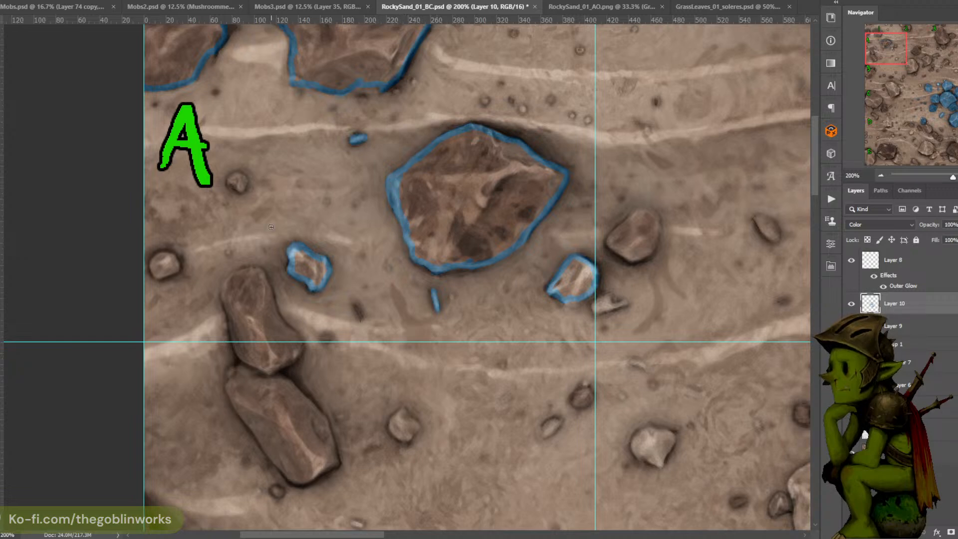
Fill the two small round pebbles below the letter A with blue tint
drag(271, 227, 421, 175)
drag(337, 176, 336, 170)
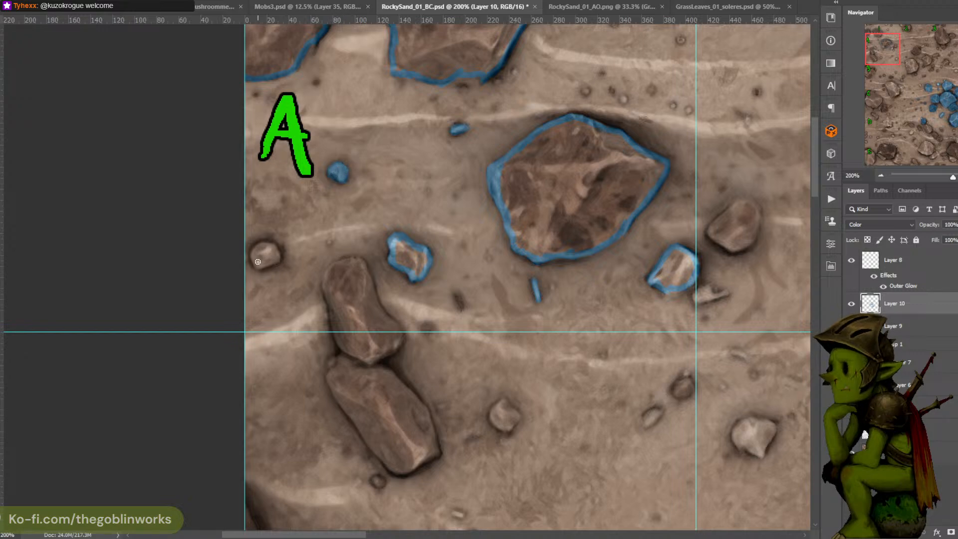
mouse_move(253, 251)
mouse_down()
mouse_move(262, 243)
mouse_move(277, 254)
mouse_move(263, 267)
mouse_move(276, 254)
mouse_up()
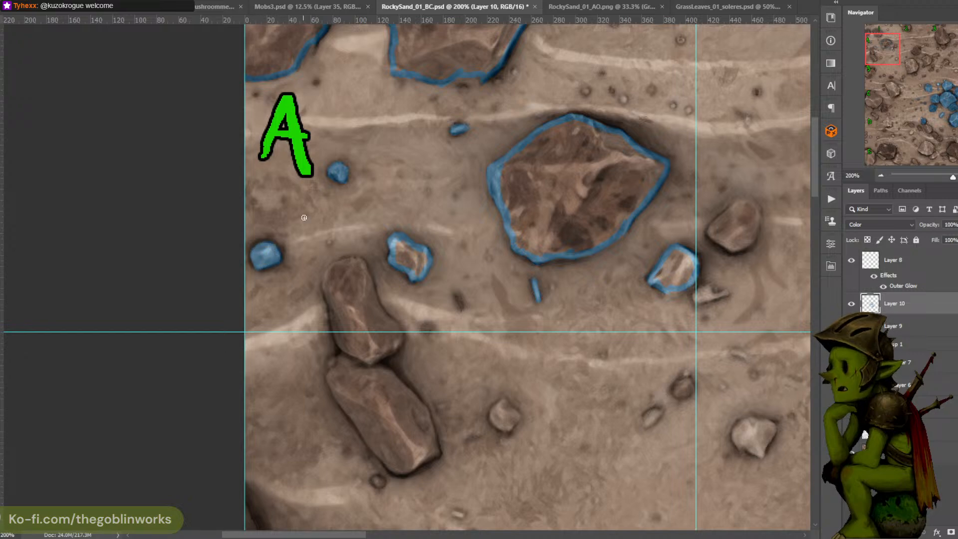
Fill the star-shaped stone and the two pebbles along the texture's upper edge in square A1 with blue
drag(492, 82, 333, 323)
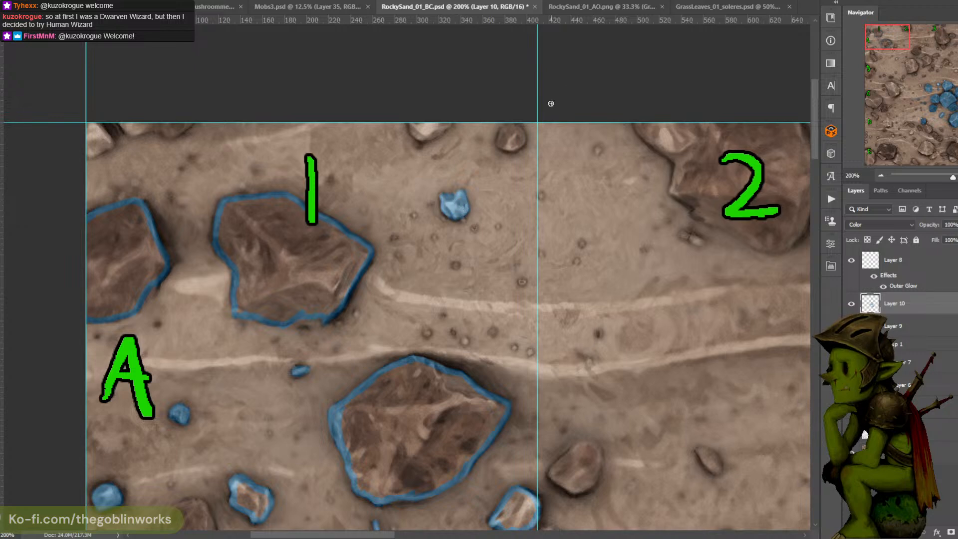
mouse_move(498, 142)
mouse_down()
mouse_move(523, 140)
mouse_move(505, 126)
mouse_move(497, 142)
mouse_move(514, 136)
mouse_up()
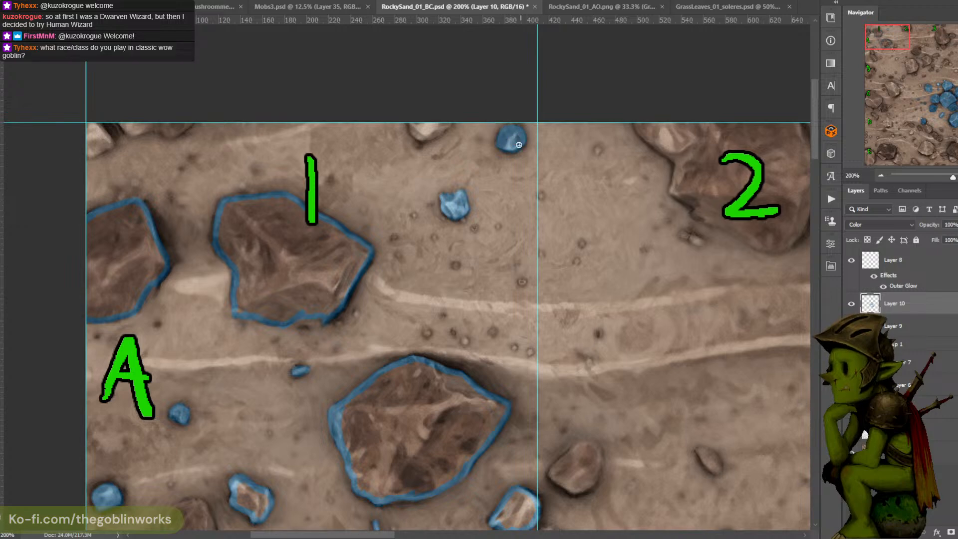
mouse_move(412, 126)
mouse_down()
mouse_move(432, 137)
mouse_move(451, 122)
mouse_move(440, 119)
mouse_up()
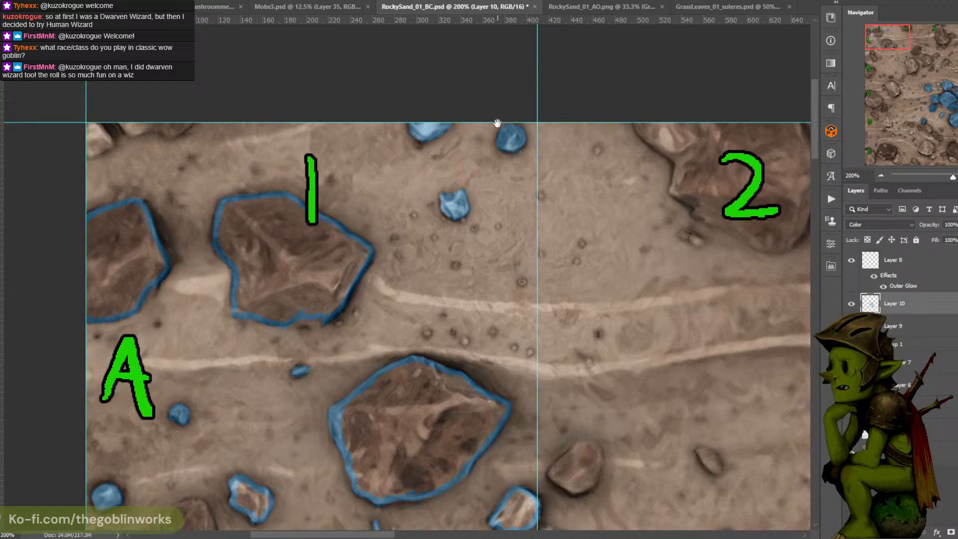
Outline the elongated rock that crosses the guide between squares A1 and B1 in blue
drag(498, 133, 516, 43)
drag(542, 74, 601, 64)
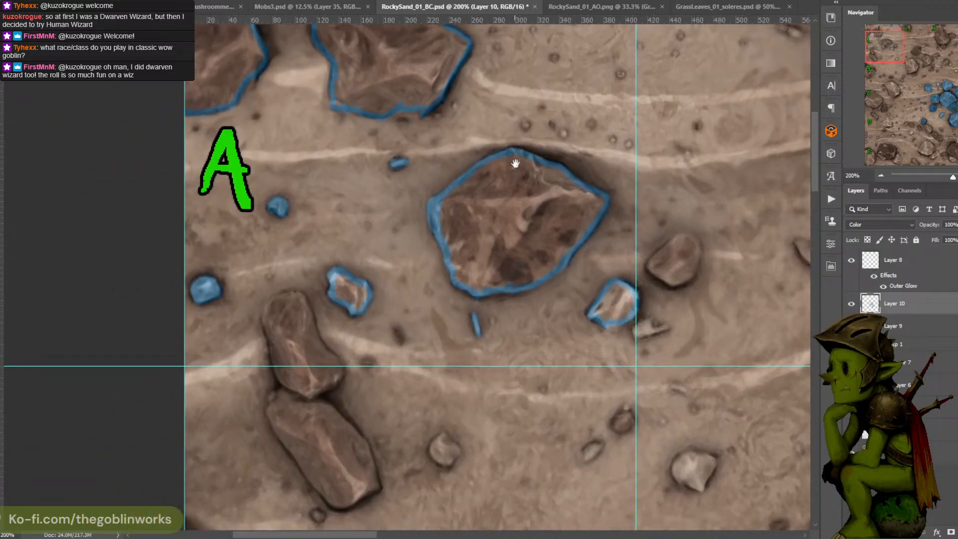
drag(522, 149, 596, 88)
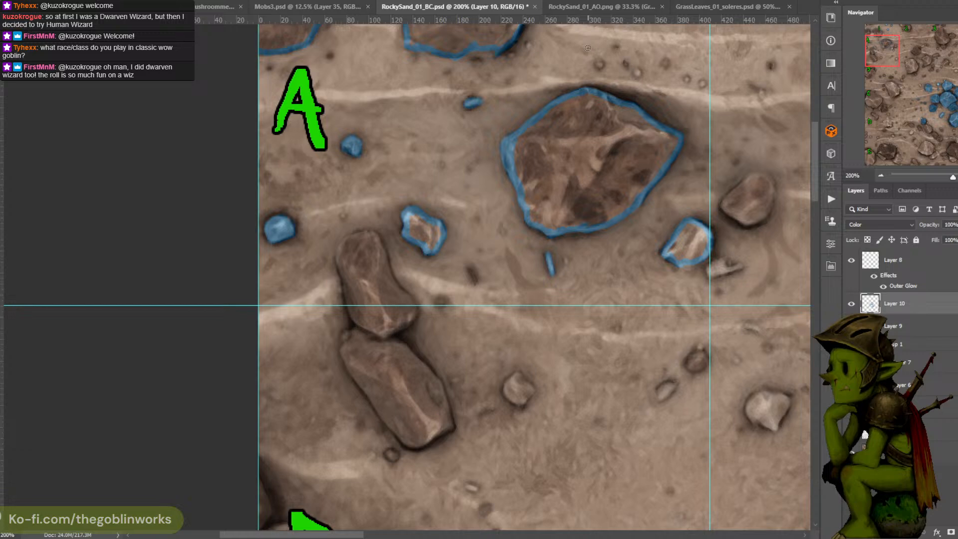
mouse_move(349, 314)
mouse_down()
mouse_move(339, 250)
mouse_move(338, 260)
mouse_move(372, 238)
mouse_up()
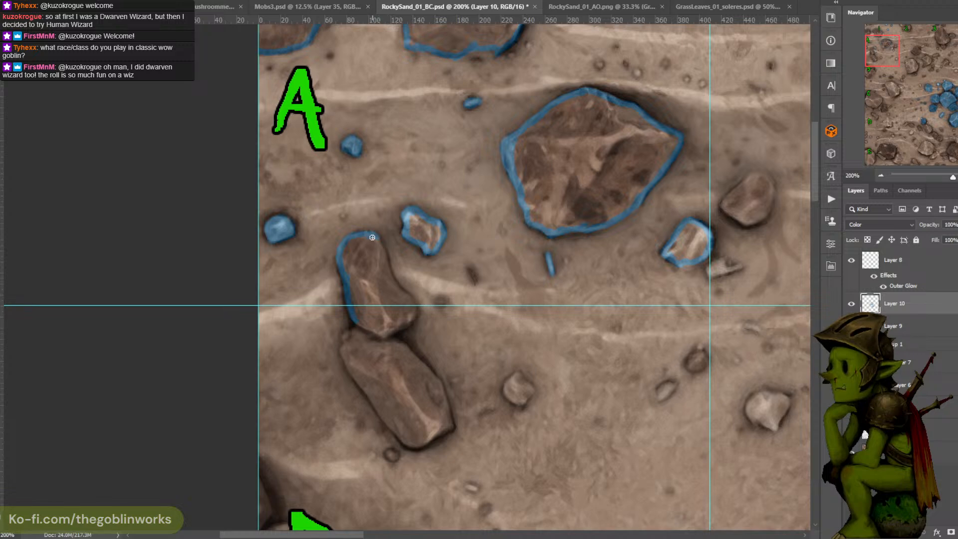
mouse_move(377, 238)
mouse_down()
mouse_move(389, 279)
mouse_move(409, 300)
mouse_move(392, 332)
mouse_move(357, 322)
mouse_up()
Outline the second elongated rock directly below in square B1 in blue and tint the tiny pebble at its lower end
scroll(368, 276, down, 3)
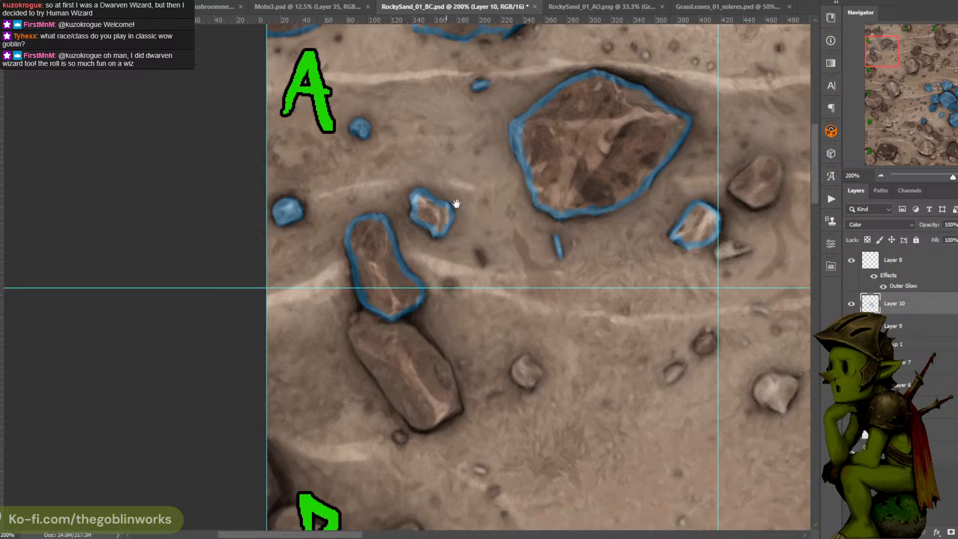
scroll(369, 279, left, 1)
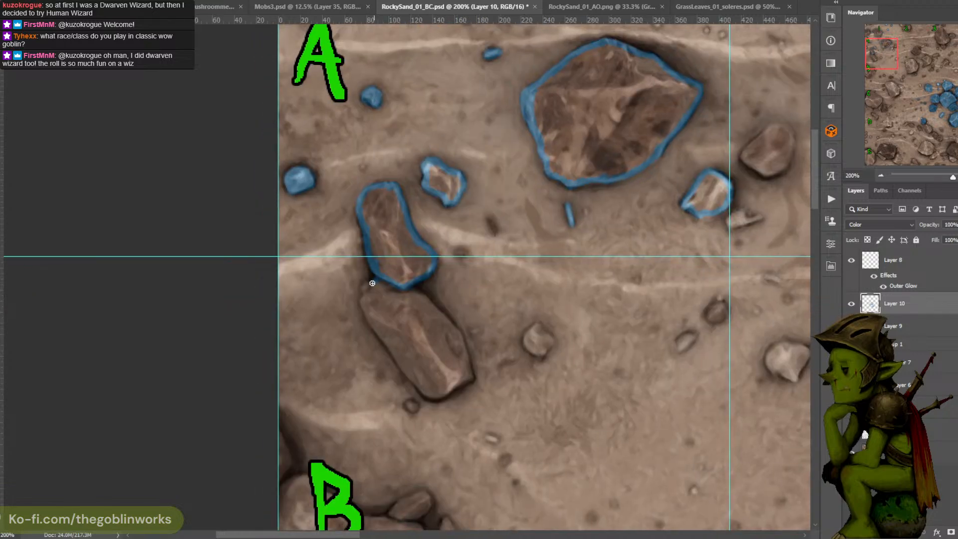
drag(368, 291, 362, 307)
drag(387, 269, 376, 199)
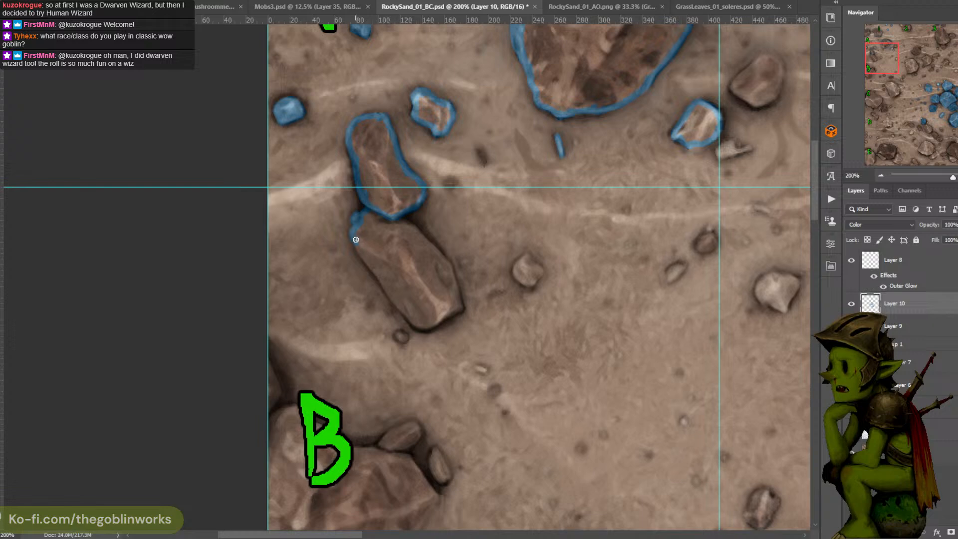
mouse_move(356, 240)
mouse_down()
mouse_move(415, 325)
mouse_move(457, 311)
mouse_up()
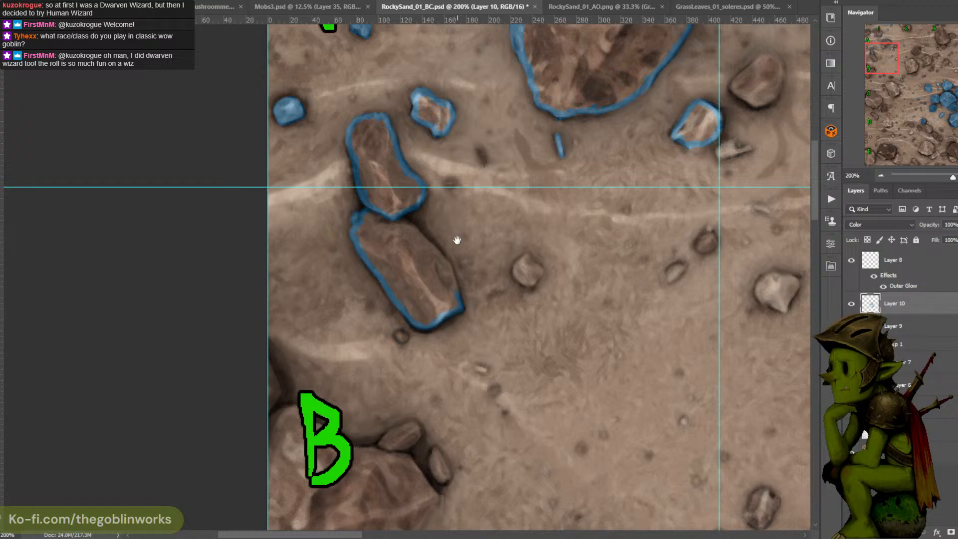
scroll(455, 280, up, 2)
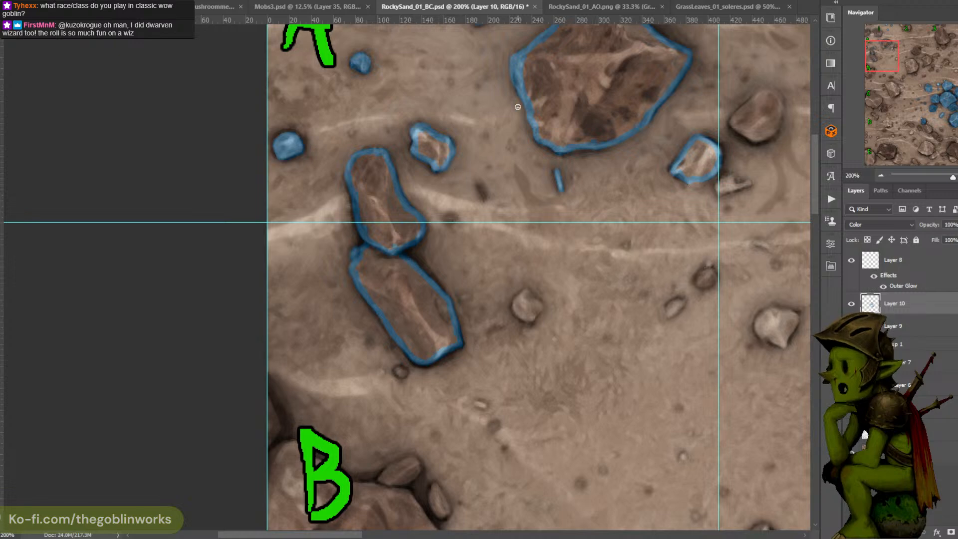
drag(400, 373, 399, 375)
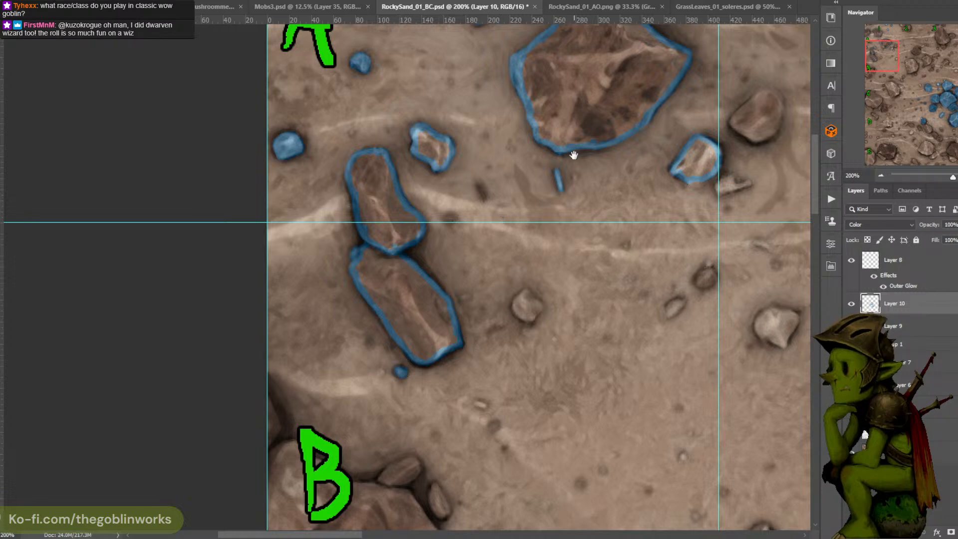
Tint the small pebbles beside the upper elongated rock and the tiny ones between A1's large rocks blue
mouse_move(570, 157)
mouse_down()
mouse_move(430, 331)
mouse_move(433, 340)
mouse_up()
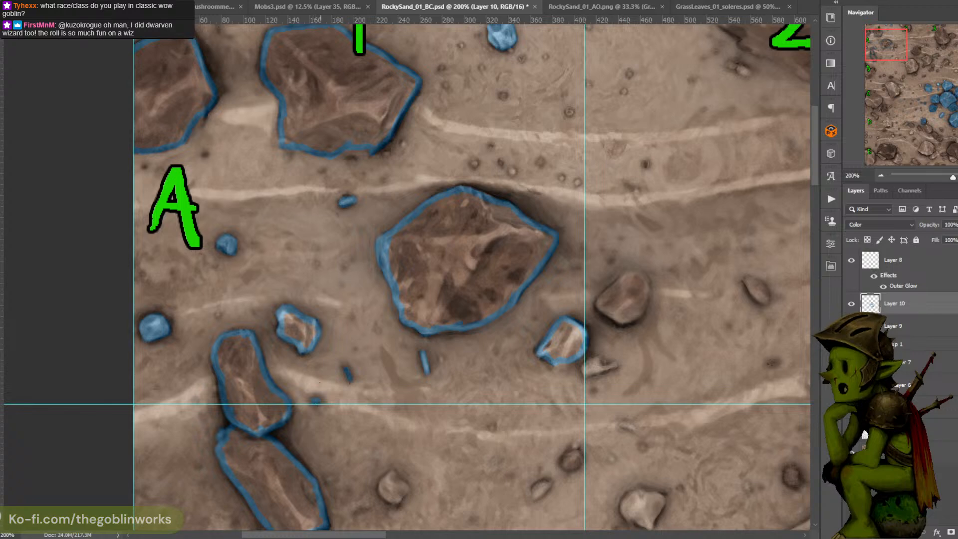
drag(532, 138, 452, 309)
drag(469, 222, 508, 186)
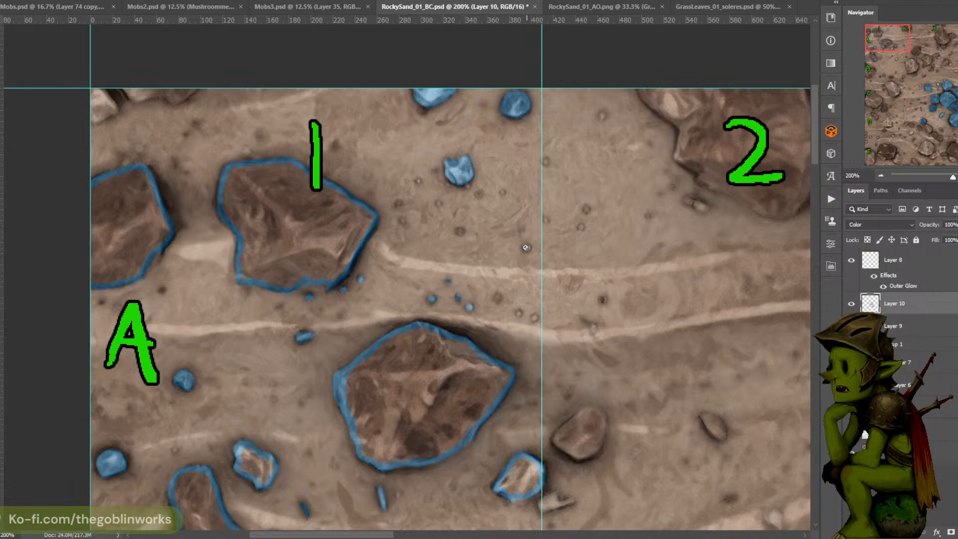
Dot blue onto the tiny pebbles around and below the star-shaped stone and above the large rock's right shoulder
click(526, 248)
click(460, 230)
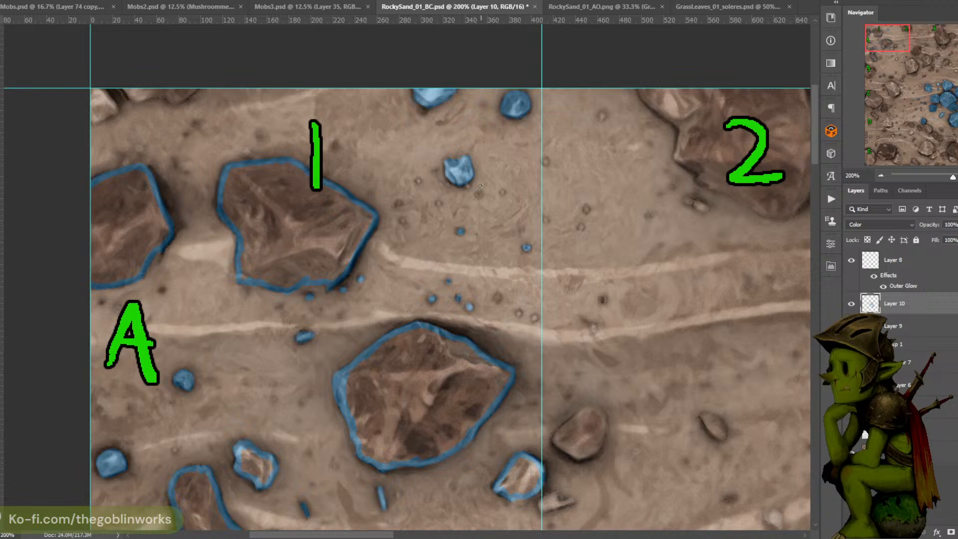
click(479, 194)
click(400, 205)
scroll(558, 51, down, 3)
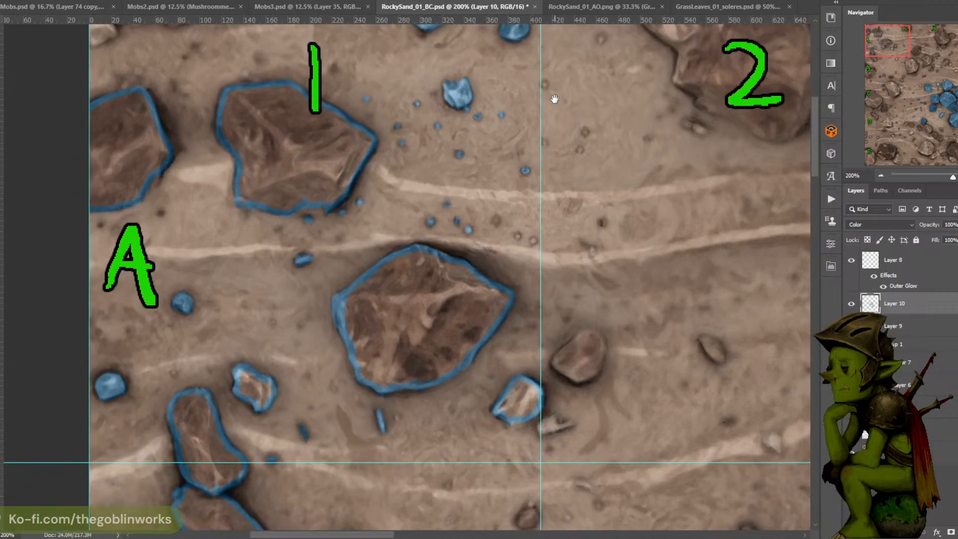
click(518, 236)
click(496, 220)
mouse_move(446, 183)
mouse_down()
mouse_move(481, 171)
mouse_move(479, 135)
mouse_up()
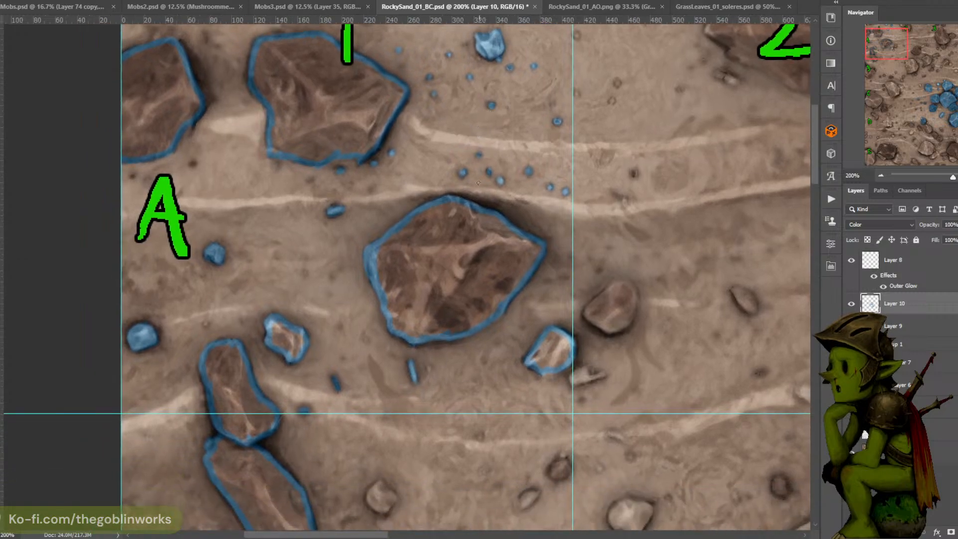
Dot blue onto the remaining faint specks between the letter A and the large rock and around its lower side
key(ctrl+minus)
key(ctrl+minus)
key(ctrl+plus)
key(ctrl+plus)
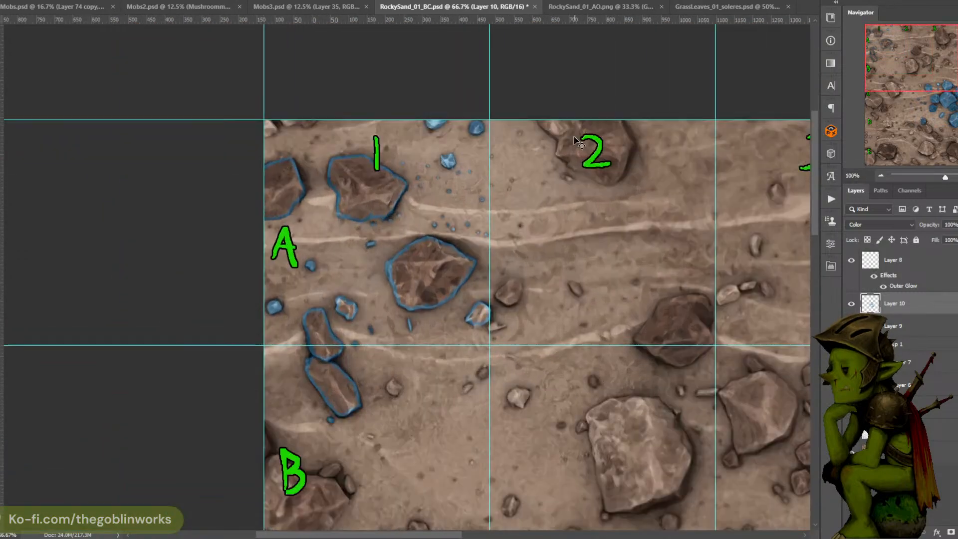
key(ctrl+plus)
drag(453, 256, 575, 241)
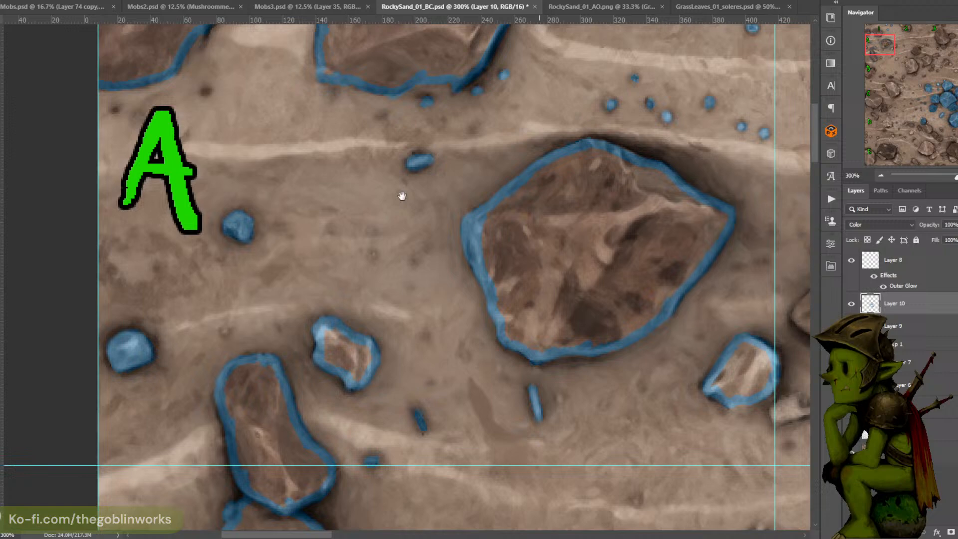
click(375, 255)
click(371, 231)
click(227, 331)
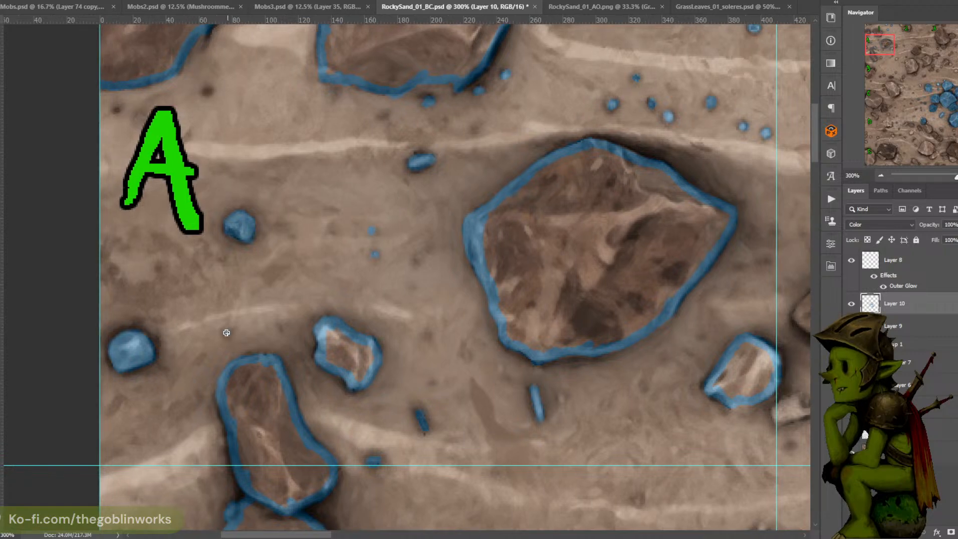
click(466, 355)
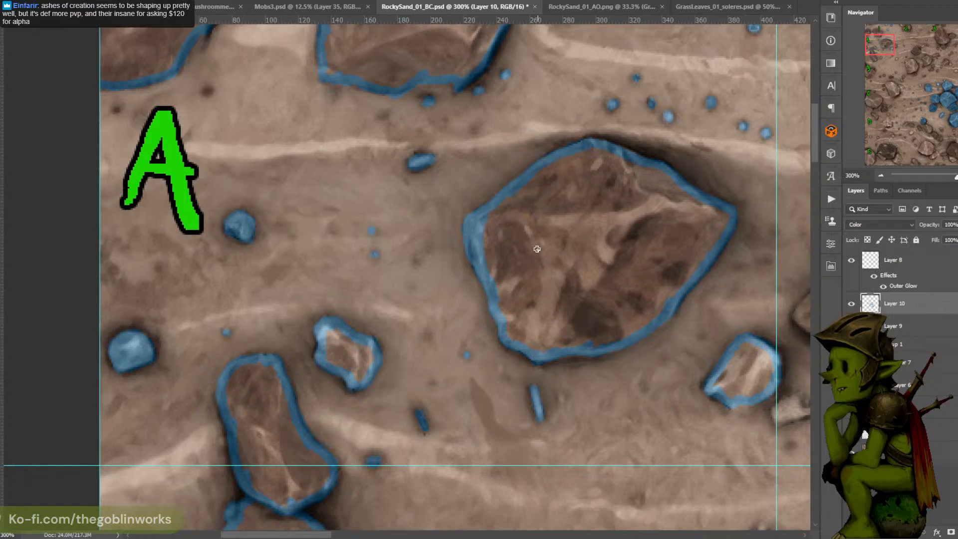
key(ctrl+minus)
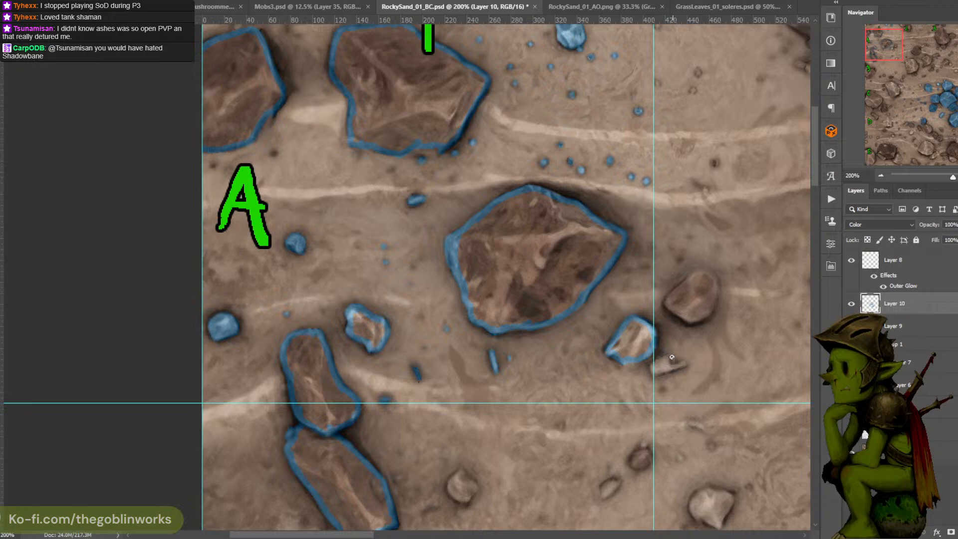
scroll(469, 199, up, 5)
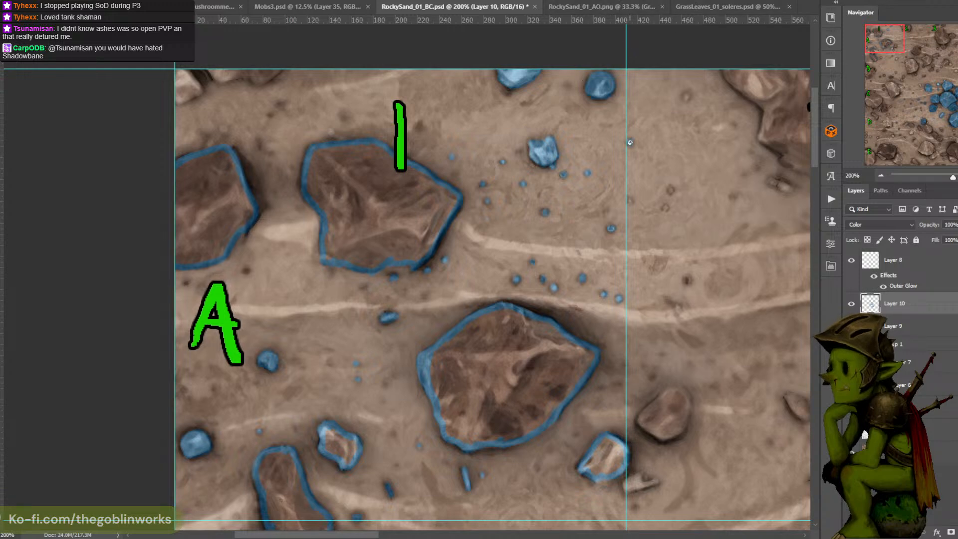
Dot blue beside the numeral 1, tint the stone in A1's upper corner and outline the neighbouring rock along the texture edge
click(419, 126)
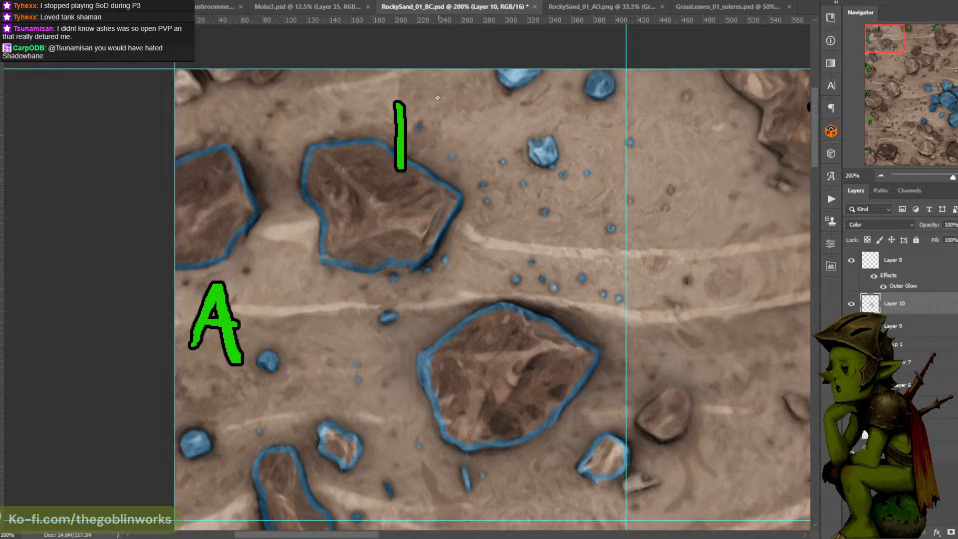
drag(411, 189, 483, 268)
key(ctrl+plus)
drag(424, 158, 465, 228)
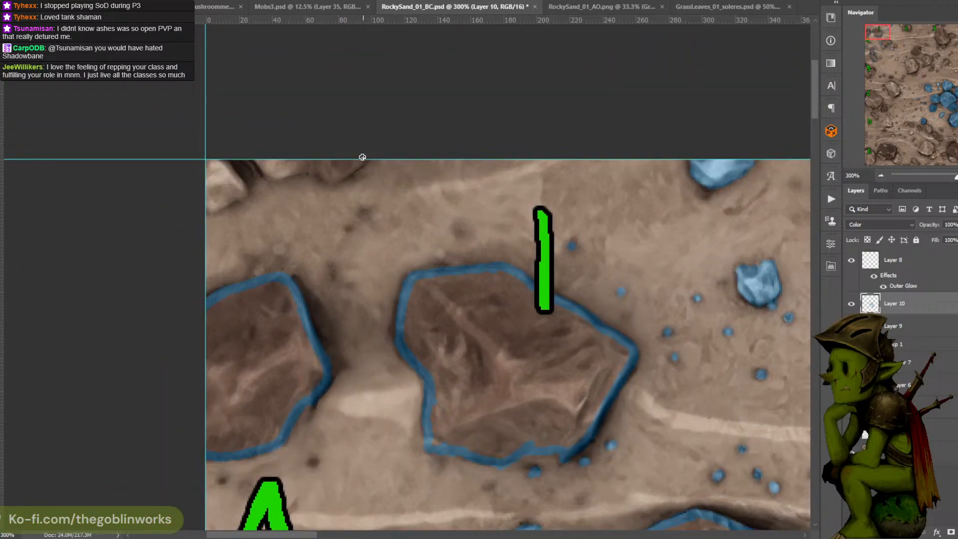
mouse_move(362, 156)
mouse_down()
mouse_move(335, 182)
mouse_move(308, 170)
mouse_move(267, 176)
mouse_move(256, 161)
mouse_move(267, 129)
mouse_move(266, 139)
mouse_move(223, 161)
mouse_move(245, 193)
mouse_move(218, 208)
mouse_move(200, 195)
mouse_up()
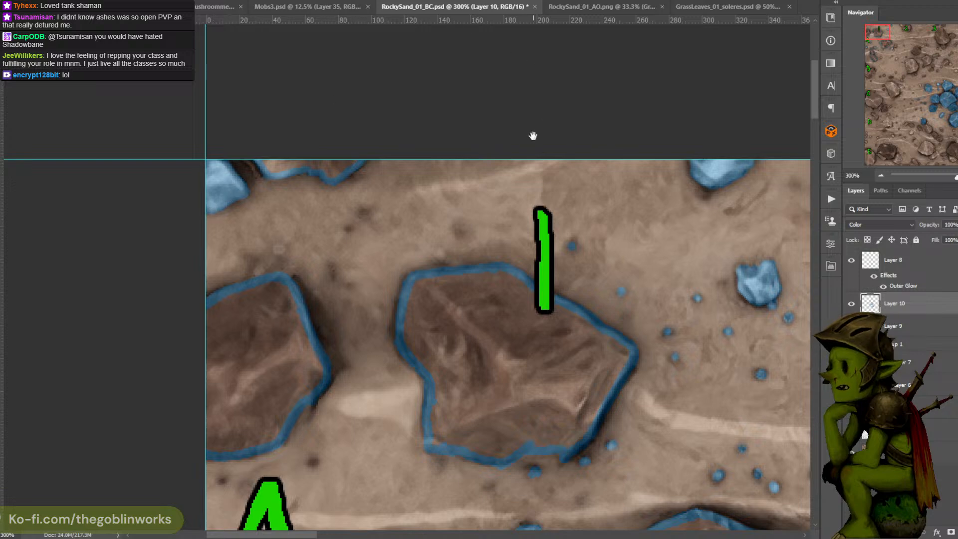
Tint the flat jagged pebble on the A1/A2 border blue and outline the rounded rock just above it in A2
scroll(532, 136, down, 4)
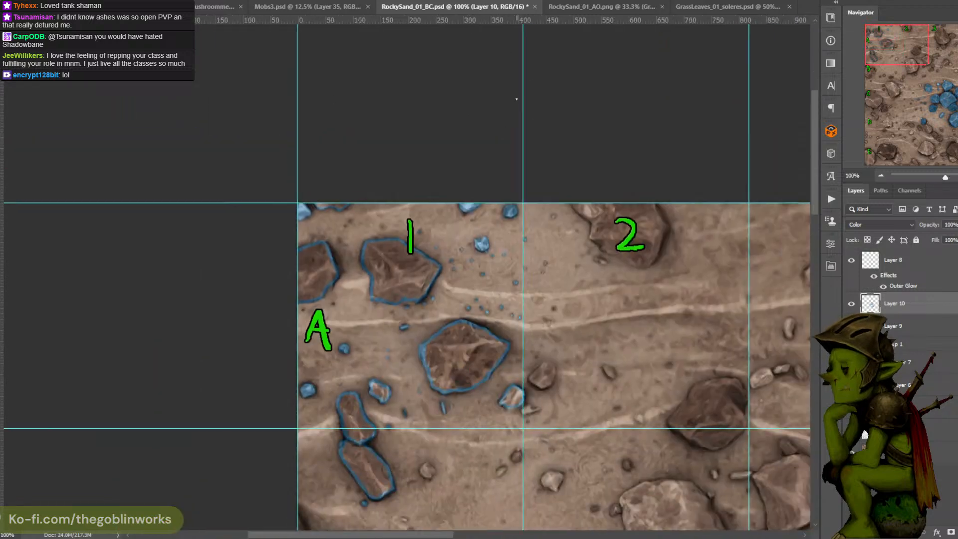
scroll(516, 99, down, 4)
scroll(574, 80, right, 3)
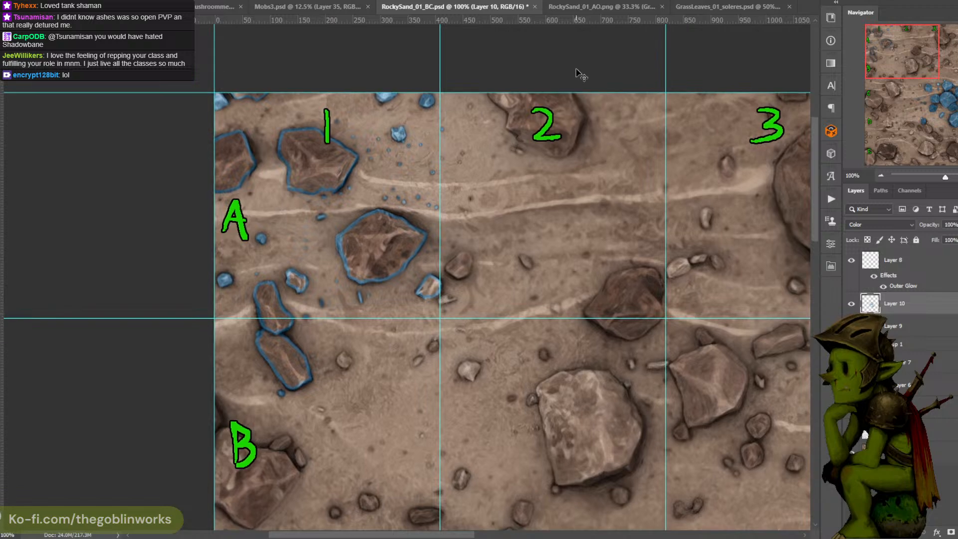
scroll(576, 80, up, 4)
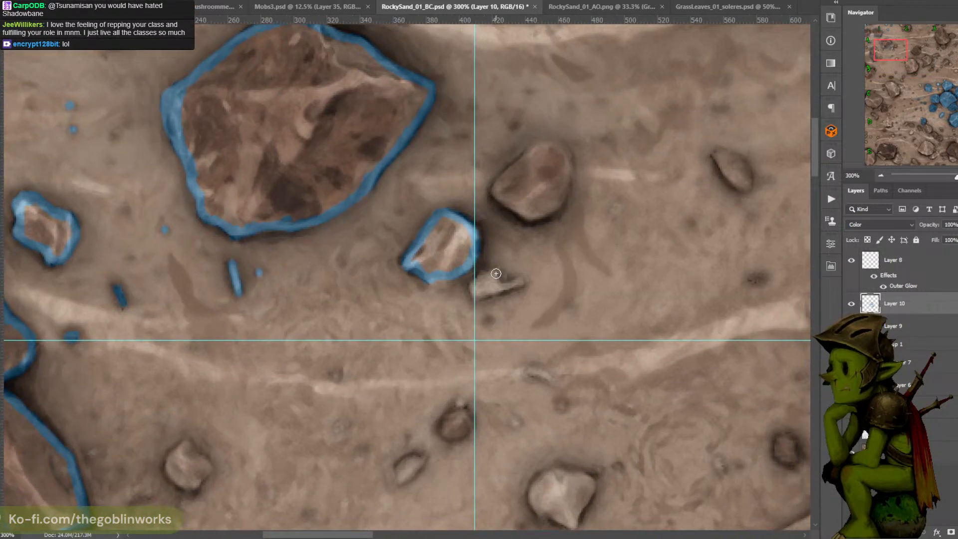
mouse_move(495, 268)
mouse_down()
mouse_move(470, 285)
mouse_move(487, 274)
mouse_move(472, 283)
mouse_move(475, 297)
mouse_move(512, 283)
mouse_up()
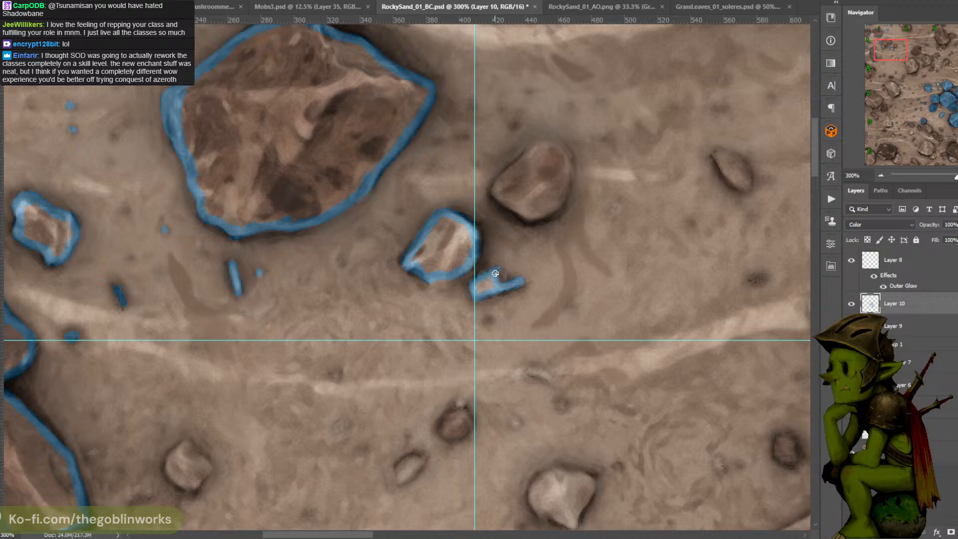
mouse_move(494, 274)
mouse_down()
mouse_move(479, 290)
mouse_move(498, 268)
mouse_move(502, 280)
mouse_up()
drag(559, 180, 515, 263)
mouse_move(486, 302)
mouse_down()
mouse_move(453, 267)
mouse_move(451, 276)
mouse_move(495, 225)
mouse_up()
mouse_move(491, 293)
mouse_down()
mouse_move(525, 267)
mouse_move(507, 295)
mouse_move(527, 250)
mouse_move(514, 227)
mouse_move(497, 225)
mouse_move(487, 238)
mouse_move(471, 283)
mouse_up()
key(space)
Dot blue onto the tiny pebbles beside the A1/A2 border and tint the pebble pair beneath A2's large upper rock
mouse_move(526, 200)
mouse_down()
mouse_move(485, 299)
mouse_move(479, 292)
mouse_move(513, 259)
mouse_move(429, 315)
mouse_up()
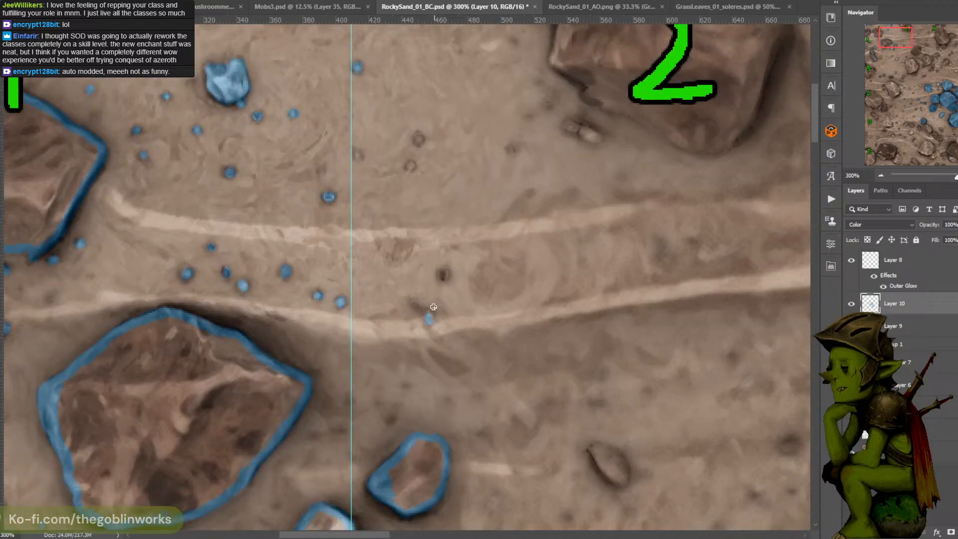
key(space)
drag(474, 199, 455, 272)
click(407, 252)
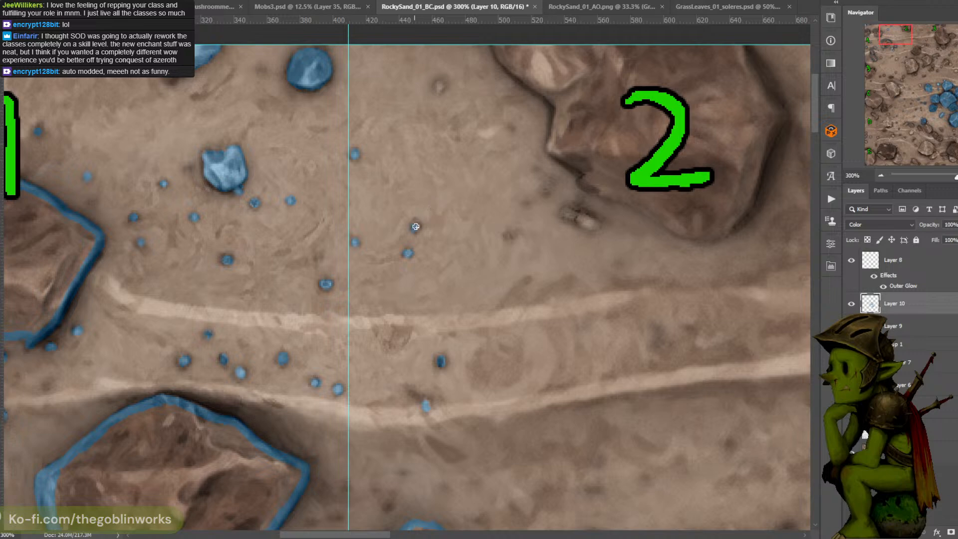
click(440, 86)
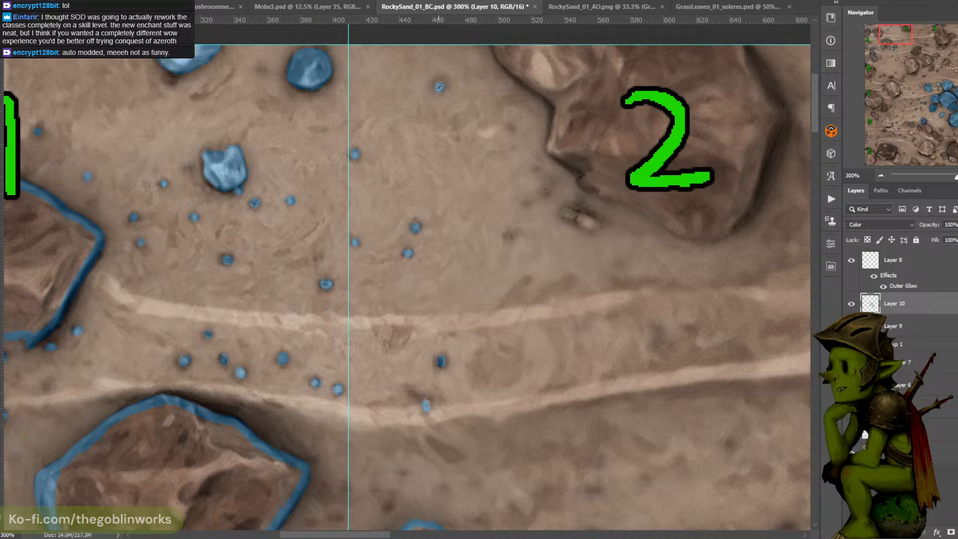
key(space)
drag(590, 95, 504, 142)
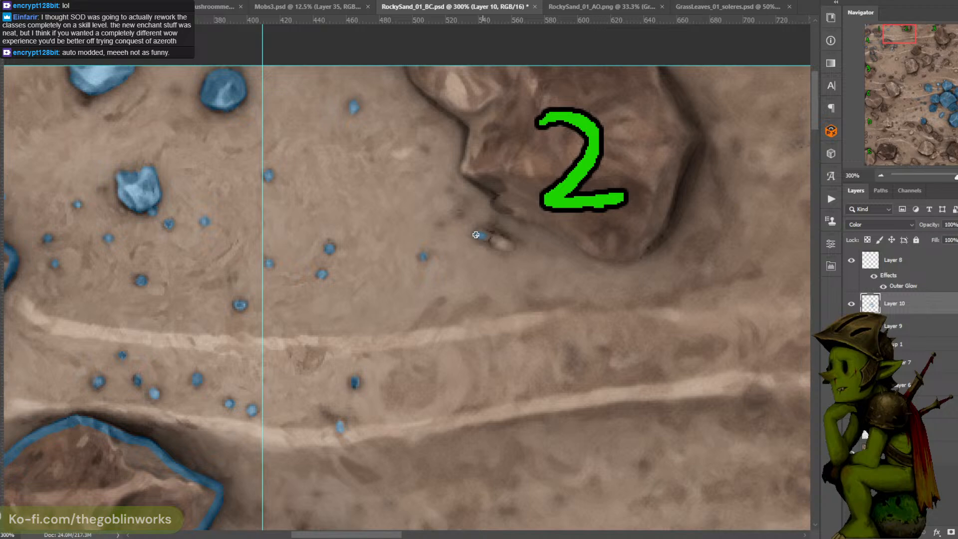
drag(476, 234, 495, 239)
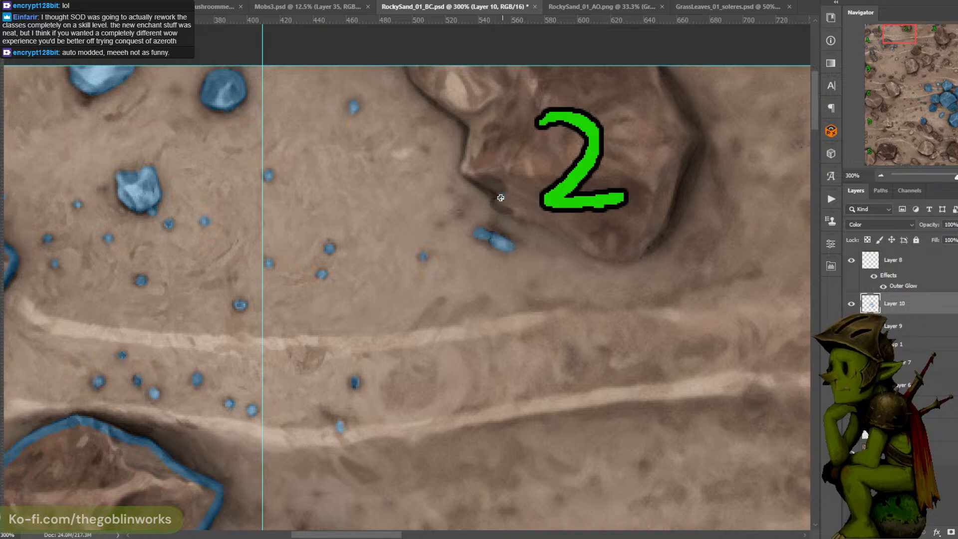
Outline the large rock behind the numeral 2 in blue, down to the texture's upper edge on both sides
key(space)
mouse_move(509, 175)
mouse_down()
mouse_move(480, 224)
mouse_move(450, 230)
mouse_move(436, 221)
mouse_move(441, 201)
mouse_up()
drag(467, 129, 460, 198)
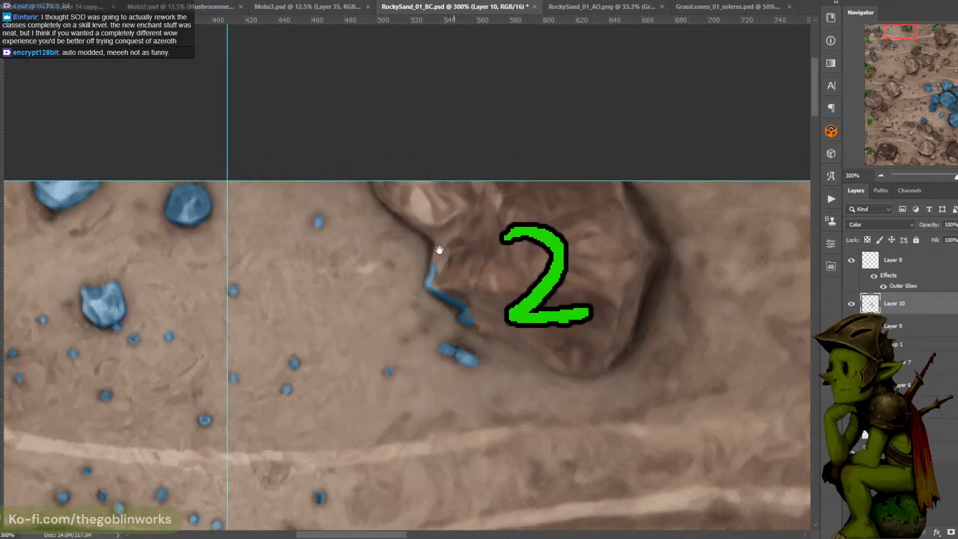
mouse_move(433, 276)
mouse_down()
mouse_move(435, 249)
mouse_move(376, 195)
mouse_move(373, 180)
mouse_up()
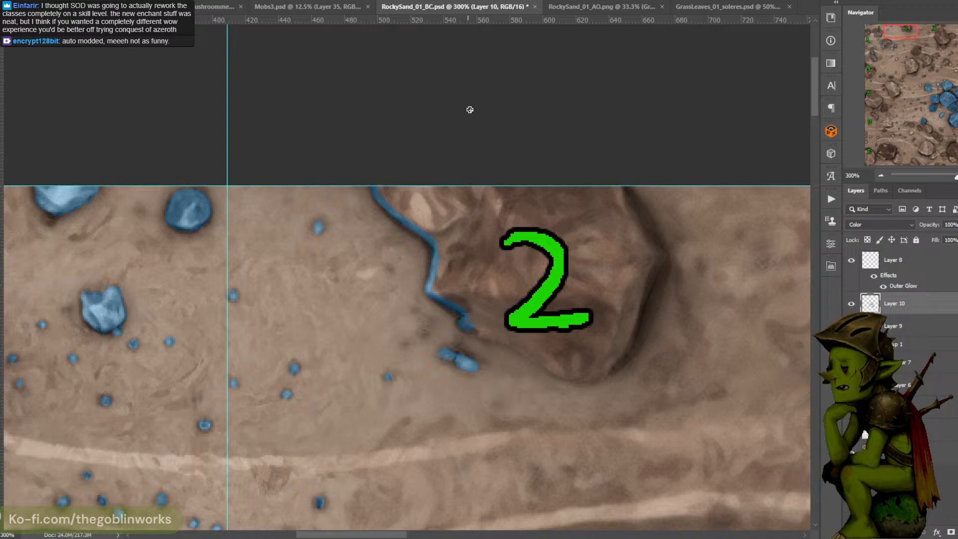
drag(539, 214, 489, 164)
mouse_move(422, 279)
mouse_down()
mouse_move(464, 280)
mouse_move(436, 287)
mouse_move(498, 318)
mouse_up()
mouse_move(520, 287)
mouse_down()
mouse_move(482, 246)
mouse_move(463, 278)
mouse_move(491, 289)
mouse_move(520, 278)
mouse_move(546, 240)
mouse_move(518, 279)
mouse_move(561, 183)
mouse_move(526, 238)
mouse_move(489, 169)
mouse_up()
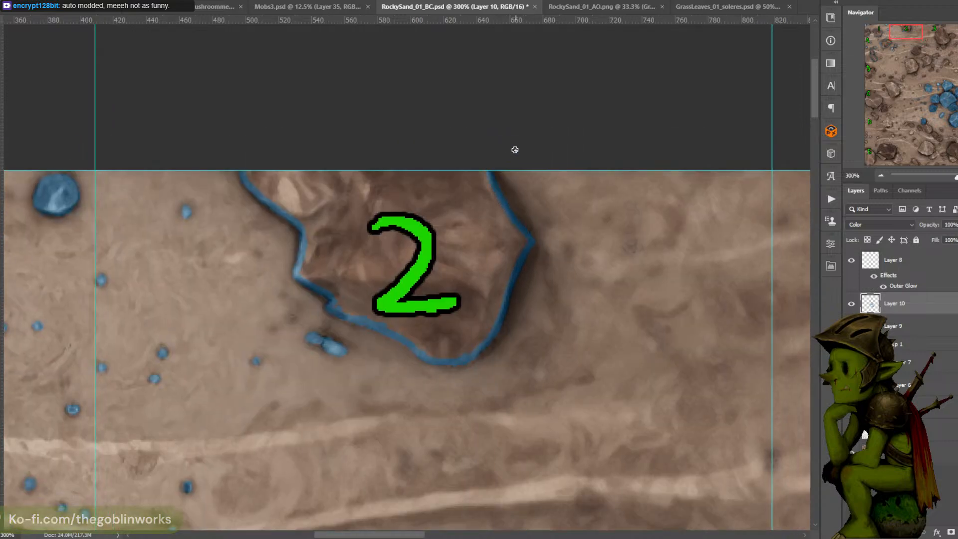
Outline the small slanted oval pebble in the lower middle of square A2 in blue
drag(522, 225, 530, 121)
scroll(529, 122, down, 4)
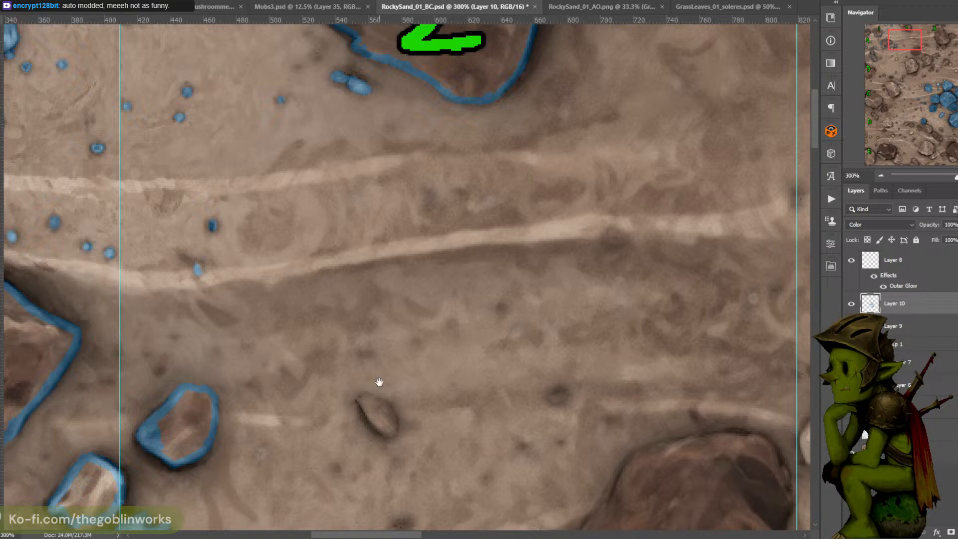
mouse_move(379, 382)
mouse_down()
mouse_move(389, 298)
mouse_move(376, 323)
mouse_move(382, 336)
mouse_move(375, 322)
mouse_move(405, 350)
mouse_up()
key(ctrl+z)
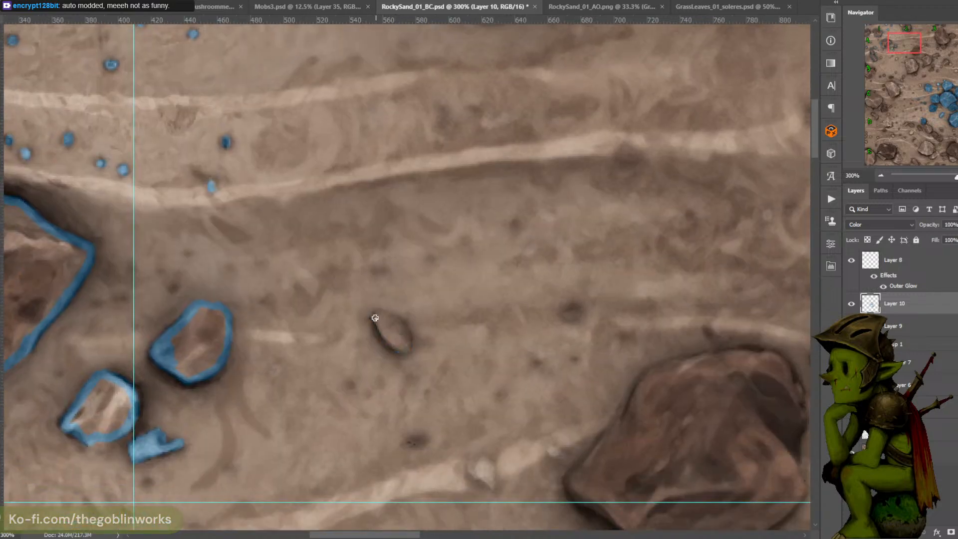
mouse_move(375, 318)
mouse_down()
mouse_move(398, 350)
mouse_move(405, 333)
mouse_move(380, 313)
mouse_up()
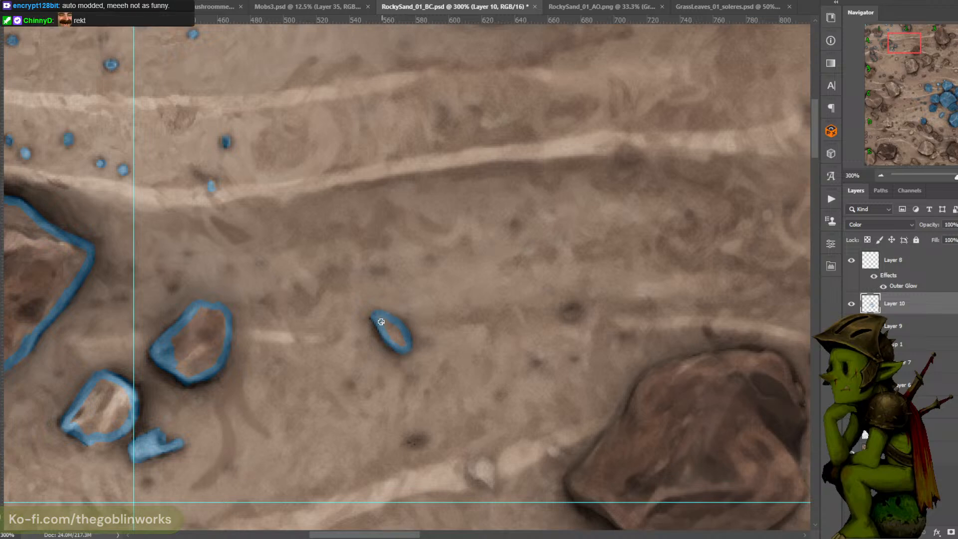
Tint the pale pebble on A2's lower sand ridge blue, plus the dark specks above it and the tiny one beside the large rock
drag(489, 217, 444, 160)
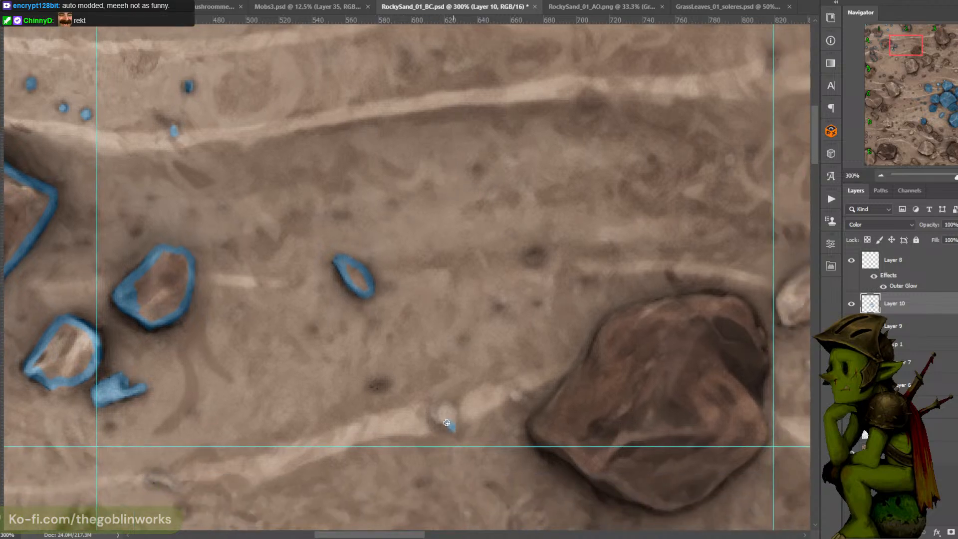
mouse_move(430, 412)
mouse_down()
mouse_move(448, 405)
mouse_move(453, 423)
mouse_move(437, 416)
mouse_move(453, 428)
mouse_up()
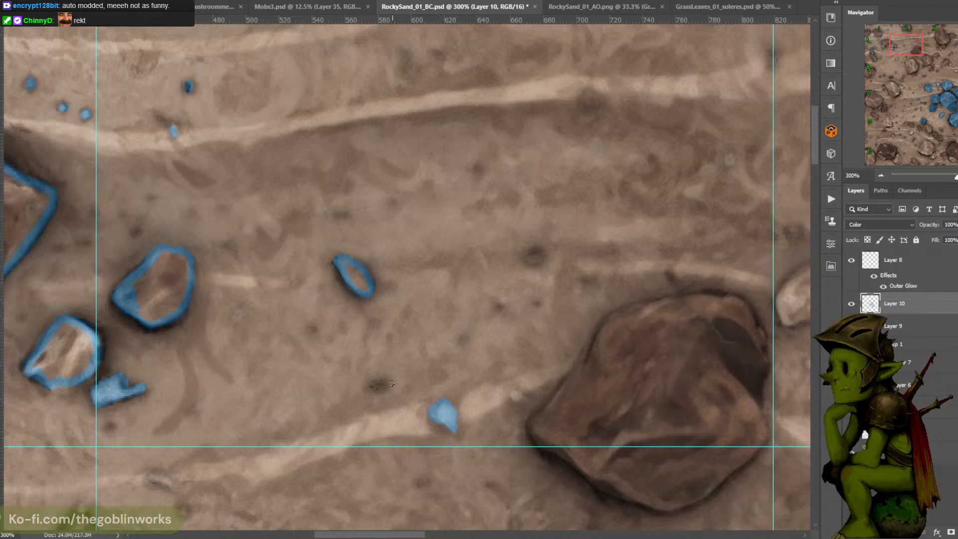
drag(378, 384, 382, 385)
click(534, 258)
drag(579, 218, 483, 242)
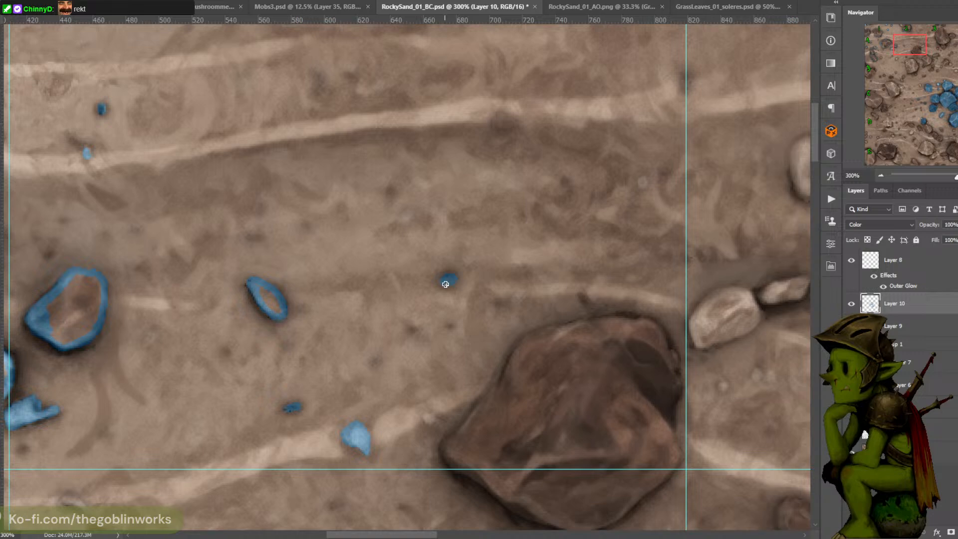
drag(552, 277, 524, 237)
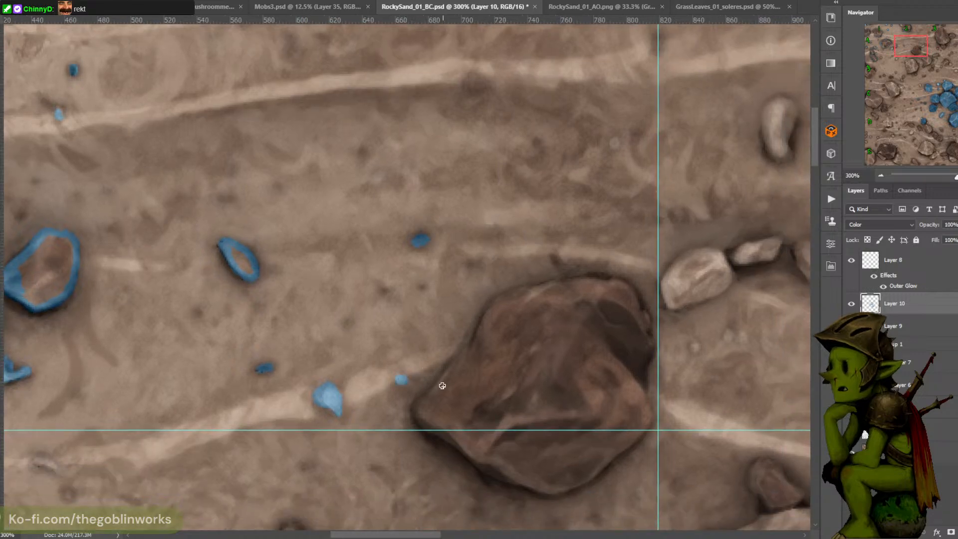
Outline the large dark rock in A2's lower corner, which extends into row B, in blue
drag(416, 416, 496, 307)
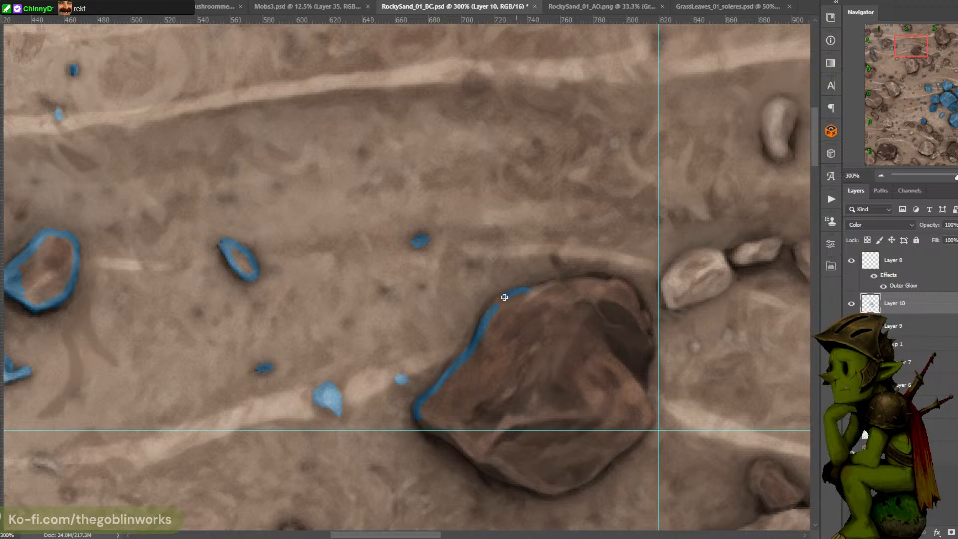
mouse_move(488, 314)
mouse_down()
mouse_move(560, 282)
mouse_move(598, 277)
mouse_move(638, 296)
mouse_up()
key(space)
drag(625, 244, 513, 190)
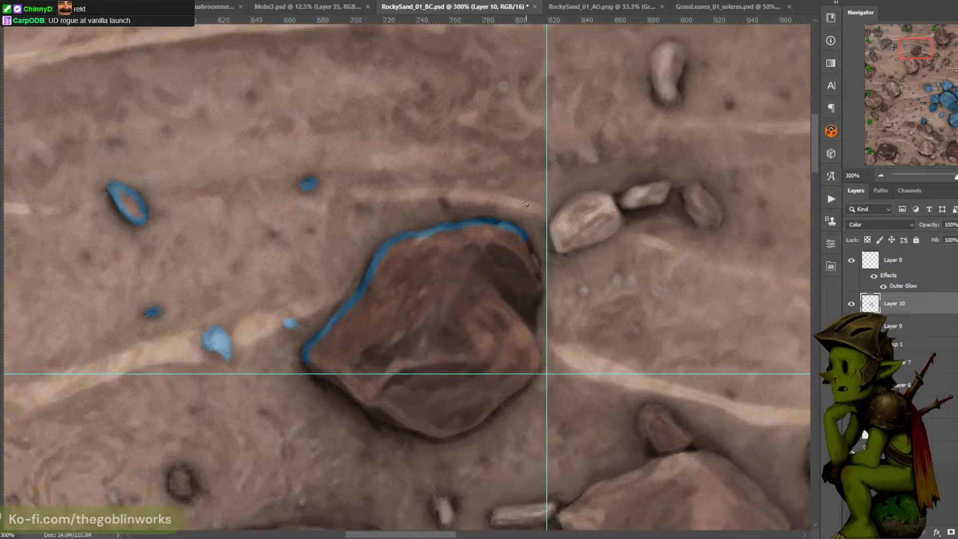
mouse_move(520, 234)
mouse_down()
mouse_move(536, 265)
mouse_move(529, 317)
mouse_move(536, 298)
mouse_move(531, 347)
mouse_move(532, 328)
mouse_move(540, 363)
mouse_move(537, 354)
mouse_move(522, 382)
mouse_move(469, 426)
mouse_move(430, 438)
mouse_move(376, 416)
mouse_move(314, 375)
mouse_move(313, 340)
mouse_up()
Dot blue onto the dark pebble under the long sand ridge in the middle of square A2
drag(564, 150, 498, 219)
drag(441, 97, 577, 375)
drag(541, 276, 536, 270)
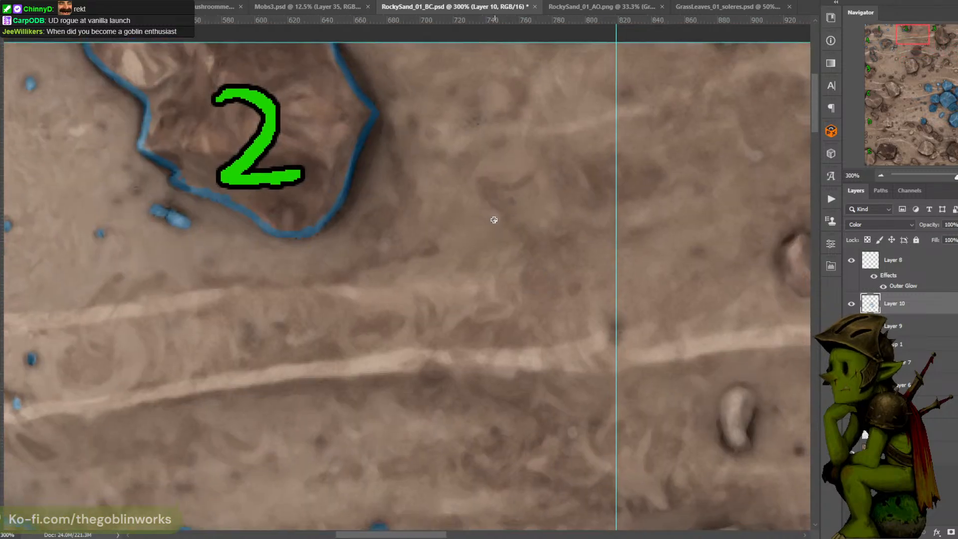
key(ctrl+minus)
key(ctrl+minus)
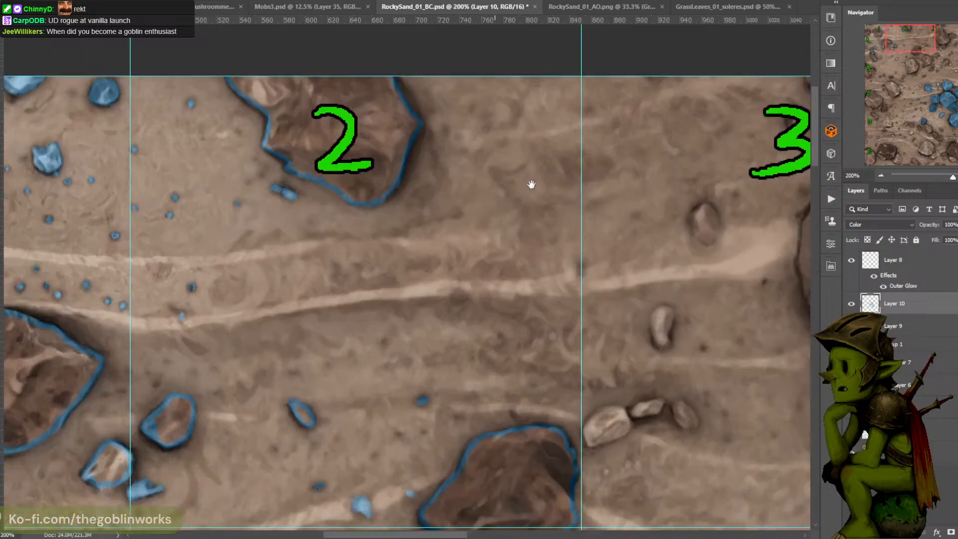
key(ctrl+minus)
key(ctrl+plus)
key(ctrl+plus)
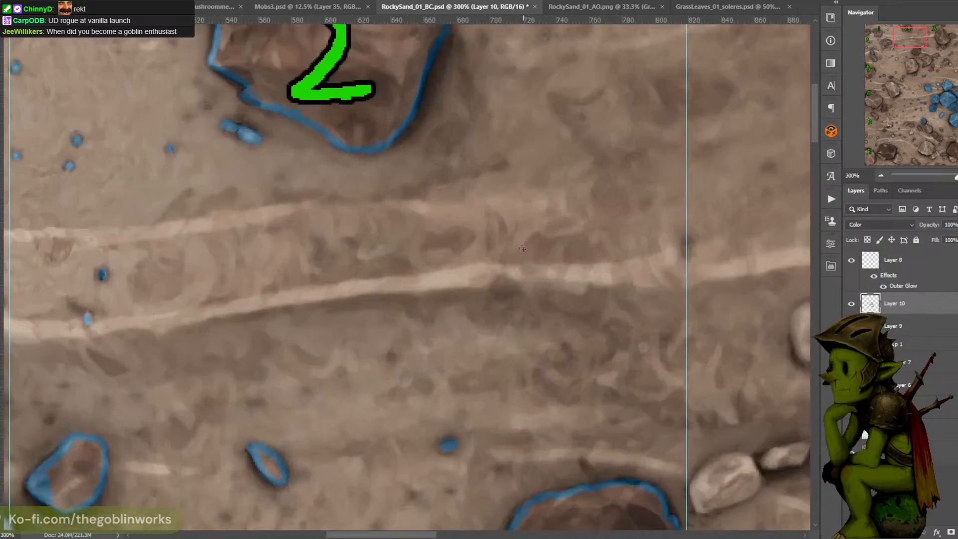
click(500, 292)
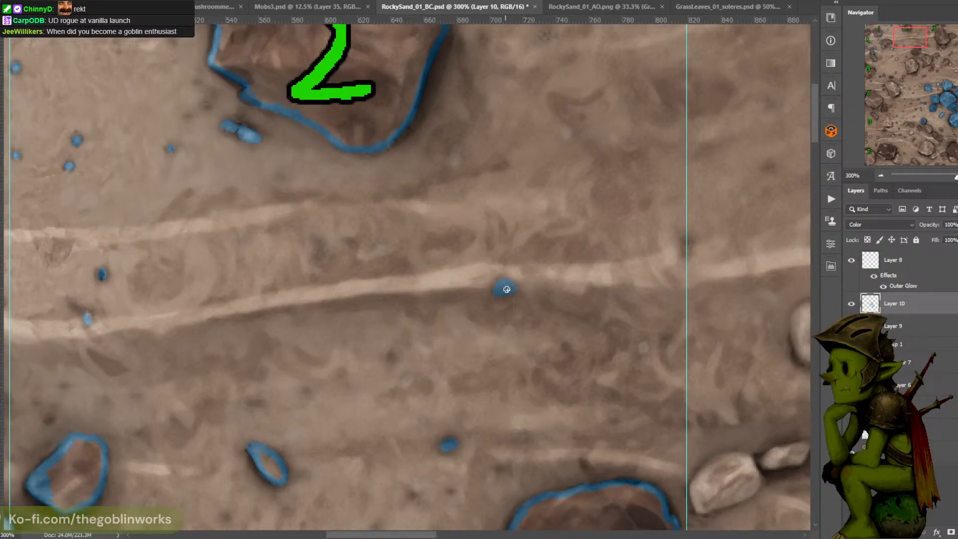
Outline the pale rock just inside A3, beside the A2/A3 border, in blue
key(ctrl+minus)
key(ctrl+minus)
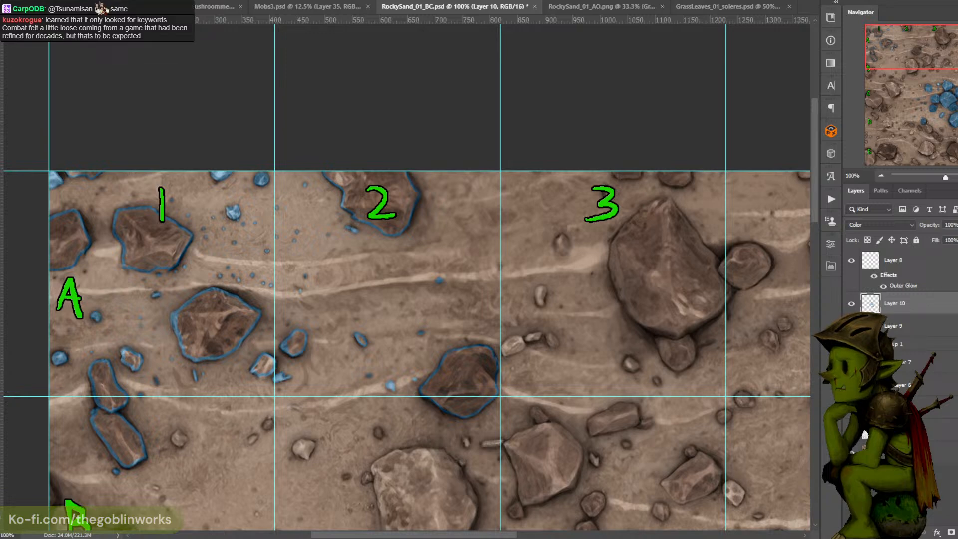
drag(492, 274, 466, 229)
key(ctrl+plus)
drag(584, 139, 551, 131)
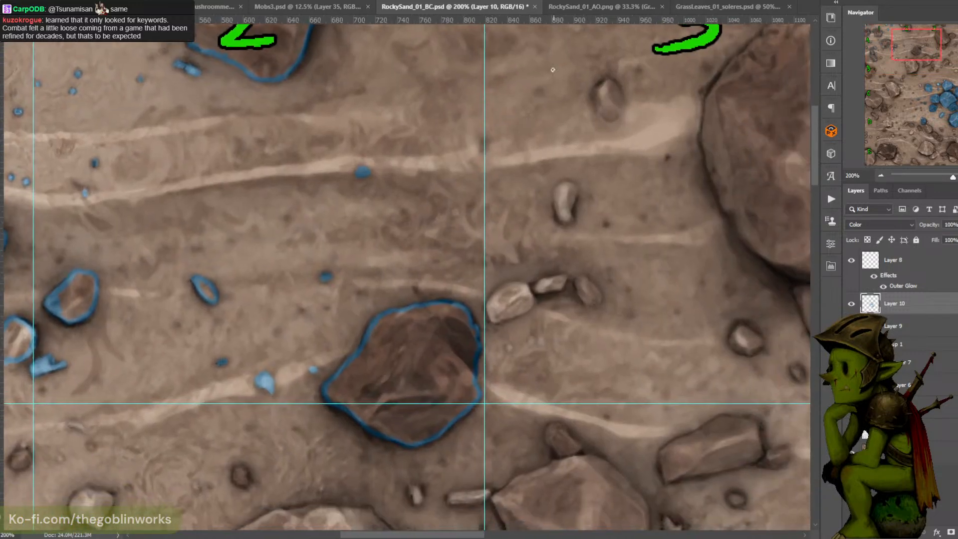
mouse_move(489, 302)
mouse_down()
mouse_move(498, 317)
mouse_move(532, 300)
mouse_up()
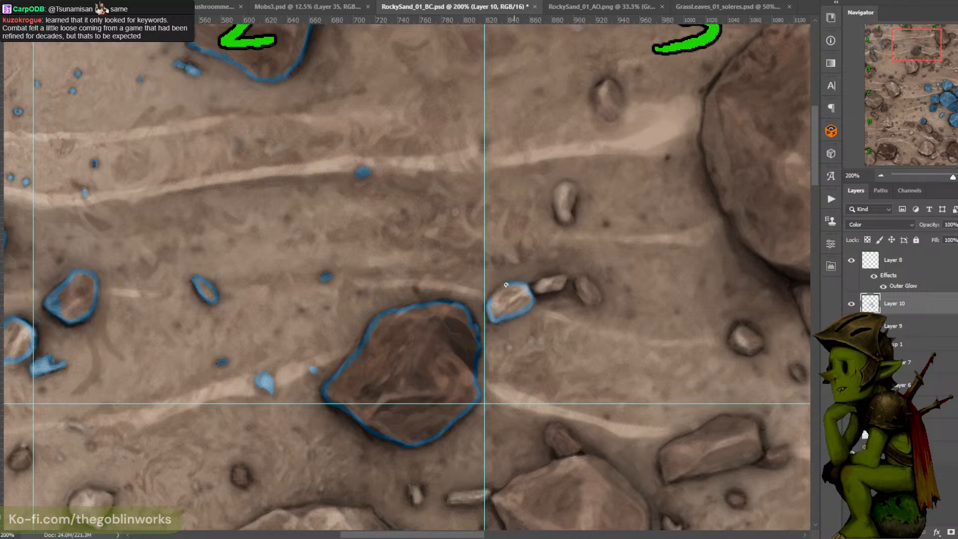
Outline the two pebbles beside A3's pale rock, the curved pebble above them and the oval pebble below the numeral 3 in blue
drag(539, 242, 494, 270)
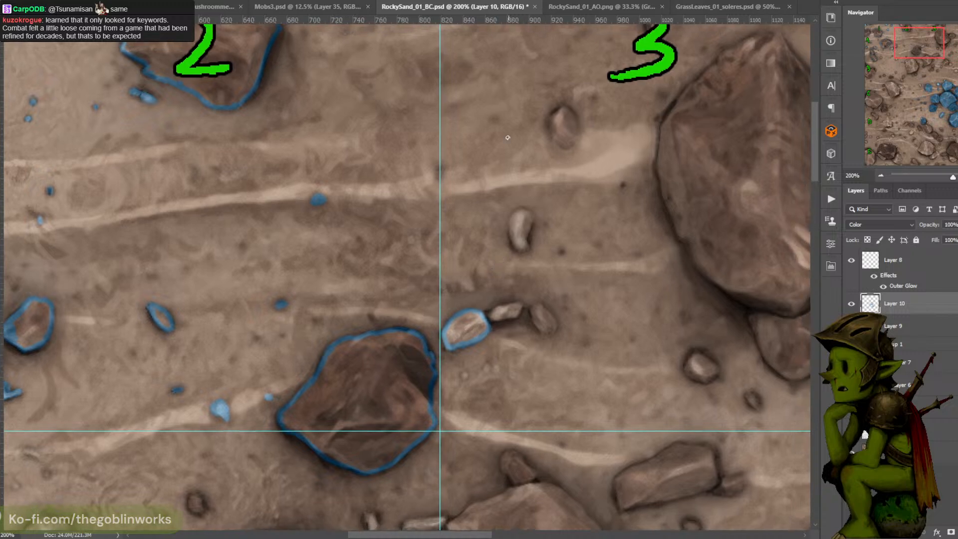
mouse_move(513, 234)
mouse_down()
mouse_move(513, 242)
mouse_move(515, 212)
mouse_move(531, 218)
mouse_move(522, 250)
mouse_up()
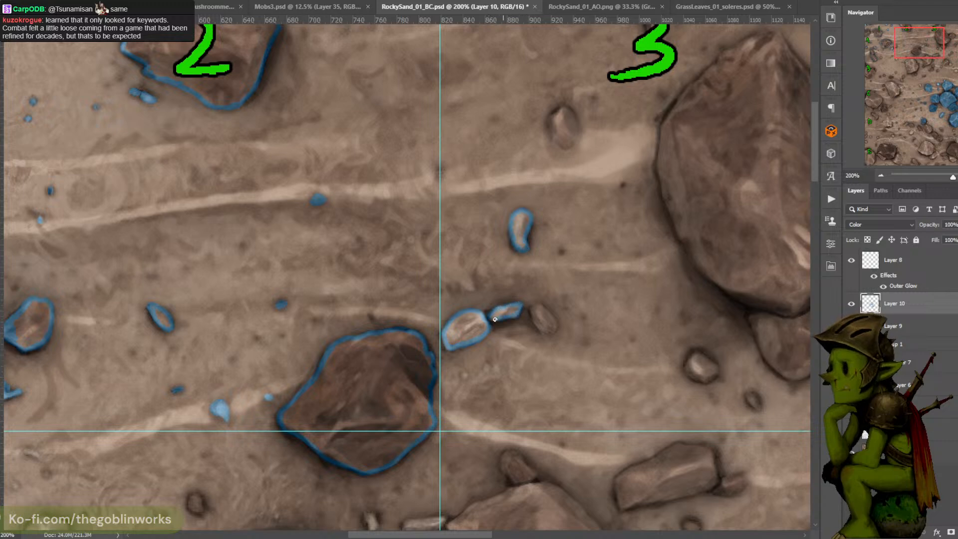
mouse_move(531, 311)
mouse_down()
mouse_move(551, 318)
mouse_move(544, 330)
mouse_move(553, 330)
mouse_move(536, 309)
mouse_up()
drag(567, 242, 498, 352)
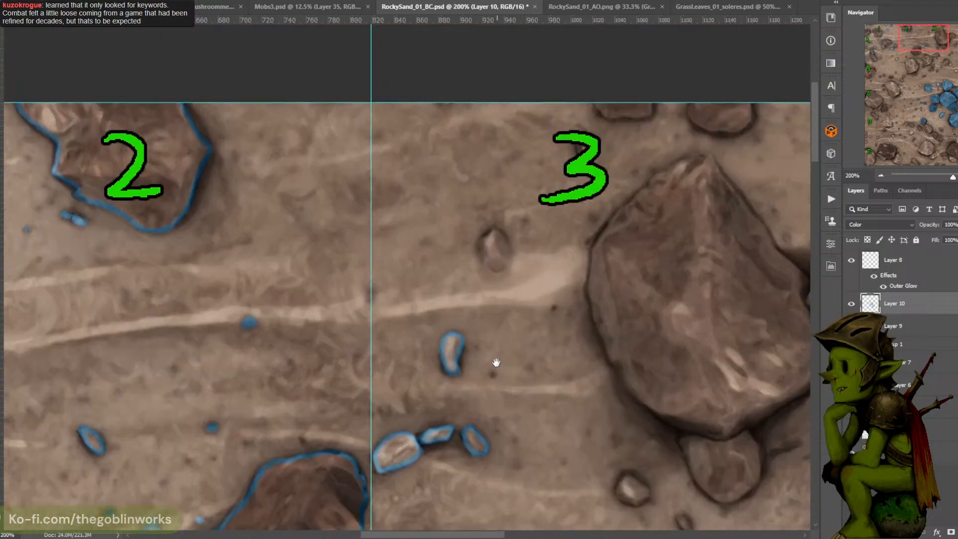
mouse_move(478, 241)
mouse_down()
mouse_move(498, 266)
mouse_move(501, 234)
mouse_up()
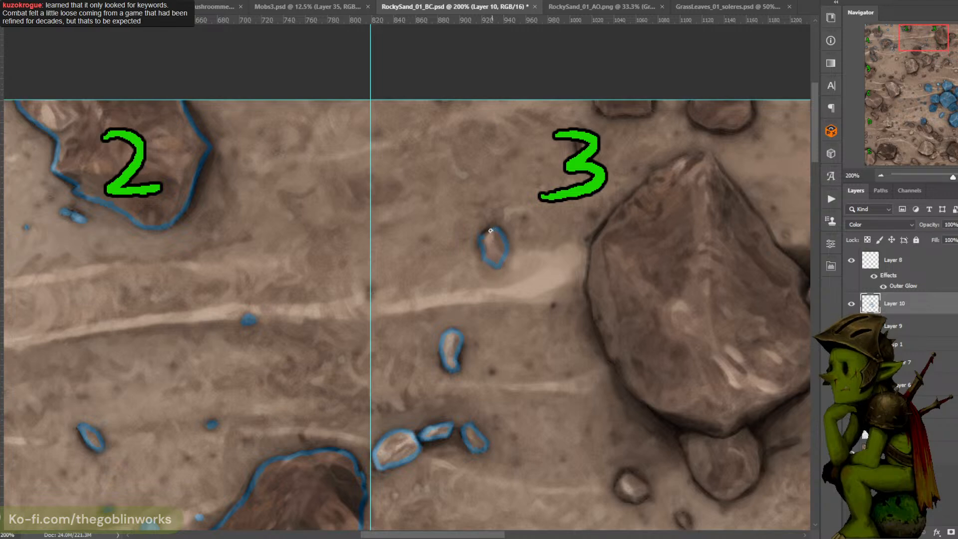
Outline the two dark rocks cut off by the canvas's upper edge in square A3 in blue
mouse_move(574, 174)
mouse_down()
mouse_move(552, 184)
mouse_move(503, 202)
mouse_move(538, 224)
mouse_move(545, 164)
mouse_move(506, 171)
mouse_up()
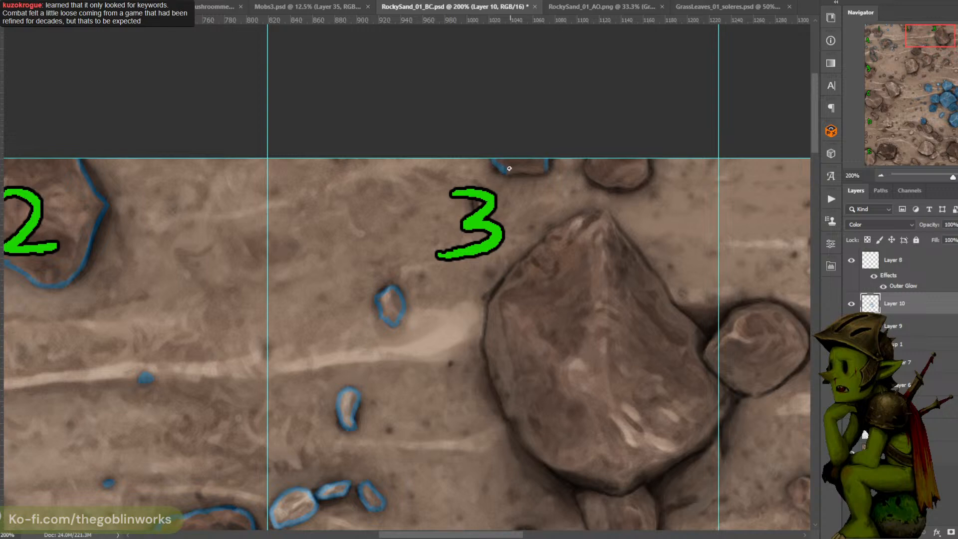
drag(509, 168, 546, 165)
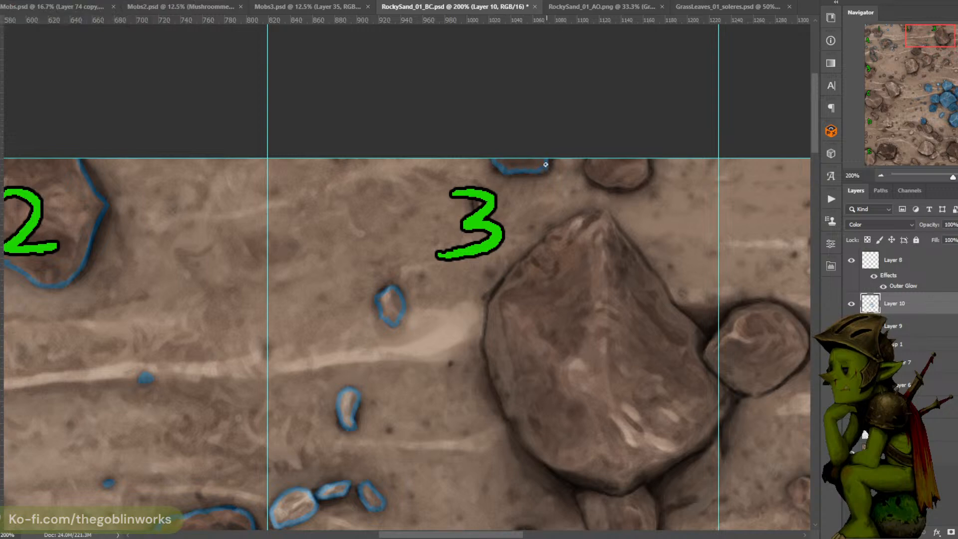
scroll(572, 135, right, 2)
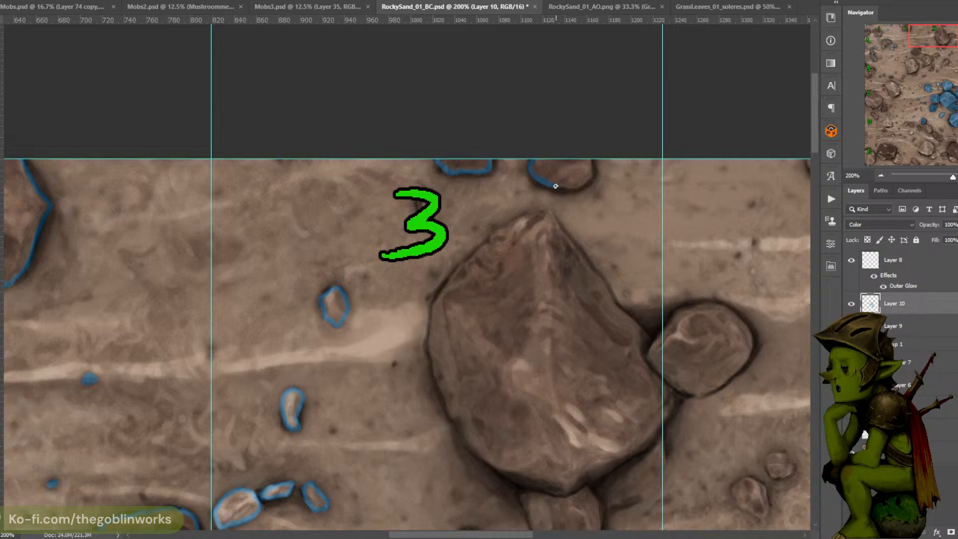
mouse_move(562, 185)
mouse_down()
mouse_move(589, 171)
mouse_move(586, 139)
mouse_move(558, 194)
mouse_move(579, 146)
mouse_up()
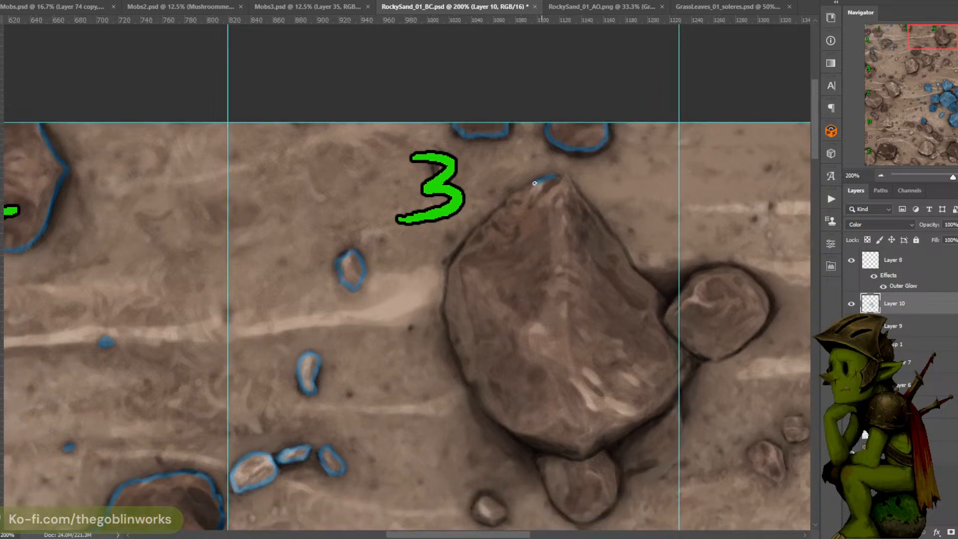
Outline A3's large rock in blue, together with the small rock below it and the round rock touching it on the A3/A4 border
mouse_move(520, 192)
mouse_down()
mouse_move(471, 238)
mouse_move(450, 280)
mouse_move(472, 214)
mouse_move(458, 255)
mouse_move(468, 278)
mouse_move(472, 212)
mouse_up()
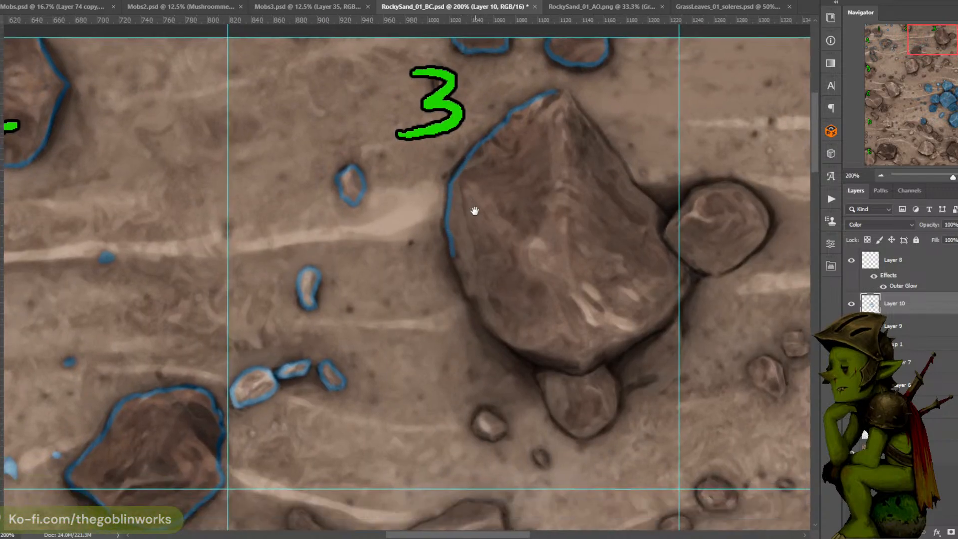
mouse_move(450, 252)
mouse_down()
mouse_move(477, 300)
mouse_move(466, 243)
mouse_move(463, 272)
mouse_move(504, 308)
mouse_up()
drag(518, 265, 466, 220)
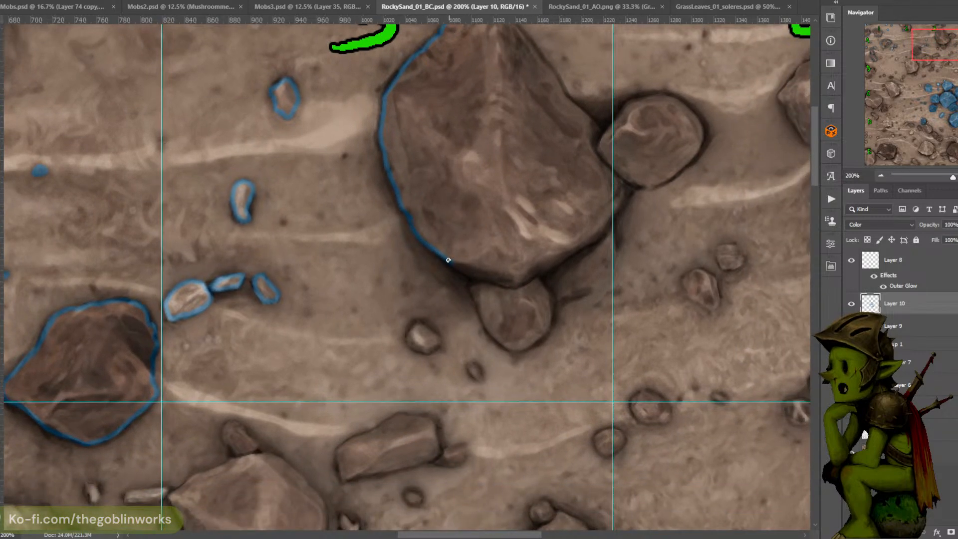
mouse_move(457, 270)
mouse_down()
mouse_move(475, 280)
mouse_move(489, 330)
mouse_move(513, 349)
mouse_move(547, 327)
mouse_move(550, 291)
mouse_move(538, 271)
mouse_up()
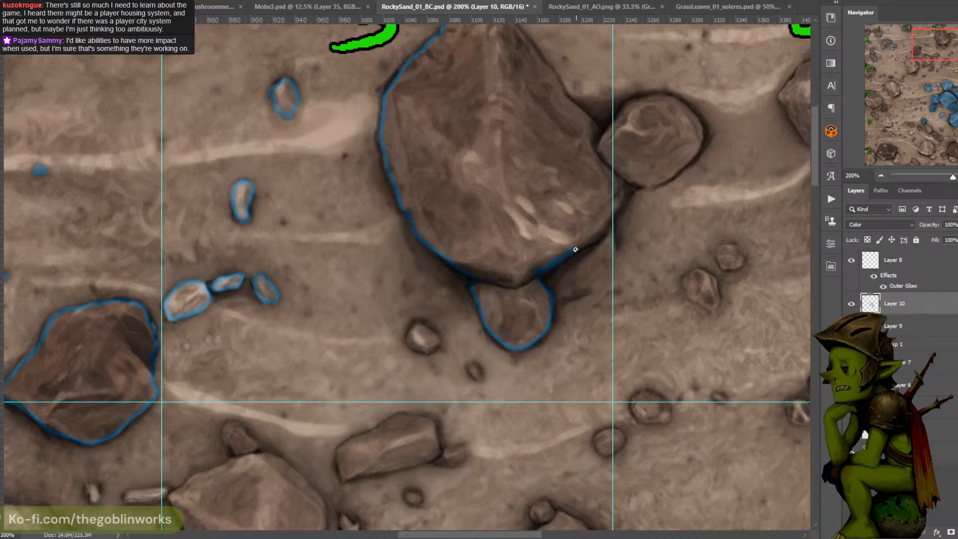
drag(568, 254, 598, 237)
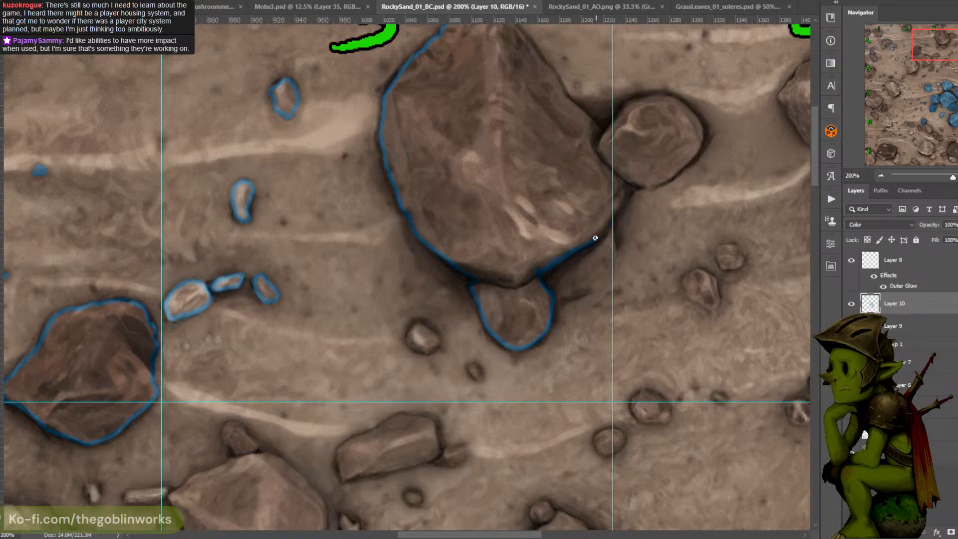
mouse_move(608, 221)
mouse_down()
mouse_move(638, 178)
mouse_move(593, 255)
mouse_move(599, 240)
mouse_move(587, 238)
mouse_move(603, 239)
mouse_move(584, 250)
mouse_move(642, 220)
mouse_move(621, 237)
mouse_move(654, 206)
mouse_move(657, 185)
mouse_move(650, 220)
mouse_move(604, 188)
mouse_move(569, 204)
mouse_move(574, 196)
mouse_move(545, 234)
mouse_move(456, 115)
mouse_up()
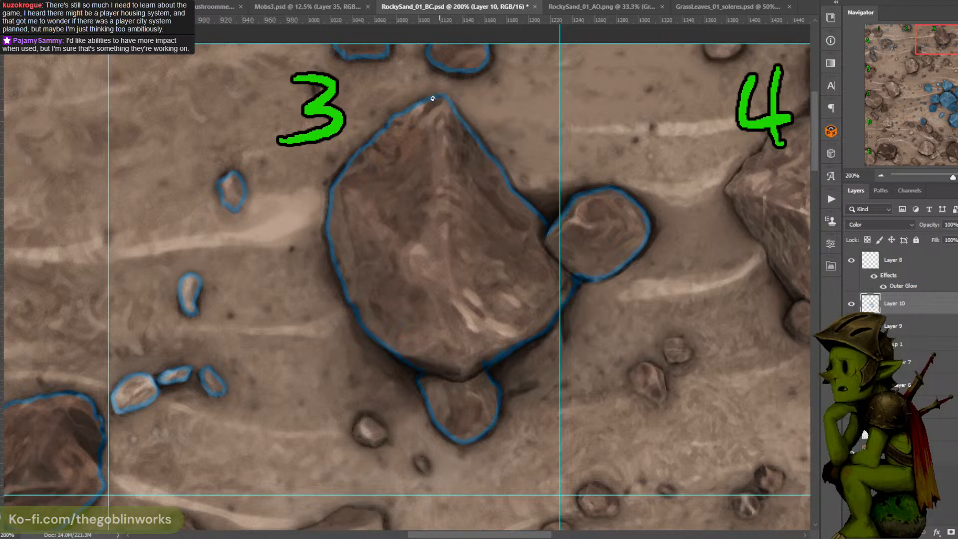
Outline the pale pebble below A3's large rock in blue and fill the tiny pebble next to it
drag(503, 177, 595, 11)
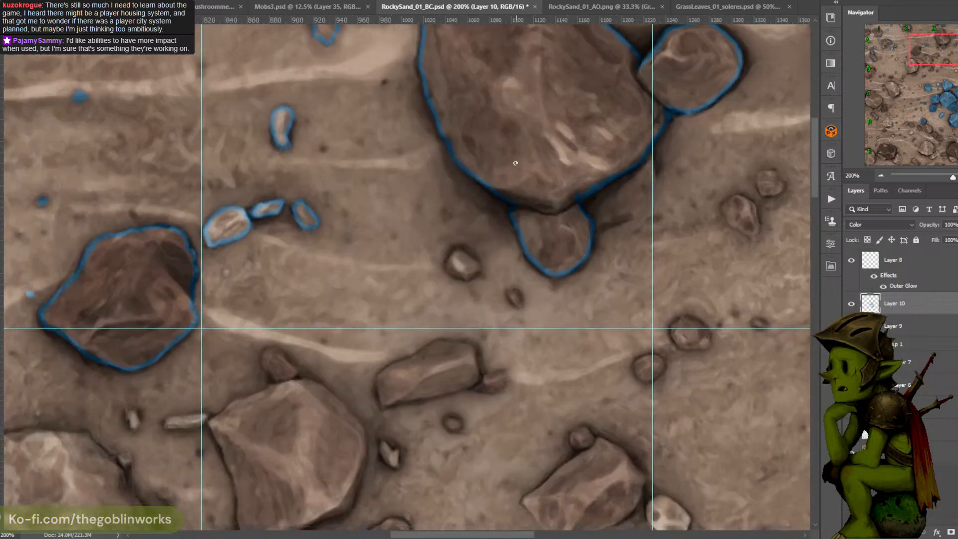
mouse_move(457, 251)
mouse_down()
mouse_move(449, 258)
mouse_move(464, 277)
mouse_move(479, 269)
mouse_move(459, 251)
mouse_up()
mouse_move(510, 290)
mouse_down()
mouse_move(518, 303)
mouse_move(512, 294)
mouse_up()
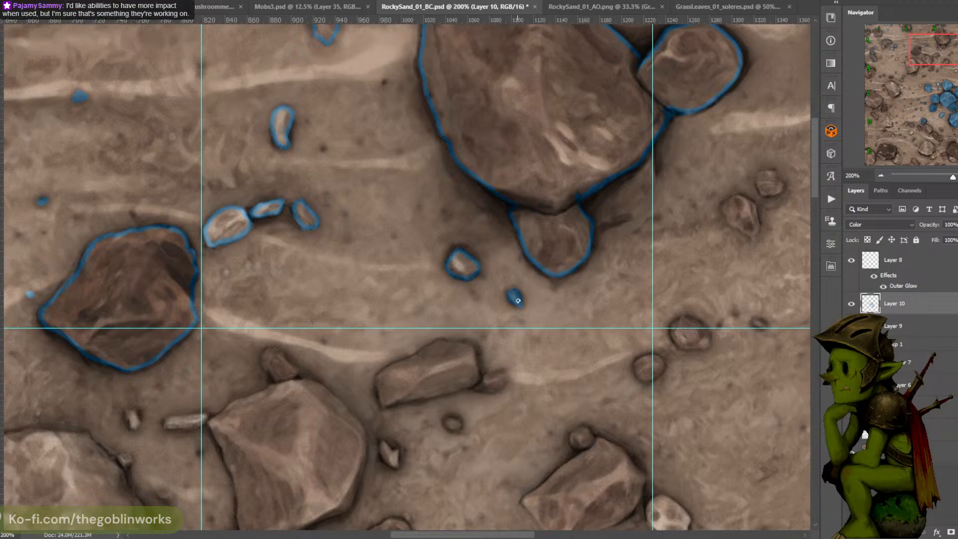
Outline the pair of pebbles in A4, between the round border rock and the large rock, in blue
drag(661, 143, 486, 200)
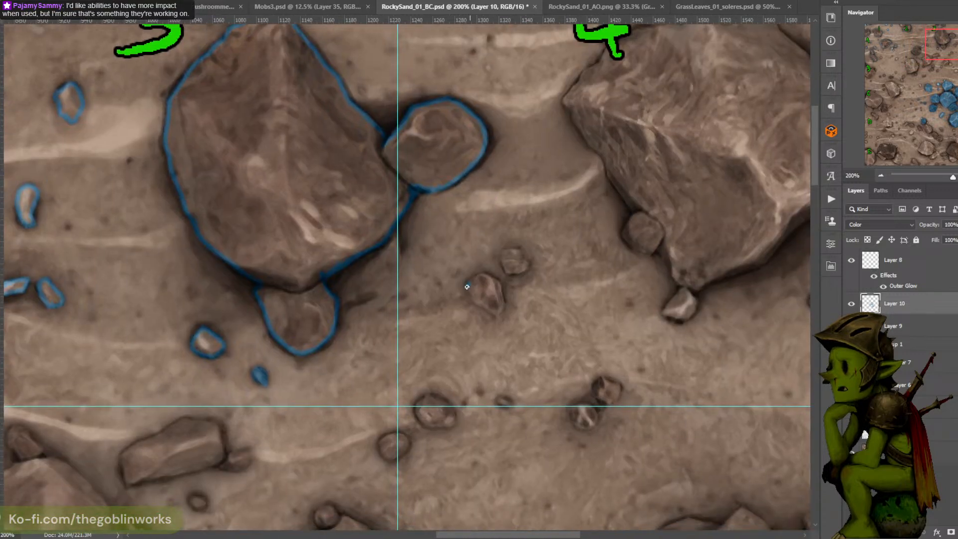
mouse_move(493, 308)
mouse_down()
mouse_move(499, 316)
mouse_move(498, 291)
mouse_up()
key(ctrl+z)
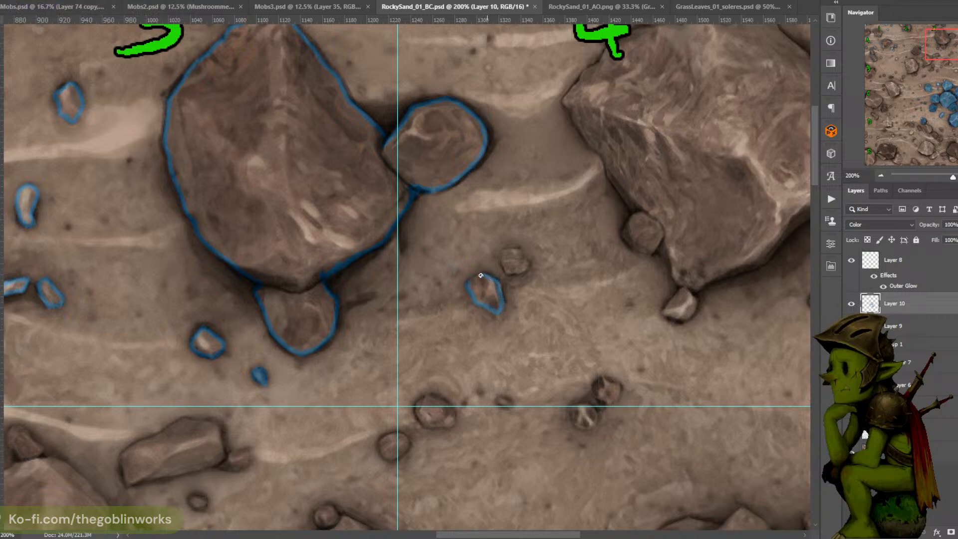
mouse_move(509, 270)
mouse_down()
mouse_move(519, 251)
mouse_move(524, 264)
mouse_move(511, 264)
mouse_move(535, 205)
mouse_up()
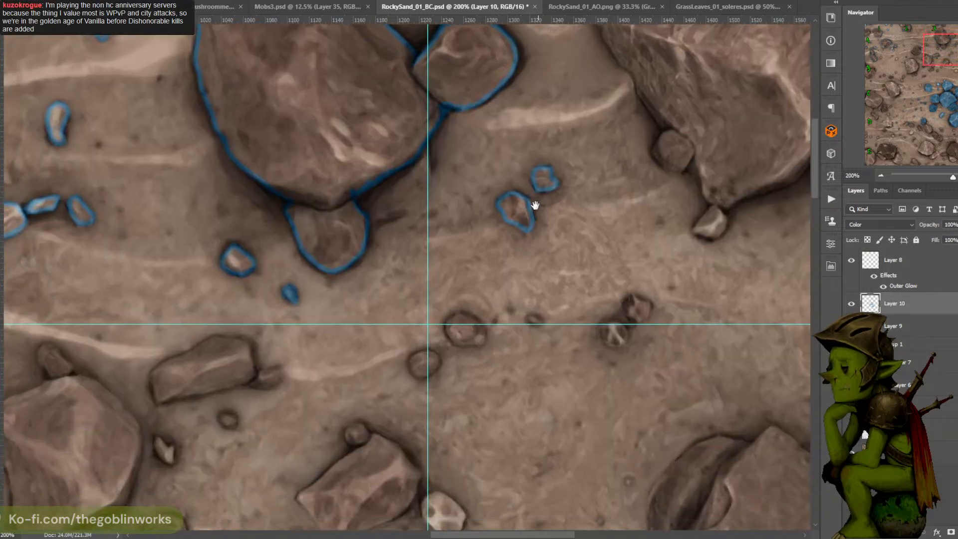
Outline the round pebble on the A4/B4 border in blue and tint the tiny pebble and the touching pebble pair beside it
drag(450, 318, 459, 346)
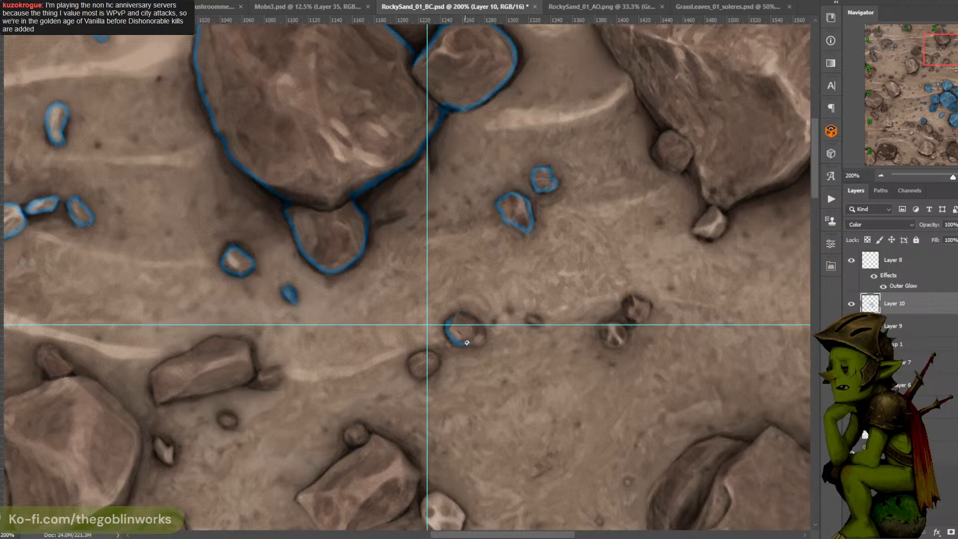
mouse_move(466, 342)
mouse_down()
mouse_move(481, 334)
mouse_move(450, 320)
mouse_move(455, 314)
mouse_up()
drag(587, 194, 535, 188)
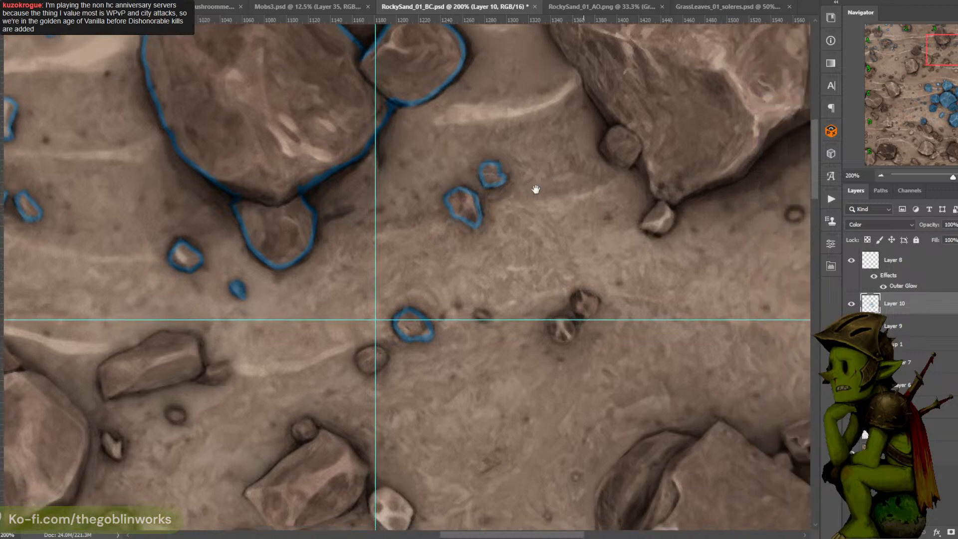
drag(479, 316, 482, 315)
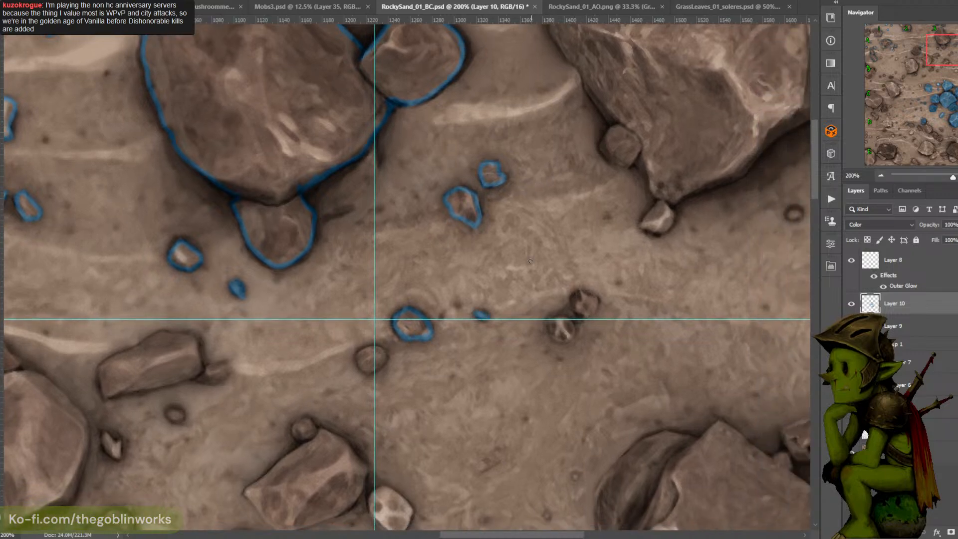
mouse_move(559, 320)
mouse_down()
mouse_move(564, 340)
mouse_move(564, 319)
mouse_move(571, 324)
mouse_move(545, 322)
mouse_move(584, 315)
mouse_move(570, 304)
mouse_move(581, 293)
mouse_move(587, 315)
mouse_up()
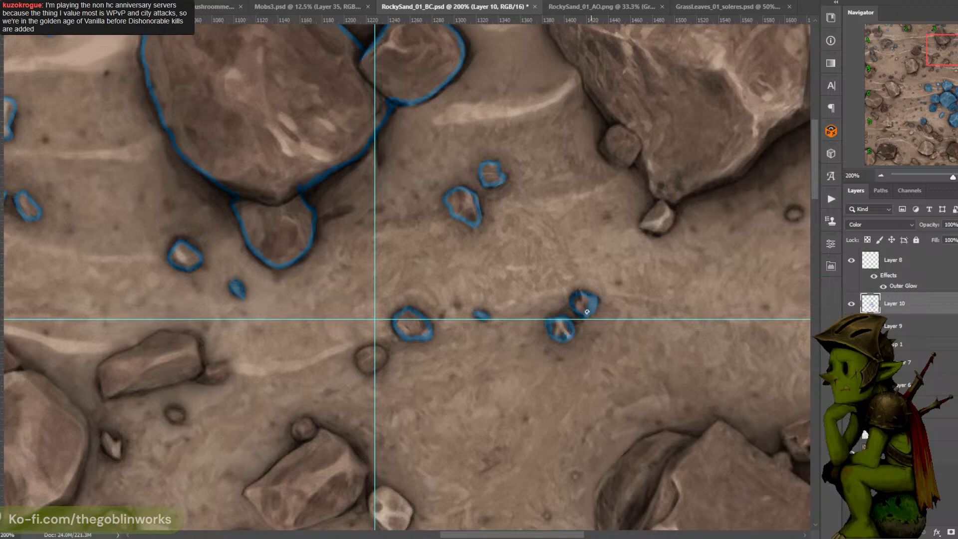
Outline the lower edge of A4's large rock in blue, including the two small stones attached to it
key(ctrl+minus)
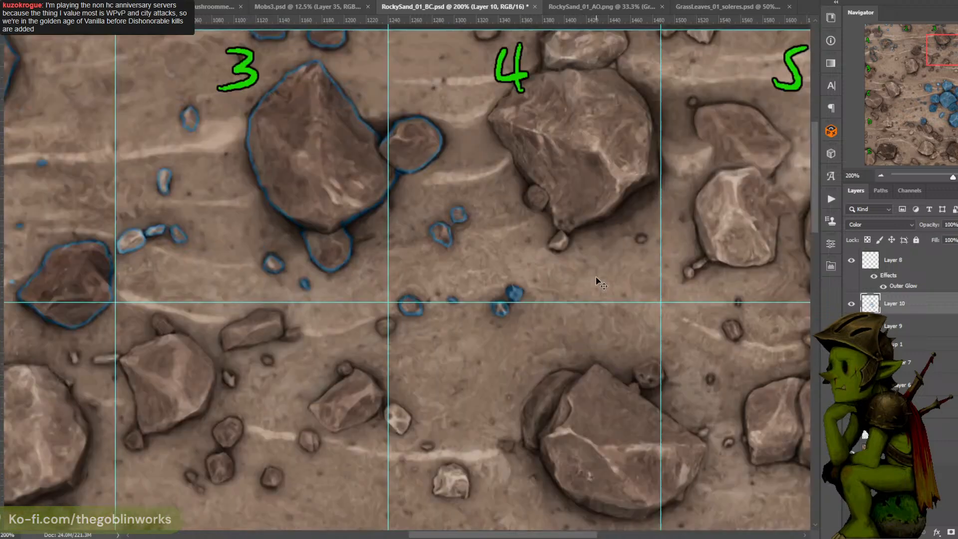
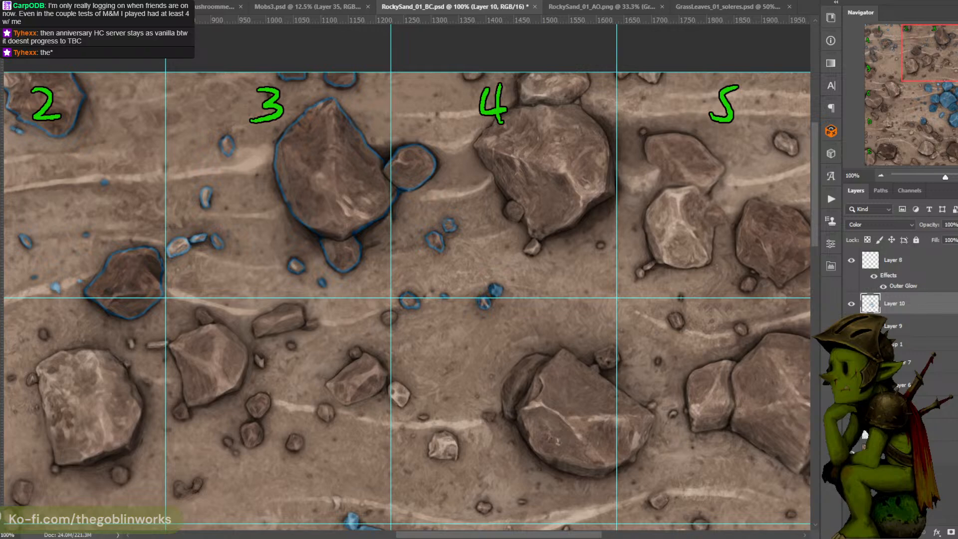
drag(494, 219, 580, 90)
key(ctrl+plus)
drag(543, 119, 559, 175)
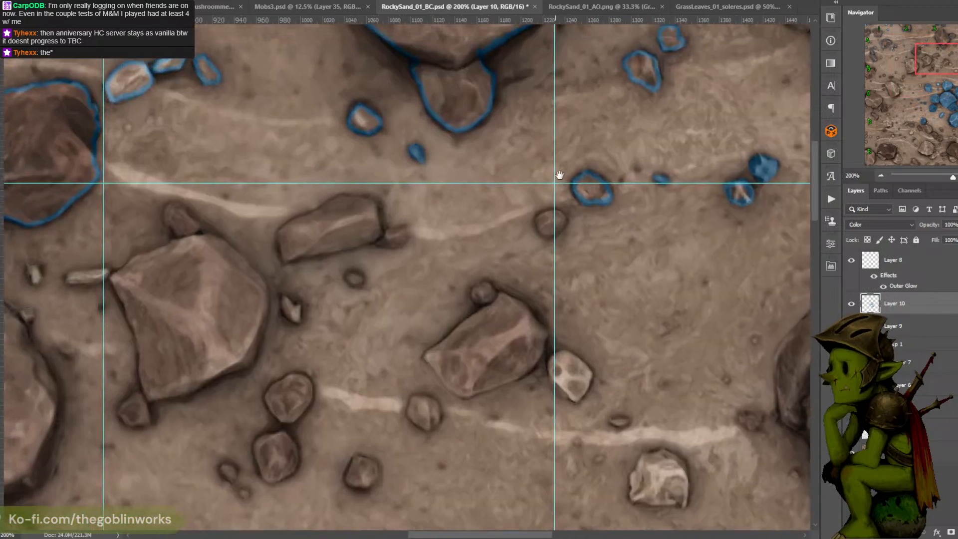
drag(589, 128, 410, 251)
drag(683, 56, 459, 184)
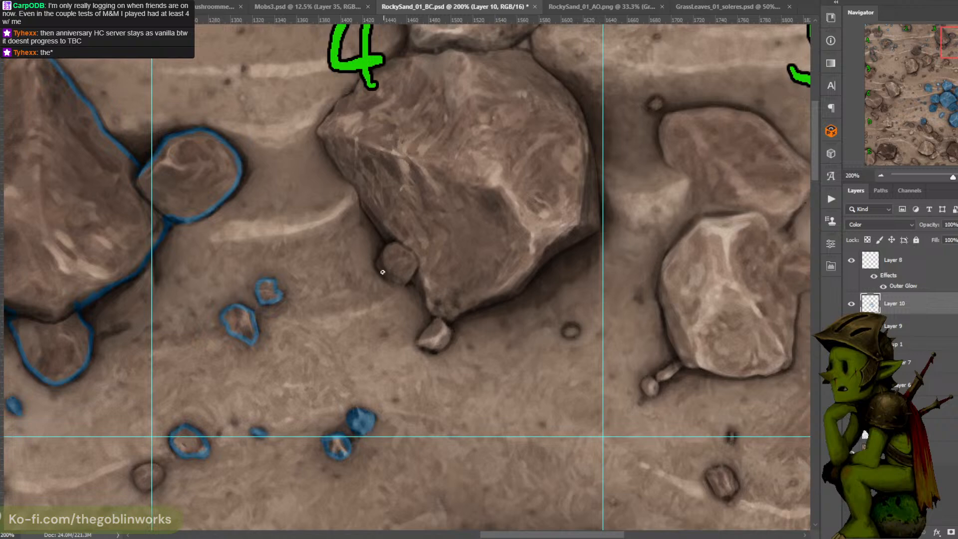
mouse_move(383, 273)
mouse_down()
mouse_move(403, 284)
mouse_move(410, 273)
mouse_move(420, 285)
mouse_move(436, 321)
mouse_move(429, 309)
mouse_move(433, 323)
mouse_move(418, 340)
mouse_move(427, 343)
mouse_move(417, 343)
mouse_move(426, 347)
mouse_move(444, 343)
mouse_move(453, 316)
mouse_move(518, 294)
mouse_move(536, 268)
mouse_move(493, 305)
mouse_up()
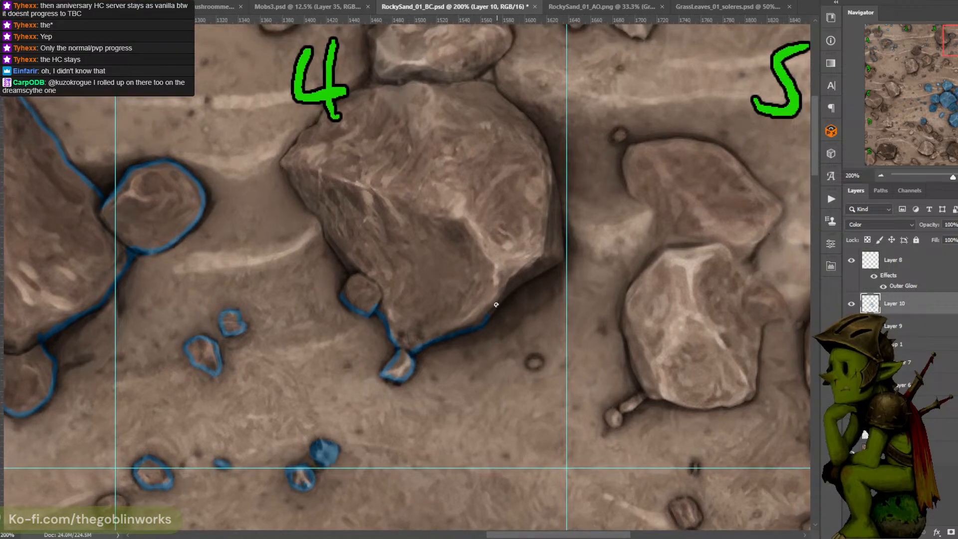
Lasso and delete a small patch of stray blue beside the lower edge of A4's large rock, and return to the Brush
key(e)
key(l)
mouse_move(490, 323)
mouse_down()
mouse_move(477, 337)
mouse_move(489, 325)
mouse_move(483, 319)
mouse_up()
key(Delete)
key(ctrl+d)
key(b)
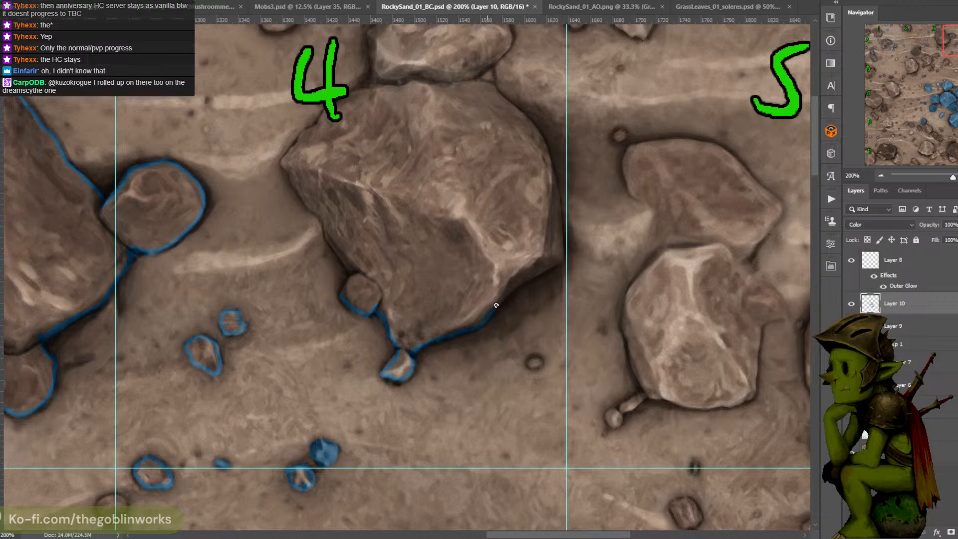
Extend the blue outline up the right side of A4's large rock and around the pale rock above it
mouse_move(515, 286)
mouse_down()
mouse_move(562, 249)
mouse_move(561, 260)
mouse_up()
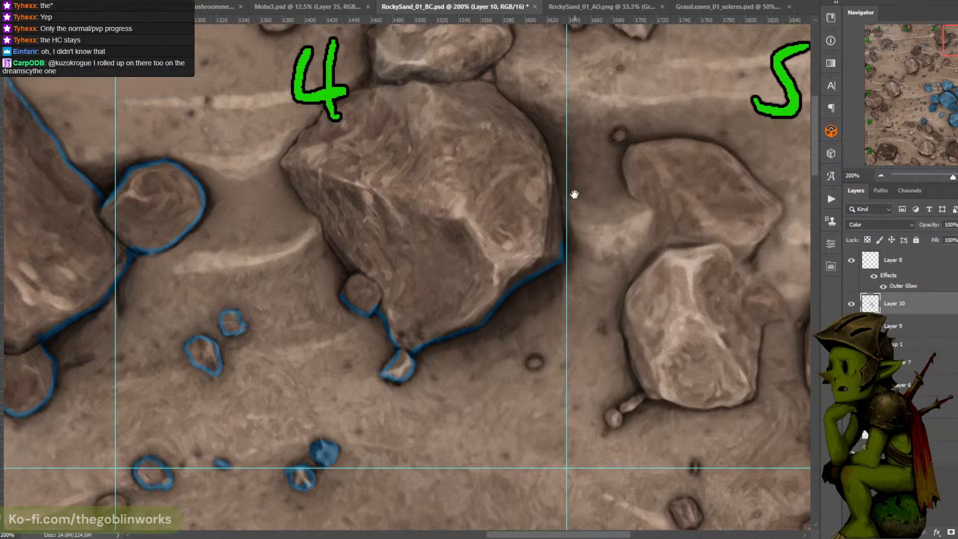
mouse_move(572, 195)
mouse_down()
mouse_move(545, 304)
mouse_move(521, 187)
mouse_move(529, 223)
mouse_move(481, 172)
mouse_move(475, 139)
mouse_move(476, 159)
mouse_move(472, 151)
mouse_move(496, 107)
mouse_up()
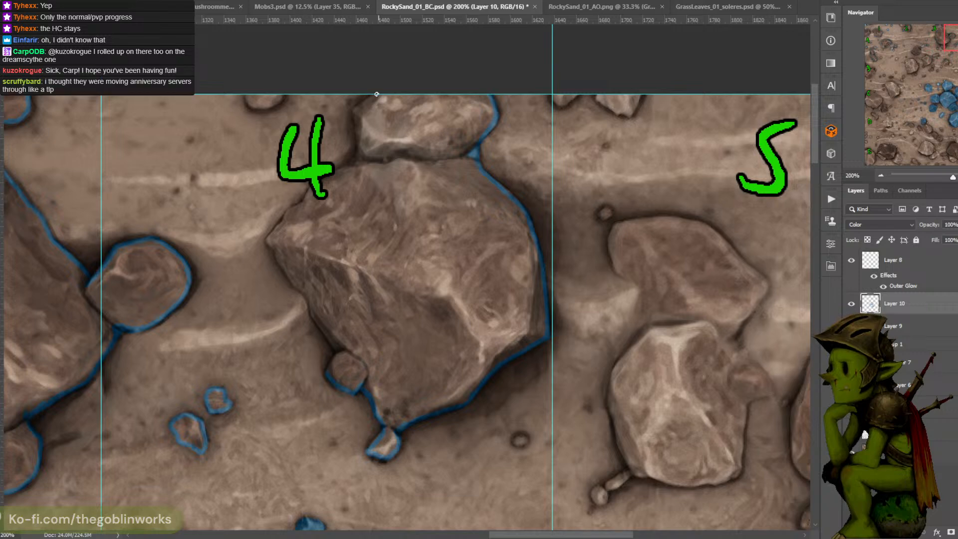
mouse_move(357, 108)
mouse_down()
mouse_move(353, 168)
mouse_move(407, 146)
mouse_up()
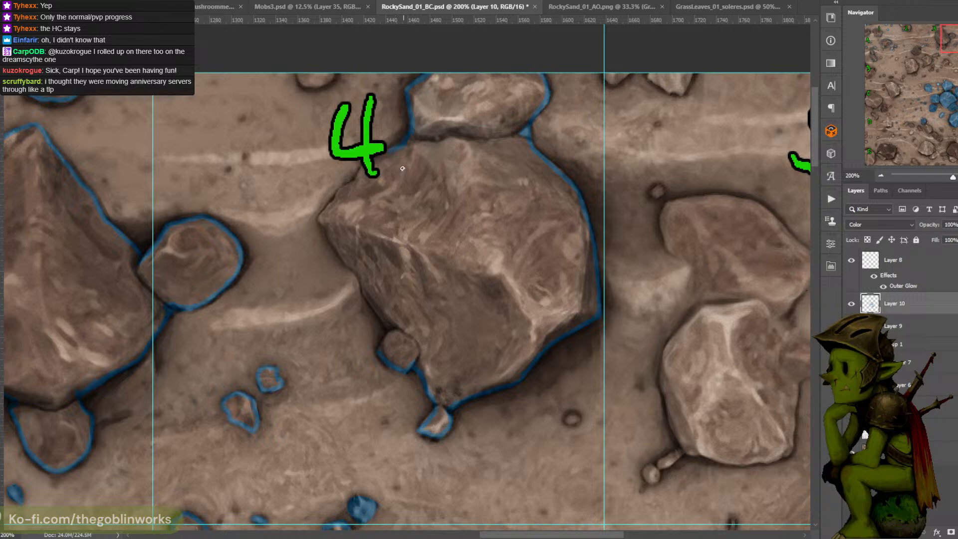
Hide Layer 8 with the green numerals and close the blue outline along the left side of A4's large rock
click(851, 260)
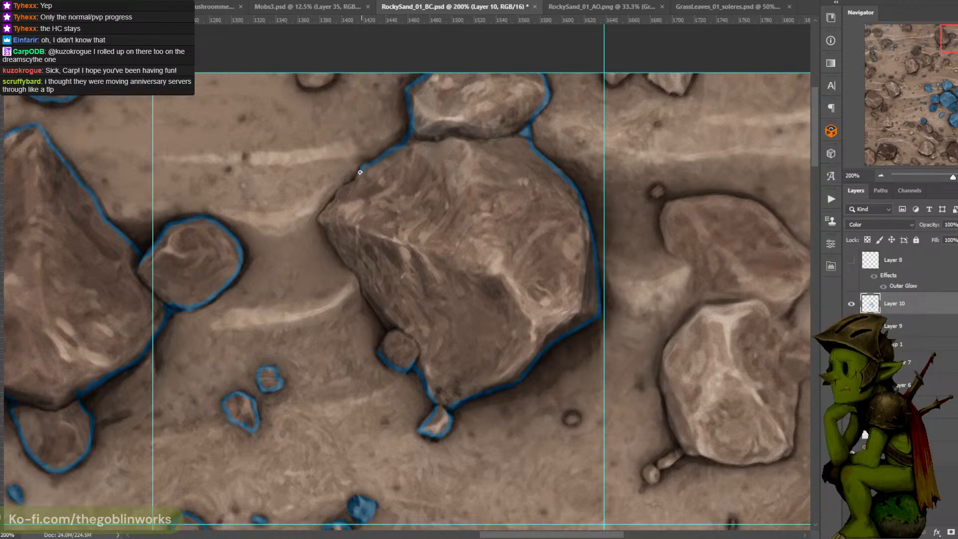
mouse_move(352, 183)
mouse_down()
mouse_move(318, 220)
mouse_move(337, 252)
mouse_up()
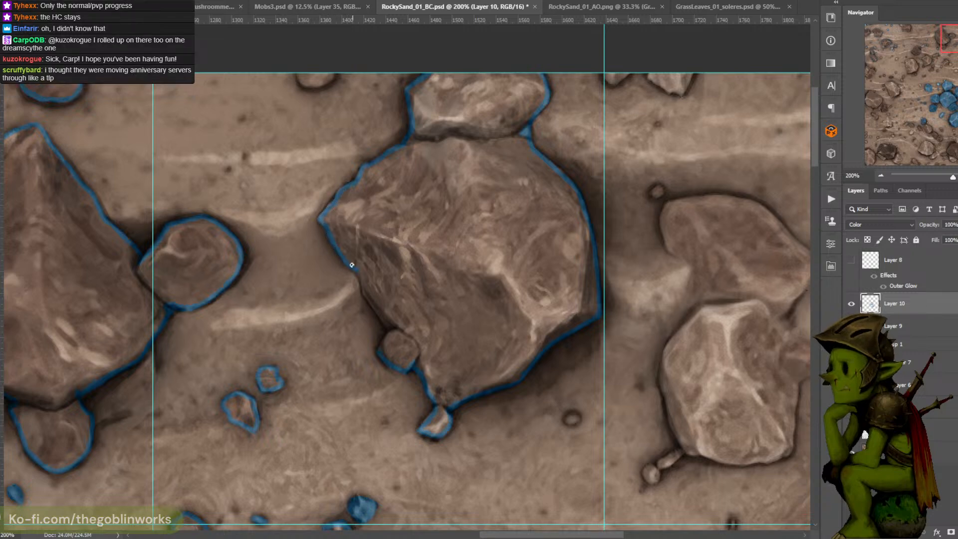
drag(364, 293, 388, 331)
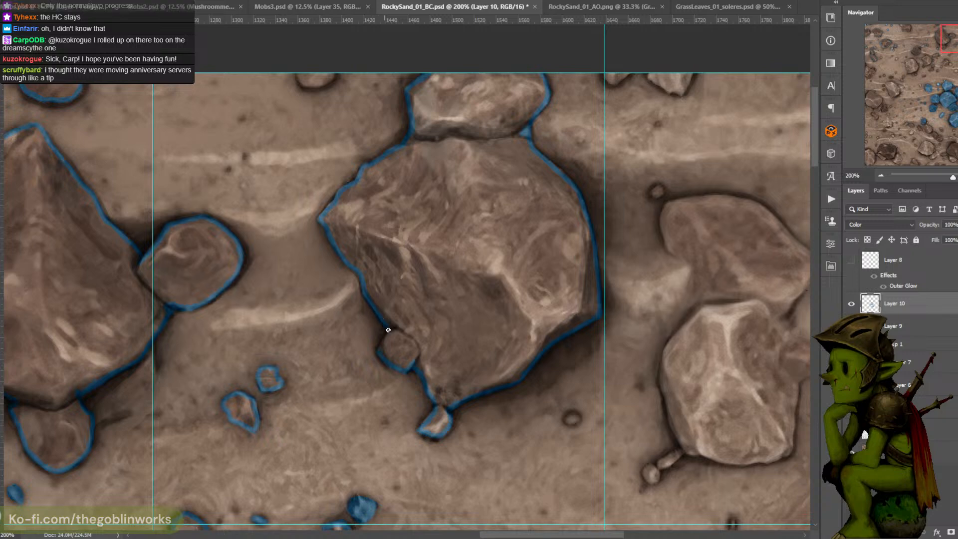
key(ctrl+z)
drag(353, 270, 388, 334)
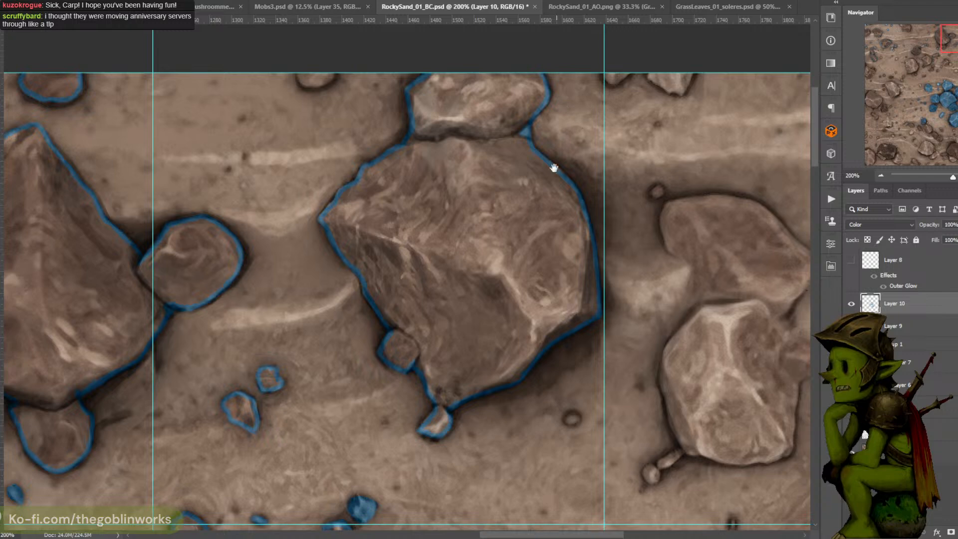
Outline the pebble at A4's upper edge in blue, and dot the small pebble below the large rock and the speck above the round border rock
drag(525, 176, 548, 233)
drag(322, 130, 327, 141)
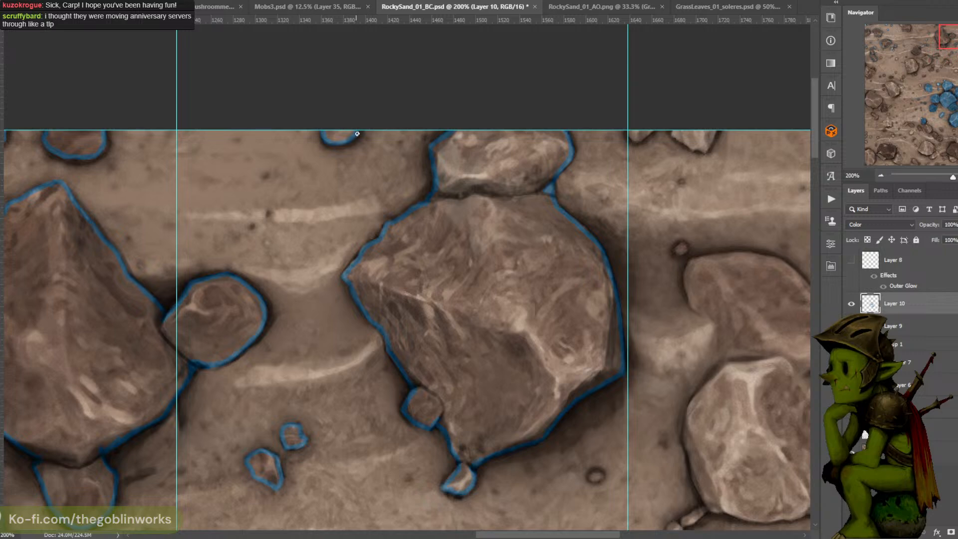
drag(435, 262, 441, 93)
mouse_move(573, 244)
mouse_down()
mouse_move(558, 198)
mouse_move(543, 190)
mouse_up()
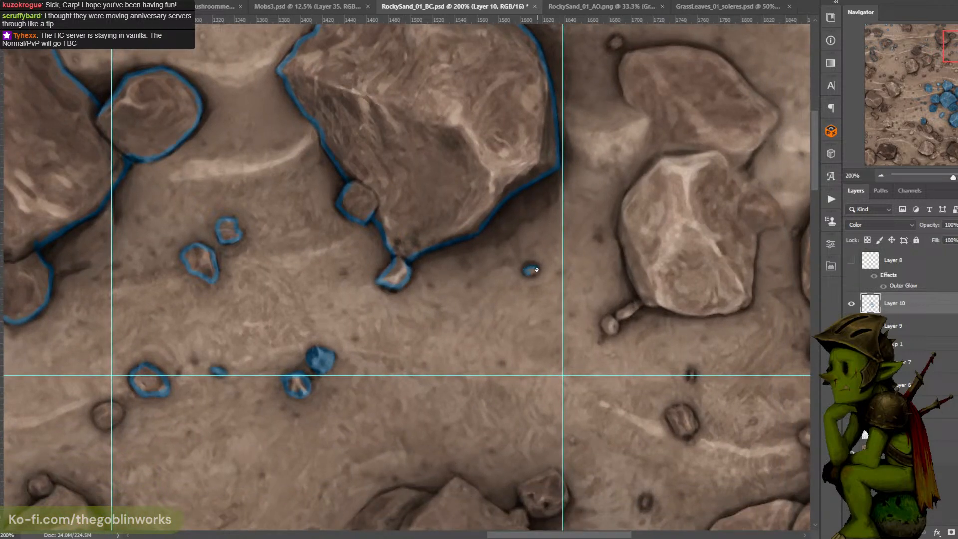
mouse_move(527, 253)
mouse_down()
mouse_move(483, 274)
mouse_move(470, 312)
mouse_move(445, 331)
mouse_move(504, 341)
mouse_up()
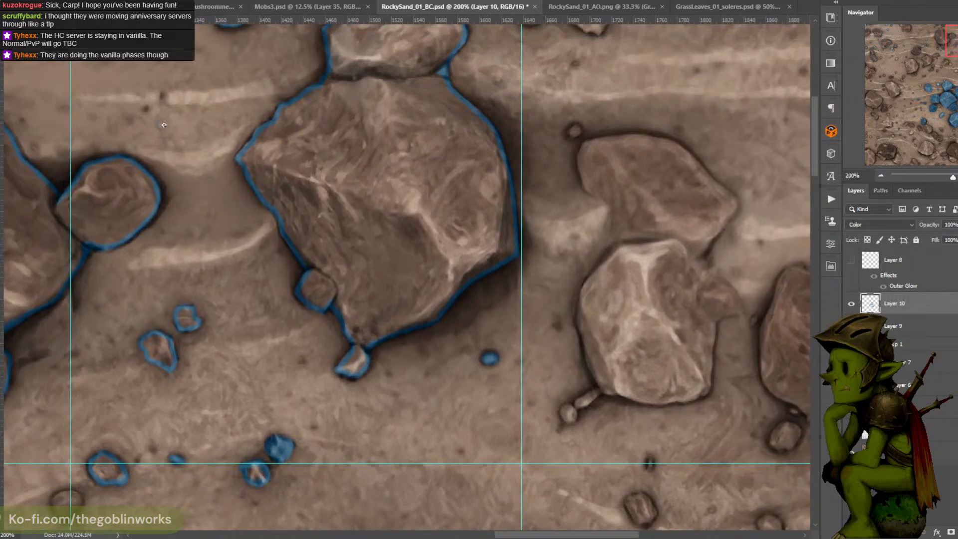
drag(567, 160, 449, 133)
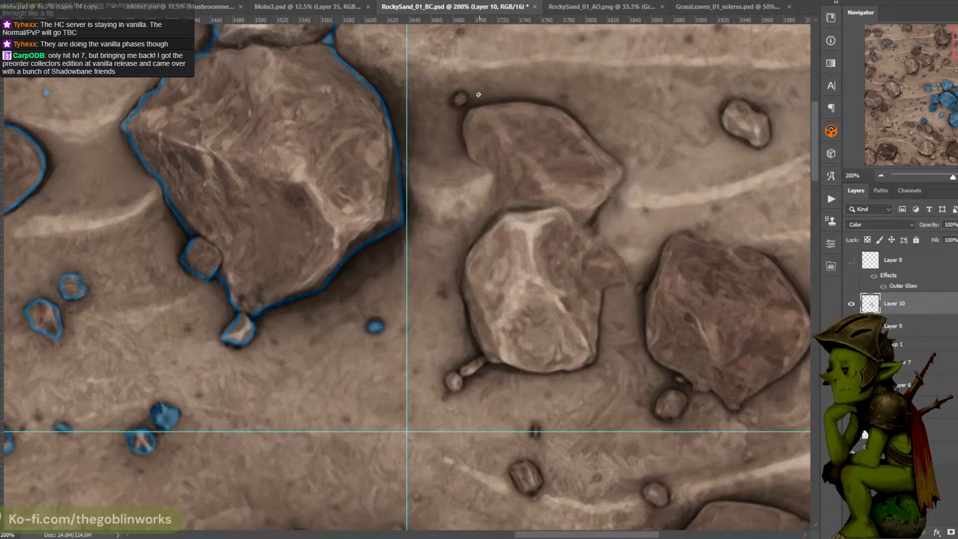
In the square right of A4, tint the speck above the two joined rocks, outline their left side in blue, and tint the small pebbles at the lower end
mouse_move(458, 105)
mouse_down()
mouse_move(459, 95)
mouse_move(464, 127)
mouse_up()
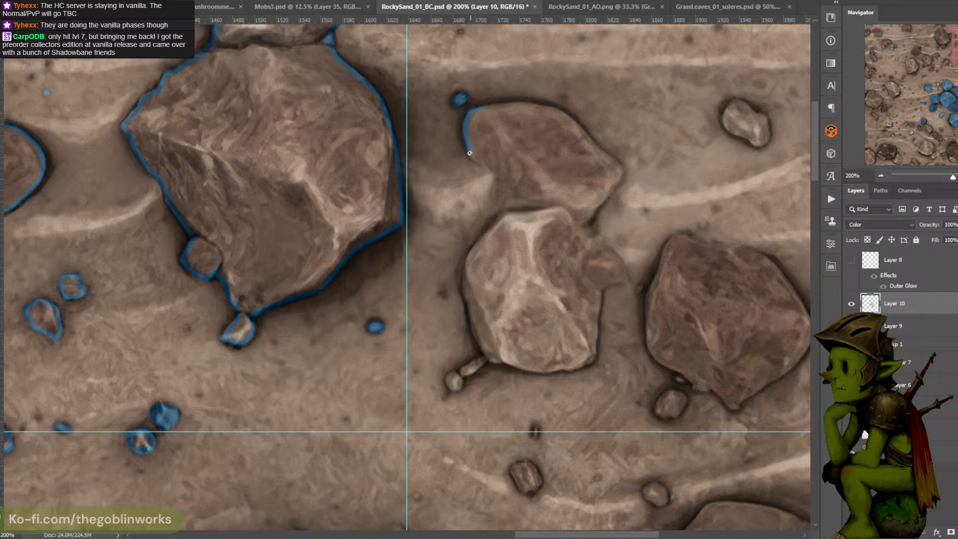
key(ctrl+minus)
key(ctrl+plus)
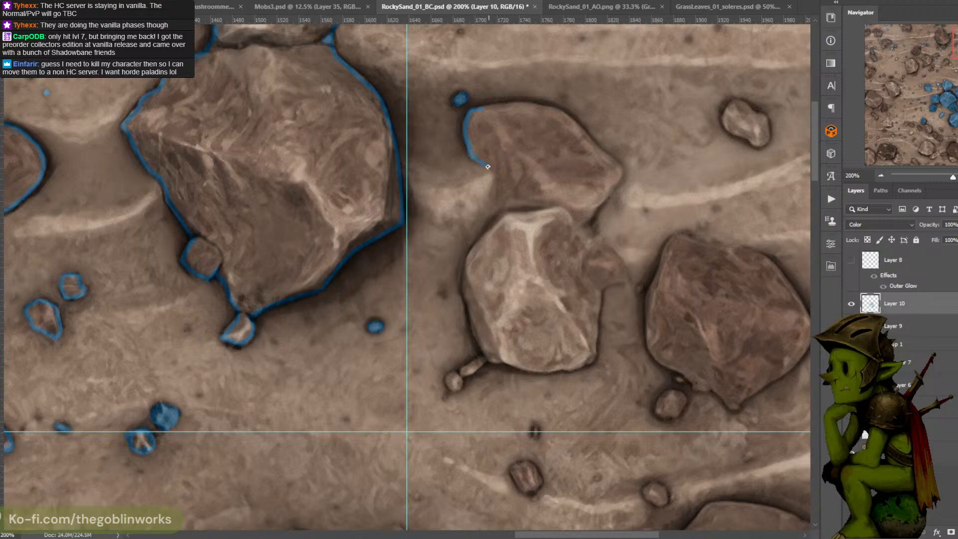
drag(490, 168, 497, 182)
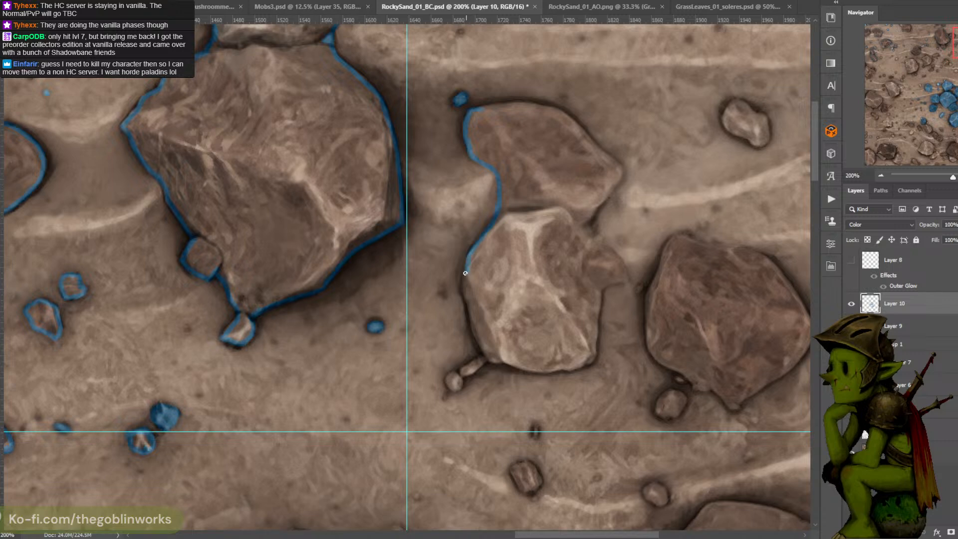
drag(465, 296, 472, 323)
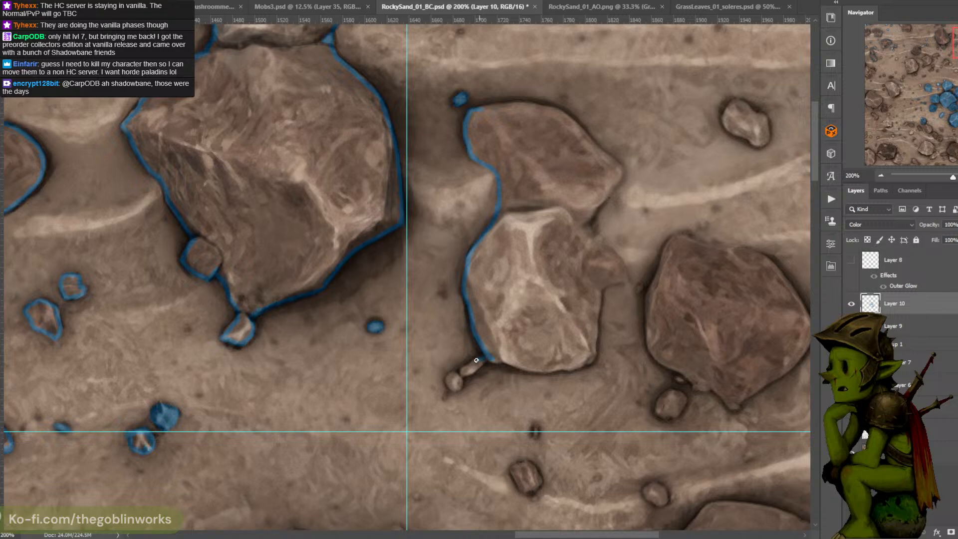
mouse_move(482, 358)
mouse_down()
mouse_move(465, 375)
mouse_move(484, 358)
mouse_move(454, 368)
mouse_up()
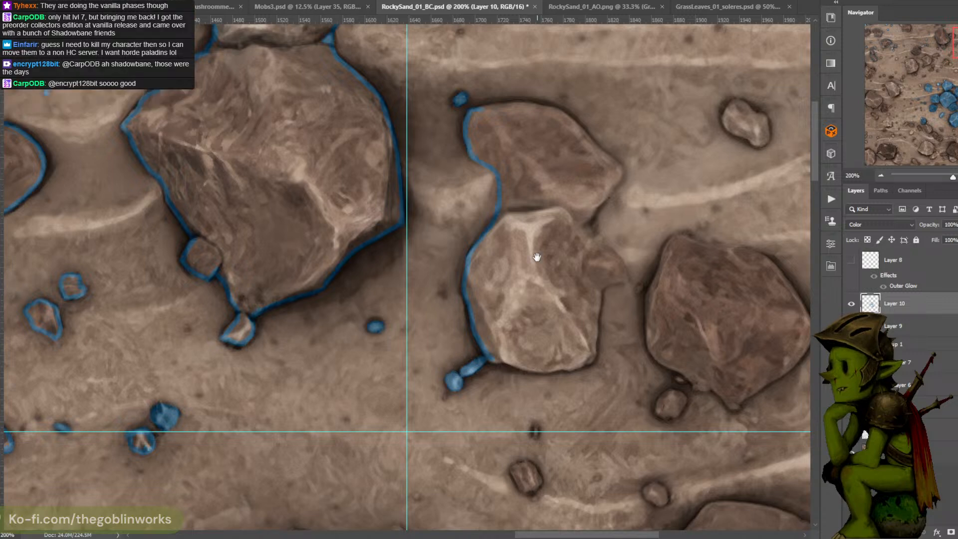
Continue the blue outline along the pale rock's lower edge, up its right side and around the small stone attached there
drag(530, 272, 516, 228)
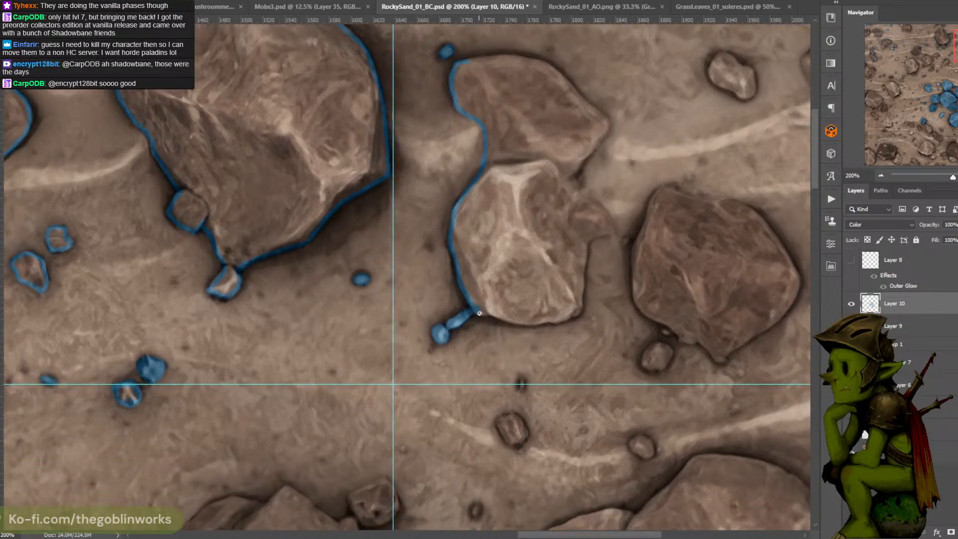
drag(480, 313, 485, 313)
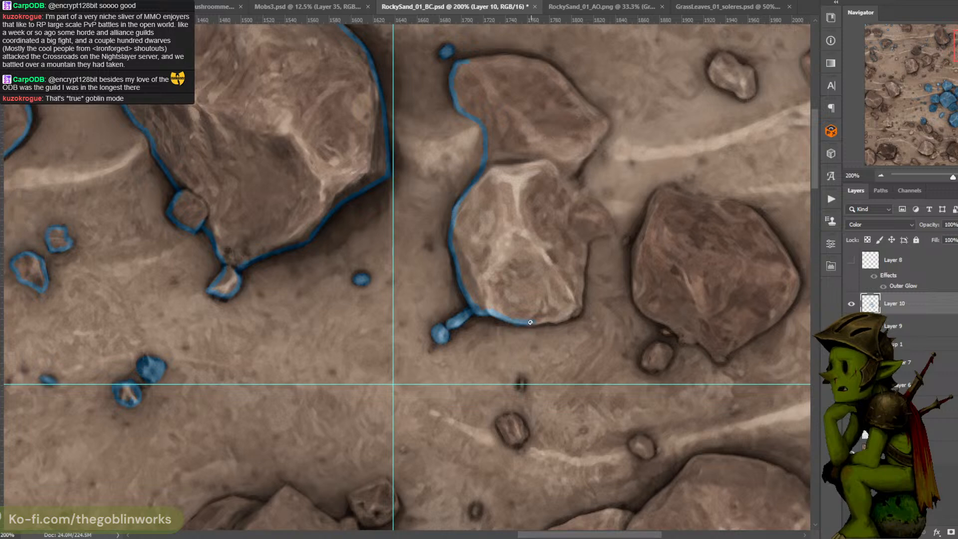
mouse_move(528, 324)
mouse_down()
mouse_move(568, 316)
mouse_move(553, 322)
mouse_move(572, 315)
mouse_up()
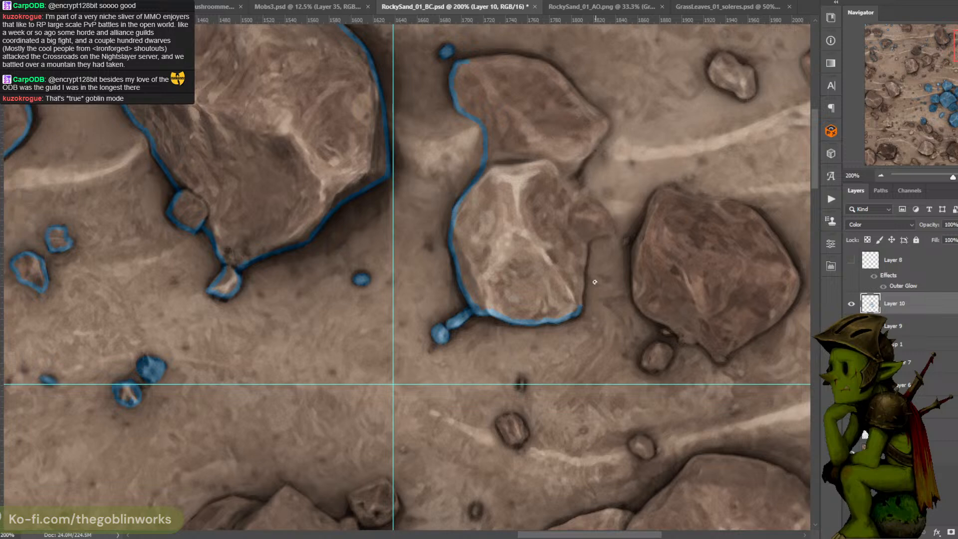
mouse_move(604, 282)
mouse_down()
mouse_move(537, 351)
mouse_move(547, 300)
mouse_move(535, 347)
mouse_move(536, 320)
mouse_move(560, 299)
mouse_up()
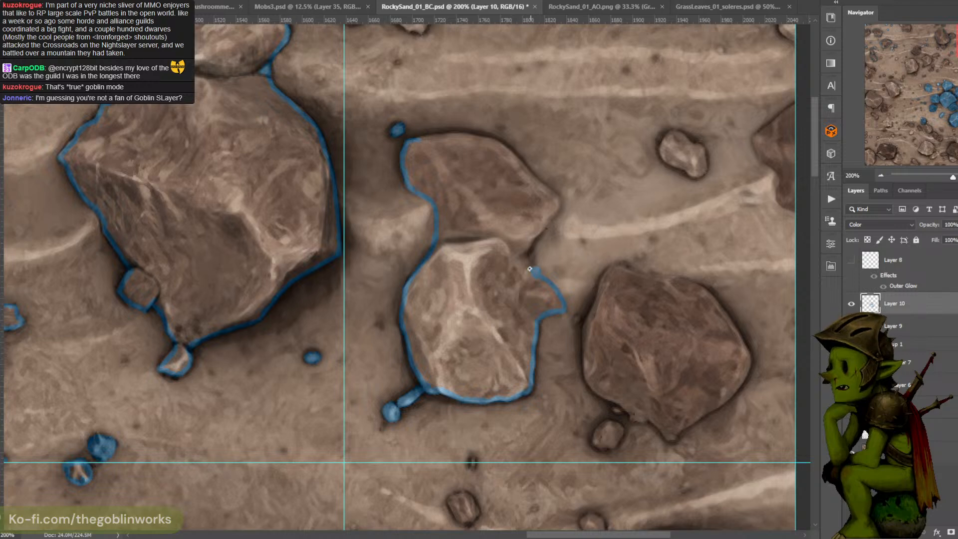
Close the blue outline around the right side and upper edge of the brown rock joined above the pale one
drag(531, 270, 526, 244)
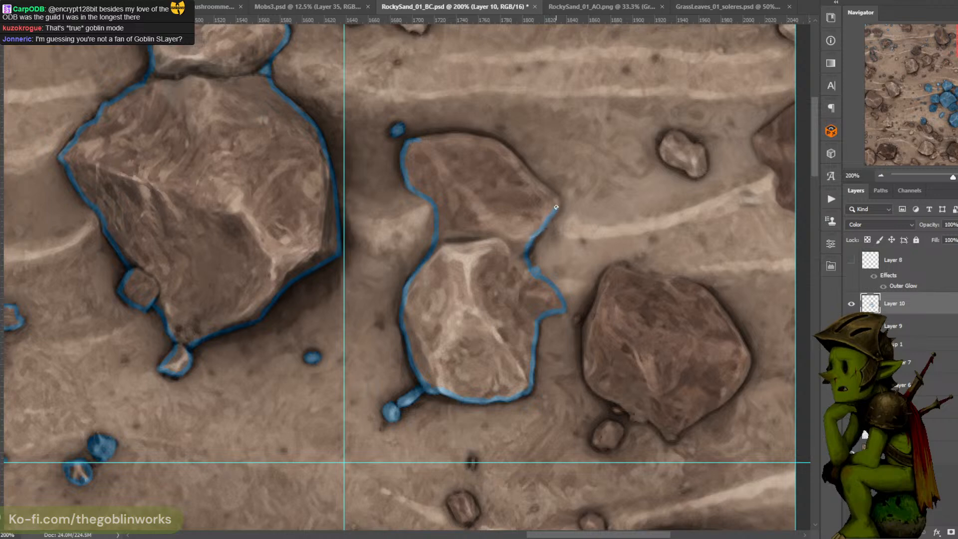
drag(561, 181, 566, 240)
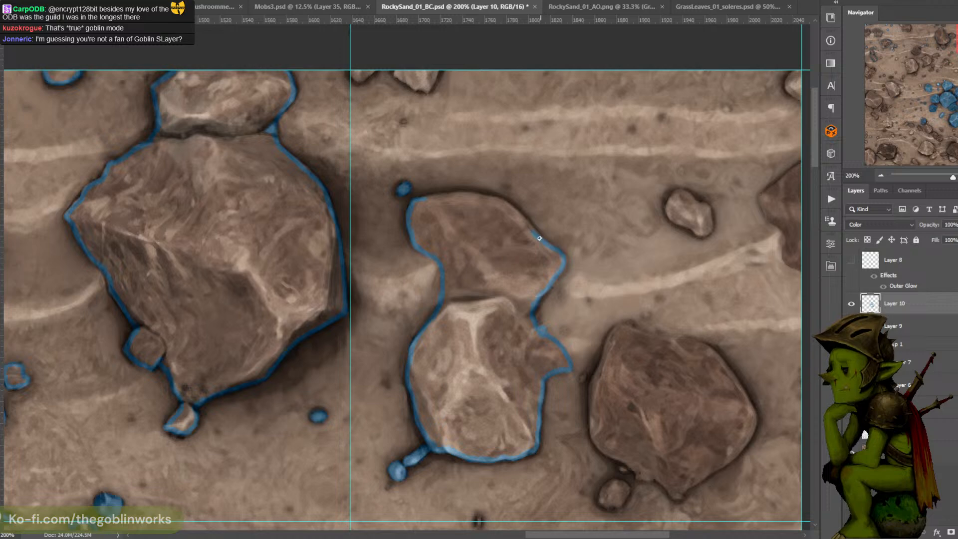
mouse_move(530, 229)
mouse_down()
mouse_move(492, 197)
mouse_move(424, 197)
mouse_up()
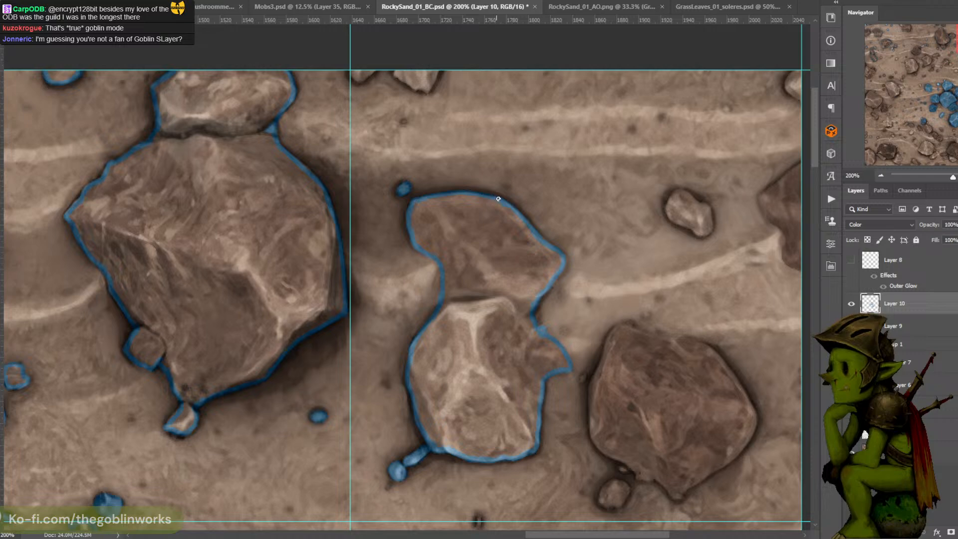
Tint the two cut-off rock pieces at the texture's upper border blue, just right of the vertical guide
mouse_move(525, 211)
mouse_down()
mouse_move(508, 175)
mouse_move(538, 163)
mouse_up()
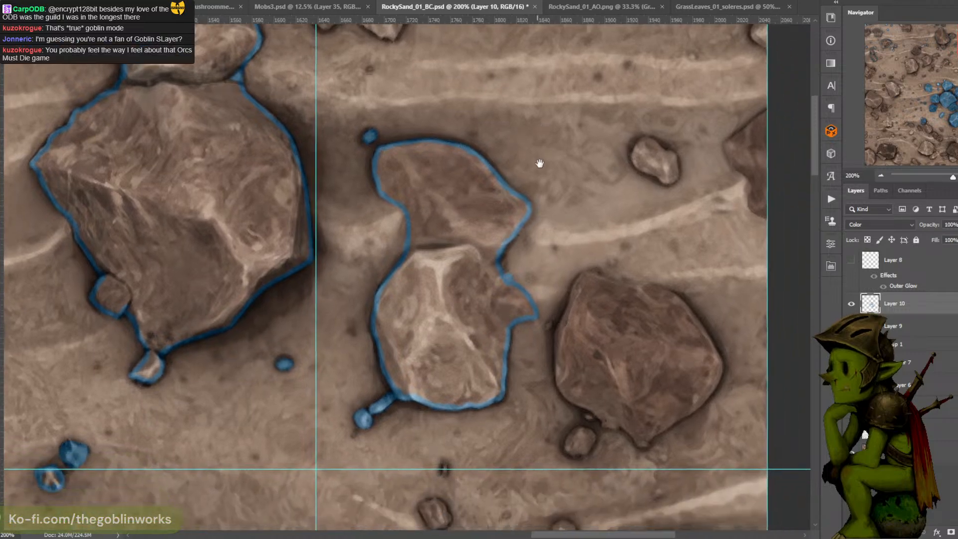
mouse_move(637, 274)
mouse_down()
mouse_move(571, 336)
mouse_move(577, 356)
mouse_move(613, 365)
mouse_up()
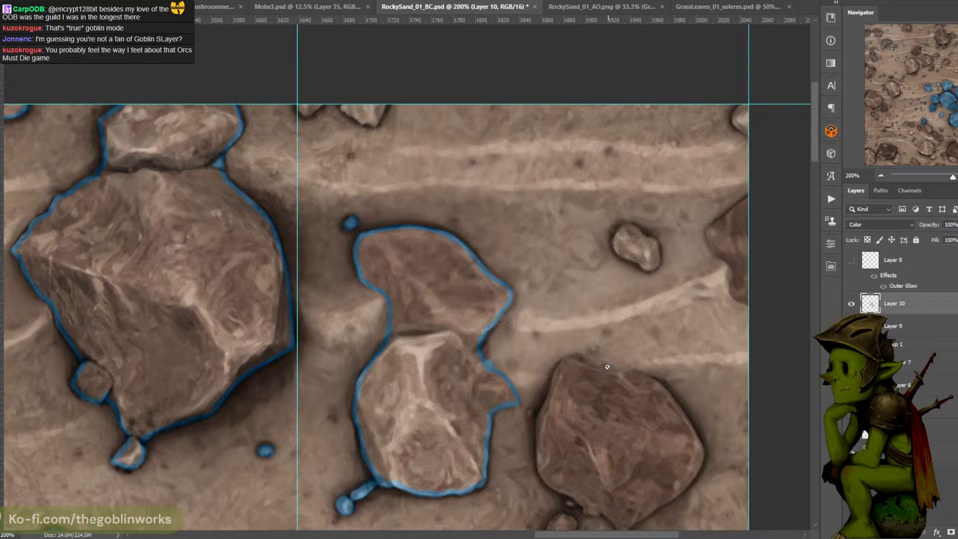
drag(583, 269, 599, 292)
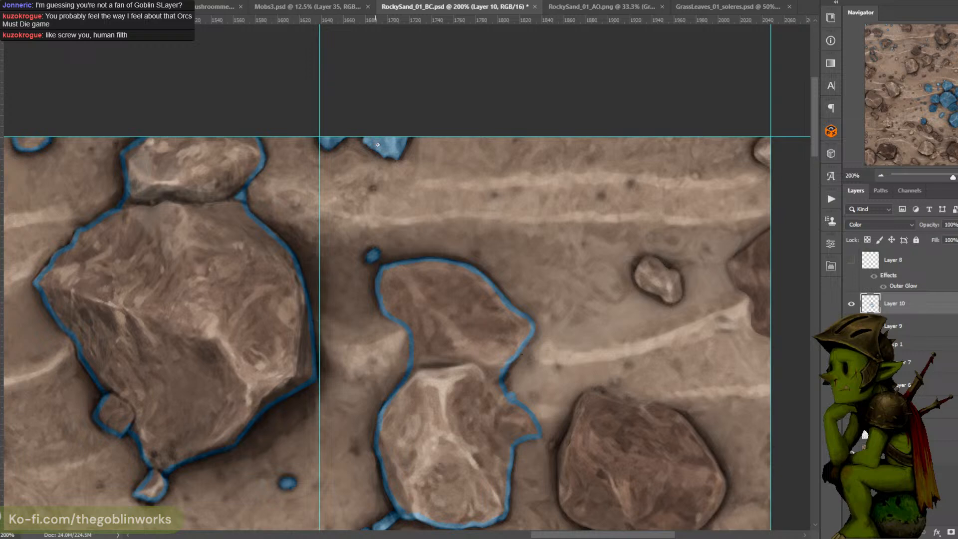
Outline the lone pebble and the rock cut off by the texture's right border in blue, and tint the stone in the upper-right corner
drag(573, 154, 451, 127)
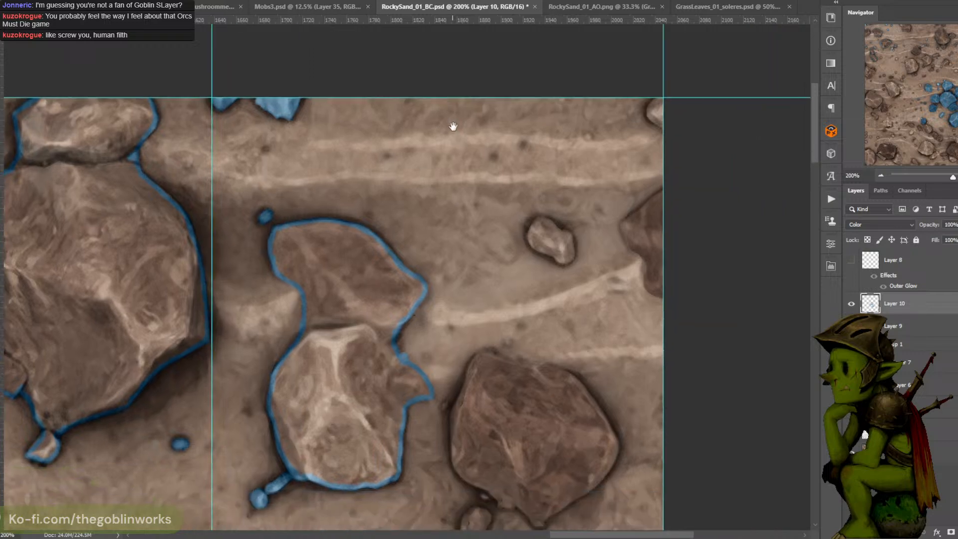
drag(535, 169, 529, 149)
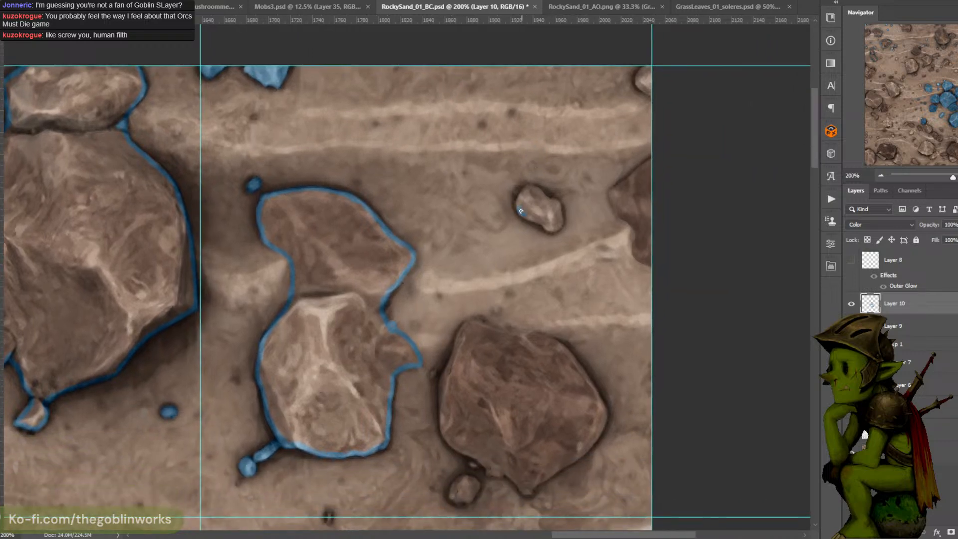
mouse_move(520, 211)
mouse_down()
mouse_move(527, 186)
mouse_move(554, 201)
mouse_move(561, 222)
mouse_move(548, 230)
mouse_up()
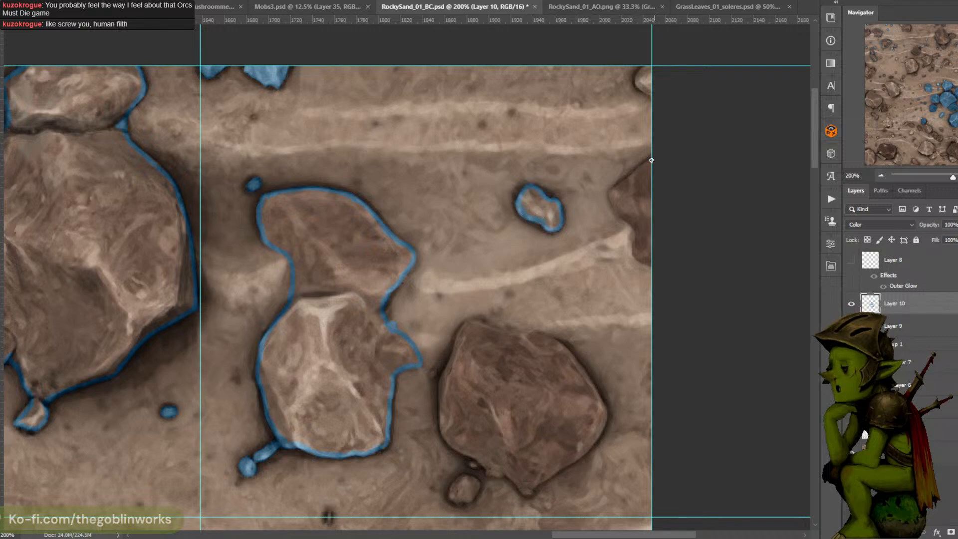
mouse_move(651, 160)
mouse_down()
mouse_move(610, 193)
mouse_move(637, 233)
mouse_move(638, 258)
mouse_move(654, 266)
mouse_up()
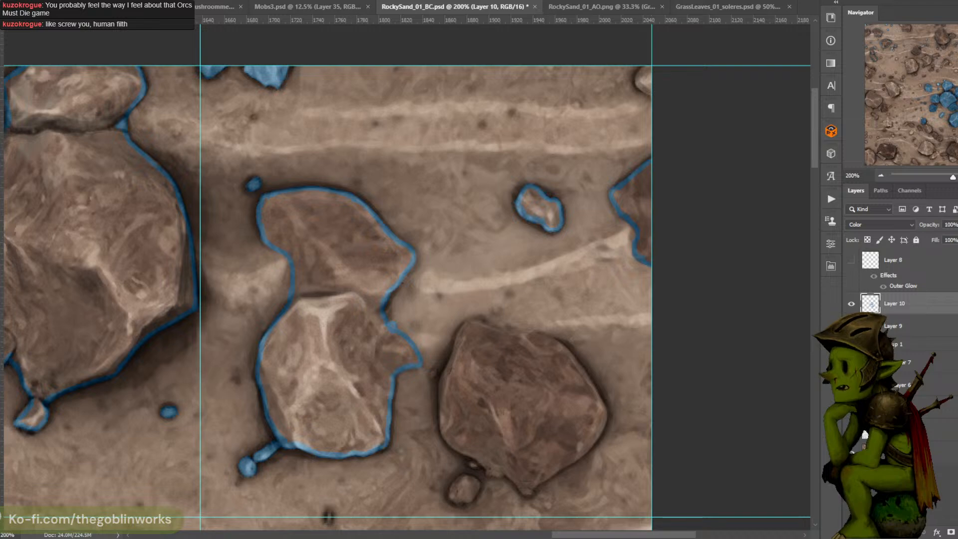
mouse_move(642, 68)
mouse_down()
mouse_move(640, 88)
mouse_move(654, 94)
mouse_move(653, 76)
mouse_up()
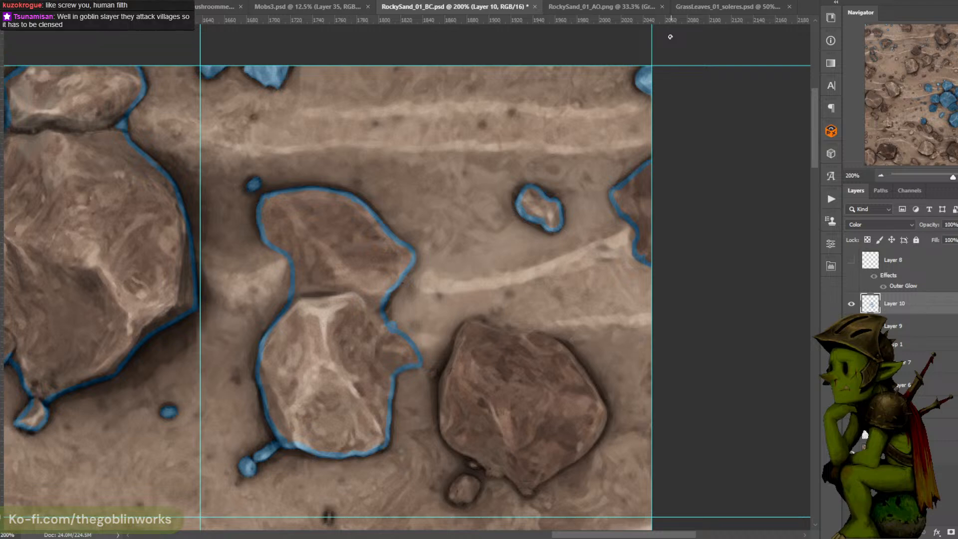
Outline the large dark rock in blue from its left side around the lower tip and up the right side, tinting the tiny adjoining stones
scroll(494, 218, down, 3)
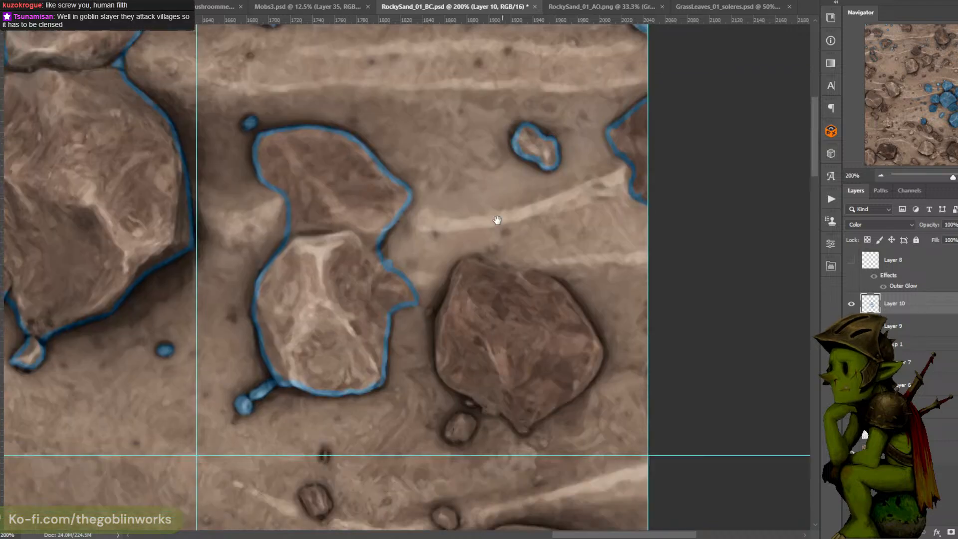
mouse_move(459, 218)
mouse_down()
mouse_move(436, 274)
mouse_move(434, 261)
mouse_up()
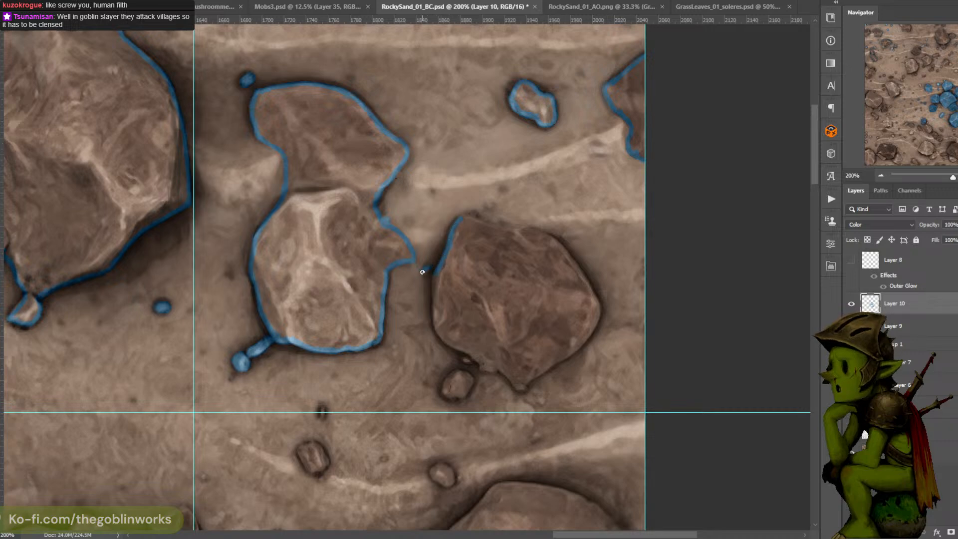
drag(435, 282, 434, 320)
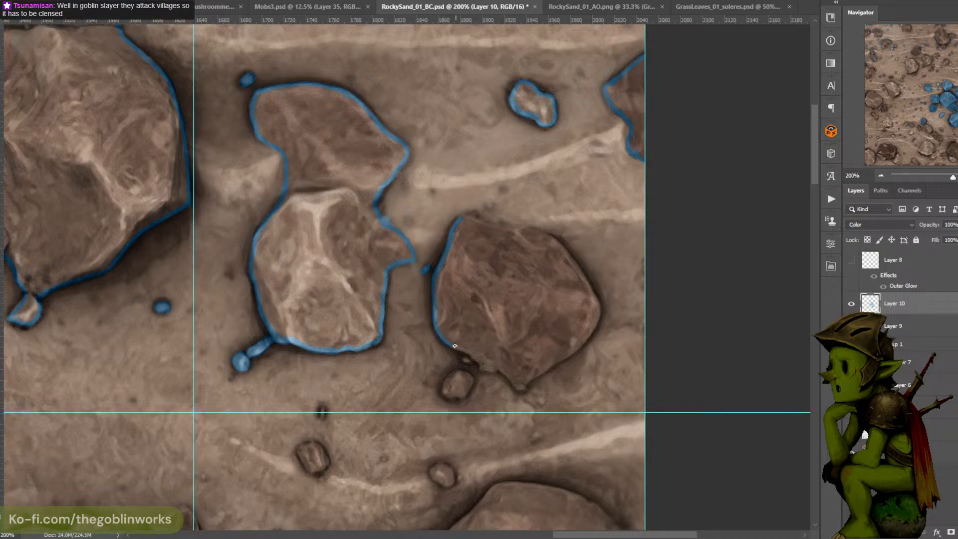
scroll(456, 286, down, 3)
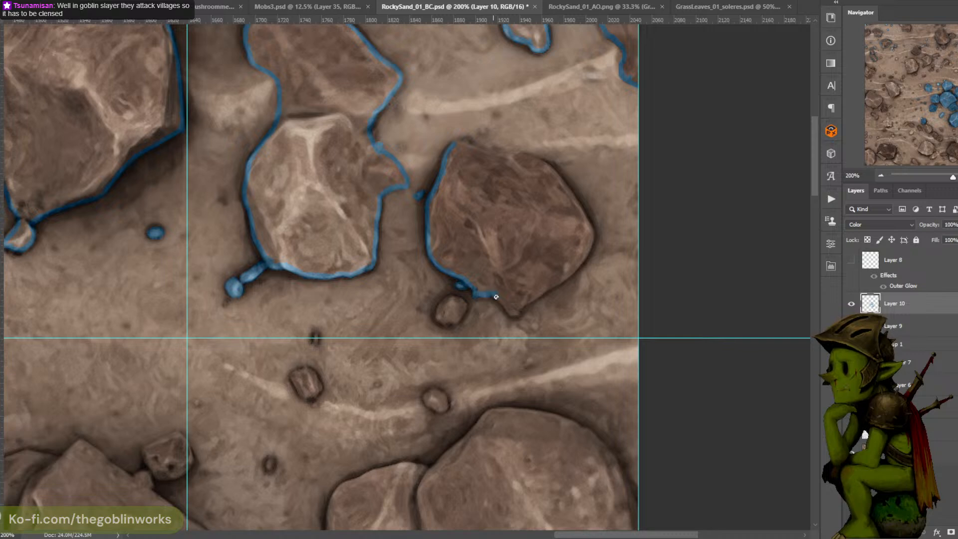
mouse_move(482, 291)
mouse_down()
mouse_move(511, 315)
mouse_move(529, 300)
mouse_up()
mouse_move(561, 262)
mouse_down()
mouse_move(536, 276)
mouse_move(518, 308)
mouse_move(550, 284)
mouse_up()
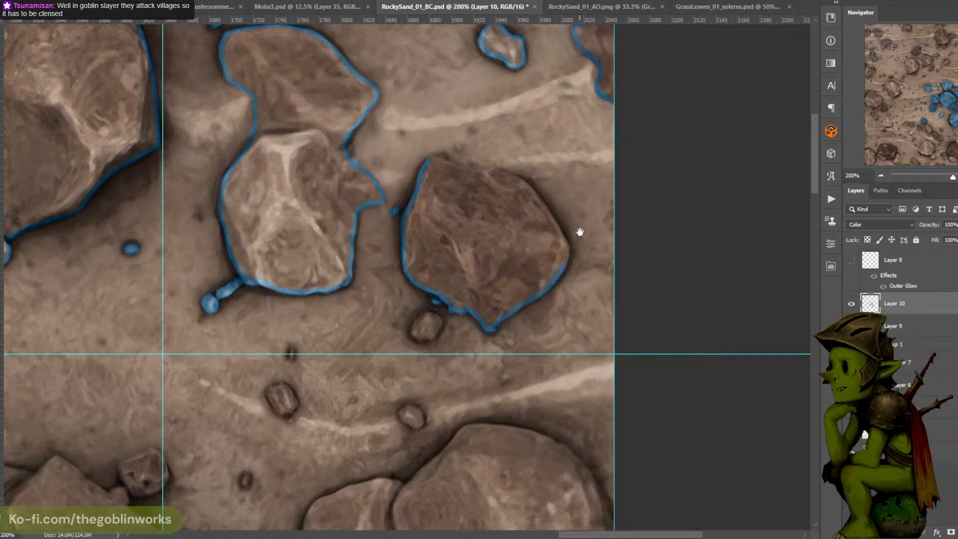
drag(577, 231, 546, 285)
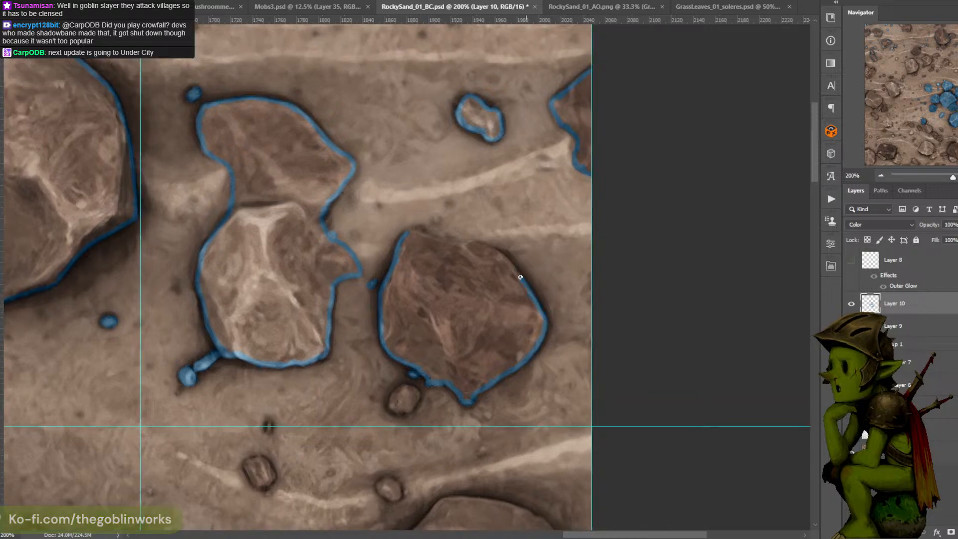
Close the blue outline along the dark rock's upper edge and paint around the pebble just below that rock
mouse_move(520, 277)
mouse_down()
mouse_move(481, 244)
mouse_move(460, 242)
mouse_up()
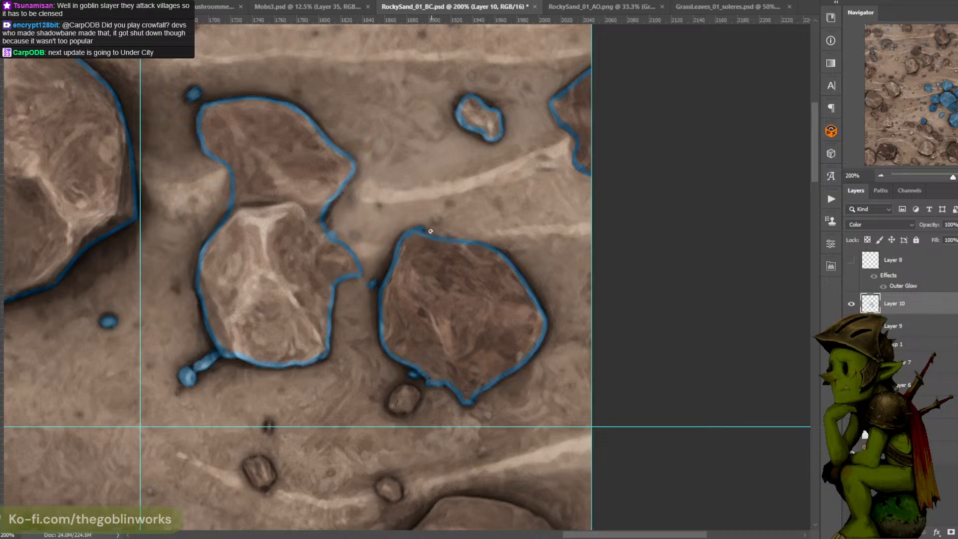
drag(431, 231, 489, 126)
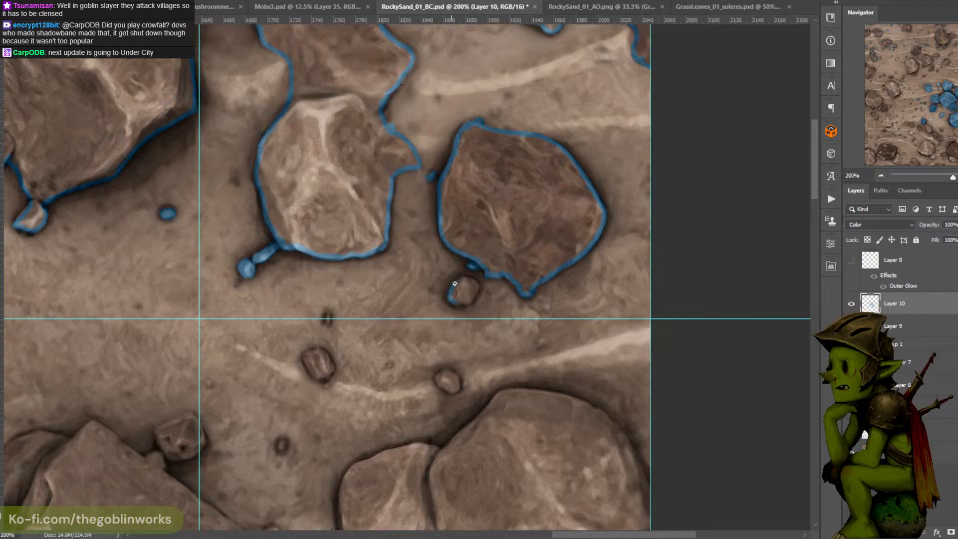
drag(455, 283, 474, 283)
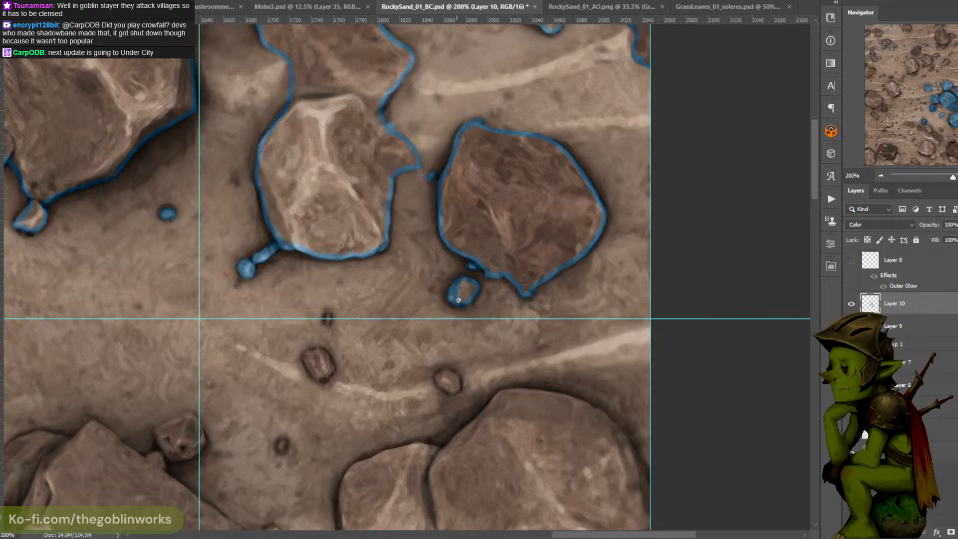
Mark the scattered small pebbles in the open sand around the outlined rocks with blue on Layer 10
drag(521, 216, 527, 313)
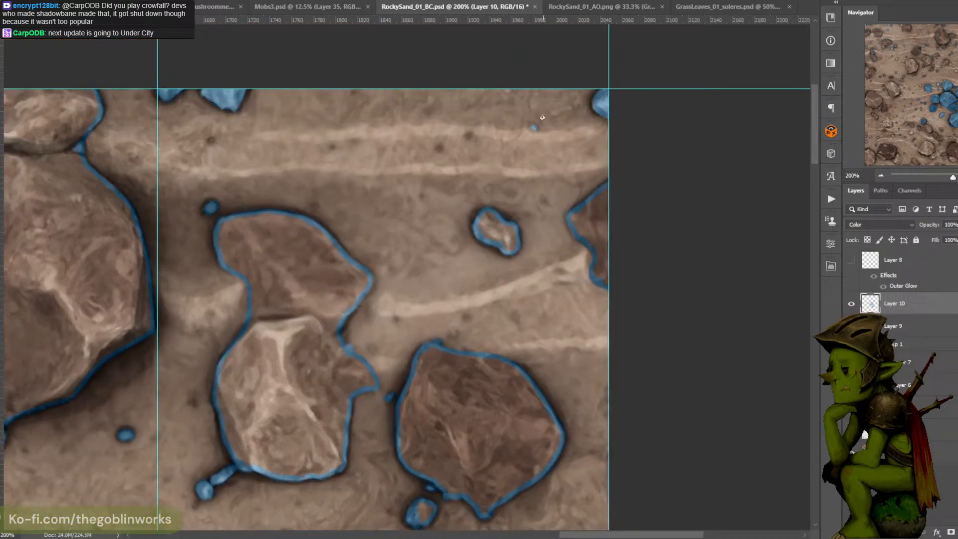
drag(494, 244, 553, 86)
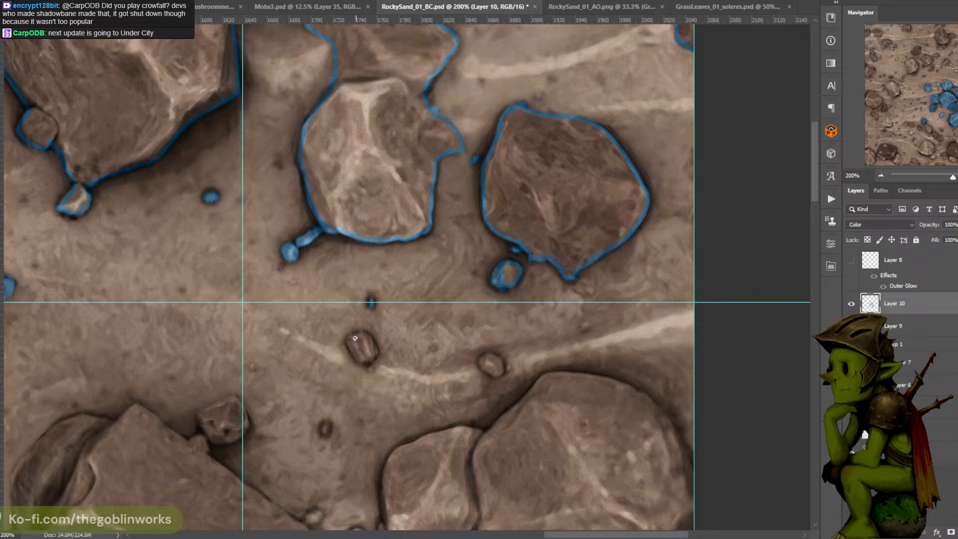
mouse_move(363, 333)
mouse_down()
mouse_move(349, 344)
mouse_move(367, 358)
mouse_up()
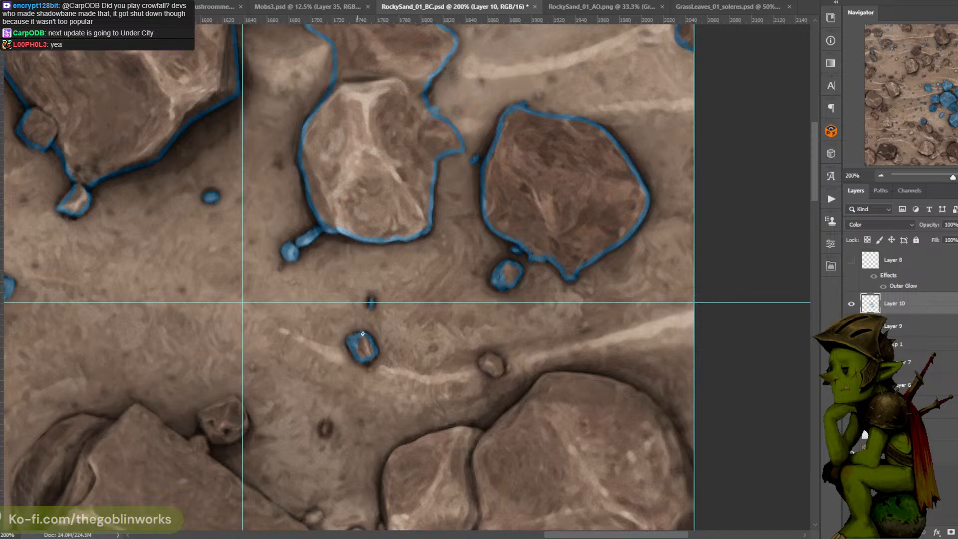
scroll(524, 150, down, 2)
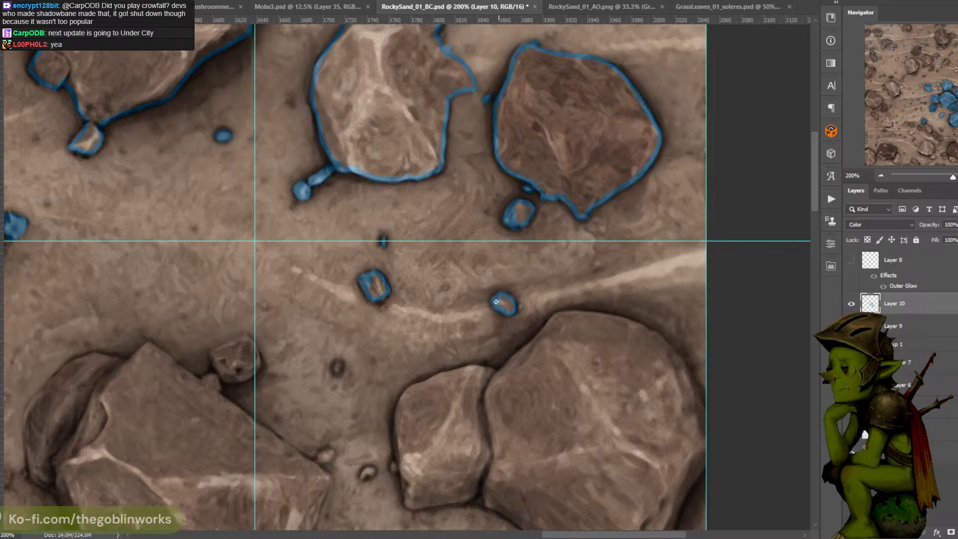
drag(495, 302, 512, 302)
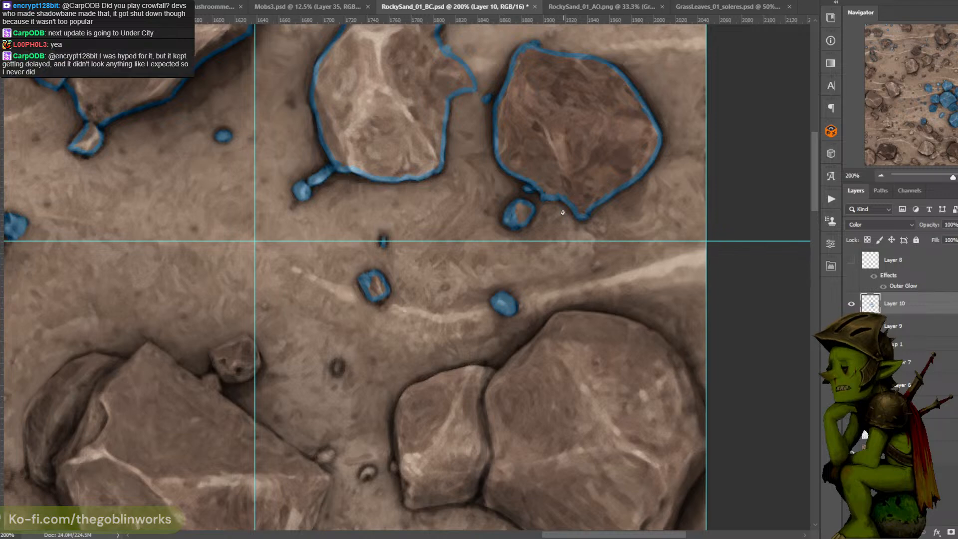
drag(545, 228, 611, 183)
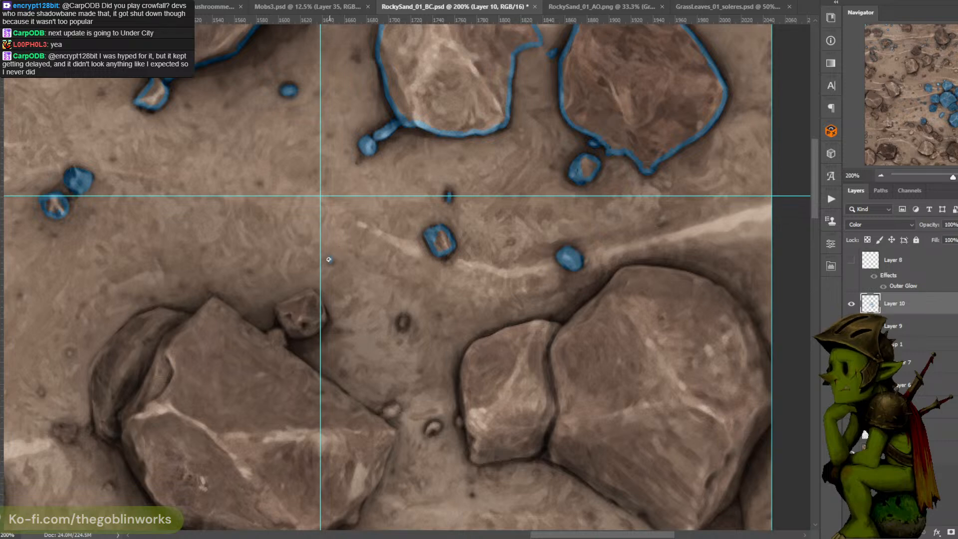
drag(403, 324, 405, 318)
Trace the upper edge of the large rock at the texture's right border with a blue line
drag(566, 151, 490, 133)
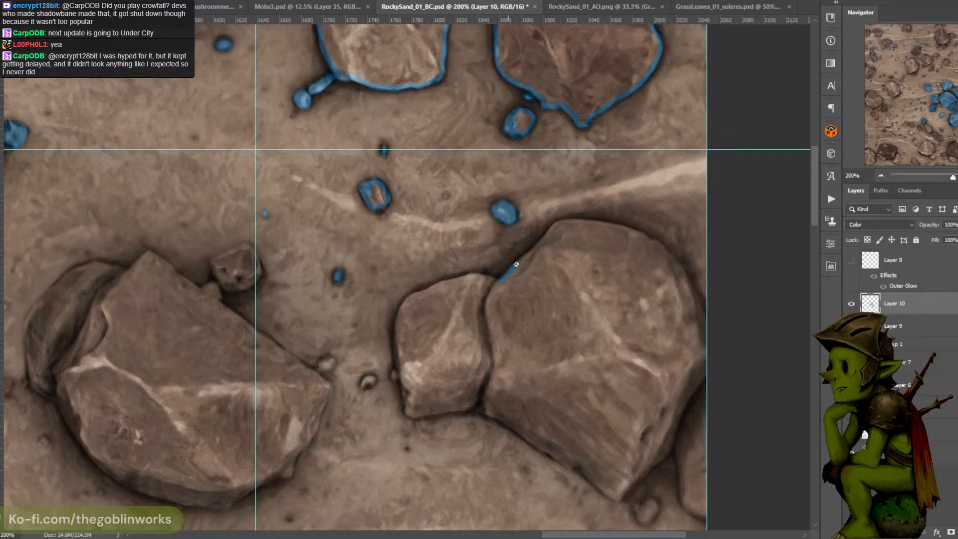
mouse_move(516, 264)
mouse_down()
mouse_move(541, 240)
mouse_move(524, 256)
mouse_up()
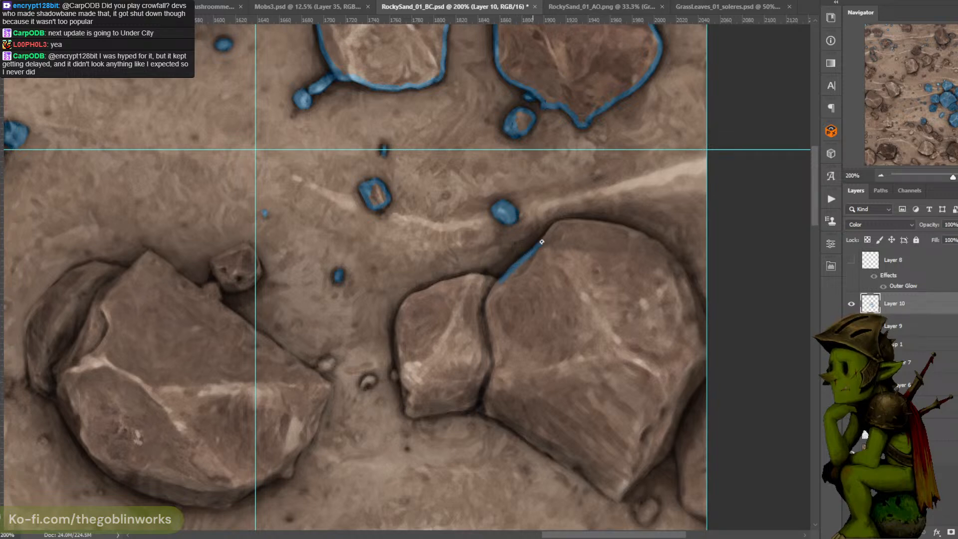
drag(603, 160, 492, 107)
drag(458, 173, 490, 170)
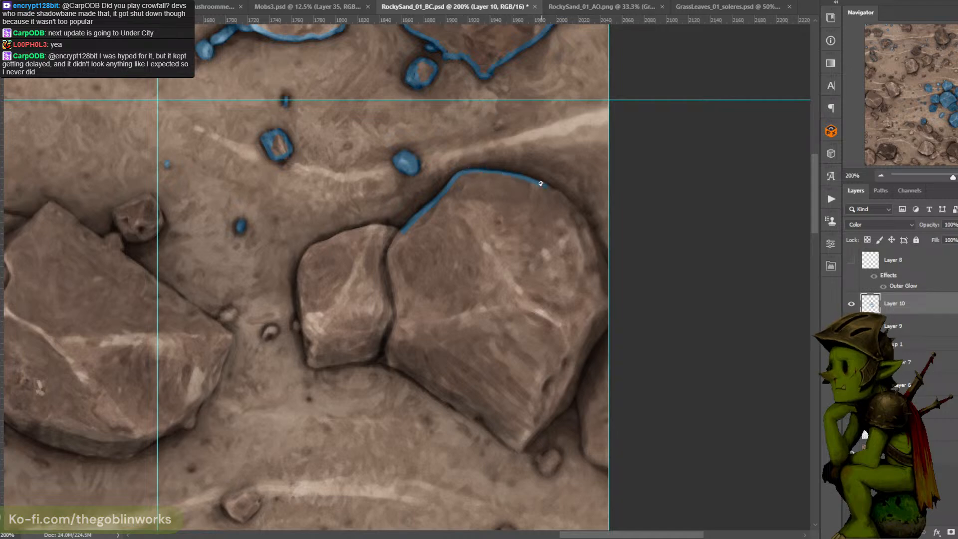
mouse_move(538, 183)
mouse_down()
mouse_move(589, 225)
mouse_move(598, 251)
mouse_up()
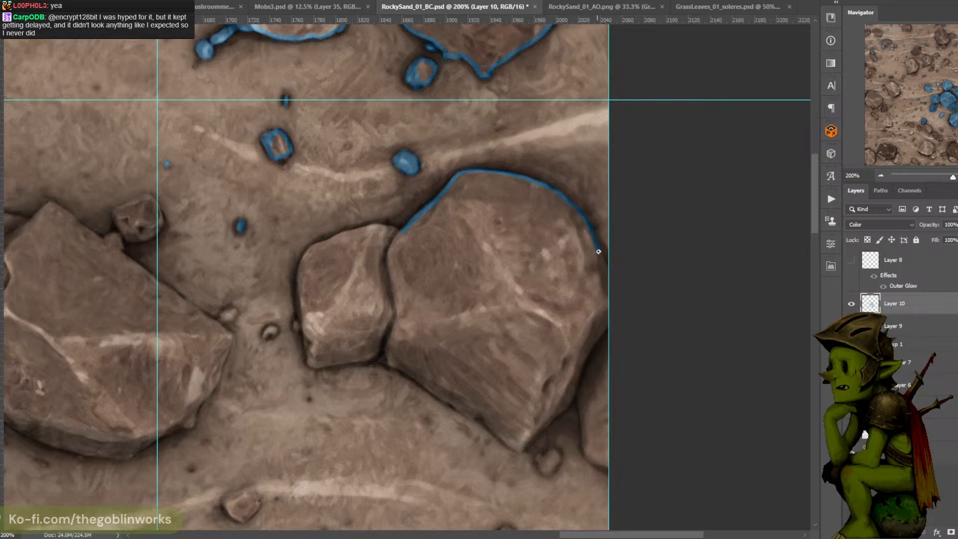
Trace the large border rock's lower edge in blue and continue along the bottom of the smaller rock beside it
drag(586, 336, 624, 252)
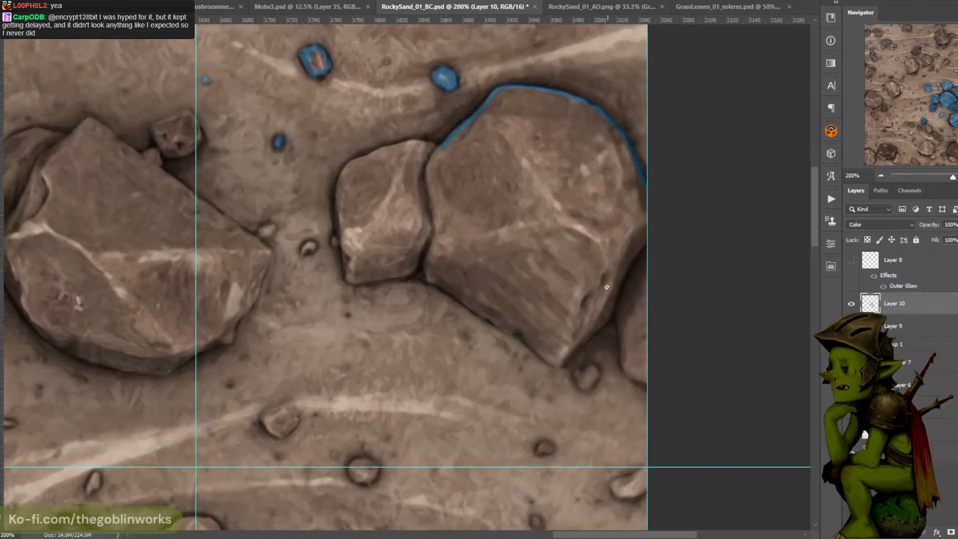
drag(613, 307, 567, 357)
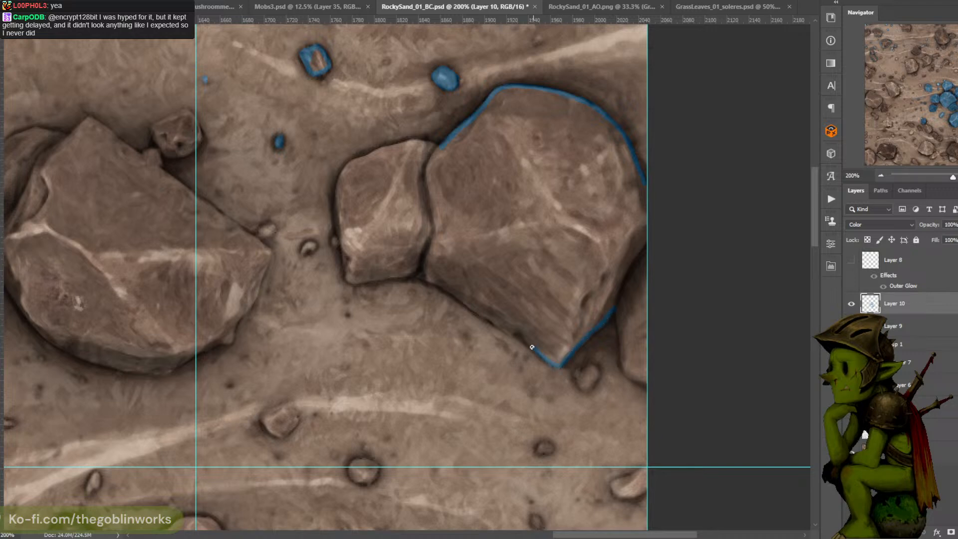
drag(514, 331, 498, 326)
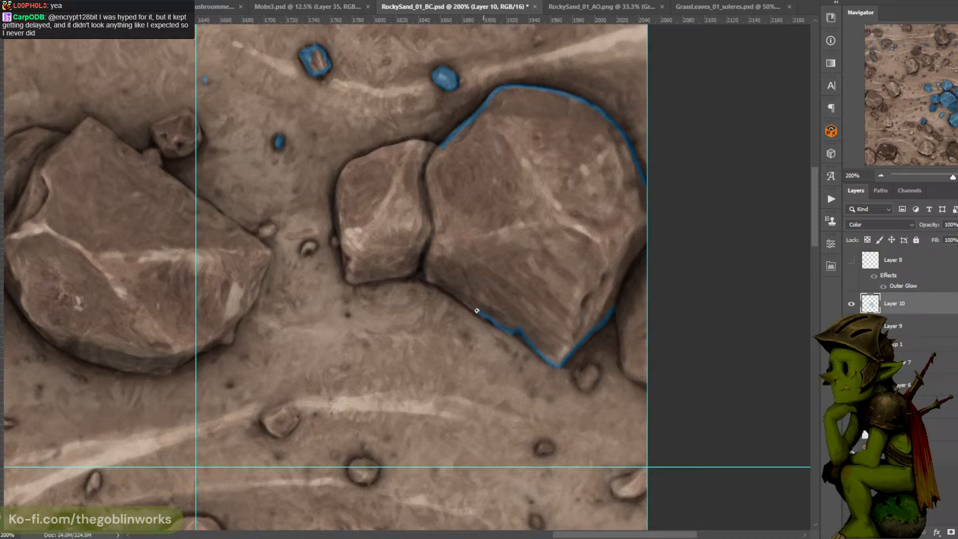
mouse_move(448, 290)
mouse_down()
mouse_move(427, 280)
mouse_move(423, 262)
mouse_move(347, 281)
mouse_move(347, 264)
mouse_up()
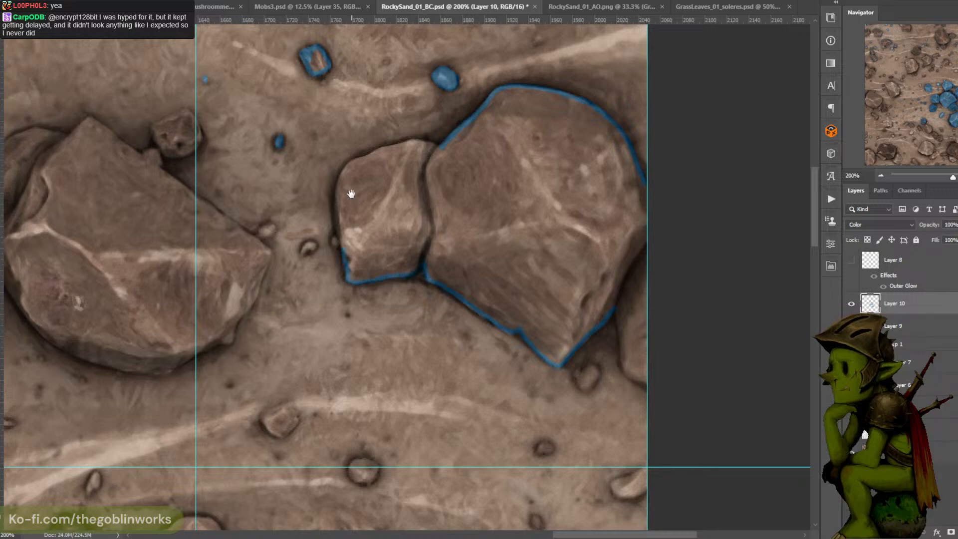
Complete the smaller adjoining rock's blue outline along its left side and top up to the large rock
drag(352, 194, 359, 226)
drag(353, 295, 347, 273)
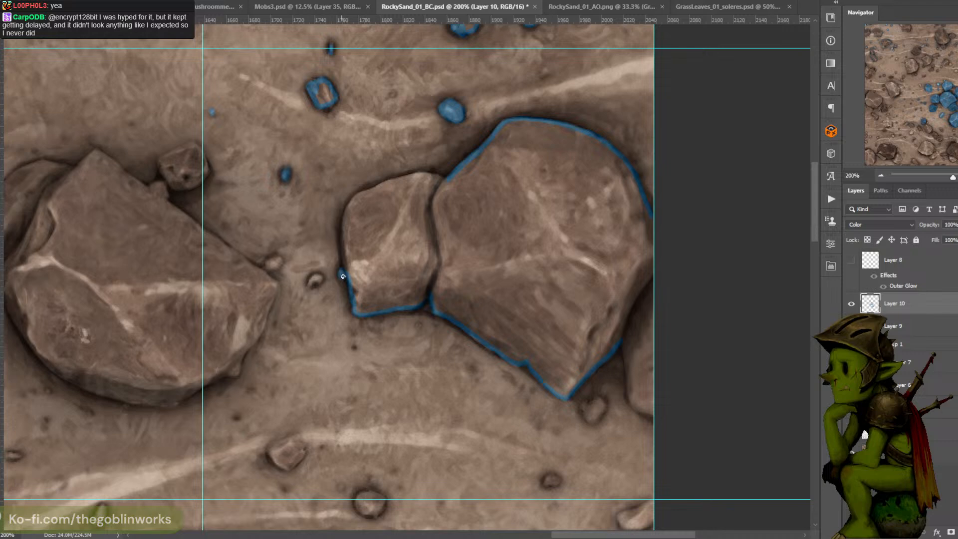
mouse_move(344, 216)
mouse_down()
mouse_move(398, 179)
mouse_move(442, 176)
mouse_up()
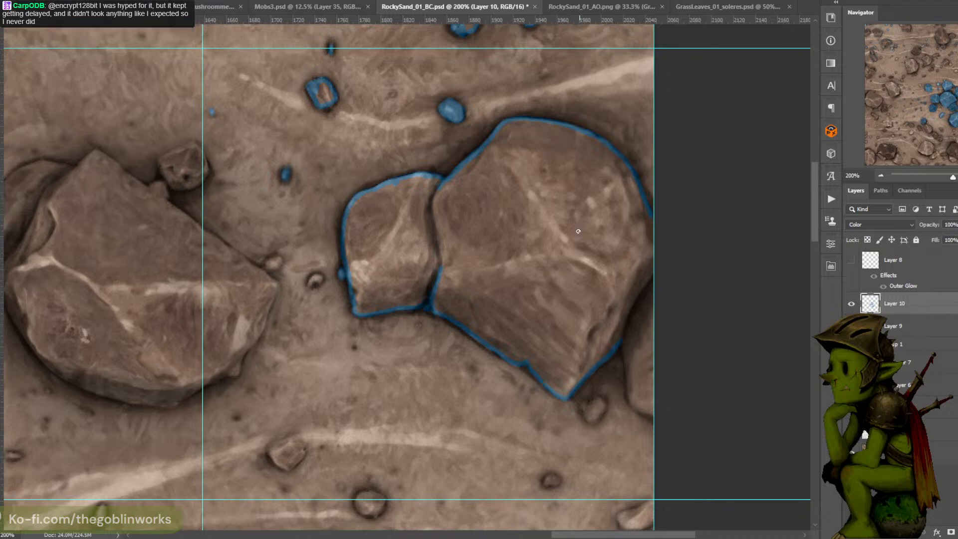
Paint the pebble below the large rock's tip blue and outline the partial rock cut off by the texture border
scroll(475, 160, down, 3)
scroll(474, 160, right, 2)
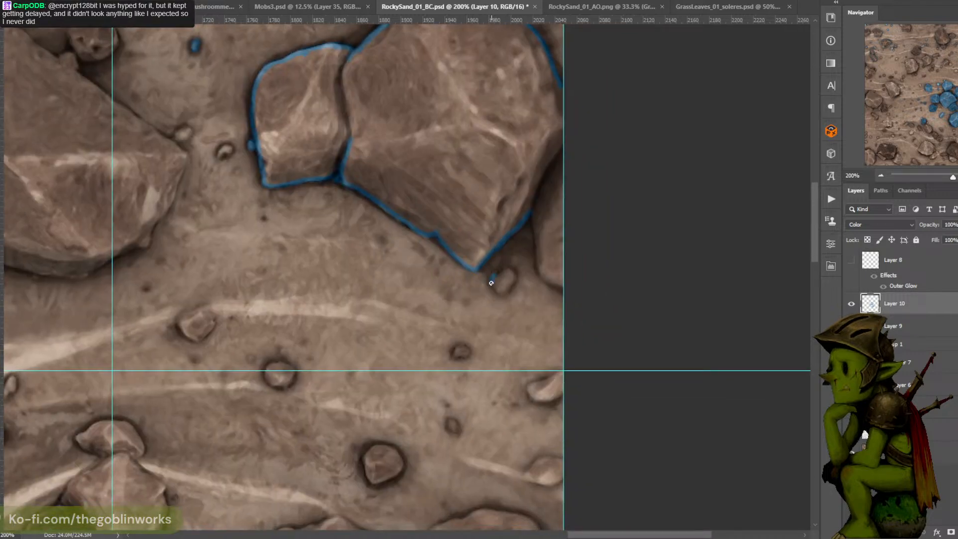
mouse_move(496, 291)
mouse_down()
mouse_move(513, 282)
mouse_move(502, 273)
mouse_up()
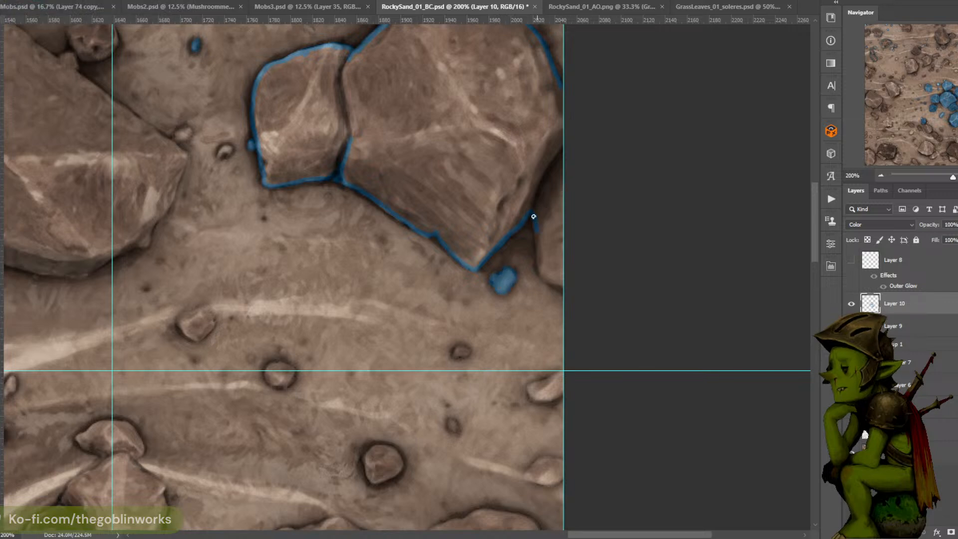
mouse_move(533, 217)
mouse_down()
mouse_move(537, 256)
mouse_move(562, 283)
mouse_up()
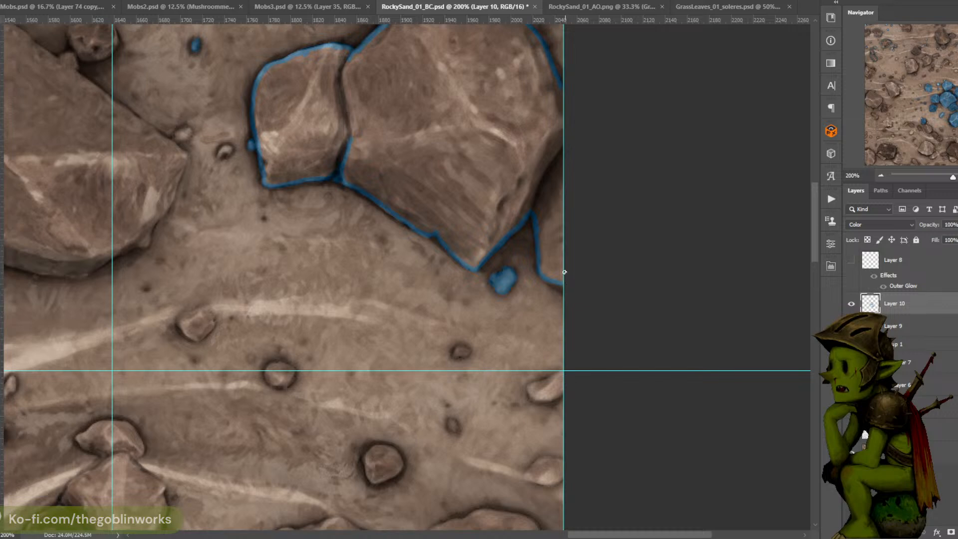
Paint the two small pebbles beside the broad cracked rock's pointed tip blue and begin outlining that tip
drag(555, 215, 587, 313)
drag(540, 233, 583, 214)
drag(482, 207, 645, 177)
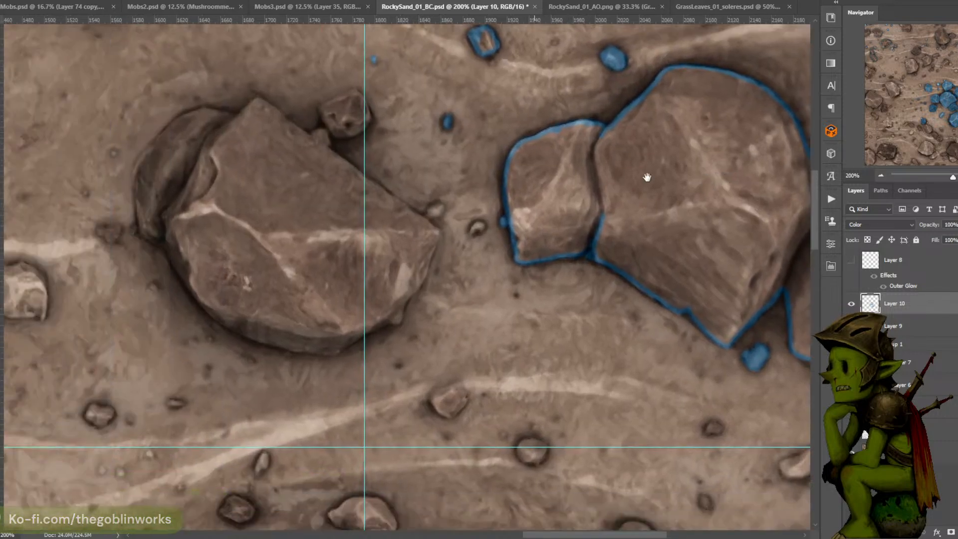
mouse_move(524, 214)
mouse_down()
mouse_move(566, 267)
mouse_move(585, 244)
mouse_up()
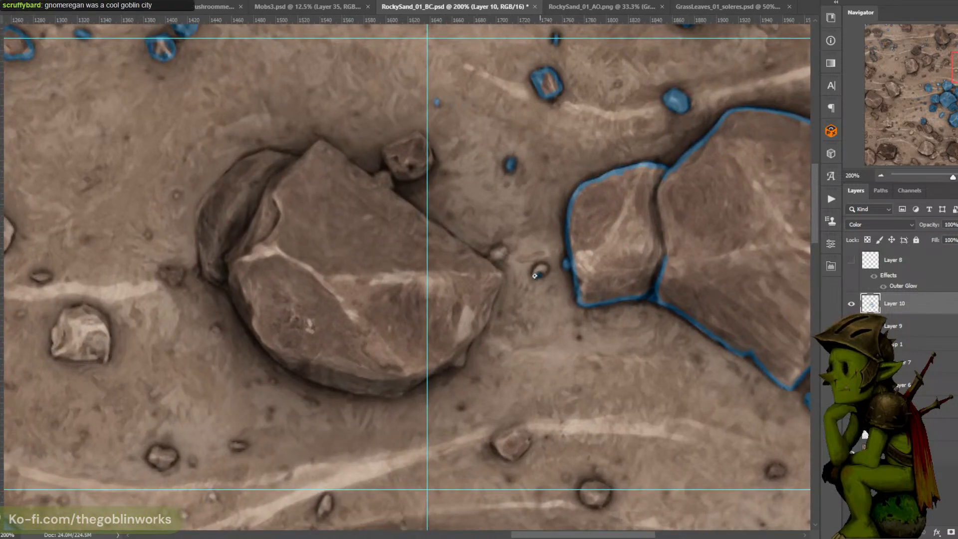
drag(539, 274, 498, 247)
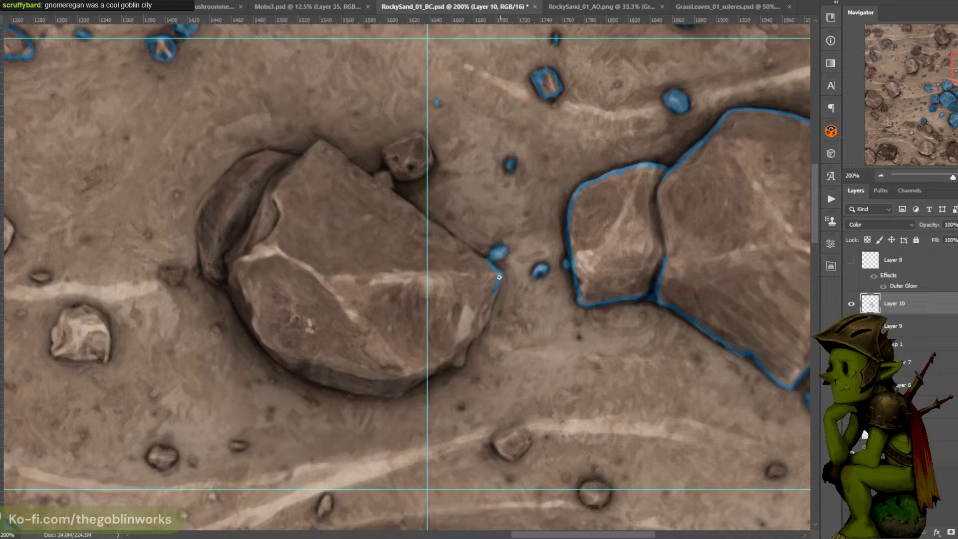
Trace the broad cracked rock's lower edge in blue from its pointed tip around to the dark slab behind it
drag(498, 279, 551, 190)
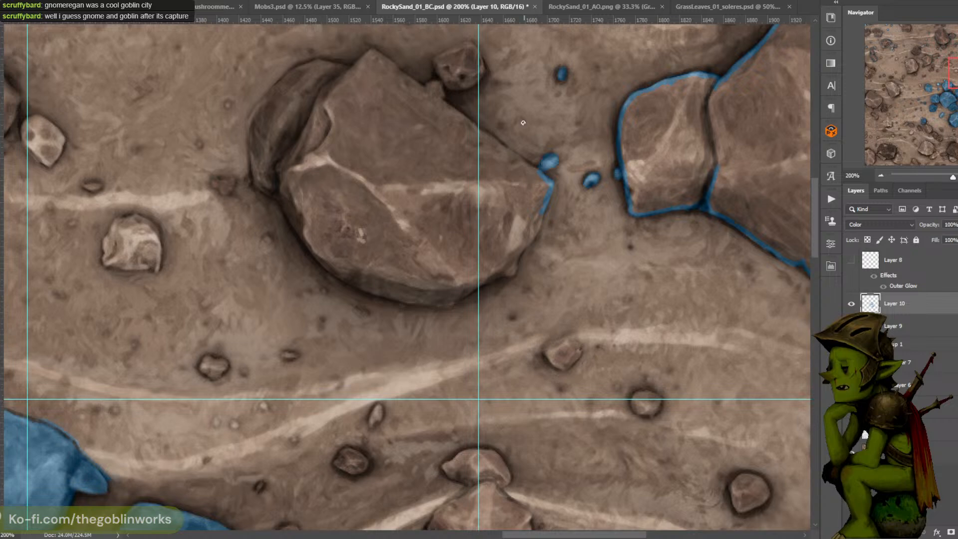
mouse_move(542, 213)
mouse_down()
mouse_move(511, 275)
mouse_move(458, 299)
mouse_up()
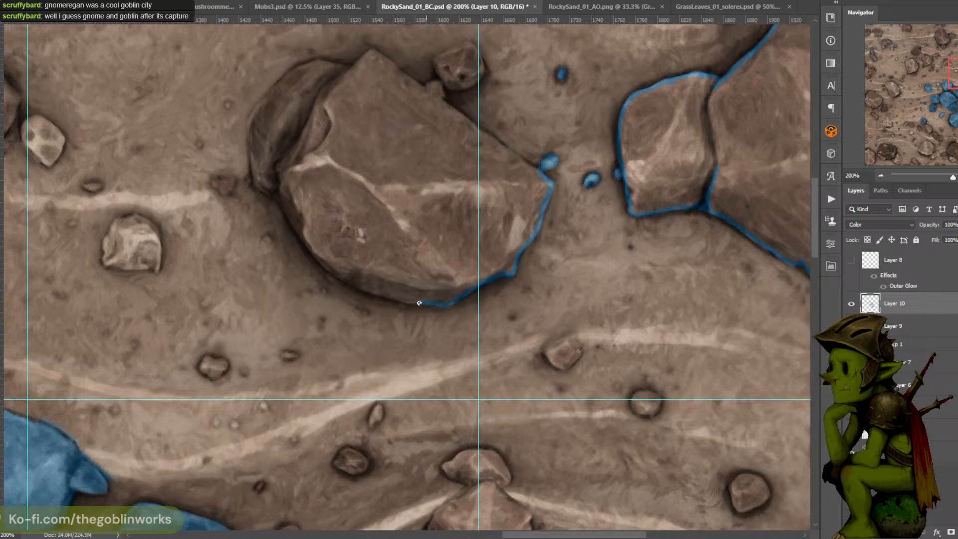
mouse_move(403, 301)
mouse_down()
mouse_move(349, 282)
mouse_move(341, 254)
mouse_move(342, 277)
mouse_move(313, 254)
mouse_up()
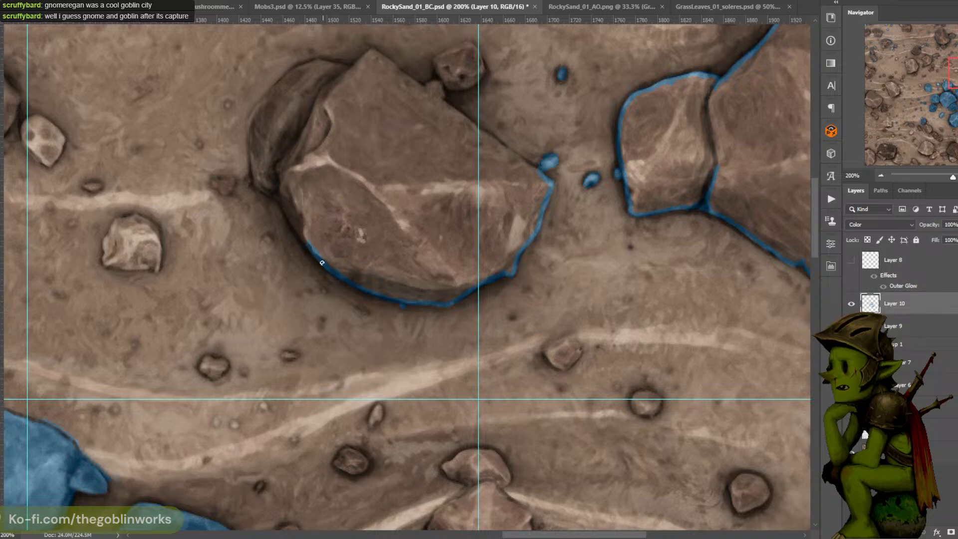
drag(298, 232, 282, 205)
key(ctrl+z)
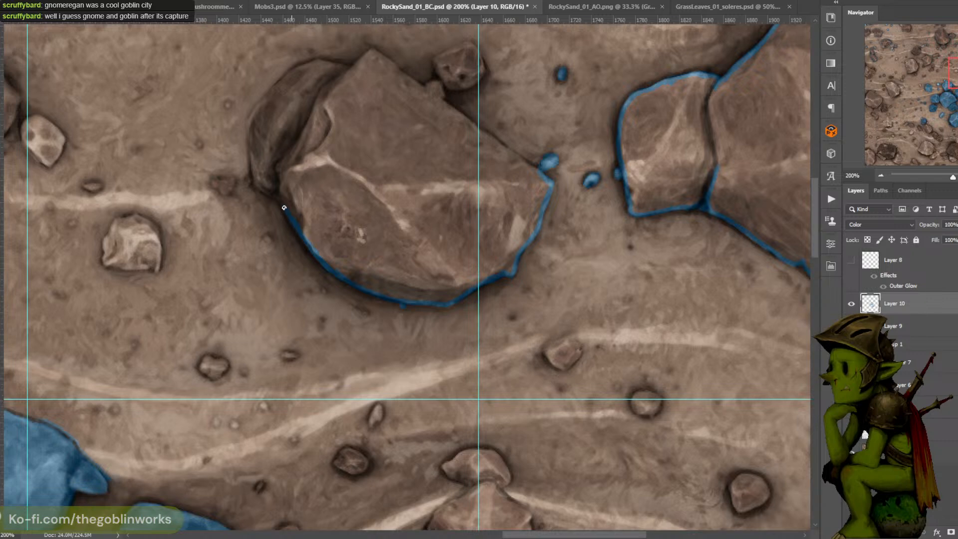
Outline the dark slab behind the cracked rock and close the blue line along the rock's peak and upper edge
mouse_move(276, 195)
mouse_down()
mouse_move(344, 195)
mouse_move(377, 221)
mouse_move(341, 242)
mouse_move(338, 260)
mouse_move(313, 242)
mouse_move(313, 171)
mouse_move(307, 183)
mouse_move(360, 201)
mouse_move(369, 224)
mouse_move(331, 237)
mouse_move(364, 202)
mouse_up()
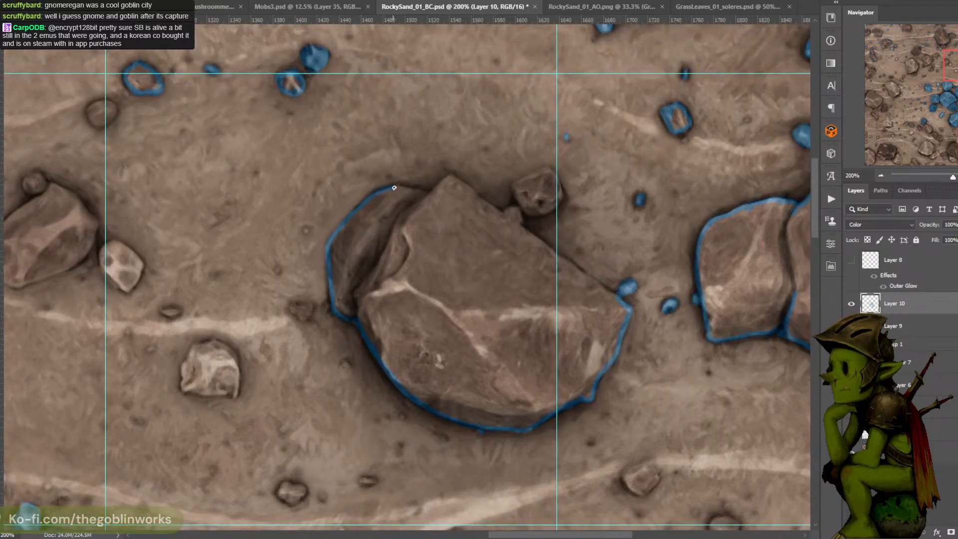
key(ctrl+z)
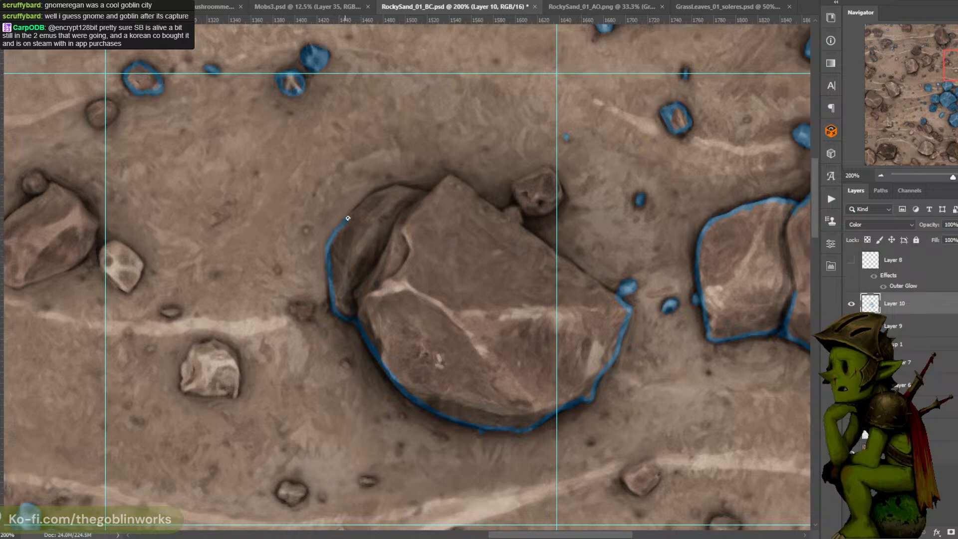
mouse_move(375, 194)
mouse_down()
mouse_move(431, 192)
mouse_move(451, 176)
mouse_move(413, 139)
mouse_up()
drag(560, 276, 443, 194)
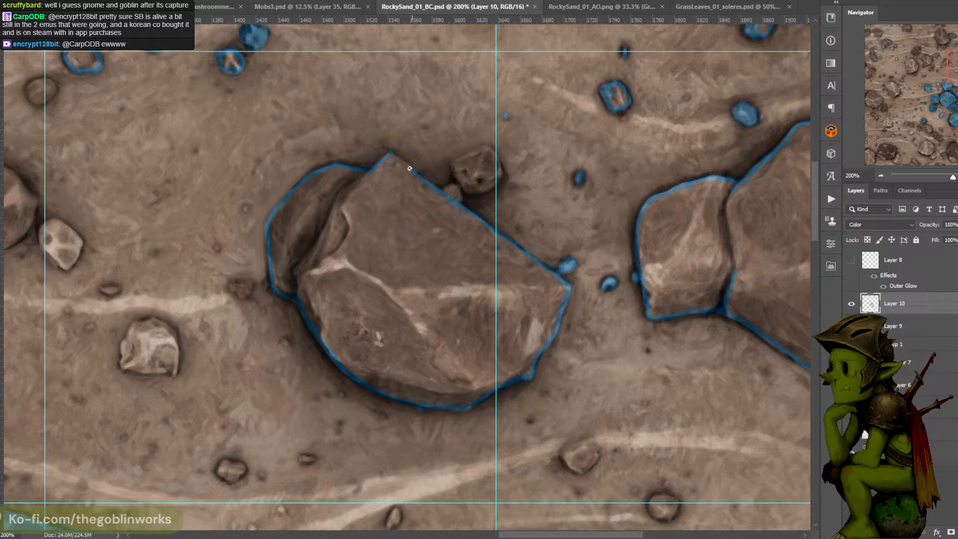
Outline the small stones touching the cracked rock's upper edge and fill the outlined rock and its slab with blue
drag(444, 188, 458, 190)
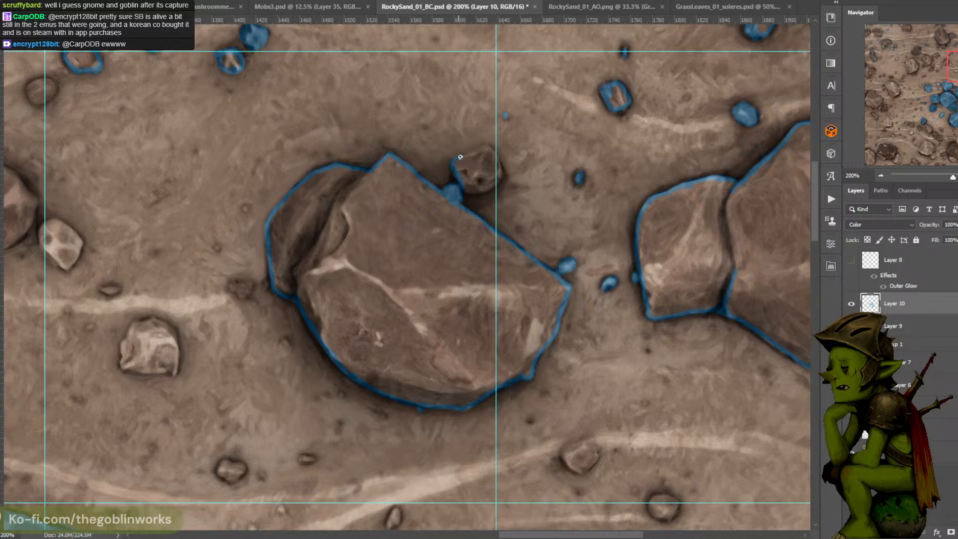
drag(460, 156, 479, 148)
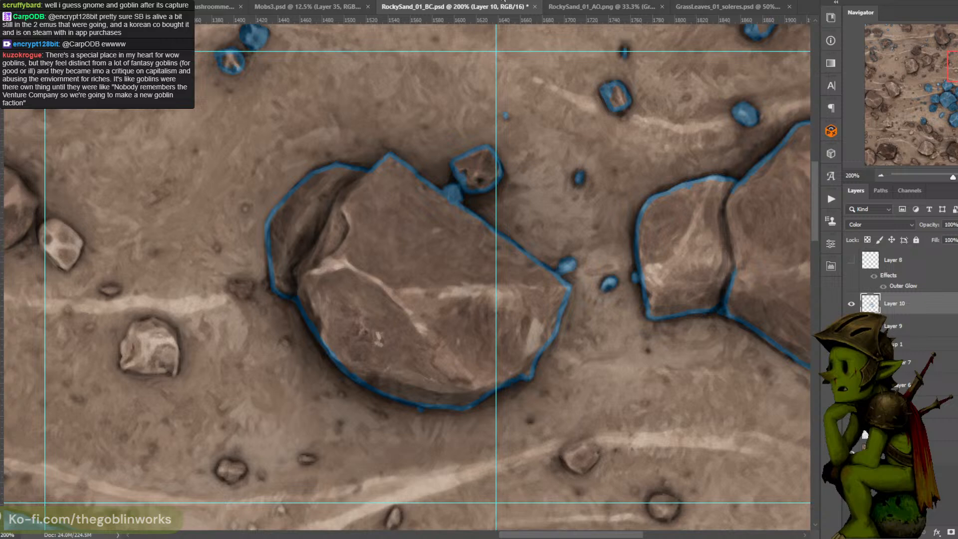
click(436, 185)
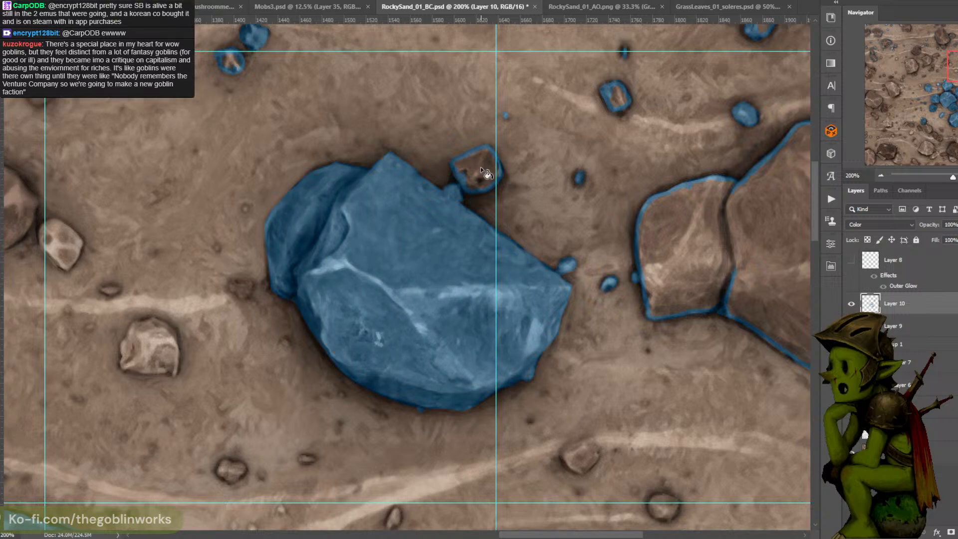
Fill the outlined stones above the broad cracked rock and the outlined rocks and pebbles across the texture's upper-right area with blue
click(693, 124)
key(ctrl+z)
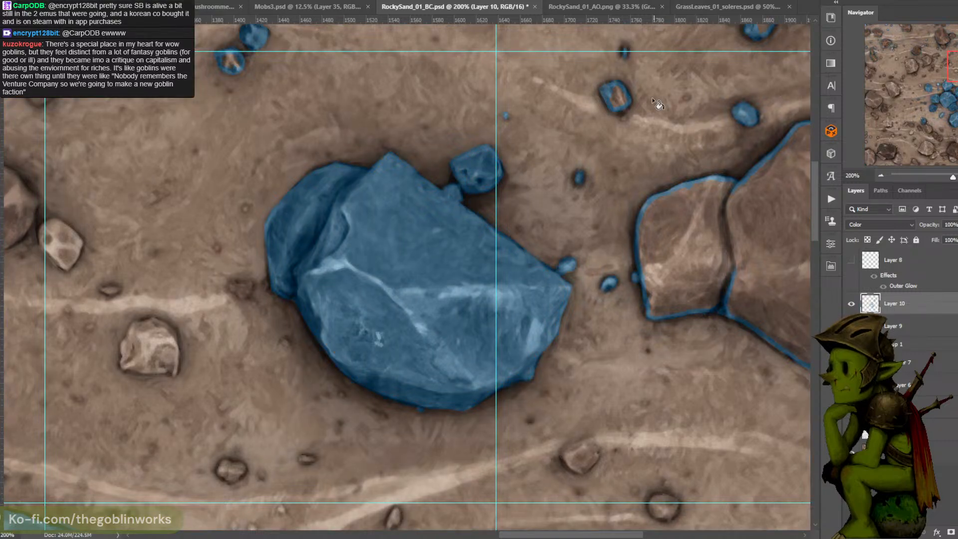
drag(734, 92, 691, 171)
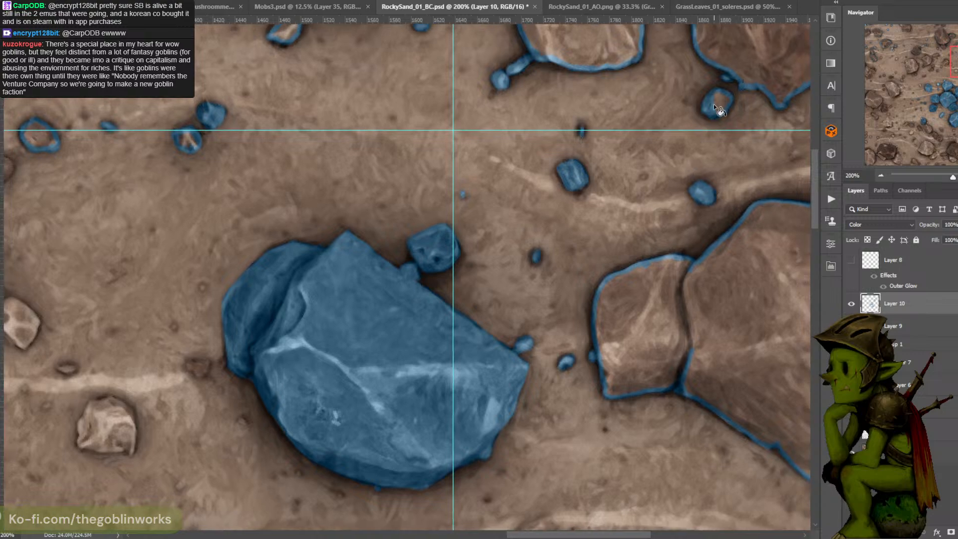
click(749, 50)
drag(705, 72, 648, 258)
click(567, 180)
drag(596, 147, 537, 284)
click(693, 137)
mouse_move(664, 118)
mouse_down()
mouse_move(589, 248)
mouse_move(727, 115)
mouse_up()
drag(506, 203, 642, 233)
click(415, 193)
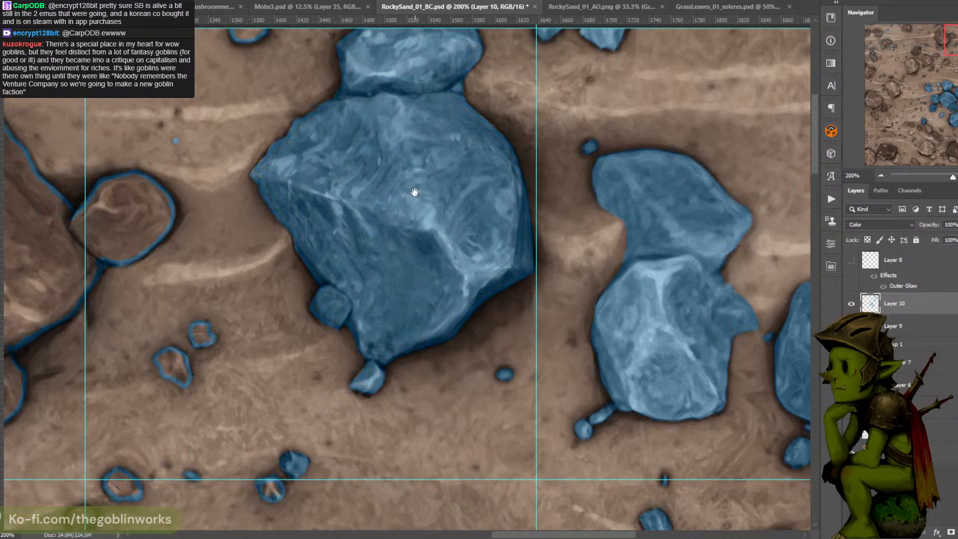
Fill the outlined large rock at the upper middle, its two attached stones and the surrounding outlined pebbles with blue
drag(384, 207, 602, 53)
click(418, 181)
click(388, 212)
click(340, 324)
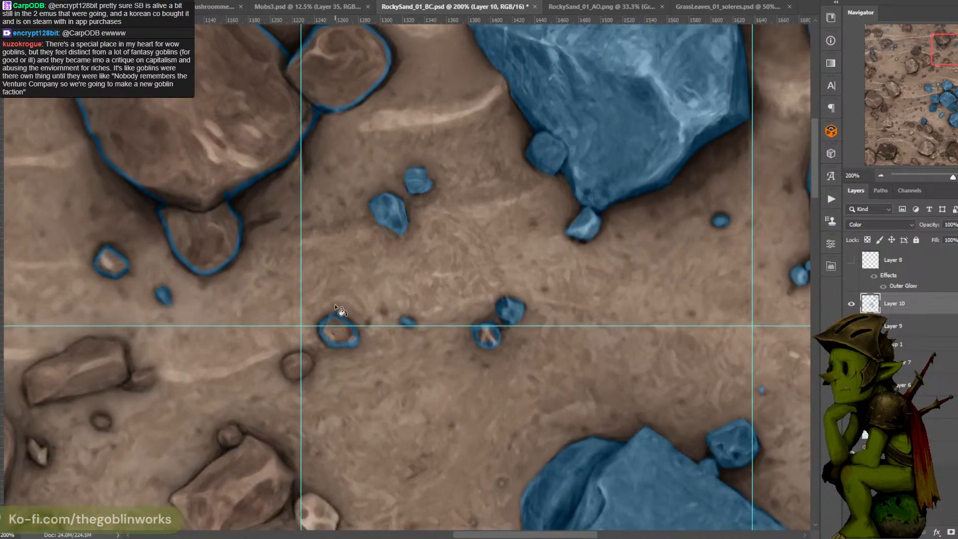
click(336, 71)
drag(416, 251, 577, 182)
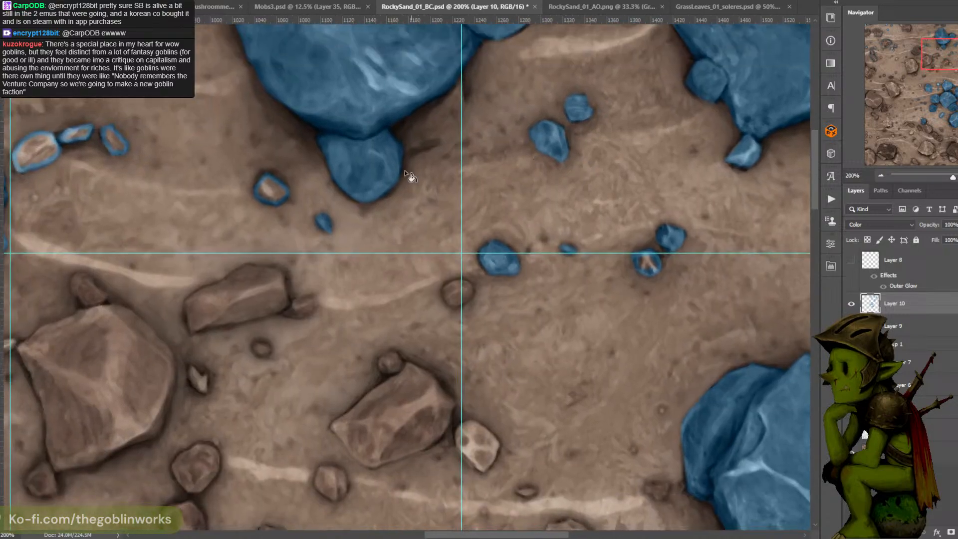
drag(295, 193, 504, 391)
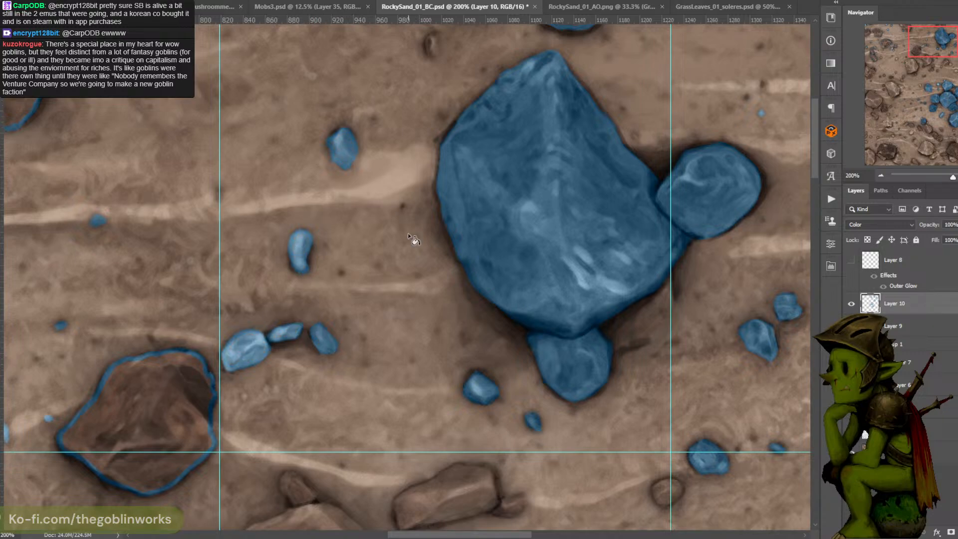
Fill the outlined dark rock, the angular rock at the texture's top edge and the outlined pebbles between them with blue
key(ctrl+minus)
key(ctrl+minus)
key(ctrl+plus)
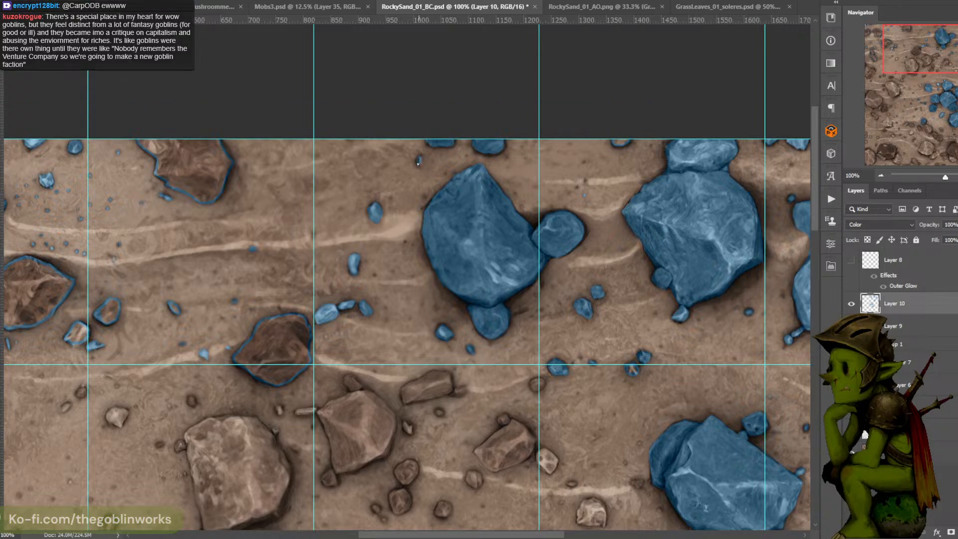
drag(412, 182, 496, 68)
click(342, 218)
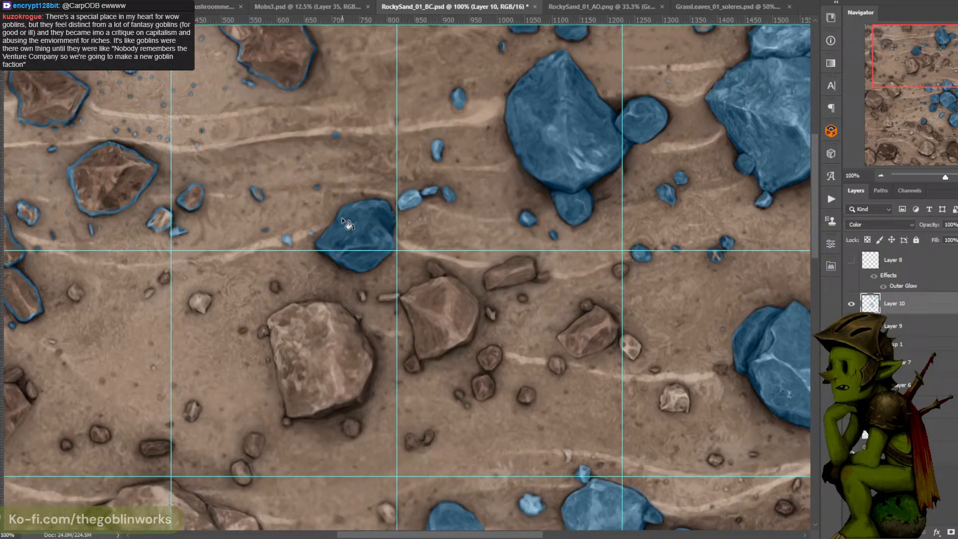
click(257, 194)
click(276, 61)
click(189, 197)
click(167, 227)
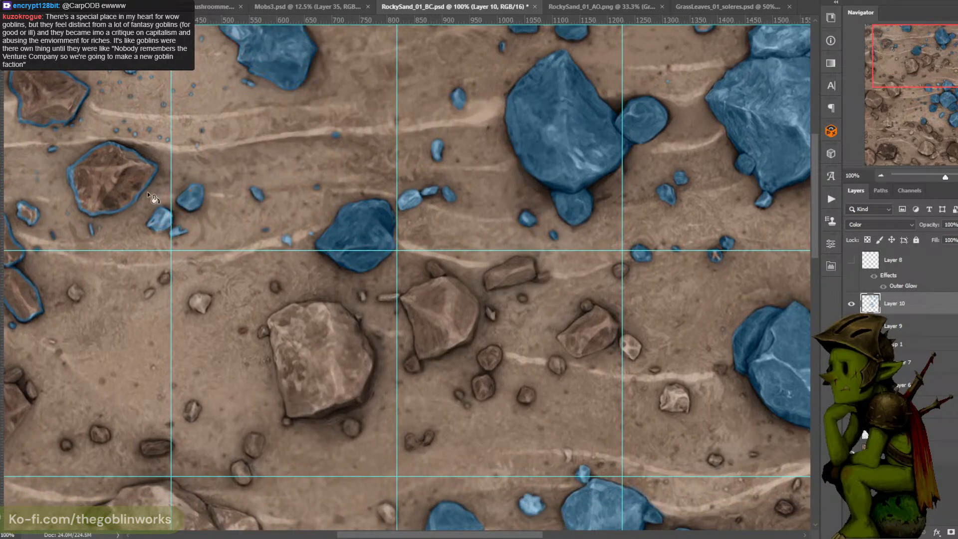
Fill the remaining outlined rocks in the texture's upper-left area, including the two stacked oblong stones, with blue
click(130, 185)
drag(216, 217, 432, 286)
click(232, 283)
click(212, 305)
click(222, 359)
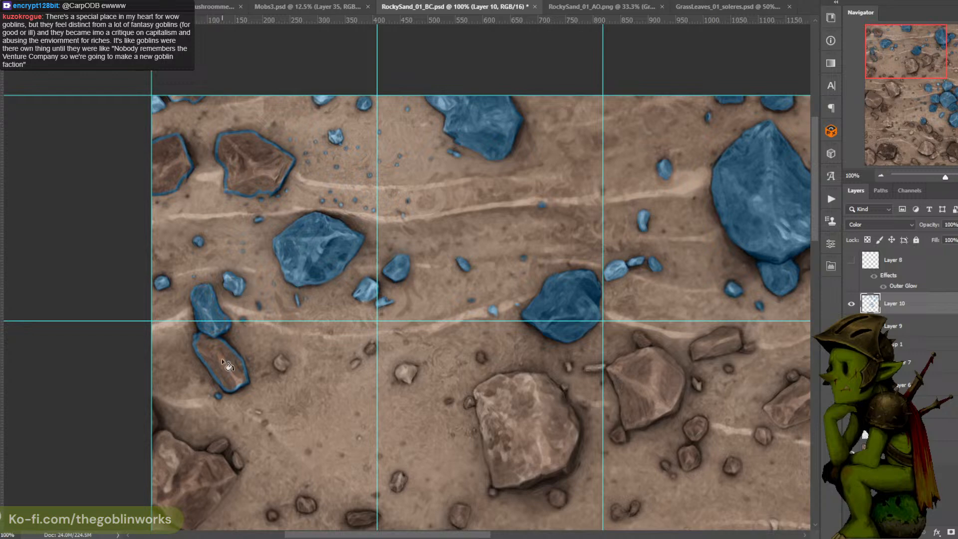
click(254, 163)
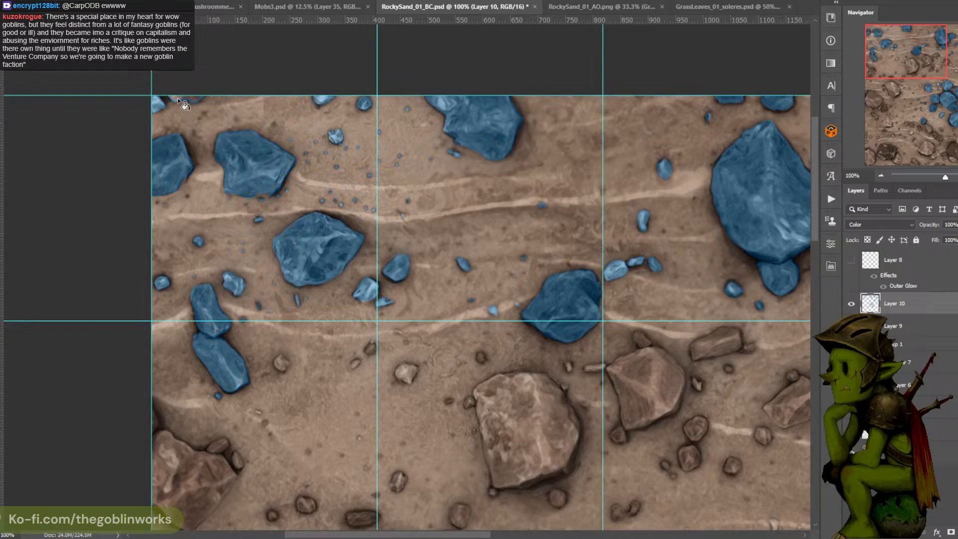
drag(526, 182, 505, 174)
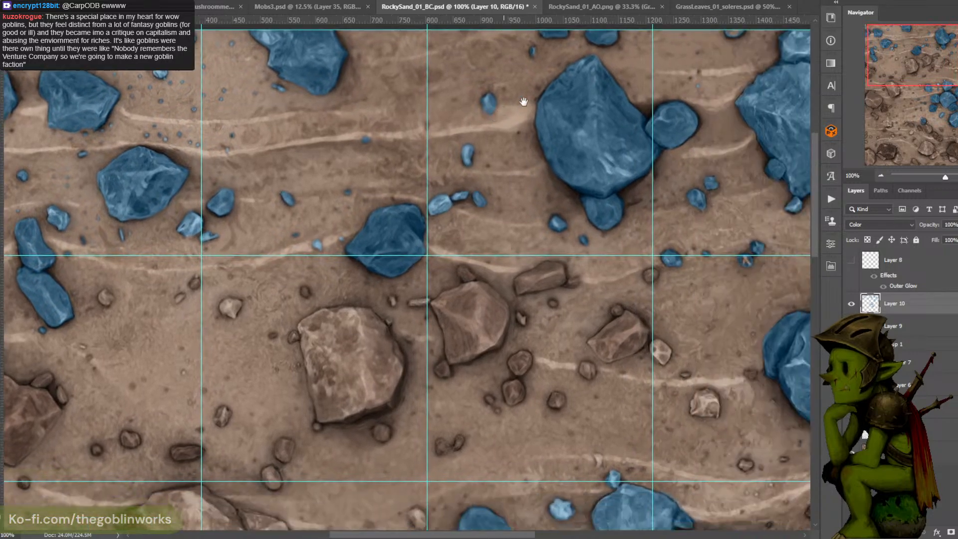
Check the whole texture for outlines without a fill and save the document
key(ctrl+minus)
drag(612, 210, 517, 125)
key(ctrl+minus)
key(ctrl+minus)
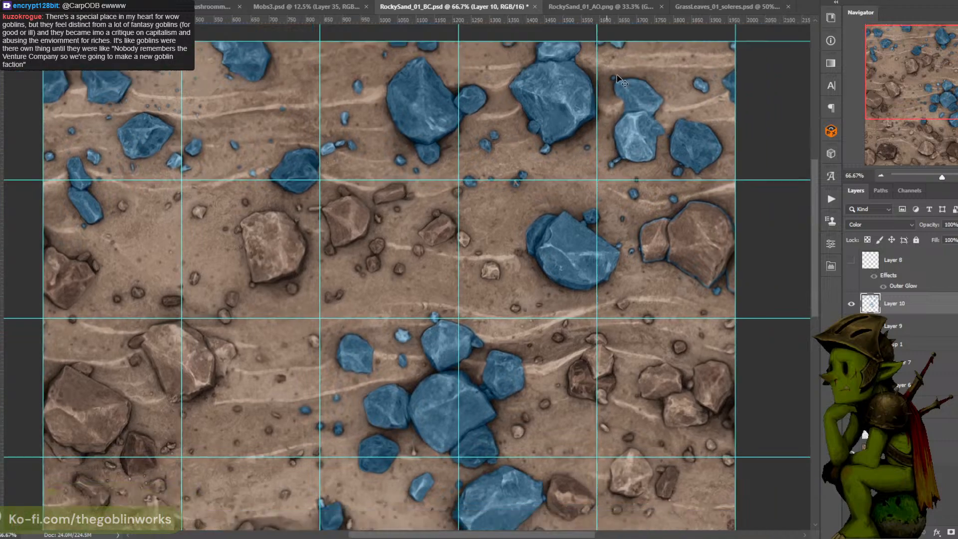
key(ctrl+plus)
key(ctrl+s)
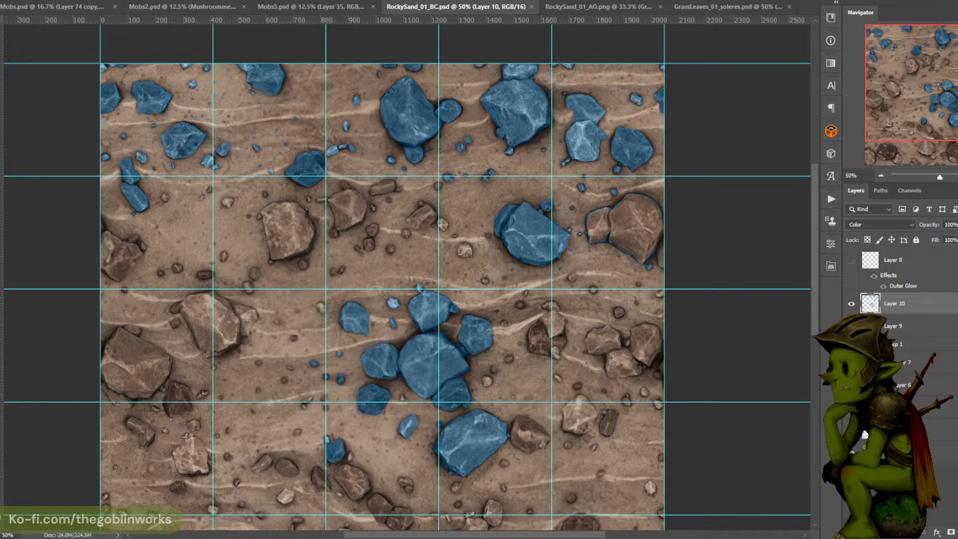
Close the blue outlines along the texture's right edge and fill the large edge rock and its neighbouring stones with blue
key(ctrl+plus)
drag(713, 230, 525, 259)
key(ctrl+plus)
key(ctrl+plus)
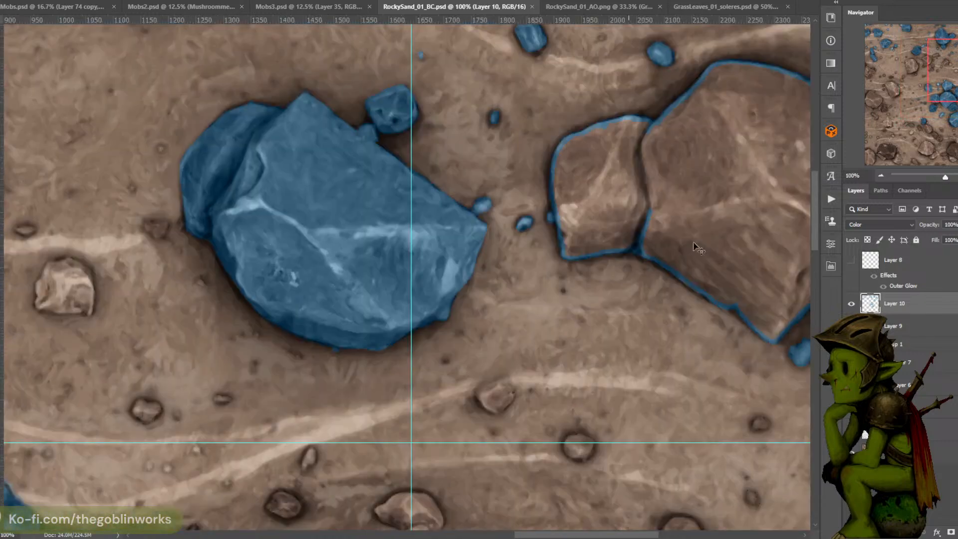
drag(672, 238, 373, 221)
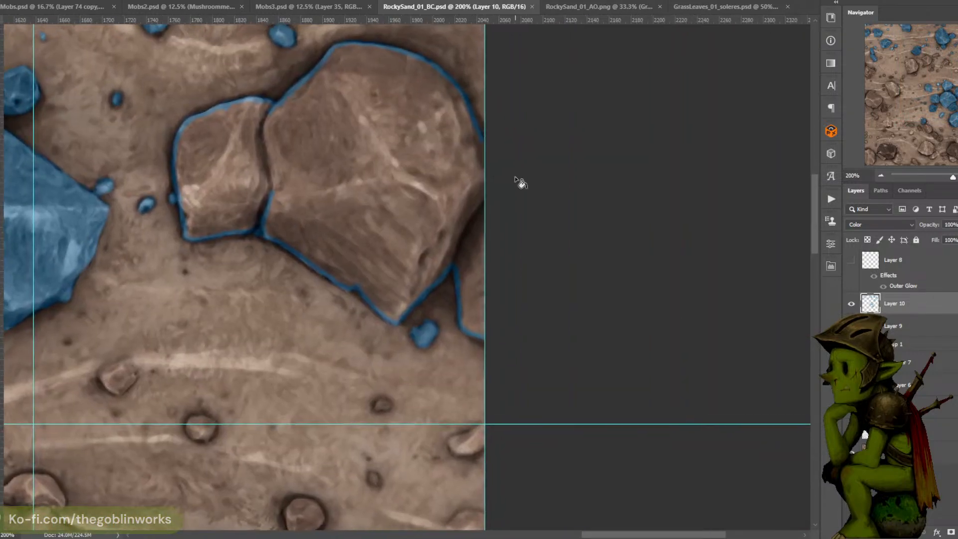
click(481, 144)
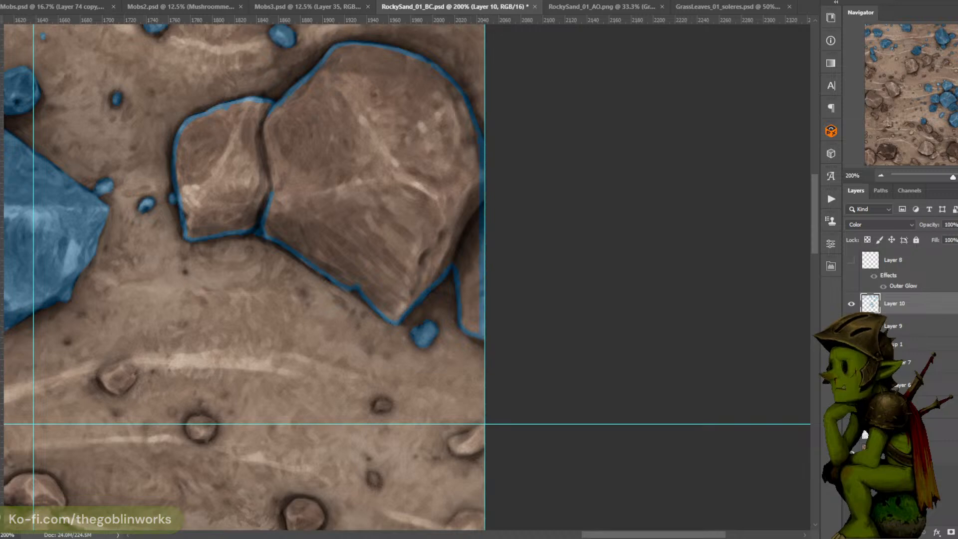
click(368, 139)
drag(389, 166, 523, 267)
key(ctrl+minus)
drag(438, 224, 511, 147)
key(ctrl+plus)
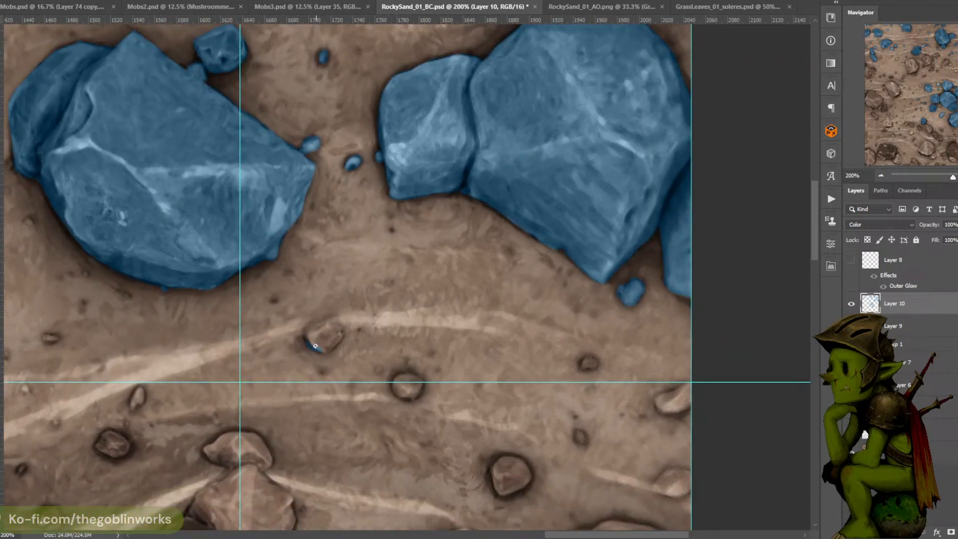
Paint the two pebbles on the sand below the large right-edge rock and its attached stone blue
drag(320, 351, 306, 329)
mouse_move(339, 327)
mouse_down()
mouse_move(340, 341)
mouse_move(325, 351)
mouse_move(307, 337)
mouse_move(324, 344)
mouse_up()
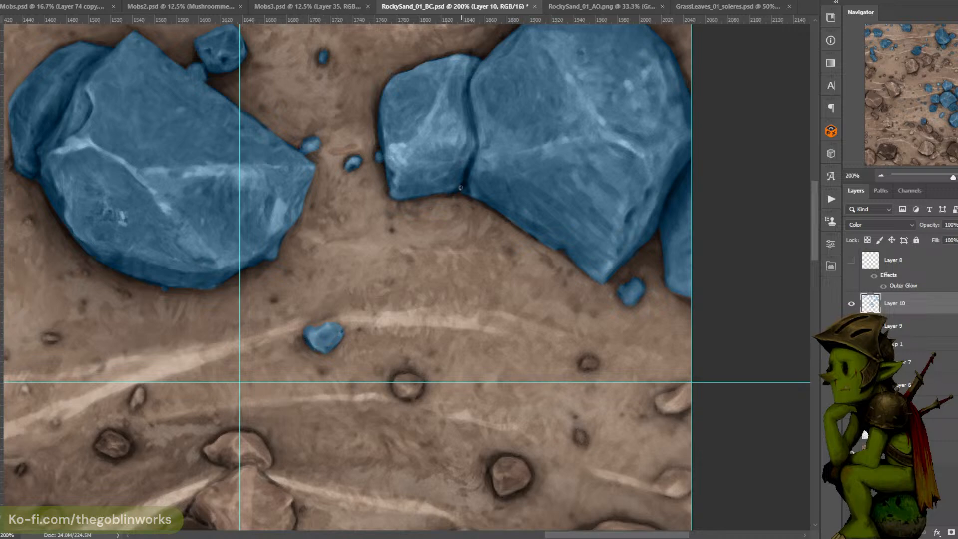
scroll(460, 187, down, 3)
scroll(460, 187, left, 1)
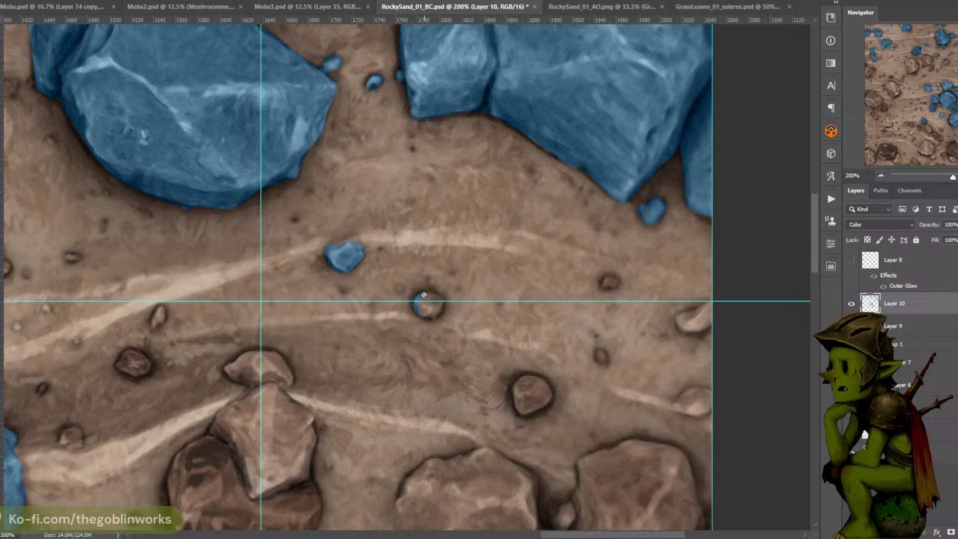
mouse_move(424, 295)
mouse_down()
mouse_move(443, 302)
mouse_move(424, 318)
mouse_move(425, 297)
mouse_move(436, 305)
mouse_up()
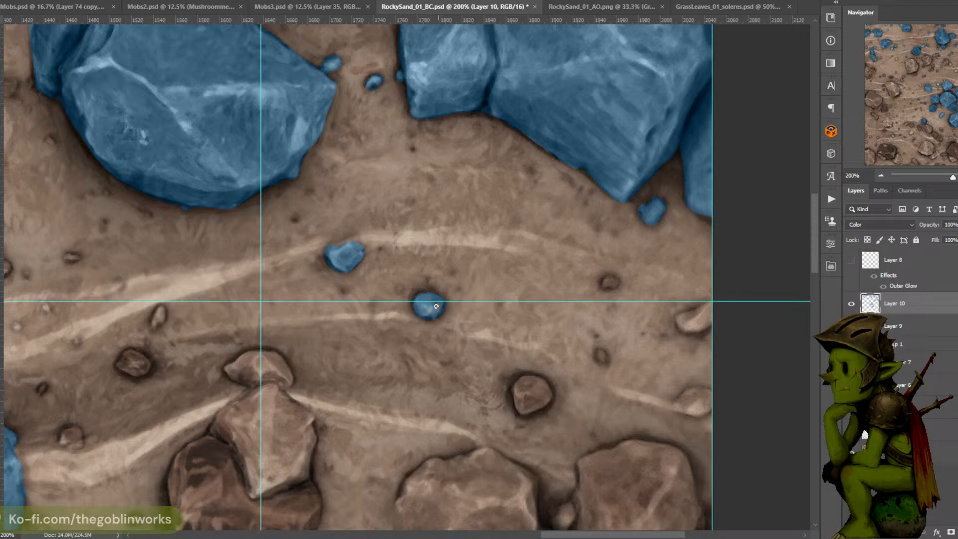
Paint the small pebble below the large right-edge rock and the tiny speck above that rock blue
drag(625, 243, 537, 250)
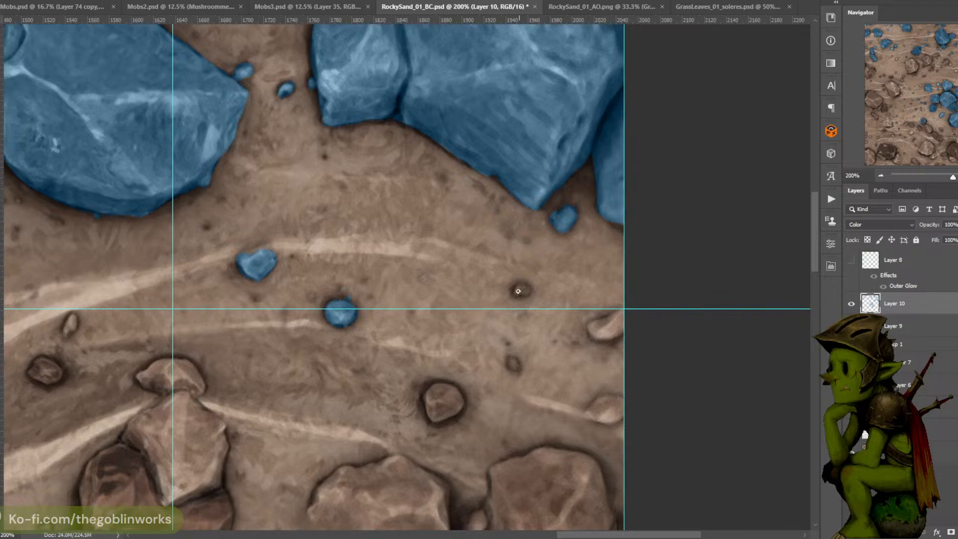
drag(518, 292, 520, 289)
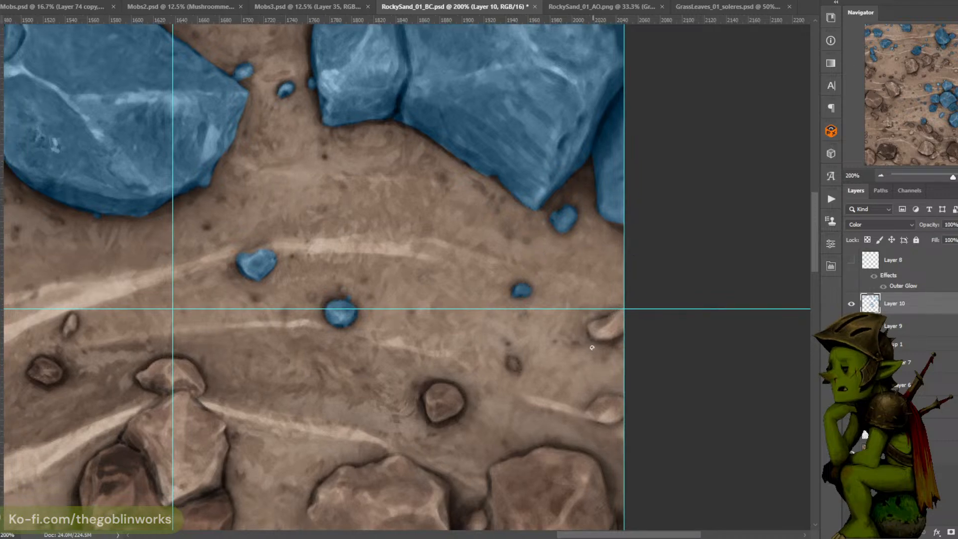
drag(560, 346, 562, 365)
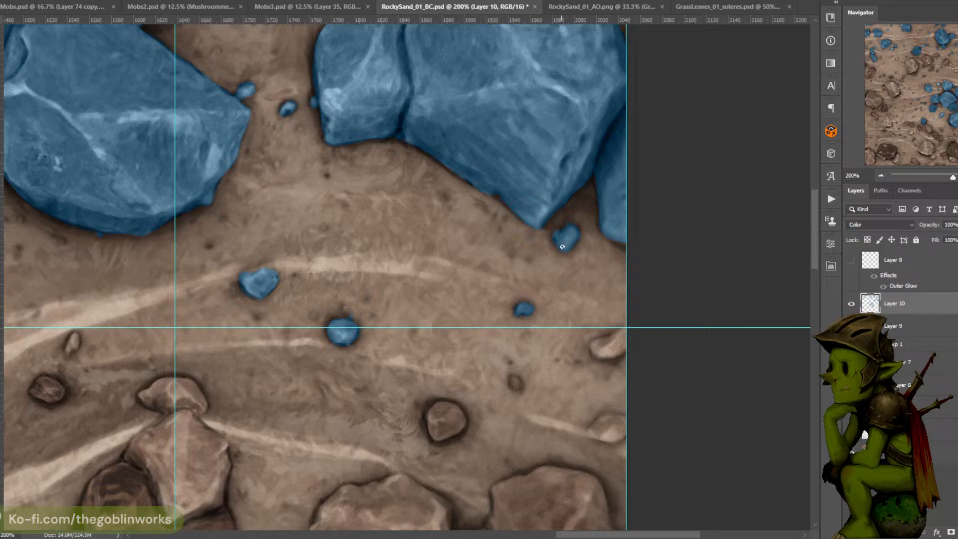
scroll(519, 399, up, 5)
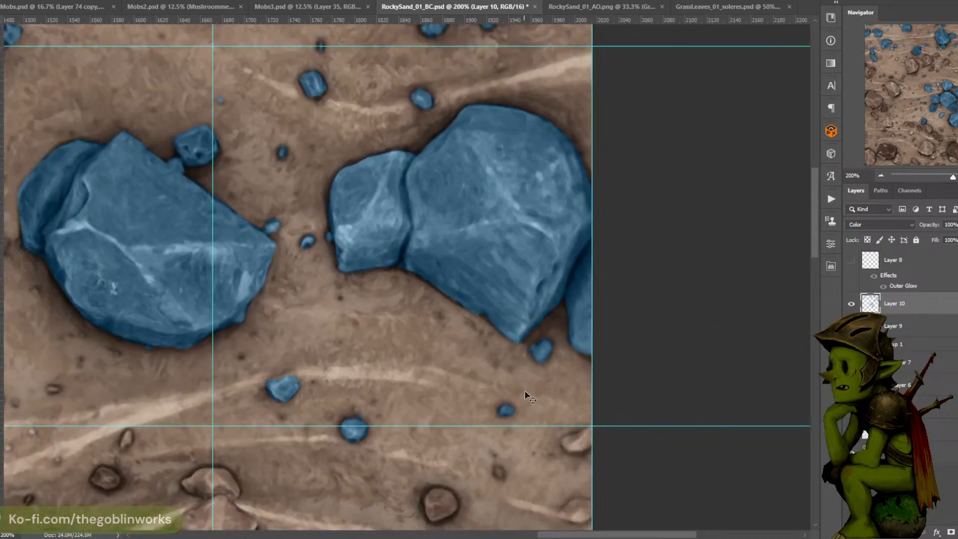
key(ctrl+minus)
drag(512, 379, 546, 392)
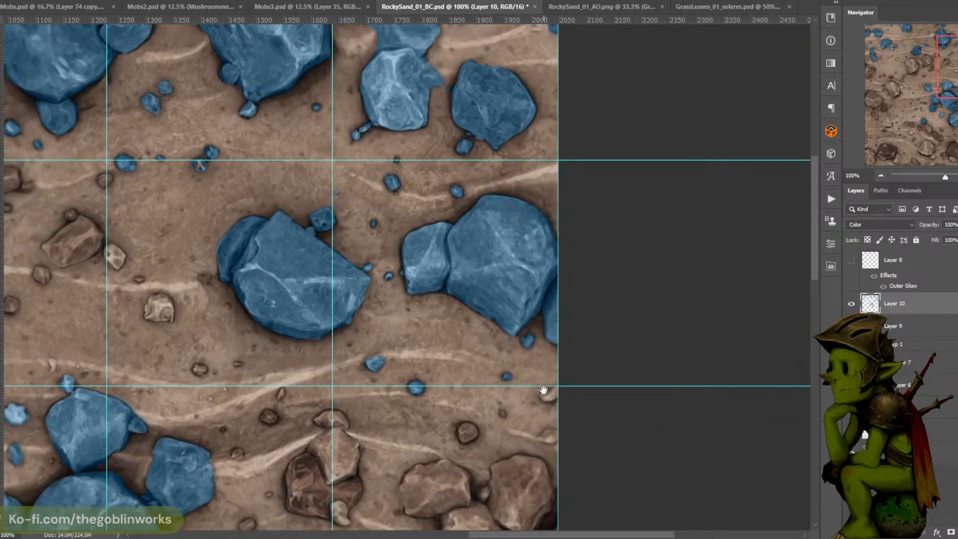
key(ctrl+plus)
drag(603, 77, 600, 85)
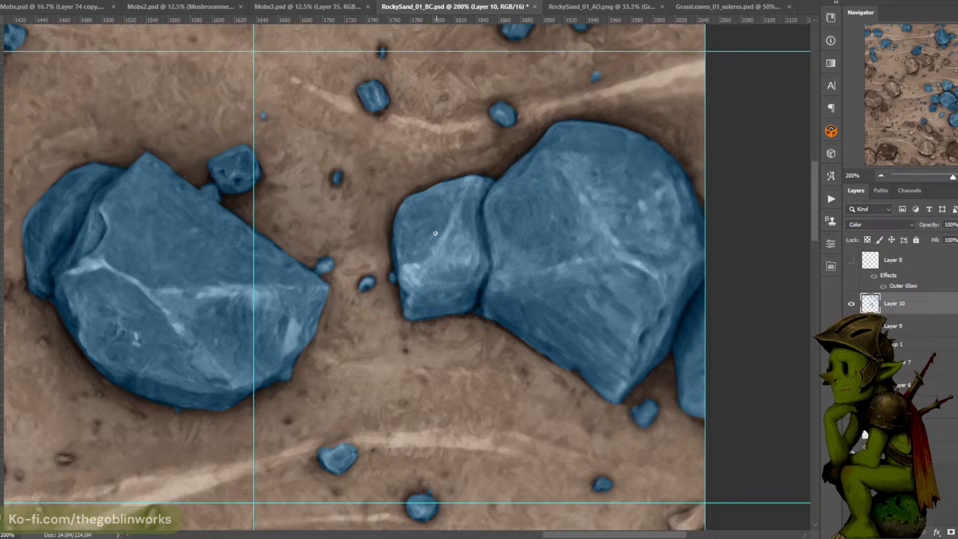
Paint the small pebbles and tiny specks below the broad cracked rock's lower-left side blue
key(ctrl+minus)
drag(399, 294, 596, 228)
key(ctrl+plus)
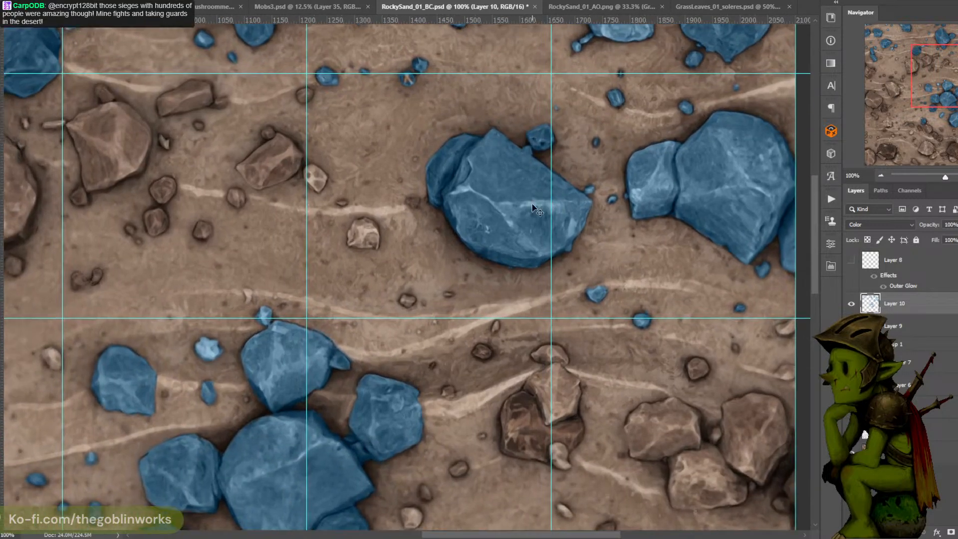
drag(532, 192, 493, 214)
drag(437, 331, 441, 330)
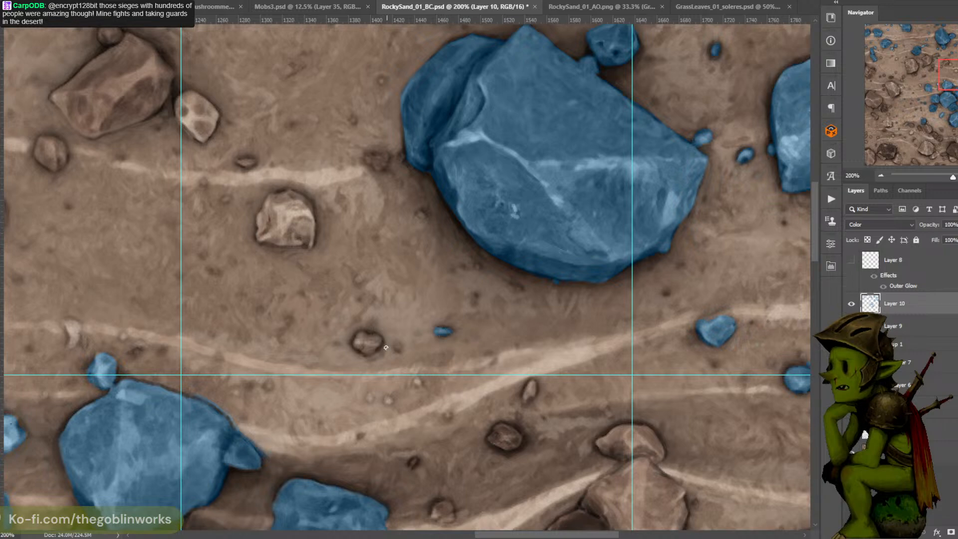
mouse_move(369, 352)
mouse_down()
mouse_move(358, 336)
mouse_move(377, 335)
mouse_move(373, 346)
mouse_move(361, 339)
mouse_up()
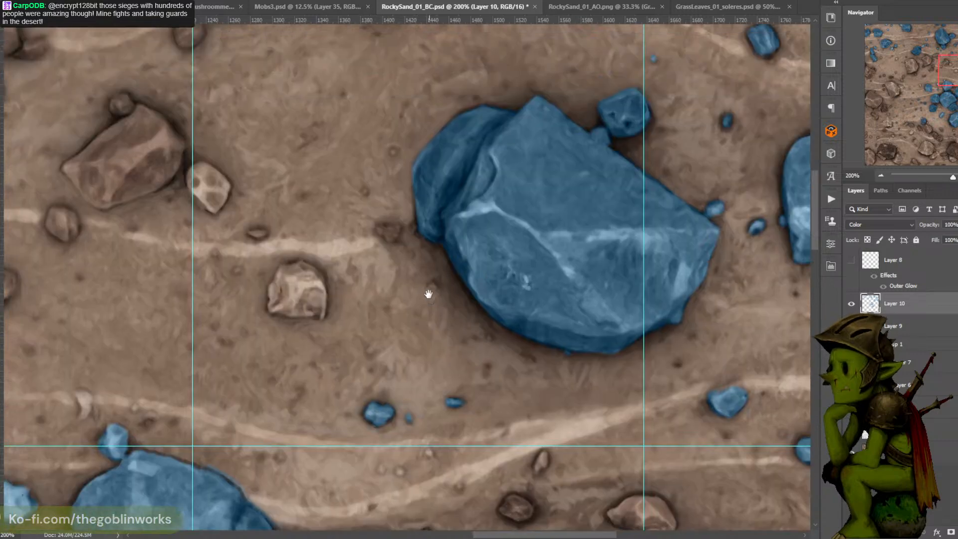
mouse_move(416, 216)
mouse_down()
mouse_move(432, 282)
mouse_move(423, 303)
mouse_move(443, 320)
mouse_up()
click(369, 347)
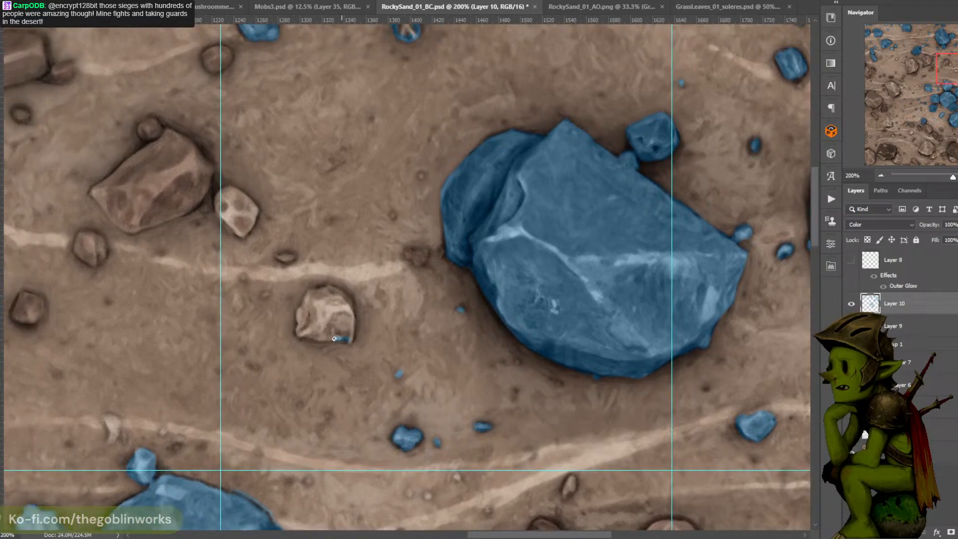
Outline and fill the pale angular stone beside the broad cracked rock, and paint the small pebbles between and above them blue
mouse_move(314, 336)
mouse_down()
mouse_move(298, 329)
mouse_move(301, 311)
mouse_move(306, 295)
mouse_move(328, 288)
mouse_up()
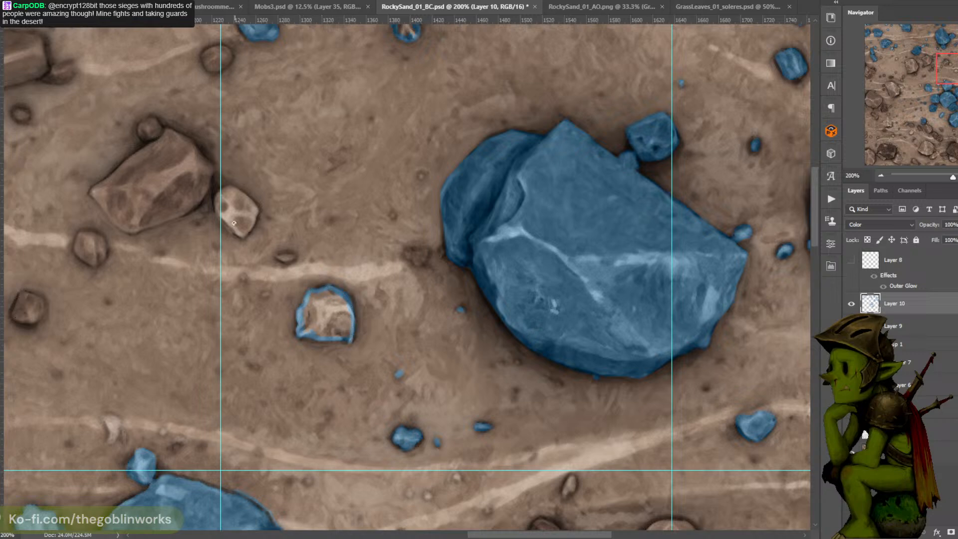
click(322, 302)
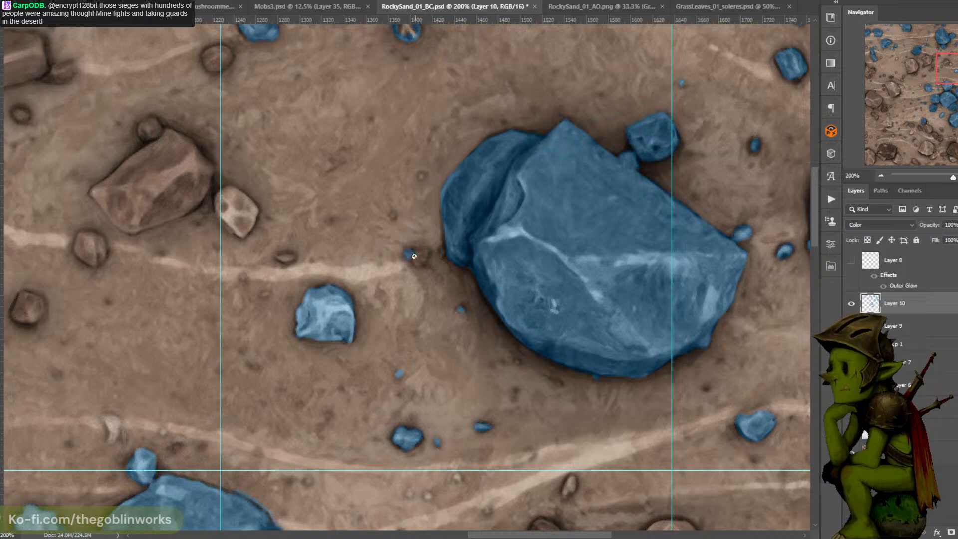
mouse_move(414, 256)
mouse_down()
mouse_move(423, 261)
mouse_move(419, 251)
mouse_up()
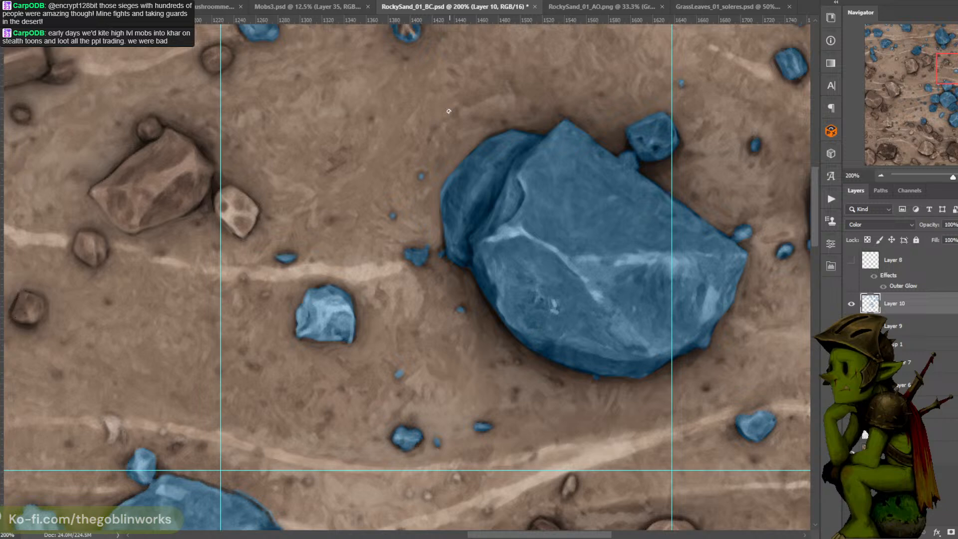
scroll(449, 111, down, 2)
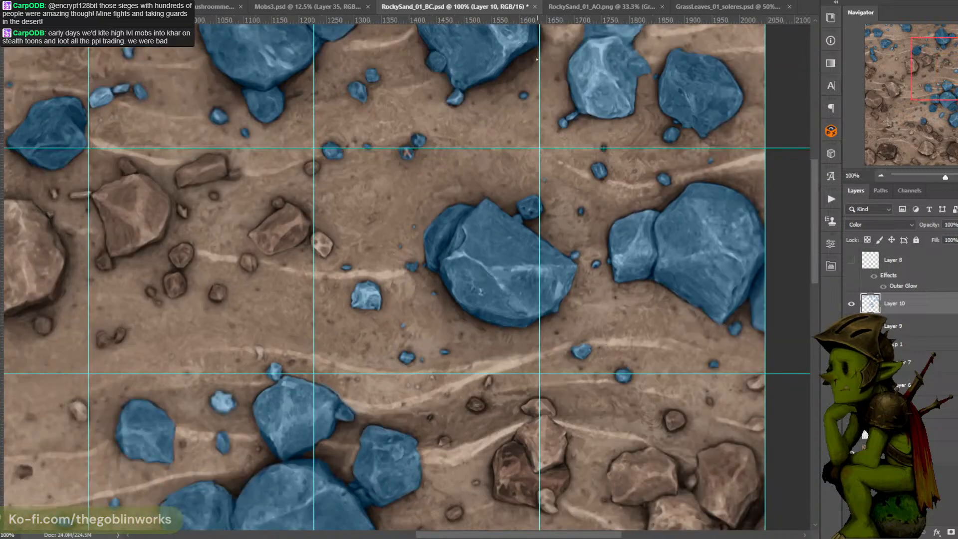
Outline and fill the small pale spotted stone beside the brown angular rock in blue
scroll(532, 78, up, 1)
scroll(412, 99, up, 1)
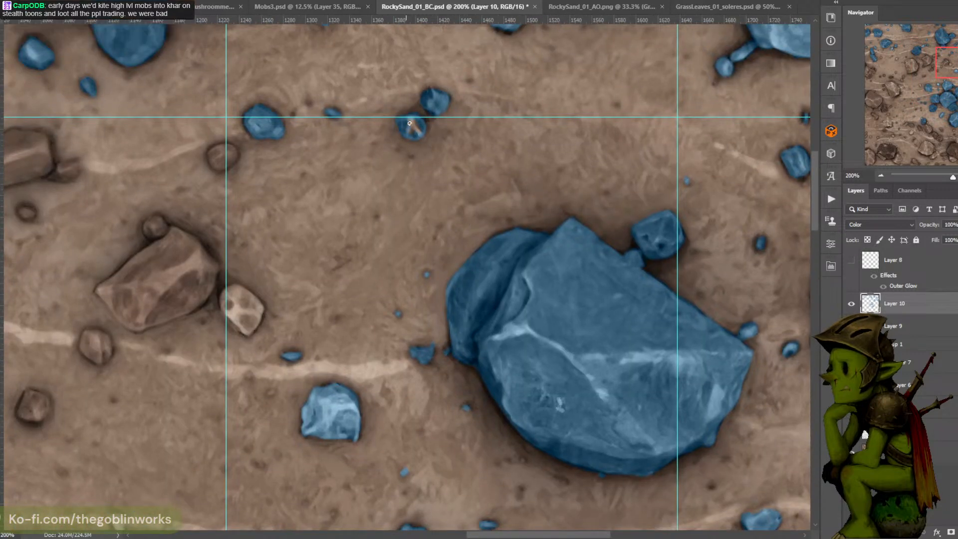
drag(406, 196, 510, 114)
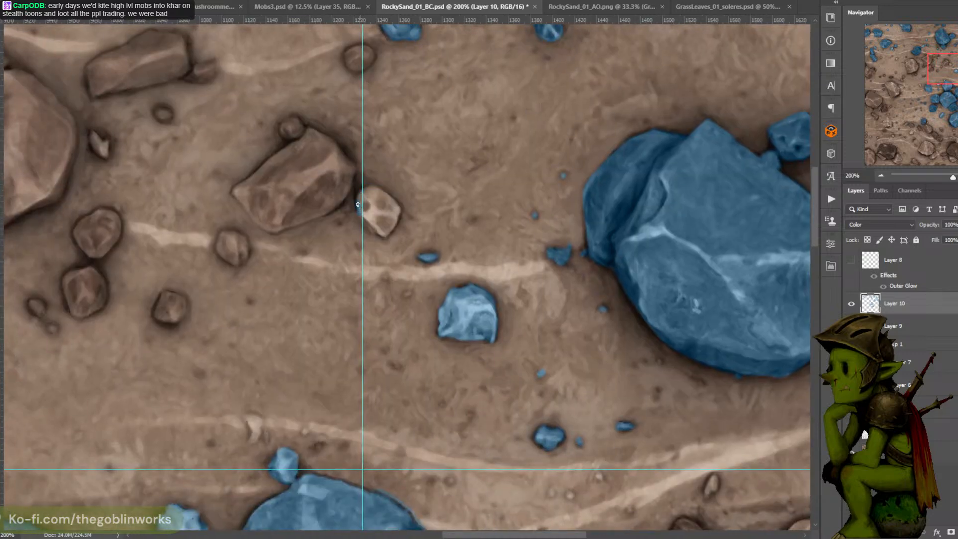
drag(367, 188, 389, 200)
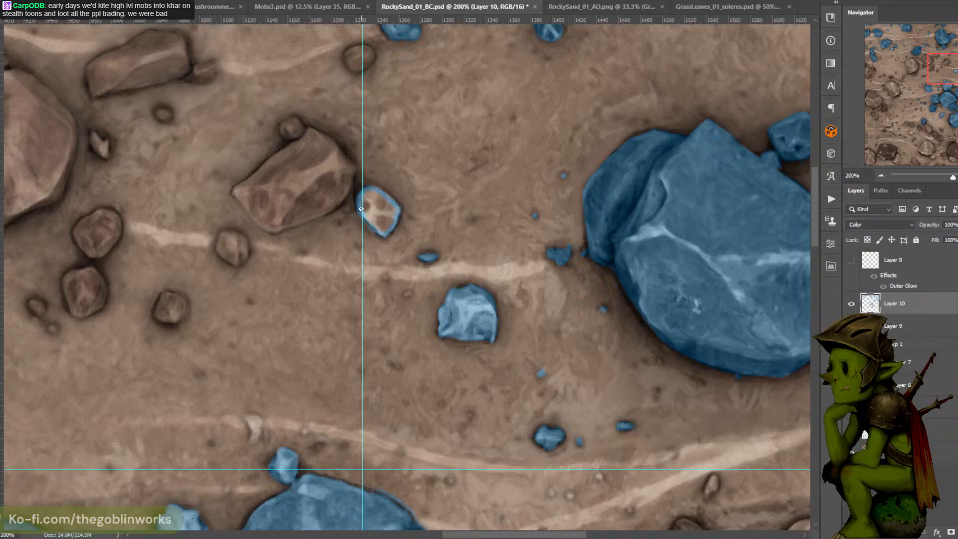
mouse_move(361, 209)
mouse_down()
mouse_move(384, 228)
mouse_move(395, 209)
mouse_move(386, 198)
mouse_move(367, 193)
mouse_up()
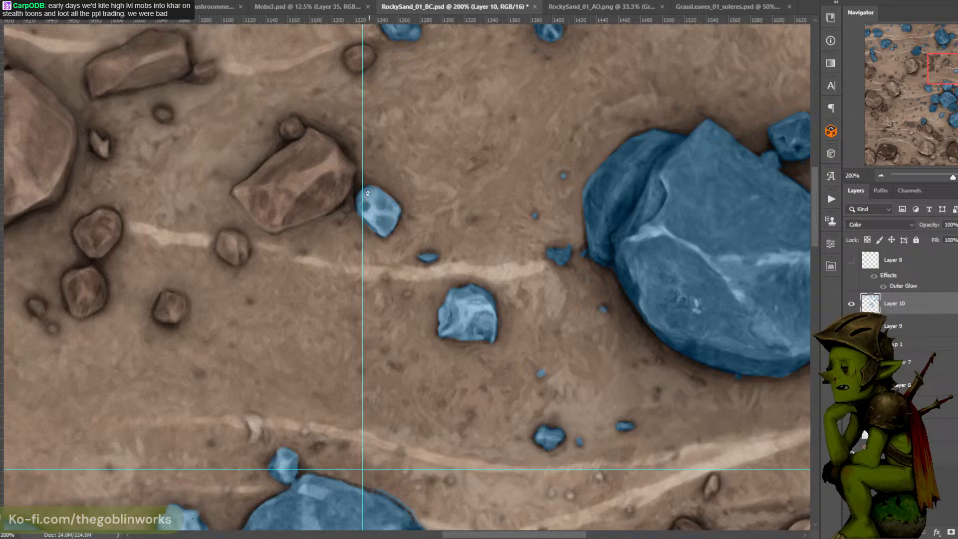
Outline the brown angular rock next to the pale spotted stone in blue and fill the round pebble above it
drag(401, 145, 464, 184)
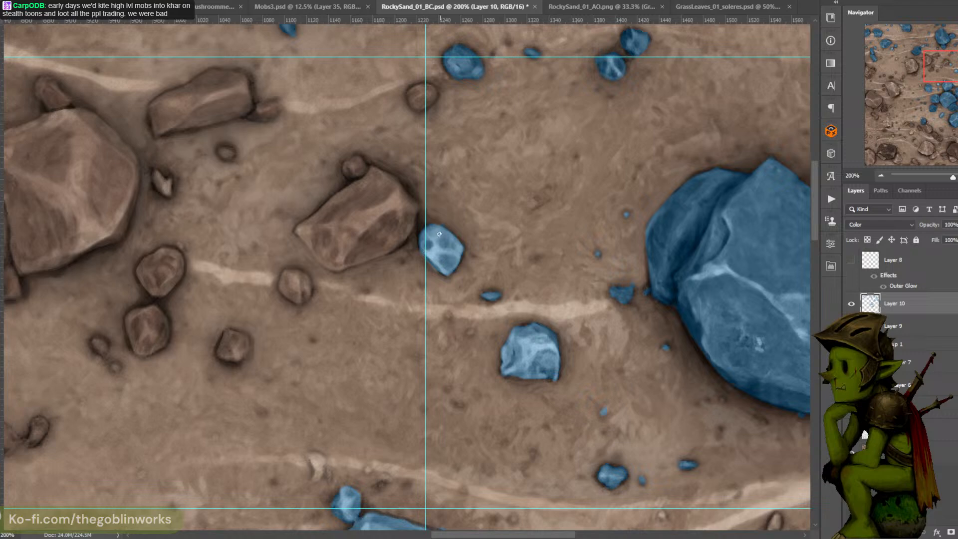
key(l)
drag(446, 228, 449, 220)
mouse_move(402, 238)
mouse_down()
mouse_move(417, 206)
mouse_move(367, 165)
mouse_up()
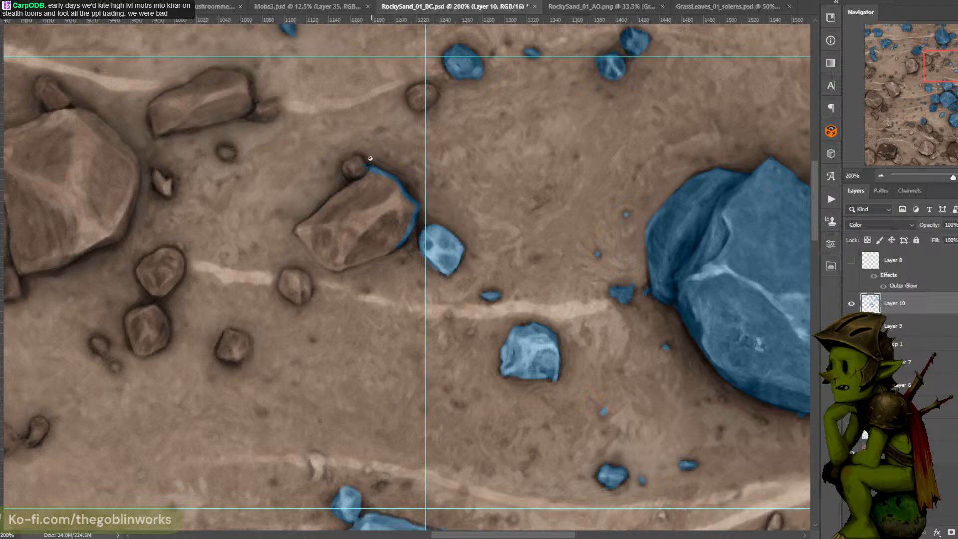
mouse_move(416, 109)
mouse_down()
mouse_move(432, 88)
mouse_move(421, 106)
mouse_move(411, 92)
mouse_move(415, 101)
mouse_move(435, 91)
mouse_up()
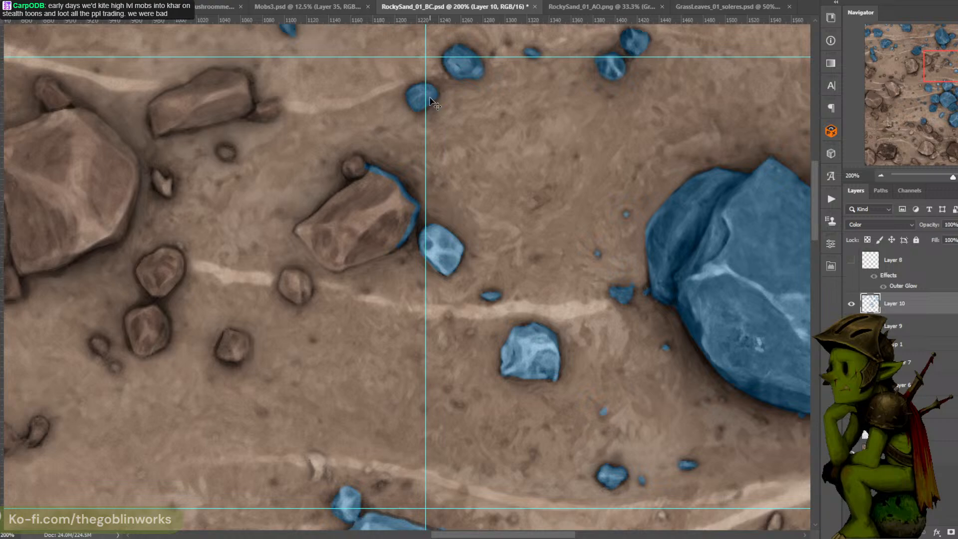
key(ctrl+minus)
key(ctrl+minus)
key(ctrl+plus)
key(ctrl+plus)
mouse_move(416, 225)
mouse_down()
mouse_move(393, 248)
mouse_move(353, 261)
mouse_move(320, 261)
mouse_move(297, 233)
mouse_up()
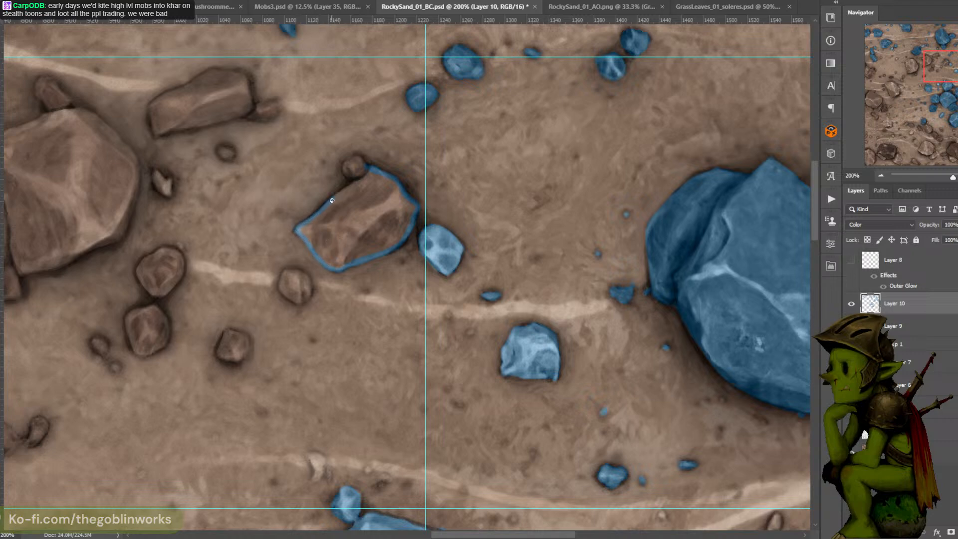
mouse_move(332, 200)
mouse_down()
mouse_move(355, 179)
mouse_move(344, 163)
mouse_move(358, 157)
mouse_move(365, 171)
mouse_up()
Outline the pebble touching the angular rock's top, the four small stones on the sand beside it, and the nearby pointed shard in blue
drag(400, 203, 489, 136)
mouse_move(383, 232)
mouse_down()
mouse_move(370, 216)
mouse_move(381, 203)
mouse_move(400, 213)
mouse_move(393, 232)
mouse_move(444, 188)
mouse_move(493, 166)
mouse_up()
mouse_move(418, 237)
mouse_down()
mouse_move(424, 215)
mouse_move(446, 222)
mouse_move(434, 243)
mouse_move(420, 227)
mouse_up()
mouse_move(353, 186)
mouse_down()
mouse_move(366, 223)
mouse_move(352, 232)
mouse_up()
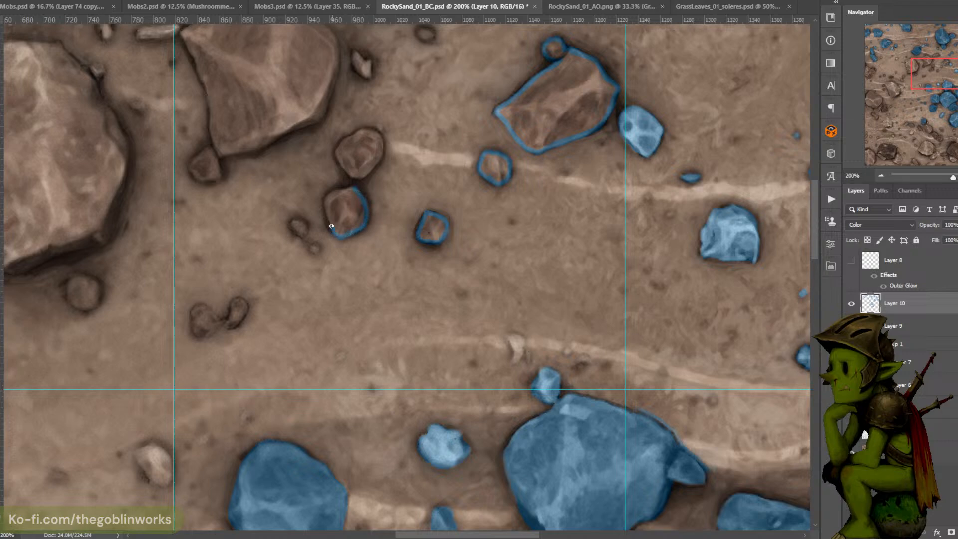
drag(352, 187, 326, 199)
drag(380, 144, 385, 214)
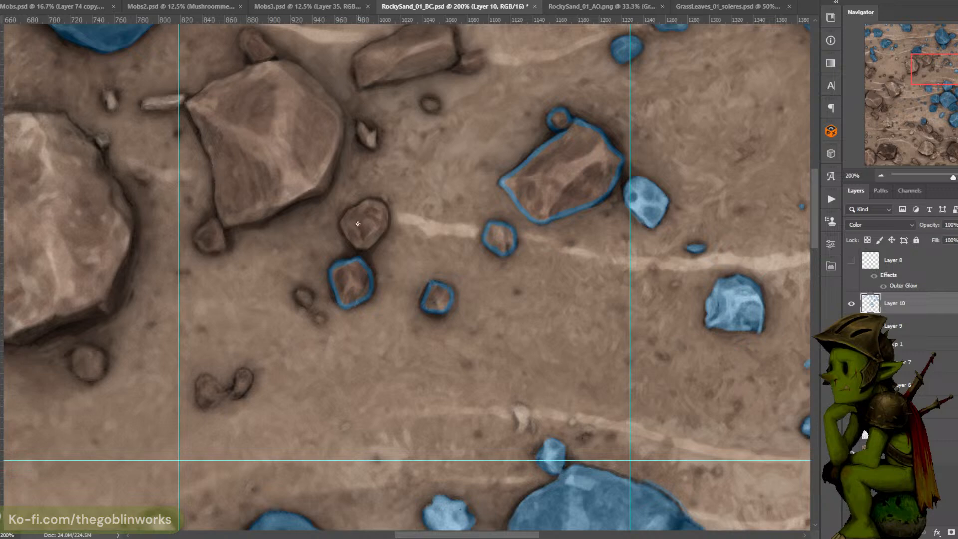
mouse_move(358, 246)
mouse_down()
mouse_move(345, 215)
mouse_move(371, 200)
mouse_move(383, 204)
mouse_move(384, 225)
mouse_up()
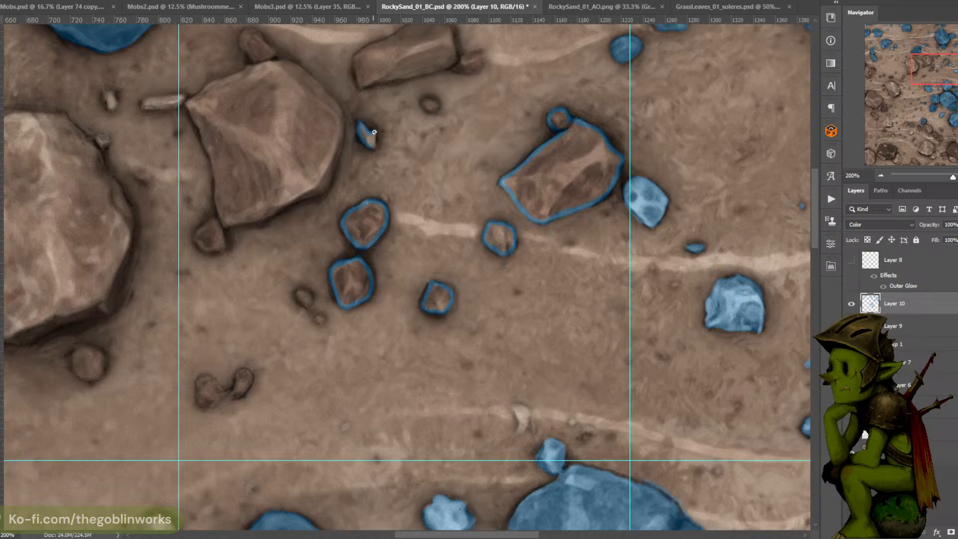
Outline the long flat stone above the pointed shard in blue, along with its attached pebble and the small pebble beneath it
drag(413, 160, 386, 243)
mouse_move(403, 192)
mouse_down()
mouse_move(439, 181)
mouse_move(434, 197)
mouse_move(418, 201)
mouse_move(431, 198)
mouse_move(435, 182)
mouse_move(412, 187)
mouse_move(411, 160)
mouse_move(406, 173)
mouse_move(398, 155)
mouse_move(370, 151)
mouse_move(478, 245)
mouse_up()
drag(459, 200, 412, 225)
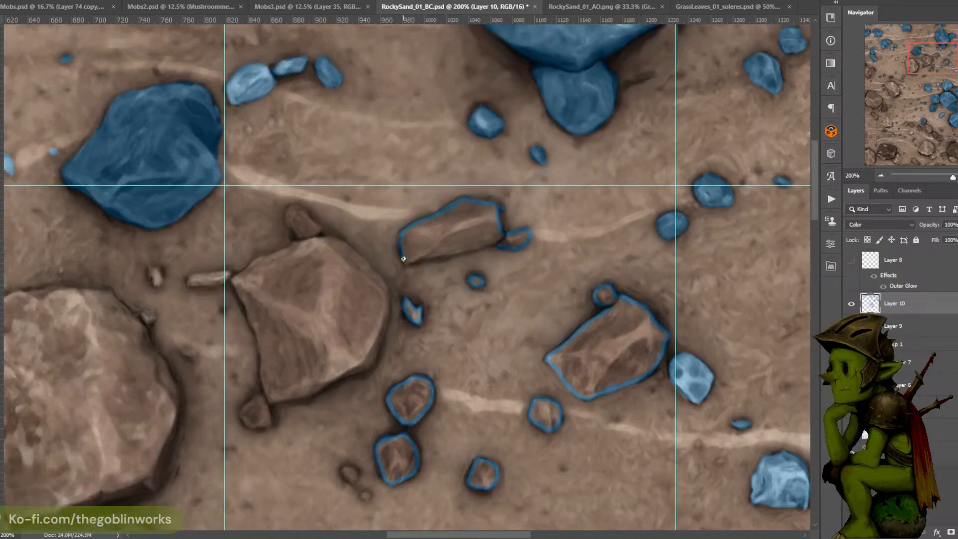
drag(403, 258, 461, 251)
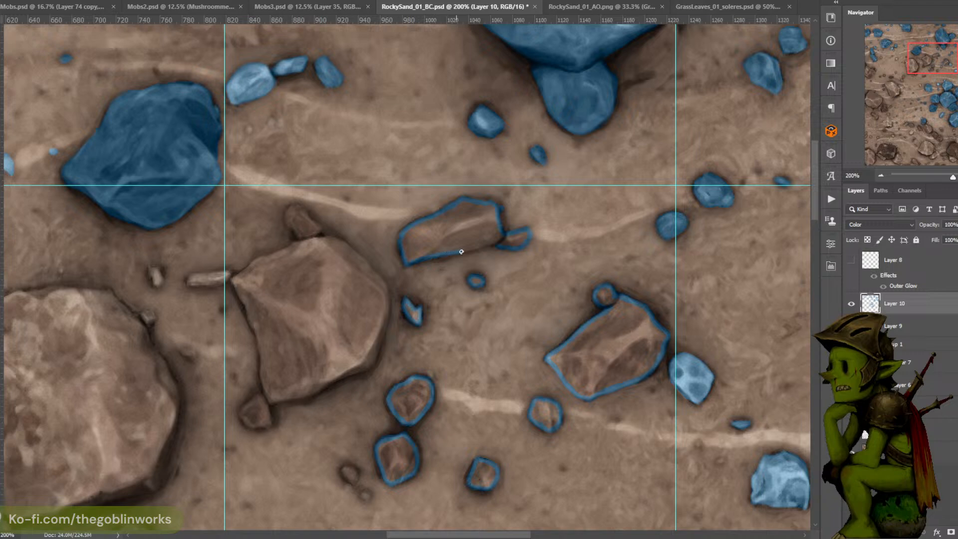
Mark the pale fragment and tiny specks on the sand below in blue, and fill the two small pebbles beside the outlined stones
mouse_move(496, 211)
mouse_down()
mouse_move(569, 138)
mouse_move(485, 205)
mouse_move(488, 111)
mouse_up()
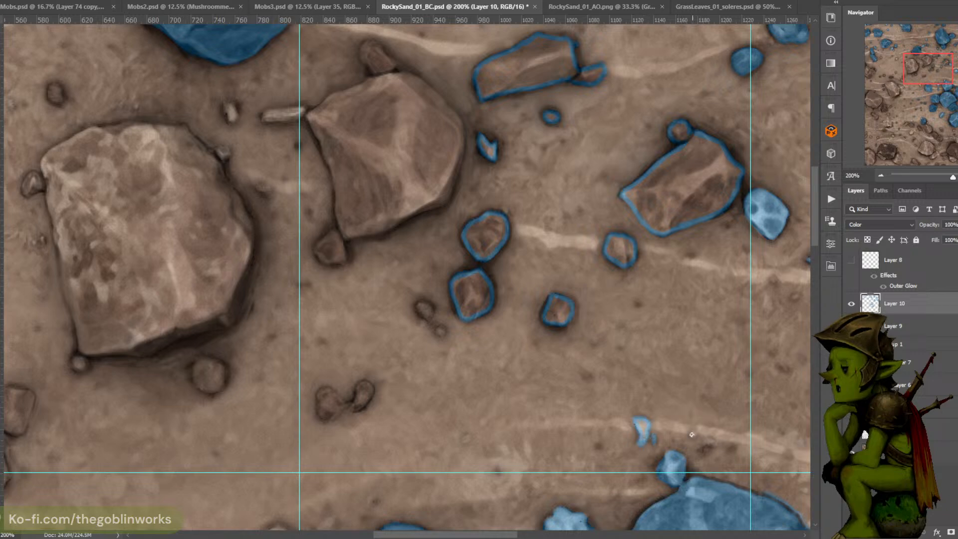
click(693, 433)
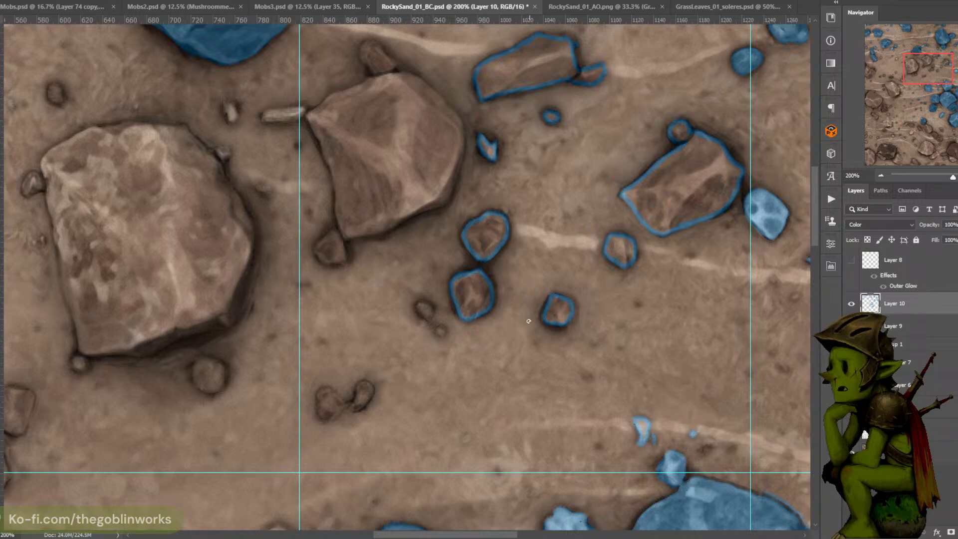
click(539, 400)
click(467, 438)
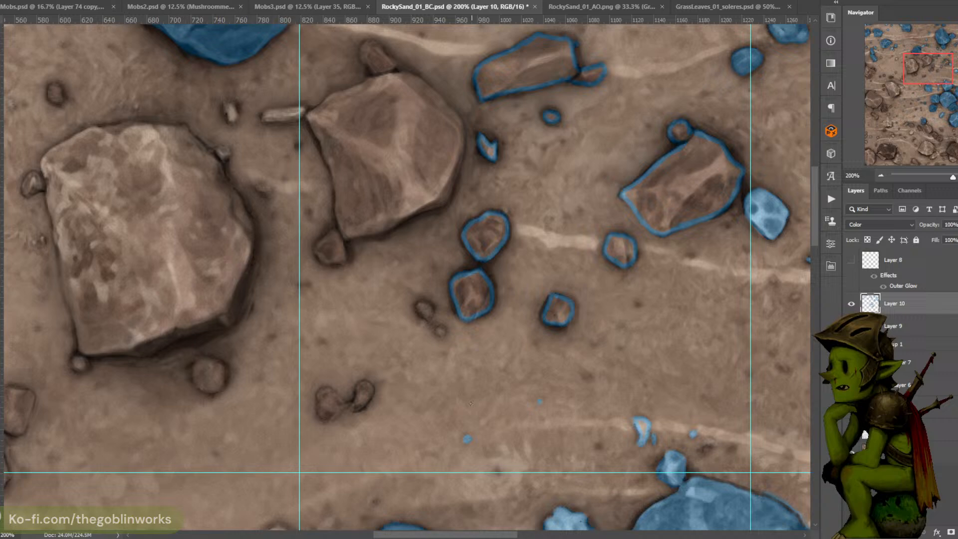
click(441, 331)
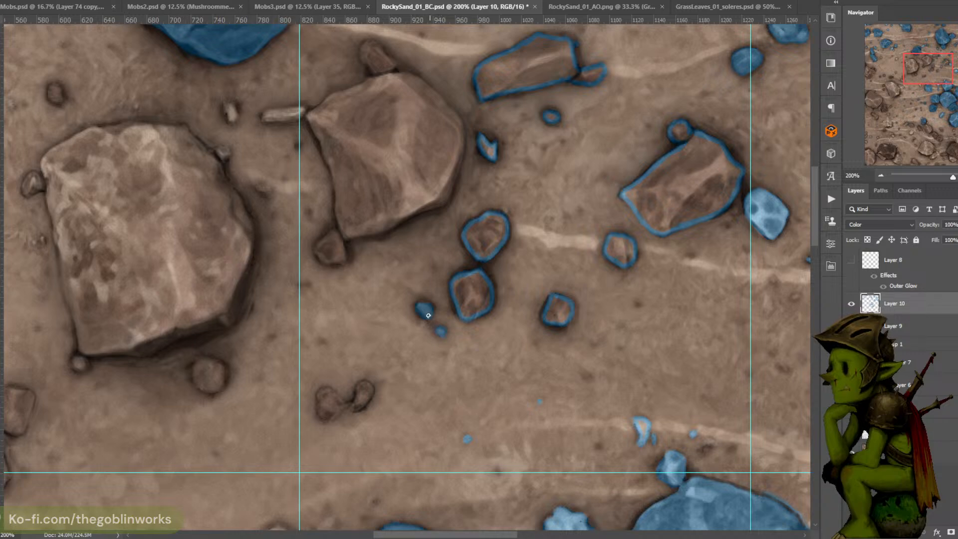
Outline the large pointed rock in blue, including the small stones attached at its lower corner and upper edge
drag(342, 247, 340, 261)
drag(323, 238, 337, 234)
drag(366, 183, 372, 233)
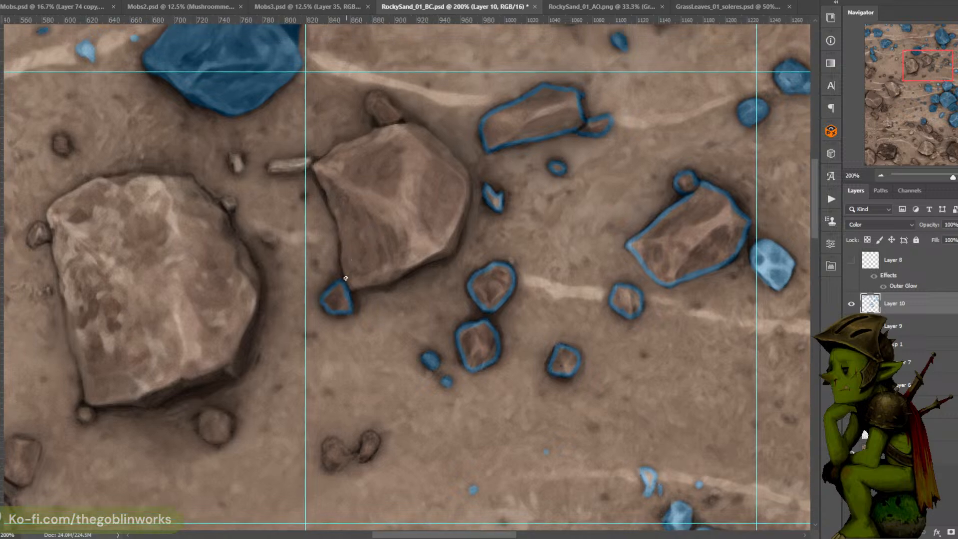
drag(347, 280, 328, 194)
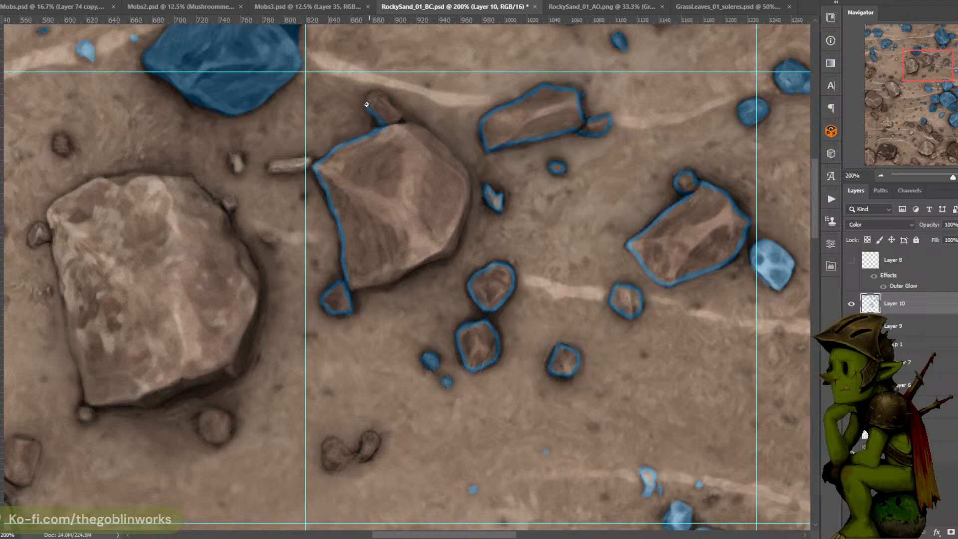
mouse_move(367, 105)
mouse_down()
mouse_move(371, 94)
mouse_move(386, 95)
mouse_move(394, 122)
mouse_up()
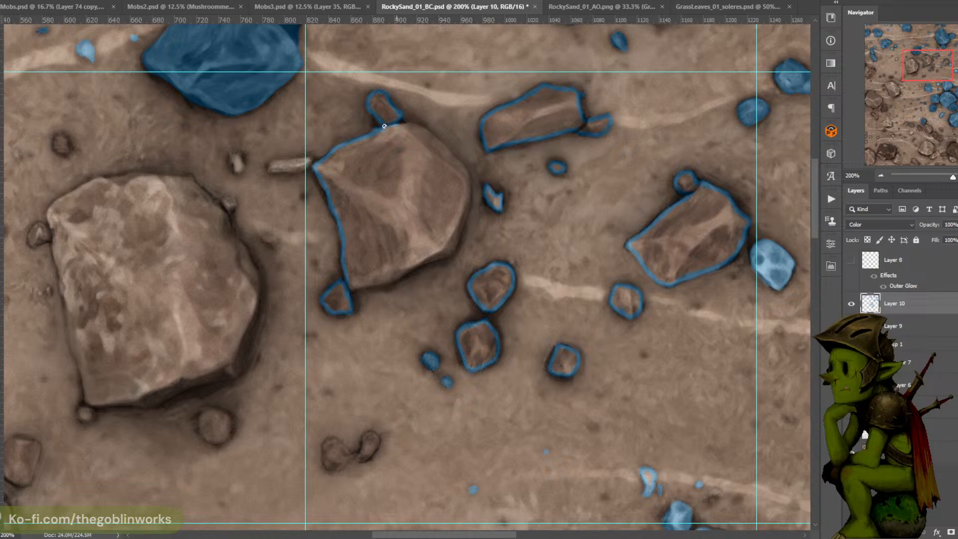
drag(430, 134, 446, 147)
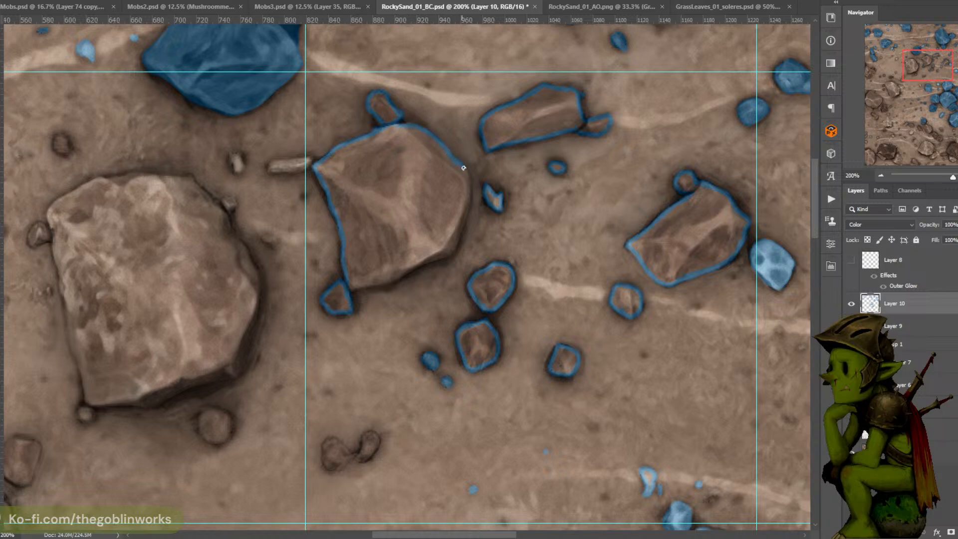
drag(469, 175, 474, 123)
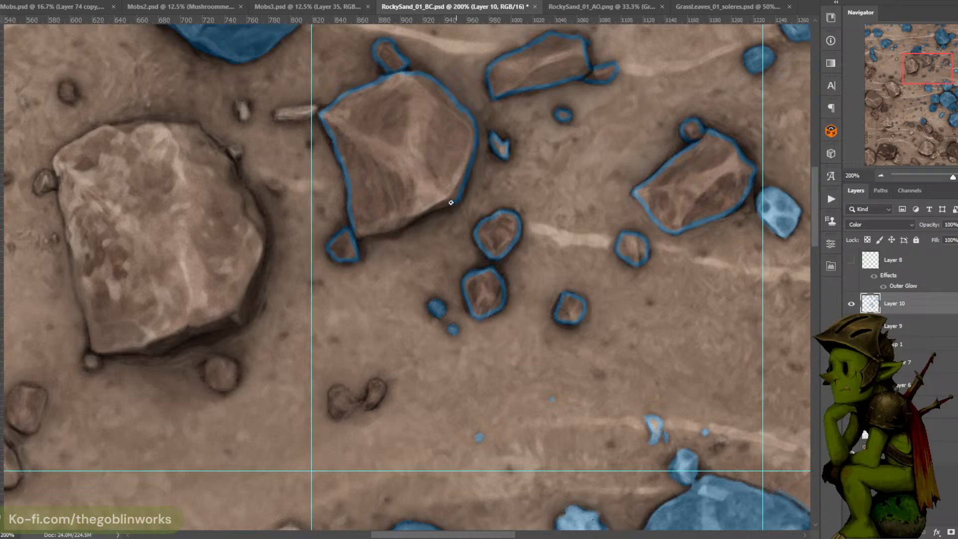
drag(409, 220, 362, 235)
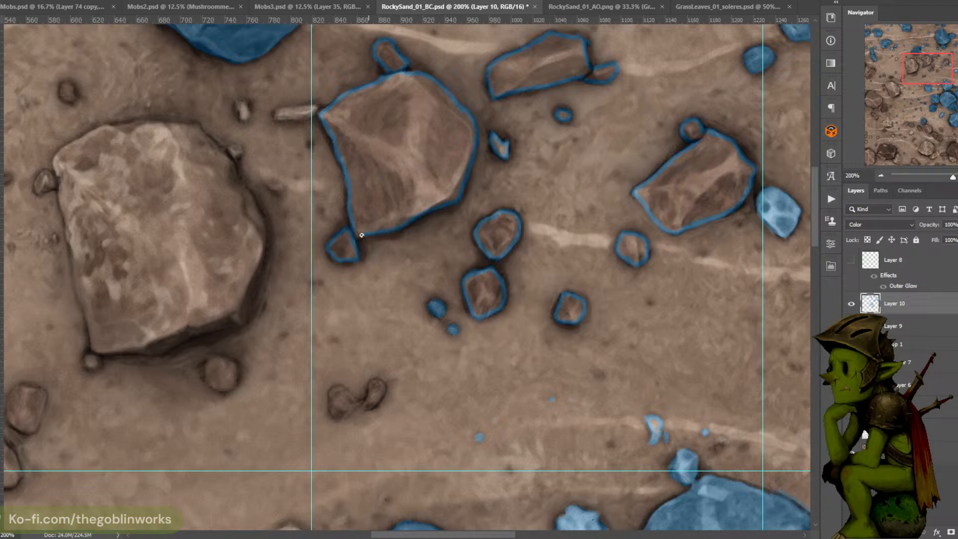
Outline the two joined pebbles below the pointed rock and the round pebble beneath the large mottled rock in blue
drag(462, 199, 462, 125)
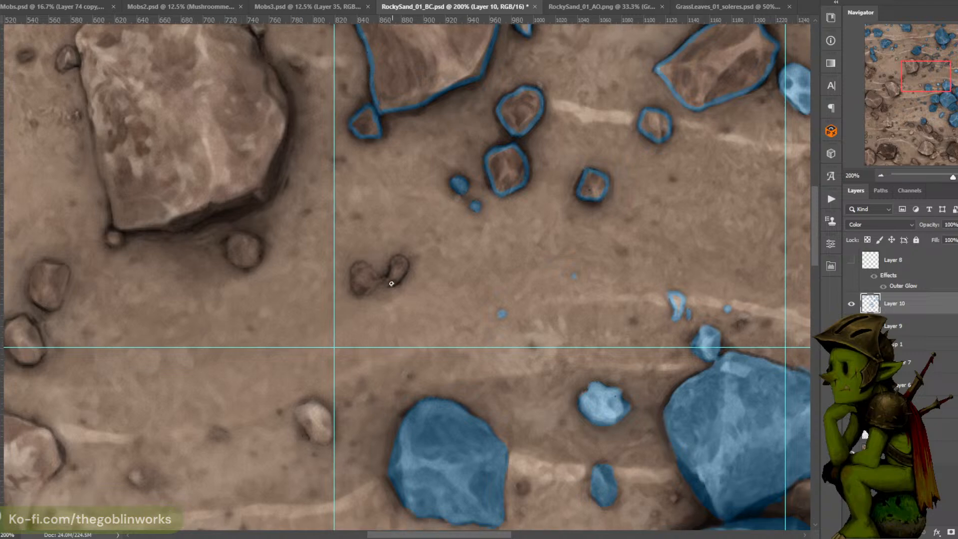
mouse_move(398, 257)
mouse_down()
mouse_move(389, 283)
mouse_move(361, 263)
mouse_move(352, 285)
mouse_up()
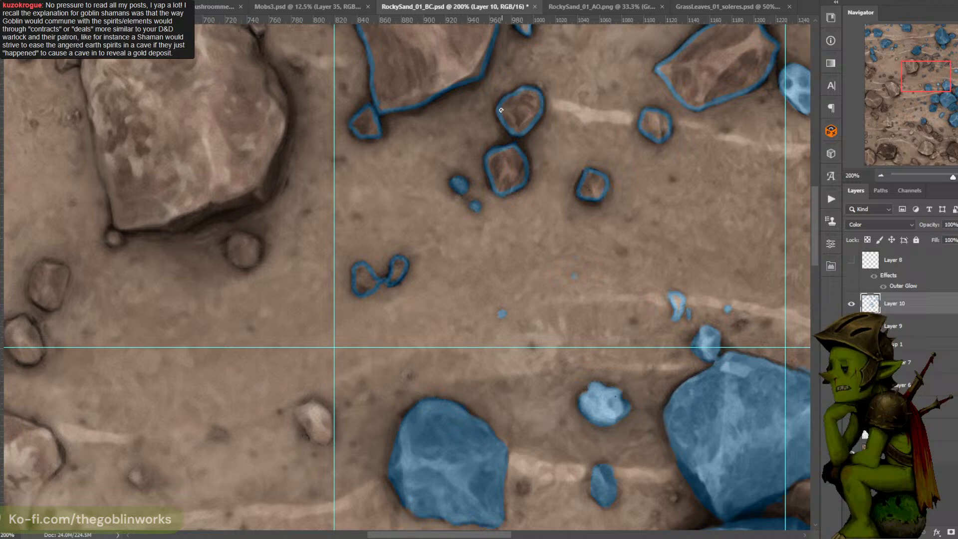
mouse_move(367, 137)
mouse_down()
mouse_move(481, 189)
mouse_move(573, 112)
mouse_up()
mouse_move(444, 238)
mouse_down()
mouse_move(440, 207)
mouse_move(464, 215)
mouse_move(460, 240)
mouse_move(439, 221)
mouse_up()
drag(520, 117, 514, 201)
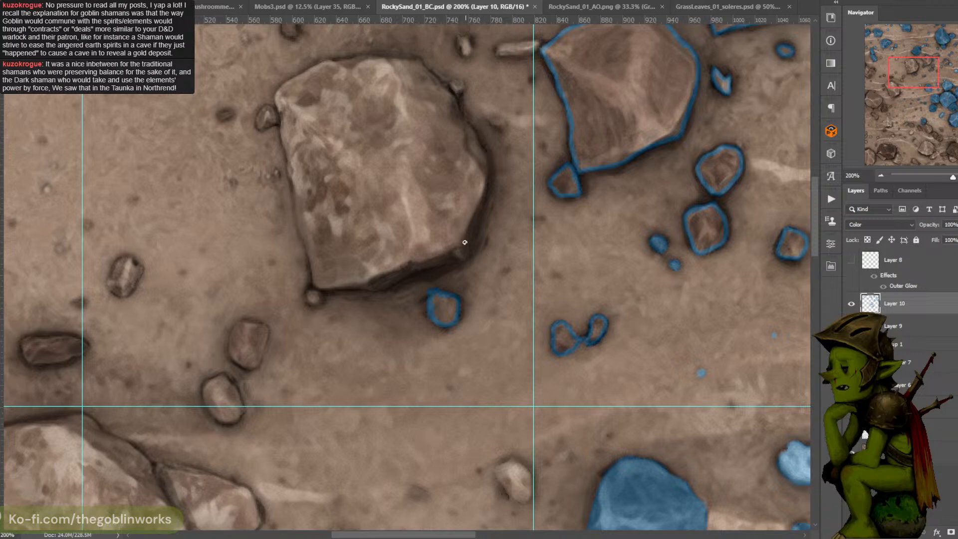
Outline the large mottled rock's right and upper edges in blue, and paint the small nub on its upper-right side
drag(473, 230, 468, 252)
mouse_move(469, 249)
mouse_down()
mouse_move(482, 207)
mouse_move(479, 235)
mouse_move(471, 233)
mouse_up()
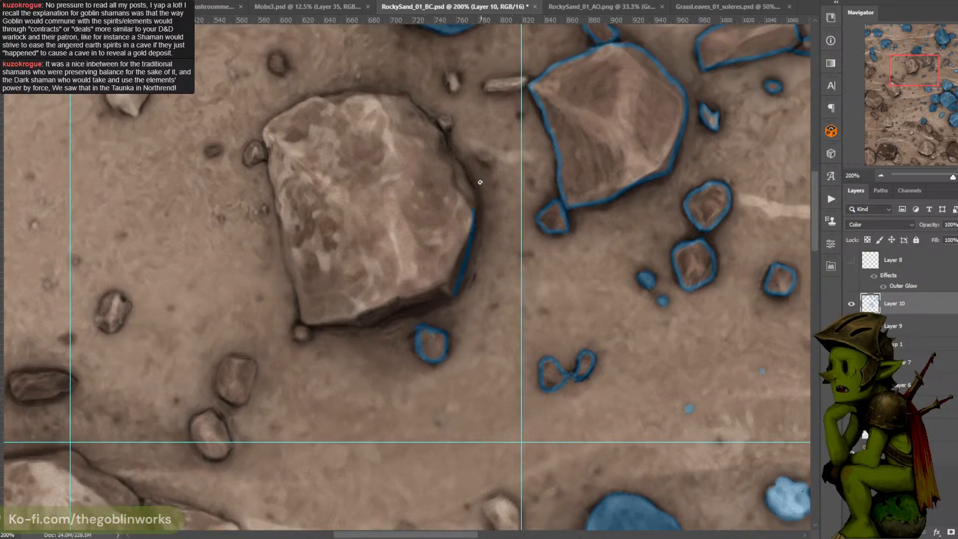
drag(480, 182, 476, 214)
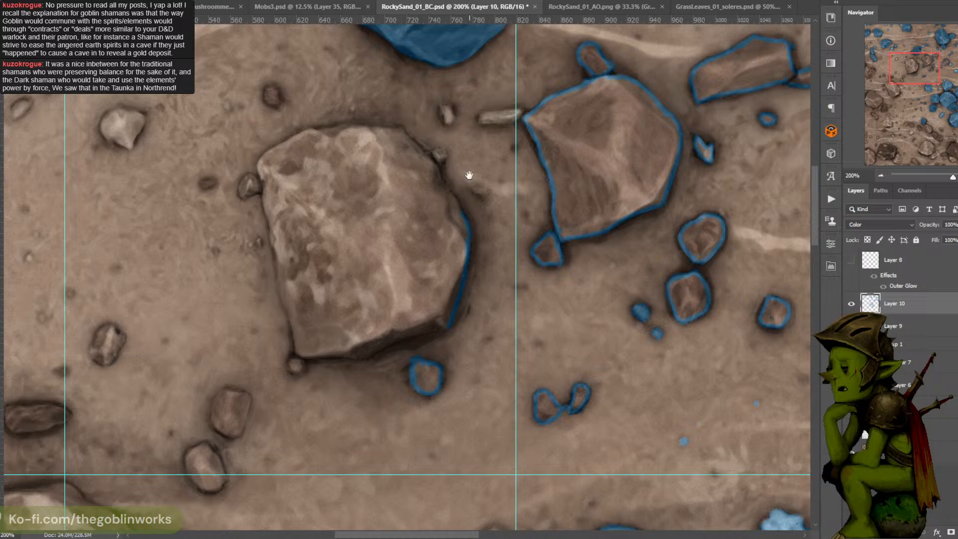
mouse_move(469, 174)
mouse_down()
mouse_move(463, 241)
mouse_move(447, 183)
mouse_move(447, 211)
mouse_move(442, 204)
mouse_move(443, 173)
mouse_move(434, 177)
mouse_move(452, 200)
mouse_move(448, 223)
mouse_move(427, 209)
mouse_up()
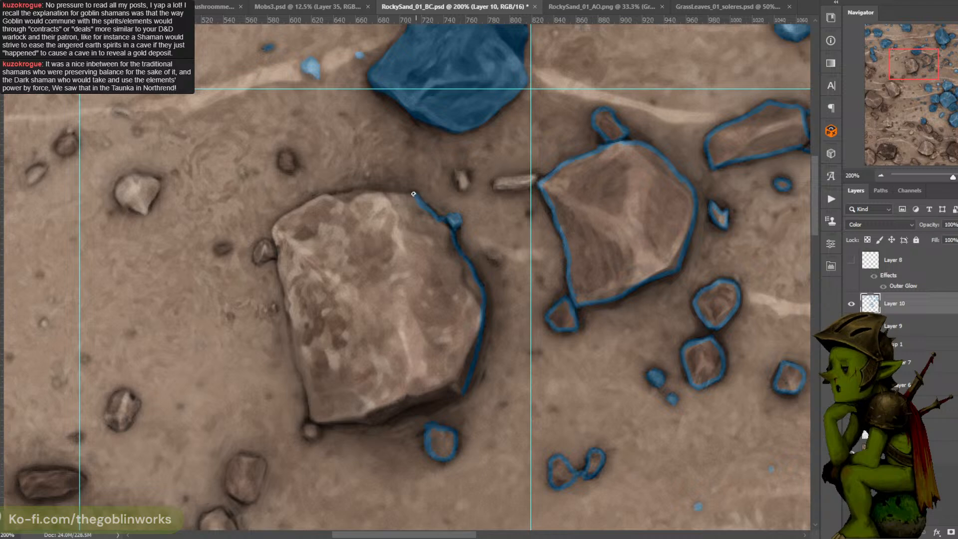
drag(420, 201, 471, 227)
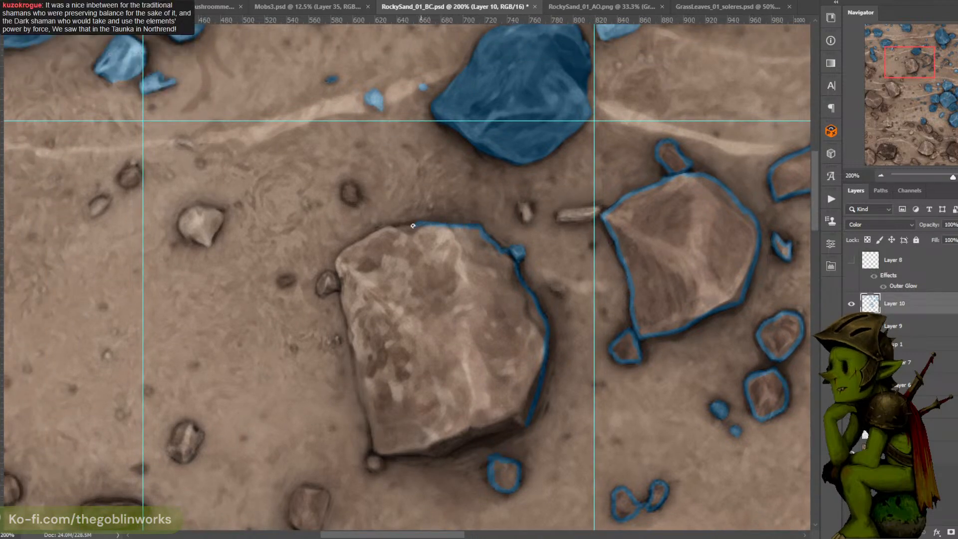
mouse_move(396, 228)
mouse_down()
mouse_move(387, 230)
mouse_move(481, 226)
mouse_move(443, 225)
mouse_move(415, 250)
mouse_up()
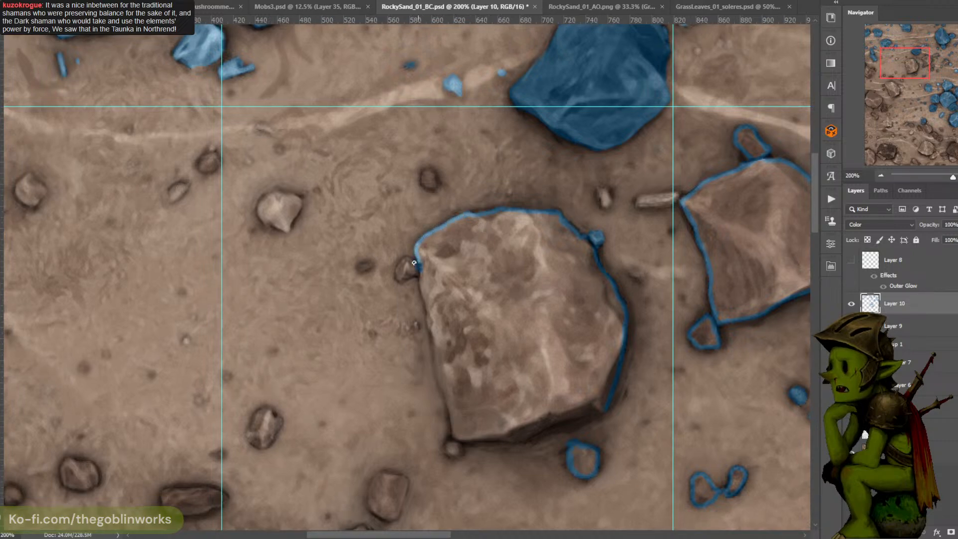
Outline the mottled rock's left edge and its attached side pebble in blue, and fill the pebble at its lower-left corner
drag(397, 272, 415, 275)
scroll(424, 250, down, 3)
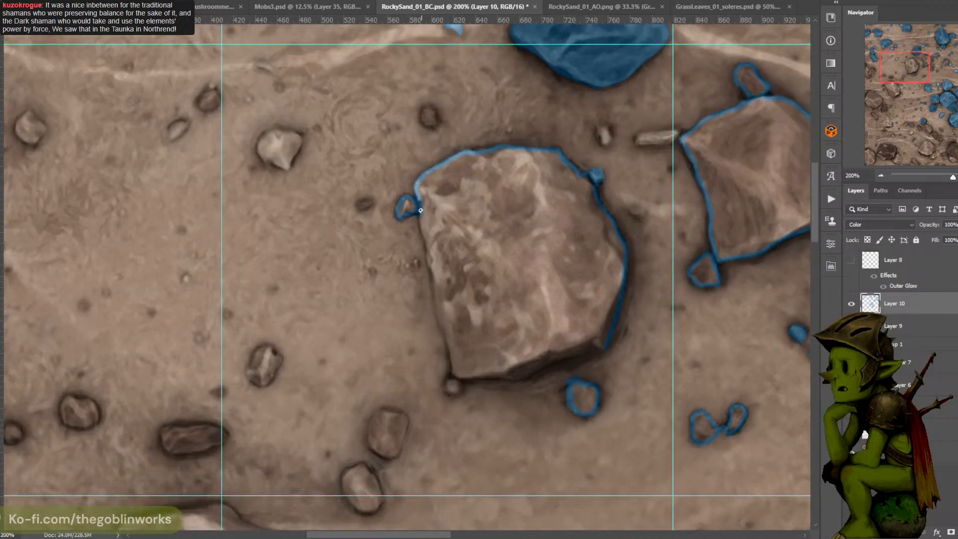
drag(423, 228, 427, 254)
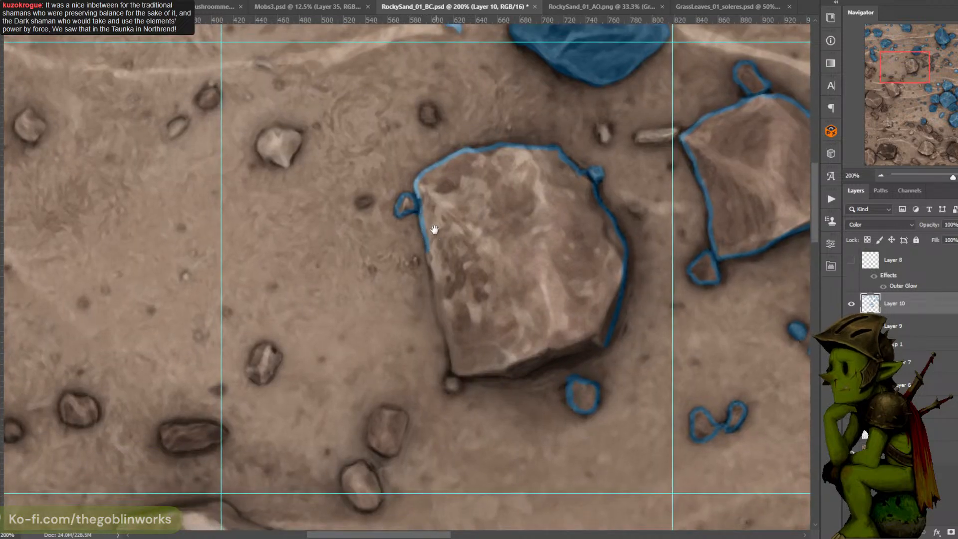
scroll(427, 239, down, 3)
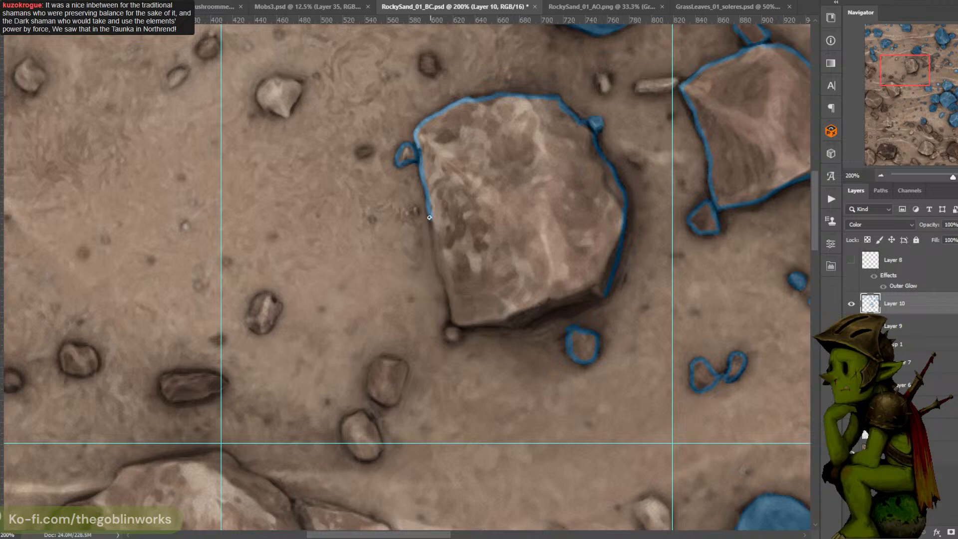
mouse_move(434, 247)
mouse_down()
mouse_move(441, 274)
mouse_move(459, 233)
mouse_move(455, 191)
mouse_move(439, 217)
mouse_move(447, 262)
mouse_move(464, 242)
mouse_up()
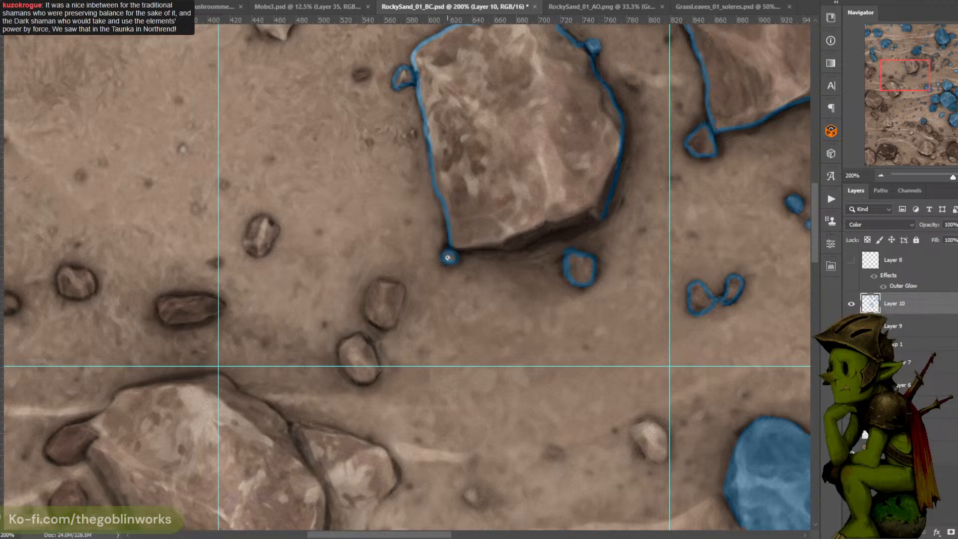
Outline the mottled rock's lower edge in blue, closing its contour, and outline the two oblong pebbles below its lower-left corner
drag(539, 183, 497, 159)
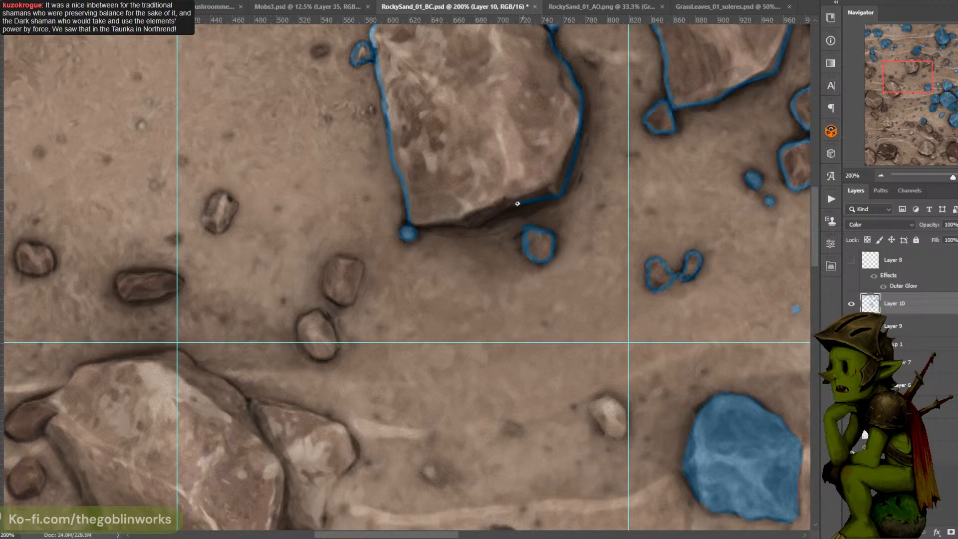
mouse_move(517, 204)
mouse_down()
mouse_move(477, 225)
mouse_move(411, 228)
mouse_up()
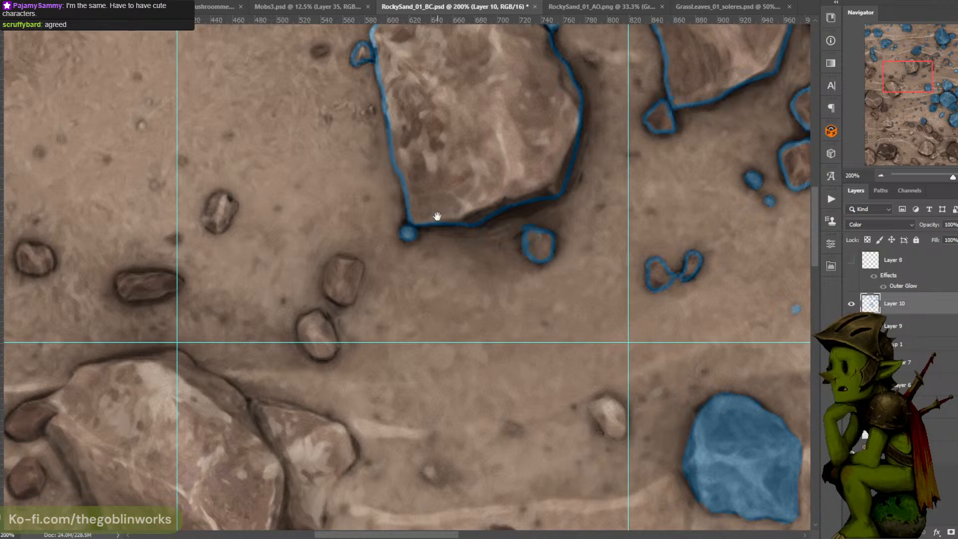
drag(437, 215, 519, 173)
drag(433, 262, 440, 241)
key(ctrl+z)
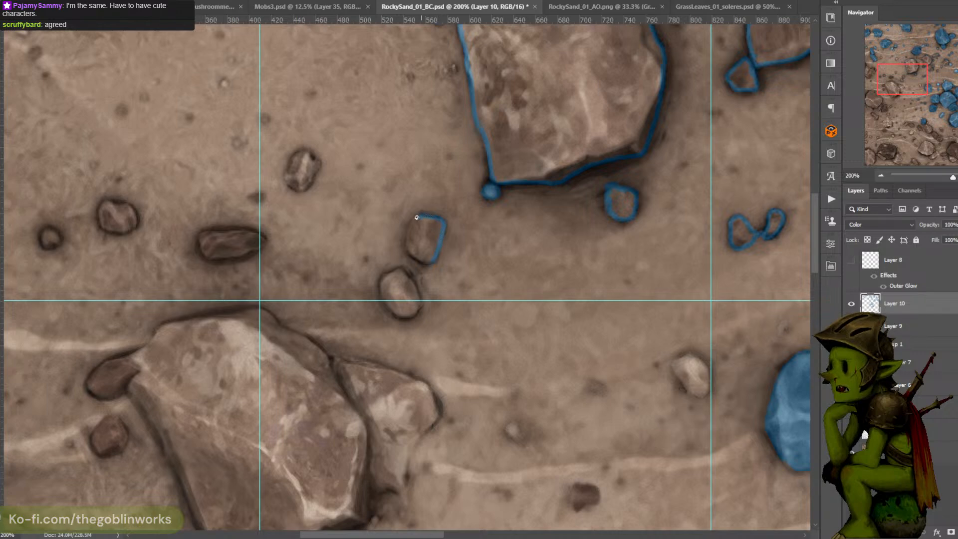
drag(416, 217, 408, 249)
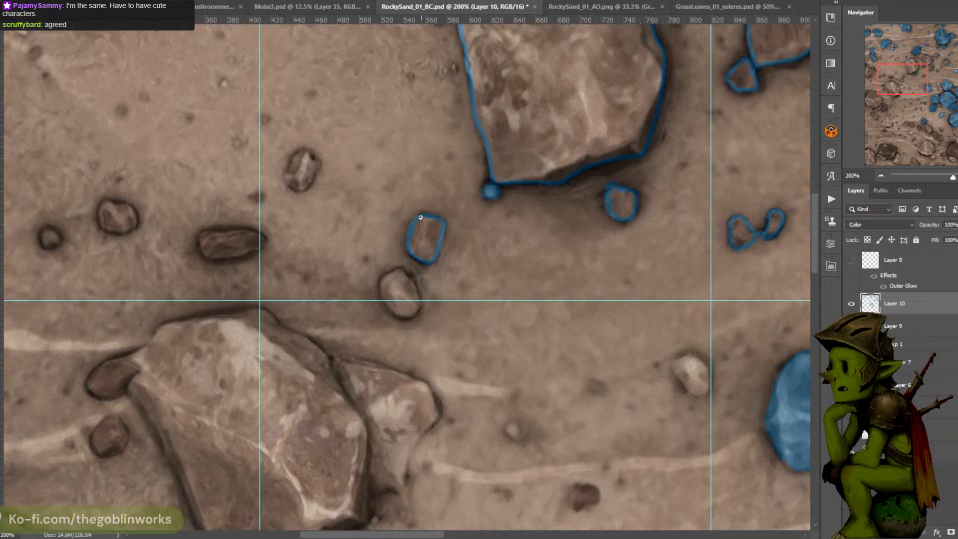
mouse_move(427, 261)
mouse_down()
mouse_move(450, 213)
mouse_move(432, 231)
mouse_move(441, 261)
mouse_move(421, 269)
mouse_move(403, 234)
mouse_move(425, 223)
mouse_up()
key(ctrl+z)
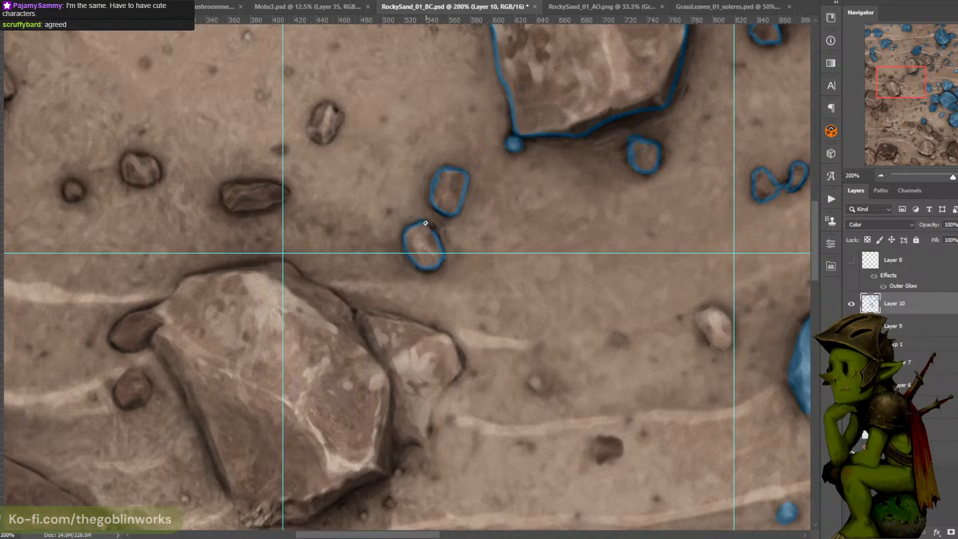
Outline the small oval pebble and the pale pointed pebble in blue, and fill the two tiny stones near the mottled rock's upper-left corner
drag(474, 167, 519, 257)
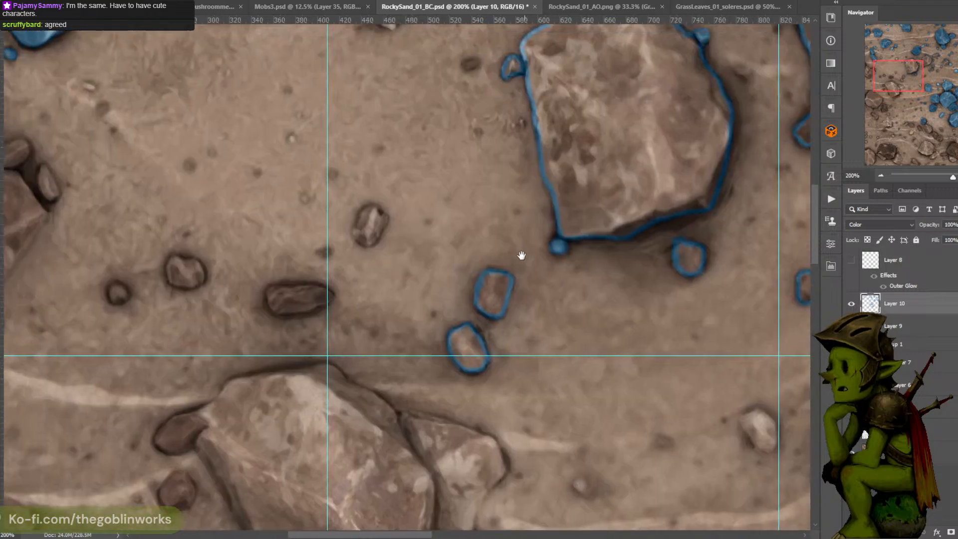
mouse_move(354, 235)
mouse_down()
mouse_move(373, 206)
mouse_move(382, 215)
mouse_move(376, 238)
mouse_move(354, 233)
mouse_up()
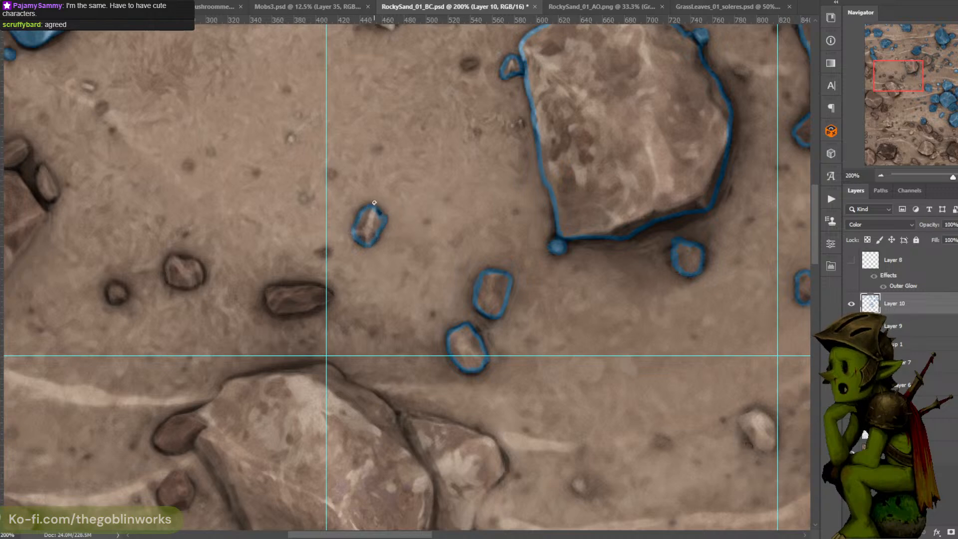
drag(512, 143, 454, 273)
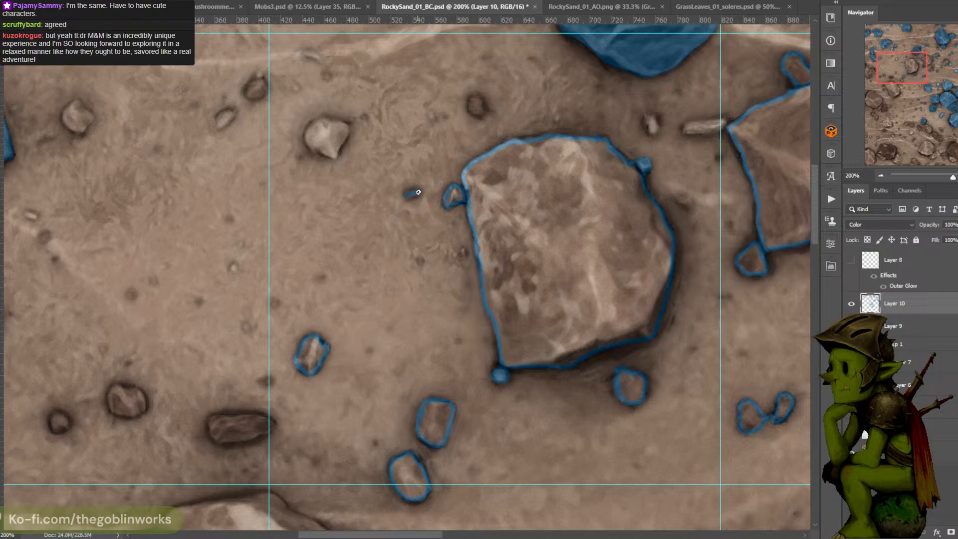
mouse_move(481, 122)
mouse_down()
mouse_move(463, 211)
mouse_move(449, 170)
mouse_up()
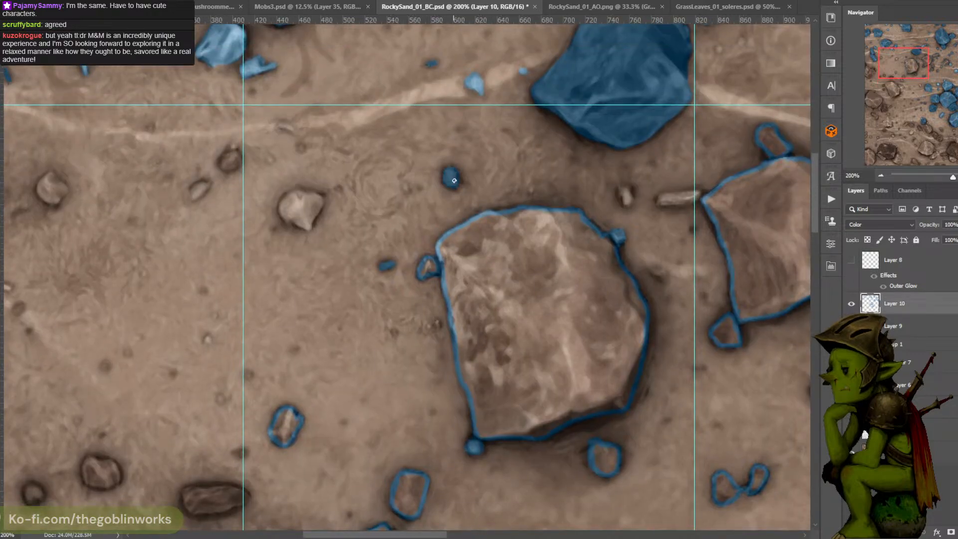
mouse_move(309, 227)
mouse_down()
mouse_move(322, 195)
mouse_move(438, 230)
mouse_move(409, 259)
mouse_move(384, 239)
mouse_move(397, 224)
mouse_up()
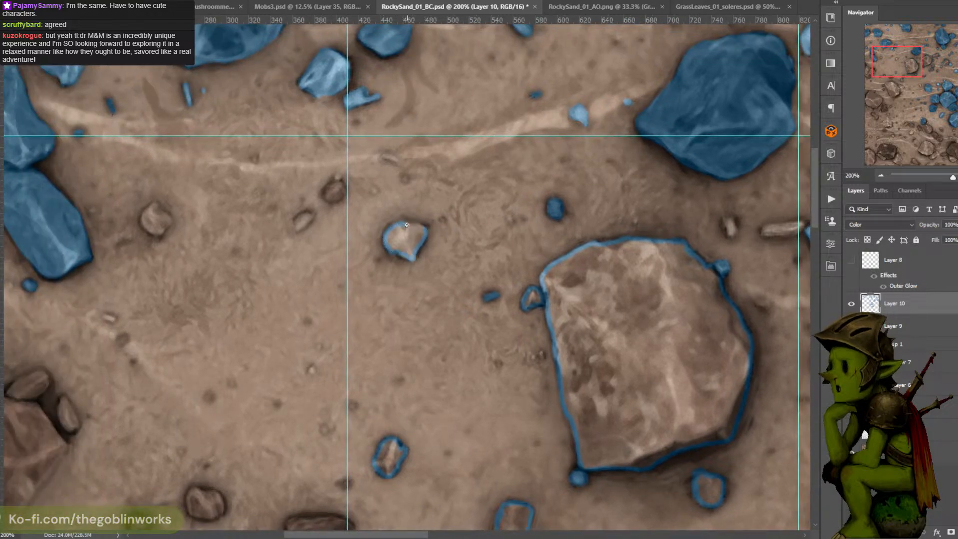
drag(448, 189, 455, 199)
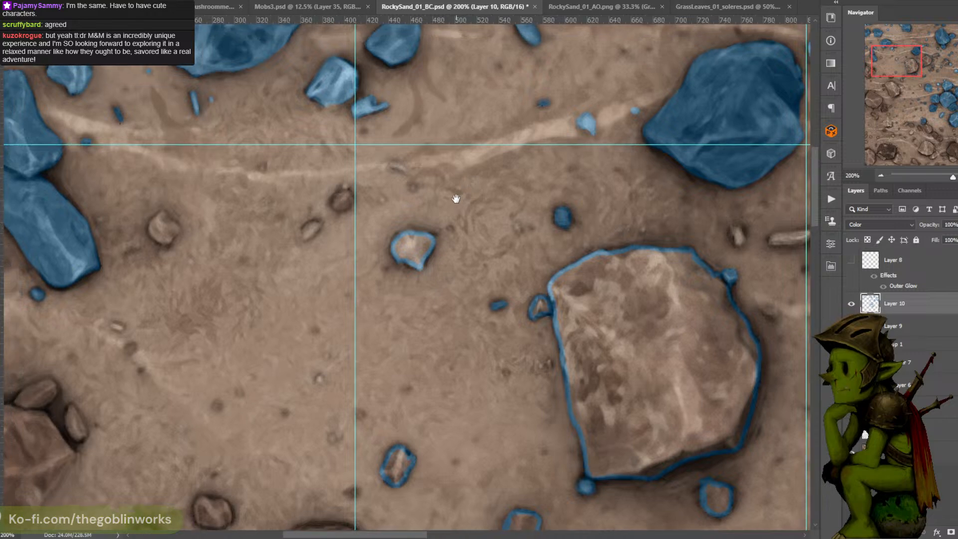
Paint the tiny specks left of the mottled rock and the small stones between it and the pointed rock blue, and save the file
drag(392, 165, 404, 168)
drag(624, 85, 592, 9)
drag(588, 74, 569, 20)
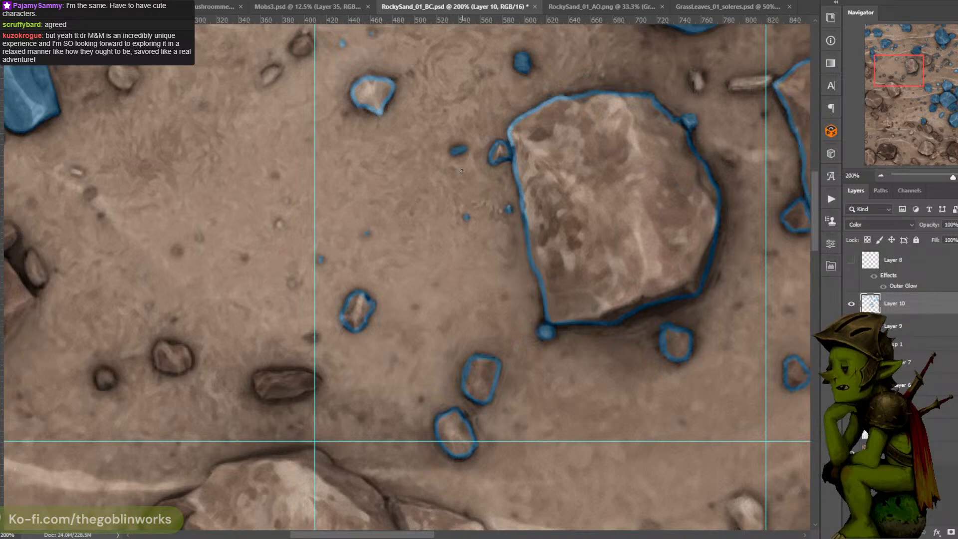
mouse_move(658, 86)
mouse_down()
mouse_move(569, 129)
mouse_move(444, 210)
mouse_up()
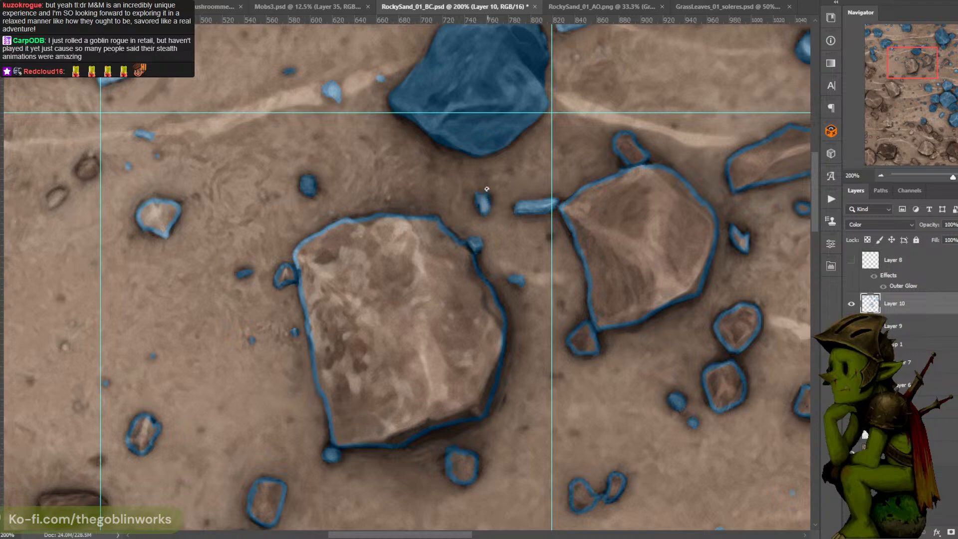
drag(486, 188, 599, 82)
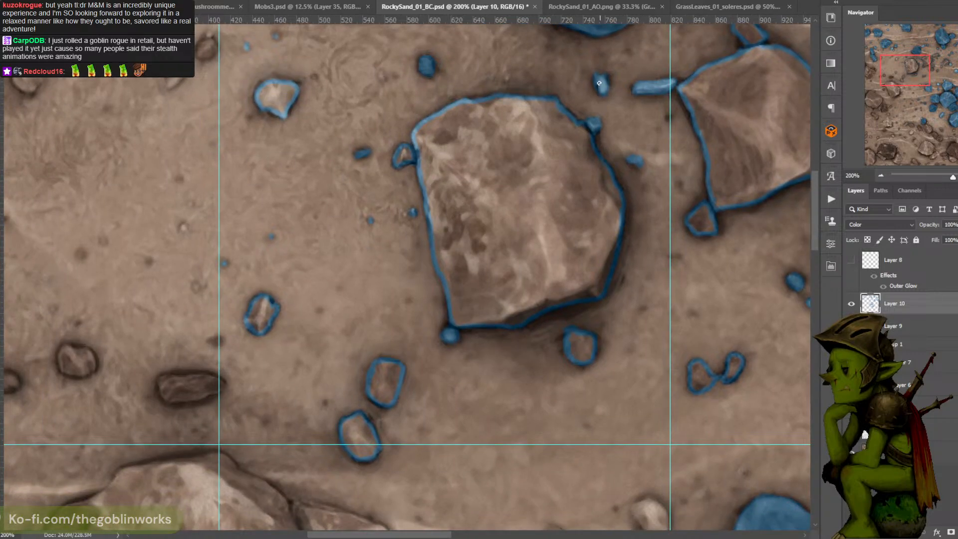
key(ctrl+s)
key(ctrl+minus)
key(ctrl+minus)
key(ctrl+minus)
key(ctrl+plus)
key(ctrl+plus)
key(ctrl+plus)
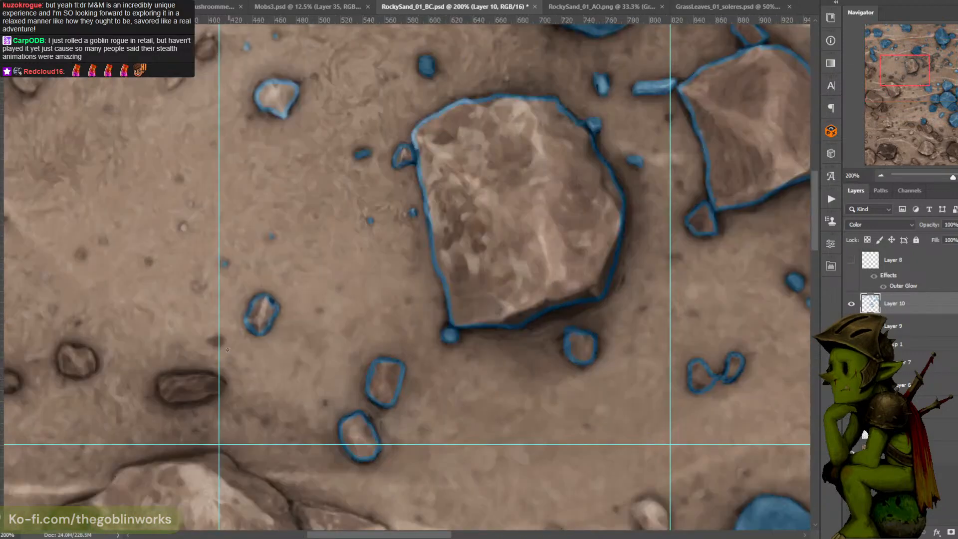
Outline the long dark pebble above the unmarked large rock and the squarish pebble beside it in blue
drag(407, 144, 523, 96)
drag(406, 213, 486, 144)
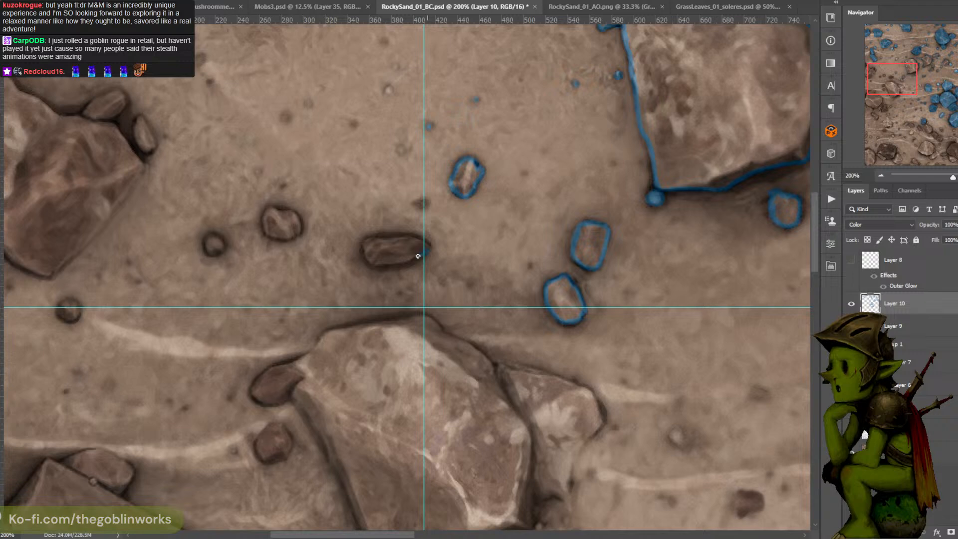
mouse_move(428, 249)
mouse_down()
mouse_move(397, 266)
mouse_move(411, 257)
mouse_move(371, 262)
mouse_move(365, 248)
mouse_move(422, 242)
mouse_up()
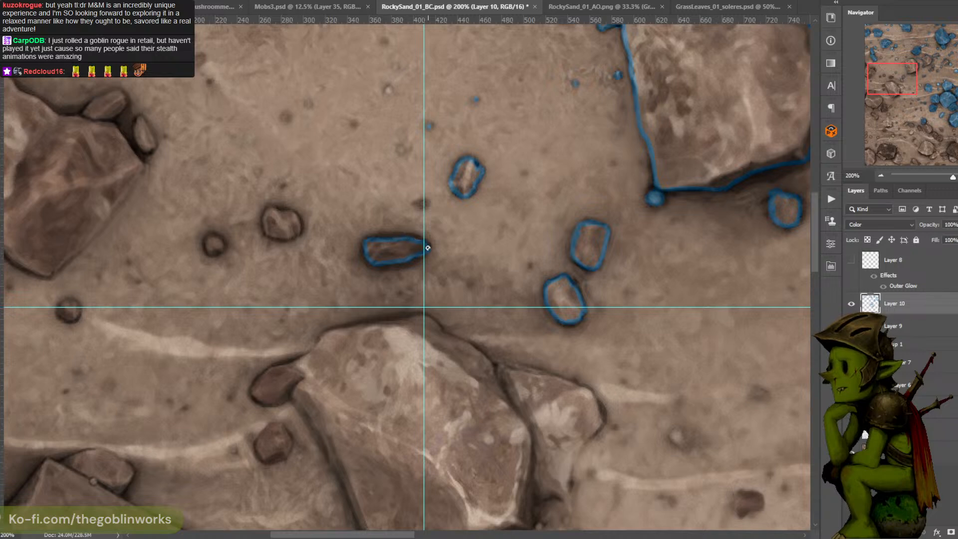
drag(365, 177, 423, 157)
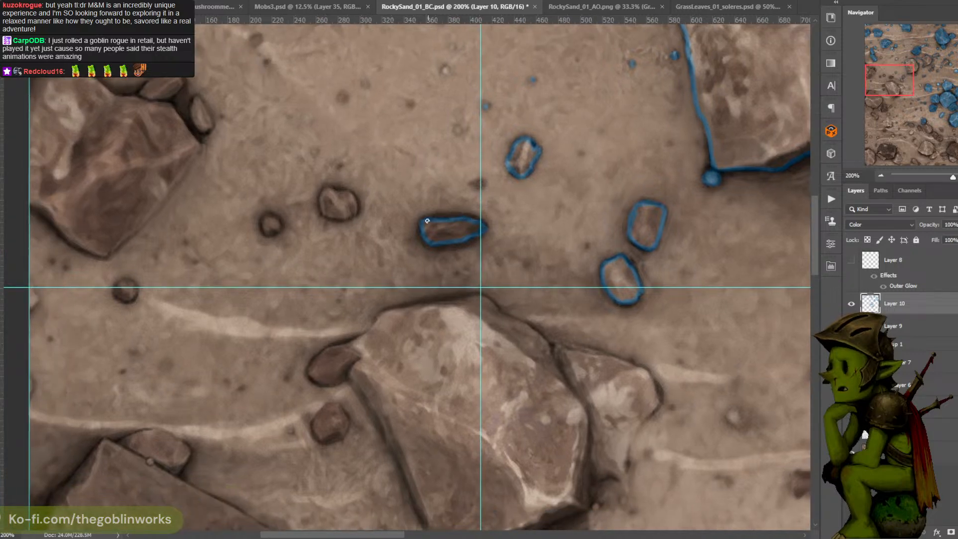
mouse_move(337, 215)
mouse_down()
mouse_move(324, 214)
mouse_move(321, 197)
mouse_up()
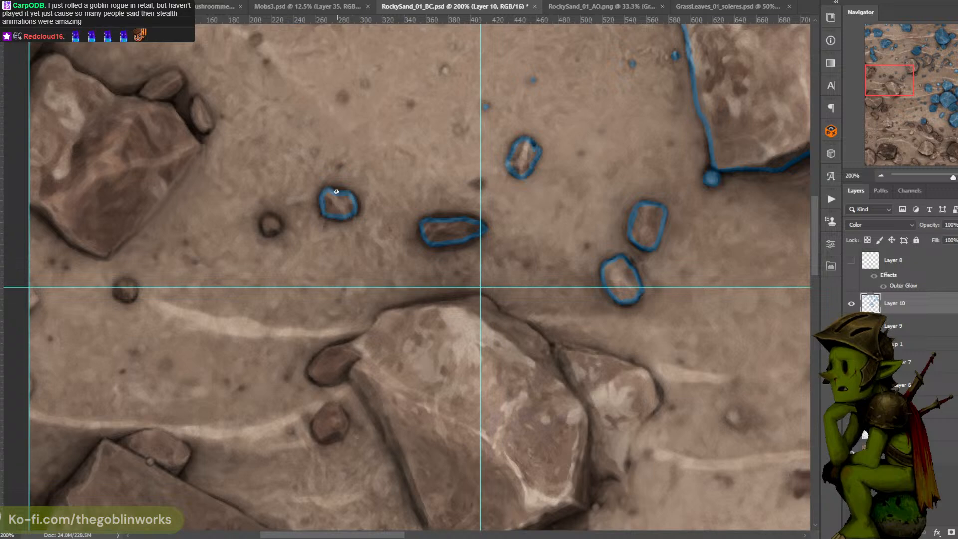
Dab blue onto the tiny specks in the sand above the outlined pebbles, and fill the small round dark pebble beside the squarish one
scroll(442, 148, up, 3)
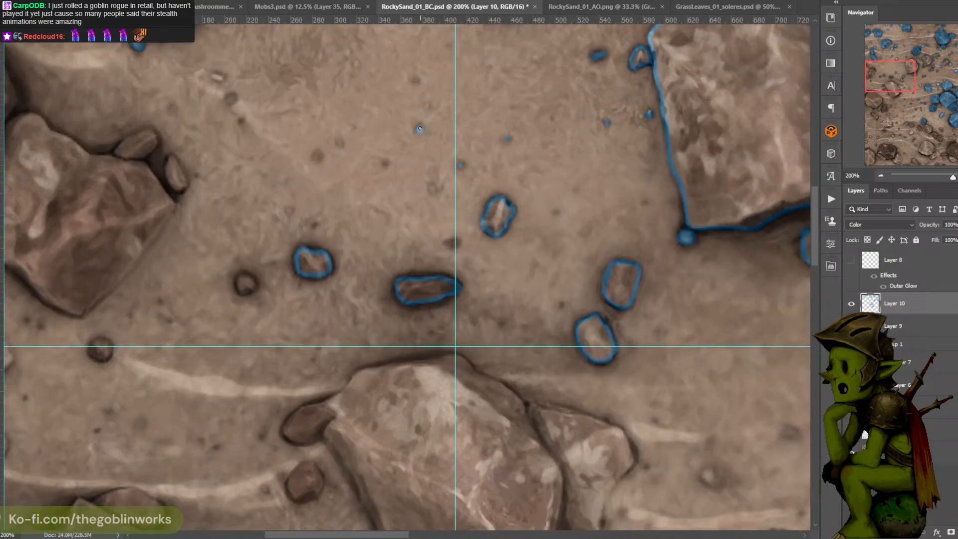
click(431, 189)
drag(396, 203, 476, 162)
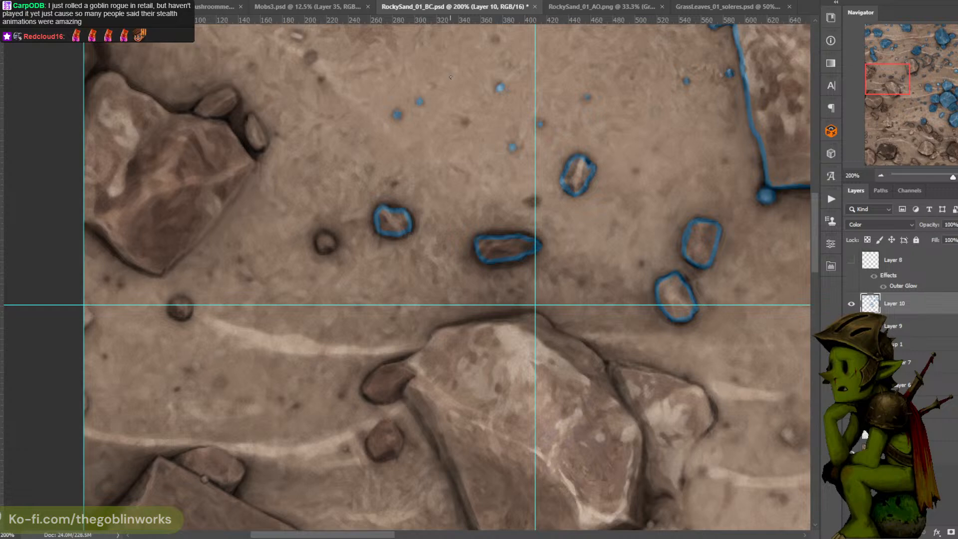
drag(392, 192, 427, 174)
mouse_move(366, 232)
mouse_down()
mouse_move(355, 233)
mouse_move(353, 218)
mouse_move(365, 218)
mouse_move(368, 228)
mouse_move(355, 227)
mouse_up()
Fill the two small oval pebbles and the thin pale fleck in blue, and outline the round pebble beside the long filled rock
mouse_move(451, 157)
mouse_down()
mouse_move(430, 256)
mouse_move(396, 335)
mouse_up()
drag(472, 186, 435, 270)
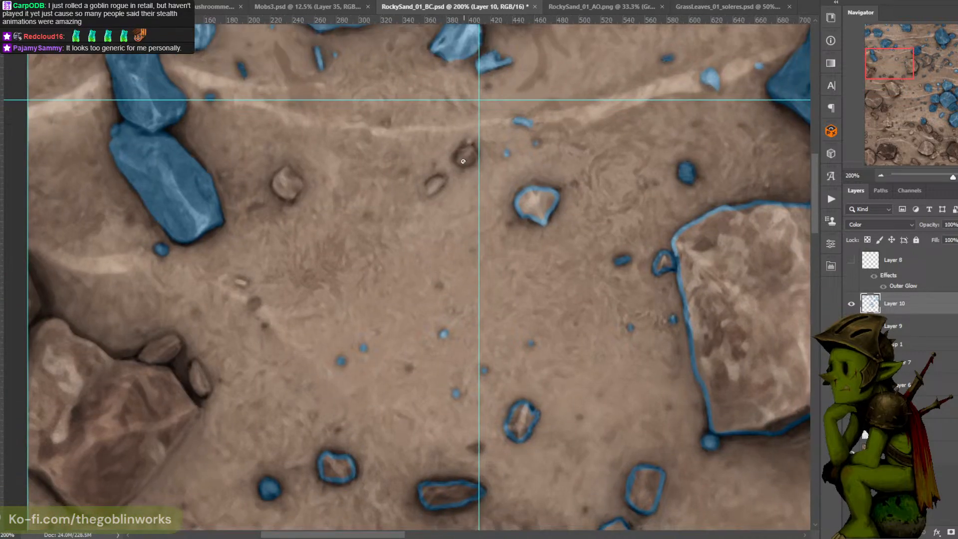
mouse_move(456, 156)
mouse_down()
mouse_move(476, 150)
mouse_move(465, 163)
mouse_up()
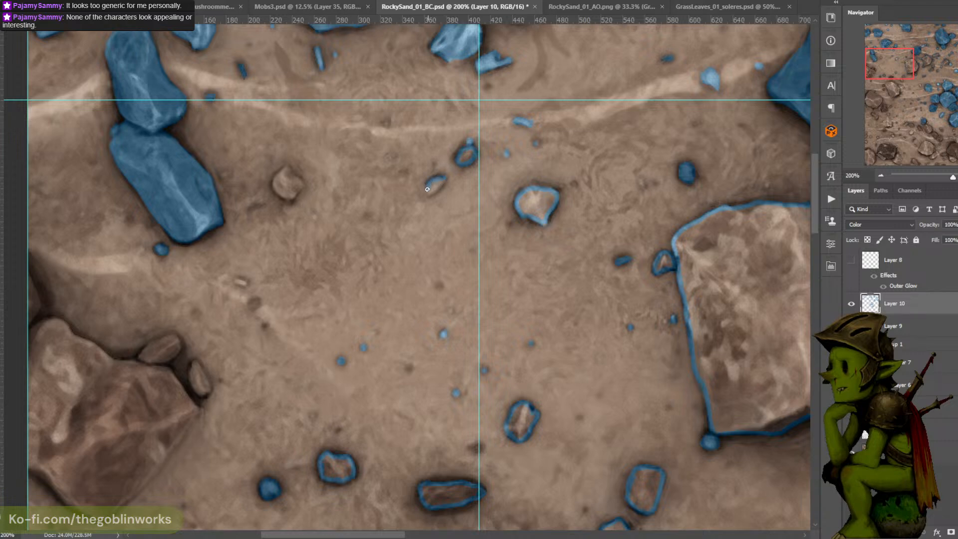
click(468, 155)
drag(413, 197, 535, 154)
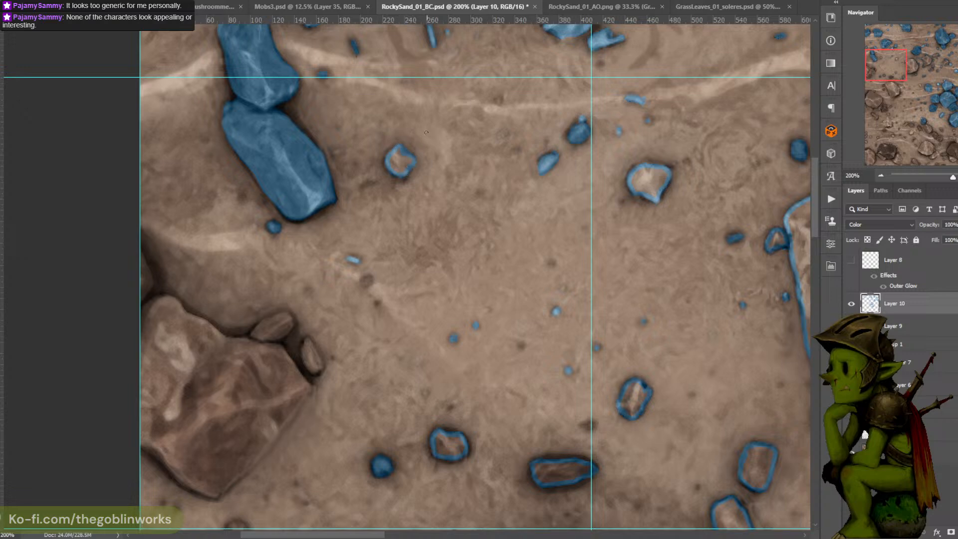
Outline in blue the two small stones wedged against the large rock at the texture's left edge
drag(402, 273, 511, 173)
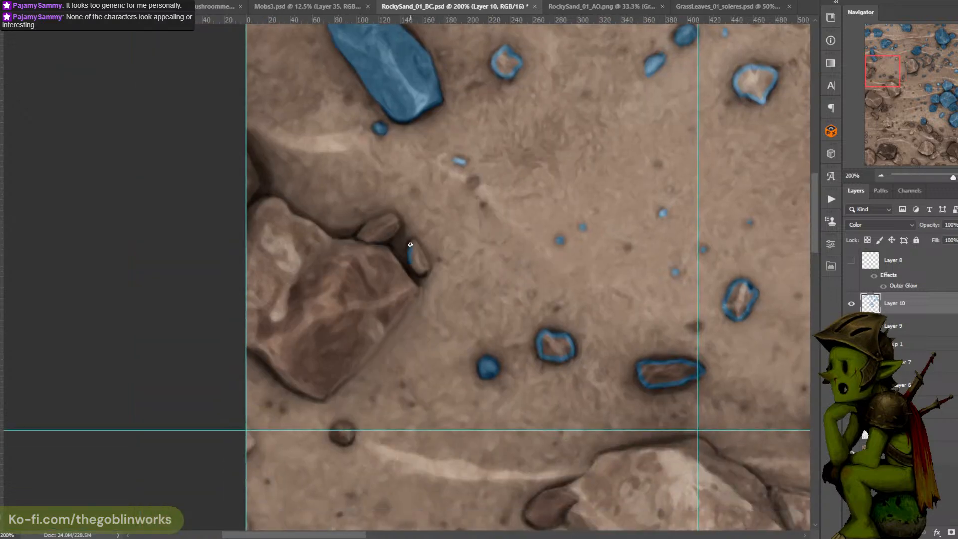
mouse_move(410, 244)
mouse_down()
mouse_move(426, 265)
mouse_move(420, 274)
mouse_up()
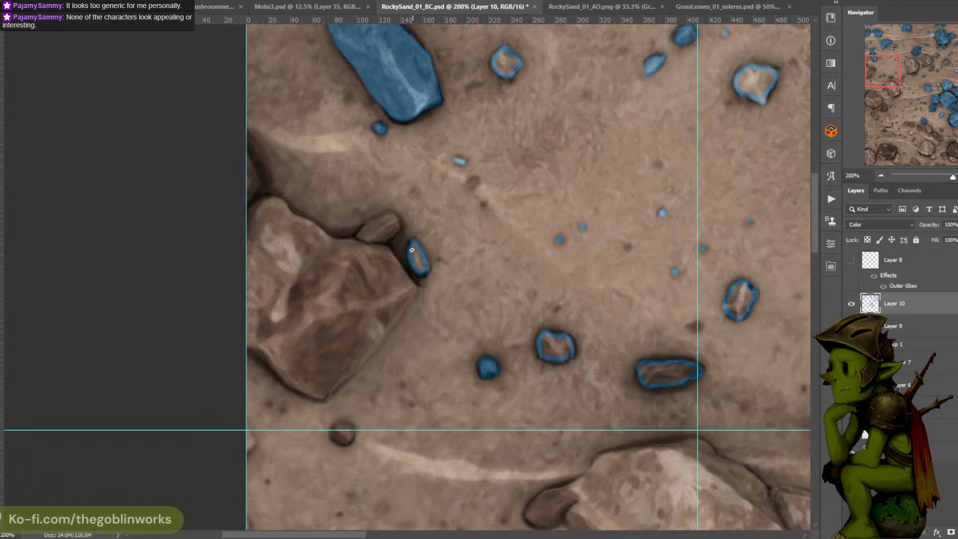
drag(397, 226, 390, 215)
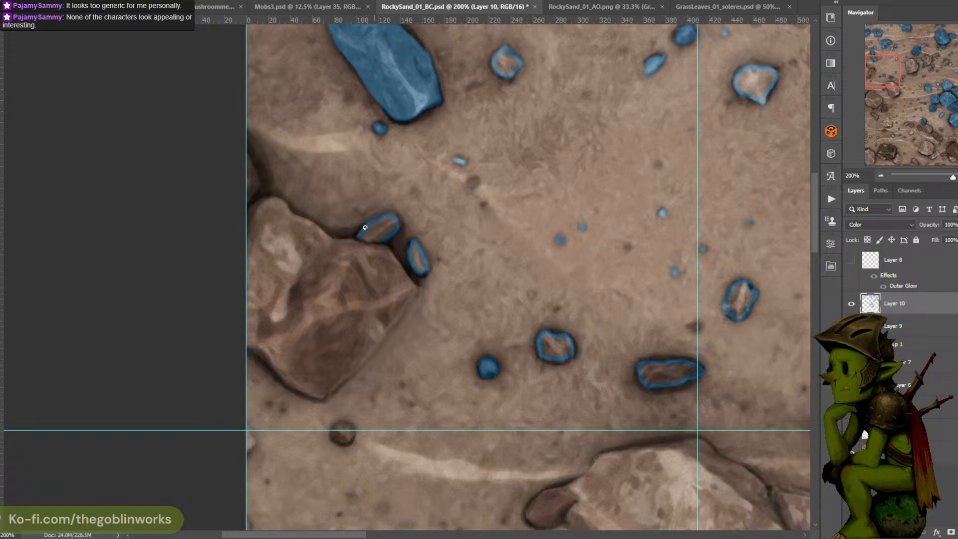
Outline the large rock at the texture's left edge in blue, and fill the cut-off piece of rock above it
mouse_move(404, 217)
mouse_down()
mouse_move(426, 204)
mouse_move(417, 233)
mouse_move(446, 282)
mouse_move(471, 232)
mouse_move(371, 349)
mouse_move(403, 337)
mouse_move(396, 351)
mouse_move(365, 340)
mouse_up()
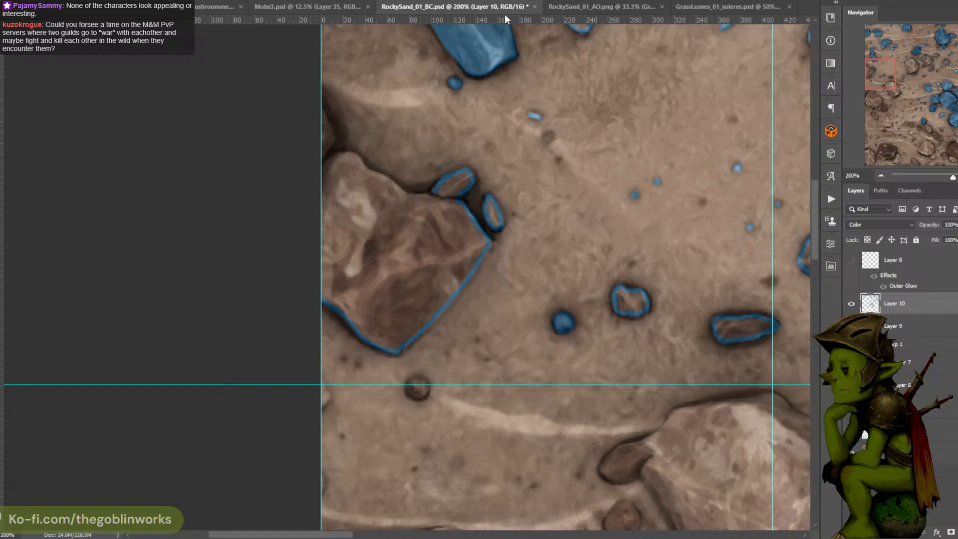
drag(492, 94, 469, 194)
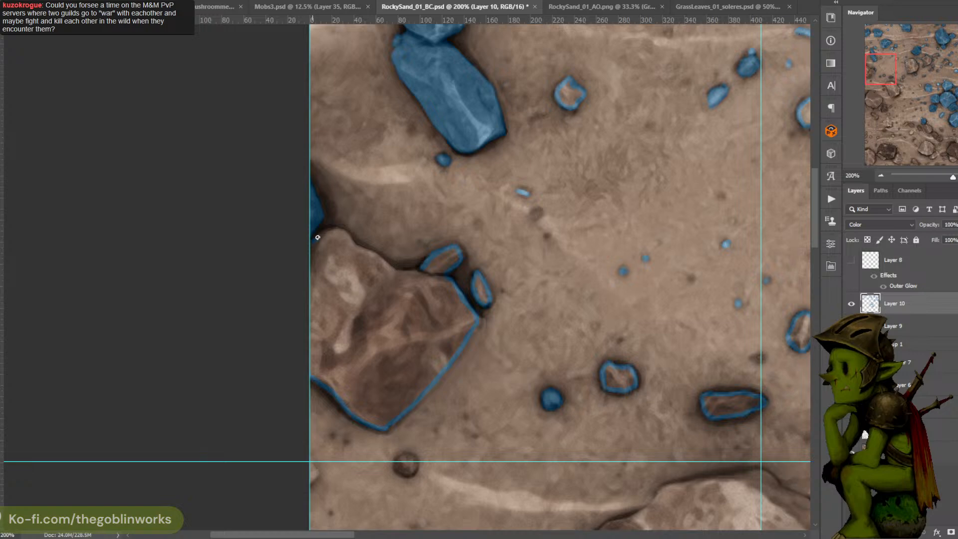
drag(311, 242, 339, 230)
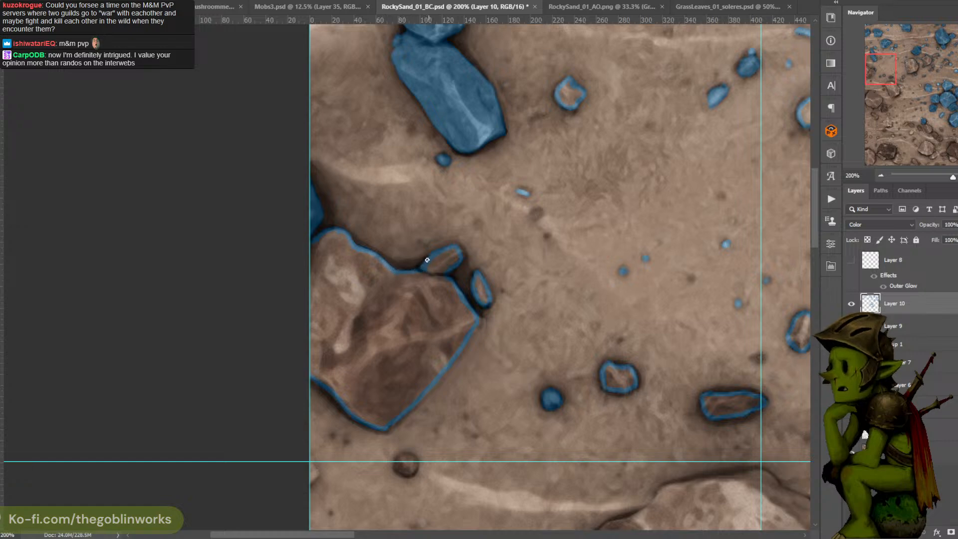
Outline the small round pebble below the edge rock, save the file, and paint the cut-off pebble at the texture's left edge blue
drag(477, 205, 481, 147)
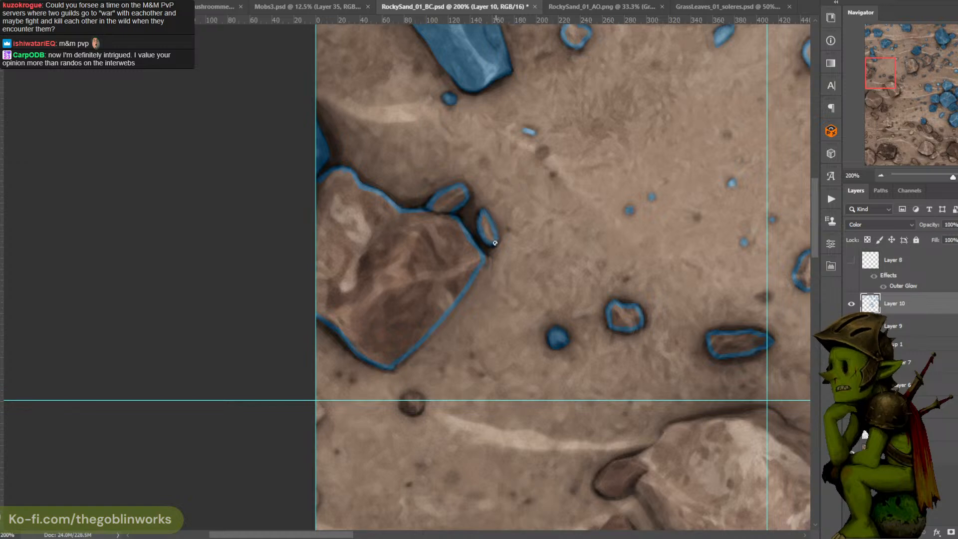
drag(437, 279, 443, 227)
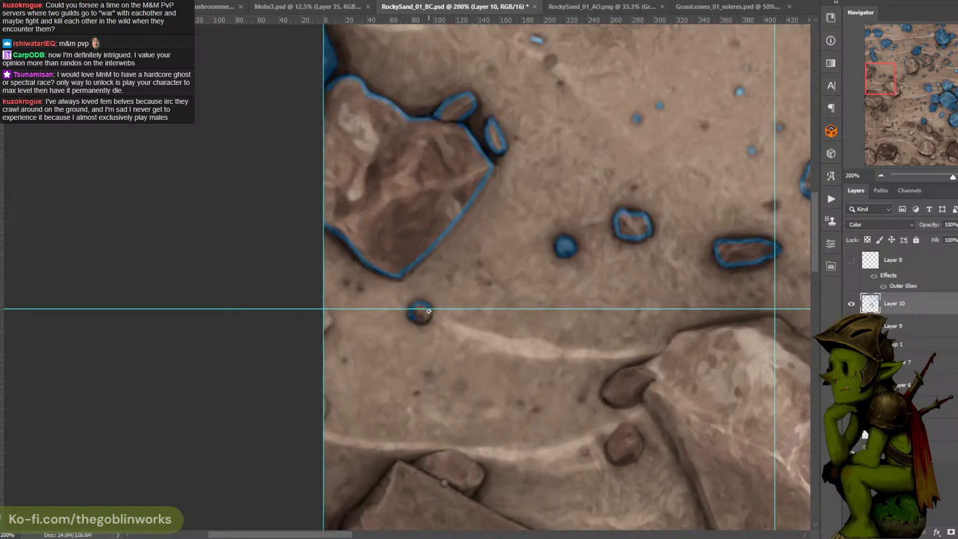
key(ctrl+s)
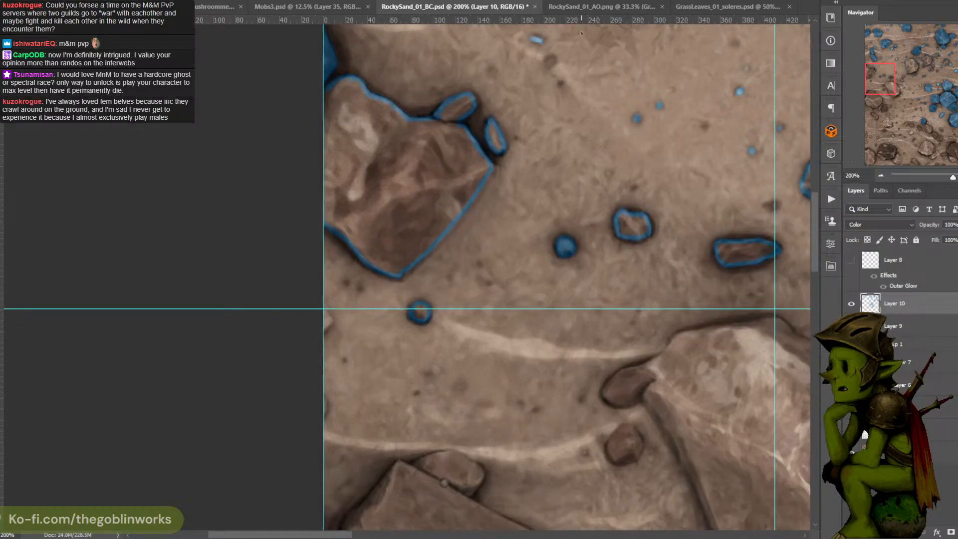
drag(439, 228, 459, 167)
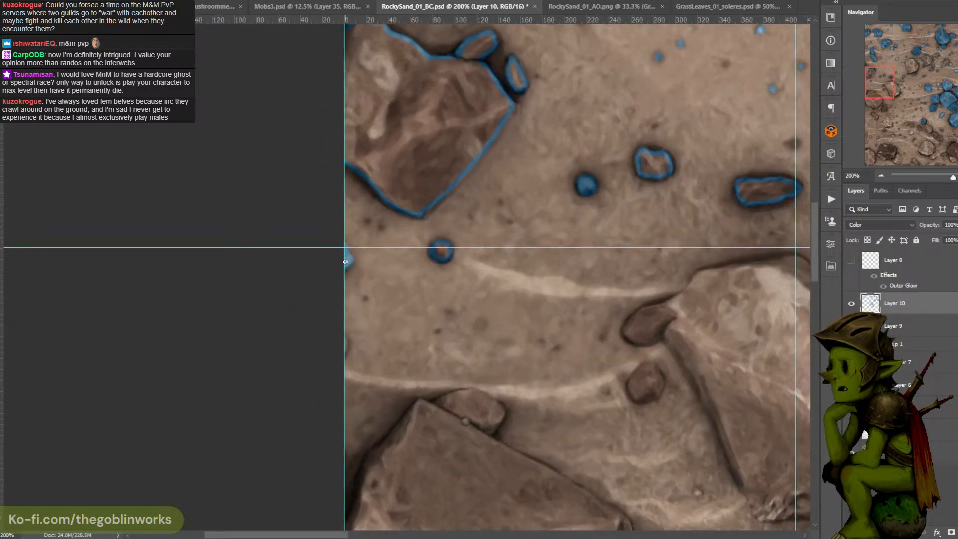
drag(547, 175, 416, 146)
drag(515, 150, 442, 156)
drag(523, 195, 595, 117)
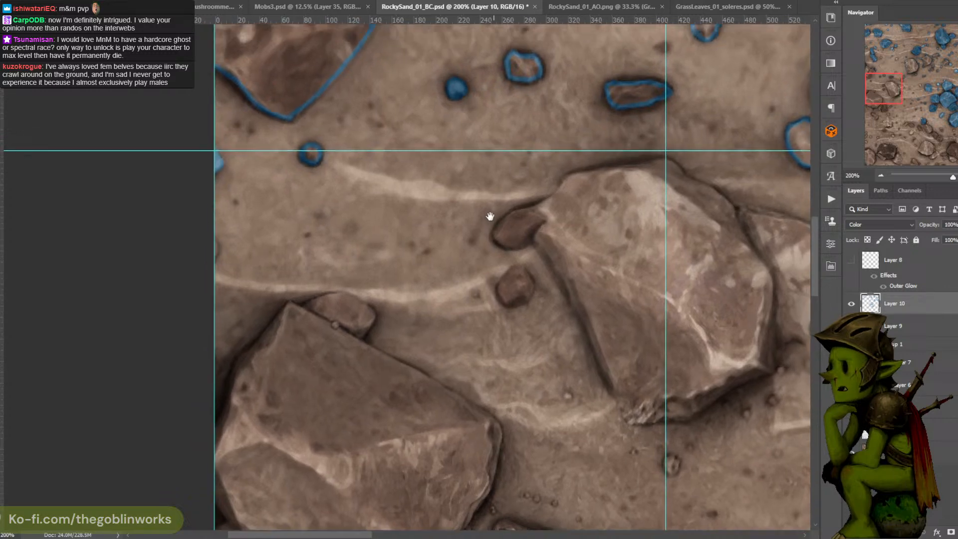
Outline in blue the small oval stone tucked against the large pale rock, and trace that rock's left edge
mouse_move(490, 216)
mouse_down()
mouse_move(488, 228)
mouse_move(515, 224)
mouse_move(492, 243)
mouse_up()
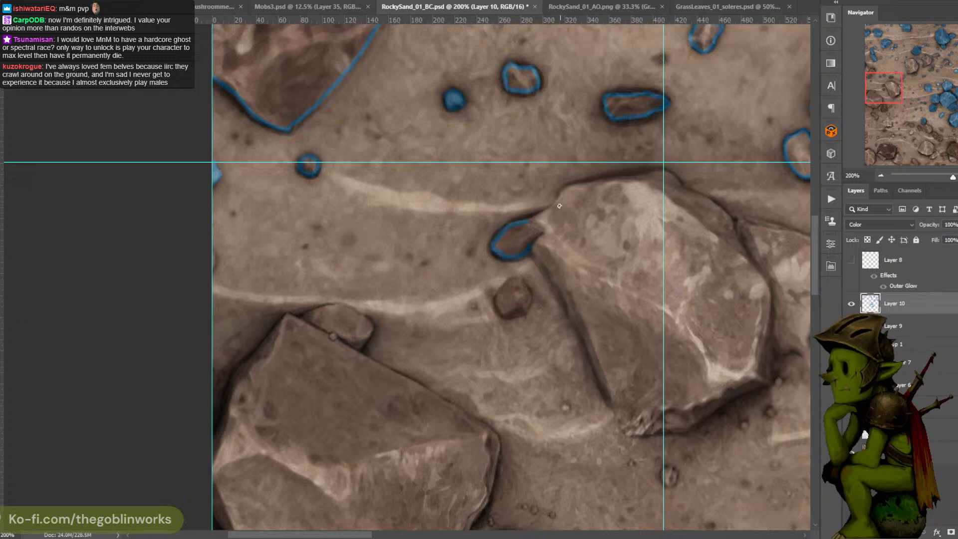
drag(559, 206, 521, 199)
drag(491, 242, 499, 244)
mouse_move(510, 227)
mouse_down()
mouse_move(460, 192)
mouse_move(451, 216)
mouse_move(470, 250)
mouse_up()
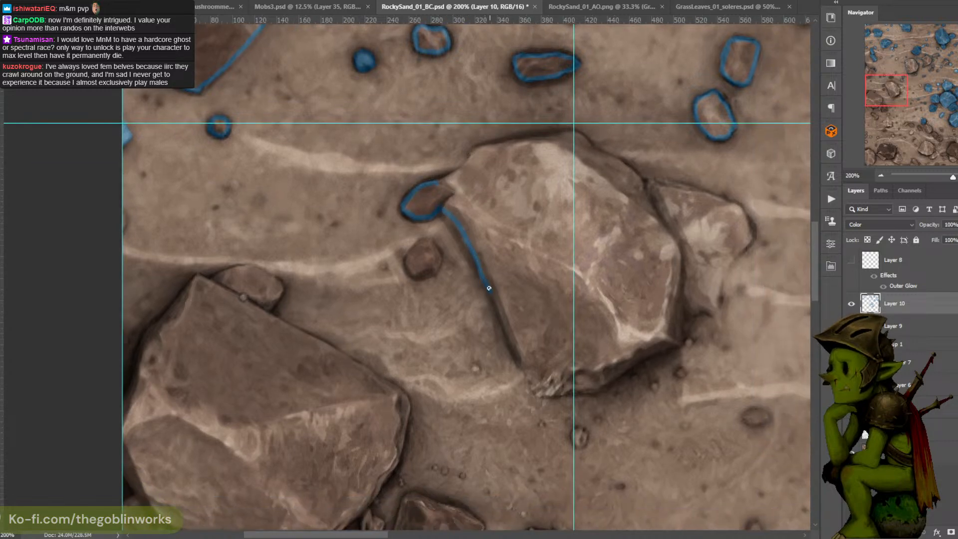
drag(494, 304, 520, 359)
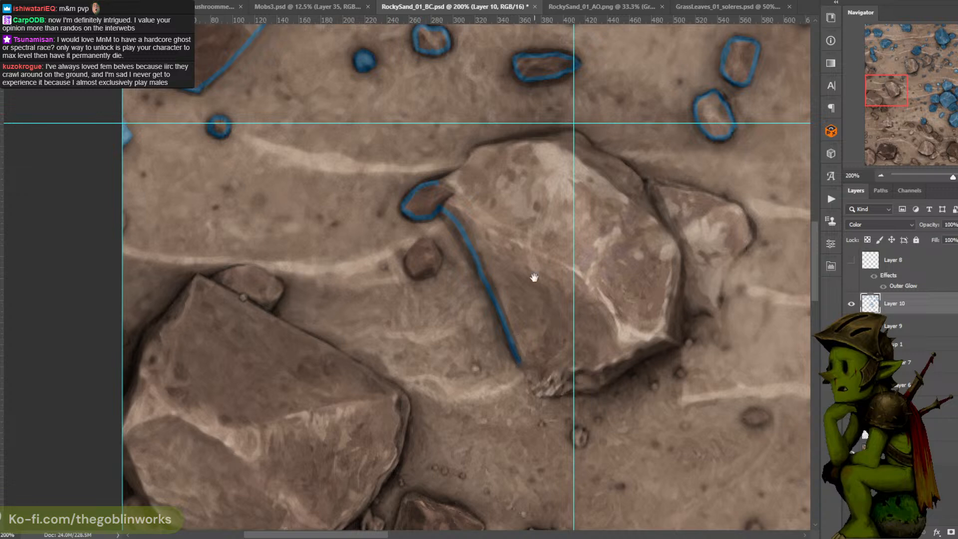
Continue the large pale rock's blue outline around its lower corner and along its bottom edge
drag(534, 275, 490, 229)
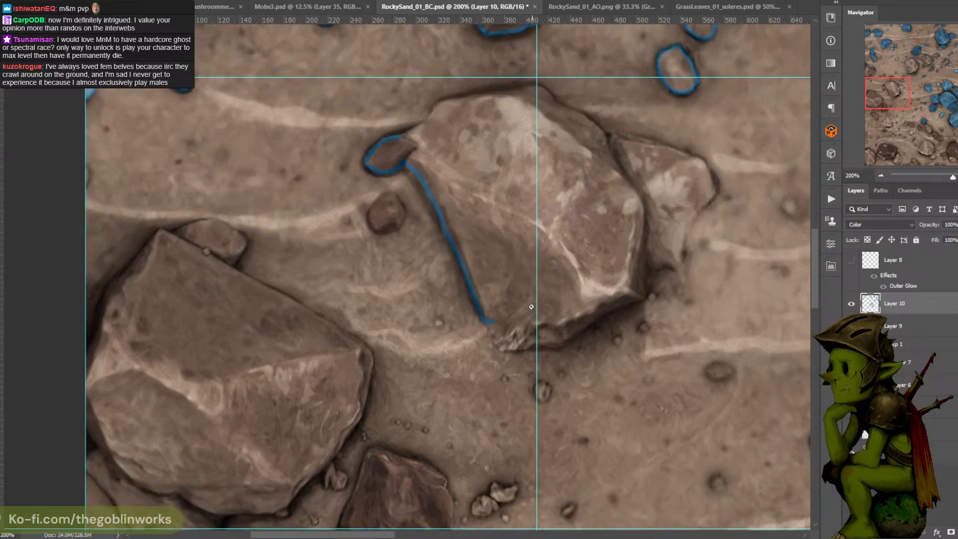
drag(523, 301, 519, 278)
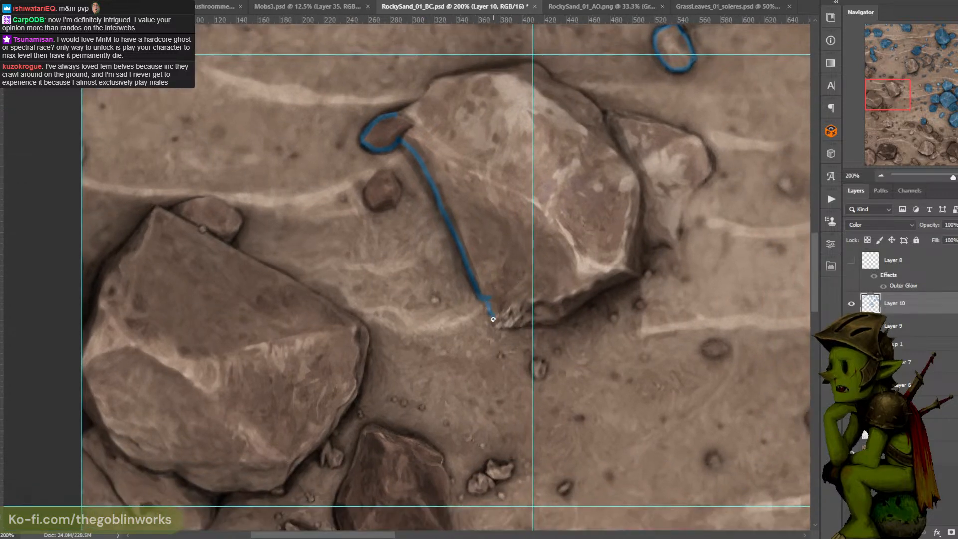
mouse_move(492, 315)
mouse_down()
mouse_move(501, 325)
mouse_move(558, 319)
mouse_up()
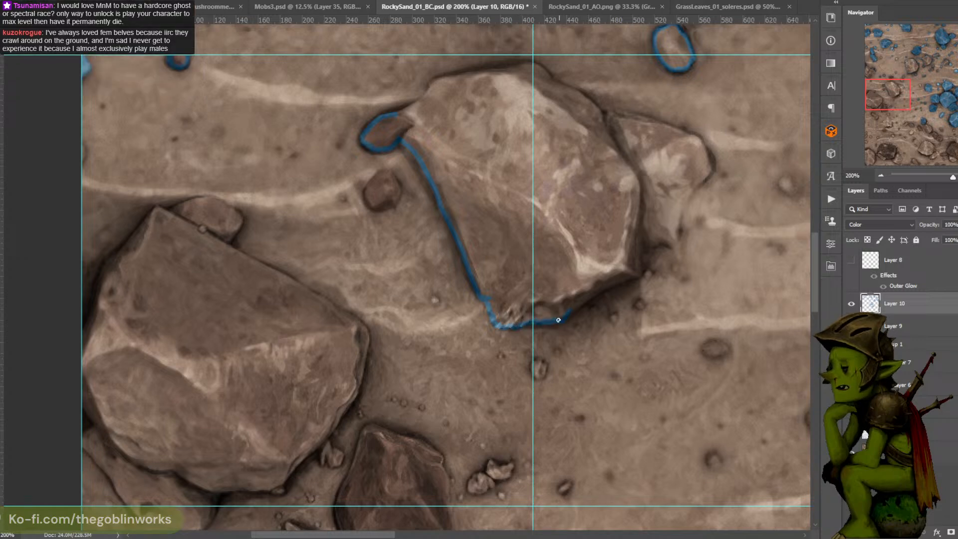
drag(620, 279, 560, 306)
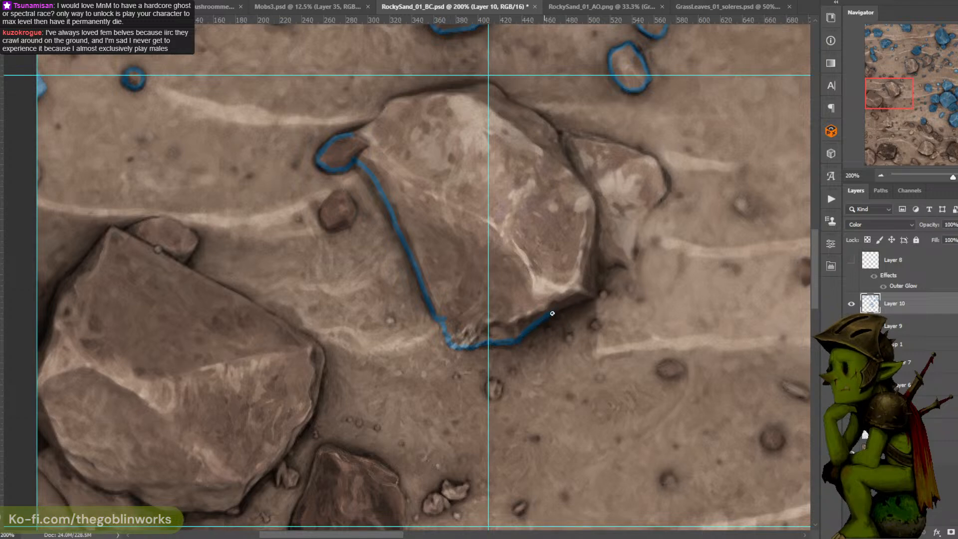
mouse_move(552, 313)
mouse_down()
mouse_move(592, 296)
mouse_move(571, 314)
mouse_up()
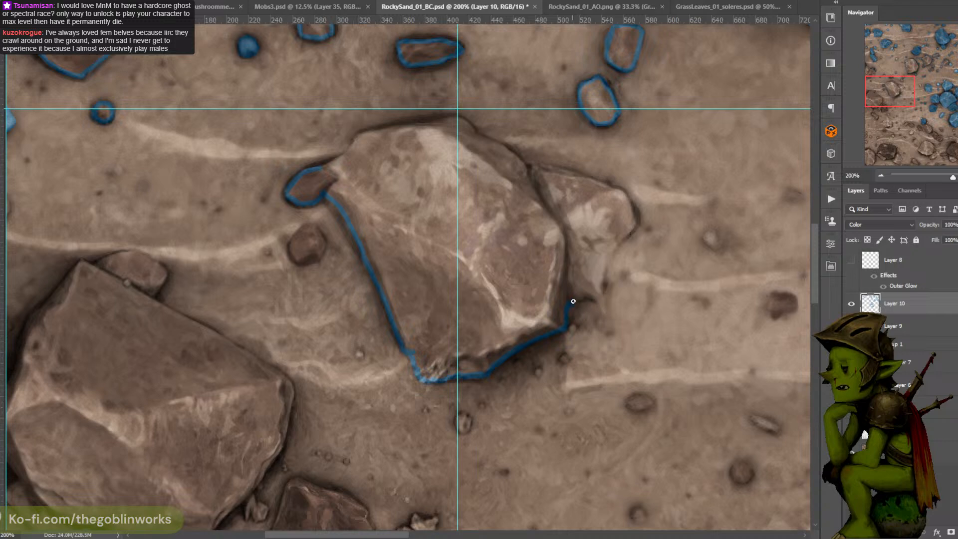
Outline the smaller rock adjoining the large pale rock, and close the outline along the large rock's top edge to the oval stone
drag(572, 301, 602, 290)
drag(613, 257, 590, 290)
mouse_move(580, 323)
mouse_down()
mouse_move(590, 282)
mouse_move(611, 254)
mouse_move(601, 280)
mouse_up()
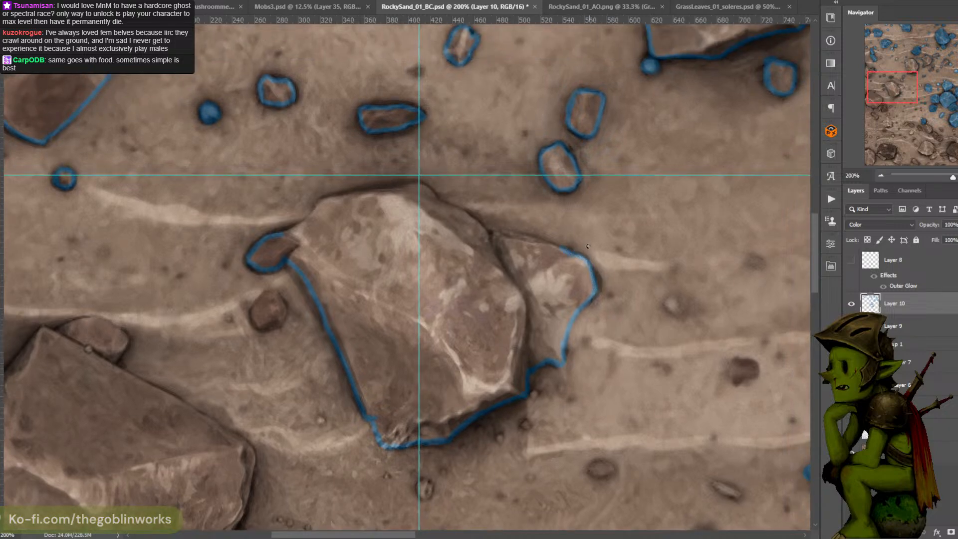
mouse_move(582, 249)
mouse_down()
mouse_move(618, 252)
mouse_move(579, 242)
mouse_up()
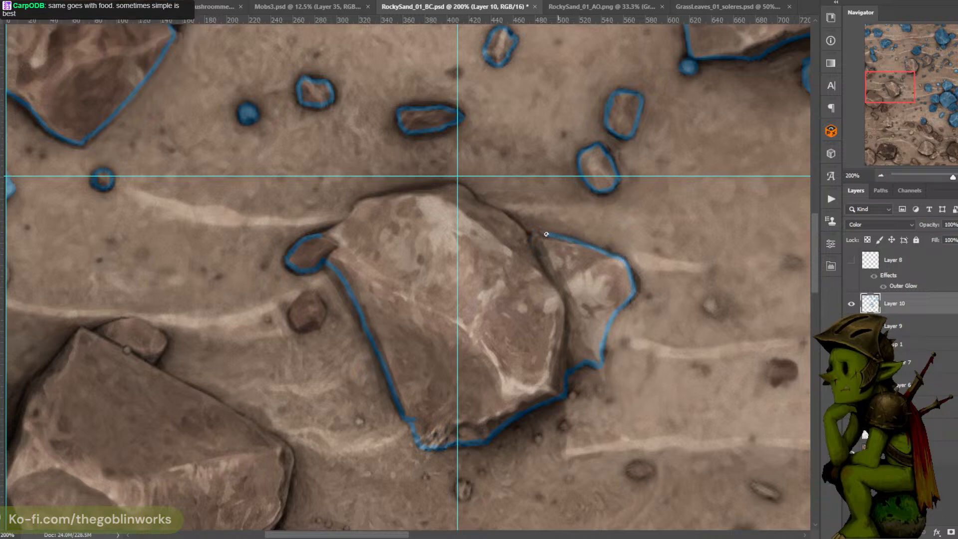
mouse_move(540, 234)
mouse_down()
mouse_move(472, 201)
mouse_move(495, 204)
mouse_move(483, 214)
mouse_move(468, 202)
mouse_move(447, 207)
mouse_move(529, 220)
mouse_move(497, 214)
mouse_up()
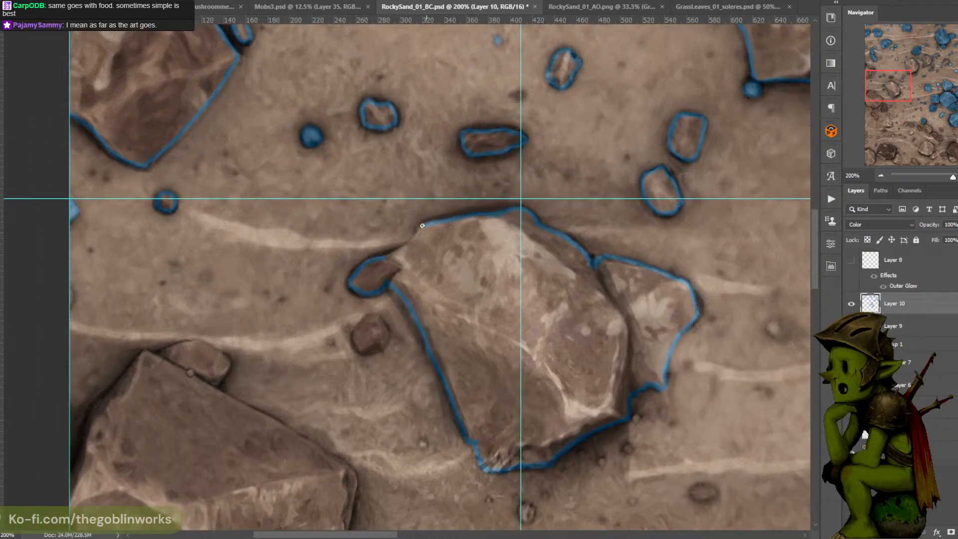
drag(425, 242, 469, 234)
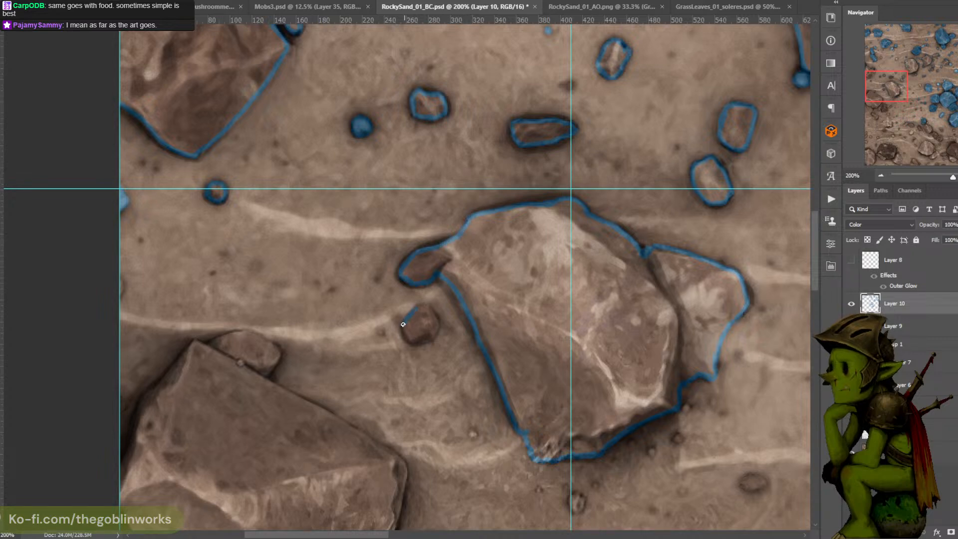
Outline the small round pebble between the two large rocks in blue, and dot the tiny specks beside it
drag(411, 337, 427, 340)
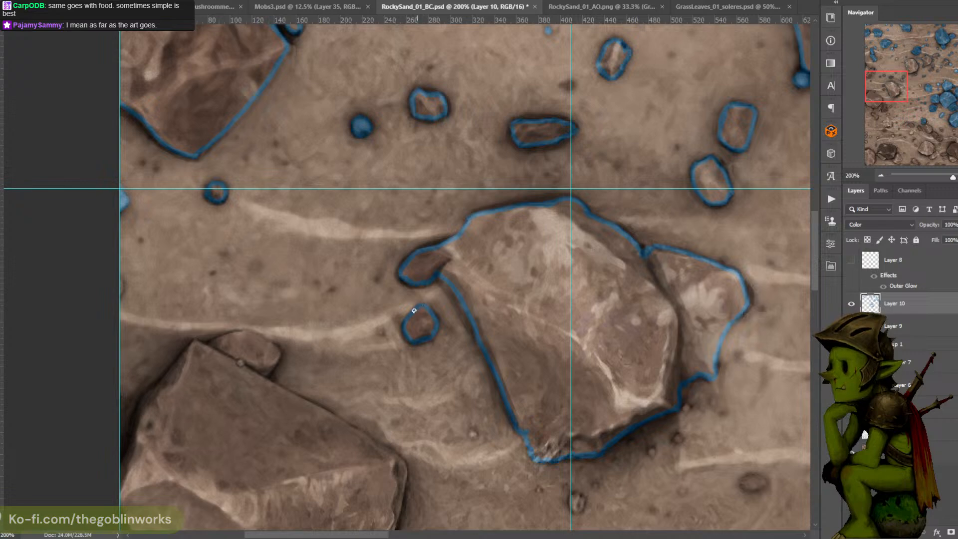
drag(437, 267, 503, 223)
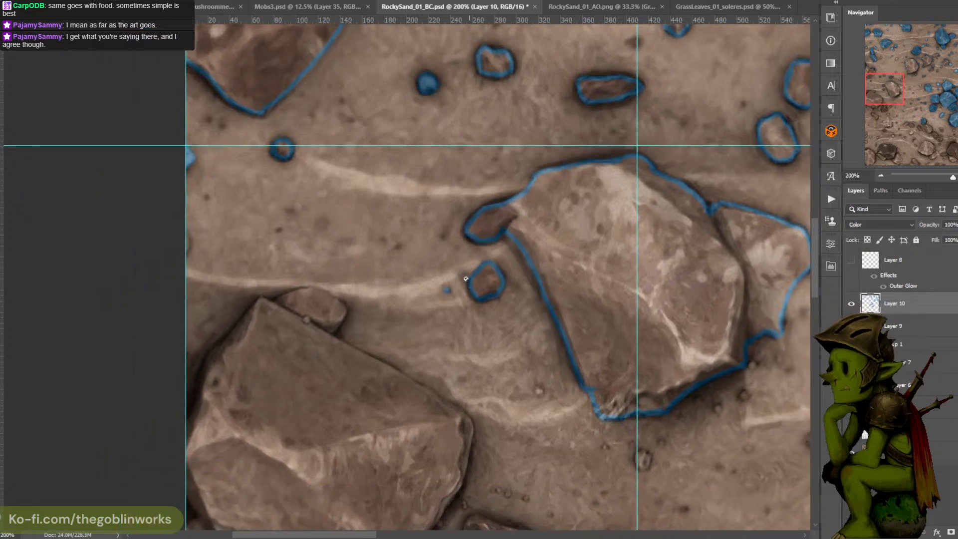
click(466, 277)
drag(467, 268, 556, 220)
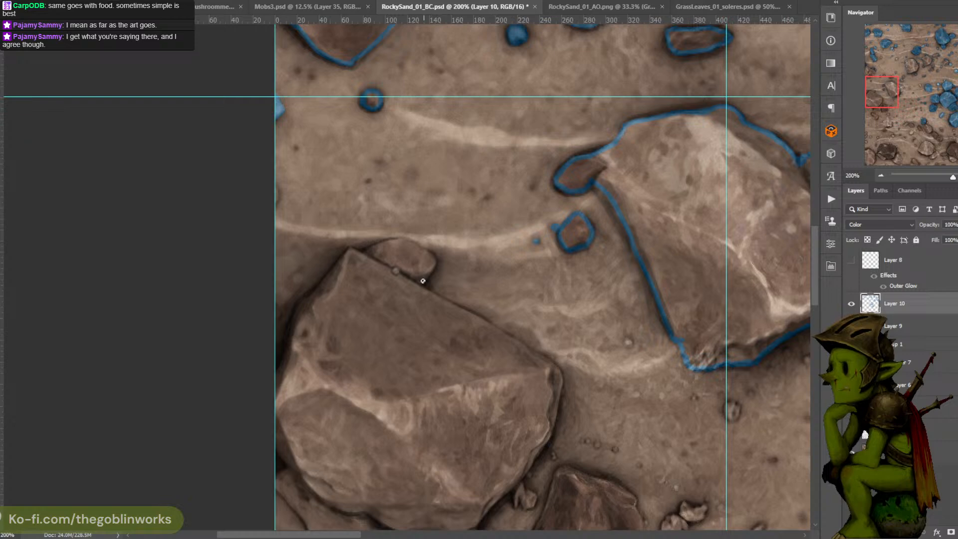
Outline the small stone behind the big rock at the texture's left edge, and trace the big rock's upper sides in blue
mouse_move(423, 280)
mouse_down()
mouse_move(432, 255)
mouse_move(420, 248)
mouse_move(364, 251)
mouse_up()
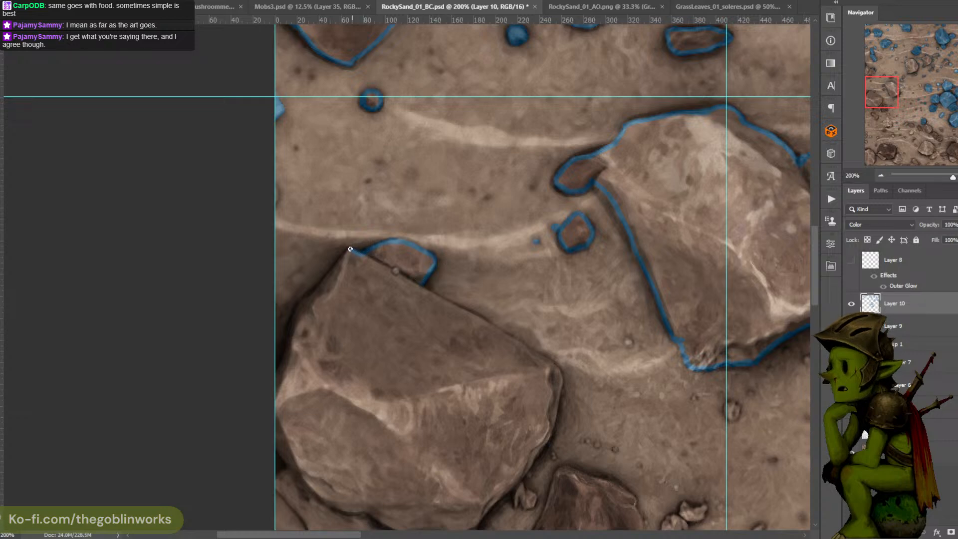
mouse_move(350, 249)
mouse_down()
mouse_move(461, 211)
mouse_move(411, 216)
mouse_move(366, 279)
mouse_move(384, 276)
mouse_move(440, 193)
mouse_move(411, 203)
mouse_move(396, 258)
mouse_up()
mouse_move(561, 183)
mouse_down()
mouse_move(470, 196)
mouse_move(417, 179)
mouse_up()
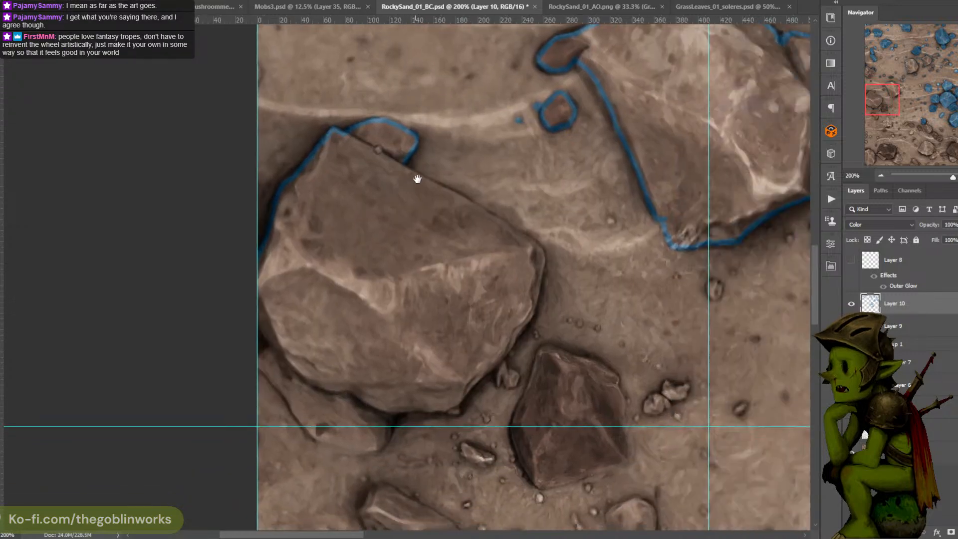
drag(537, 129, 505, 138)
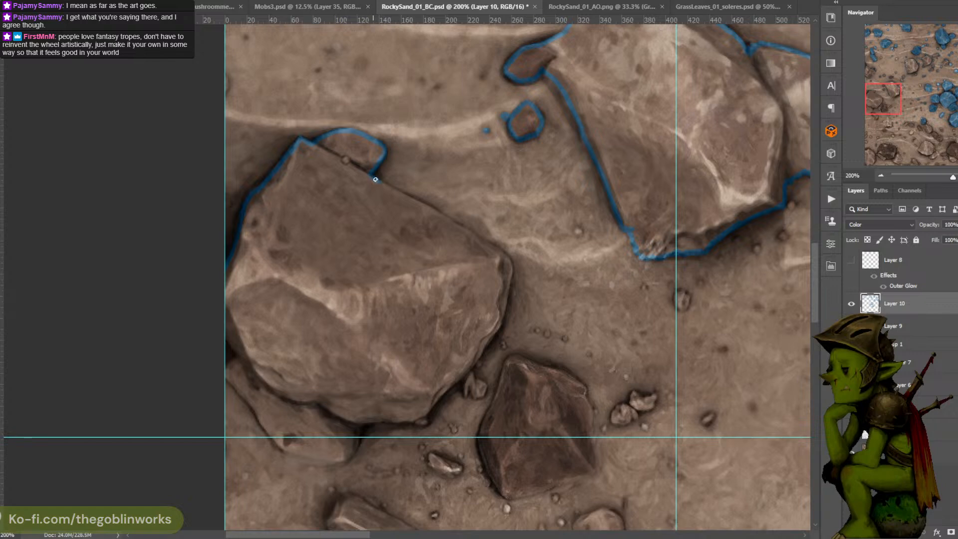
mouse_move(374, 175)
mouse_down()
mouse_move(494, 249)
mouse_move(510, 276)
mouse_up()
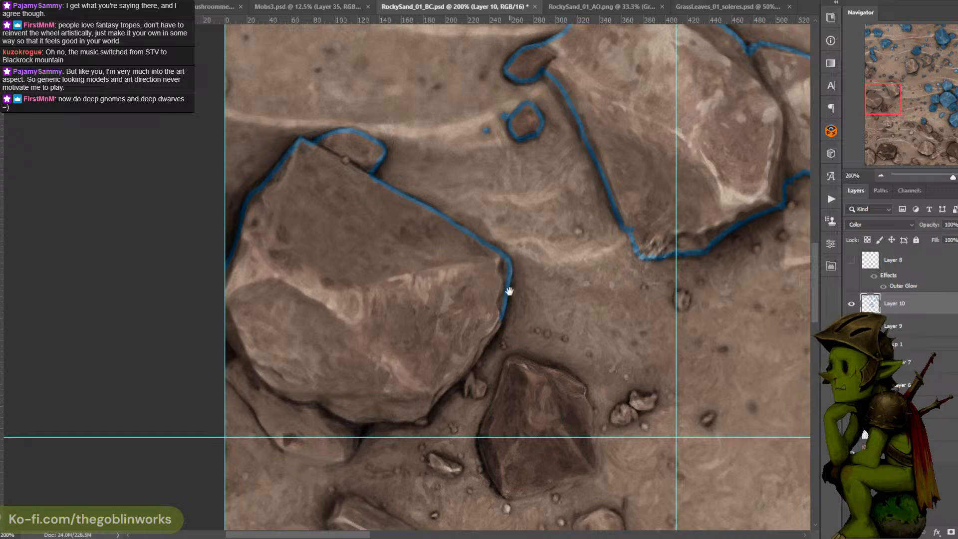
Finish the big edge rock's outline, including the flat stone beneath it, and paint the small pebble near its lower side blue
drag(508, 291, 544, 225)
mouse_move(543, 220)
mouse_down()
mouse_move(516, 288)
mouse_move(529, 265)
mouse_move(463, 342)
mouse_move(546, 224)
mouse_move(517, 278)
mouse_move(502, 270)
mouse_move(455, 277)
mouse_move(440, 262)
mouse_move(460, 267)
mouse_move(432, 315)
mouse_move(369, 298)
mouse_move(322, 237)
mouse_move(332, 212)
mouse_move(318, 187)
mouse_up()
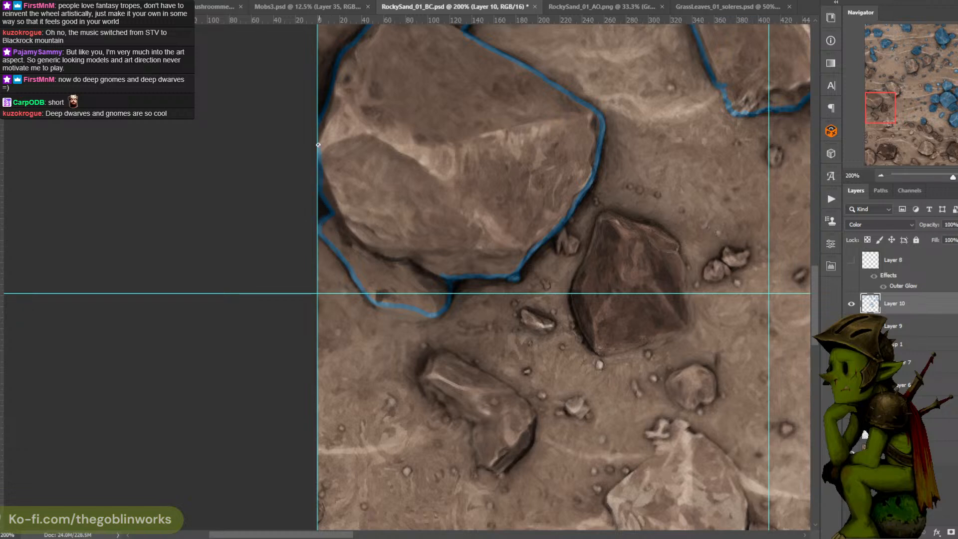
drag(588, 79, 489, 284)
drag(622, 114, 546, 133)
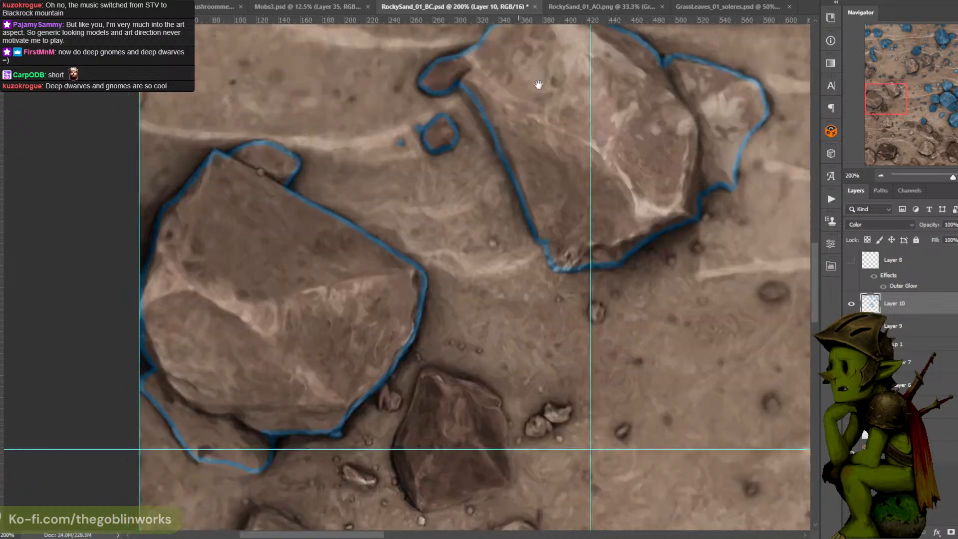
mouse_move(516, 165)
mouse_down()
mouse_move(547, 88)
mouse_move(556, 92)
mouse_up()
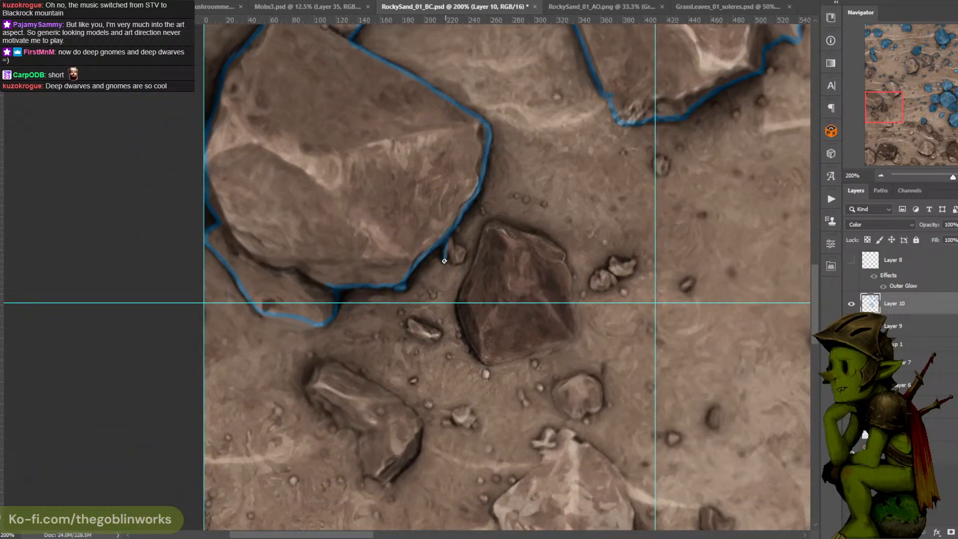
mouse_move(444, 260)
mouse_down()
mouse_move(449, 252)
mouse_move(454, 263)
mouse_move(456, 250)
mouse_up()
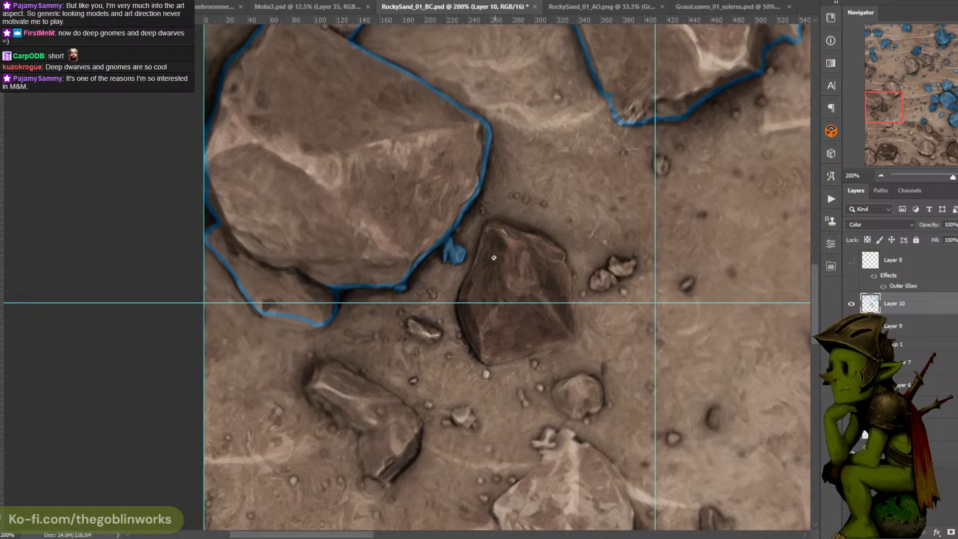
Outline the dark angular rock below the big edge rock in blue, and dot the row of specks above it
drag(459, 301, 491, 223)
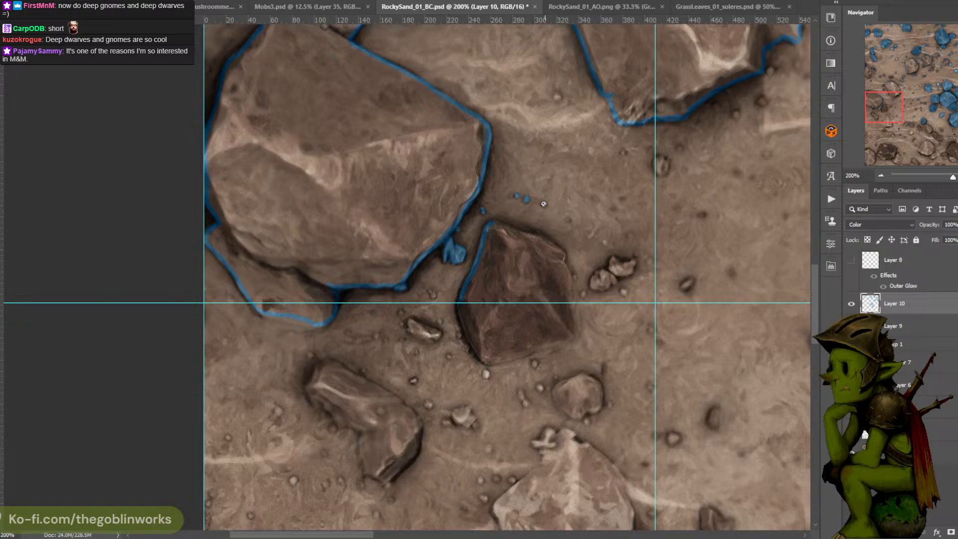
mouse_move(493, 223)
mouse_down()
mouse_move(559, 257)
mouse_move(539, 235)
mouse_move(509, 227)
mouse_move(564, 260)
mouse_move(549, 196)
mouse_move(557, 269)
mouse_up()
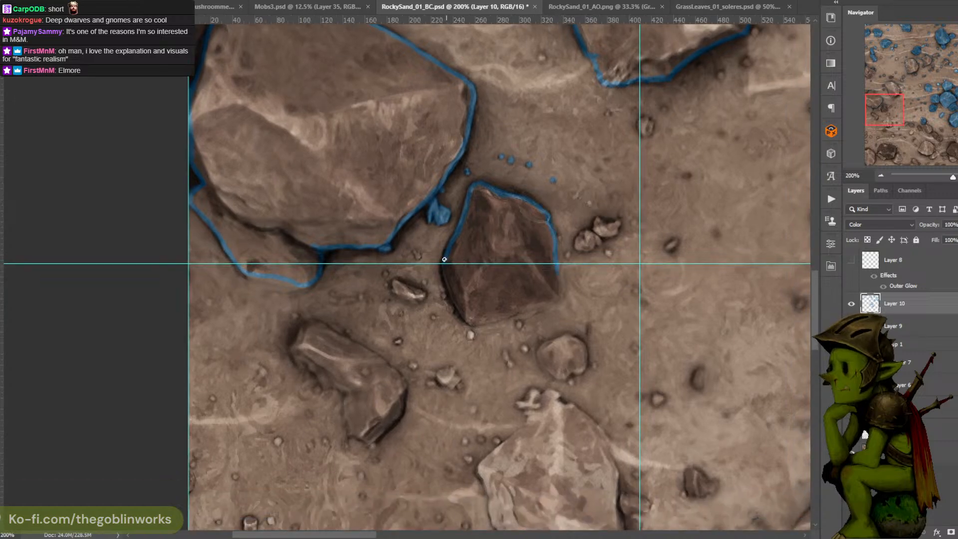
drag(444, 260, 463, 315)
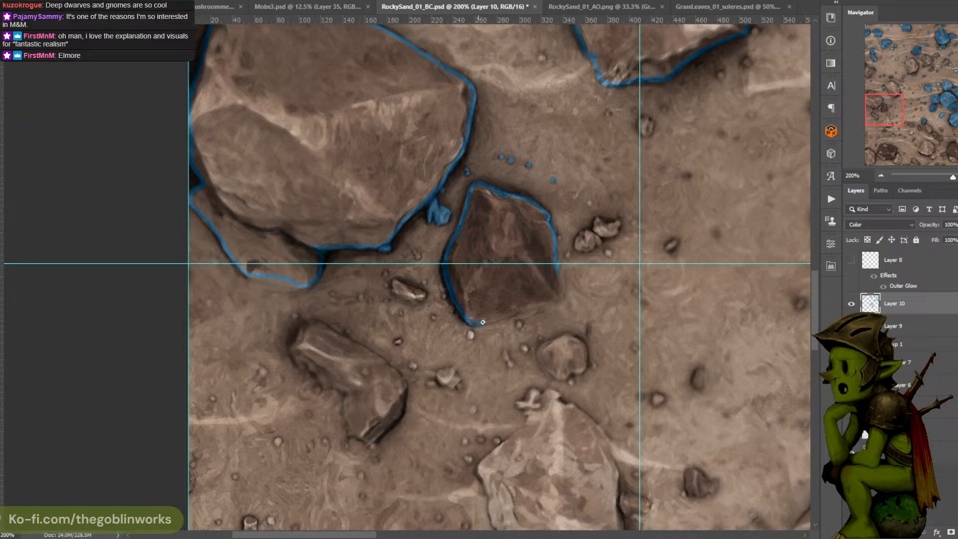
drag(482, 322, 524, 311)
key(ctrl+z)
mouse_move(475, 324)
mouse_down()
mouse_move(555, 296)
mouse_move(555, 261)
mouse_up()
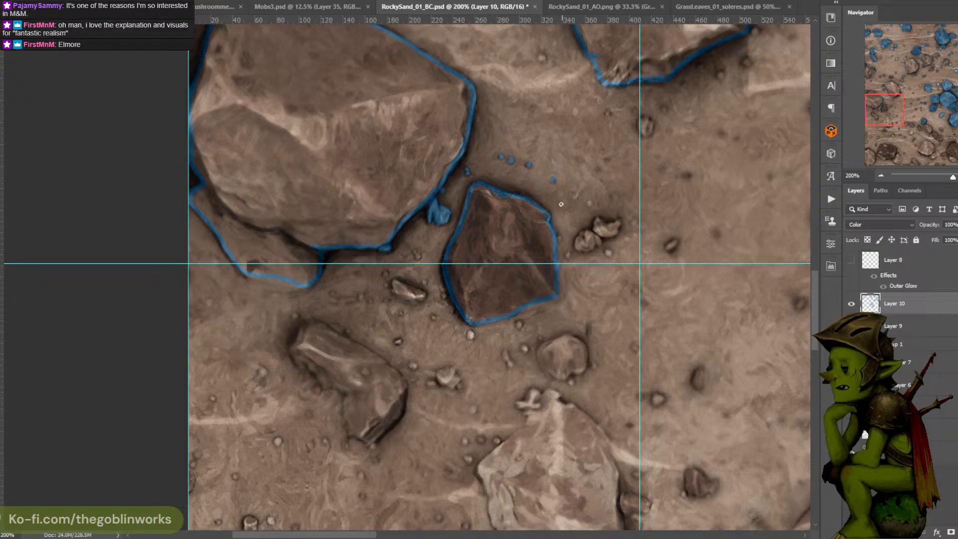
Fill the small elongated pebble beside the dark angular rock in blue, and dot the tiny specks scattered around it
drag(506, 155, 540, 148)
mouse_move(455, 288)
mouse_down()
mouse_move(427, 275)
mouse_move(428, 286)
mouse_move(458, 293)
mouse_move(430, 276)
mouse_move(453, 285)
mouse_up()
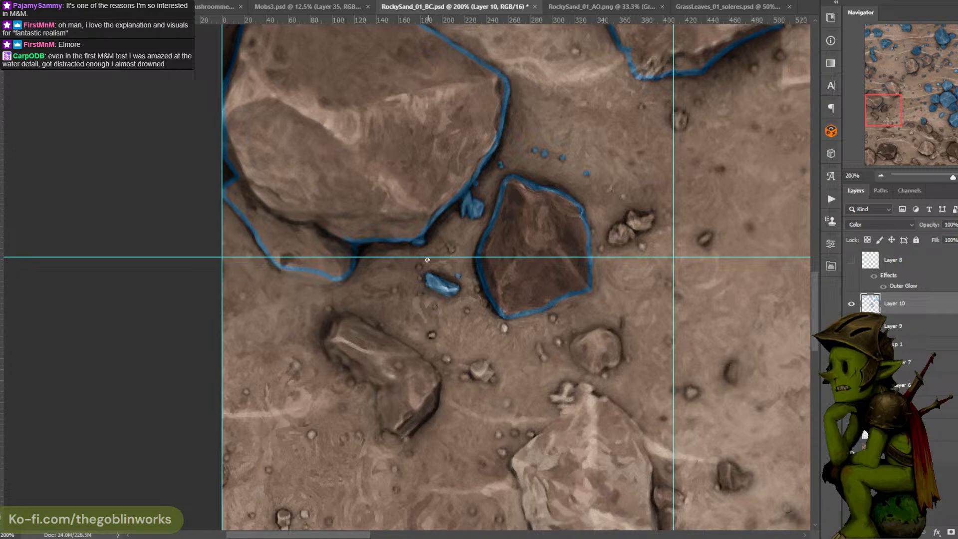
click(450, 248)
click(476, 283)
click(478, 289)
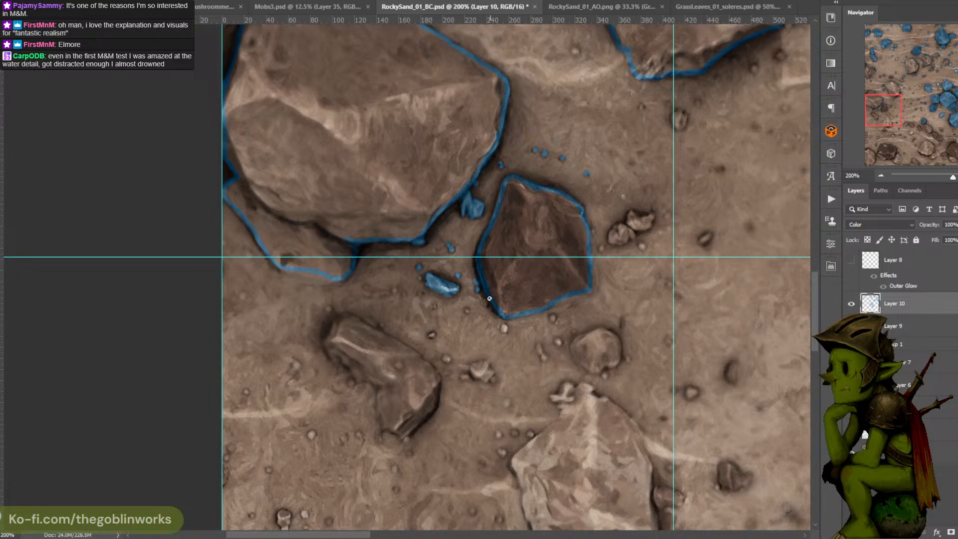
click(485, 303)
click(420, 278)
click(467, 310)
scroll(569, 145, up, 1)
click(464, 214)
drag(496, 222, 517, 231)
drag(580, 143, 550, 193)
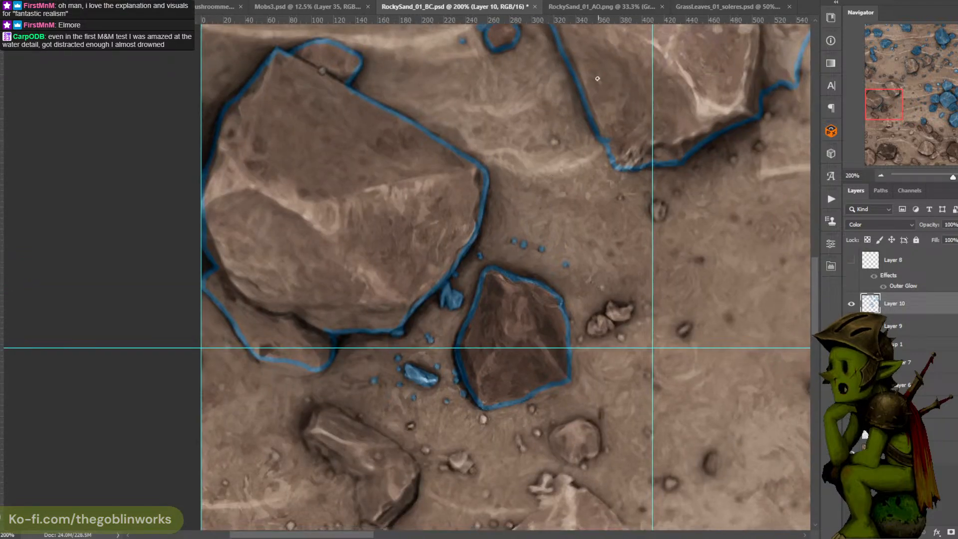
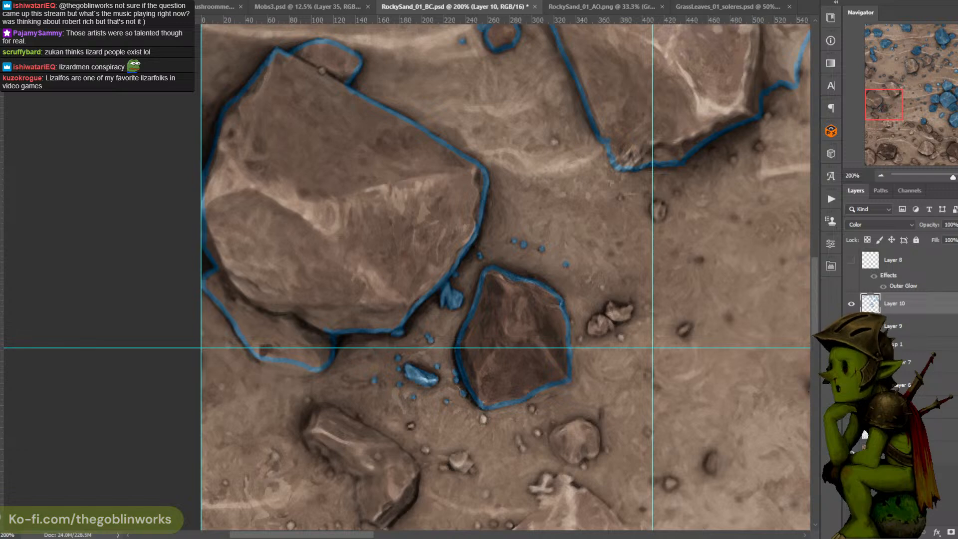
Fill the pair of pebbles beside the dark rock and the small pebble below the large pale rock, and dot the specks between them
click(579, 339)
mouse_move(591, 331)
mouse_down()
mouse_move(602, 331)
mouse_move(593, 321)
mouse_move(609, 305)
mouse_move(630, 307)
mouse_move(623, 318)
mouse_up()
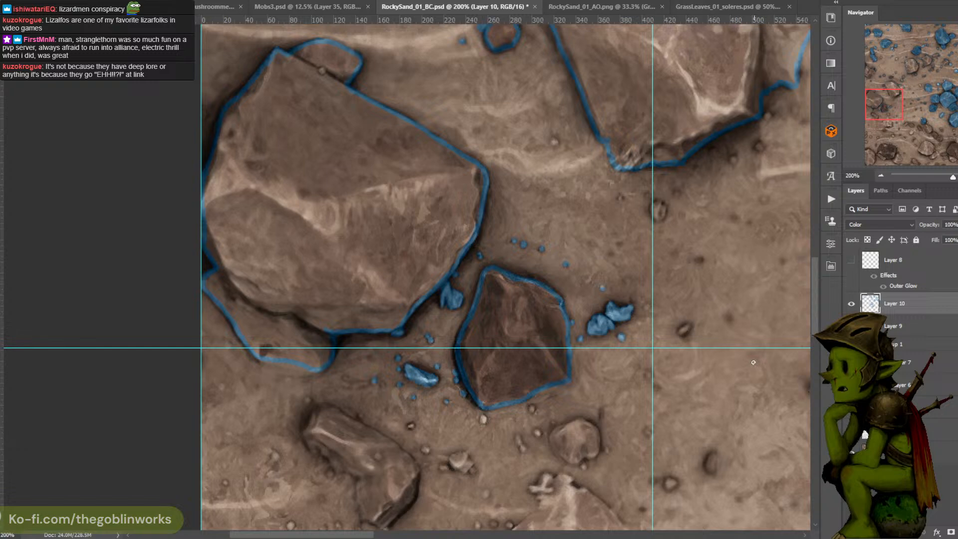
click(554, 142)
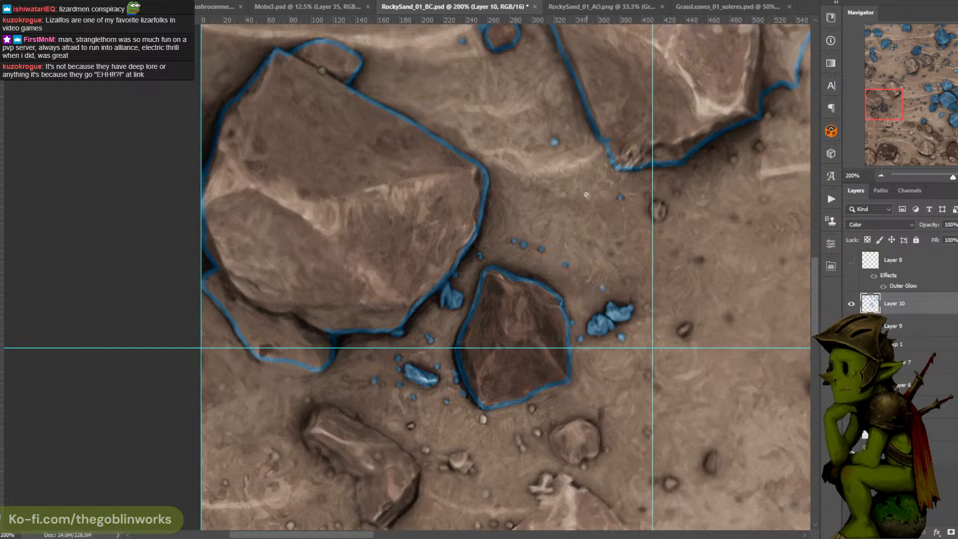
drag(624, 147, 560, 108)
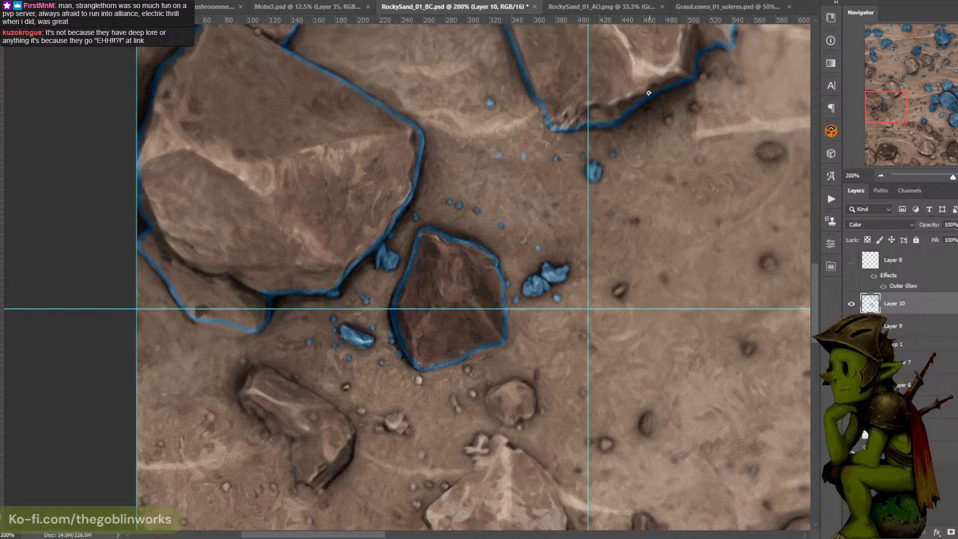
drag(648, 93, 654, 356)
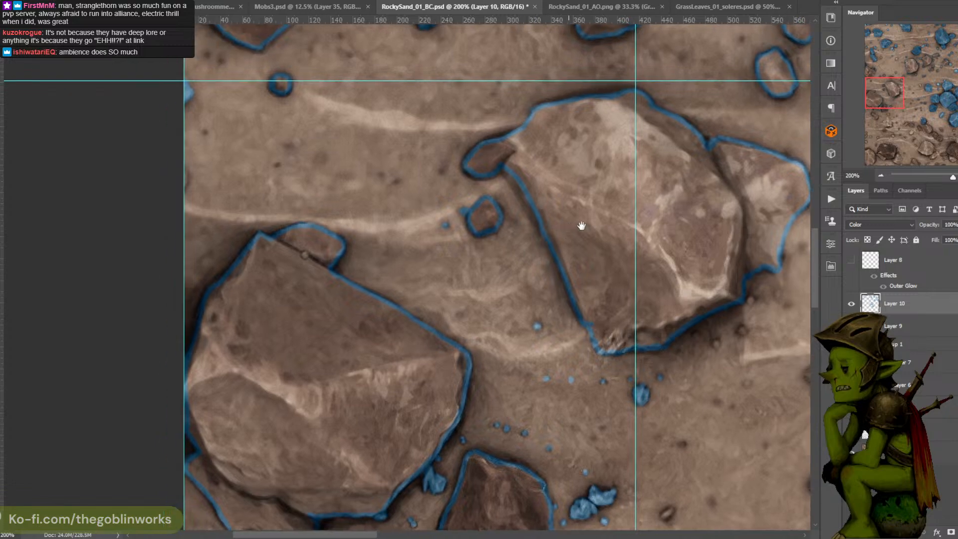
Dot the specks along the large pale rock's lower edge in blue, and fill the small dark pebble in the sand below it
drag(581, 226, 627, 232)
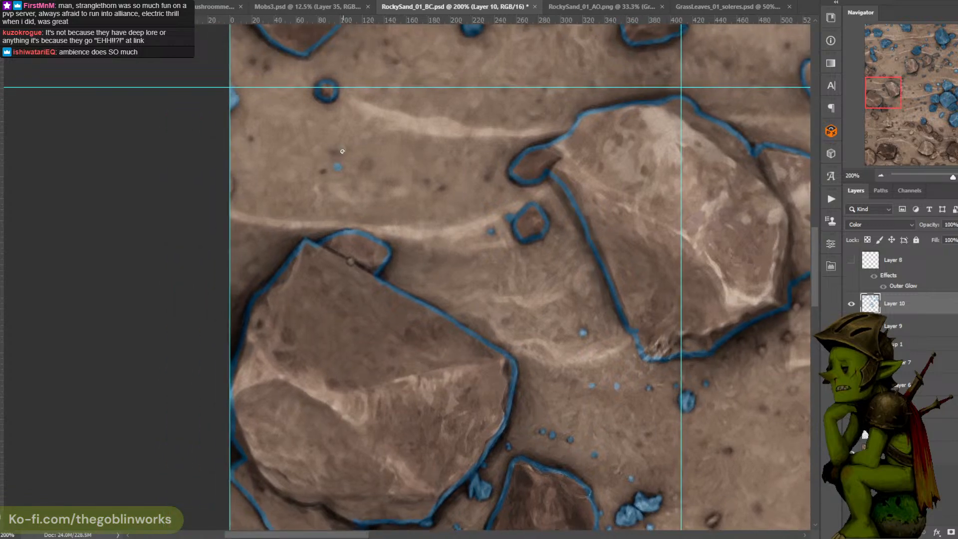
drag(690, 285, 615, 265)
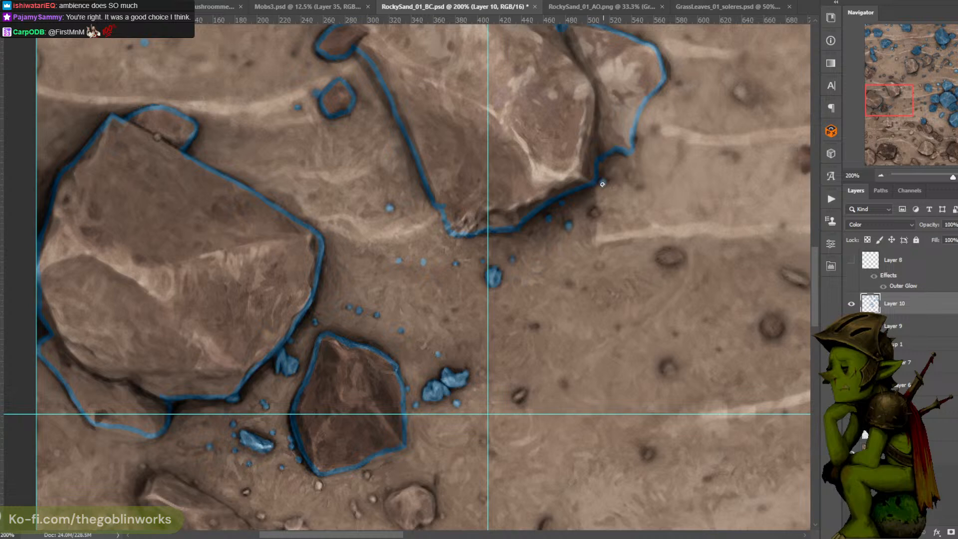
click(630, 175)
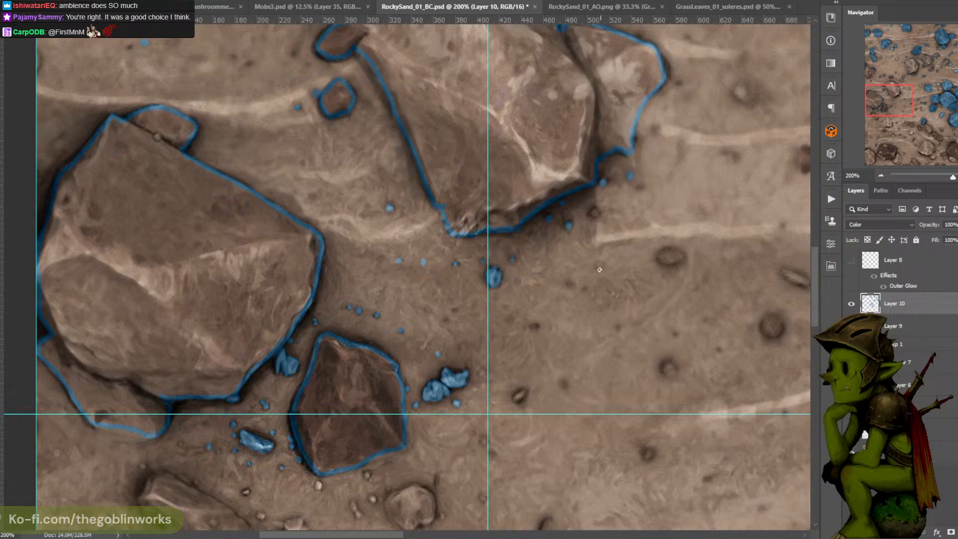
drag(615, 269, 600, 190)
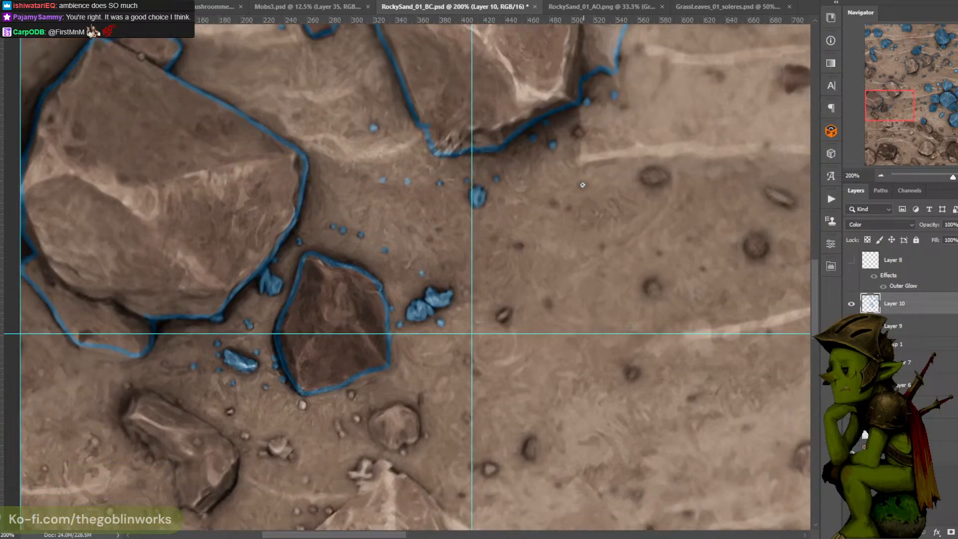
click(500, 317)
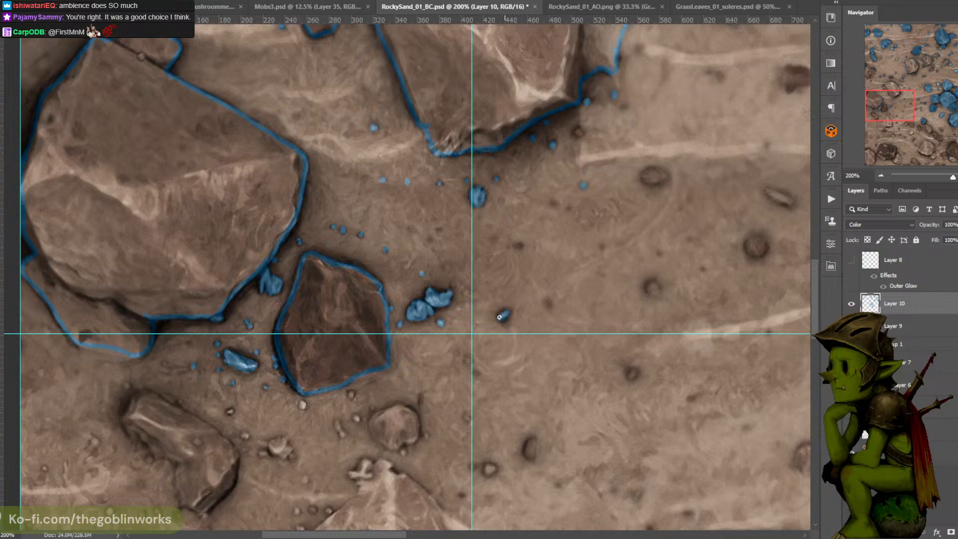
Fill the small round pebble and the oval pebble above it in blue, and dot the specks by the pale rock's lower corner
drag(707, 255, 652, 255)
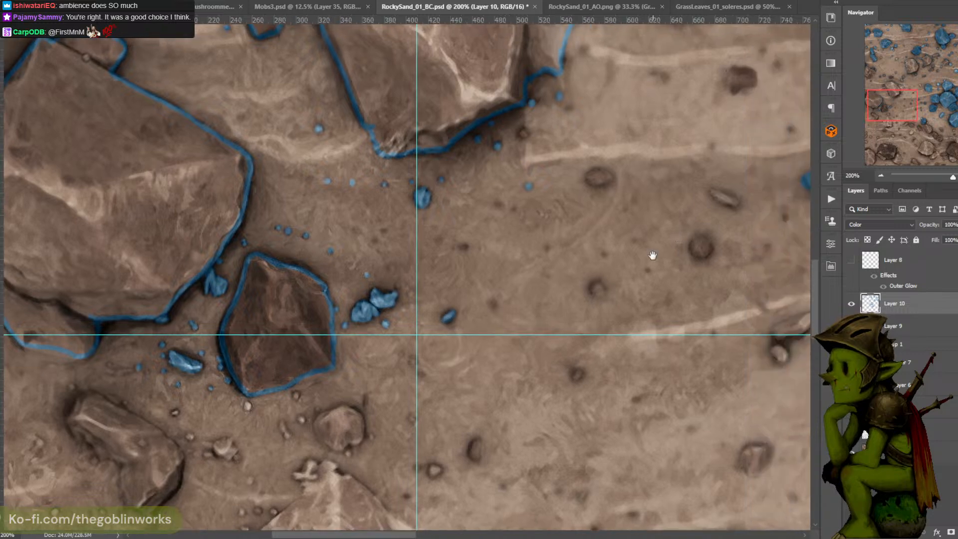
click(598, 288)
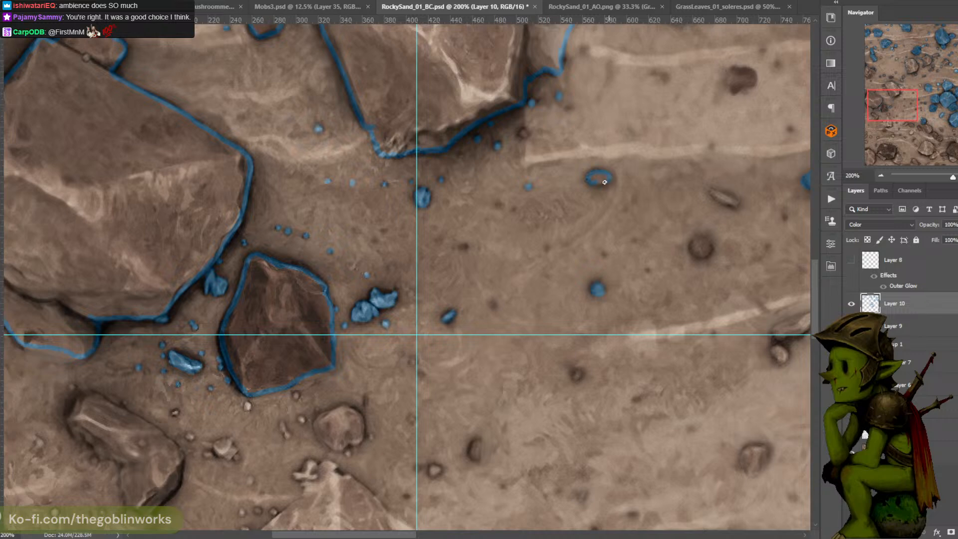
drag(604, 182, 594, 178)
drag(554, 115, 558, 132)
click(526, 152)
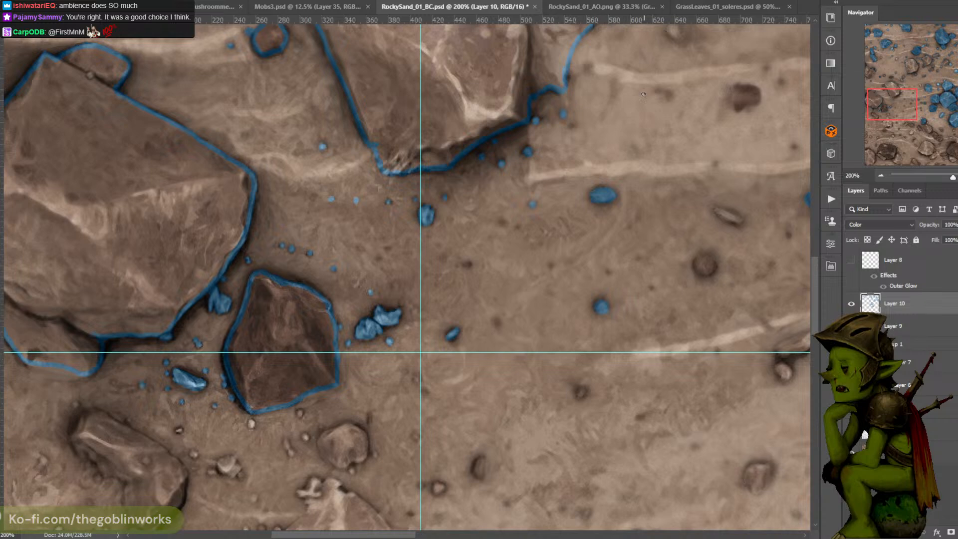
click(465, 173)
Fill the dark round pebble and the narrow slanted pebble above it in blue
drag(630, 150, 546, 159)
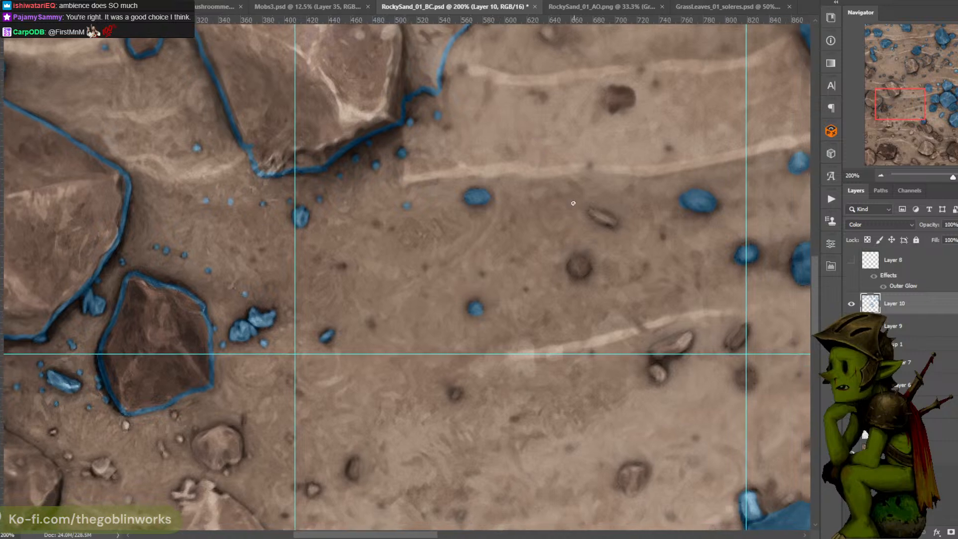
mouse_move(570, 261)
mouse_down()
mouse_move(584, 266)
mouse_move(578, 274)
mouse_up()
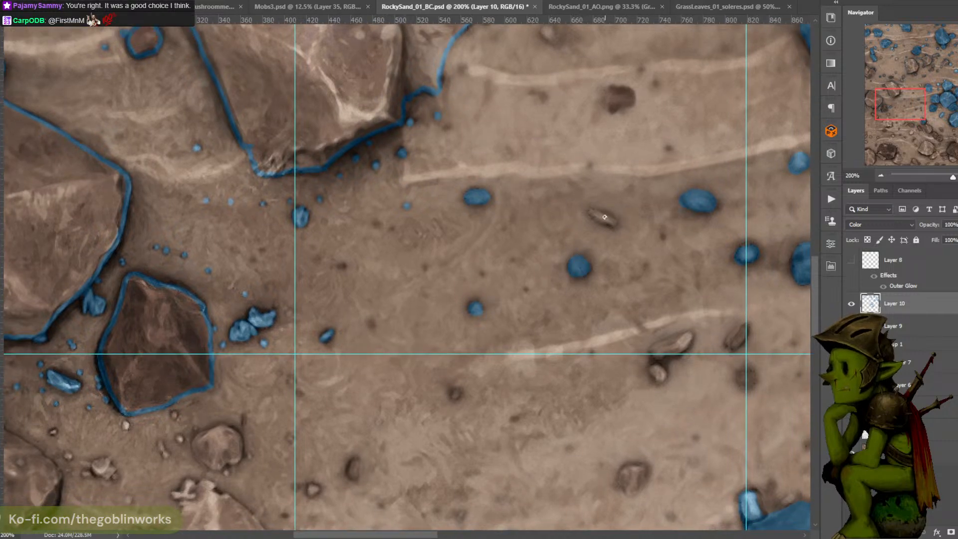
drag(591, 212, 612, 222)
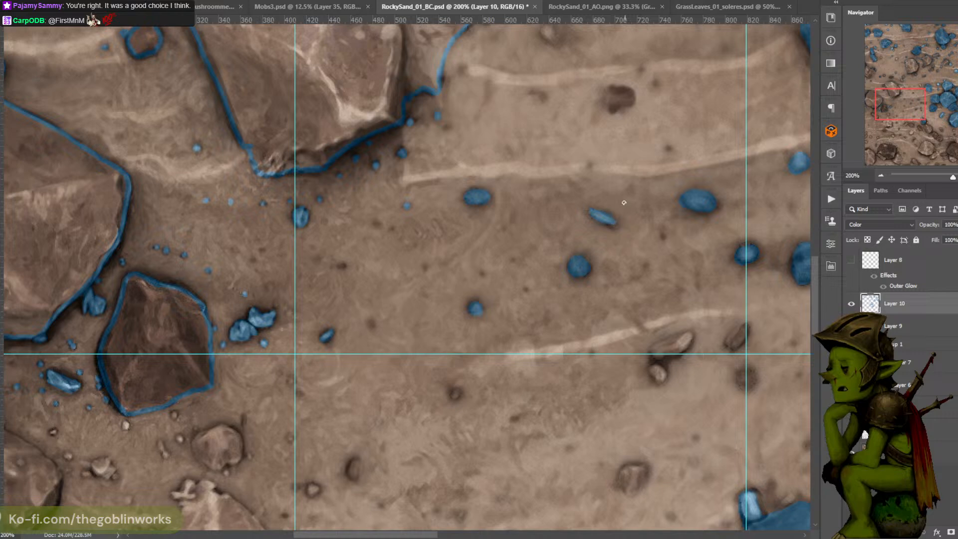
Fill the reddish-brown pebble, the small pebble beside the large pale rock, and the bright oval pebble near the filled boulder in blue
drag(648, 112, 588, 213)
drag(605, 158, 608, 188)
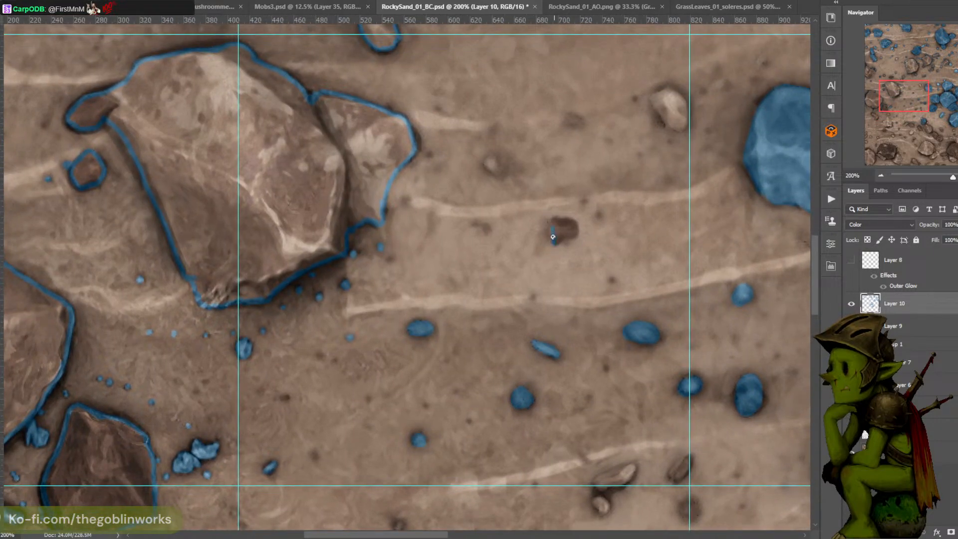
mouse_move(554, 220)
mouse_down()
mouse_move(573, 222)
mouse_move(568, 234)
mouse_up()
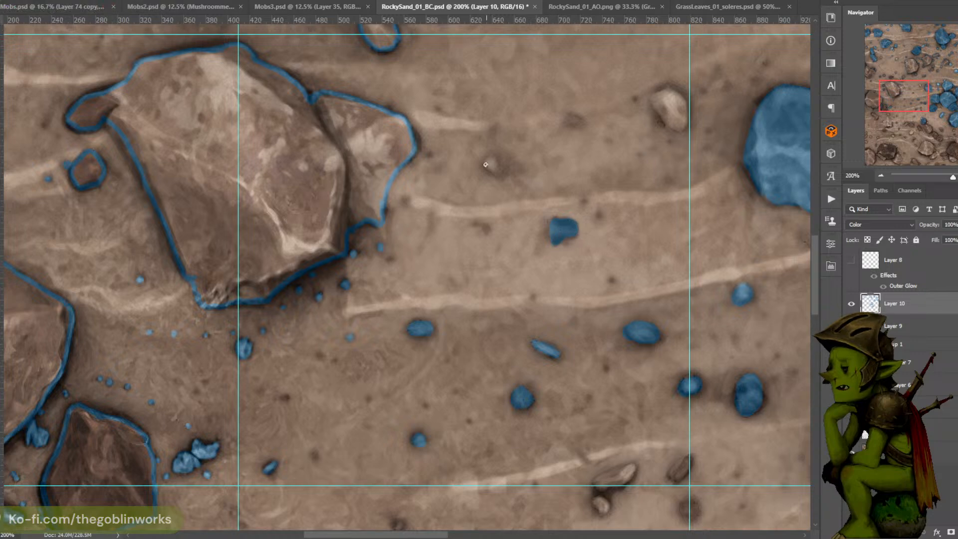
drag(485, 164, 495, 168)
mouse_move(664, 115)
mouse_down()
mouse_move(652, 101)
mouse_move(674, 93)
mouse_up()
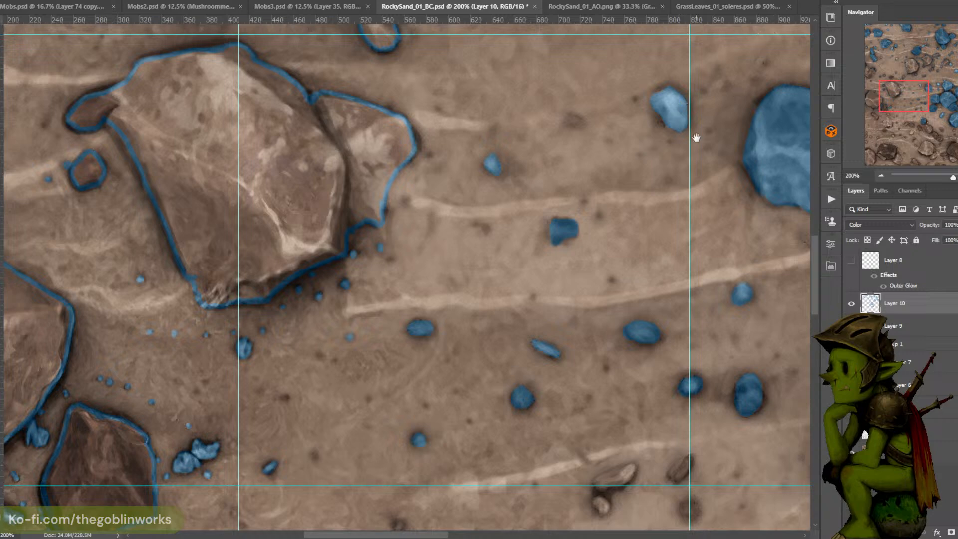
Fill the elongated pebble at the end of the pale sand ridge and the three small pebbles around it in blue
mouse_move(647, 158)
mouse_down()
mouse_move(669, 70)
mouse_move(656, 74)
mouse_move(703, 68)
mouse_up()
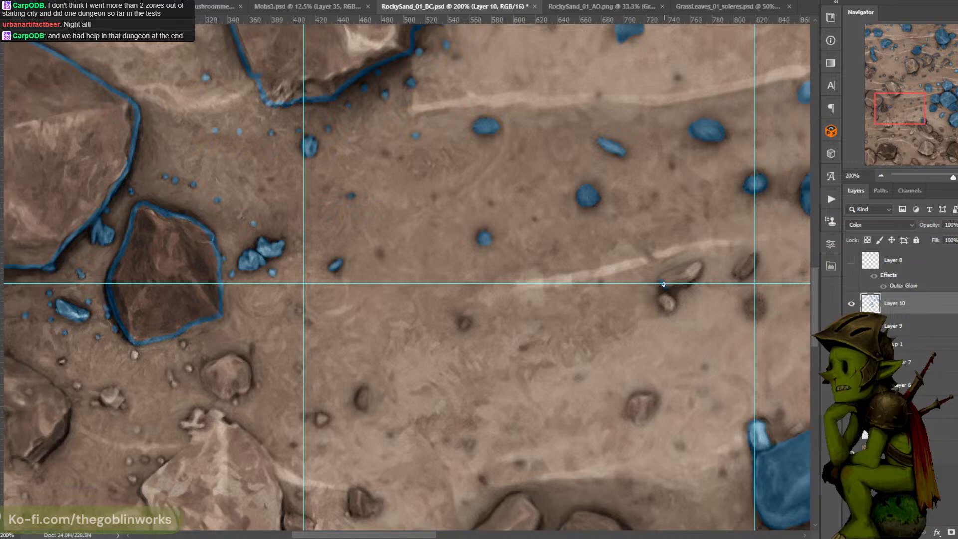
mouse_move(661, 277)
mouse_down()
mouse_move(697, 263)
mouse_move(694, 277)
mouse_move(671, 284)
mouse_up()
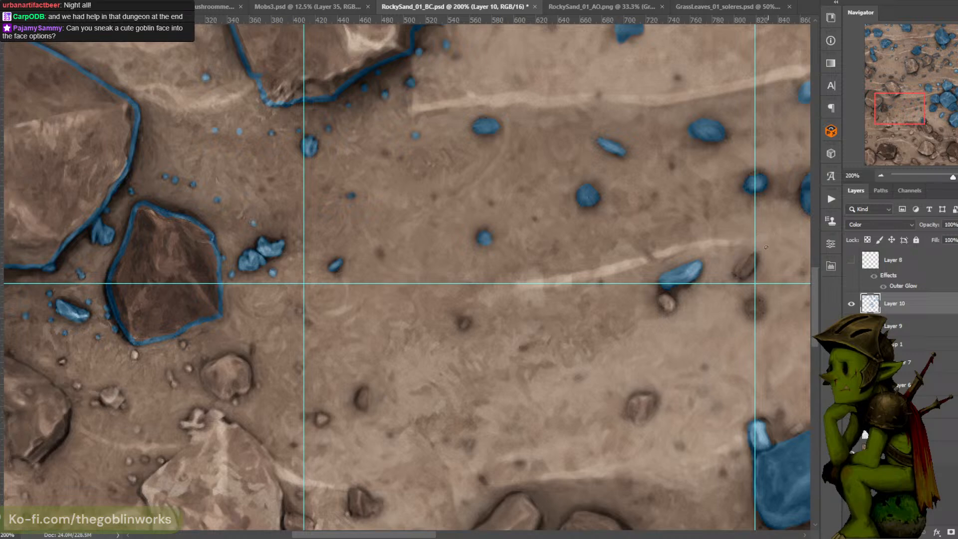
mouse_move(734, 272)
mouse_down()
mouse_move(744, 277)
mouse_move(749, 256)
mouse_up()
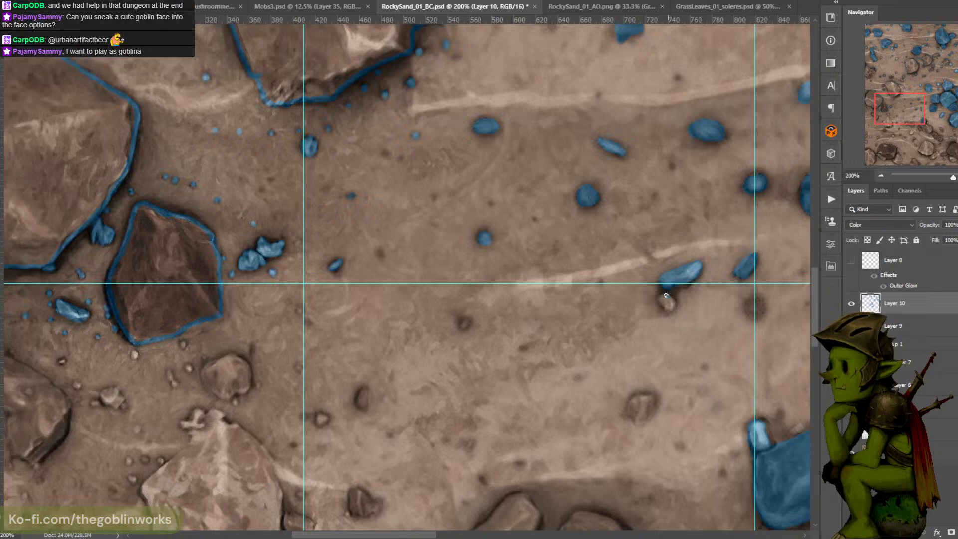
drag(661, 298, 670, 306)
mouse_move(754, 301)
mouse_down()
mouse_move(748, 312)
mouse_move(762, 312)
mouse_move(754, 307)
mouse_up()
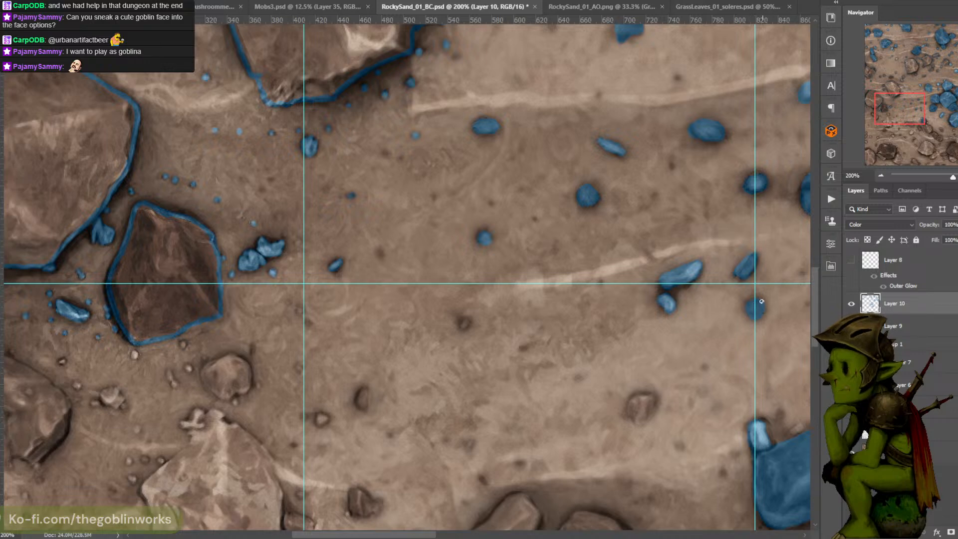
Paint the three small dark pebbles scattered across the open sand below the ridge blue
drag(698, 318, 763, 270)
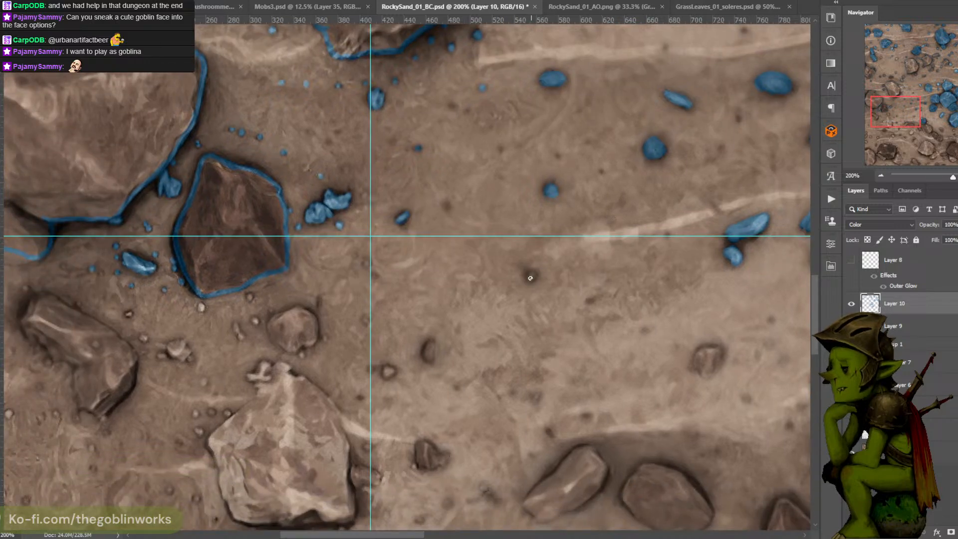
drag(529, 278, 620, 214)
drag(497, 280, 499, 283)
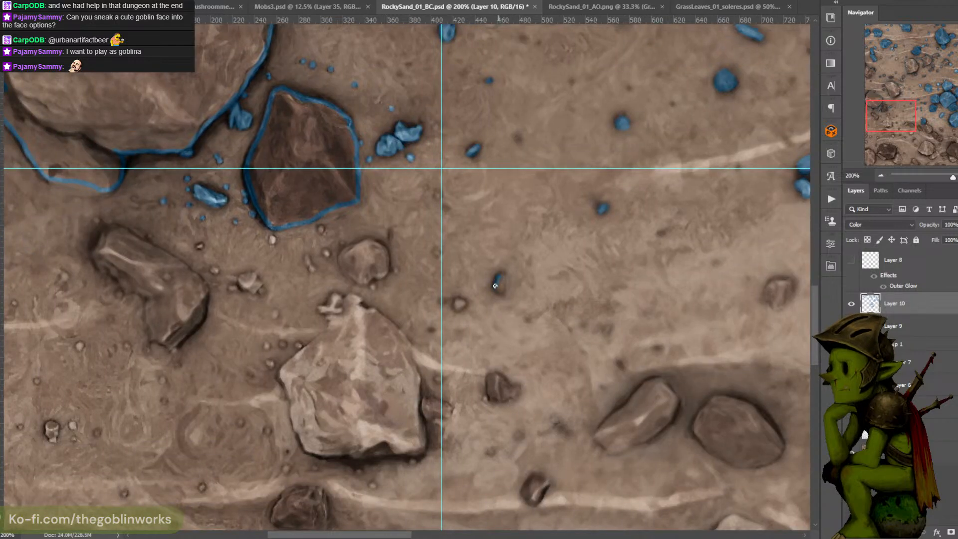
click(459, 303)
Outline the small round rock below the dark angular rock in blue, dot the specks near it, and save the file
key(ctrl+minus)
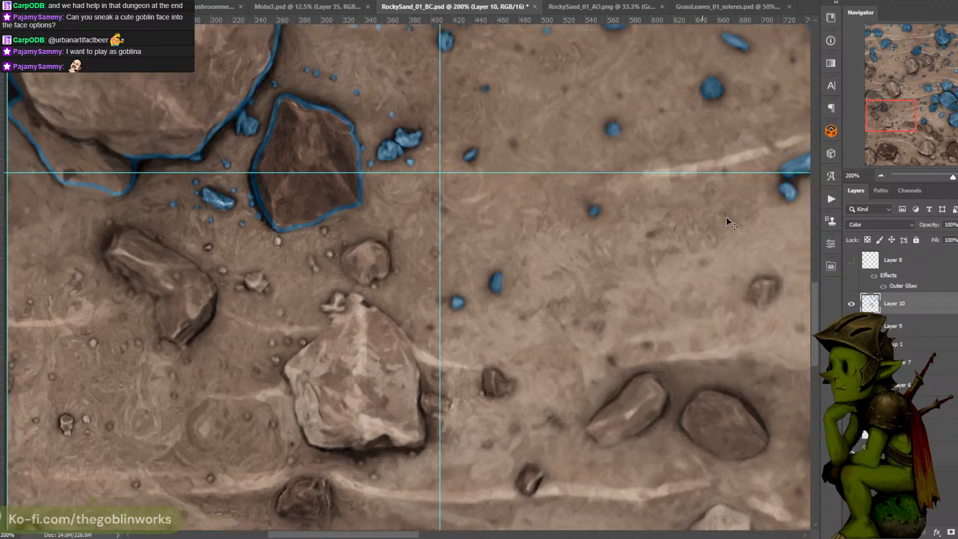
key(ctrl+plus)
drag(668, 319, 721, 338)
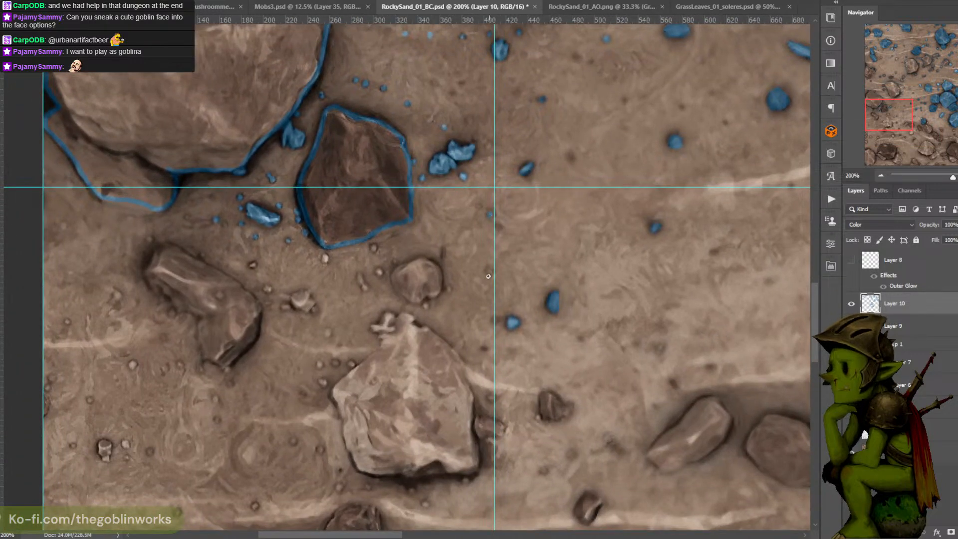
drag(476, 283, 548, 243)
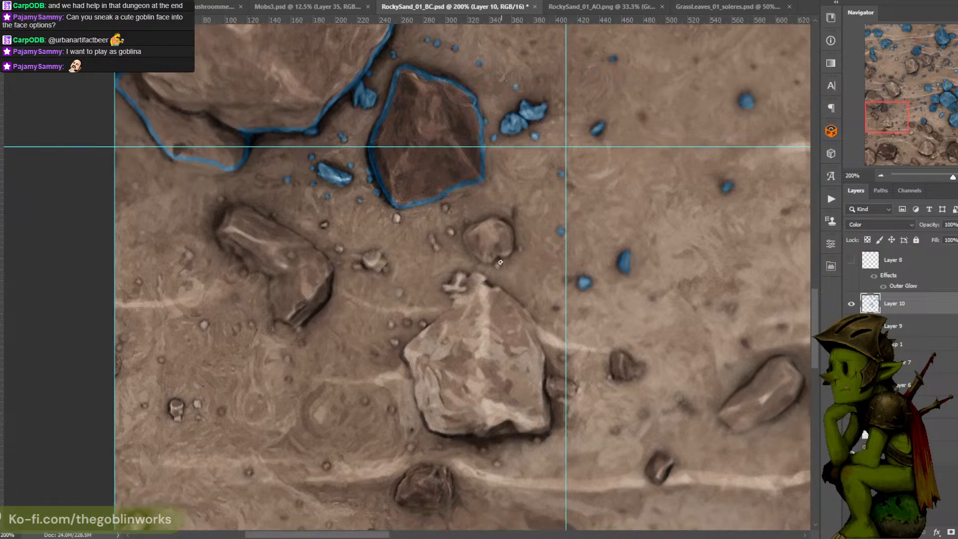
drag(497, 263, 465, 234)
mouse_move(480, 224)
mouse_down()
mouse_move(508, 226)
mouse_move(512, 243)
mouse_up()
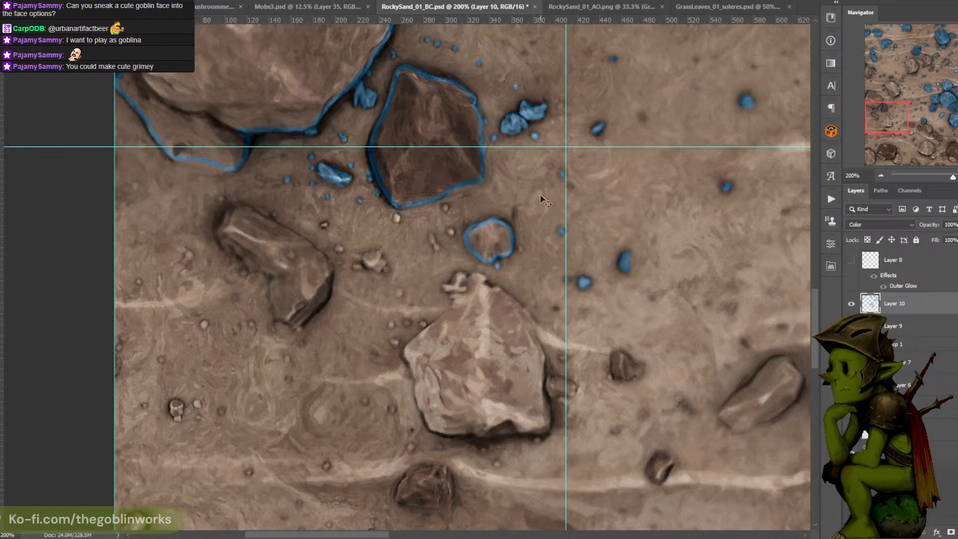
key(ctrl+s)
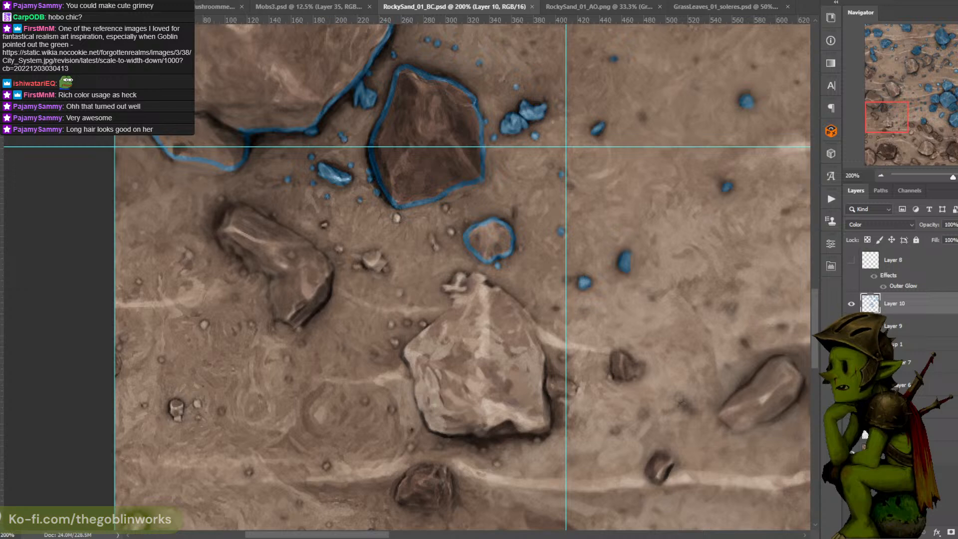
Dot the specks between the dark angular rock and the small round rock in blue, and fill the pale pebble cluster beside them
click(396, 218)
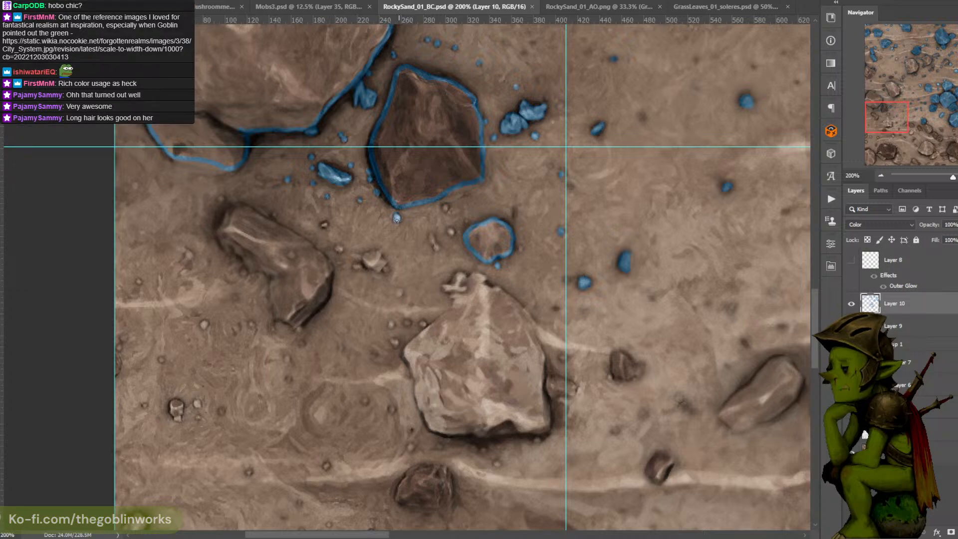
click(446, 207)
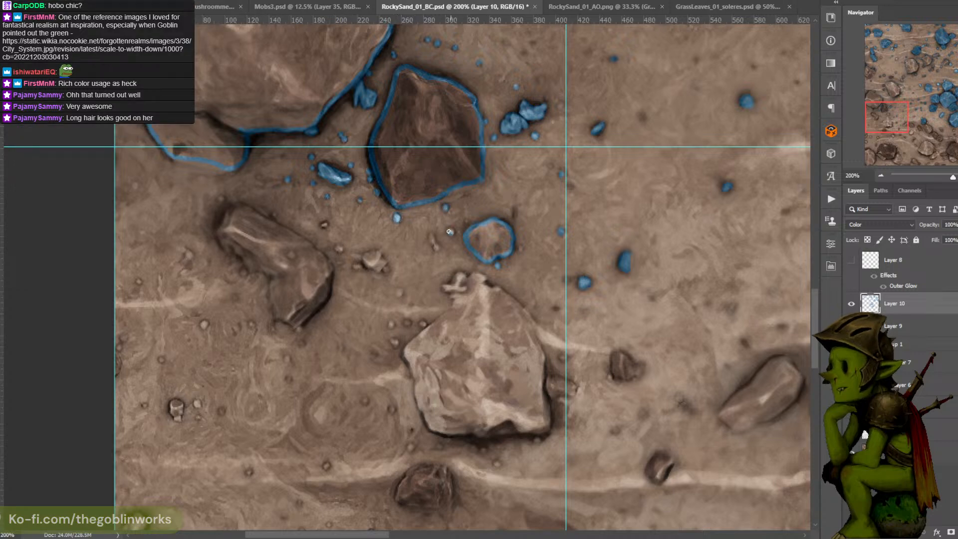
click(451, 232)
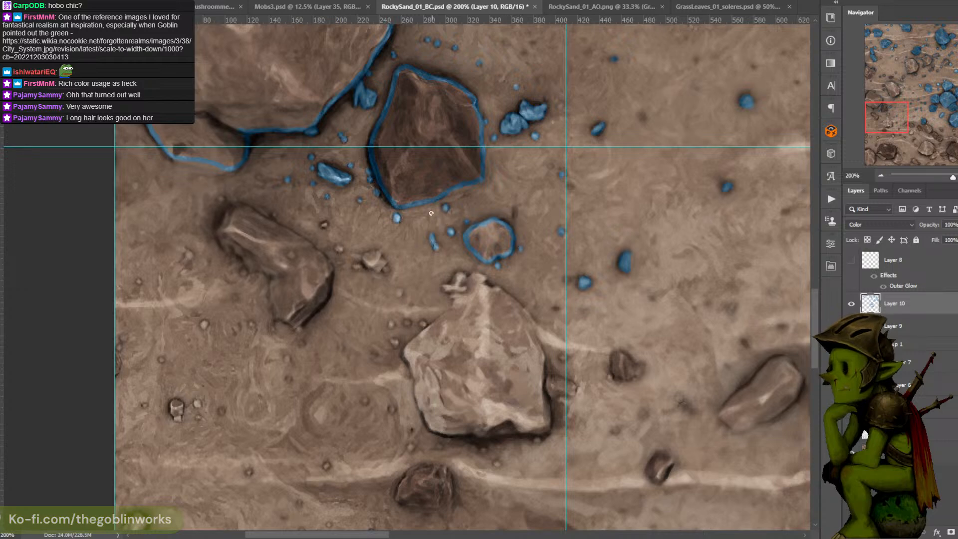
click(370, 264)
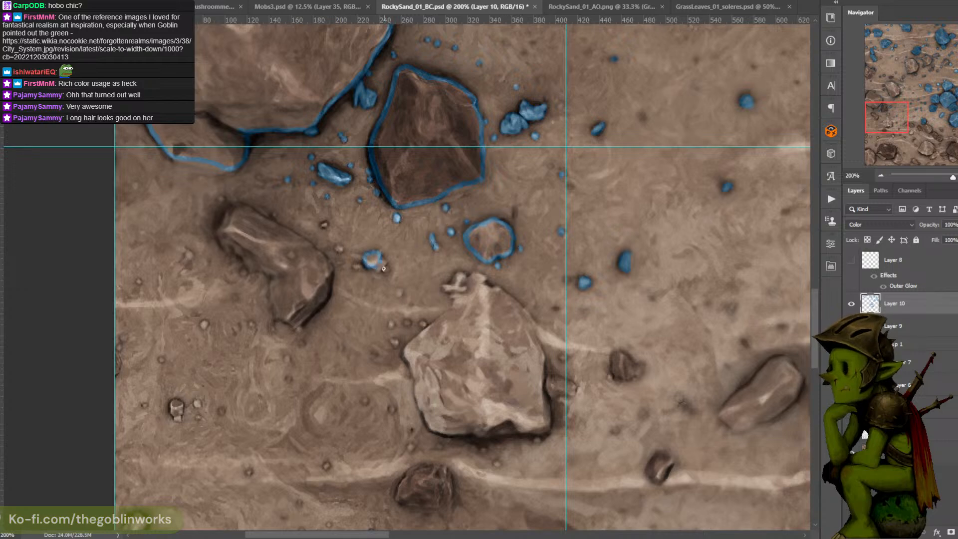
drag(383, 262, 375, 270)
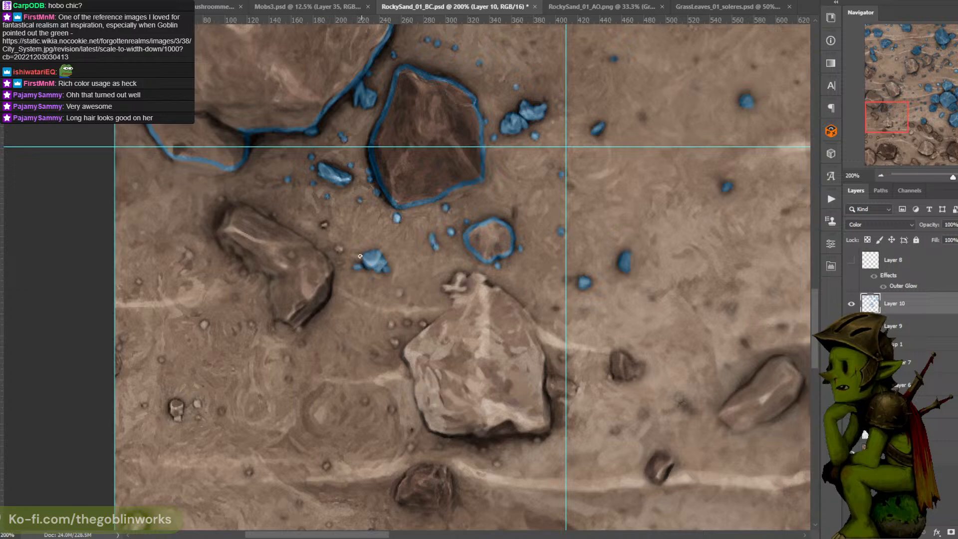
click(339, 249)
Fill the small pebble cluster at the peak of the large pale rock in blue and start the rock's outline there
drag(452, 287, 462, 276)
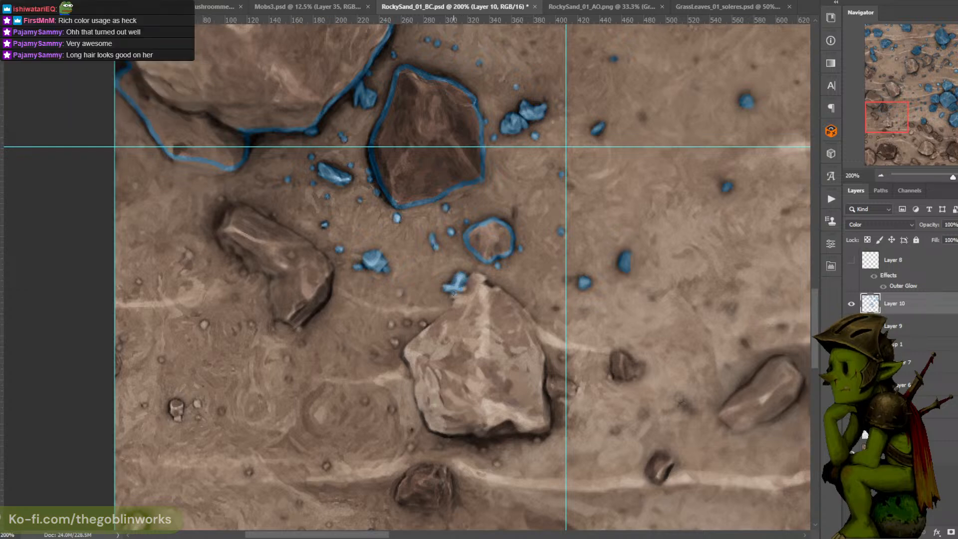
drag(453, 292, 454, 308)
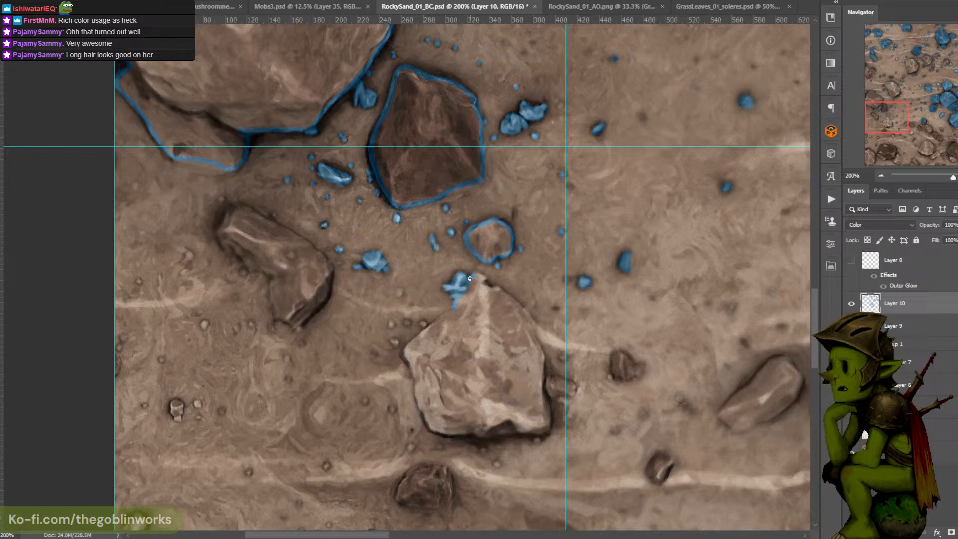
drag(469, 277, 484, 278)
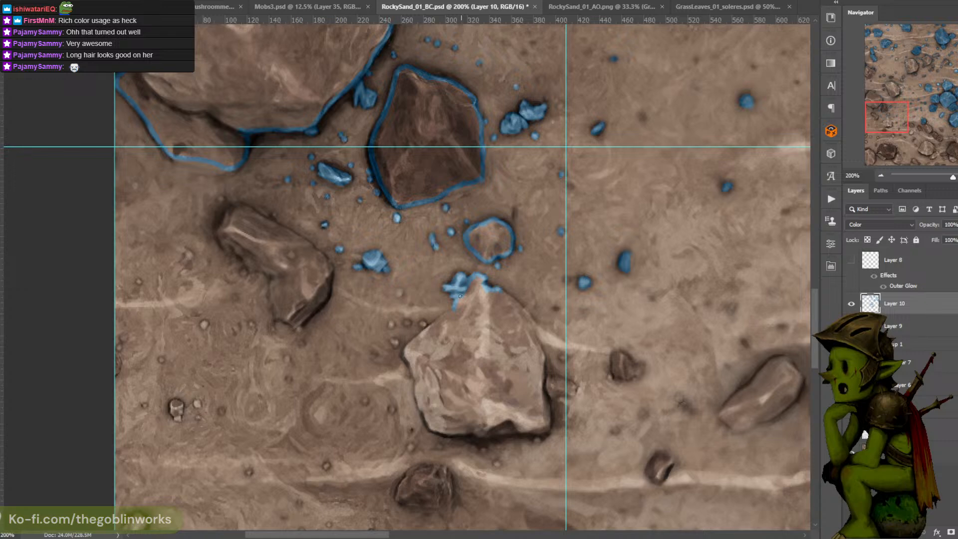
Outline the rest of the large pale rock in blue, together with the small stone jutting from its side
drag(497, 288, 570, 208)
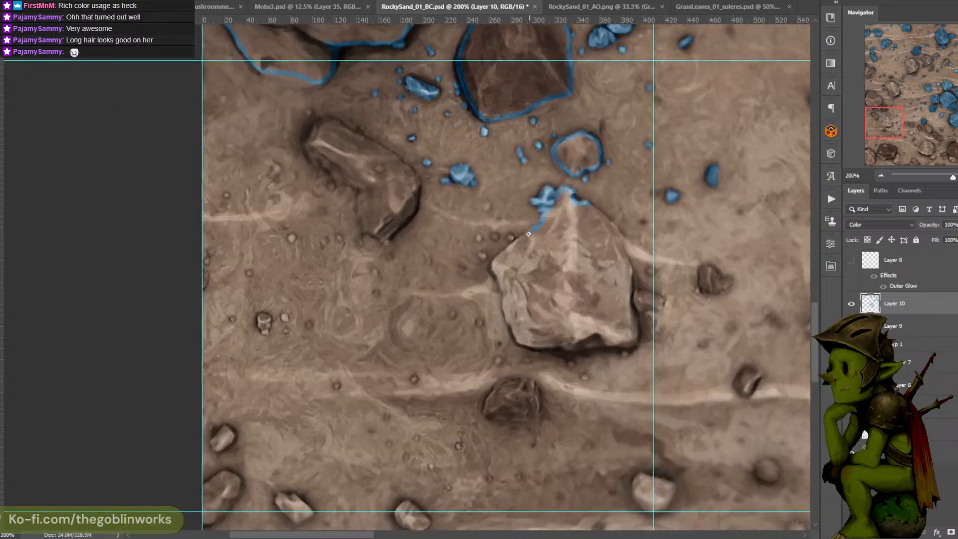
drag(524, 235, 494, 273)
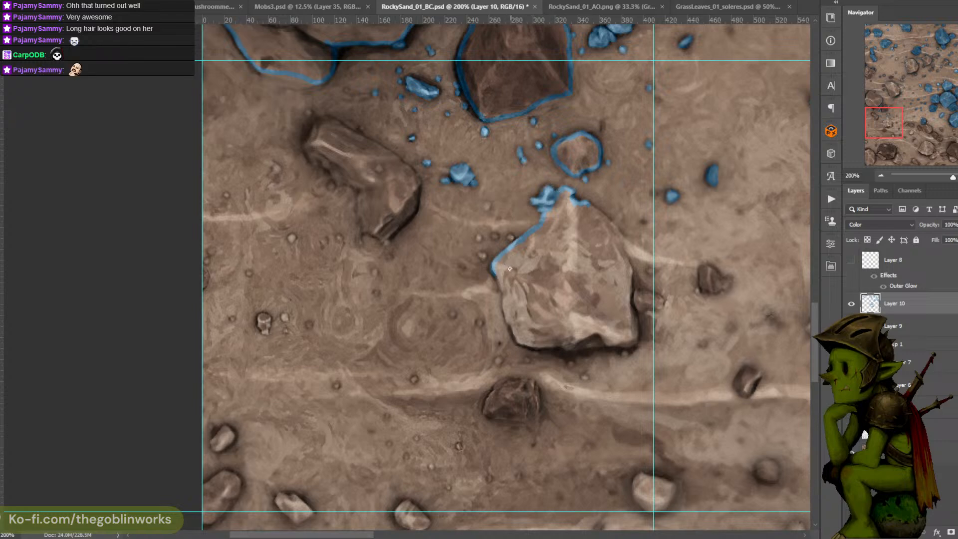
mouse_move(495, 273)
mouse_down()
mouse_move(518, 340)
mouse_move(524, 322)
mouse_move(537, 336)
mouse_move(519, 341)
mouse_move(560, 348)
mouse_move(536, 348)
mouse_move(626, 347)
mouse_move(614, 346)
mouse_move(635, 339)
mouse_move(635, 314)
mouse_move(640, 305)
mouse_move(635, 323)
mouse_move(659, 298)
mouse_up()
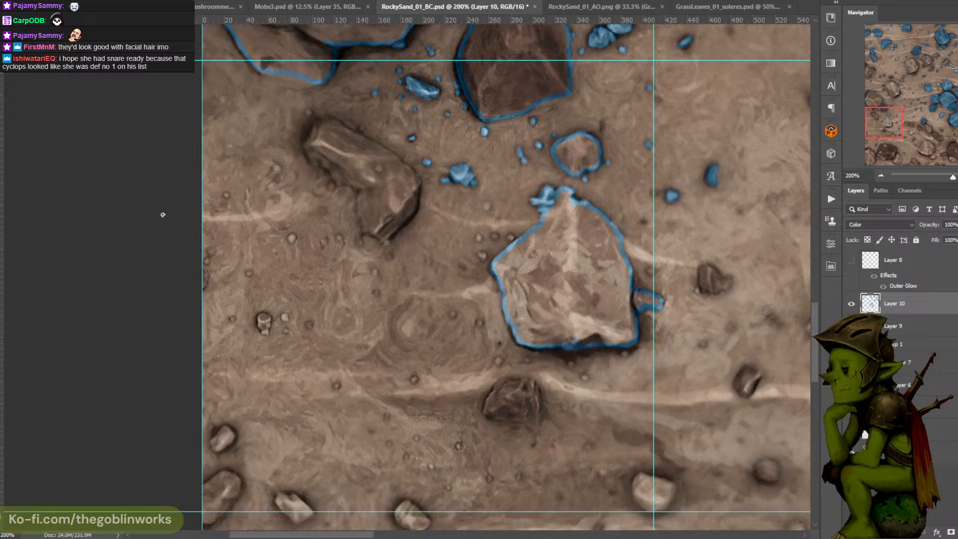
Outline the bent elongated rock beside the large pale rock in blue
drag(582, 122, 649, 177)
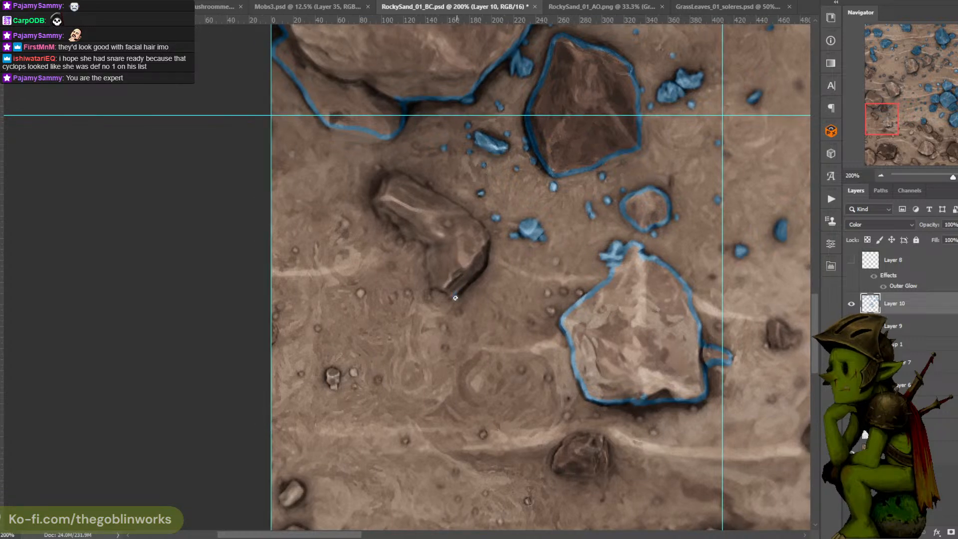
mouse_move(452, 295)
mouse_down()
mouse_move(431, 267)
mouse_move(429, 277)
mouse_move(427, 237)
mouse_move(427, 246)
mouse_move(402, 236)
mouse_move(401, 218)
mouse_move(399, 242)
mouse_move(404, 233)
mouse_move(387, 204)
mouse_move(394, 218)
mouse_move(381, 215)
mouse_move(374, 198)
mouse_move(401, 176)
mouse_up()
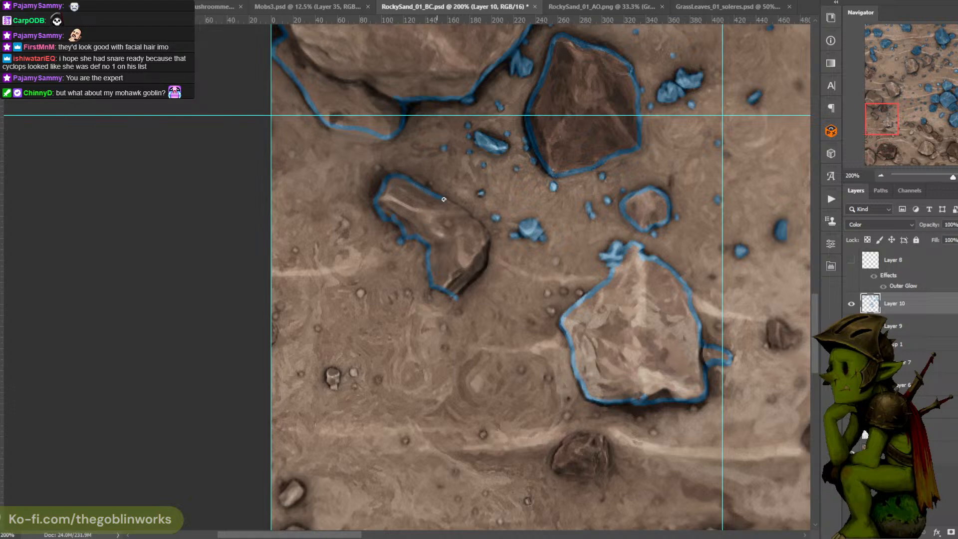
drag(463, 211, 472, 217)
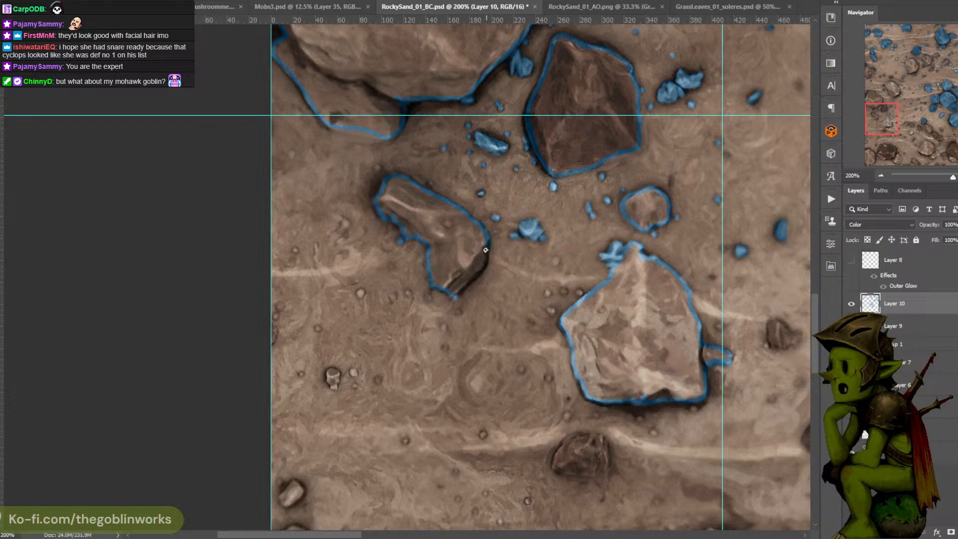
drag(486, 245, 458, 289)
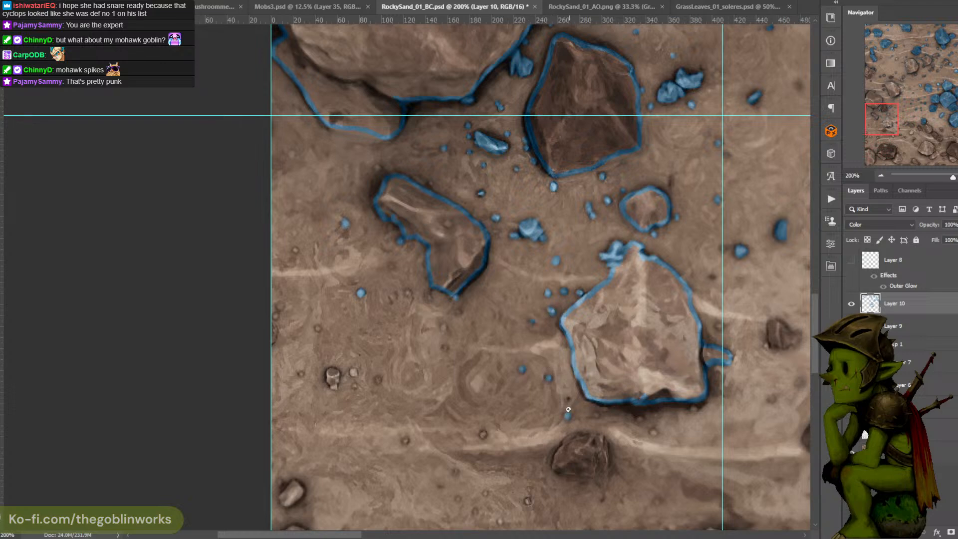
Dot the specks scattered around and below the bent elongated rock in blue, out to the texture's edge
click(445, 347)
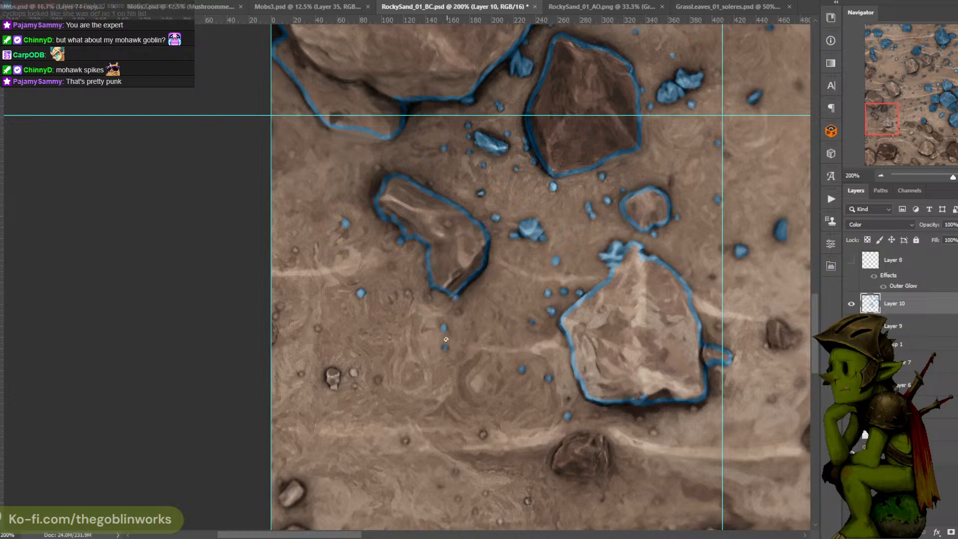
click(458, 312)
click(407, 293)
click(393, 298)
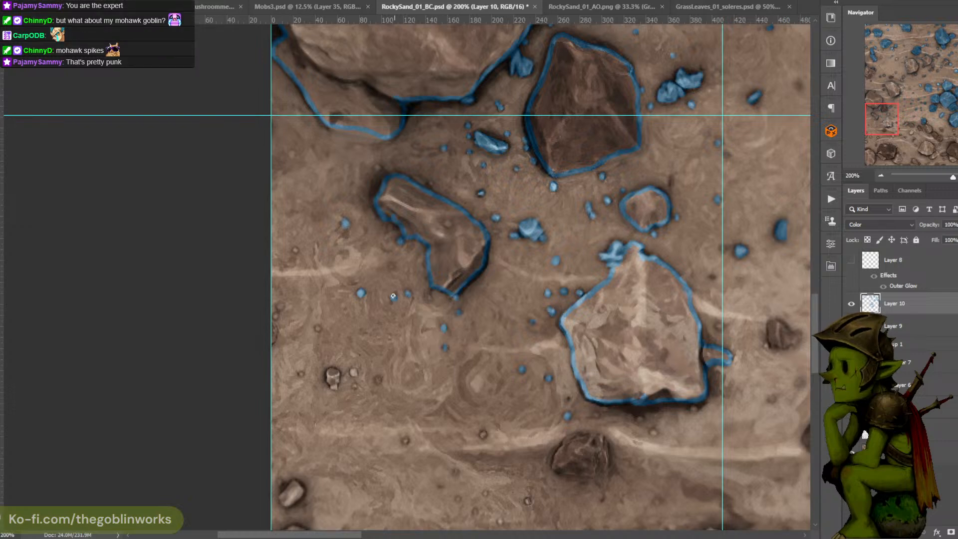
click(391, 265)
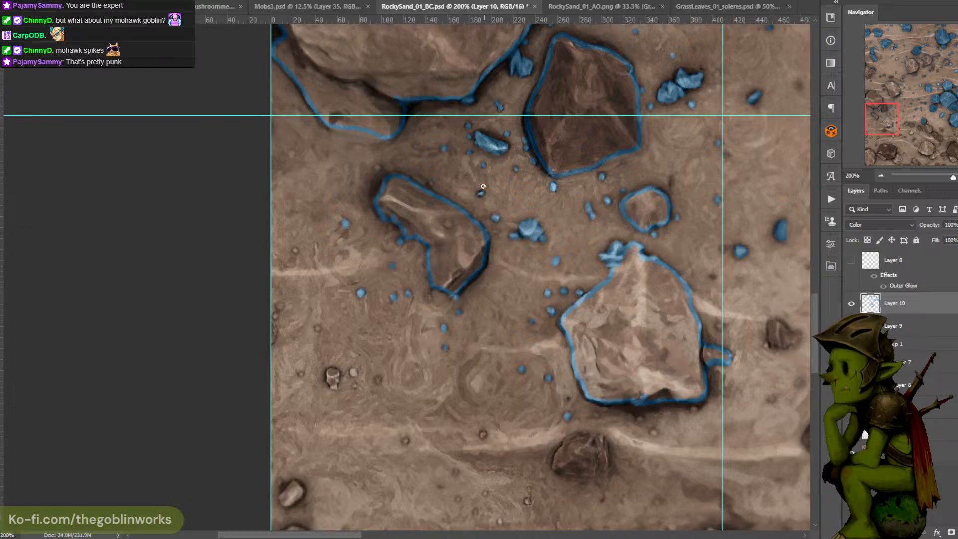
drag(470, 252, 539, 265)
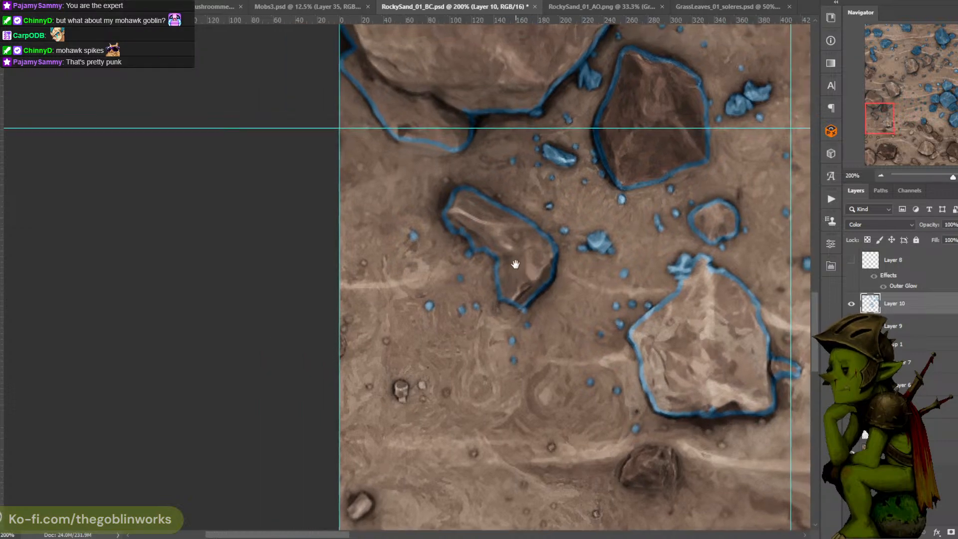
click(385, 340)
drag(576, 224, 515, 183)
drag(555, 177, 517, 145)
drag(537, 80, 589, 158)
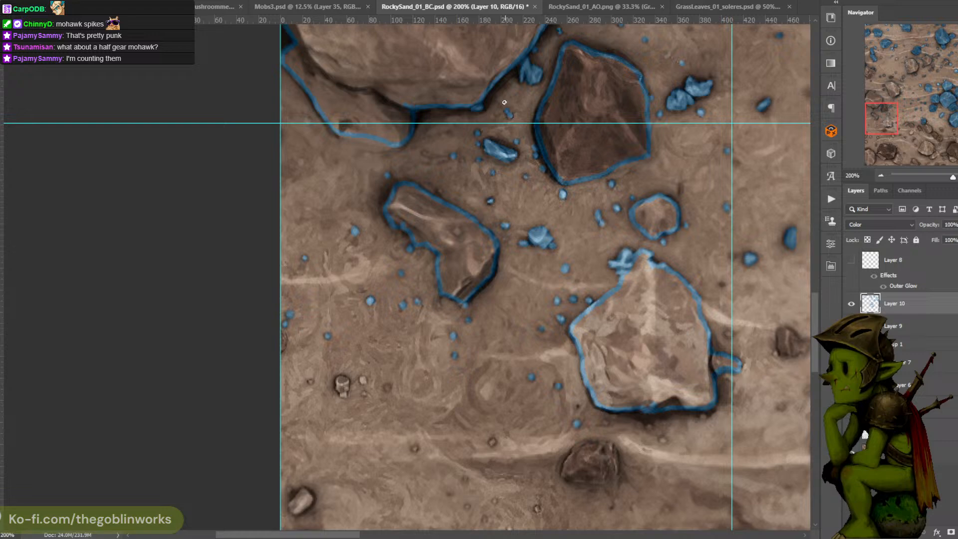
Dot the specks beneath the large pale rock in blue and outline the small dark rock below them
drag(558, 233, 522, 124)
drag(613, 176, 585, 179)
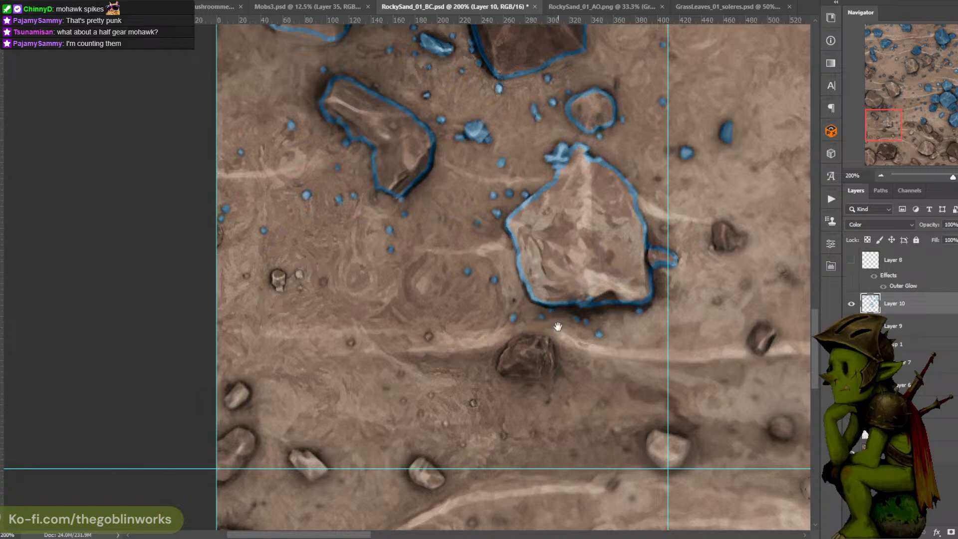
drag(555, 327, 592, 244)
mouse_move(580, 293)
mouse_down()
mouse_move(539, 293)
mouse_move(548, 265)
mouse_move(585, 262)
mouse_move(591, 282)
mouse_move(581, 293)
mouse_up()
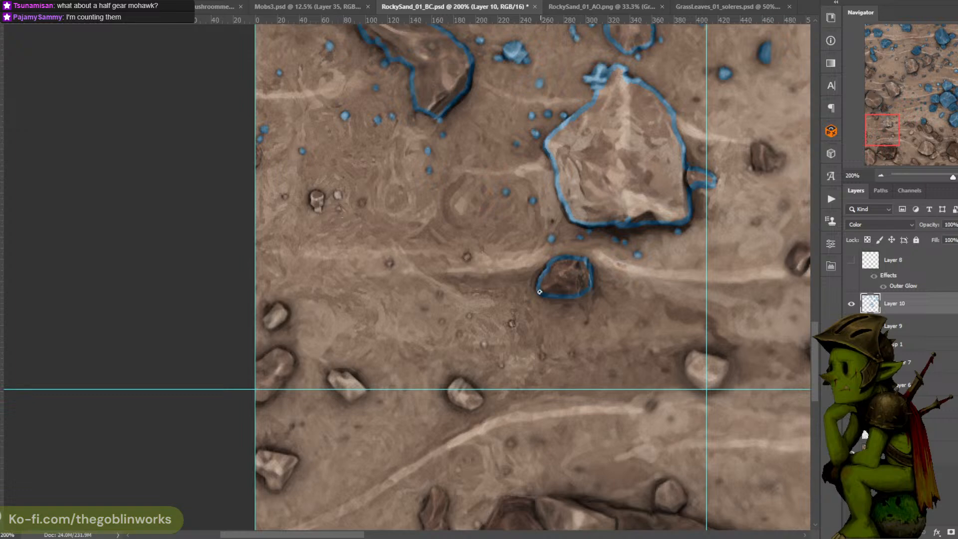
Dot the specks across the sand near the small dark rock in blue, and fill the tiny pebble pair below the bent rock
click(465, 258)
click(442, 322)
click(459, 334)
drag(503, 317, 528, 362)
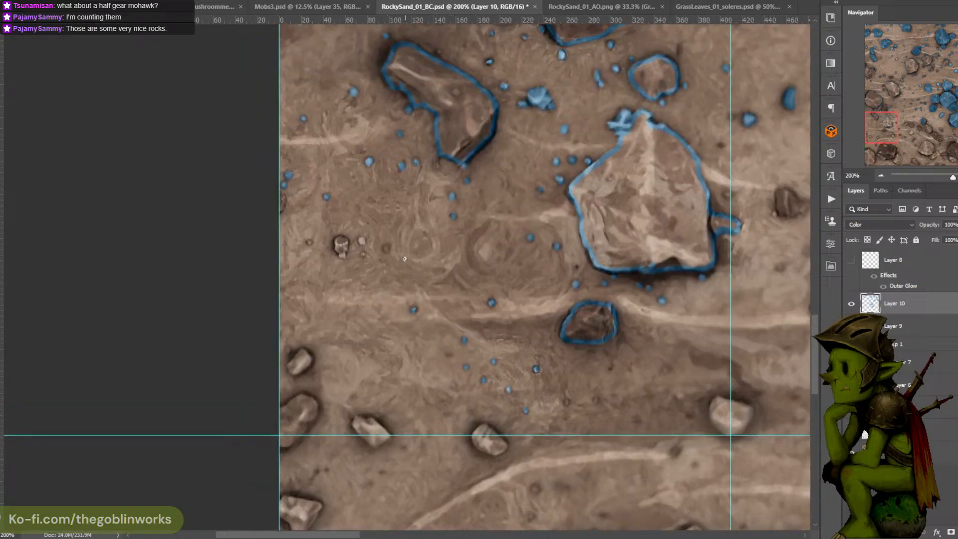
click(386, 248)
mouse_move(339, 252)
mouse_down()
mouse_move(338, 241)
mouse_move(342, 254)
mouse_up()
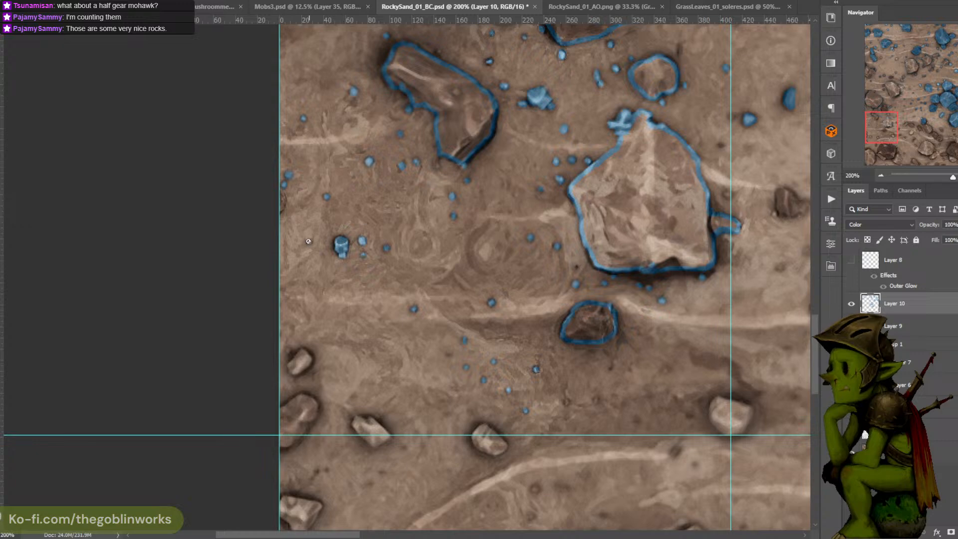
Fill the small pale pebble near the texture's edge, above the horizontal guide, in blue at 300% zoom
drag(608, 196, 704, 165)
key(ctrl+minus)
key(ctrl+plus)
key(ctrl+plus)
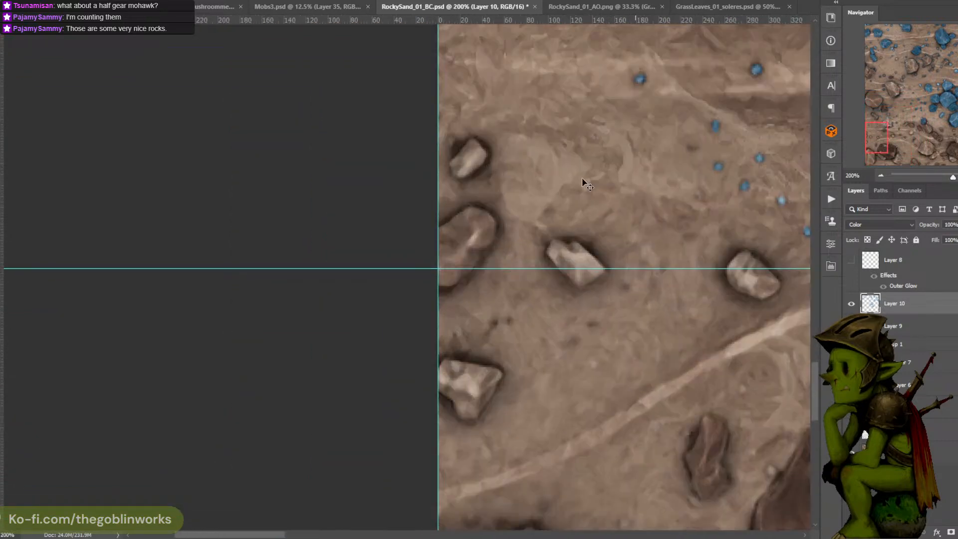
scroll(582, 182, up, 2)
mouse_move(465, 212)
mouse_down()
mouse_move(477, 179)
mouse_move(487, 190)
mouse_move(467, 213)
mouse_move(499, 176)
mouse_move(508, 186)
mouse_move(479, 198)
mouse_up()
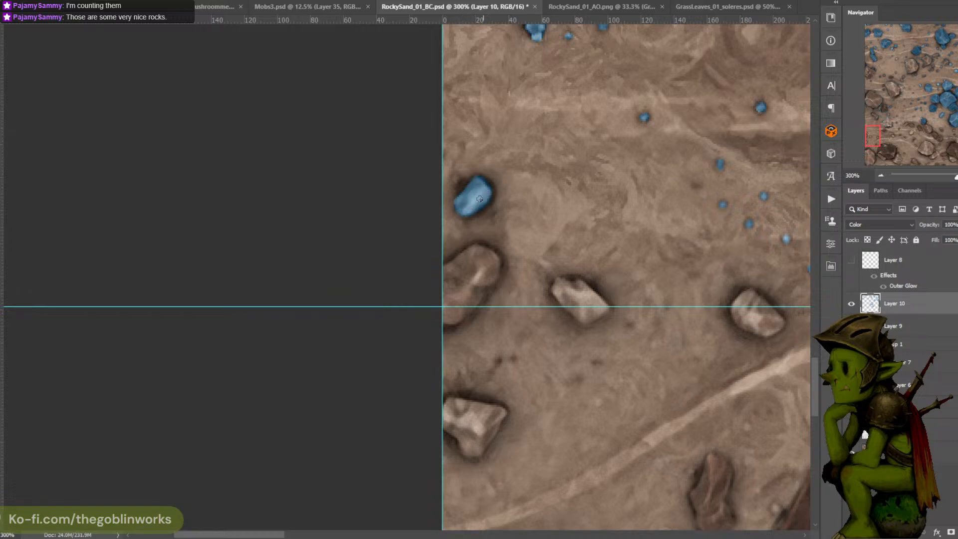
Outline the rock cut off by the texture's edge and the pale oblong pebble beside it in blue
scroll(523, 154, right, 5)
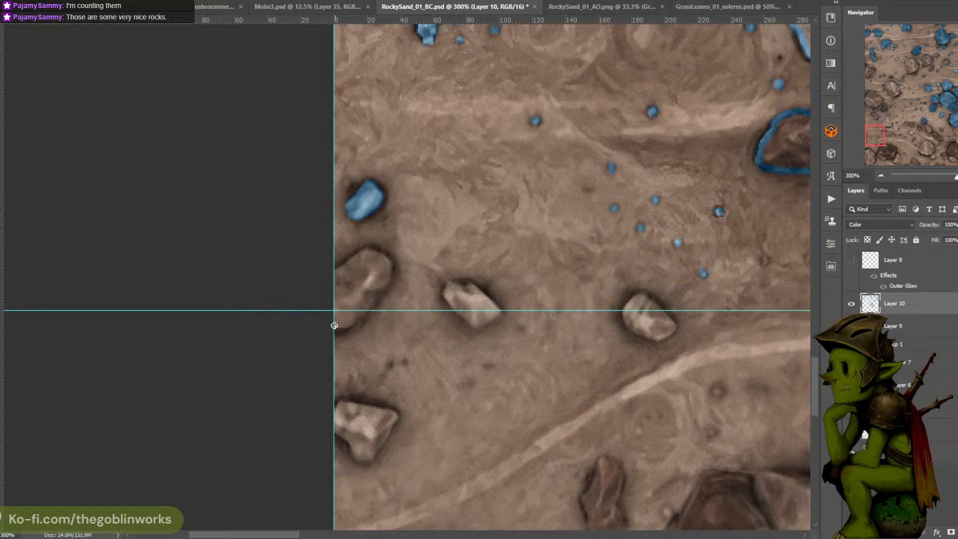
mouse_move(346, 324)
mouse_down()
mouse_move(387, 268)
mouse_move(378, 254)
mouse_move(343, 268)
mouse_up()
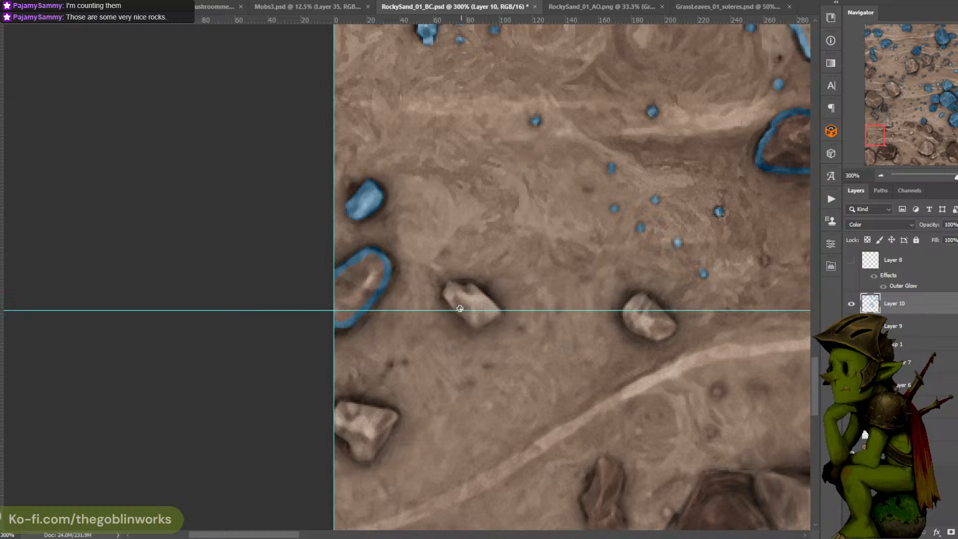
mouse_move(448, 298)
mouse_down()
mouse_move(478, 327)
mouse_move(496, 313)
mouse_move(467, 284)
mouse_move(444, 293)
mouse_move(455, 294)
mouse_up()
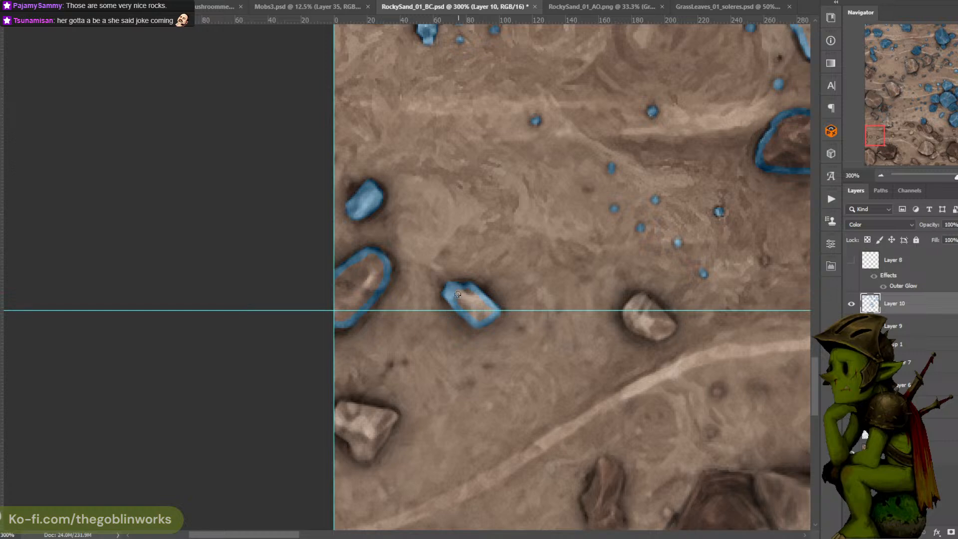
Outline the next two pale stones along the horizontal guide in blue and dot the specks between them
drag(509, 158, 423, 136)
key(ctrl+minus)
mouse_move(549, 156)
mouse_down()
mouse_move(482, 162)
mouse_move(498, 132)
mouse_up()
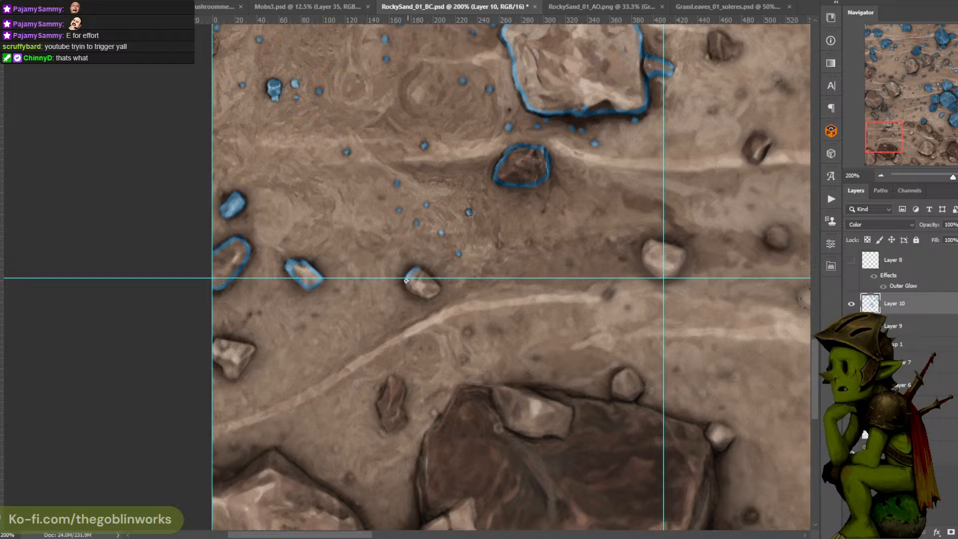
mouse_move(413, 270)
mouse_down()
mouse_move(410, 290)
mouse_move(433, 292)
mouse_up()
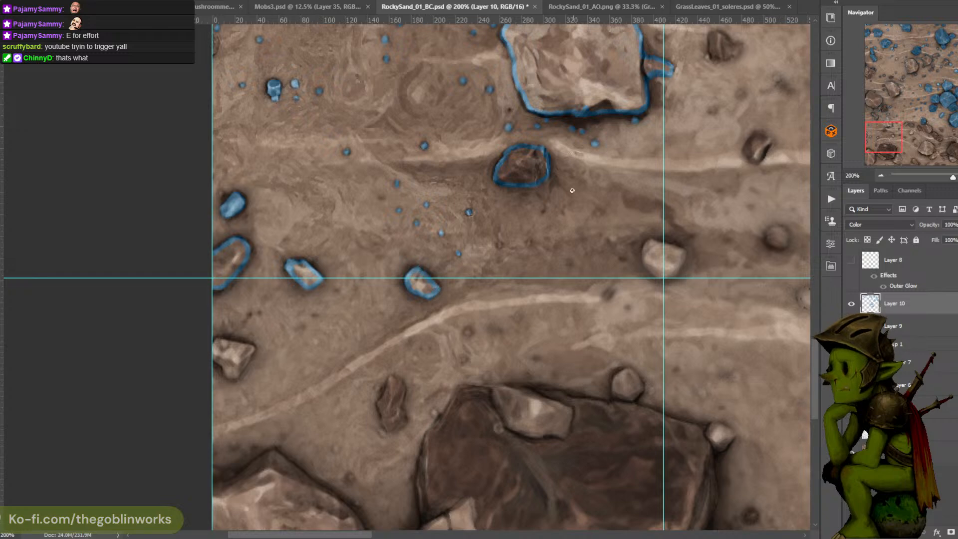
click(499, 245)
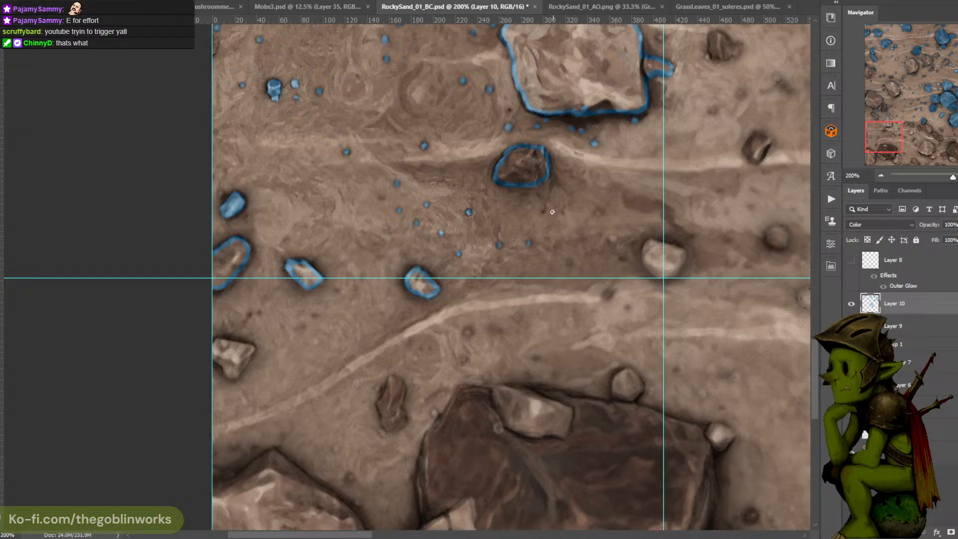
drag(664, 219, 577, 244)
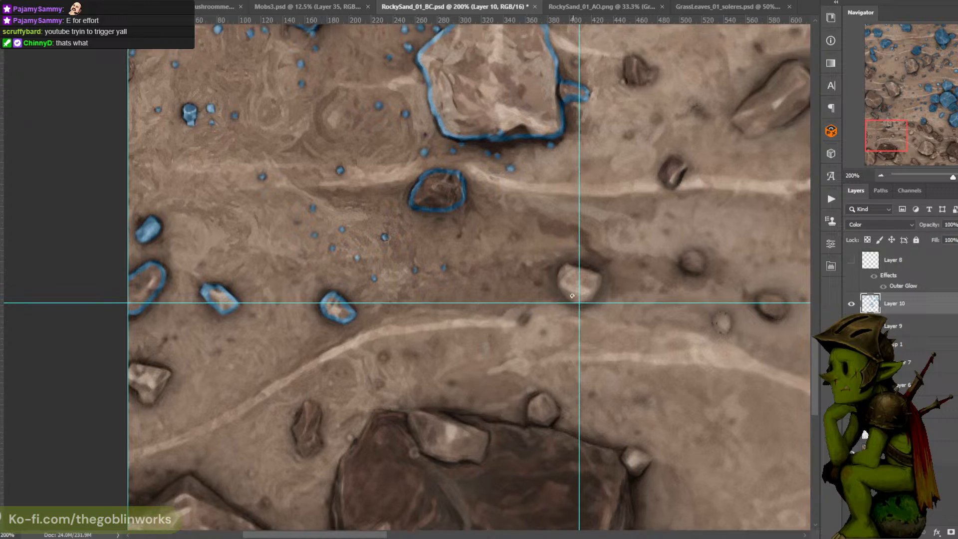
mouse_move(573, 299)
mouse_down()
mouse_move(560, 271)
mouse_move(575, 268)
mouse_up()
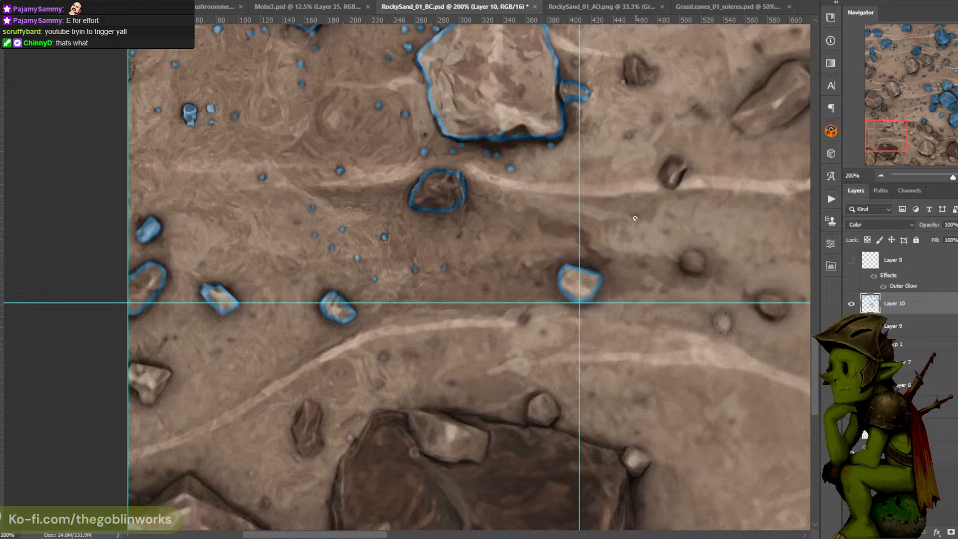
Outline the round pebble, the dark pebble on the pale ridge and the dark one beside the large pale rock in blue, dotting nearby specks
drag(634, 218, 545, 243)
mouse_move(597, 298)
mouse_down()
mouse_move(601, 278)
mouse_move(590, 295)
mouse_move(591, 282)
mouse_move(596, 299)
mouse_up()
key(ctrl+z)
mouse_move(604, 216)
mouse_down()
mouse_move(603, 261)
mouse_move(564, 257)
mouse_move(581, 240)
mouse_up()
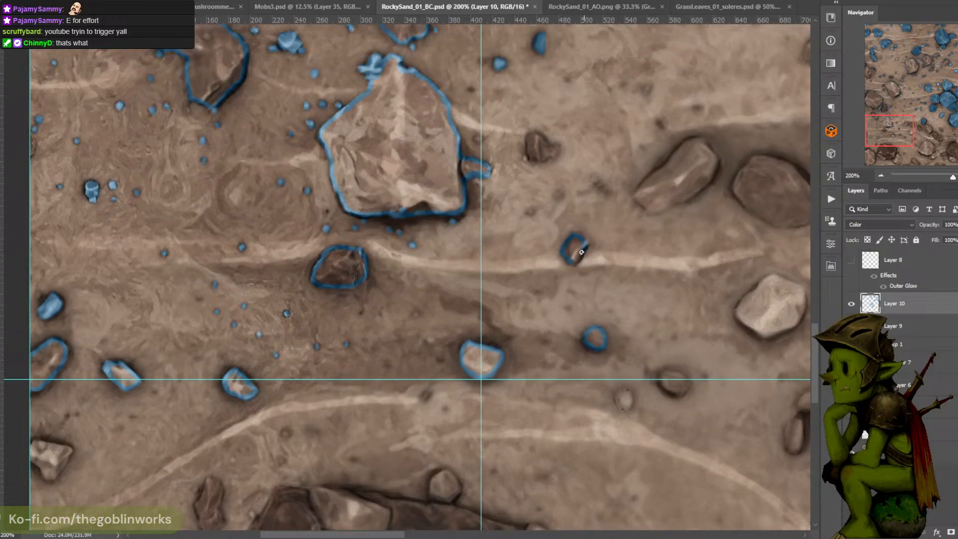
scroll(574, 262, up, 3)
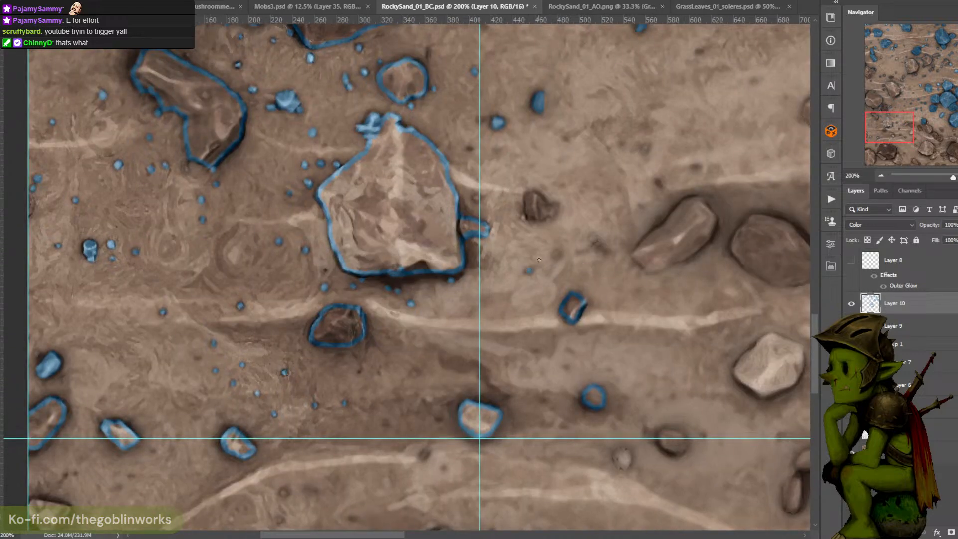
drag(528, 217, 538, 197)
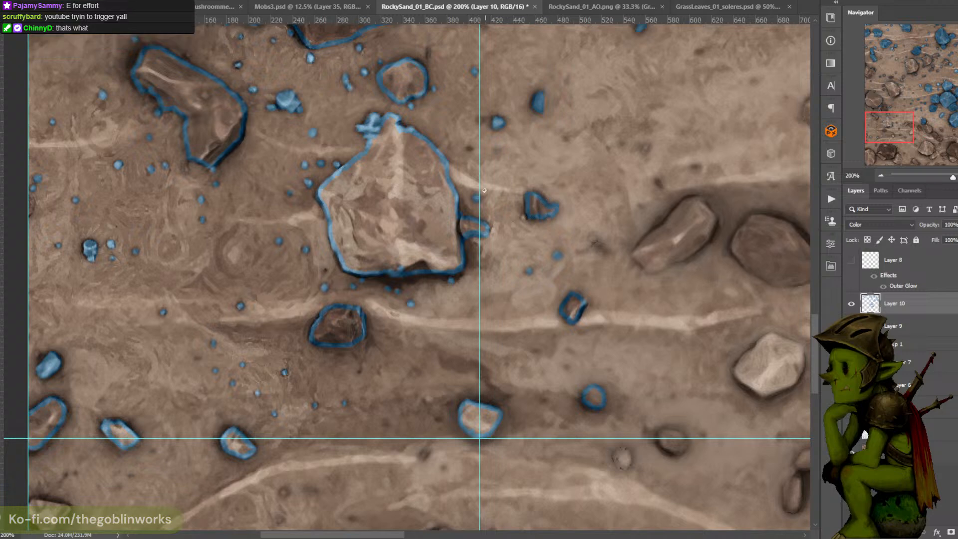
Outline the slanted elongated rock above the pale sand ridge in blue
drag(544, 129, 442, 181)
drag(569, 257, 531, 219)
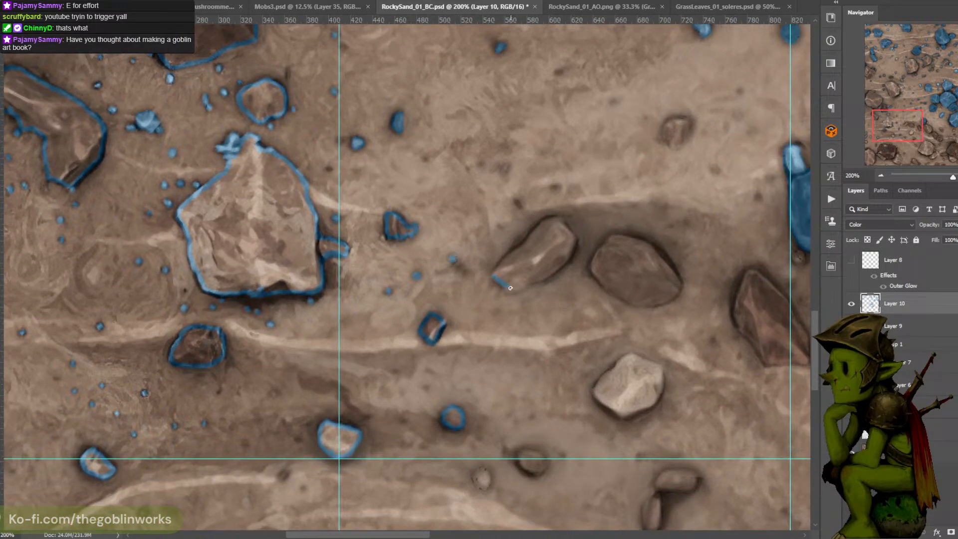
mouse_move(496, 274)
mouse_down()
mouse_move(559, 219)
mouse_move(542, 223)
mouse_move(563, 222)
mouse_move(575, 239)
mouse_move(567, 257)
mouse_move(521, 288)
mouse_up()
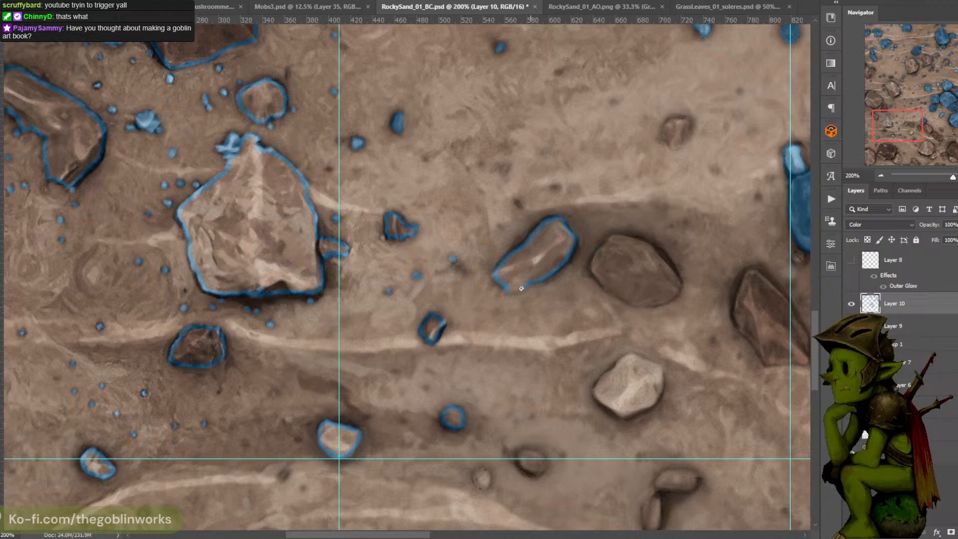
drag(577, 222, 483, 185)
drag(596, 142, 584, 200)
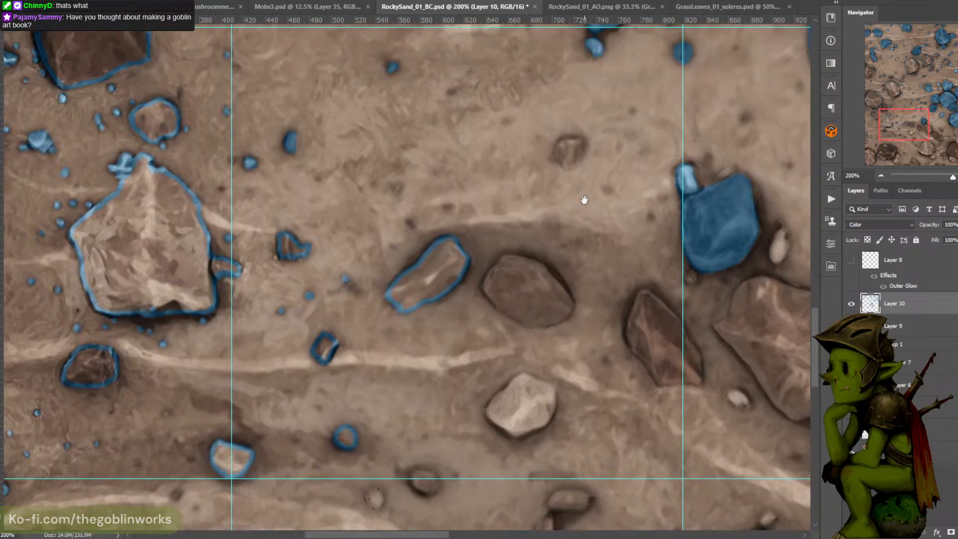
Outline the small round pebble and the dark oval stone beside the slanted rock in blue, dotting the nearby speck
mouse_move(559, 161)
mouse_down()
mouse_move(560, 144)
mouse_move(580, 145)
mouse_up()
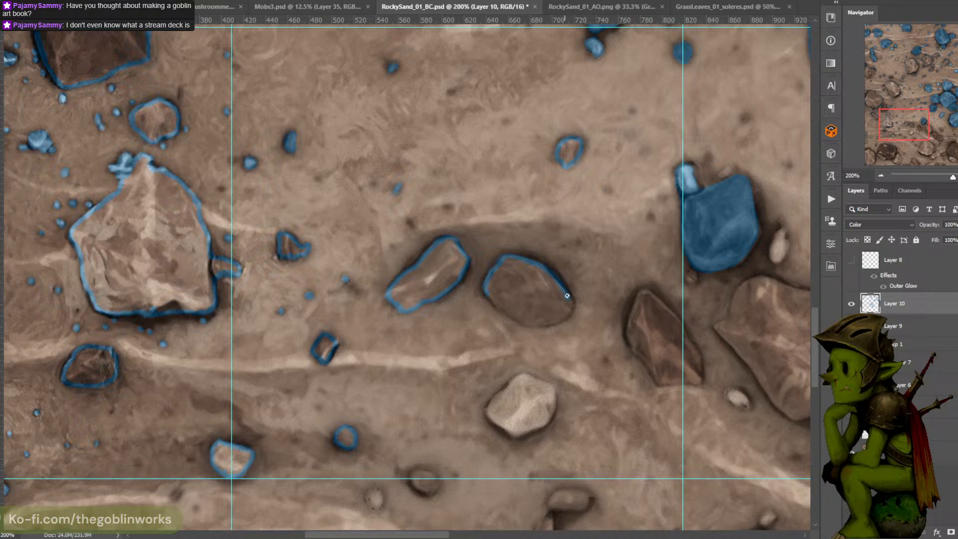
drag(571, 306, 535, 324)
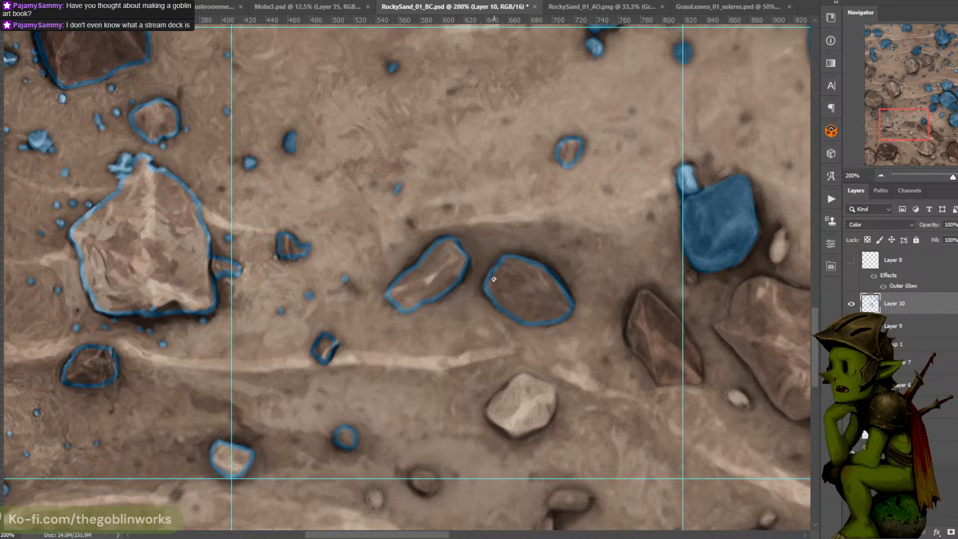
drag(543, 196, 532, 114)
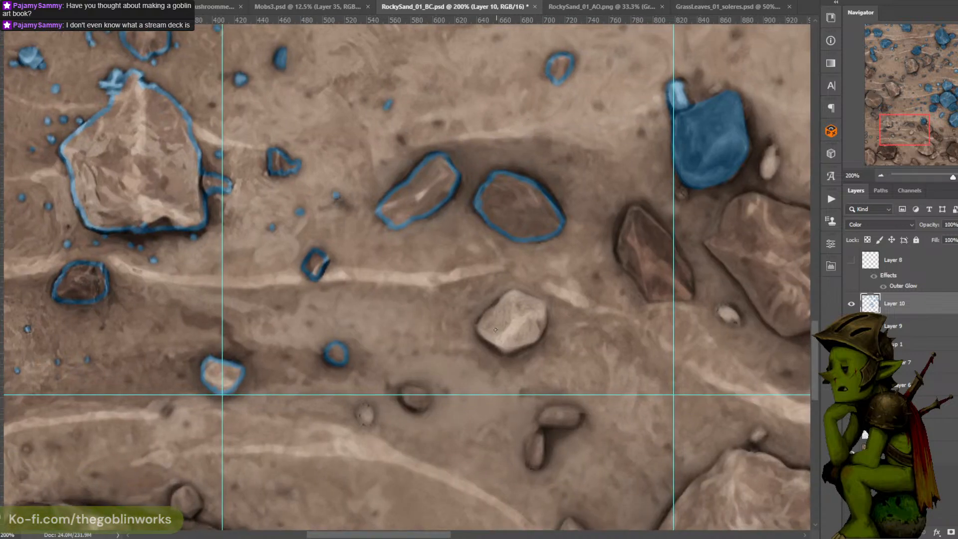
Outline the pale angular stone below the dark oval one and the small round pebble on the horizontal guide in blue
drag(479, 332, 495, 305)
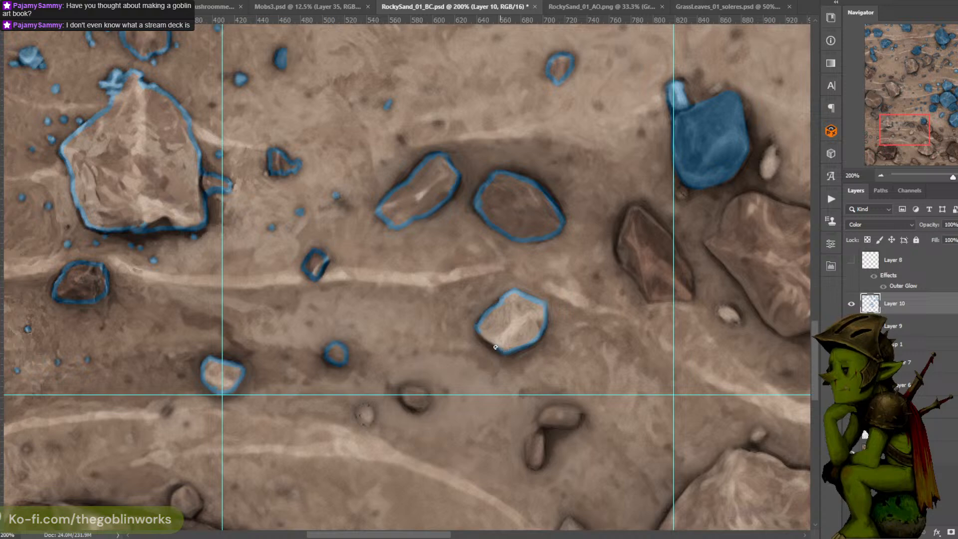
drag(507, 292, 536, 235)
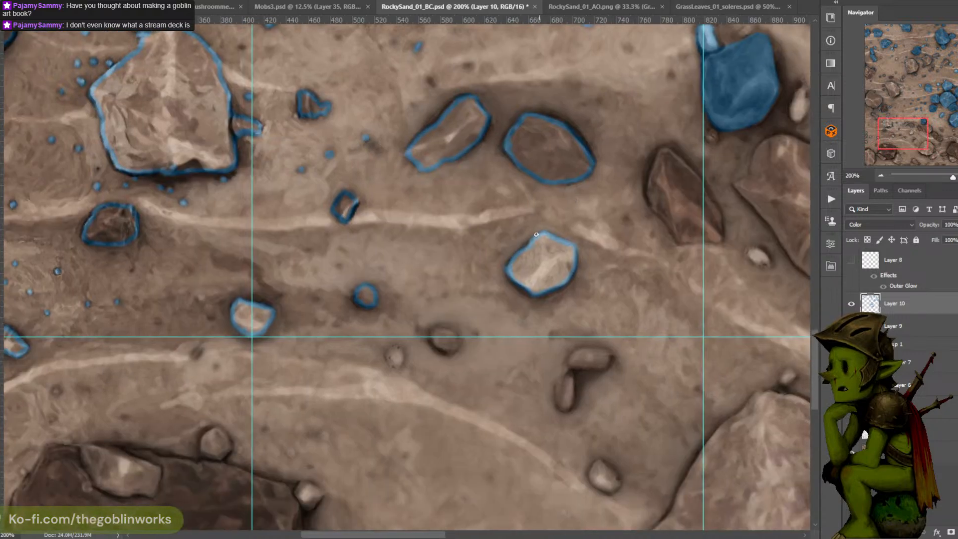
mouse_move(442, 328)
mouse_down()
mouse_move(459, 343)
mouse_move(443, 352)
mouse_move(433, 343)
mouse_up()
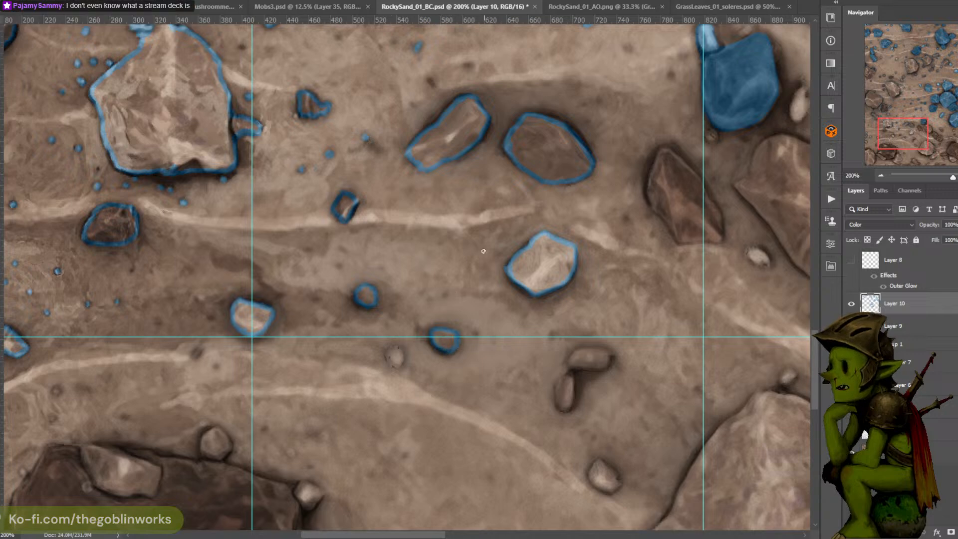
Outline the dark pointed rock next to the vertical guide in blue along all its sides
drag(635, 125, 502, 209)
drag(546, 325, 542, 318)
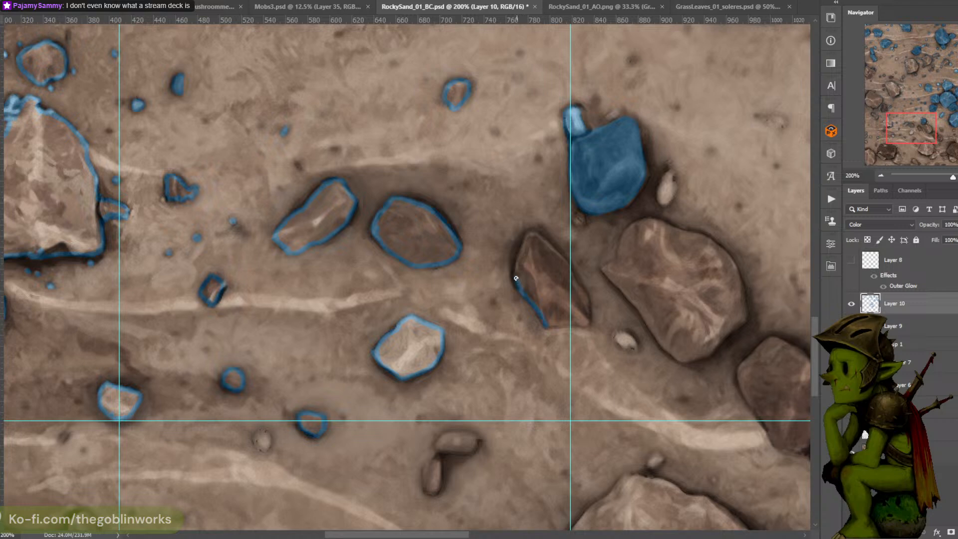
mouse_move(523, 246)
mouse_down()
mouse_move(537, 234)
mouse_move(567, 264)
mouse_up()
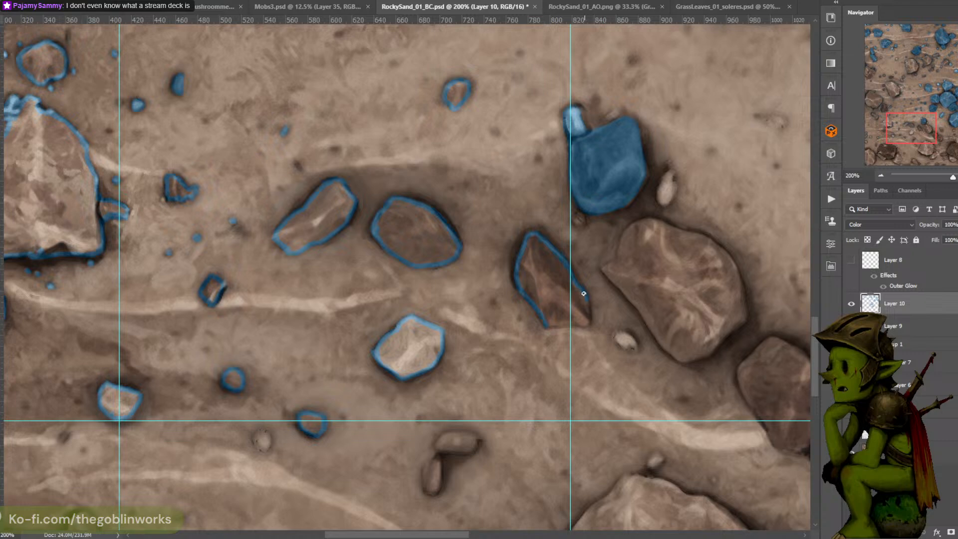
mouse_move(584, 293)
mouse_down()
mouse_move(586, 324)
mouse_move(578, 324)
mouse_up()
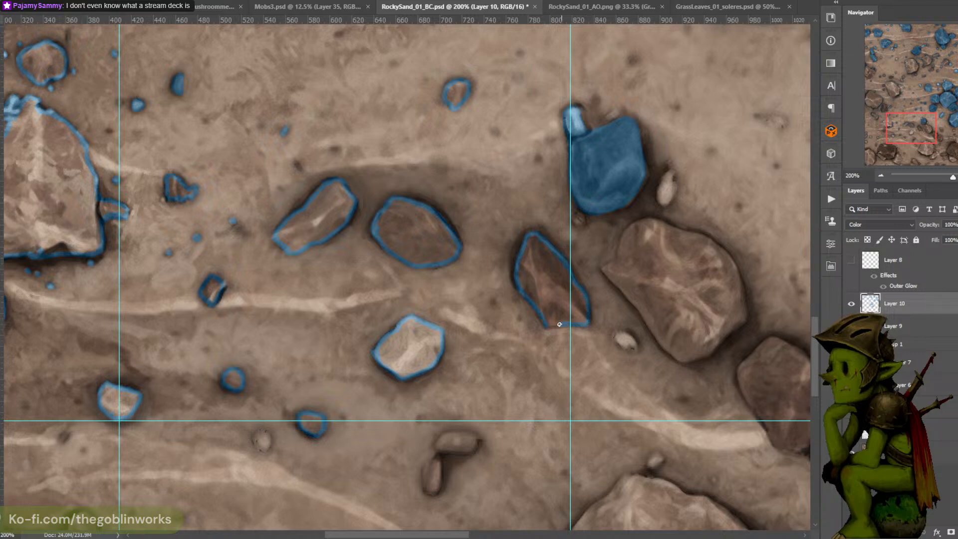
Dot the specks around the blue-filled rock in blue and outline the small pale pebble beside the pointed rock
drag(612, 156, 572, 264)
drag(508, 142, 587, 167)
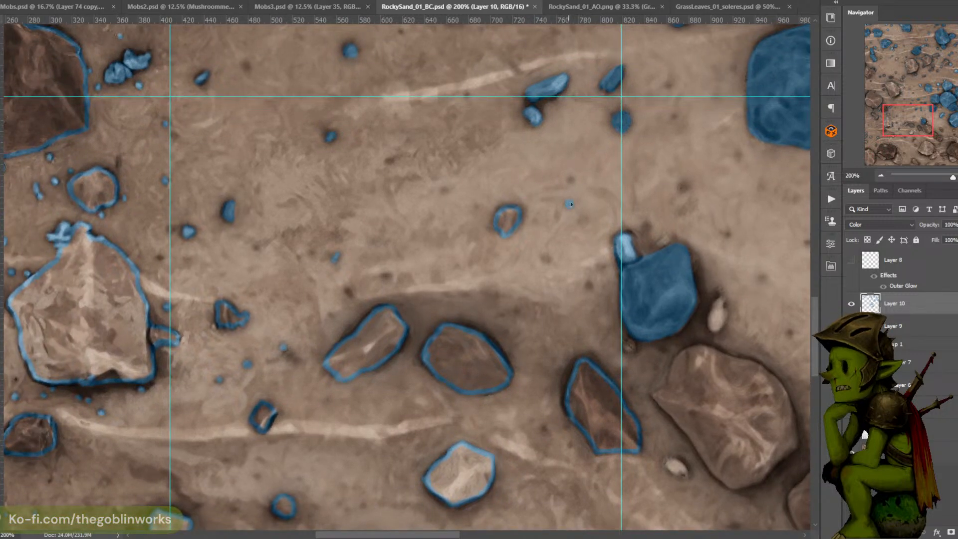
click(547, 257)
mouse_move(581, 218)
mouse_down()
mouse_move(545, 197)
mouse_move(574, 187)
mouse_move(559, 188)
mouse_move(594, 130)
mouse_move(536, 136)
mouse_move(493, 185)
mouse_up()
key(ctrl+minus)
key(ctrl+plus)
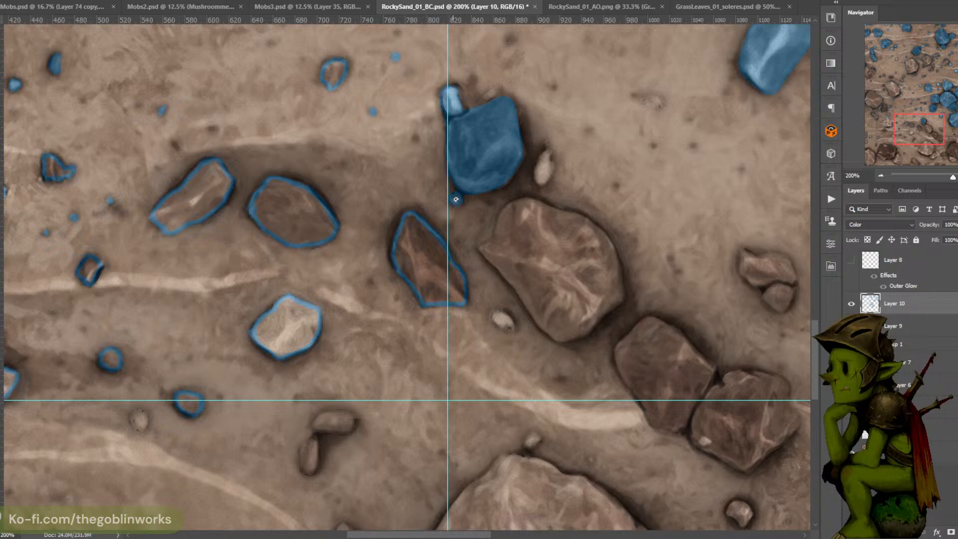
drag(503, 326, 492, 321)
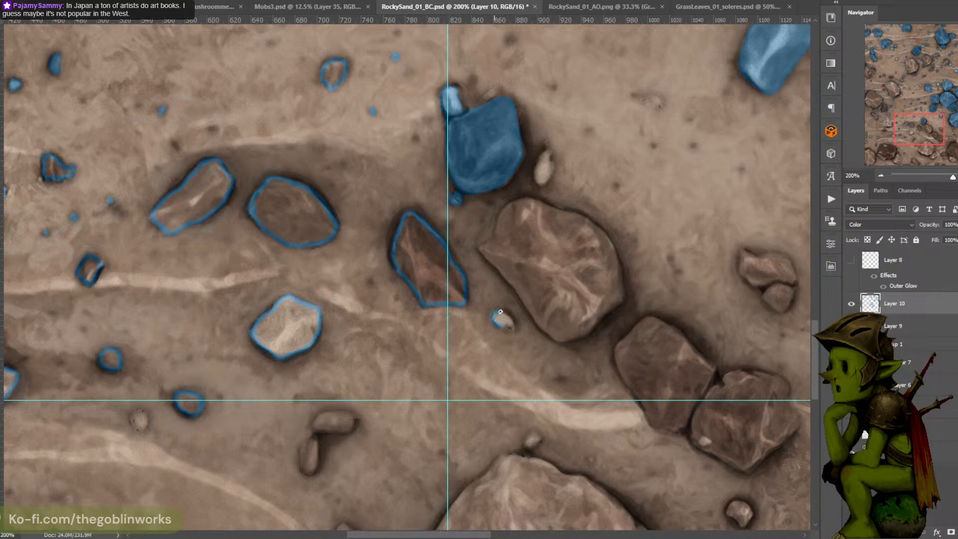
Outline the large veined rock below the blue-filled rock and the pale oblong pebble above it in blue
drag(551, 245, 521, 247)
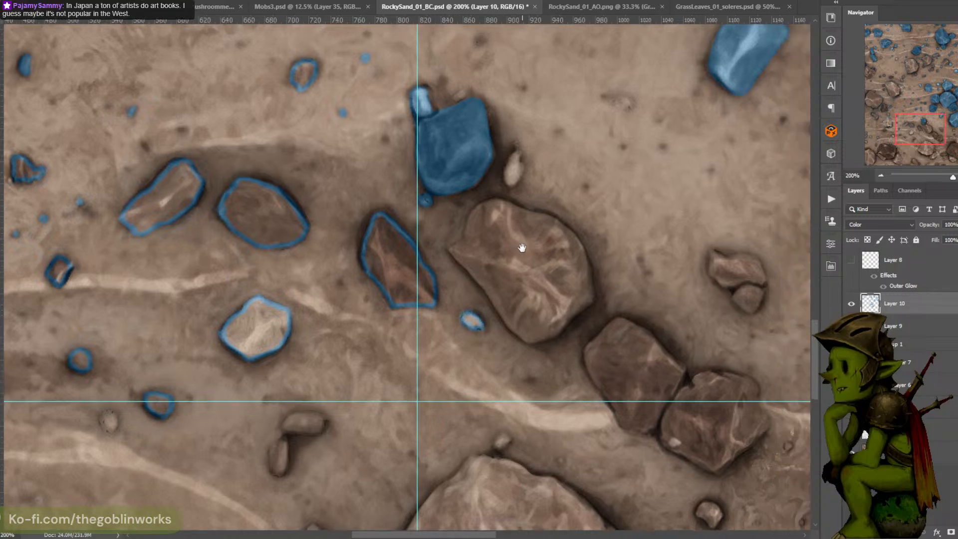
mouse_move(449, 249)
mouse_down()
mouse_move(528, 341)
mouse_move(556, 334)
mouse_move(590, 302)
mouse_up()
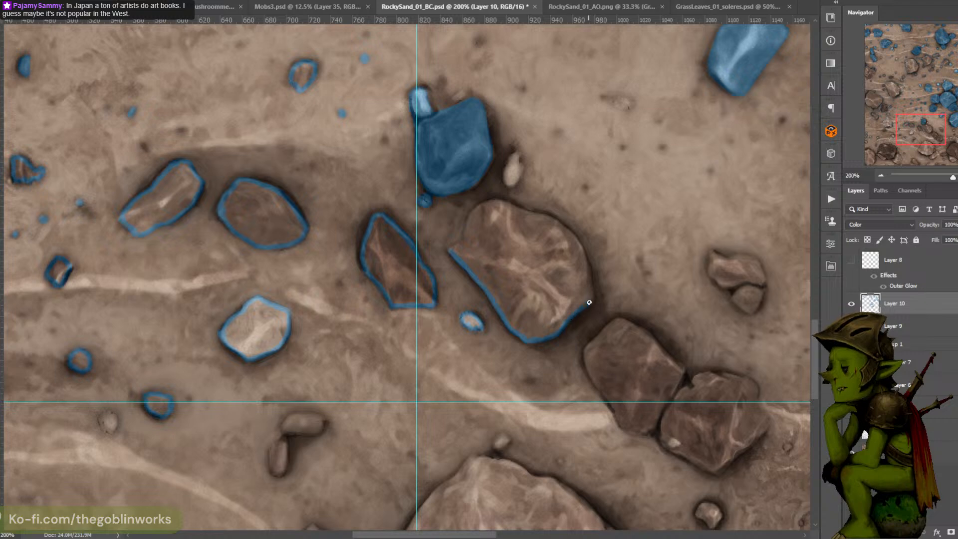
drag(603, 250, 592, 266)
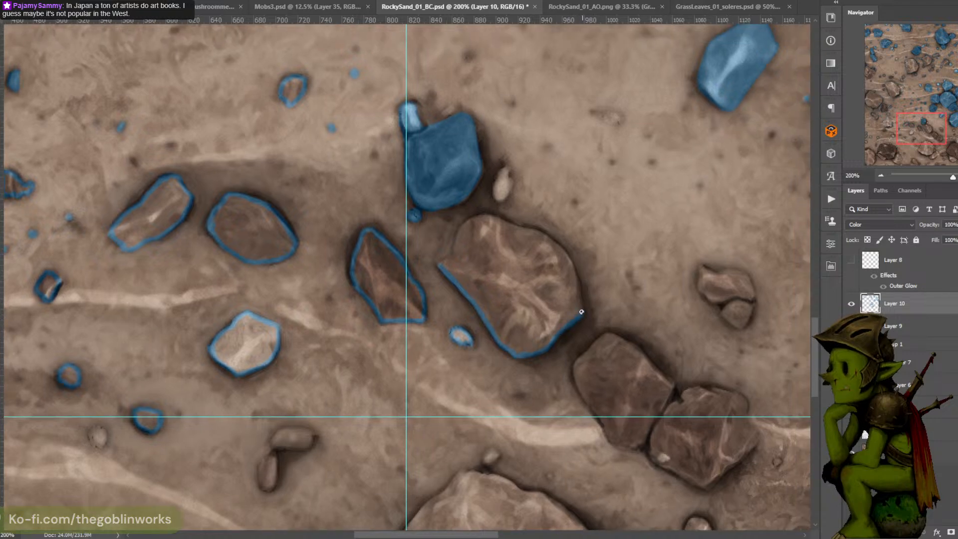
mouse_move(580, 304)
mouse_down()
mouse_move(543, 232)
mouse_move(474, 217)
mouse_move(454, 250)
mouse_up()
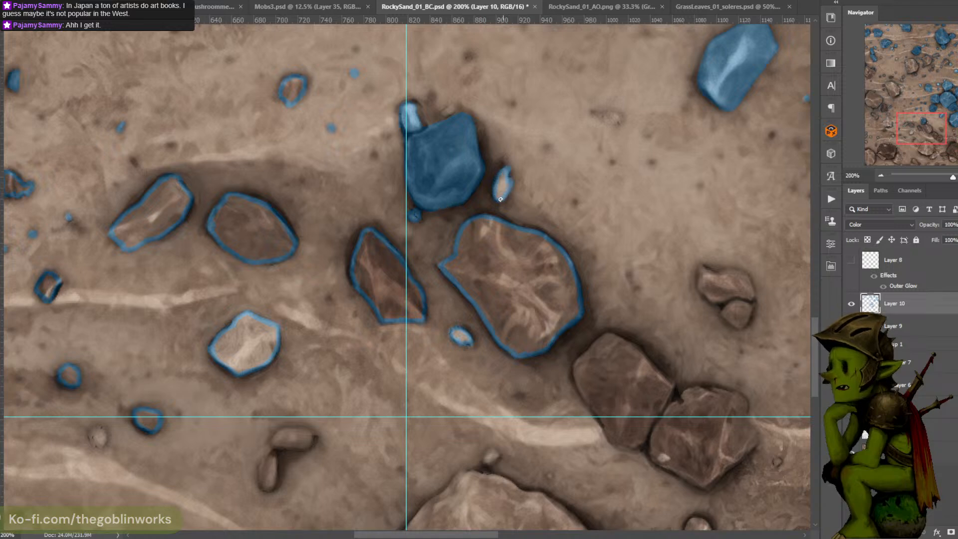
Dab the speck on top of the blue-filled rock in blue and outline the joined pair of small pebbles
click(449, 110)
drag(666, 118, 462, 105)
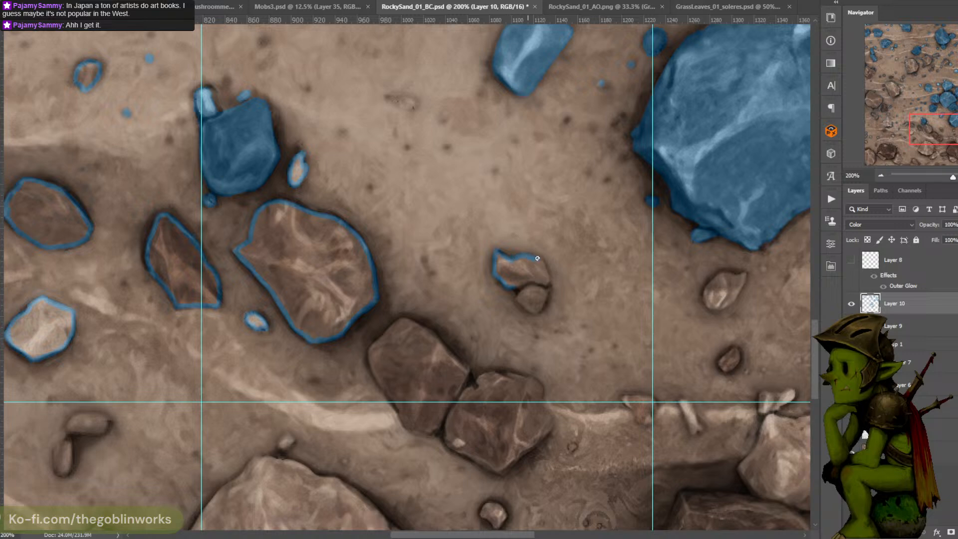
mouse_move(530, 257)
mouse_down()
mouse_move(541, 260)
mouse_move(542, 290)
mouse_up()
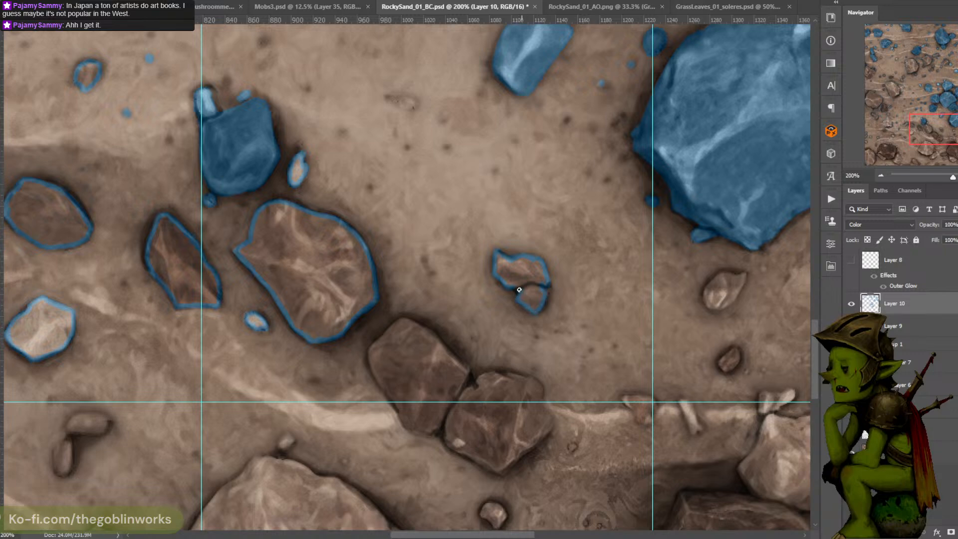
Outline the two touching dark rocks on the horizontal guide in blue, redoing the faulty stroke
drag(488, 244, 506, 166)
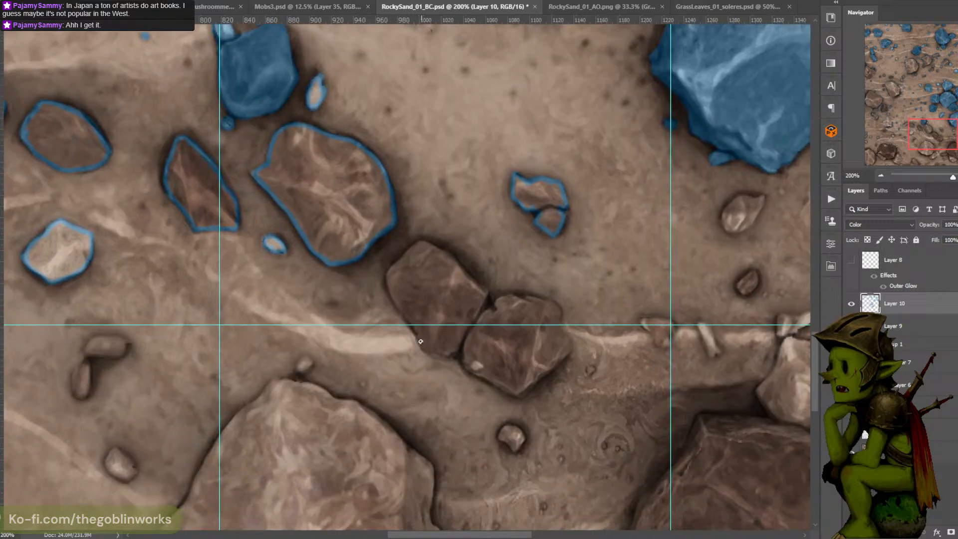
mouse_move(424, 348)
mouse_down()
mouse_move(400, 282)
mouse_move(412, 325)
mouse_move(393, 296)
mouse_move(393, 269)
mouse_move(387, 274)
mouse_move(412, 247)
mouse_move(423, 242)
mouse_move(458, 269)
mouse_move(436, 248)
mouse_move(451, 255)
mouse_move(489, 292)
mouse_up()
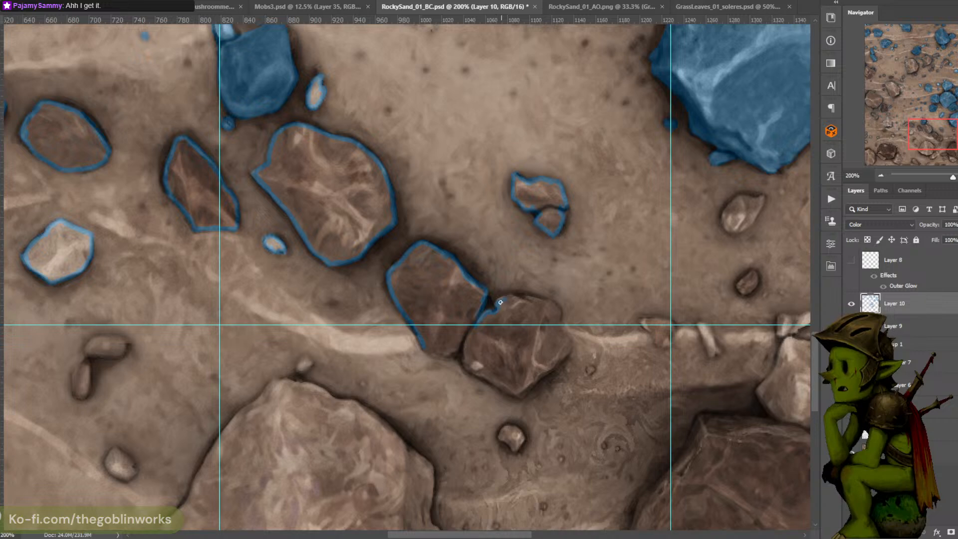
mouse_move(501, 300)
mouse_down()
mouse_move(542, 302)
mouse_move(544, 293)
mouse_move(503, 200)
mouse_move(481, 251)
mouse_move(499, 253)
mouse_move(478, 250)
mouse_move(509, 260)
mouse_move(517, 288)
mouse_up()
key(ctrl+z)
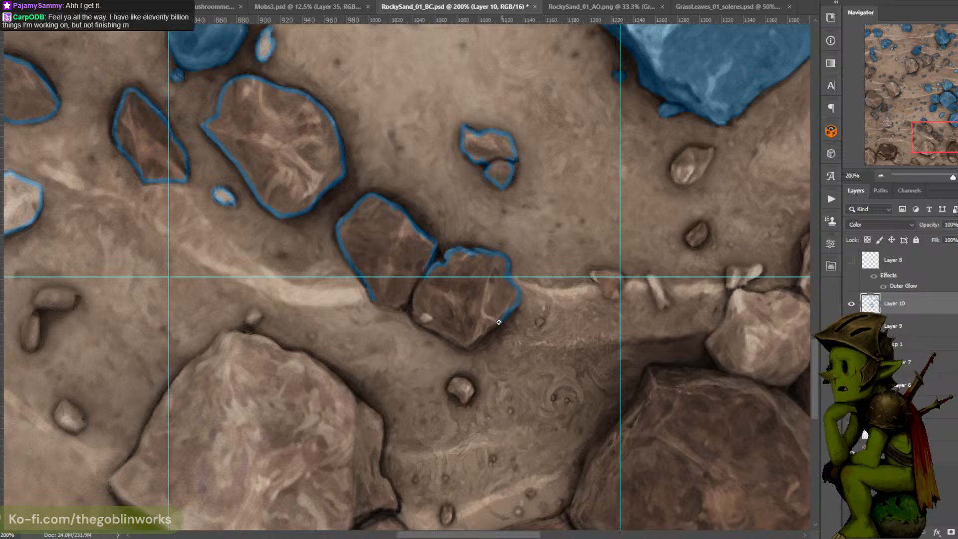
shift+click(475, 343)
shift+click(415, 318)
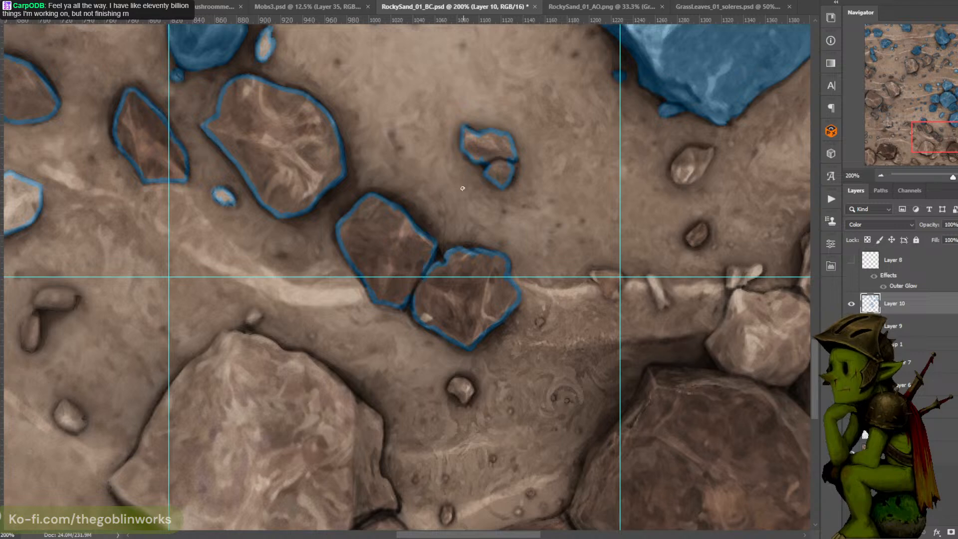
Mark the small triangular pebble and the thin sliver on the pale ridge where the guides cross in blue
drag(500, 189, 473, 163)
drag(553, 130, 481, 187)
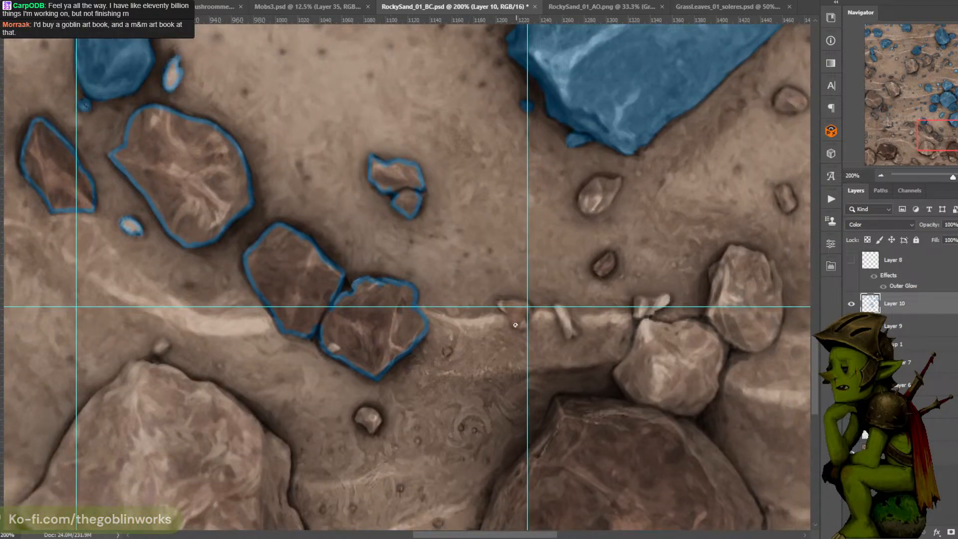
mouse_move(509, 315)
mouse_down()
mouse_move(521, 327)
mouse_move(511, 318)
mouse_move(603, 200)
mouse_move(567, 201)
mouse_move(507, 328)
mouse_move(522, 347)
mouse_move(503, 318)
mouse_up()
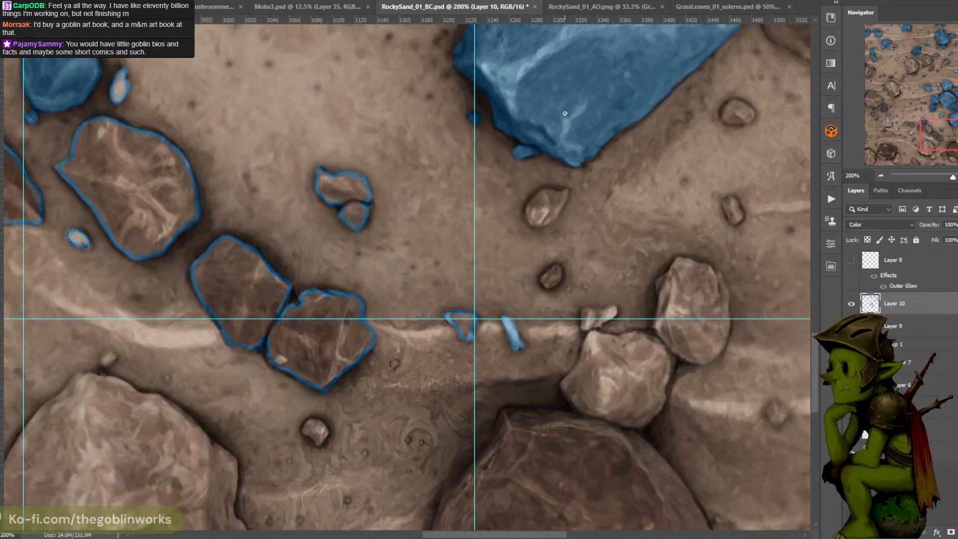
Outline the leaf-shaped pebble in blue, then fill the small dark pebble below it and the fragments above the pale rock
drag(580, 191, 563, 216)
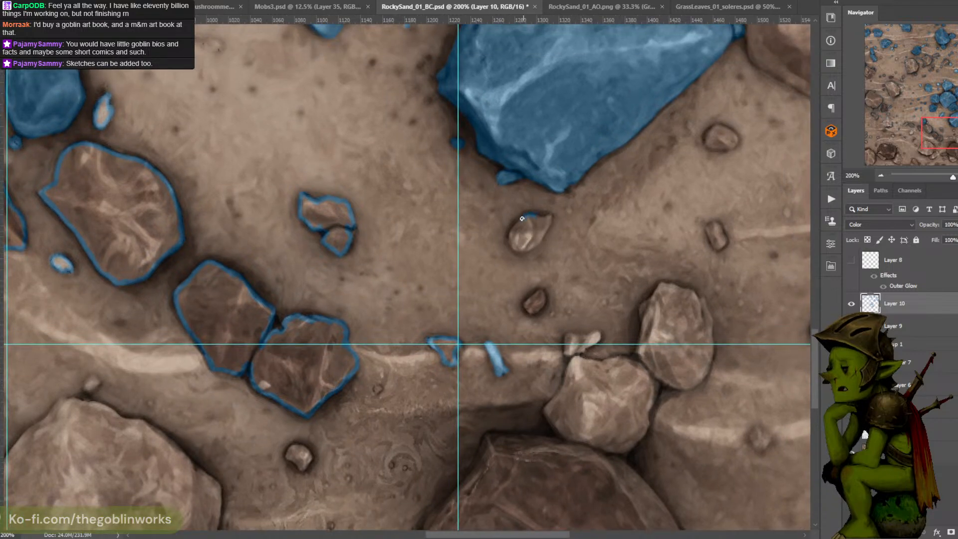
mouse_move(517, 225)
mouse_down()
mouse_move(512, 247)
mouse_move(534, 245)
mouse_move(549, 216)
mouse_up()
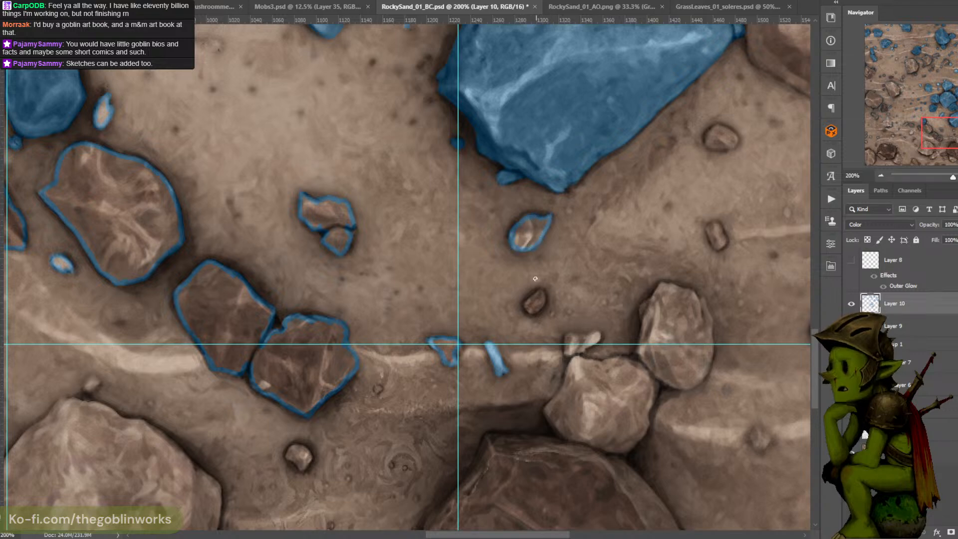
mouse_move(528, 301)
mouse_down()
mouse_move(542, 292)
mouse_move(535, 306)
mouse_up()
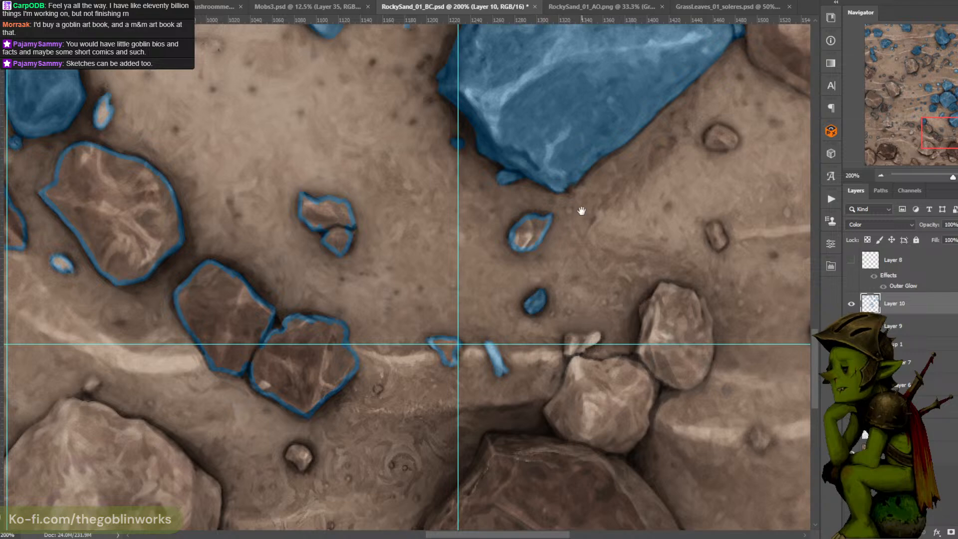
drag(623, 165, 552, 158)
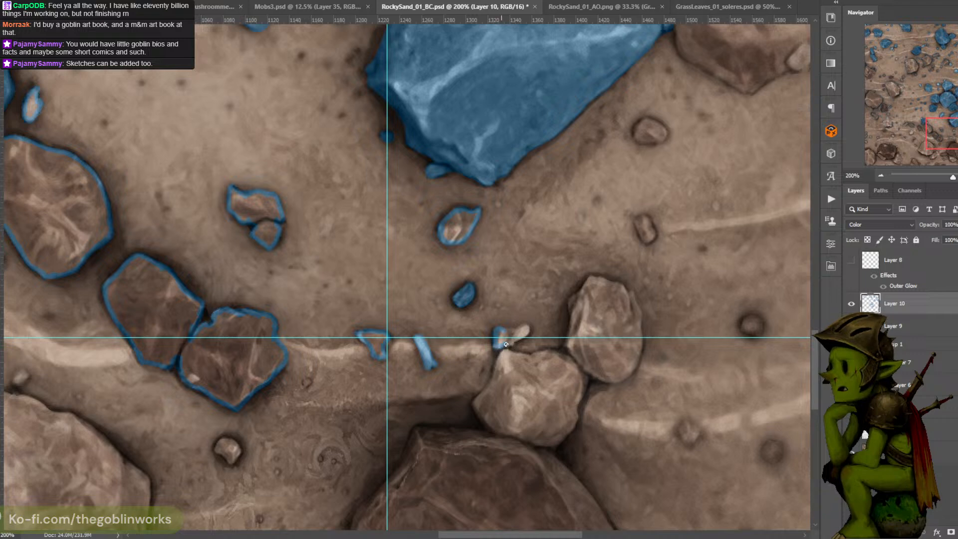
mouse_move(521, 337)
mouse_down()
mouse_move(518, 329)
mouse_move(498, 334)
mouse_up()
Save the marked-up RockySand_01_BC.psd
drag(652, 133, 546, 238)
drag(591, 190, 594, 199)
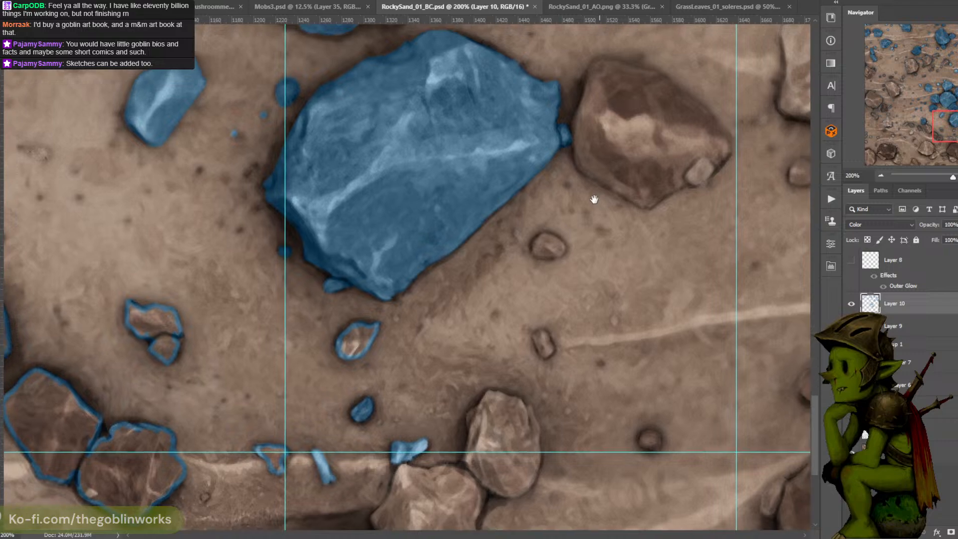
key(ctrl+minus)
key(ctrl+minus)
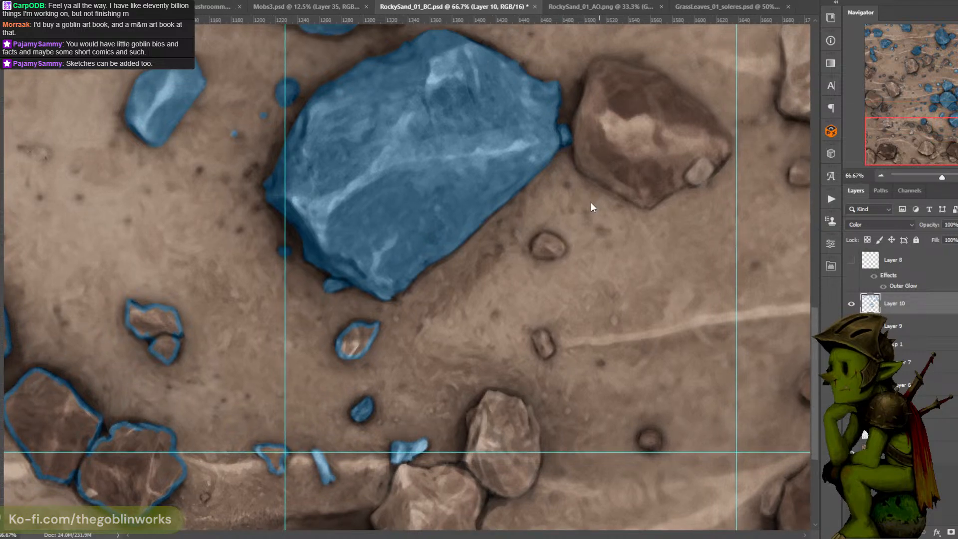
key(ctrl+s)
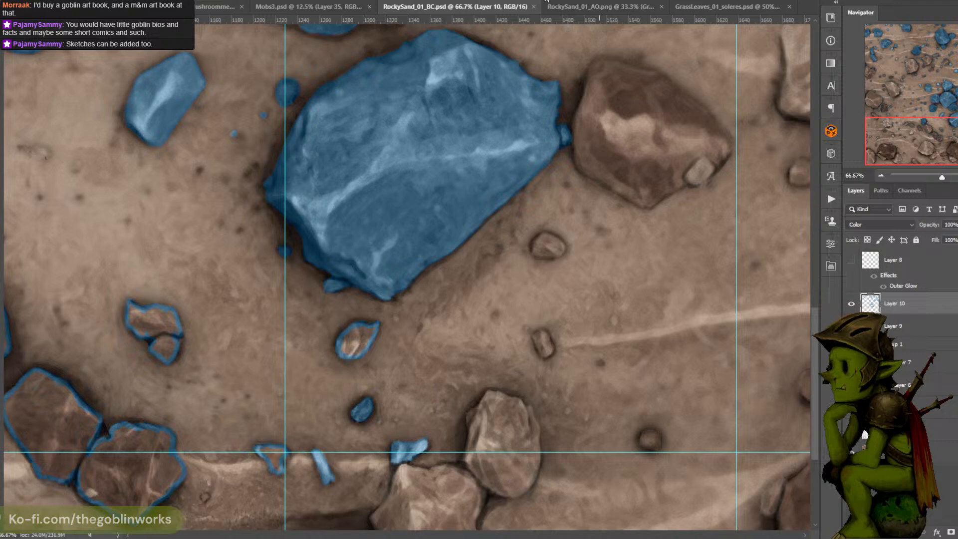
Close RockySand_01_BC.psd and RockySand_01_AO.png, then reopen RockySand_01_BC.psd from the recent files
click(533, 7)
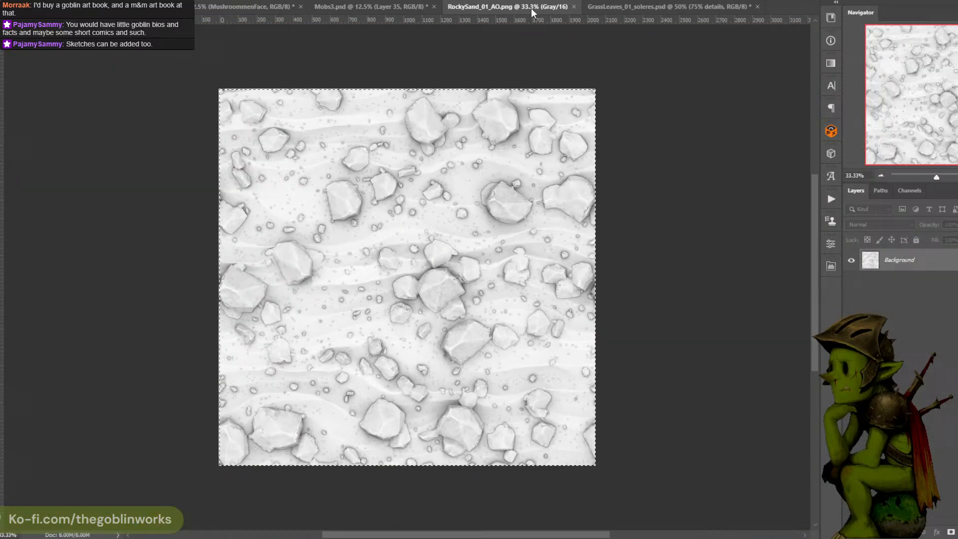
click(575, 6)
key(alt+f)
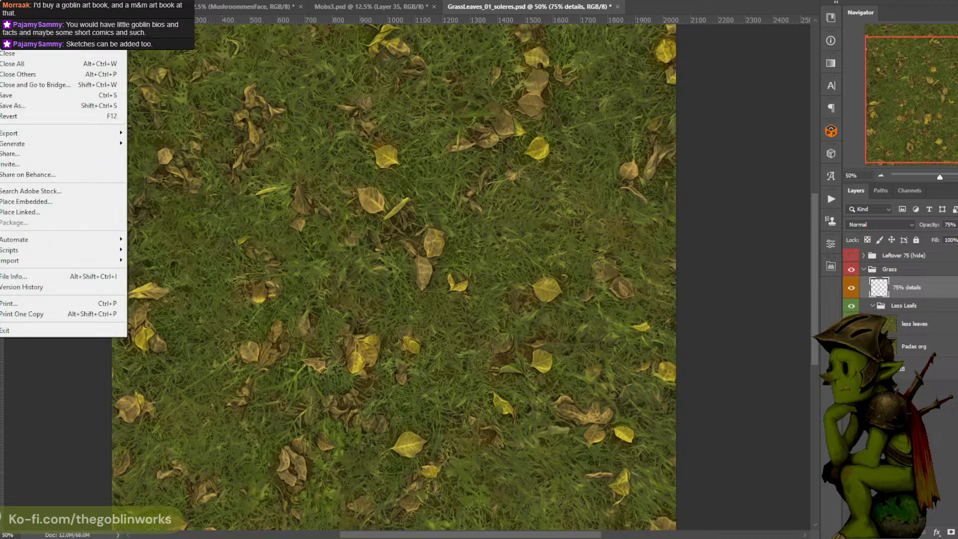
mouse_move(60, 38)
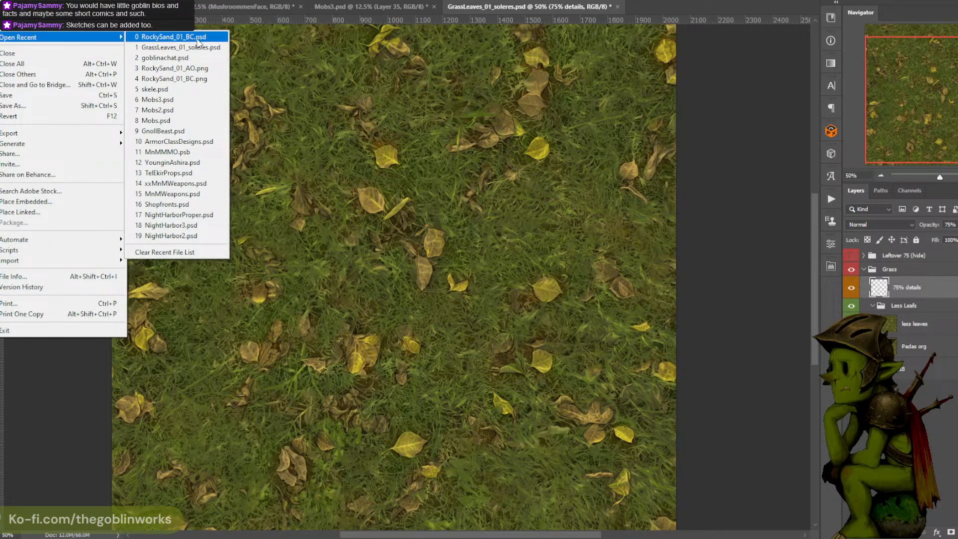
click(201, 39)
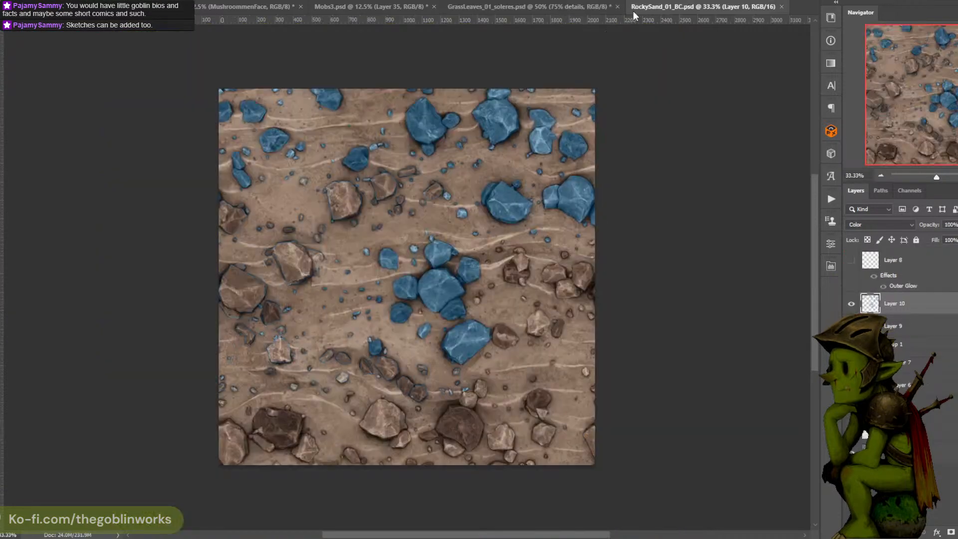
Show the guides over the RockySand_01_BC texture
key(ctrl+plus)
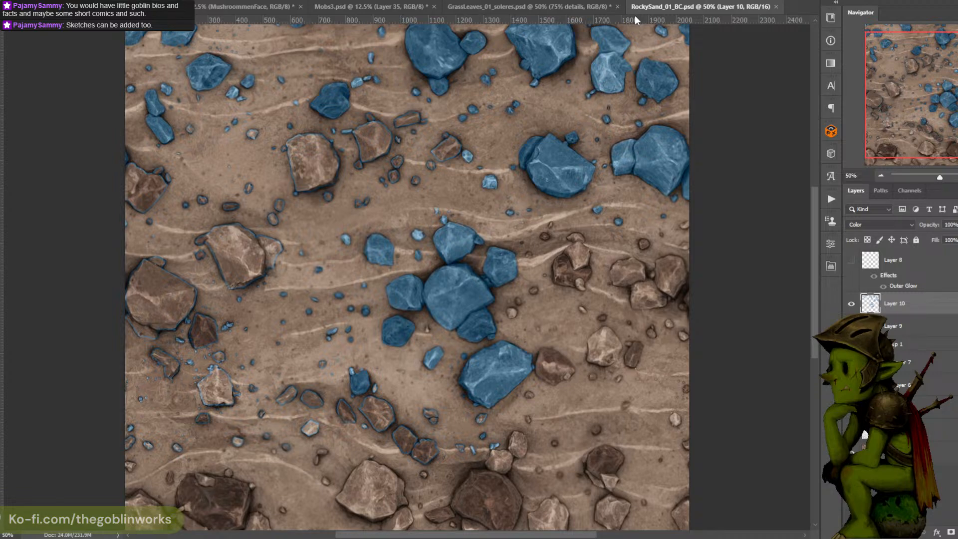
key(ctrl+semicolon)
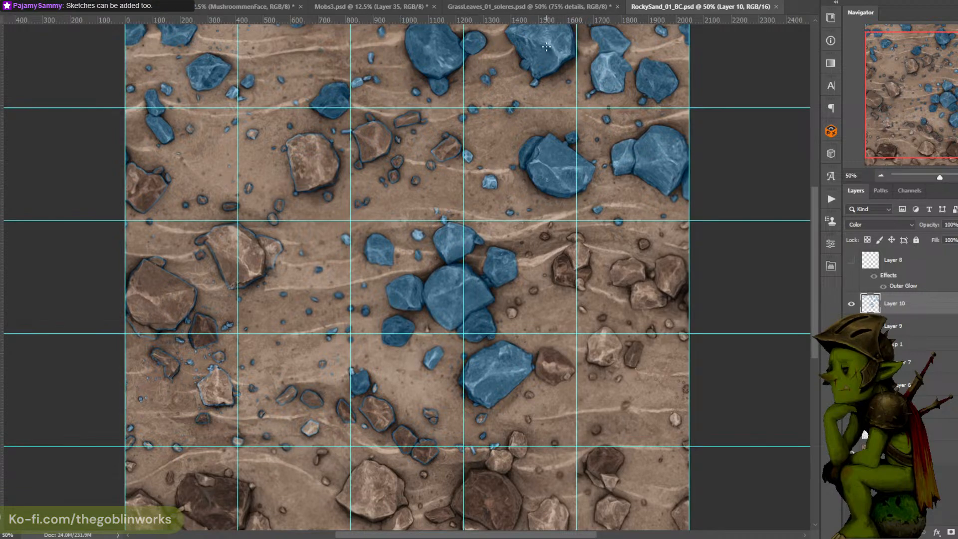
key(ctrl+plus)
drag(615, 301, 564, 283)
key(ctrl+plus)
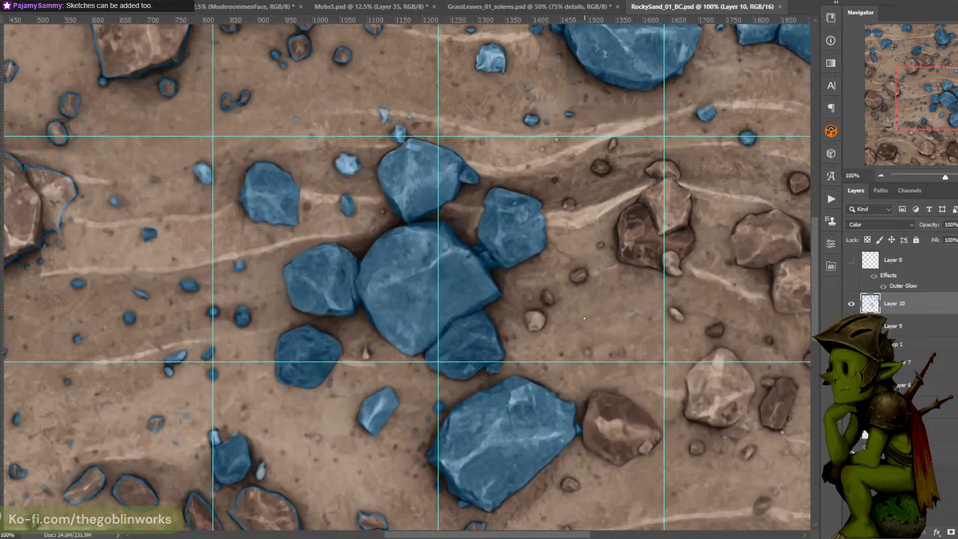
Paint the missing blue along the lower and left edges of the squarish rock just left of the large central rock
drag(584, 318, 632, 310)
key(ctrl+plus)
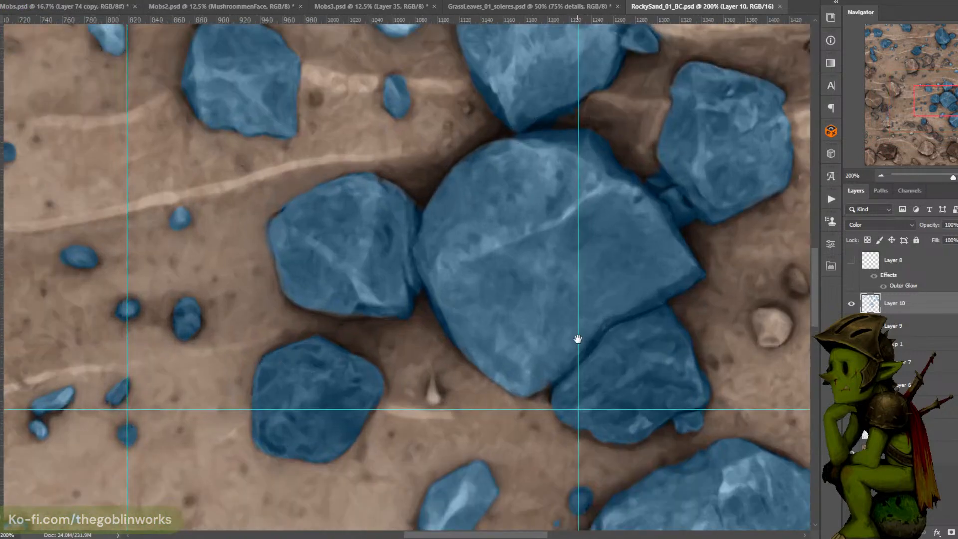
drag(577, 339, 638, 320)
key(ctrl+minus)
drag(620, 284, 592, 271)
key(ctrl+plus)
key(ctrl+plus)
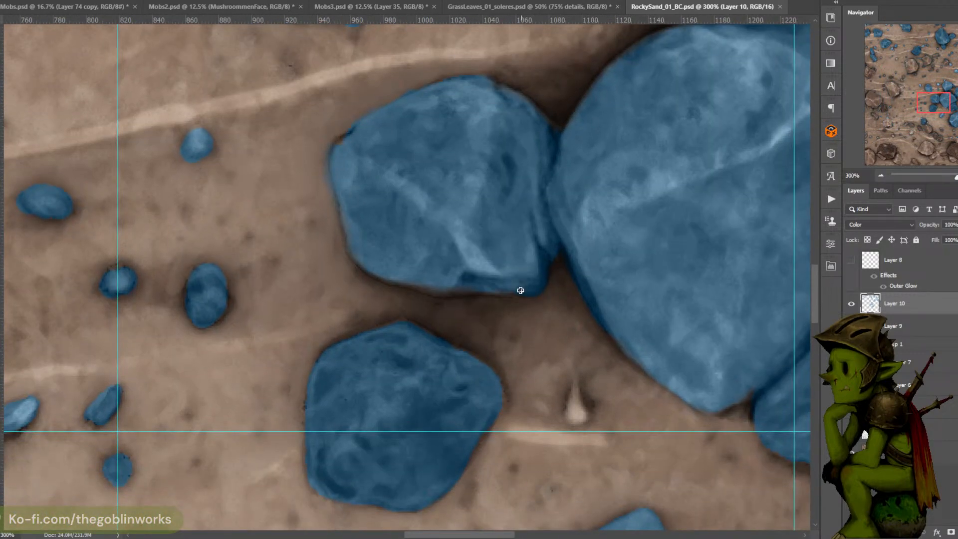
mouse_move(520, 290)
mouse_down()
mouse_move(456, 294)
mouse_move(405, 283)
mouse_up()
drag(470, 287, 433, 288)
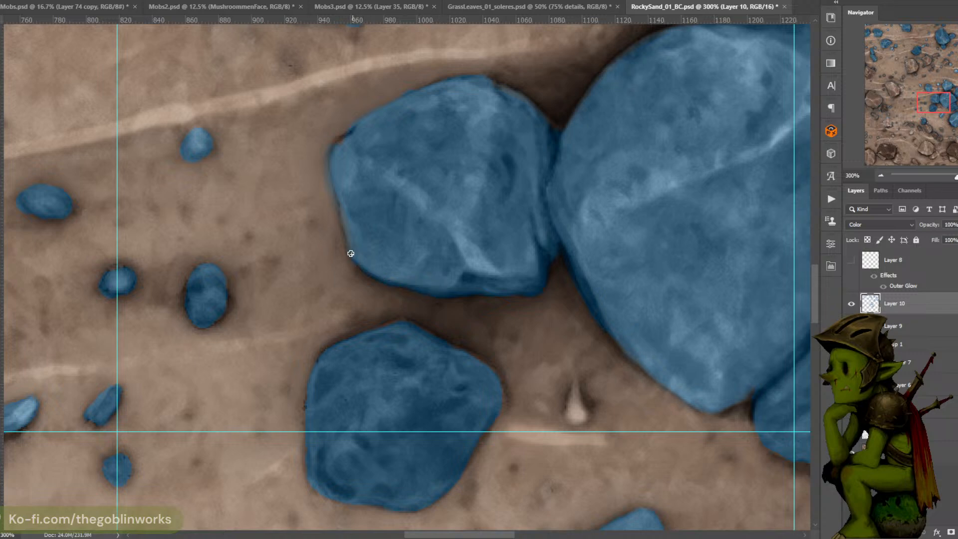
drag(350, 178, 363, 236)
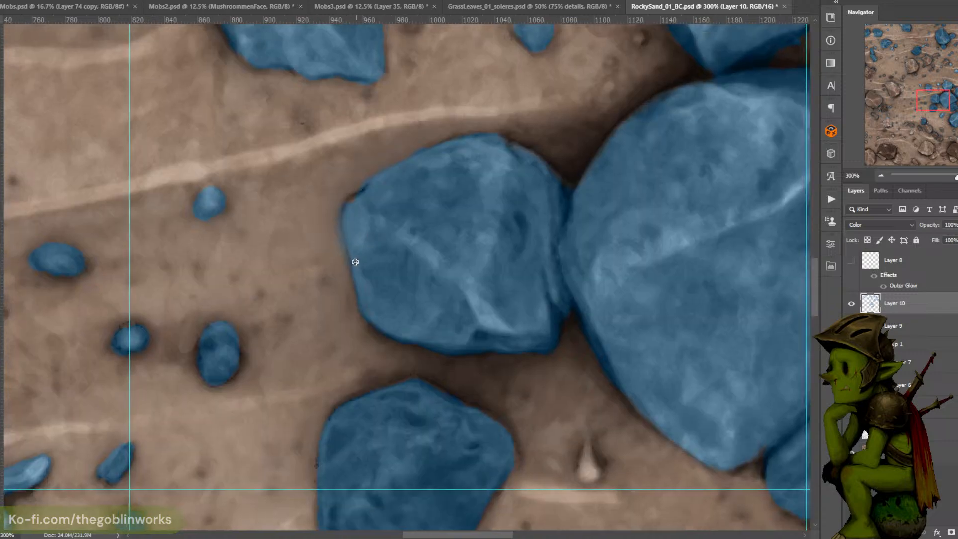
drag(351, 203, 356, 199)
Touch up the blue edge of the dark rock below the squarish one and fill the small teardrop-shaped pebble beside it
drag(429, 271, 446, 106)
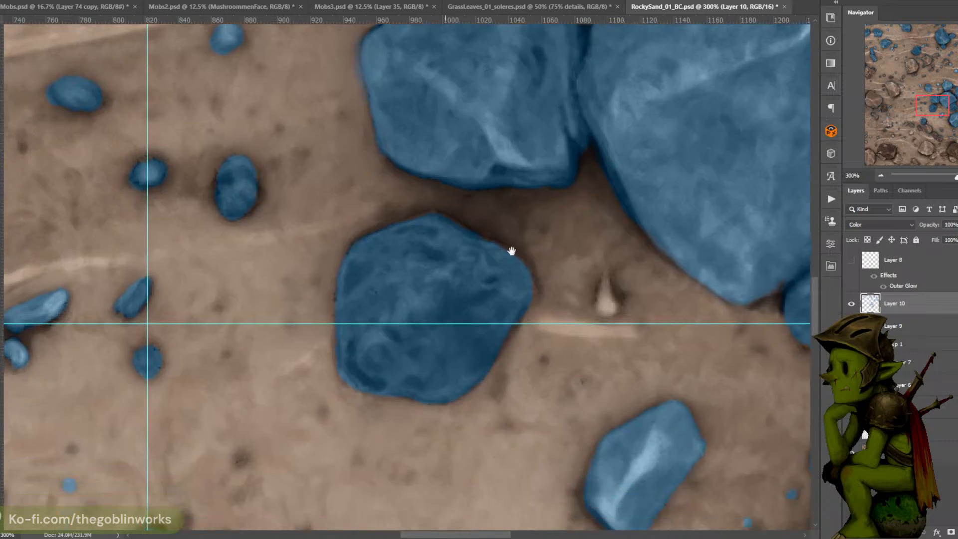
drag(511, 251, 517, 227)
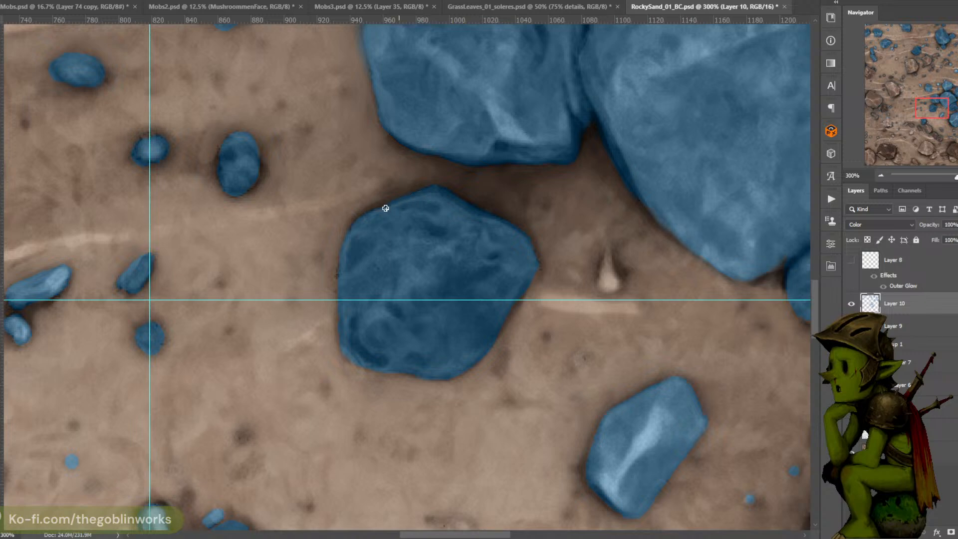
key(ctrl+1)
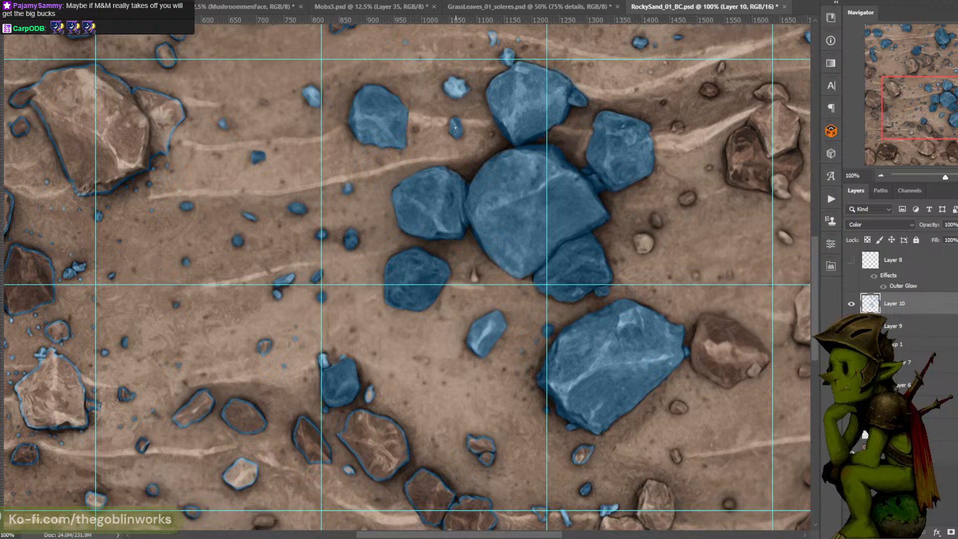
key(ctrl+plus)
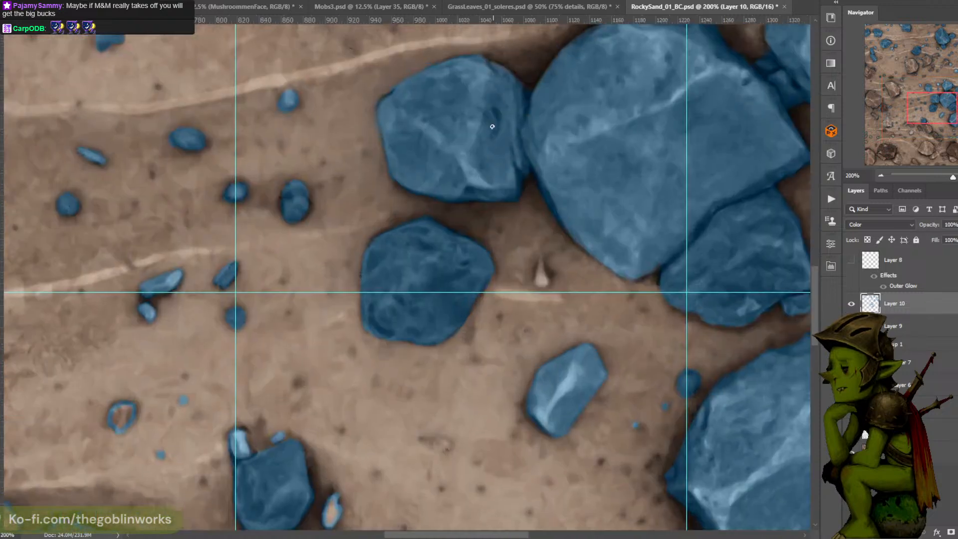
drag(500, 211, 451, 183)
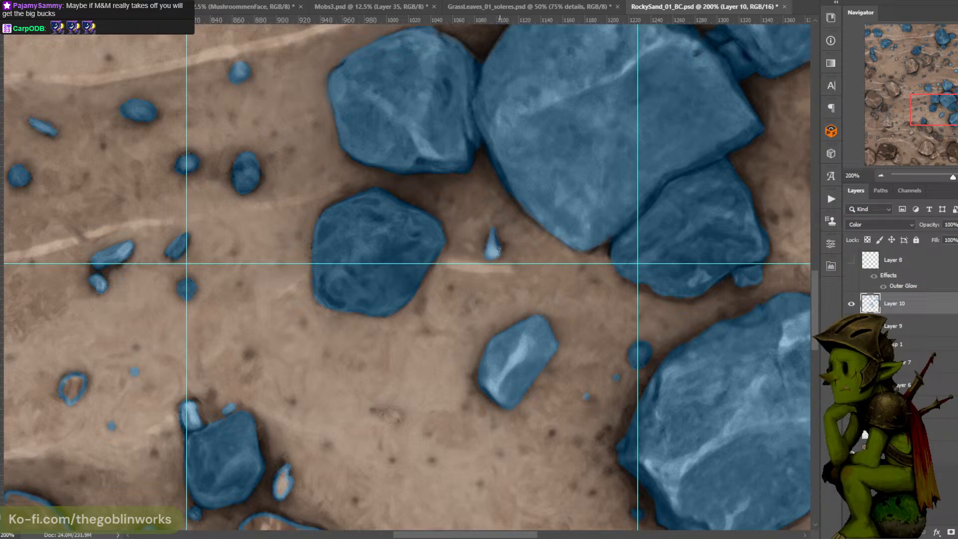
Touch up the blue edges of the large central rock and of the dark rock tucked beneath it
drag(639, 135, 508, 124)
drag(693, 135, 575, 128)
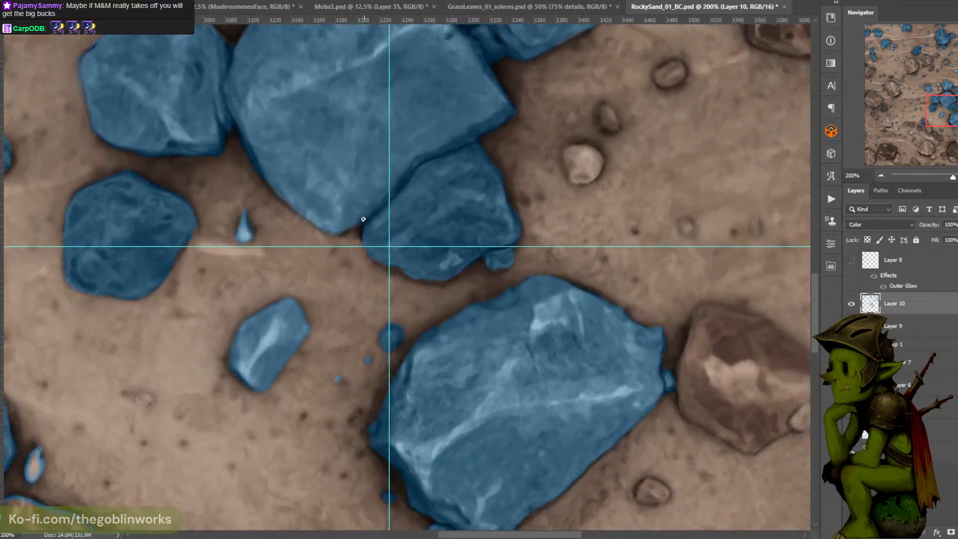
drag(573, 74, 626, 178)
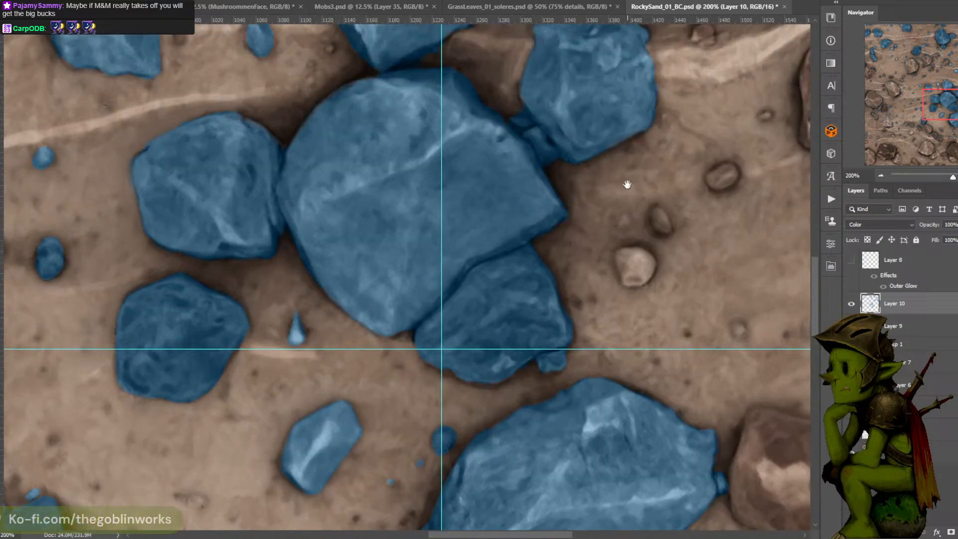
drag(627, 184, 581, 210)
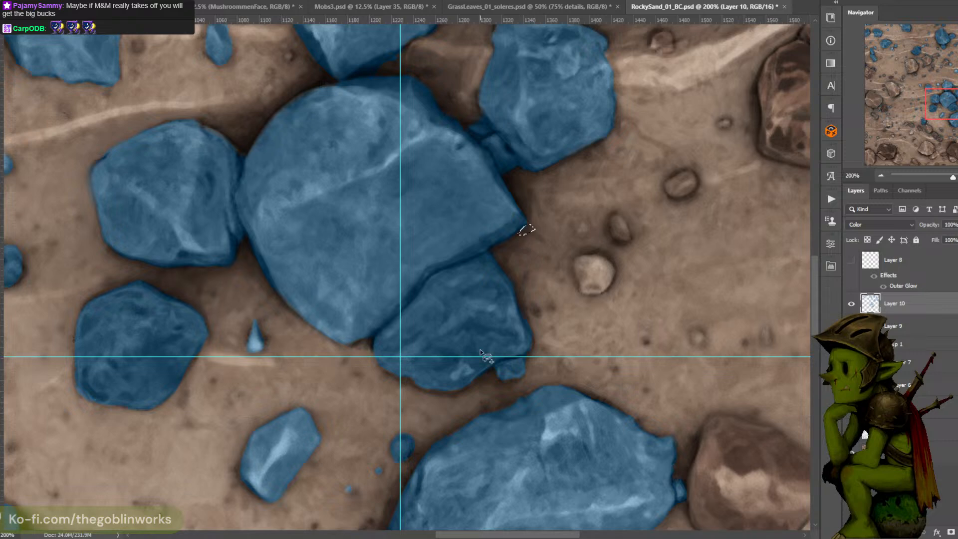
drag(517, 329, 528, 272)
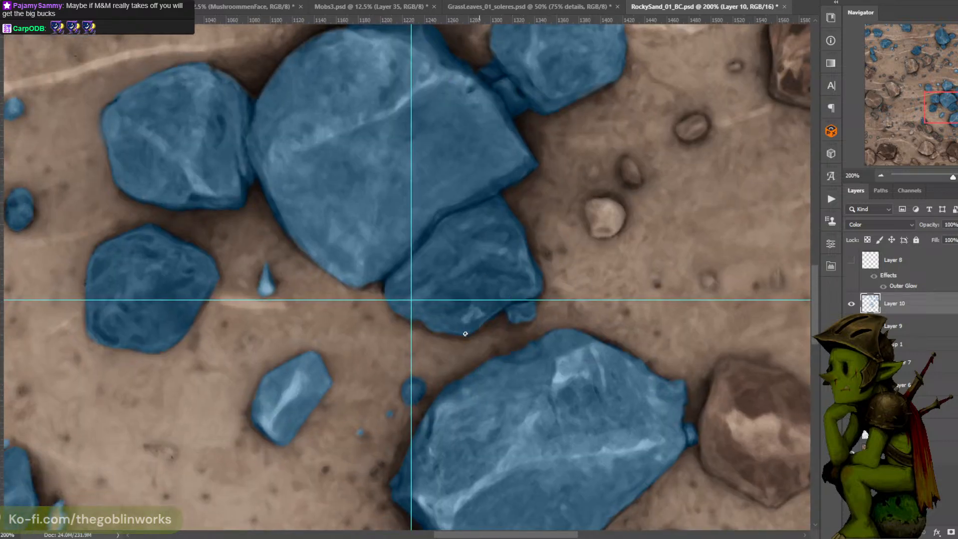
Outline the pale pebble and the two oval pebbles right of the central rocks in blue, and fill the tiny pebble above them
mouse_move(600, 226)
mouse_down()
mouse_move(557, 273)
mouse_move(543, 259)
mouse_up()
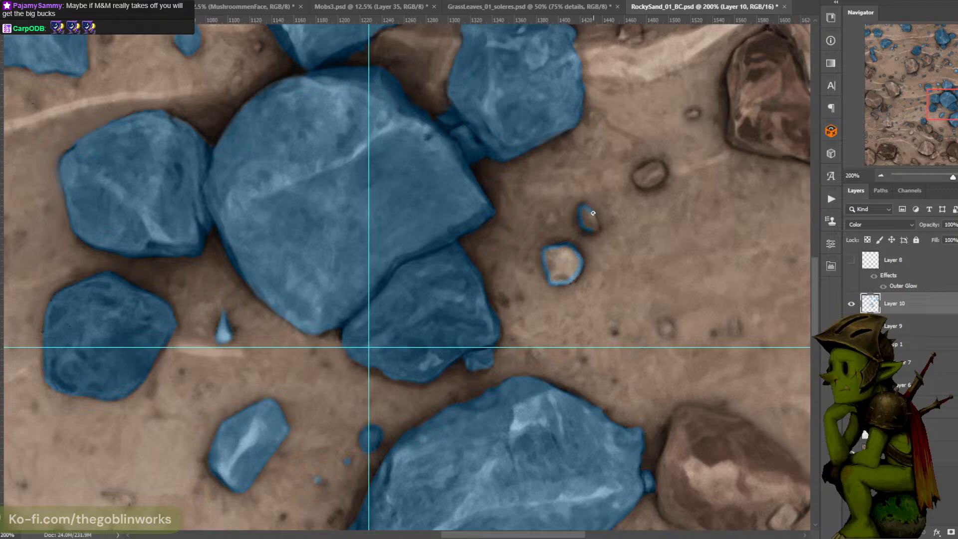
mouse_move(637, 198)
mouse_down()
mouse_move(583, 243)
mouse_move(584, 224)
mouse_move(605, 221)
mouse_move(595, 244)
mouse_up()
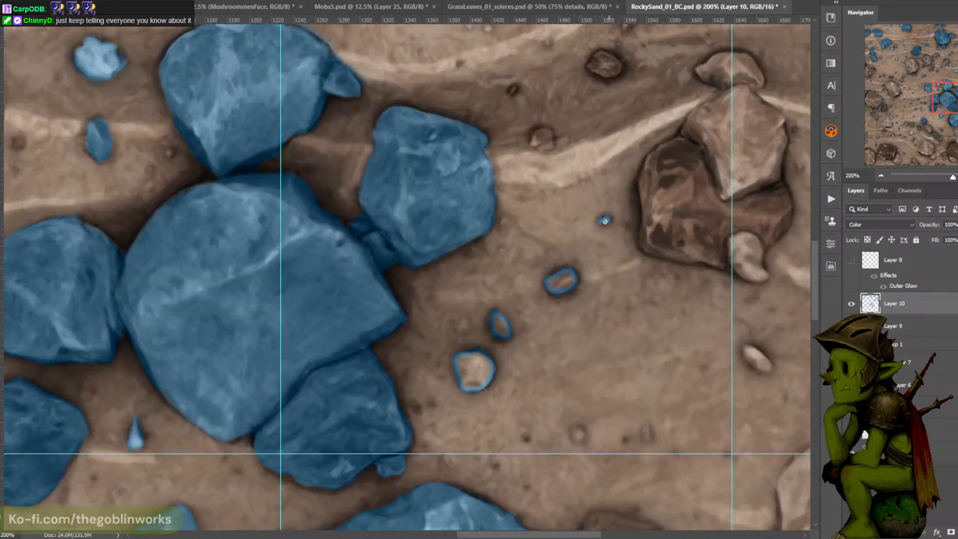
drag(620, 207, 607, 272)
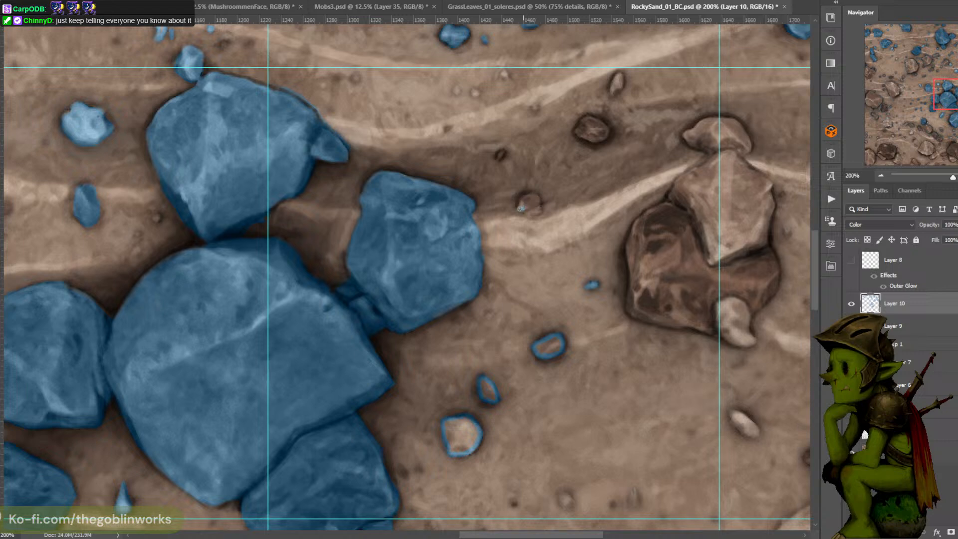
Fill the small pebbles around the pale ridge above the central rocks in blue and outline the dark round pebble there
drag(521, 209, 527, 195)
drag(575, 144, 568, 174)
drag(494, 182, 491, 187)
mouse_move(586, 164)
mouse_down()
mouse_move(587, 147)
mouse_move(601, 154)
mouse_up()
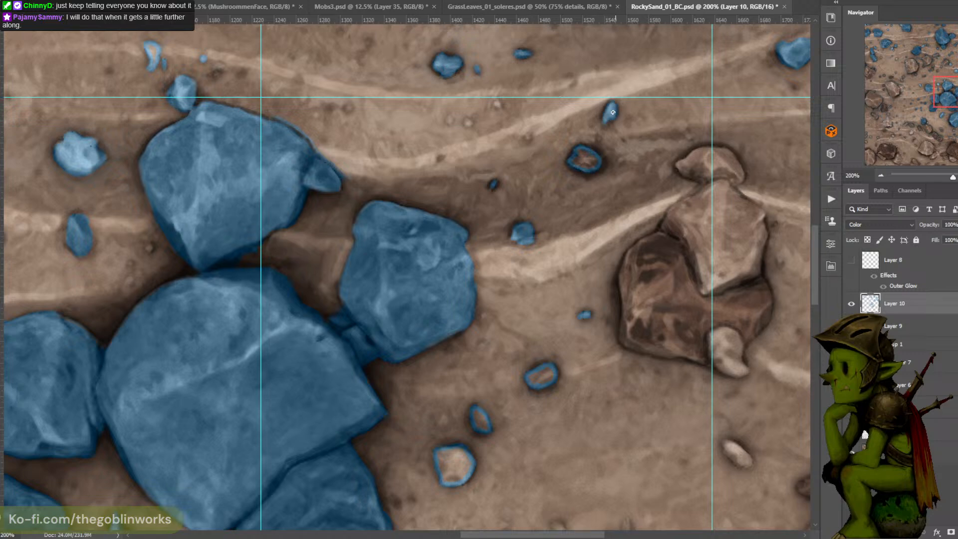
click(528, 137)
Check the marked central area, then save RockySand_01_BC.psd
key(ctrl+minus)
key(ctrl+plus)
drag(563, 354, 600, 266)
key(ctrl+minus)
key(ctrl+minus)
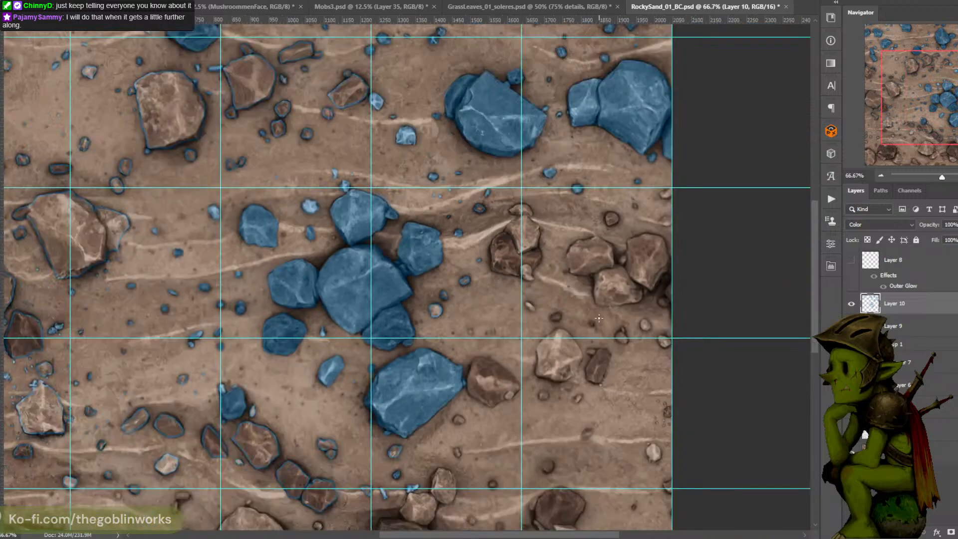
drag(580, 333, 675, 301)
key(ctrl+minus)
key(ctrl+s)
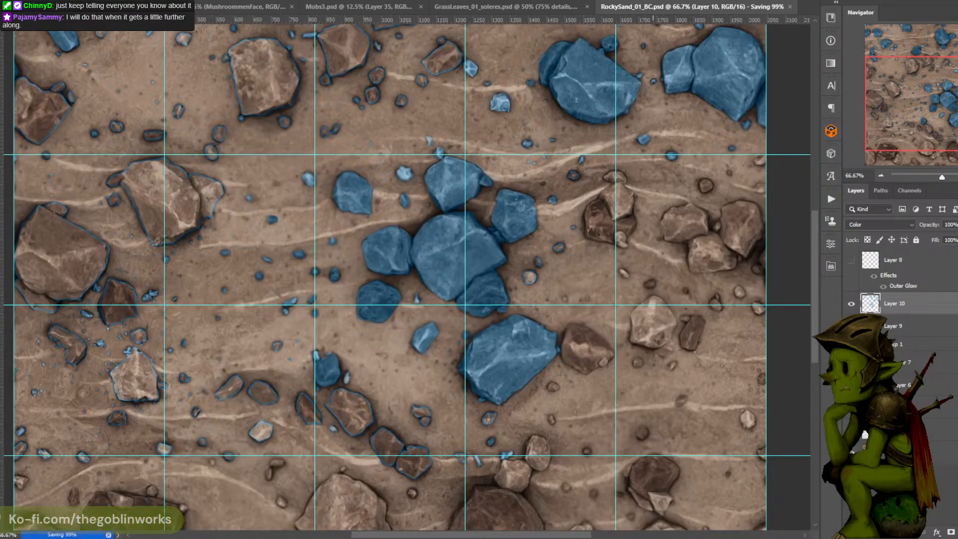
drag(624, 361, 555, 346)
key(ctrl+plus)
drag(636, 333, 559, 223)
key(ctrl+minus)
key(ctrl+minus)
key(ctrl+minus)
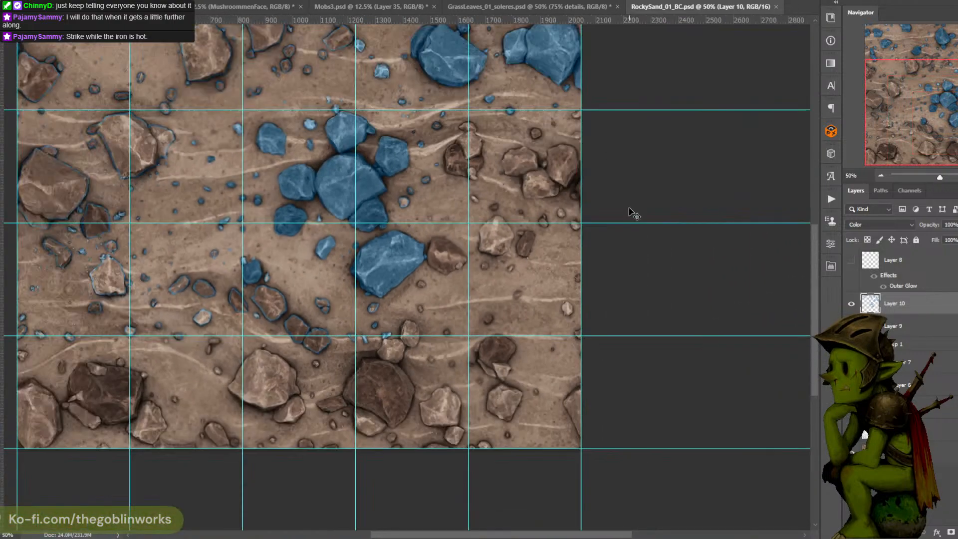
Outline in blue the small round pebble below the large blue rock and the narrow pebble at the ridge's end
key(ctrl+plus)
key(ctrl+plus)
key(ctrl+plus)
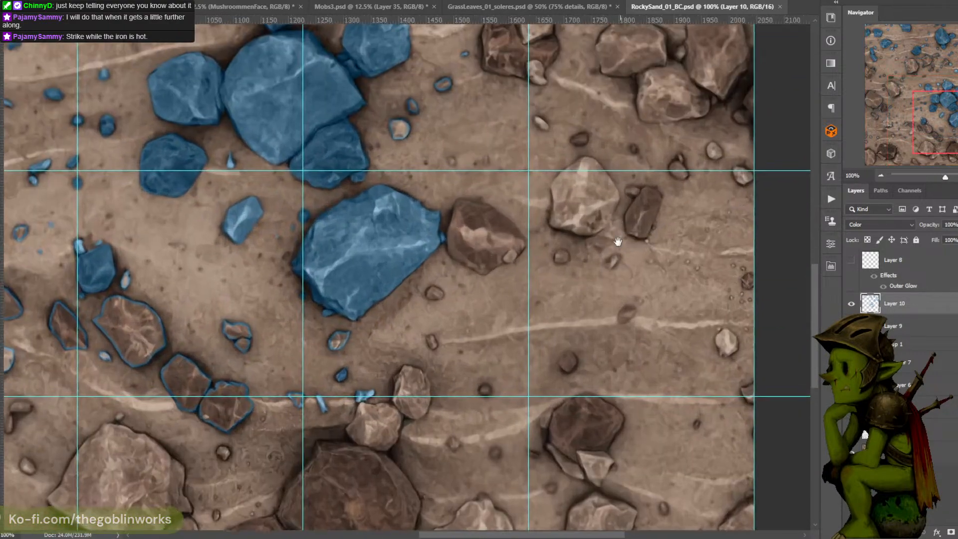
key(ctrl+plus)
drag(618, 241, 639, 201)
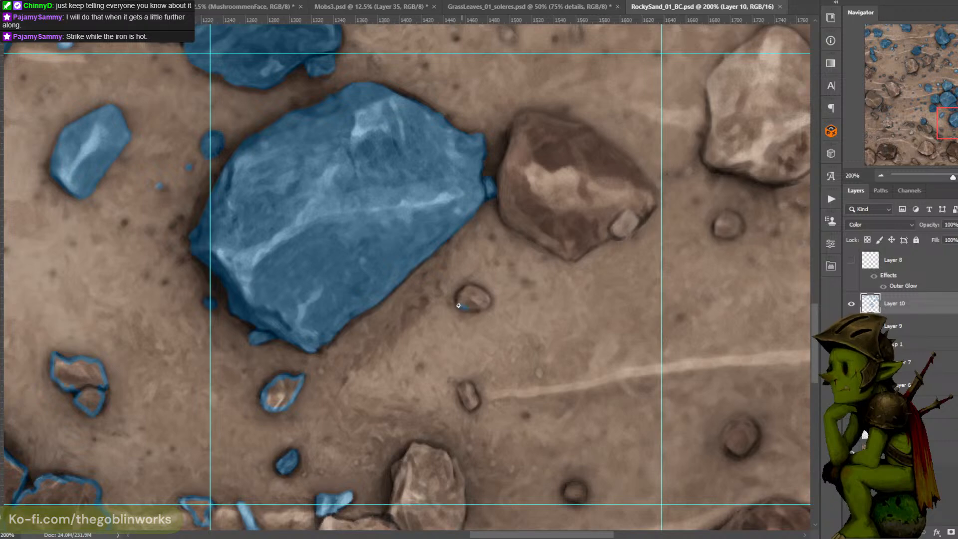
mouse_move(459, 305)
mouse_down()
mouse_move(476, 288)
mouse_move(487, 305)
mouse_move(500, 263)
mouse_move(486, 228)
mouse_up()
drag(459, 330, 462, 350)
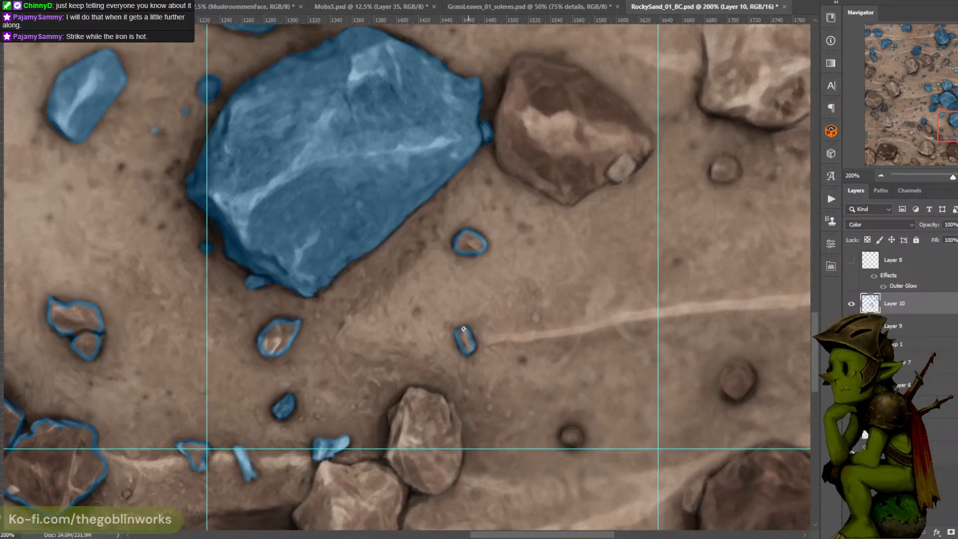
Outline the upright oval rock beside the pale rock at the lower guide line in blue
drag(465, 330, 477, 259)
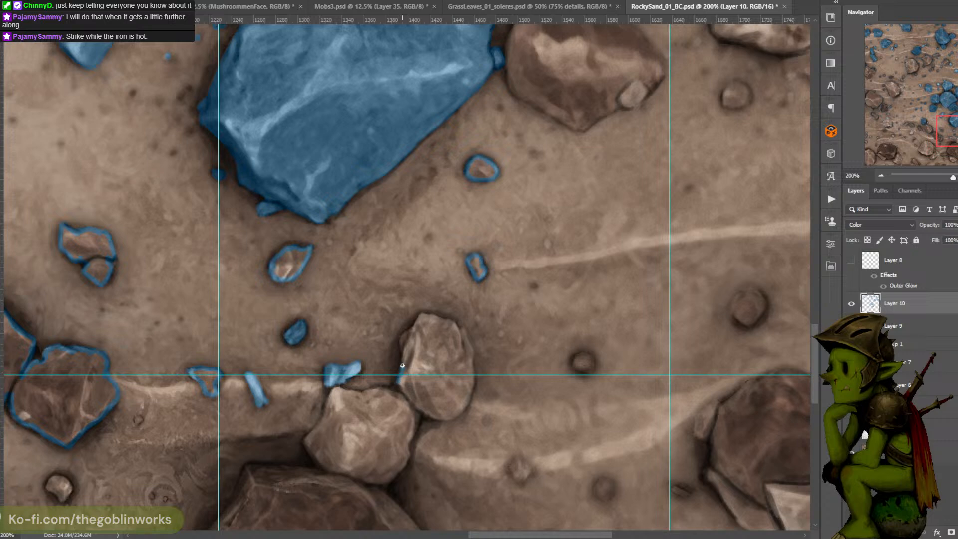
mouse_move(403, 366)
mouse_down()
mouse_move(403, 336)
mouse_move(424, 314)
mouse_move(452, 322)
mouse_move(463, 340)
mouse_move(462, 330)
mouse_move(469, 361)
mouse_move(474, 293)
mouse_up()
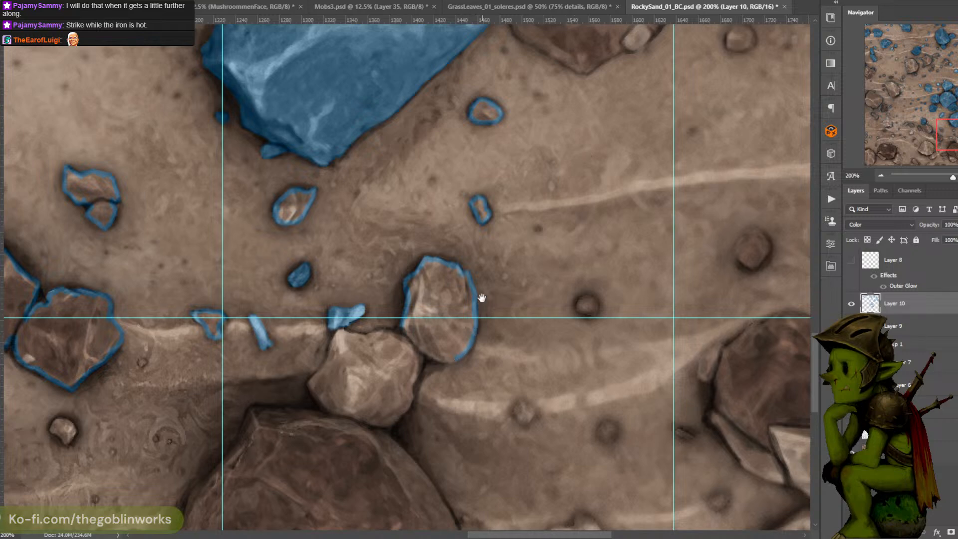
drag(481, 298, 513, 258)
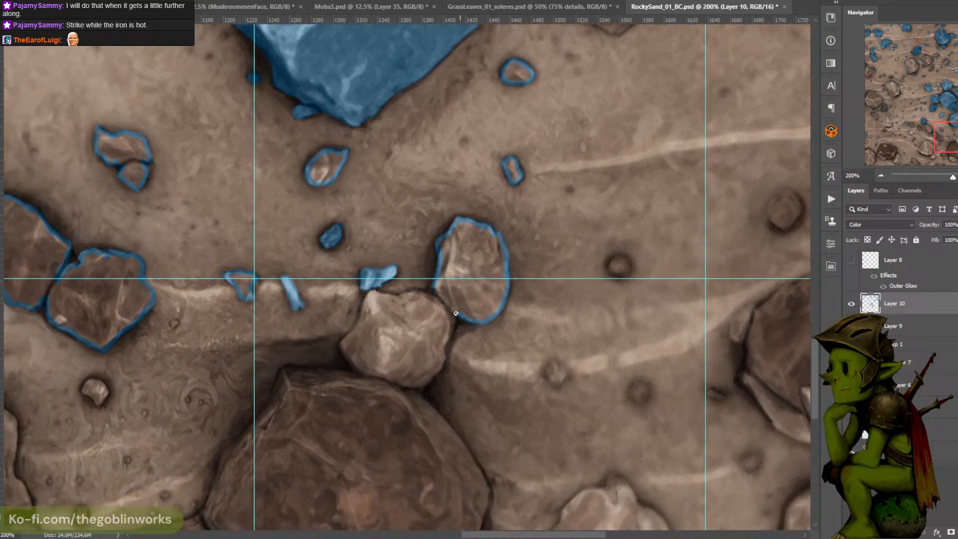
Outline the brown rock immediately right of the large blue rock in blue, redrawing the faulty stretch at its right side
drag(526, 185, 391, 430)
drag(542, 157, 534, 215)
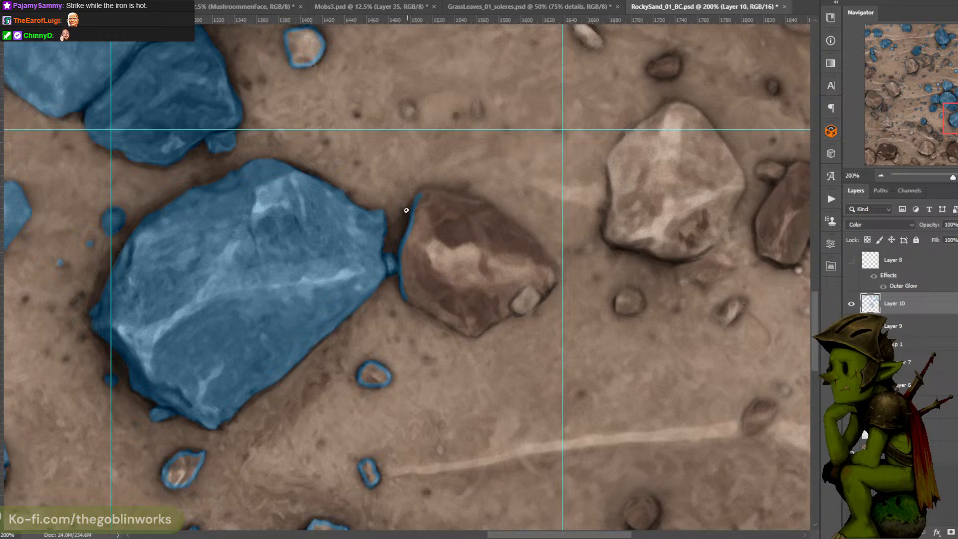
scroll(476, 178, right, 2)
scroll(476, 178, down, 1)
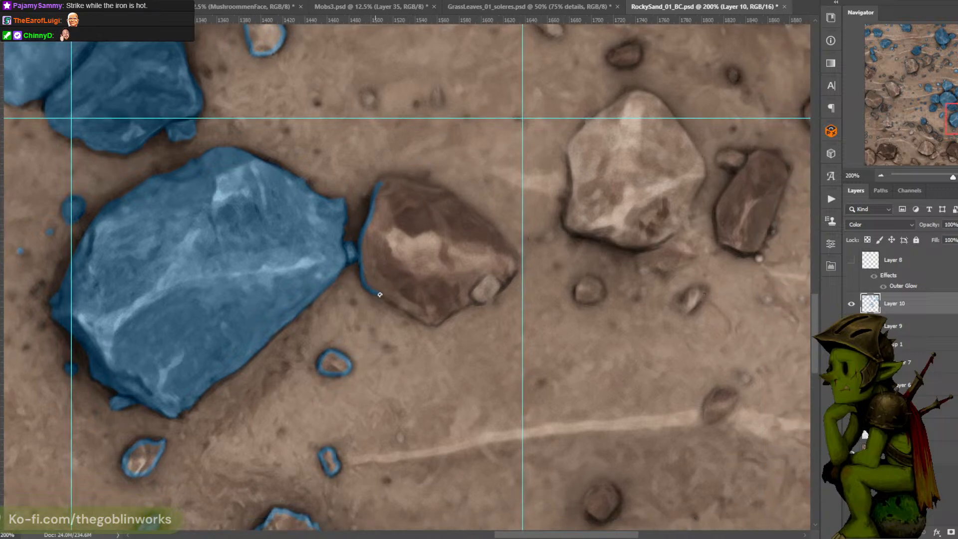
mouse_move(379, 295)
mouse_down()
mouse_move(438, 325)
mouse_move(425, 320)
mouse_move(491, 296)
mouse_move(513, 263)
mouse_move(496, 231)
mouse_up()
key(ctrl+z)
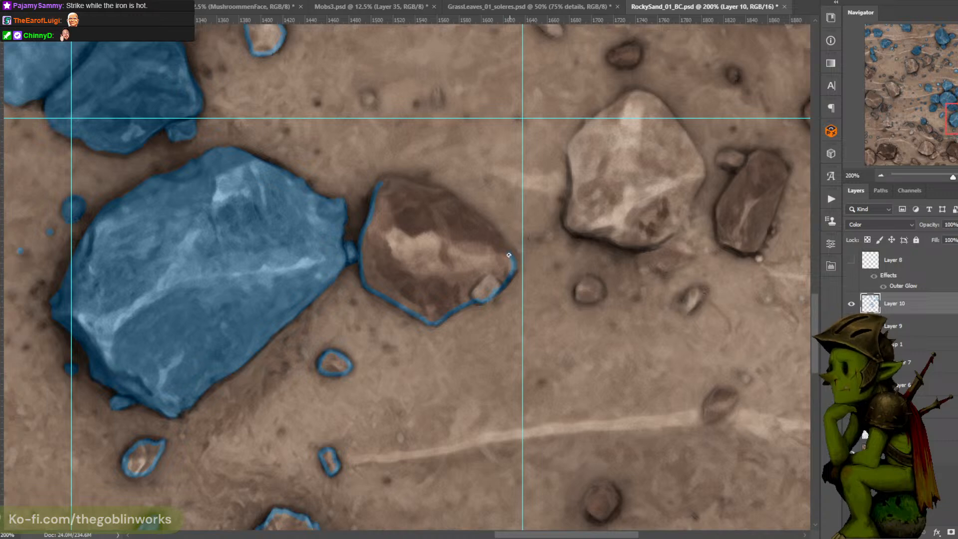
drag(505, 248, 449, 195)
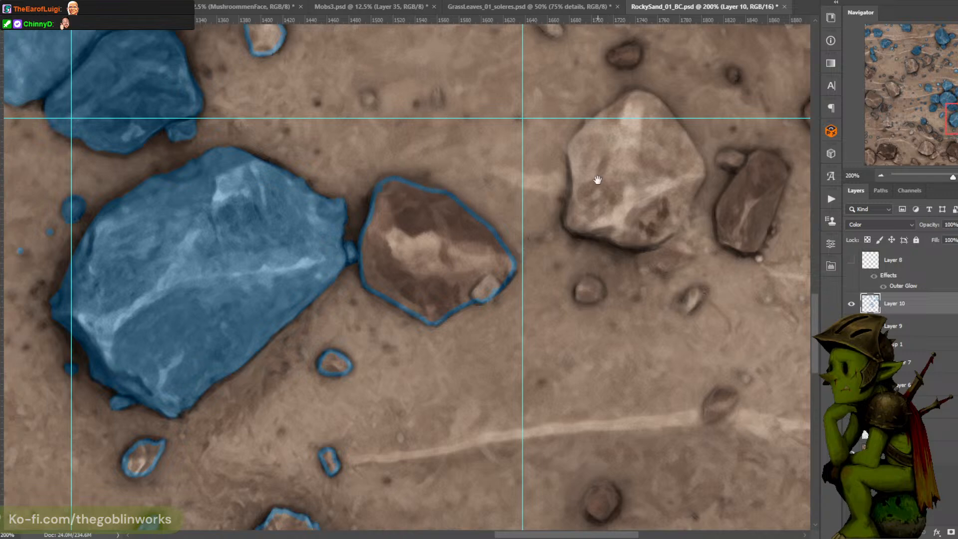
Dot the tiny specks around the upright oval rock in blue and fill the small dark round pebble to its right
scroll(595, 182, down, 8)
scroll(525, 60, right, 2)
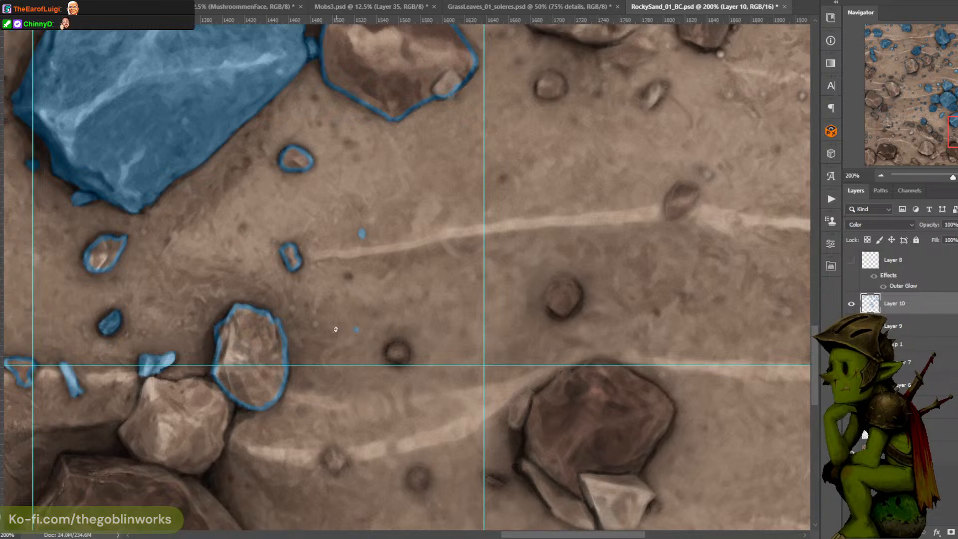
click(316, 324)
mouse_move(394, 359)
mouse_down()
mouse_move(393, 345)
mouse_move(400, 358)
mouse_up()
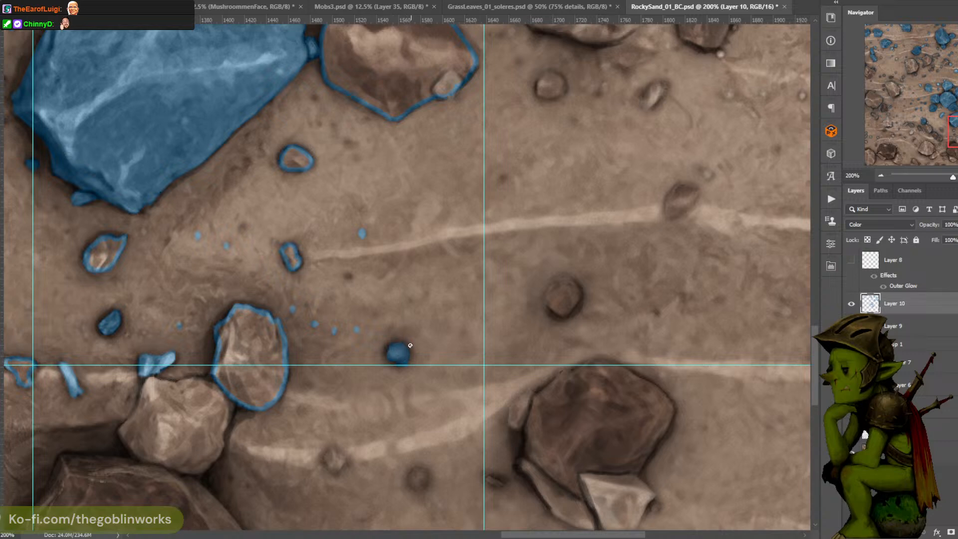
Turn off snapping so the freehand selections no longer stick to the guides, keeping the guides shown
key(ctrl+semicolon)
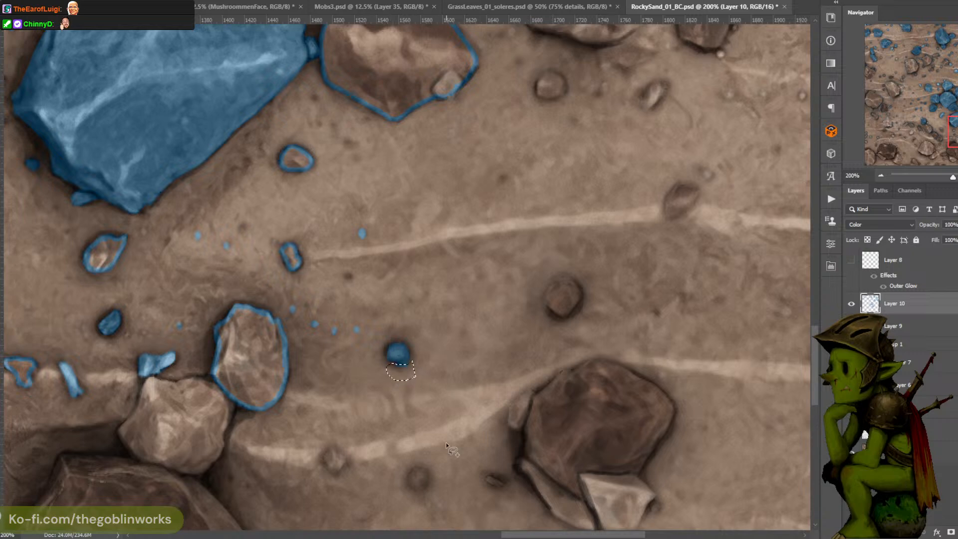
key(ctrl+semicolon)
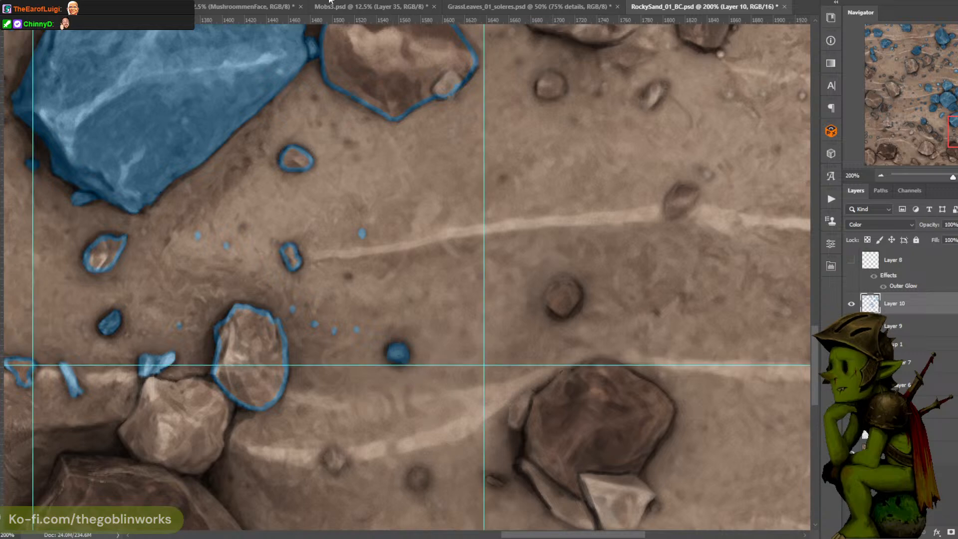
click(157, 0)
click(179, 238)
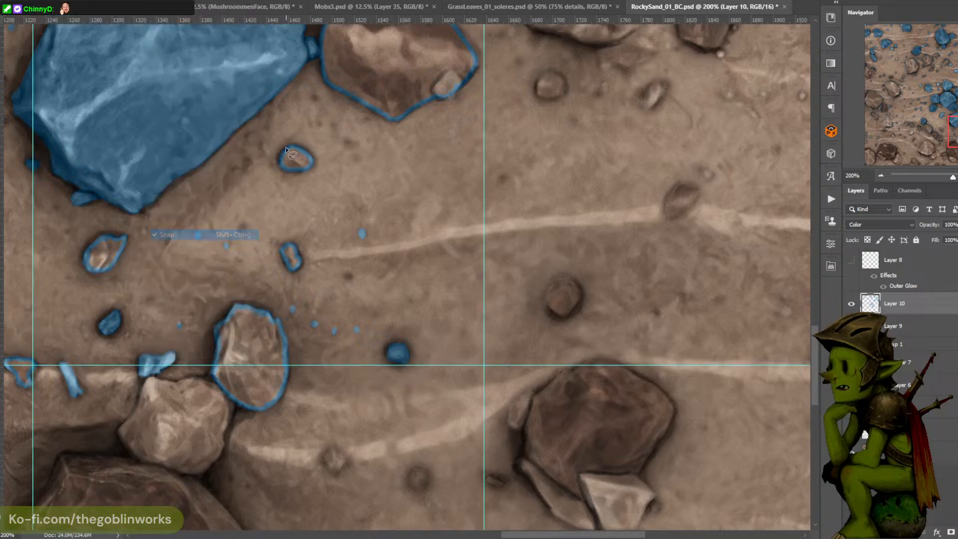
Outline in blue the round pebble above the large dark rock and the round pebble below the large pale rock
drag(523, 143, 507, 155)
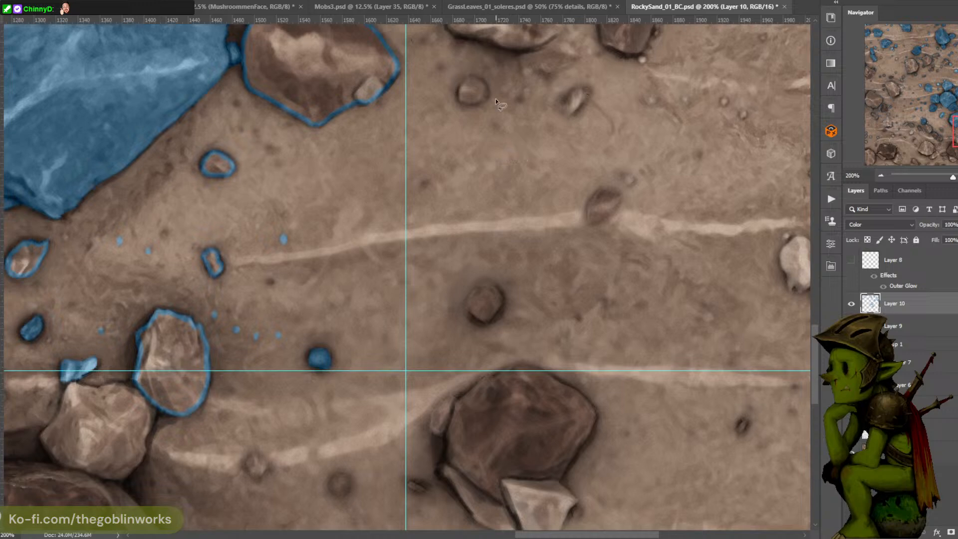
mouse_move(478, 318)
mouse_down()
mouse_move(469, 296)
mouse_move(495, 306)
mouse_move(486, 321)
mouse_up()
drag(500, 274, 481, 303)
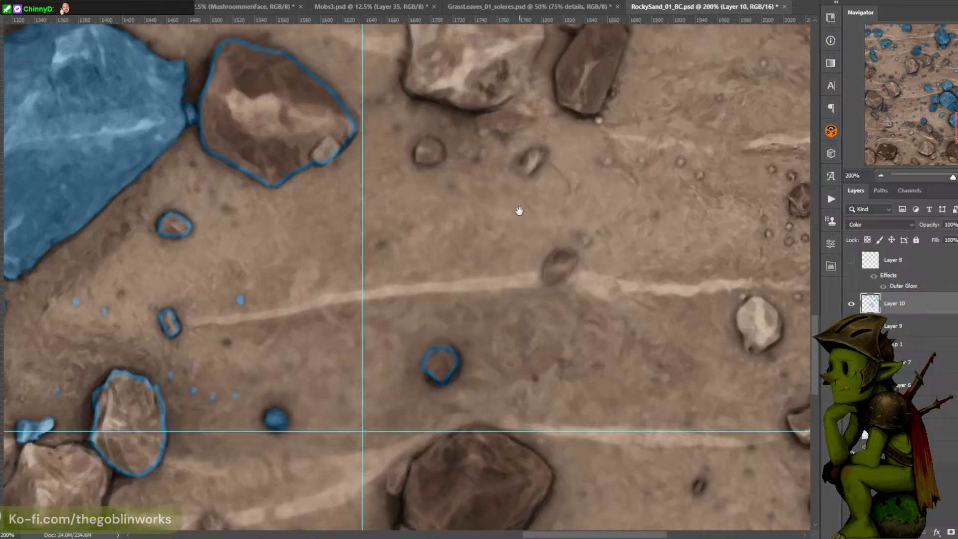
drag(519, 210, 502, 306)
mouse_move(413, 273)
mouse_down()
mouse_move(404, 268)
mouse_move(431, 263)
mouse_move(421, 274)
mouse_up()
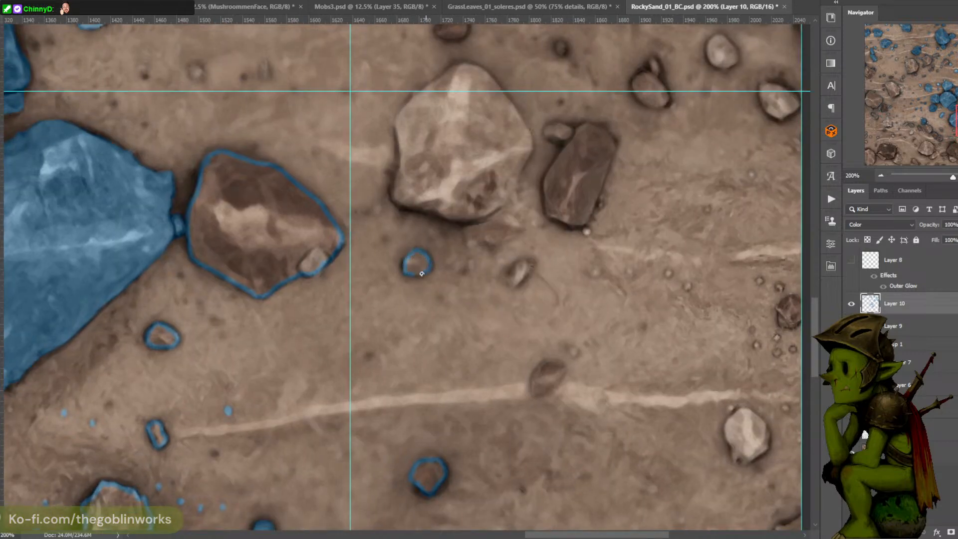
Outline the large pale rock right of the outlined brown rock in blue and dot the speck at its lower left
mouse_move(430, 212)
mouse_down()
mouse_move(422, 260)
mouse_move(386, 248)
mouse_up()
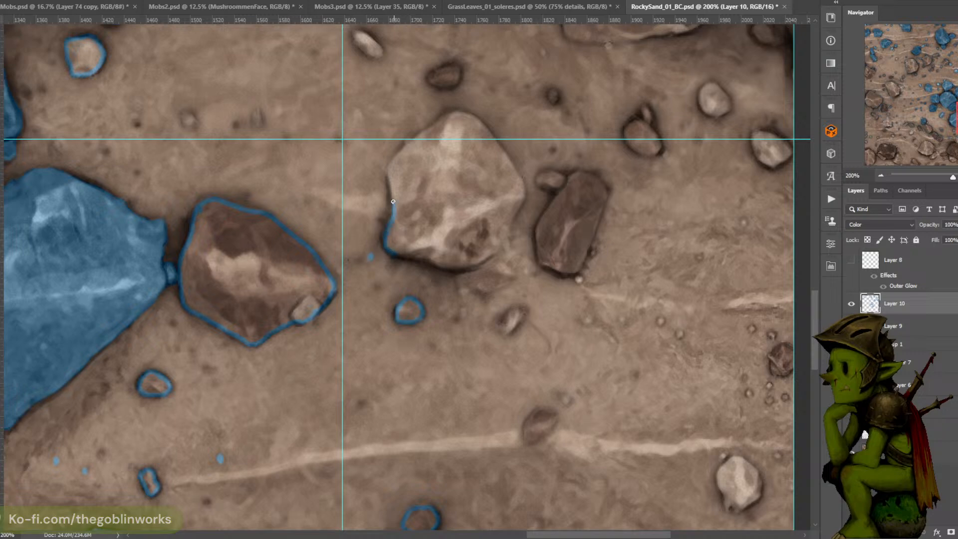
mouse_move(401, 188)
mouse_down()
mouse_move(401, 232)
mouse_move(391, 252)
mouse_move(398, 197)
mouse_up()
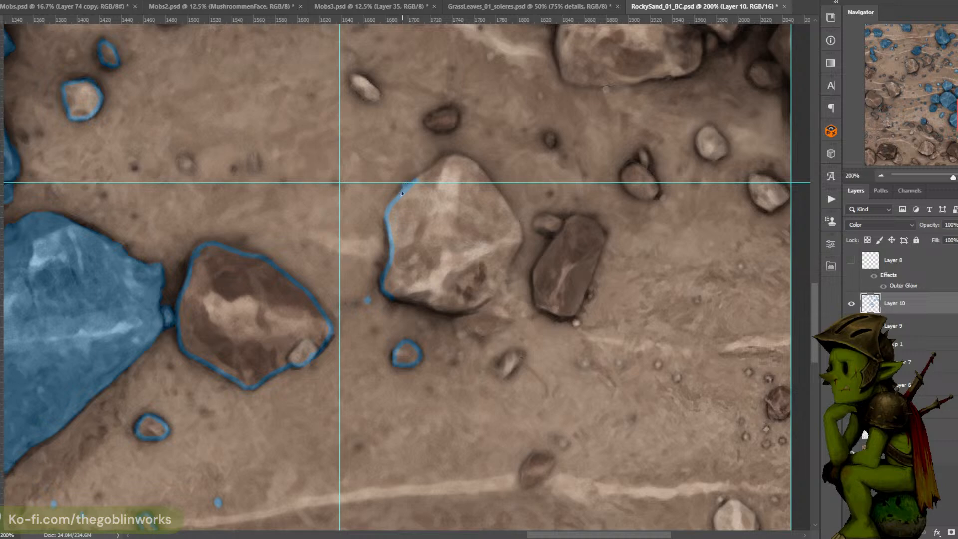
drag(416, 178, 432, 168)
drag(414, 299, 450, 313)
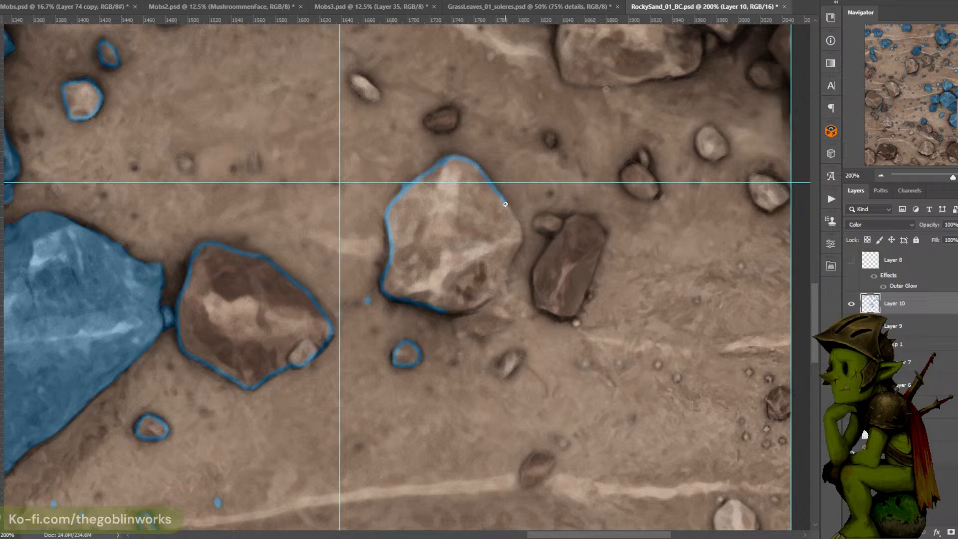
mouse_move(499, 195)
mouse_down()
mouse_move(515, 221)
mouse_move(503, 272)
mouse_up()
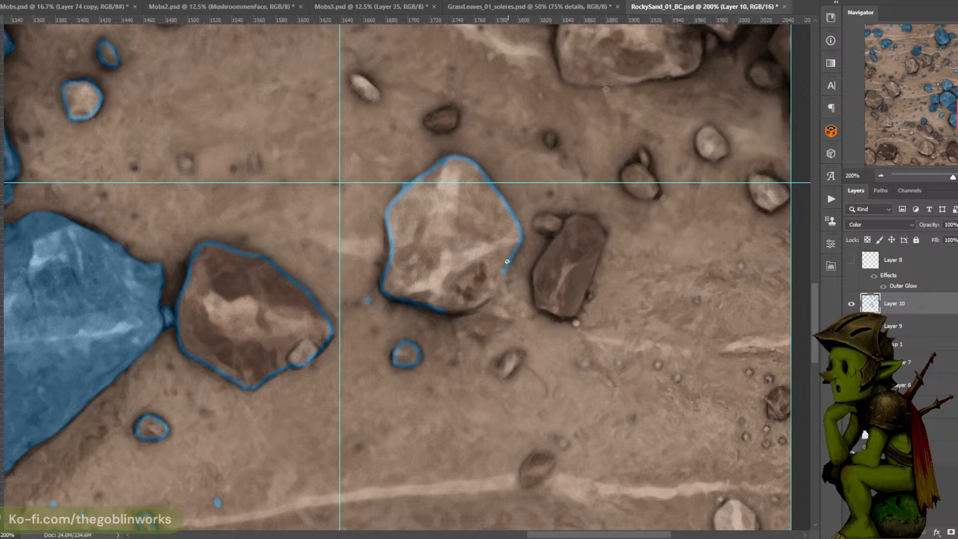
drag(504, 271, 451, 314)
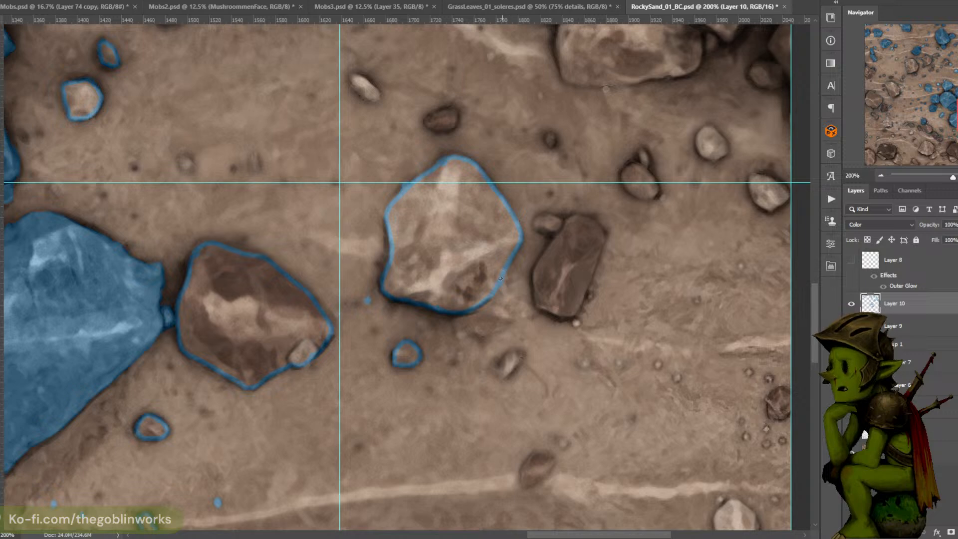
Outline the dark elongated rock beside the pale rock in blue, and fill the tiny stones around it and the small oval pebble below
mouse_move(537, 302)
mouse_down()
mouse_move(533, 273)
mouse_move(555, 235)
mouse_move(547, 250)
mouse_move(554, 239)
mouse_move(535, 225)
mouse_move(544, 216)
mouse_move(562, 222)
mouse_move(551, 233)
mouse_up()
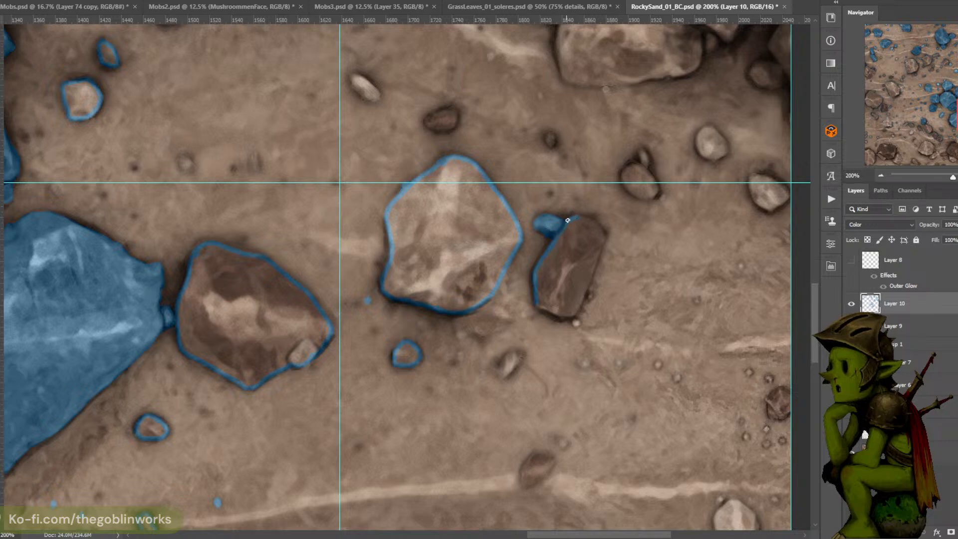
drag(568, 220, 601, 227)
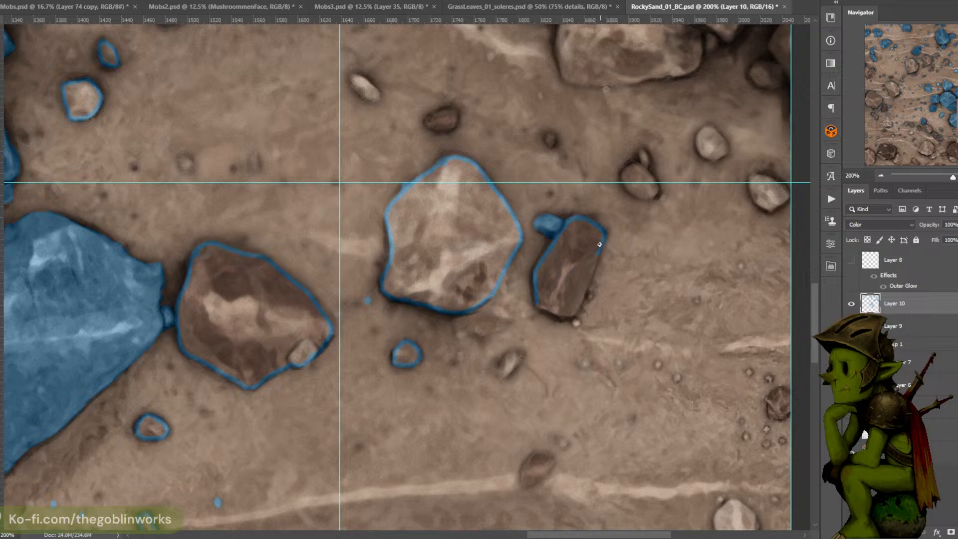
mouse_move(601, 246)
mouse_down()
mouse_move(569, 315)
mouse_move(536, 302)
mouse_up()
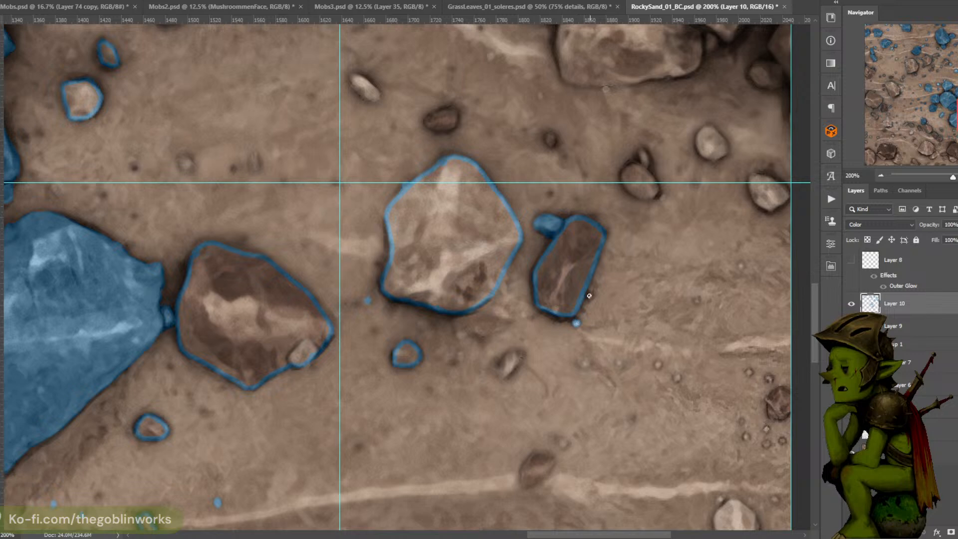
drag(556, 307, 579, 257)
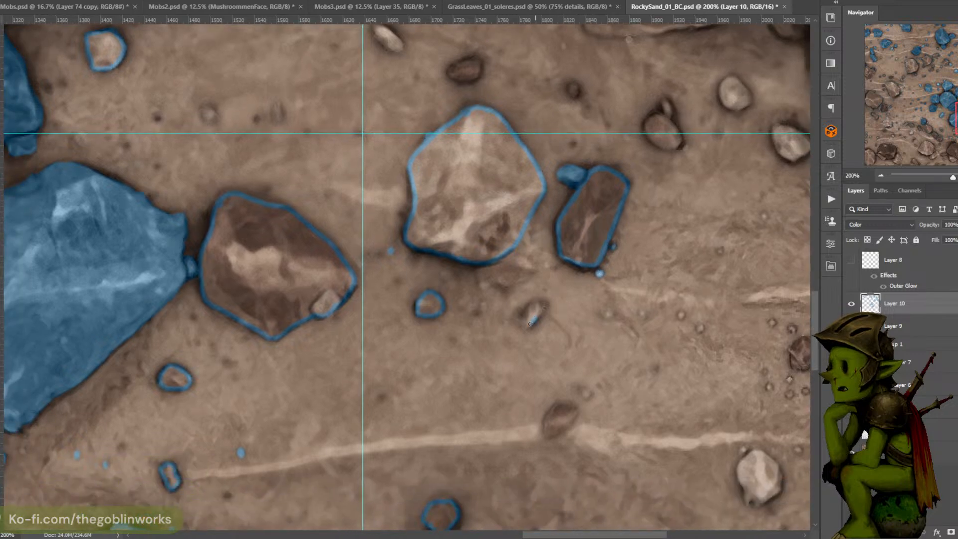
drag(537, 314, 524, 314)
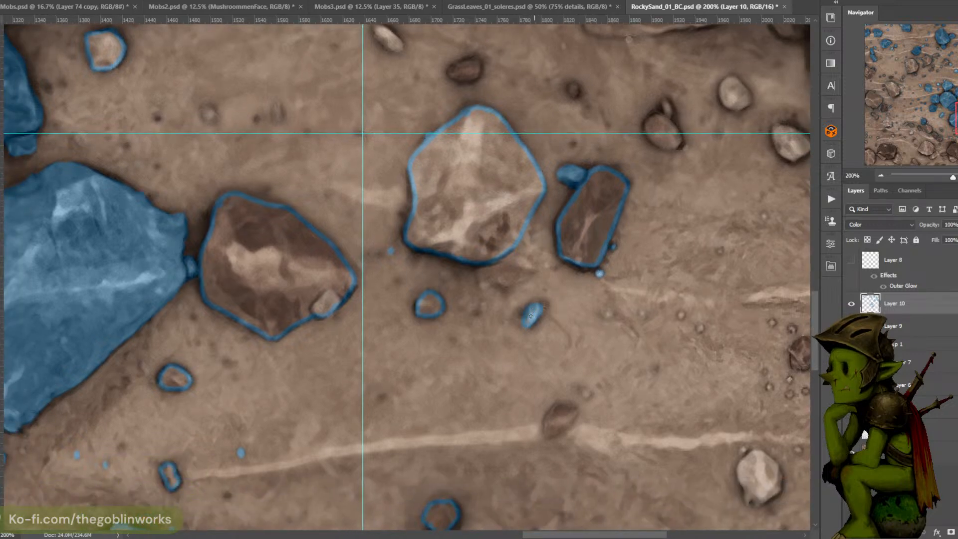
Outline the three pebbles near the texture's right edge in blue, including the tiny stone on top of the leftmost one
drag(626, 126, 512, 177)
drag(561, 141, 564, 208)
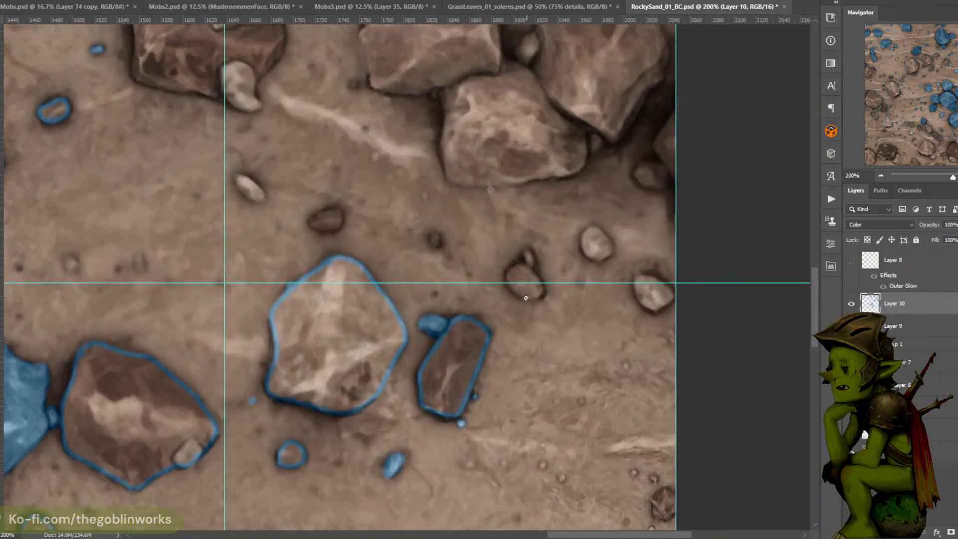
mouse_move(527, 298)
mouse_down()
mouse_move(508, 271)
mouse_move(529, 264)
mouse_move(528, 251)
mouse_move(529, 271)
mouse_move(531, 263)
mouse_move(542, 288)
mouse_up()
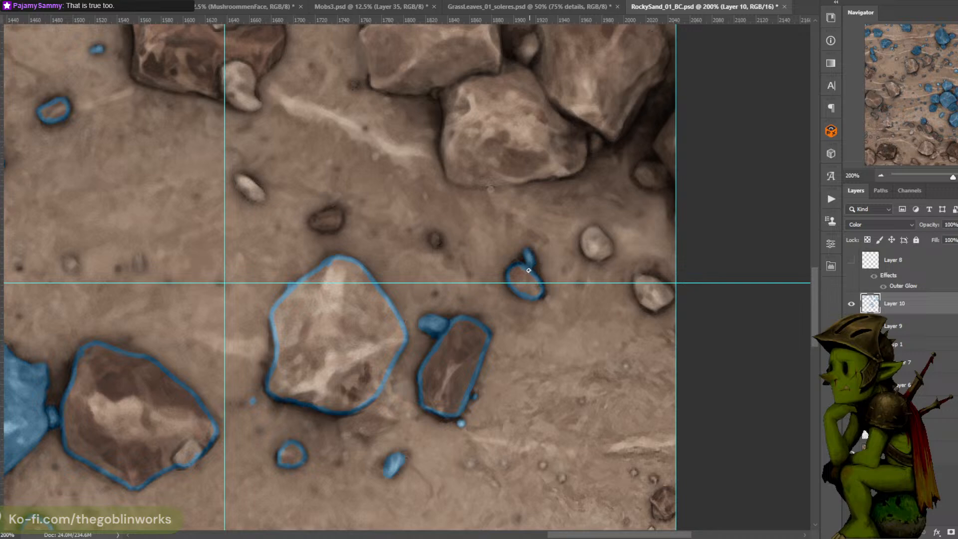
drag(612, 172, 597, 175)
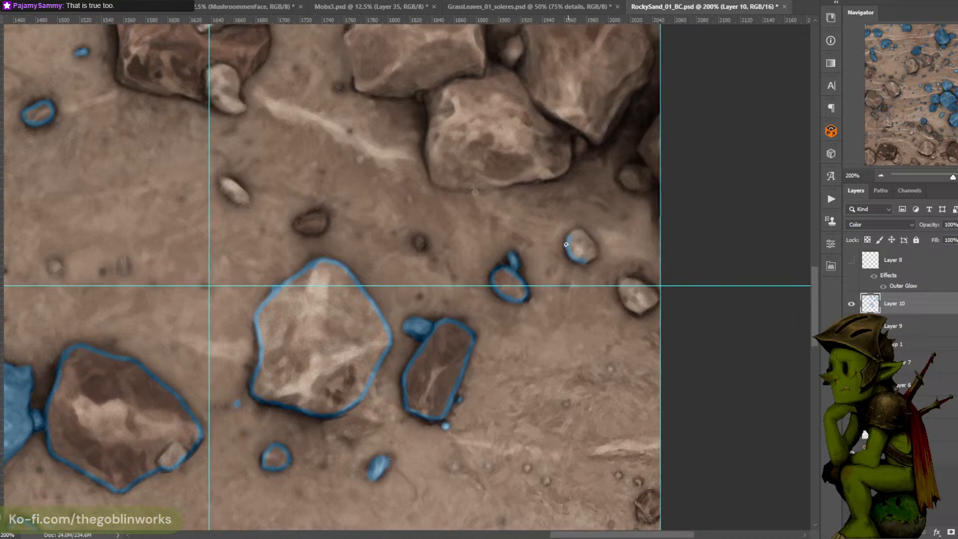
mouse_move(574, 231)
mouse_down()
mouse_move(596, 252)
mouse_move(583, 261)
mouse_up()
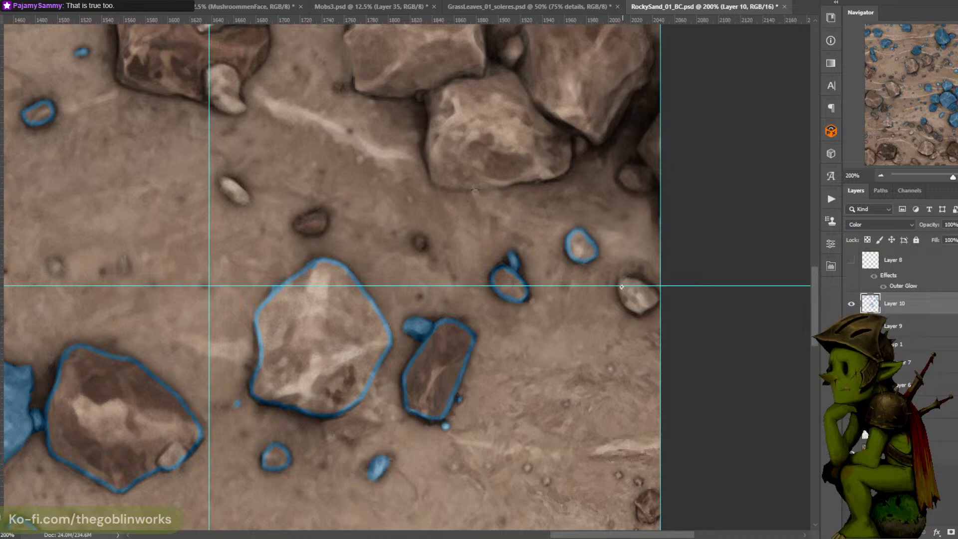
mouse_move(620, 294)
mouse_down()
mouse_move(646, 305)
mouse_move(651, 290)
mouse_up()
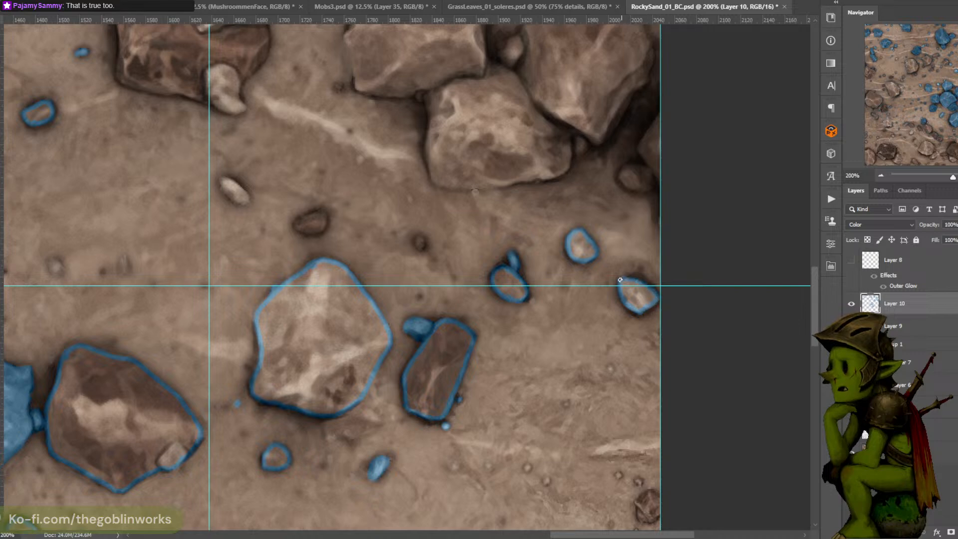
Fill in blue the small dark pebble and the dark oval pebble above the outlined pale rock
drag(573, 176, 599, 193)
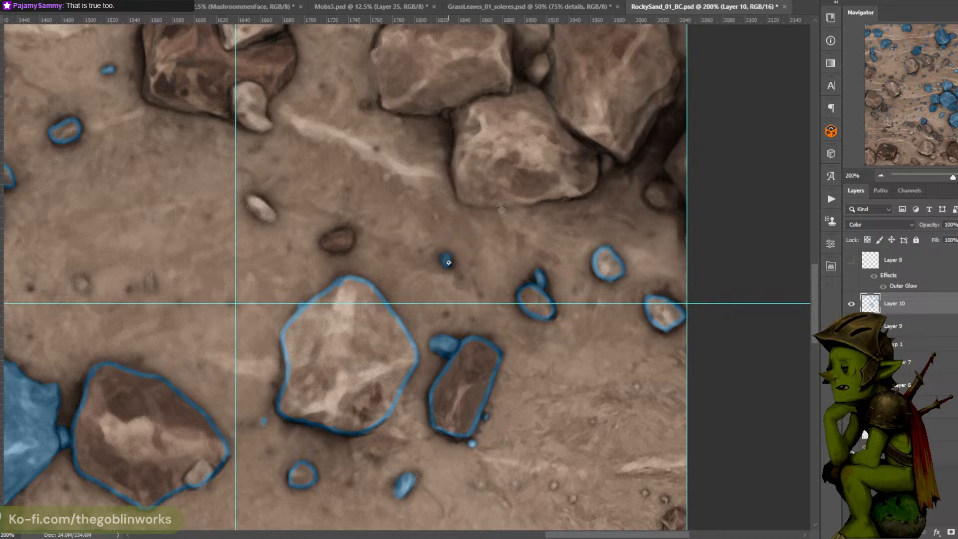
drag(491, 211, 599, 216)
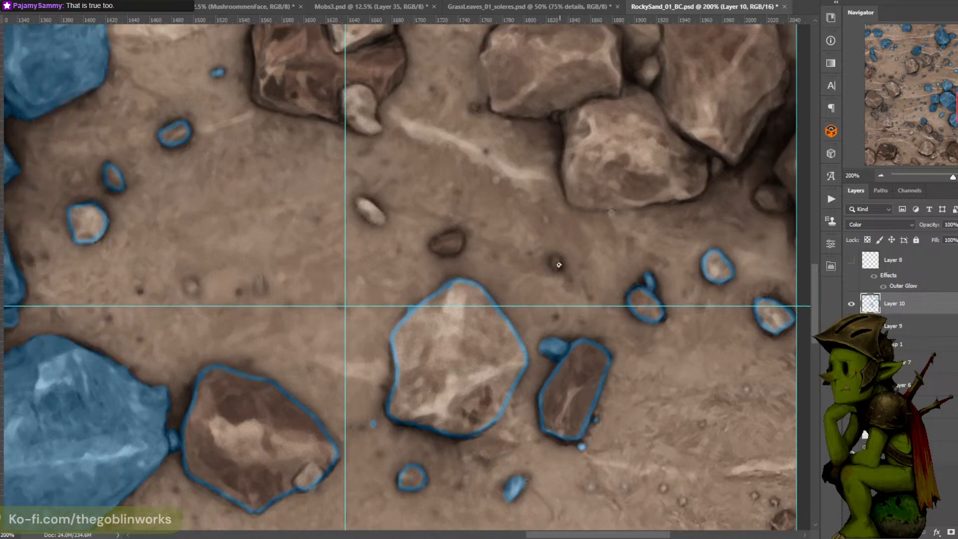
mouse_move(557, 266)
mouse_down()
mouse_move(557, 257)
mouse_move(613, 261)
mouse_up()
mouse_move(499, 245)
mouse_down()
mouse_move(492, 232)
mouse_move(513, 227)
mouse_move(513, 243)
mouse_move(490, 241)
mouse_move(504, 230)
mouse_move(505, 240)
mouse_up()
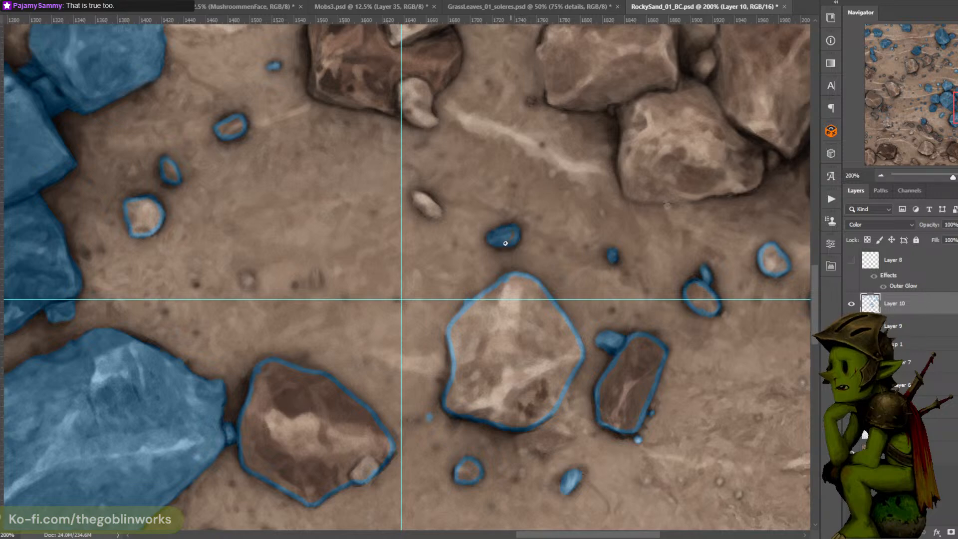
Paint the two small pebbles in the open sand blue and outline the pale oval pebble in blue on Layer 10
drag(512, 158, 530, 215)
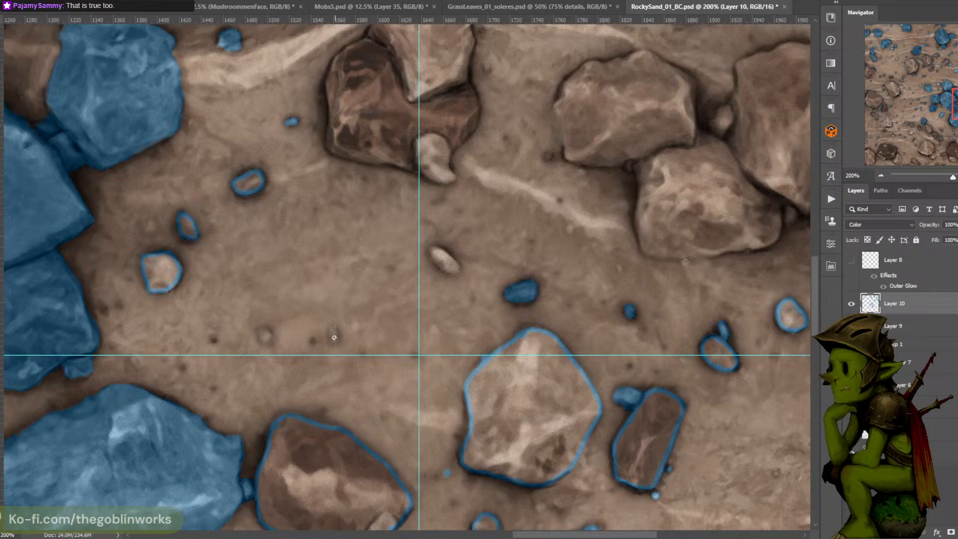
drag(334, 337, 332, 339)
drag(265, 342, 265, 330)
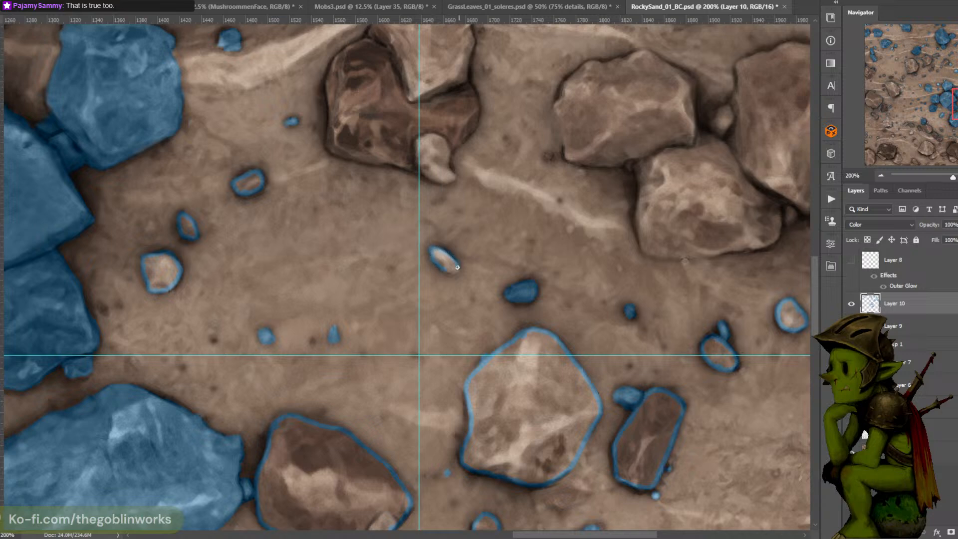
key(ctrl+z)
drag(451, 257, 457, 266)
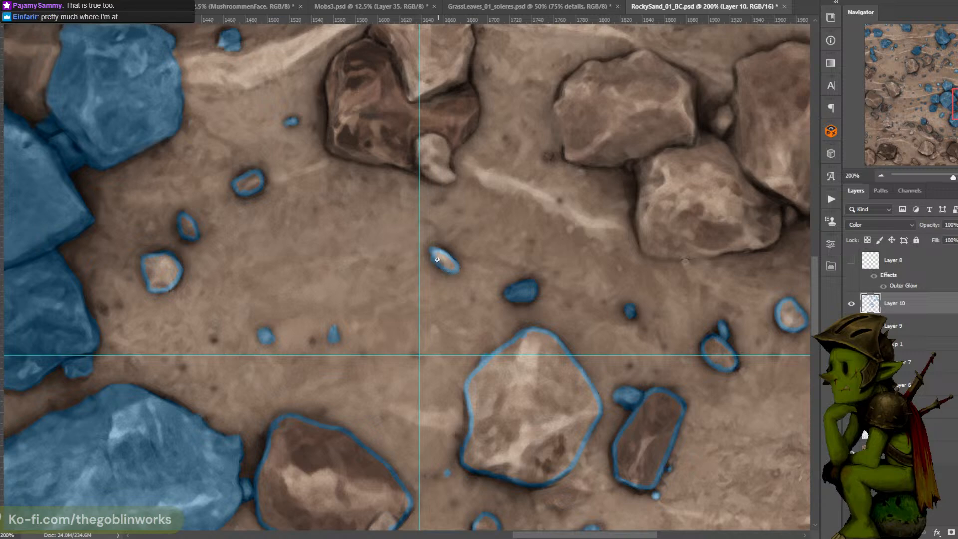
Outline the stacked rock group with the dark reddish rock in blue, including its top cap and small pale stone
mouse_move(480, 141)
mouse_down()
mouse_move(492, 264)
mouse_move(489, 251)
mouse_move(454, 296)
mouse_move(427, 274)
mouse_move(424, 285)
mouse_move(387, 267)
mouse_move(449, 232)
mouse_move(462, 232)
mouse_move(466, 276)
mouse_move(408, 265)
mouse_move(404, 251)
mouse_move(423, 256)
mouse_move(403, 297)
mouse_move(404, 230)
mouse_up()
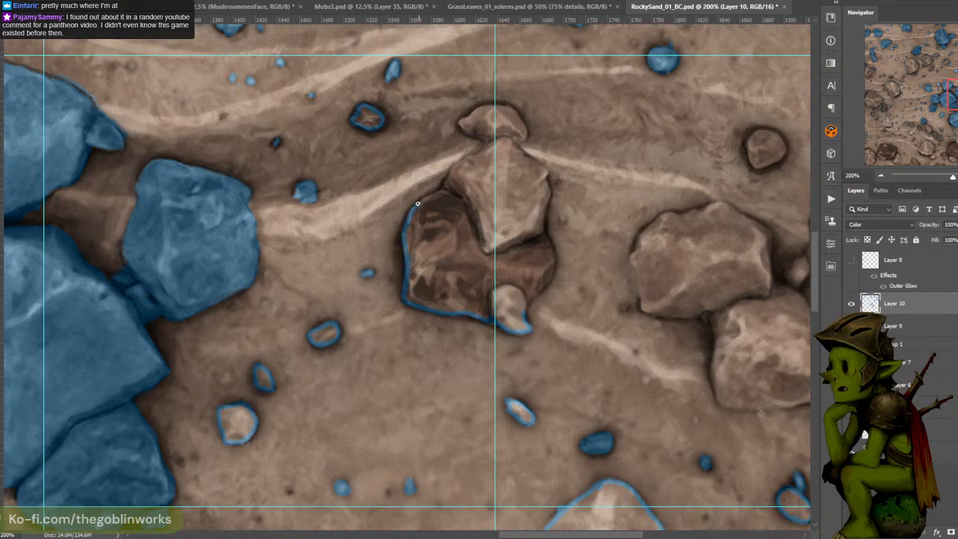
mouse_move(480, 167)
mouse_down()
mouse_move(460, 212)
mouse_move(427, 227)
mouse_move(442, 202)
mouse_up()
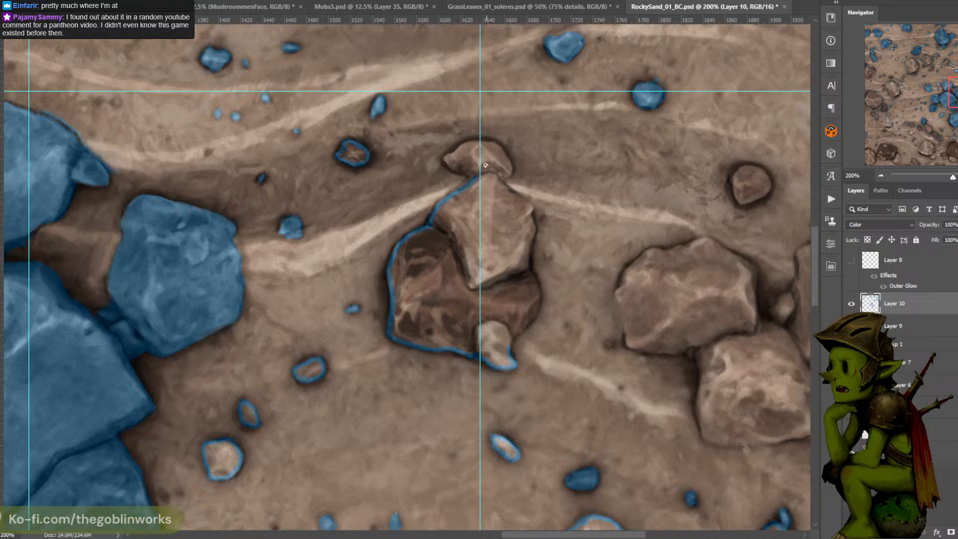
mouse_move(486, 165)
mouse_down()
mouse_move(464, 216)
mouse_move(435, 189)
mouse_move(471, 172)
mouse_move(493, 176)
mouse_move(480, 174)
mouse_move(502, 200)
mouse_move(497, 191)
mouse_move(491, 209)
mouse_move(503, 195)
mouse_move(485, 188)
mouse_move(470, 202)
mouse_move(504, 230)
mouse_move(495, 225)
mouse_move(504, 264)
mouse_move(509, 237)
mouse_move(507, 216)
mouse_move(495, 231)
mouse_move(500, 281)
mouse_move(503, 214)
mouse_move(497, 261)
mouse_move(500, 252)
mouse_move(471, 289)
mouse_up()
scroll(502, 256, down, 2)
mouse_move(521, 200)
mouse_down()
mouse_move(504, 212)
mouse_move(447, 196)
mouse_up()
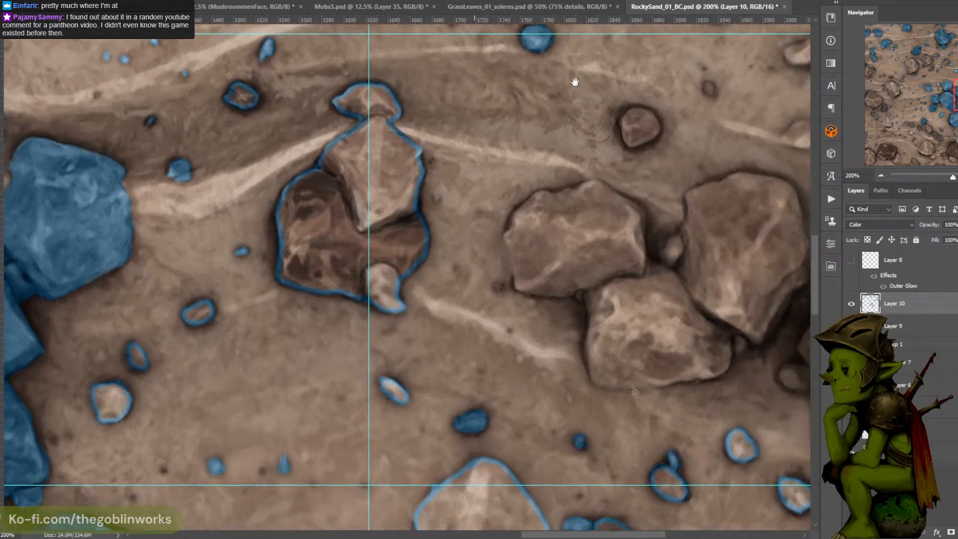
Outline the small round stone above the three-rock cluster in blue
mouse_move(574, 82)
mouse_down()
mouse_move(534, 188)
mouse_move(495, 229)
mouse_move(519, 225)
mouse_up()
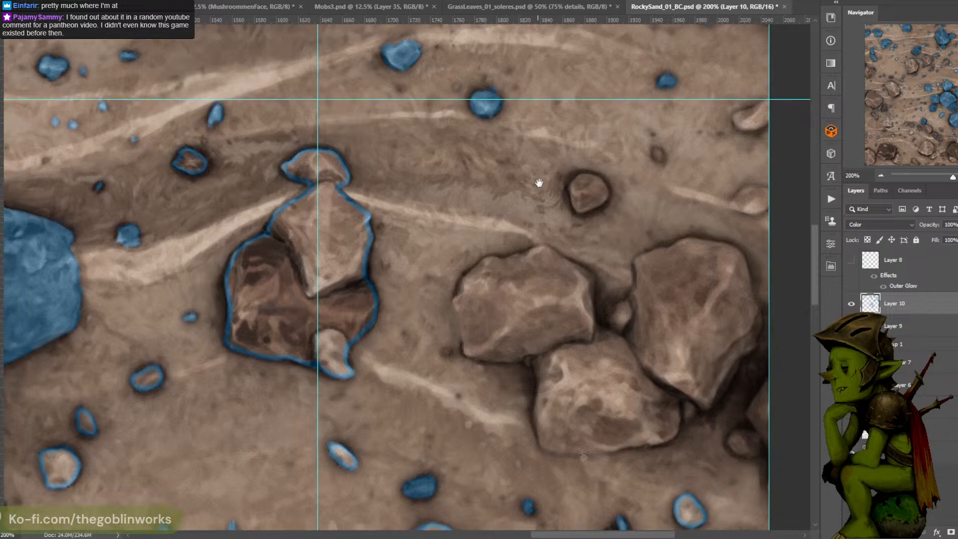
drag(628, 121, 553, 151)
drag(579, 184, 584, 185)
Outline the upper-left rock of the three-rock cluster in blue and mark the tiny pebbles in the sand beside it
mouse_move(506, 240)
mouse_down()
mouse_move(531, 226)
mouse_move(524, 207)
mouse_move(505, 205)
mouse_move(494, 218)
mouse_move(505, 239)
mouse_move(552, 168)
mouse_up()
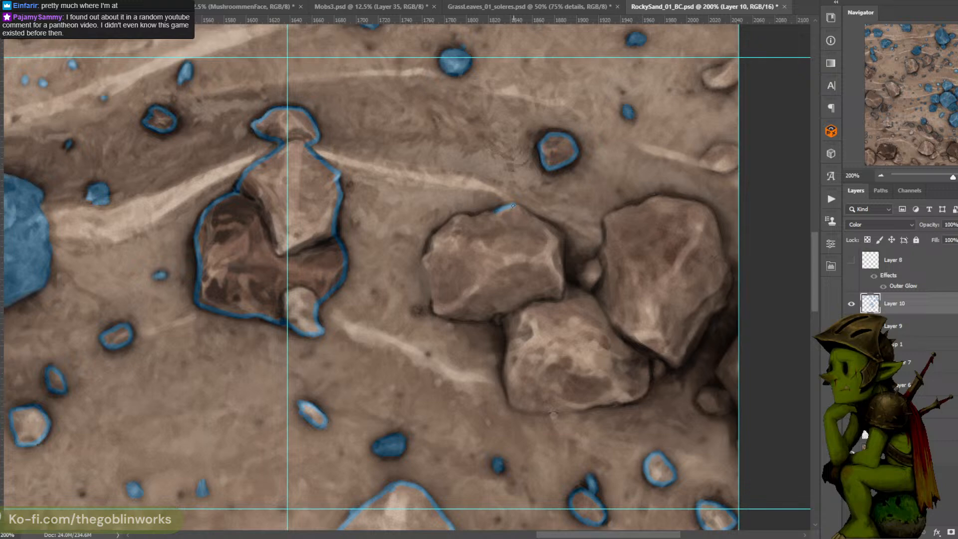
mouse_move(479, 218)
mouse_down()
mouse_move(451, 222)
mouse_move(424, 259)
mouse_move(433, 312)
mouse_up()
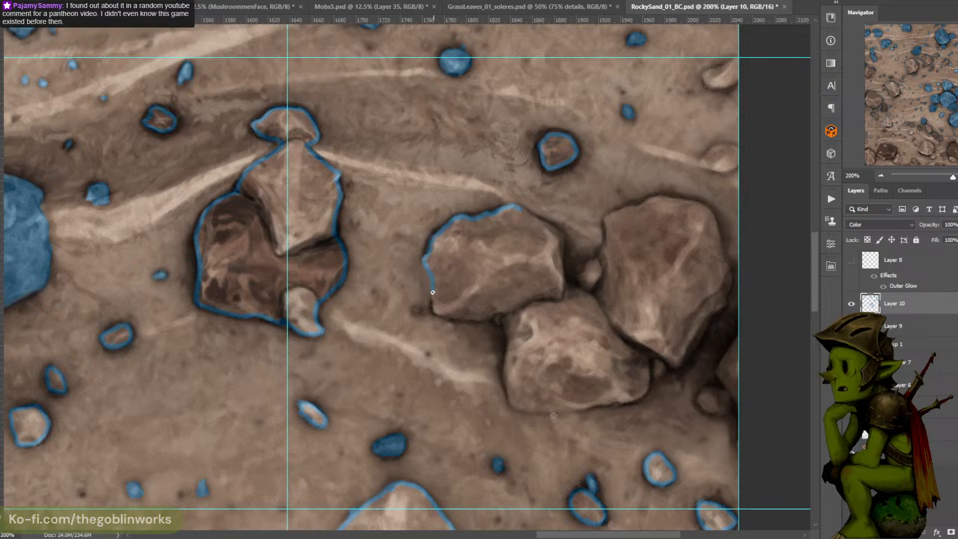
mouse_move(563, 226)
mouse_down()
mouse_move(511, 202)
mouse_move(549, 220)
mouse_move(552, 246)
mouse_move(555, 176)
mouse_move(551, 243)
mouse_up()
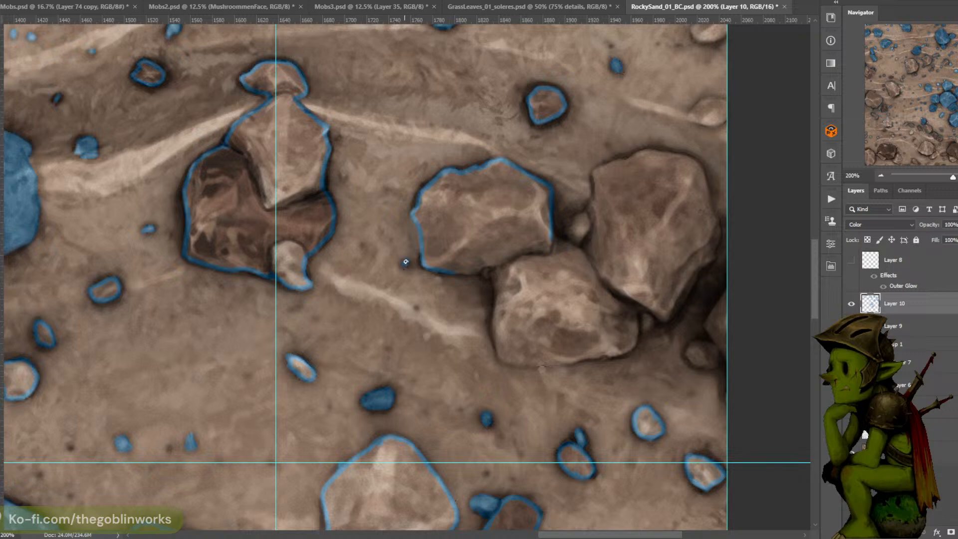
click(344, 172)
drag(539, 180, 519, 142)
mouse_move(430, 234)
mouse_down()
mouse_move(473, 228)
mouse_move(457, 234)
mouse_move(472, 234)
mouse_move(480, 250)
mouse_move(493, 178)
mouse_up()
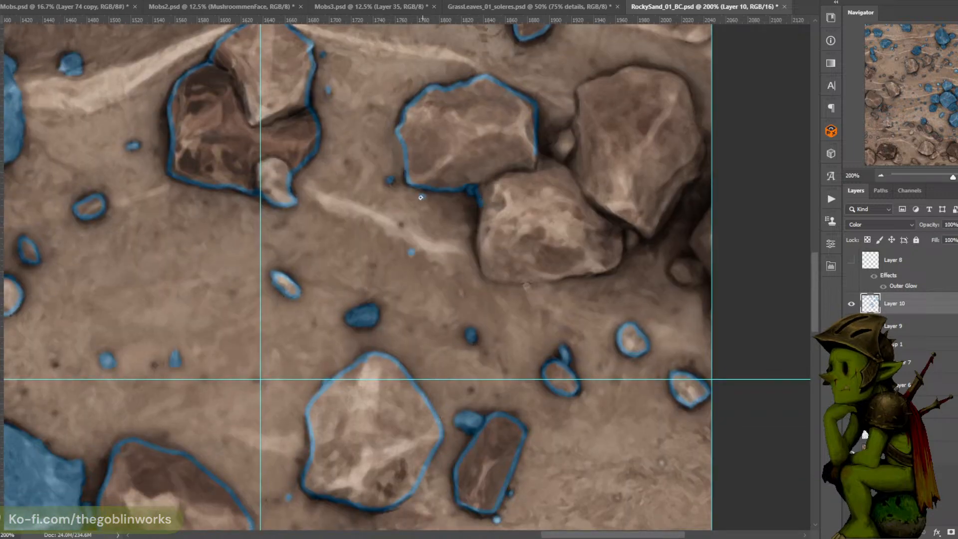
Outline the outer edge of the cluster's lower rock in blue
drag(476, 198, 483, 272)
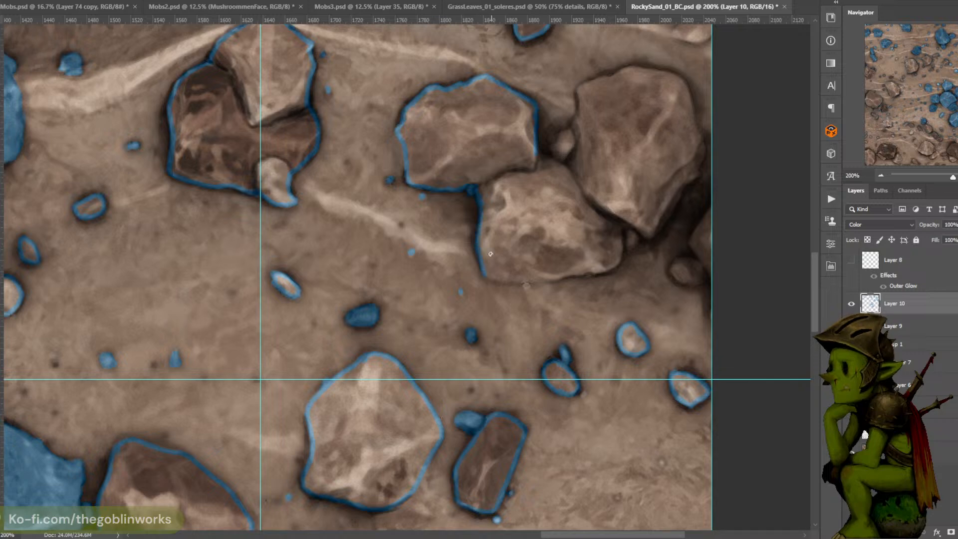
drag(548, 198, 513, 188)
drag(587, 220, 580, 256)
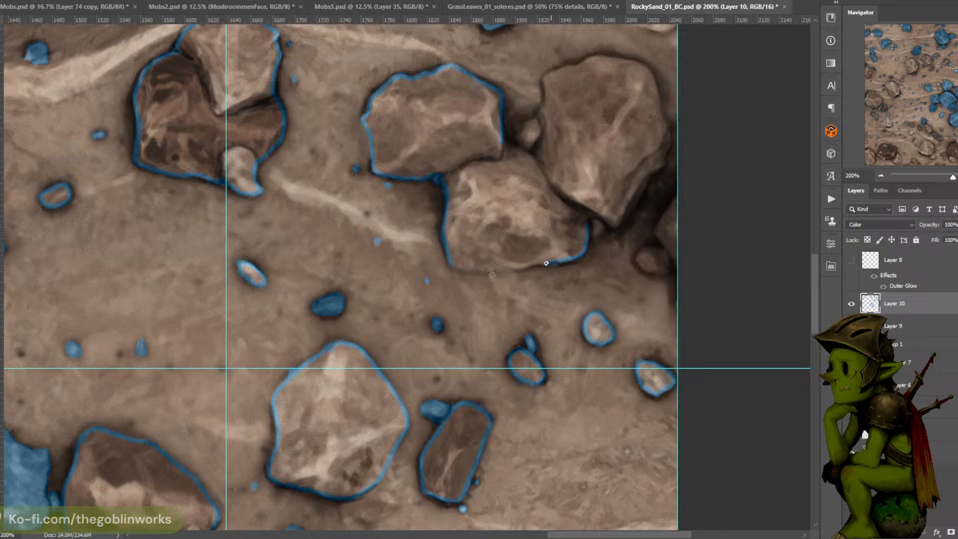
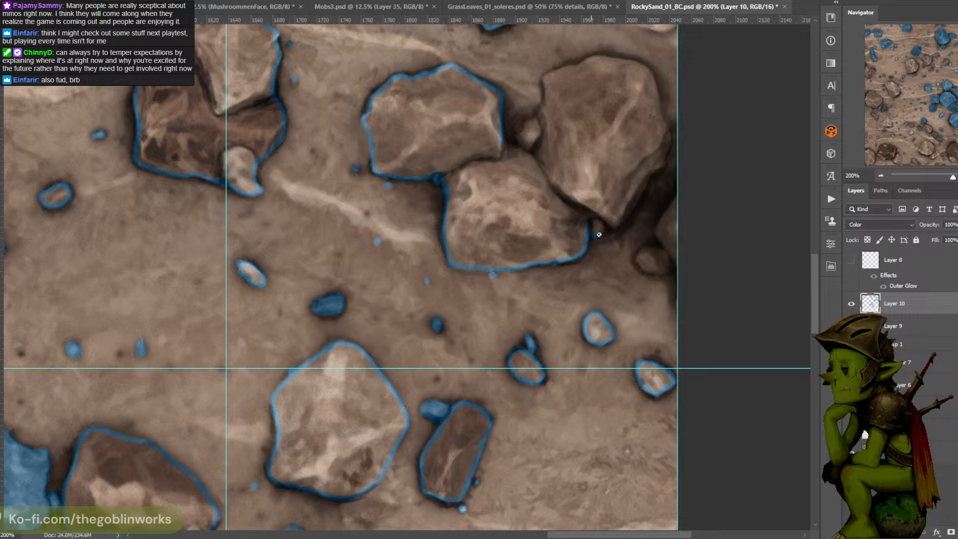
Outline the cluster's right-hand rock and the small stone wedged between the rocks in blue
mouse_move(599, 235)
mouse_down()
mouse_move(621, 220)
mouse_move(585, 258)
mouse_move(624, 214)
mouse_move(578, 275)
mouse_move(628, 213)
mouse_move(604, 268)
mouse_move(602, 228)
mouse_move(601, 268)
mouse_move(585, 209)
mouse_move(551, 195)
mouse_up()
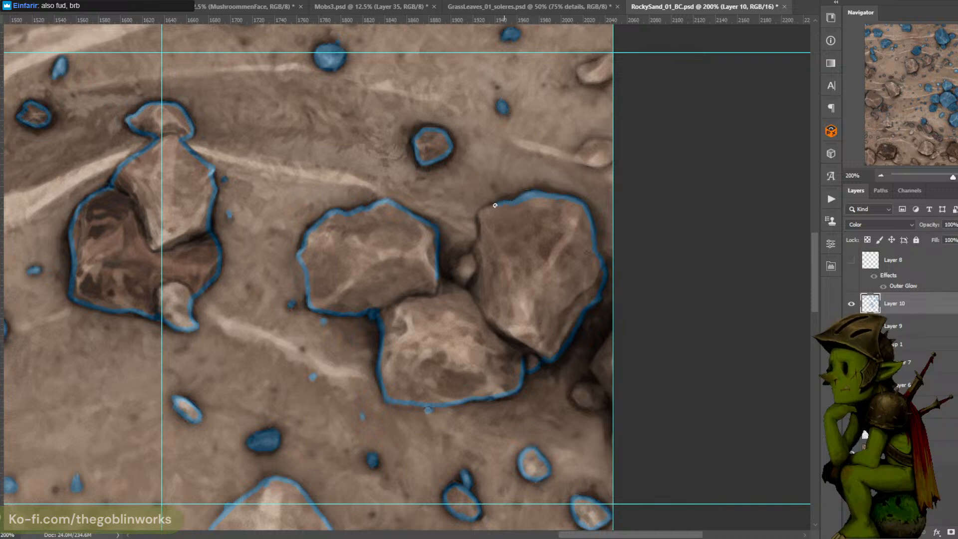
mouse_move(501, 210)
mouse_down()
mouse_move(537, 165)
mouse_move(512, 201)
mouse_up()
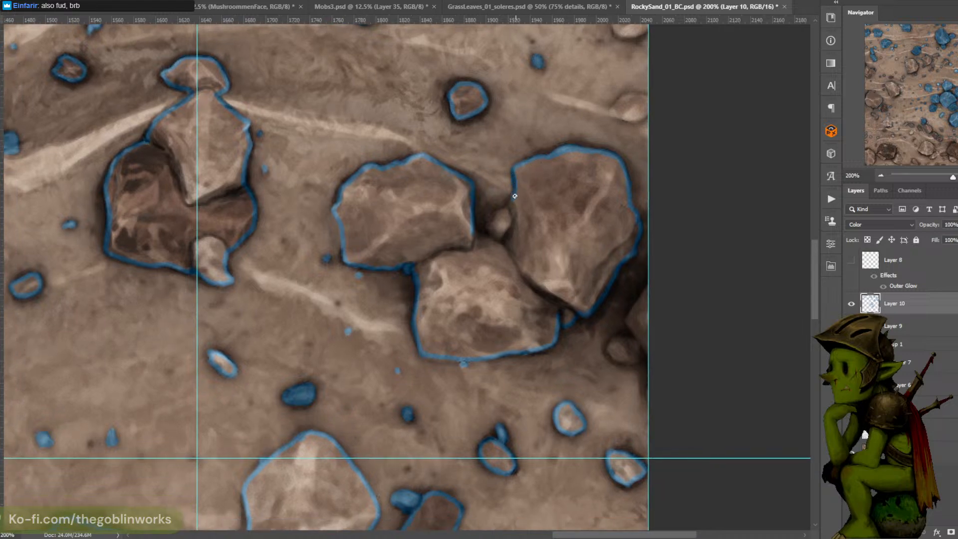
drag(504, 211, 492, 216)
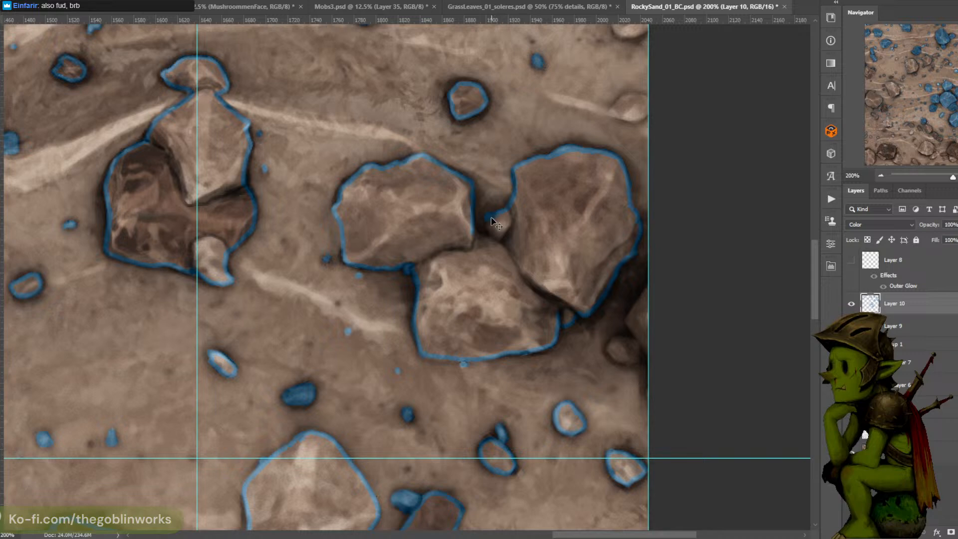
drag(488, 217, 493, 239)
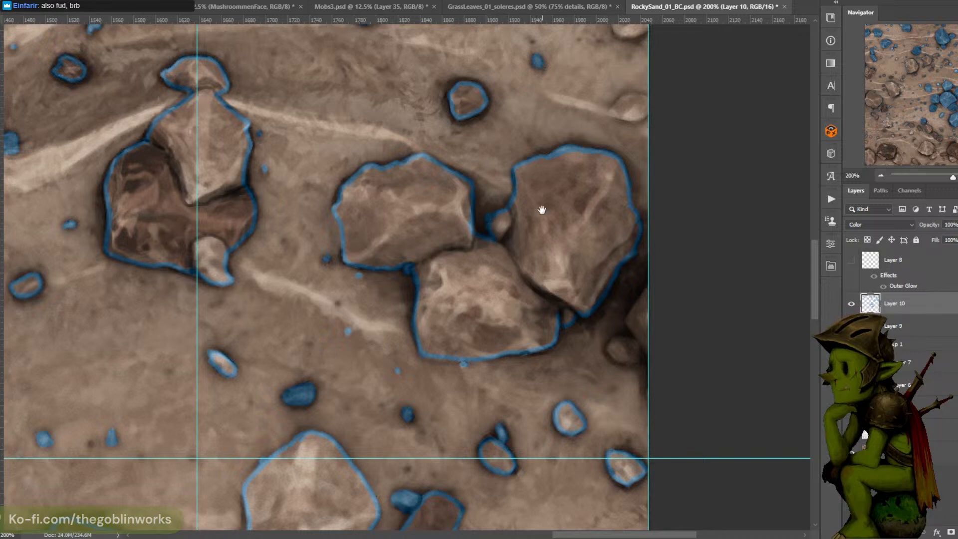
Outline in blue the two pale stones, the dark rock and the small stone beside it along the canvas's right edge
mouse_move(541, 208)
mouse_down()
mouse_move(558, 134)
mouse_move(556, 211)
mouse_move(502, 299)
mouse_up()
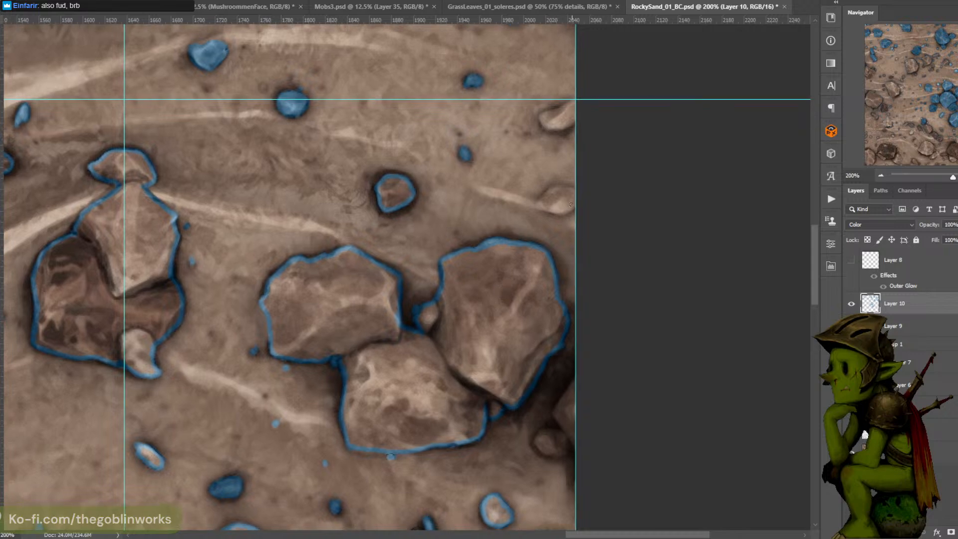
drag(575, 204, 568, 211)
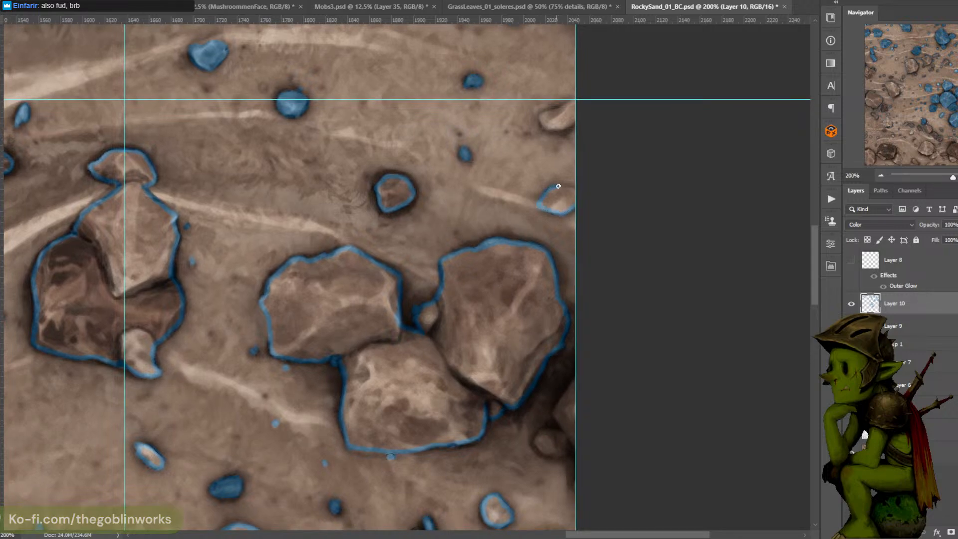
key(ctrl+z)
mouse_move(575, 203)
mouse_down()
mouse_move(558, 213)
mouse_move(539, 202)
mouse_move(572, 189)
mouse_up()
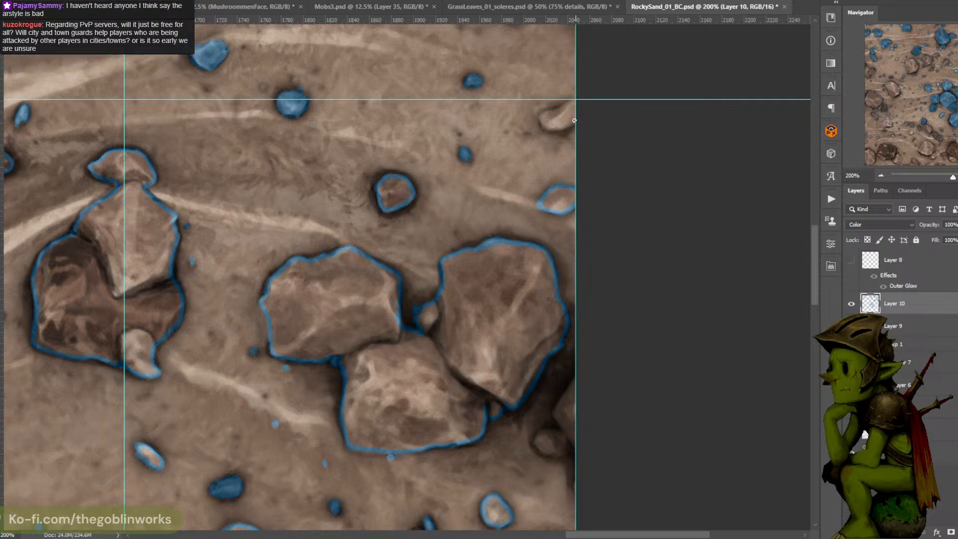
drag(565, 127, 552, 130)
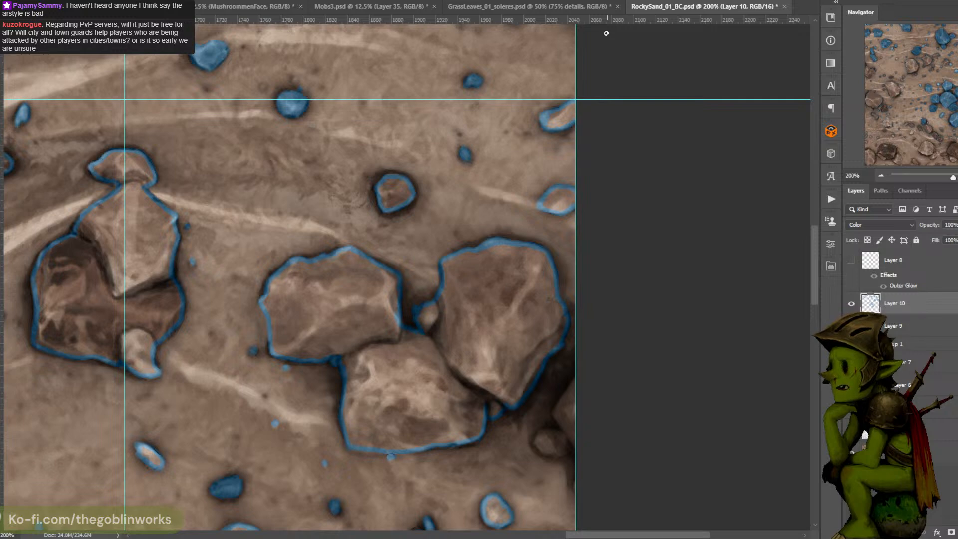
drag(569, 195, 575, 81)
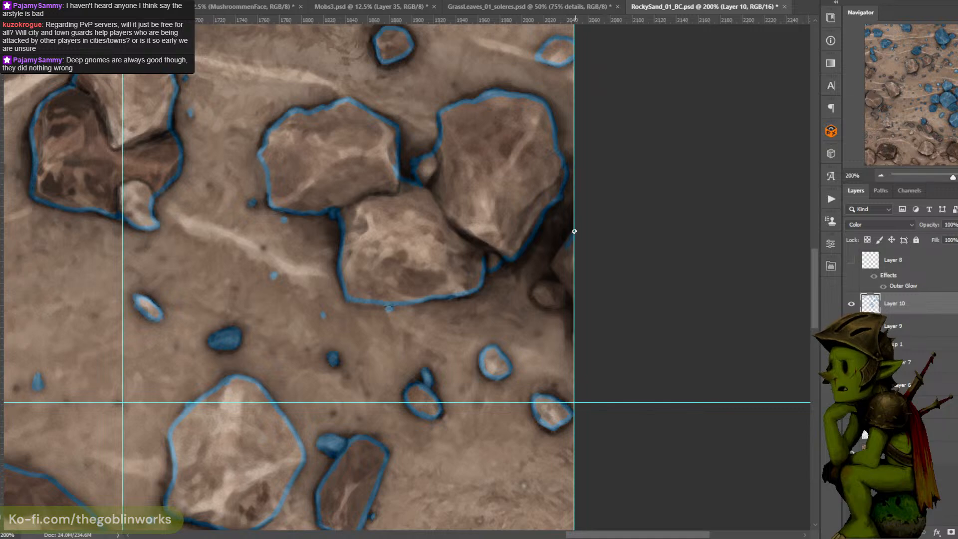
mouse_move(574, 231)
mouse_down()
mouse_move(551, 267)
mouse_move(576, 300)
mouse_move(567, 291)
mouse_move(554, 307)
mouse_move(538, 283)
mouse_up()
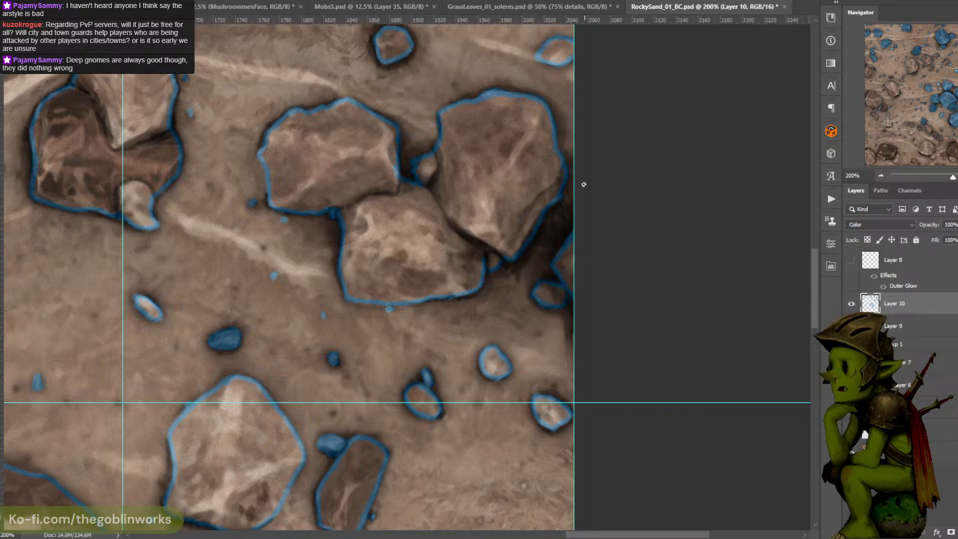
Outline the small dark stone at the canvas's right edge, below the pale streak, in blue
drag(586, 250, 677, 56)
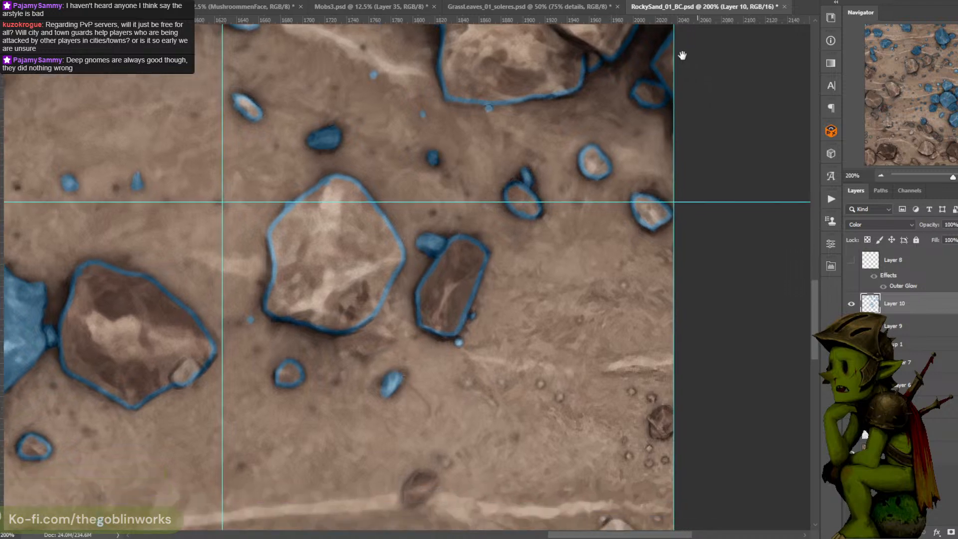
drag(678, 205, 650, 99)
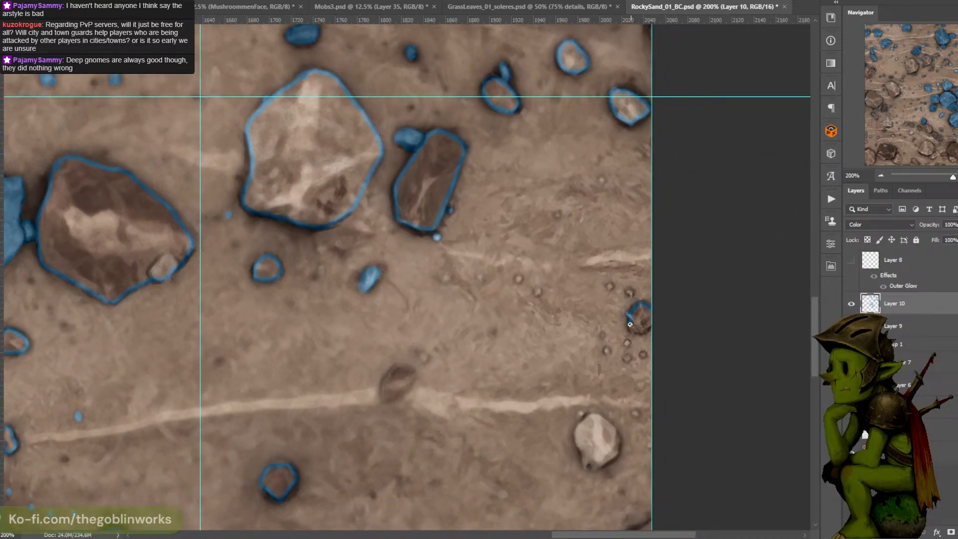
drag(644, 330, 651, 321)
Dot the tiny pebbles scattered around the dark edge stone and along the nearby pale streak in blue
click(627, 343)
click(627, 357)
click(643, 354)
click(606, 351)
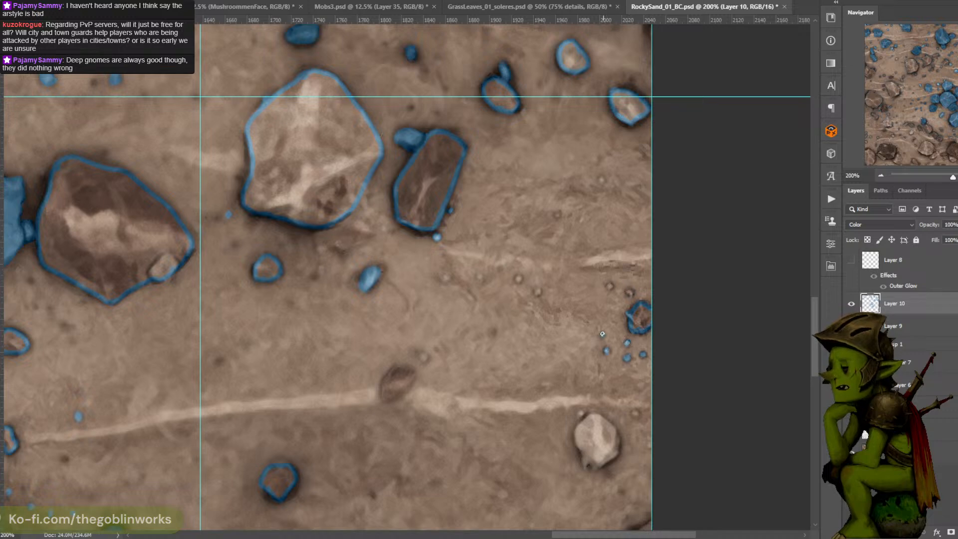
click(602, 334)
click(629, 293)
click(443, 276)
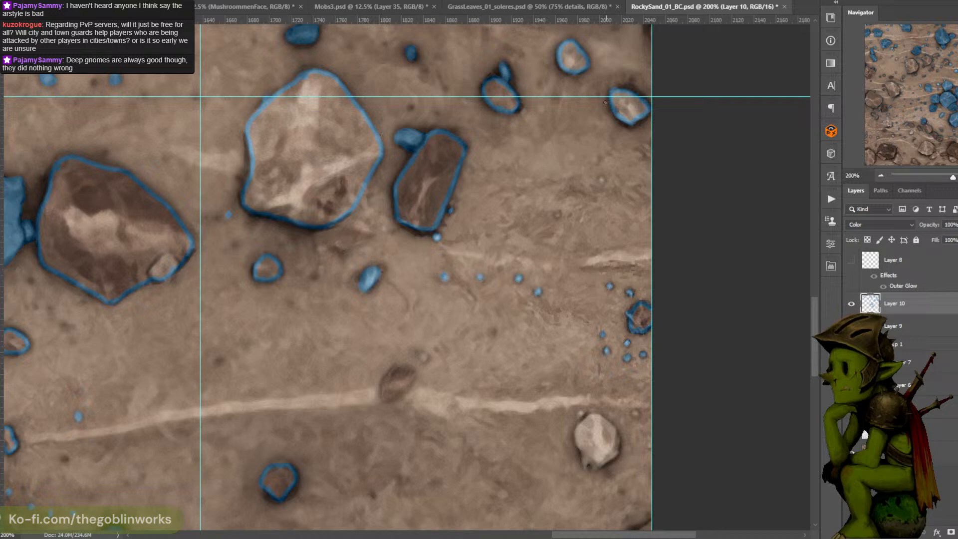
click(558, 214)
Outline the oval stone on the long pale streak and the pale stone near the right edge, marking the tiny pebbles nearby
mouse_move(643, 216)
mouse_down()
mouse_move(667, 172)
mouse_move(725, 161)
mouse_move(710, 188)
mouse_move(720, 197)
mouse_up()
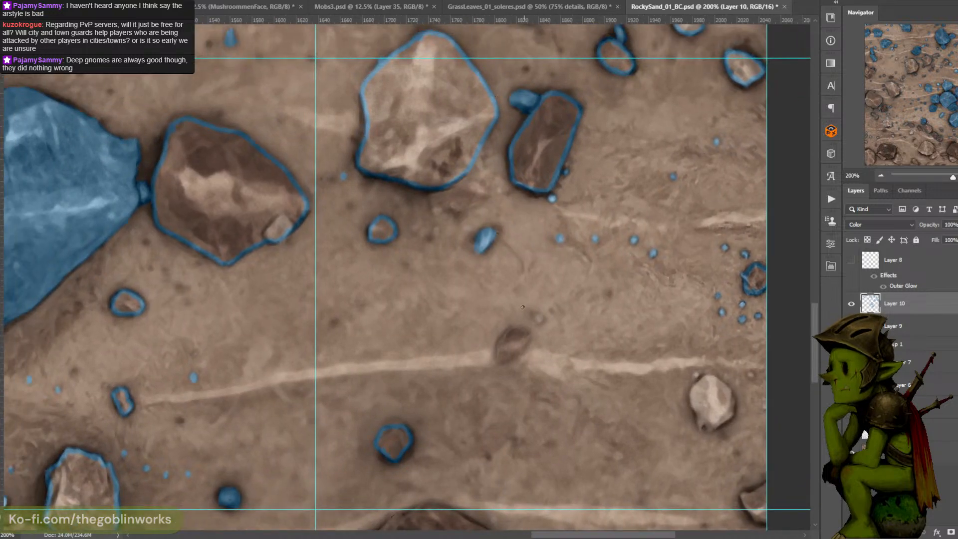
mouse_move(503, 338)
mouse_down()
mouse_move(519, 350)
mouse_move(523, 317)
mouse_move(608, 220)
mouse_move(637, 206)
mouse_move(584, 163)
mouse_move(446, 287)
mouse_up()
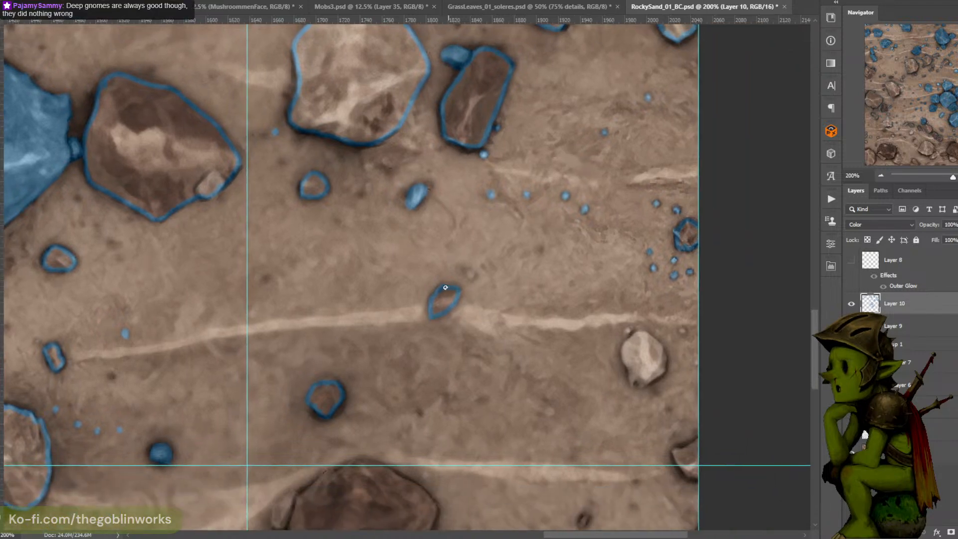
drag(651, 269, 605, 218)
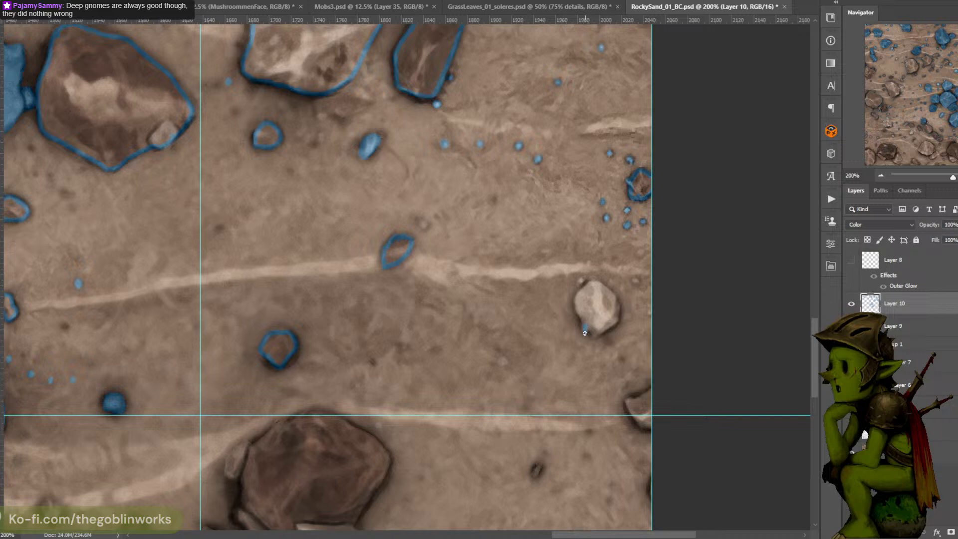
mouse_move(584, 332)
mouse_down()
mouse_move(615, 319)
mouse_move(614, 297)
mouse_up()
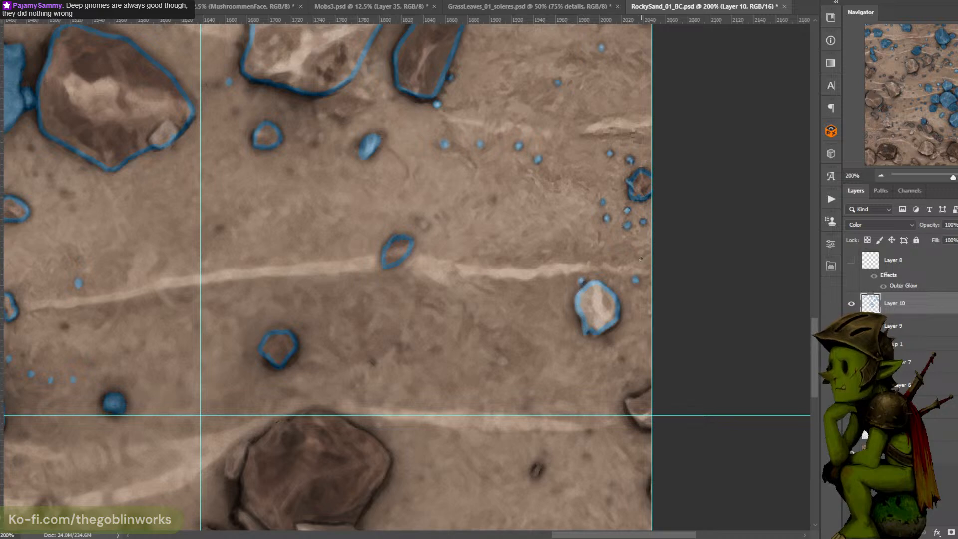
drag(635, 264, 641, 386)
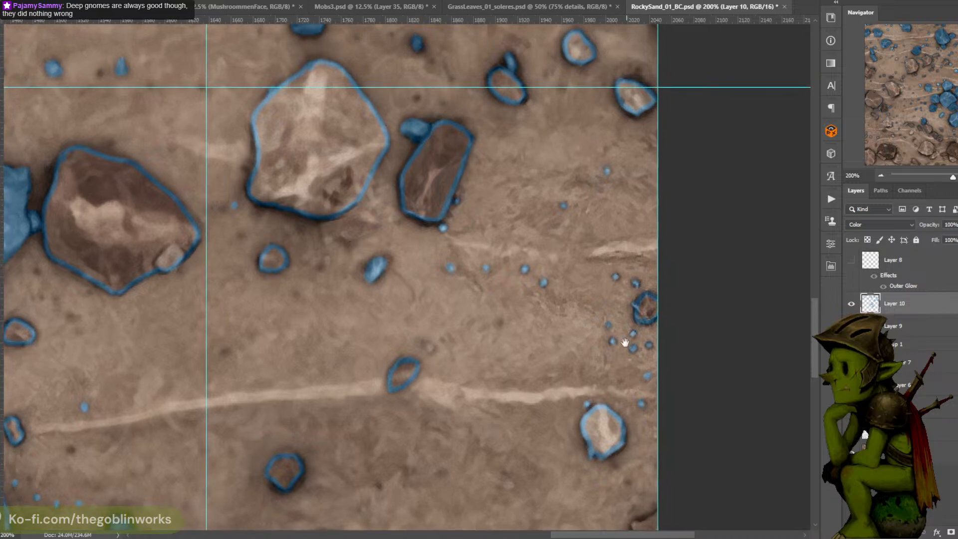
Outline the cut-off stone at the canvas's right edge, level with the horizontal guide, in blue
mouse_move(604, 301)
mouse_down()
mouse_move(625, 337)
mouse_move(622, 128)
mouse_move(600, 93)
mouse_up()
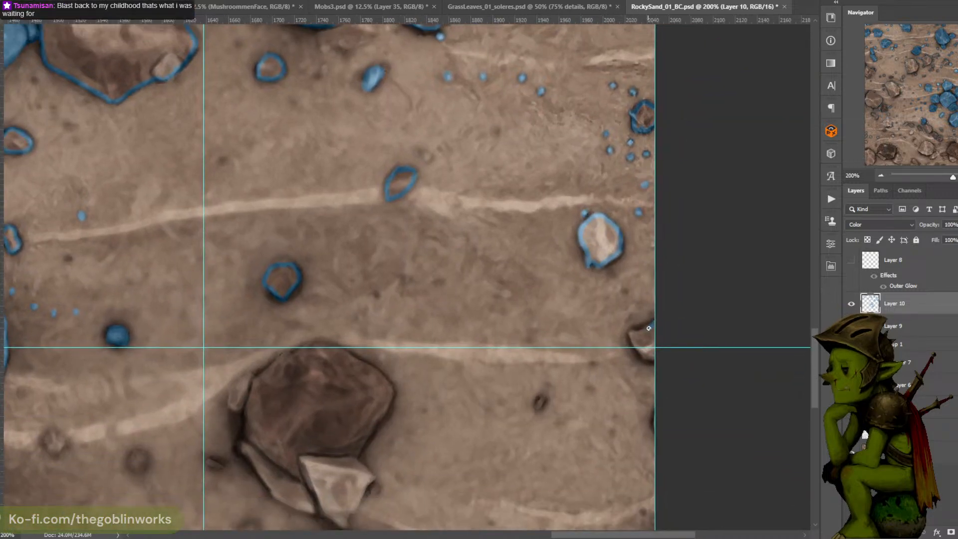
mouse_move(652, 324)
mouse_down()
mouse_move(636, 333)
mouse_move(647, 356)
mouse_up()
scroll(648, 334, down, 3)
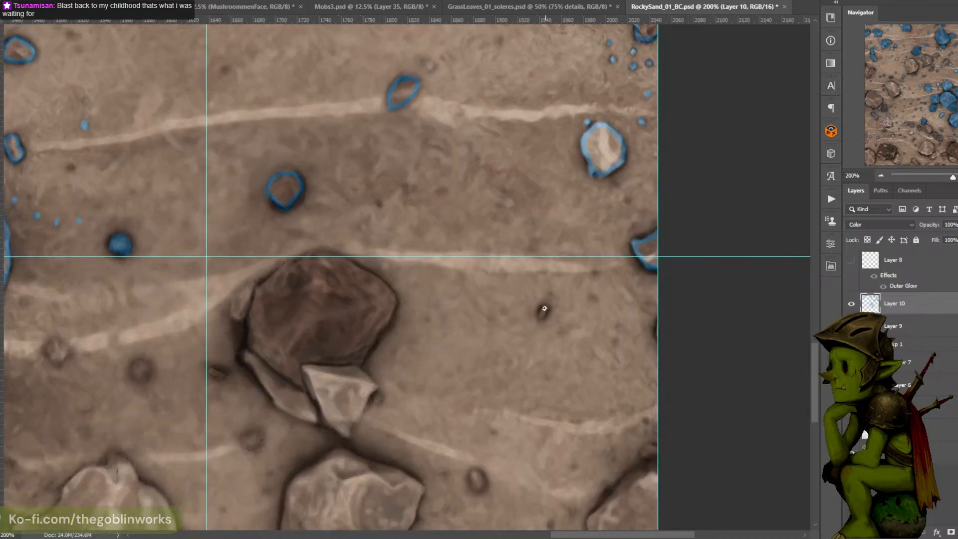
Fill the tiny dark pebbles on the sand beside and below the large dark rock in blue
drag(541, 315, 547, 305)
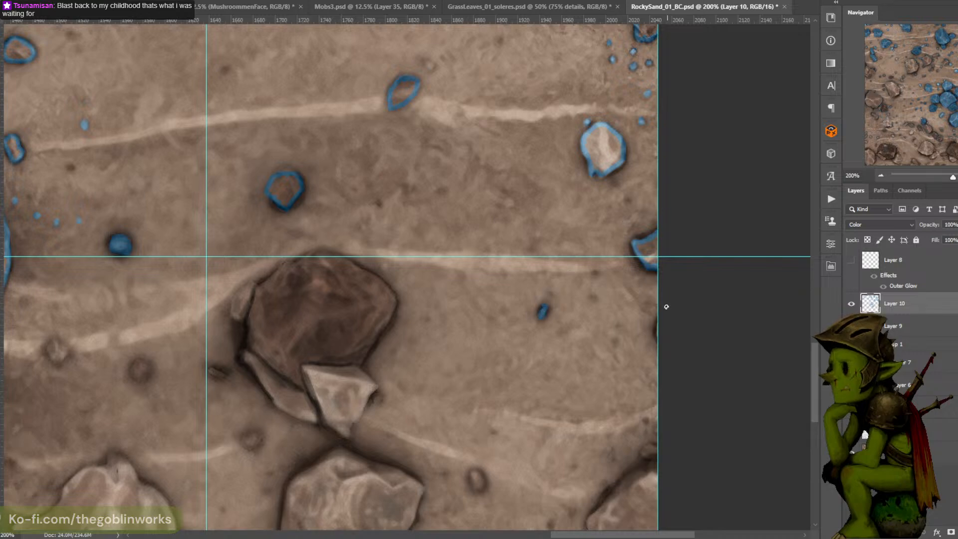
scroll(660, 316, down, 3)
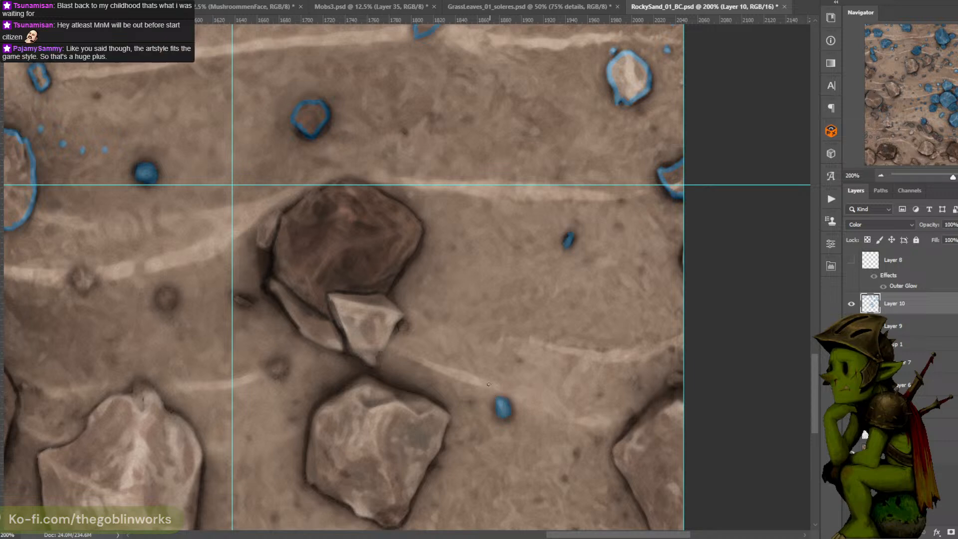
Outline the large dark rock with its attached pale and side fragments in blue, filling the tiny pebble beside the pale fragment
drag(464, 278, 536, 301)
drag(471, 347, 479, 350)
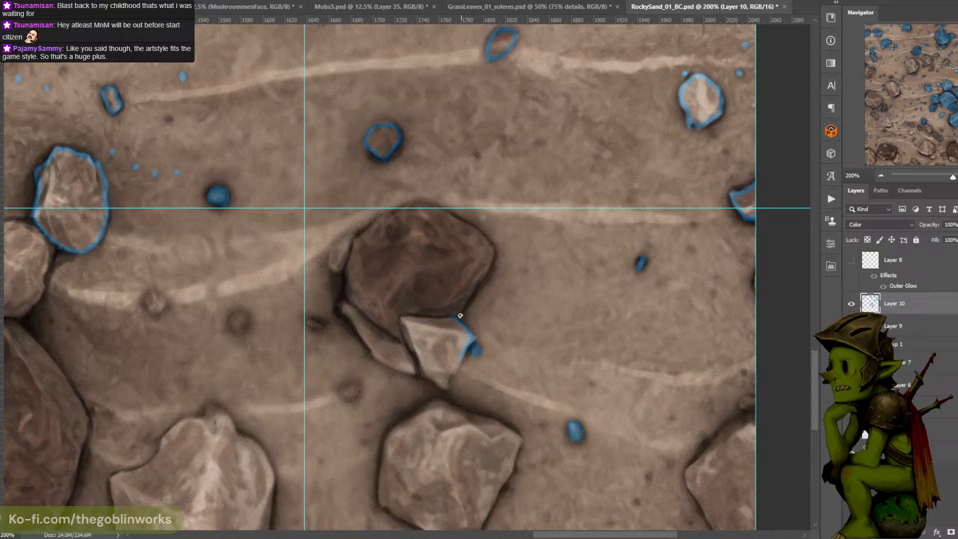
mouse_move(458, 322)
mouse_down()
mouse_move(489, 244)
mouse_move(509, 230)
mouse_move(514, 248)
mouse_move(498, 263)
mouse_move(428, 228)
mouse_move(435, 226)
mouse_move(416, 232)
mouse_move(401, 253)
mouse_move(414, 233)
mouse_move(388, 244)
mouse_move(408, 236)
mouse_move(382, 256)
mouse_move(423, 252)
mouse_move(522, 218)
mouse_up()
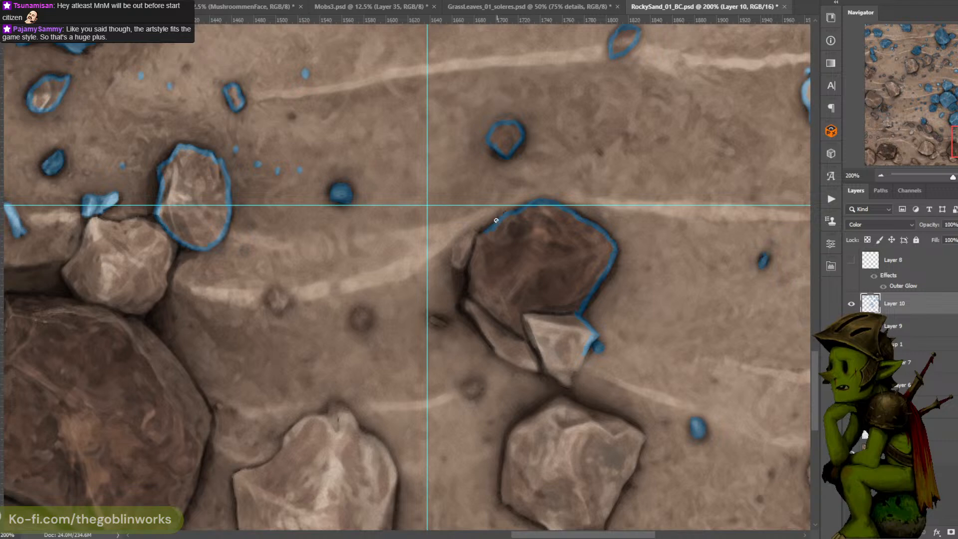
mouse_move(469, 235)
mouse_down()
mouse_move(454, 265)
mouse_move(467, 271)
mouse_move(454, 265)
mouse_move(469, 261)
mouse_move(474, 293)
mouse_move(498, 206)
mouse_move(471, 267)
mouse_move(484, 278)
mouse_move(469, 222)
mouse_up()
mouse_move(475, 258)
mouse_down()
mouse_move(506, 287)
mouse_move(516, 281)
mouse_move(486, 273)
mouse_move(504, 287)
mouse_move(532, 288)
mouse_move(524, 295)
mouse_move(488, 278)
mouse_move(529, 281)
mouse_up()
mouse_move(550, 252)
mouse_down()
mouse_move(524, 215)
mouse_move(546, 236)
mouse_move(528, 233)
mouse_move(533, 224)
mouse_move(520, 250)
mouse_up()
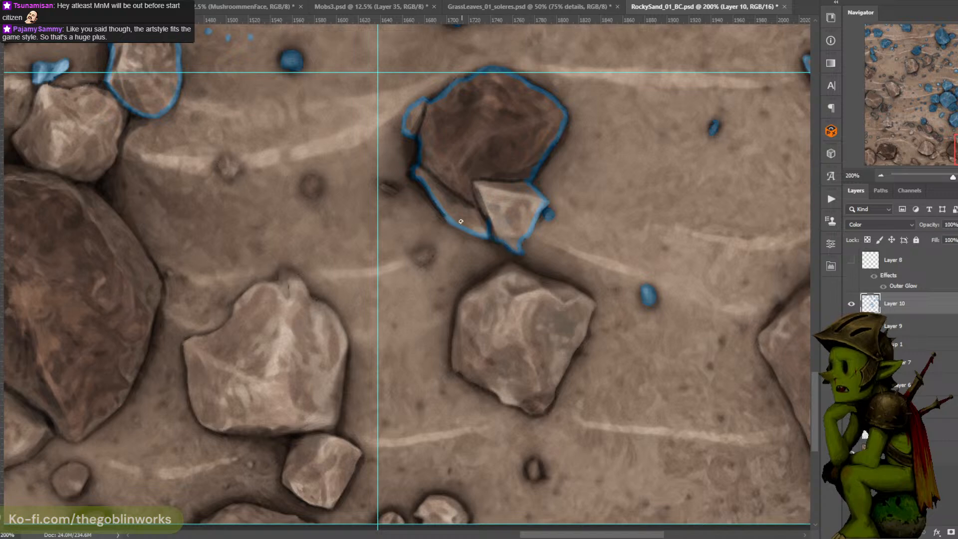
Mark the small pebbles below and to the left of the large dark rock in blue, outlining the round ones and filling the thin one
mouse_move(427, 260)
mouse_down()
mouse_move(413, 258)
mouse_move(430, 256)
mouse_up()
drag(466, 202, 541, 242)
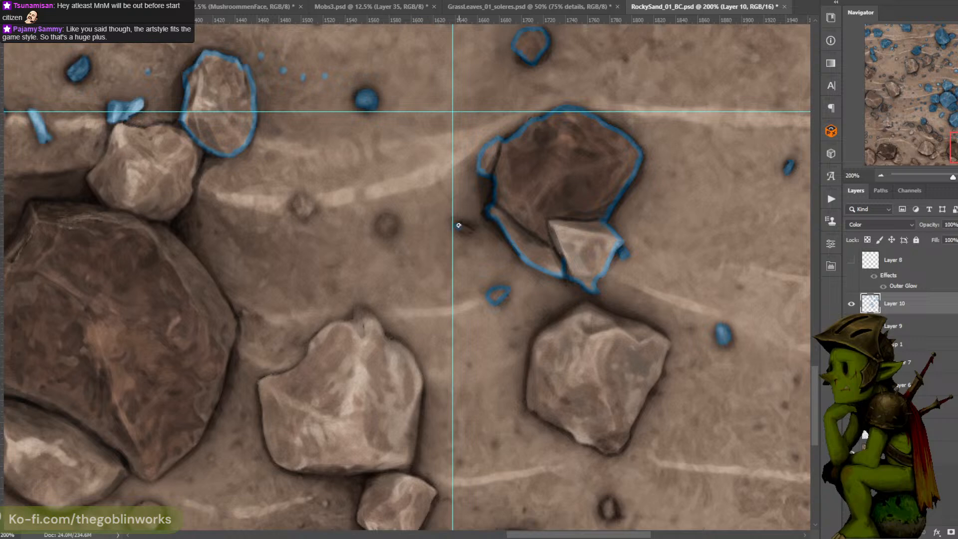
drag(458, 225, 467, 226)
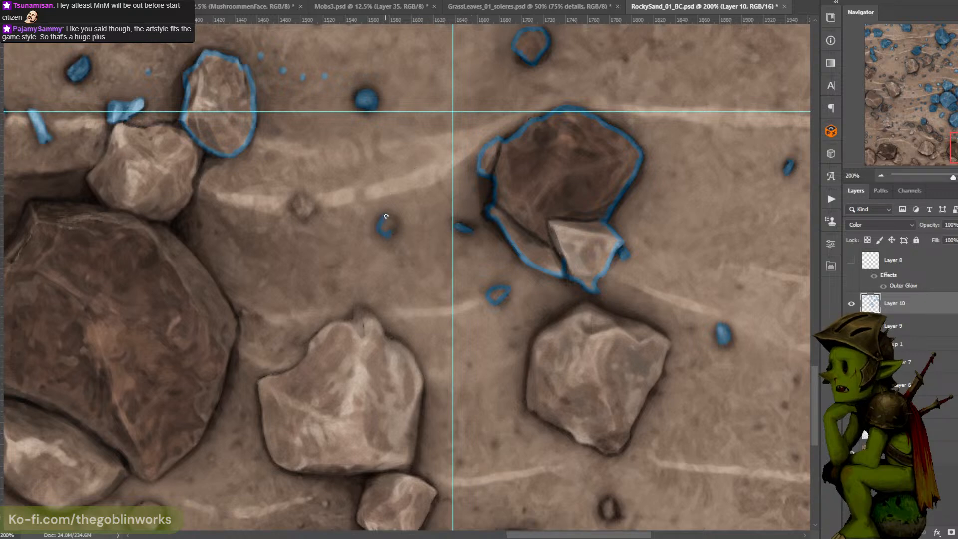
mouse_move(385, 216)
mouse_down()
mouse_move(395, 221)
mouse_move(392, 232)
mouse_move(513, 214)
mouse_move(535, 220)
mouse_up()
mouse_move(417, 230)
mouse_down()
mouse_move(415, 211)
mouse_move(428, 219)
mouse_move(421, 229)
mouse_up()
Outline the large rock cut off by the canvas's right edge, including the small stone above it, in blue
drag(478, 213, 400, 111)
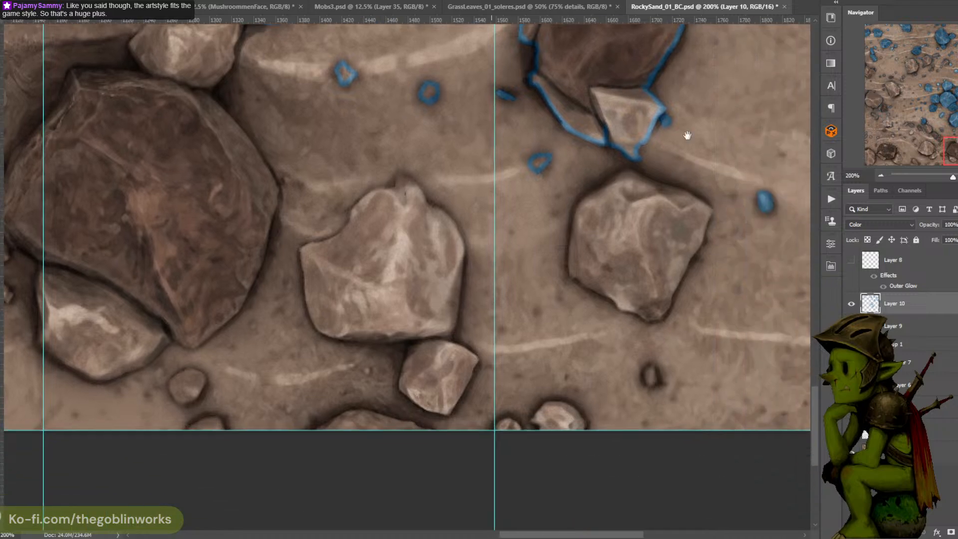
drag(687, 134, 525, 226)
drag(679, 217, 474, 175)
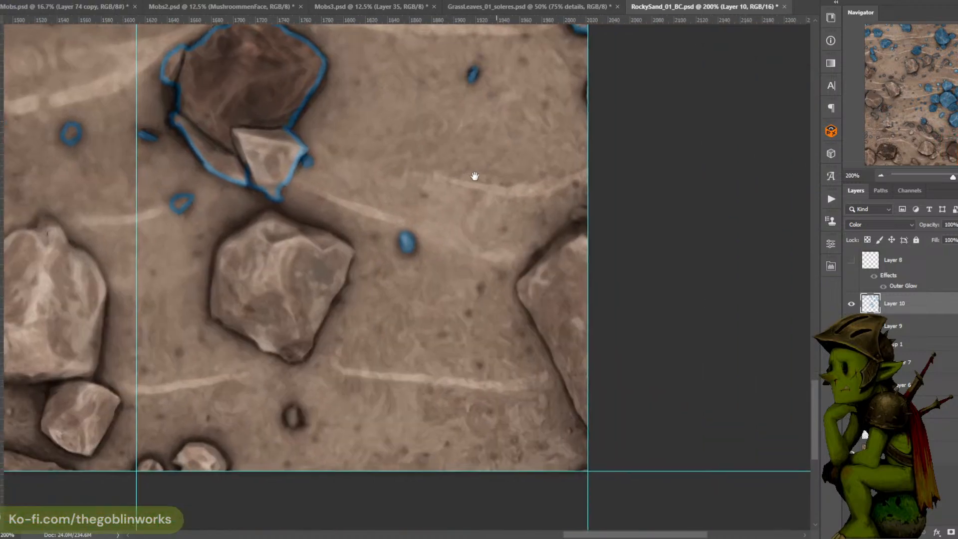
mouse_move(585, 215)
mouse_down()
mouse_move(517, 291)
mouse_move(586, 430)
mouse_up()
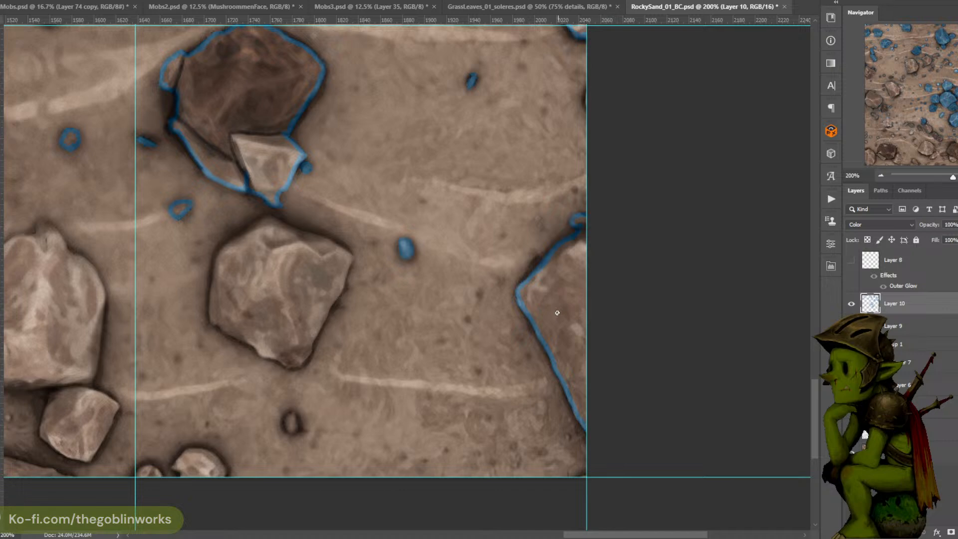
Dot the tiny specks beside the lower end of the right-edge rock and outline the dark pebble near the bottom edge in blue
click(567, 437)
click(569, 420)
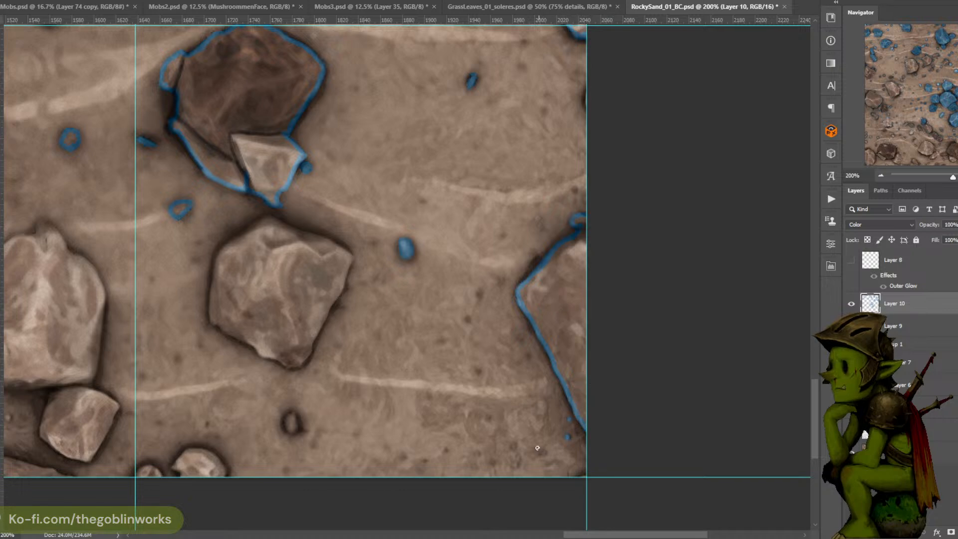
drag(530, 408, 558, 426)
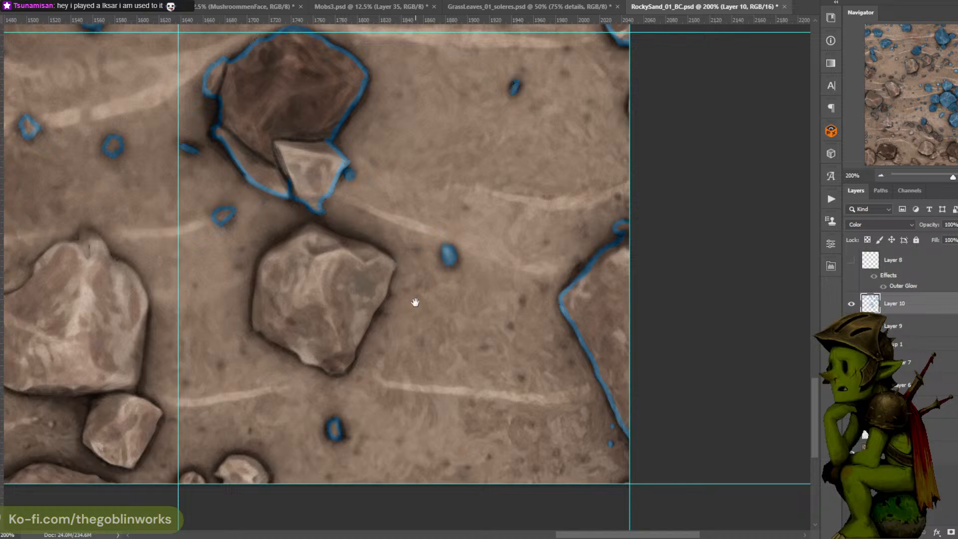
Outline the angular grey-brown rock below the large dark rock in blue
drag(412, 299, 483, 247)
mouse_move(410, 324)
mouse_down()
mouse_move(423, 285)
mouse_move(420, 305)
mouse_move(463, 212)
mouse_move(510, 263)
mouse_up()
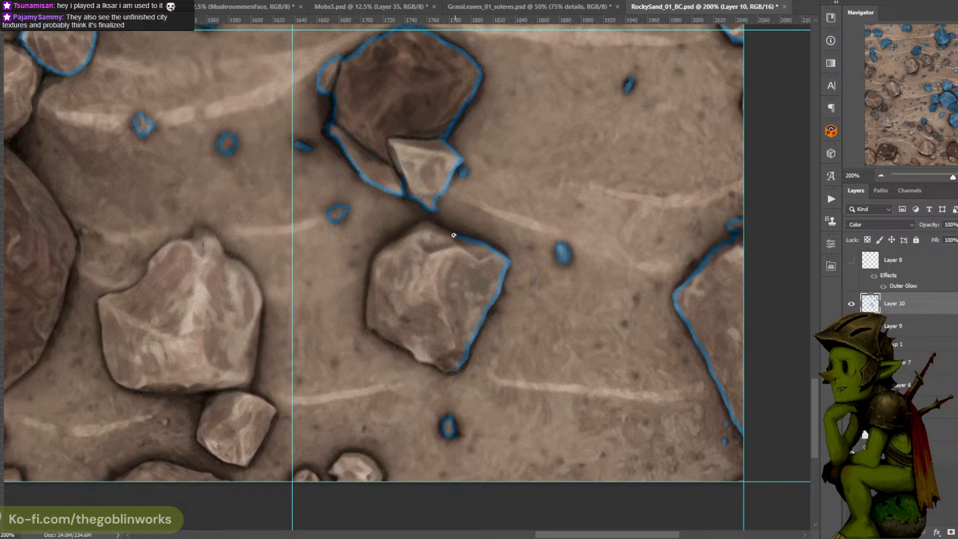
drag(468, 269, 619, 255)
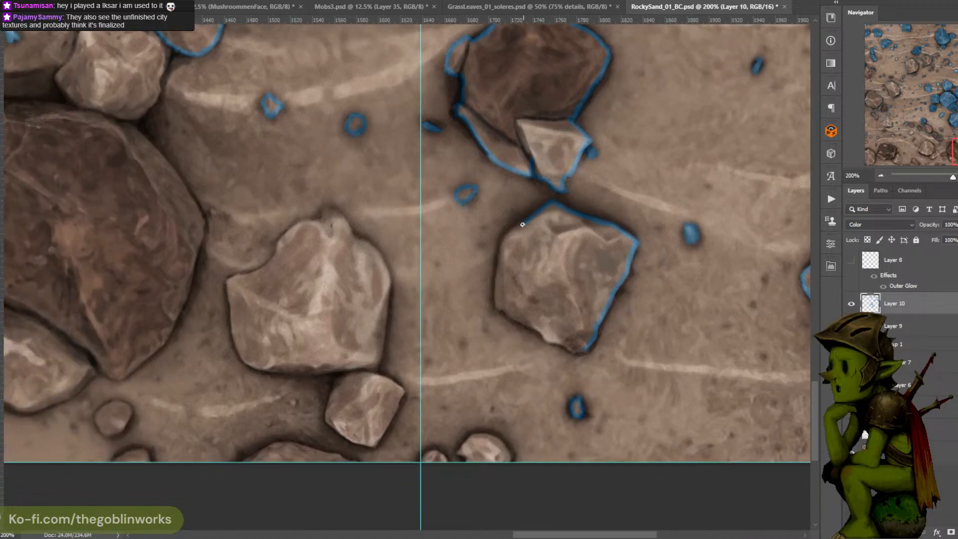
drag(522, 225, 505, 235)
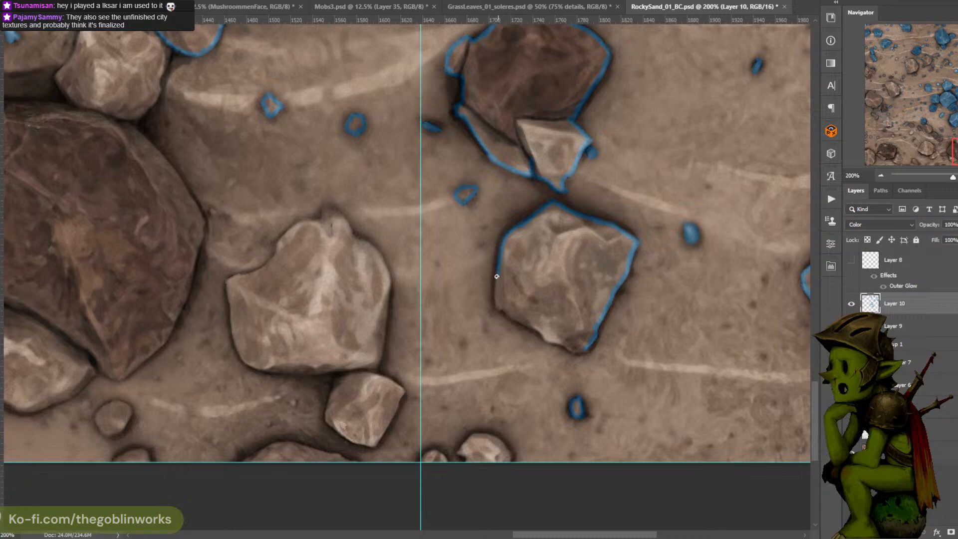
mouse_move(496, 277)
mouse_down()
mouse_move(498, 309)
mouse_move(511, 267)
mouse_move(498, 191)
mouse_up()
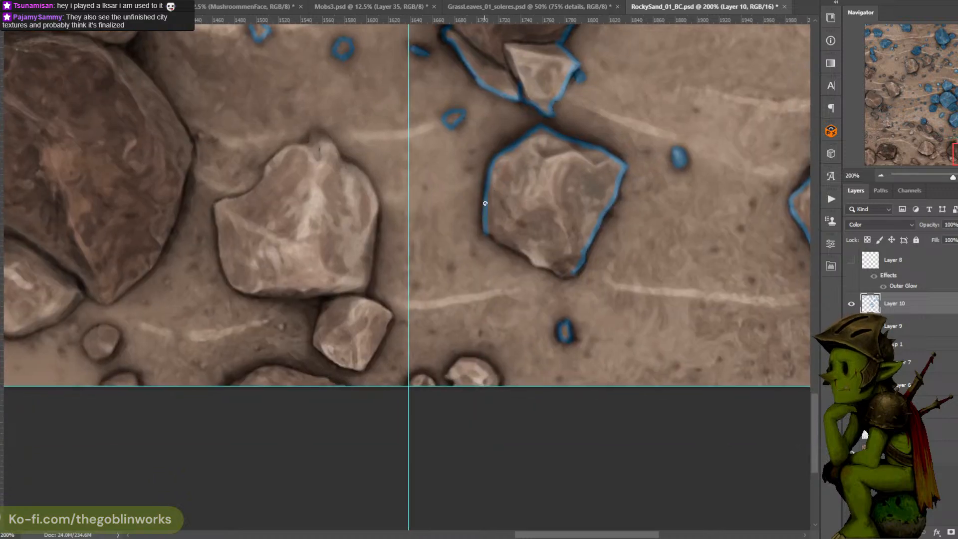
mouse_move(485, 231)
mouse_down()
mouse_move(501, 240)
mouse_move(513, 212)
mouse_move(504, 205)
mouse_up()
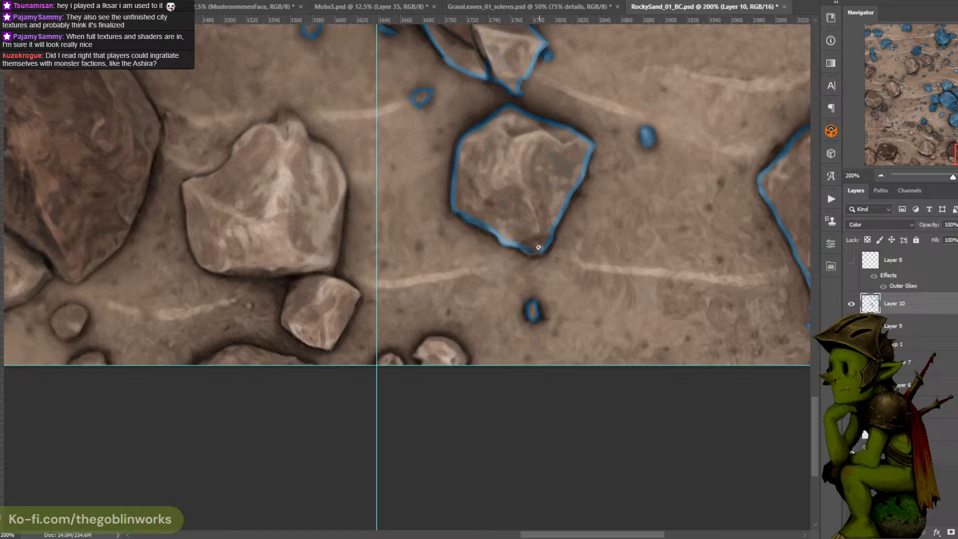
Outline the pale cut-off stone at the canvas's bottom edge and fill the smaller stone beside it in blue
drag(589, 207, 638, 179)
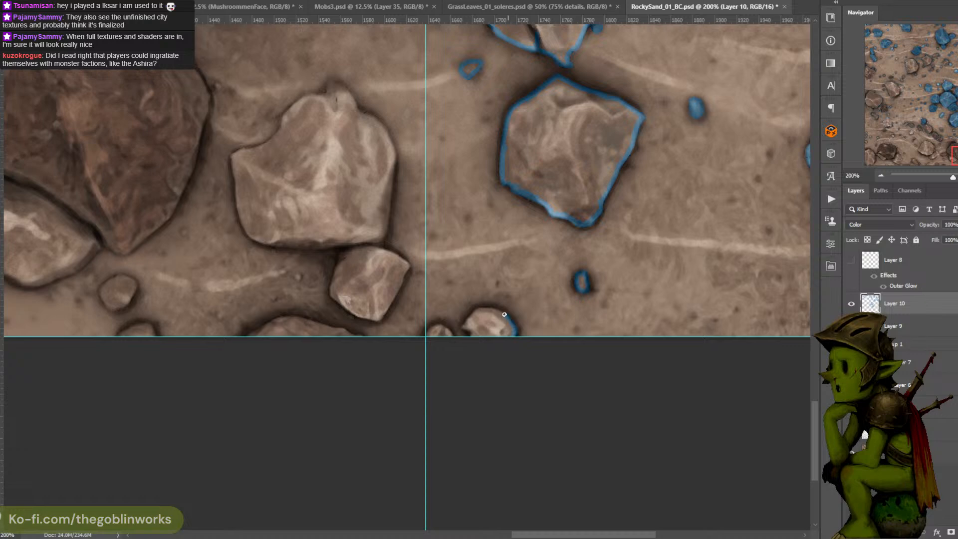
mouse_move(505, 315)
mouse_down()
mouse_move(482, 308)
mouse_move(465, 328)
mouse_up()
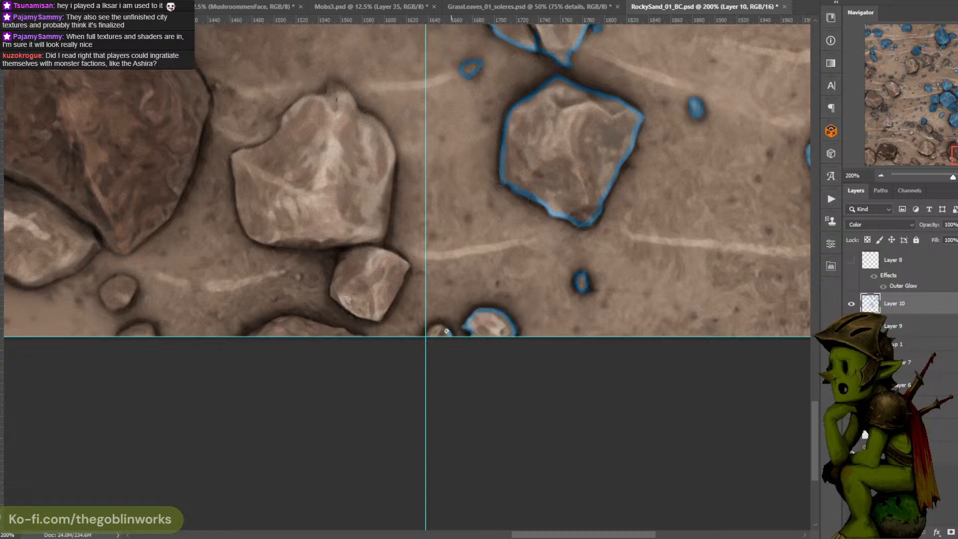
drag(446, 331, 435, 329)
Outline the small squarish stone touching the underside of the large pale rock in blue
drag(520, 268, 582, 256)
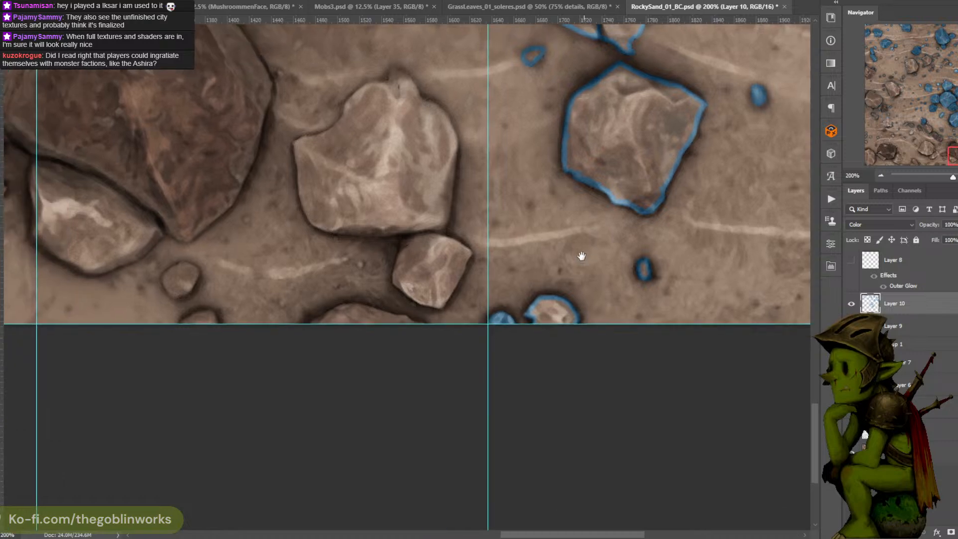
mouse_move(448, 290)
mouse_down()
mouse_move(444, 300)
mouse_move(461, 246)
mouse_up()
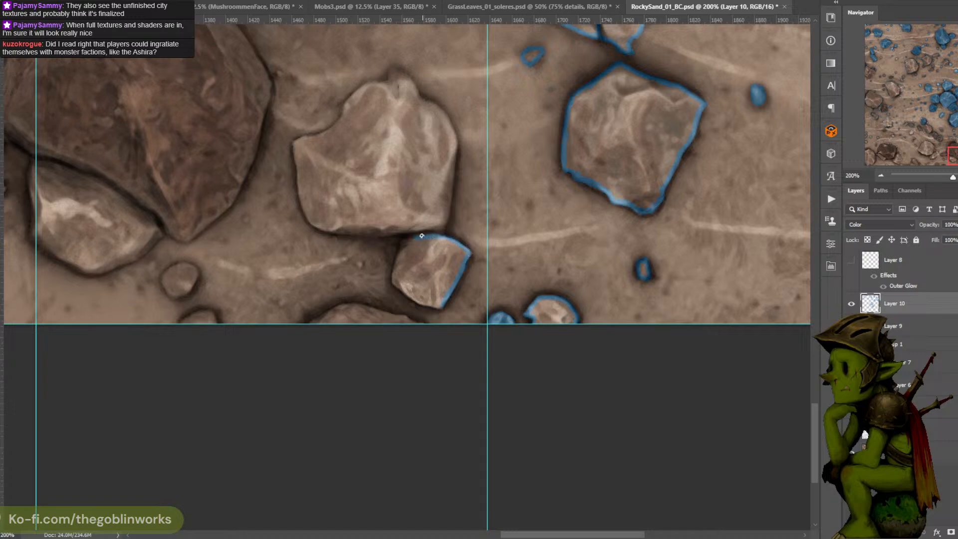
drag(406, 241, 396, 263)
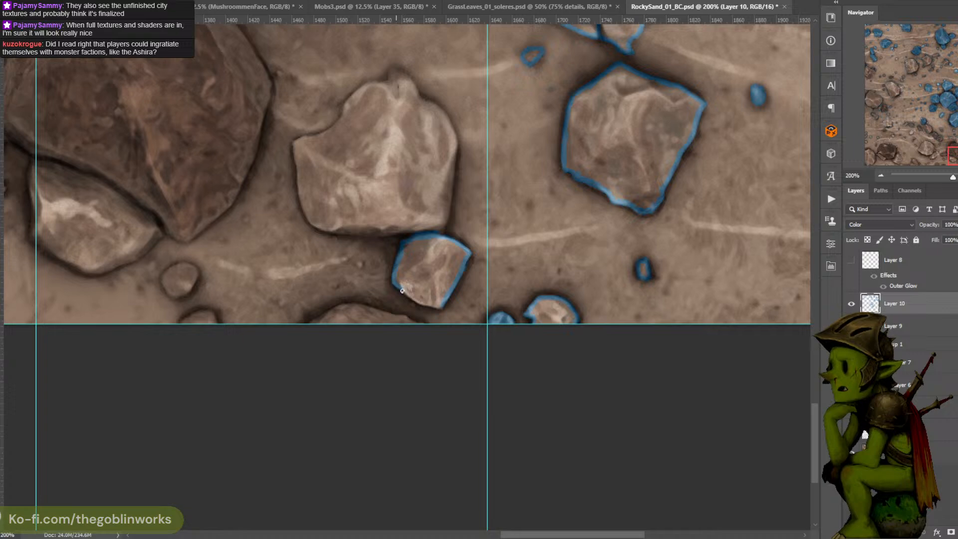
drag(426, 302, 443, 303)
Outline the large pale rock above the small squarish stone, including the notched tip on top, in blue
drag(487, 196, 508, 237)
mouse_move(462, 279)
mouse_down()
mouse_move(476, 242)
mouse_move(462, 286)
mouse_up()
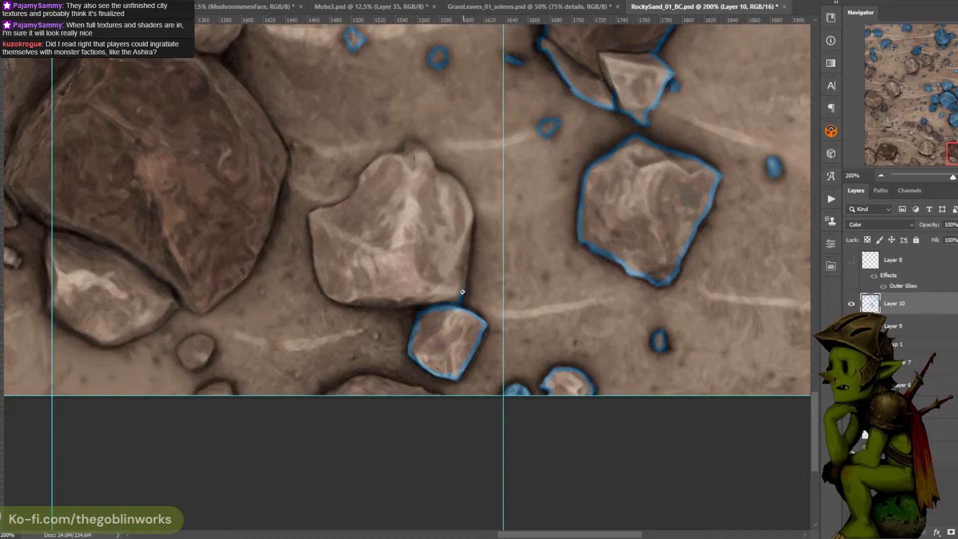
drag(465, 271, 467, 253)
drag(474, 231, 469, 262)
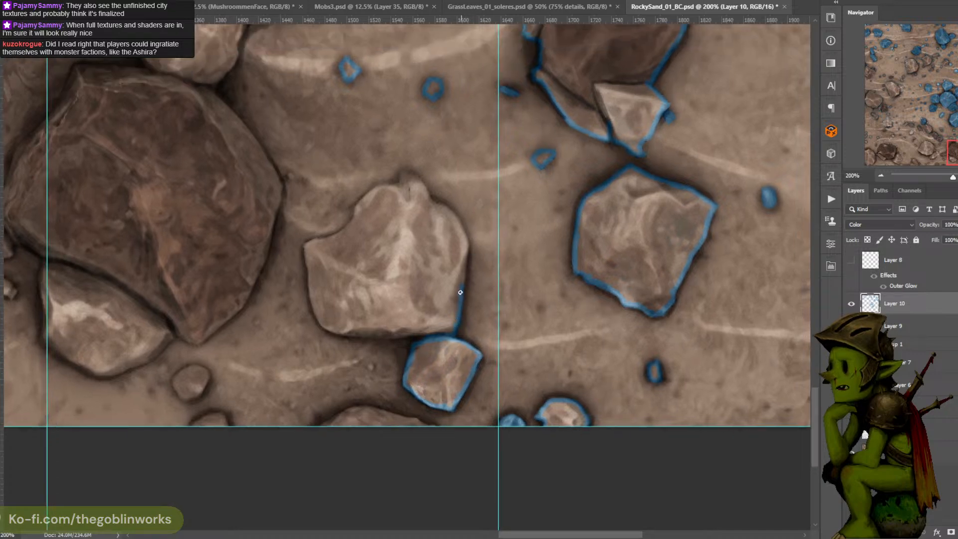
mouse_move(473, 223)
mouse_down()
mouse_move(461, 297)
mouse_move(450, 249)
mouse_move(458, 279)
mouse_move(427, 243)
mouse_move(422, 202)
mouse_move(431, 247)
mouse_move(416, 210)
mouse_move(423, 241)
mouse_move(395, 215)
mouse_move(488, 233)
mouse_move(549, 230)
mouse_move(508, 229)
mouse_move(481, 265)
mouse_up()
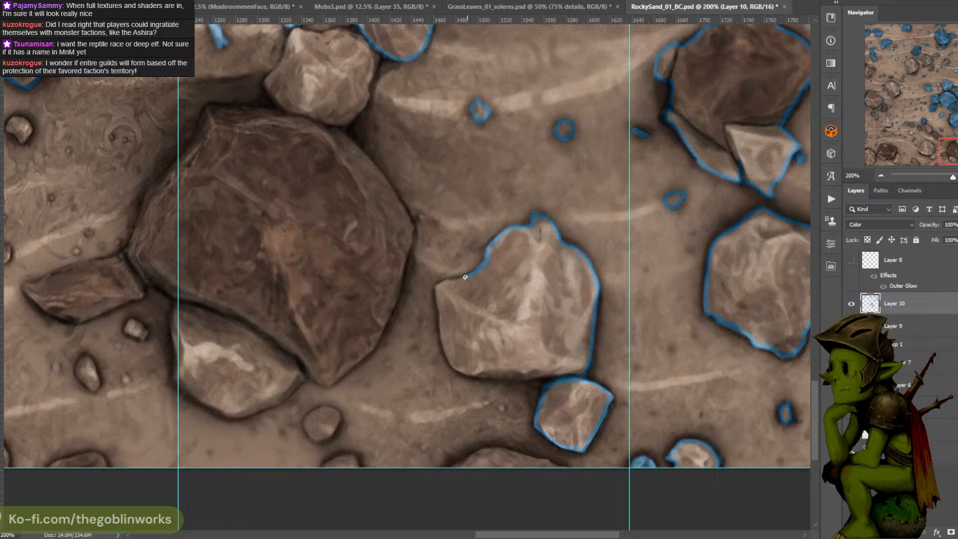
mouse_move(438, 285)
mouse_down()
mouse_move(442, 339)
mouse_move(450, 288)
mouse_move(425, 189)
mouse_up()
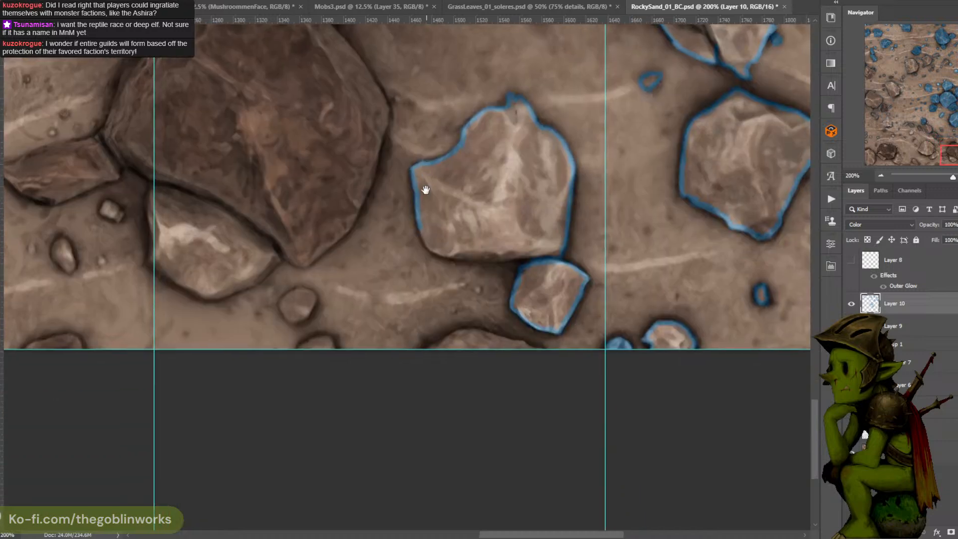
drag(420, 228, 427, 245)
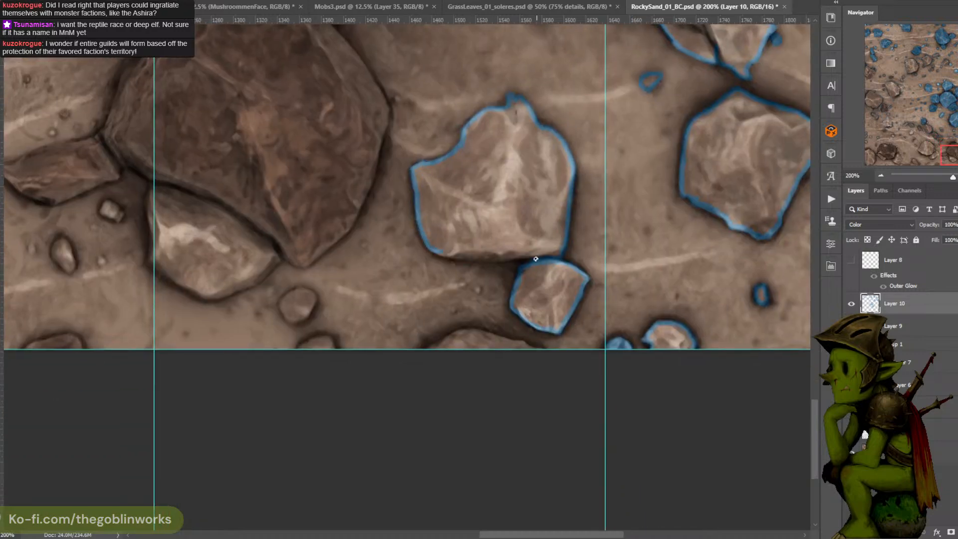
drag(518, 257, 490, 260)
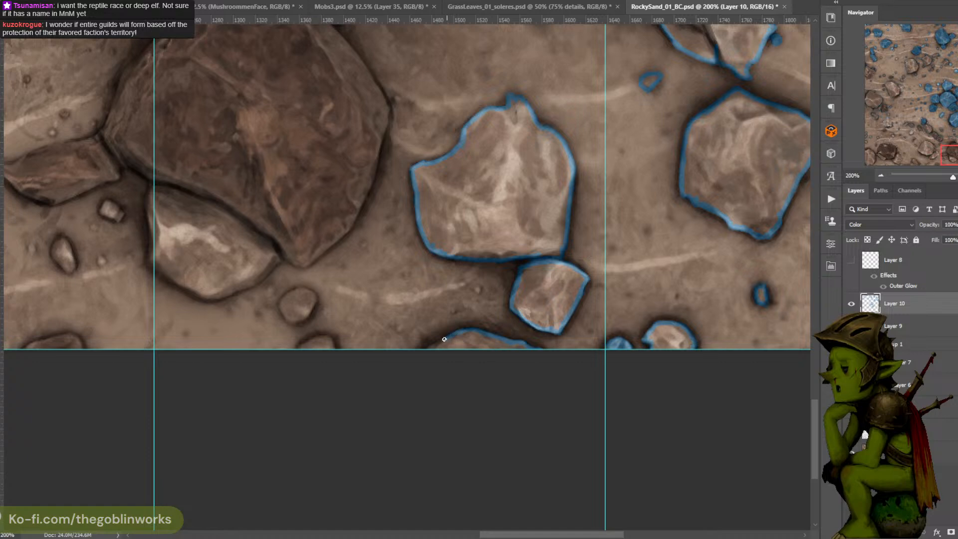
Outline the small cut-off stone at the bottom edge and the round stone below the huge dark boulder in blue
drag(505, 369, 633, 342)
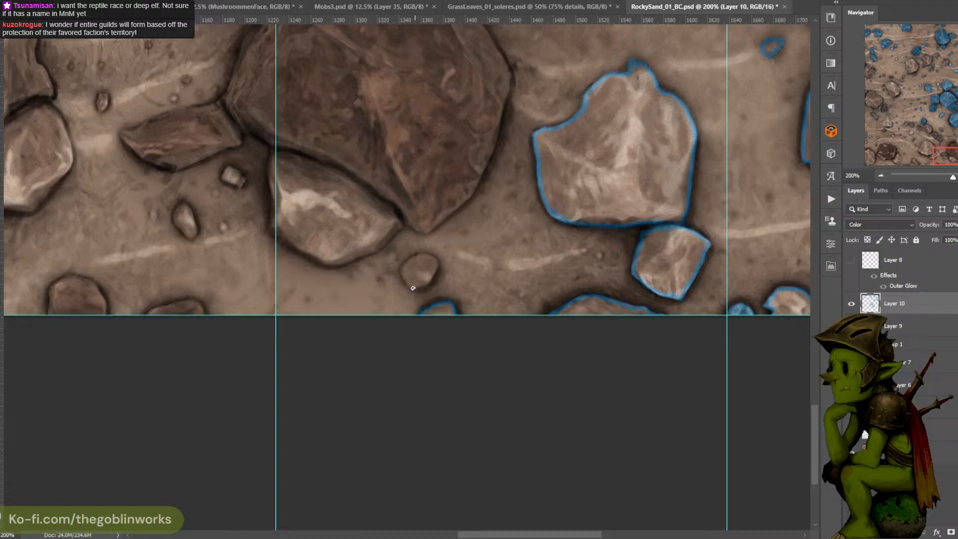
drag(413, 288, 405, 278)
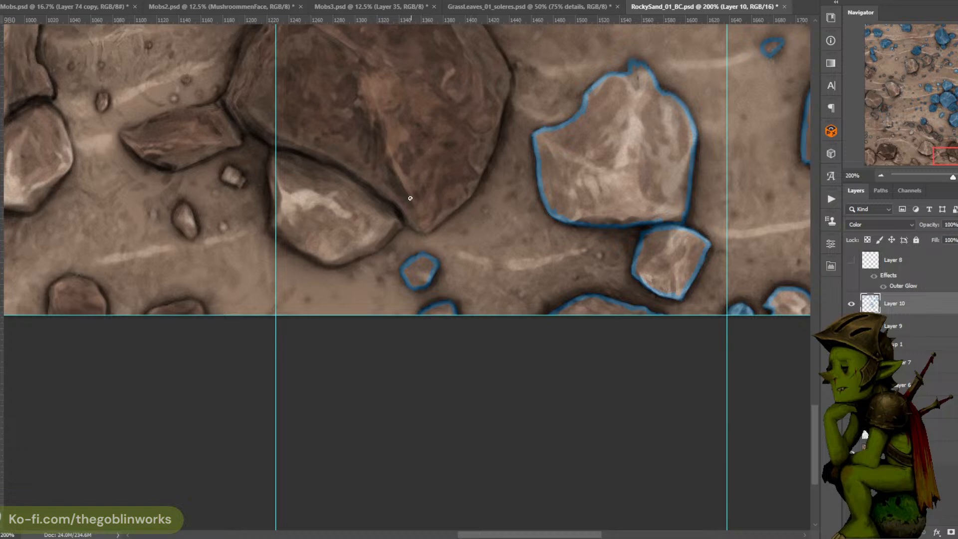
Trace the right side of the huge dark boulder in blue, from its lower tip up to the pale stone above
drag(410, 221, 437, 222)
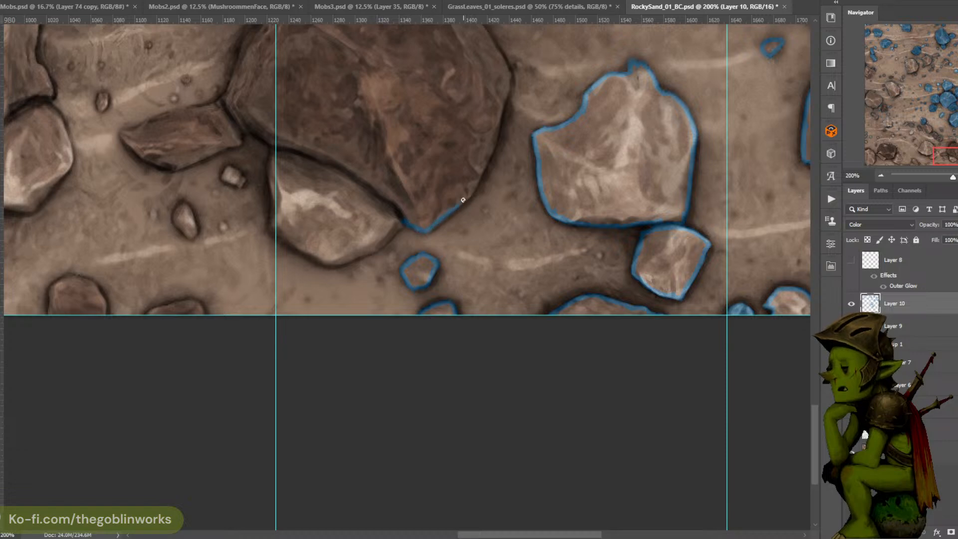
mouse_move(486, 167)
mouse_down()
mouse_move(455, 226)
mouse_move(478, 186)
mouse_move(465, 204)
mouse_up()
drag(482, 179, 469, 210)
mouse_move(443, 257)
mouse_down()
mouse_move(465, 206)
mouse_move(464, 225)
mouse_move(456, 236)
mouse_move(464, 201)
mouse_move(452, 246)
mouse_move(459, 206)
mouse_move(461, 245)
mouse_up()
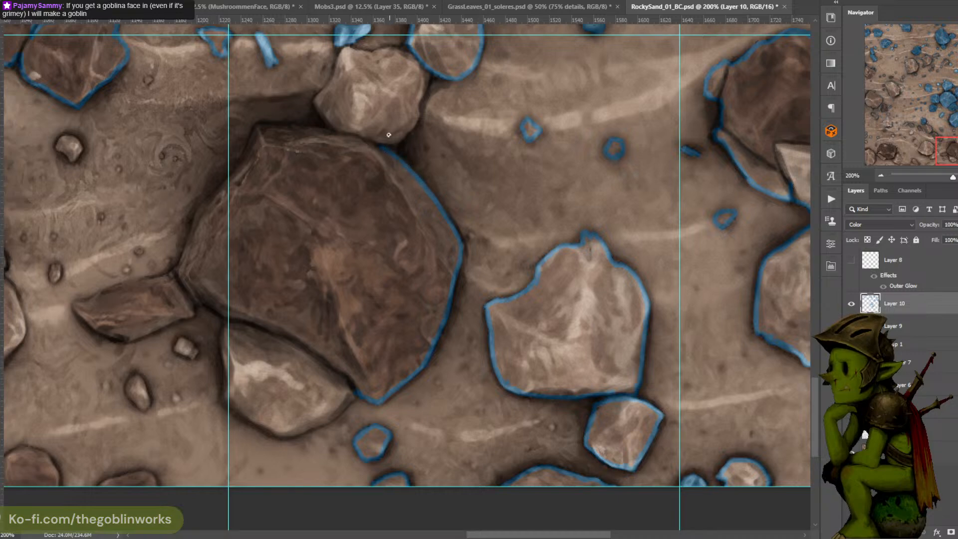
Outline the pale stone resting against the top of the huge dark boulder in blue
drag(442, 152, 463, 194)
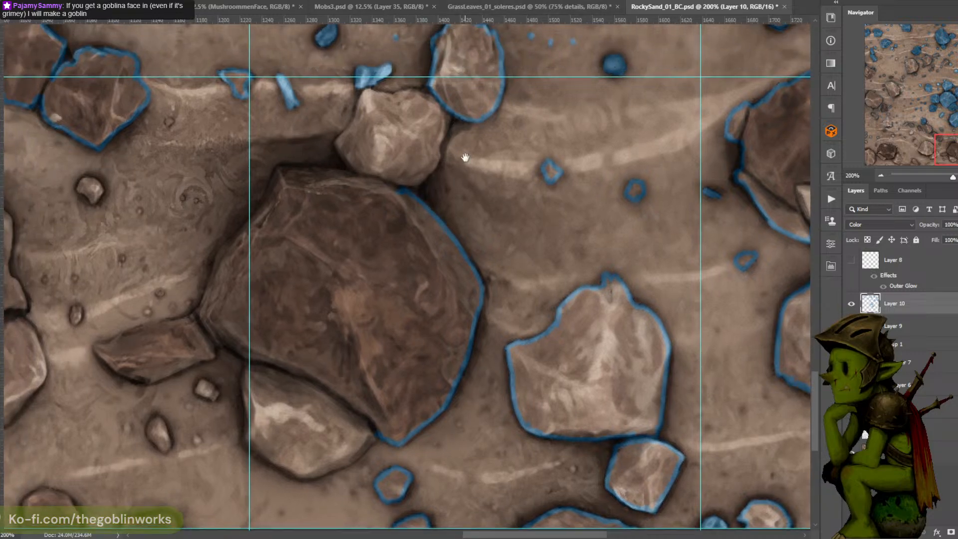
drag(463, 156, 467, 162)
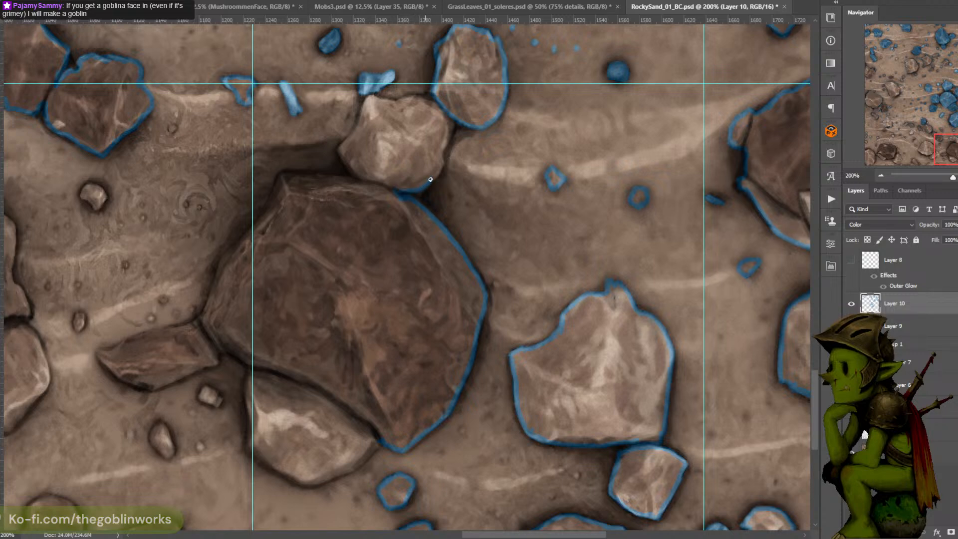
mouse_move(435, 174)
mouse_down()
mouse_move(431, 204)
mouse_move(445, 159)
mouse_up()
mouse_move(447, 157)
mouse_down()
mouse_move(452, 179)
mouse_move(428, 151)
mouse_move(377, 153)
mouse_up()
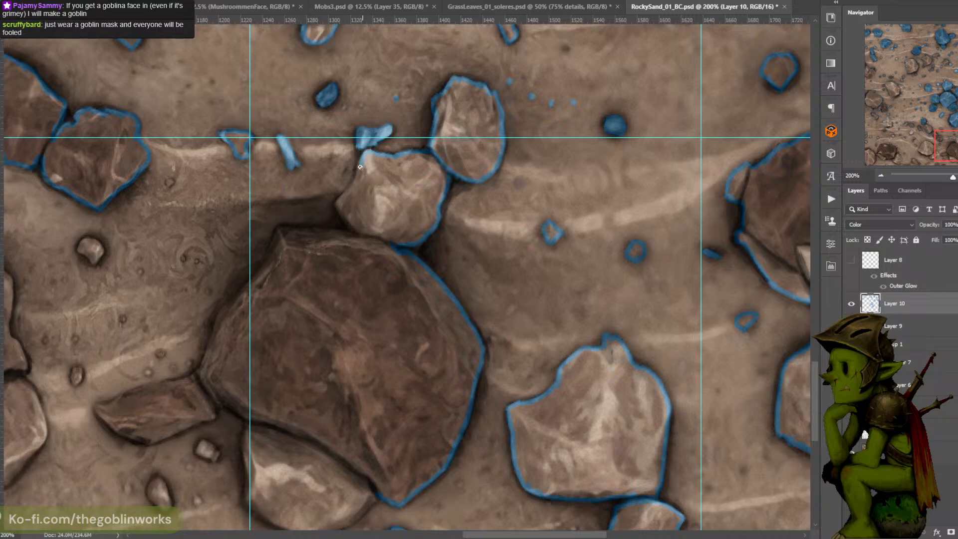
drag(360, 166, 354, 183)
drag(338, 199, 341, 213)
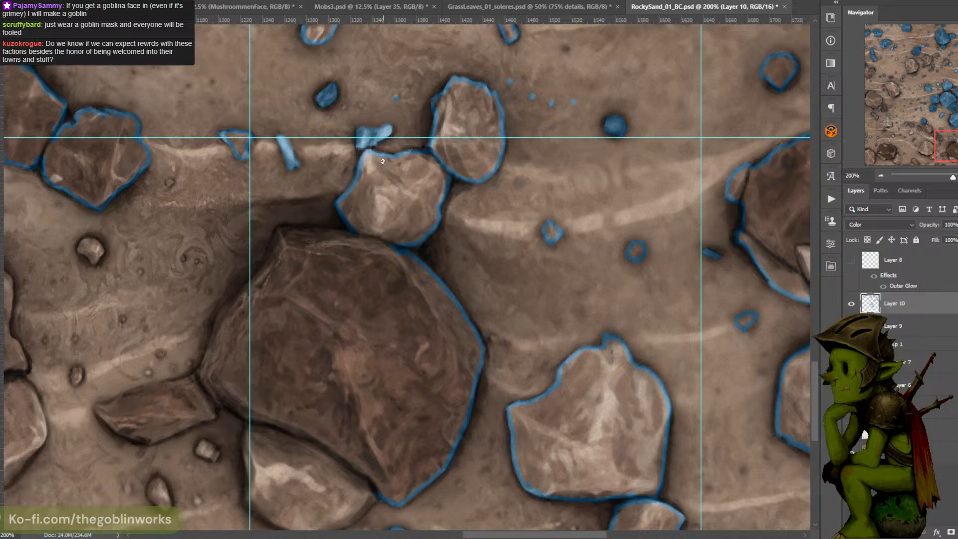
Trace the top and left side of the huge dark boulder and outline the pale stone tucked under its lower-left edge in blue
drag(407, 226, 510, 208)
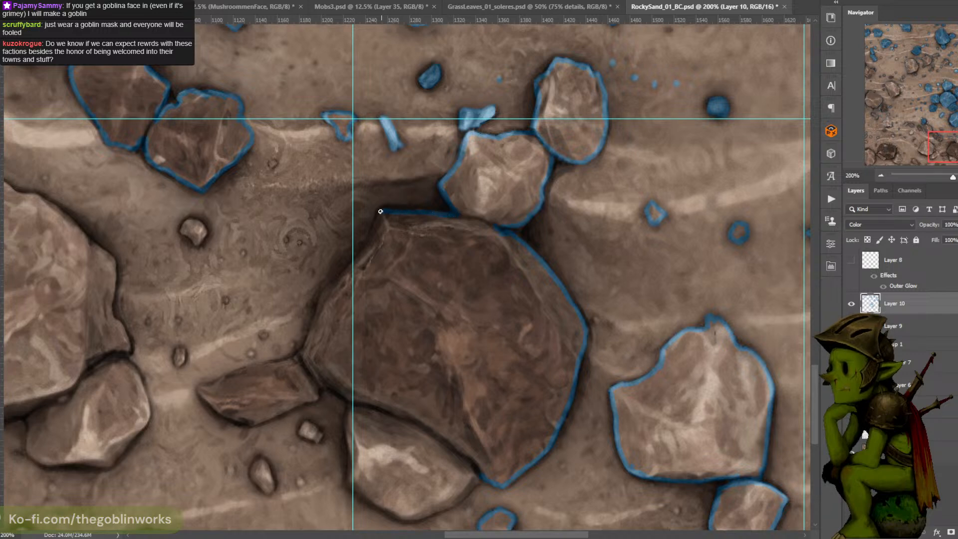
drag(367, 265, 491, 186)
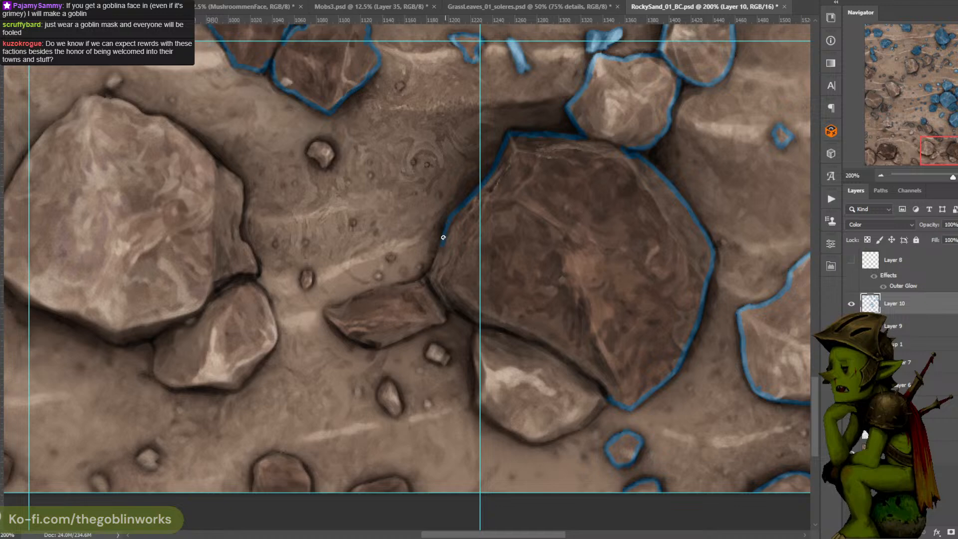
drag(533, 211, 503, 179)
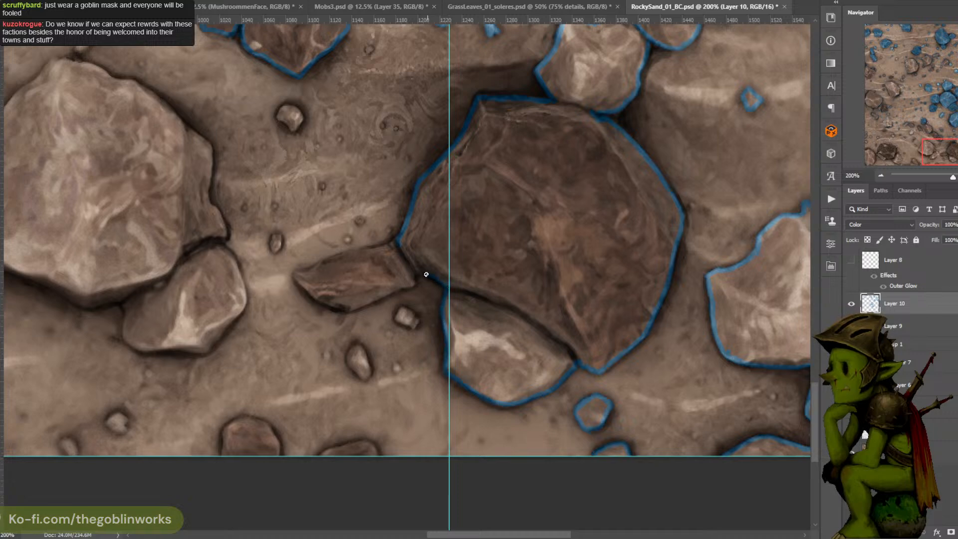
Outline the dark wedge-shaped stone touching the left corner of the huge boulder in blue
mouse_move(439, 229)
mouse_down()
mouse_move(540, 220)
mouse_move(510, 234)
mouse_move(514, 247)
mouse_up()
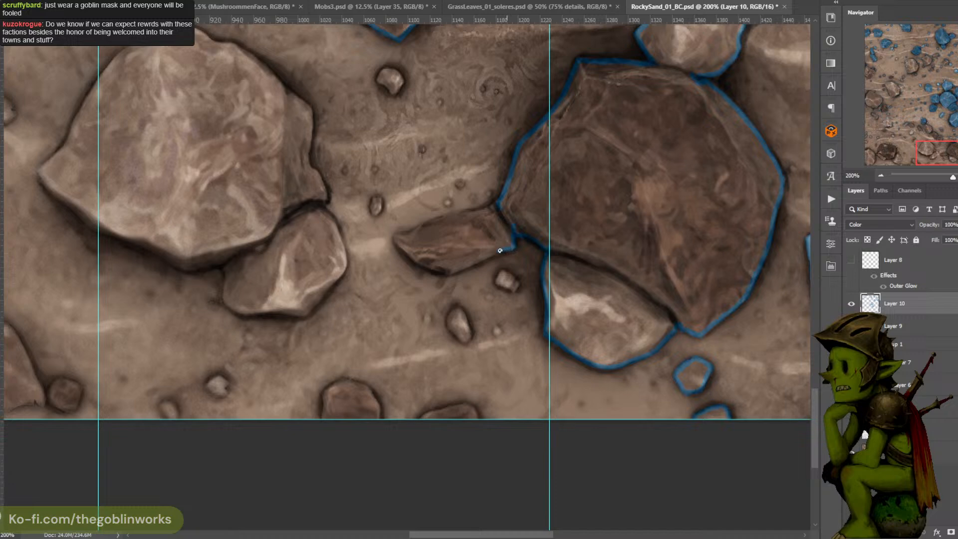
shift+click(448, 271)
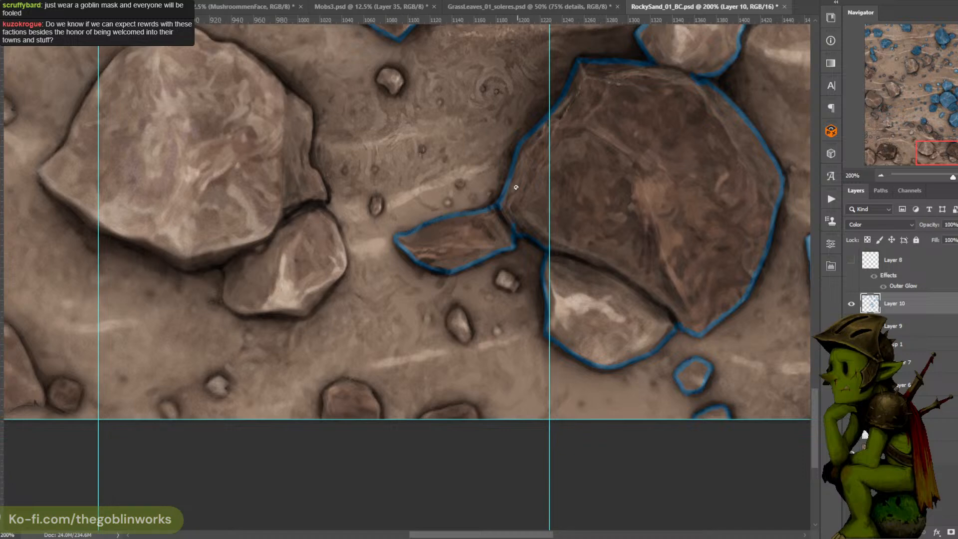
Outline the small squarish pebble just below the wedge-shaped stone in blue
drag(610, 120, 465, 223)
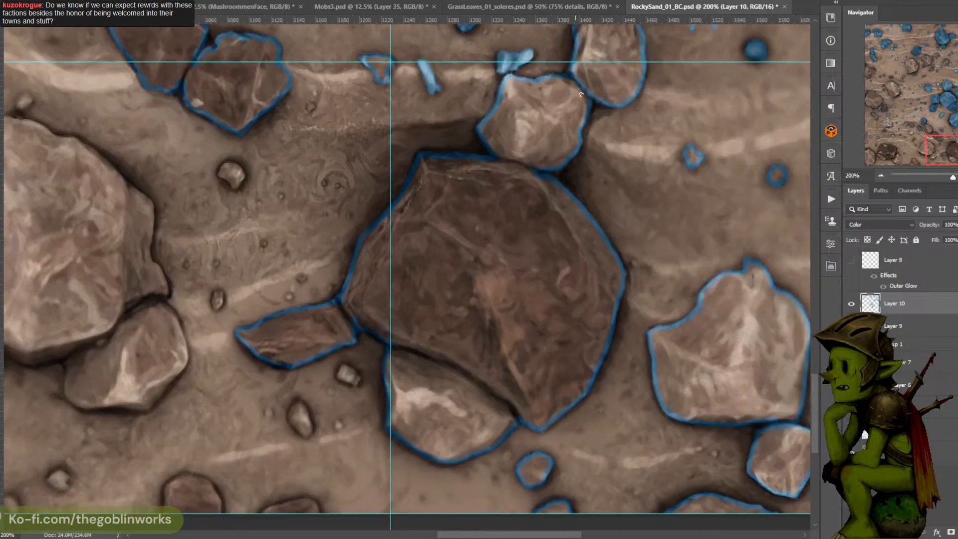
key(ctrl+minus)
key(ctrl+plus)
drag(490, 257, 590, 172)
key(ctrl+plus)
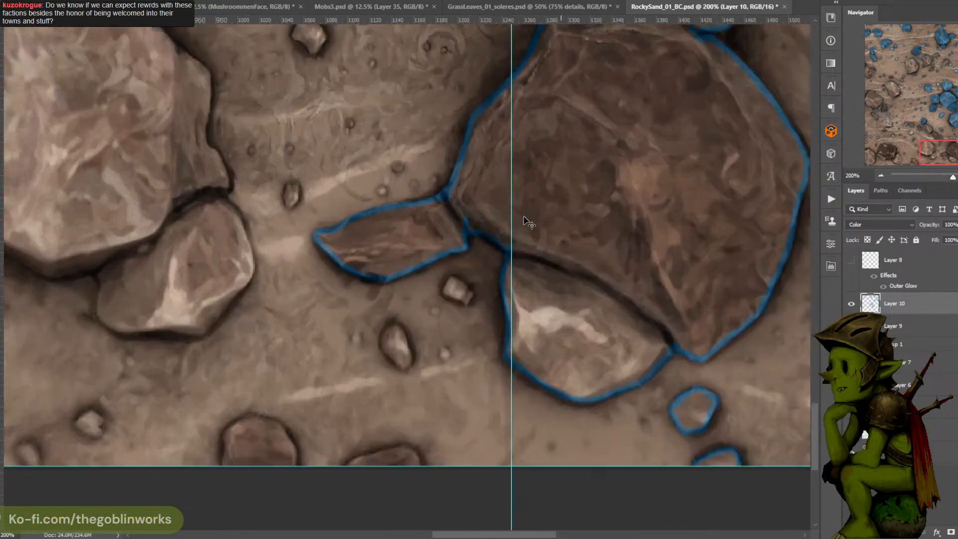
mouse_move(473, 304)
mouse_down()
mouse_move(450, 294)
mouse_move(465, 281)
mouse_up()
key(ctrl+z)
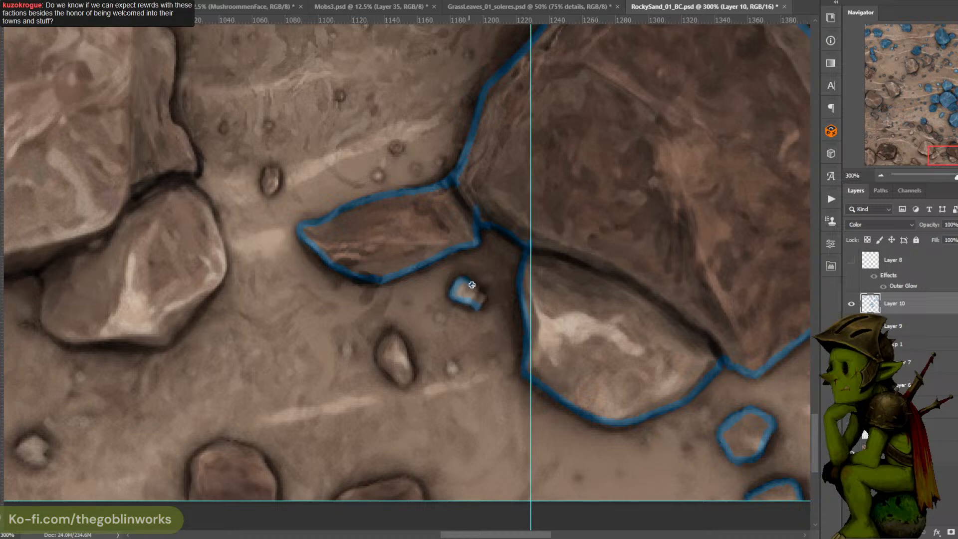
drag(482, 298, 478, 306)
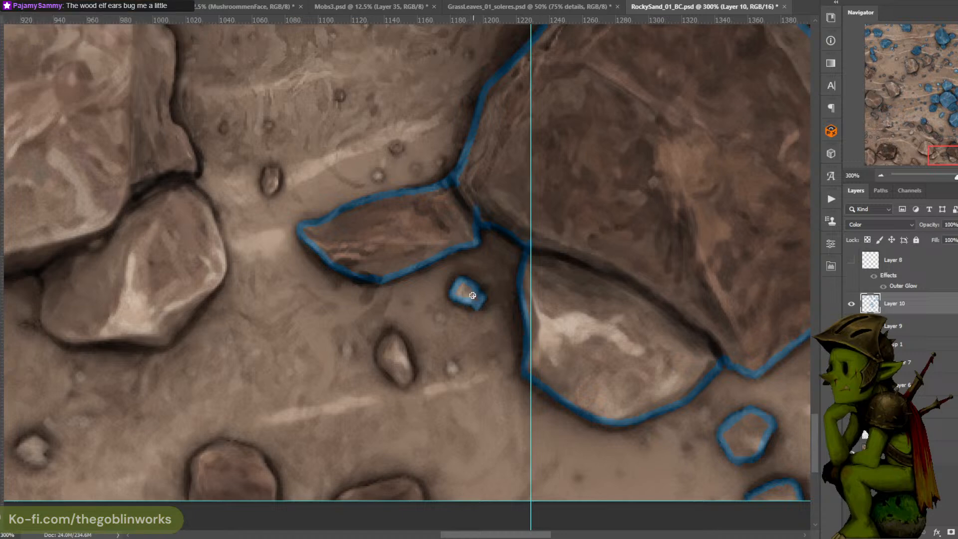
Outline the oval pebble below the wedge-shaped stone and dot the tiny pebbles around it in blue
drag(473, 296, 526, 241)
mouse_move(447, 323)
mouse_down()
mouse_move(436, 311)
mouse_move(445, 281)
mouse_move(465, 320)
mouse_move(452, 332)
mouse_up()
drag(474, 285, 517, 289)
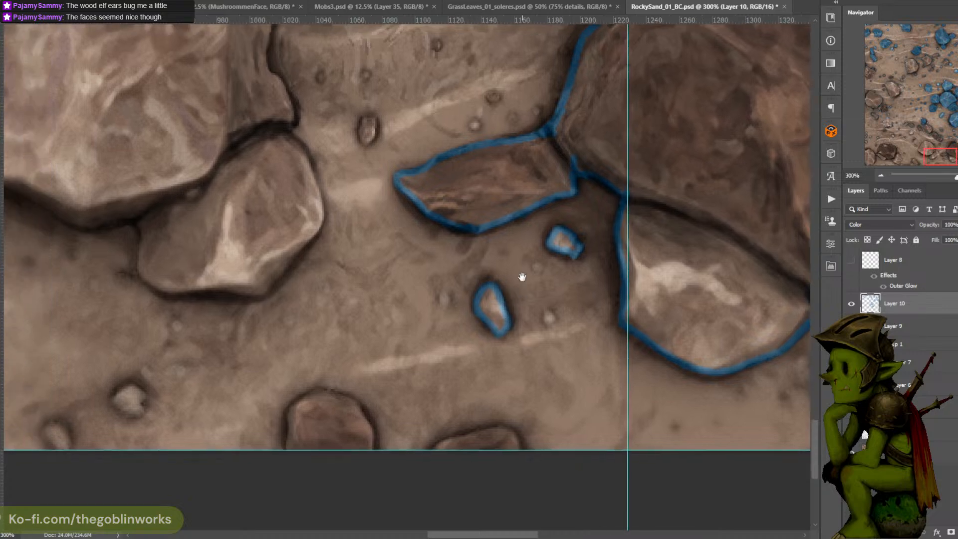
click(537, 267)
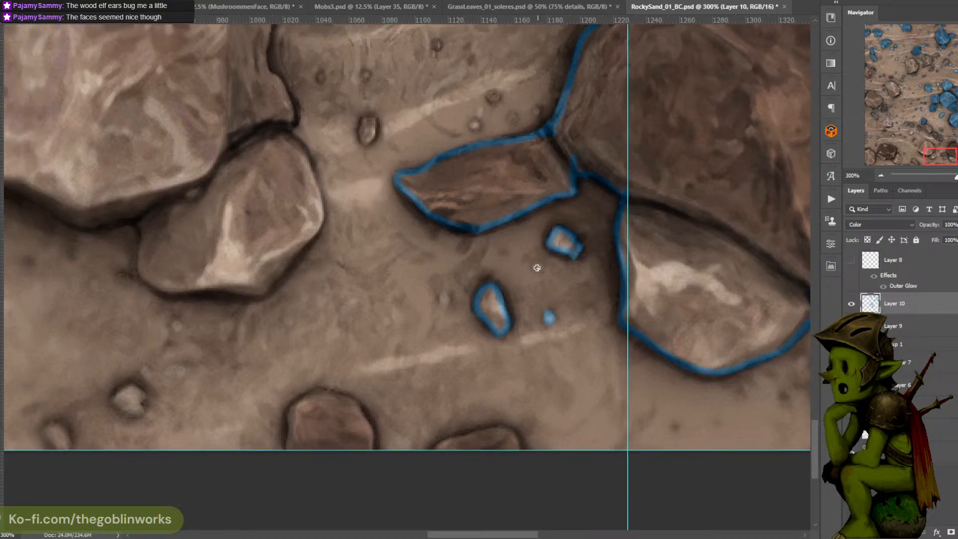
click(444, 298)
Fill the small oval pebble and the tiny pebbles above the wedge-shaped stone, between the two large boulders, in blue
drag(449, 283, 482, 346)
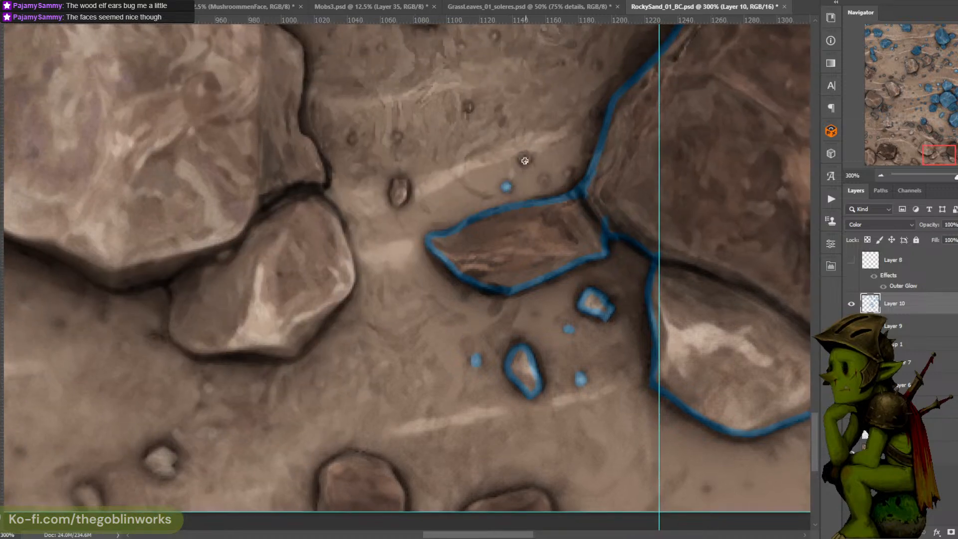
drag(564, 115, 532, 203)
click(564, 201)
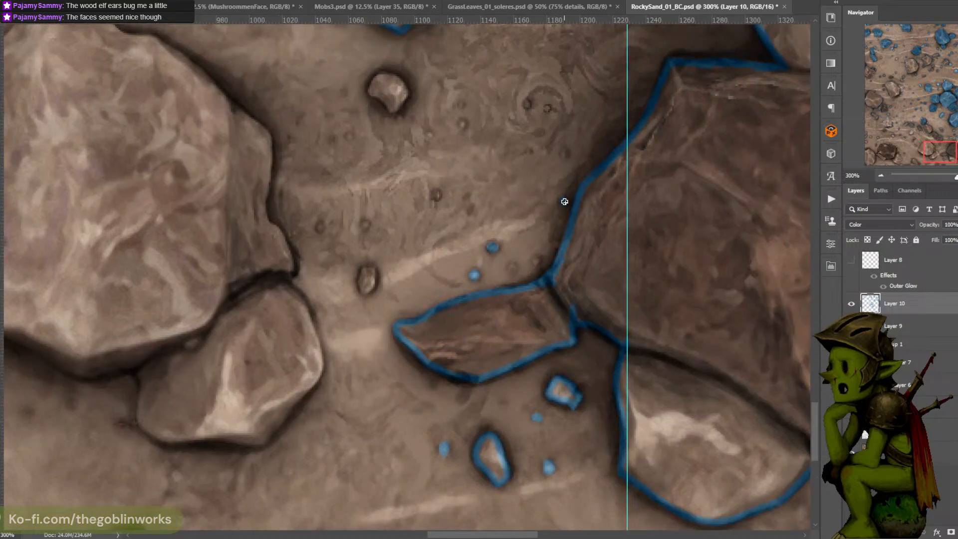
click(436, 194)
mouse_move(362, 274)
mouse_down()
mouse_move(364, 293)
mouse_move(372, 278)
mouse_move(366, 285)
mouse_up()
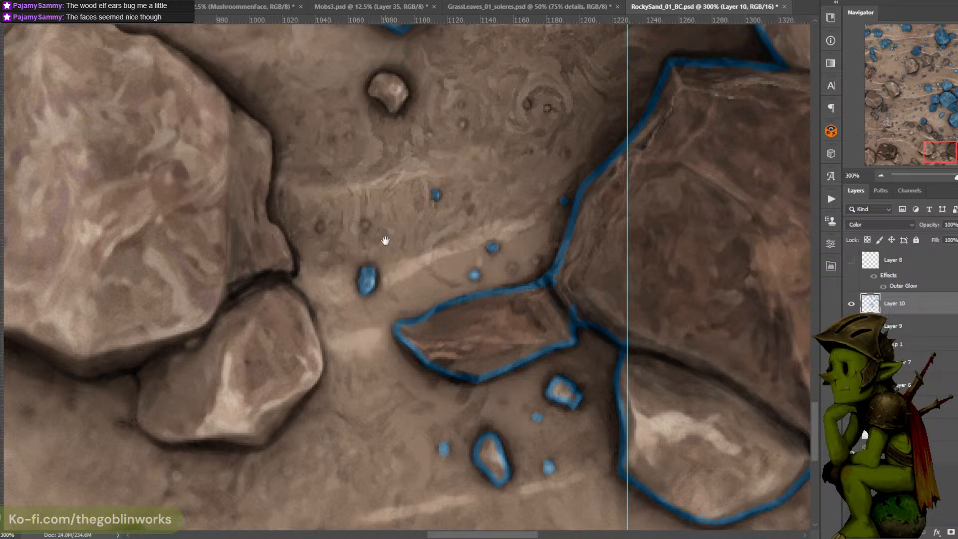
drag(384, 241, 452, 294)
click(387, 280)
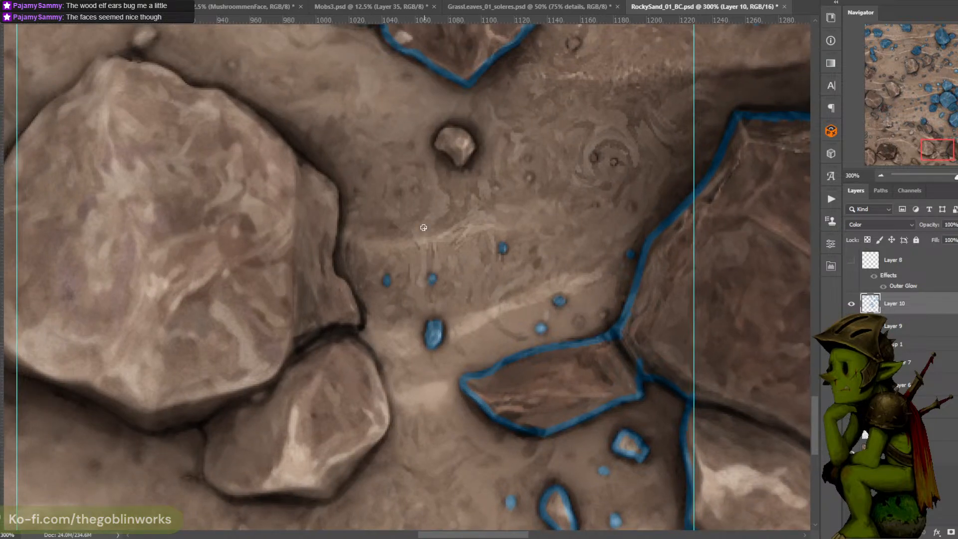
Outline the notched pebble under the tip of the dark upper stone and dot the tiny pebbles beside it in blue
drag(577, 148, 554, 202)
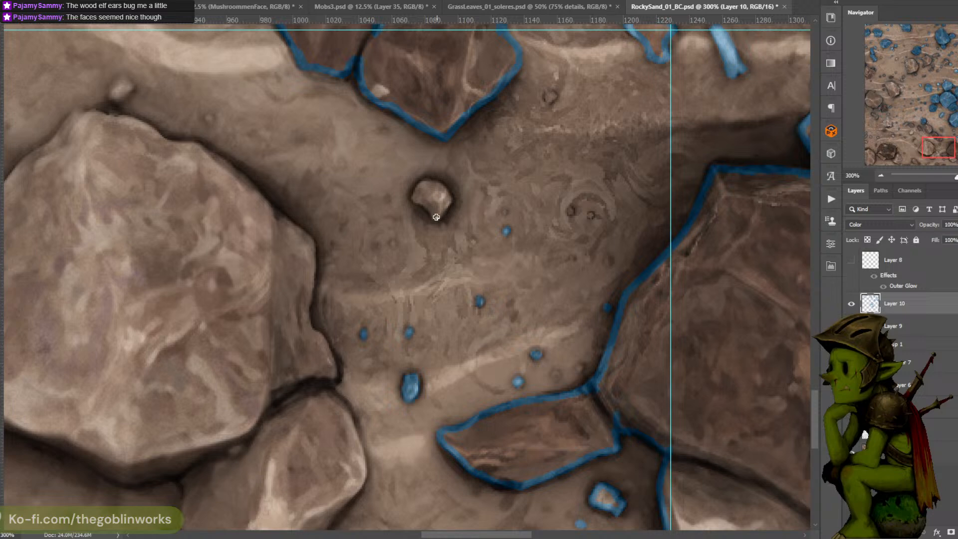
mouse_move(435, 217)
mouse_down()
mouse_move(414, 199)
mouse_move(443, 189)
mouse_up()
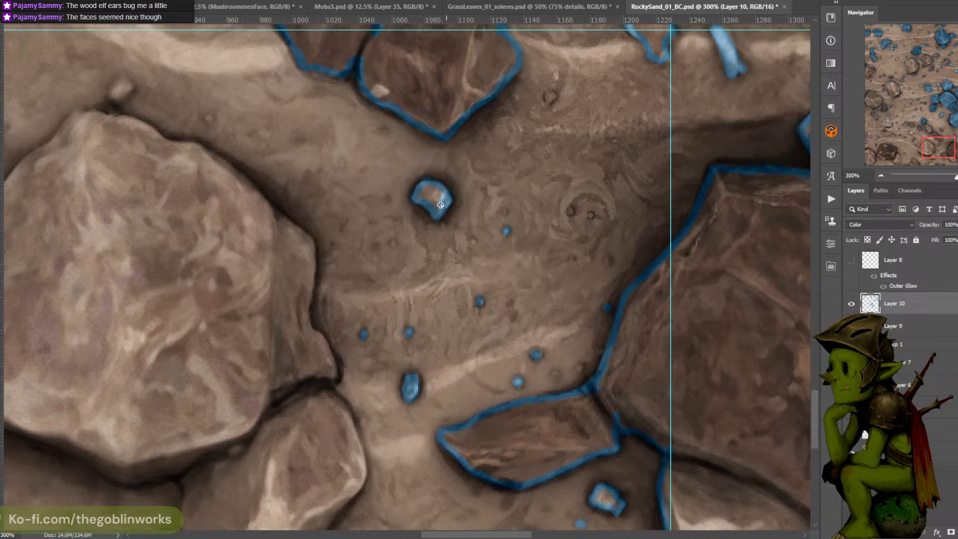
click(570, 210)
click(591, 215)
click(609, 259)
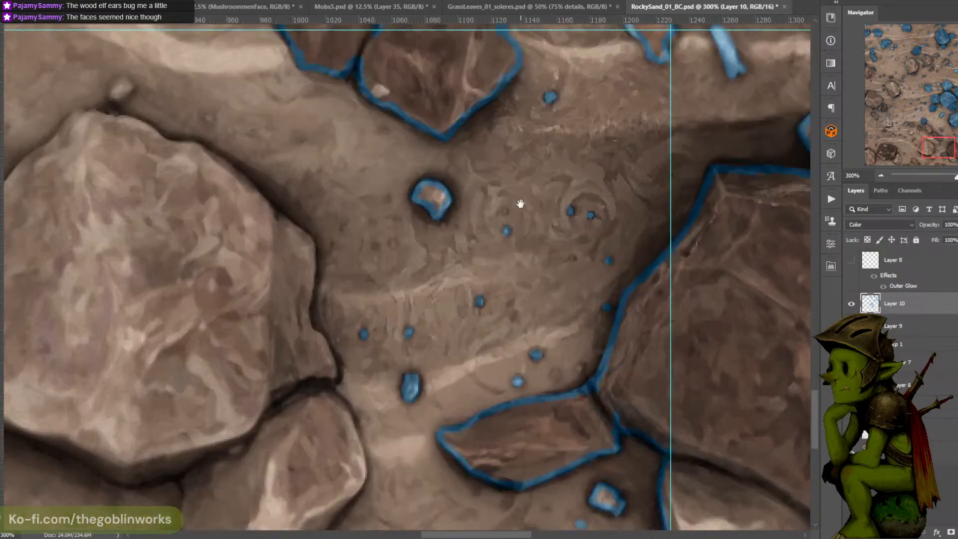
Outline the two dark stones cut off by the texture's bottom edge in blue
drag(519, 205, 674, 72)
key(ctrl+minus)
drag(594, 227, 562, 182)
key(ctrl+plus)
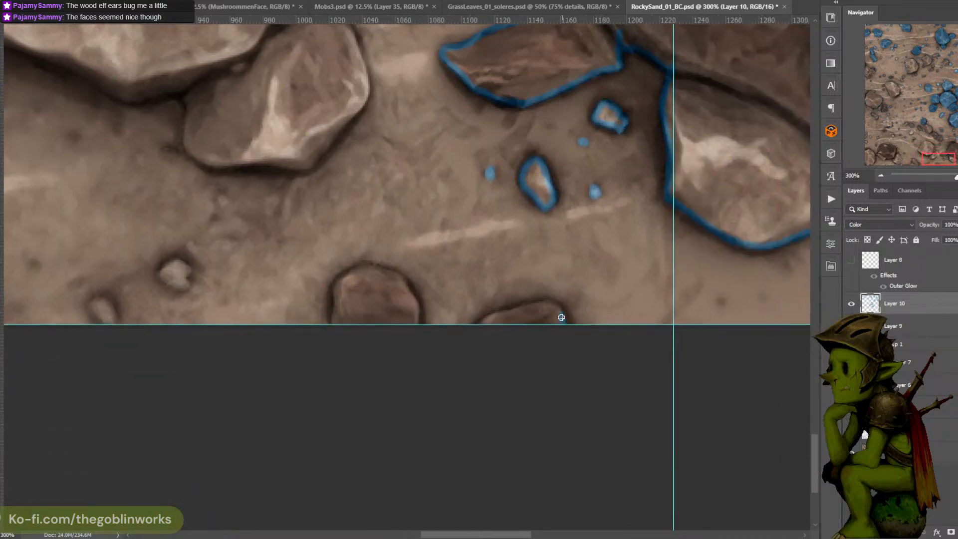
mouse_move(562, 324)
mouse_down()
mouse_move(553, 306)
mouse_move(495, 314)
mouse_move(478, 327)
mouse_up()
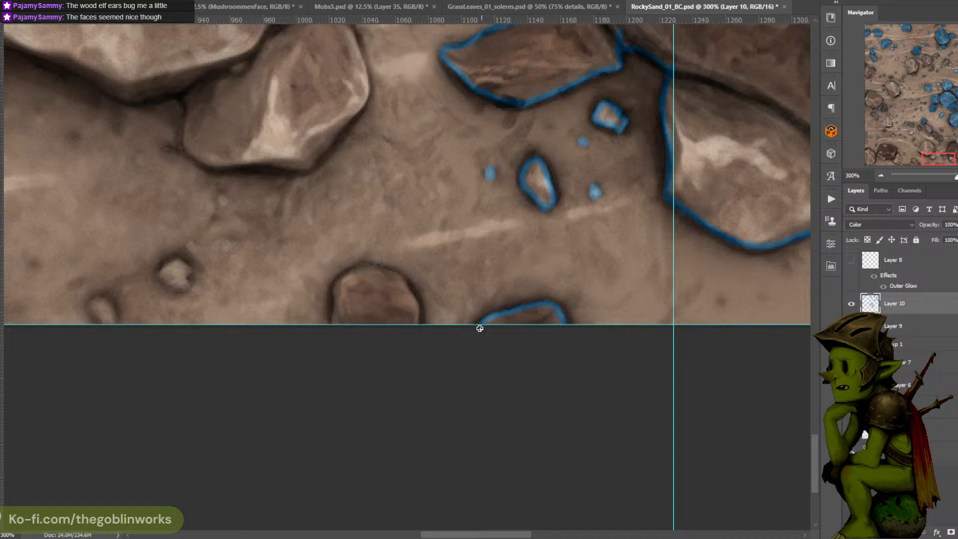
drag(487, 393, 626, 344)
mouse_move(523, 312)
mouse_down()
mouse_move(508, 258)
mouse_move(509, 269)
mouse_move(477, 252)
mouse_move(459, 258)
mouse_move(467, 253)
mouse_move(442, 271)
mouse_move(440, 315)
mouse_move(455, 324)
mouse_move(601, 332)
mouse_up()
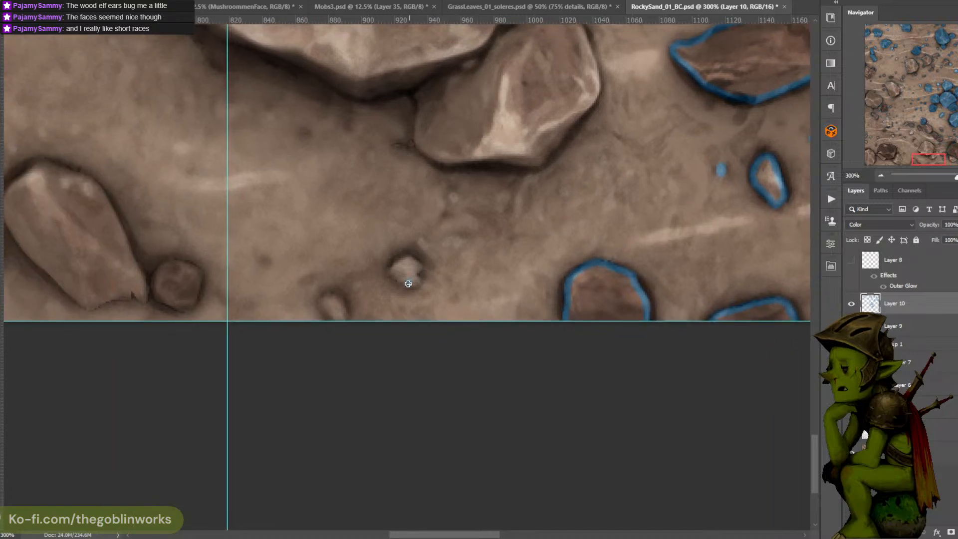
Outline the small heart-shaped pebble and the oval pebble at the texture's bottom edge in blue
mouse_move(411, 284)
mouse_down()
mouse_move(393, 273)
mouse_move(401, 256)
mouse_move(415, 258)
mouse_move(411, 286)
mouse_move(485, 285)
mouse_up()
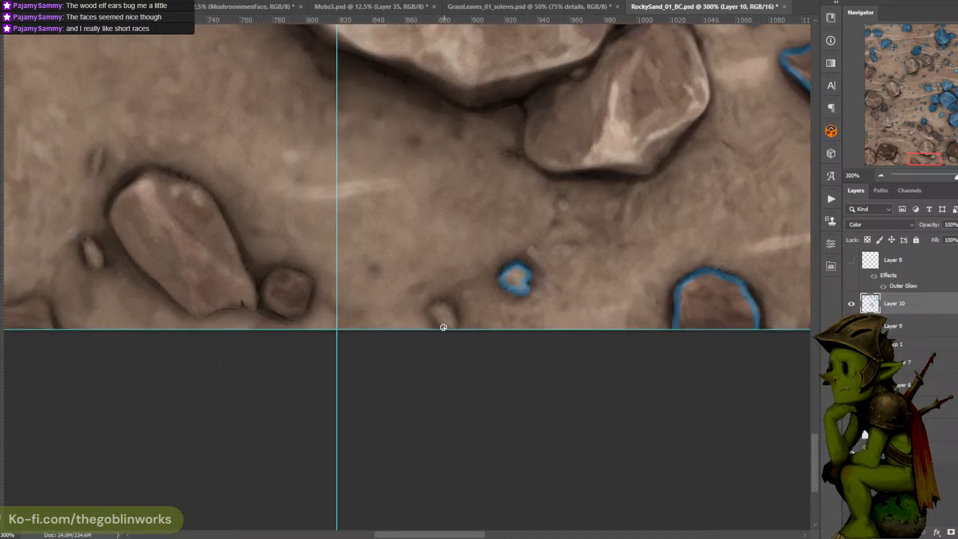
key(ctrl+z)
drag(430, 312, 509, 312)
Outline the small dark roundish stone beside the elongated stone in blue, redrawing the unsatisfactory stroke
mouse_move(356, 316)
mouse_down()
mouse_move(388, 331)
mouse_move(380, 326)
mouse_move(392, 318)
mouse_move(388, 329)
mouse_move(400, 304)
mouse_move(394, 290)
mouse_move(355, 305)
mouse_up()
drag(424, 265, 494, 290)
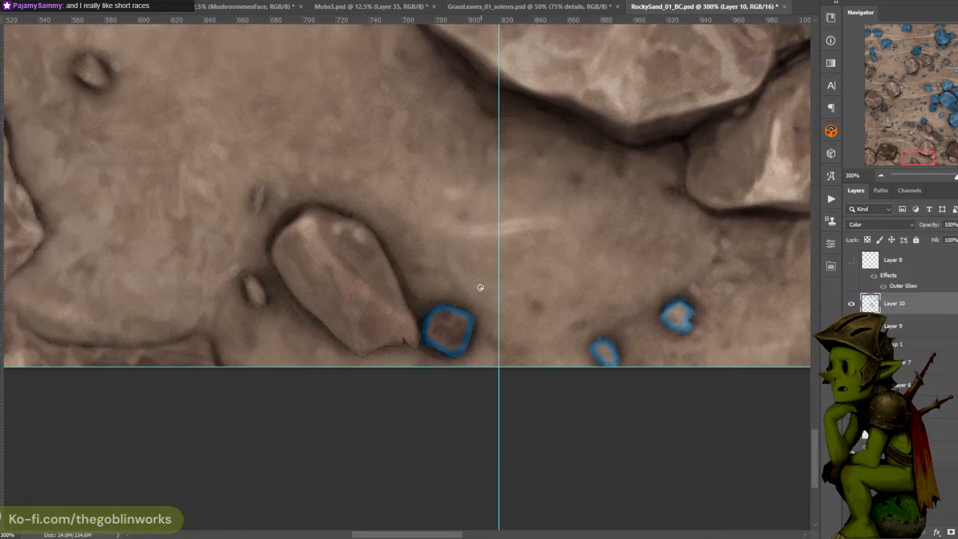
key(ctrl+z)
drag(434, 311, 466, 316)
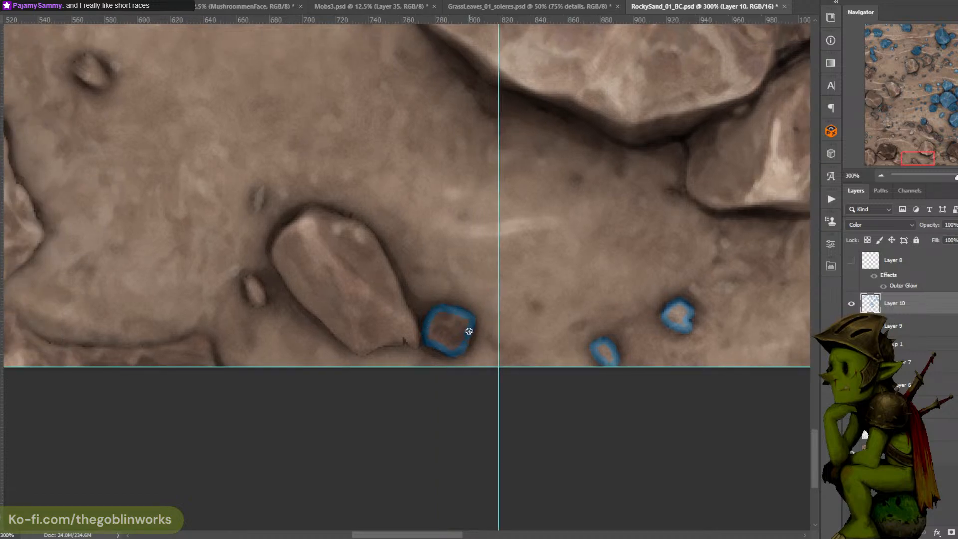
Trace the right side and top of the elongated stone near the bottom edge in blue, redoing the uneven strokes
mouse_move(416, 338)
mouse_down()
mouse_move(406, 301)
mouse_move(431, 329)
mouse_up()
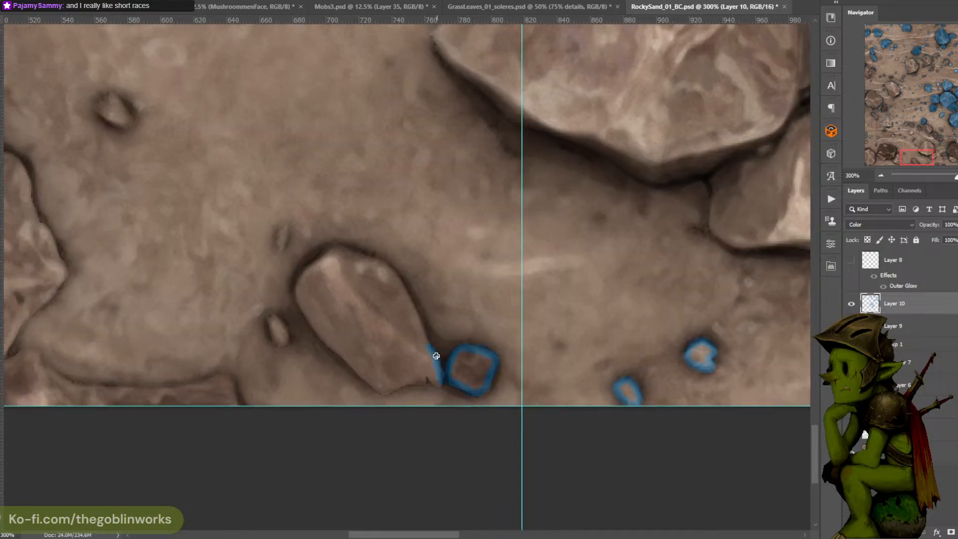
mouse_move(440, 376)
mouse_down()
mouse_move(442, 384)
mouse_move(397, 281)
mouse_up()
key(ctrl+z)
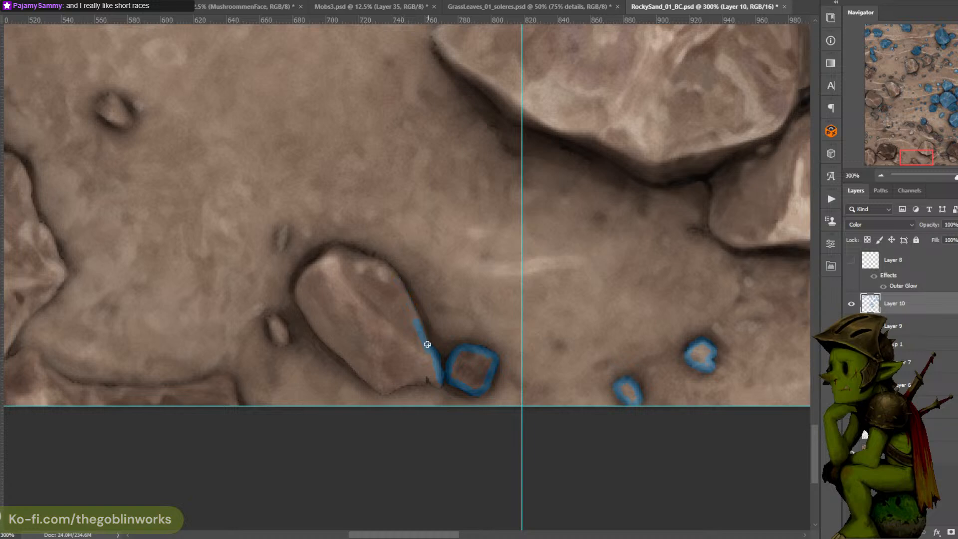
drag(427, 344, 406, 295)
key(ctrl+z)
mouse_move(425, 339)
mouse_down()
mouse_move(387, 269)
mouse_move(354, 248)
mouse_move(327, 253)
mouse_move(334, 245)
mouse_up()
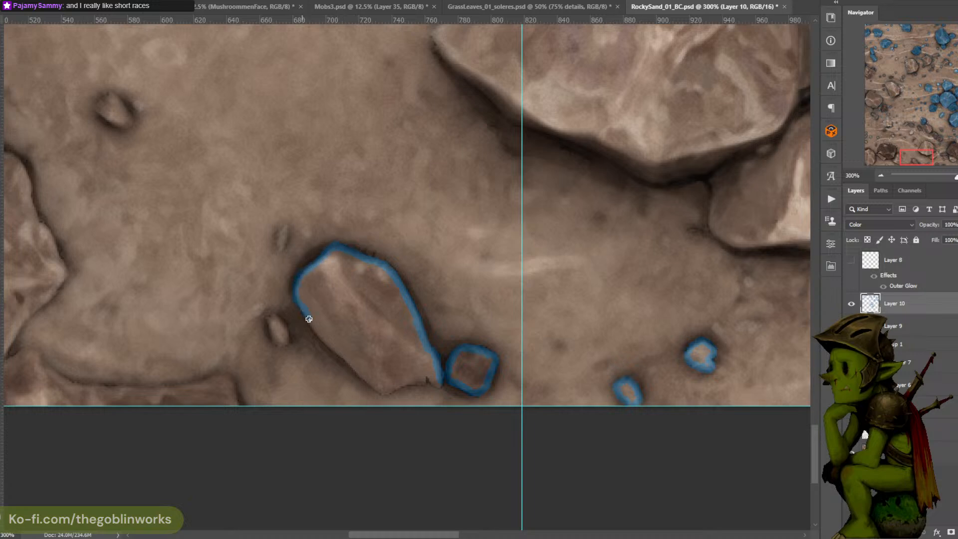
Close the elongated stone's blue outline along its left side and jagged lower end
drag(309, 319, 365, 376)
drag(400, 348, 384, 272)
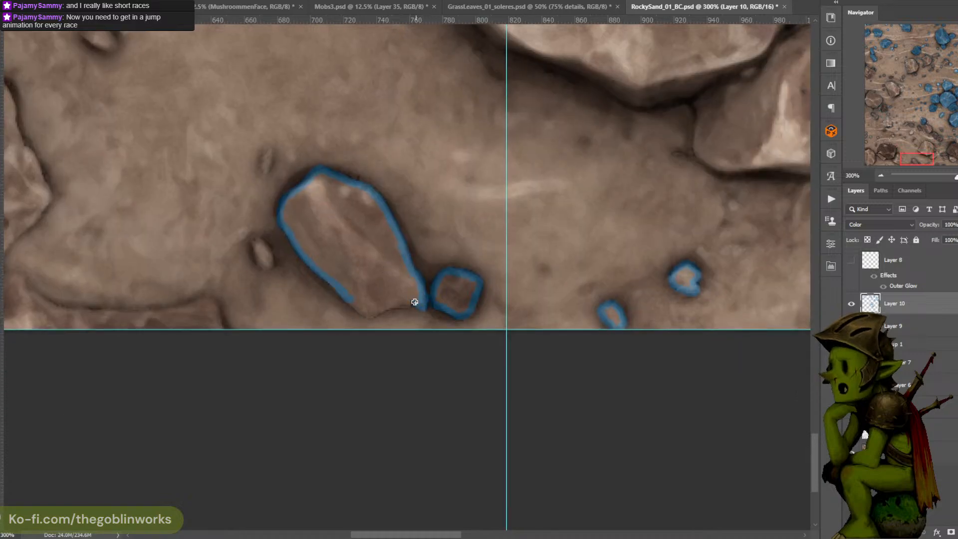
drag(410, 301, 369, 314)
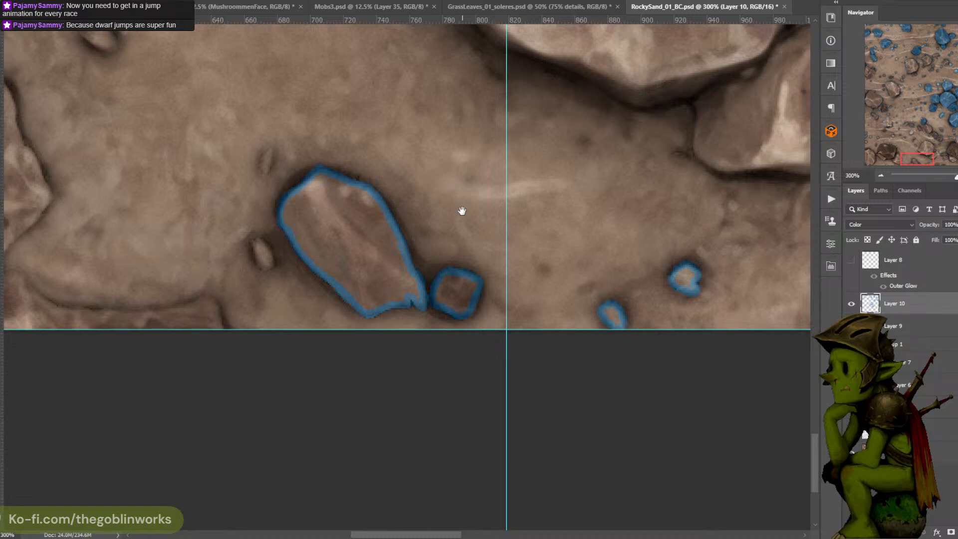
Outline the small oval pebble to the left of the elongated stone in blue
drag(460, 208, 620, 193)
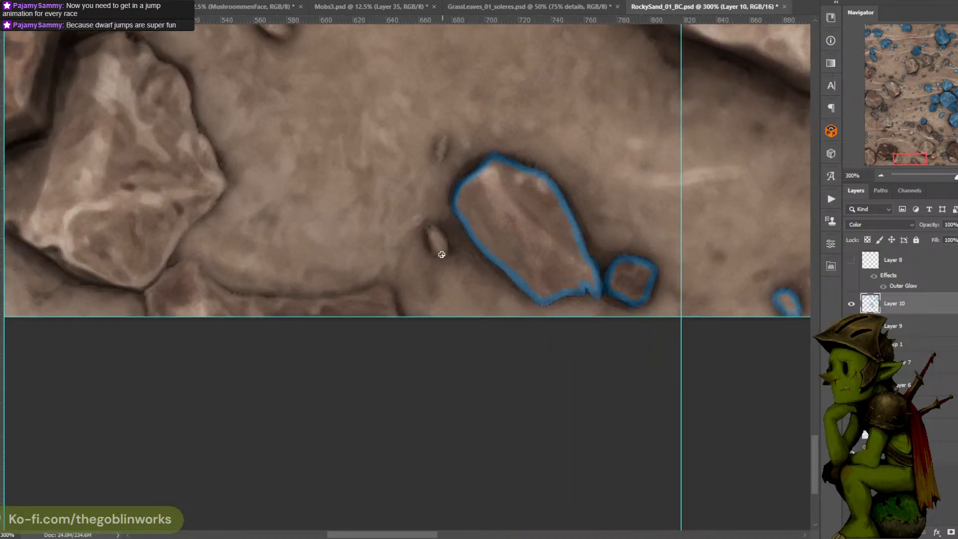
mouse_move(442, 254)
mouse_down()
mouse_move(428, 230)
mouse_move(444, 253)
mouse_up()
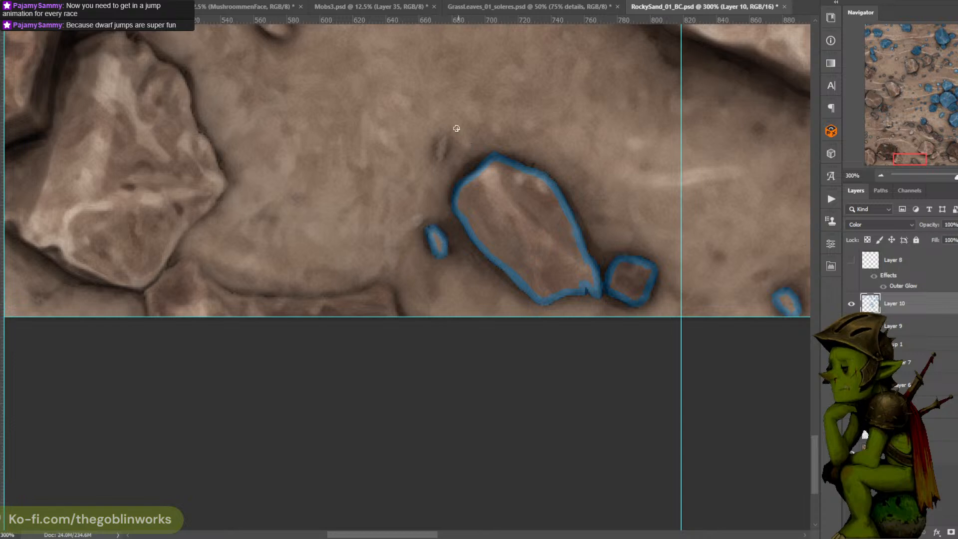
Fill the tiny pebble just above the elongated stone near the lower canvas edge in blue
mouse_move(443, 140)
mouse_down()
mouse_move(438, 150)
mouse_move(449, 144)
mouse_up()
drag(436, 250, 520, 239)
drag(530, 202, 423, 361)
Outline the smaller stone tucked under the large pale boulder's lower right side in blue and save the file
key(ctrl+minus)
drag(683, 121, 449, 154)
key(ctrl+minus)
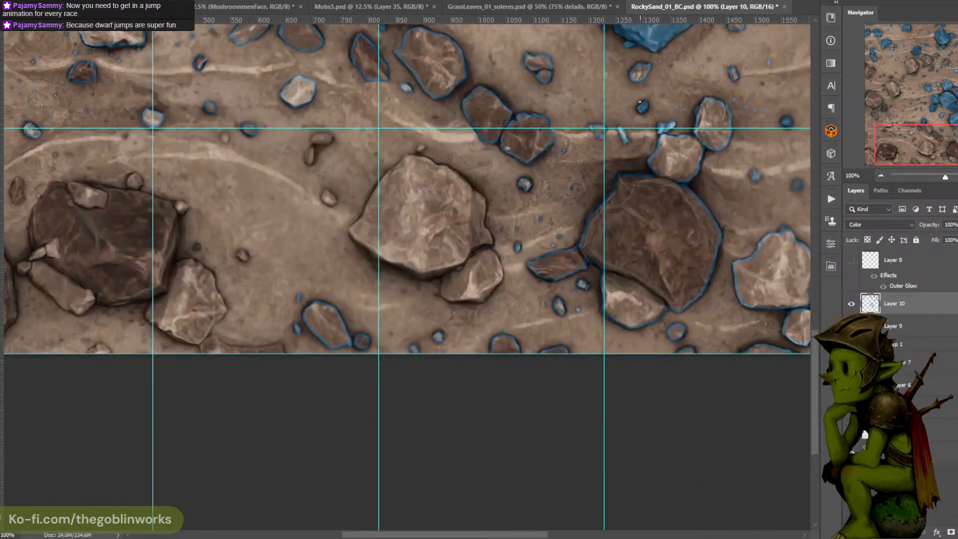
key(ctrl+plus)
drag(631, 137, 551, 169)
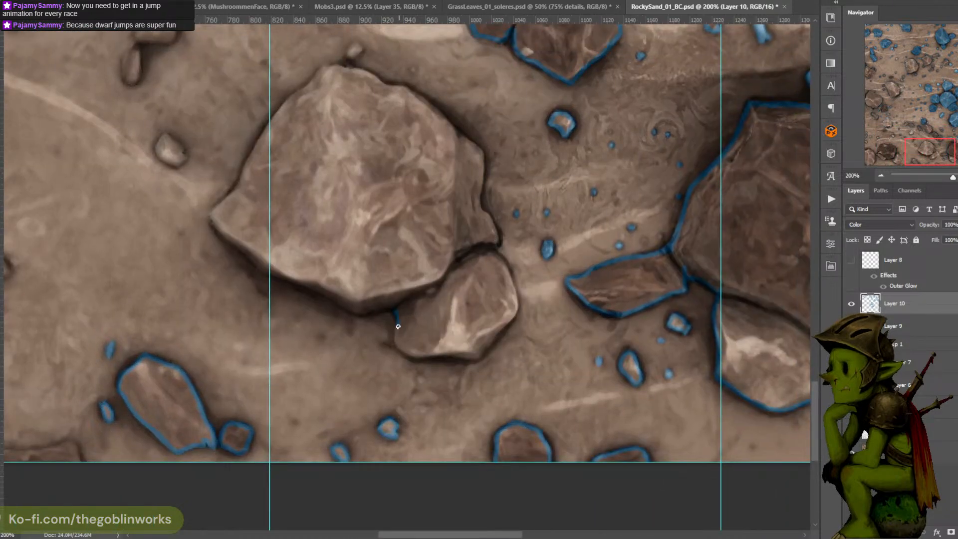
mouse_move(397, 342)
mouse_down()
mouse_move(417, 355)
mouse_move(460, 354)
mouse_move(443, 353)
mouse_up()
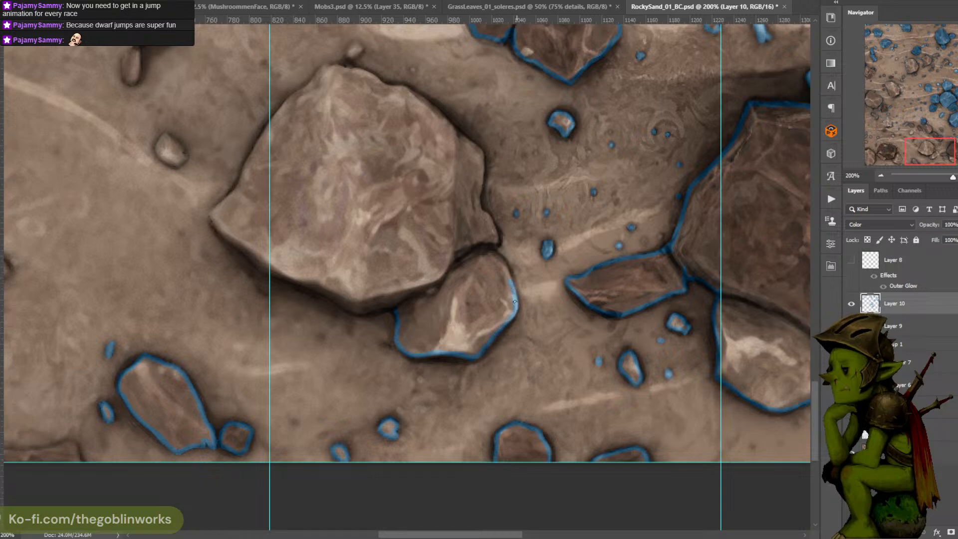
key(ctrl+s)
drag(506, 272, 507, 277)
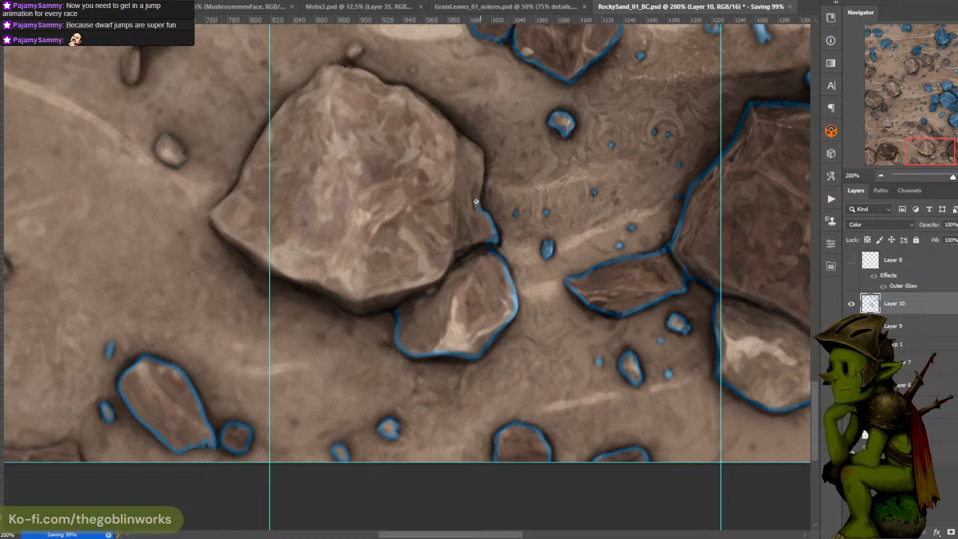
Outline the large pale boulder in blue around its right side, top, left side and underside, and fill the tiny pebble above it
mouse_move(492, 193)
mouse_down()
mouse_move(489, 273)
mouse_move(475, 269)
mouse_up()
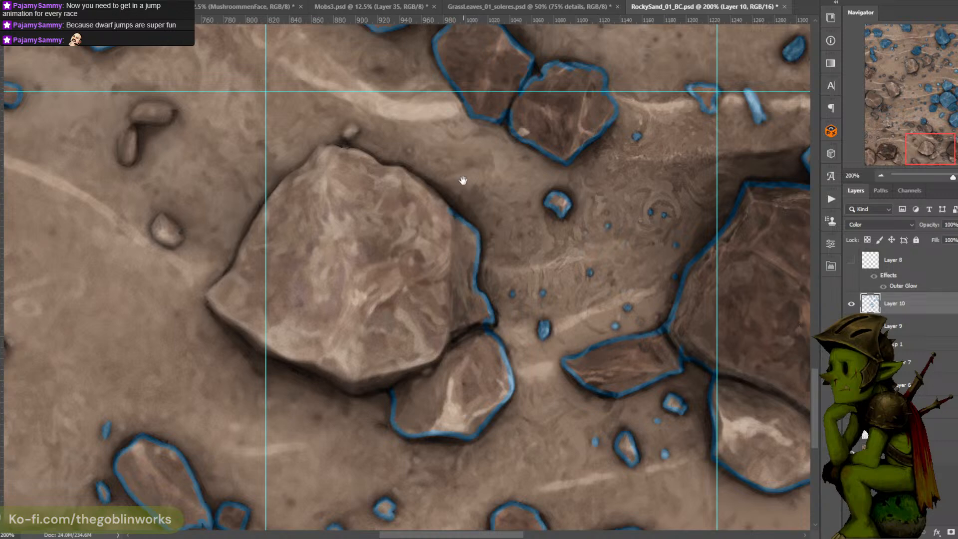
drag(462, 180, 521, 274)
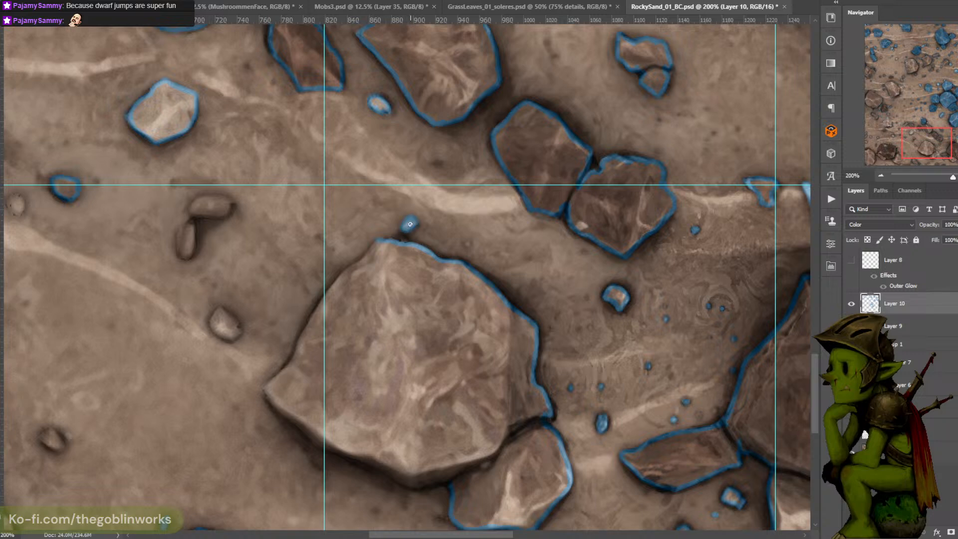
drag(435, 228, 594, 169)
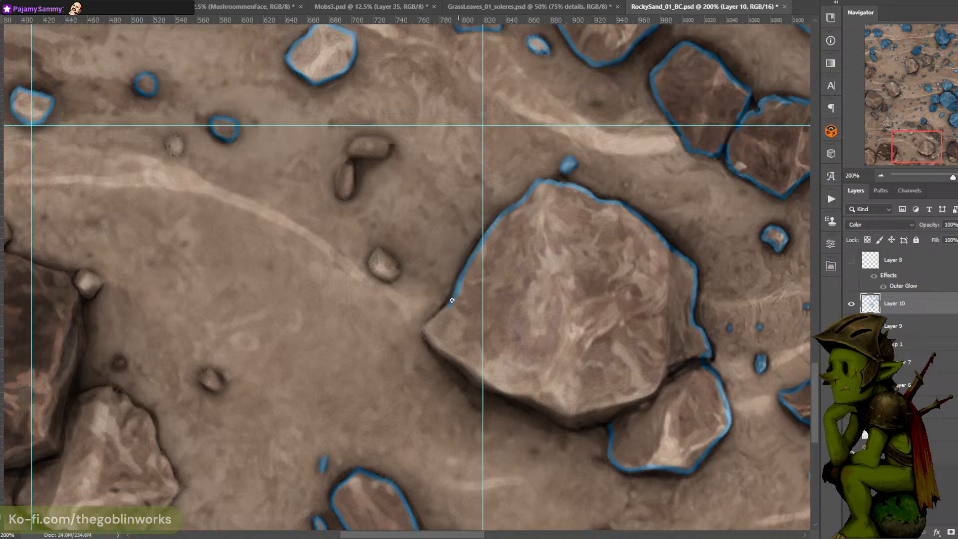
mouse_move(452, 300)
mouse_down()
mouse_move(424, 333)
mouse_move(450, 206)
mouse_move(435, 190)
mouse_up()
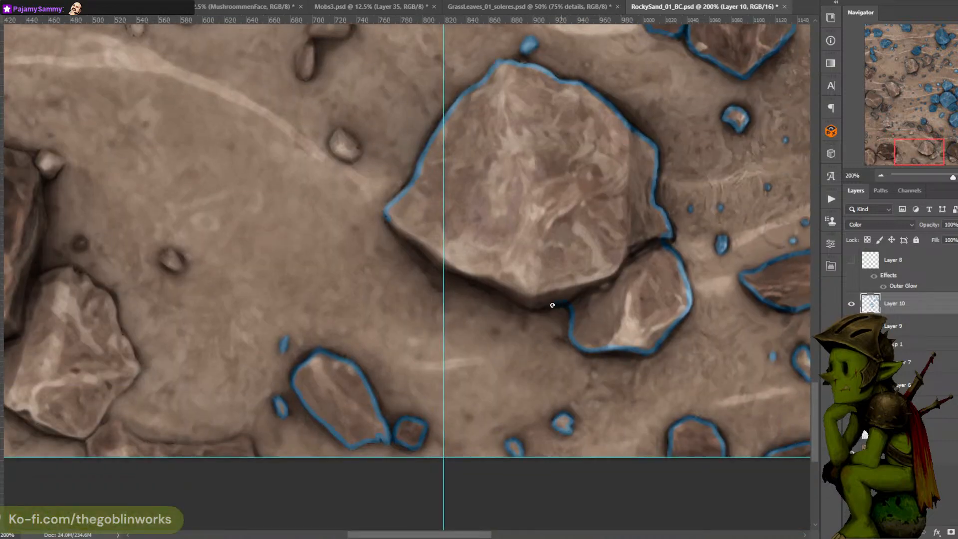
mouse_move(552, 305)
mouse_down()
mouse_move(468, 271)
mouse_move(480, 278)
mouse_move(439, 268)
mouse_move(395, 213)
mouse_up()
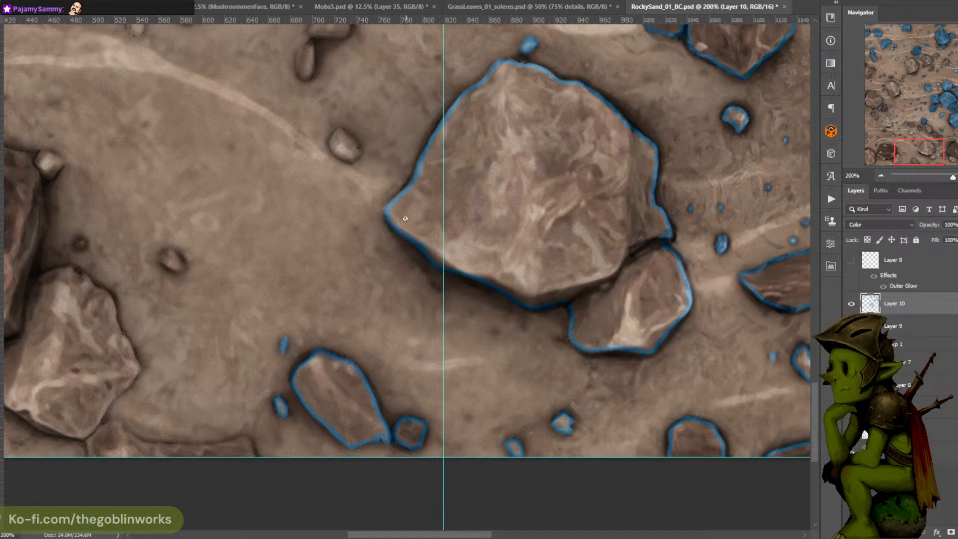
Outline the small scattered pebbles in the sand left of the pale boulder in blue, including the two touching oblong ones
scroll(624, 80, up, 2)
key(ctrl+minus)
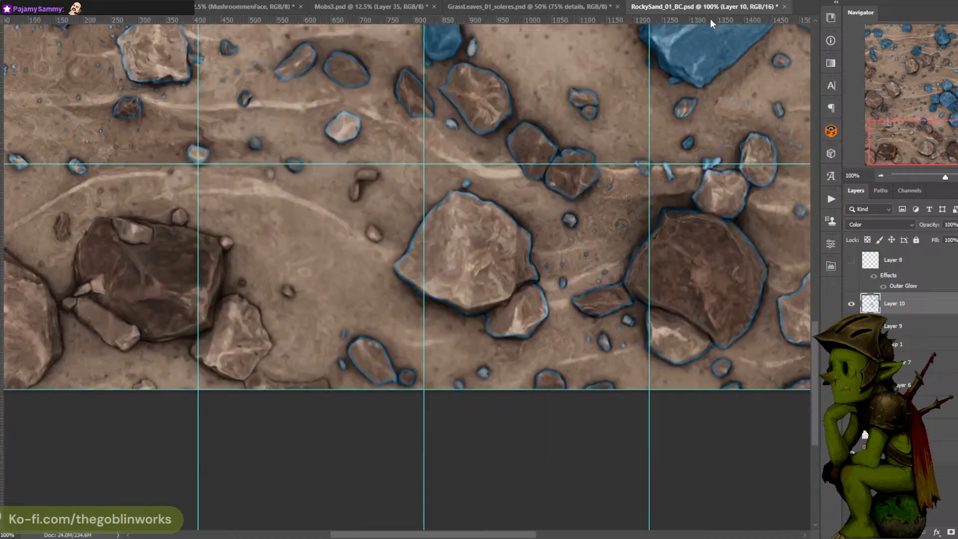
key(ctrl+plus)
drag(513, 131, 632, 137)
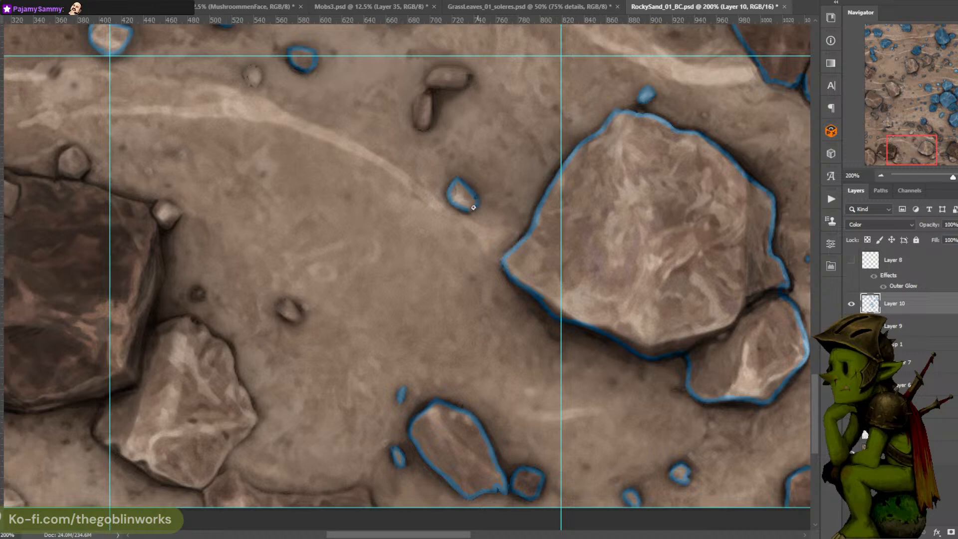
scroll(465, 210, up, 3)
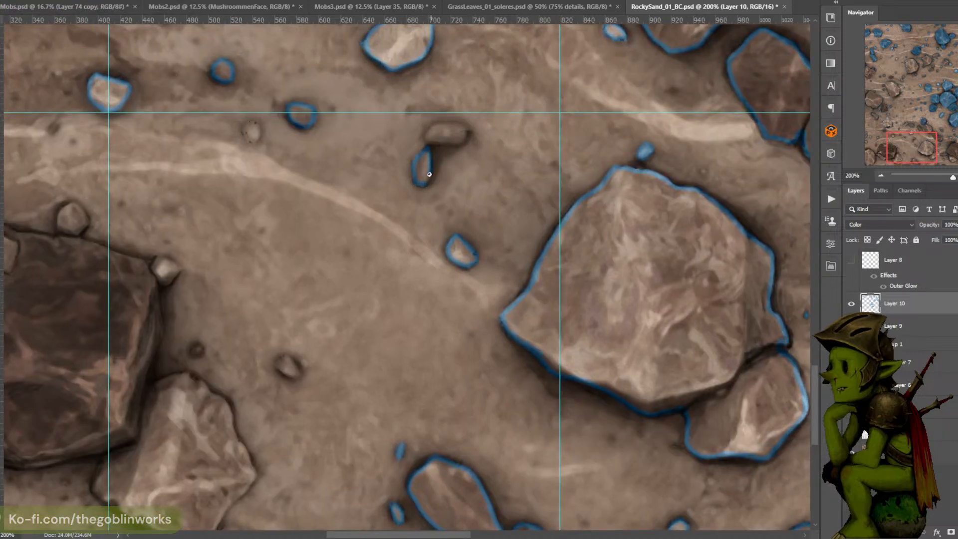
mouse_move(427, 140)
mouse_down()
mouse_move(466, 123)
mouse_move(451, 124)
mouse_move(467, 131)
mouse_move(463, 142)
mouse_move(430, 144)
mouse_move(538, 118)
mouse_move(581, 92)
mouse_move(551, 130)
mouse_up()
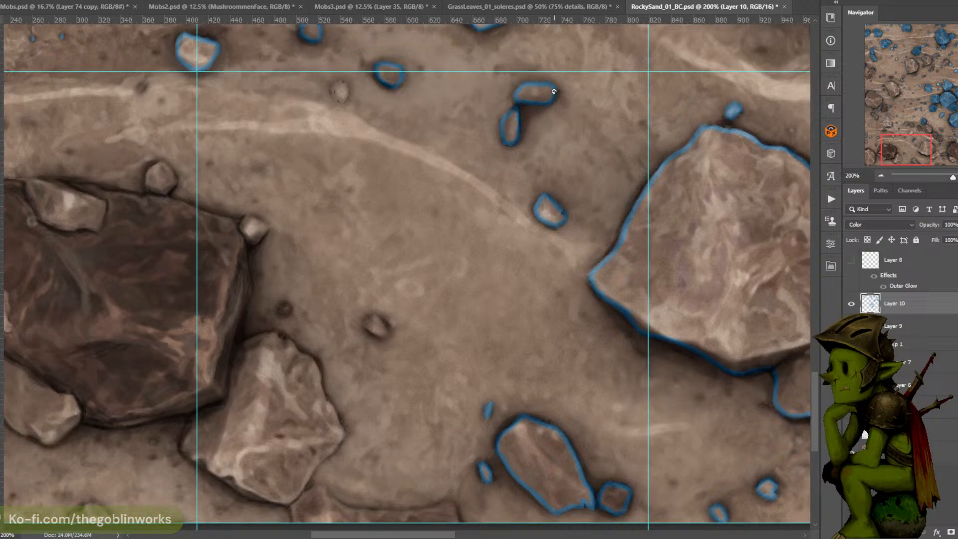
drag(447, 217, 511, 118)
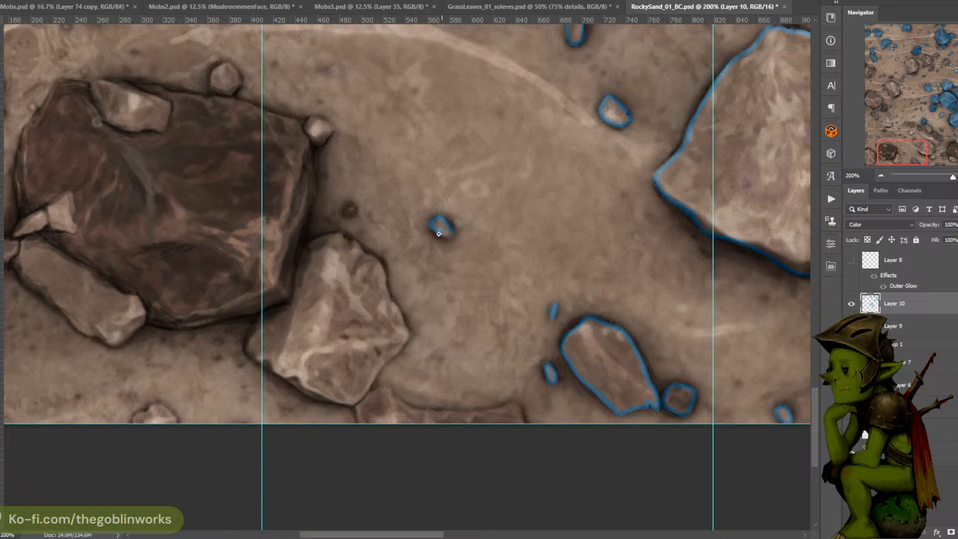
Outline the flat rock cut off by the lower canvas edge in blue along its top and both sides
key(ctrl+minus)
key(ctrl+minus)
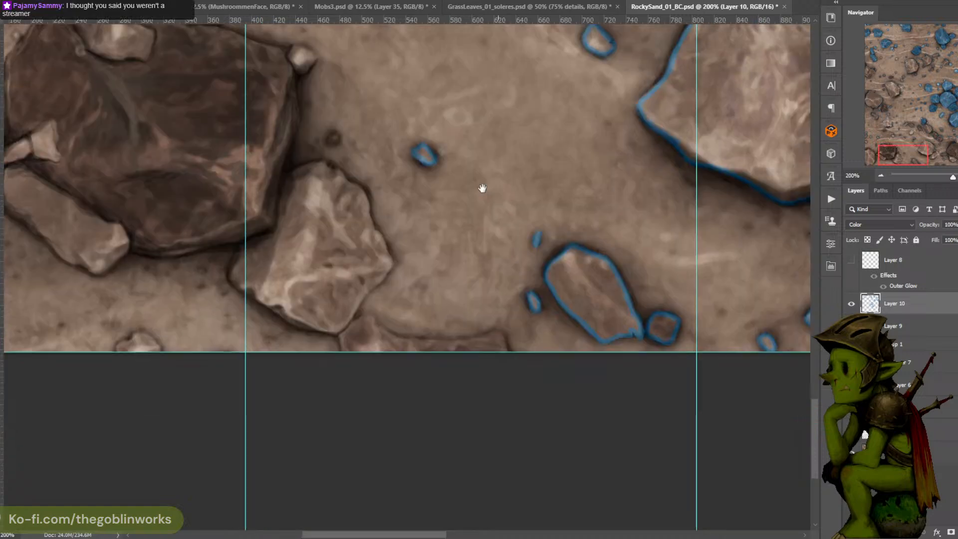
key(ctrl+plus)
key(ctrl+plus)
key(ctrl+plus)
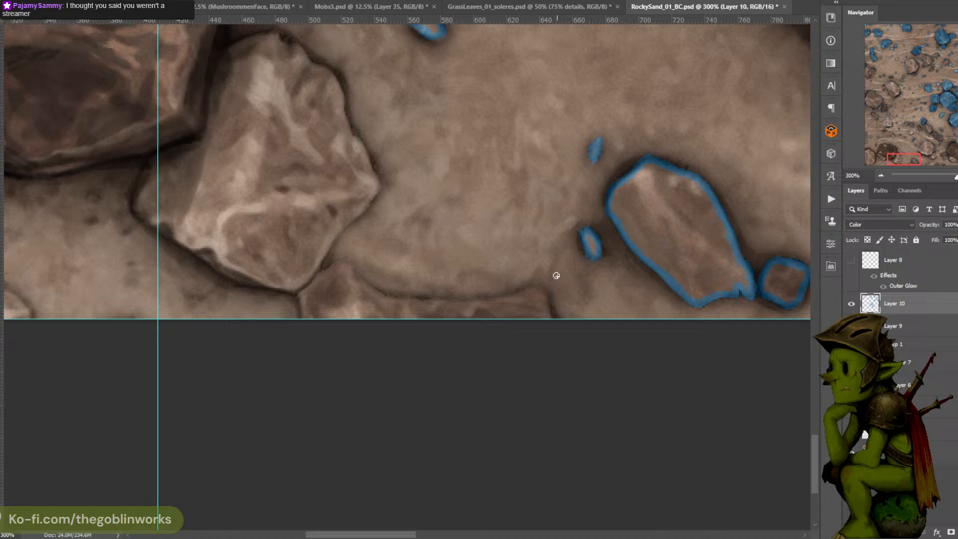
mouse_move(550, 313)
mouse_down()
mouse_move(533, 287)
mouse_move(476, 303)
mouse_move(491, 305)
mouse_move(403, 302)
mouse_move(421, 302)
mouse_move(361, 284)
mouse_move(381, 295)
mouse_move(349, 258)
mouse_move(373, 291)
mouse_move(347, 262)
mouse_up()
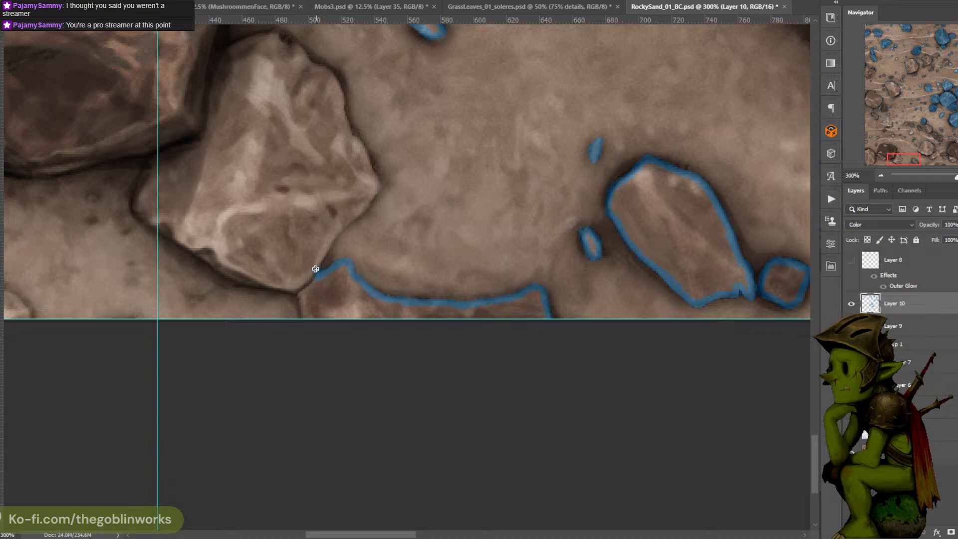
drag(346, 223, 387, 231)
drag(342, 298, 347, 335)
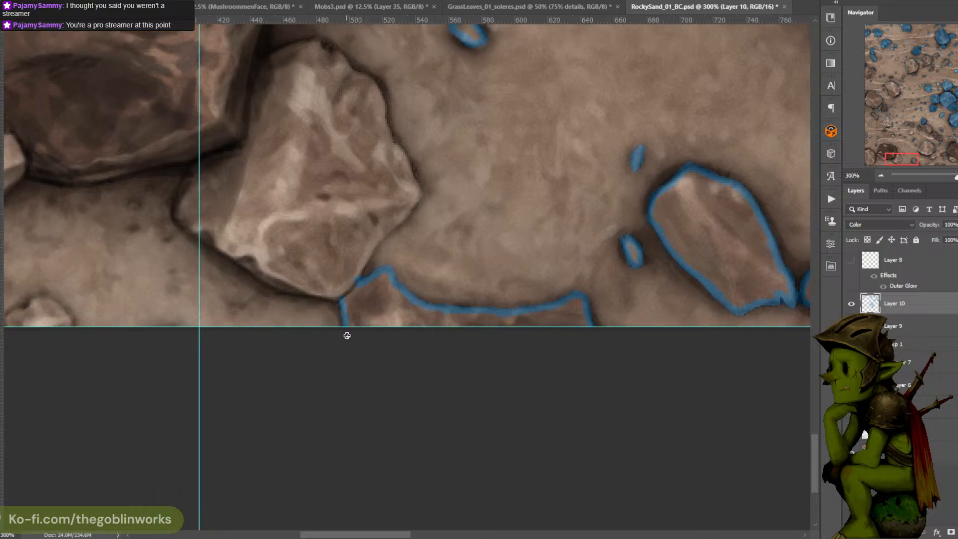
Outline the pale angular rock beside the large dark boulder and the small pebble on the lower canvas edge in blue
mouse_move(362, 280)
mouse_down()
mouse_move(408, 315)
mouse_move(410, 294)
mouse_up()
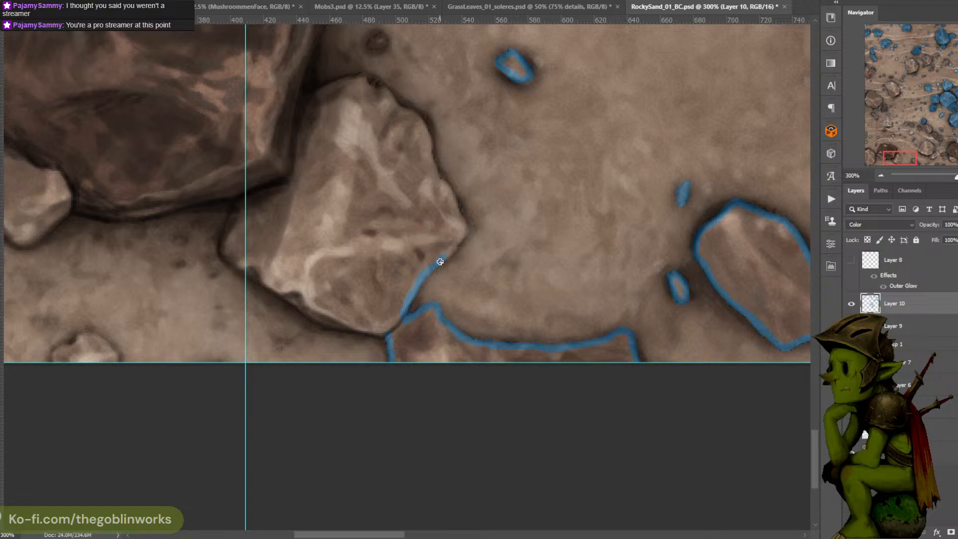
mouse_move(457, 241)
mouse_down()
mouse_move(465, 219)
mouse_move(454, 206)
mouse_move(457, 169)
mouse_move(473, 261)
mouse_move(446, 210)
mouse_move(460, 216)
mouse_move(462, 240)
mouse_move(444, 199)
mouse_move(452, 183)
mouse_move(461, 239)
mouse_move(450, 257)
mouse_move(450, 234)
mouse_move(450, 260)
mouse_move(440, 220)
mouse_move(384, 178)
mouse_move(327, 213)
mouse_up()
drag(393, 218, 467, 78)
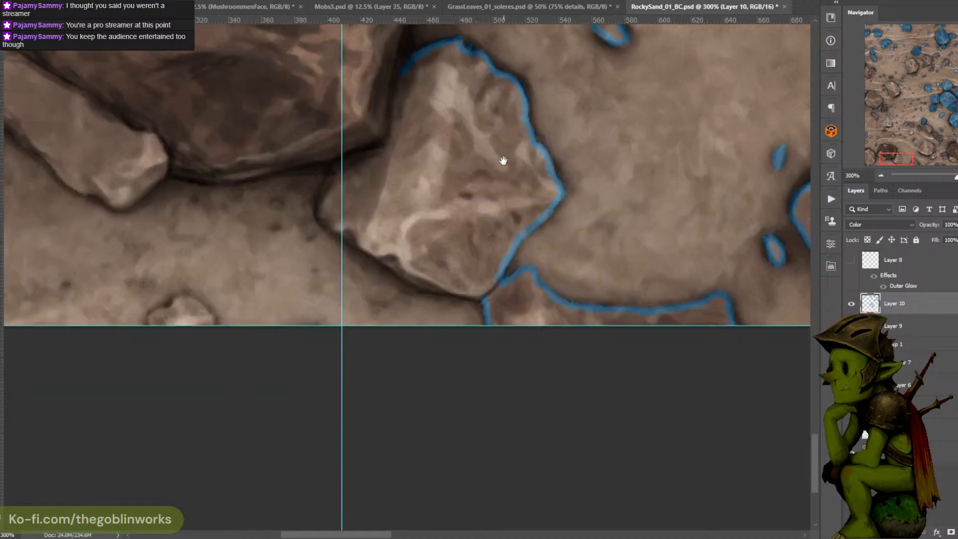
mouse_move(464, 291)
mouse_down()
mouse_move(415, 287)
mouse_move(345, 236)
mouse_move(329, 208)
mouse_move(333, 229)
mouse_move(315, 210)
mouse_move(323, 181)
mouse_up()
key(ctrl+z)
mouse_move(341, 232)
mouse_down()
mouse_move(317, 201)
mouse_move(337, 162)
mouse_move(415, 133)
mouse_move(433, 199)
mouse_move(457, 208)
mouse_up()
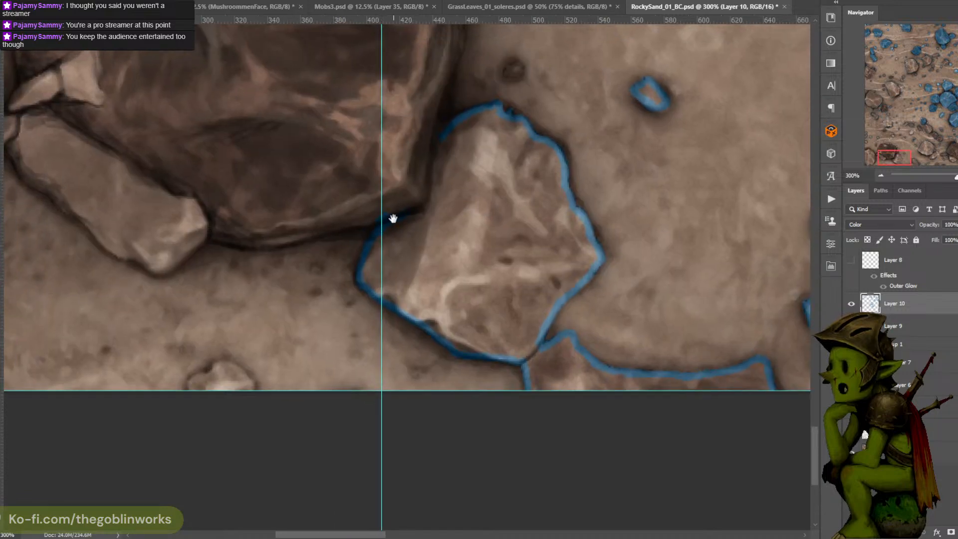
drag(405, 248, 570, 188)
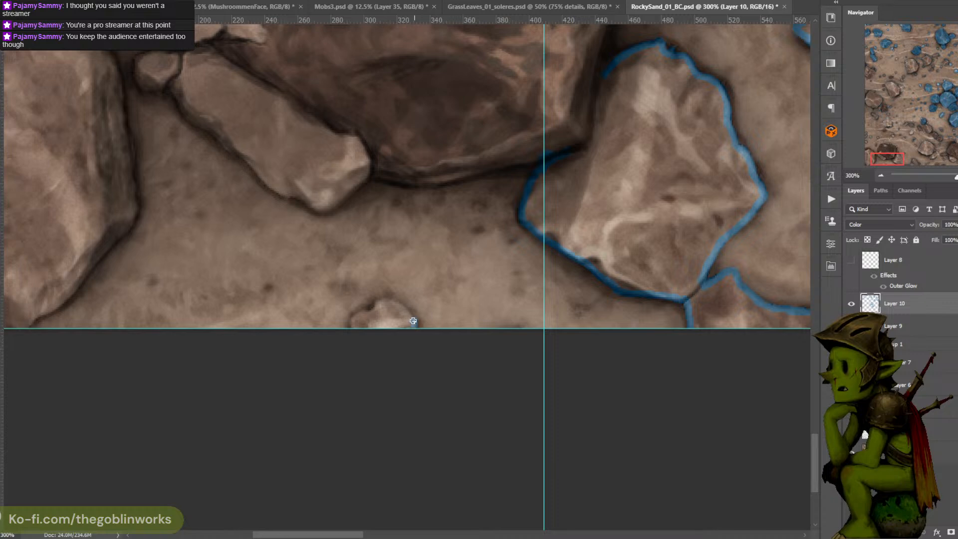
drag(413, 321, 401, 308)
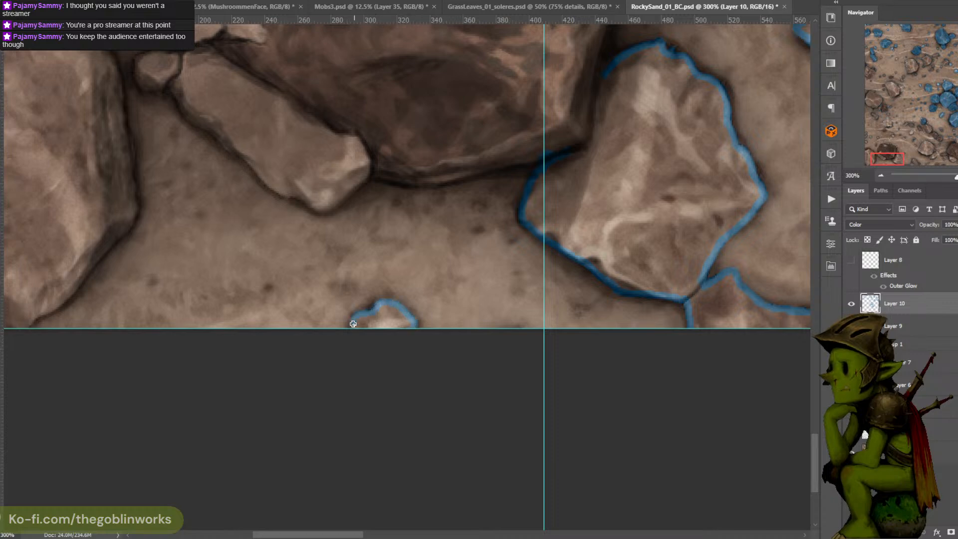
Trace the underside of the large dark boulder and the outer edge of the oblong stone leaning against it in blue
drag(474, 217, 406, 382)
mouse_move(474, 329)
mouse_down()
mouse_move(373, 347)
mouse_move(312, 340)
mouse_up()
mouse_move(411, 305)
mouse_down()
mouse_move(597, 276)
mouse_move(621, 281)
mouse_up()
mouse_move(516, 310)
mouse_down()
mouse_move(468, 349)
mouse_move(424, 334)
mouse_move(431, 313)
mouse_move(405, 321)
mouse_up()
drag(371, 290, 306, 225)
Outline the small round stone at the oblong stone's upper end in blue, redrawing the unsatisfactory strokes
drag(441, 231, 514, 265)
mouse_move(378, 259)
mouse_down()
mouse_move(355, 264)
mouse_move(348, 236)
mouse_move(385, 213)
mouse_up()
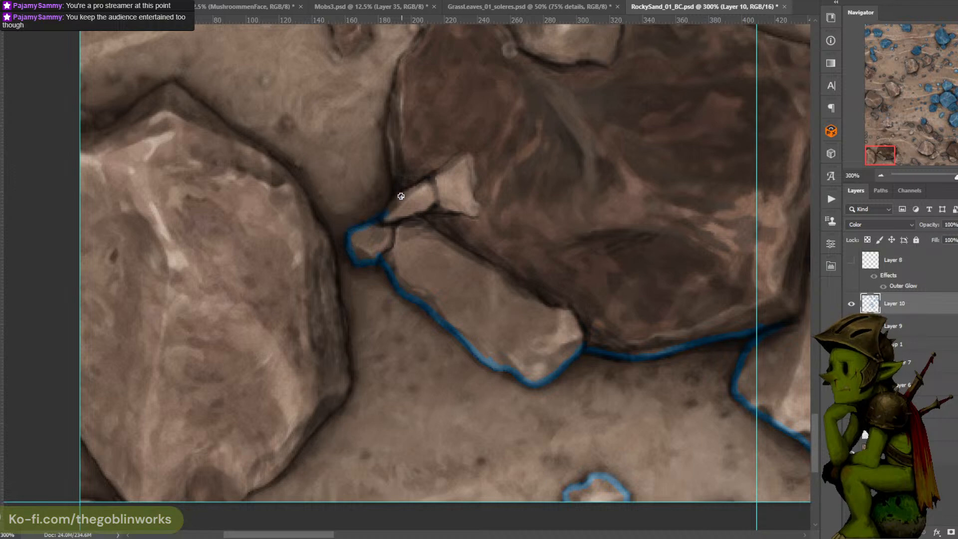
key(ctrl+z)
mouse_move(380, 259)
mouse_down()
mouse_move(358, 263)
mouse_move(349, 253)
mouse_move(346, 231)
mouse_move(365, 226)
mouse_up()
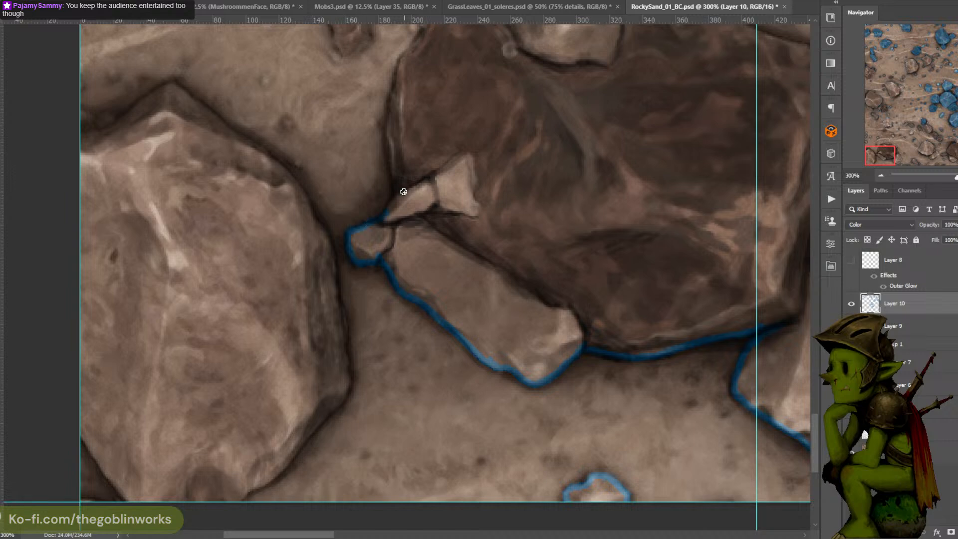
scroll(423, 208, up, 2)
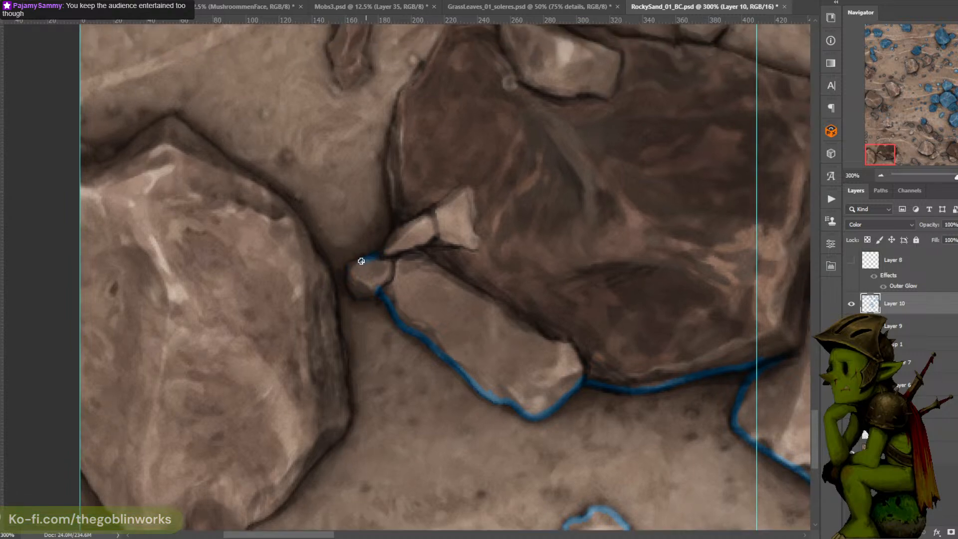
mouse_move(361, 261)
mouse_down()
mouse_move(348, 268)
mouse_move(349, 284)
mouse_move(359, 299)
mouse_move(379, 295)
mouse_up()
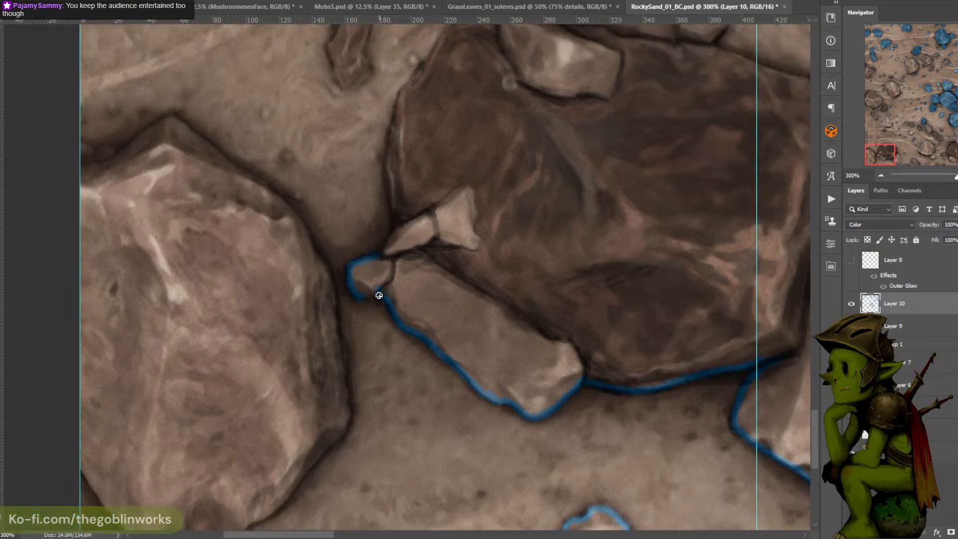
Trace the dark boulder's left side in blue from the pale chips up to its top corner, redoing the uneven stroke
drag(381, 256, 396, 230)
drag(418, 187, 412, 228)
mouse_move(389, 268)
mouse_down()
mouse_move(383, 186)
mouse_move(401, 172)
mouse_move(398, 228)
mouse_up()
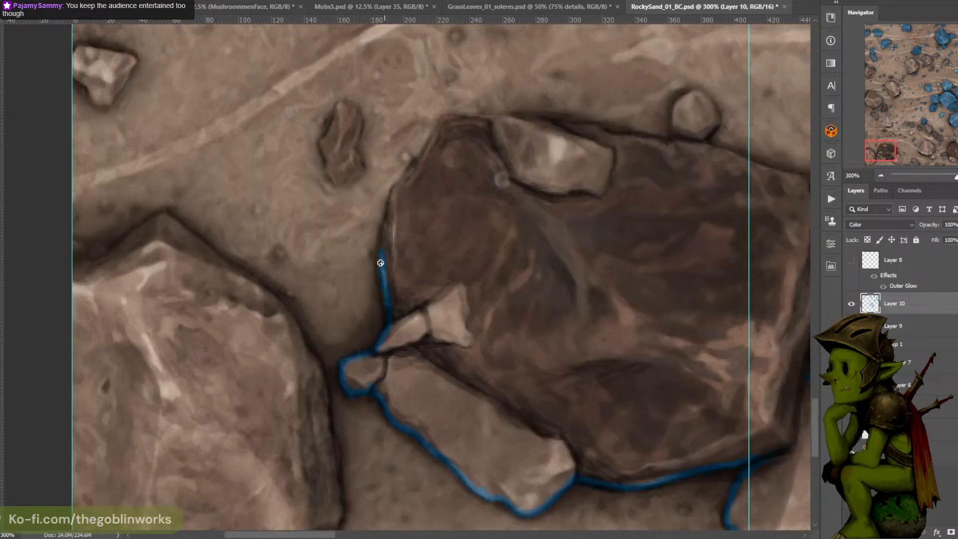
drag(380, 266, 390, 204)
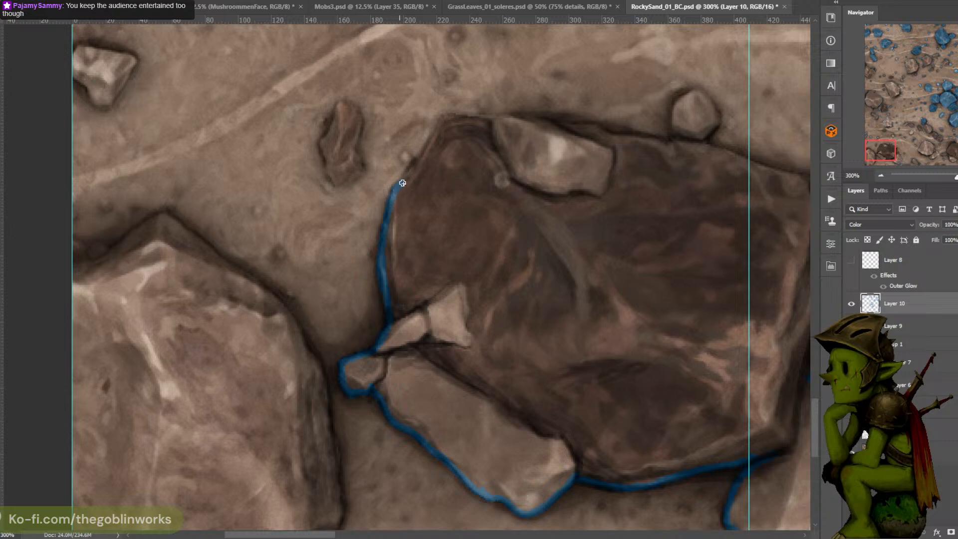
key(ctrl+z)
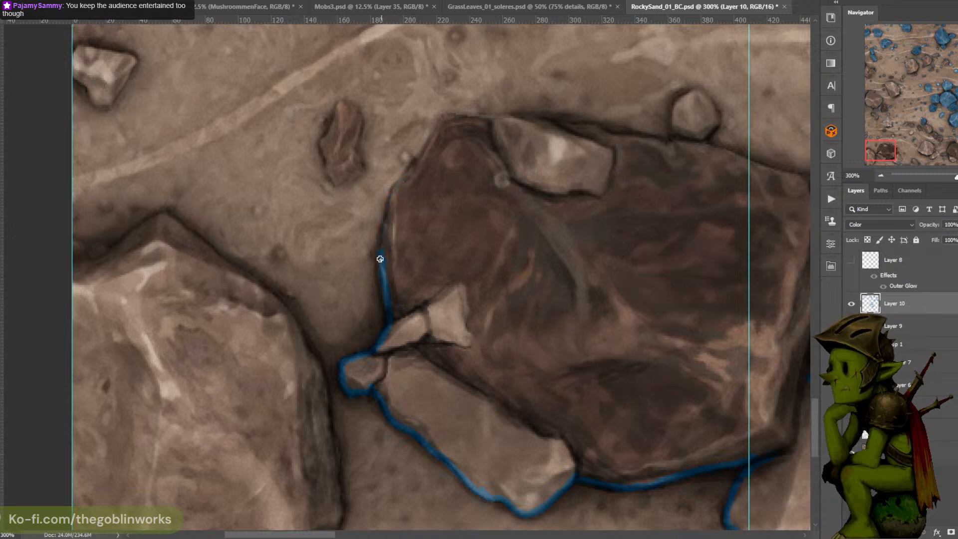
drag(387, 311, 385, 235)
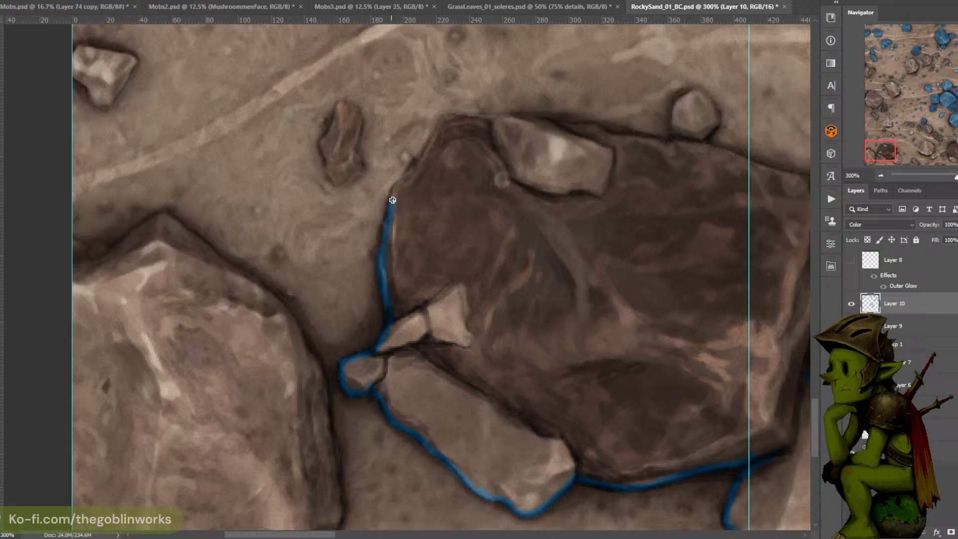
mouse_move(392, 199)
mouse_down()
mouse_move(410, 176)
mouse_move(424, 261)
mouse_move(388, 259)
mouse_move(430, 193)
mouse_up()
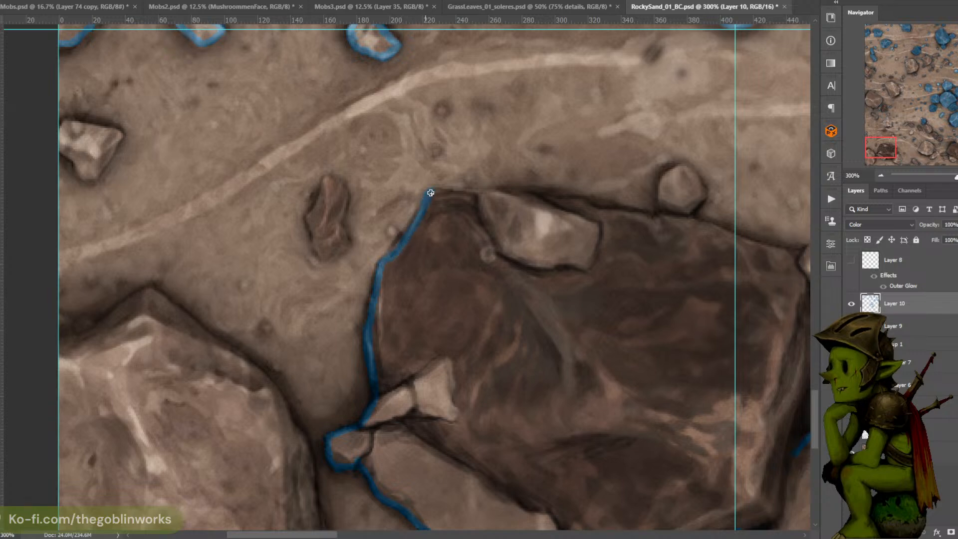
Trace the large dark boulder's right and upper edges in blue, including the two small stones on its rim, and fill the adjacent tiny pebble
mouse_move(561, 144)
mouse_down()
mouse_move(496, 129)
mouse_move(444, 141)
mouse_move(438, 132)
mouse_up()
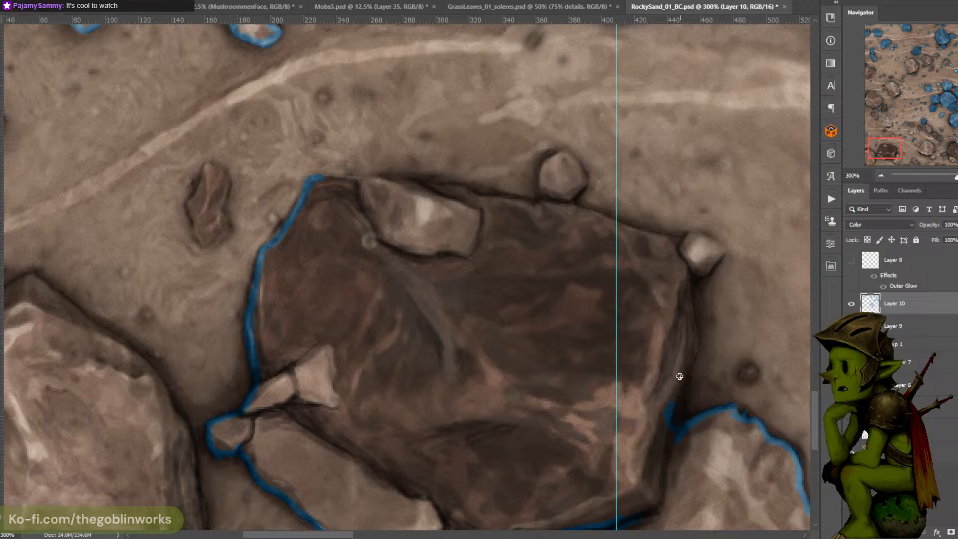
mouse_move(669, 414)
mouse_down()
mouse_move(691, 357)
mouse_move(687, 269)
mouse_move(701, 272)
mouse_move(721, 253)
mouse_move(625, 228)
mouse_move(575, 197)
mouse_move(579, 169)
mouse_move(559, 150)
mouse_move(545, 162)
mouse_up()
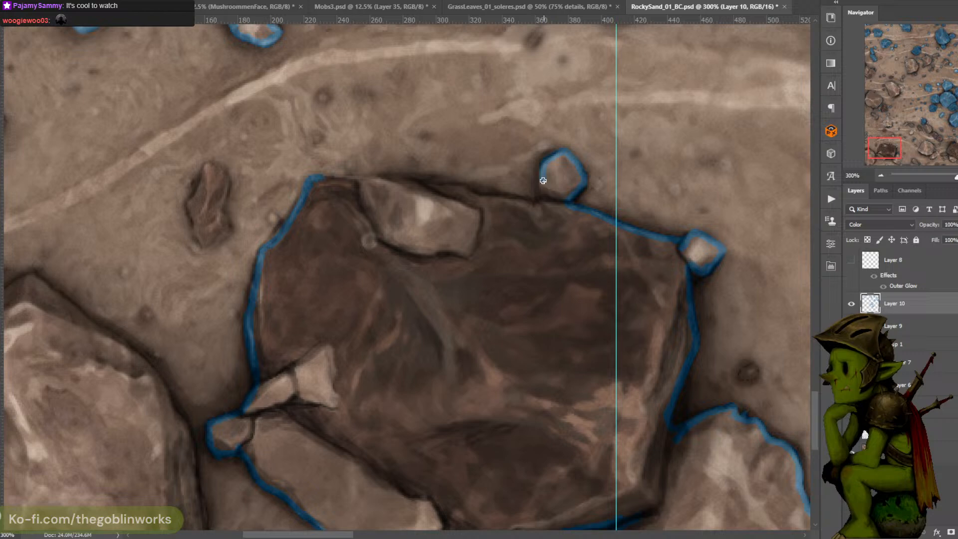
click(544, 145)
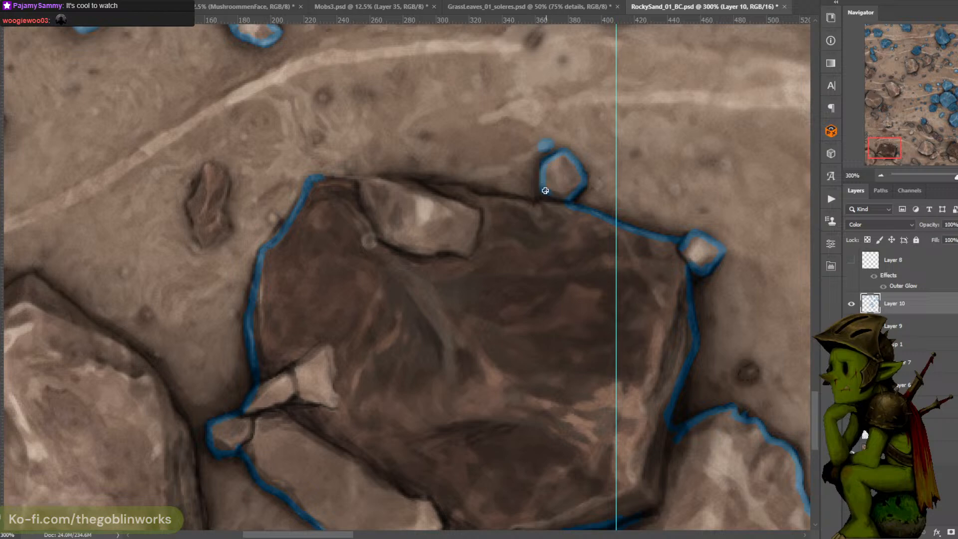
mouse_move(545, 197)
mouse_down()
mouse_move(532, 206)
mouse_move(510, 202)
mouse_up()
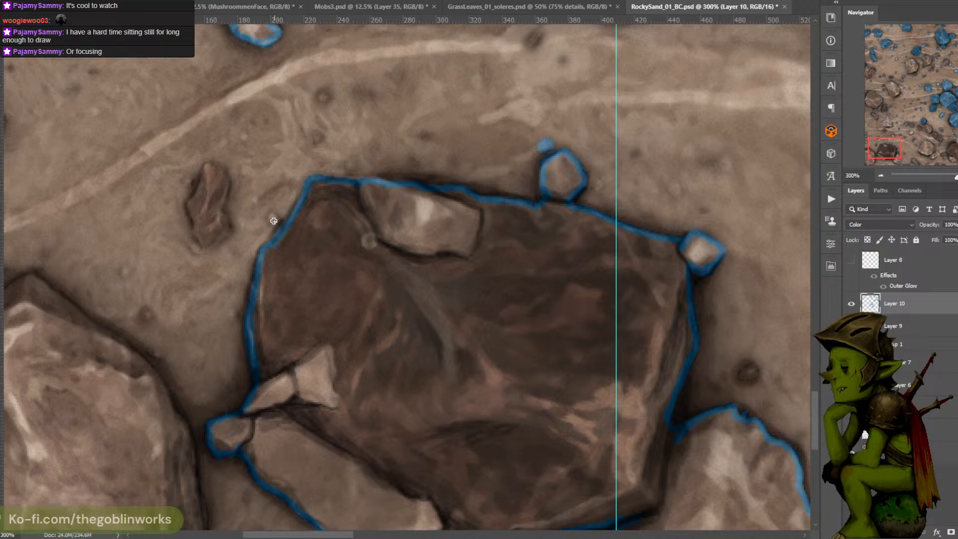
Fill the tiny pebbles scattered around the large dark boulder with blue dots
click(274, 219)
click(323, 97)
click(317, 139)
click(674, 189)
key(ctrl+minus)
key(ctrl+plus)
drag(680, 289, 555, 141)
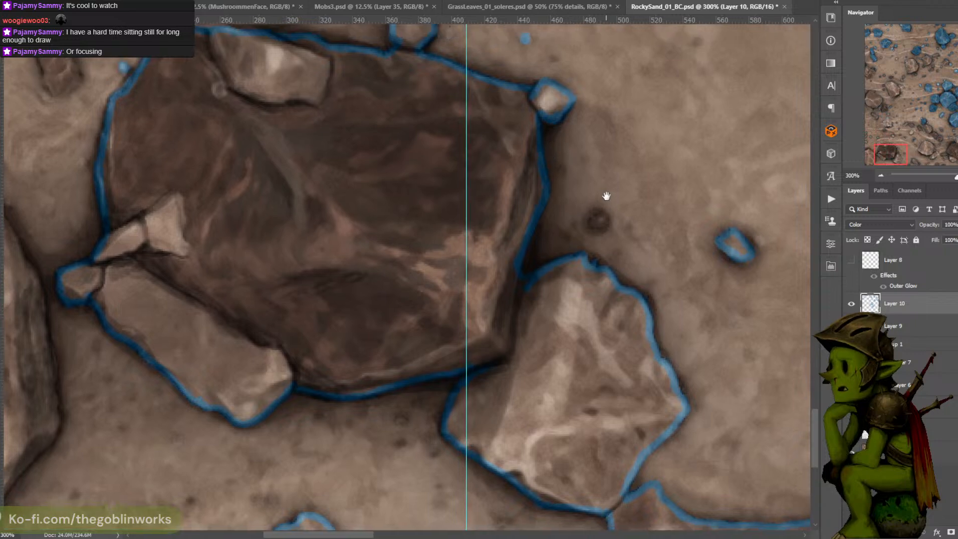
click(596, 223)
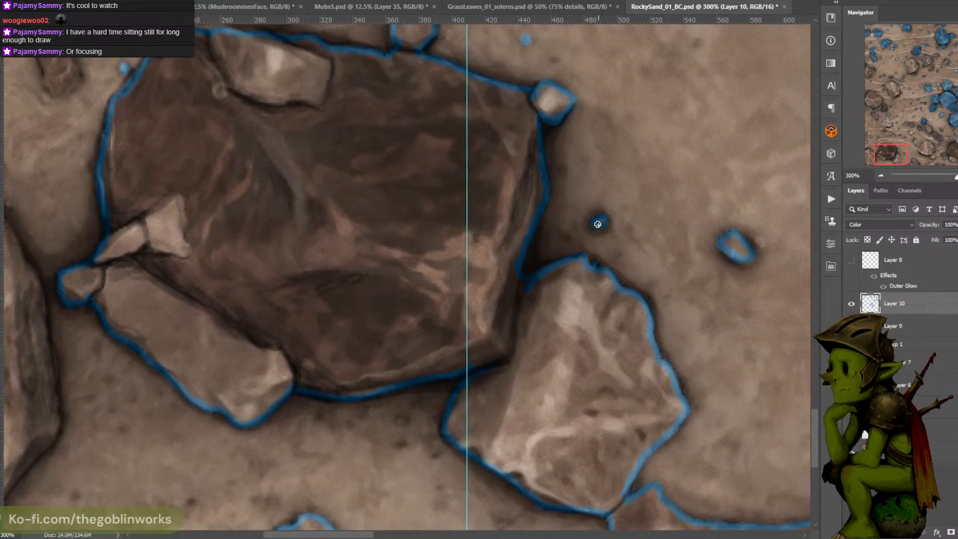
Outline the small pale oval pebble near the pale sand ridge above the dark boulder in blue
key(ctrl+minus)
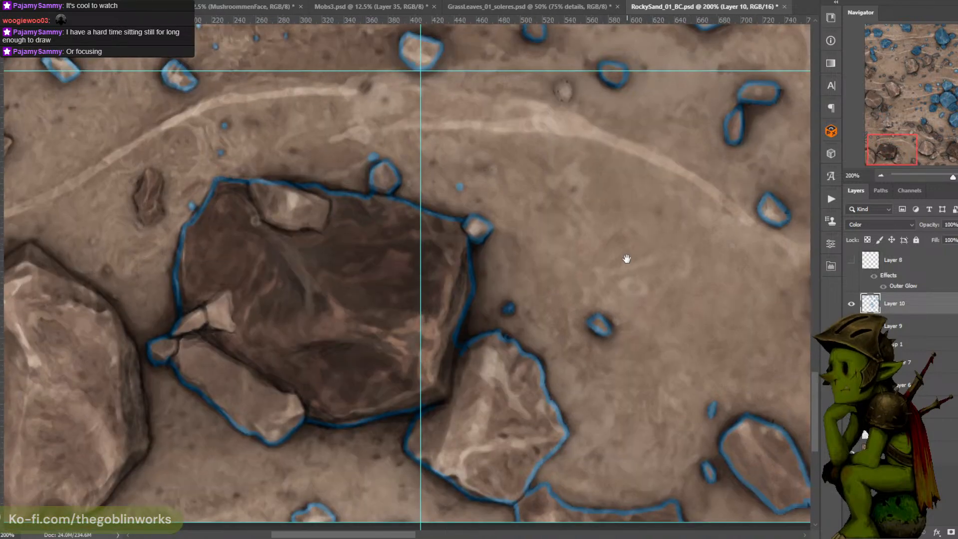
key(ctrl+plus)
drag(577, 151, 470, 339)
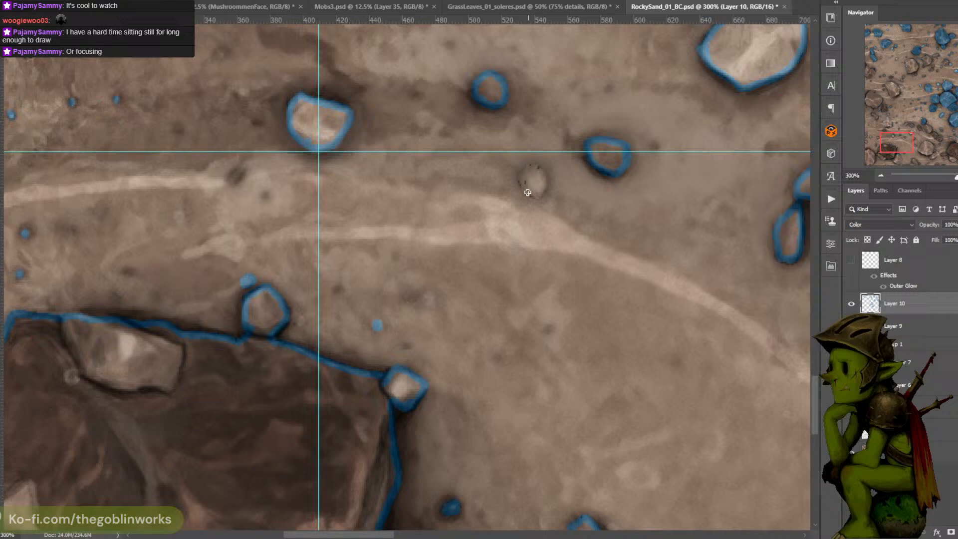
mouse_move(537, 171)
mouse_down()
mouse_move(539, 197)
mouse_move(528, 193)
mouse_move(606, 197)
mouse_move(667, 221)
mouse_up()
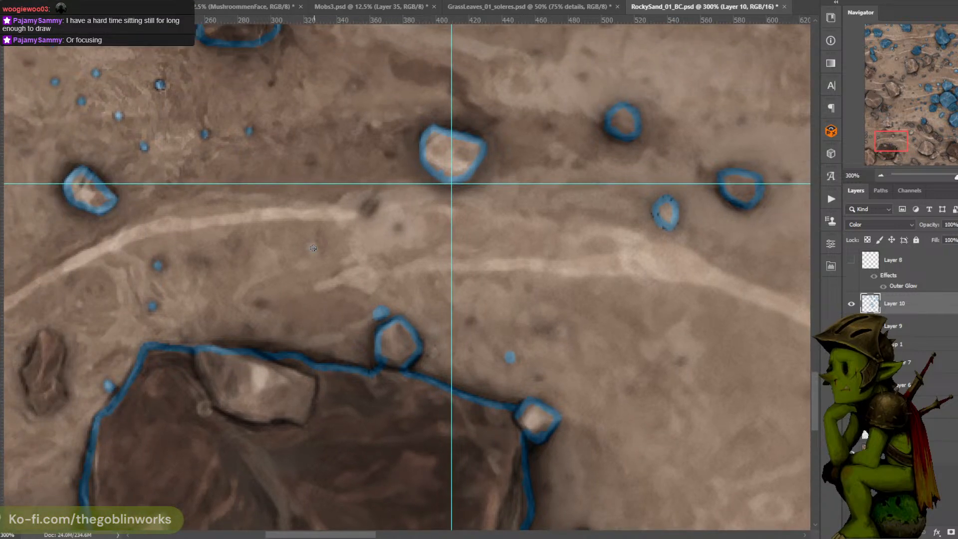
Outline the narrow reddish-brown stone between the sand ridge and the dark boulder's upper left corner in blue
drag(417, 197, 691, 58)
key(ctrl+minus)
drag(489, 280, 579, 201)
drag(487, 135, 497, 165)
key(ctrl+plus)
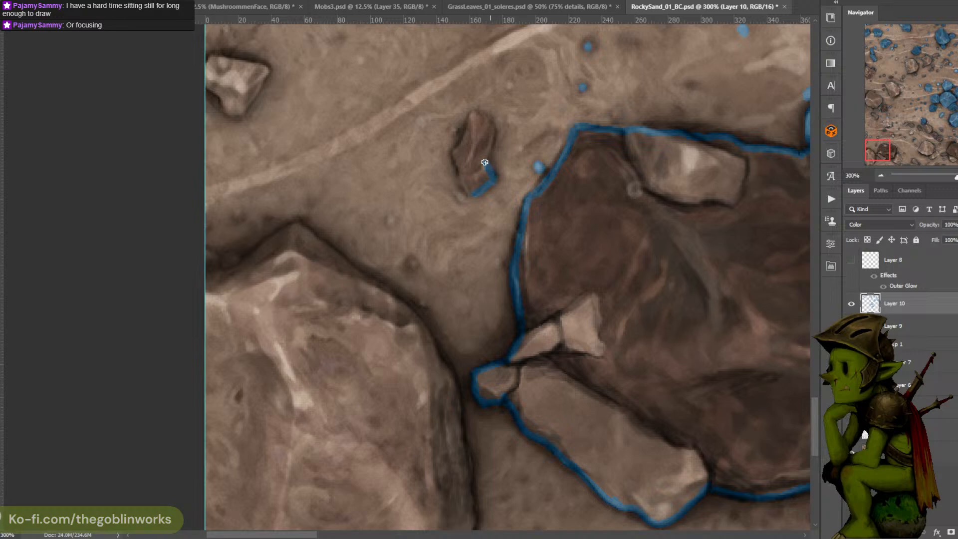
drag(503, 106, 497, 146)
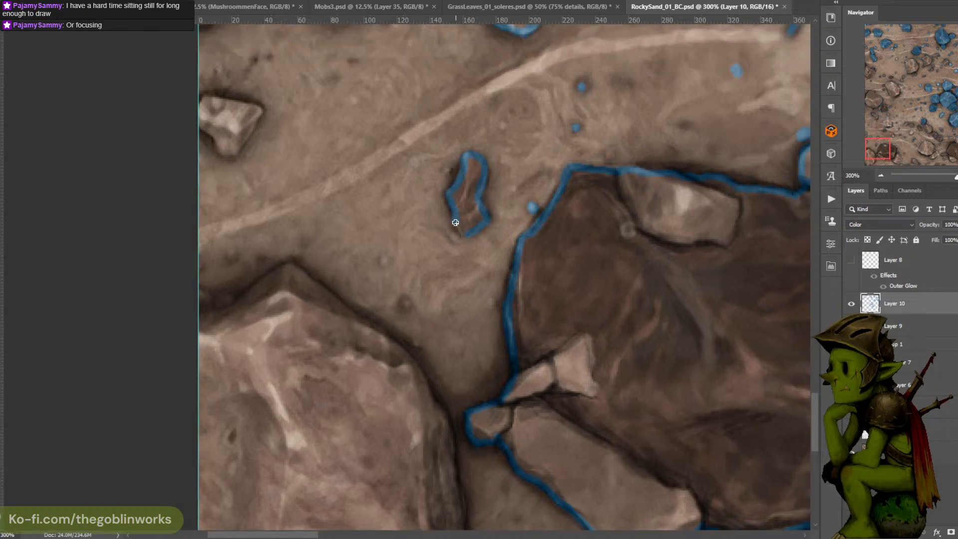
drag(469, 224, 553, 156)
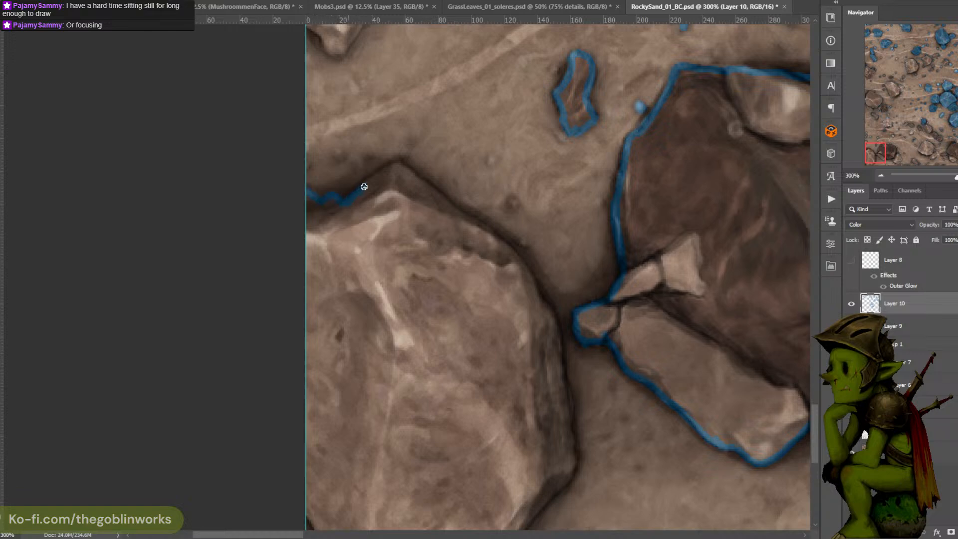
Trace the large pale boulder in the canvas's lower left corner in blue along its upper, right and lower edges, redoing the stroke near the lower border
drag(388, 169, 400, 168)
drag(487, 179, 438, 137)
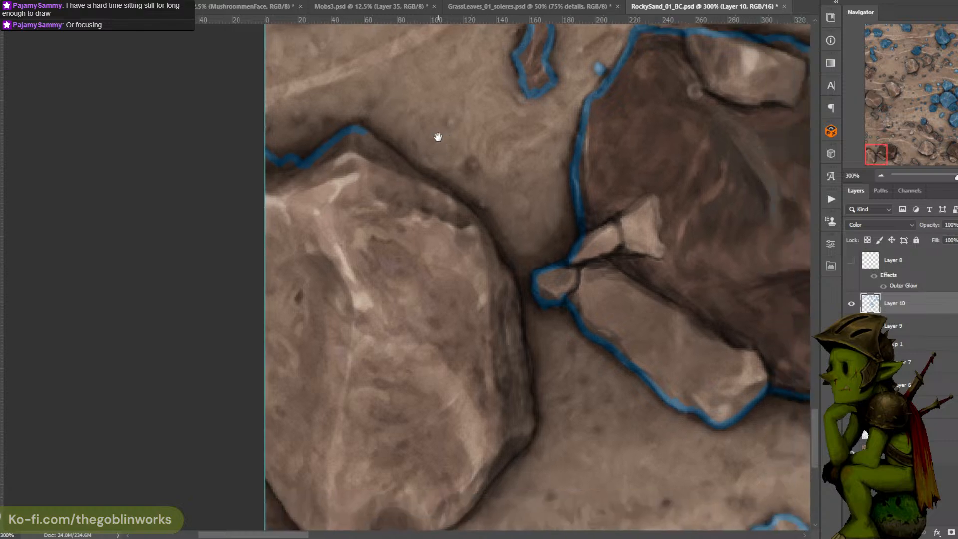
mouse_move(361, 128)
mouse_down()
mouse_move(480, 222)
mouse_move(498, 264)
mouse_move(496, 196)
mouse_move(488, 193)
mouse_move(517, 286)
mouse_move(501, 195)
mouse_move(506, 232)
mouse_up()
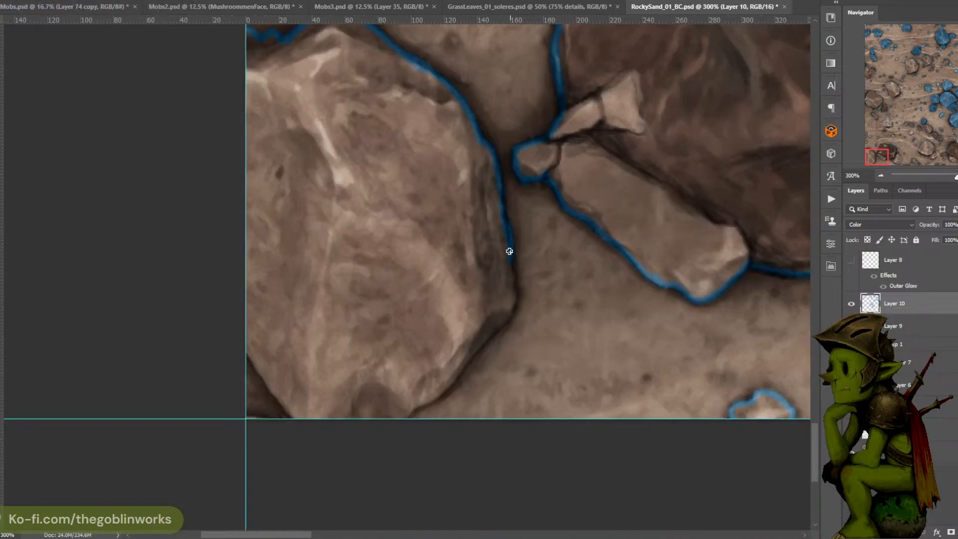
mouse_move(509, 274)
mouse_down()
mouse_move(507, 325)
mouse_move(513, 302)
mouse_move(495, 329)
mouse_up()
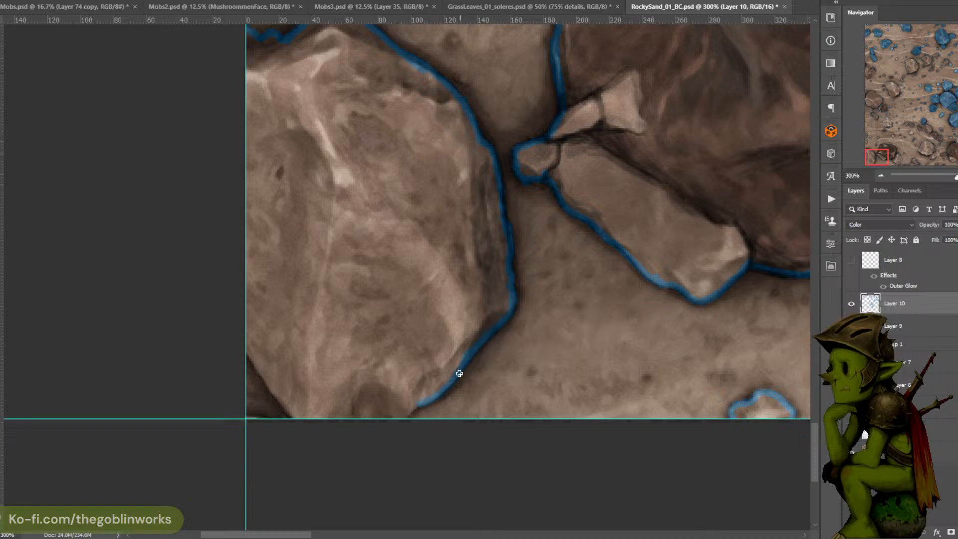
key(ctrl+z)
drag(438, 392, 403, 416)
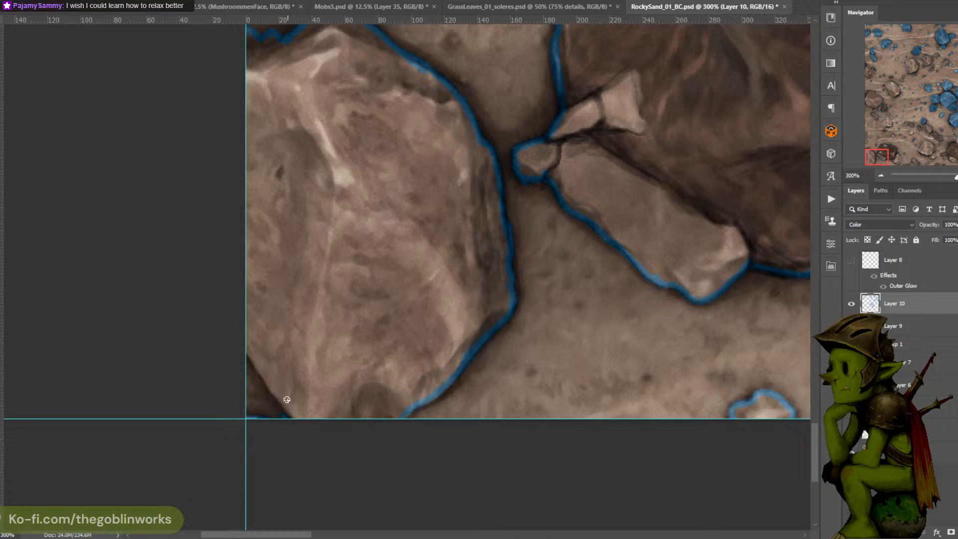
drag(287, 409, 264, 378)
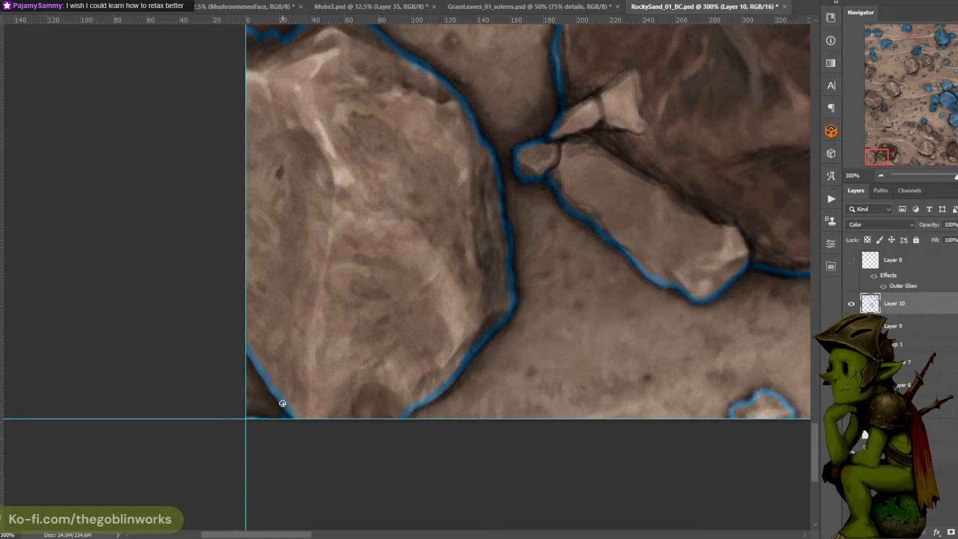
Outline the small pale angular stone on the left canvas edge above the large corner boulder in blue
key(ctrl+minus)
key(ctrl+minus)
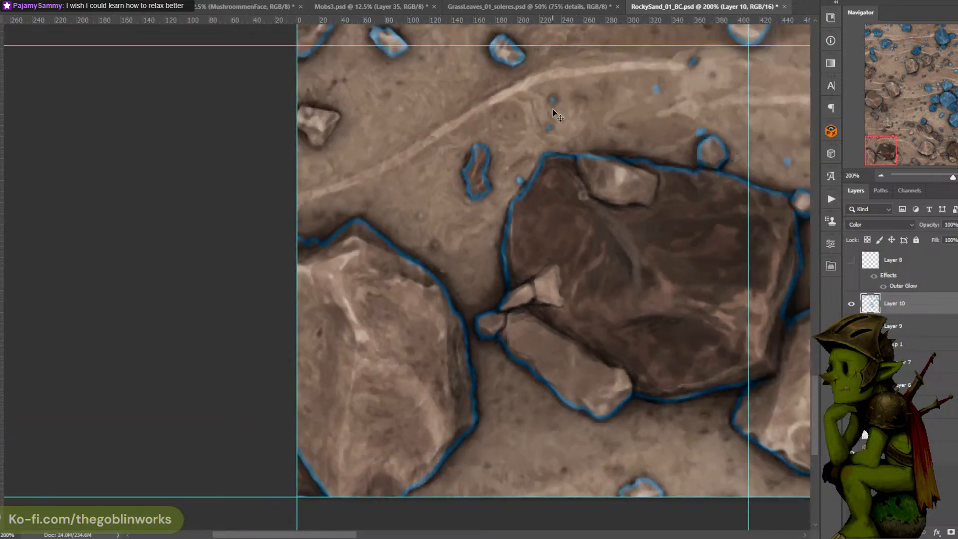
key(ctrl+plus)
key(ctrl+plus)
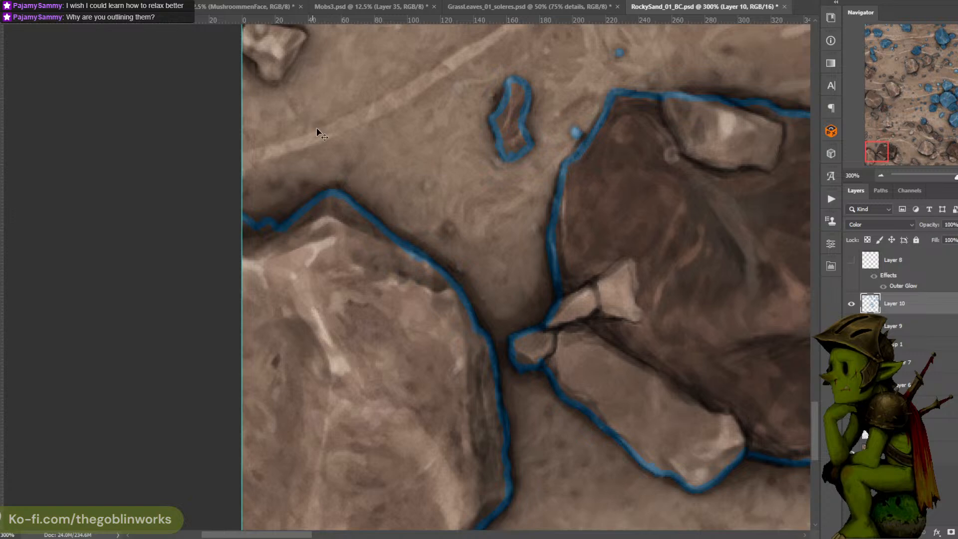
key(ctrl+minus)
key(ctrl+plus)
drag(469, 131, 559, 356)
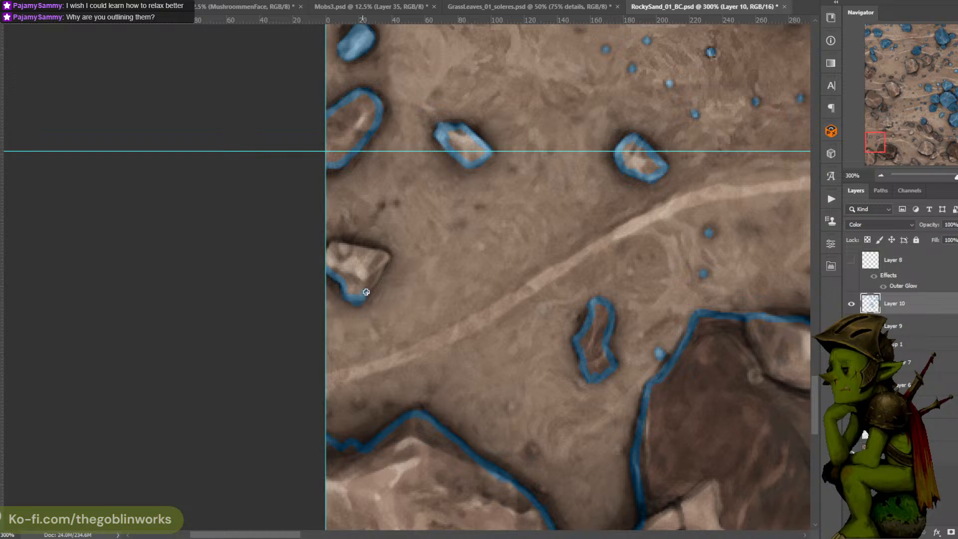
drag(366, 291, 379, 273)
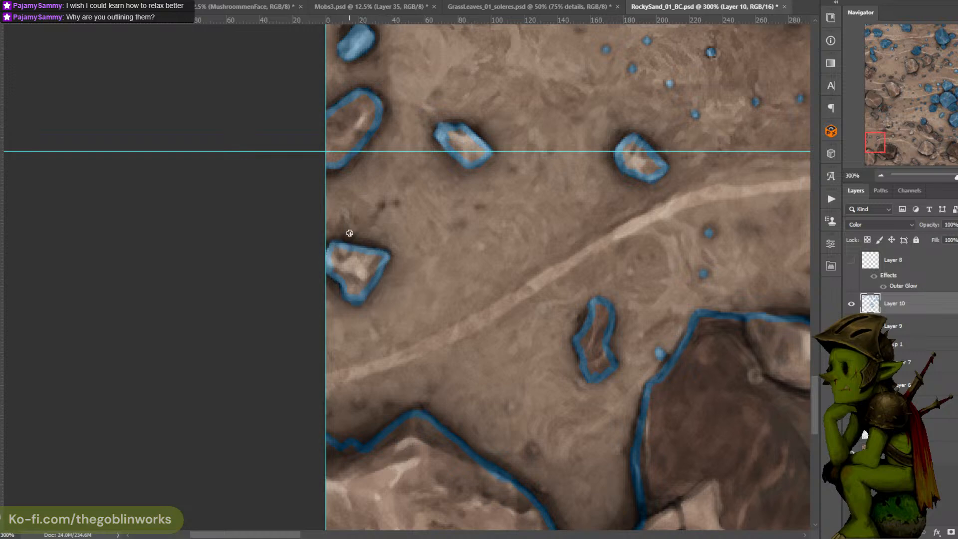
Review the blue stone markings across the whole texture and check the current foreground colour
drag(570, 177, 503, 200)
key(ctrl+minus)
key(ctrl+minus)
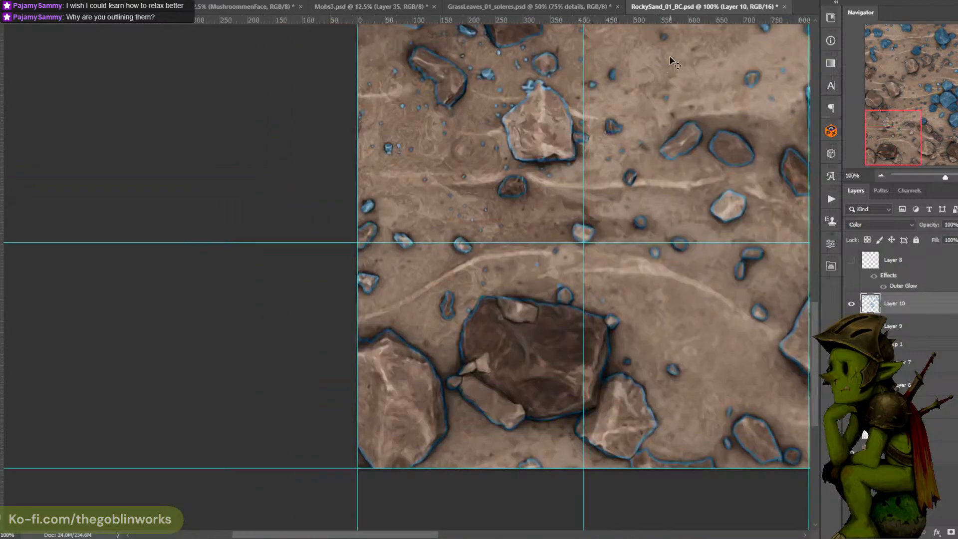
drag(684, 88, 524, 88)
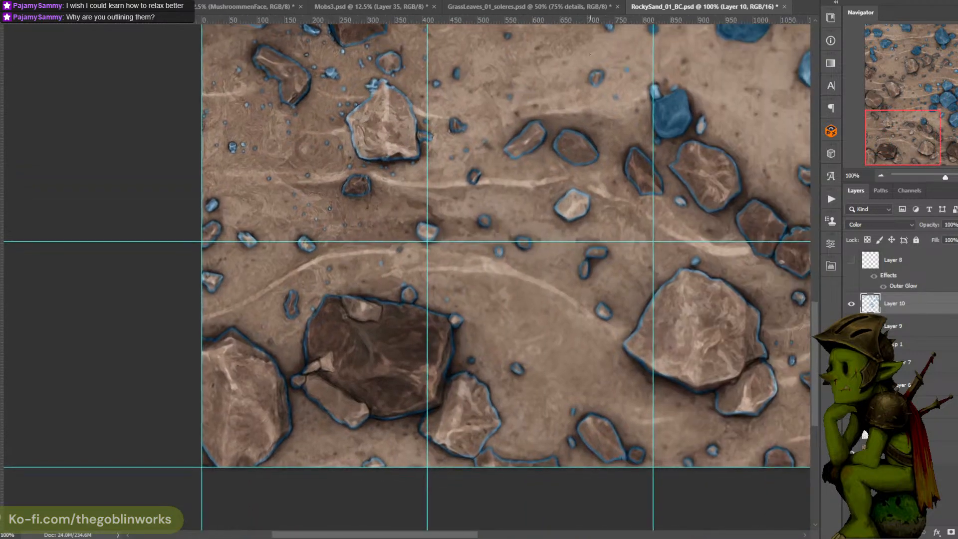
key(ctrl+minus)
drag(658, 92, 574, 152)
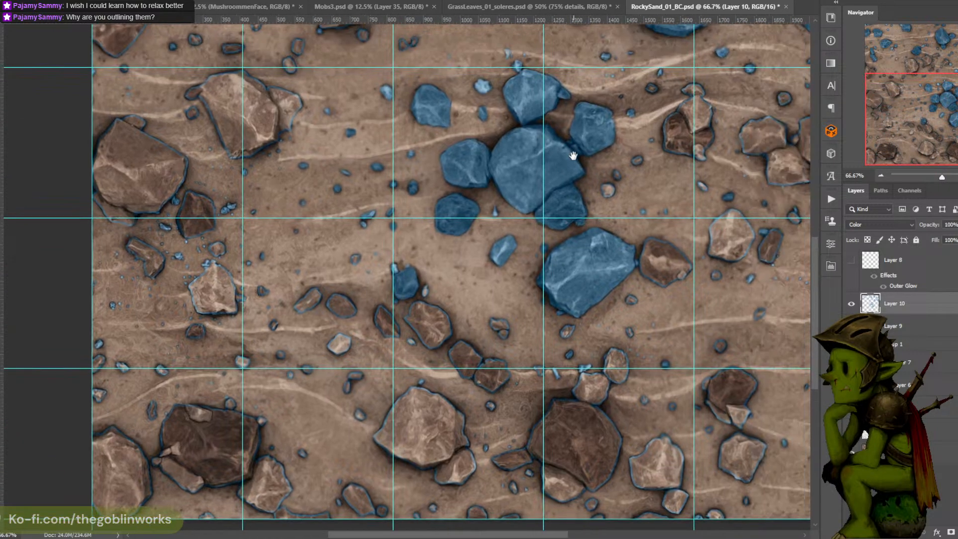
key(ctrl+minus)
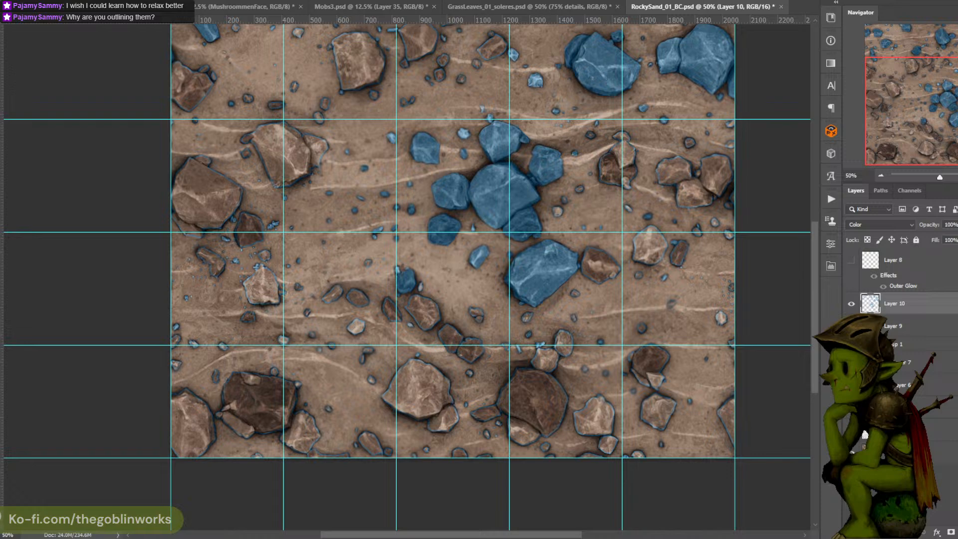
click(1, 371)
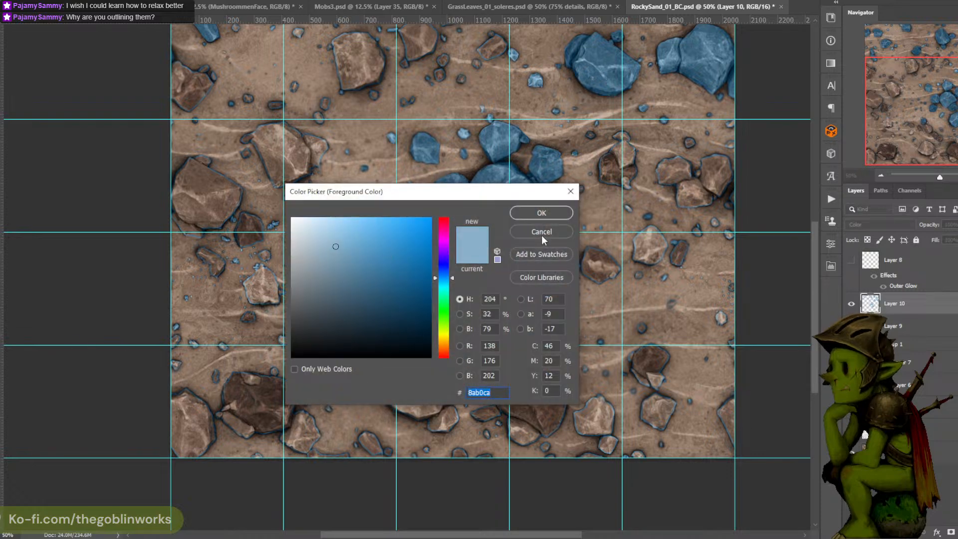
click(570, 191)
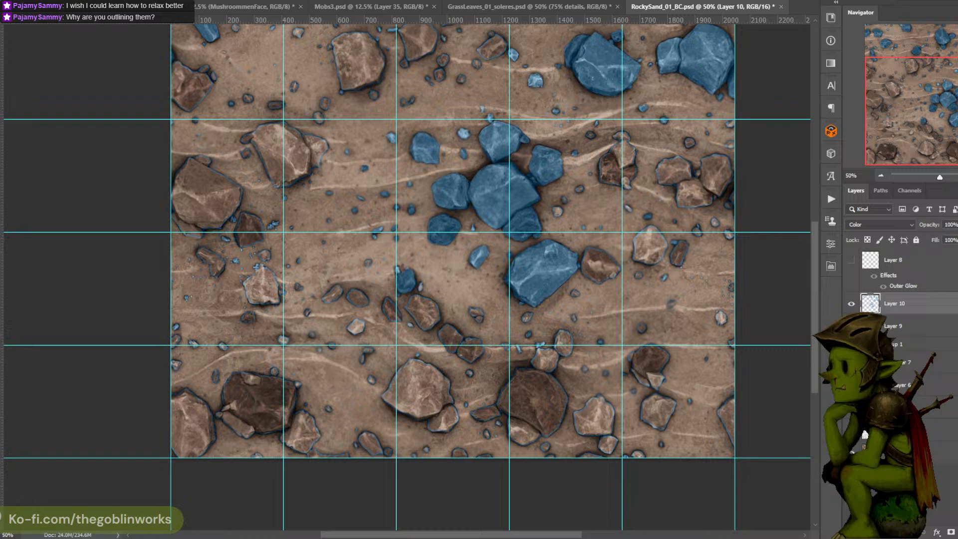
Select the unmarked sand around the stones on Layer 10 with the Magic Wand, discarding the first selection and reselecting
right_click(0, 65)
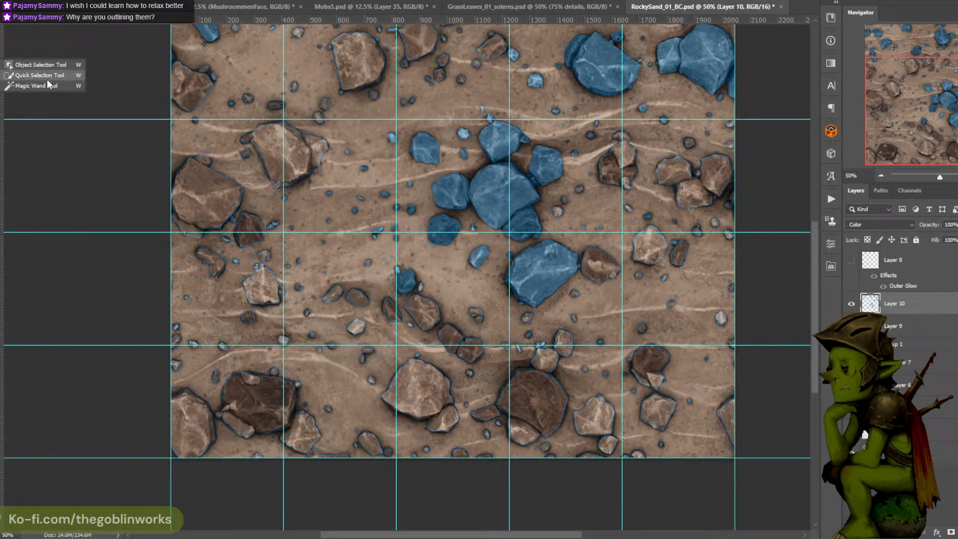
click(46, 86)
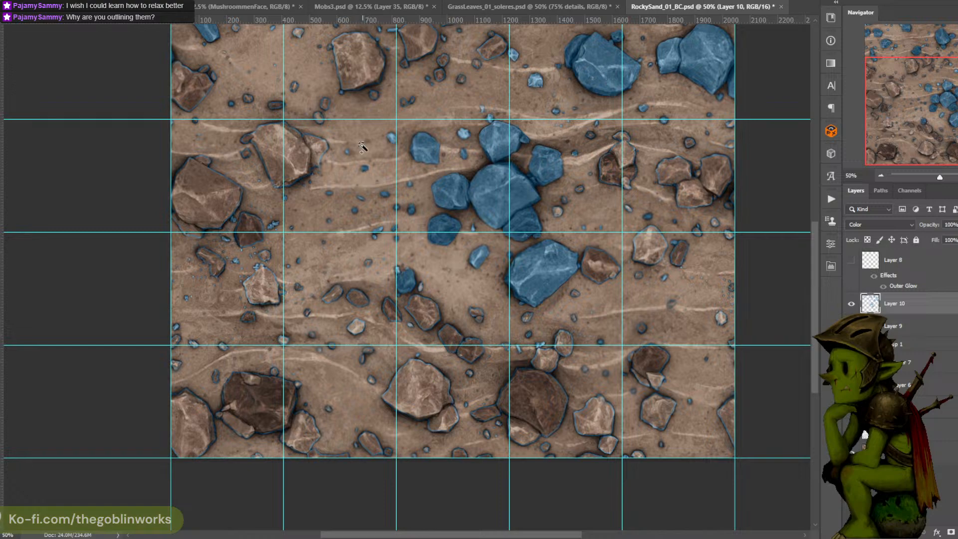
click(431, 133)
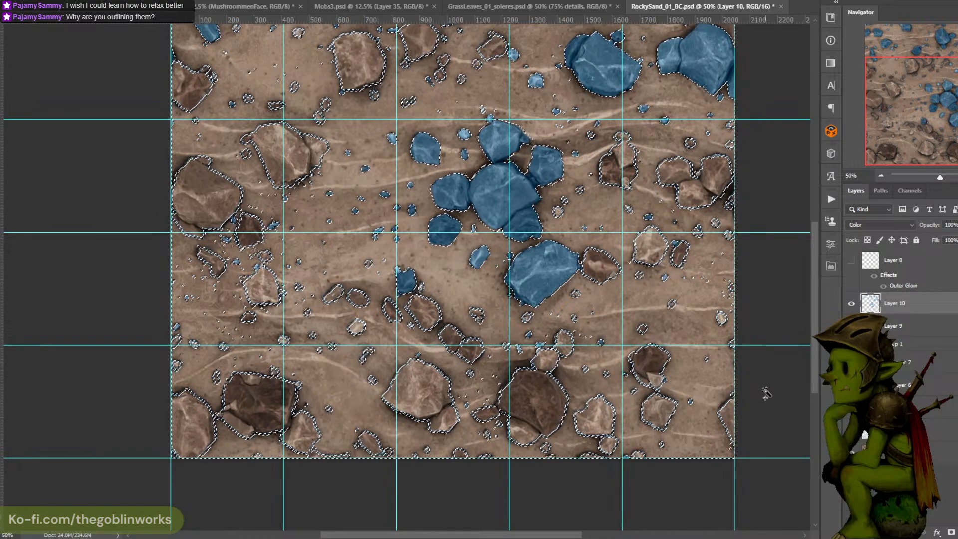
key(ctrl+d)
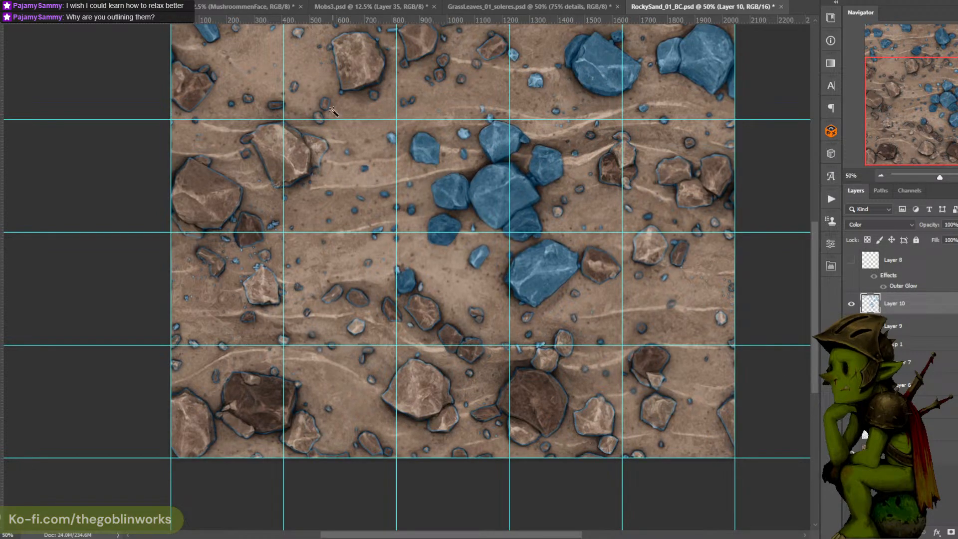
click(357, 118)
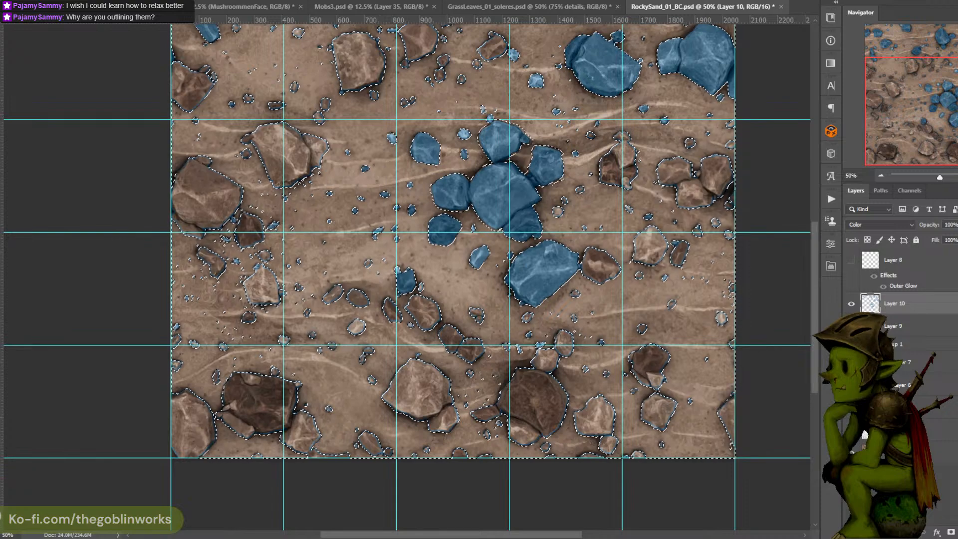
Add a new layer, invert the sand selection to get the stones, fill them with pale blue and deselect
click(956, 532)
right_click(464, 197)
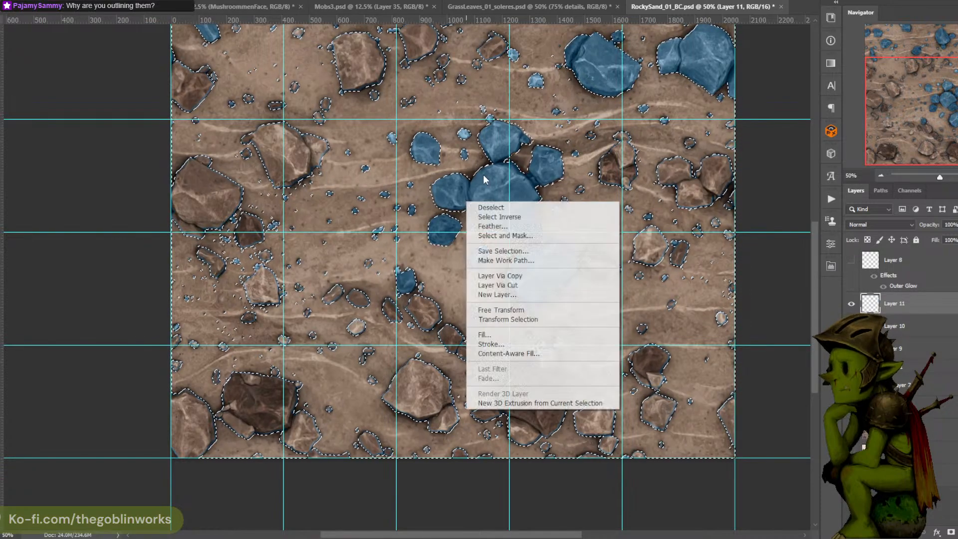
click(471, 216)
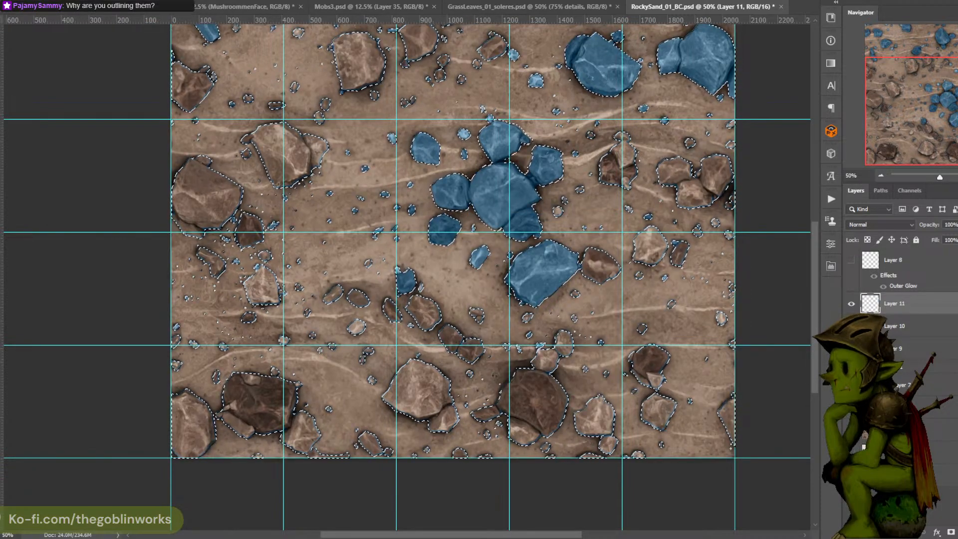
right_click(1, 208)
click(40, 218)
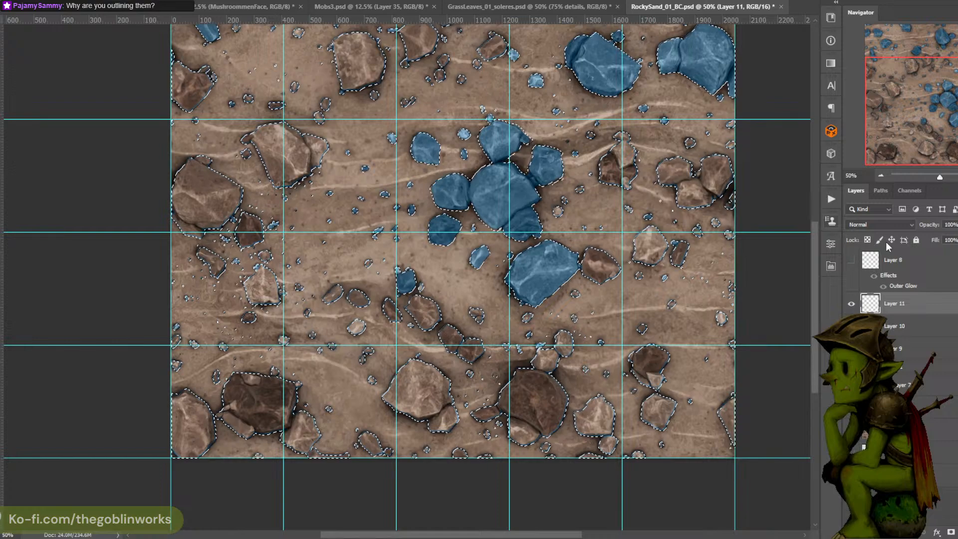
click(596, 252)
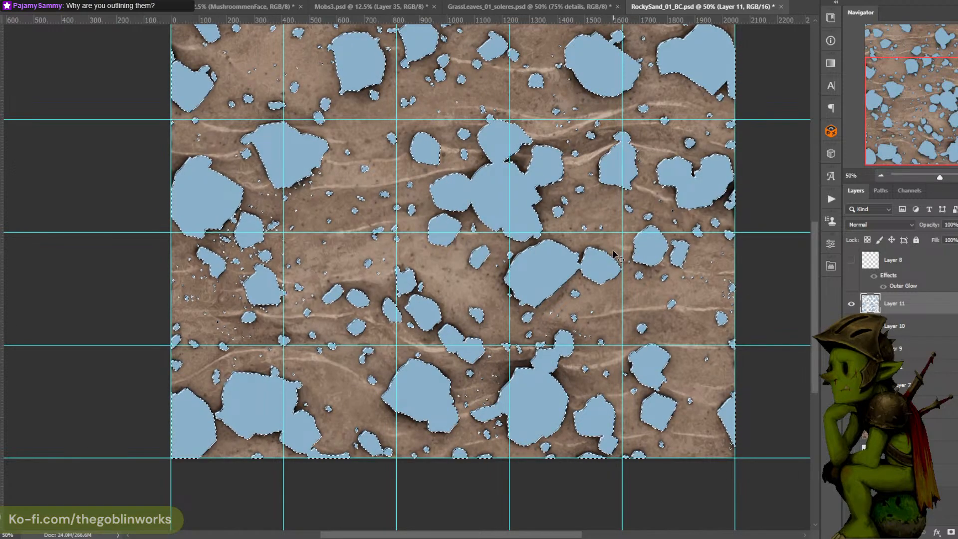
key(ctrl+d)
Move Layer 11 below Layer 10 and hide Layer 10
drag(644, 264, 597, 349)
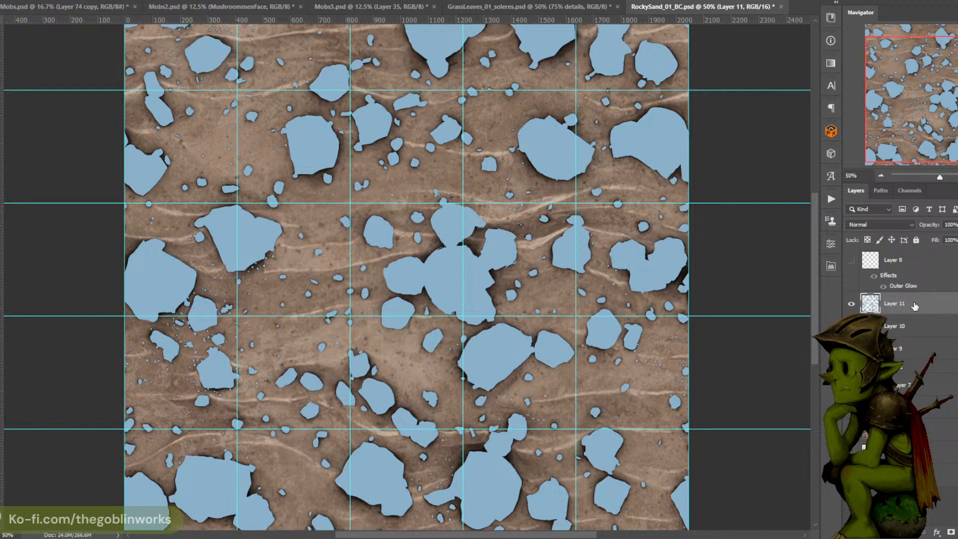
drag(910, 309, 913, 334)
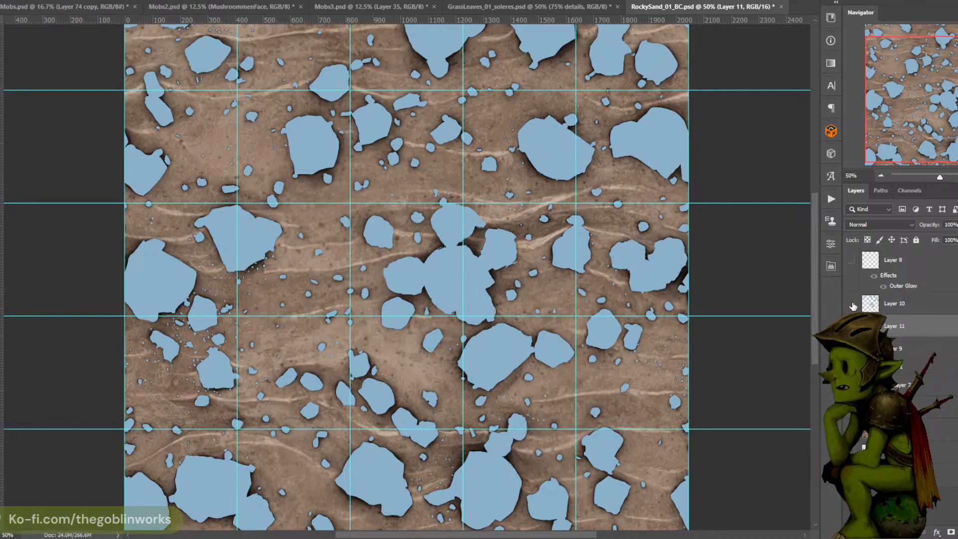
key(ctrl+minus)
key(ctrl+plus)
right_click(900, 301)
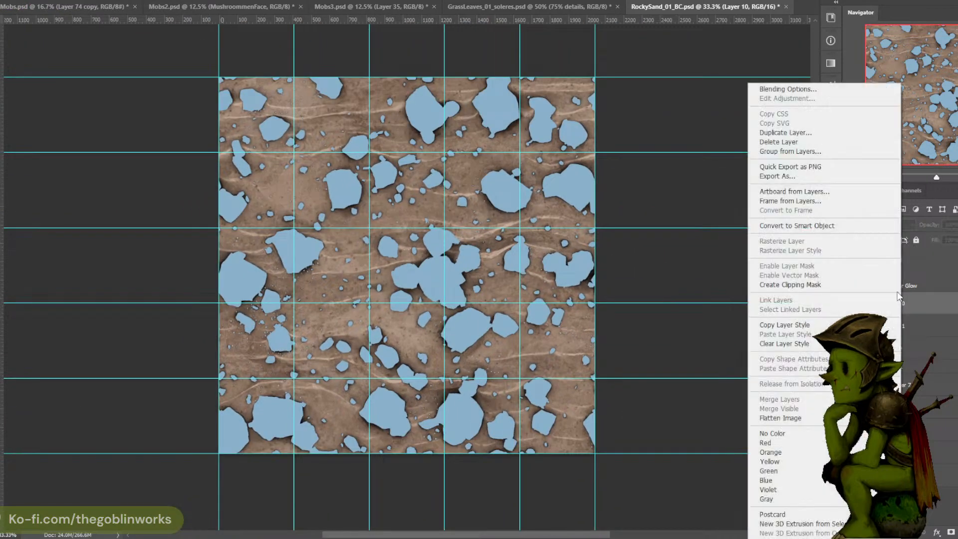
click(905, 267)
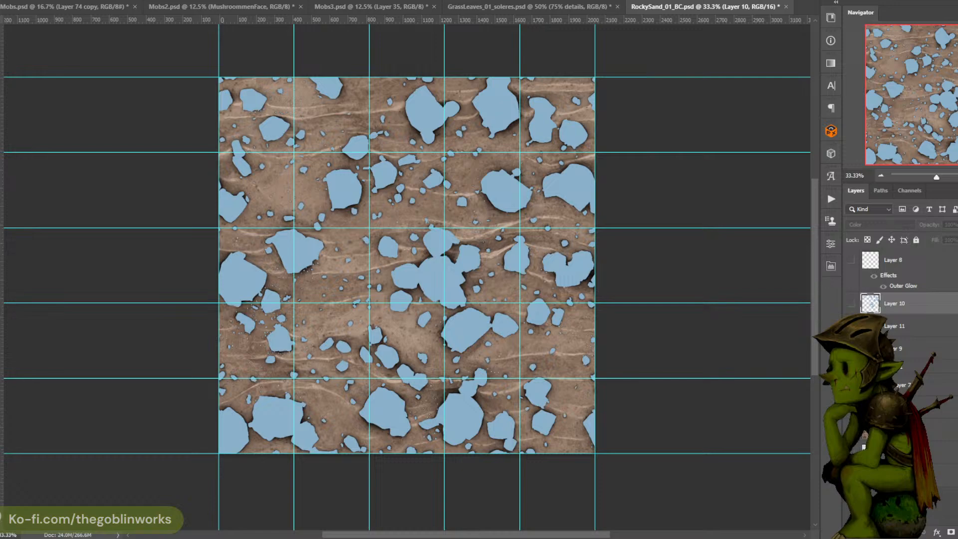
Set the blend mode of Layer 11 to Color
click(892, 326)
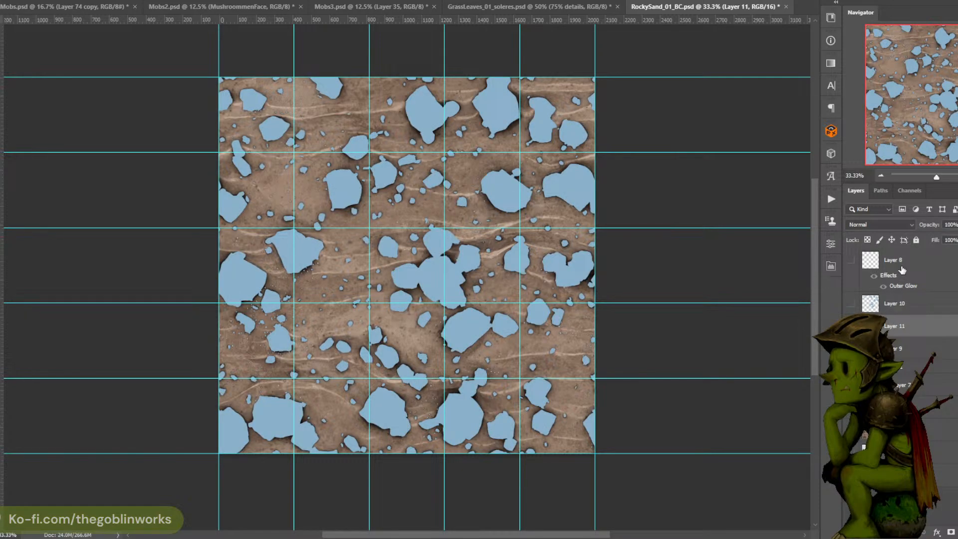
click(902, 225)
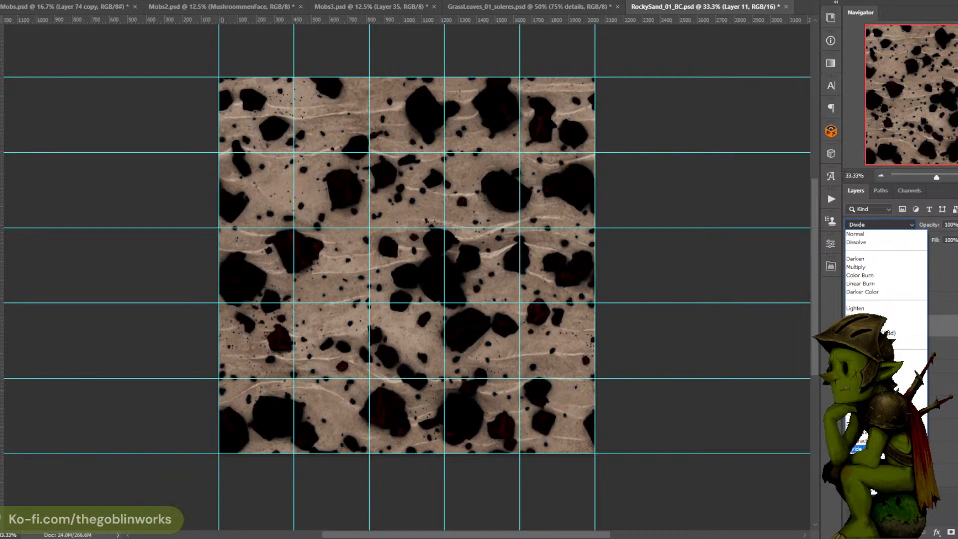
click(868, 481)
key(ctrl+plus)
key(ctrl+plus)
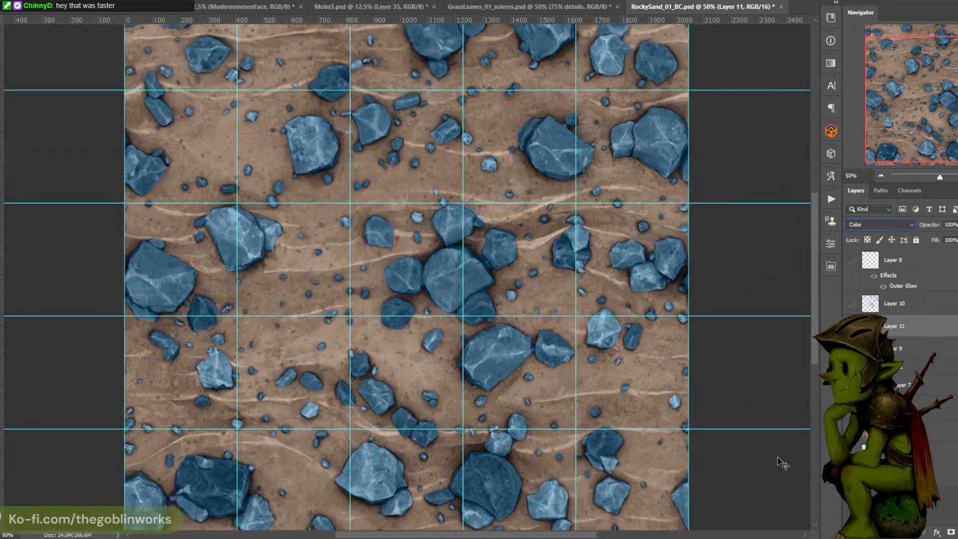
Remove the blue overspill beneath the lower tip of the large central boulder on Layer 11 and save the file
key(ctrl+minus)
key(ctrl+plus)
key(ctrl+plus)
key(ctrl+plus)
key(ctrl+plus)
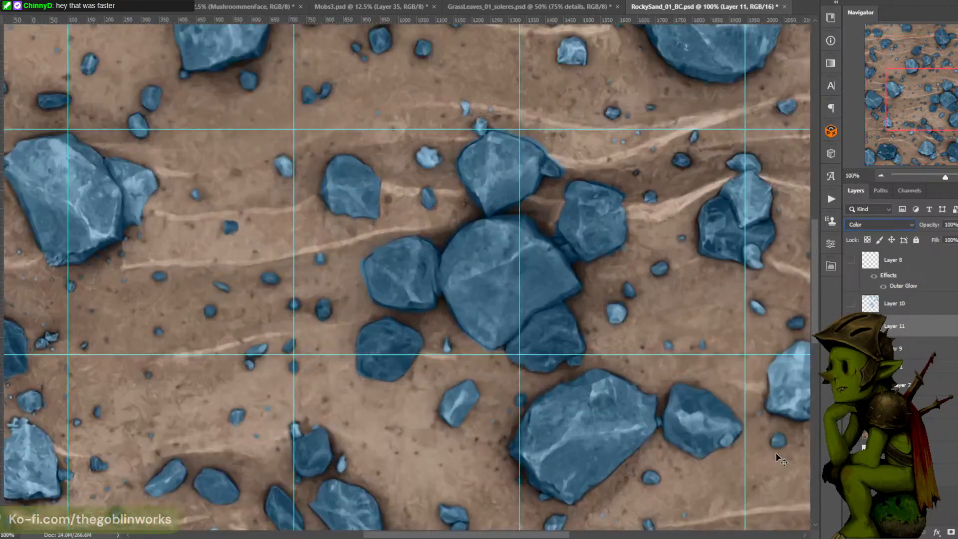
drag(661, 384, 558, 210)
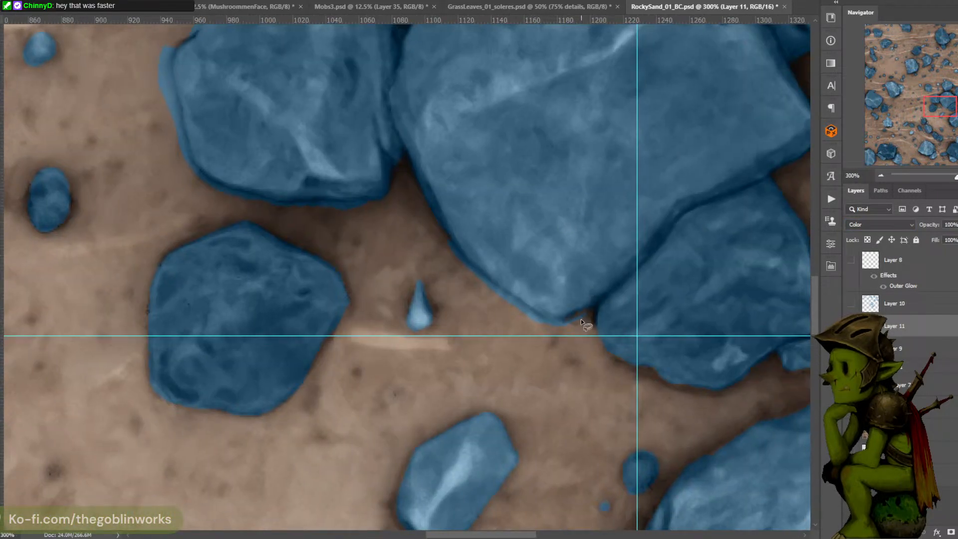
mouse_move(544, 318)
mouse_down()
mouse_move(456, 246)
mouse_move(415, 240)
mouse_move(462, 319)
mouse_move(544, 347)
mouse_move(590, 327)
mouse_up()
key(ctrl+d)
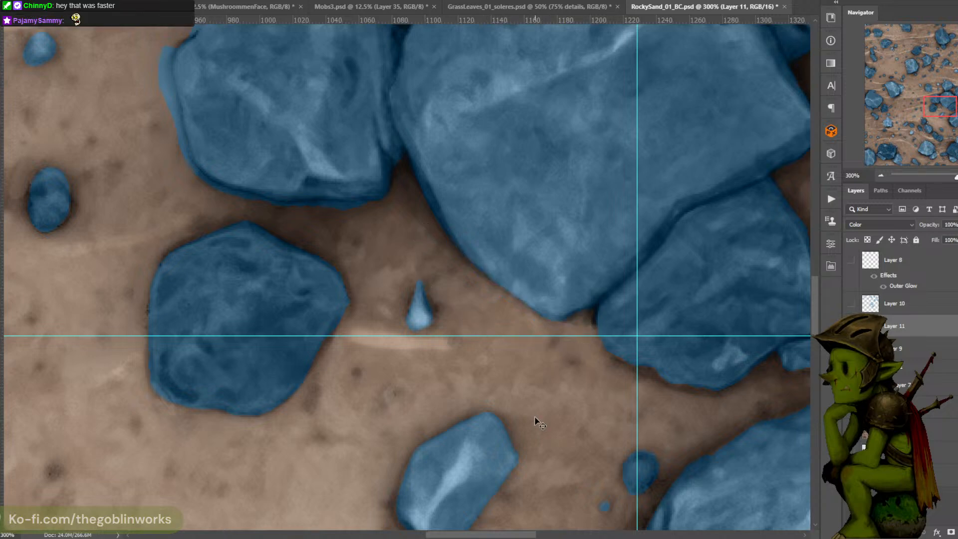
key(ctrl+minus)
key(ctrl+minus)
key(ctrl+minus)
key(ctrl+s)
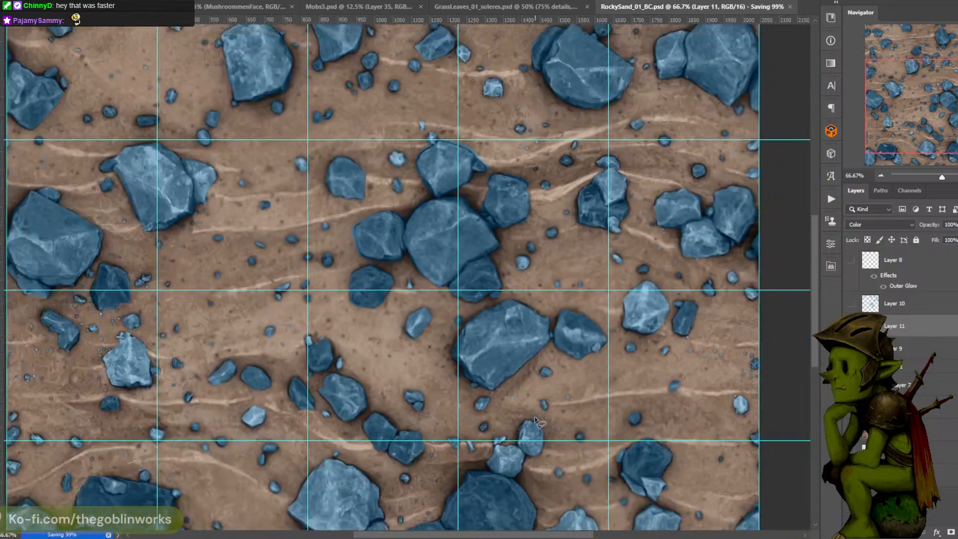
Lower Layer 11's opacity to 27% and save the texture with the guides hidden
drag(676, 236, 697, 285)
key(ctrl+minus)
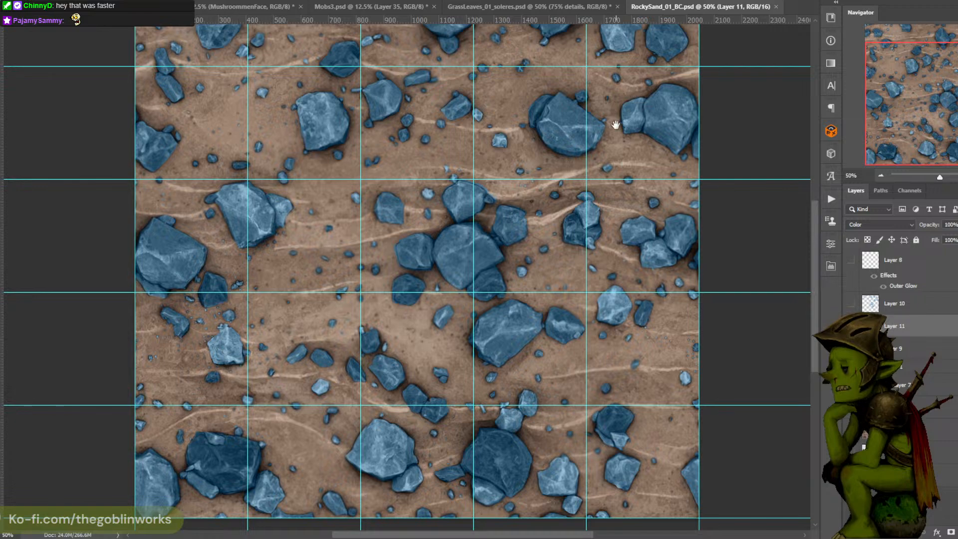
drag(615, 121, 611, 237)
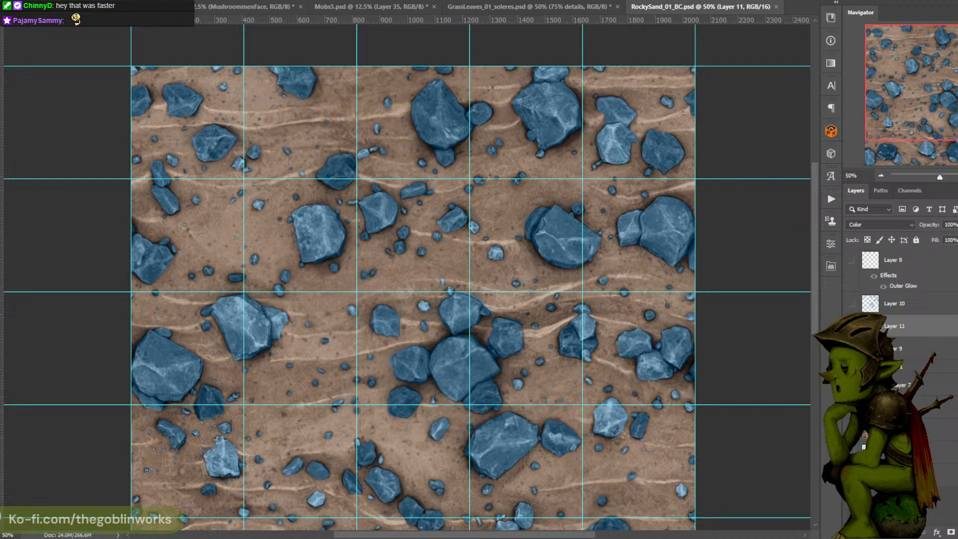
drag(955, 224, 936, 239)
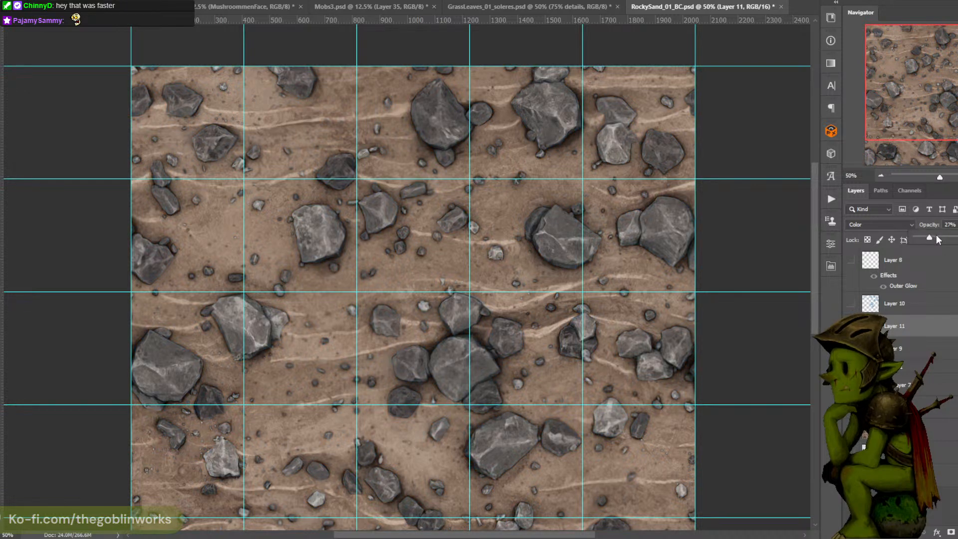
key(ctrl+h)
drag(654, 315, 675, 253)
key(ctrl+minus)
key(ctrl+s)
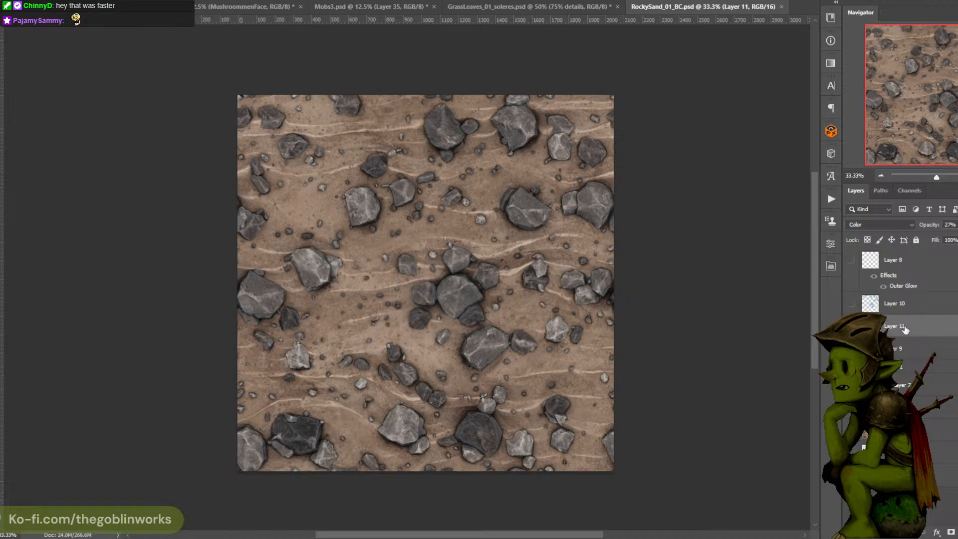
Fill a new layer above Layer 11 with pure red (ff0000) and clip it to Layer 11
click(1, 299)
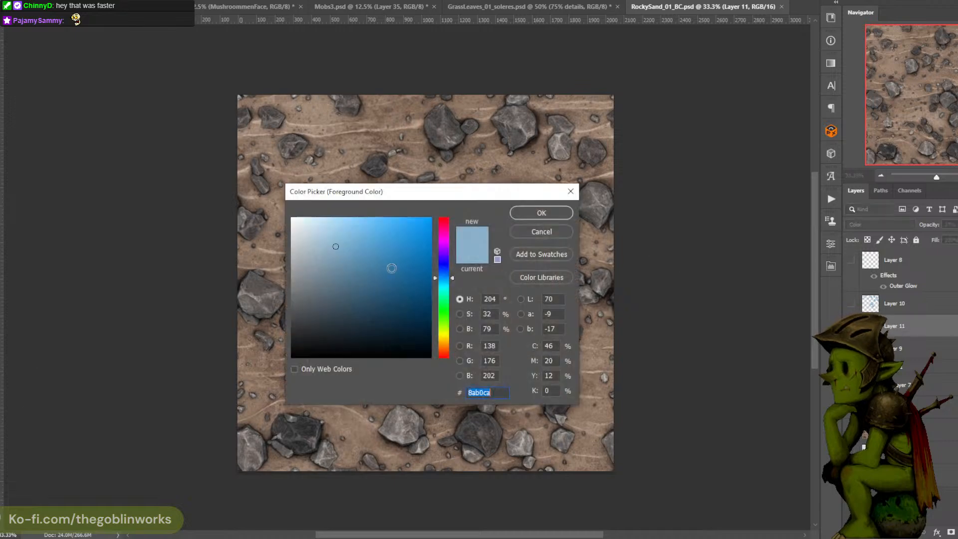
mouse_move(400, 263)
mouse_down()
mouse_move(433, 216)
mouse_move(445, 216)
mouse_up()
click(567, 231)
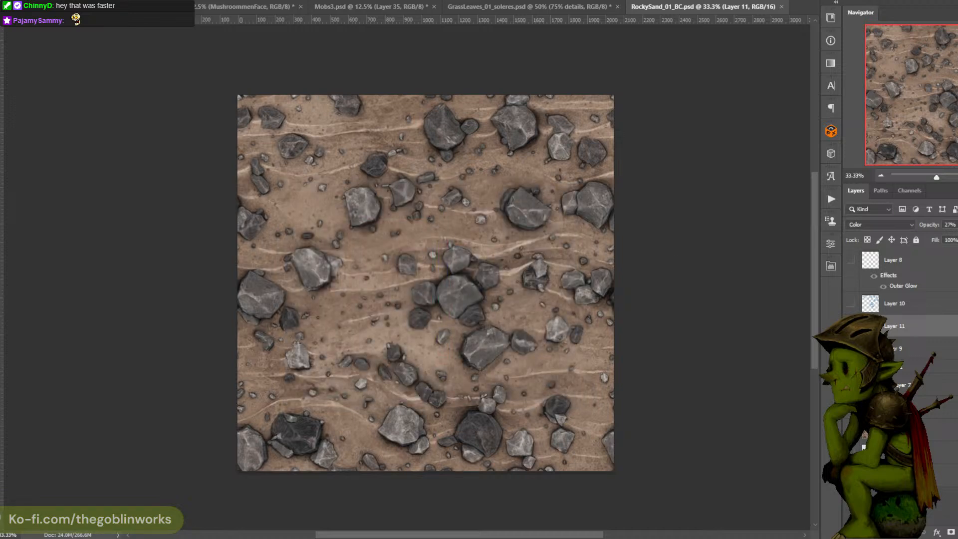
key(ctrl+shift+alt+n)
click(501, 250)
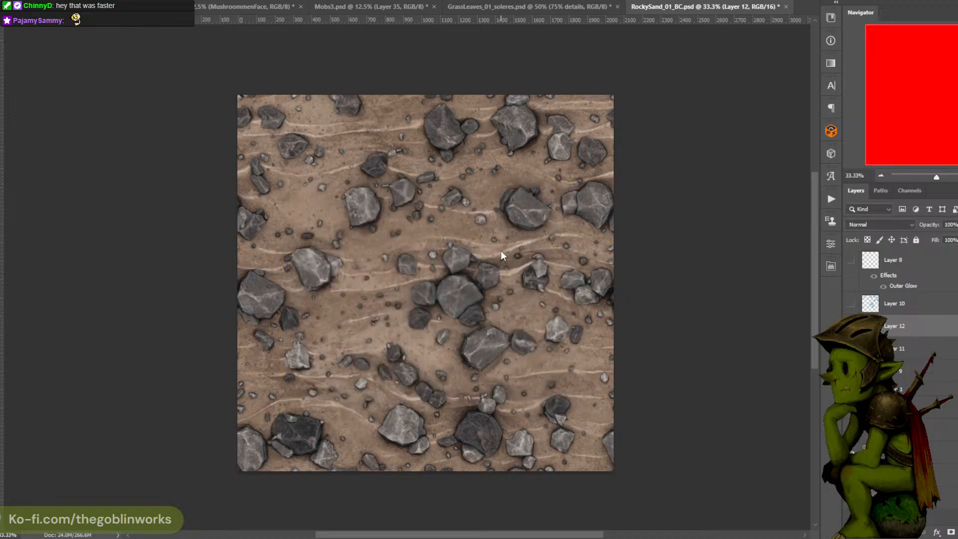
right_click(910, 327)
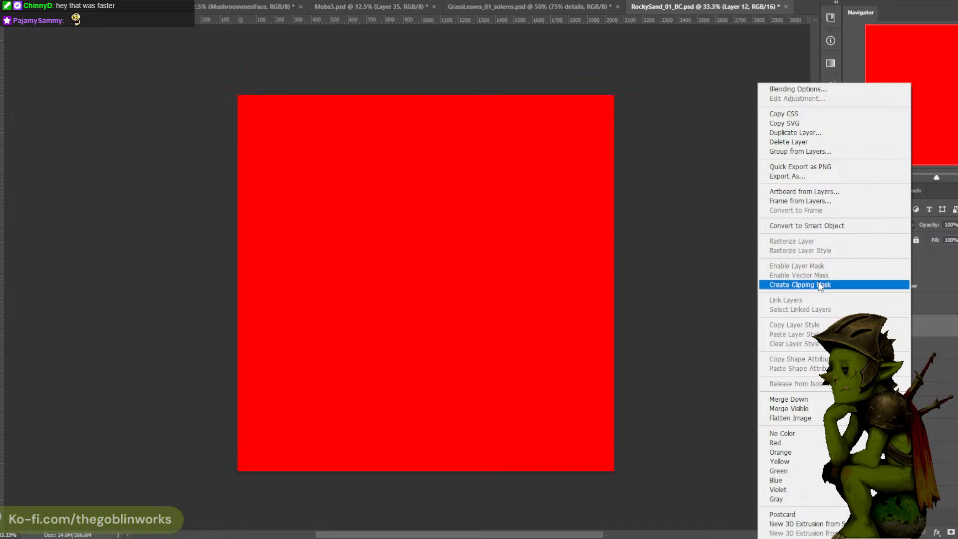
click(803, 284)
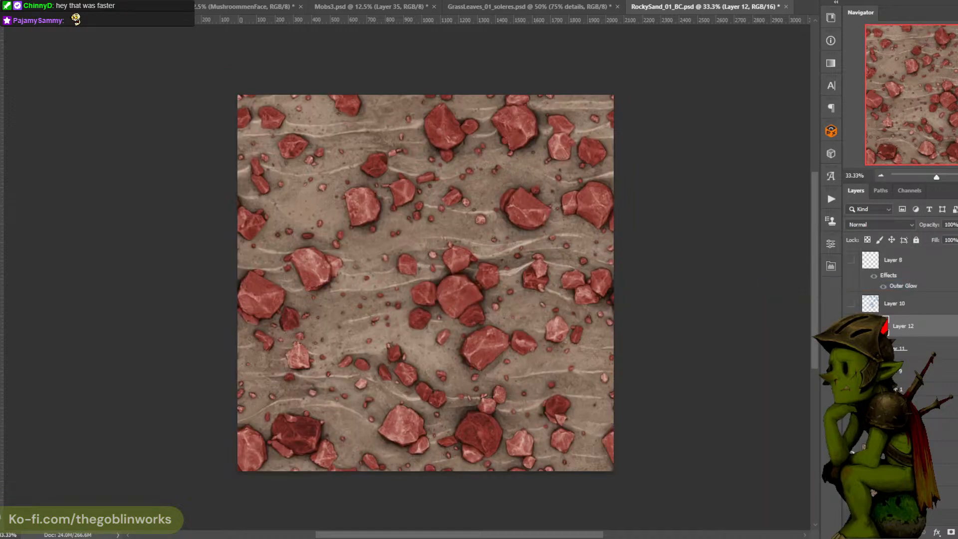
Refill the clipped Layer 12 with a saturated yellow to tint the stones and save the file
click(1, 389)
drag(429, 193, 765, 202)
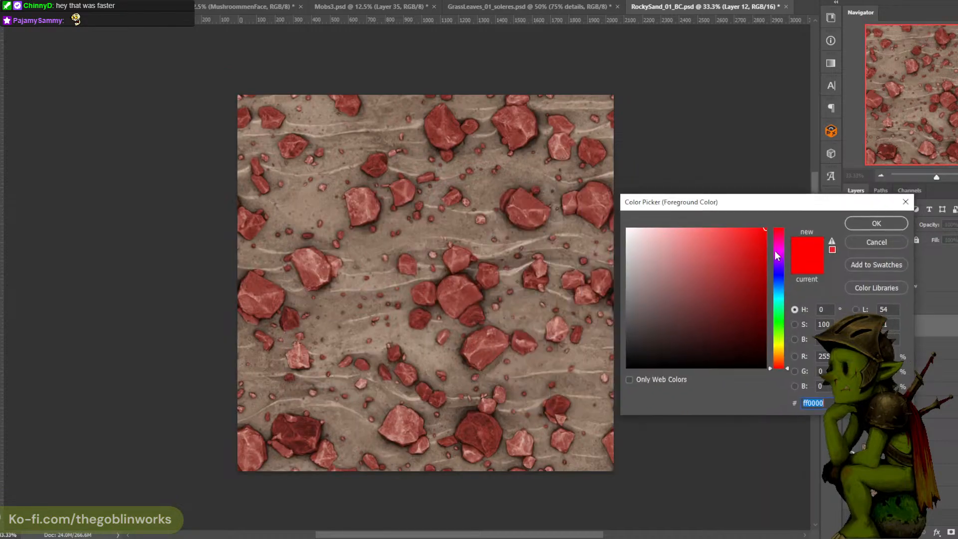
click(781, 345)
click(870, 222)
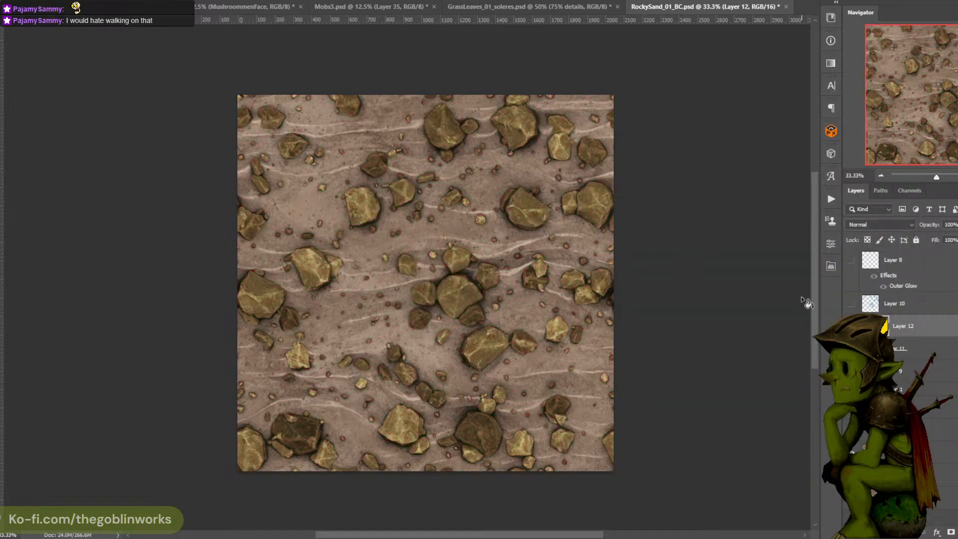
click(907, 355)
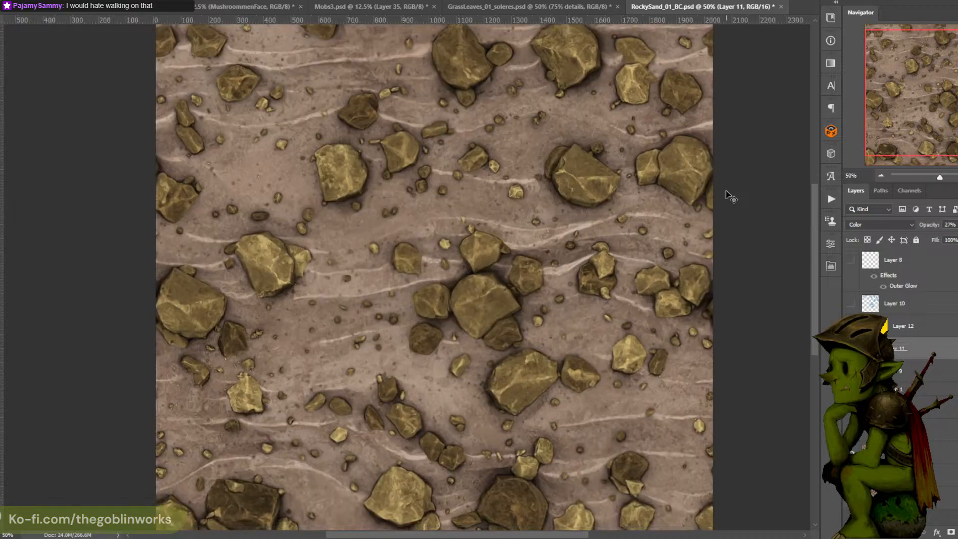
key(ctrl+s)
drag(728, 228, 712, 222)
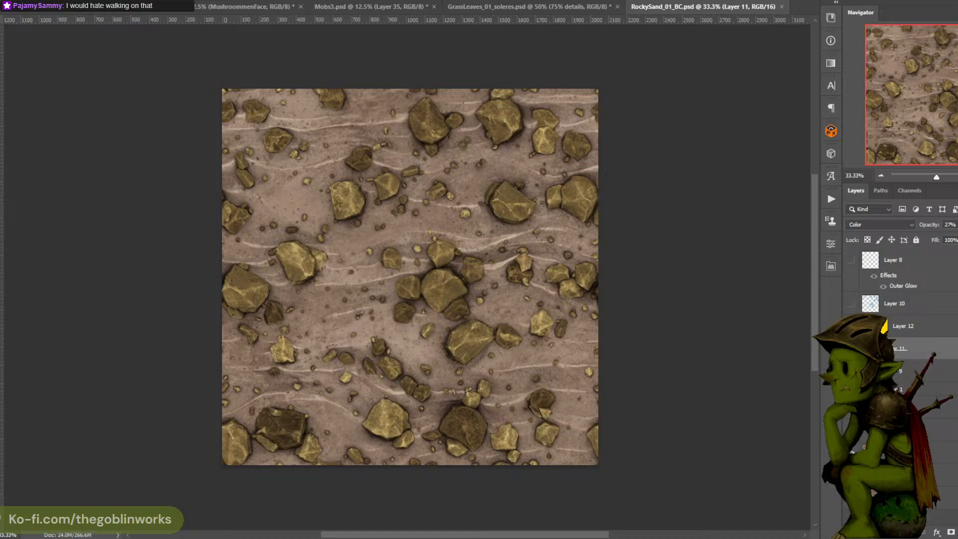
Add a black-filled layer directly beneath Layer 11 and clip it to Layer 9
key(ctrl+alt+shift+n)
drag(904, 349, 910, 383)
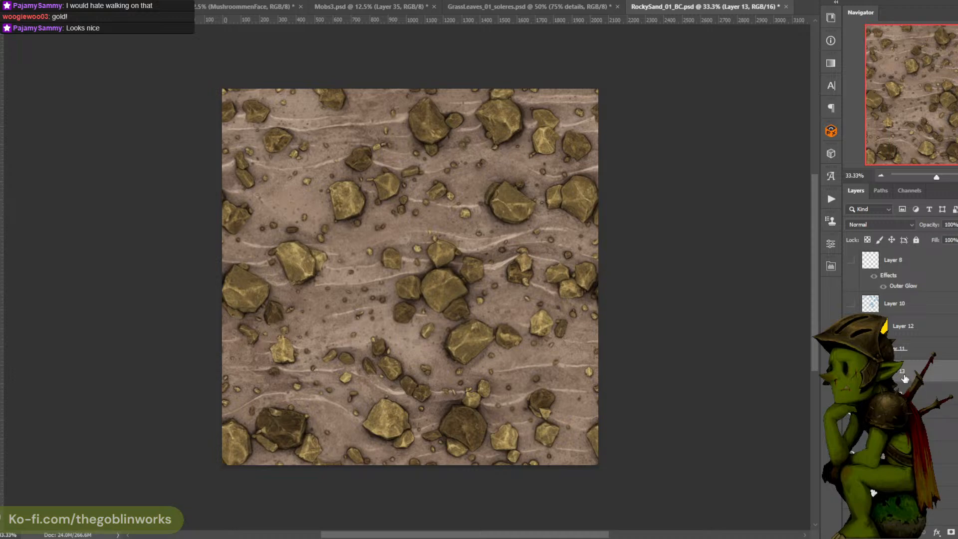
right_click(904, 378)
click(658, 285)
click(335, 306)
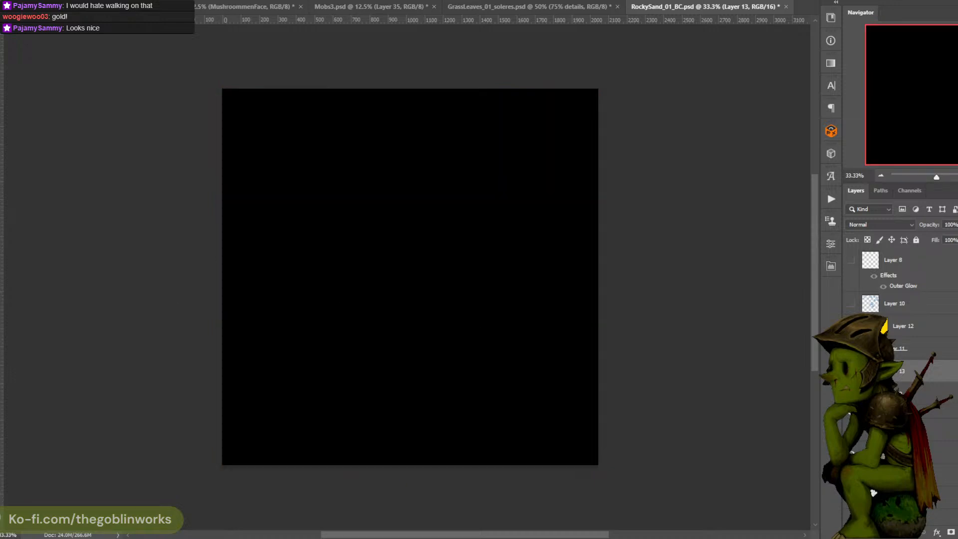
right_click(941, 374)
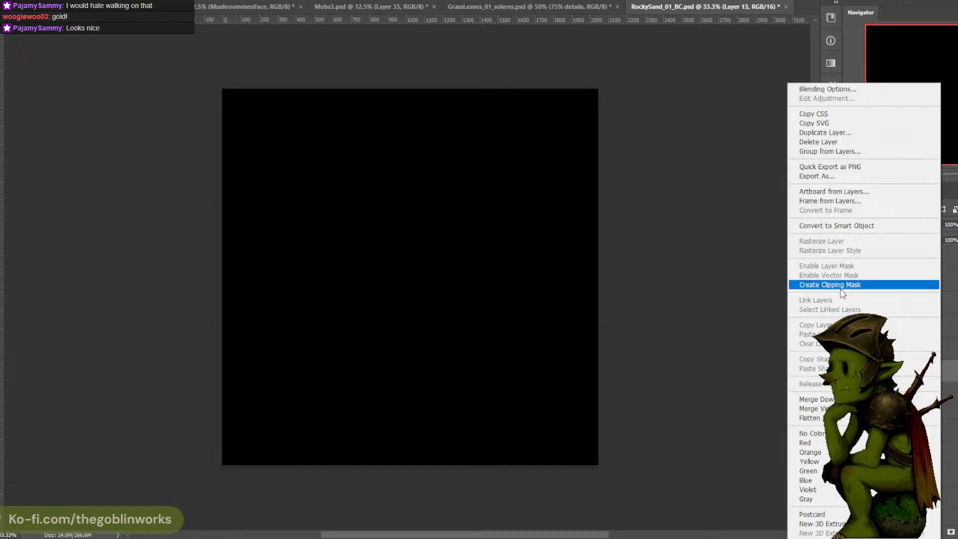
click(848, 286)
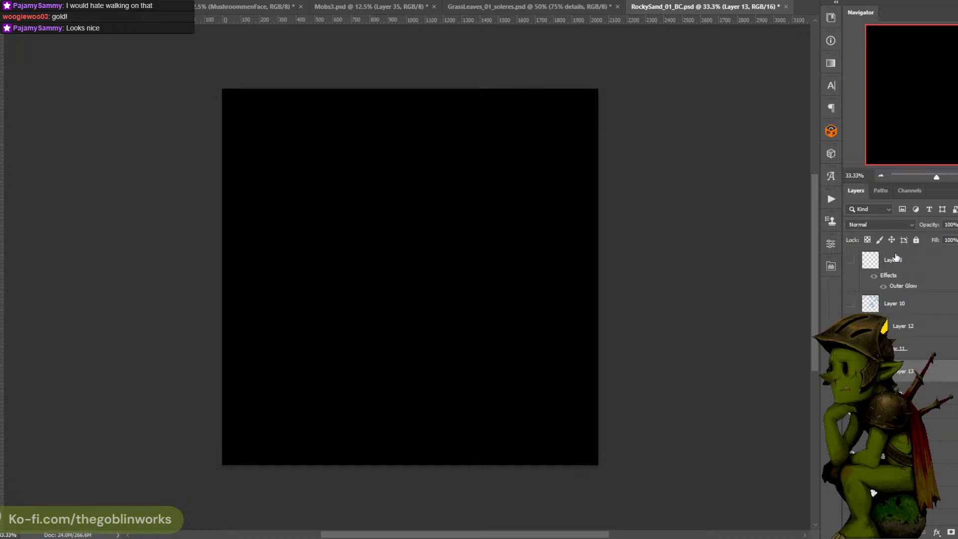
Set the black-filled Layer 13's blend mode to Color to desaturate the sand
click(896, 223)
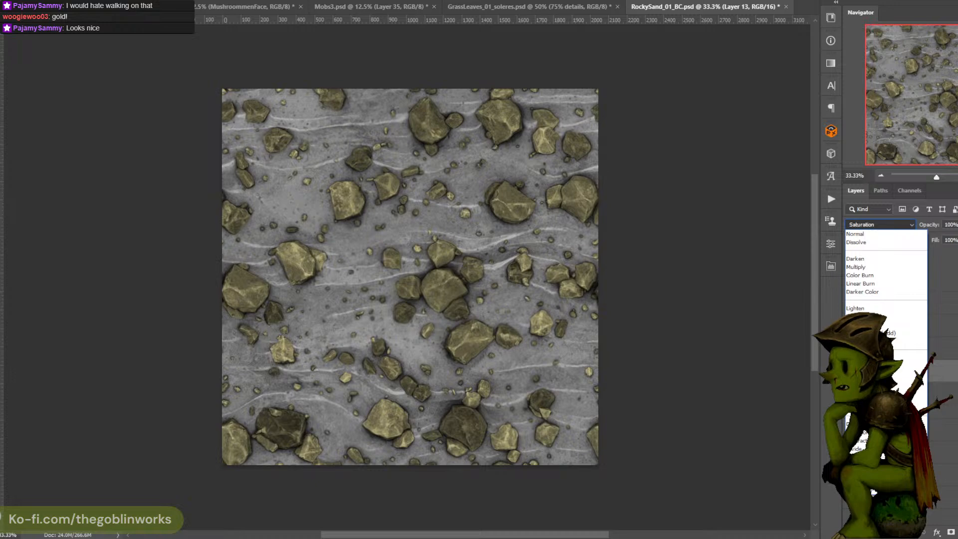
click(871, 481)
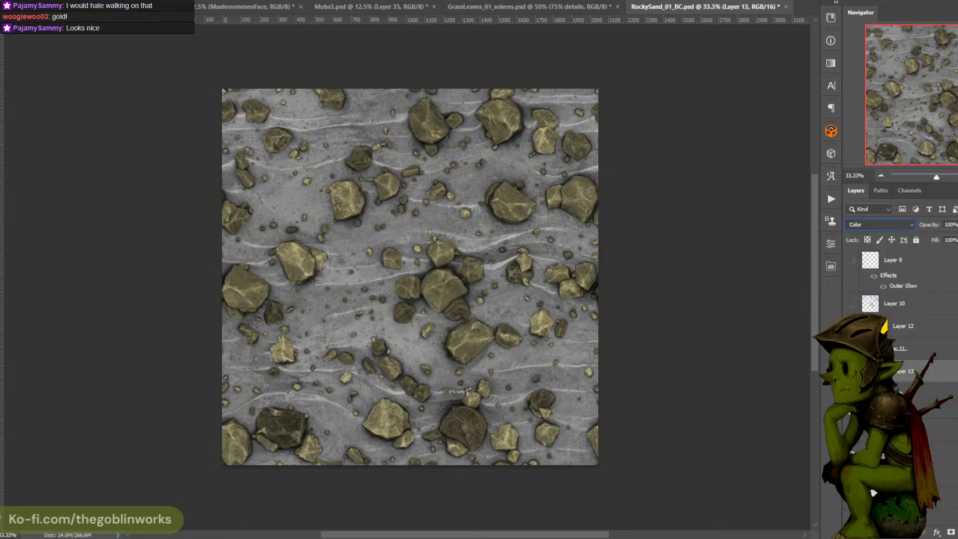
Add a Levels adjustment directly above Layer 9 and lower its output white level to 109
click(903, 392)
right_click(873, 493)
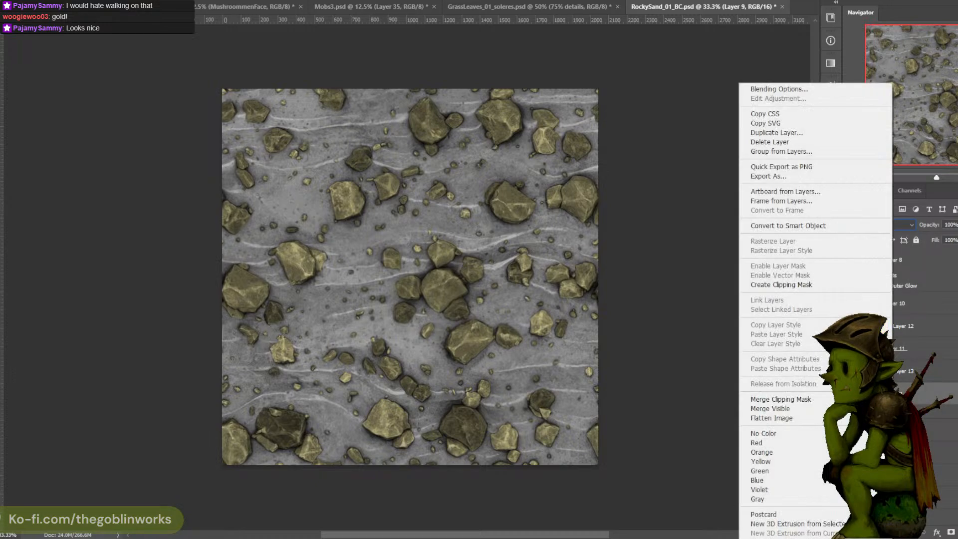
click(699, 316)
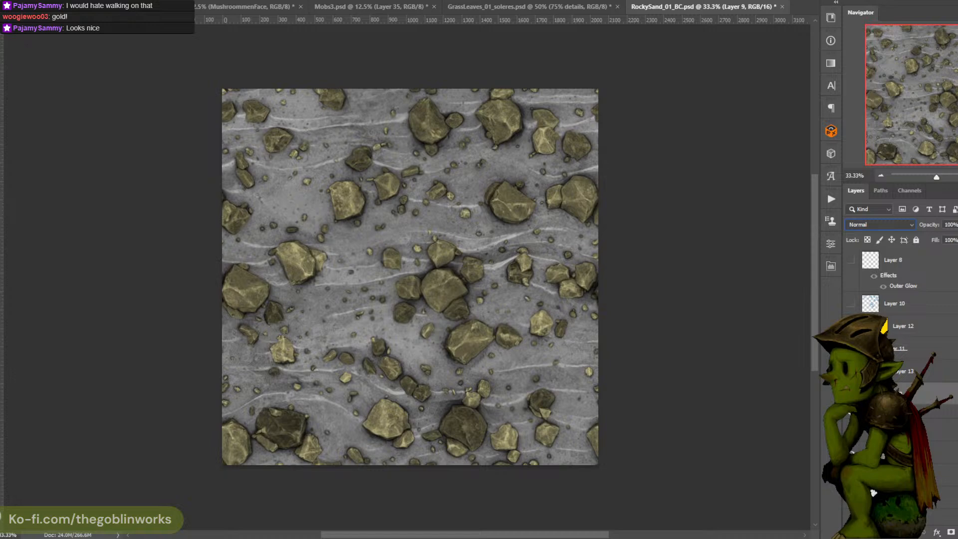
click(957, 532)
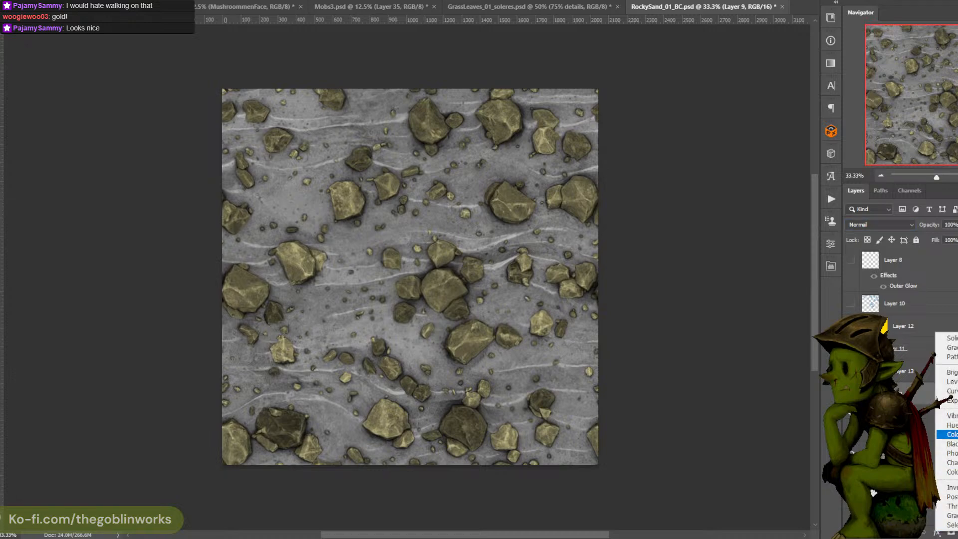
click(951, 382)
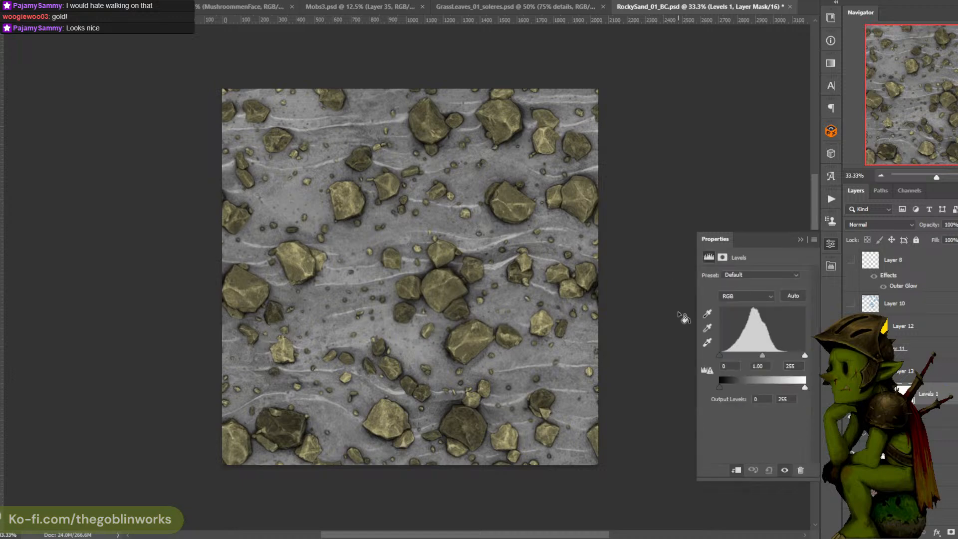
drag(803, 385, 756, 394)
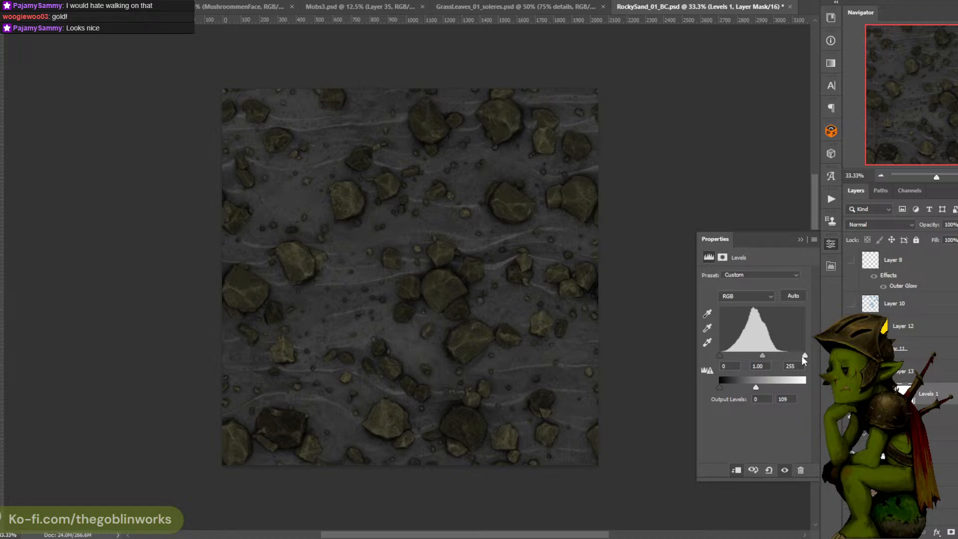
click(802, 240)
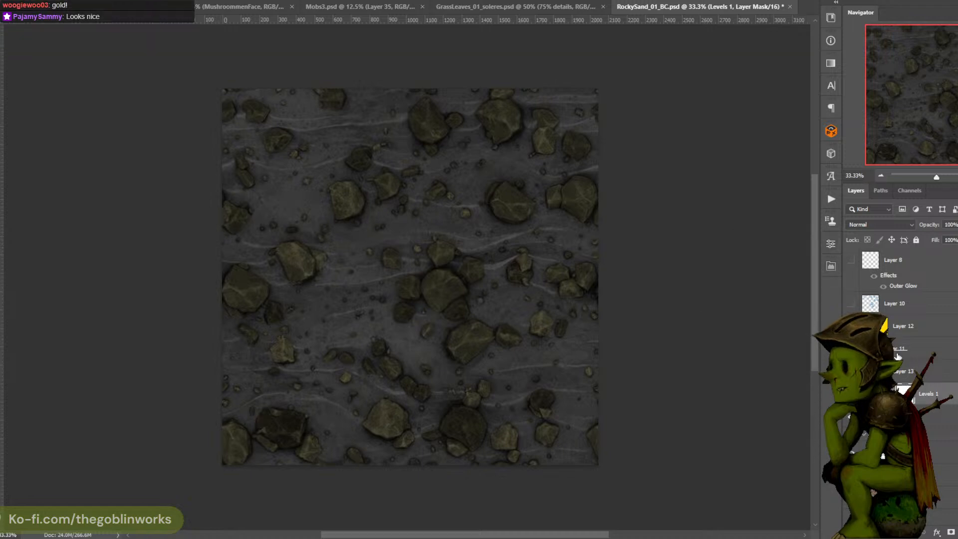
Load Layer 11's stone shapes as a selection, fill them black on the Levels 1 mask, and deselect
ctrl+click(900, 350)
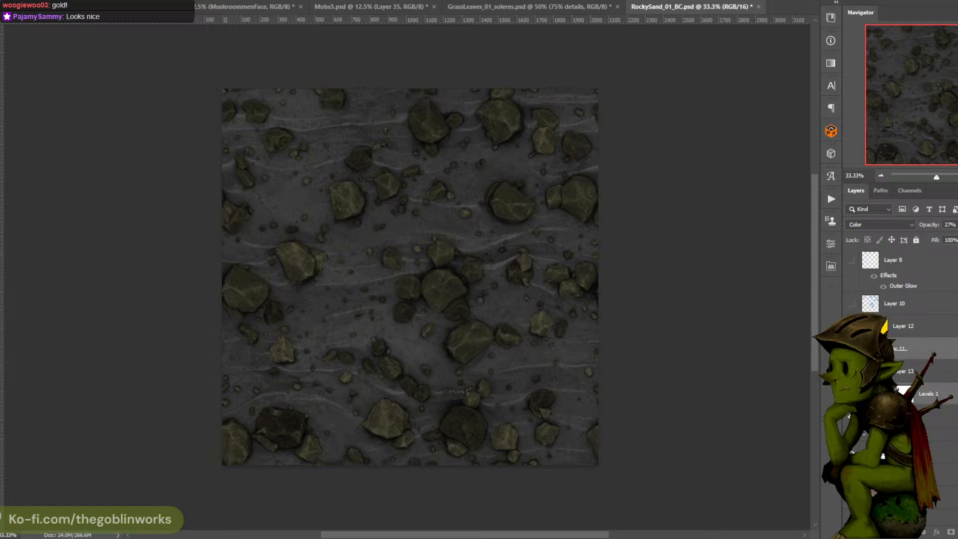
ctrl+click(870, 349)
click(903, 393)
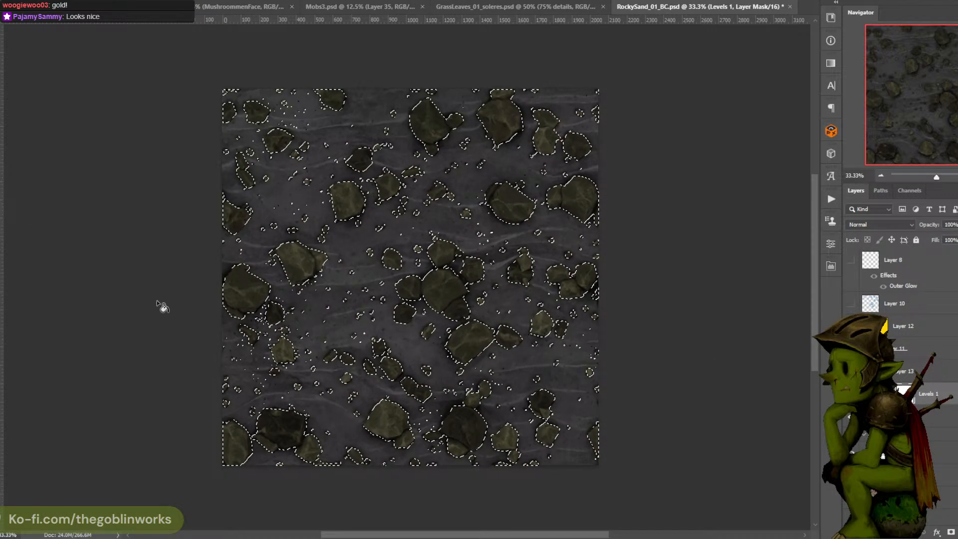
click(306, 270)
key(ctrl+d)
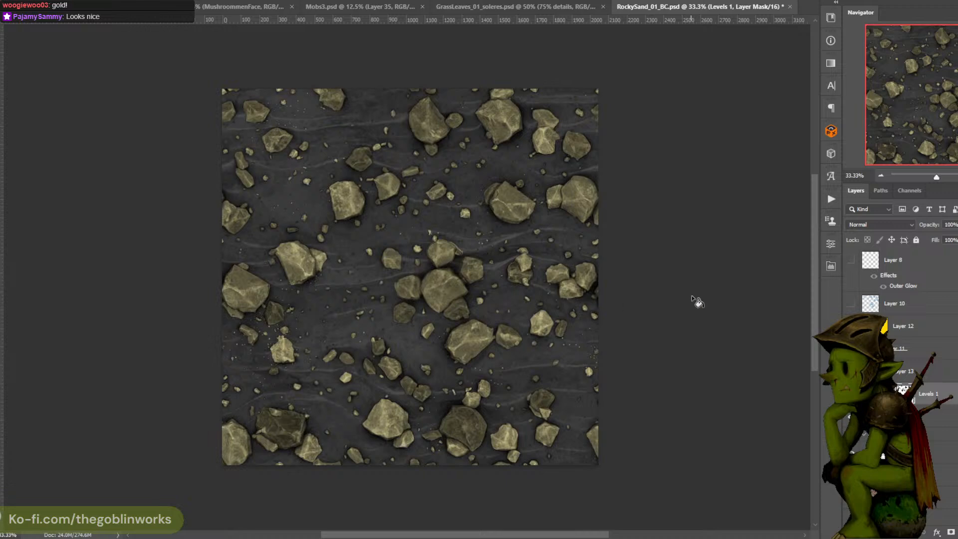
Set the Levels 1 adjustment to input black 38, midtones 0.51 and output white 173
click(931, 375)
click(924, 416)
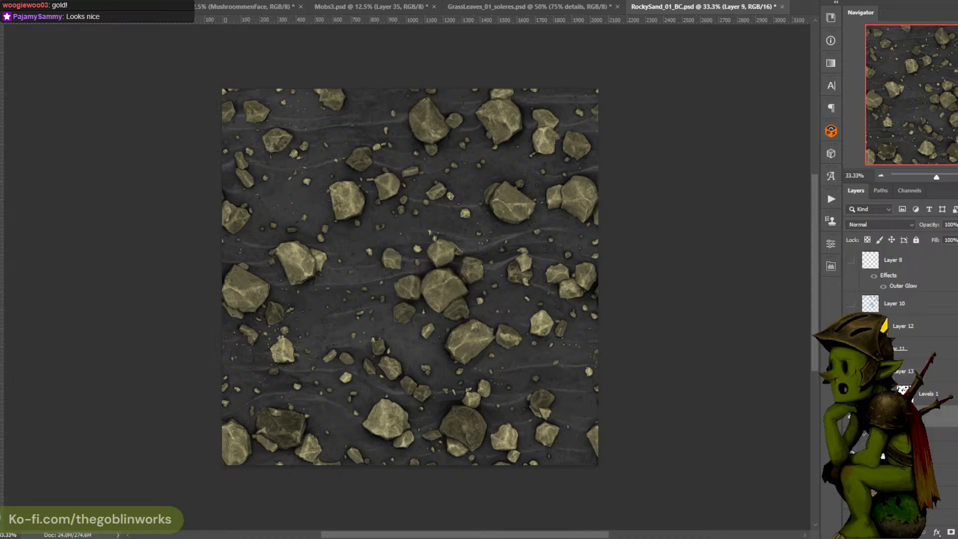
click(927, 394)
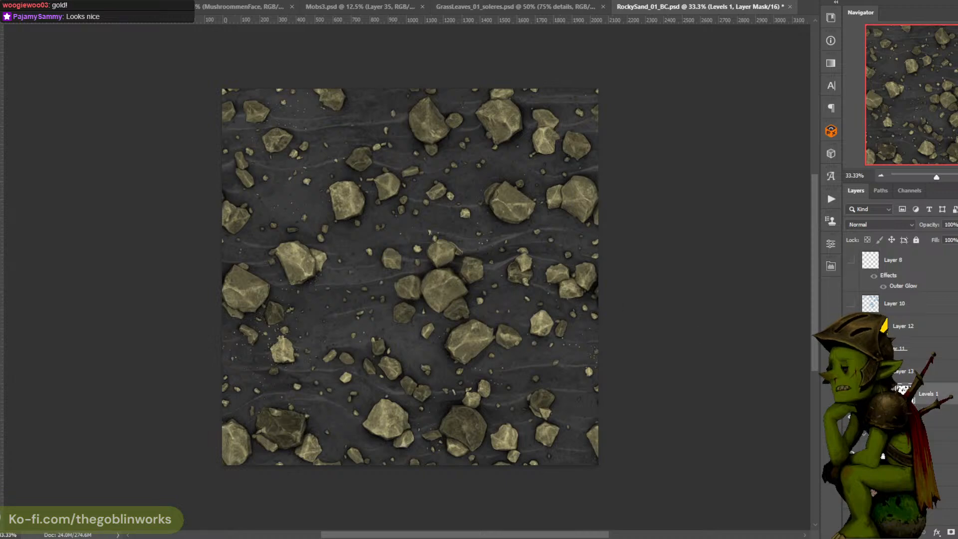
double_click(879, 393)
mouse_move(802, 356)
mouse_down()
mouse_move(784, 357)
mouse_move(813, 358)
mouse_up()
mouse_move(755, 387)
mouse_down()
mouse_move(746, 394)
mouse_move(757, 388)
mouse_up()
drag(762, 356, 803, 387)
mouse_move(772, 357)
mouse_down()
mouse_move(756, 357)
mouse_move(782, 356)
mouse_up()
drag(796, 387, 787, 387)
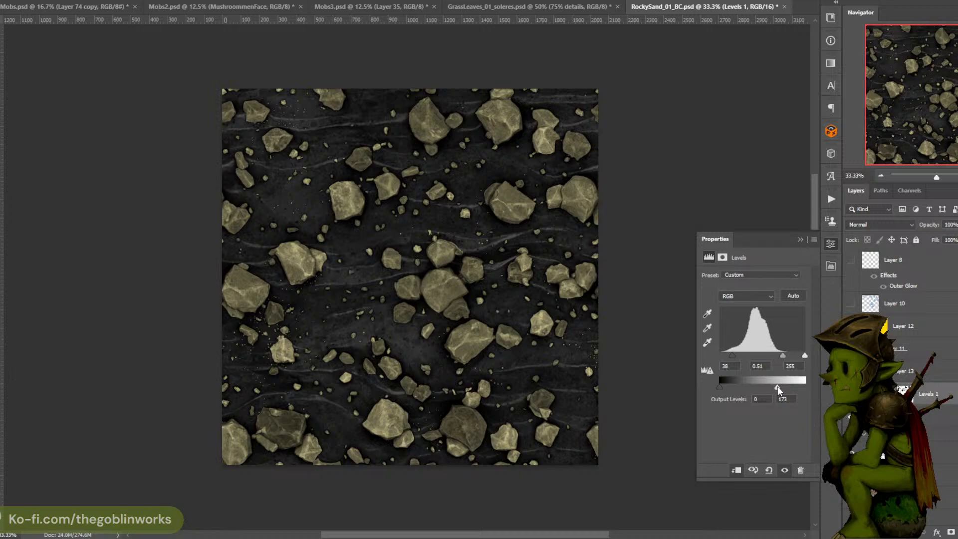
click(800, 240)
Try to tint the sand by filling Layer 13 with yellow, and undo the fill
click(903, 371)
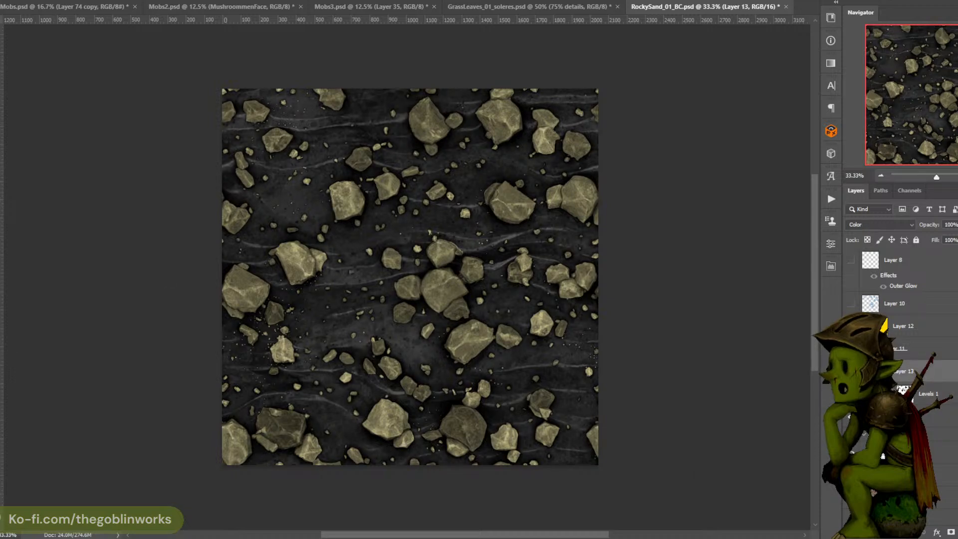
click(690, 229)
click(864, 222)
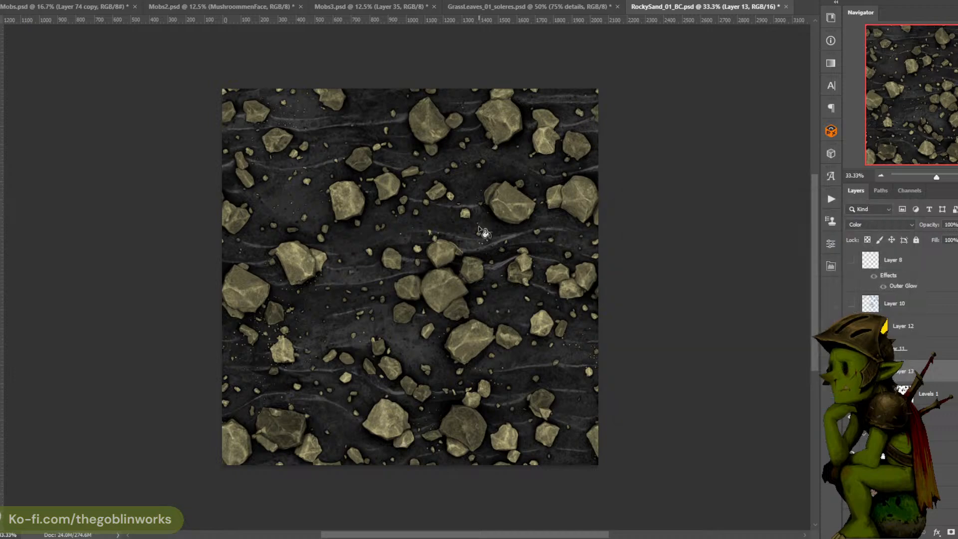
key(ctrl+z)
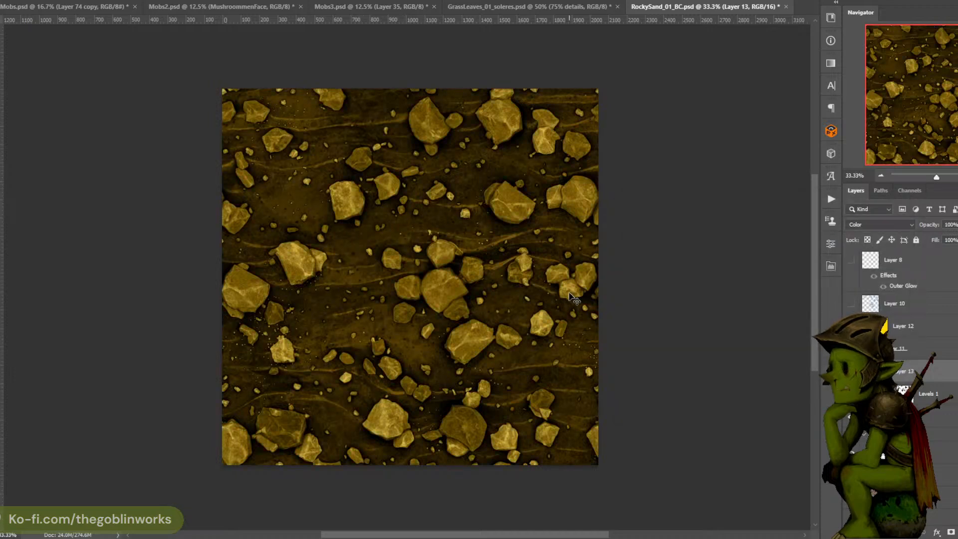
key(ctrl+z)
right_click(916, 371)
key(Escape)
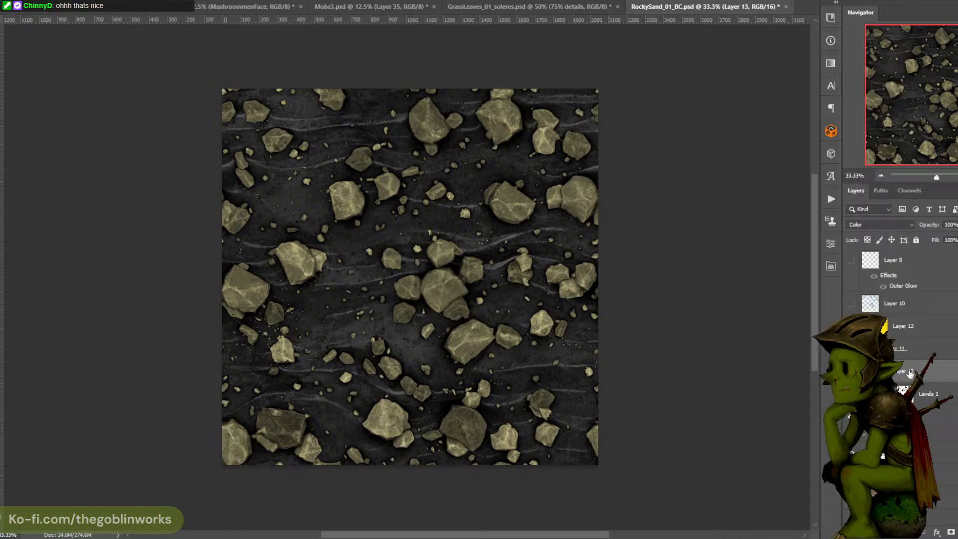
Move Layer 13 beneath the Levels 1 adjustment and hide it
drag(909, 373, 923, 404)
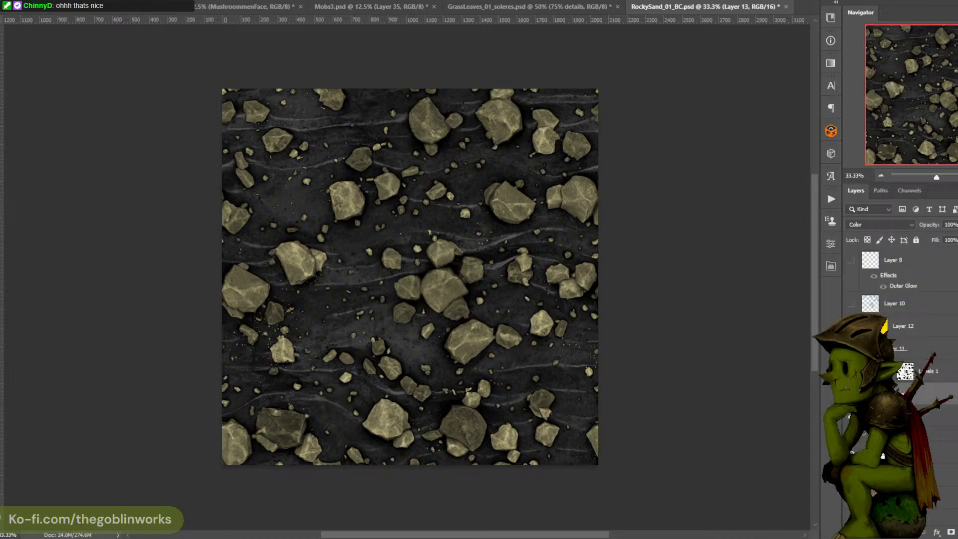
click(851, 393)
drag(917, 396, 921, 368)
key(Delete)
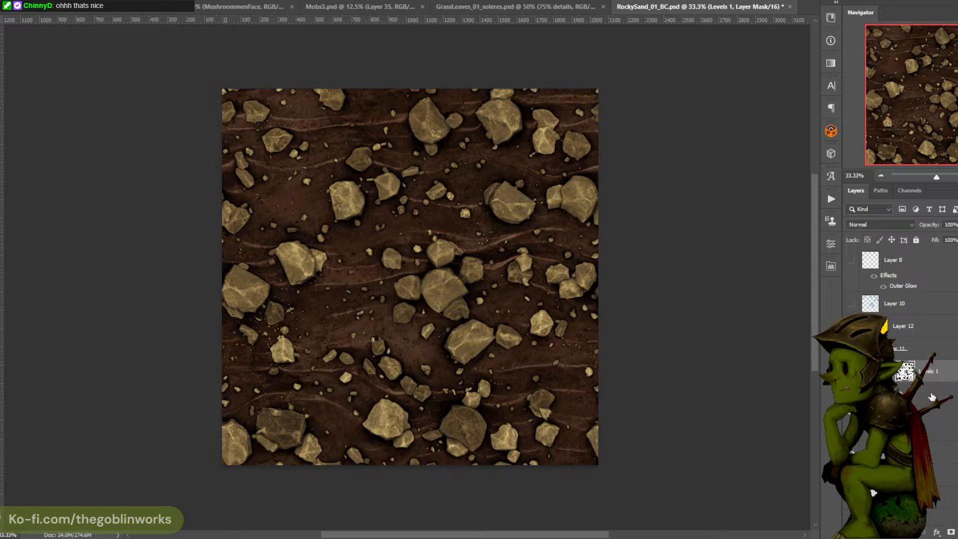
click(941, 372)
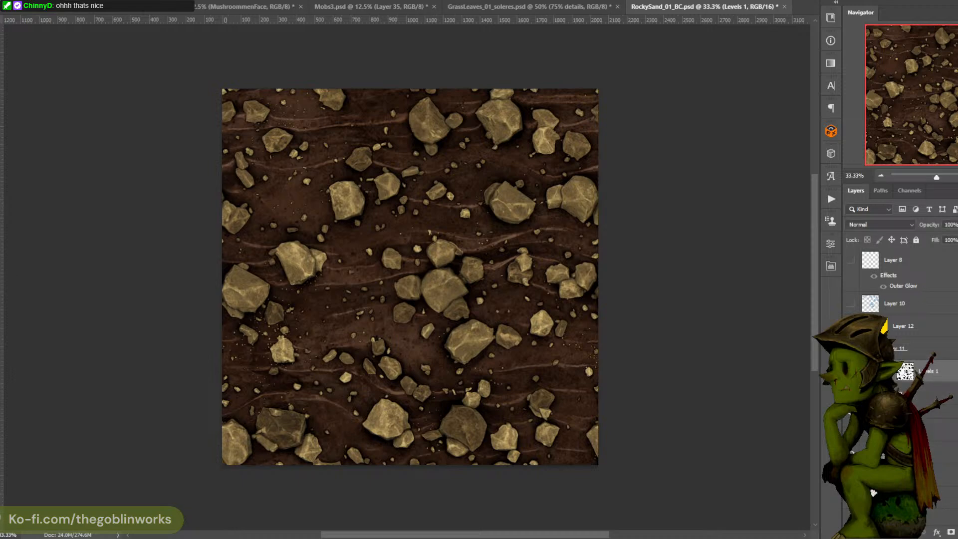
click(936, 532)
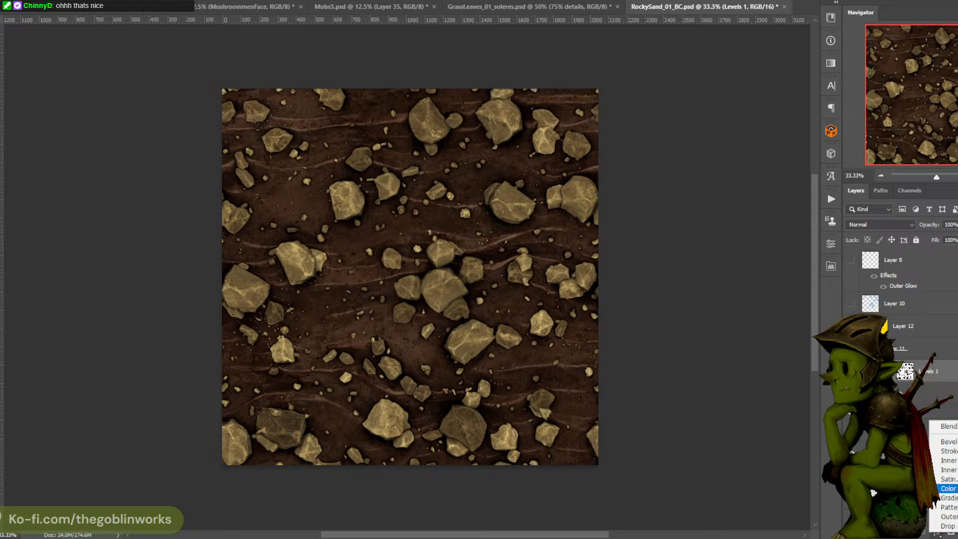
click(754, 424)
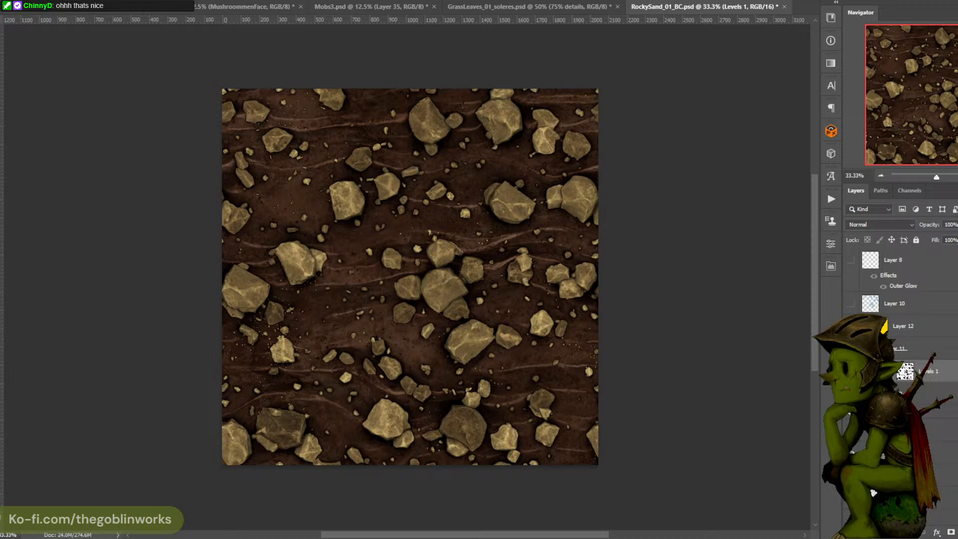
Add a white layer mask to Layer 13
right_click(902, 376)
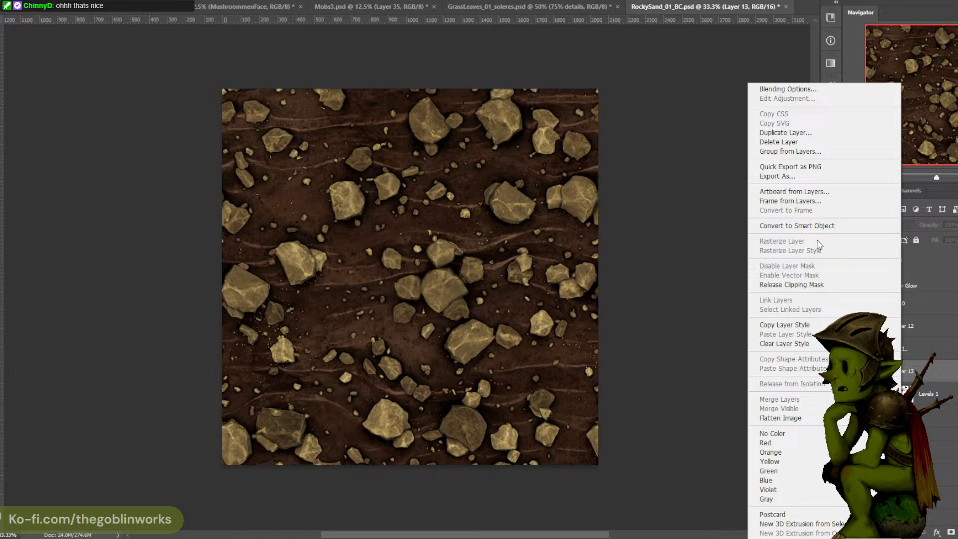
click(722, 392)
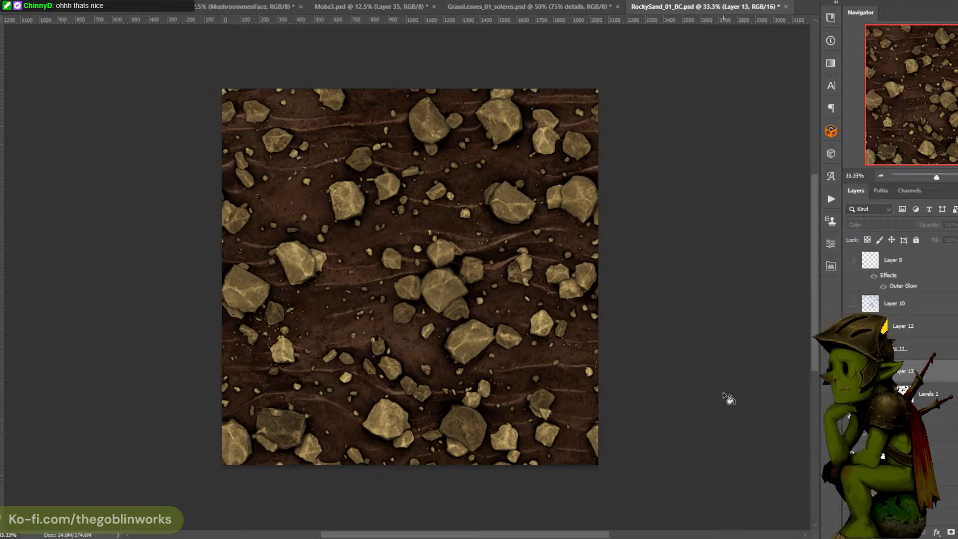
click(957, 532)
click(950, 533)
Load the Levels 1 mask as a selection, target Layer 13's mask, and make Layer 13 visible again
click(903, 394)
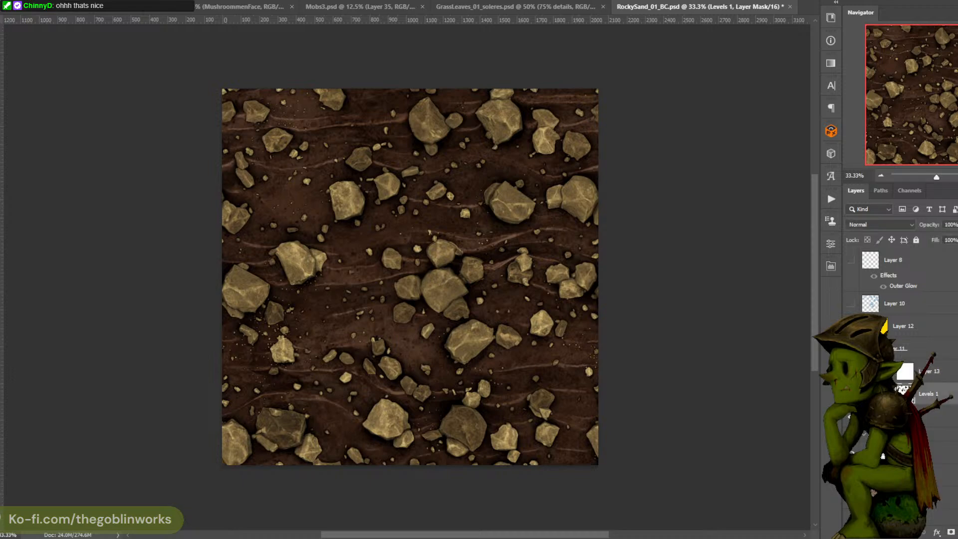
ctrl+click(904, 394)
click(904, 371)
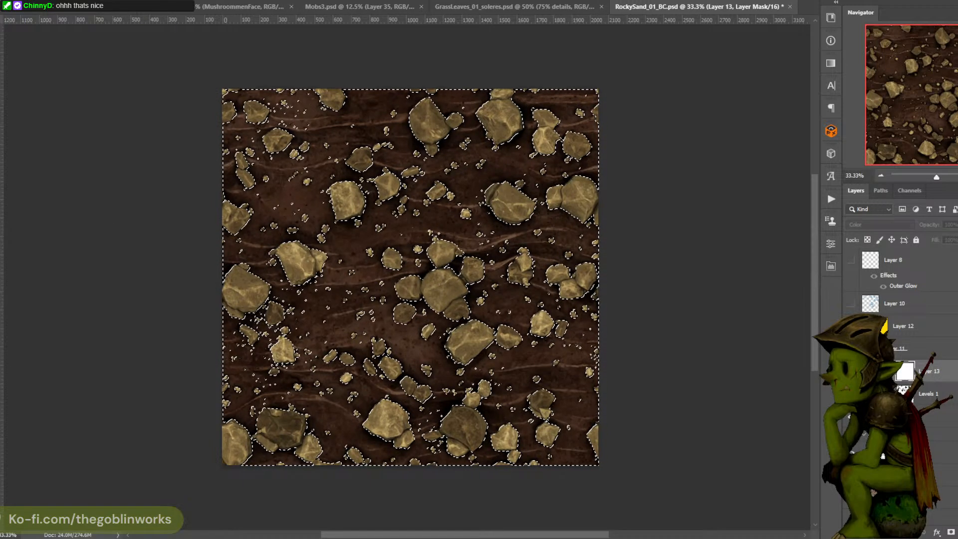
click(474, 195)
click(505, 192)
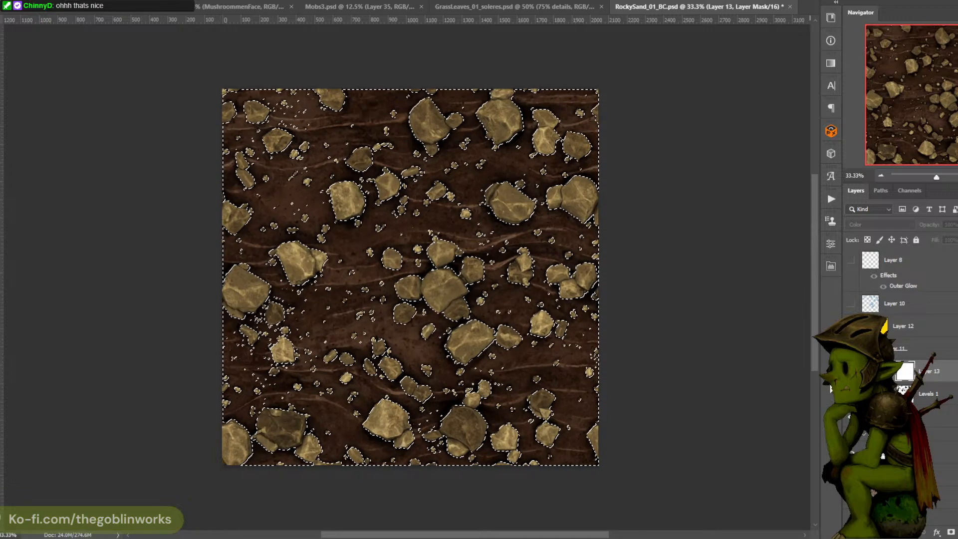
click(851, 371)
Try filling the selected sand area with black on Layer 13's mask, and undo the fill
click(314, 309)
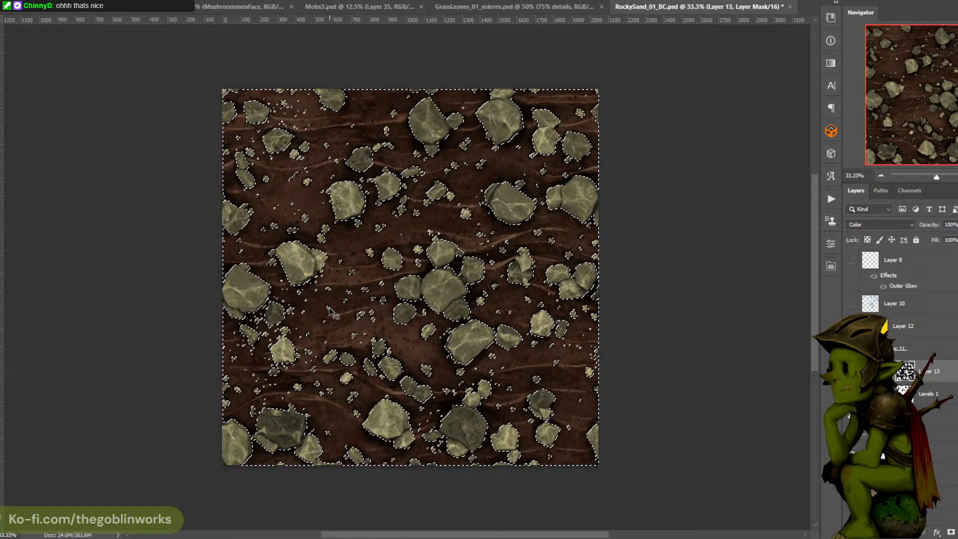
key(ctrl+z)
key(ctrl+shift+z)
key(ctrl+z)
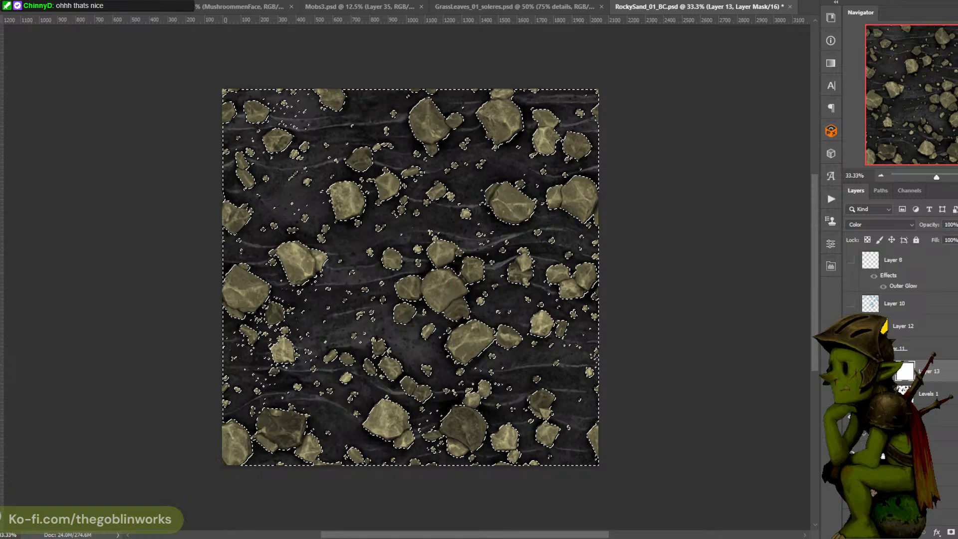
Invert the selection to the stones, fill it with black on Layer 13's mask, and deselect
right_click(399, 303)
click(414, 314)
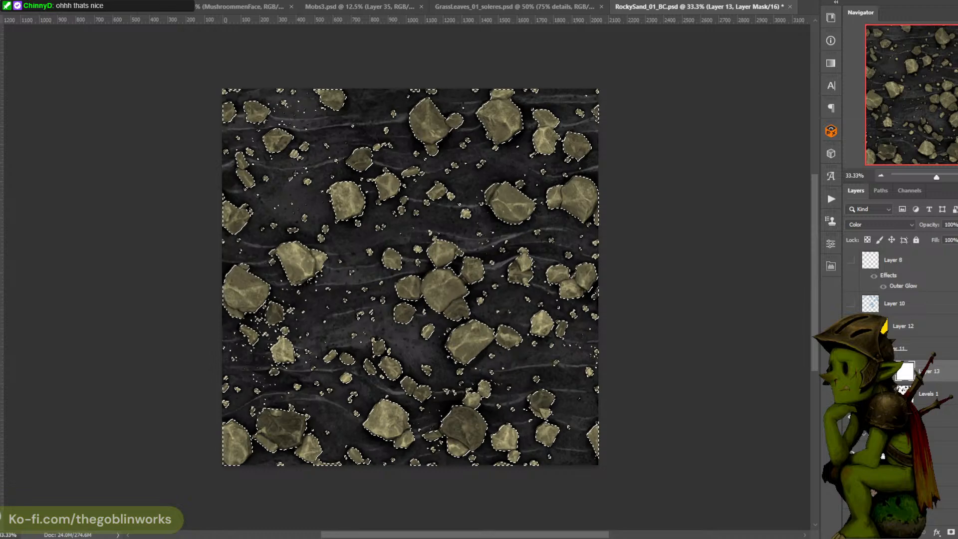
key(alt+BackSpace)
key(ctrl+d)
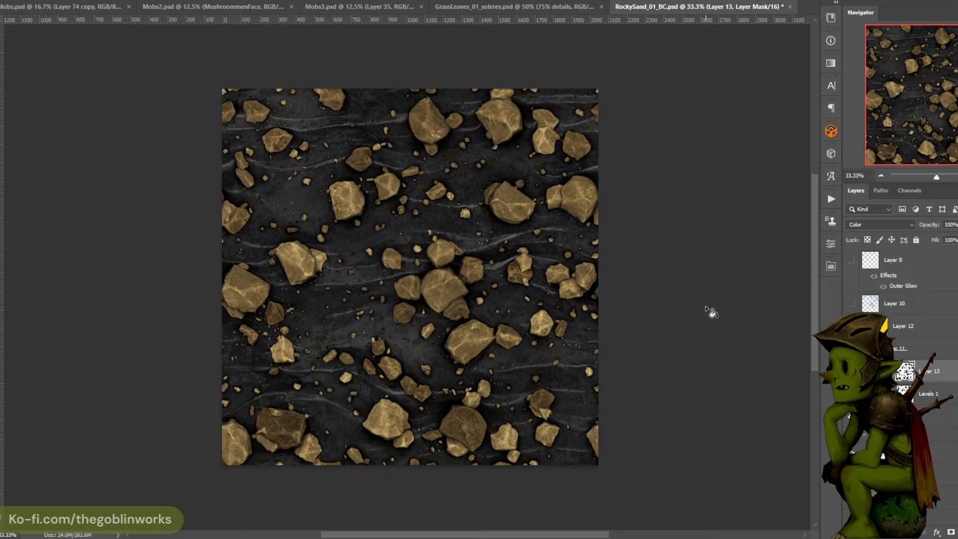
Compare the texture with Layer 13 hidden and shown, and select Layer 13's content instead of its mask
click(851, 371)
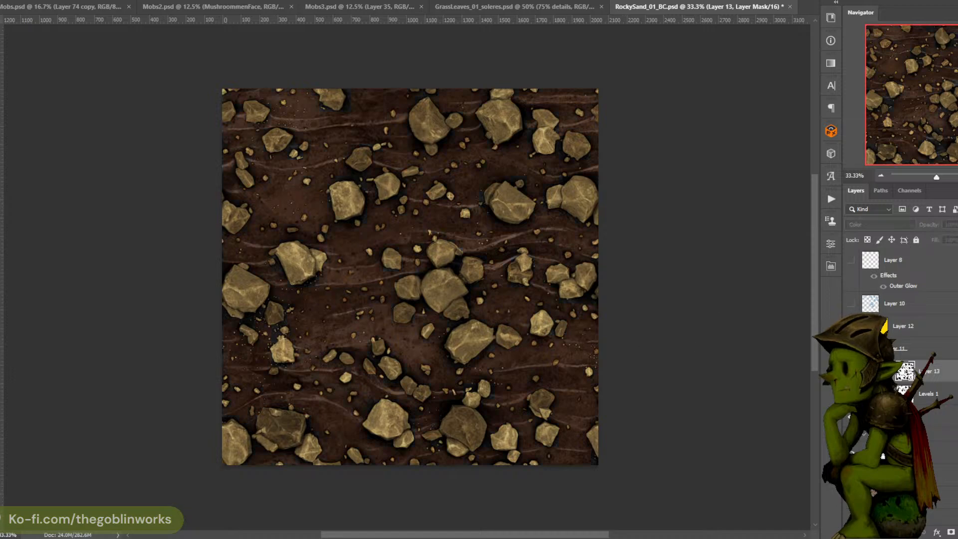
click(850, 371)
click(928, 394)
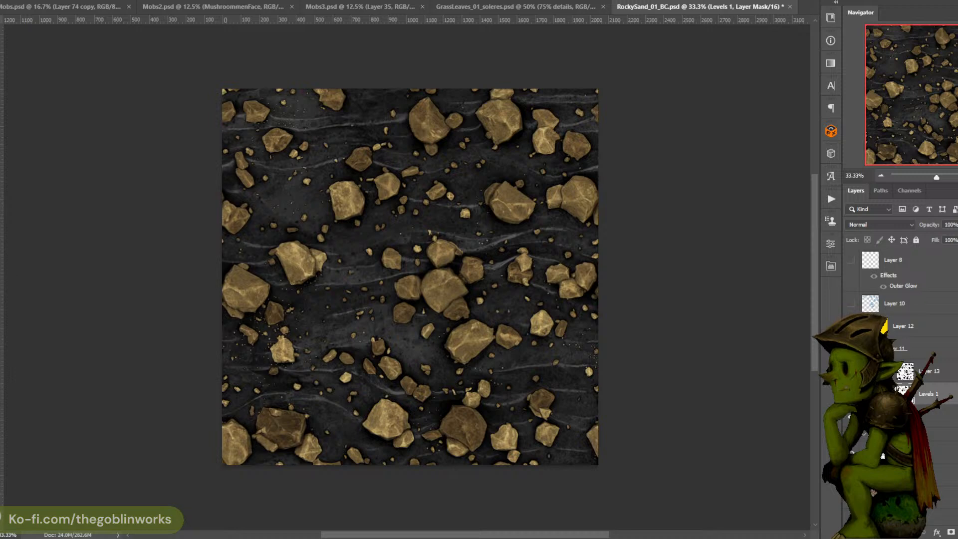
click(928, 371)
click(905, 371)
click(893, 371)
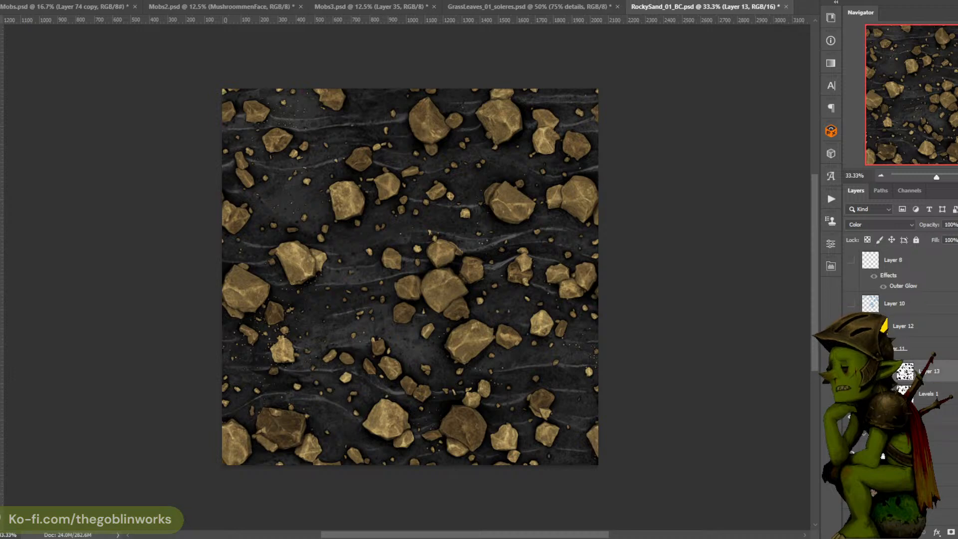
Fill Layer 13 with the light orange foreground colour and compare the sand with Levels 1 hidden and shown
click(340, 270)
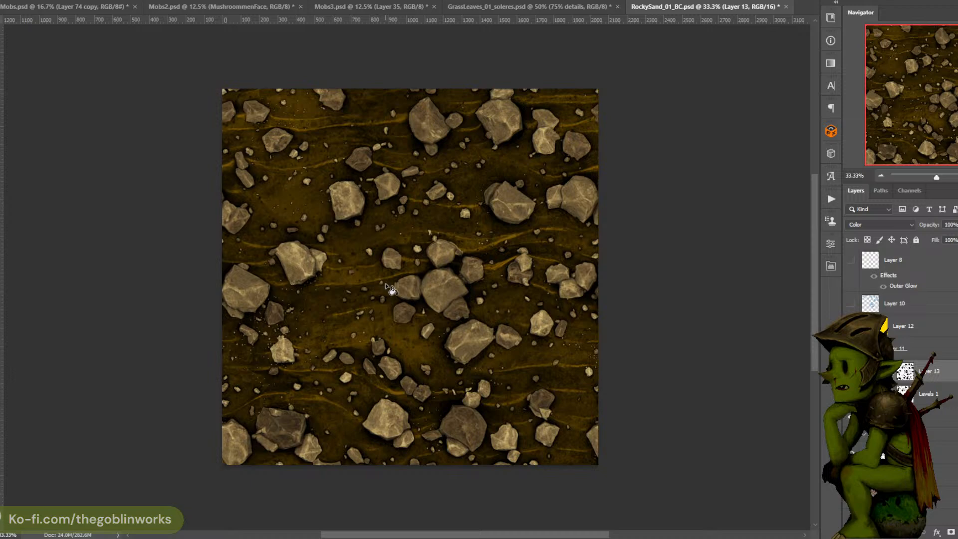
click(851, 394)
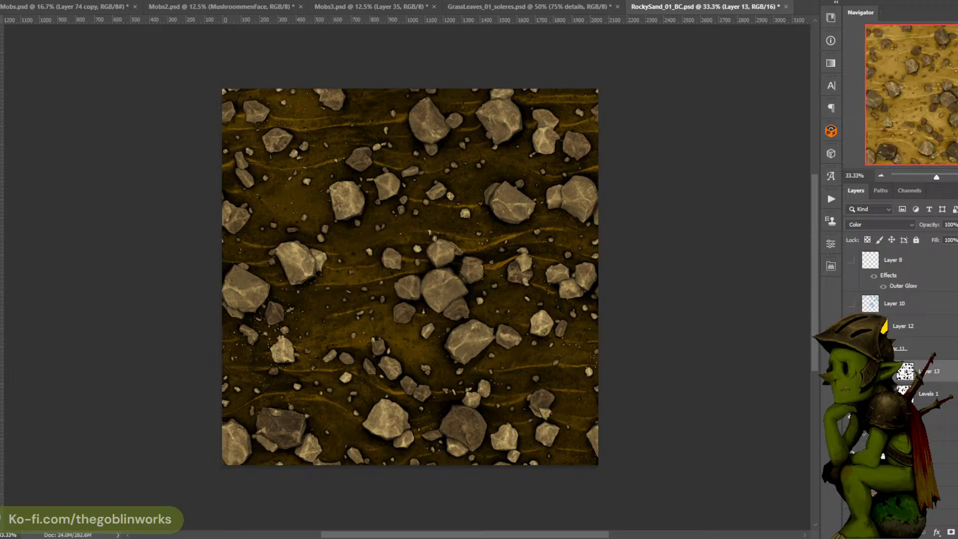
click(851, 394)
click(851, 393)
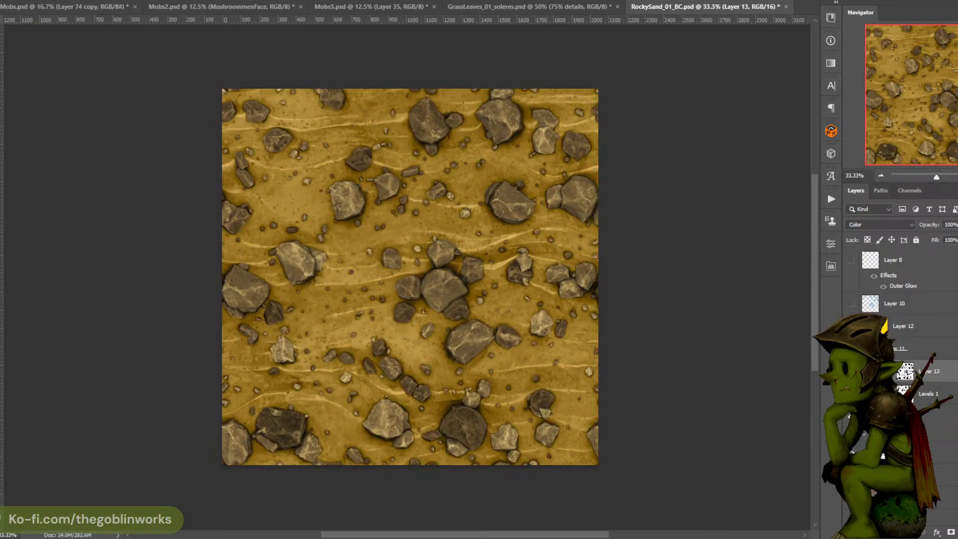
click(851, 394)
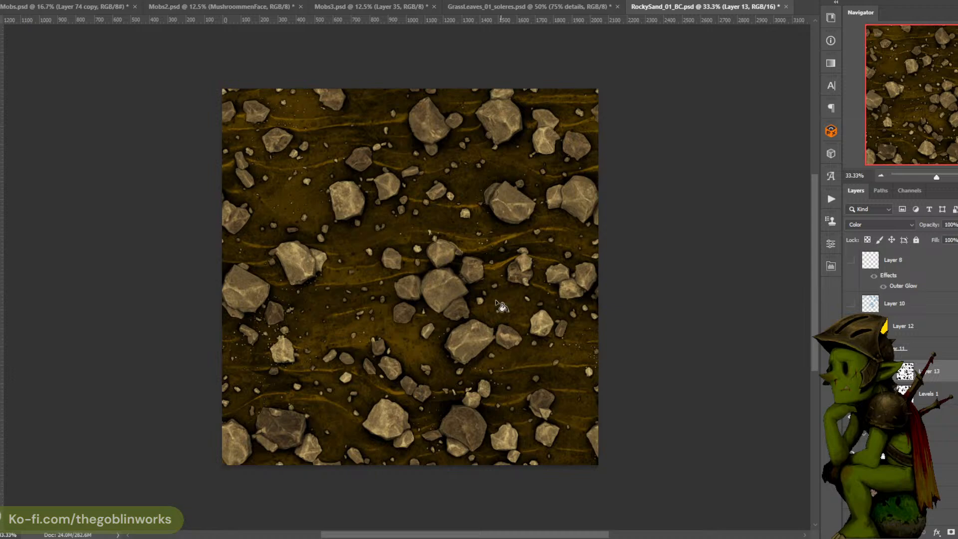
Set the foreground colour to dark red 880000 and fill Layer 13 with it to recolour the sand
click(2, 367)
drag(780, 349, 781, 361)
drag(731, 316, 782, 295)
drag(781, 351, 779, 371)
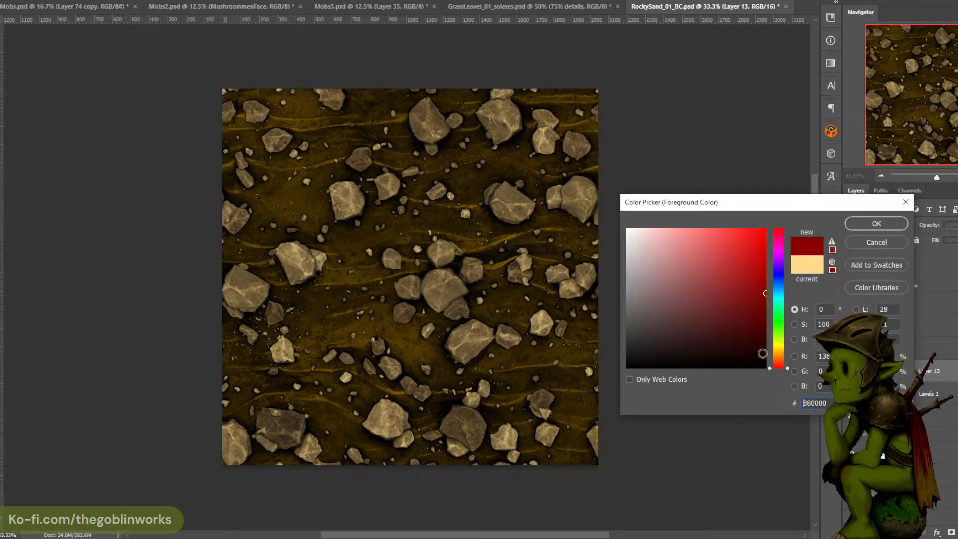
click(869, 221)
key(alt+BackSpace)
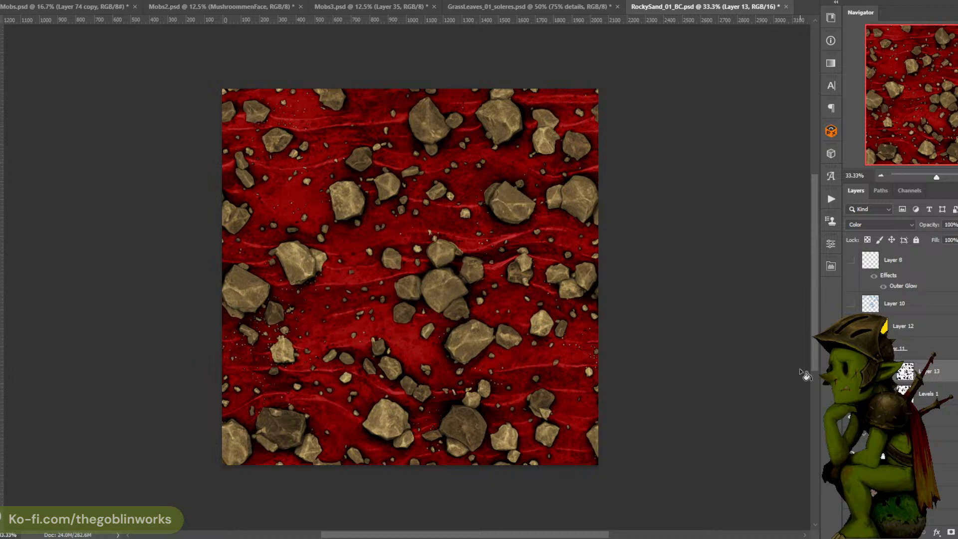
Darken the sand in Levels 1 with midtone 0.61, output levels 10 to 109, and a raised shadow input
double_click(878, 393)
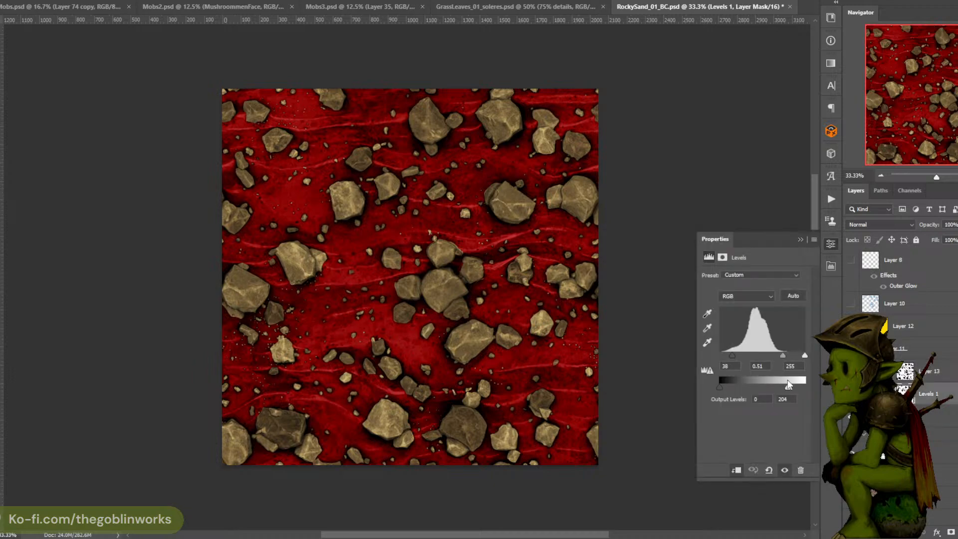
drag(787, 383, 756, 388)
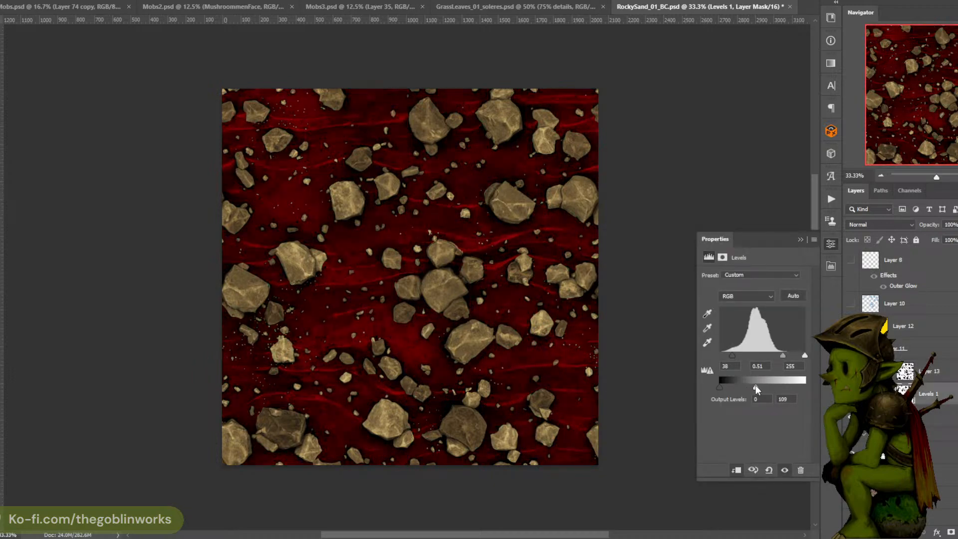
mouse_move(781, 356)
mouse_down()
mouse_move(760, 357)
mouse_move(794, 357)
mouse_move(779, 358)
mouse_up()
mouse_move(719, 387)
mouse_down()
mouse_move(729, 389)
mouse_move(721, 393)
mouse_up()
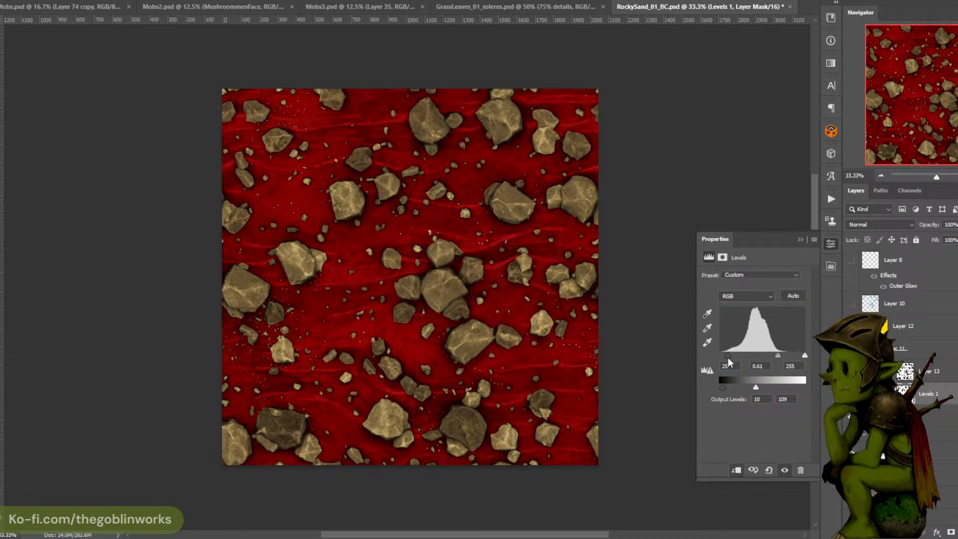
drag(732, 355, 742, 357)
click(801, 240)
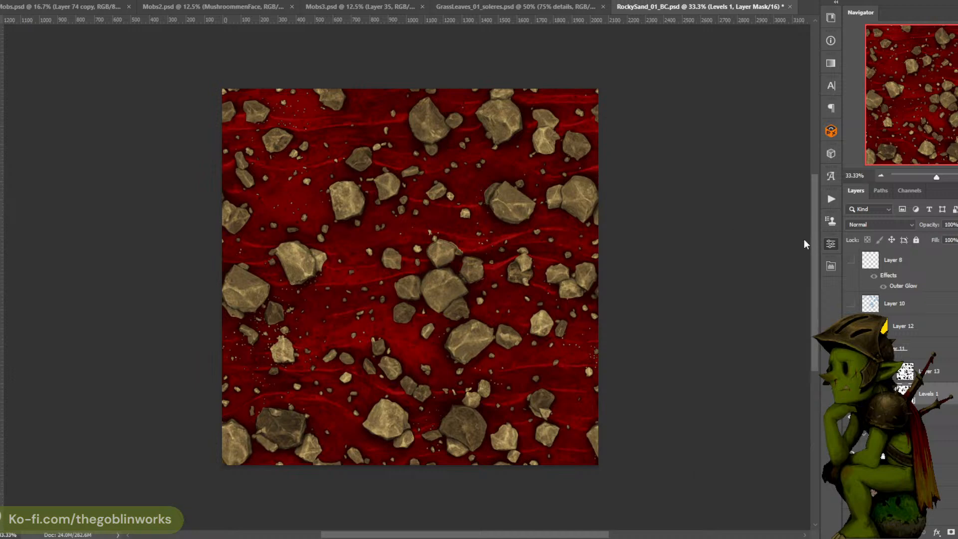
Refill Layer 13 with a darker muted red, and replace that with red 972323
click(883, 371)
click(1, 375)
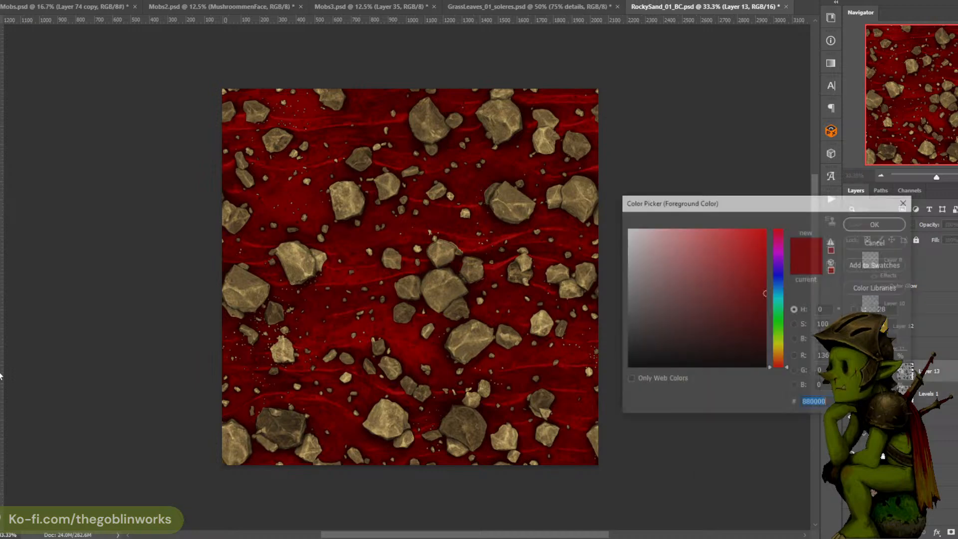
click(871, 225)
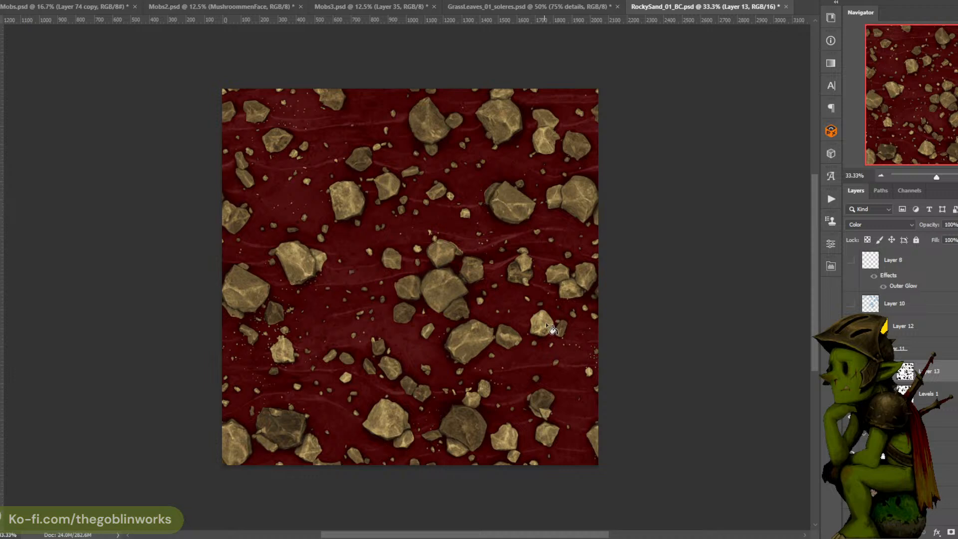
click(1, 375)
click(734, 285)
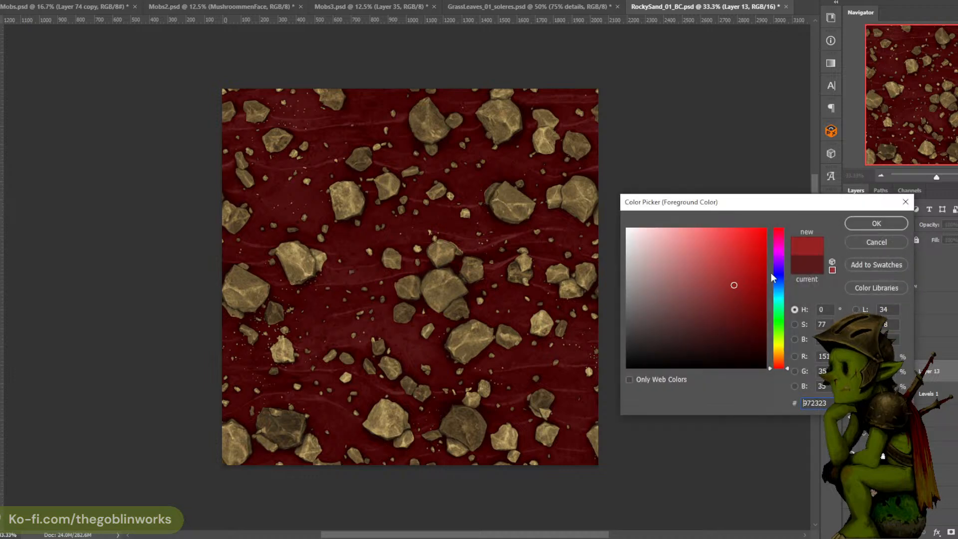
click(876, 225)
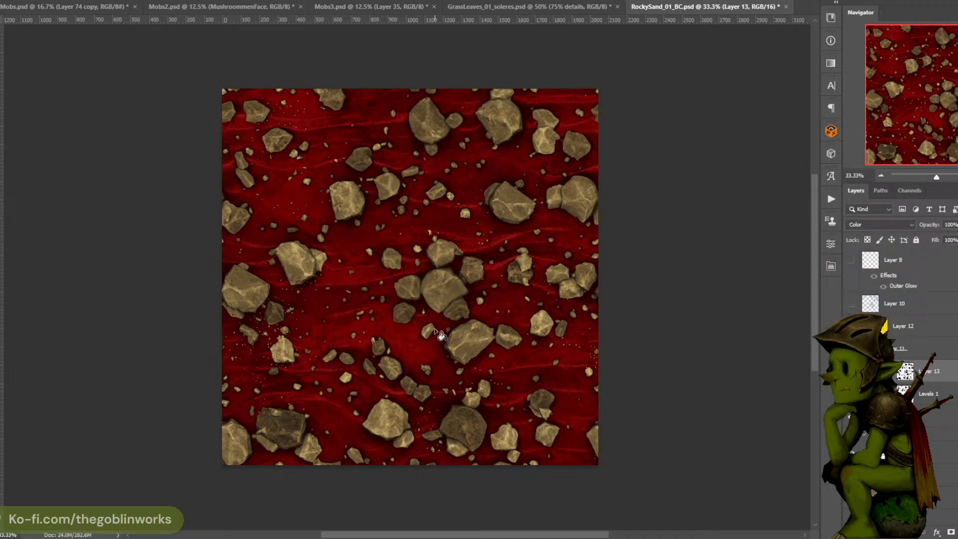
Try muted red 953f3f as Layer 13's fill and undo it, leaving its blending options unchanged
click(5, 378)
click(710, 289)
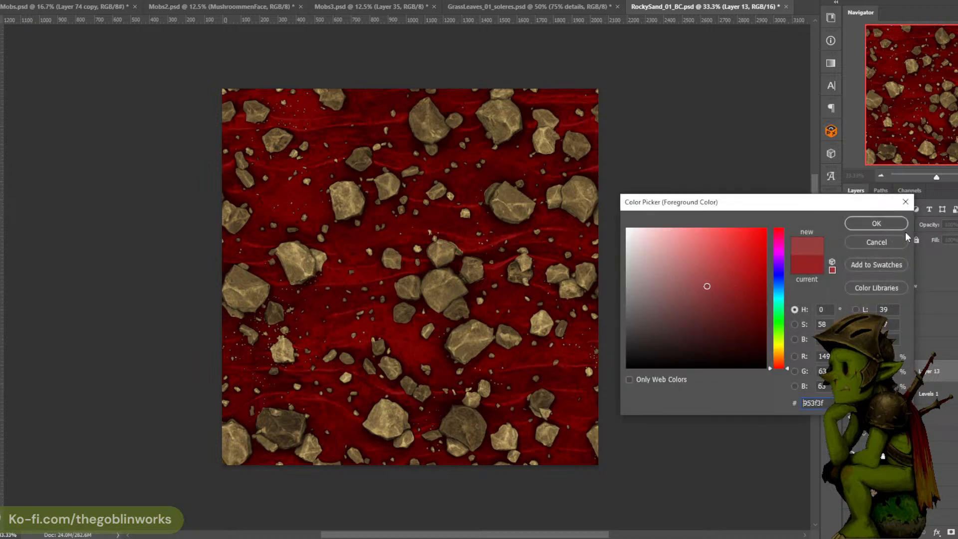
click(890, 227)
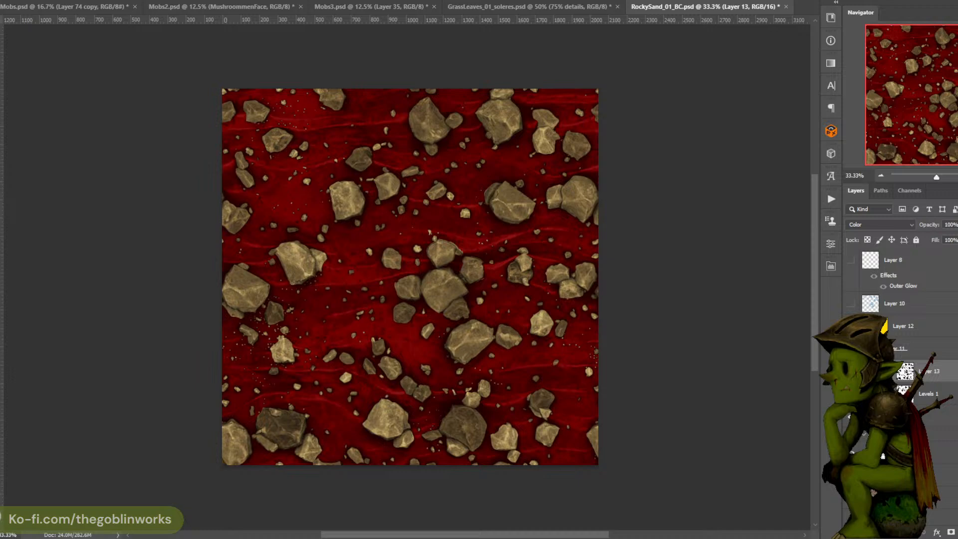
key(ctrl+z)
double_click(947, 371)
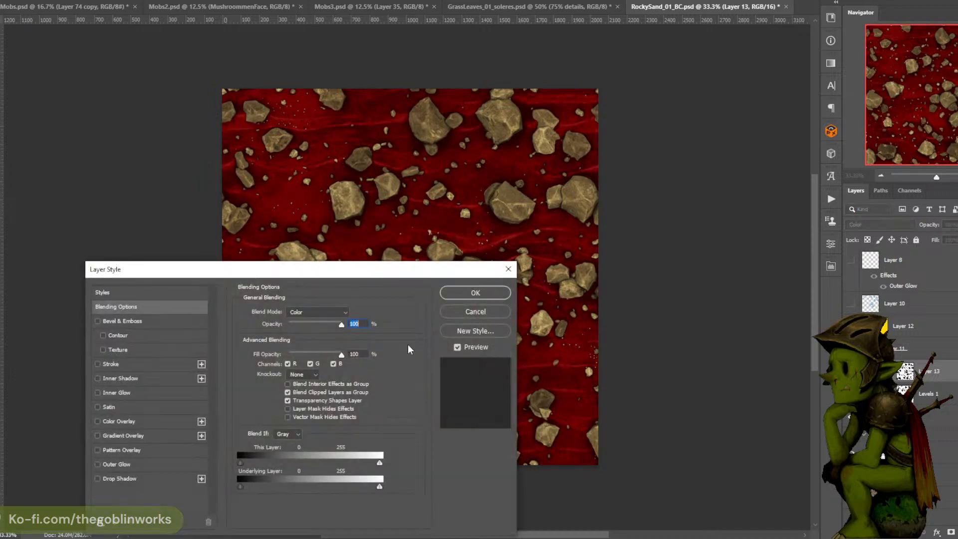
click(477, 312)
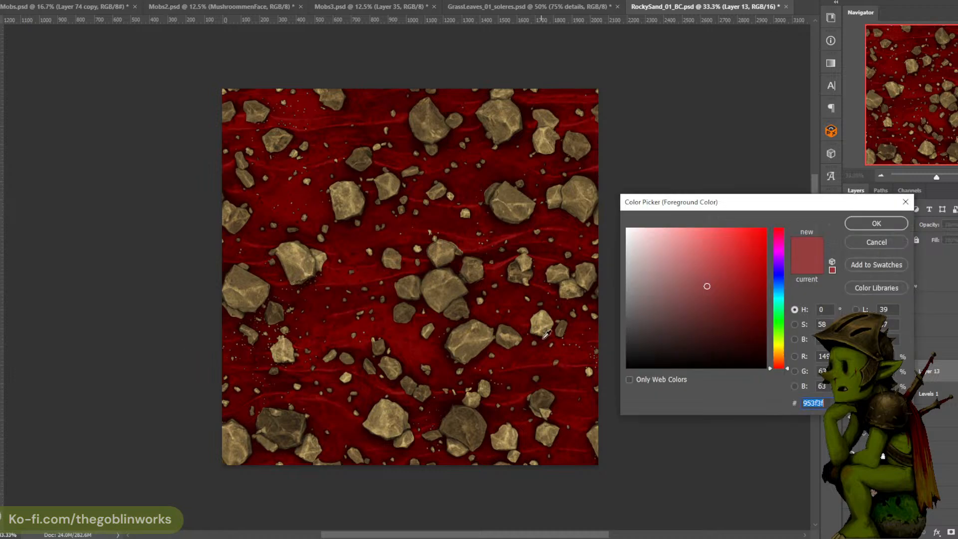
Try filling Layer 13 with bright green 05ce00, and undo the fill
click(777, 322)
mouse_move(750, 293)
mouse_down()
mouse_move(774, 293)
mouse_move(779, 255)
mouse_up()
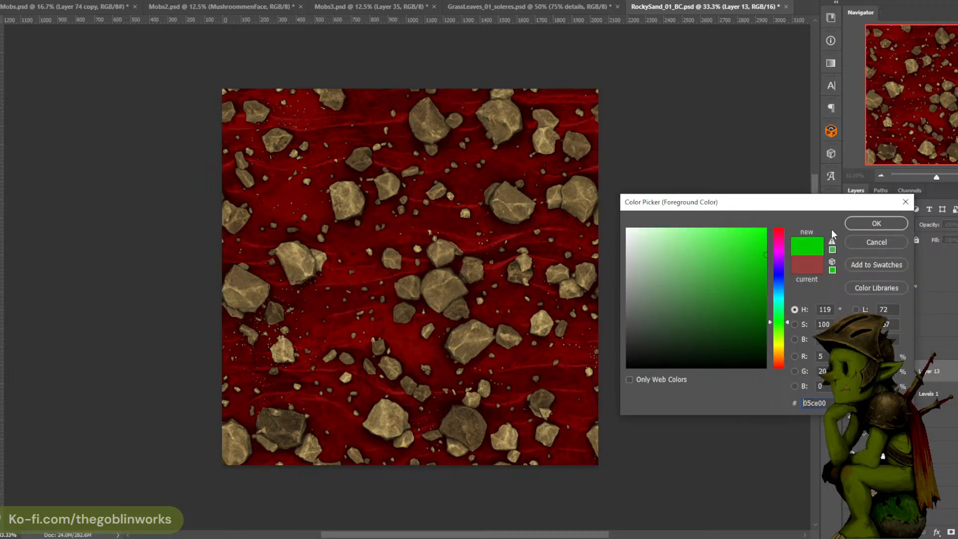
click(875, 223)
click(447, 272)
key(ctrl+z)
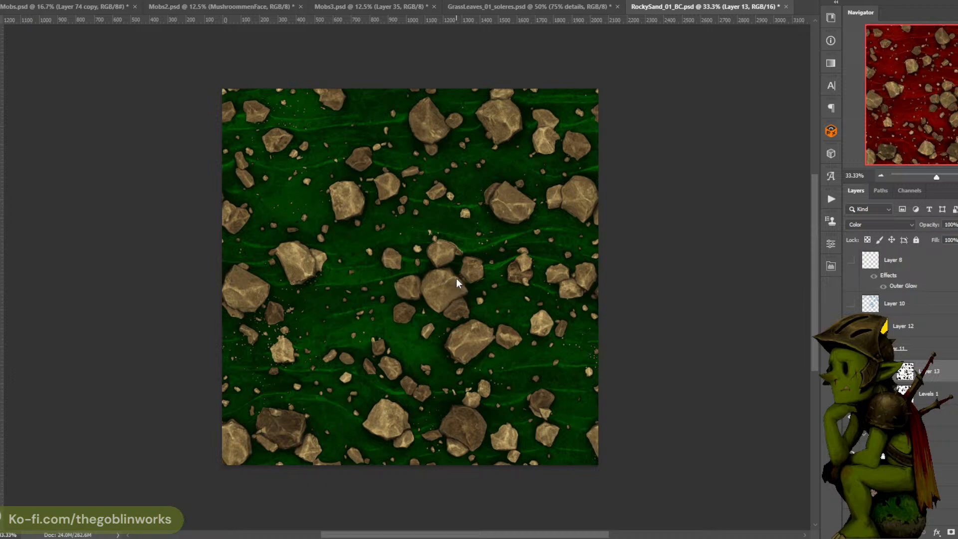
Delete Layer 13, undo the deletion, and hide the Levels 1 adjustment to brighten the sand
drag(935, 374, 957, 532)
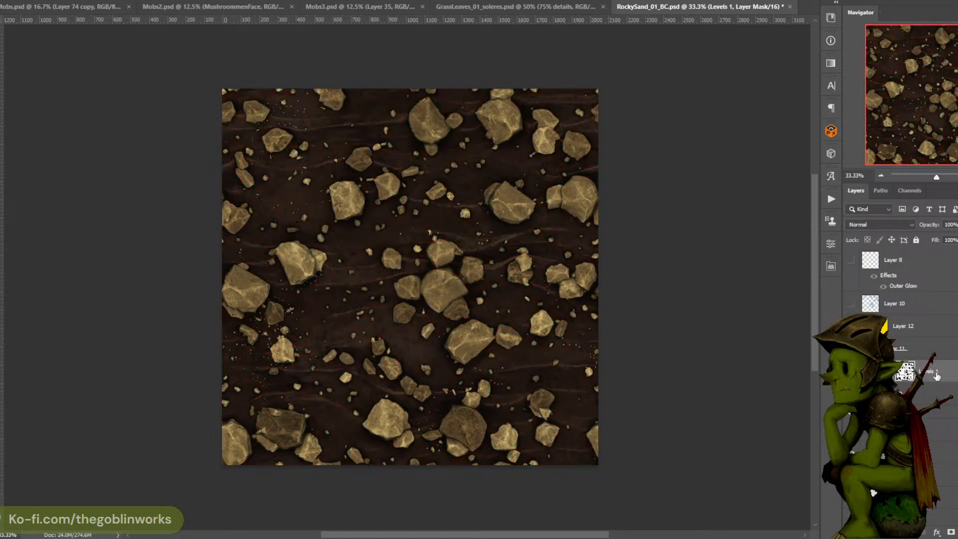
key(ctrl+z)
key(ctrl+z)
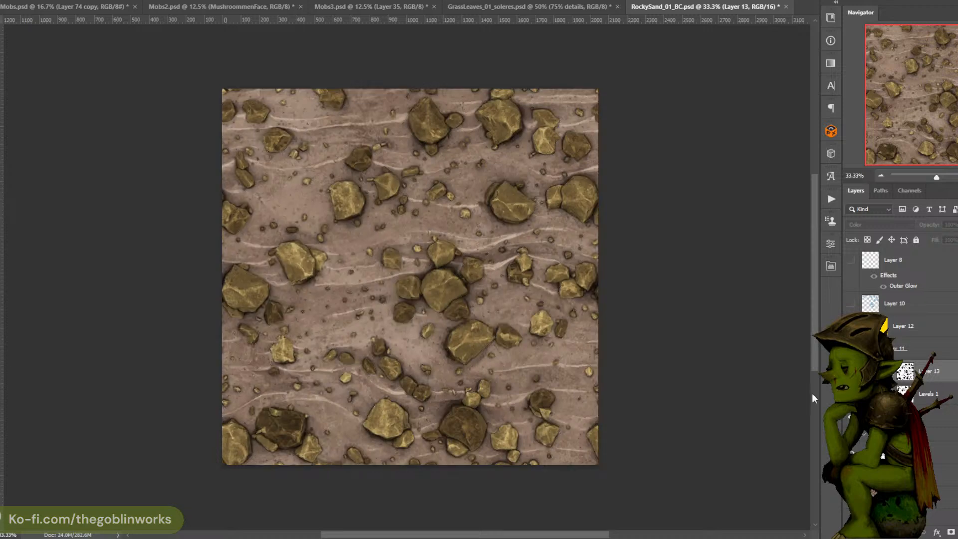
key(ctrl+z)
key(ctrl+z)
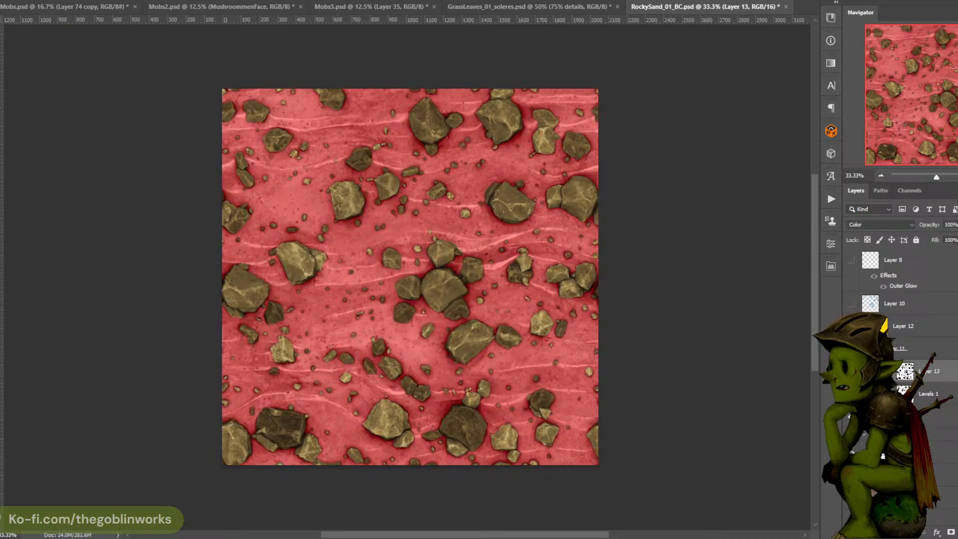
key(ctrl+z)
double_click(949, 371)
click(477, 308)
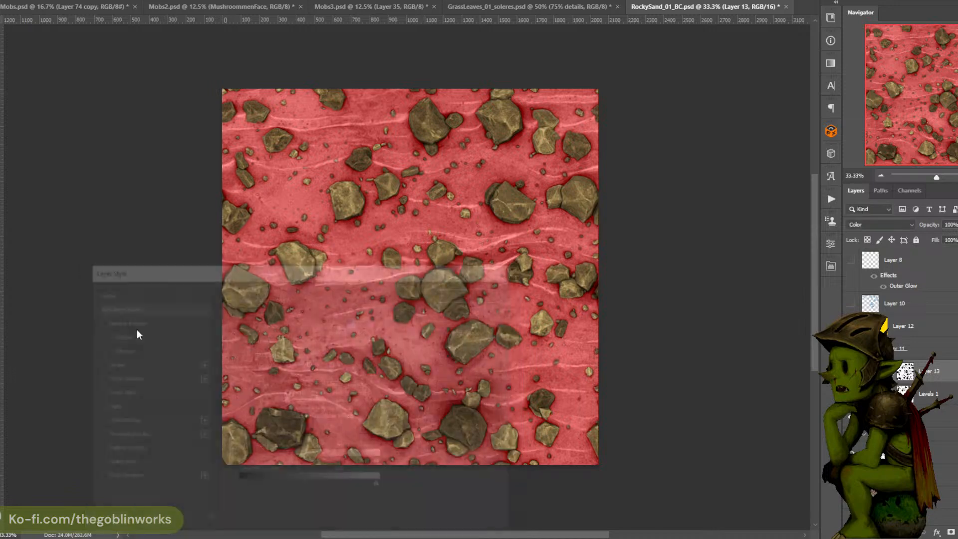
Fill Layer 13 with a yellow-green colour and reduce the layer's opacity to 36%
key(n)
drag(672, 303, 690, 264)
click(859, 226)
click(374, 232)
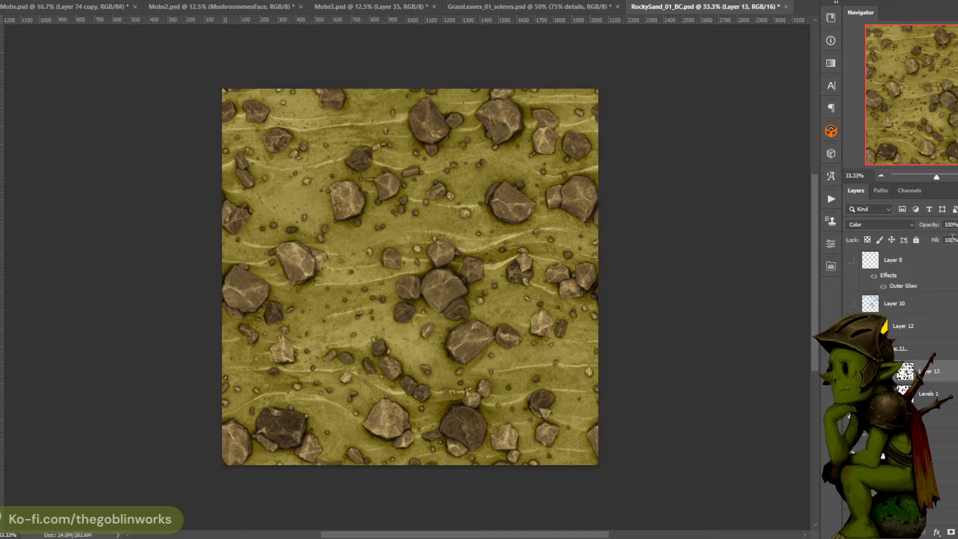
click(957, 224)
drag(922, 237, 935, 237)
Compare the sand colour with Layer 13 hidden and shown
click(851, 371)
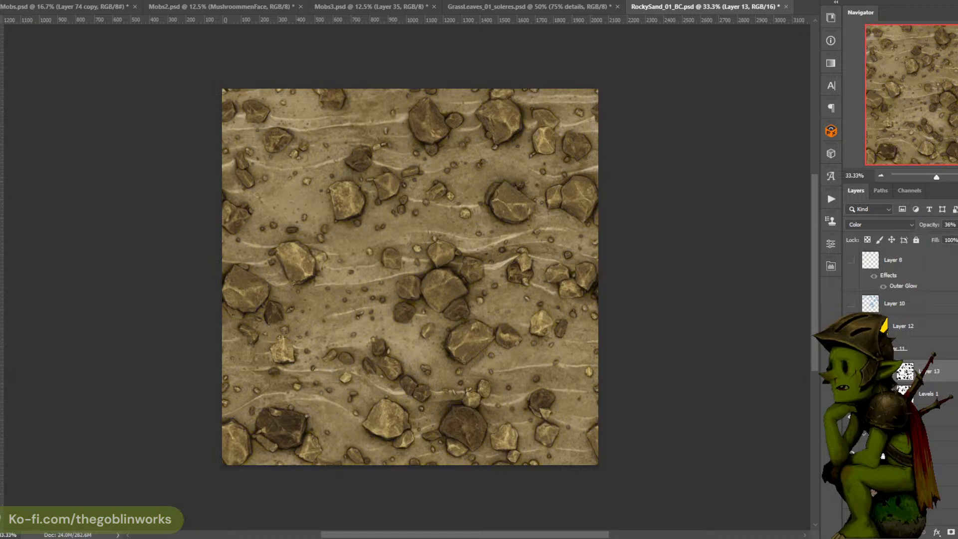
click(851, 372)
click(851, 372)
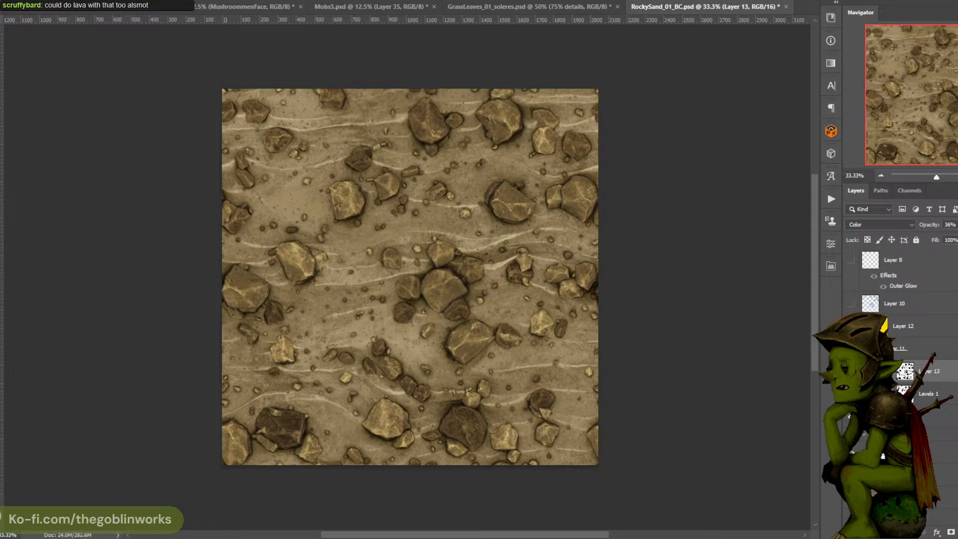
Fill Layer 12 with black to grey the stones, and choose a medium green as the foreground colour
click(898, 331)
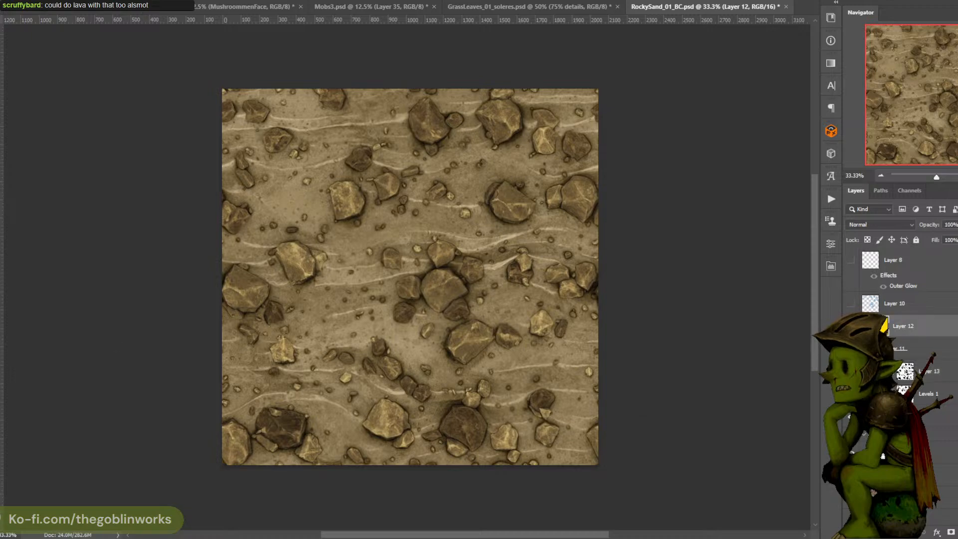
click(876, 224)
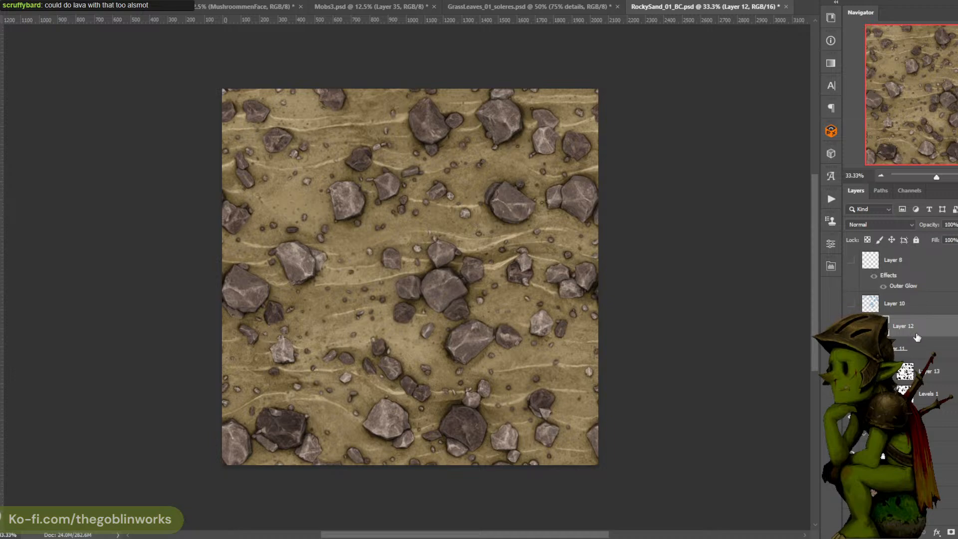
click(1, 348)
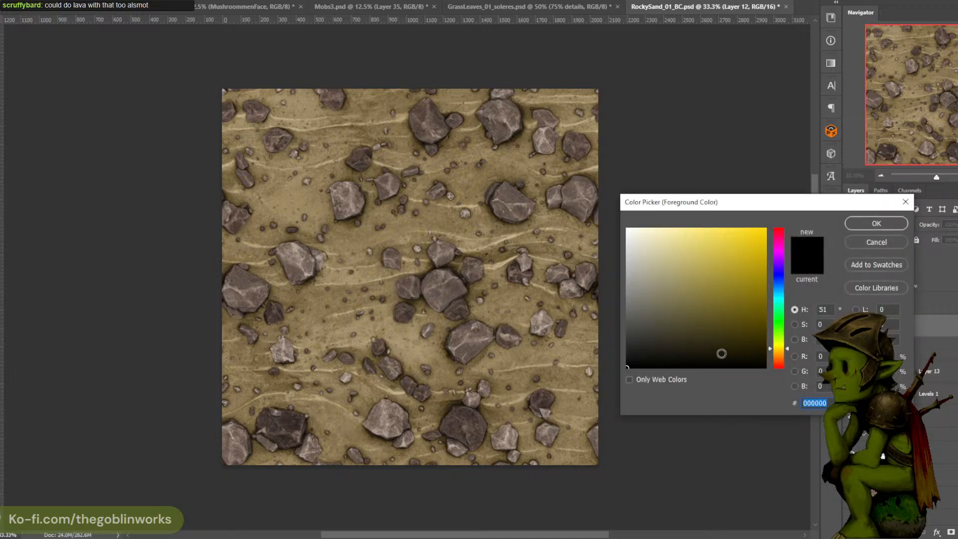
click(726, 347)
click(778, 320)
click(734, 294)
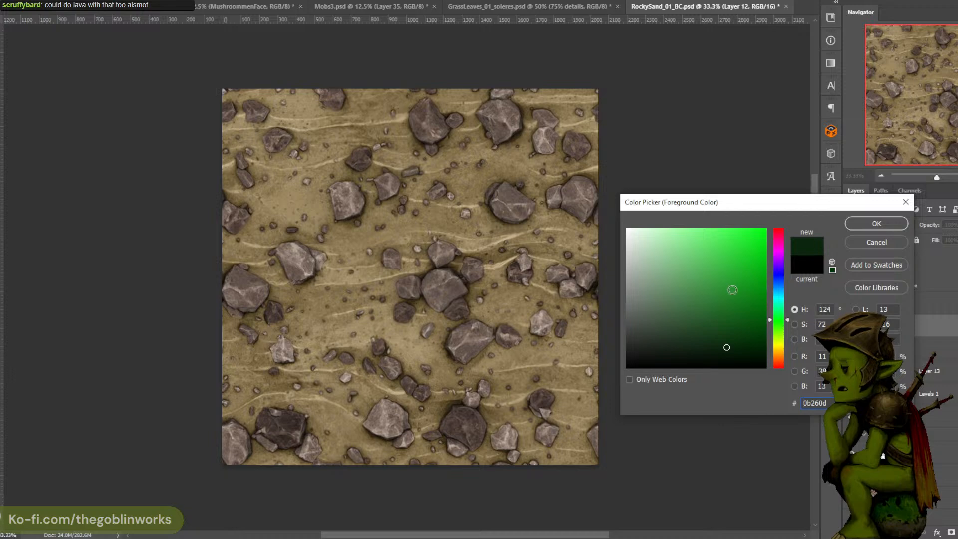
click(872, 224)
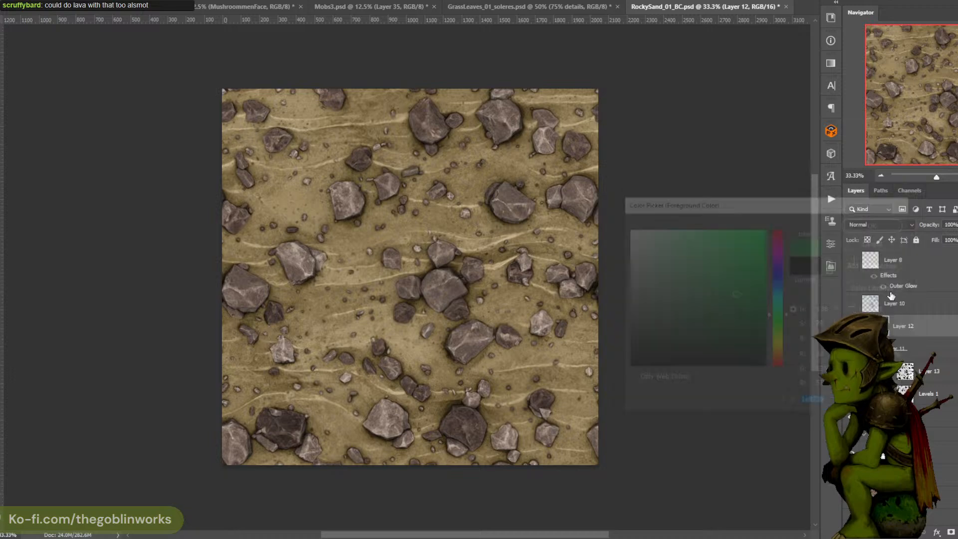
Raise Layer 11's opacity to 78% and fill Layer 12 with the green foreground colour to tint the stones
click(916, 342)
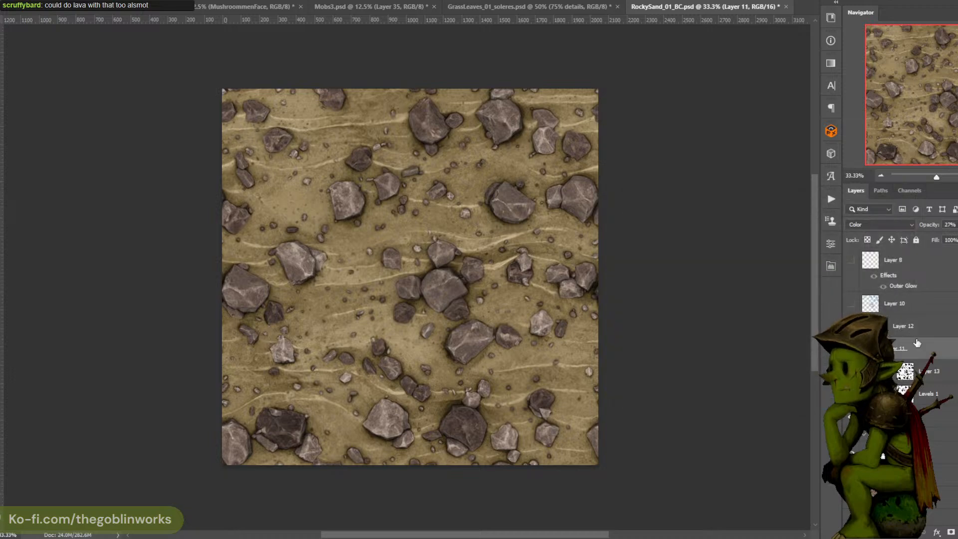
click(957, 224)
drag(954, 237, 957, 236)
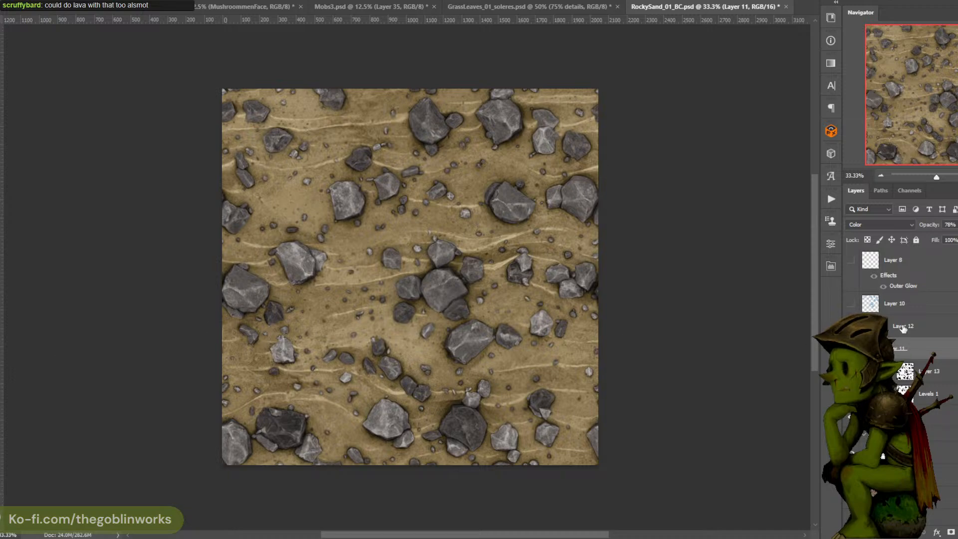
click(901, 327)
click(323, 231)
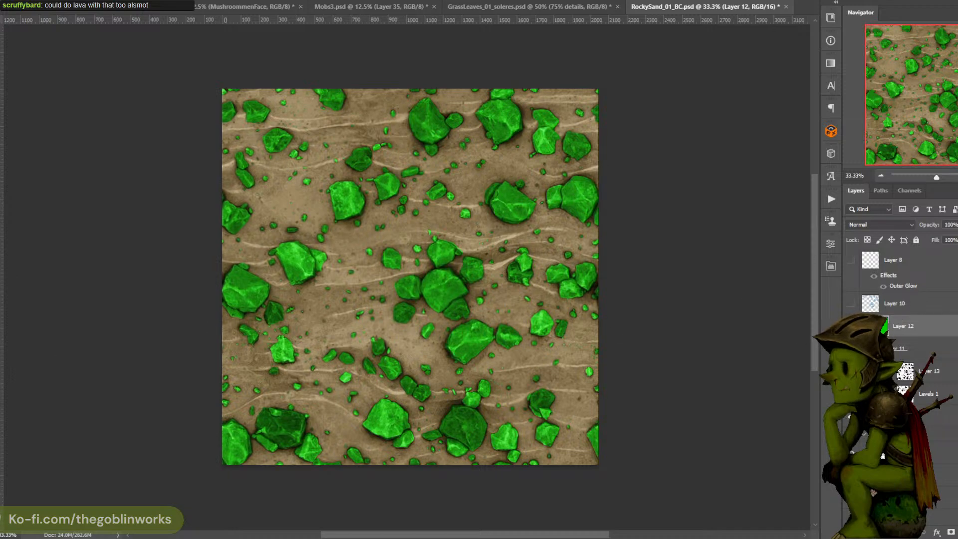
Lower Layer 12's opacity to 21% for a teal stone tint, comparing it hidden and shown, and save the document
drag(955, 224, 931, 241)
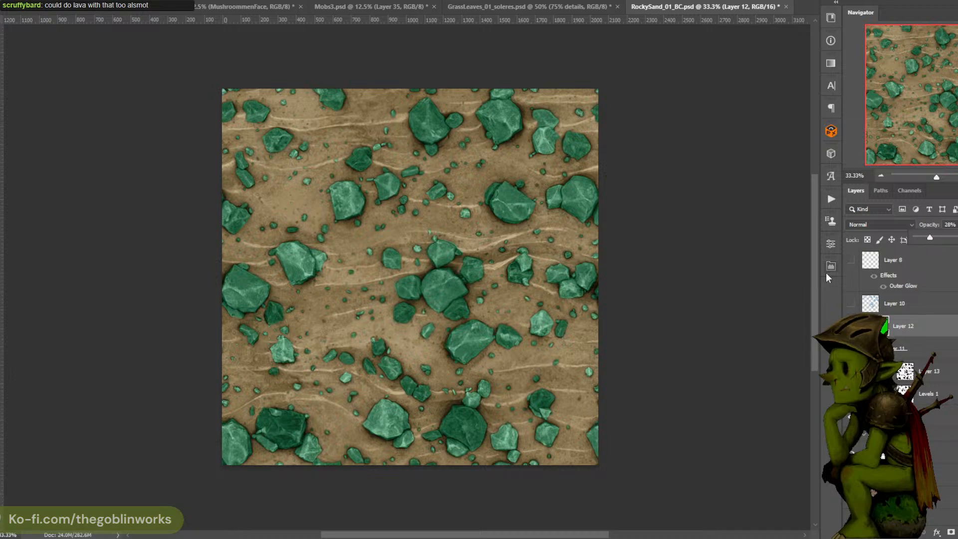
click(851, 325)
click(850, 325)
click(851, 326)
click(851, 326)
click(851, 326)
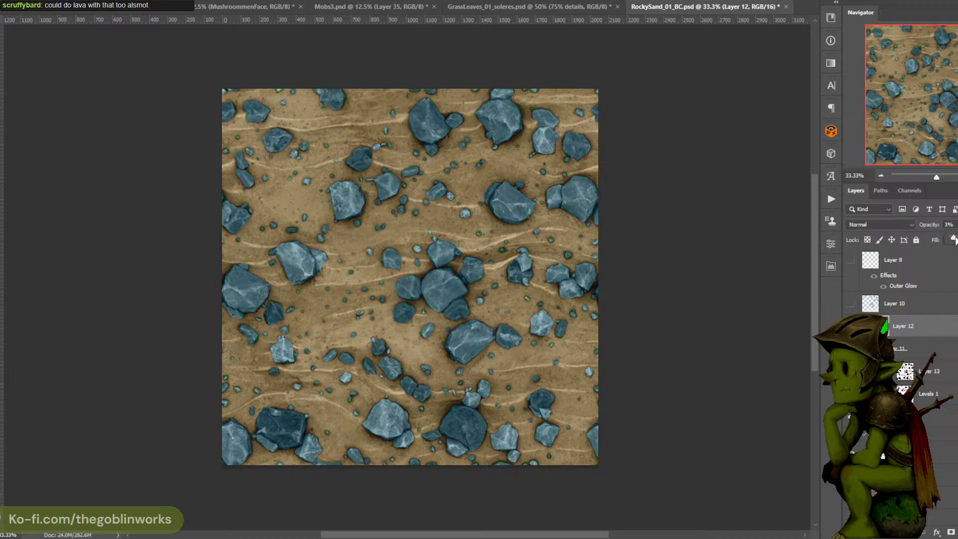
drag(956, 240, 957, 240)
key(ctrl+s)
Examine the teal stones close up and across the whole texture, including with Layer 12 hidden and shown
key(ctrl+plus)
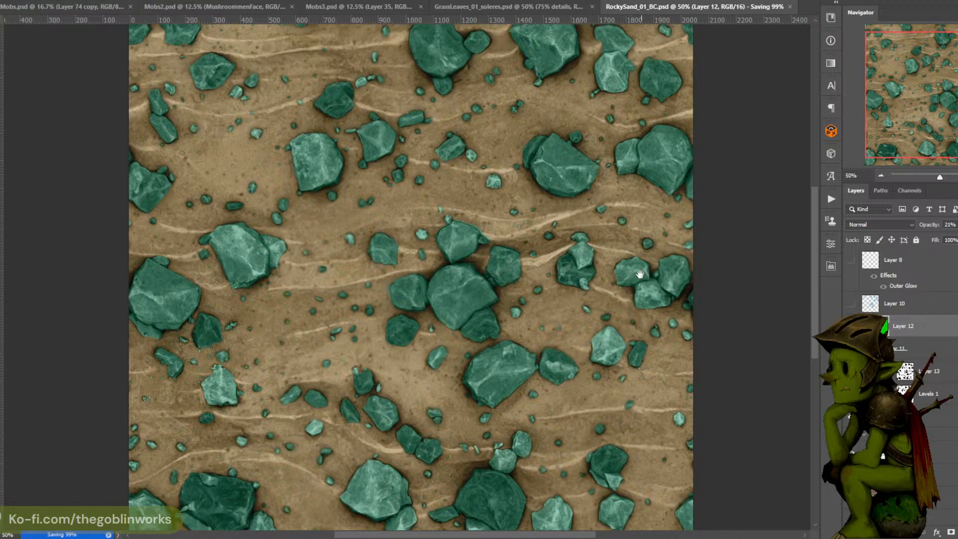
drag(639, 275, 605, 271)
key(ctrl+minus)
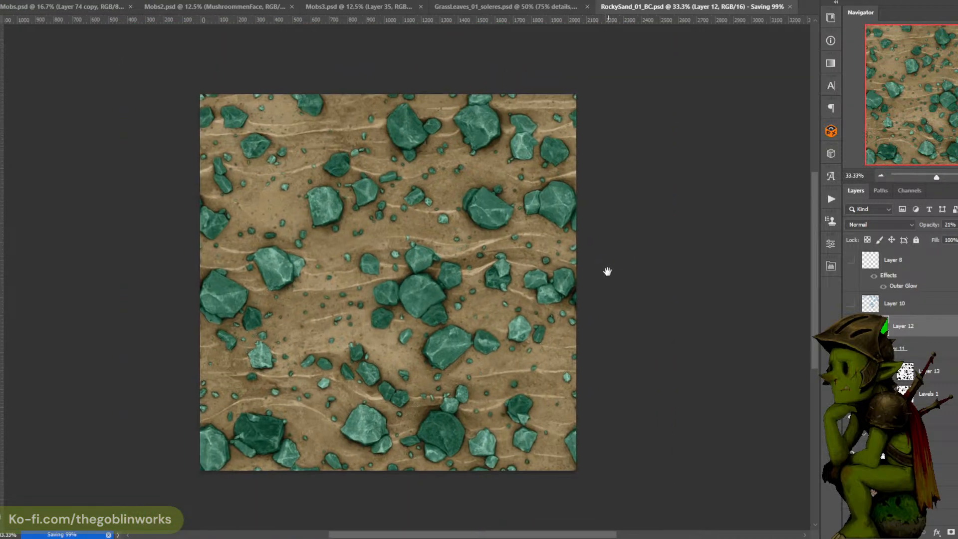
key(ctrl+plus)
key(ctrl+minus)
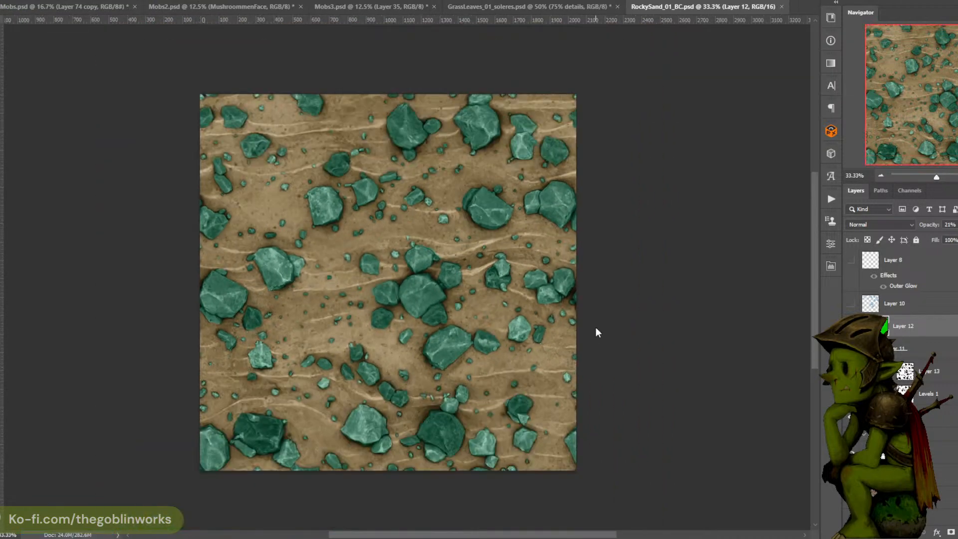
drag(594, 330, 584, 331)
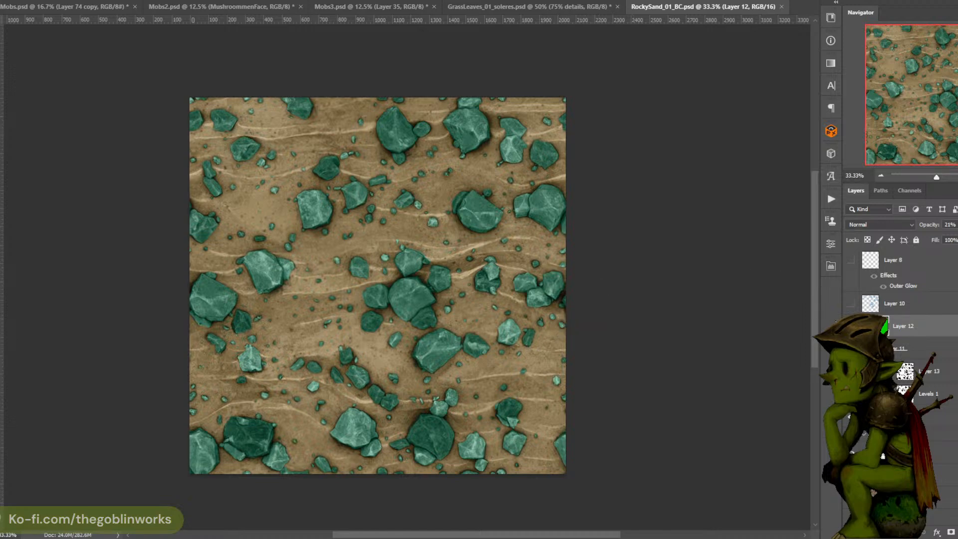
click(850, 326)
click(851, 326)
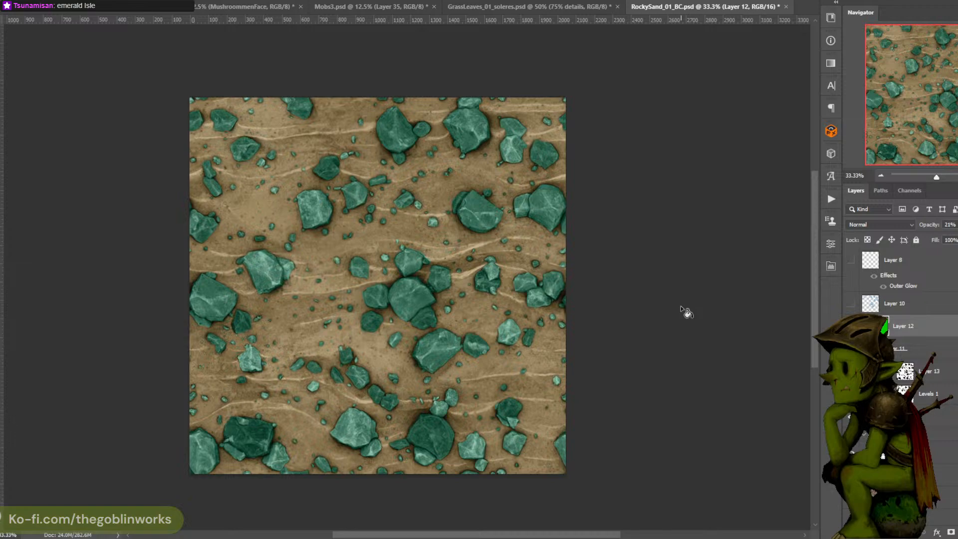
On Layer 11, lasso the colour spill outside the upper left and upper right edges of the central stone and delete it
click(899, 352)
key(ctrl+plus)
key(ctrl+plus)
key(ctrl+plus)
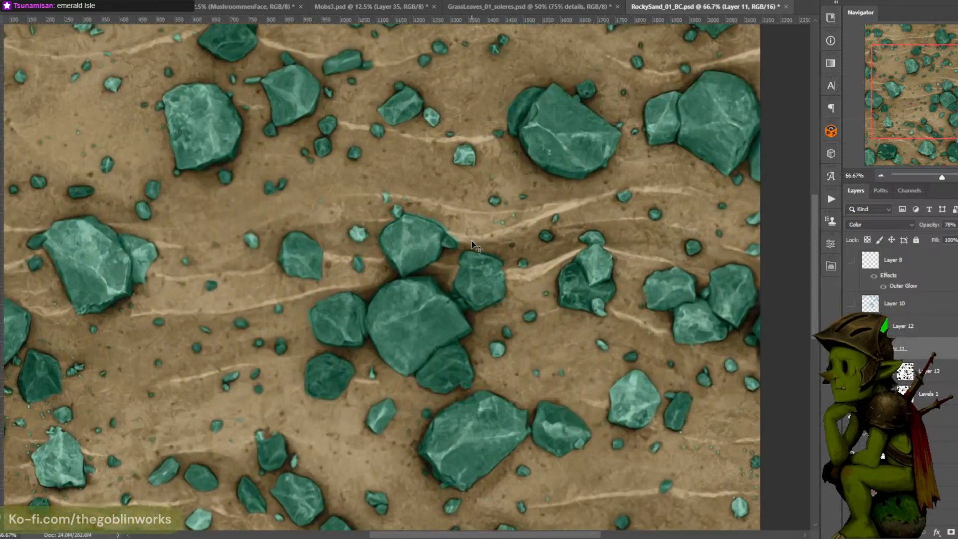
key(ctrl+plus)
key(ctrl+plus)
key(ctrl+plus)
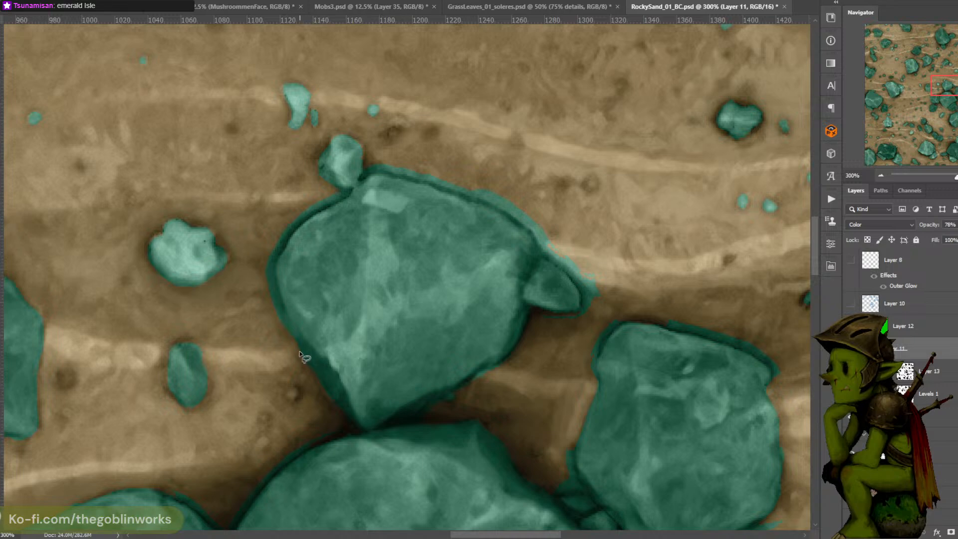
drag(283, 307, 277, 288)
mouse_move(248, 219)
mouse_down()
mouse_move(257, 302)
mouse_move(295, 346)
mouse_up()
mouse_move(344, 197)
mouse_down()
mouse_move(282, 201)
mouse_move(379, 173)
mouse_up()
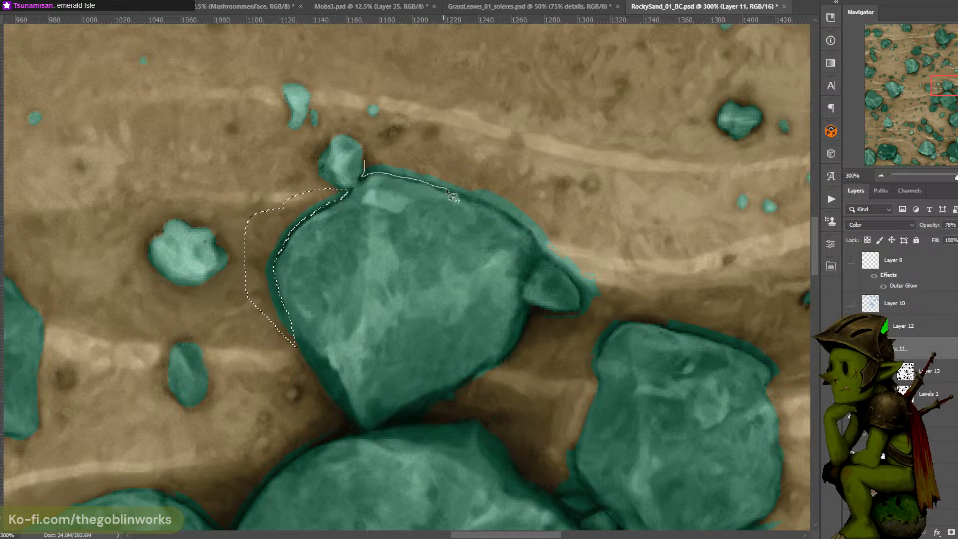
drag(447, 191, 464, 195)
mouse_move(533, 238)
mouse_down()
mouse_move(579, 299)
mouse_move(577, 310)
mouse_move(545, 314)
mouse_move(534, 328)
mouse_move(562, 348)
mouse_move(596, 328)
mouse_move(621, 242)
mouse_move(573, 167)
mouse_move(423, 116)
mouse_up()
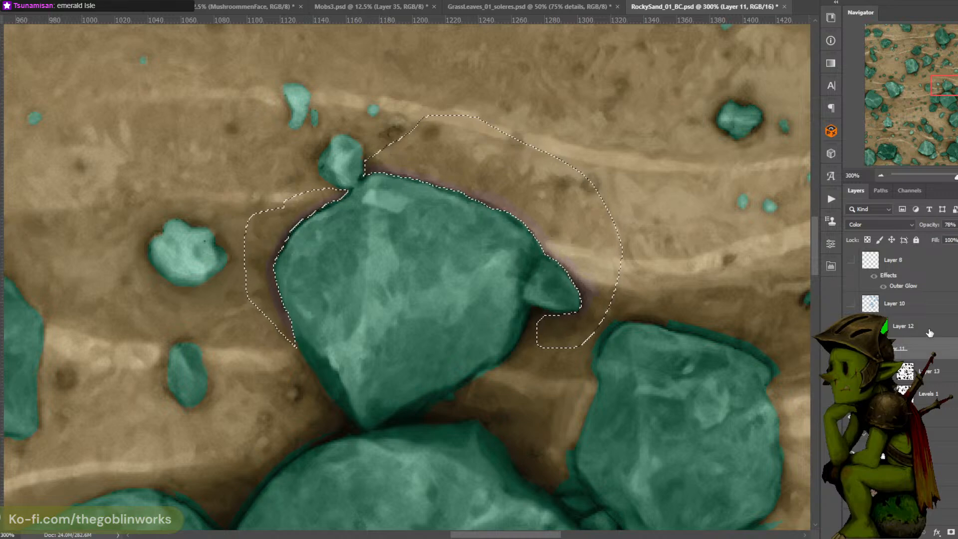
key(ctrl+d)
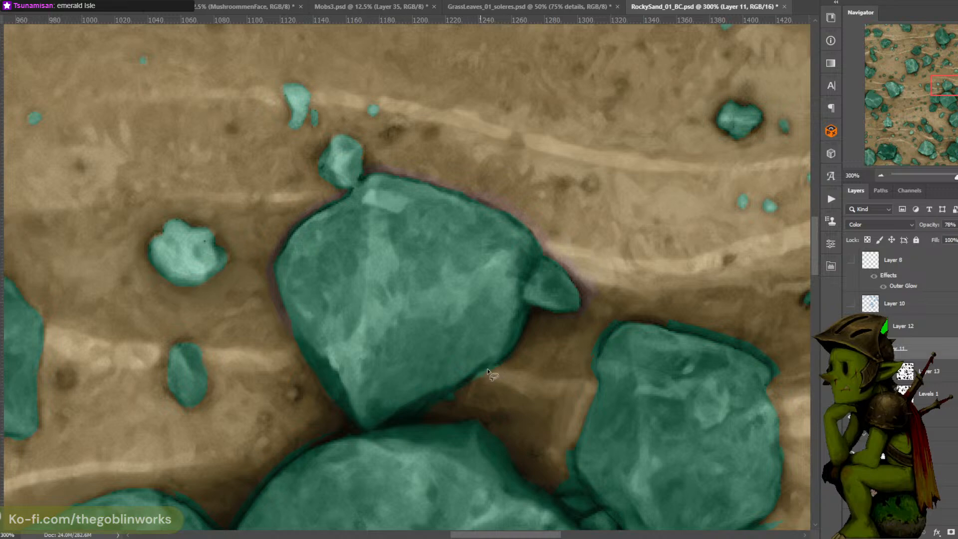
Remove the remaining colour spill along the lower right edge of the same stone on Layer 11
mouse_move(464, 394)
mouse_down()
mouse_move(486, 394)
mouse_move(503, 367)
mouse_up()
key(ctrl+d)
scroll(466, 392, down, 2)
drag(447, 402, 476, 358)
Capture a screenshot of the full square texture with the teal stones
key(ctrl+minus)
key(ctrl+plus)
key(ctrl+minus)
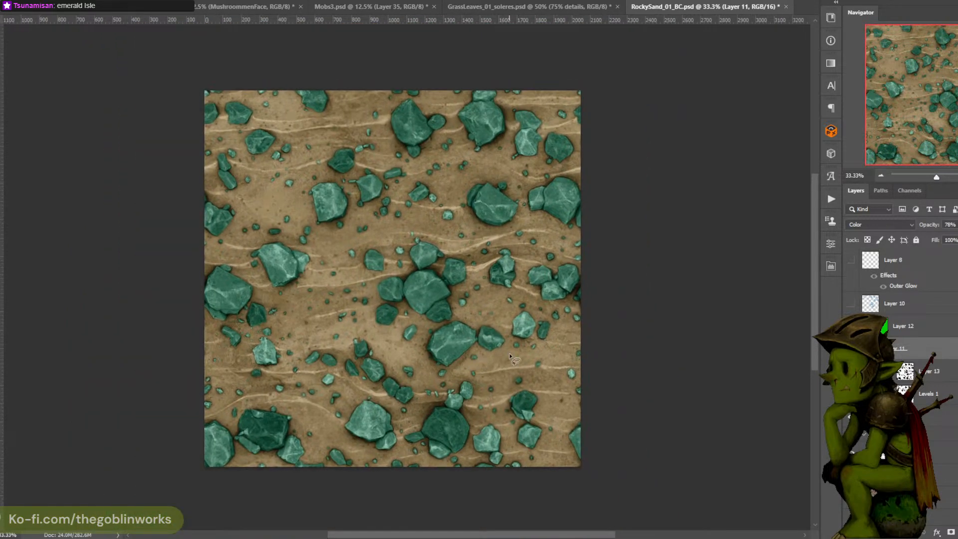
key(ctrl+Print)
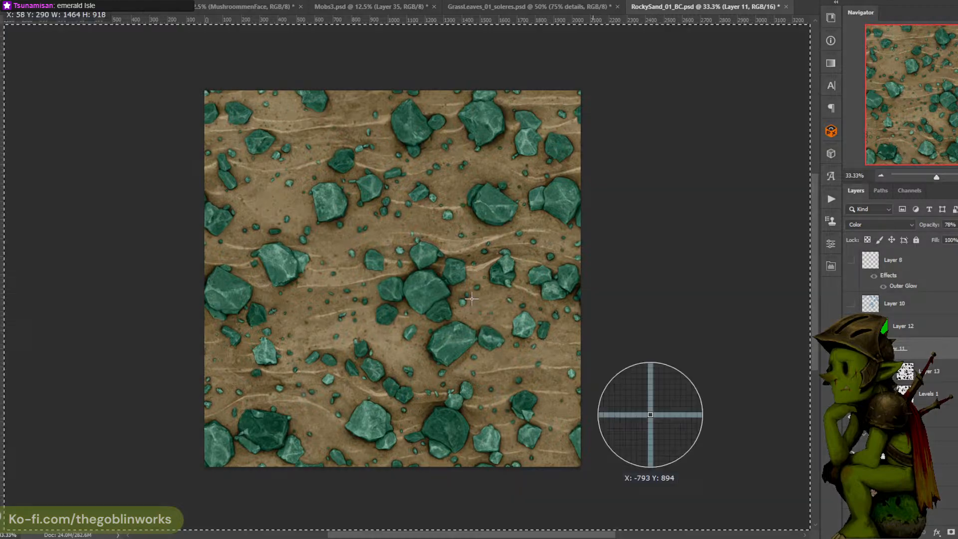
drag(204, 90, 580, 466)
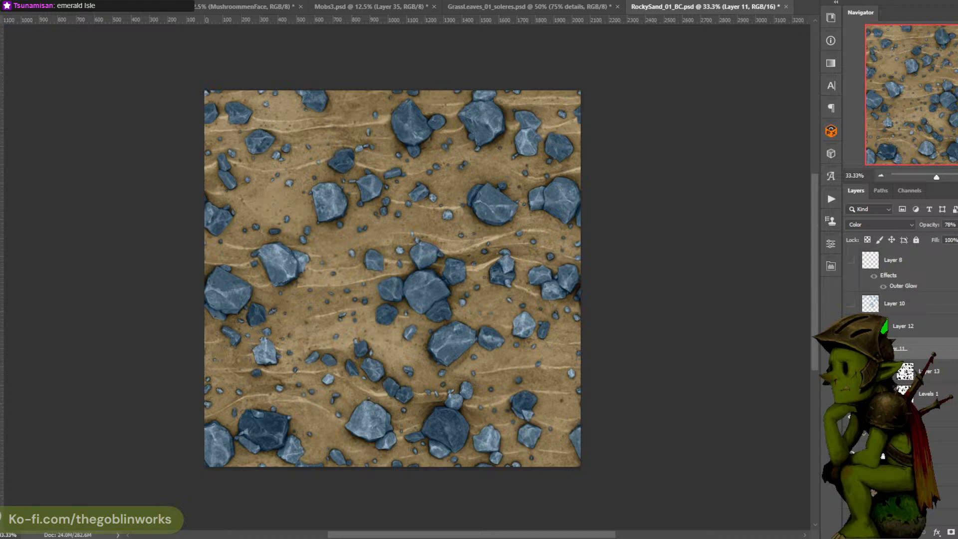
Hide Layer 13 and lower Layer 11's opacity to 34% to give a grey-stone, brown-sand variant
click(851, 348)
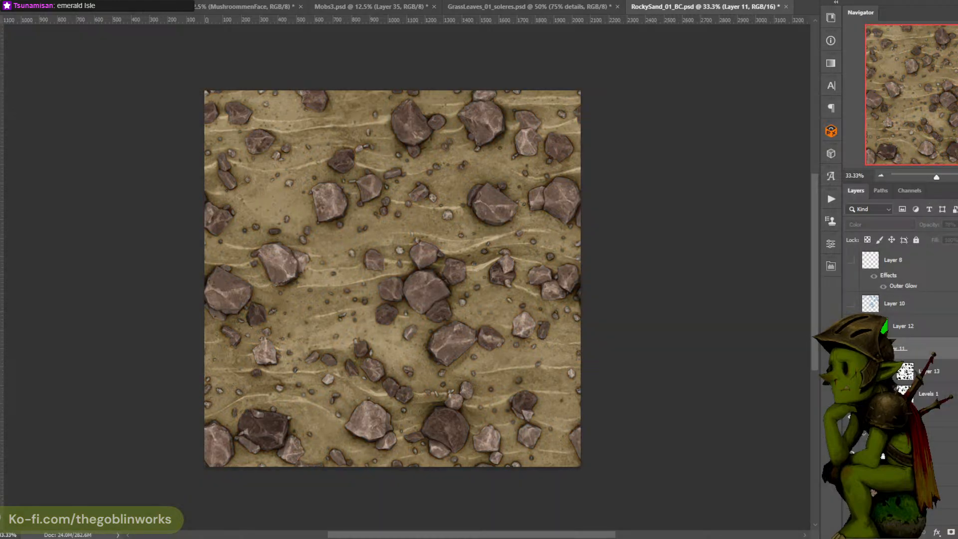
click(850, 348)
click(851, 348)
click(851, 348)
click(850, 371)
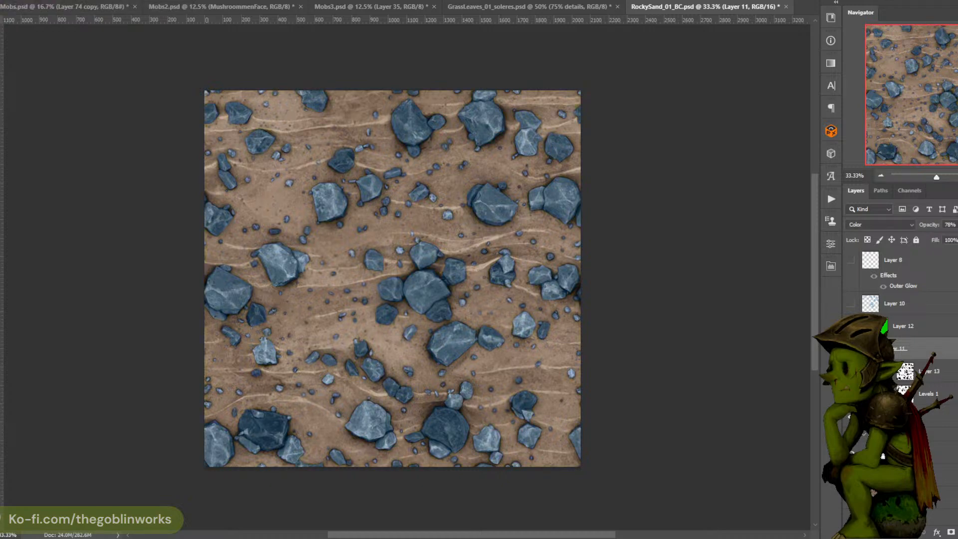
click(957, 224)
drag(957, 238, 945, 238)
click(738, 225)
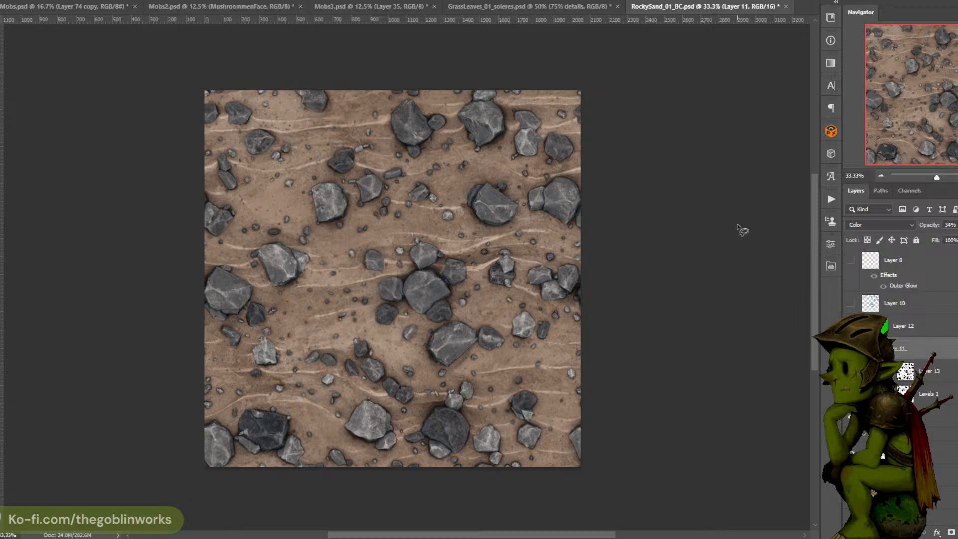
Capture a screenshot of the grey-stone variant and preview Layer 10's colours over the stones
key(ctrl+Print)
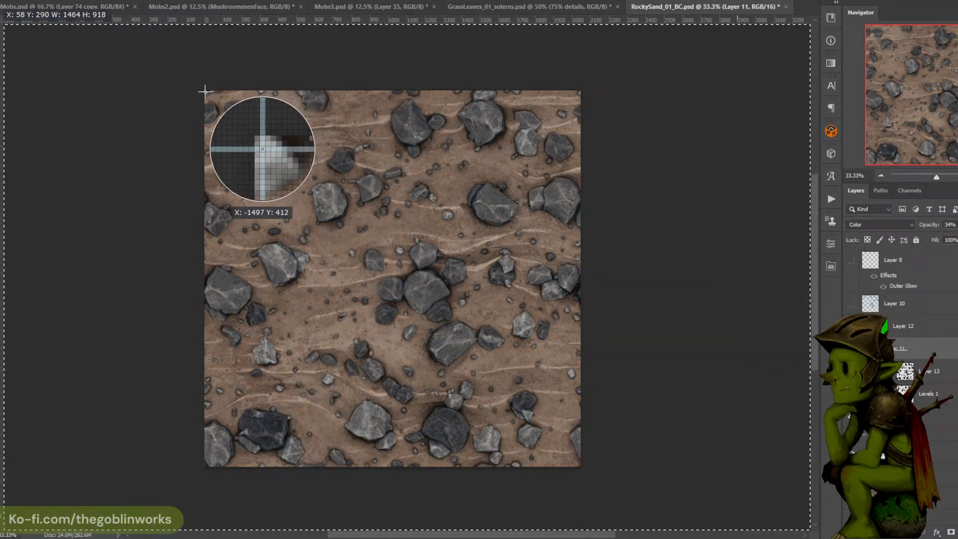
drag(205, 92, 581, 466)
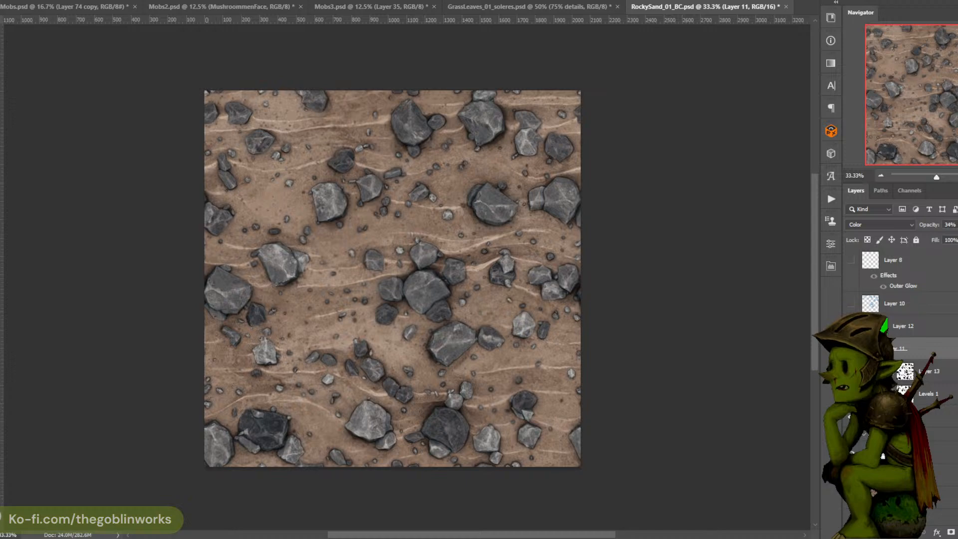
click(850, 303)
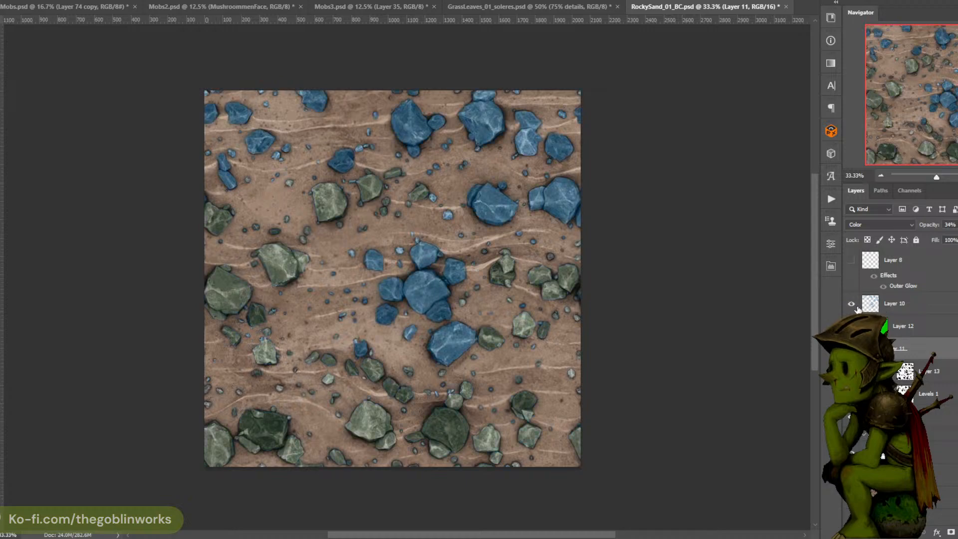
click(851, 303)
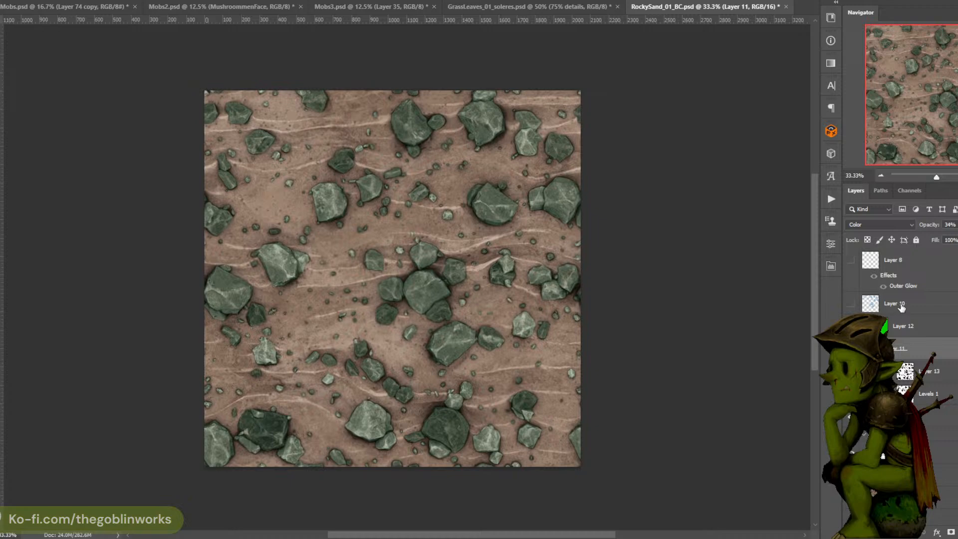
Choose a golden yellow foreground colour and fill Layer 12 with it to recolour the stones
click(904, 326)
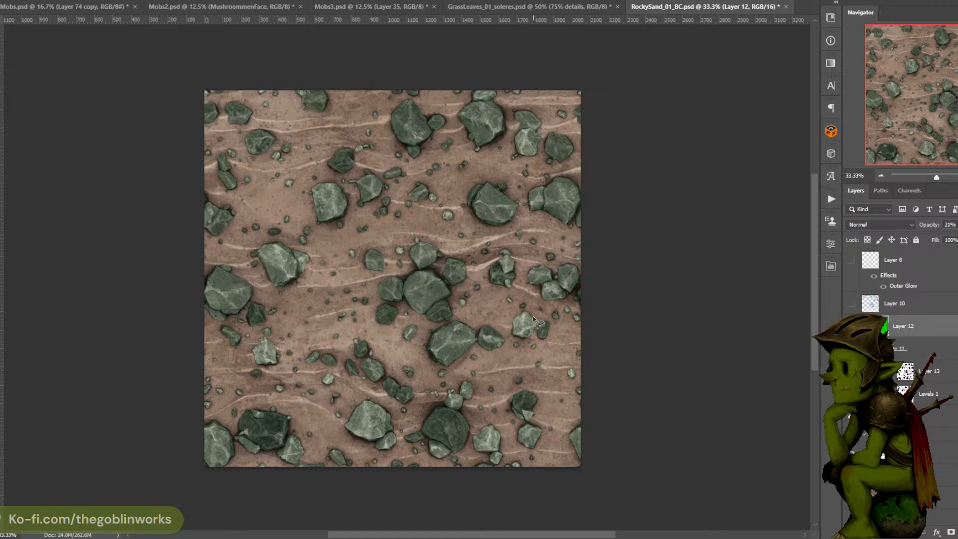
click(1, 357)
click(781, 350)
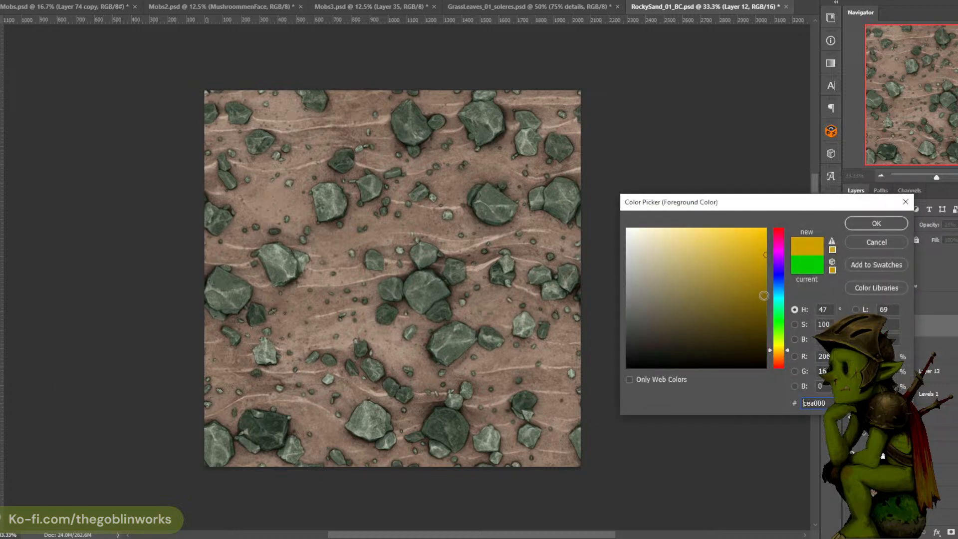
click(854, 227)
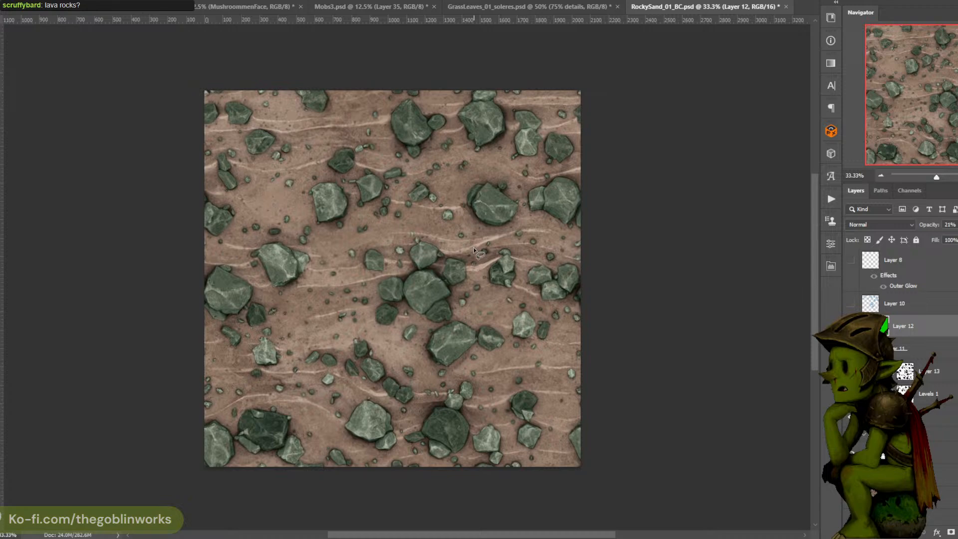
click(1, 220)
click(285, 221)
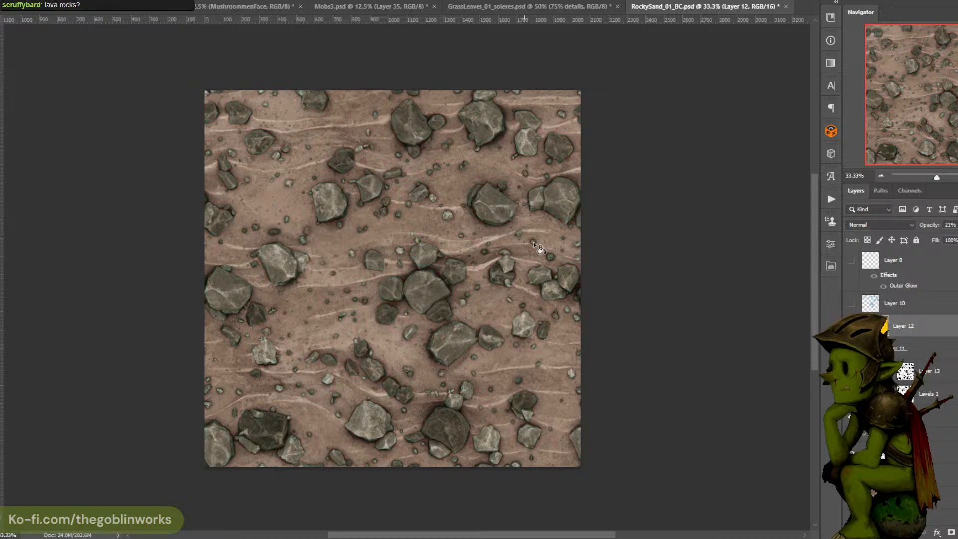
key(ctrl+z)
Raise Layer 12's opacity to 100% and set Layer 11's to about 40% for muted golden stones
click(932, 347)
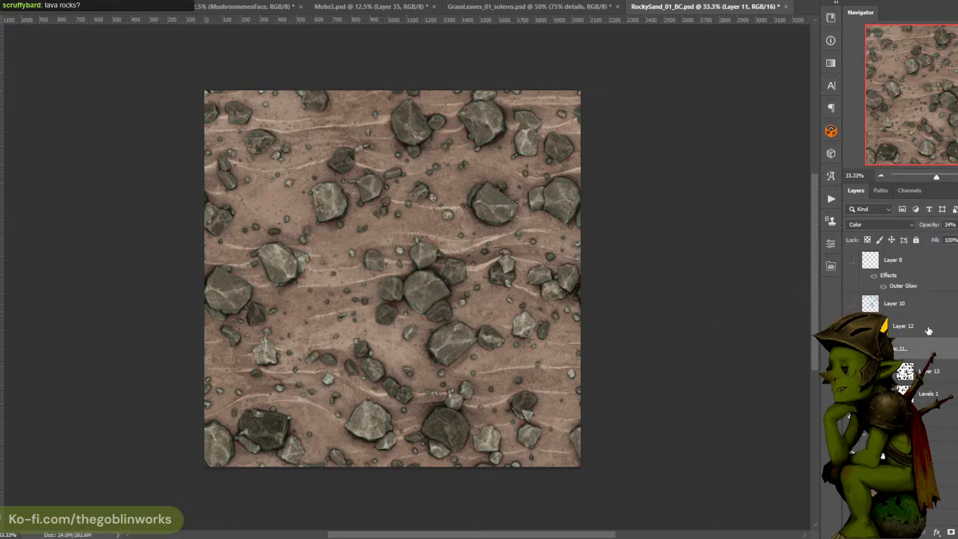
click(957, 224)
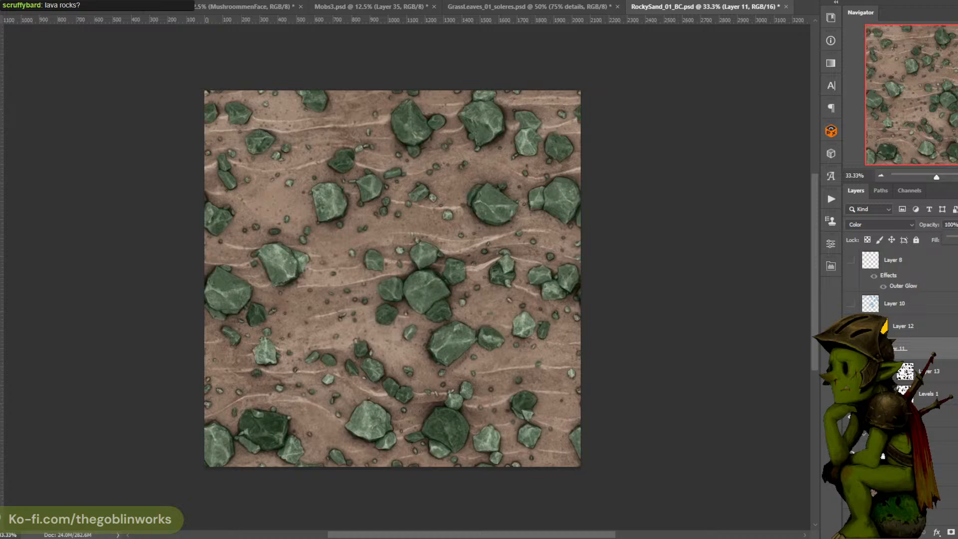
click(907, 333)
key(0)
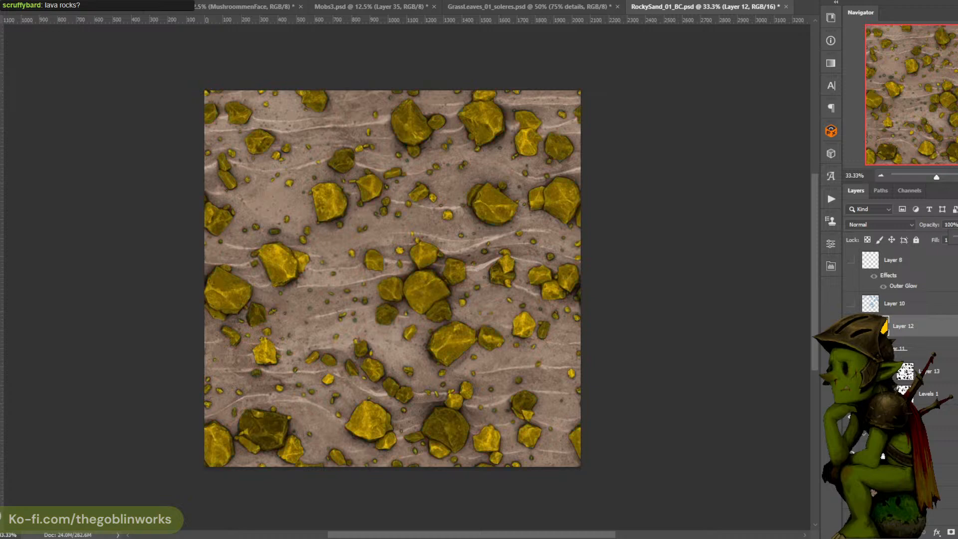
click(923, 348)
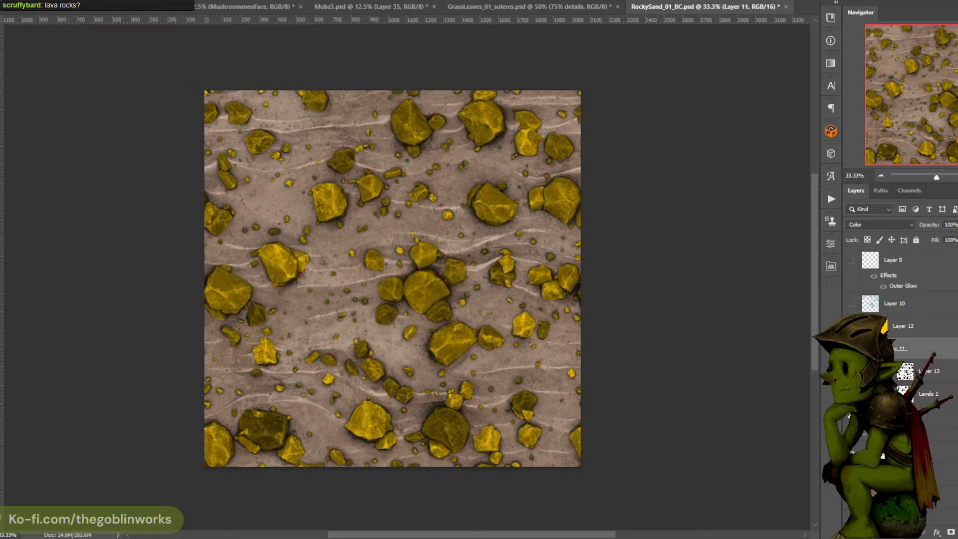
click(957, 224)
drag(954, 239, 940, 242)
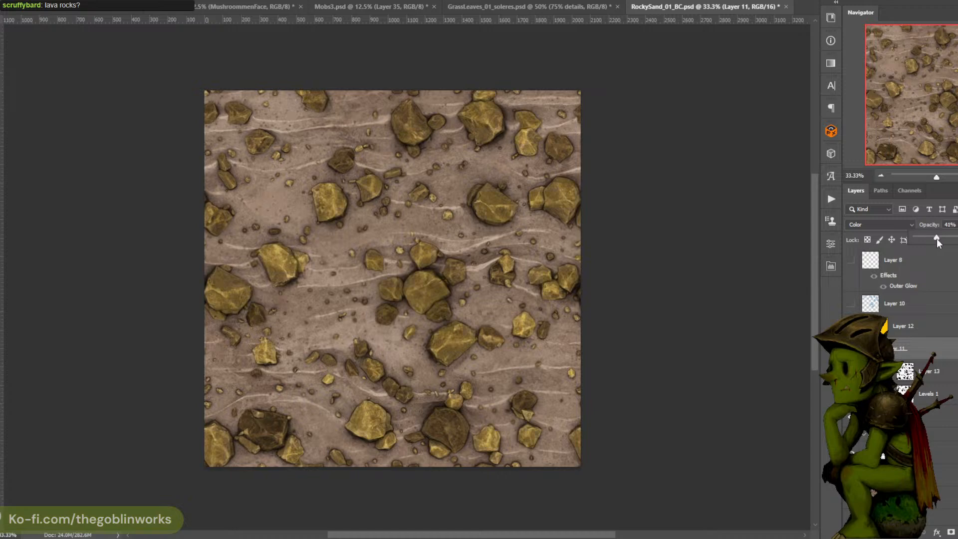
drag(936, 238, 934, 239)
Choose a pale blue foreground colour and try filling Layer 13 with it to cool the sand
click(927, 371)
click(1, 347)
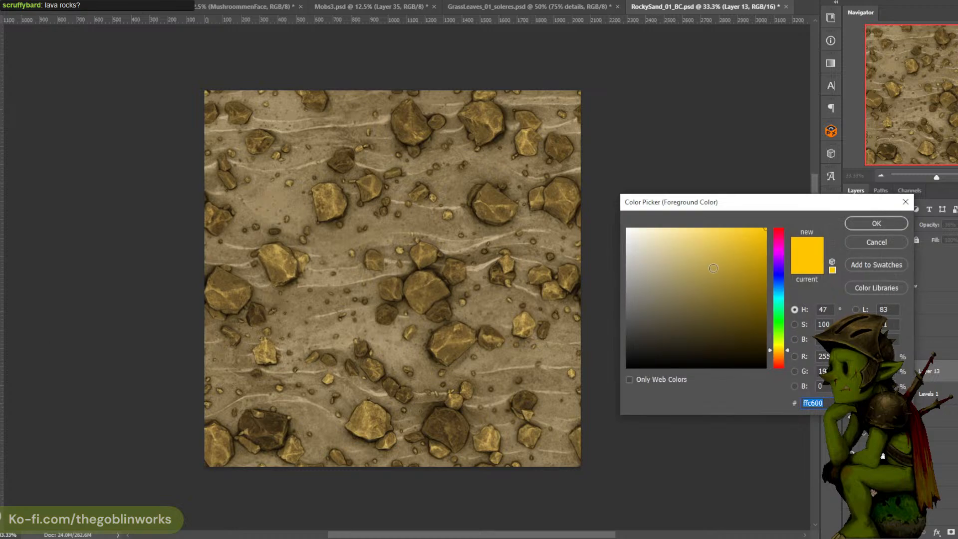
mouse_move(674, 274)
mouse_down()
mouse_move(666, 276)
mouse_move(659, 254)
mouse_up()
click(778, 293)
click(669, 255)
click(876, 223)
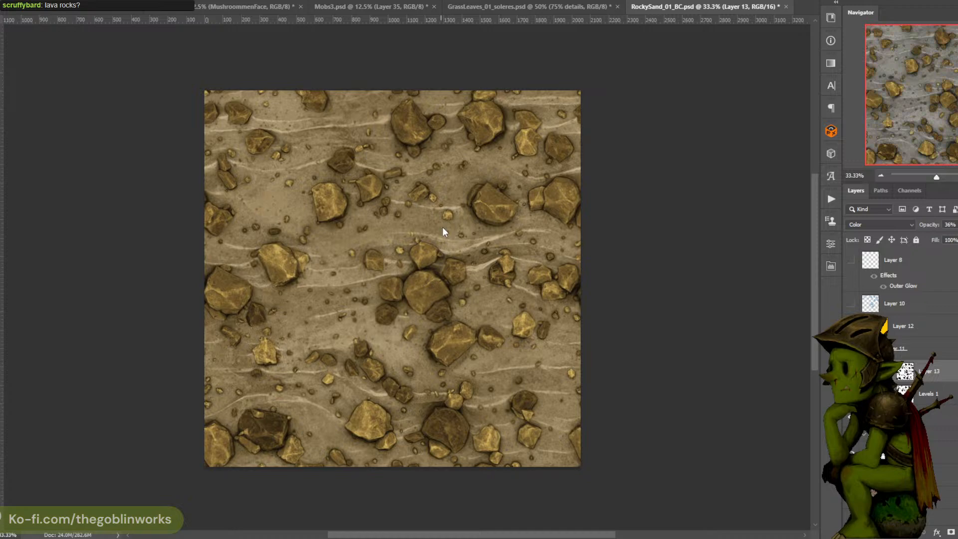
key(ctrl+z)
Undo the pale blue fill on Layer 13 and set the layer's opacity to 29%
click(957, 224)
drag(957, 239, 953, 242)
click(797, 314)
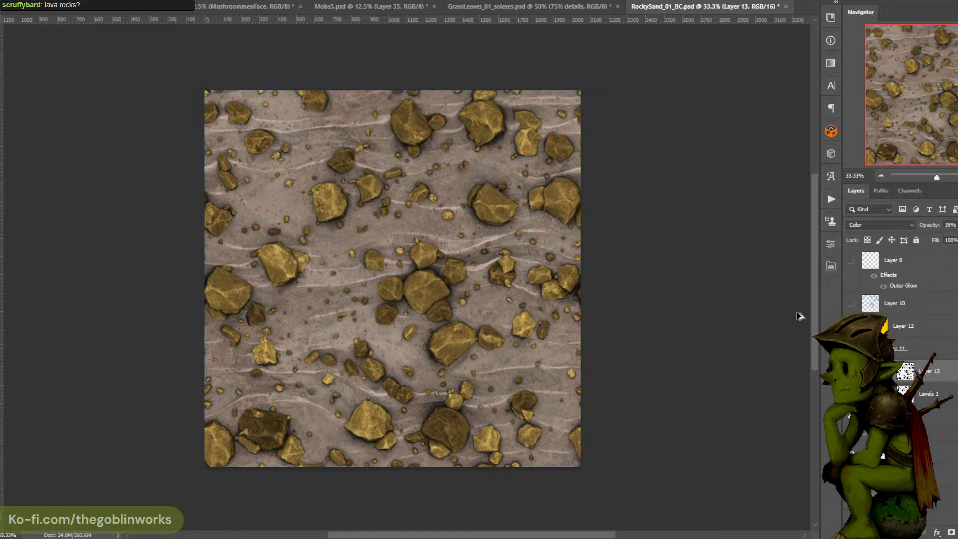
key(ctrl+z)
key(ctrl+z)
click(957, 239)
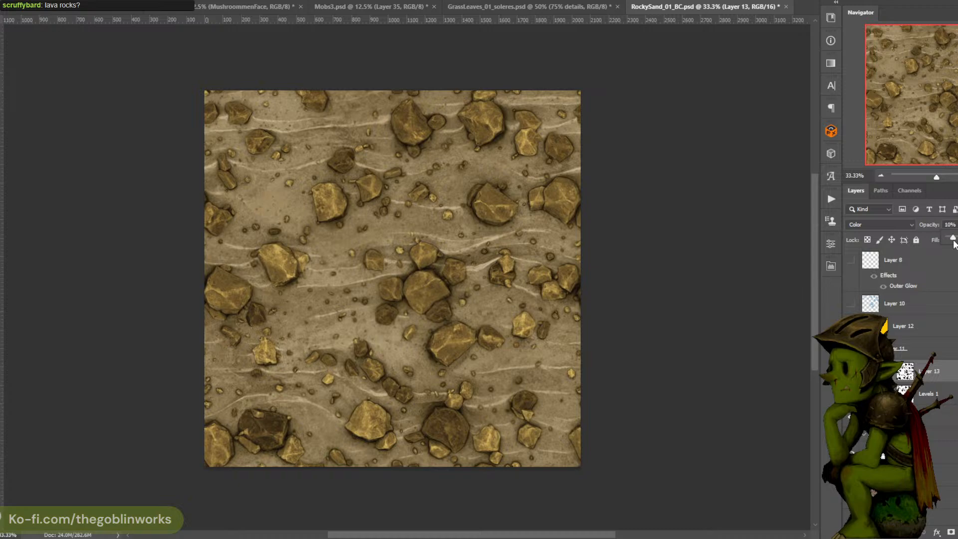
drag(953, 243, 956, 243)
Capture a screenshot of the golden-stone variant, covering the whole texture canvas
key(v)
key(ctrl+Print)
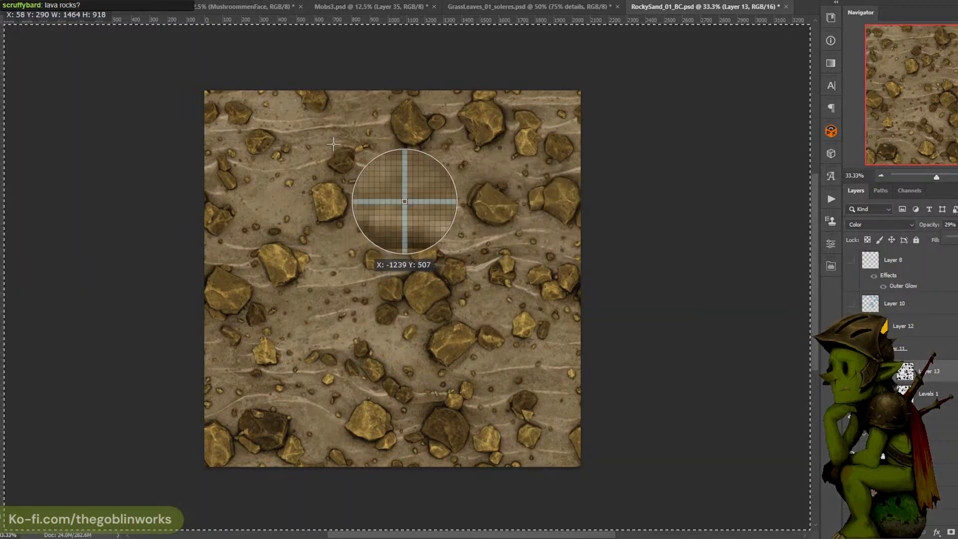
drag(206, 92, 579, 464)
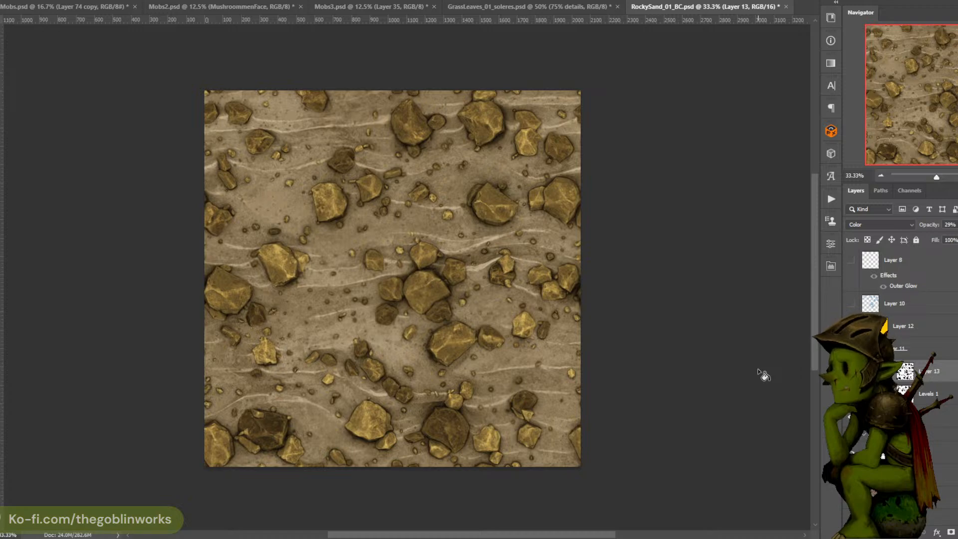
Show the Levels 1 adjustment and set its input levels to 13, 0.49 and 227 and its output levels to 10 and 250
drag(851, 326, 851, 394)
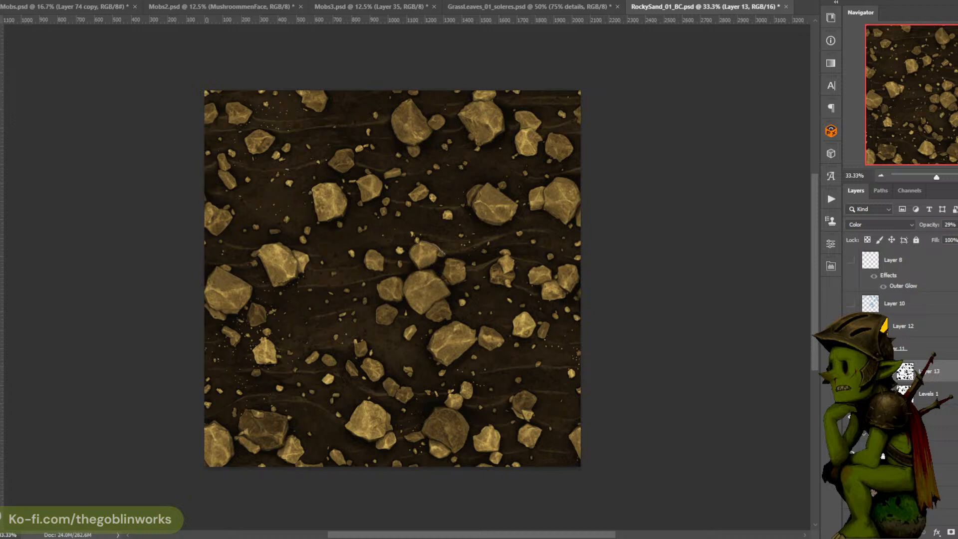
double_click(879, 394)
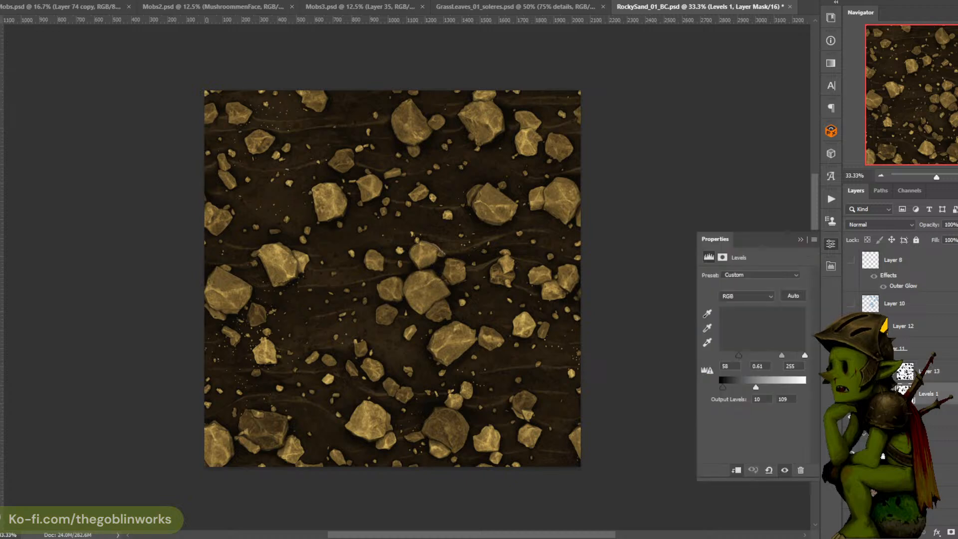
drag(755, 387, 803, 387)
drag(781, 354, 725, 358)
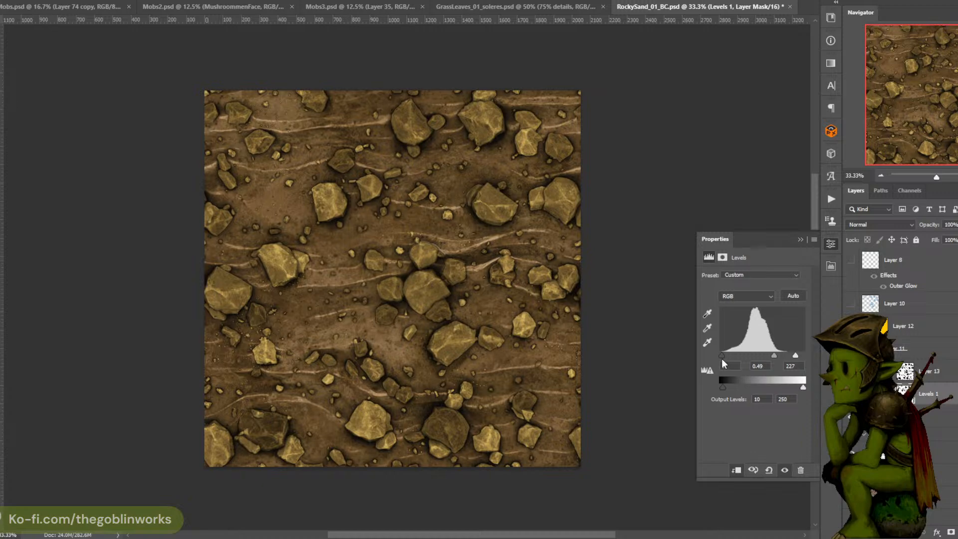
click(800, 239)
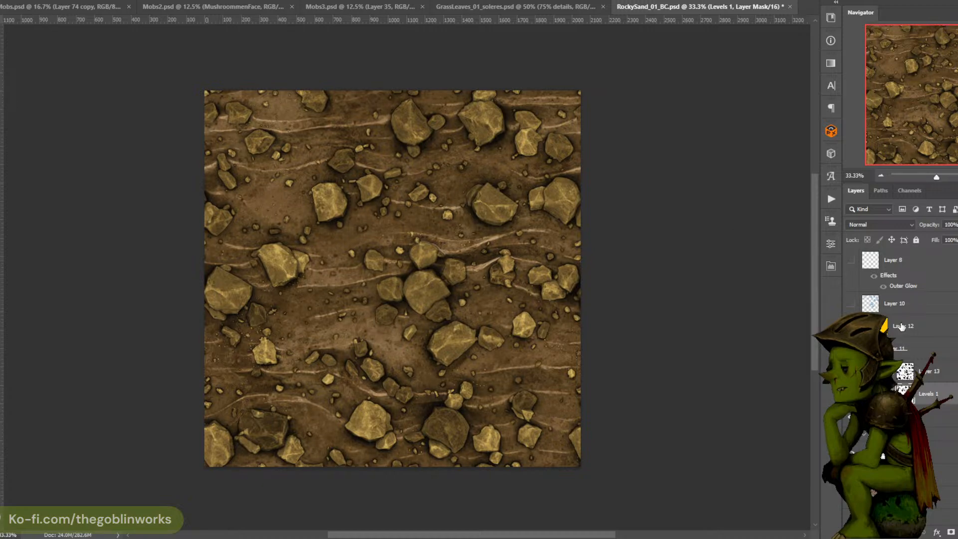
Fill the visible Layer 12 with the pale blue foreground colour to turn the golden stones grey, leaving its blending options as they are
click(900, 327)
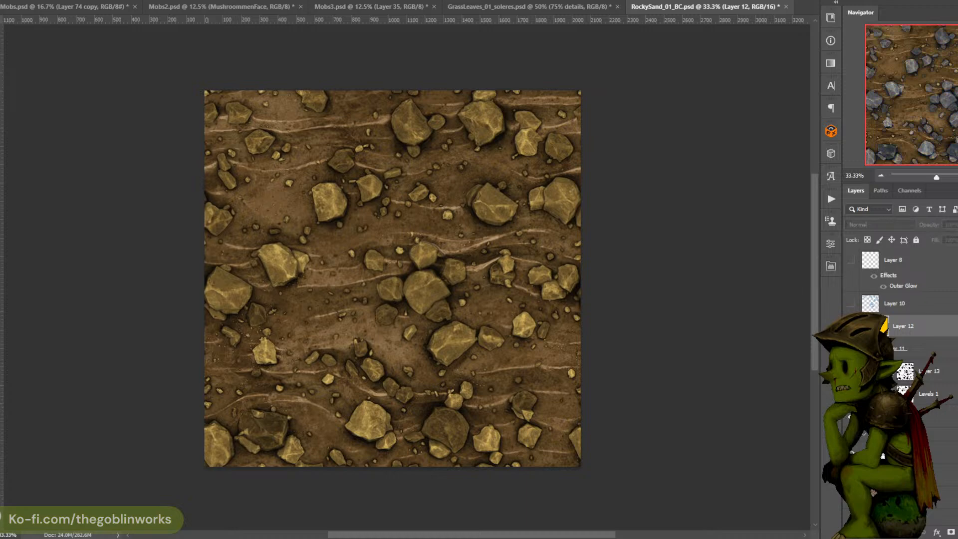
click(850, 326)
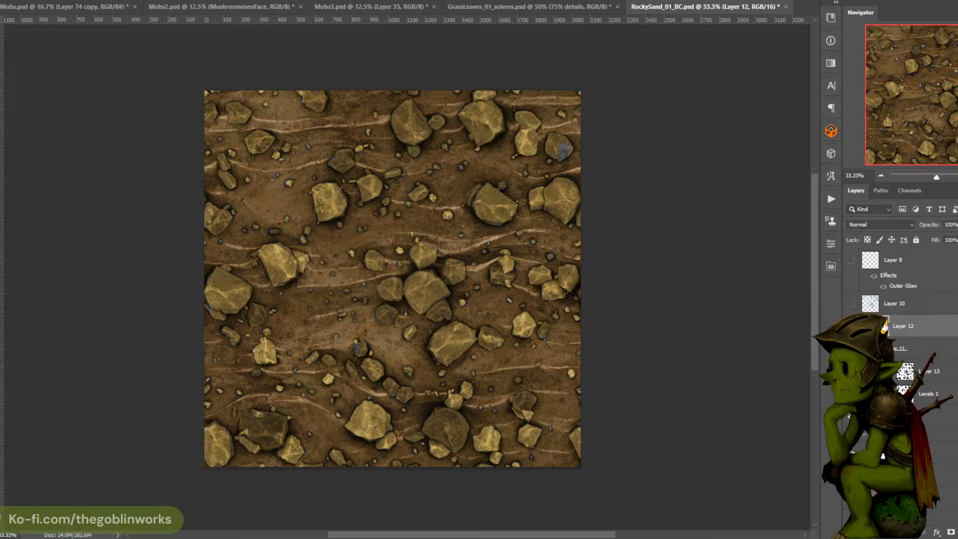
double_click(879, 326)
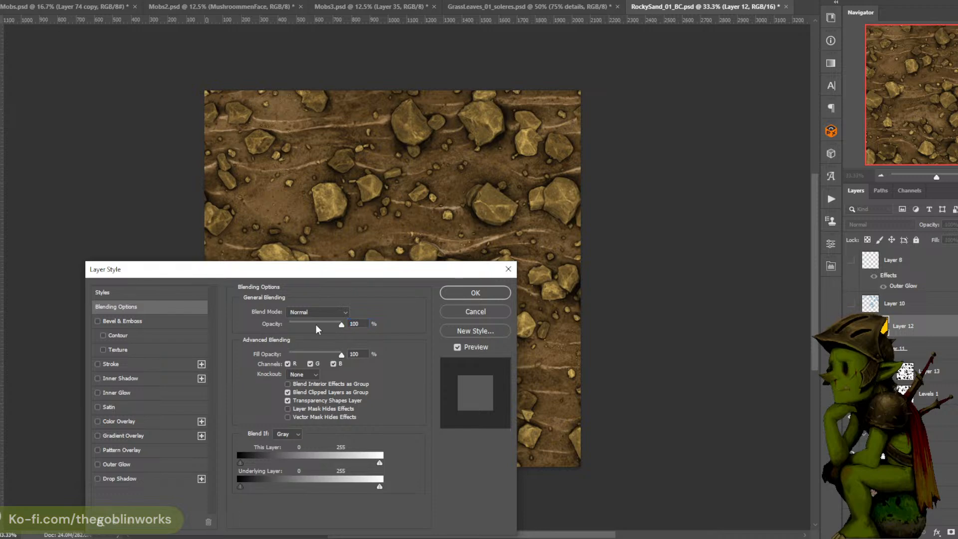
click(487, 294)
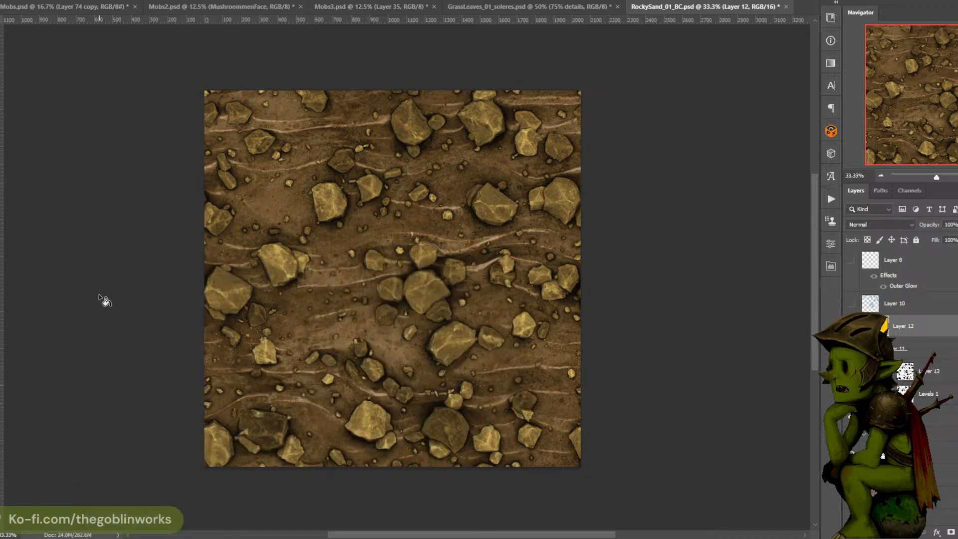
click(377, 281)
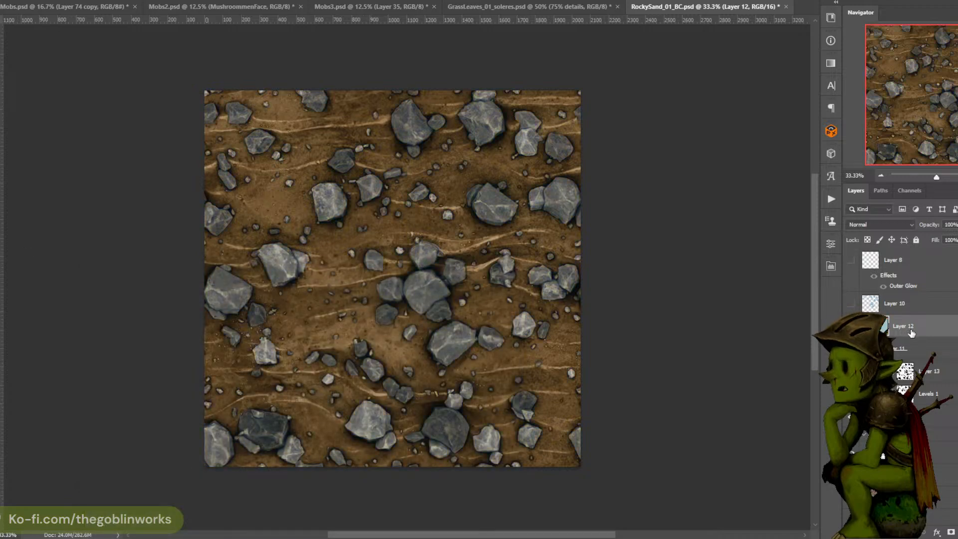
Try a Brightness/Contrast adjustment and a Levels adjustment directly above Layer 11, discarding each one
click(901, 349)
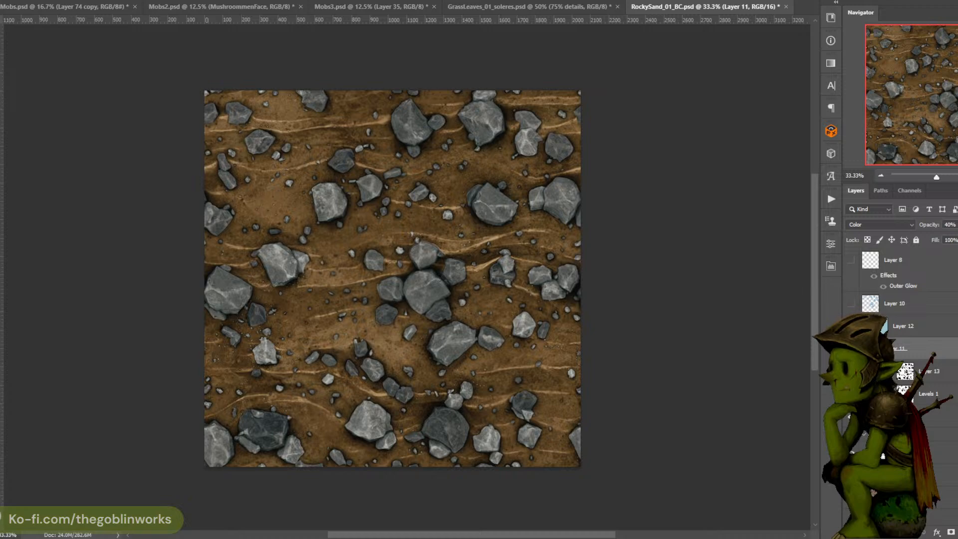
click(957, 532)
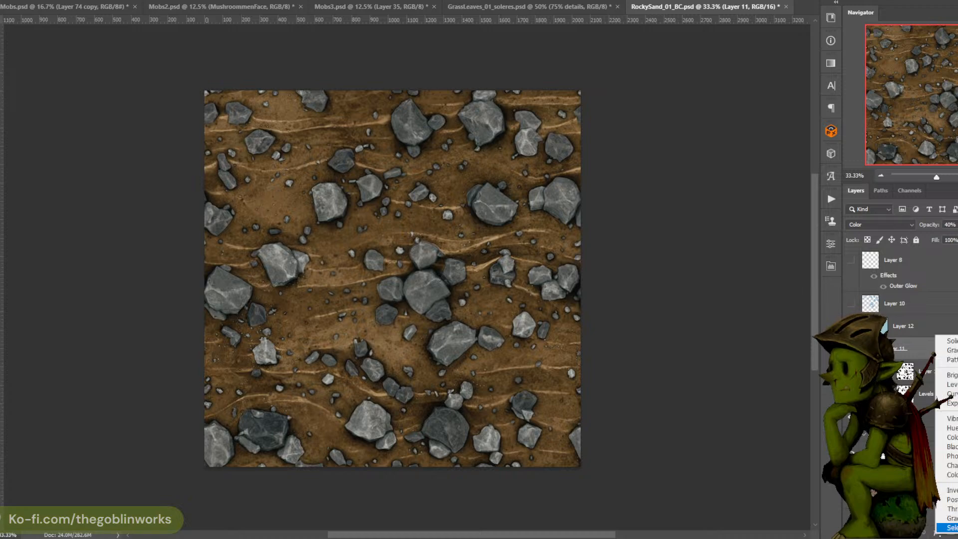
click(951, 374)
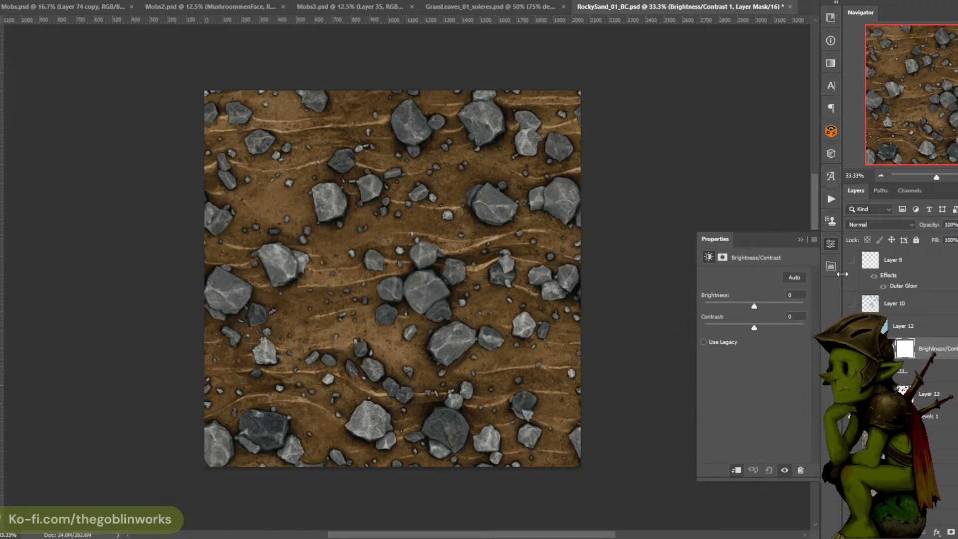
key(ctrl+z)
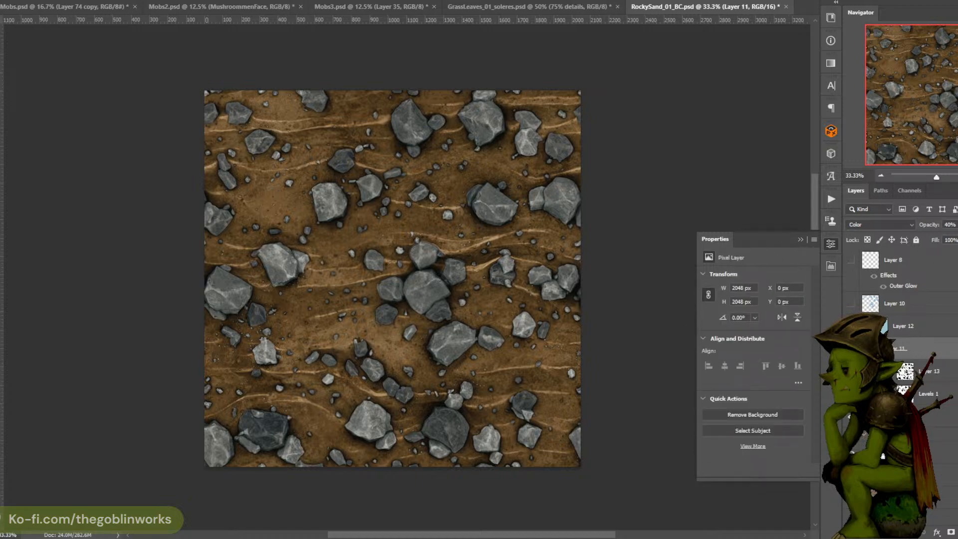
click(957, 532)
click(948, 381)
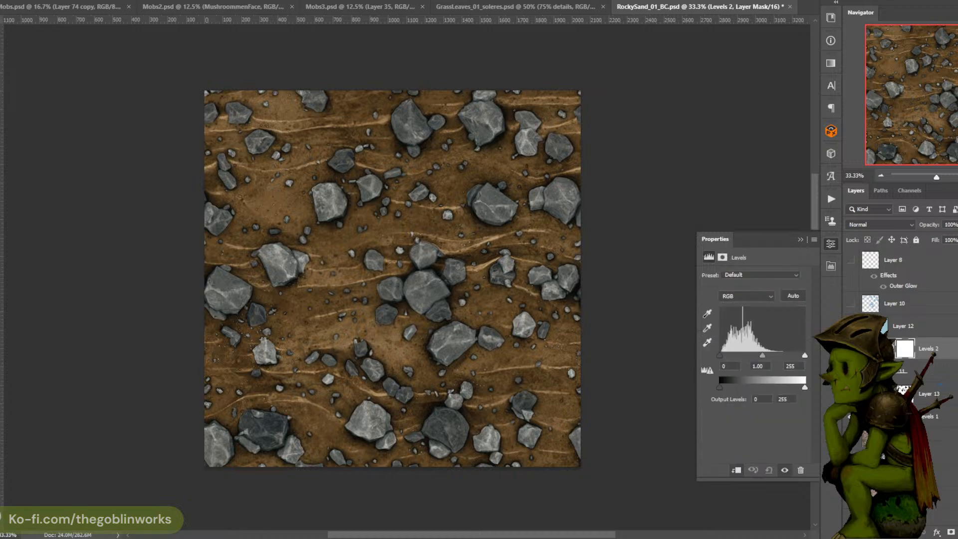
drag(752, 356, 768, 354)
key(Delete)
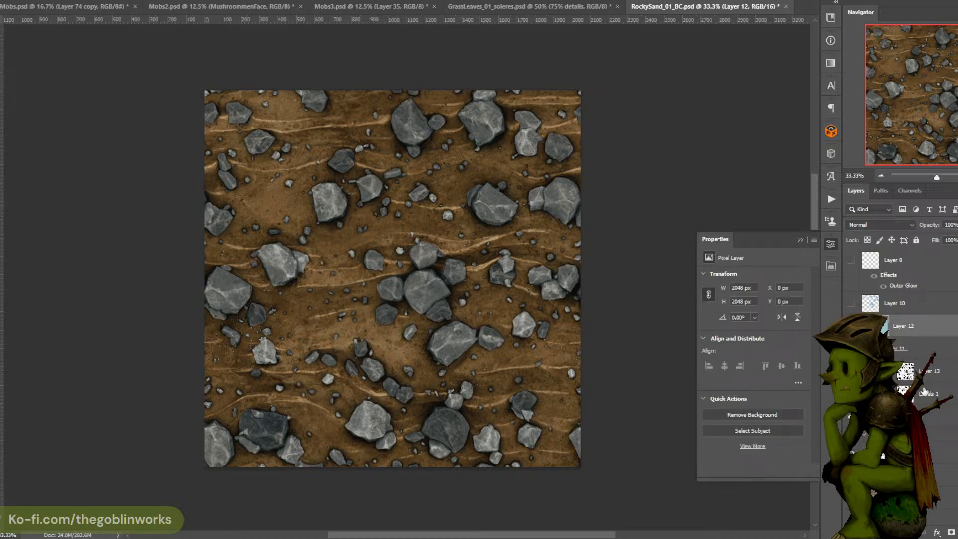
Duplicate the Levels 1 adjustment and invert the copy's layer mask so that it affects the stones instead of the sand
click(923, 393)
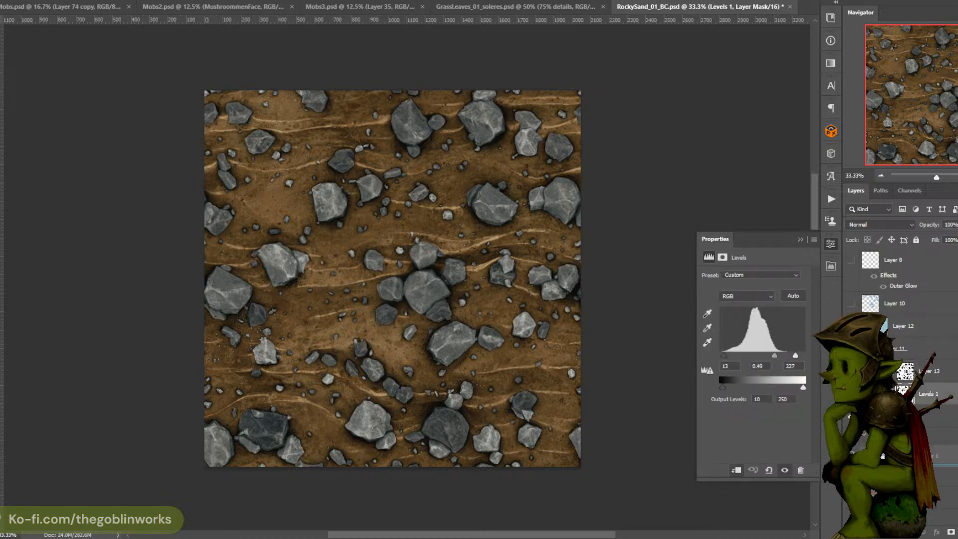
drag(950, 456, 957, 532)
click(910, 392)
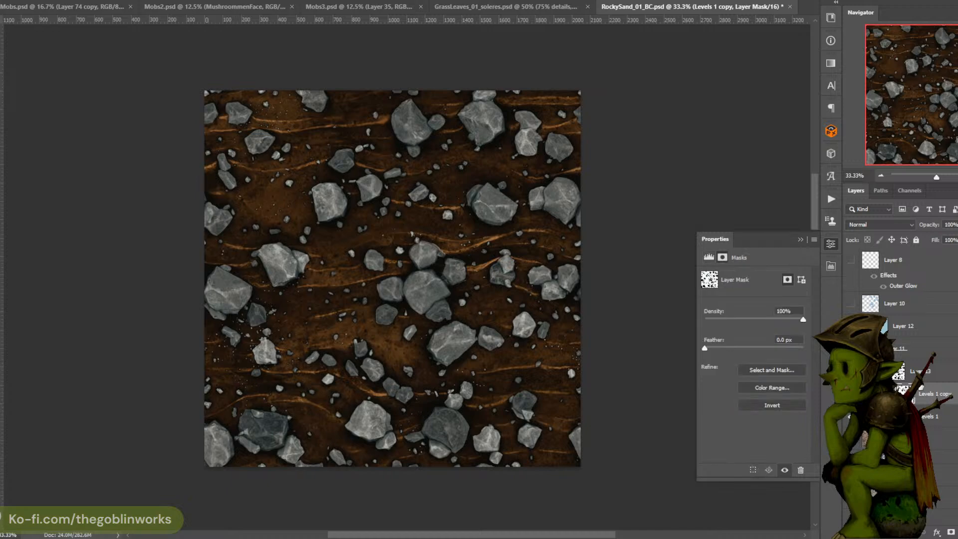
key(ctrl+i)
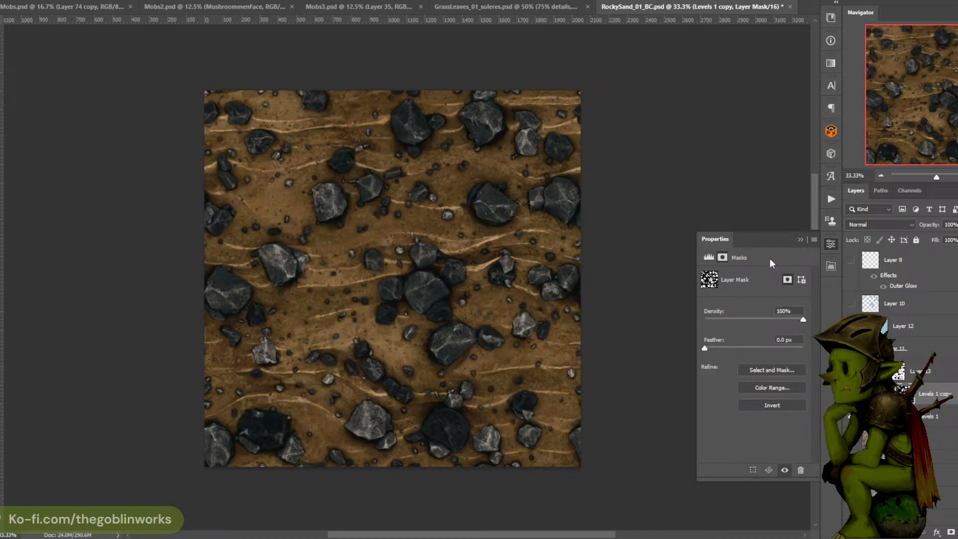
Capture a screenshot of the whole texture with dark grey stones on brown sand
click(799, 239)
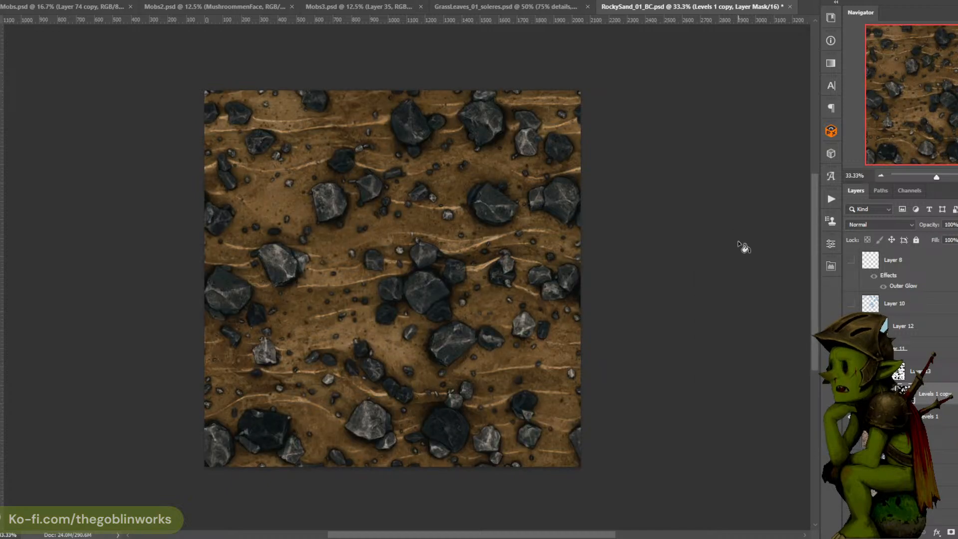
key(ctrl+Print)
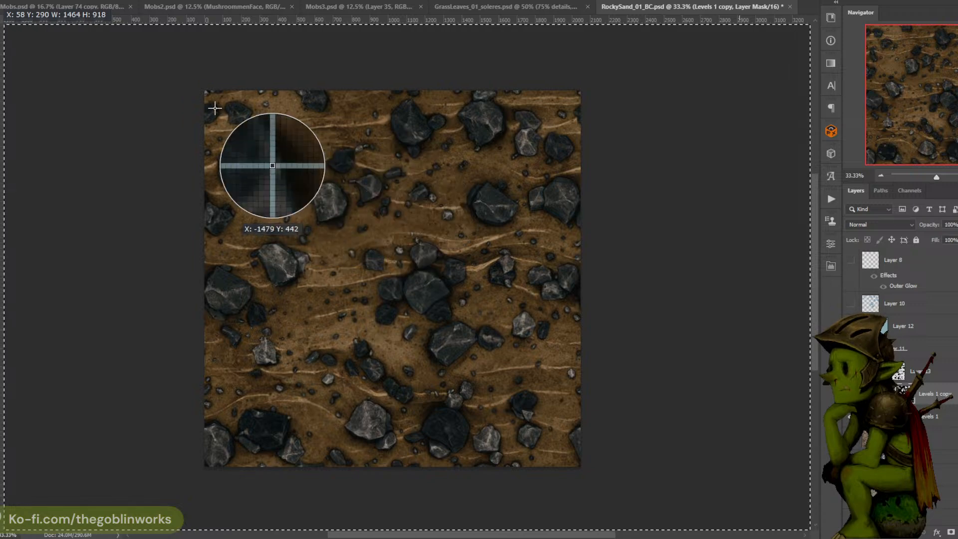
drag(206, 91, 580, 467)
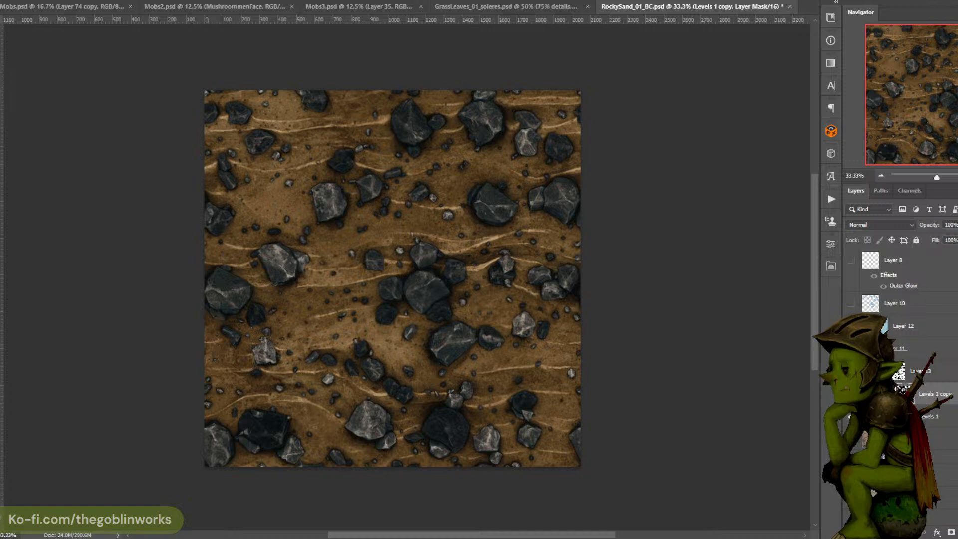
Darken the stones further by adjusting Levels 1 copy's midtone and highlight input levels and lowering its white output level
double_click(880, 393)
mouse_move(777, 360)
mouse_down()
mouse_move(761, 357)
mouse_move(780, 357)
mouse_up()
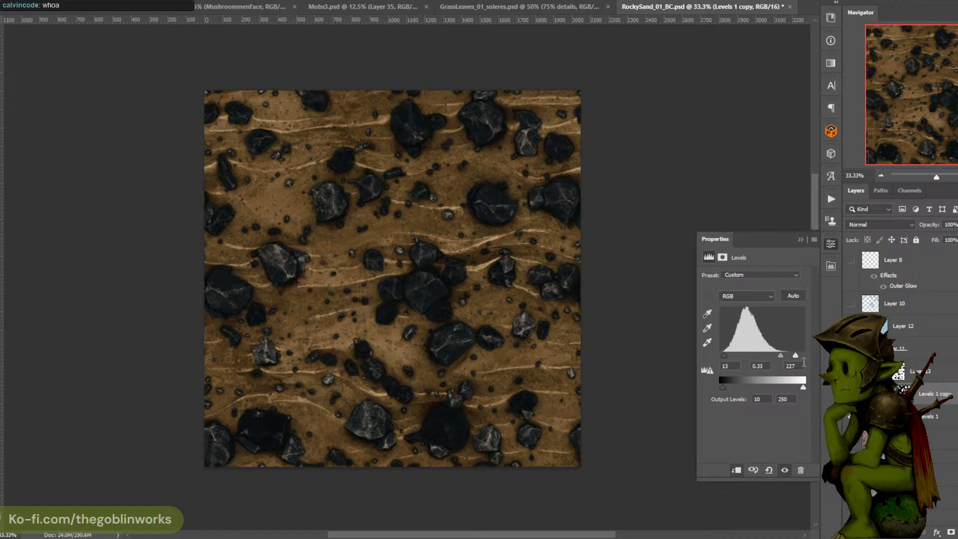
drag(792, 356, 792, 356)
drag(804, 388, 786, 387)
drag(779, 355, 776, 357)
click(803, 239)
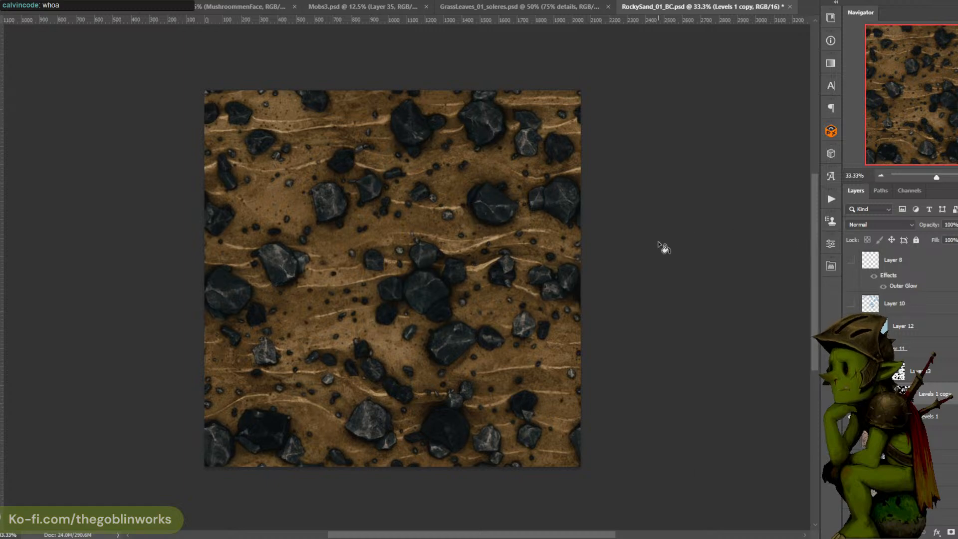
Capture a screenshot of the near-black stone variant and save the RockySand_01_BC.psd document
key(ctrl+Print)
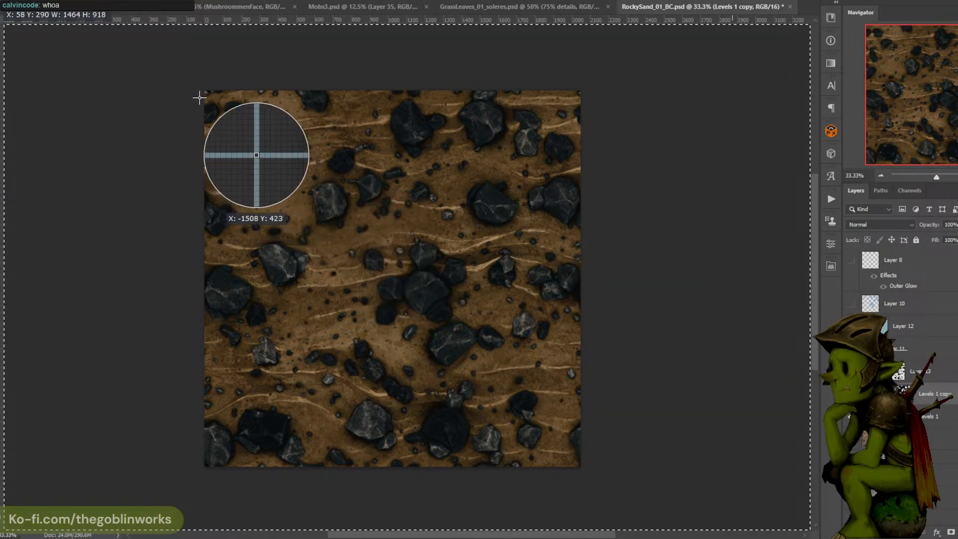
drag(207, 91, 577, 466)
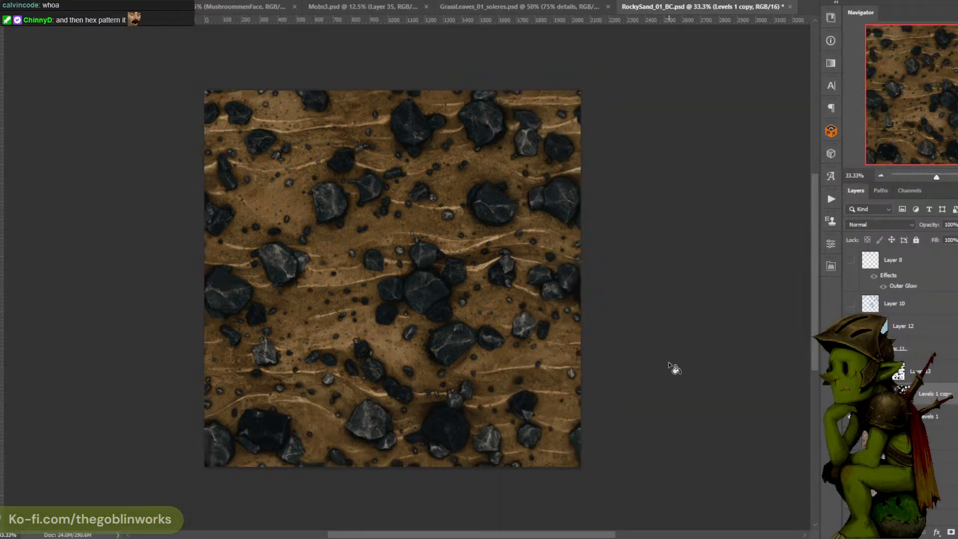
key(ctrl+plus)
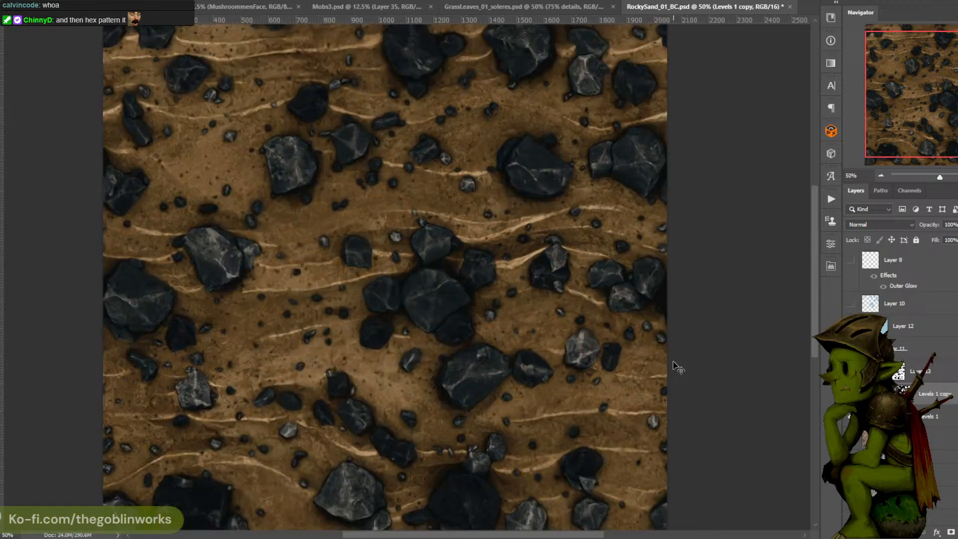
key(ctrl+s)
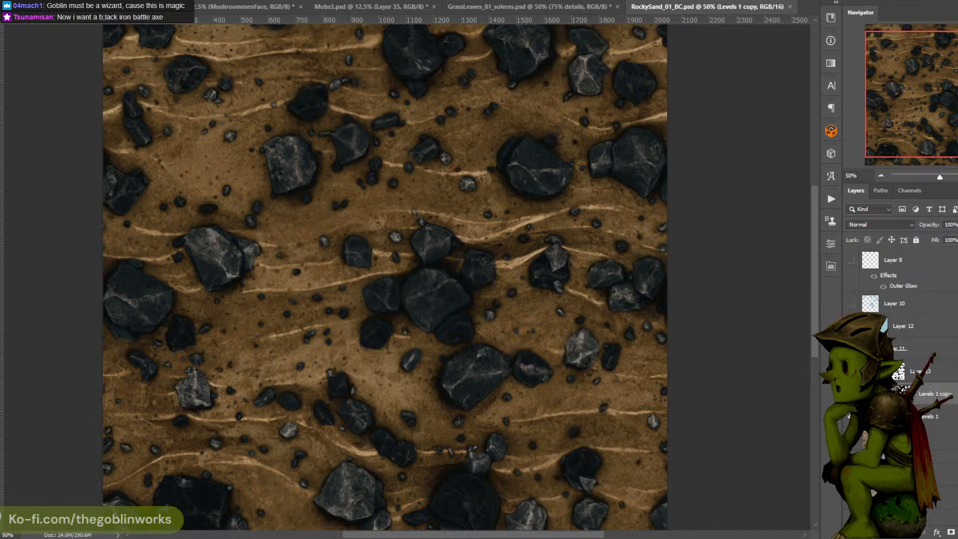
Toggle Levels 1 copy's visibility to compare the stones with and without the darkening
key(ctrl+z)
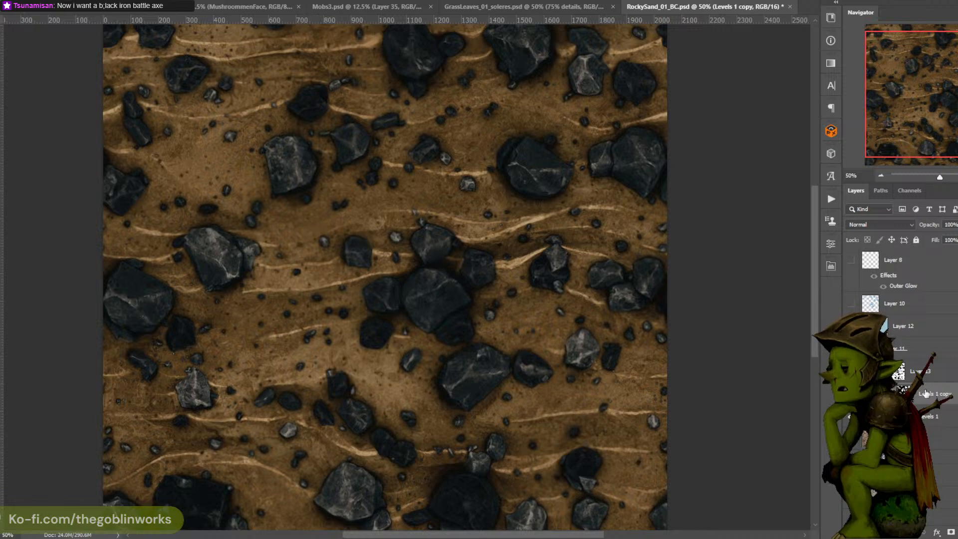
click(850, 394)
click(850, 393)
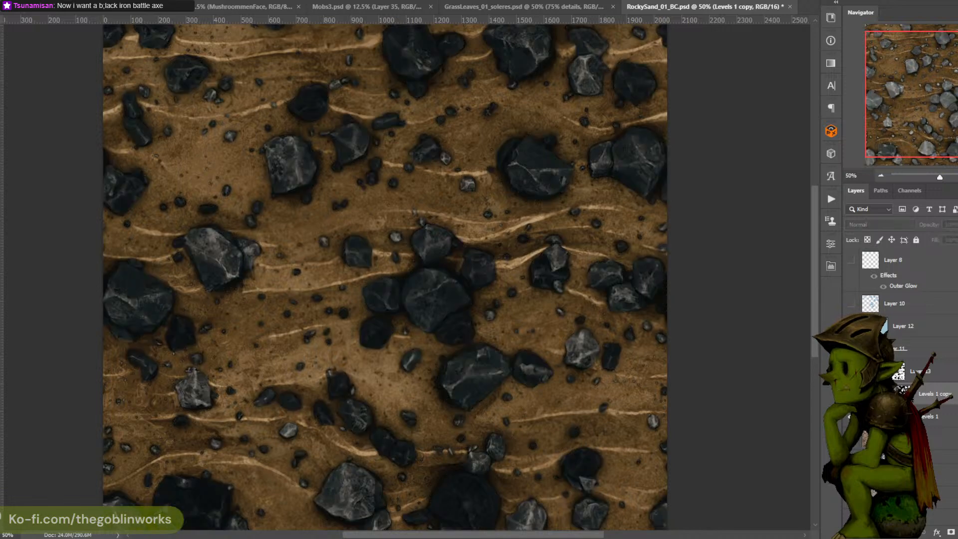
click(850, 393)
click(851, 394)
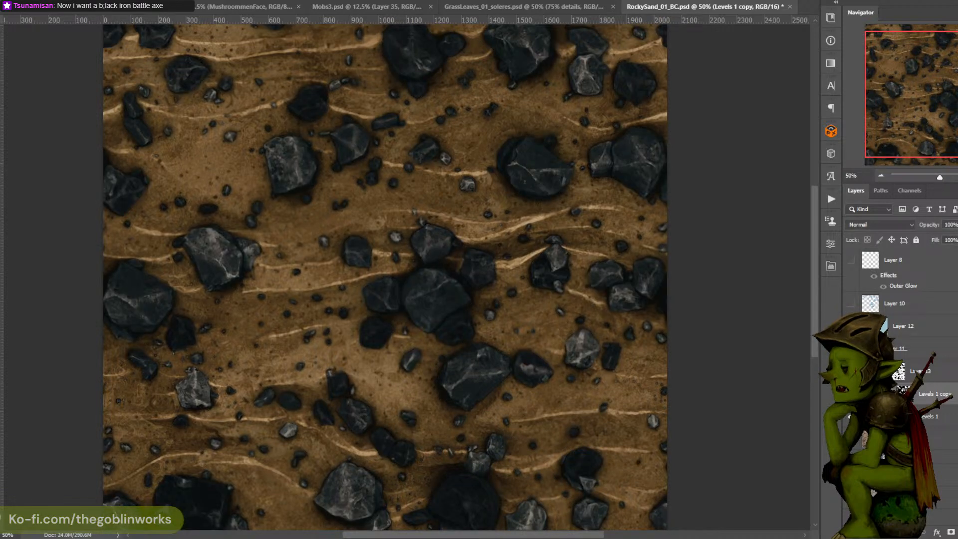